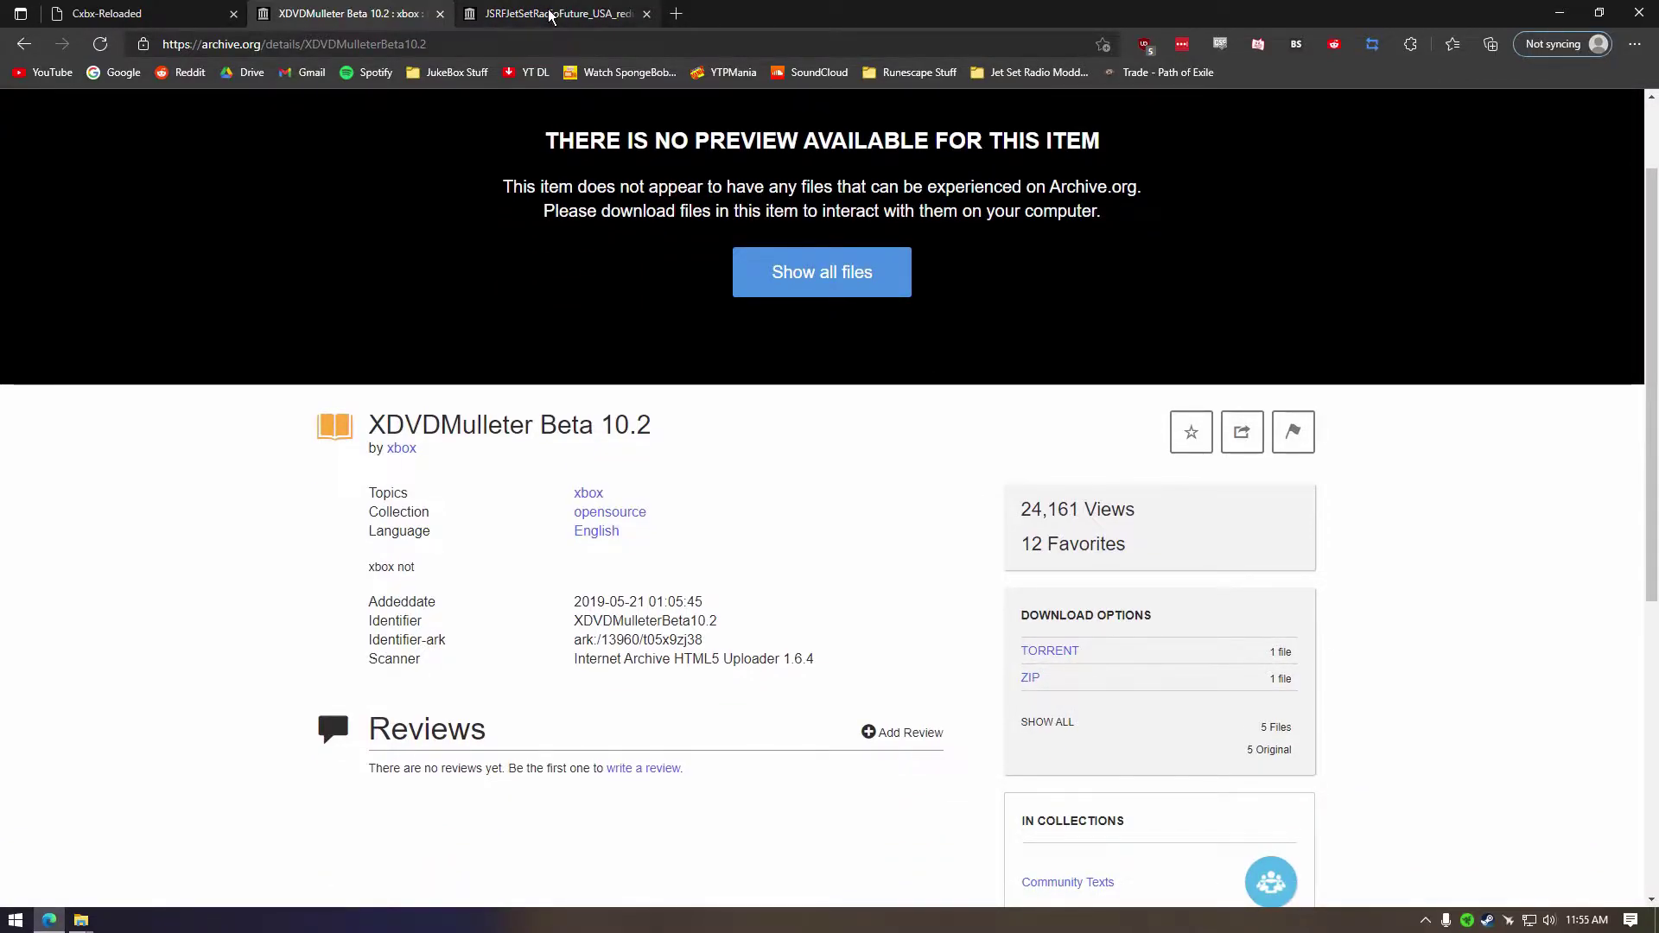
Step: Download the Cxbx-Reloaded build CI-de16fe3 and the ZIP of XDVDMulleter Beta 10.2
click(107, 13)
click(856, 361)
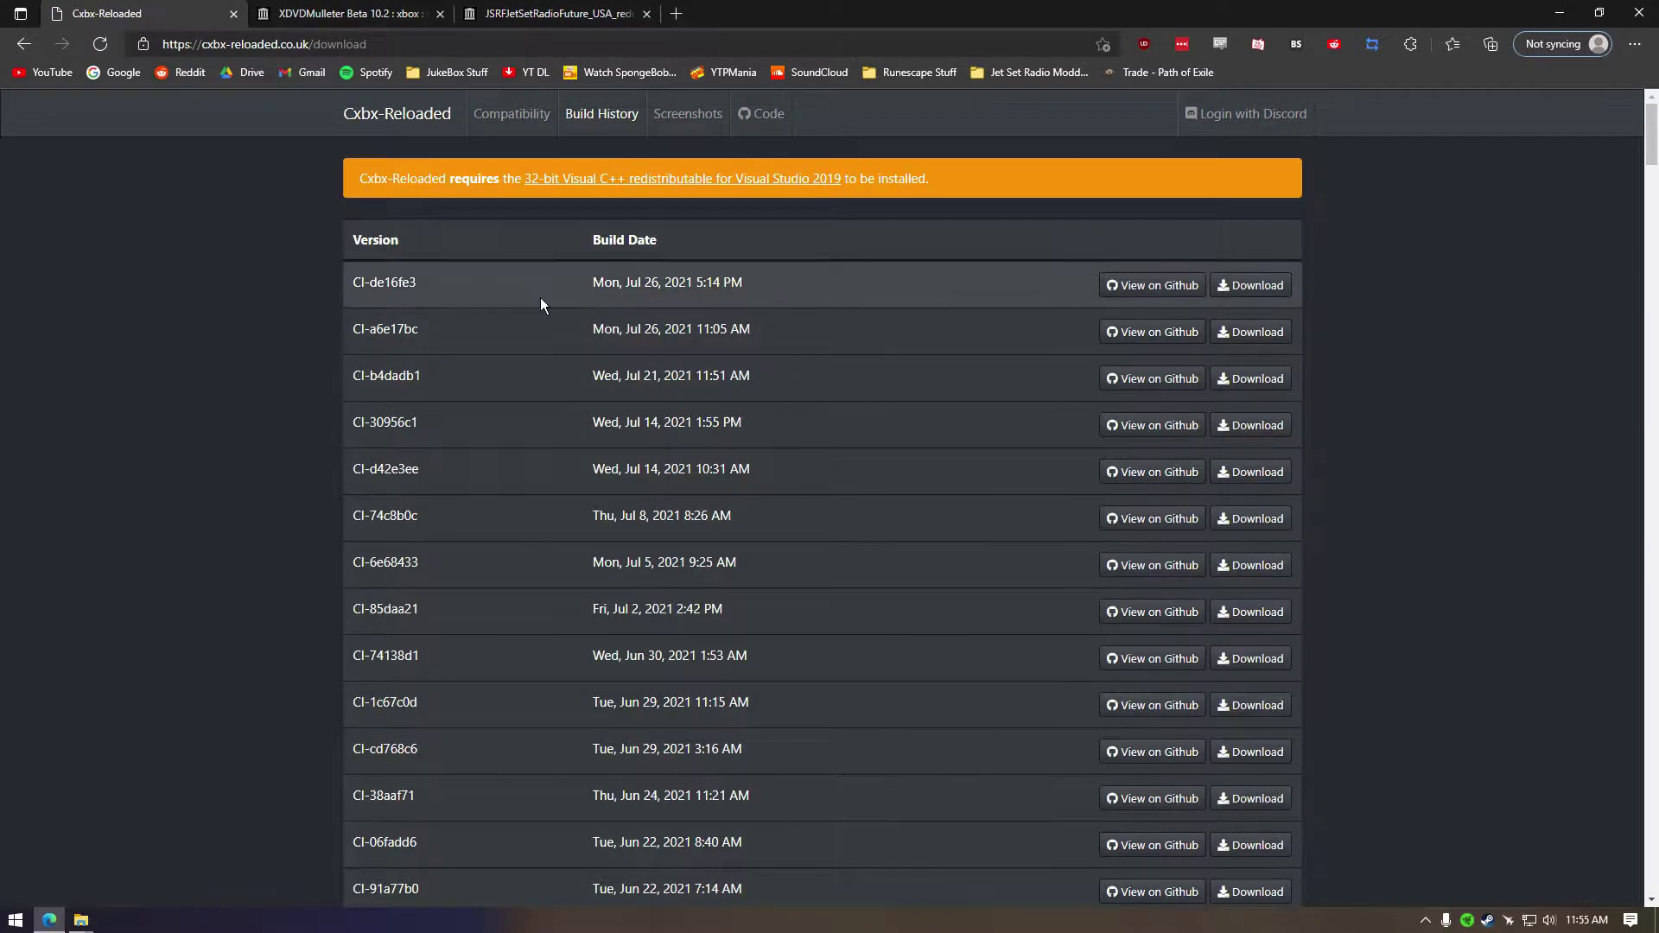
click(1250, 287)
key(ctrl+Tab)
click(1045, 689)
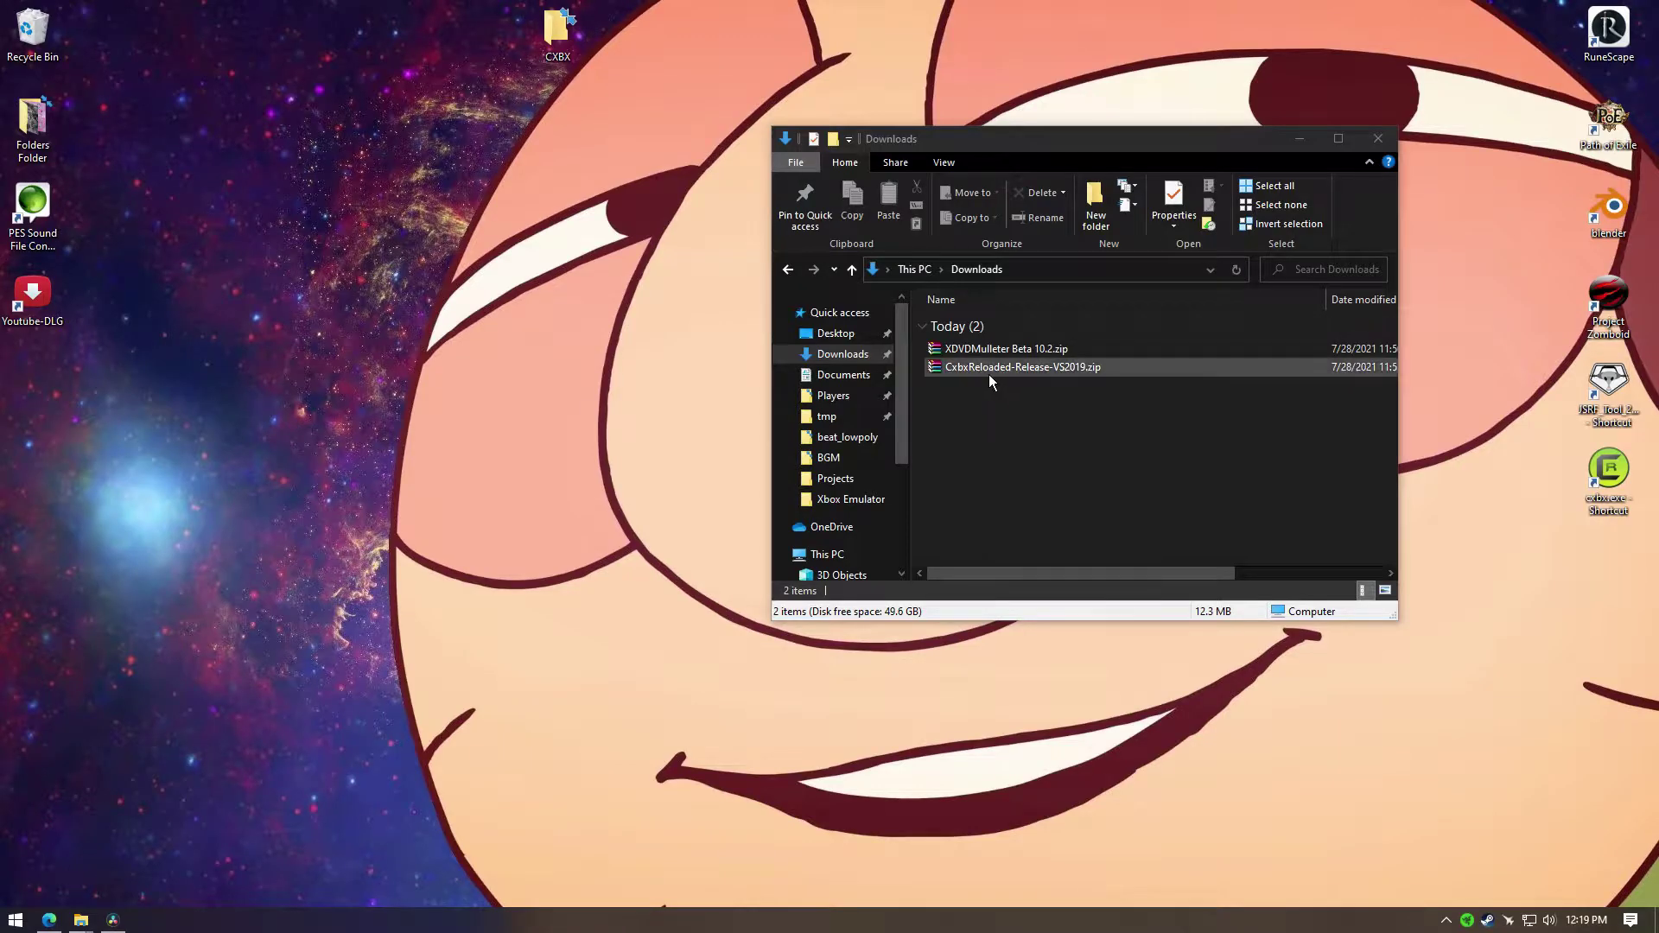
Step: Extract the XDVDMulleter Beta 10.2 folder from its downloaded ZIP archive to the desktop
key(Up)
double_click(1000, 375)
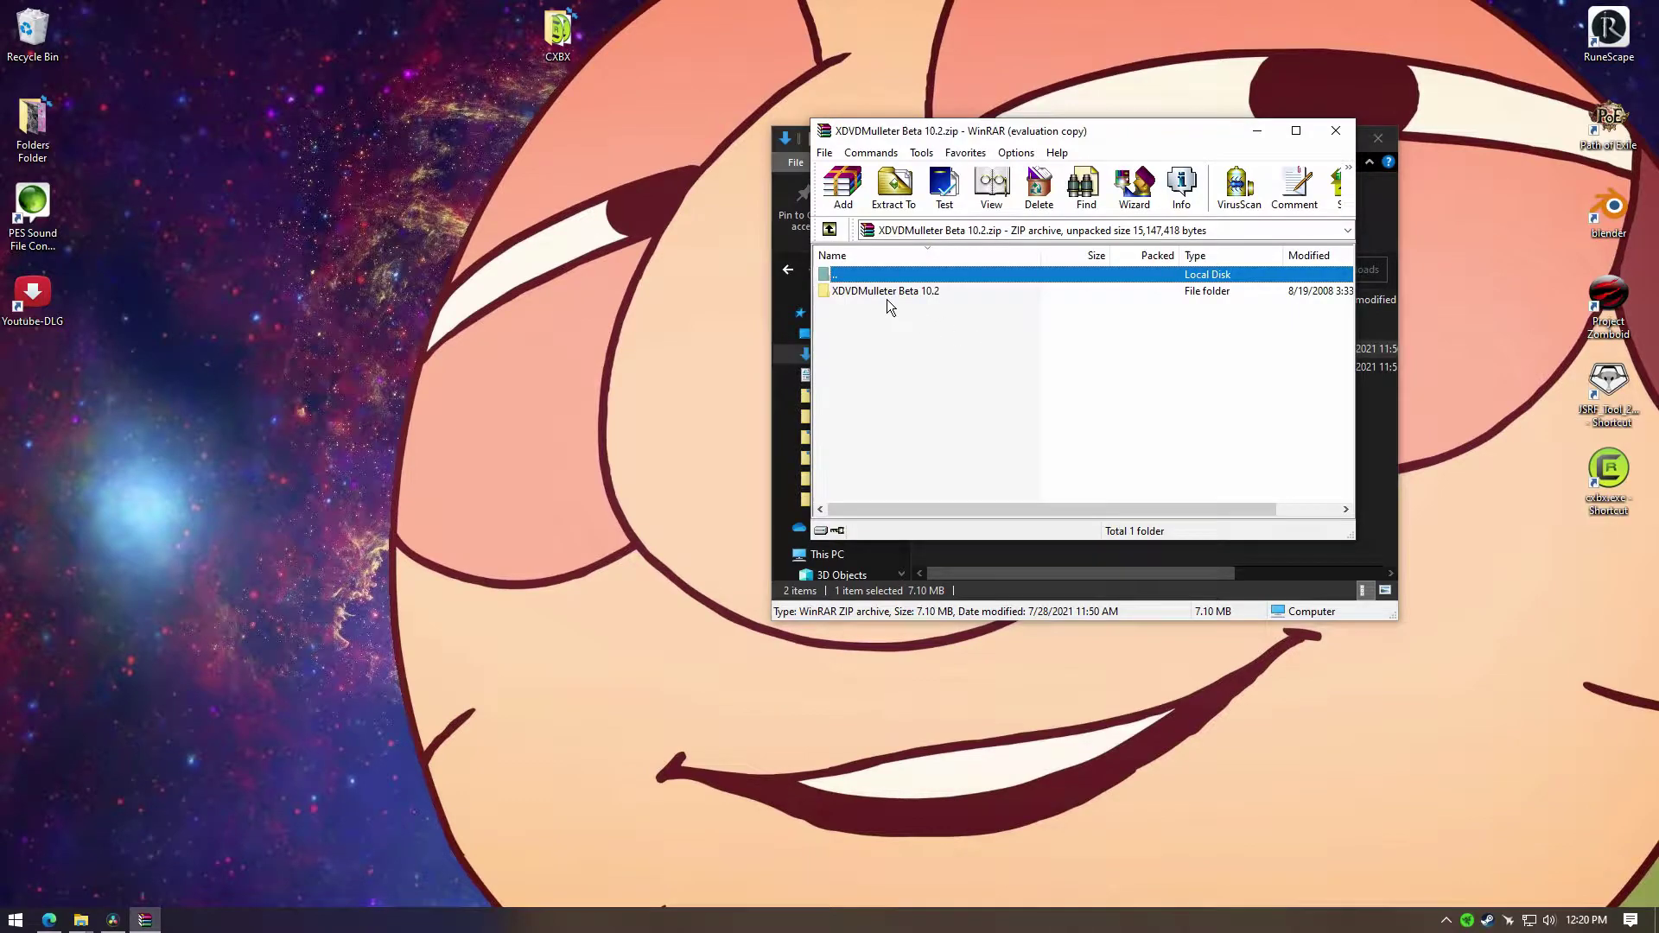
double_click(885, 292)
drag(869, 292, 635, 74)
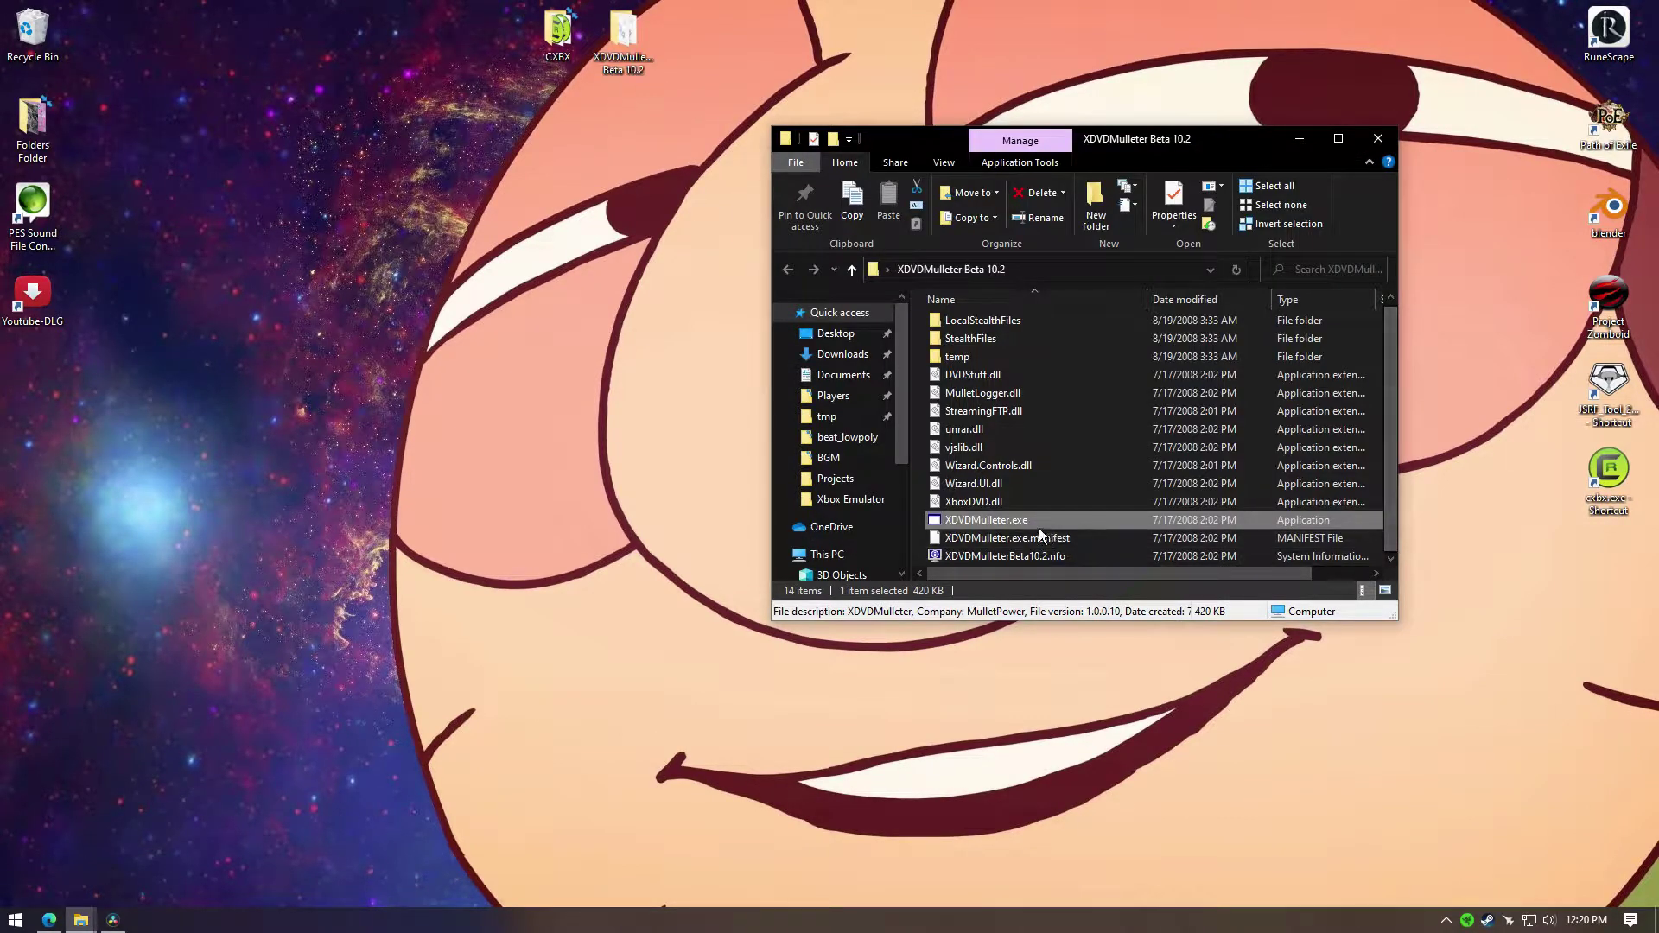
Step: Run XDVDMulleter.exe despite the unverified publisher and proceed with Extract/Browse files in ISO to the ISO loading page
double_click(1037, 527)
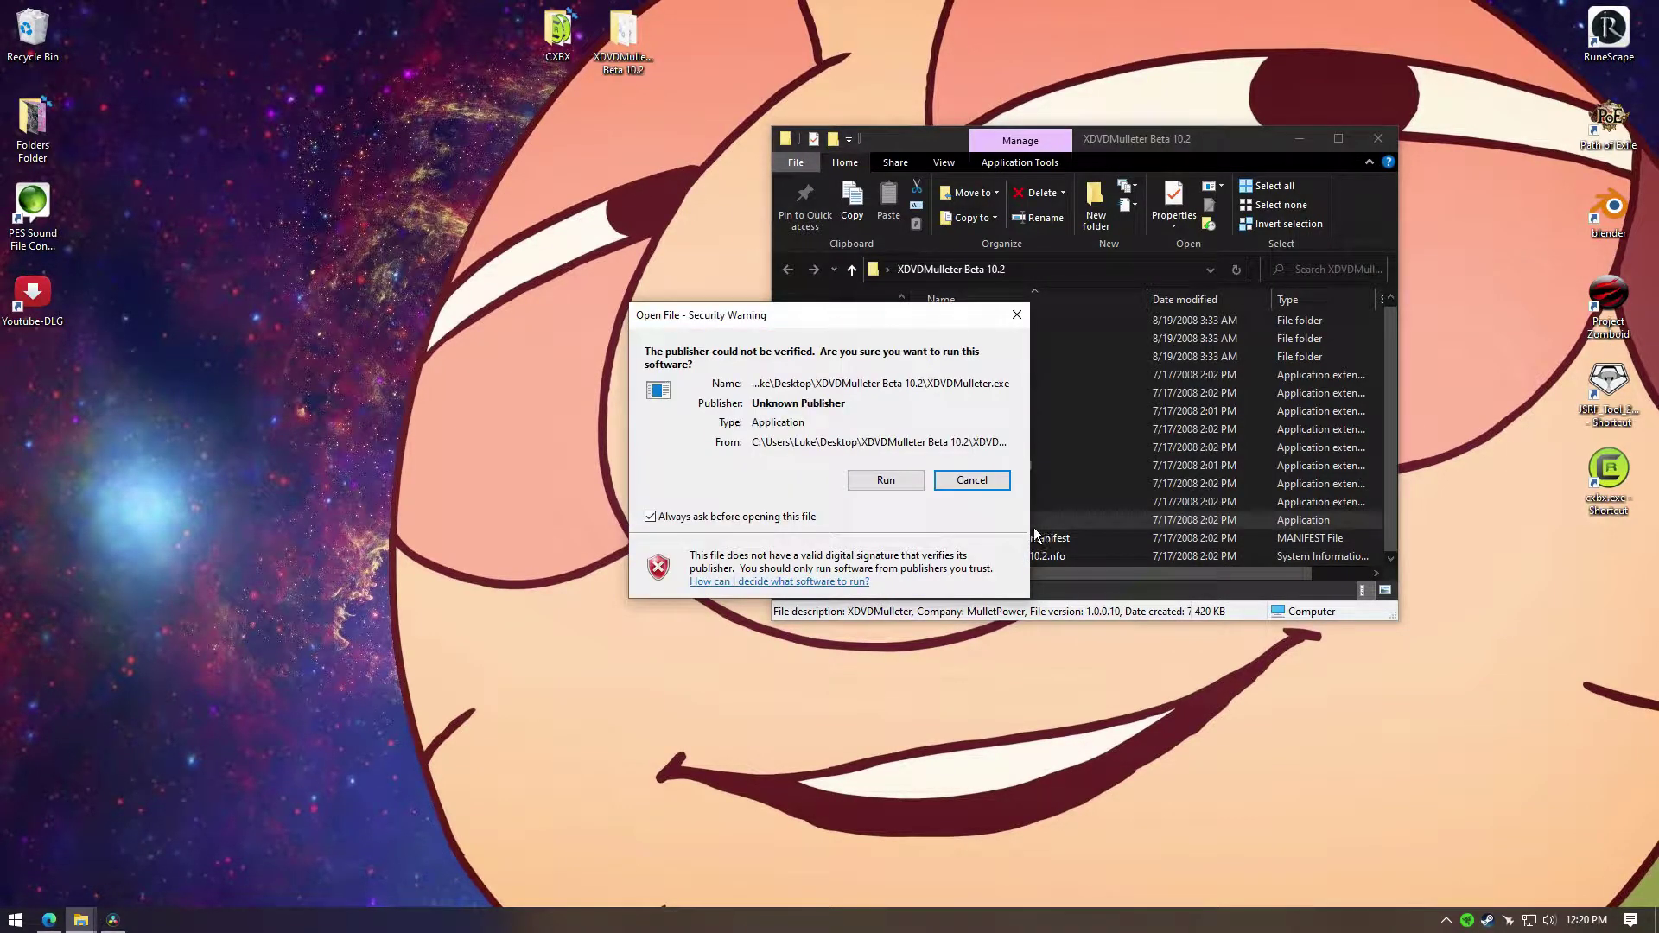
click(899, 489)
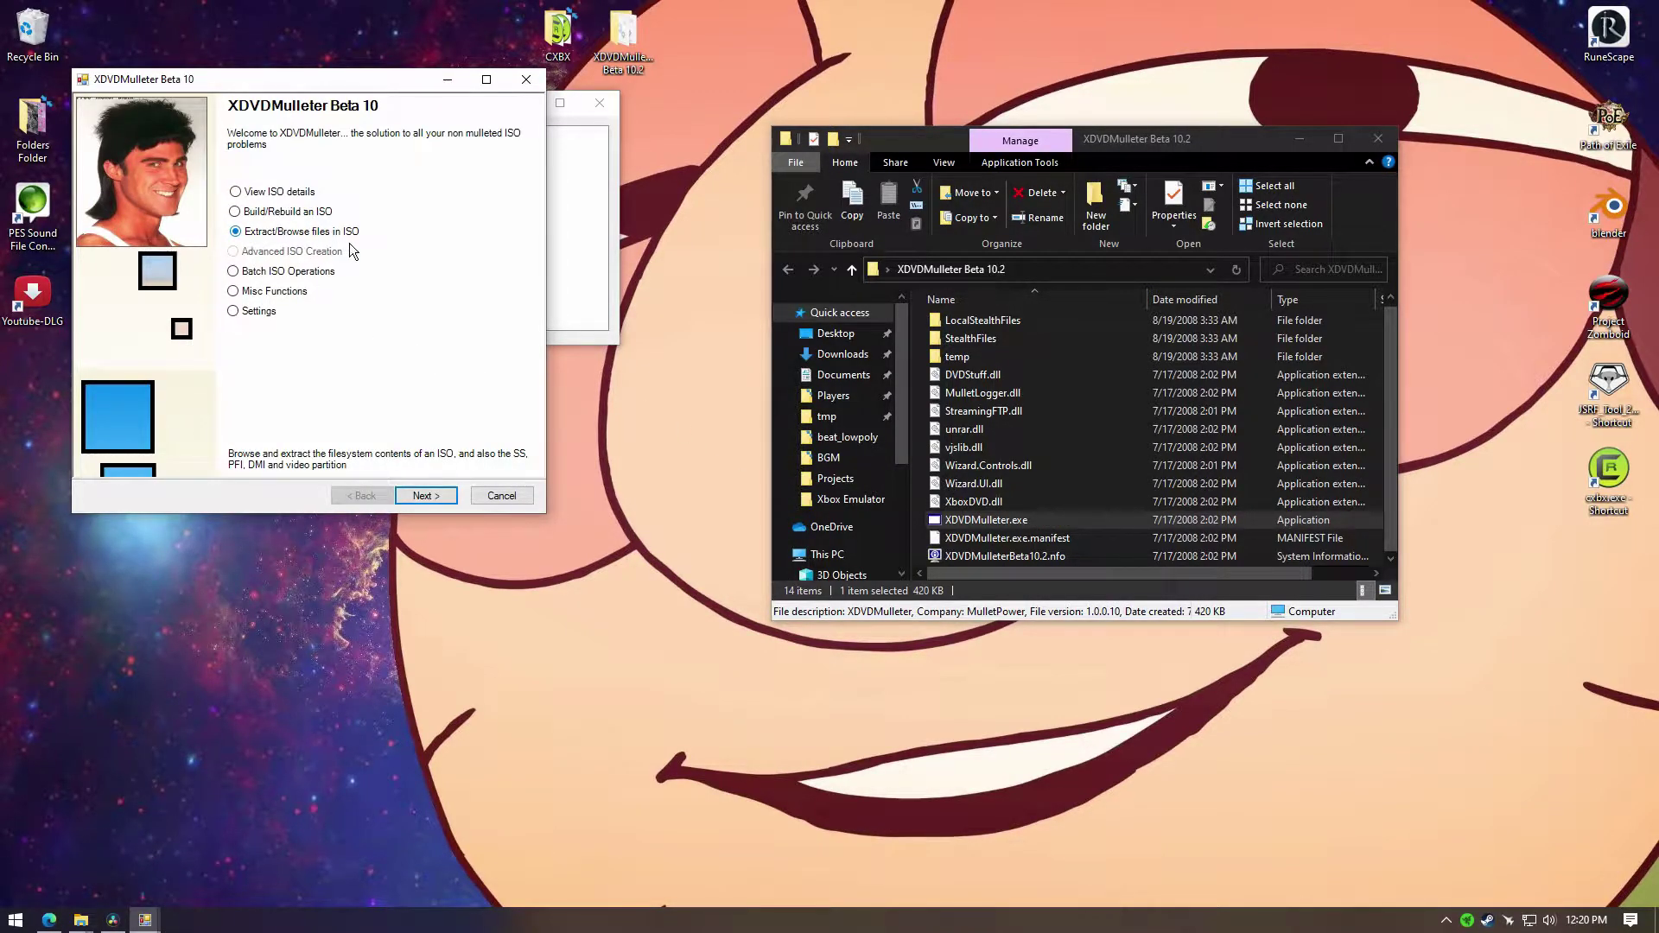
click(426, 495)
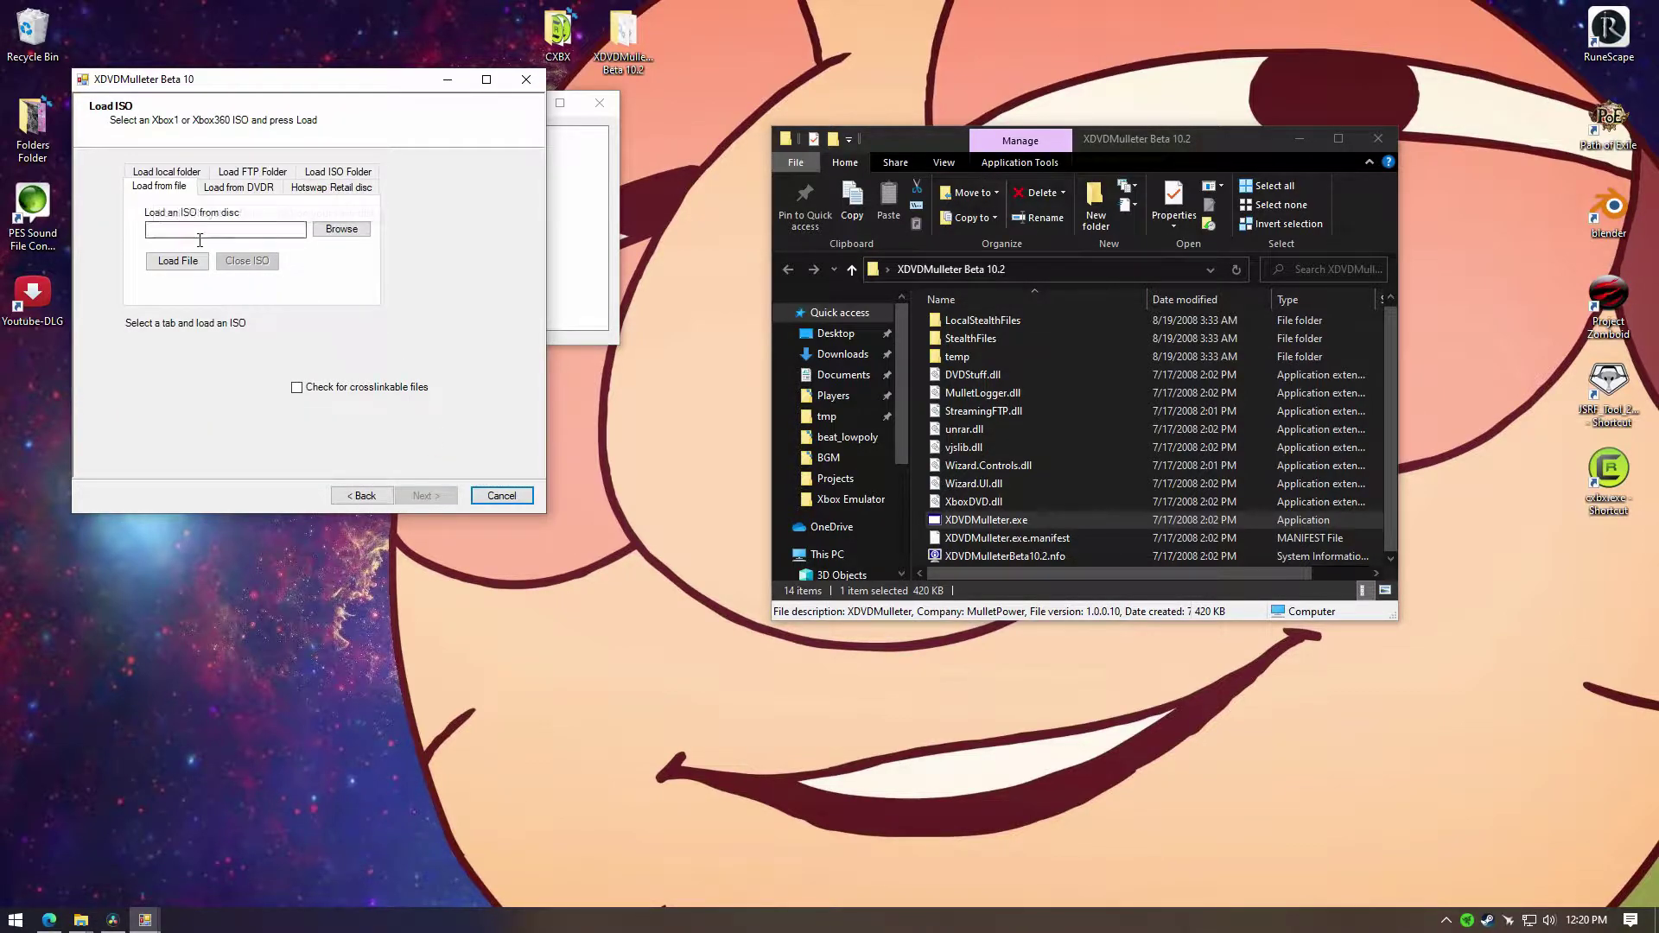
click(361, 233)
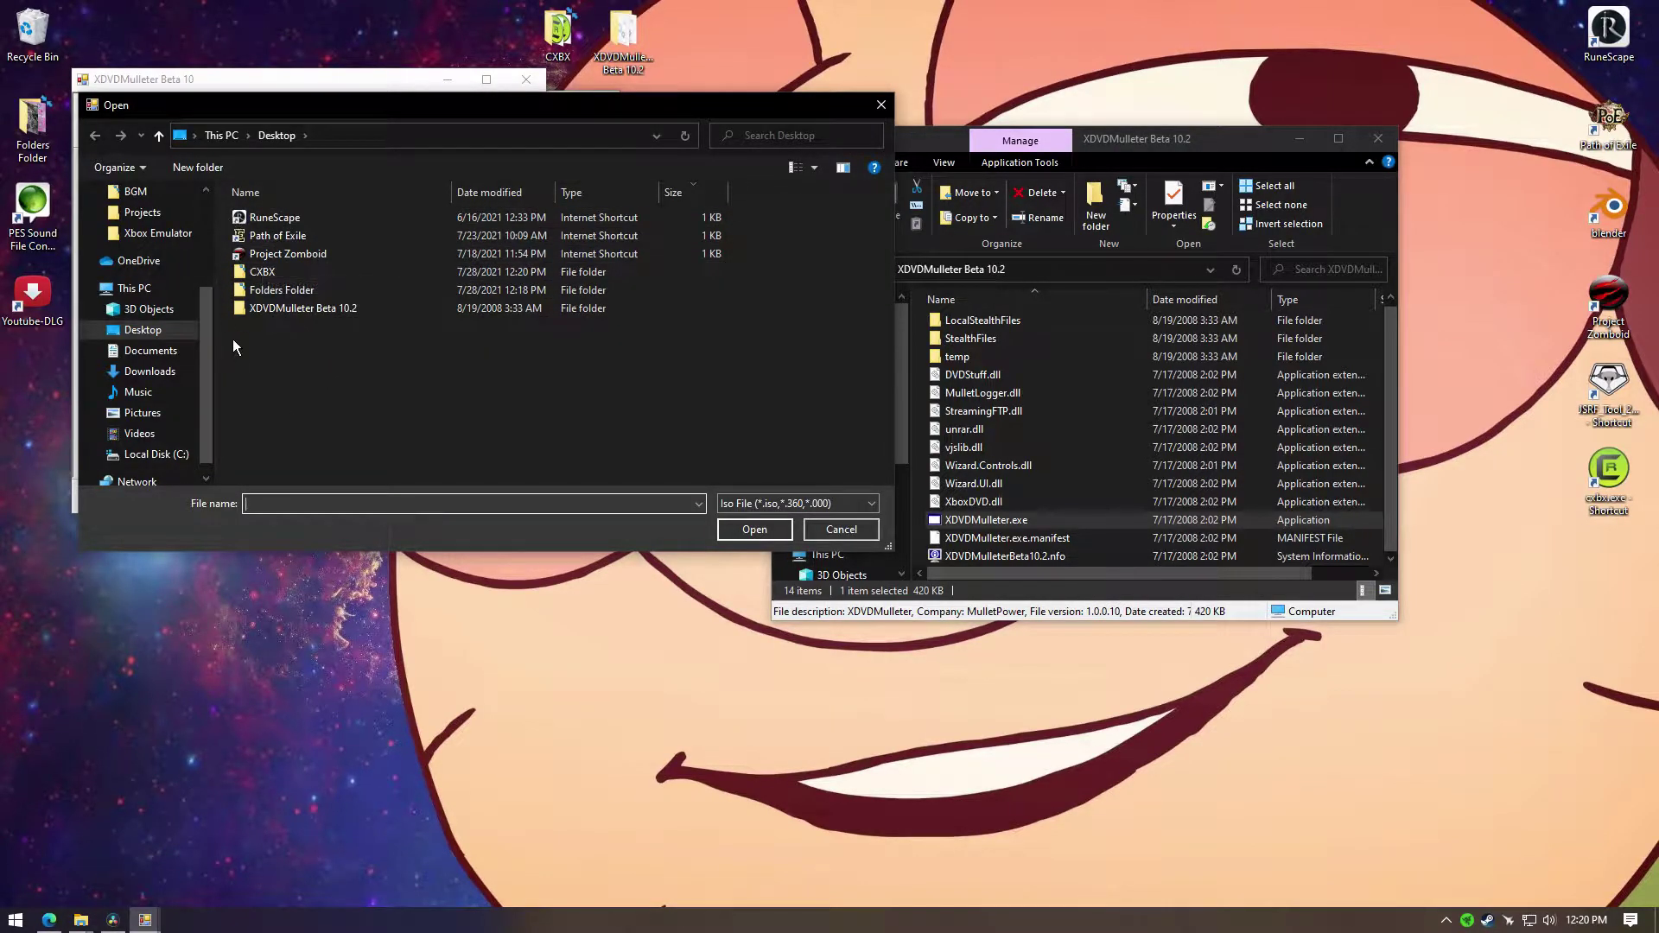
drag(299, 109, 442, 171)
click(440, 286)
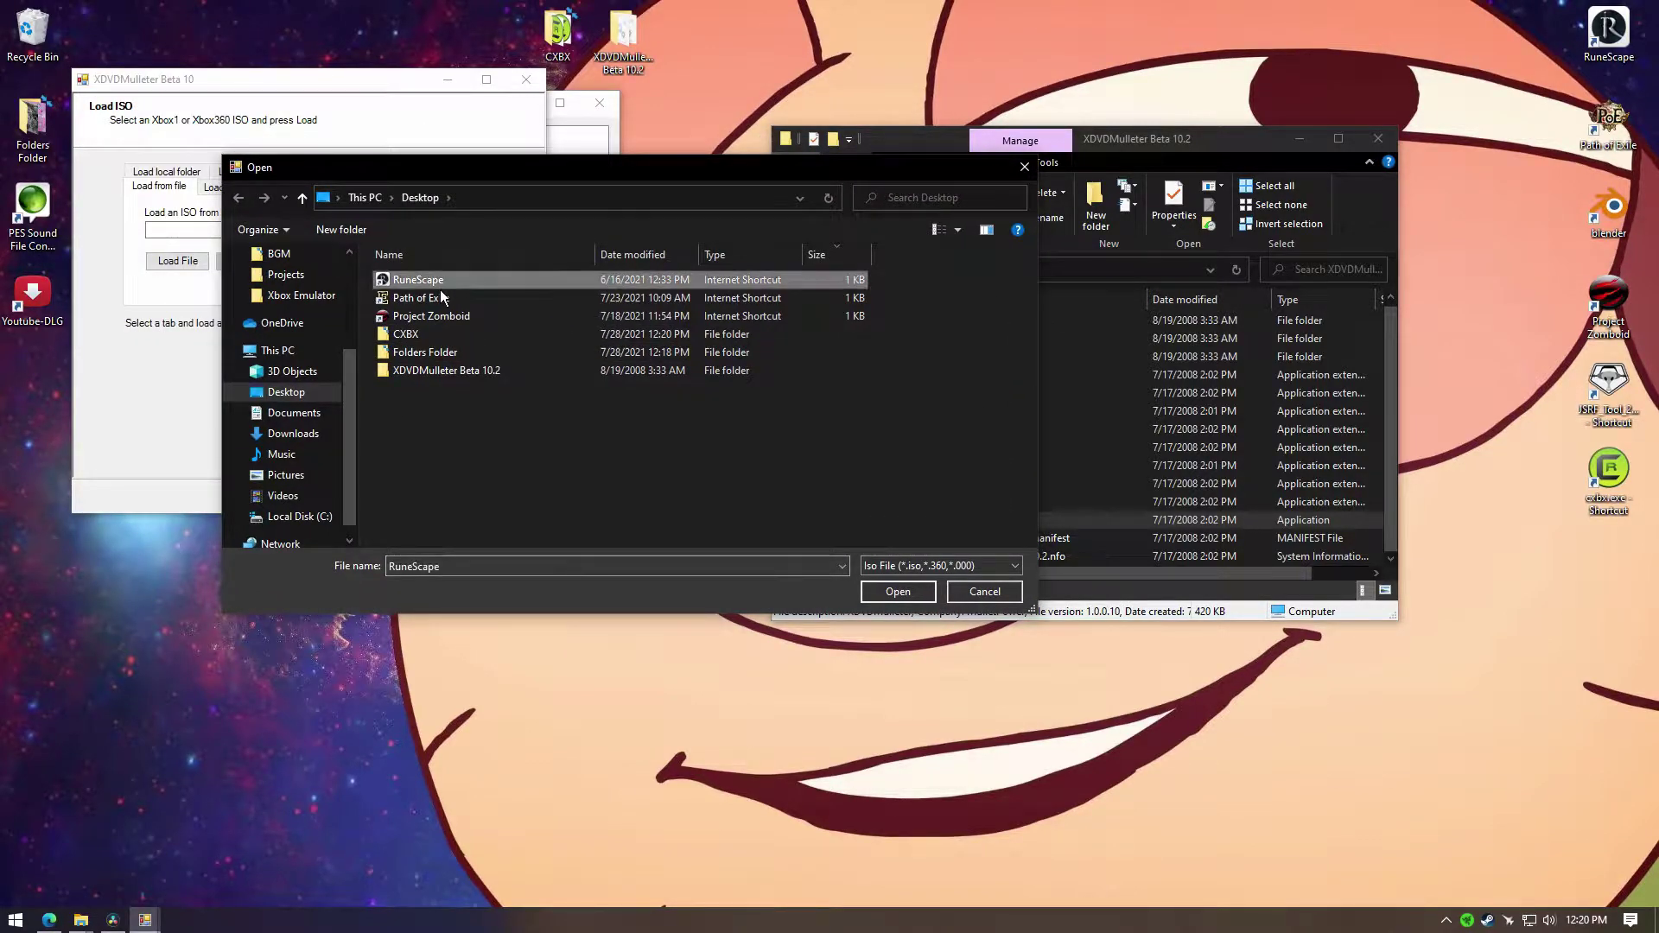
click(982, 594)
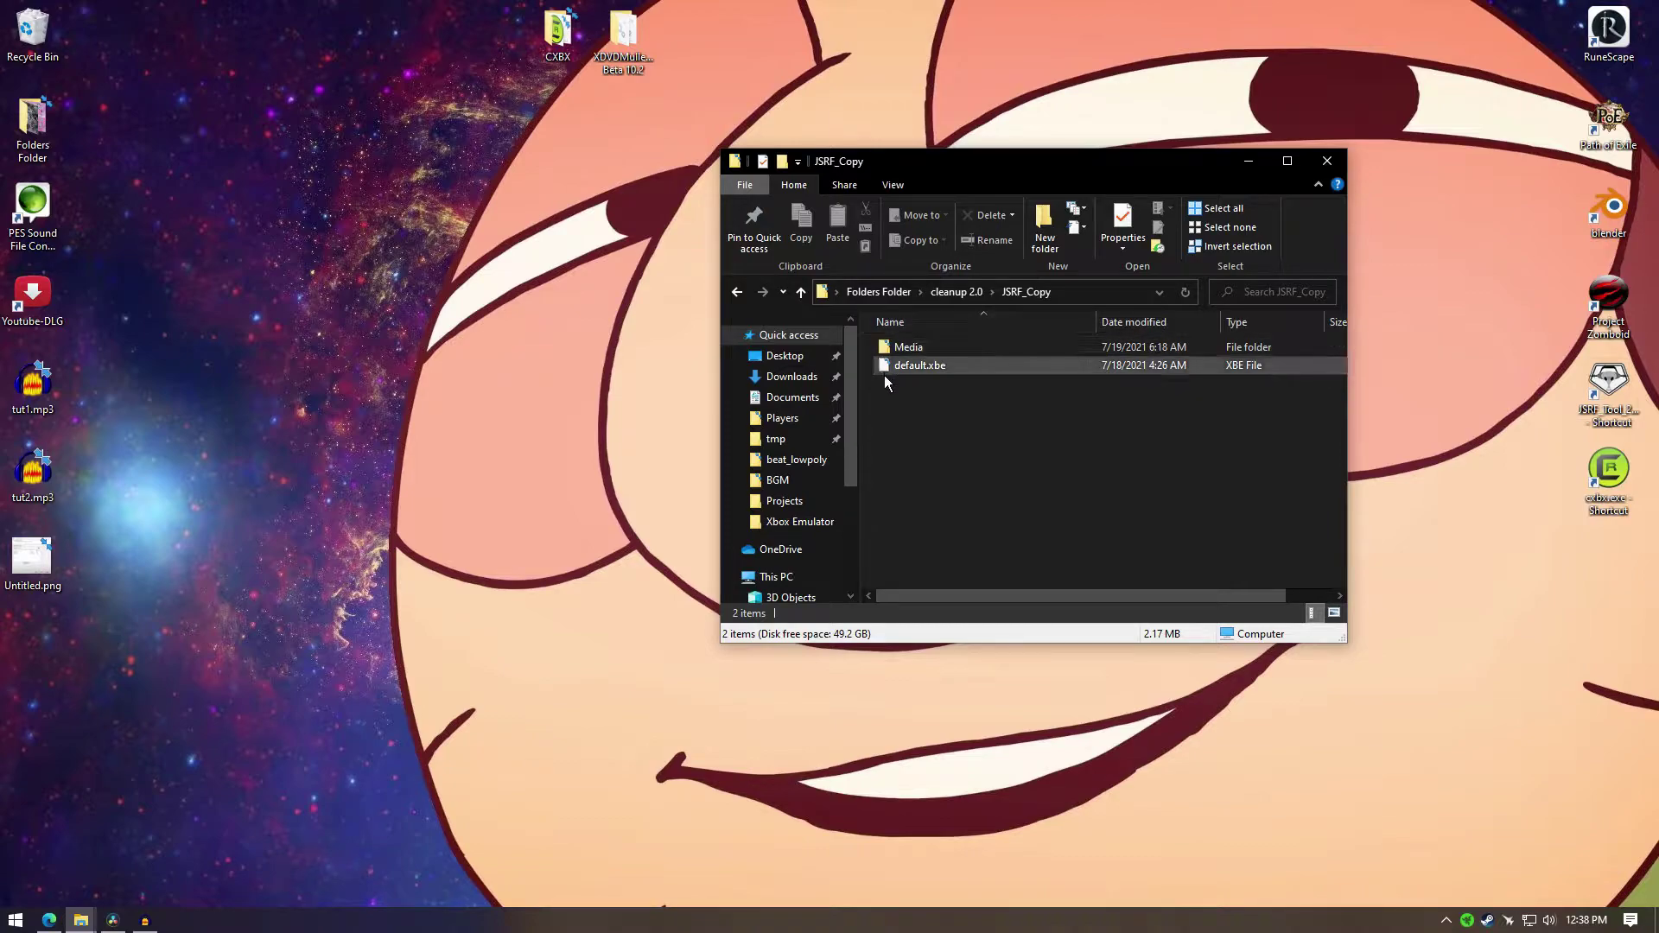
Step: Examine the extracted game files in JSRF_Copy: default.xbe and the subfolders of Media
click(943, 372)
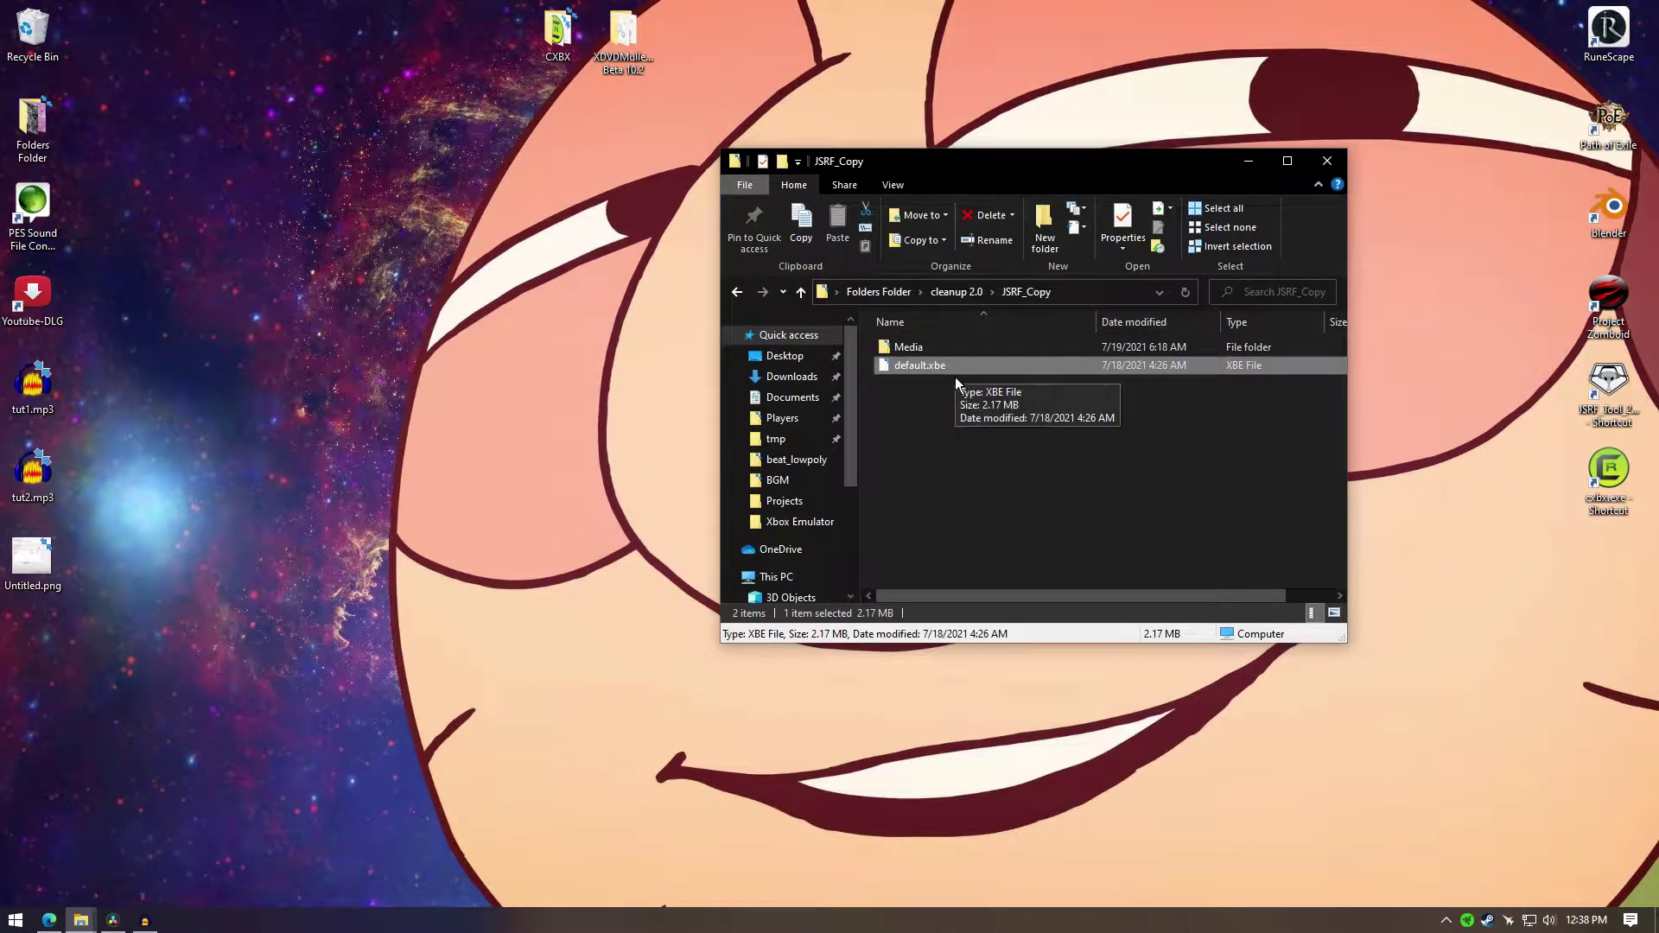
click(930, 354)
double_click(930, 349)
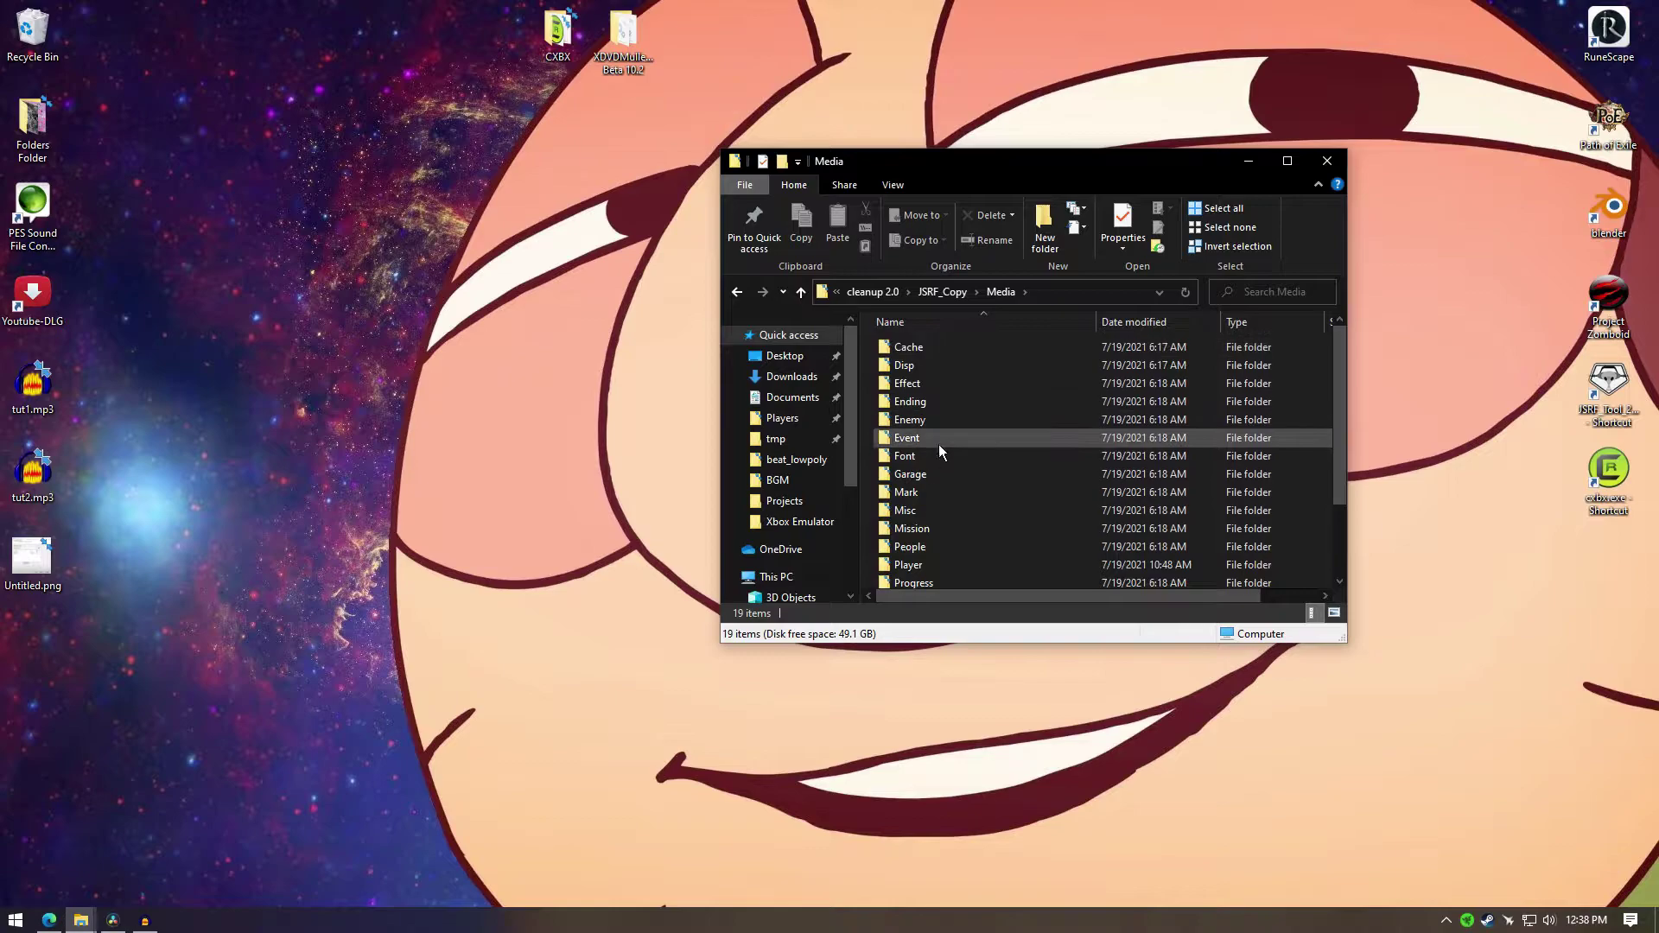
scroll(933, 501, down, 2)
scroll(929, 587, up, 2)
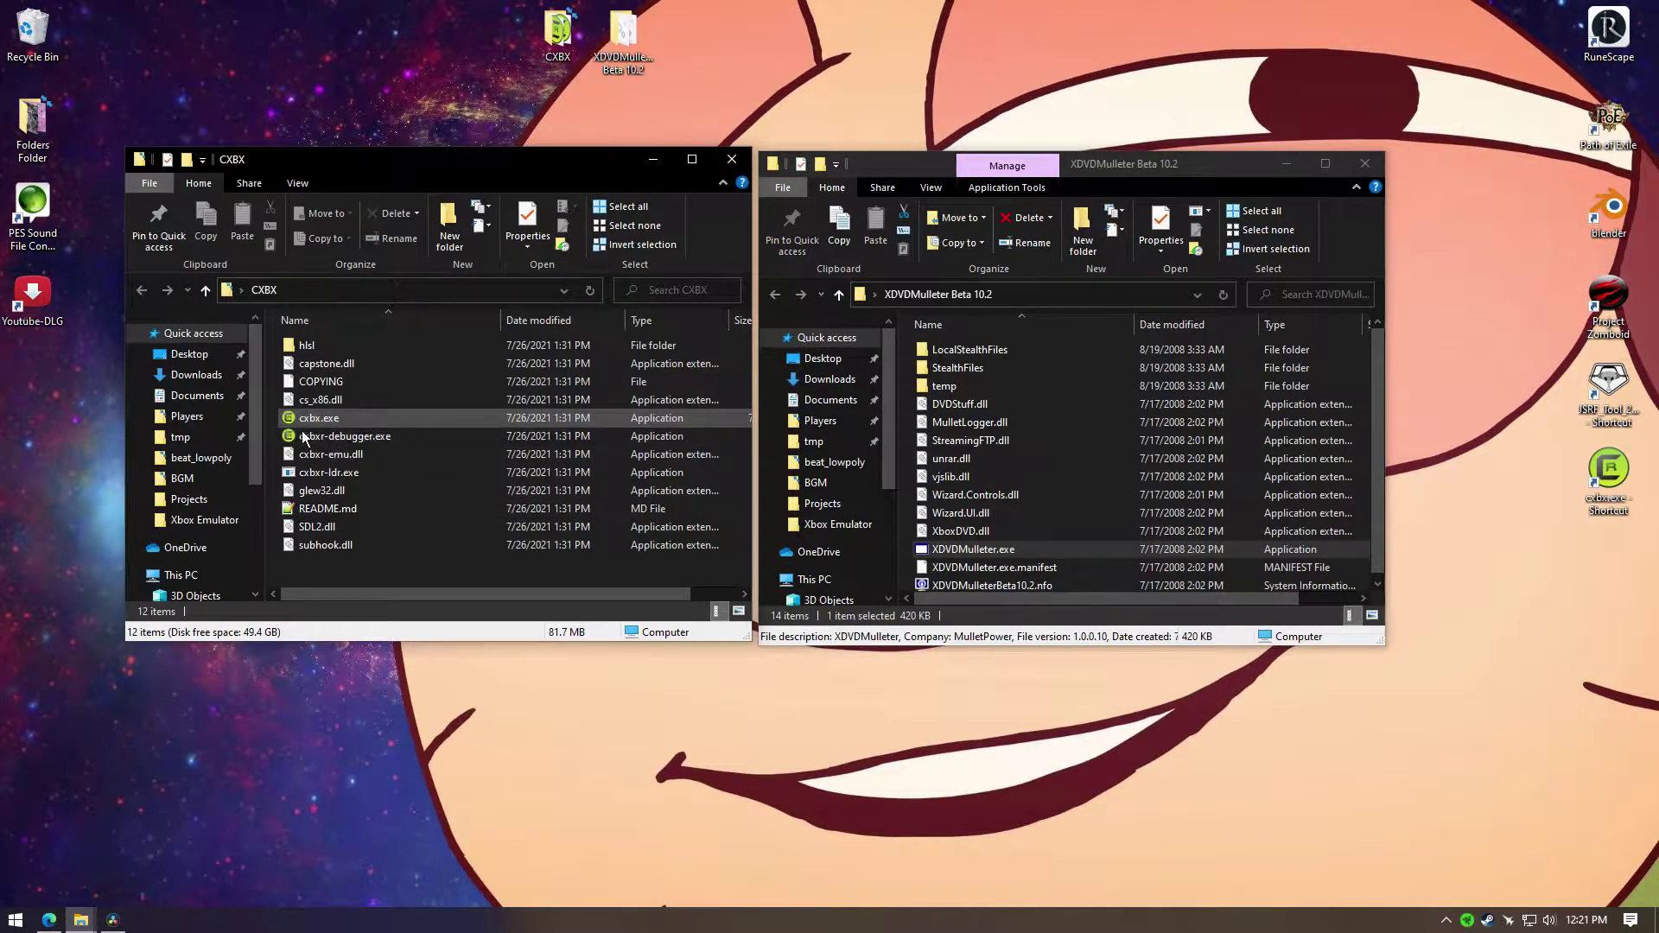
Step: Run cxbx.exe from the CXBX folder and accept Portable Mode so settings are saved in the current directory
double_click(337, 426)
click(890, 489)
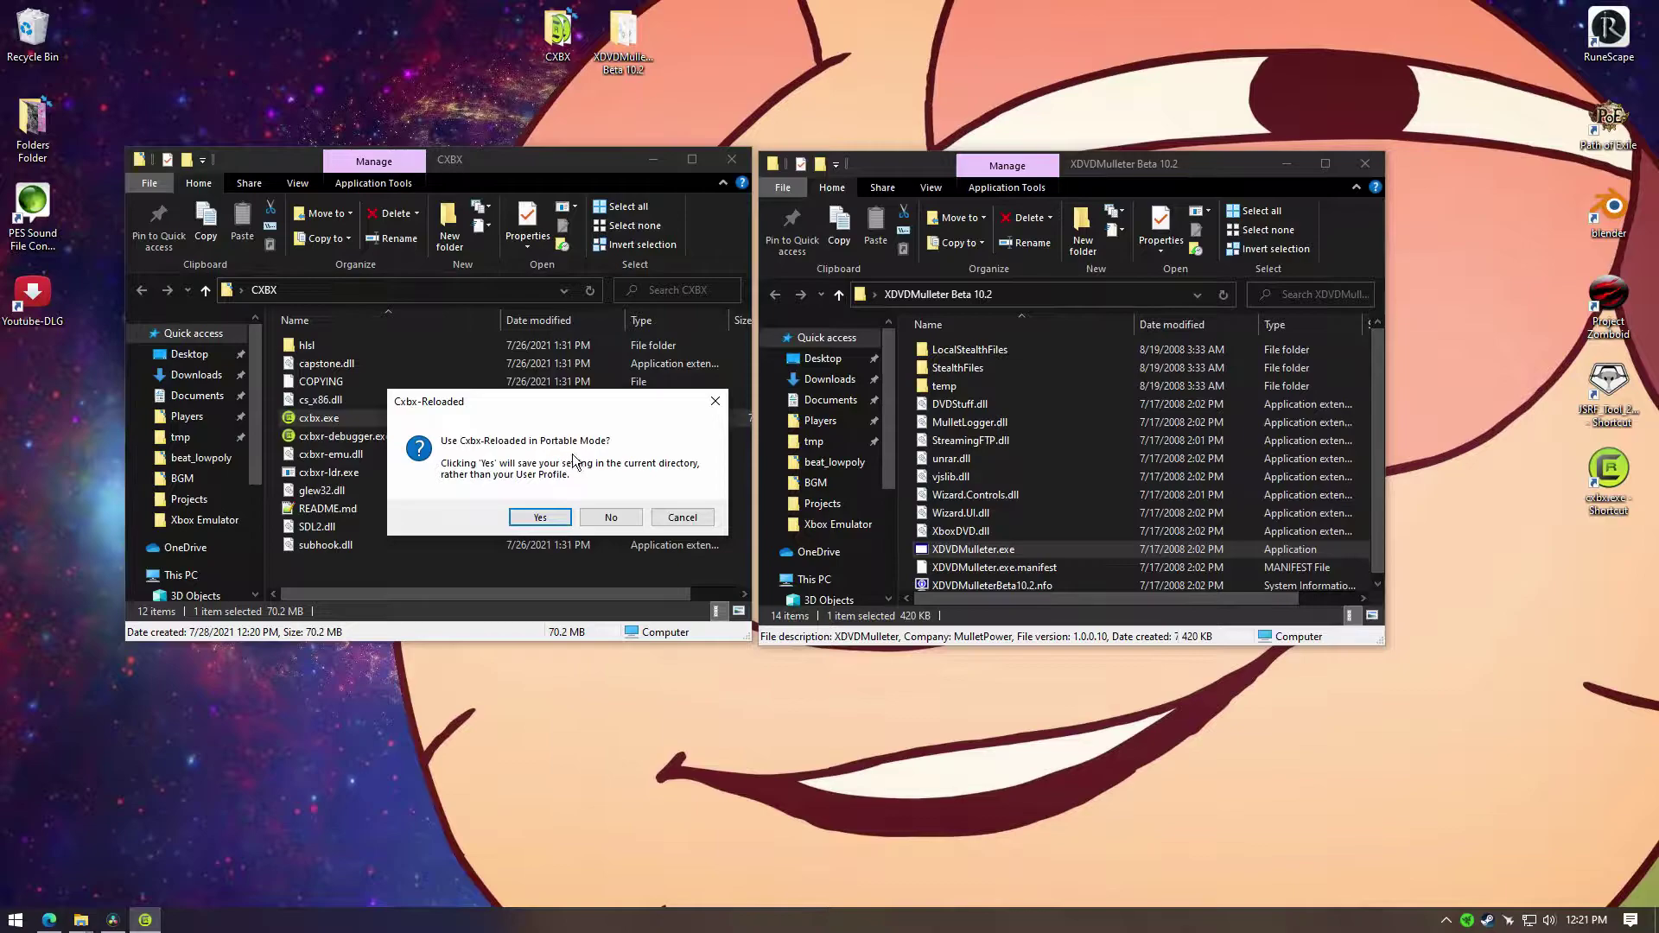
click(555, 518)
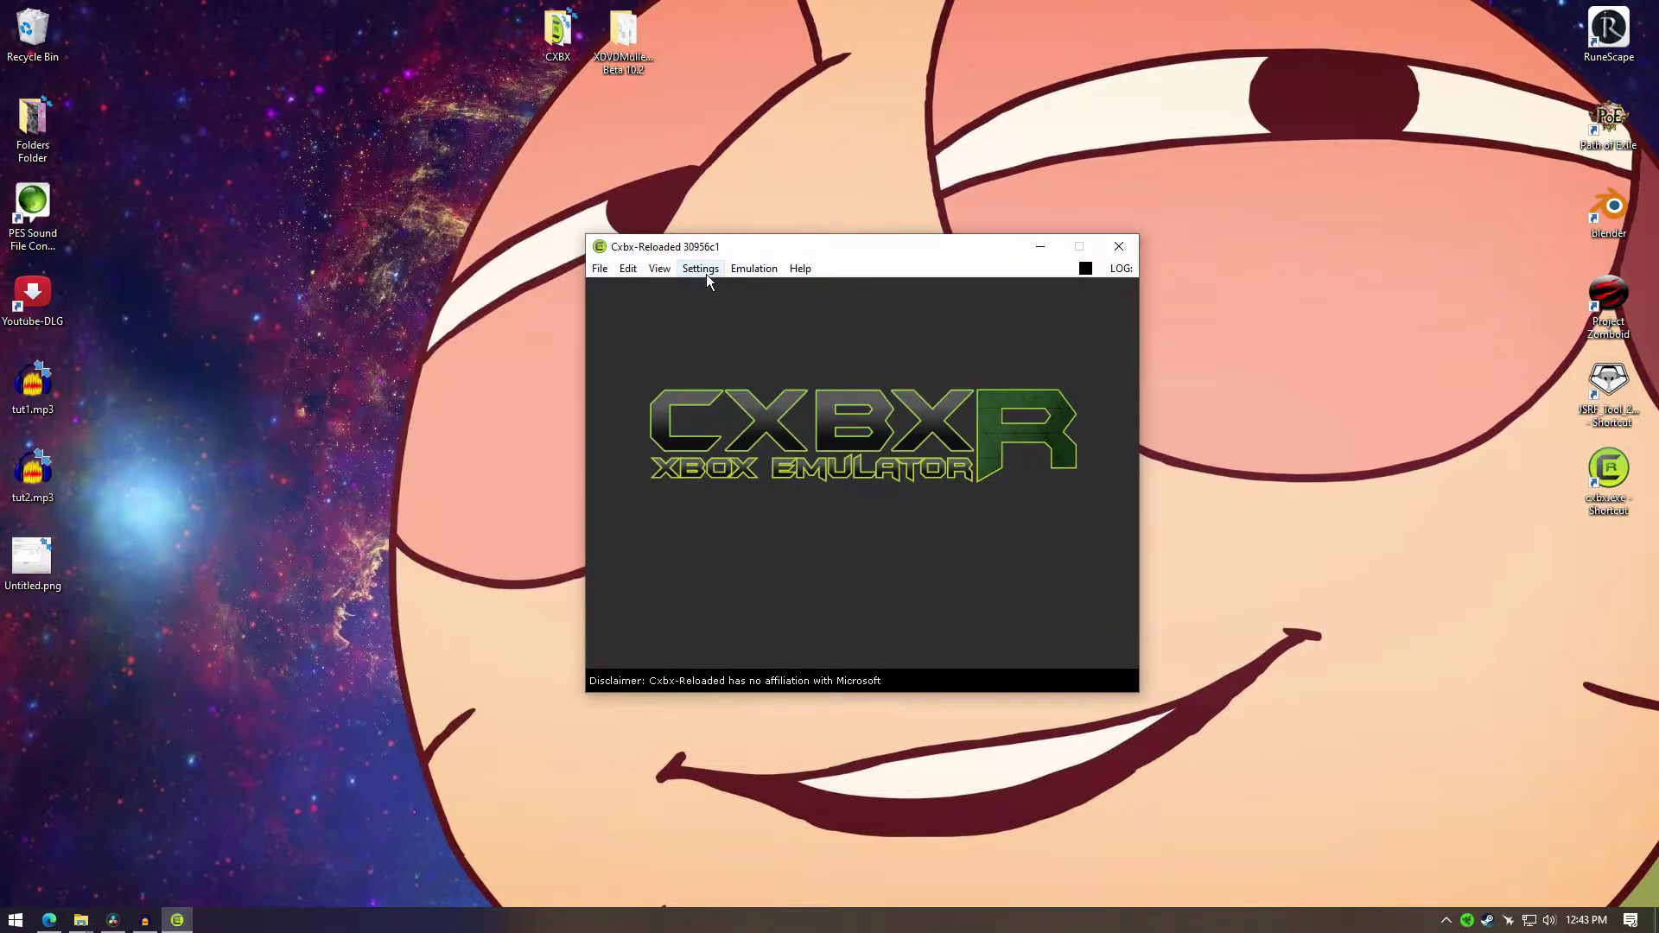
Step: Review the emulator's video configuration, including the available render resolutions, and close it without changes
click(707, 273)
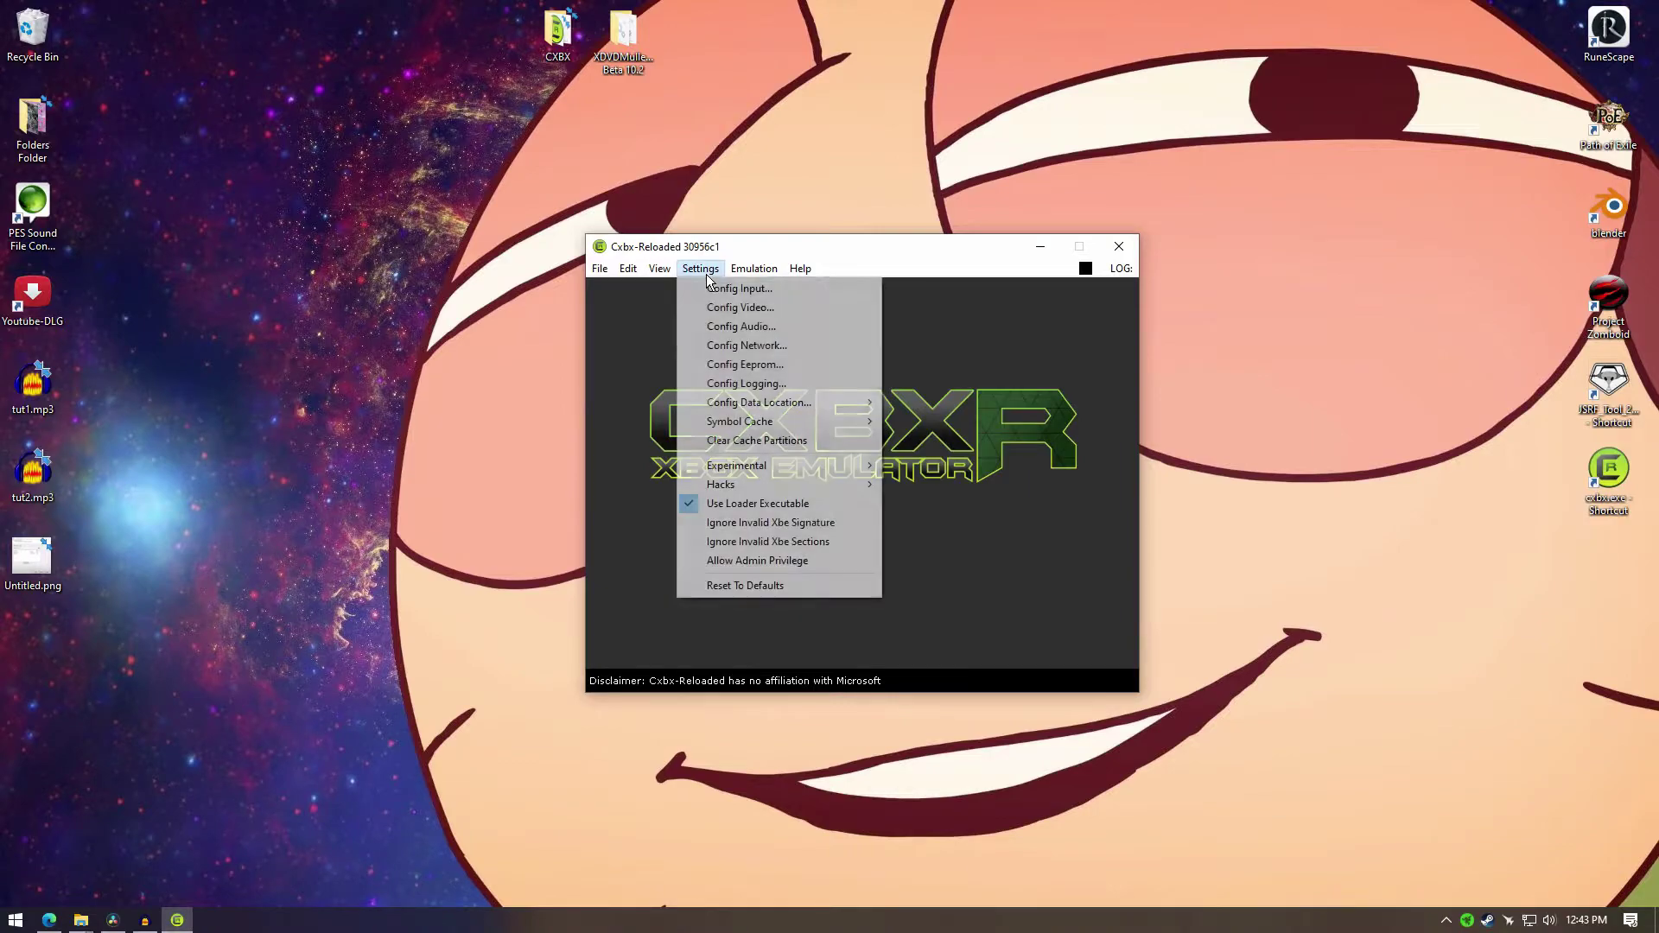
click(743, 309)
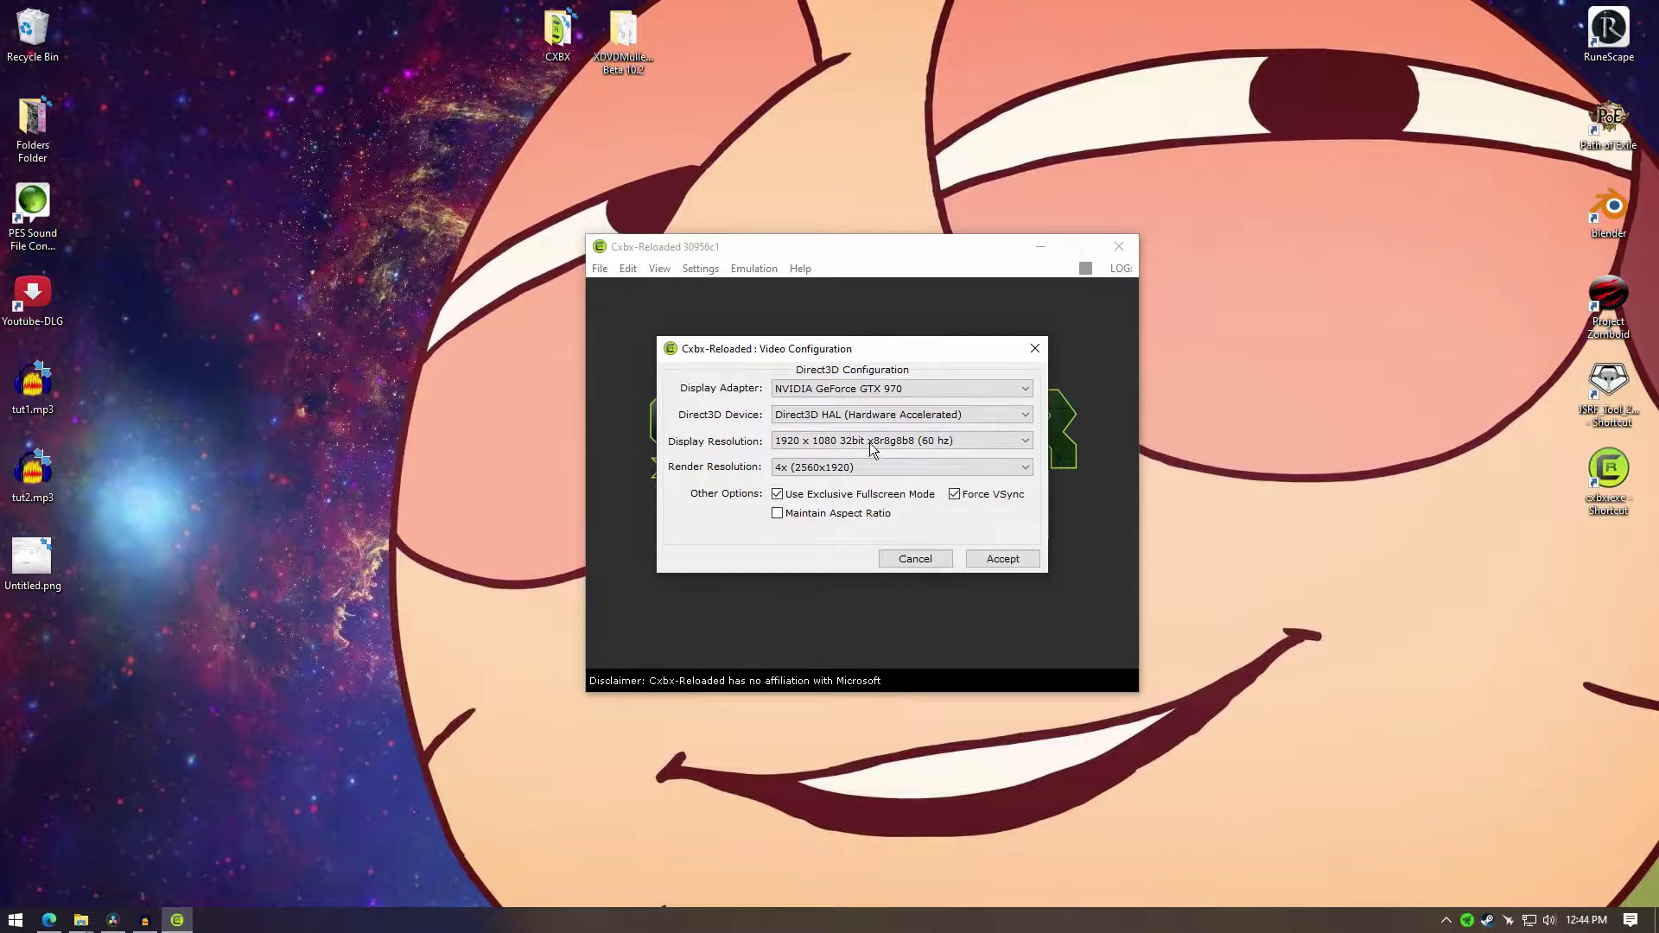
click(812, 467)
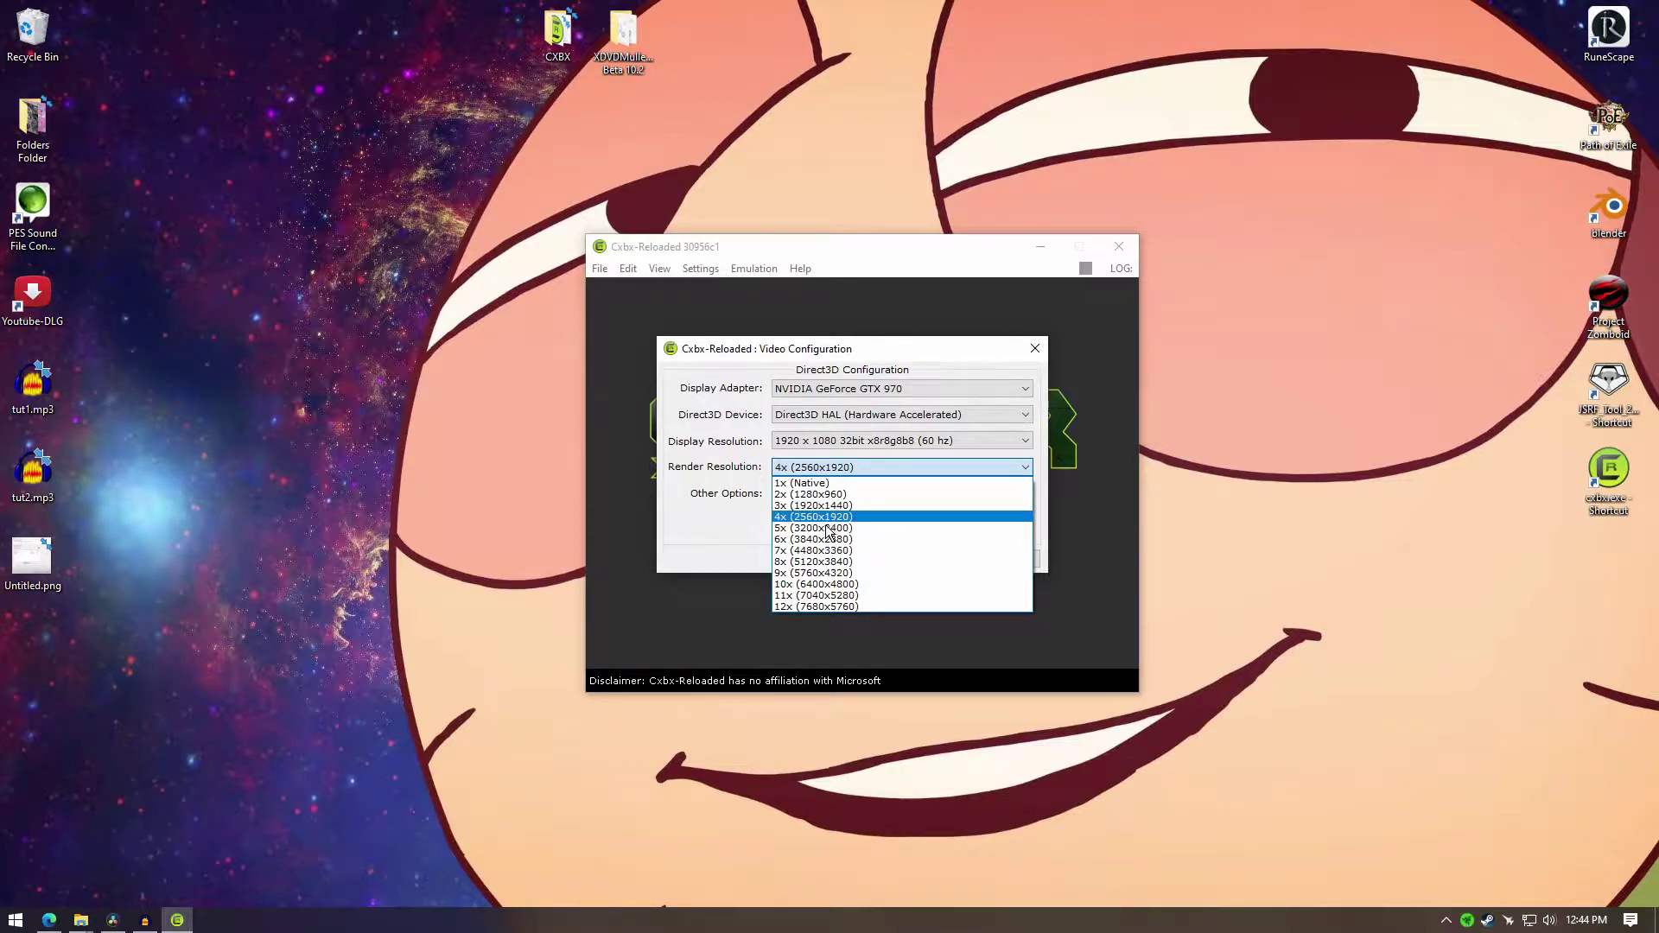
click(733, 527)
click(1035, 349)
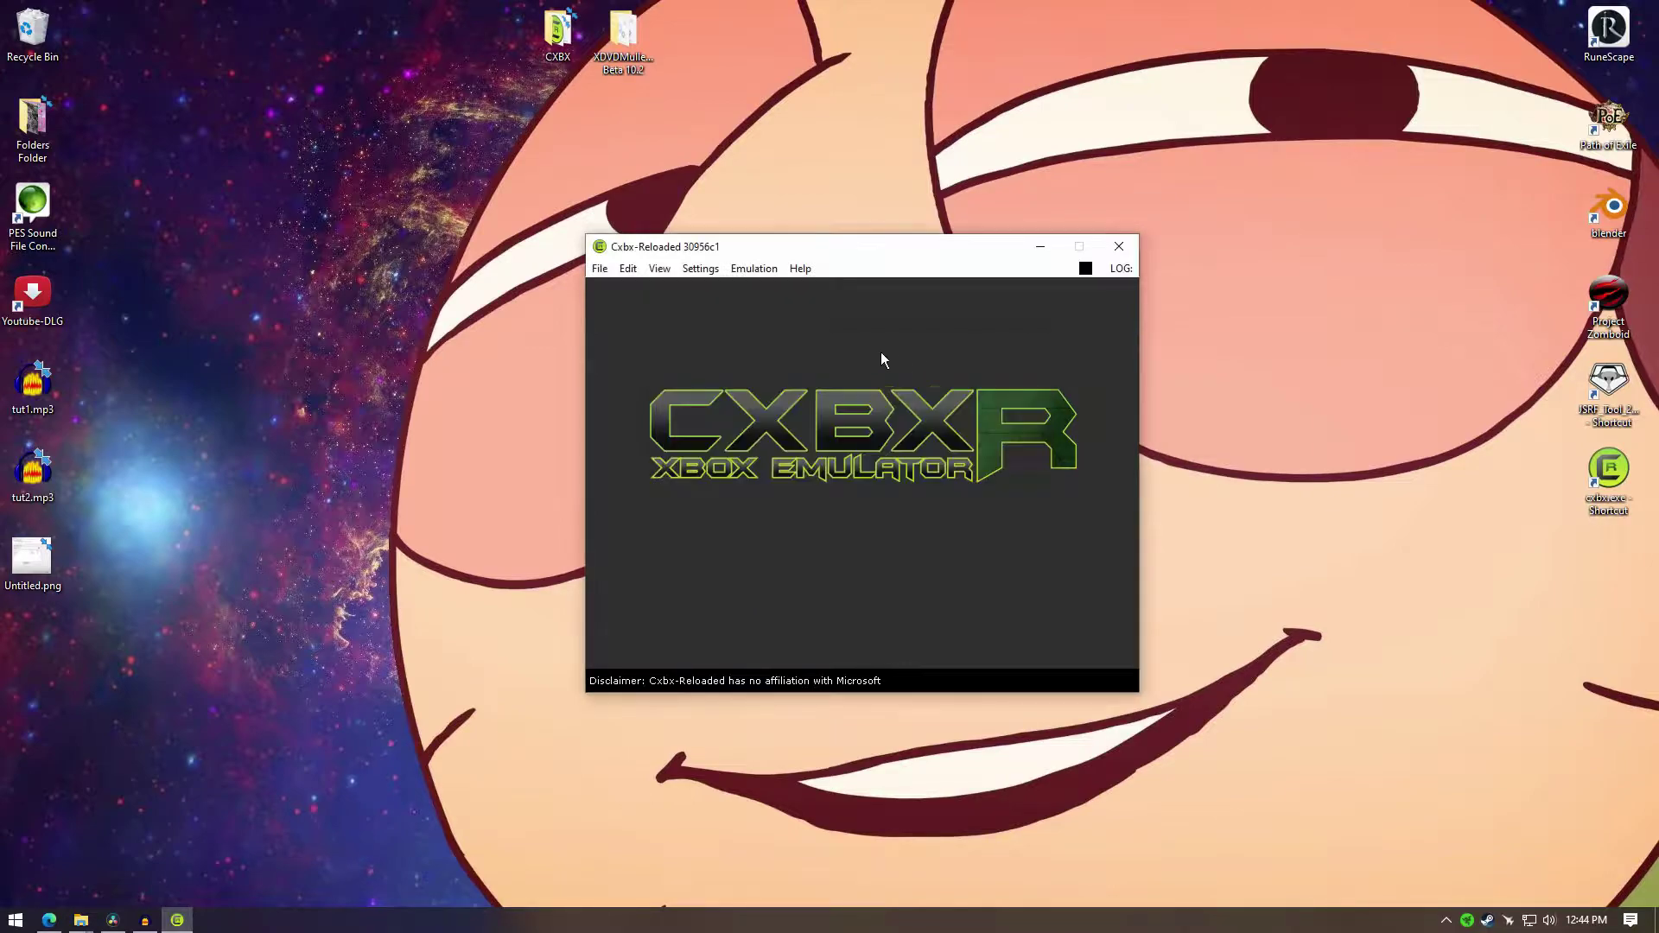
Step: Configure the MS Gamepad Duke on Port 1 and save its bindings under the Xbox Controller profile
click(701, 269)
click(733, 290)
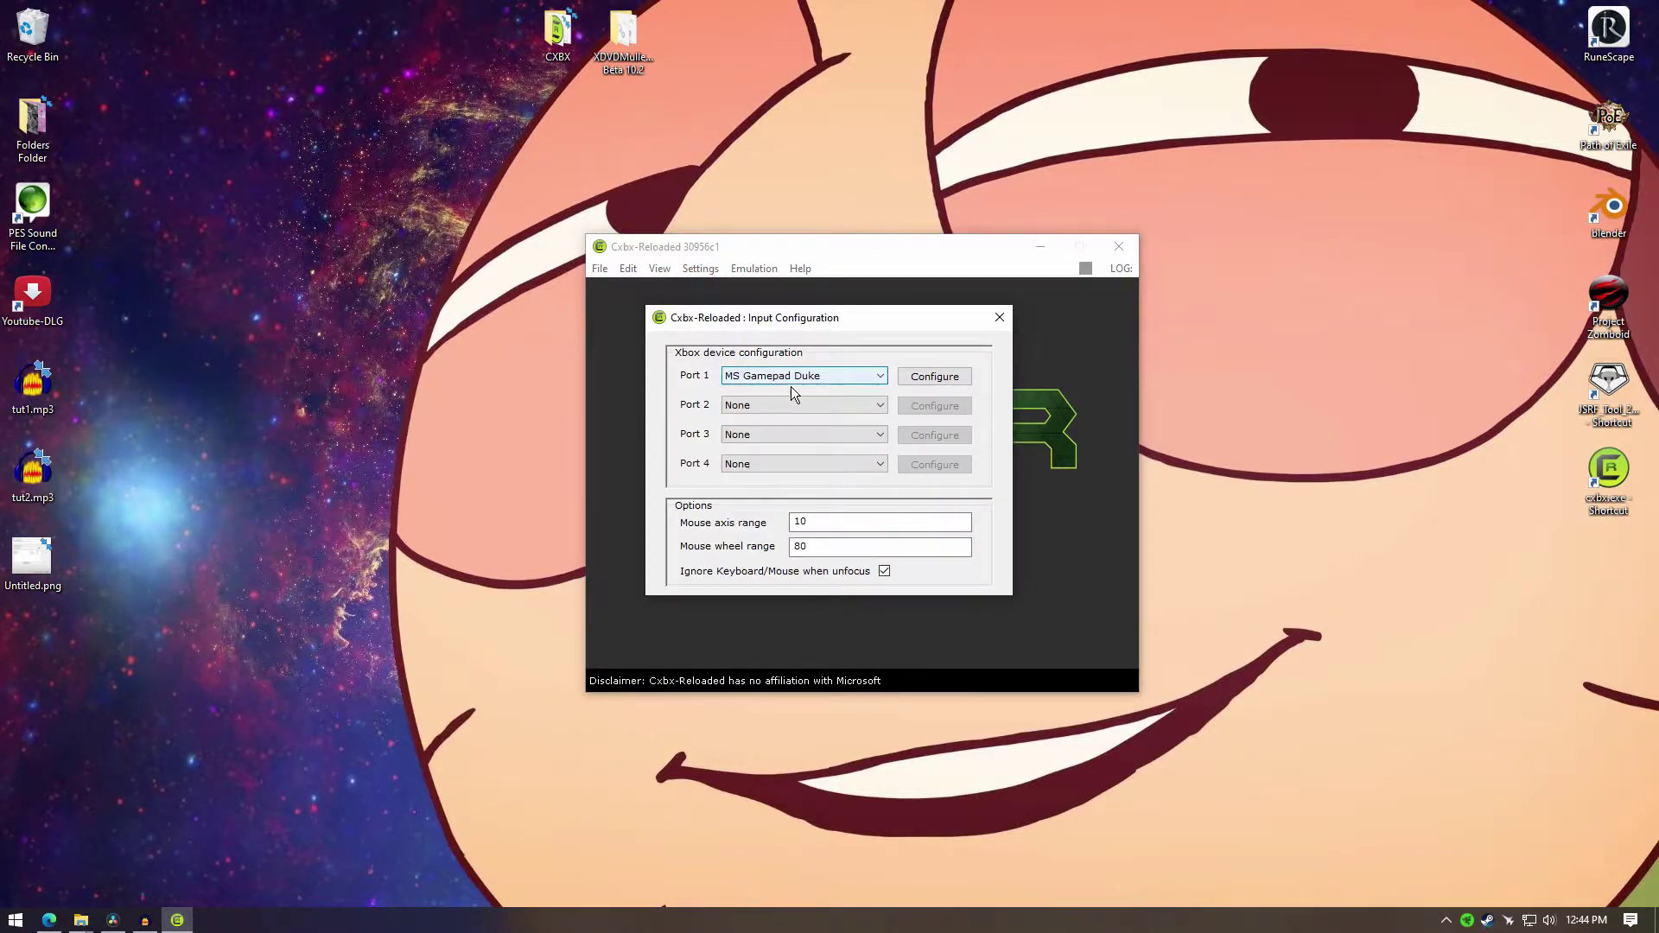
click(880, 379)
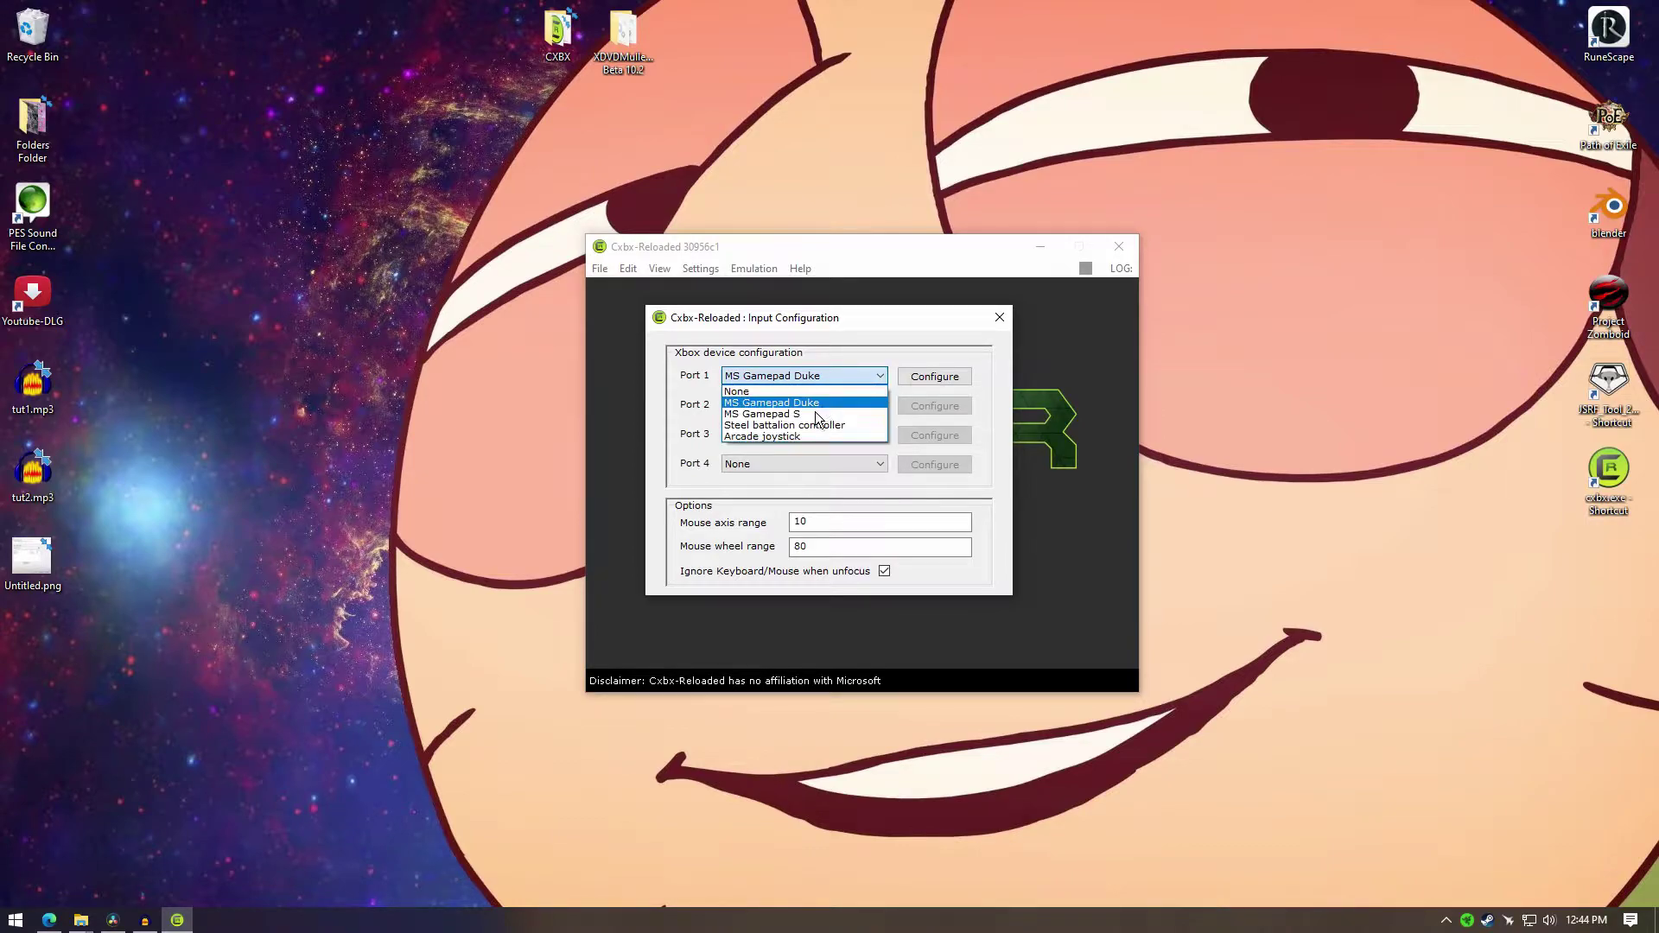
click(930, 384)
click(930, 380)
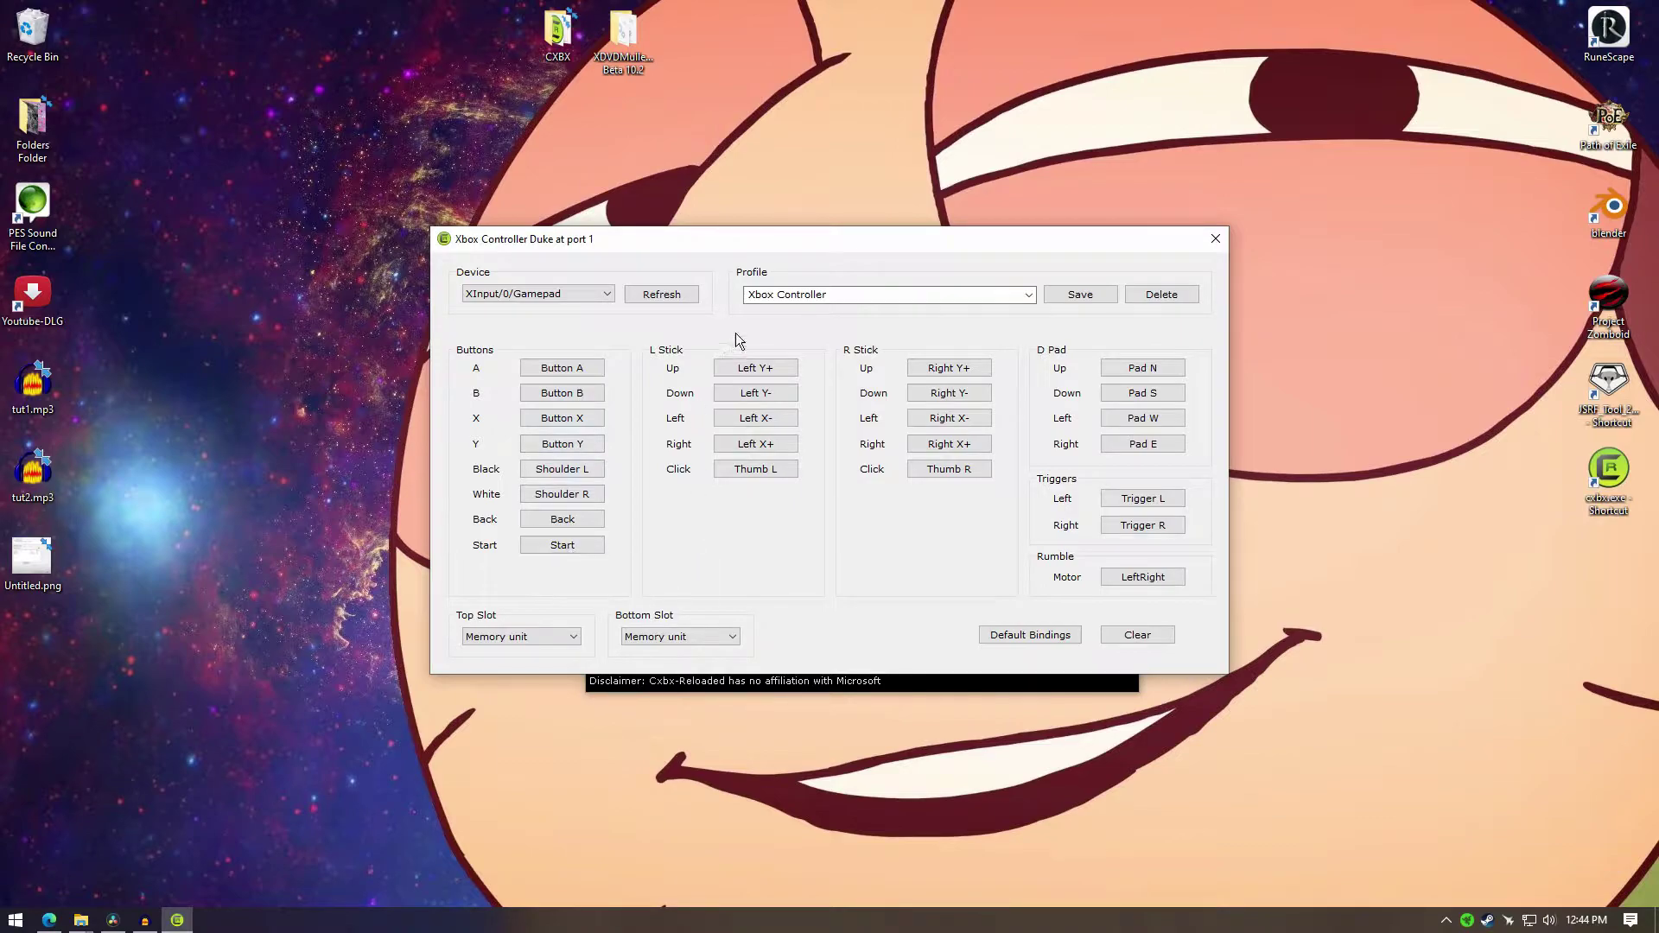
click(762, 298)
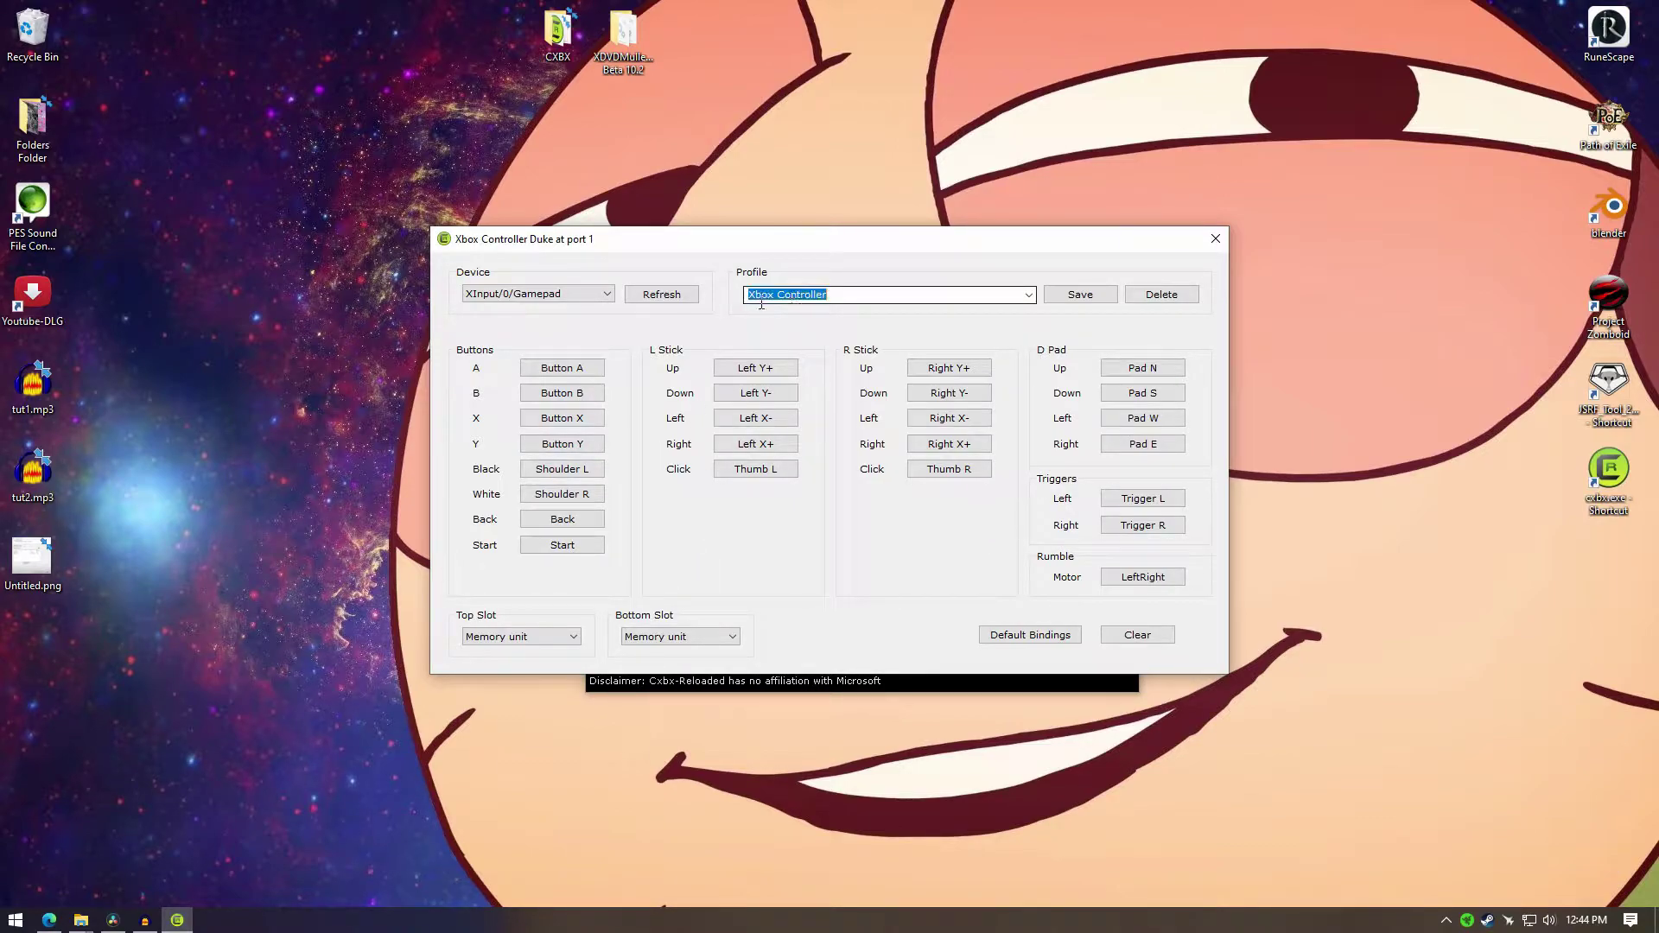
click(1105, 302)
Step: Open default.xbe from the JSRF_Copy folder in the emulator and bring up the emulation commands
click(599, 268)
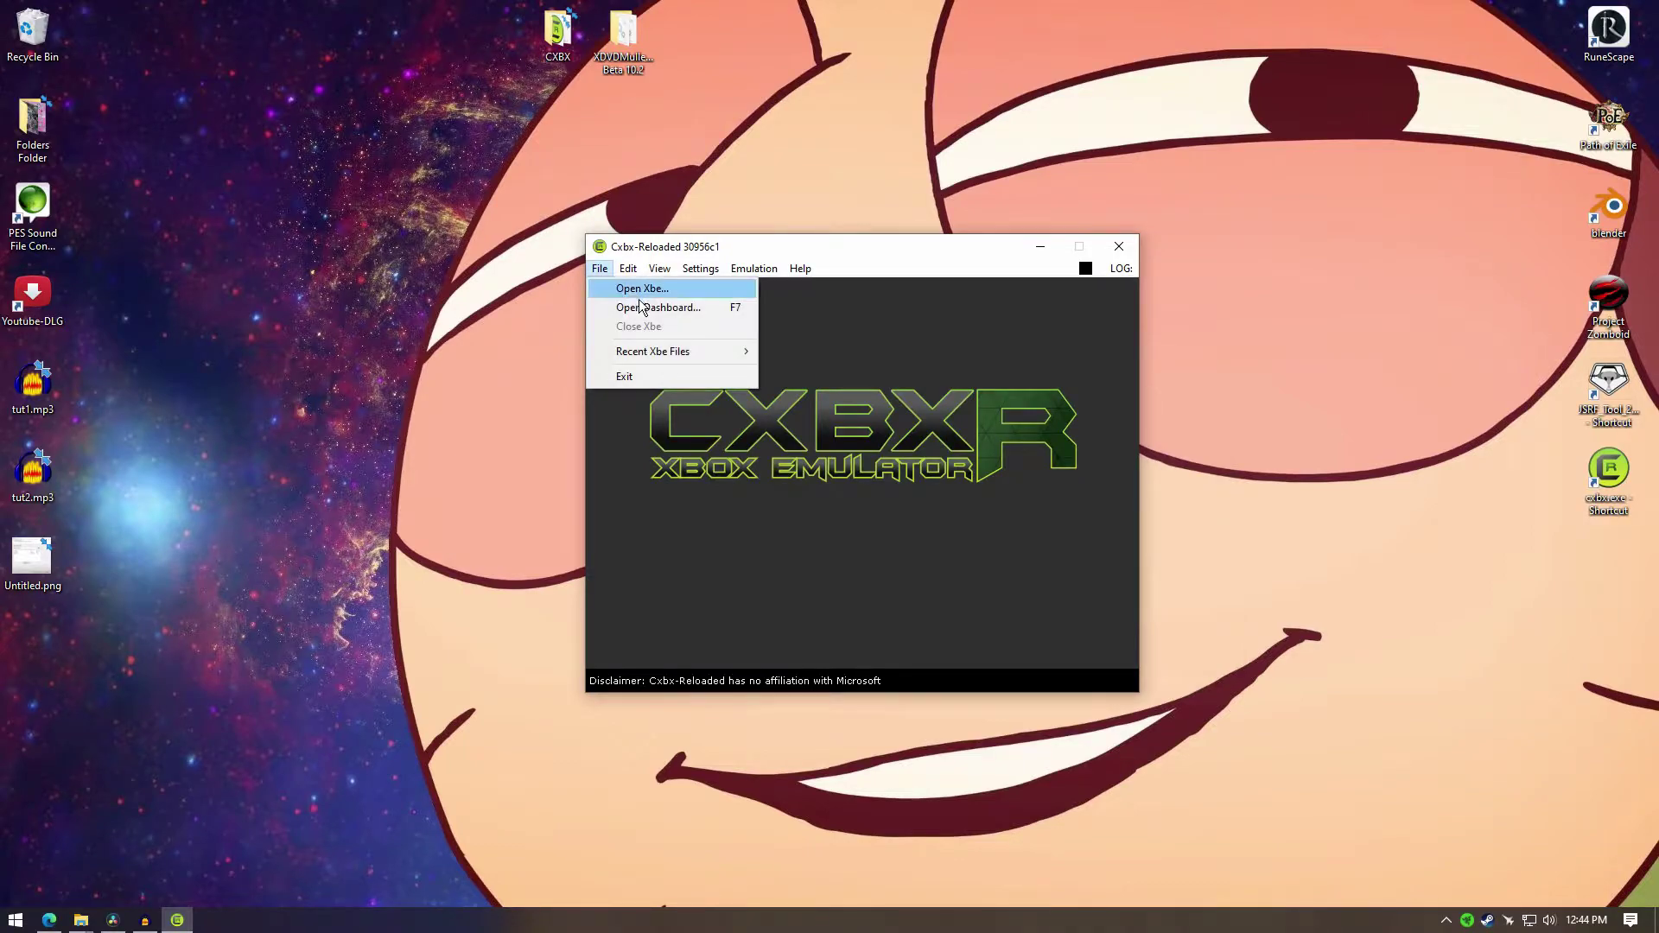
click(640, 298)
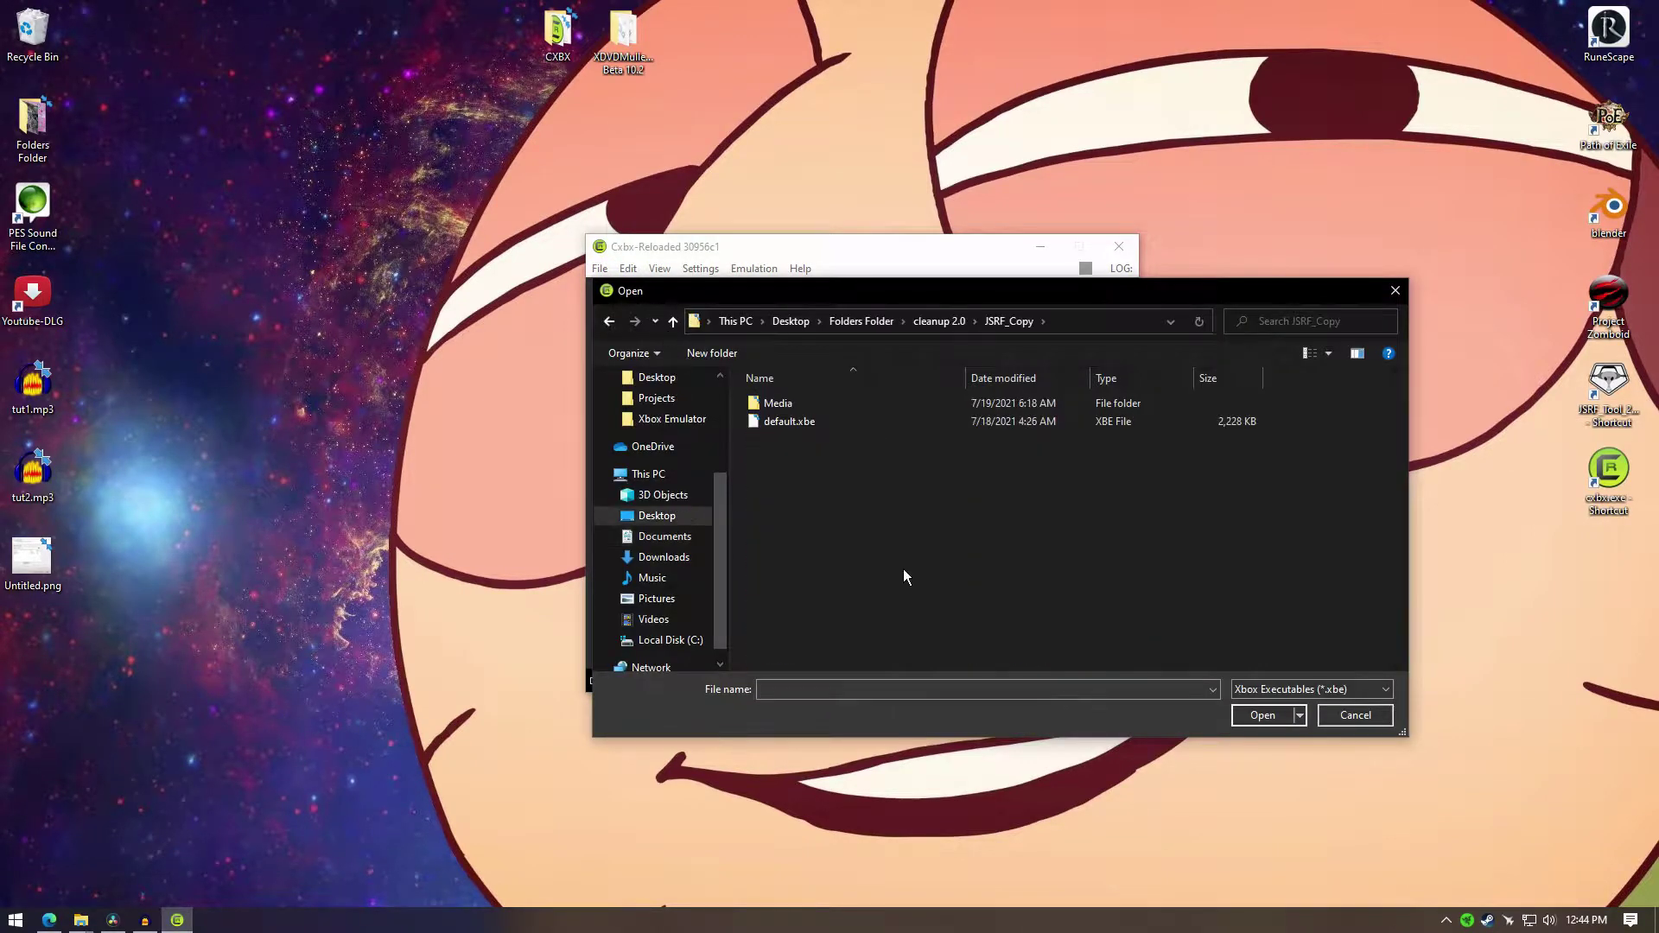
click(817, 431)
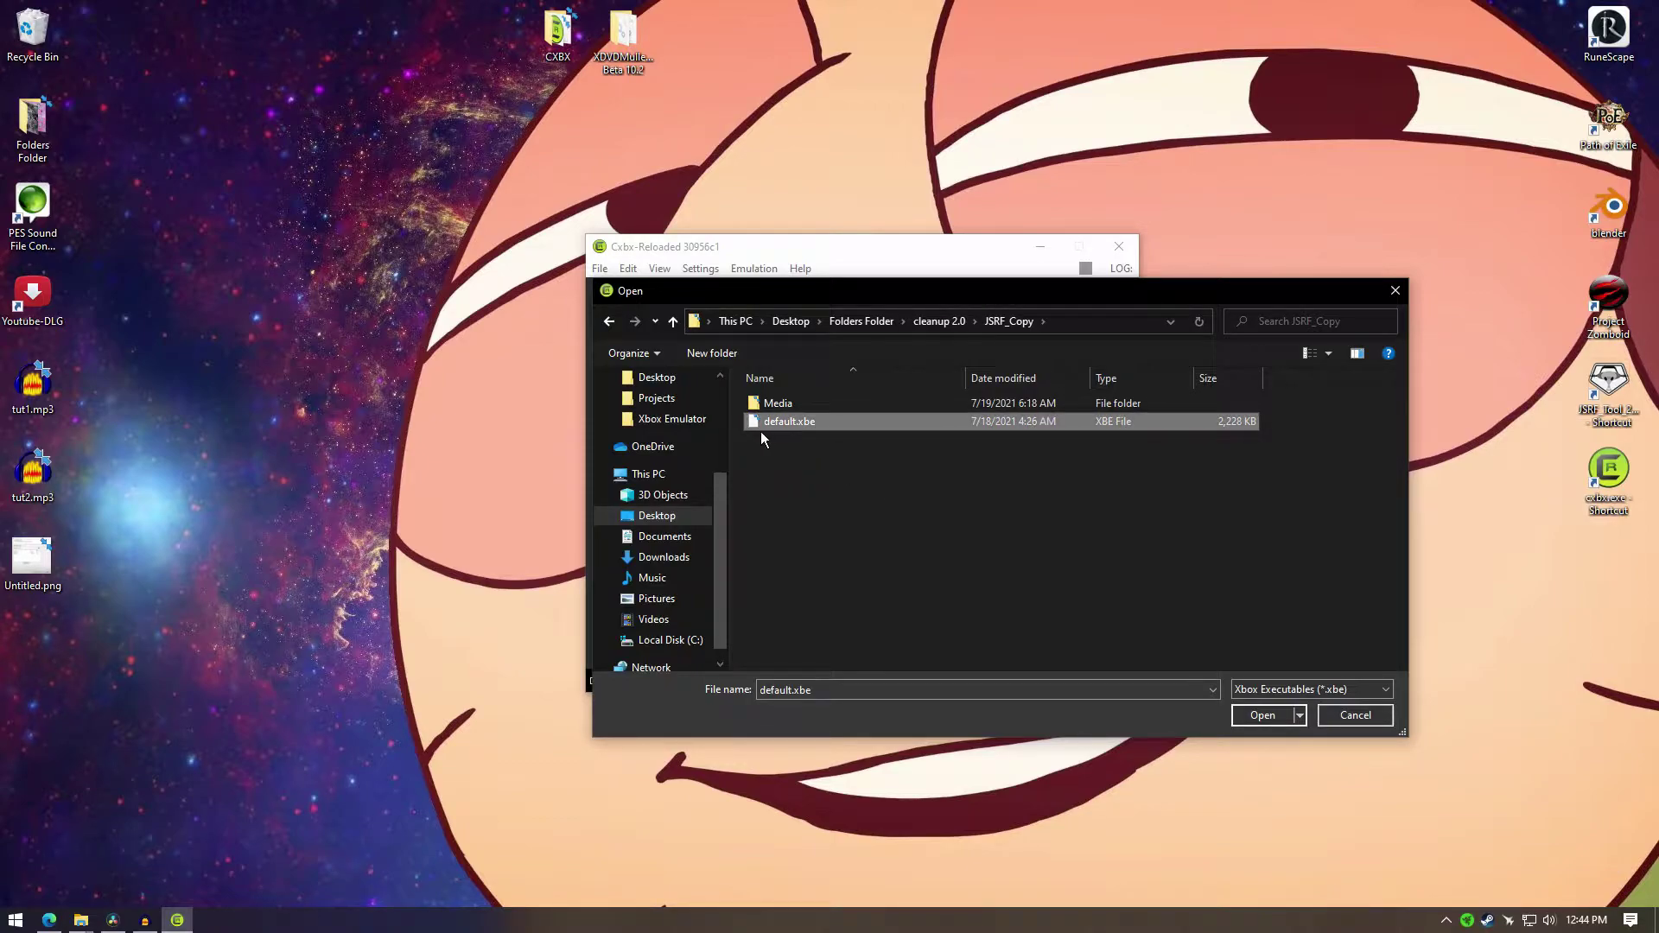
click(1262, 714)
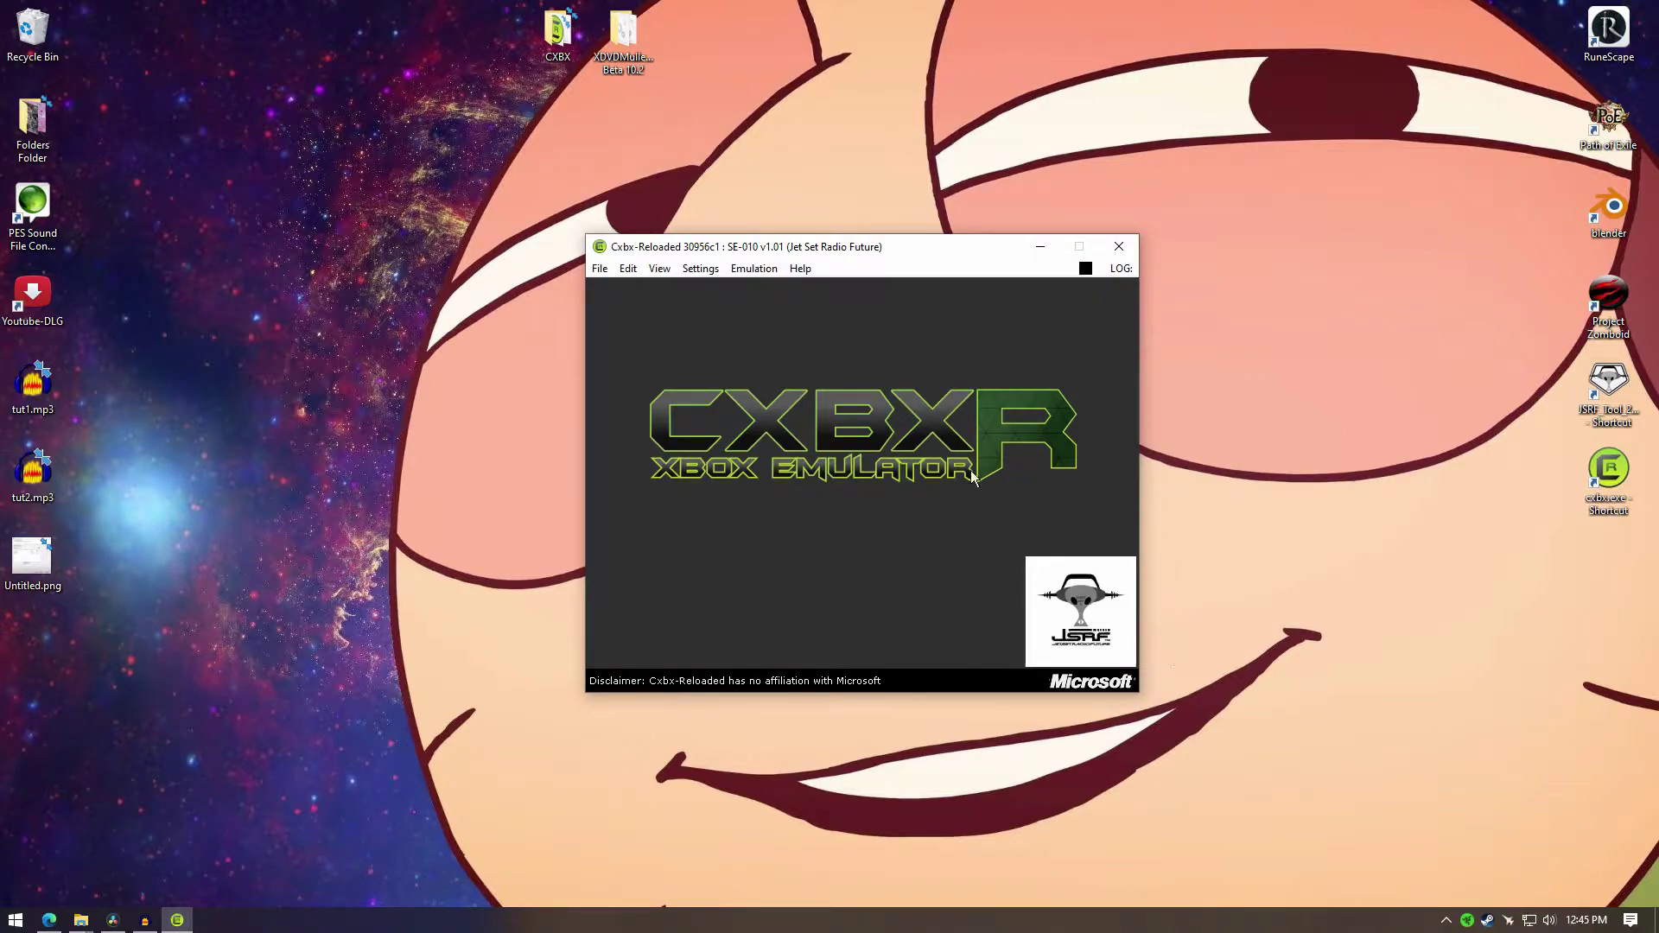
click(753, 269)
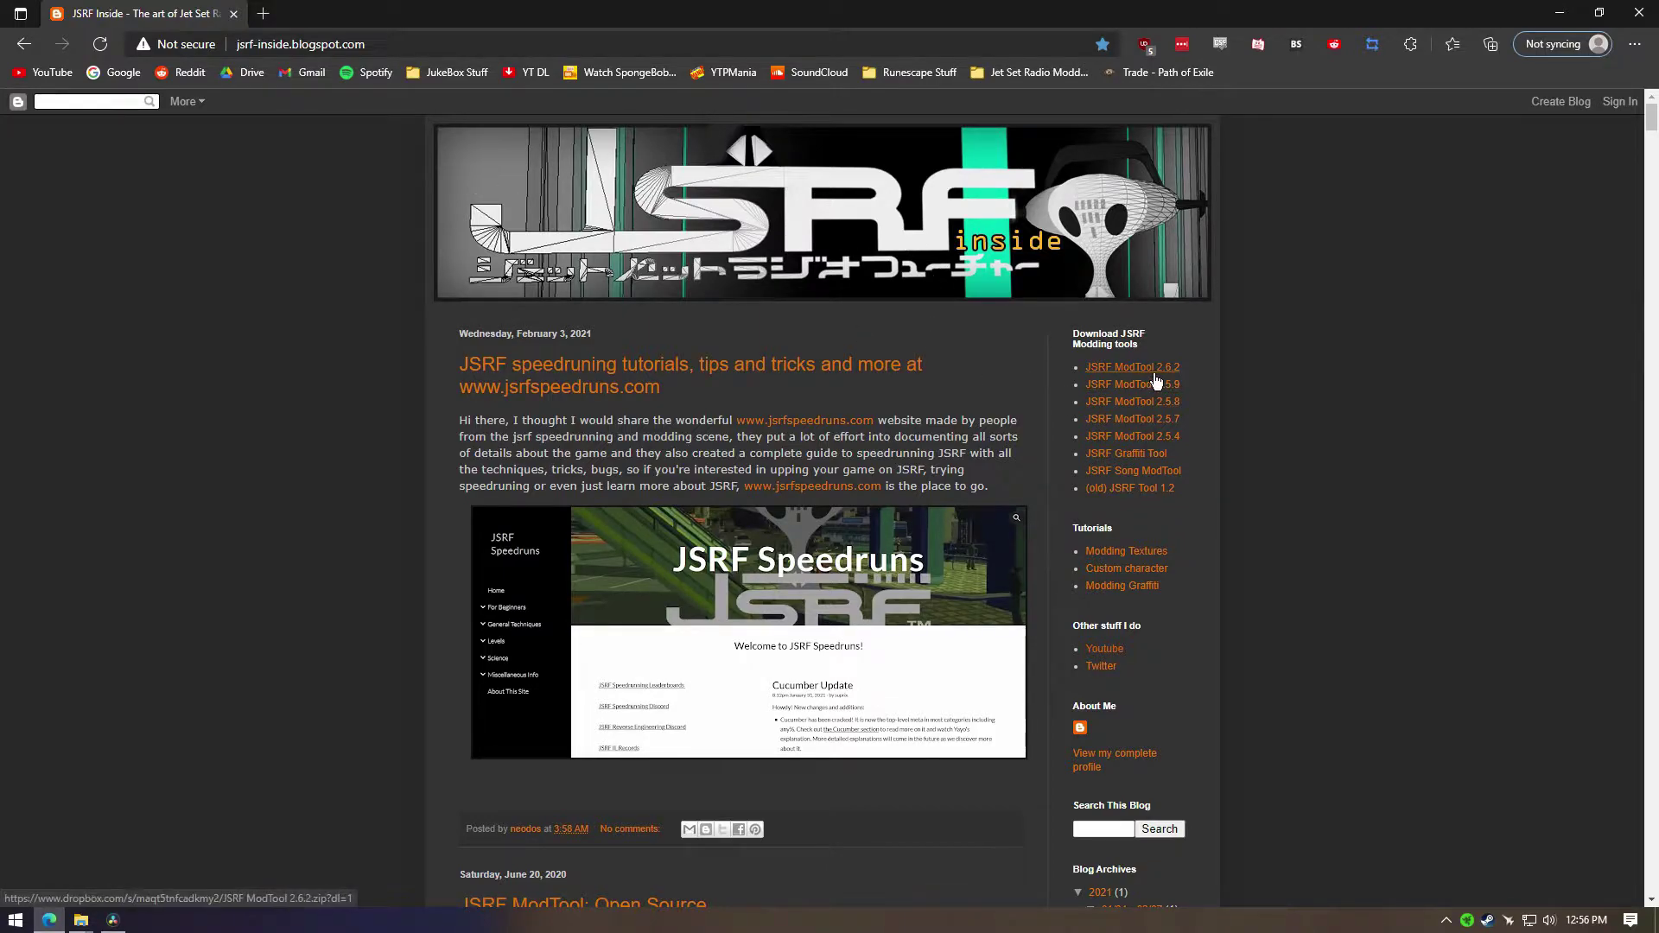
Step: Review the web pages for JSRF ModTool 2.6.2, PES Audio Converter, JSRF Sound Tool and the XBoxADPCM Converter
drag(1091, 375, 1176, 380)
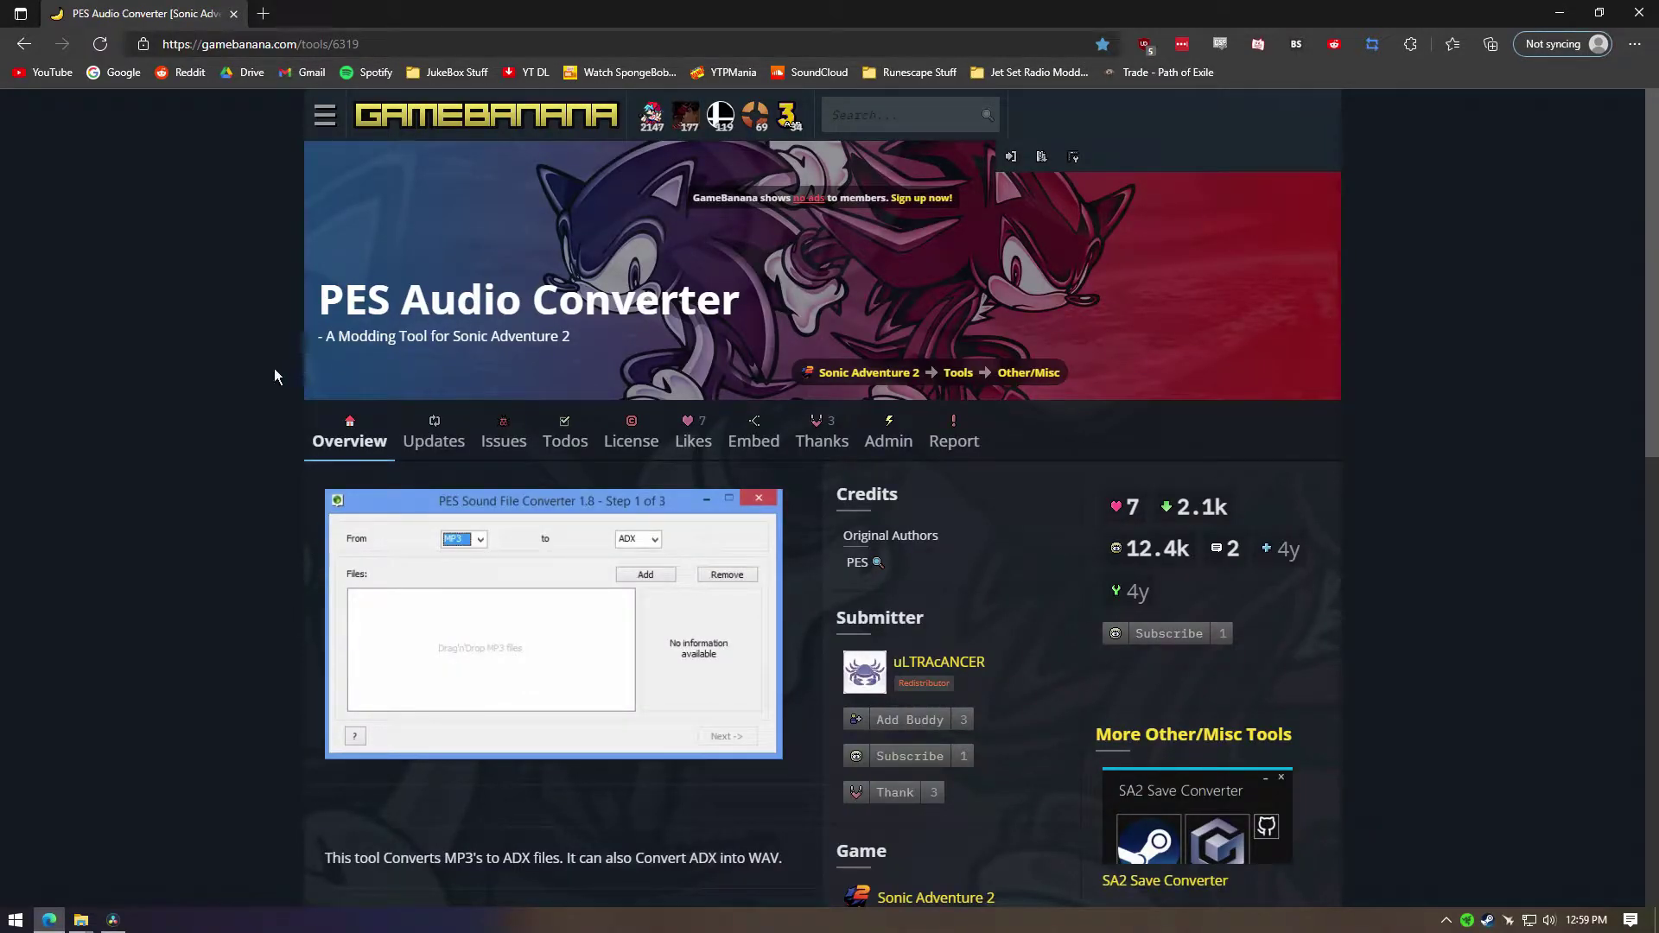
scroll(191, 548, down, 4)
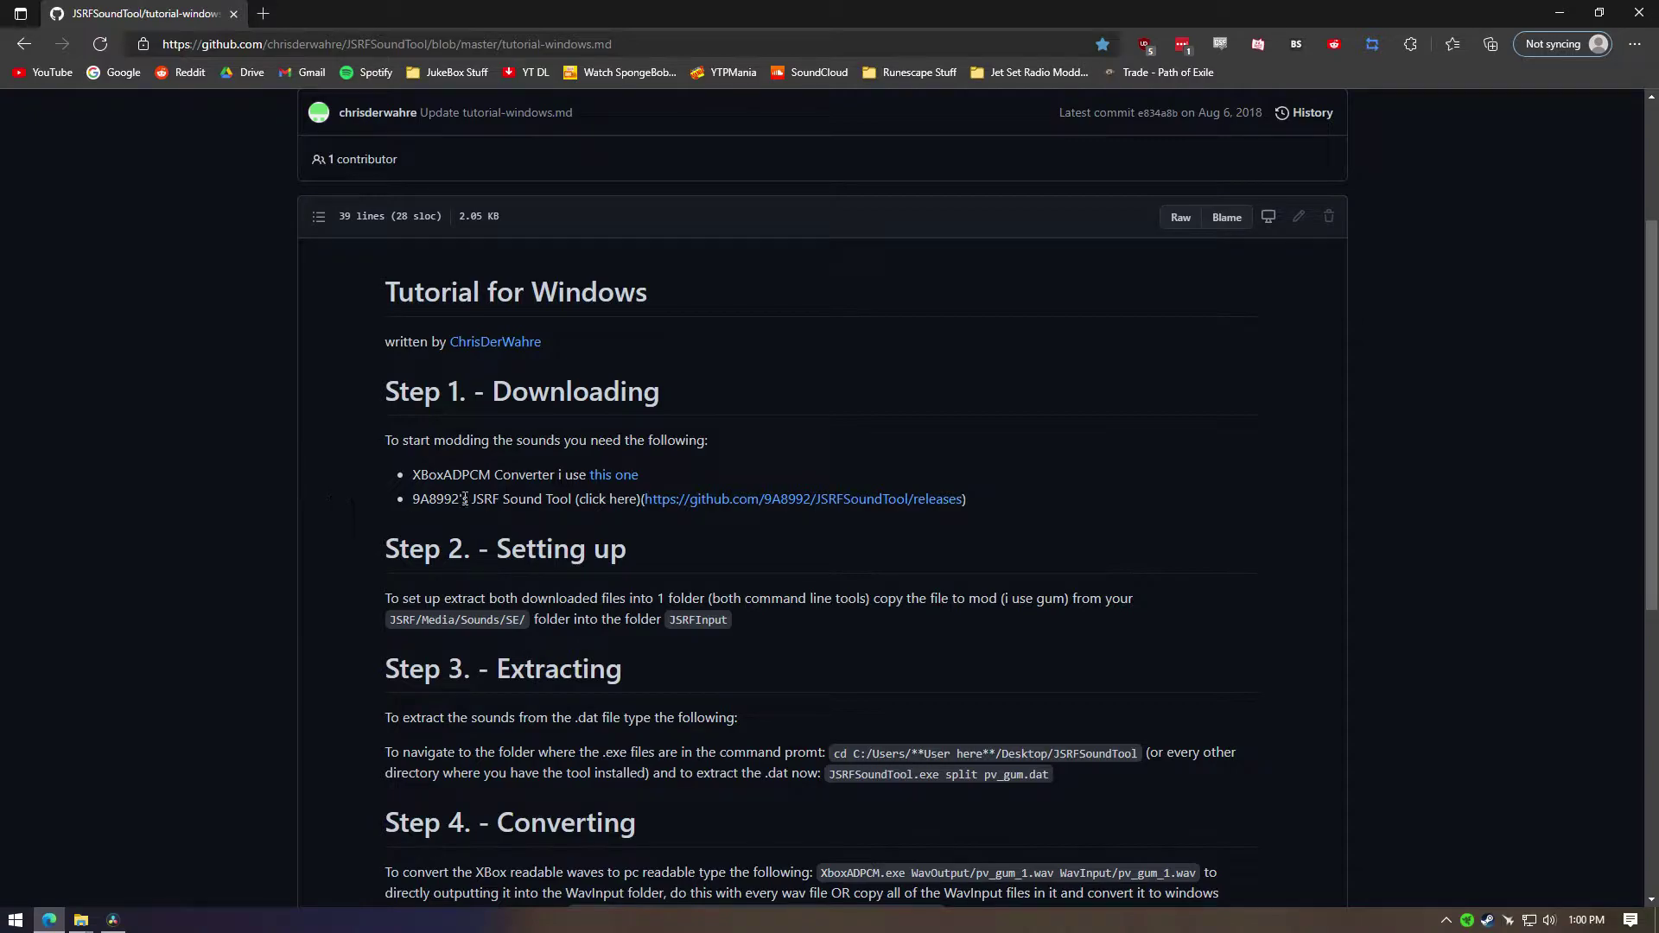
drag(472, 499, 578, 511)
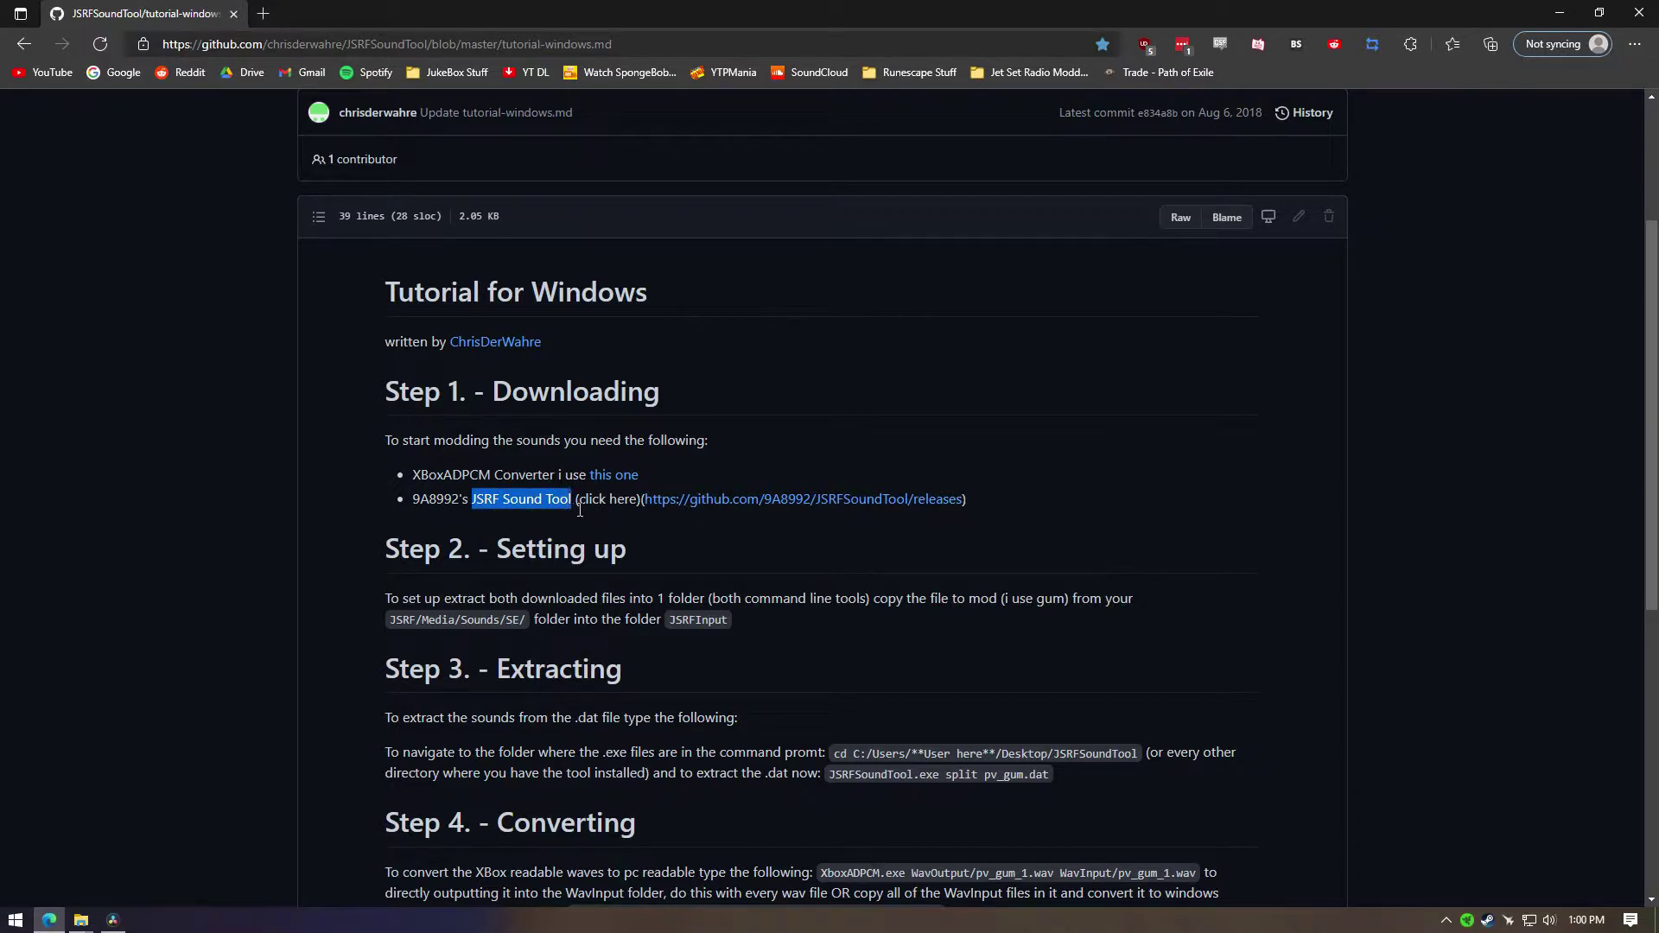
drag(414, 476, 494, 486)
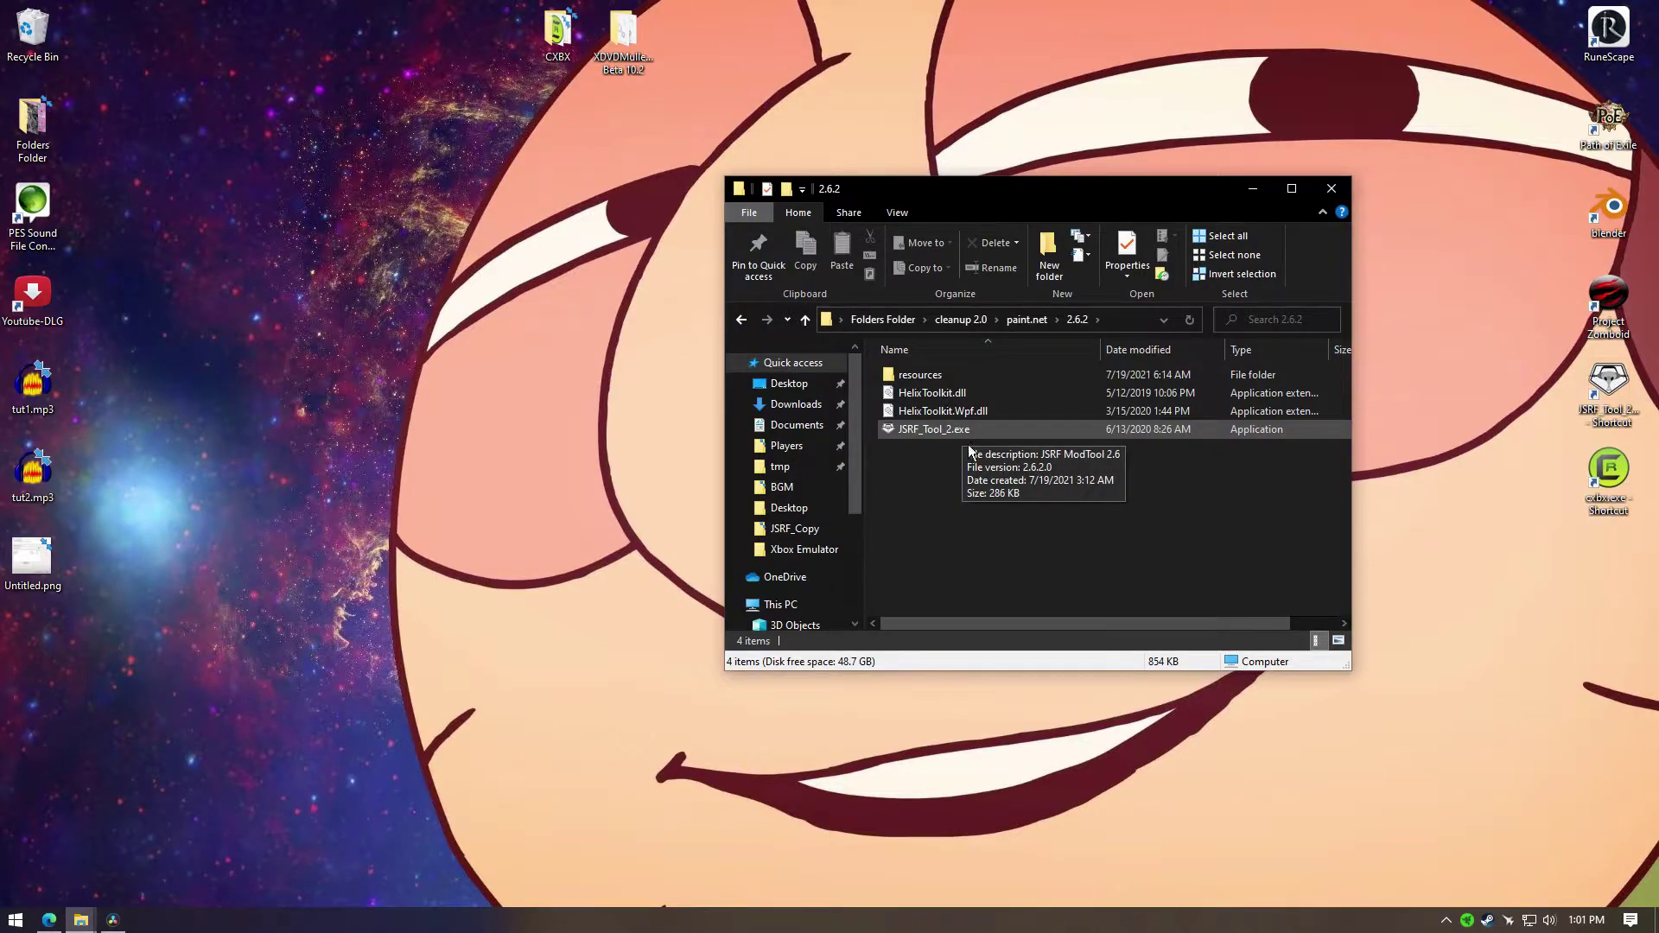
Step: Launch JSRF_Tool_2.exe from the 2.6.2 folder and show its settings for media folders and texture editor
double_click(958, 435)
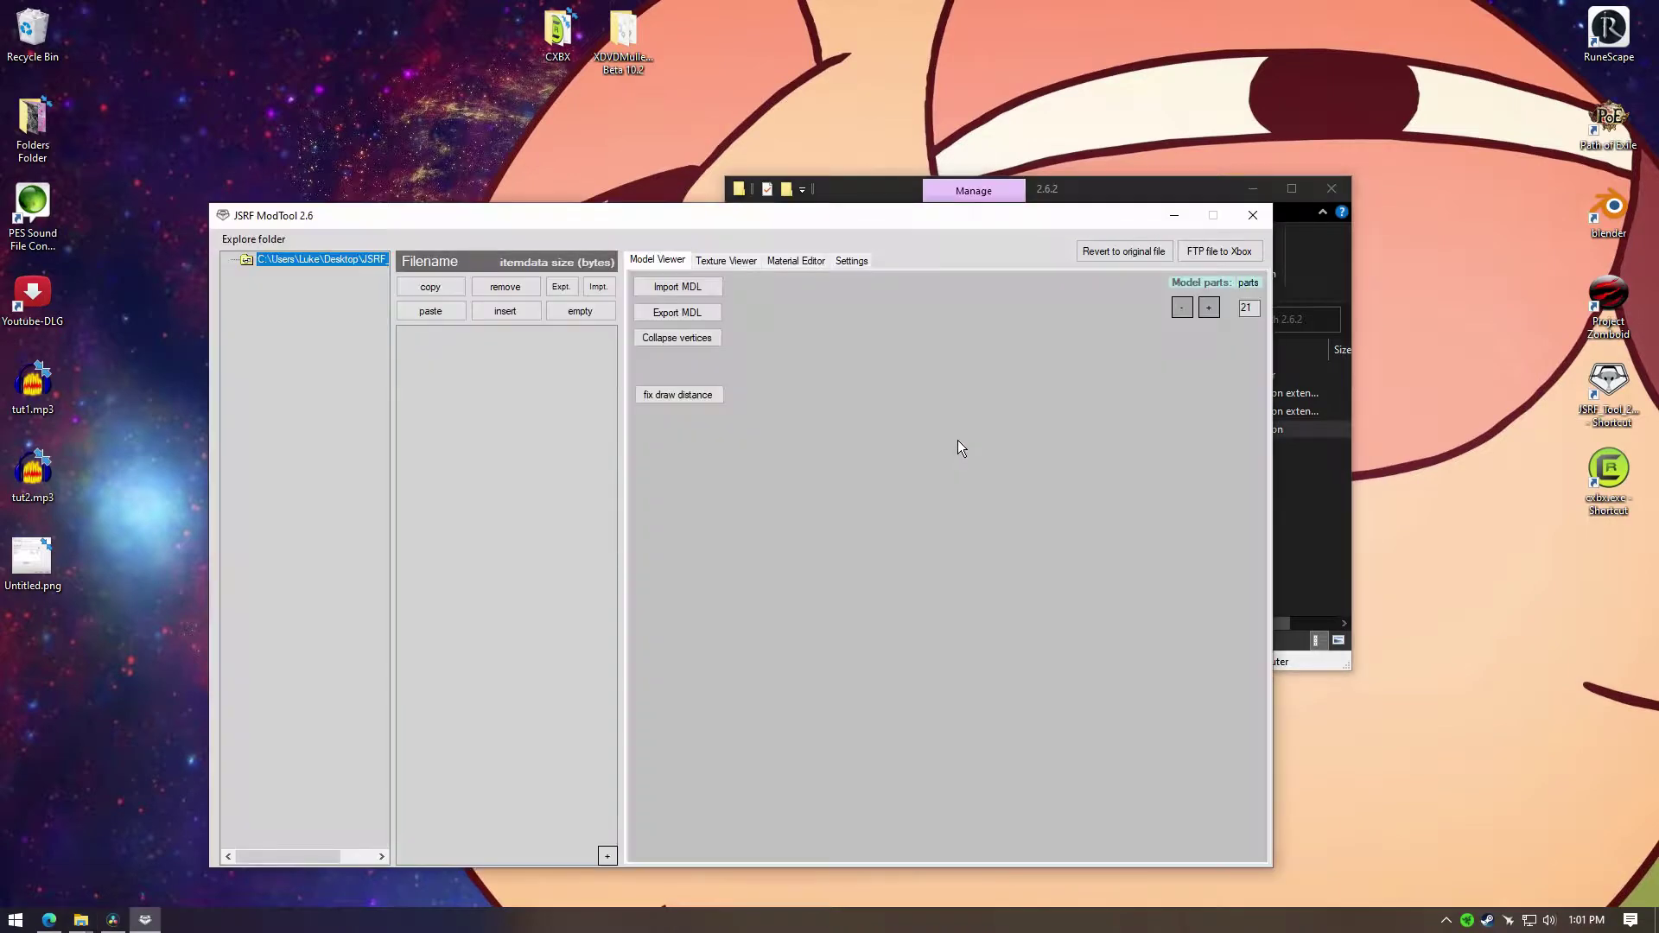
drag(681, 216, 808, 115)
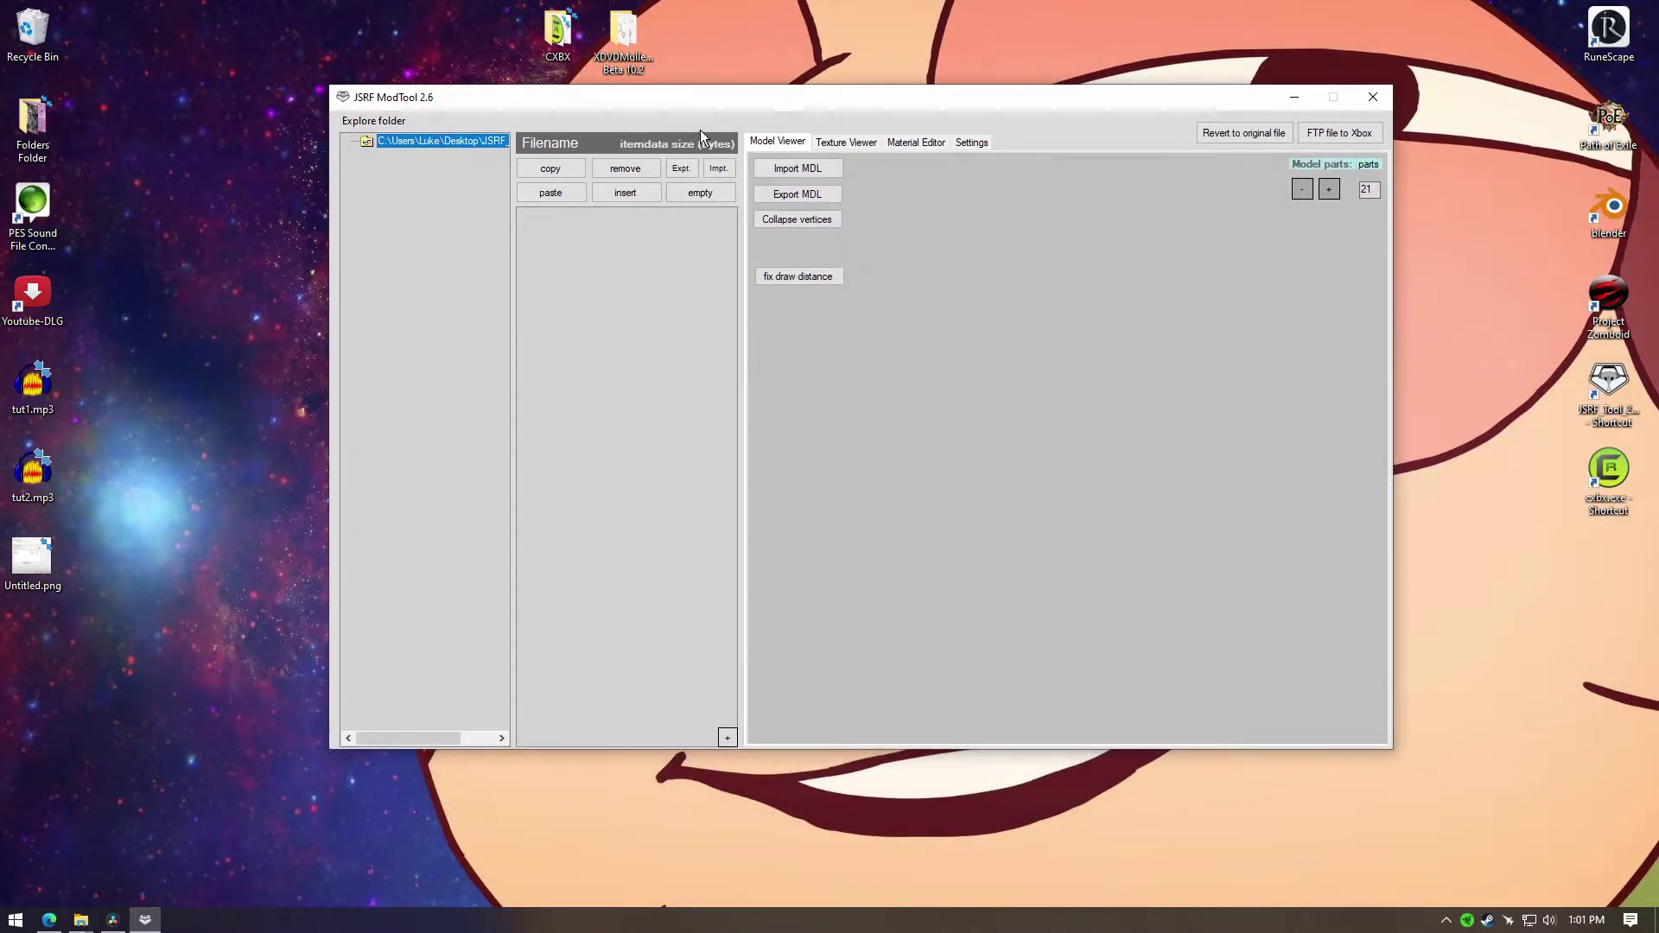
click(980, 147)
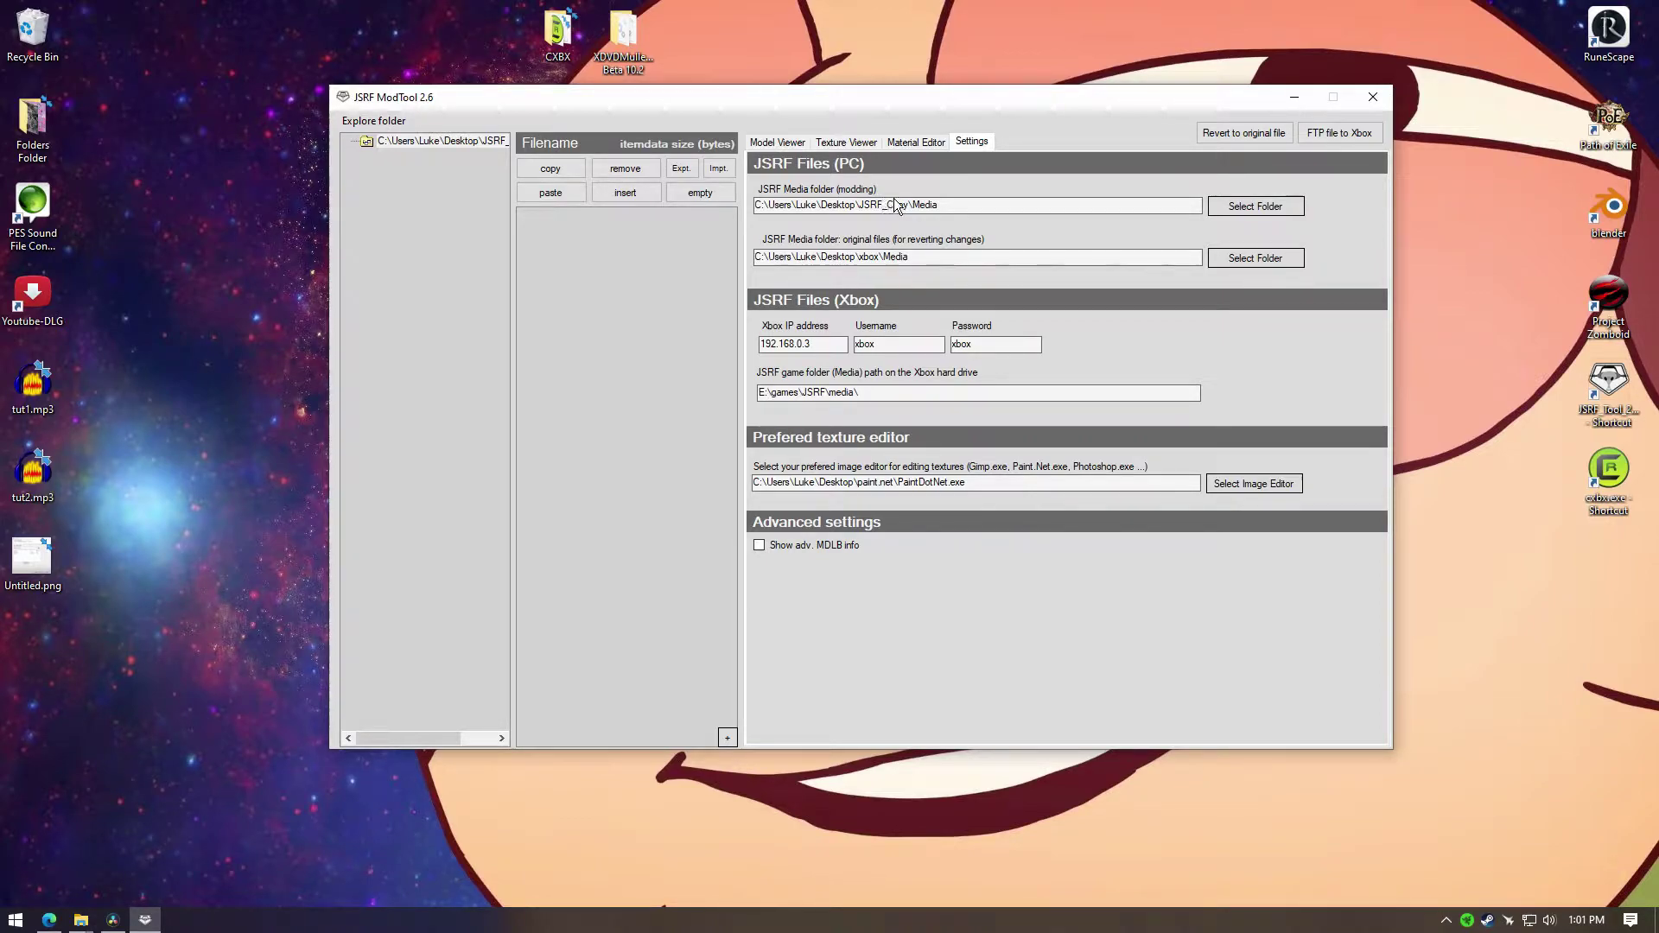
Step: Set the modding media folder to JSRF_Copy and the original files folder to xbox\Media, both inside cleanup 2.0
drag(940, 207, 753, 218)
drag(914, 256, 703, 272)
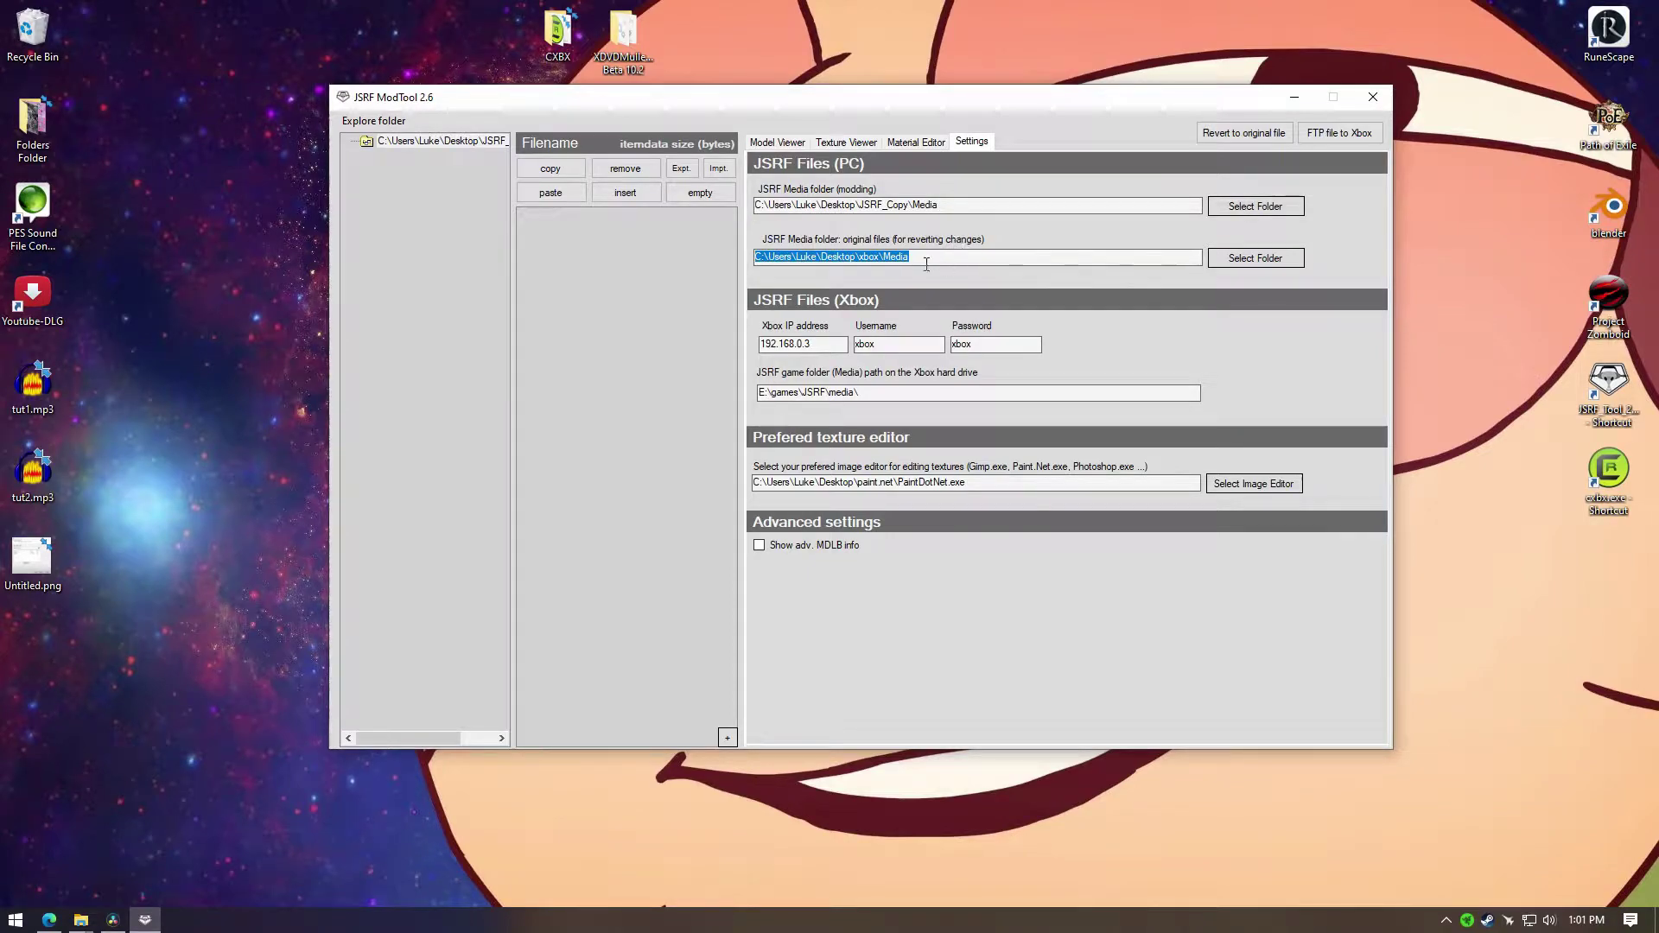
click(1256, 205)
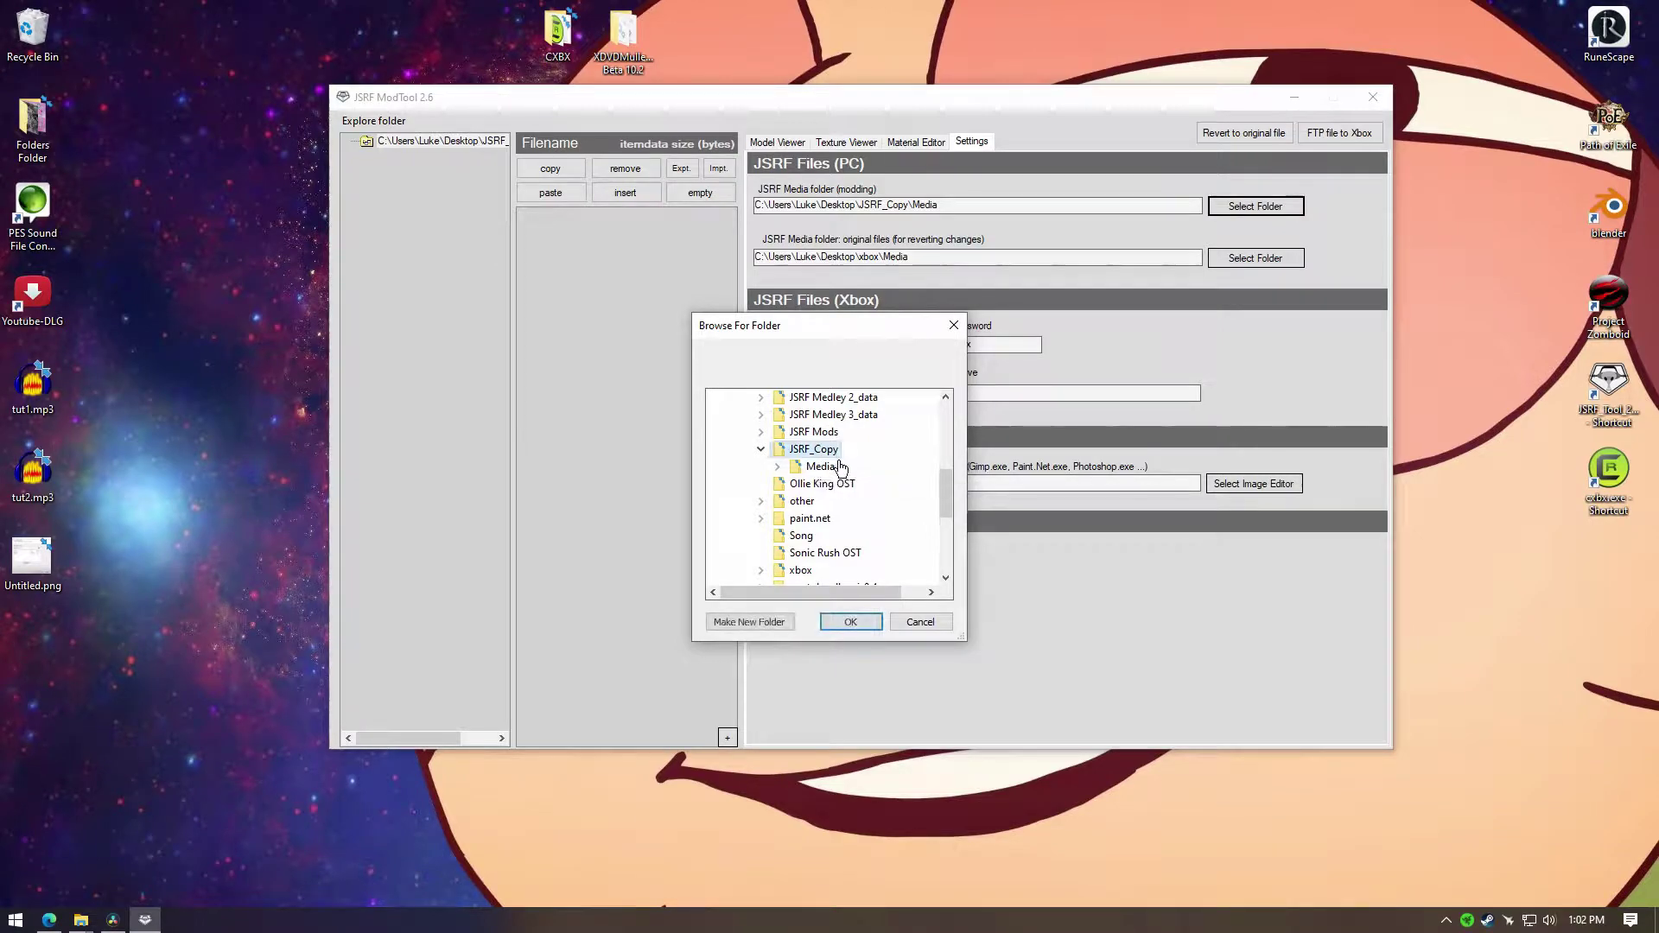
click(851, 621)
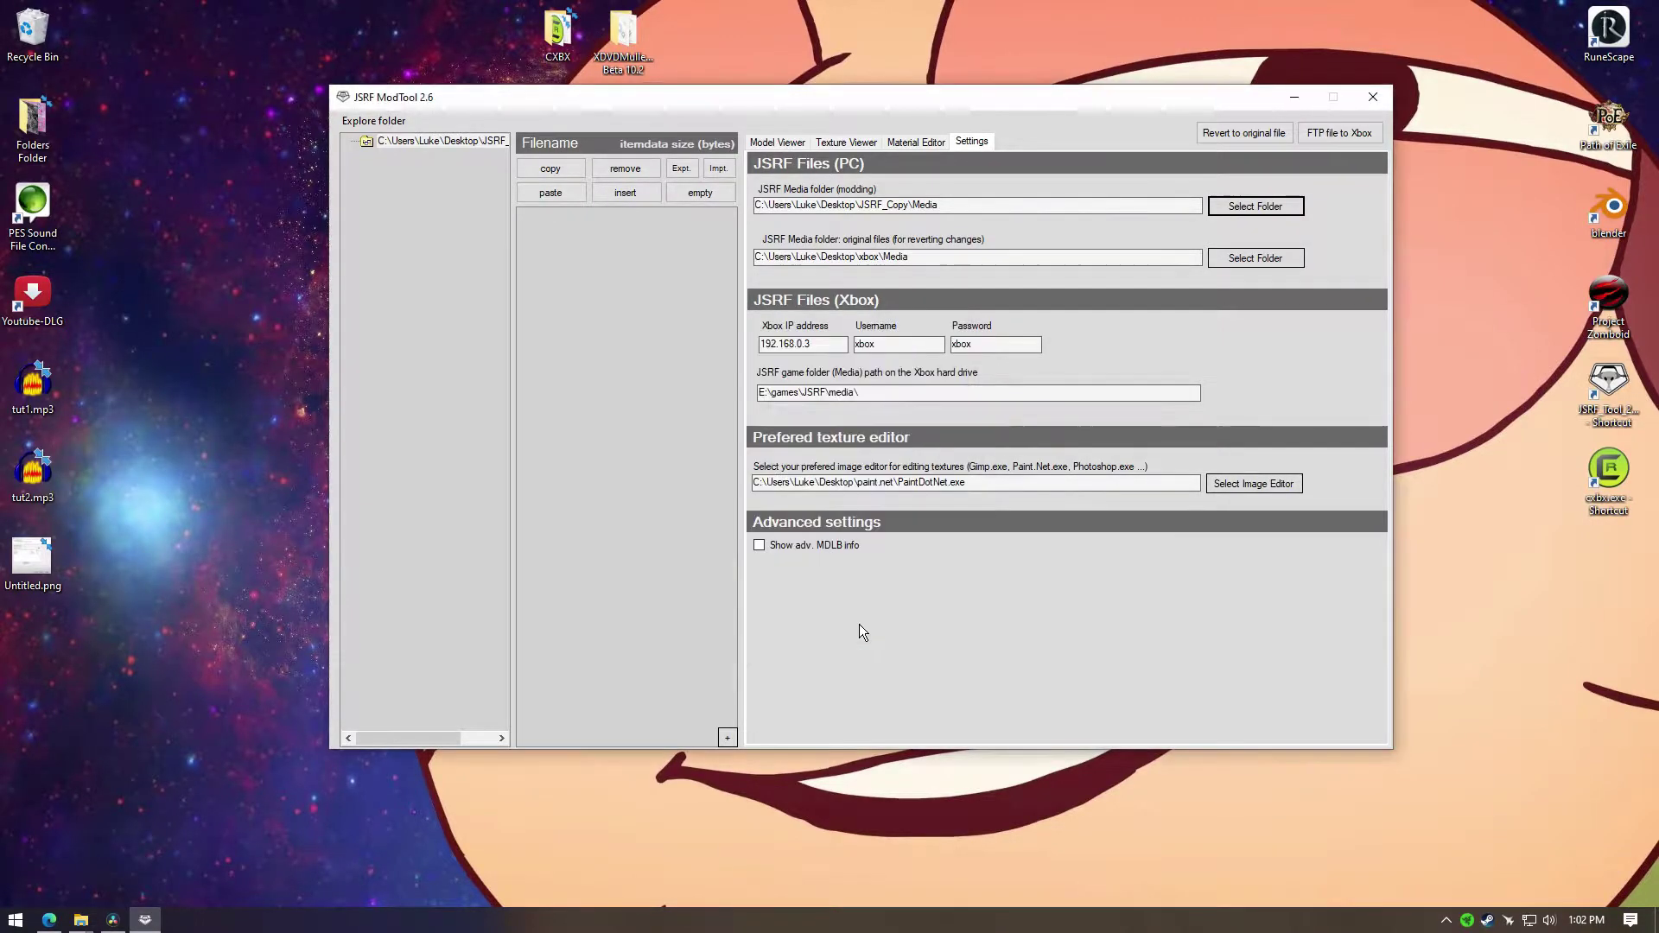
click(1253, 259)
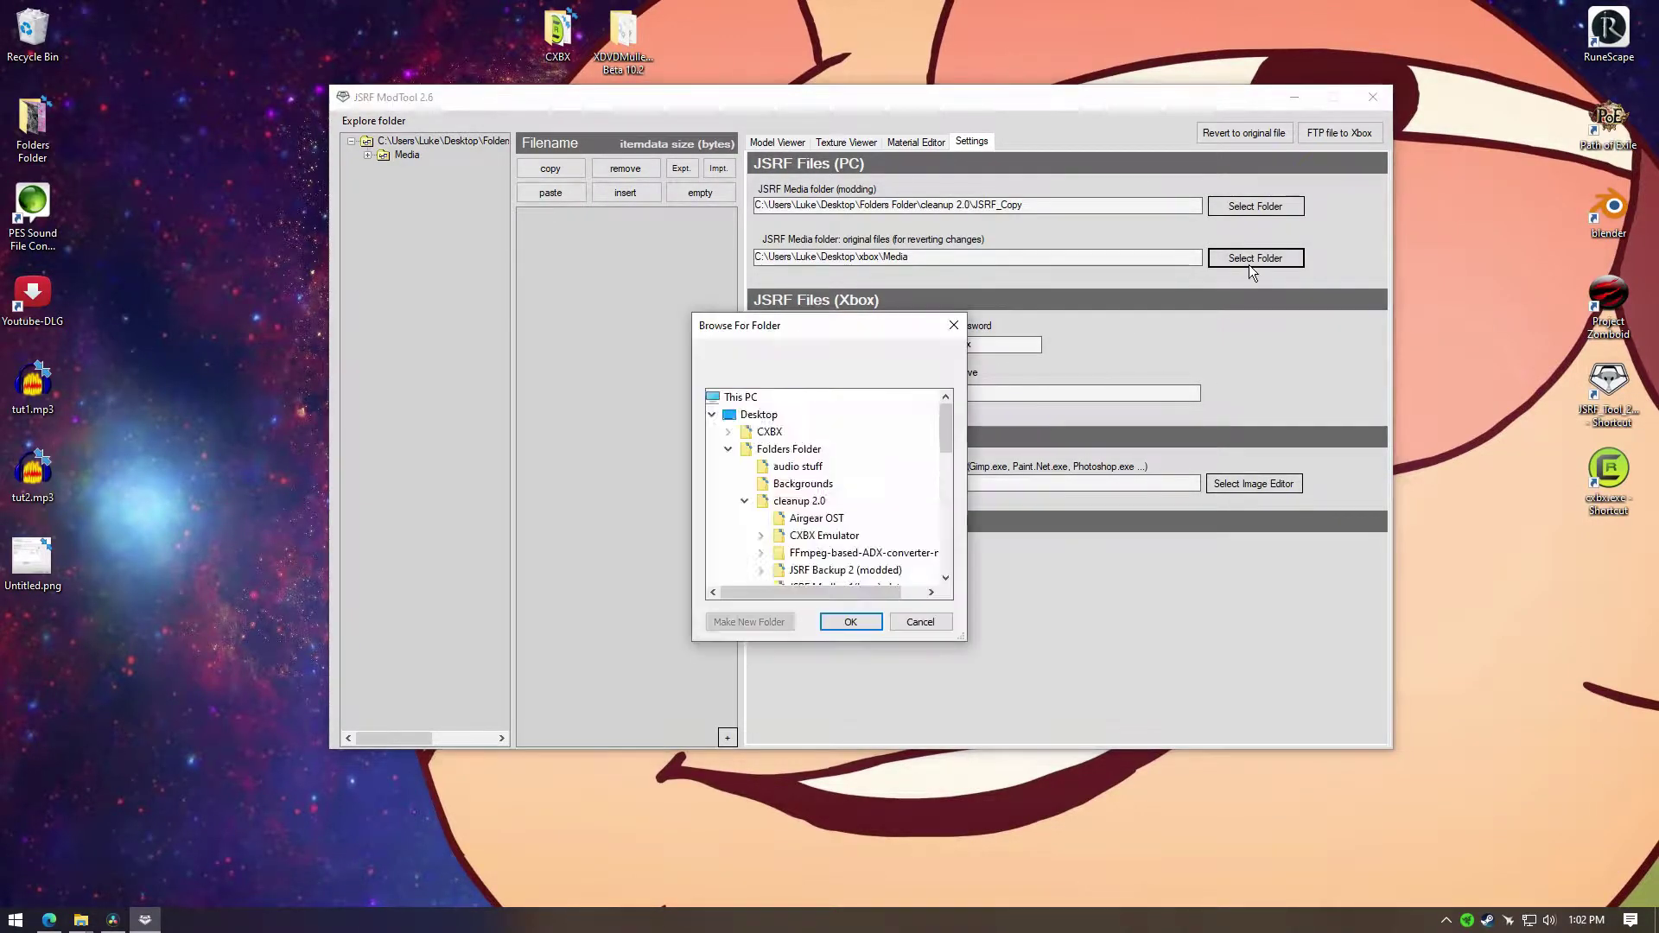
click(877, 624)
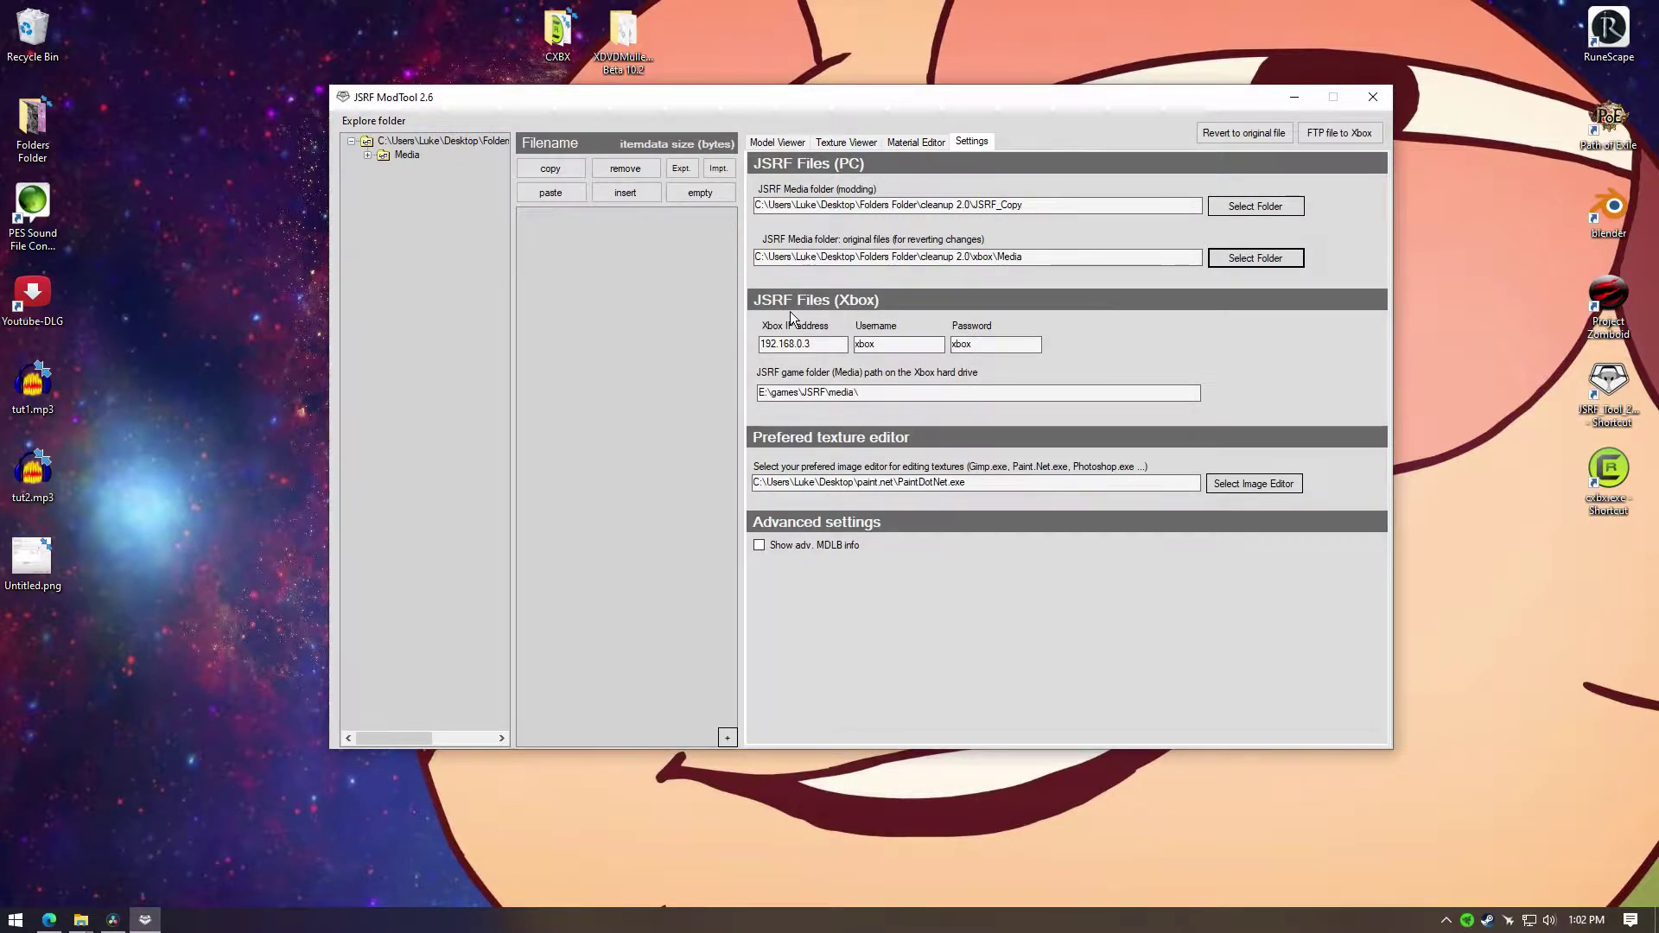
Step: Examine the game folder path on the Xbox hard drive and the preferred texture editor path
drag(874, 399, 760, 359)
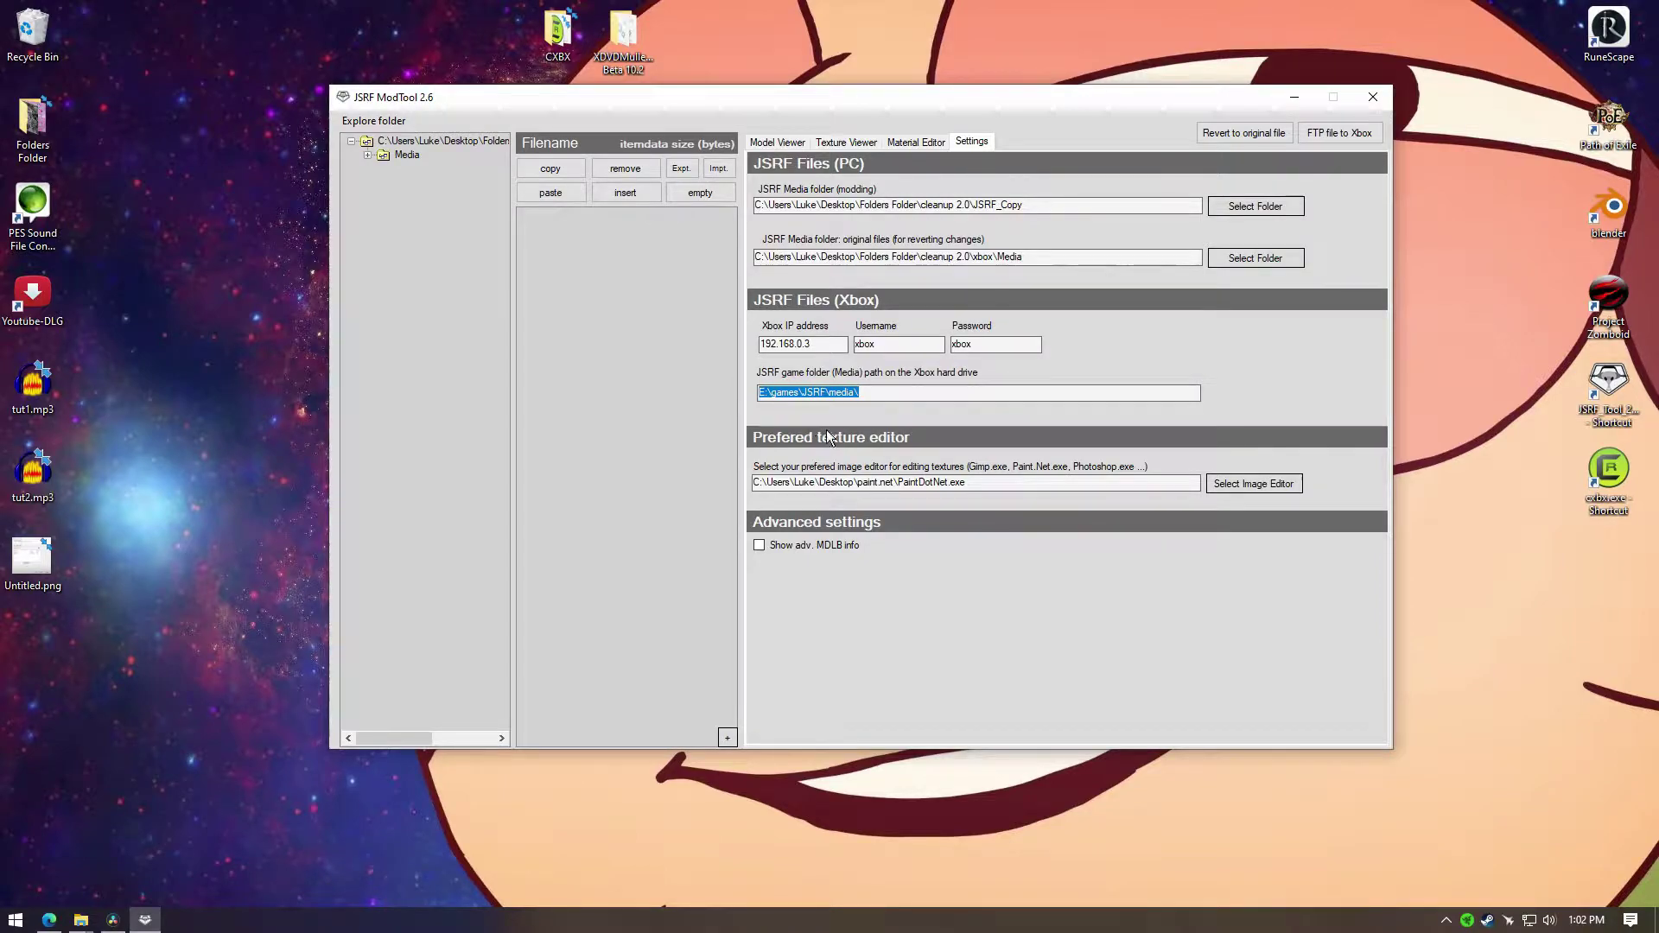
click(875, 397)
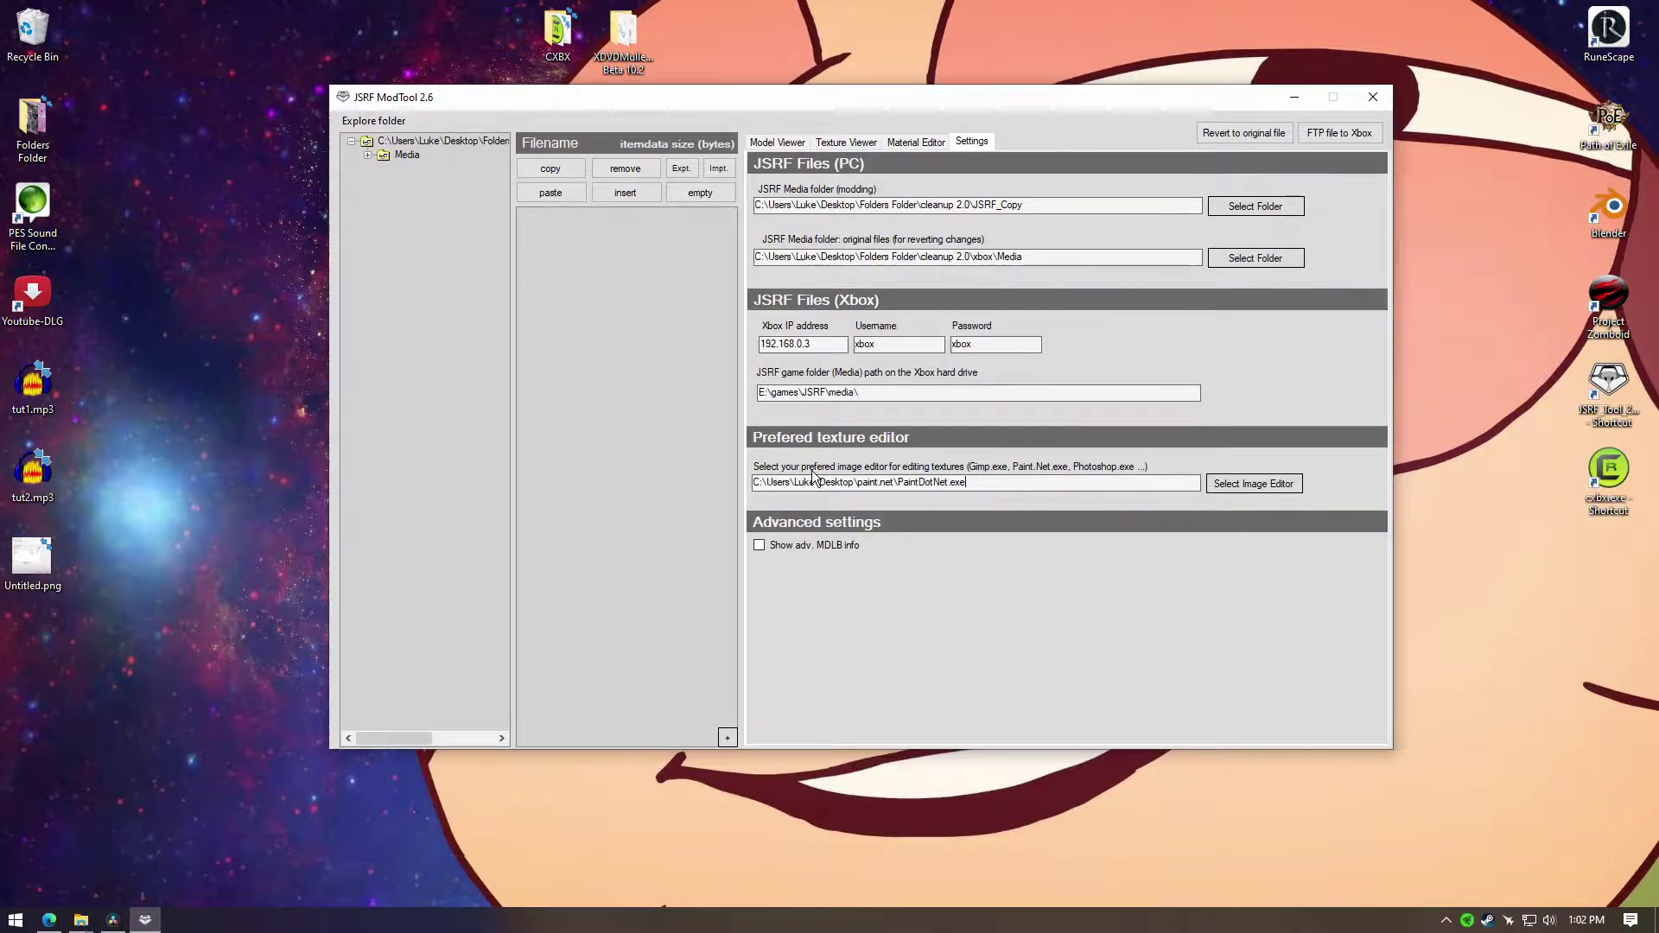
click(1065, 486)
drag(909, 492, 722, 494)
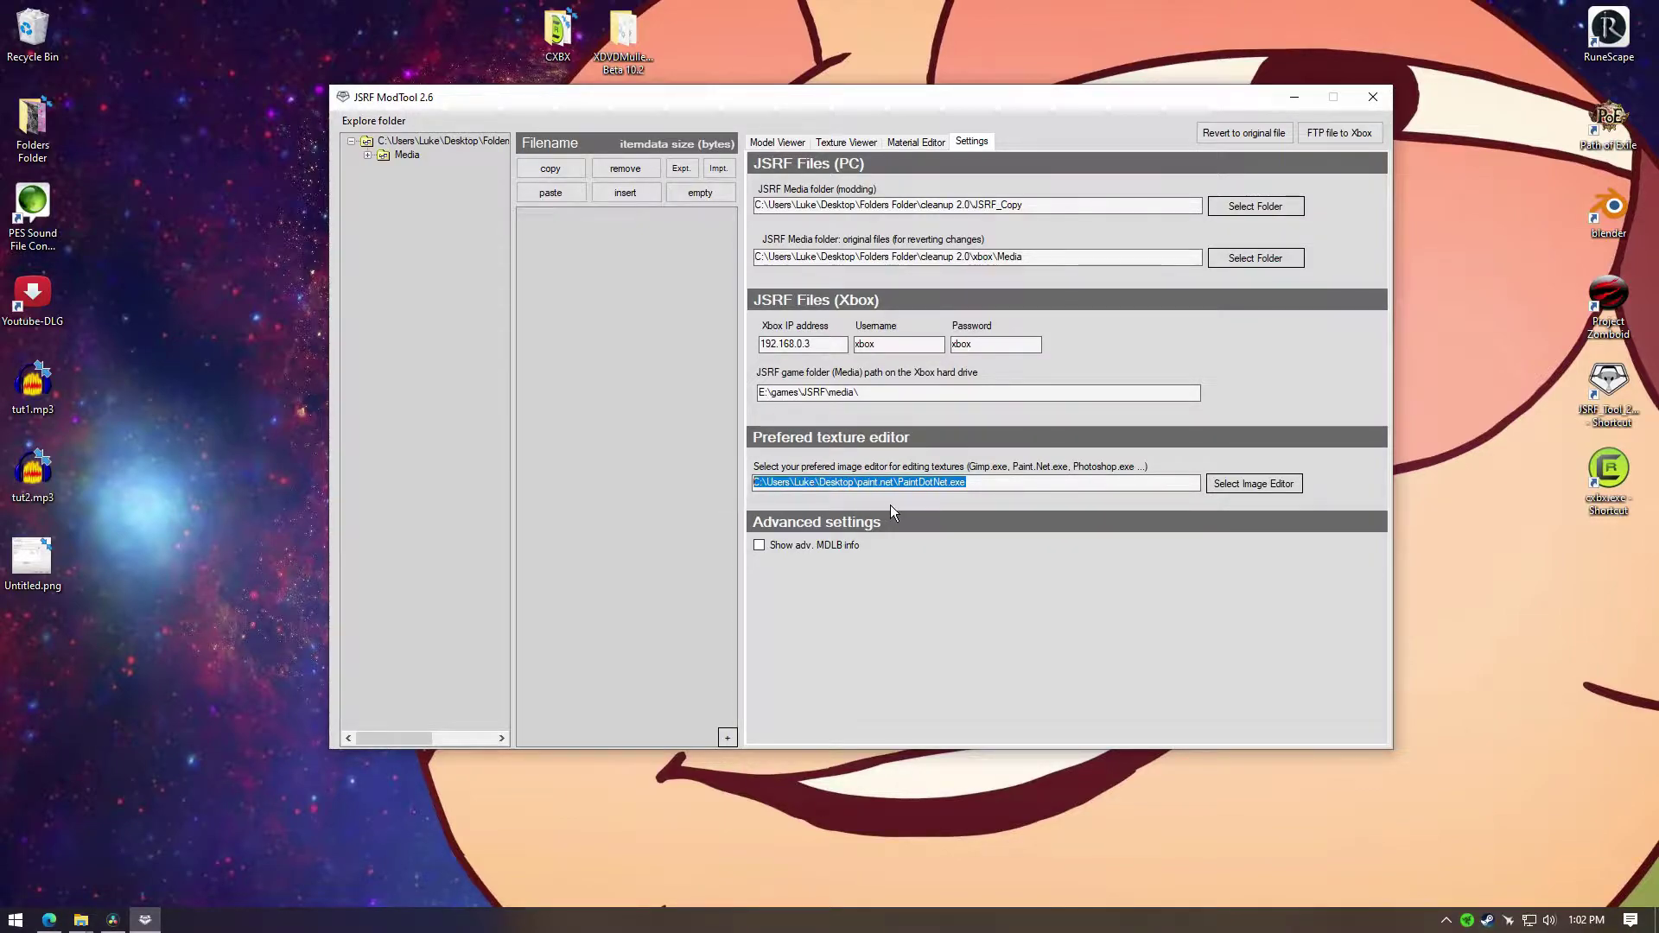
drag(966, 484, 904, 496)
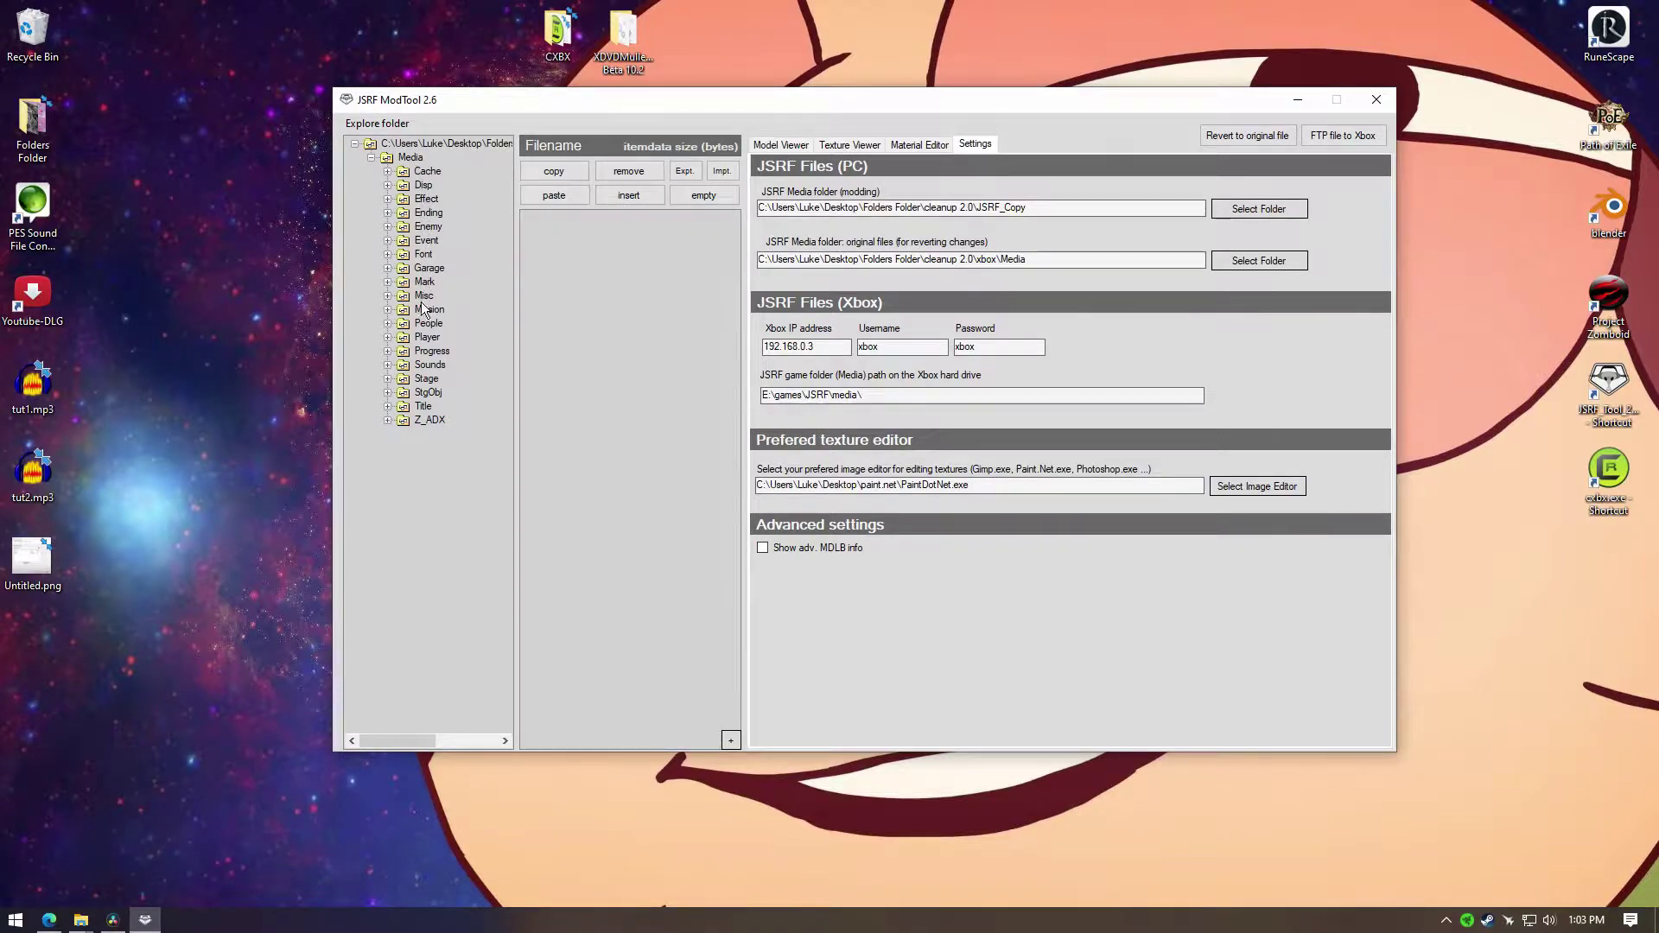
Step: Open Clutch.dat from the Player folder and inspect MDLB 0 of its second NORM [13] group in 3D
click(388, 338)
drag(510, 371, 508, 355)
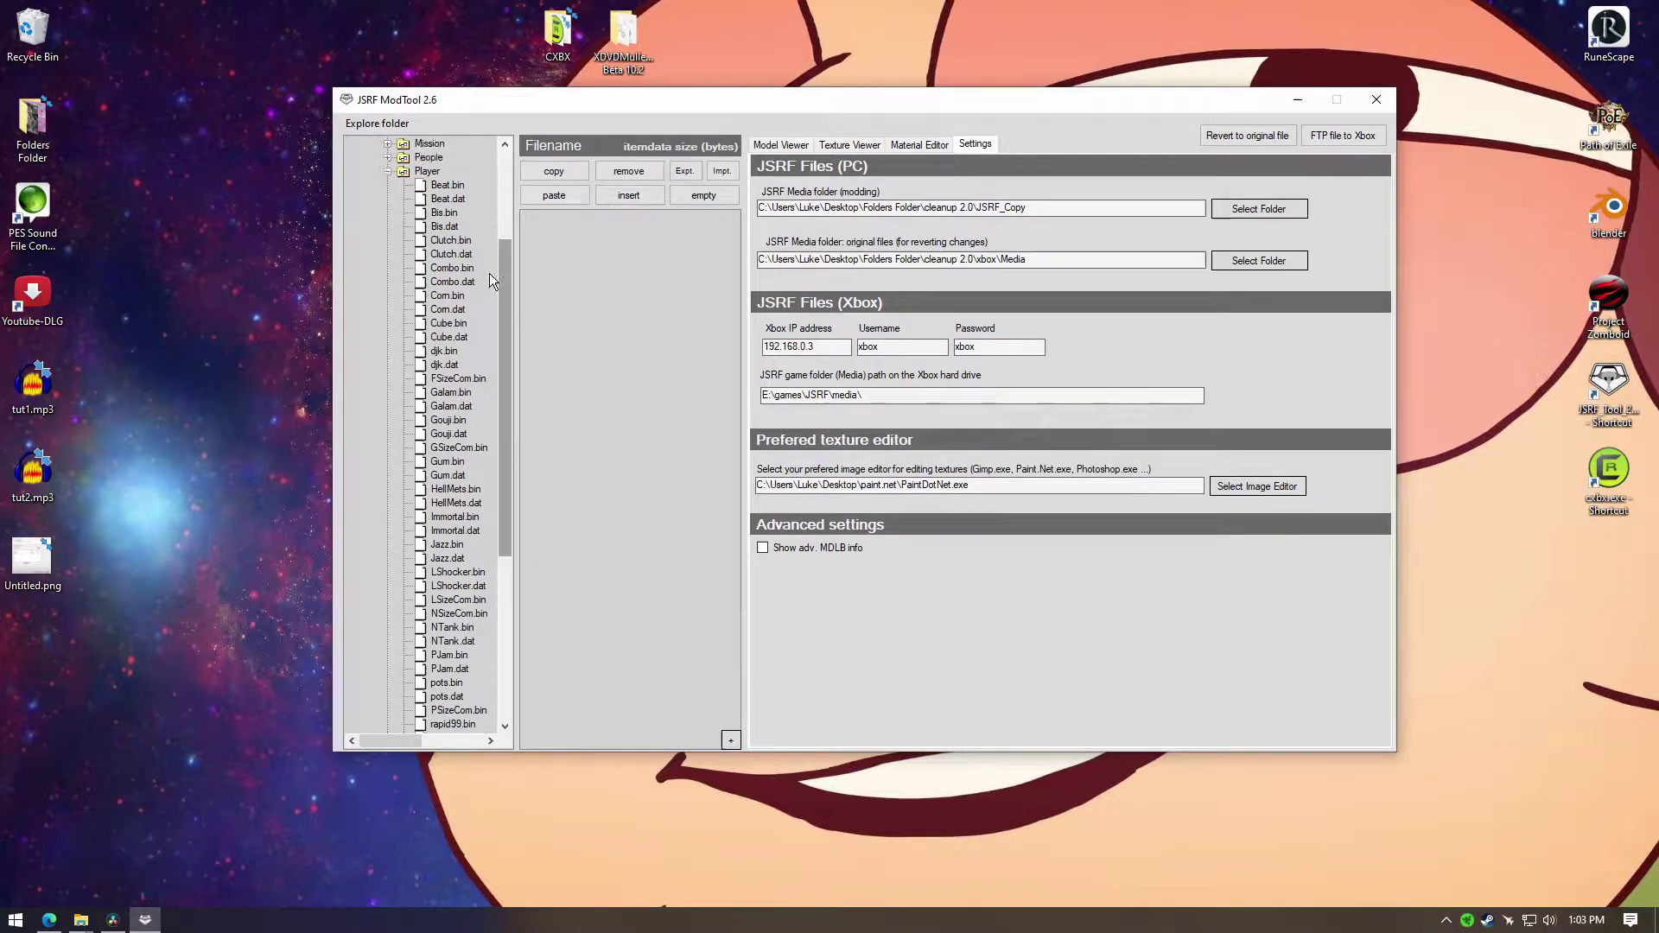
click(456, 254)
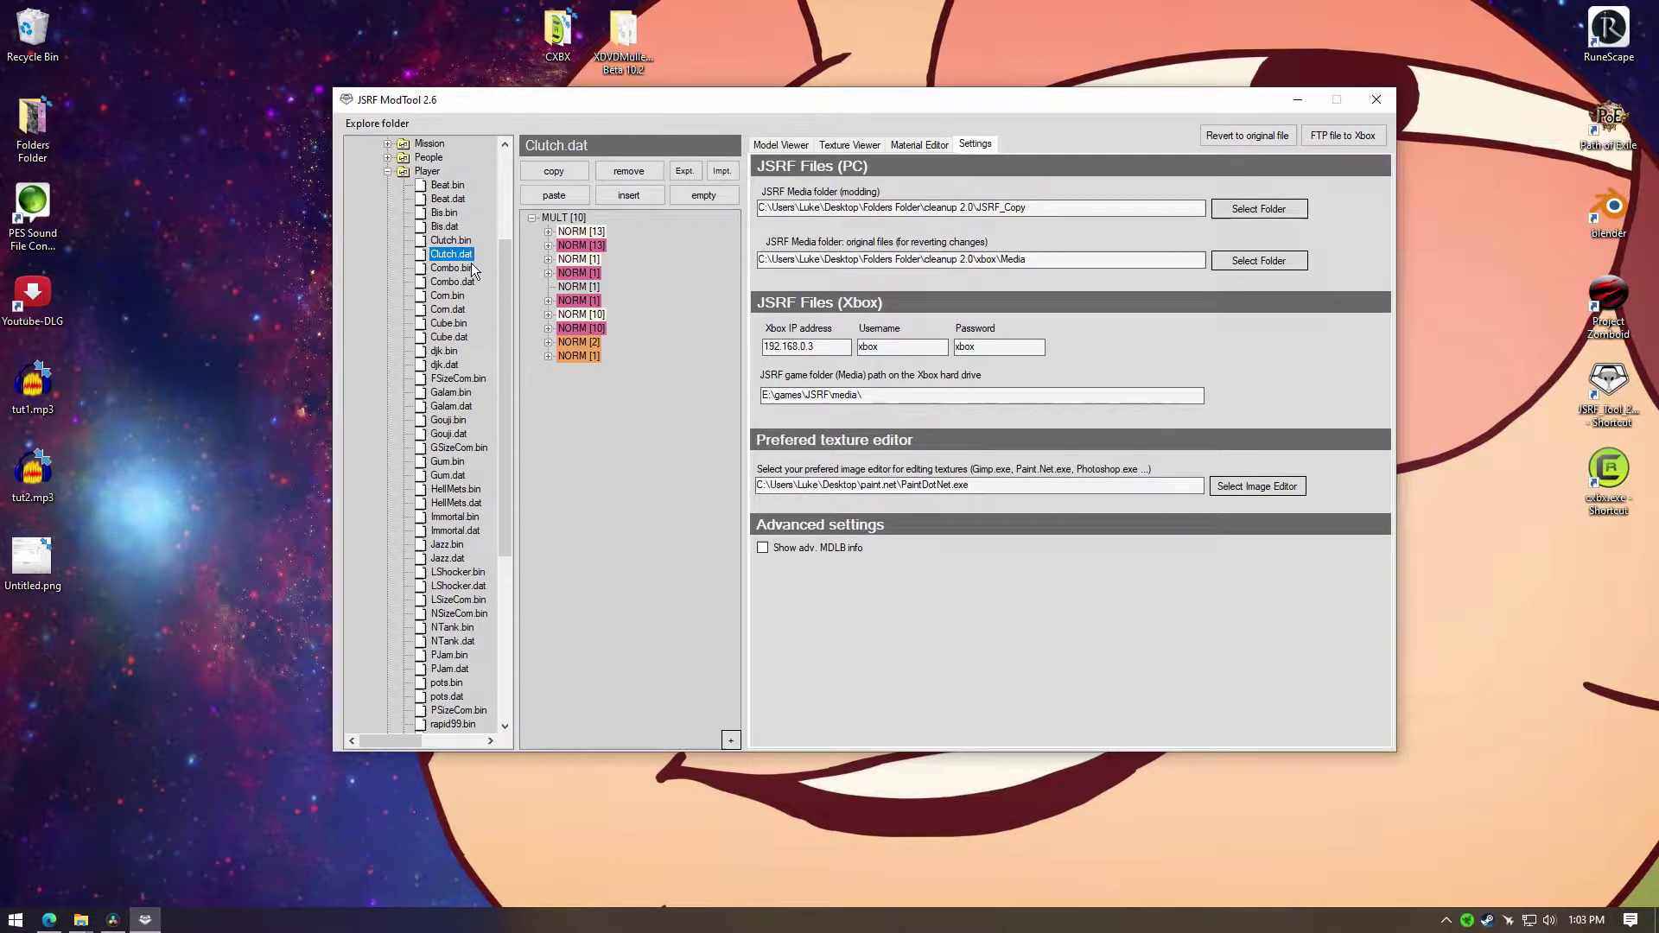
click(547, 245)
click(610, 261)
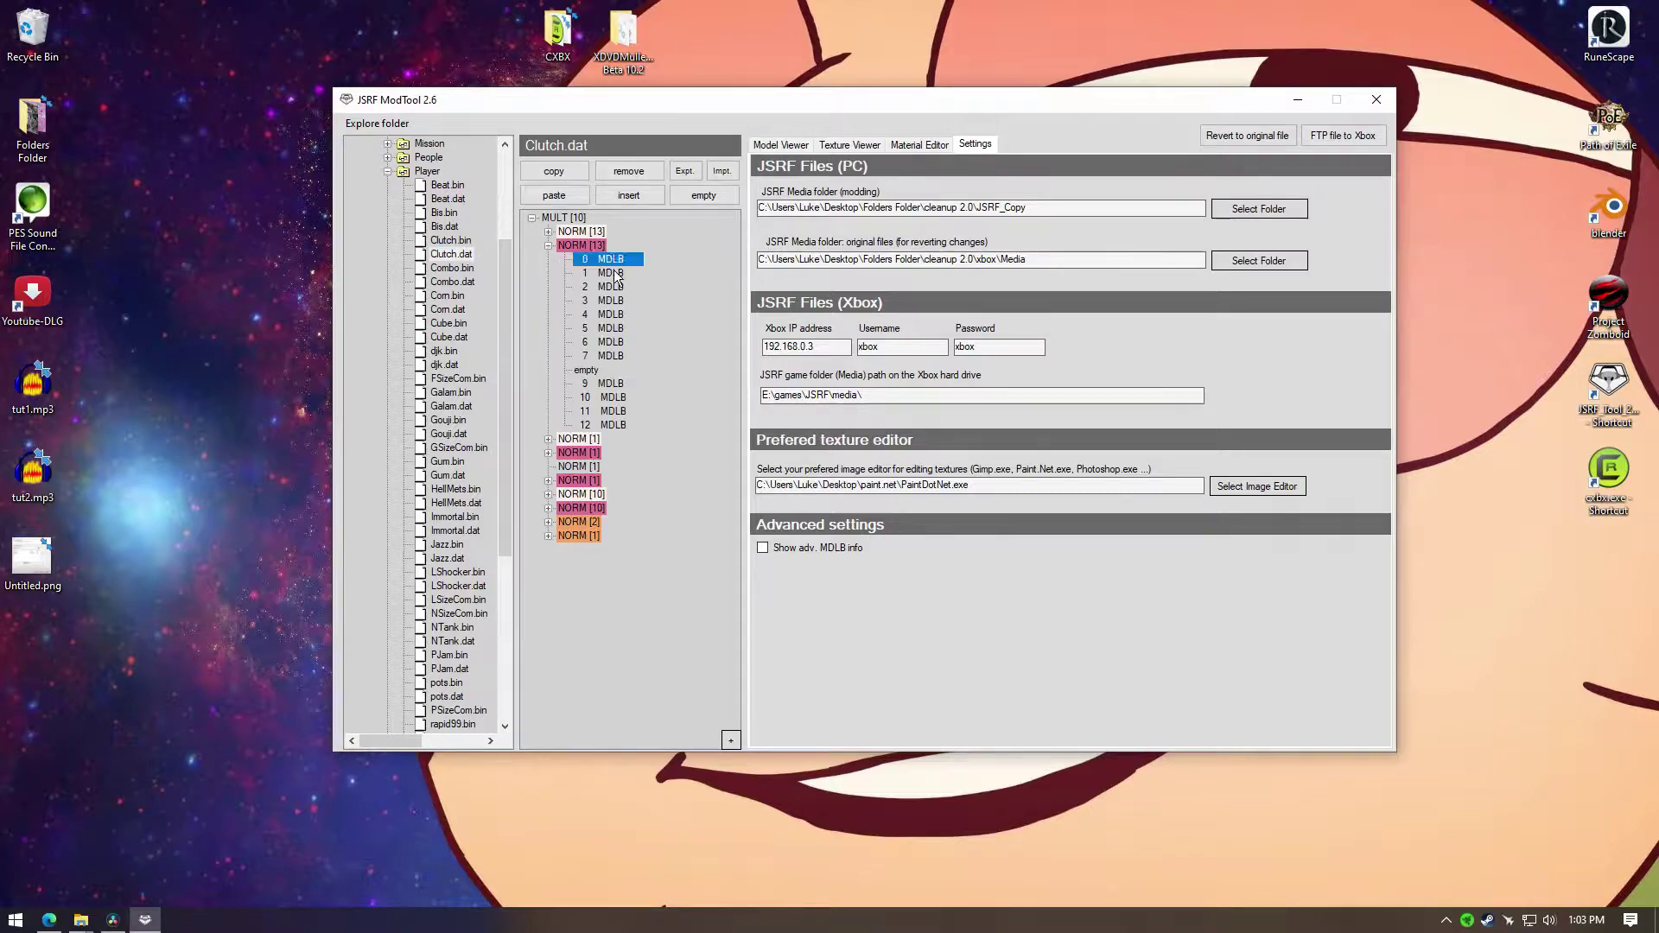
right_drag(1040, 415, 1094, 351)
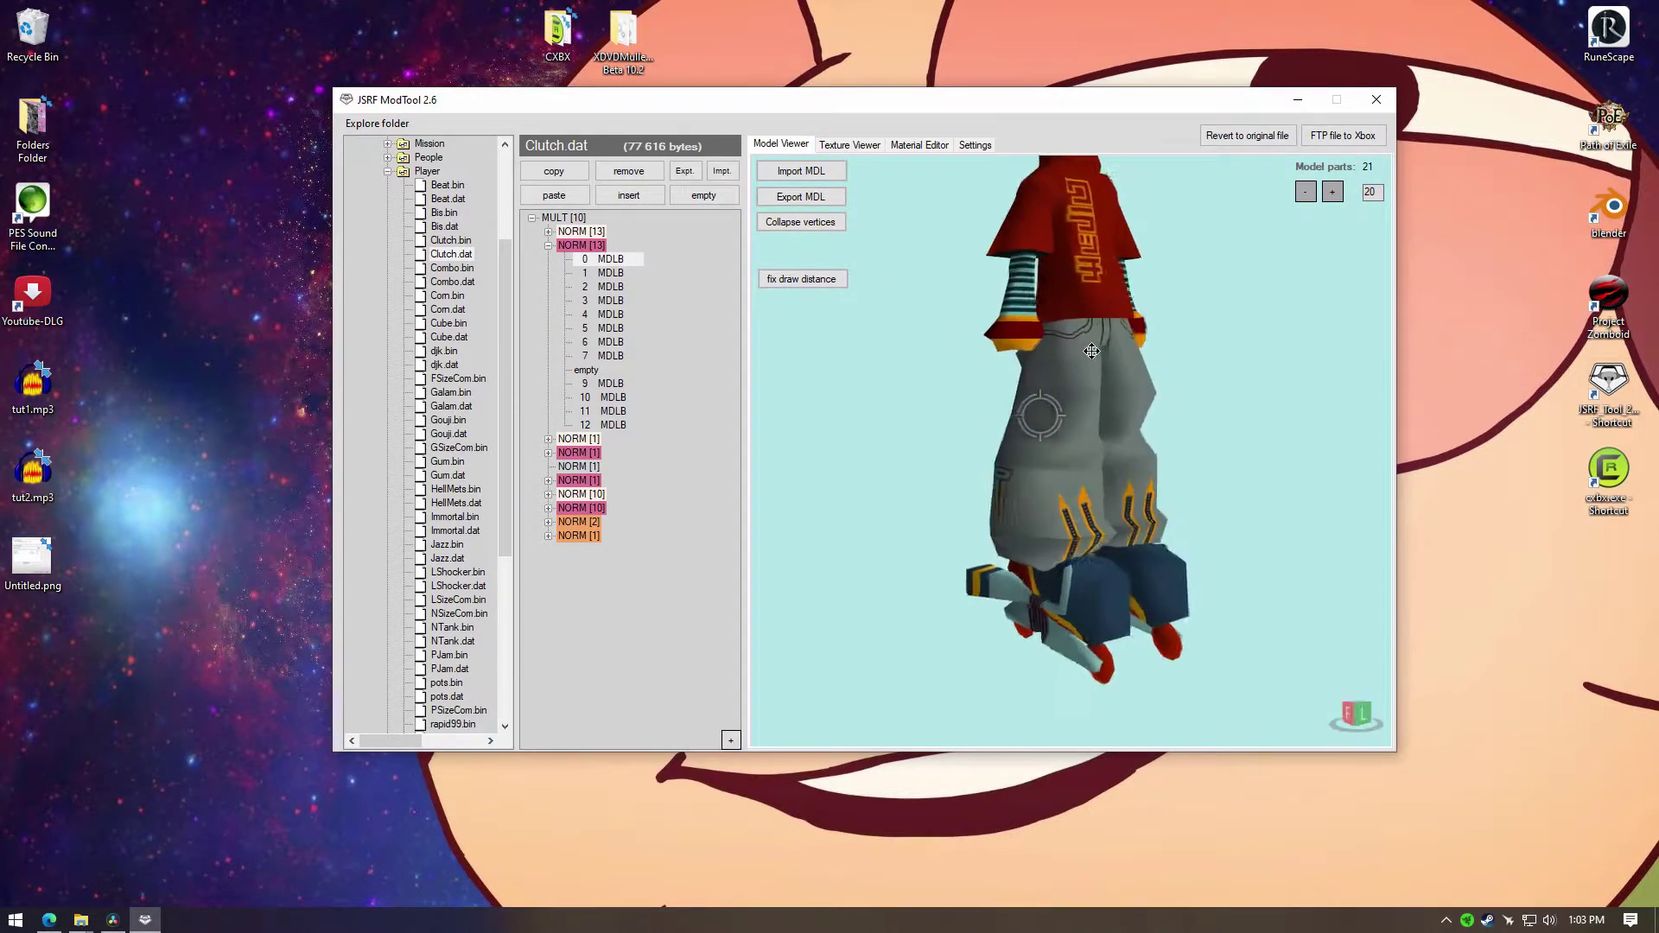
click(602, 261)
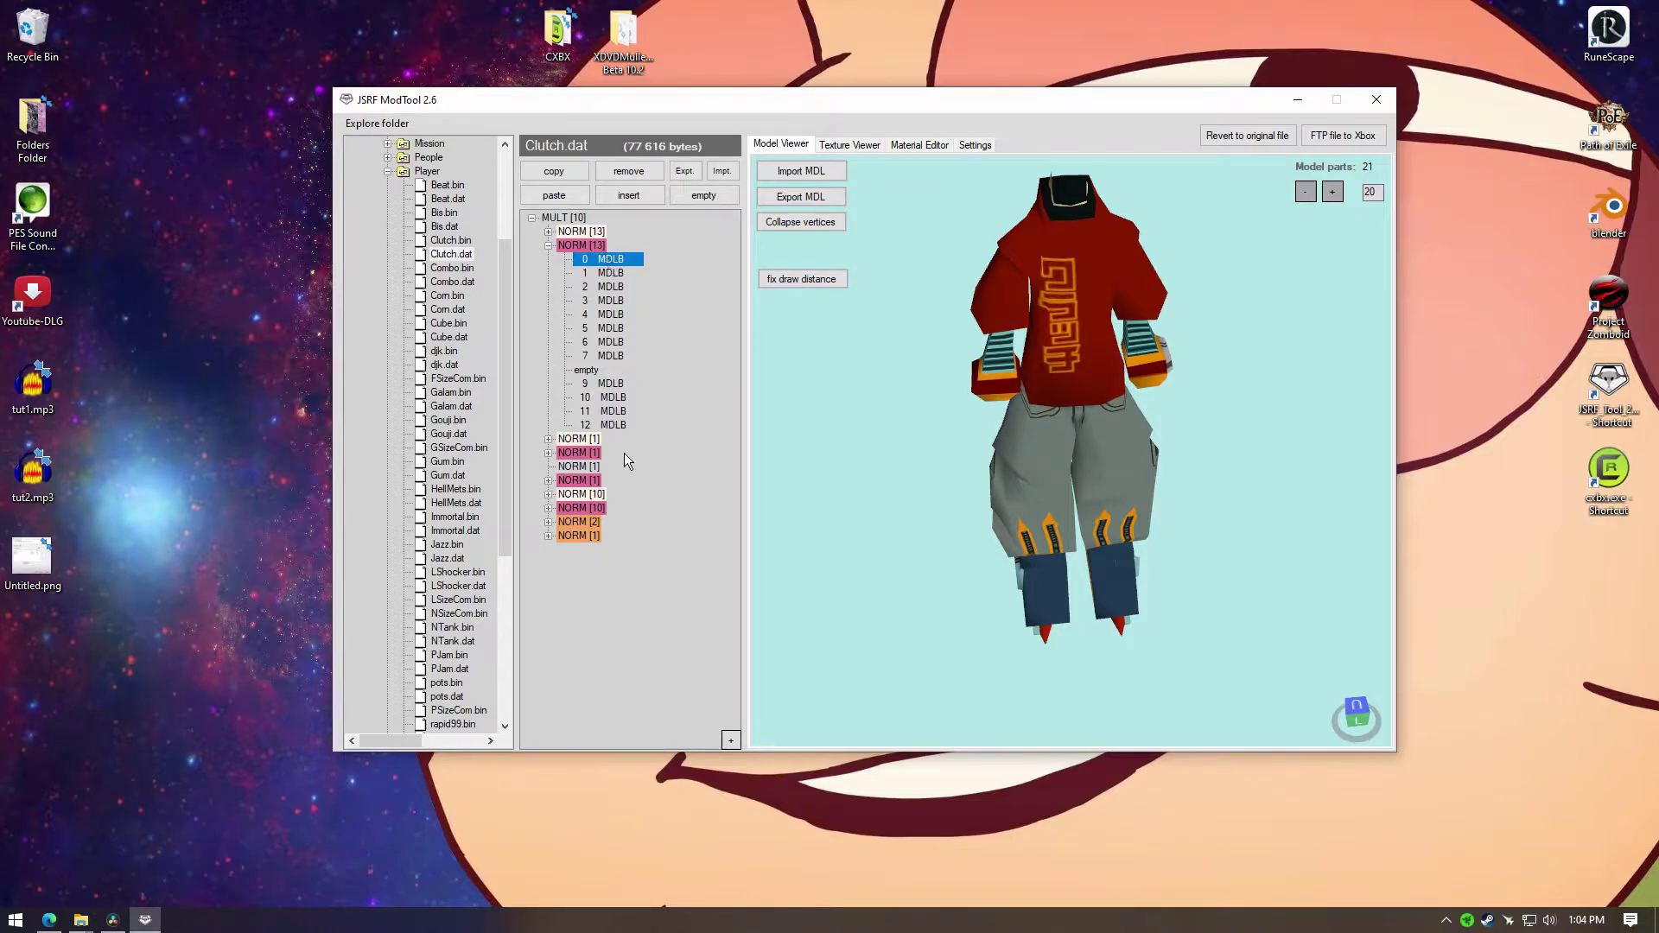
Step: View textures 0 and 1 in the NORM [2] group of Clutch.dat and look through the texture, material and model views
click(547, 521)
click(621, 539)
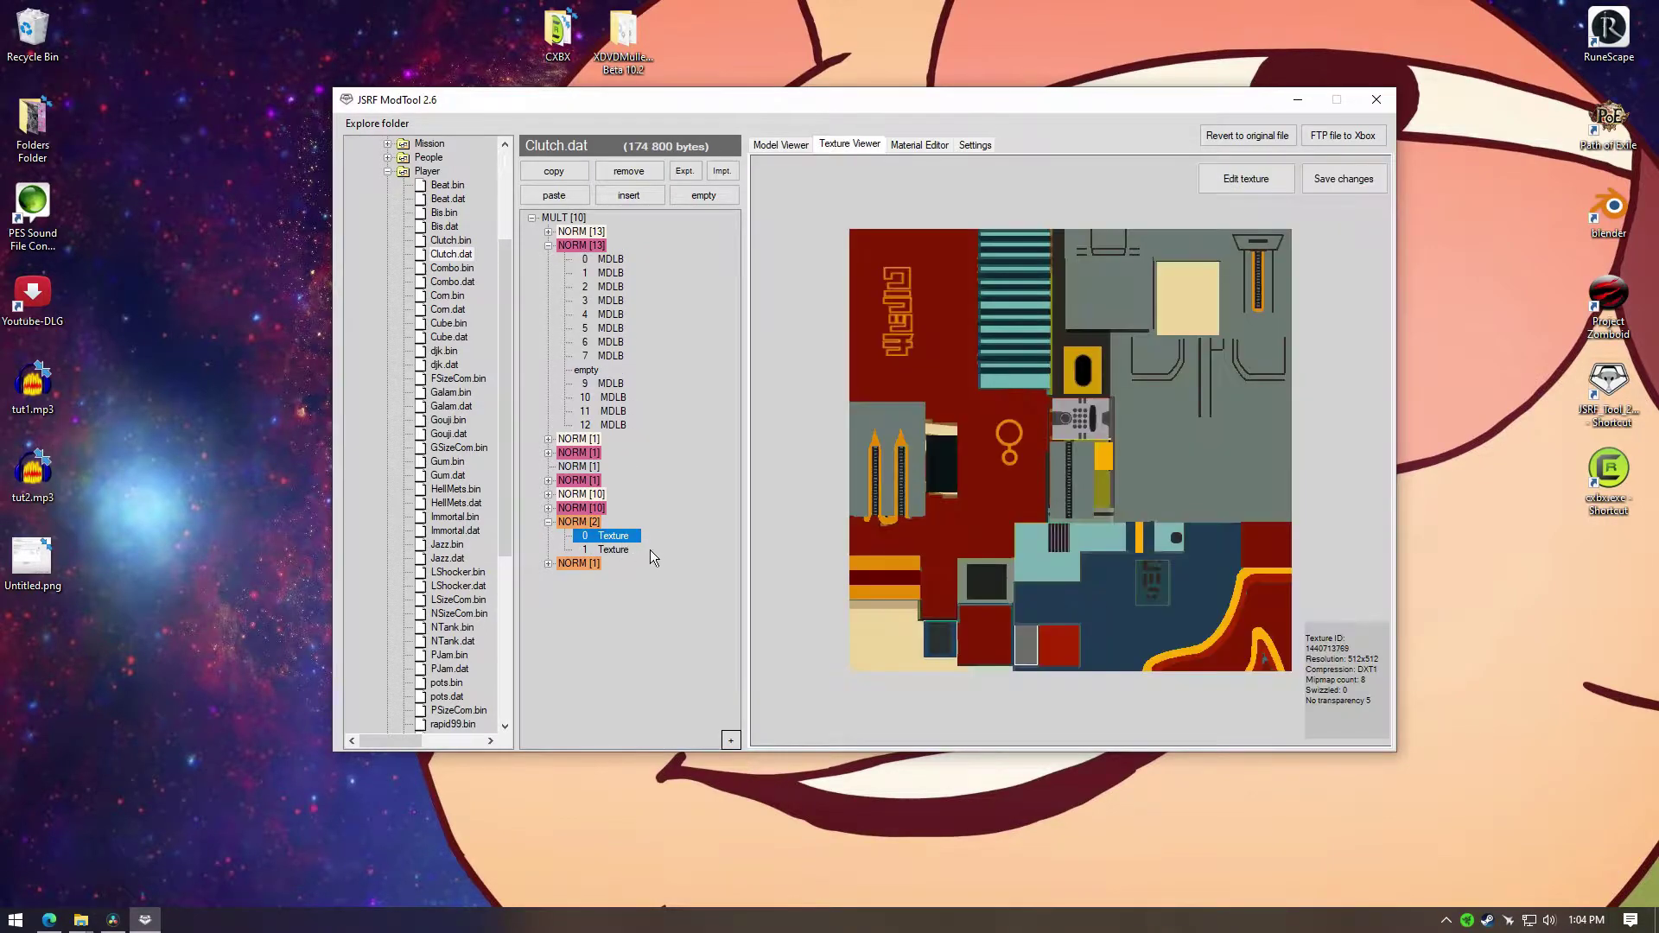
click(624, 553)
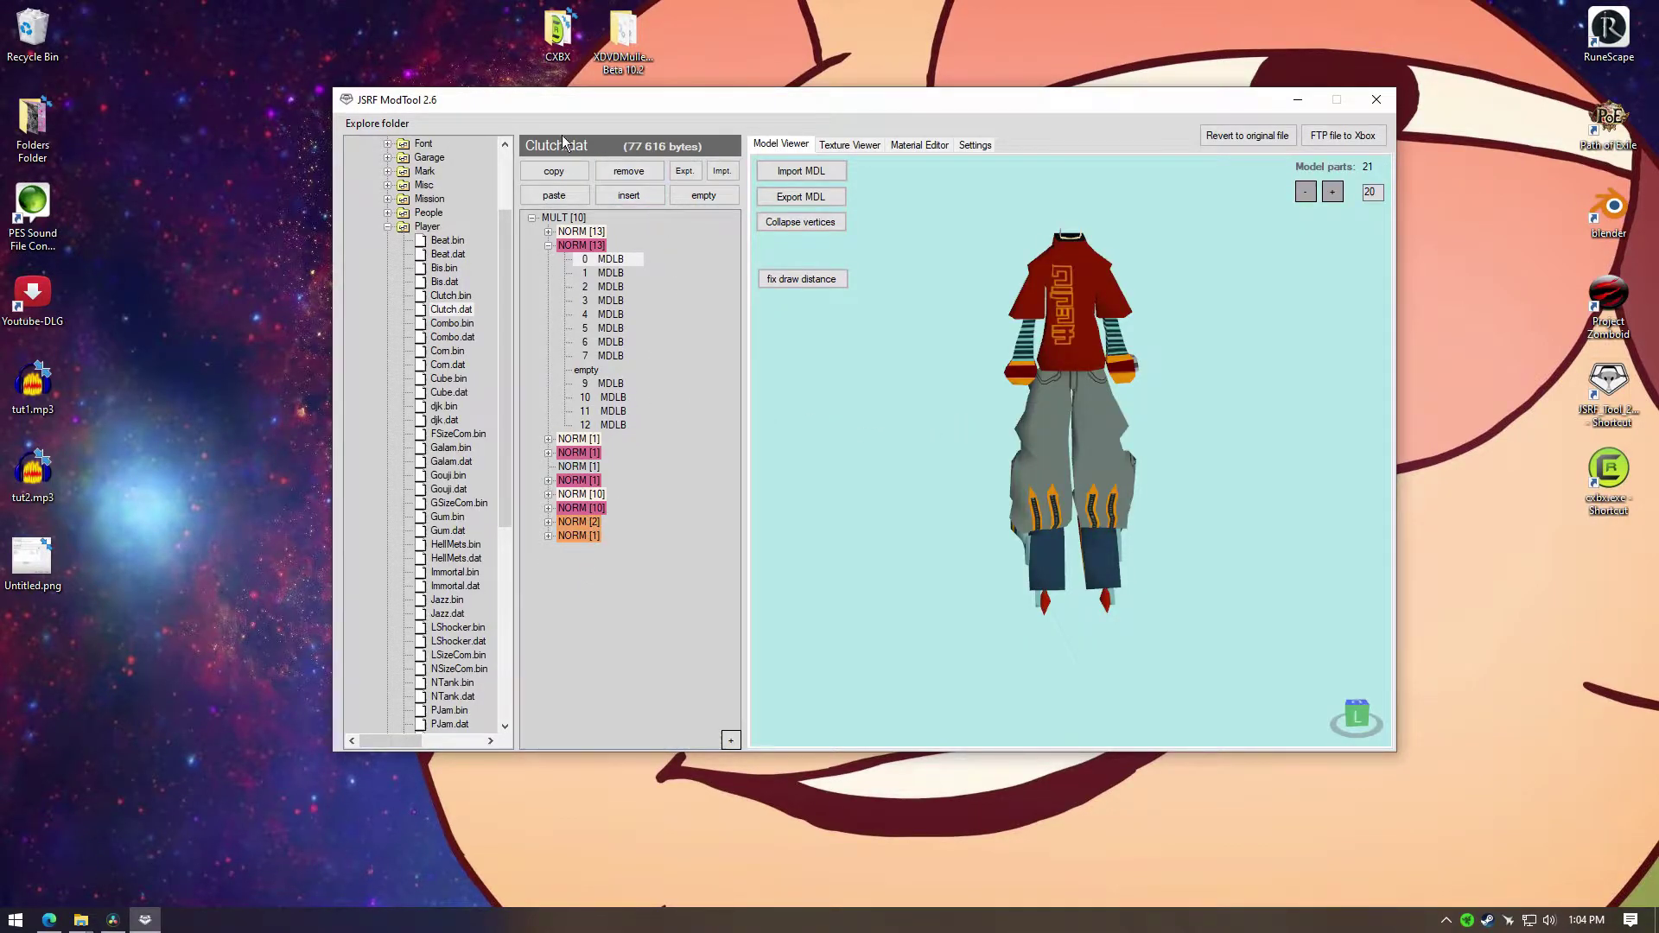
drag(496, 110, 500, 115)
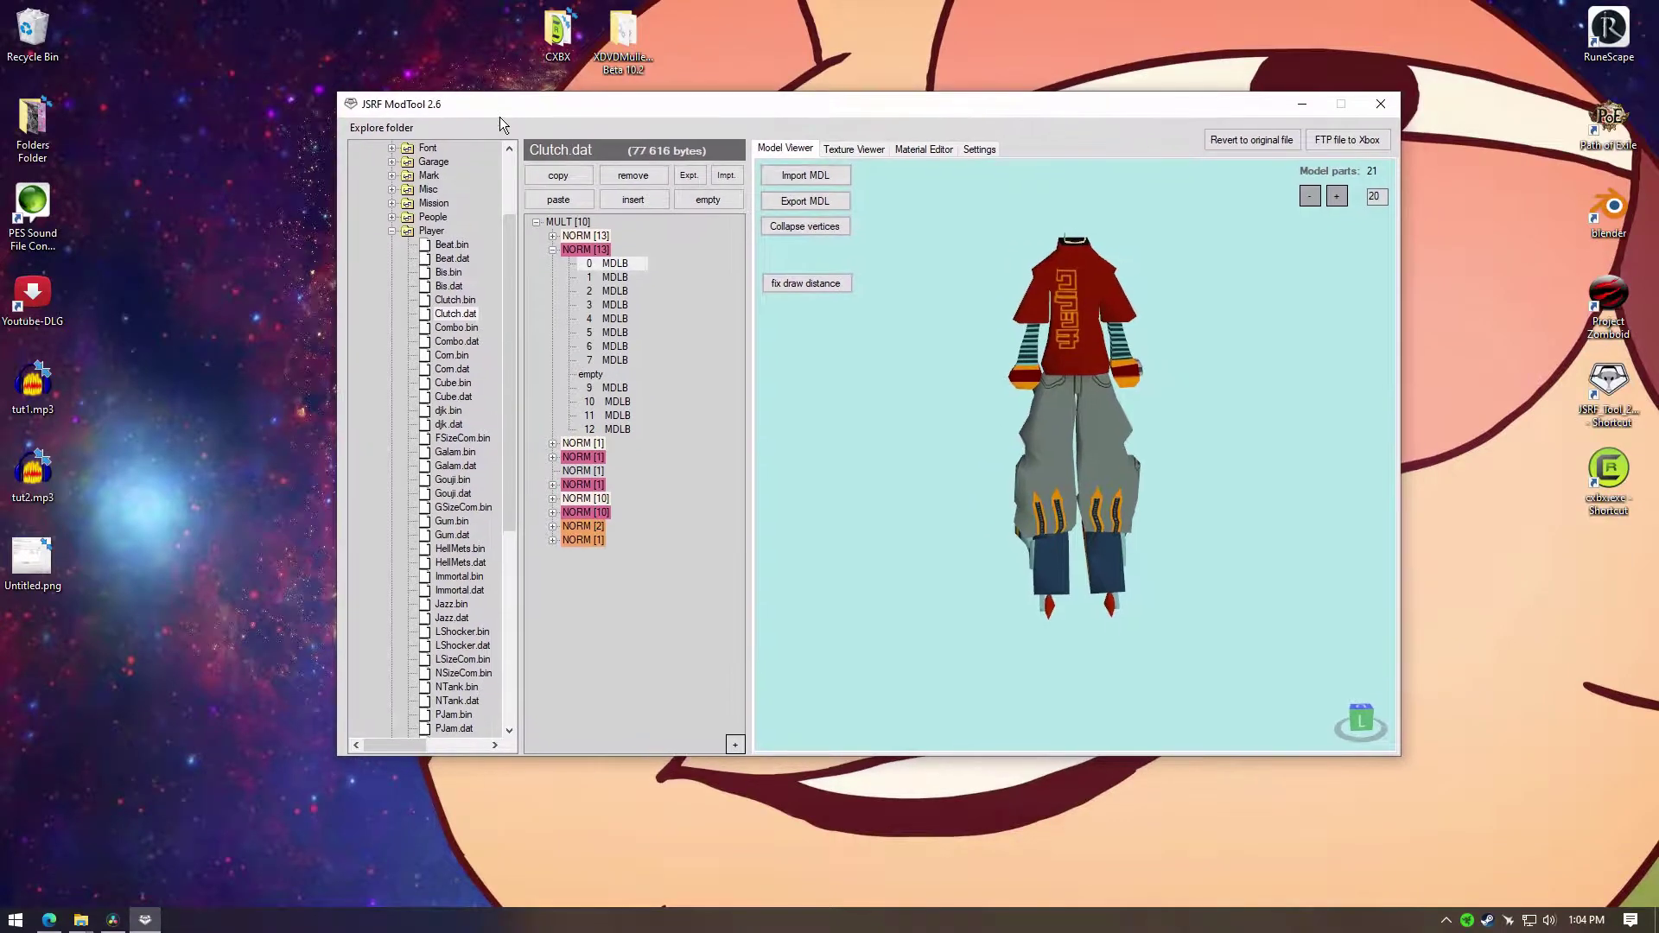
click(873, 154)
click(927, 152)
click(788, 150)
Step: Open People01.dat from the People folder and view texture 0 of its NORM [42] group
scroll(429, 364, up, 3)
double_click(408, 328)
click(449, 355)
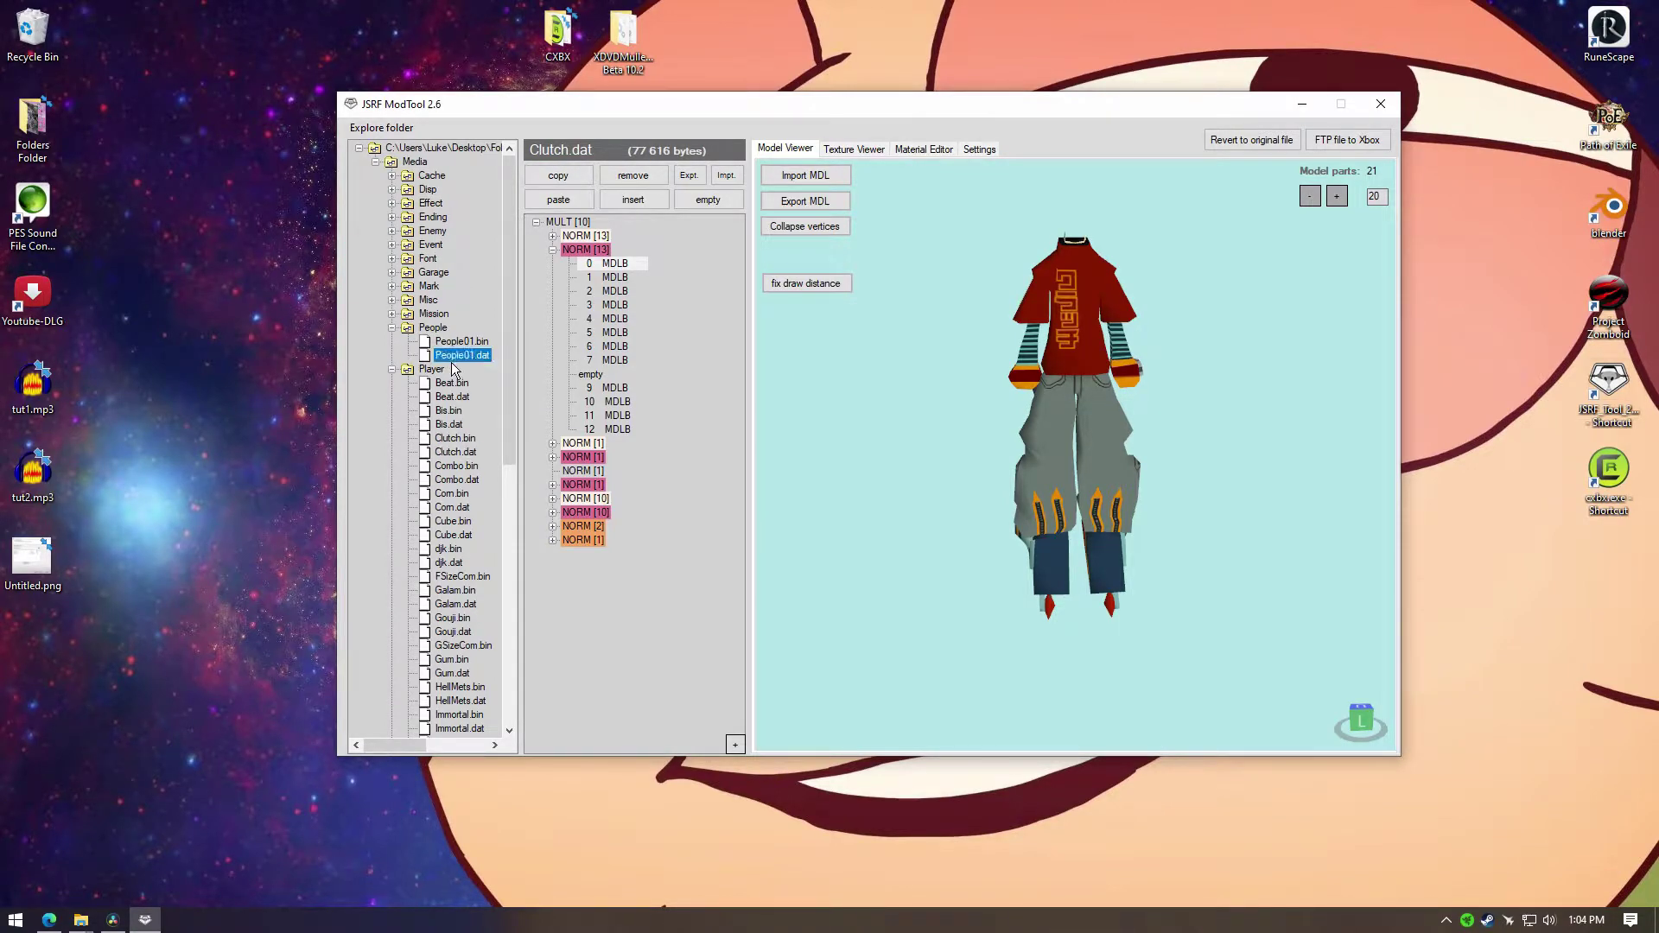
click(585, 236)
click(552, 235)
click(616, 264)
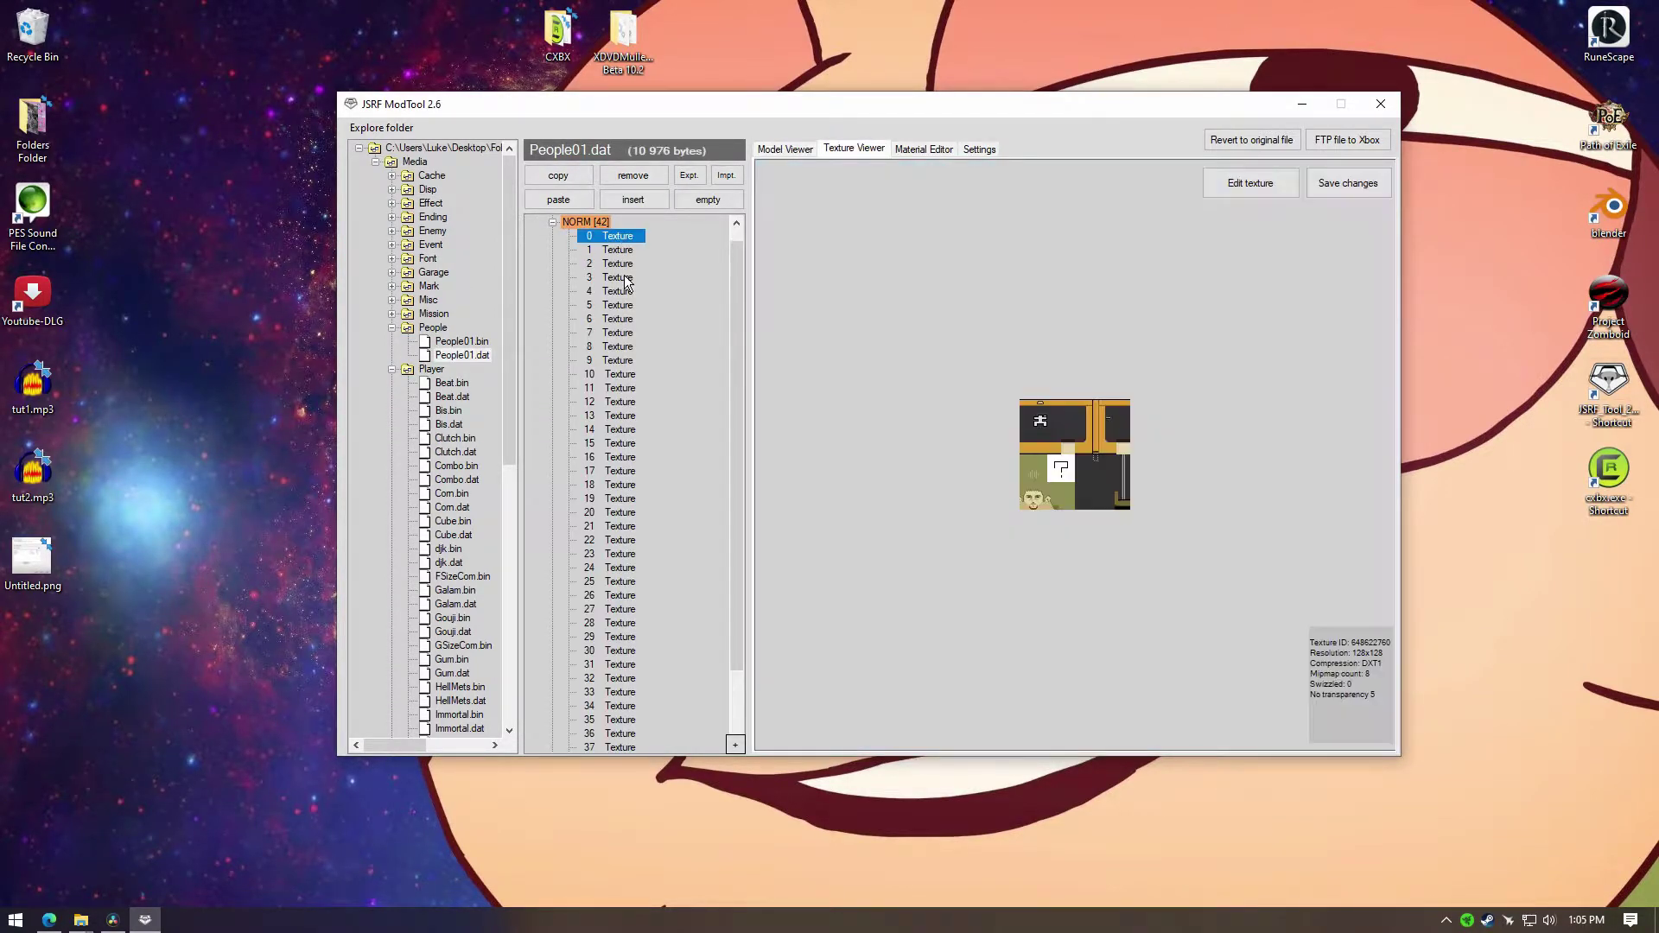
Step: Display MDLB 1 from the NORM [49] group of People01.dat and inspect the character model in 3D
click(552, 222)
click(552, 250)
click(638, 253)
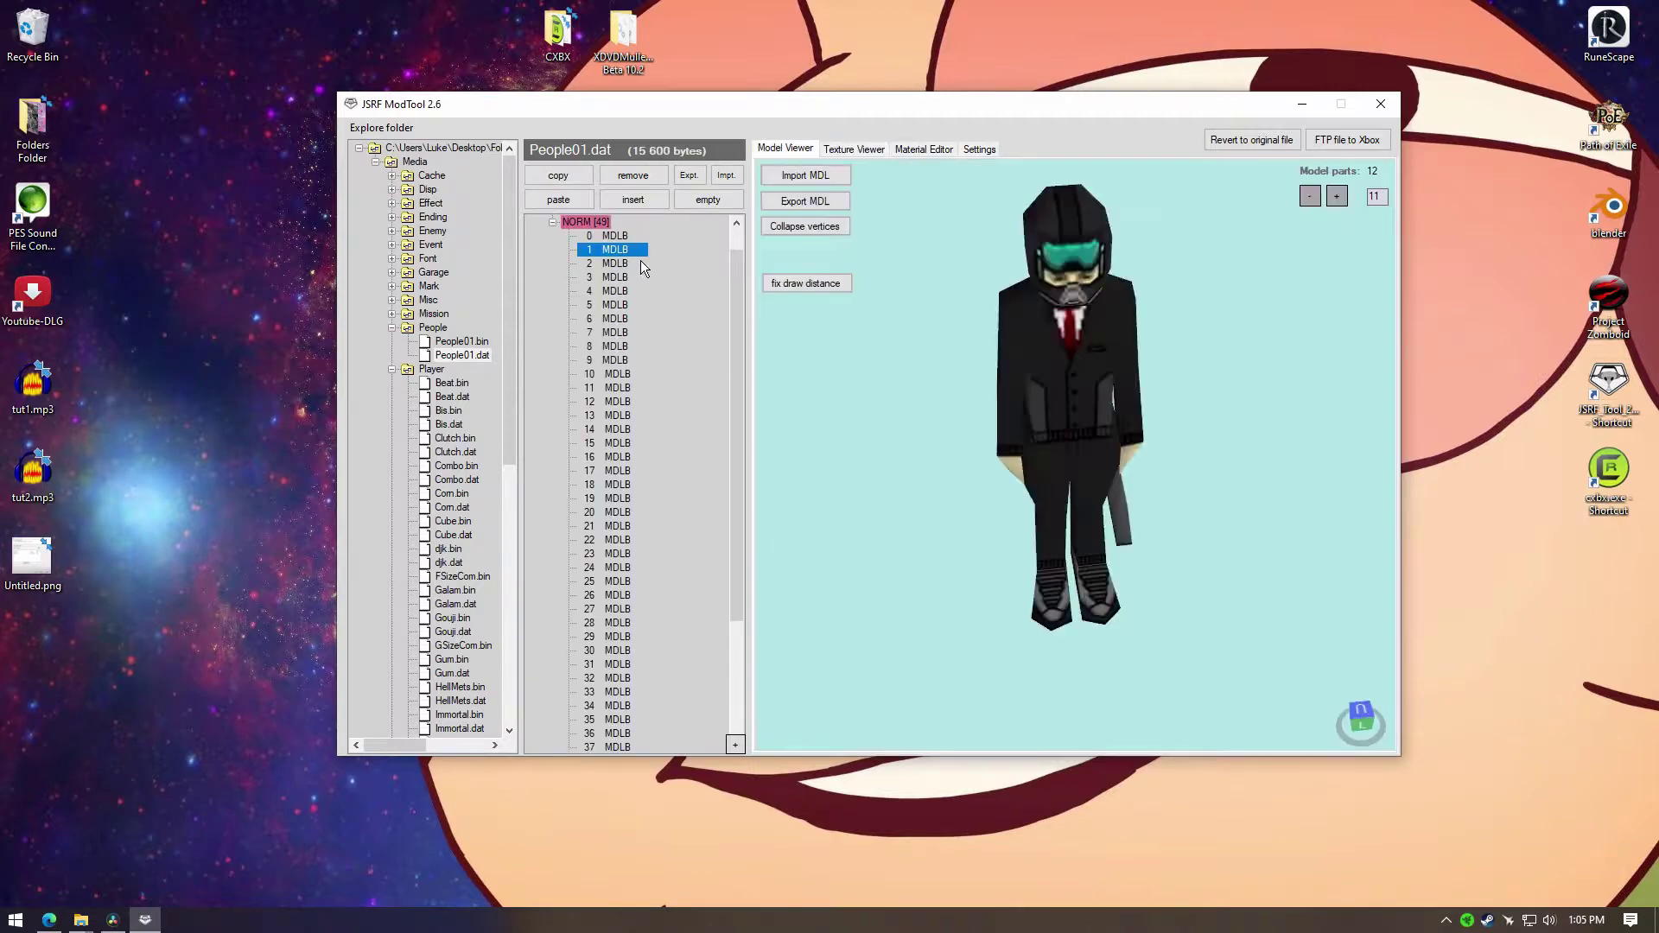
right_drag(1021, 446, 966, 413)
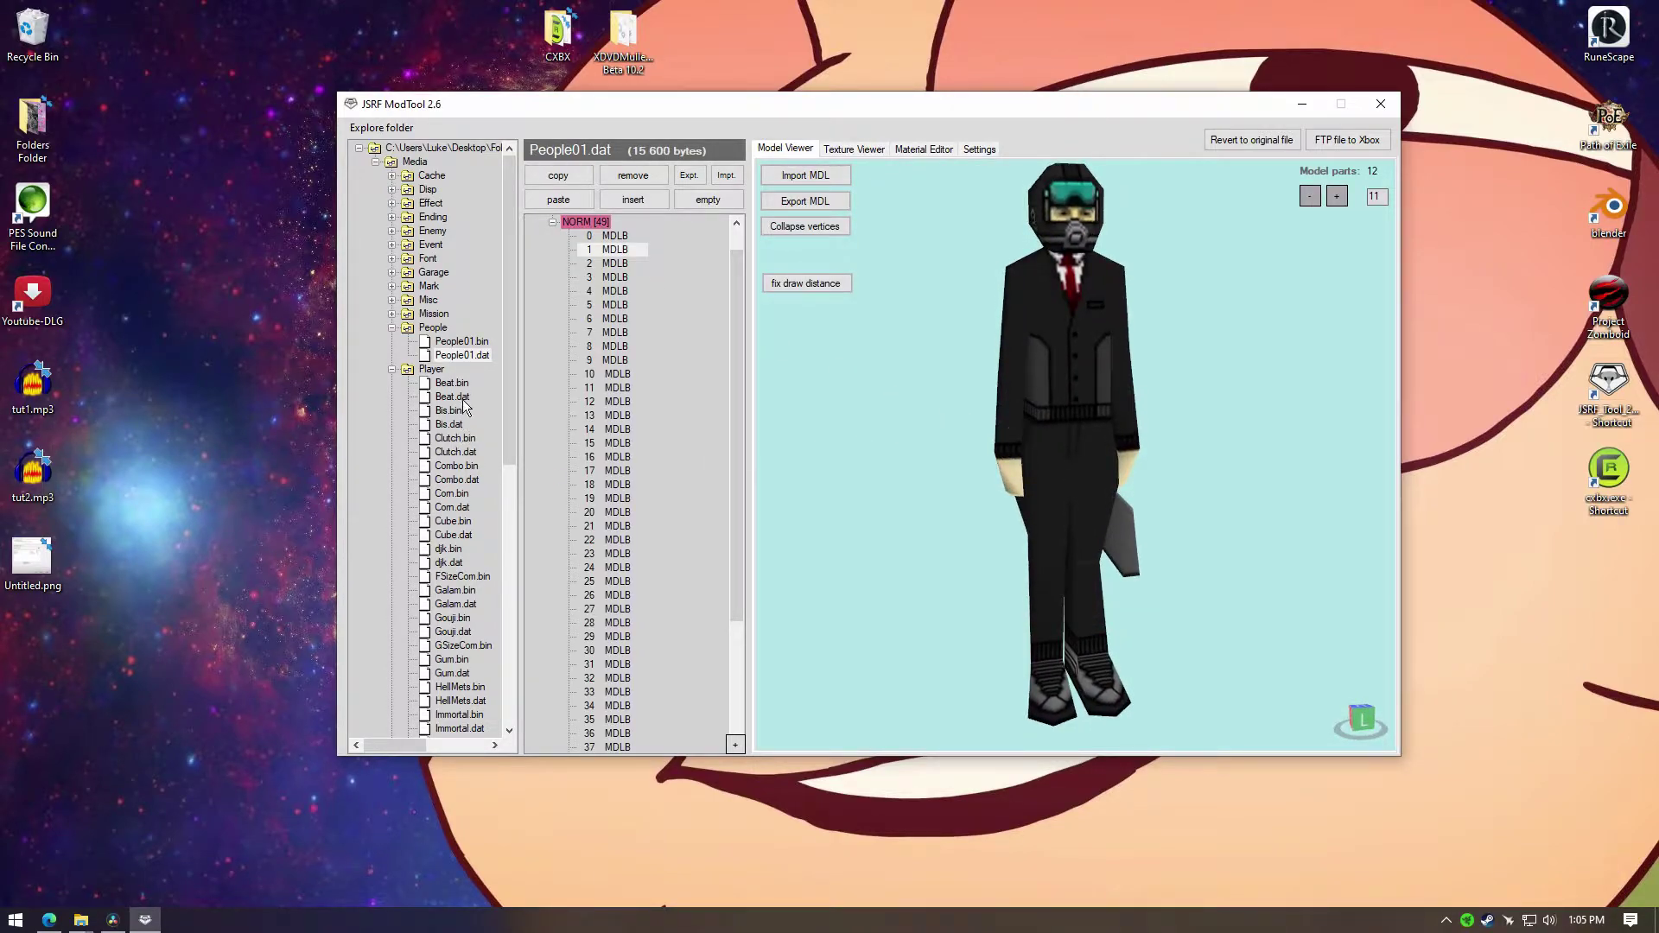
Step: Reopen Clutch.dat from the Player folder and display MDLB 0 of its second NORM [13] group in the model viewer
click(392, 369)
click(392, 328)
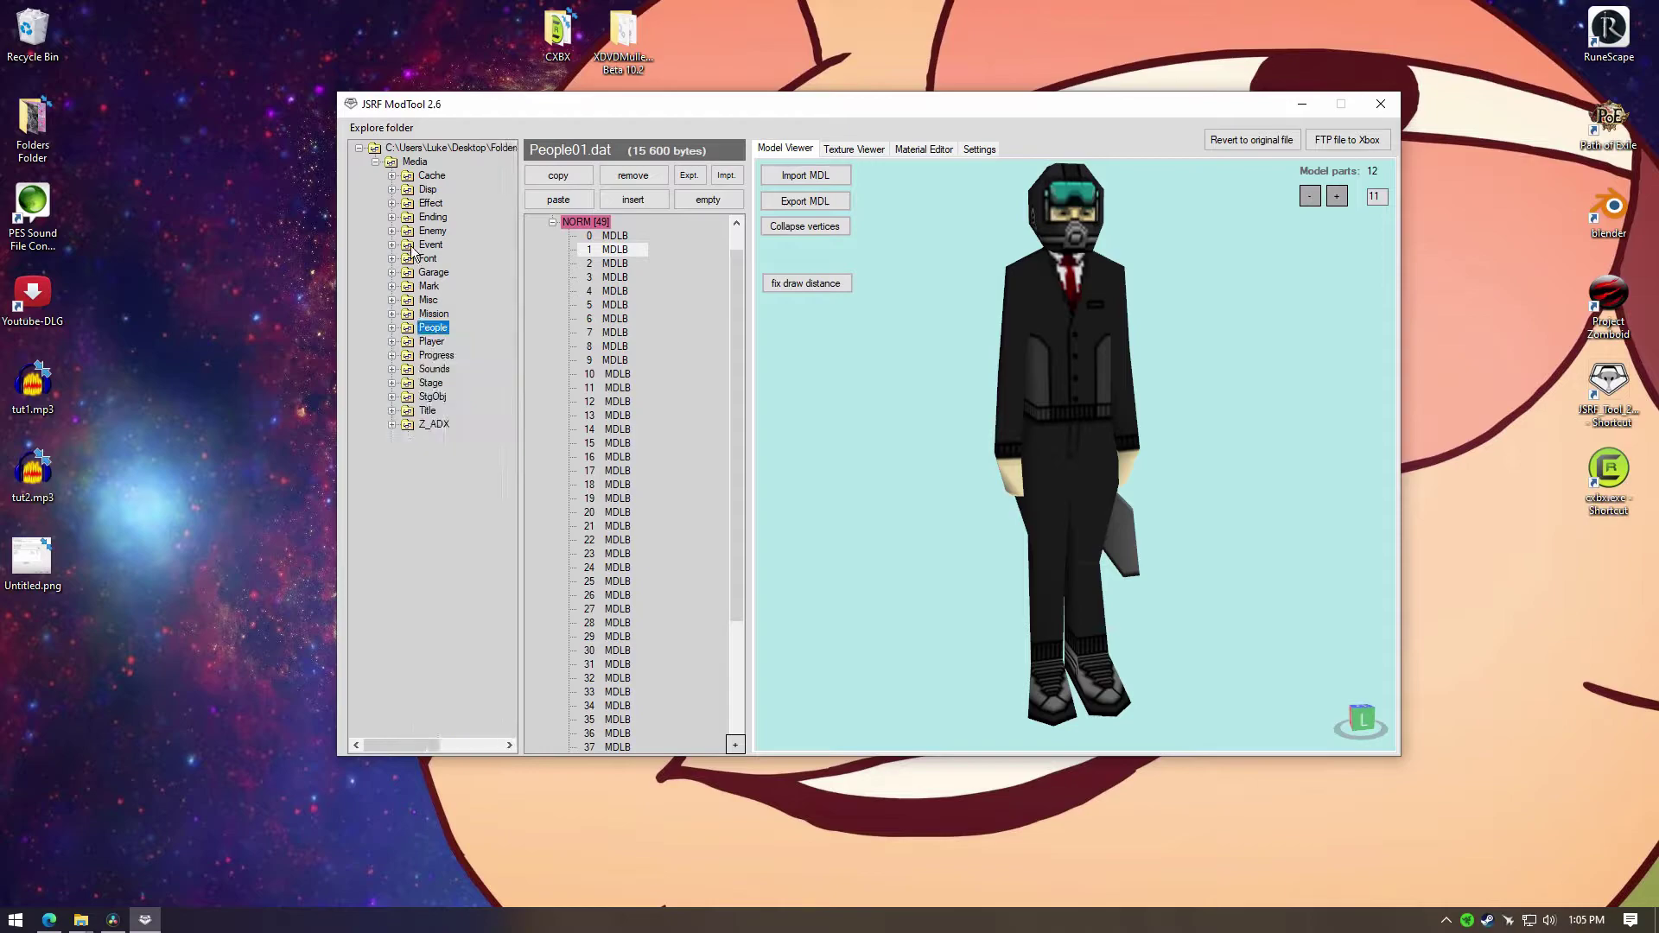
double_click(406, 345)
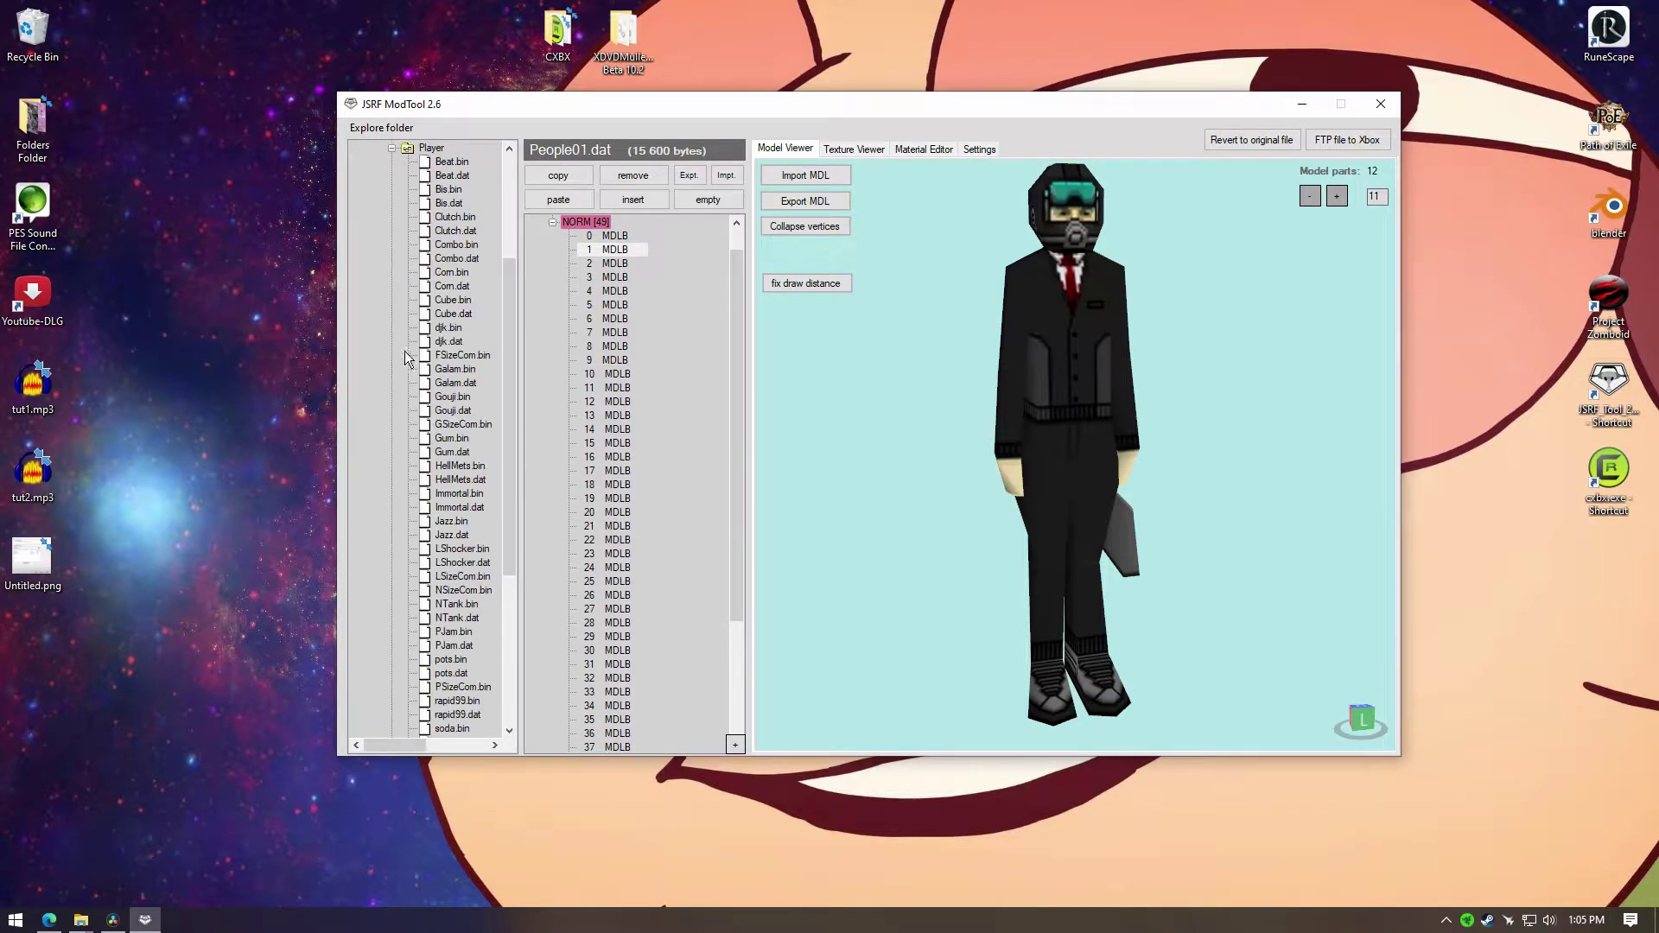
click(473, 236)
click(552, 249)
click(615, 264)
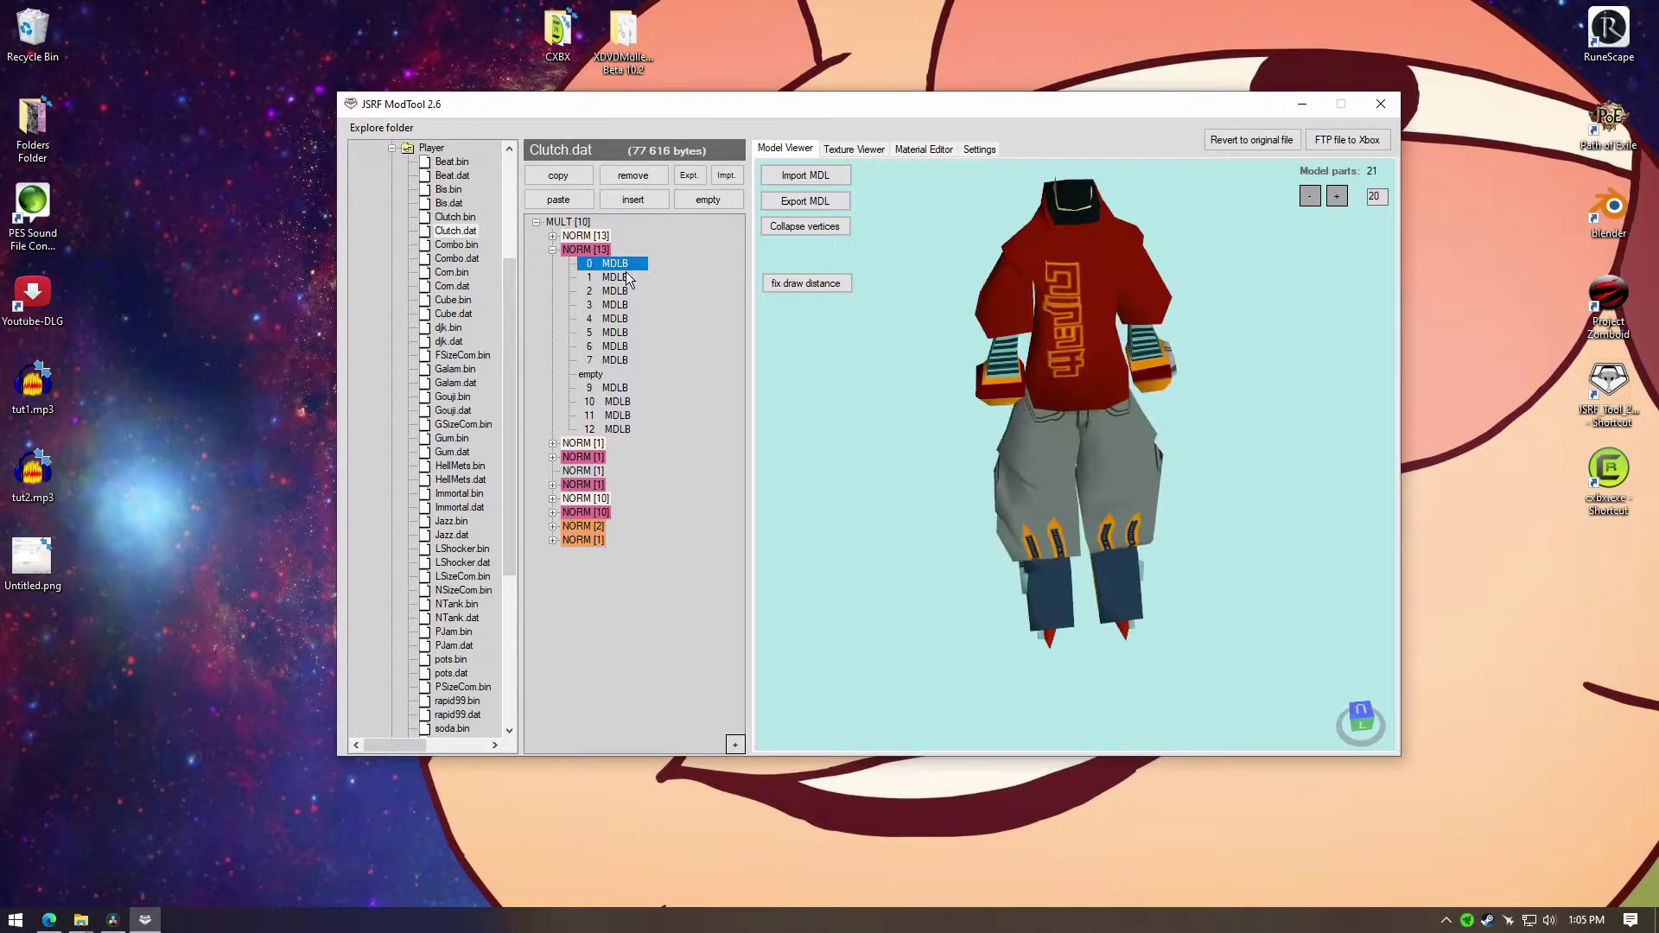
right_drag(886, 366, 895, 339)
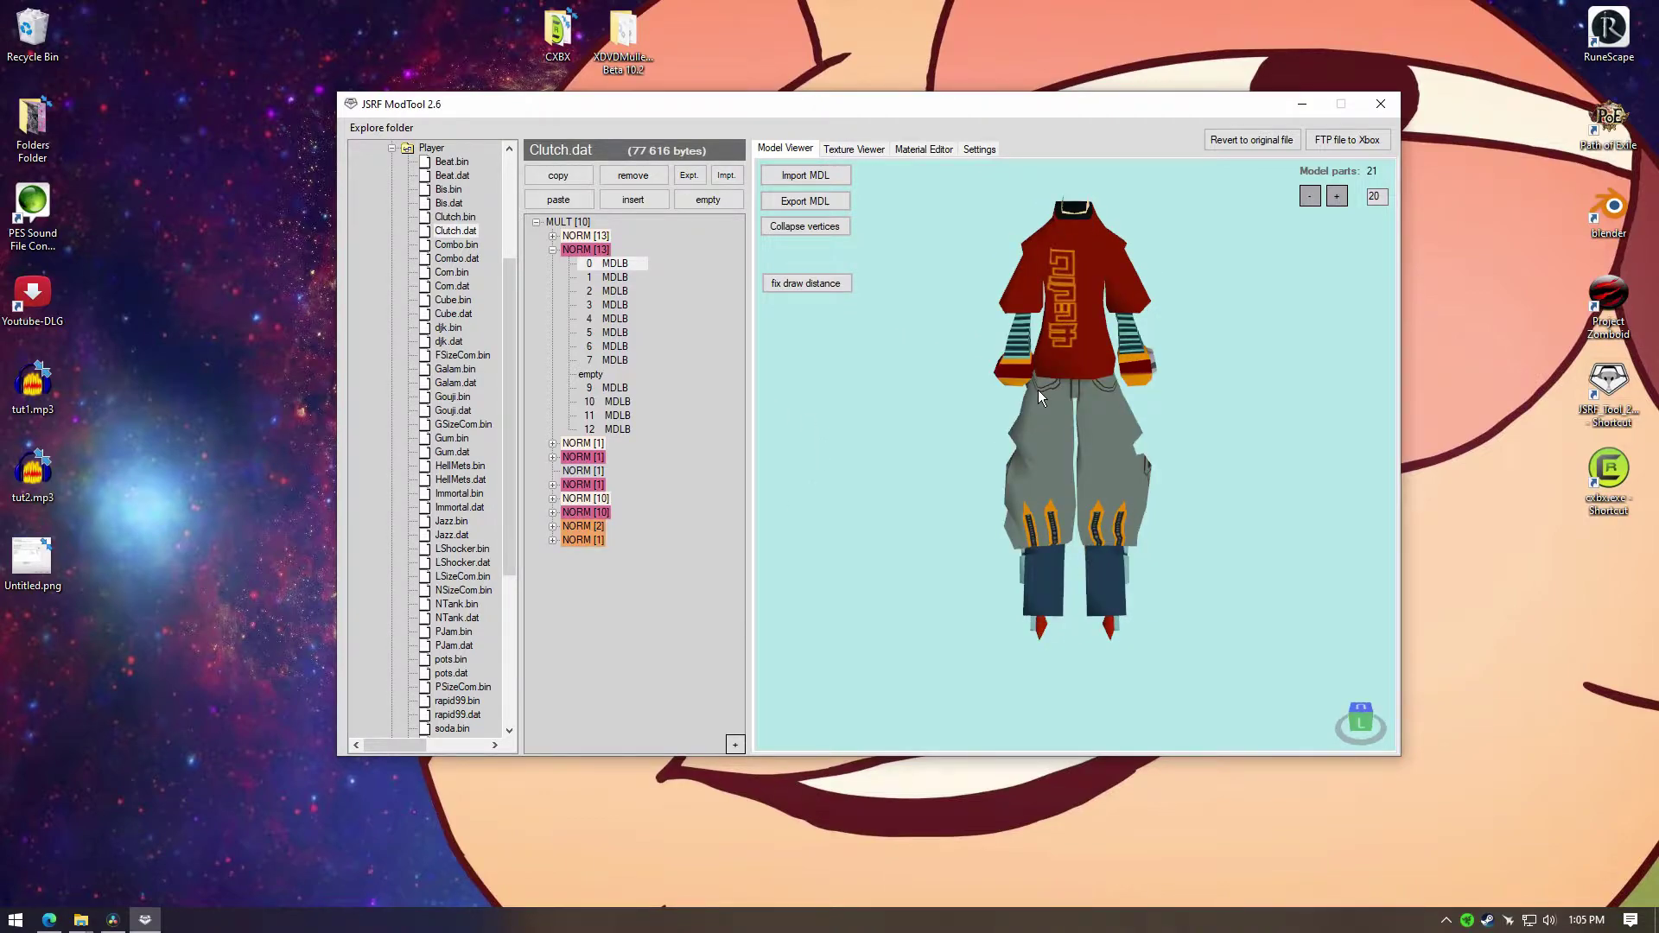
right_drag(1043, 430, 1060, 400)
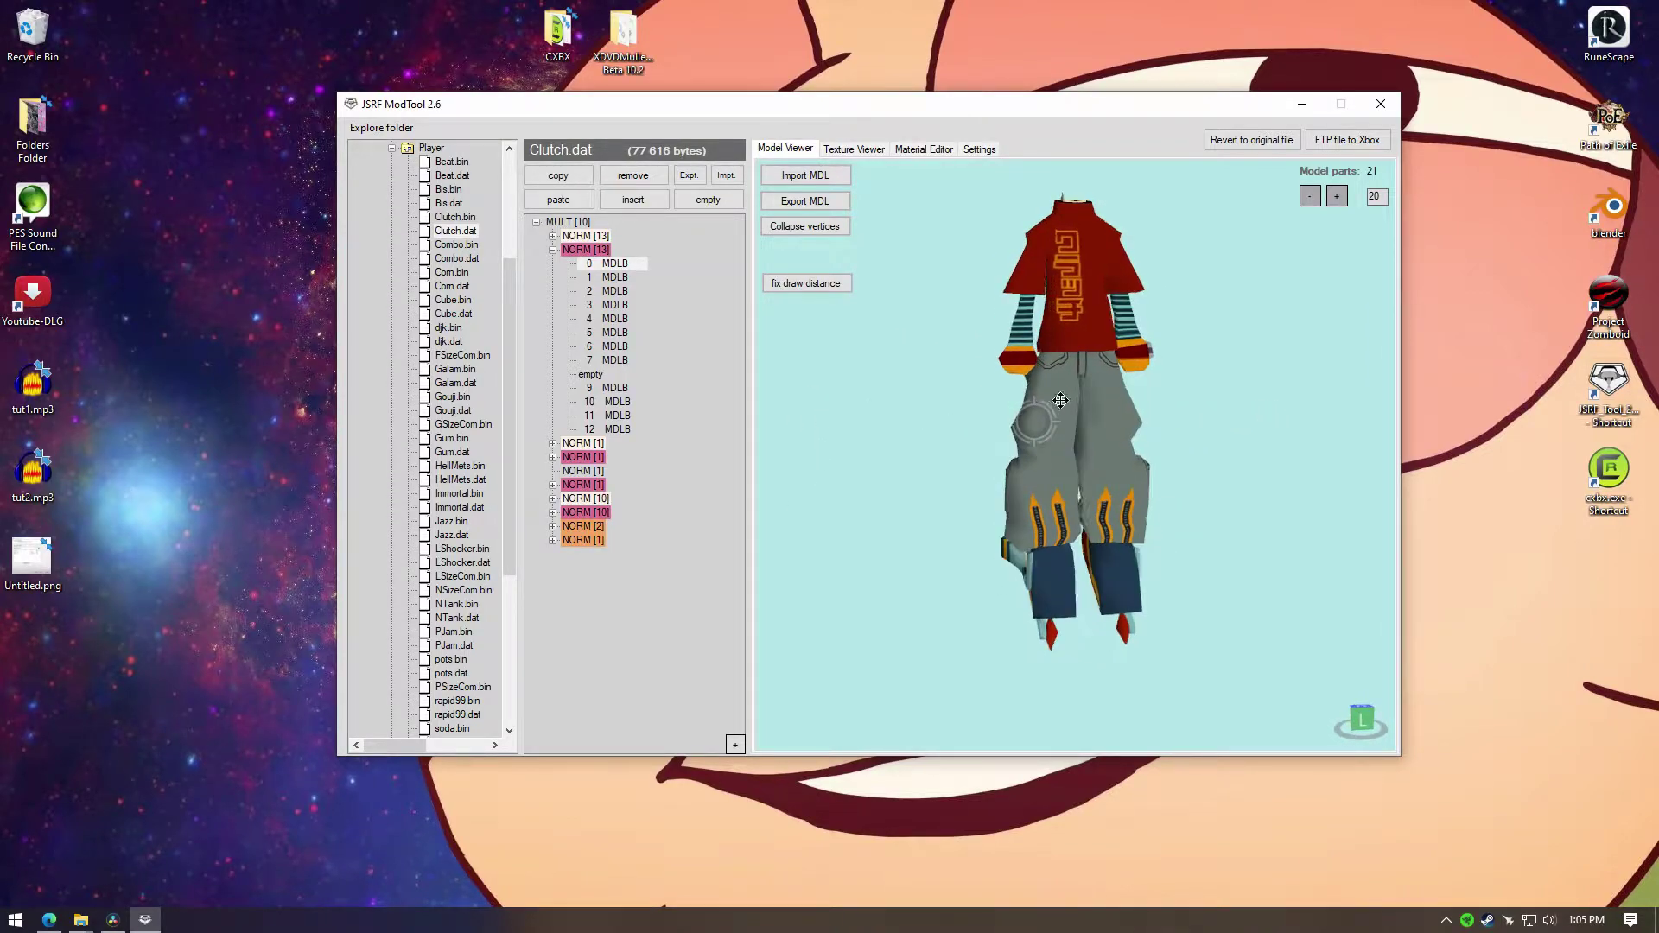
Step: Export the displayed model as SMD files into a new desktop folder named Clutch, with a file name beginning with Clutch_
click(804, 207)
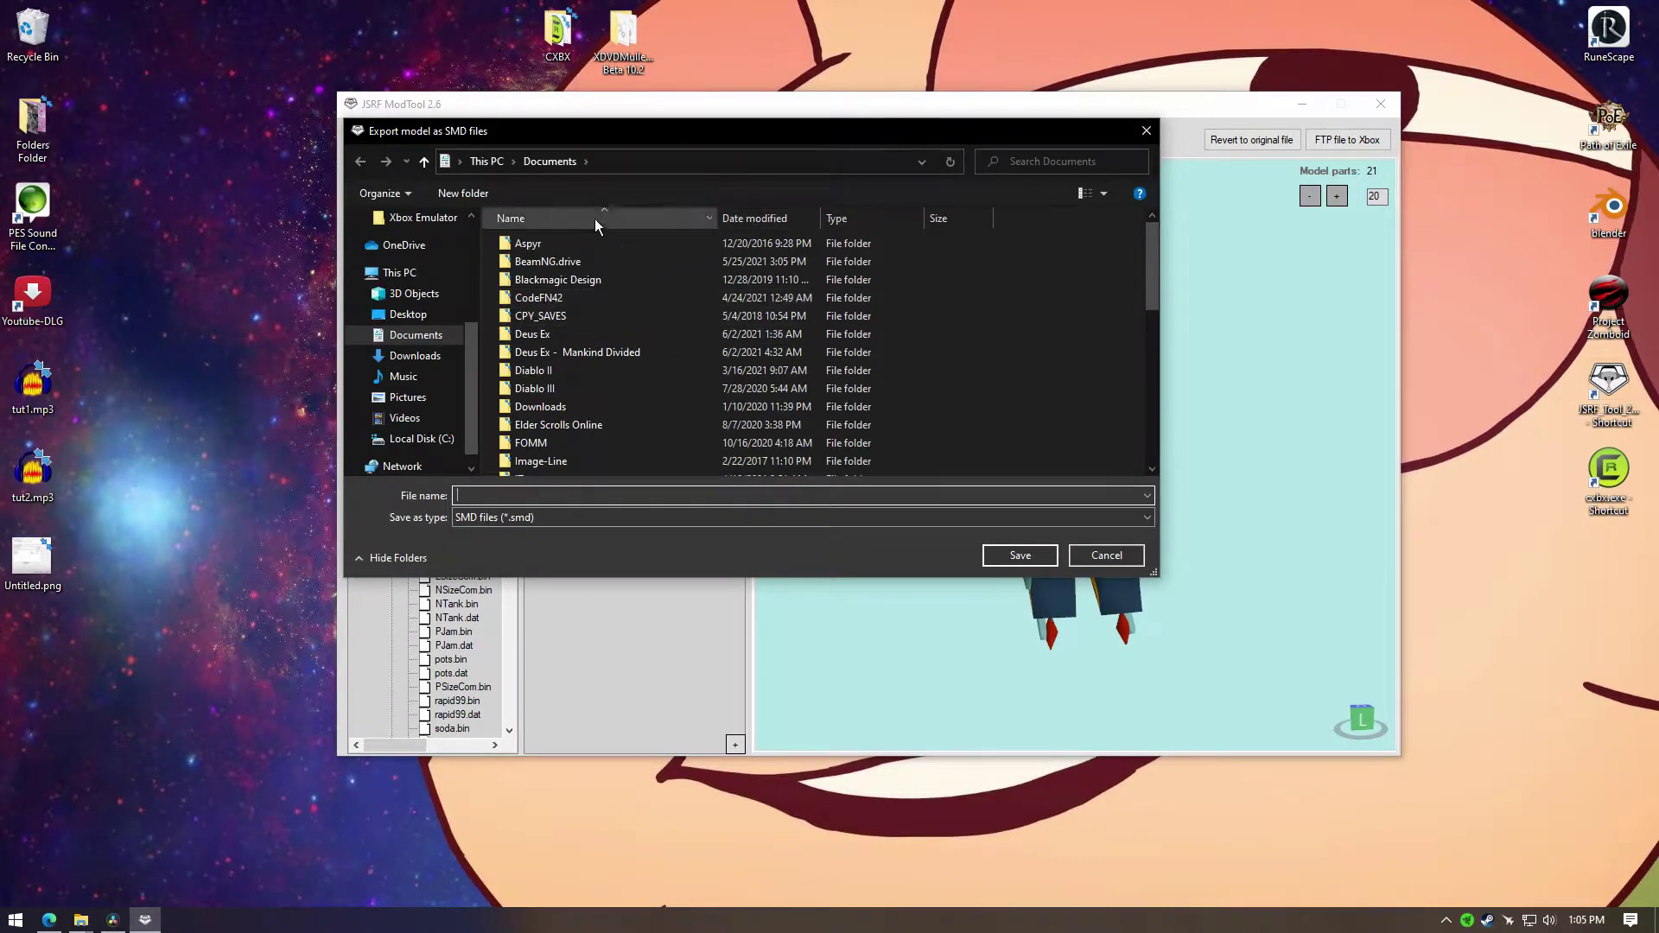
click(408, 314)
right_click(594, 411)
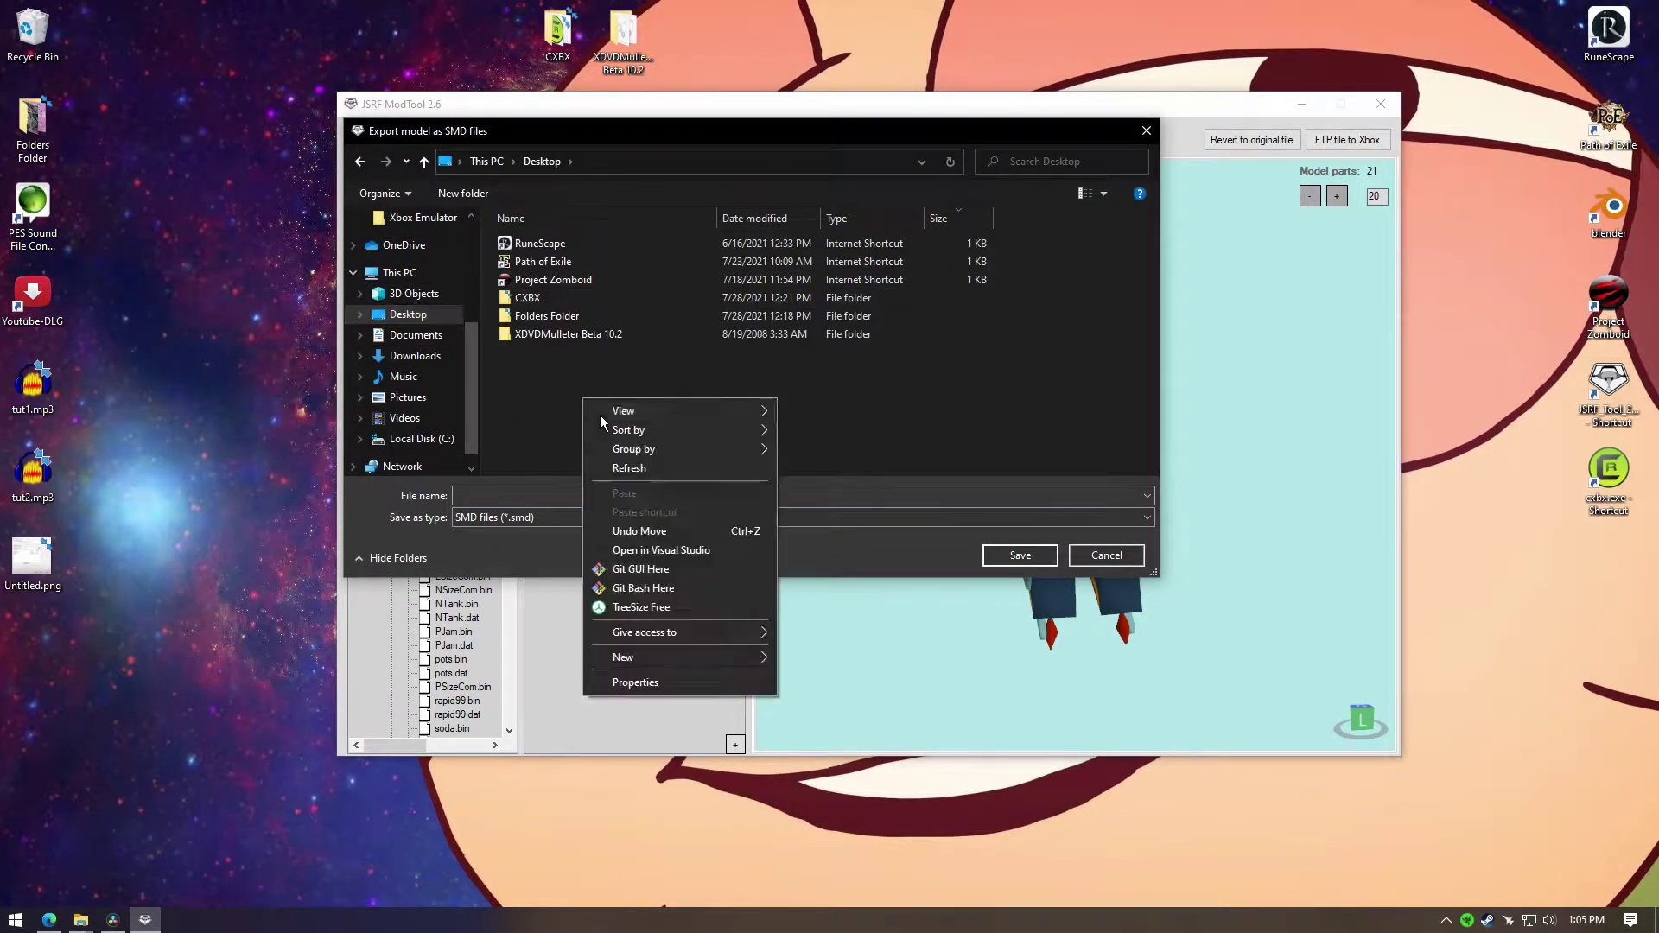
mouse_move(669, 660)
click(800, 654)
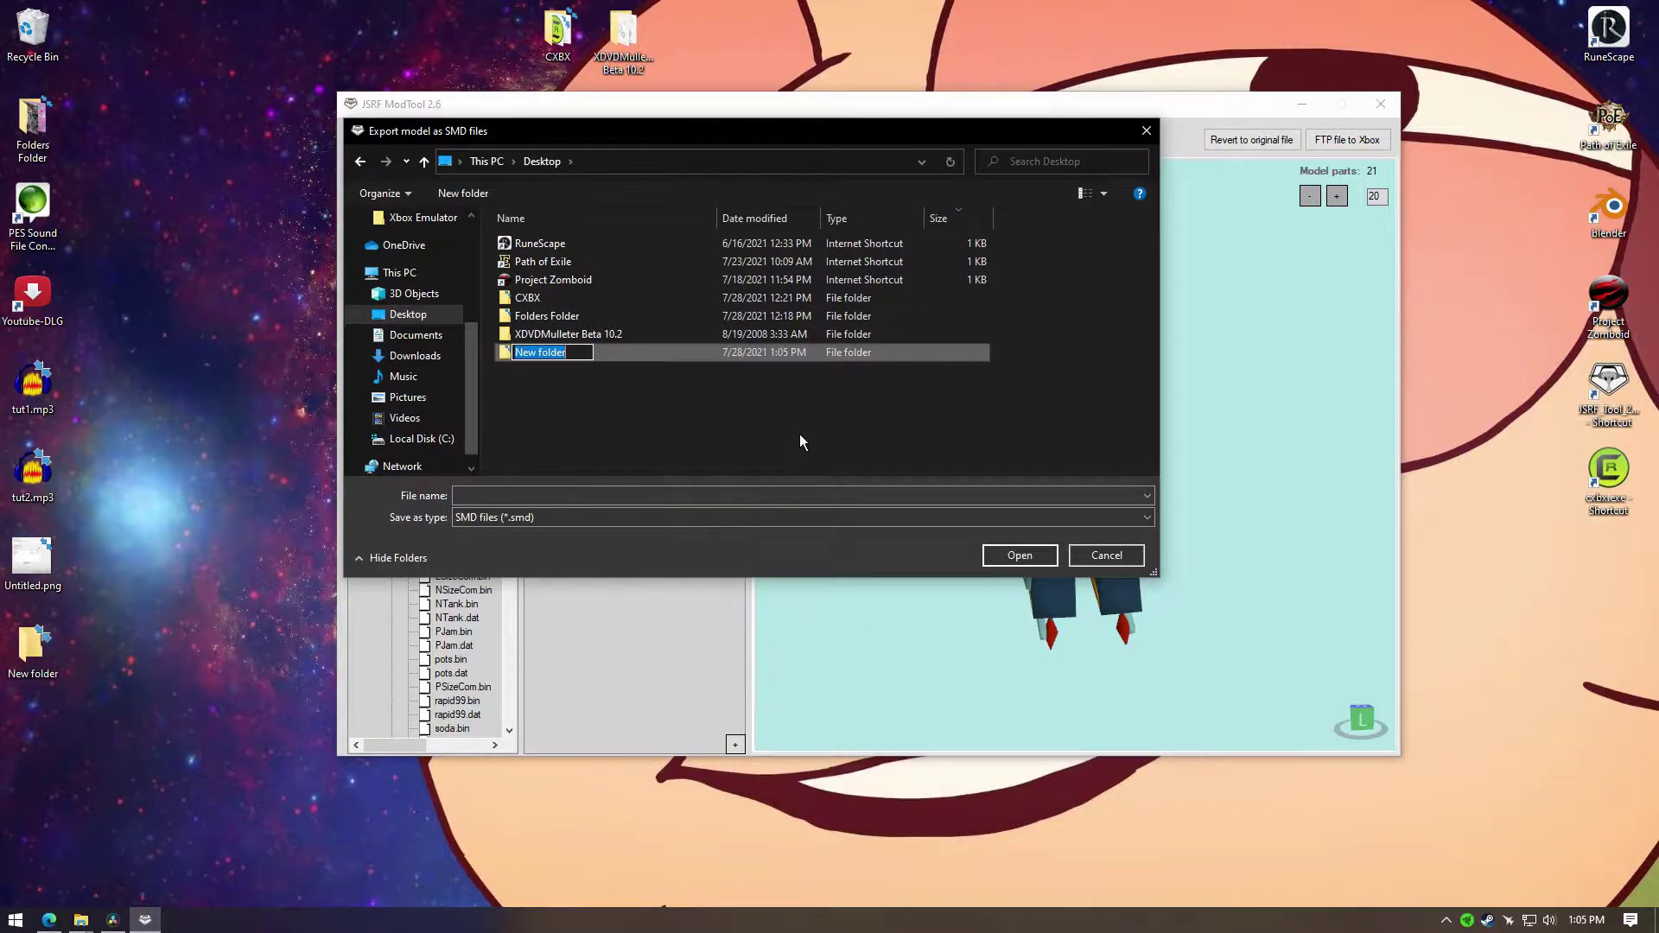
text(Clutch)
key(Return)
double_click(575, 354)
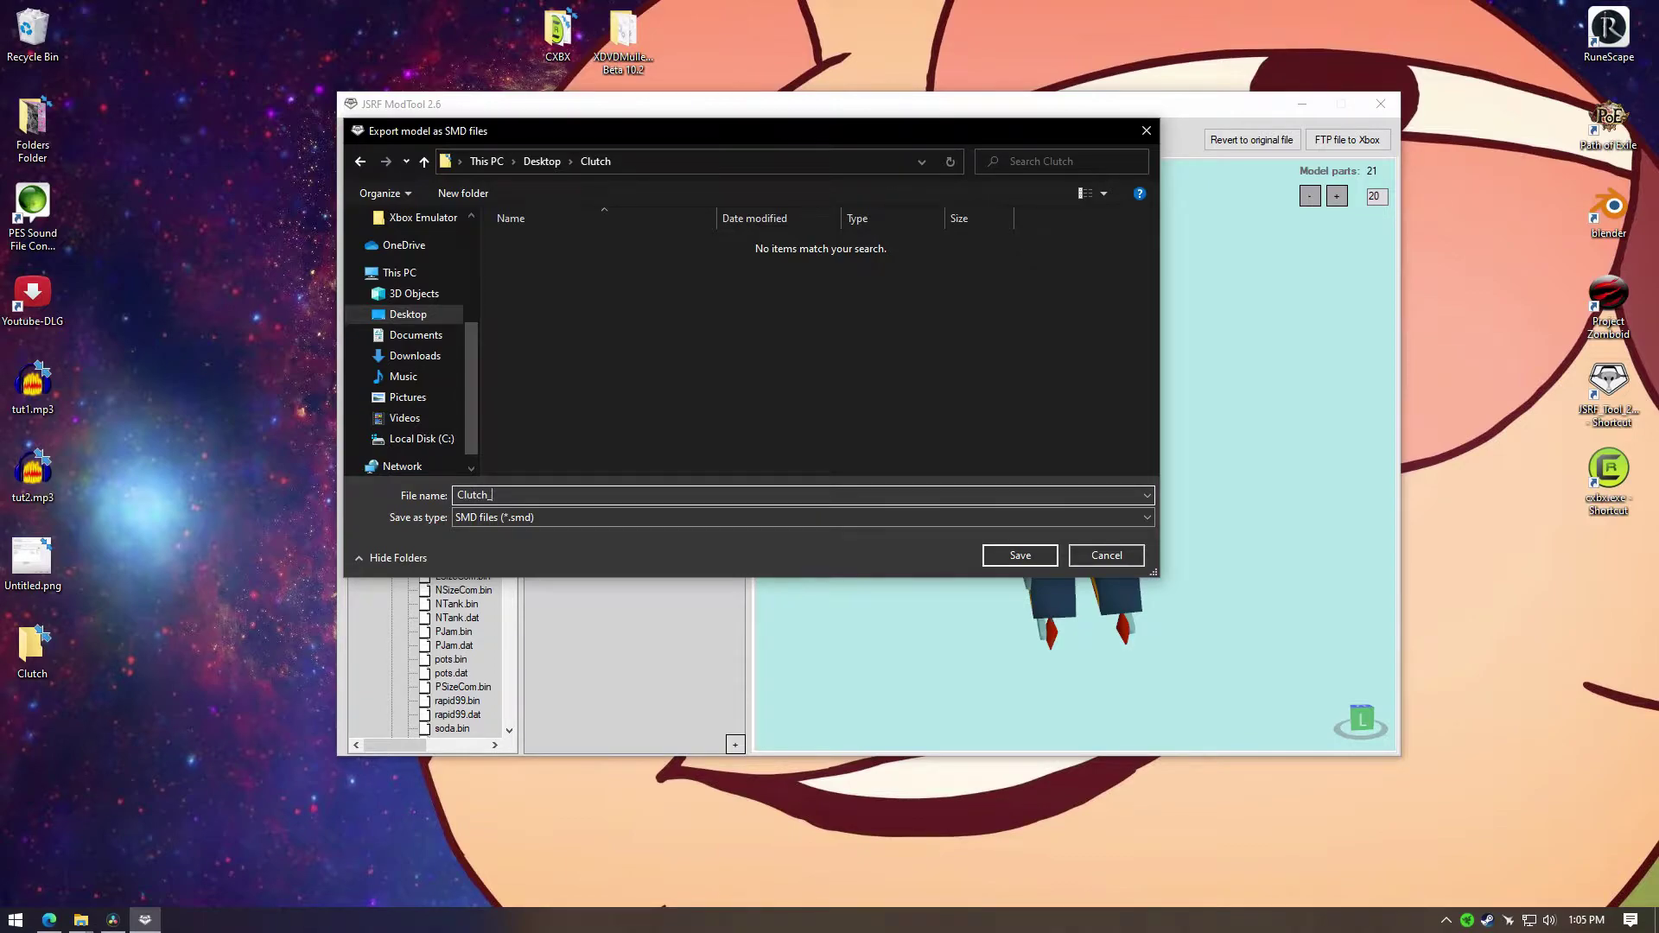
click(1017, 561)
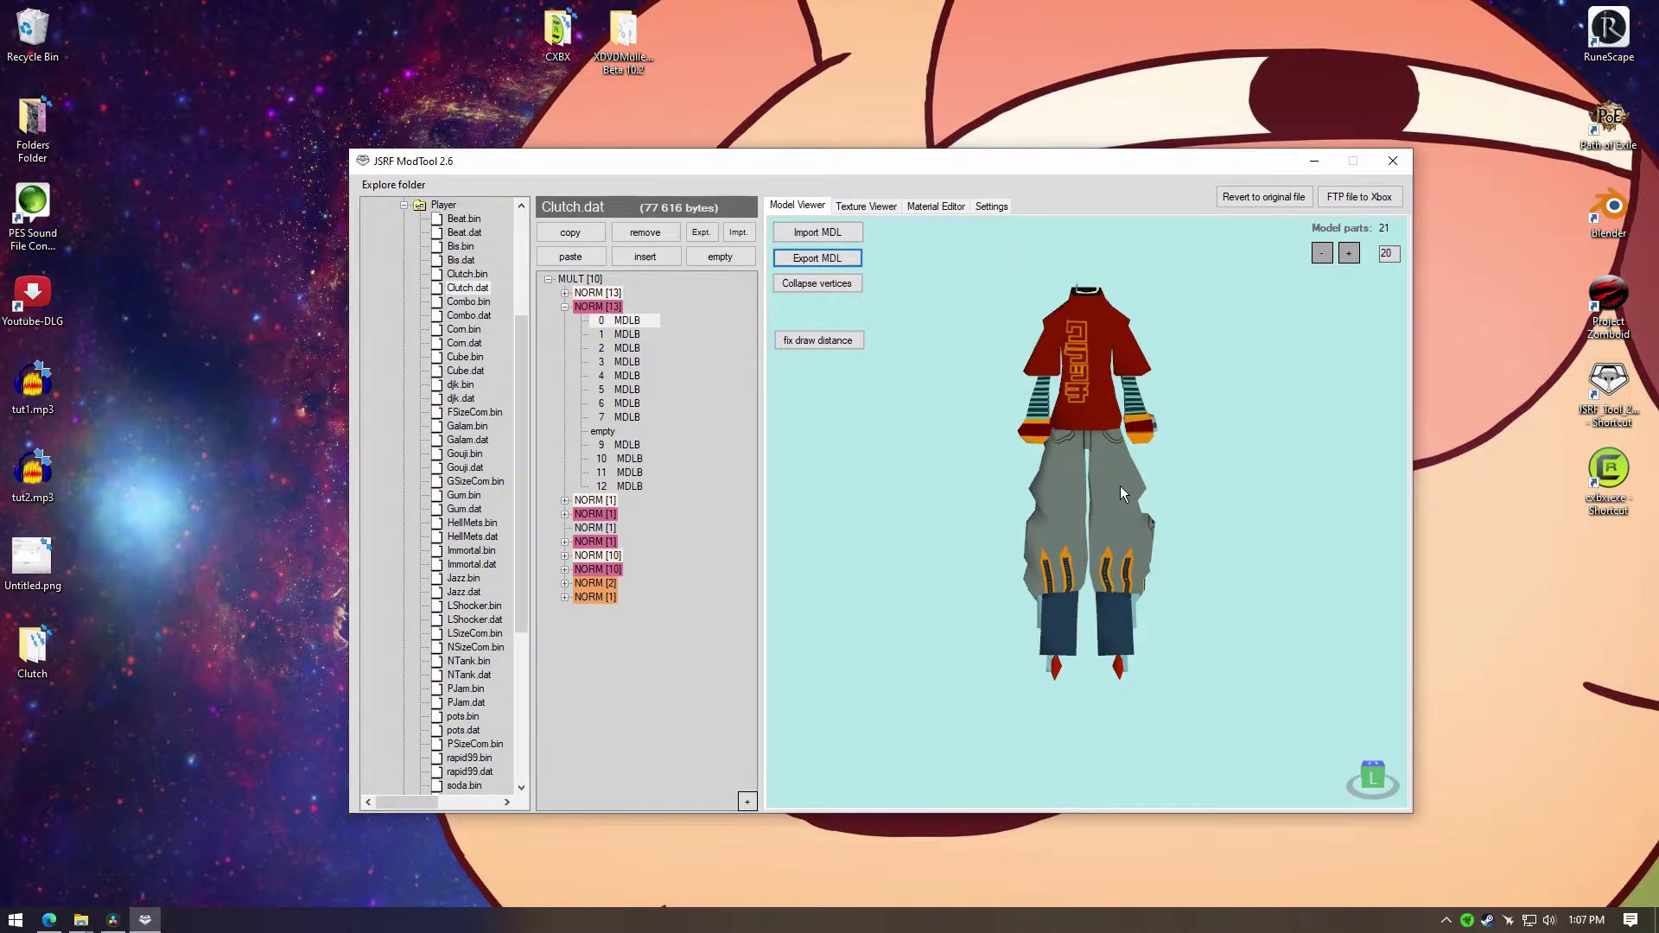
Step: Launch Blender from the desktop and dismiss its splash screen to reach the default scene
double_click(1612, 231)
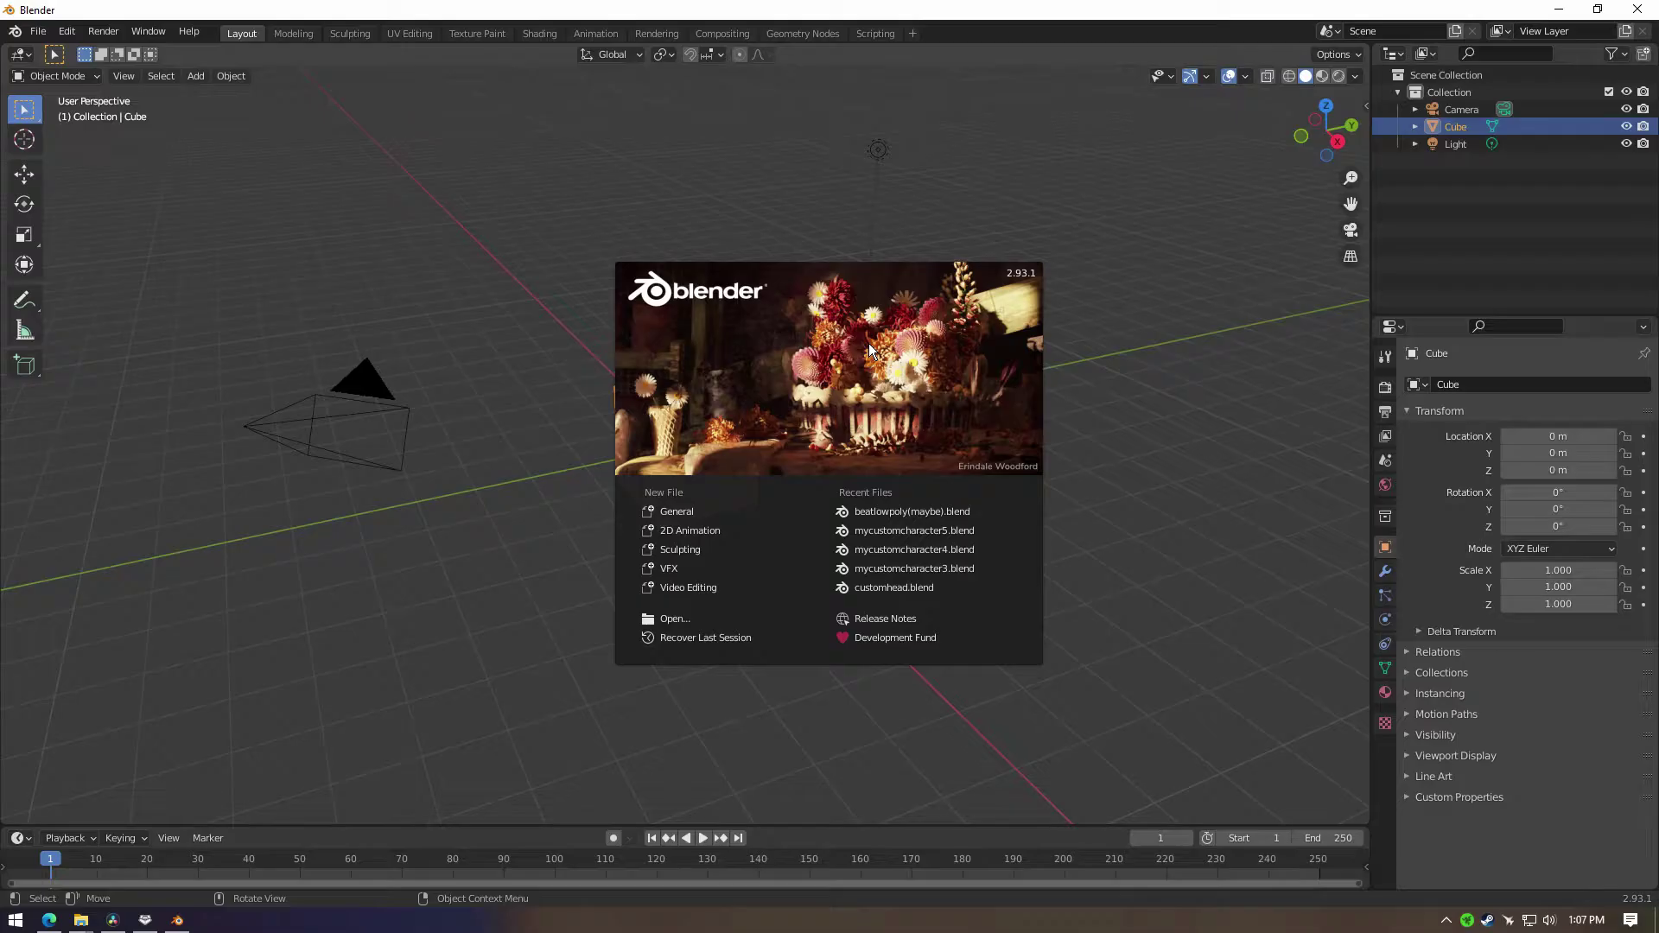
click(741, 400)
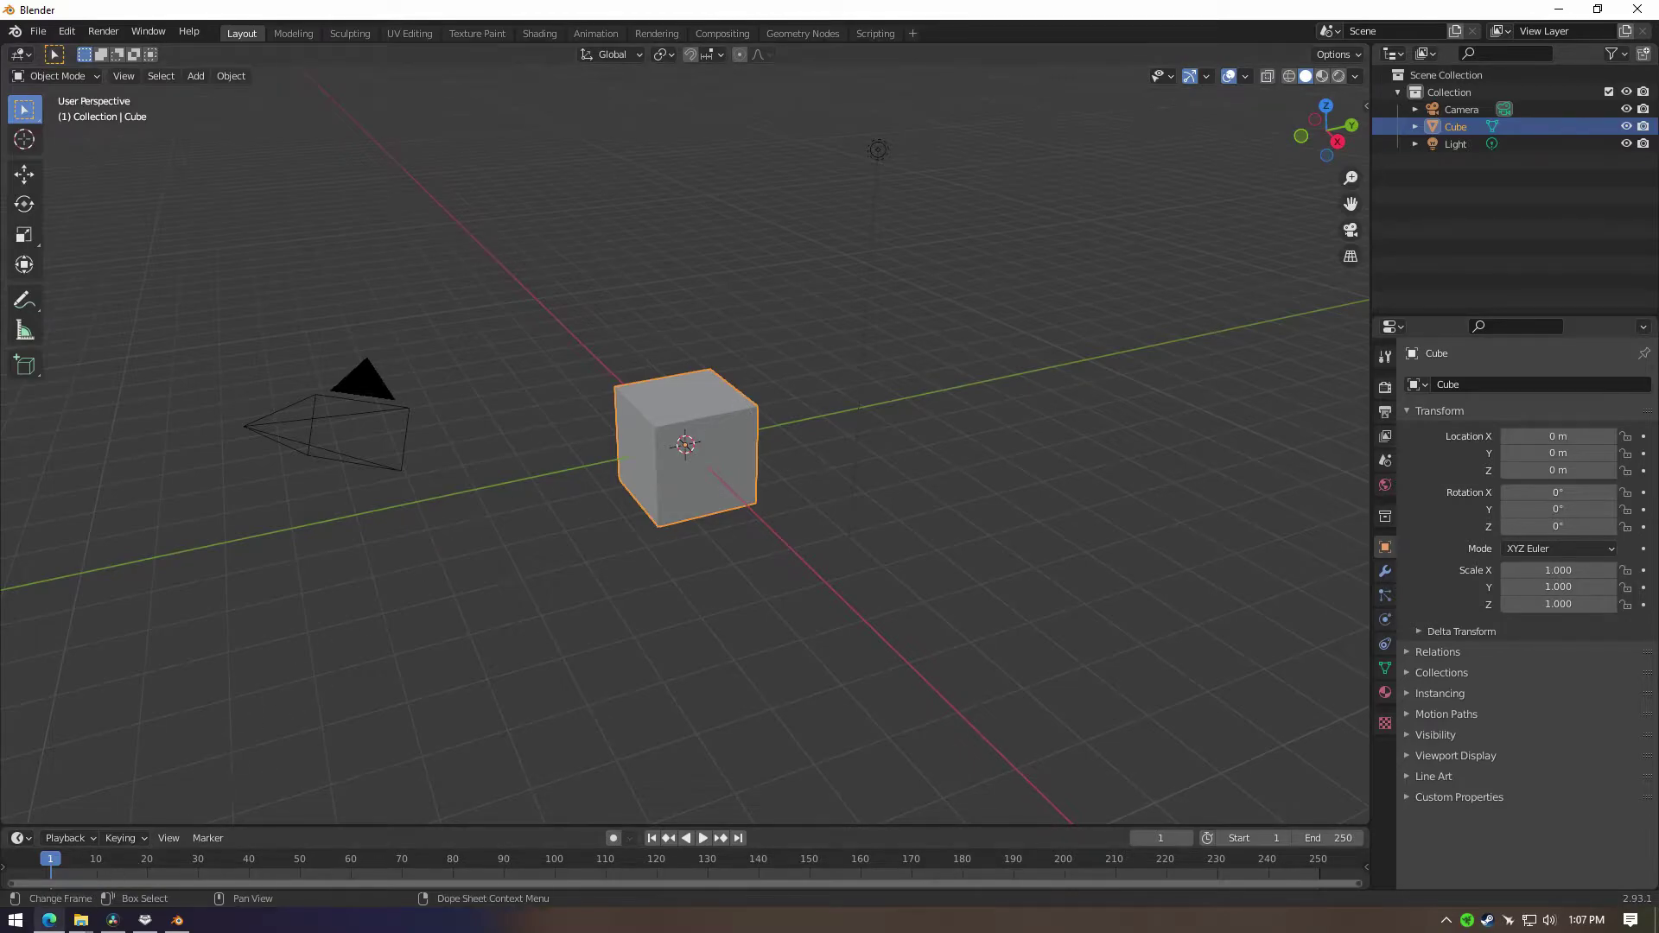
Step: Switch to the browser and review the Blender Source Tools wiki page and the JSRF Inside guide on editing models in Blender
click(48, 920)
click(728, 18)
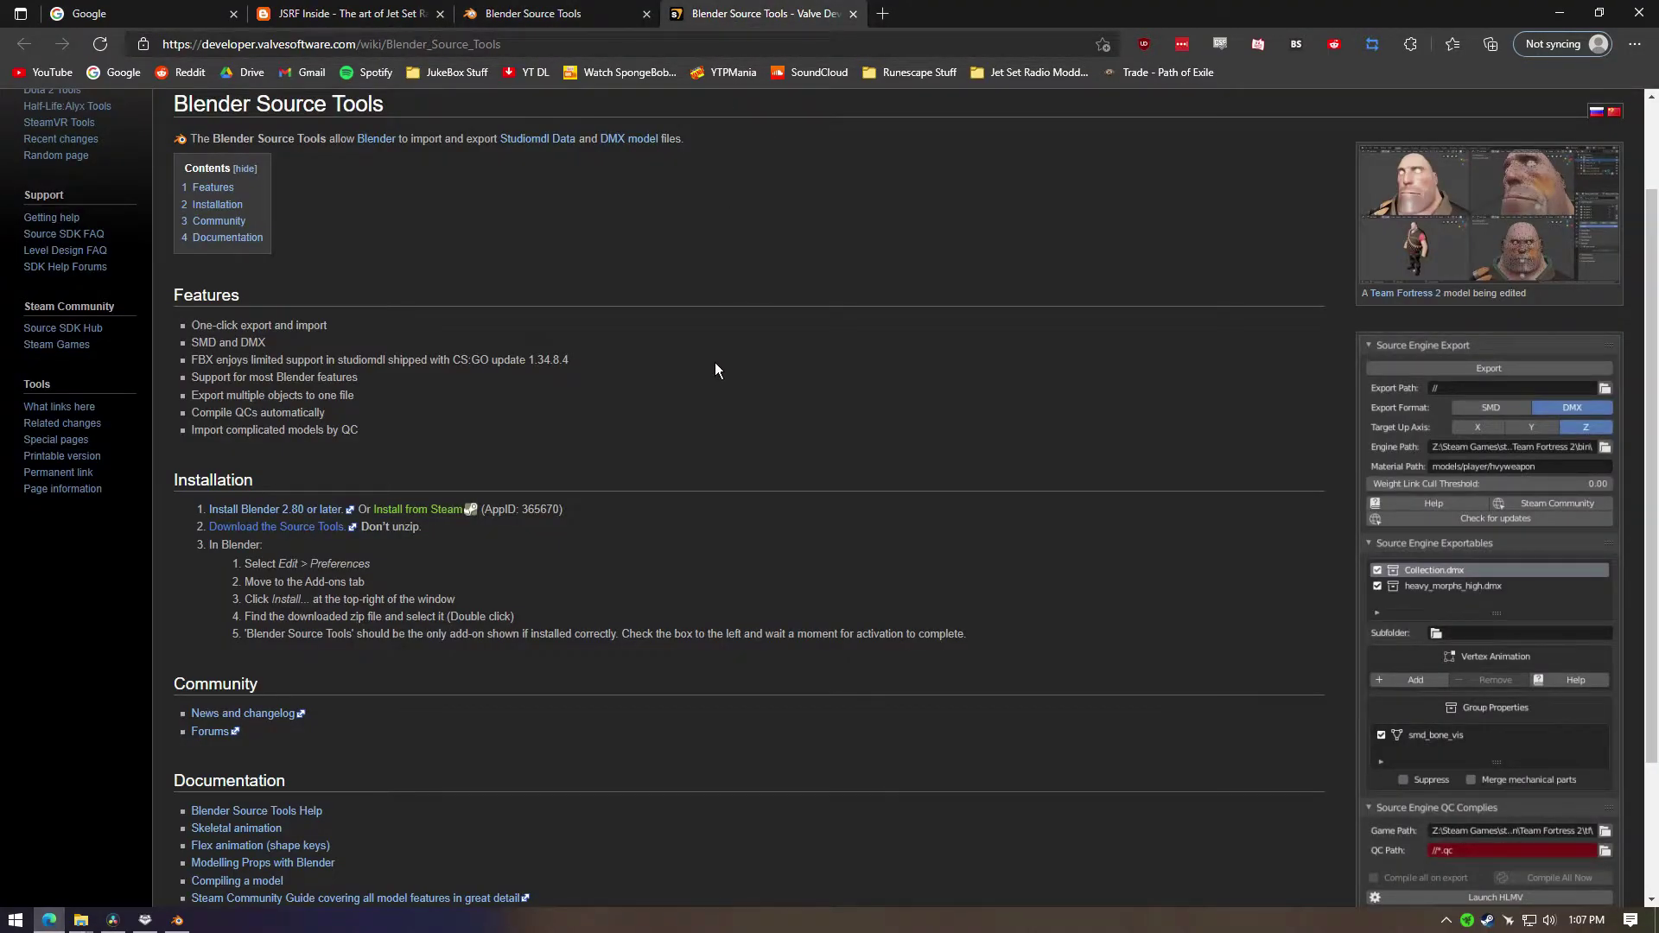
key(ctrl+2)
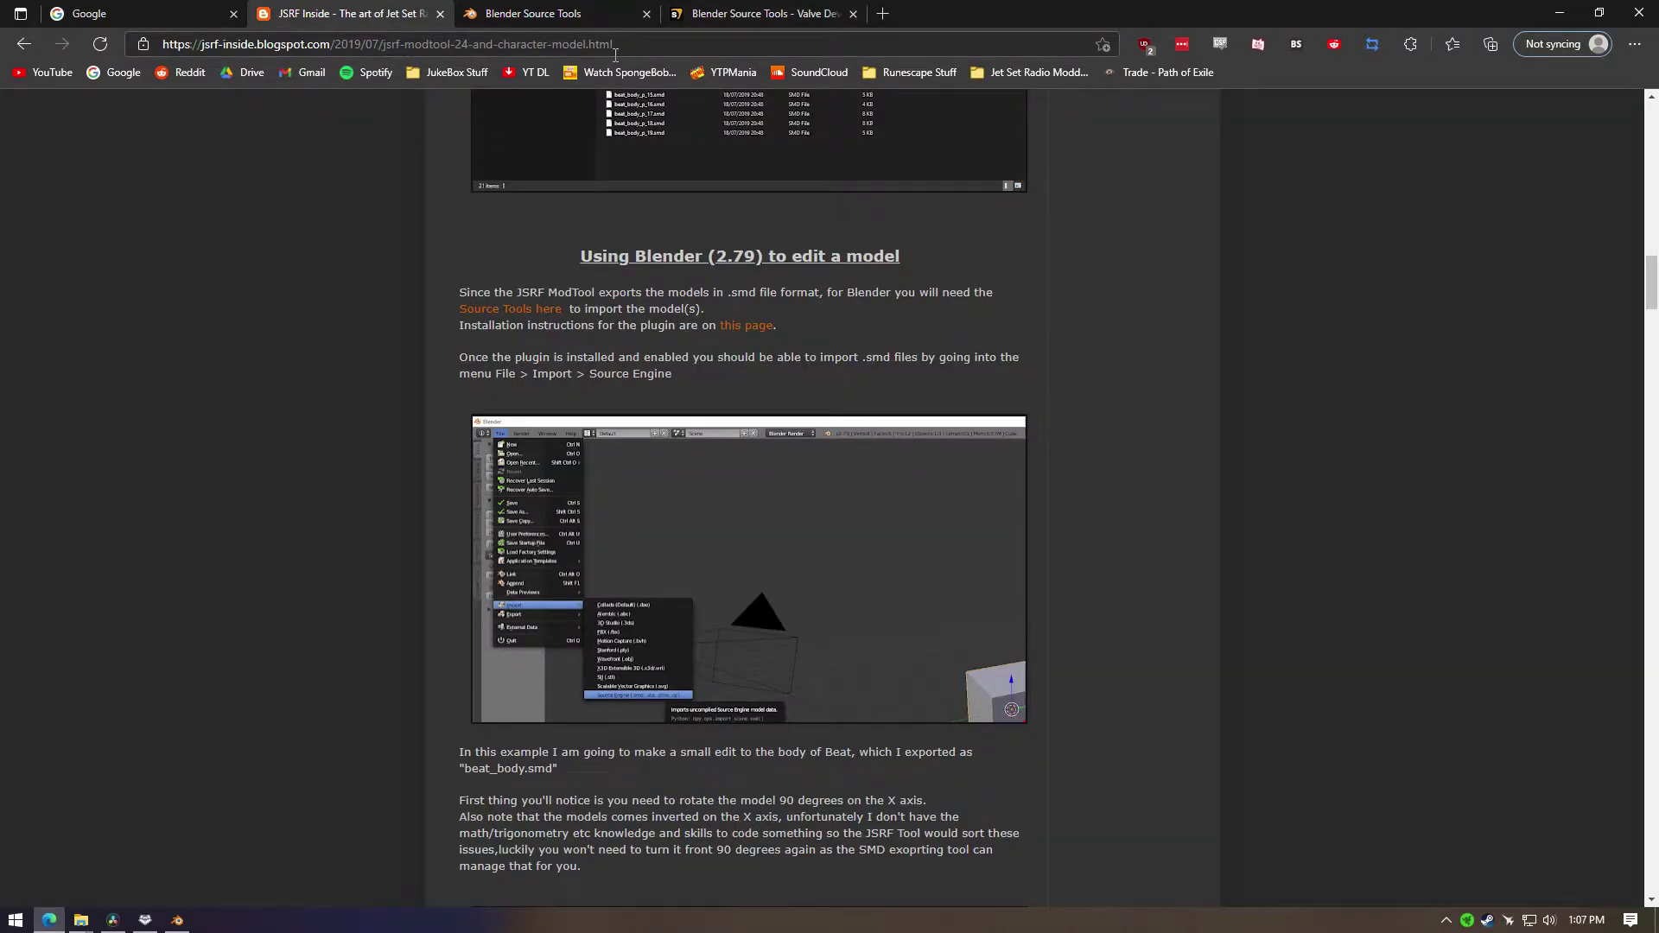
Step: Read the guide's note on the required SMD plugin and download Blender Source Tools 3.1.1 from its website
drag(461, 274, 832, 337)
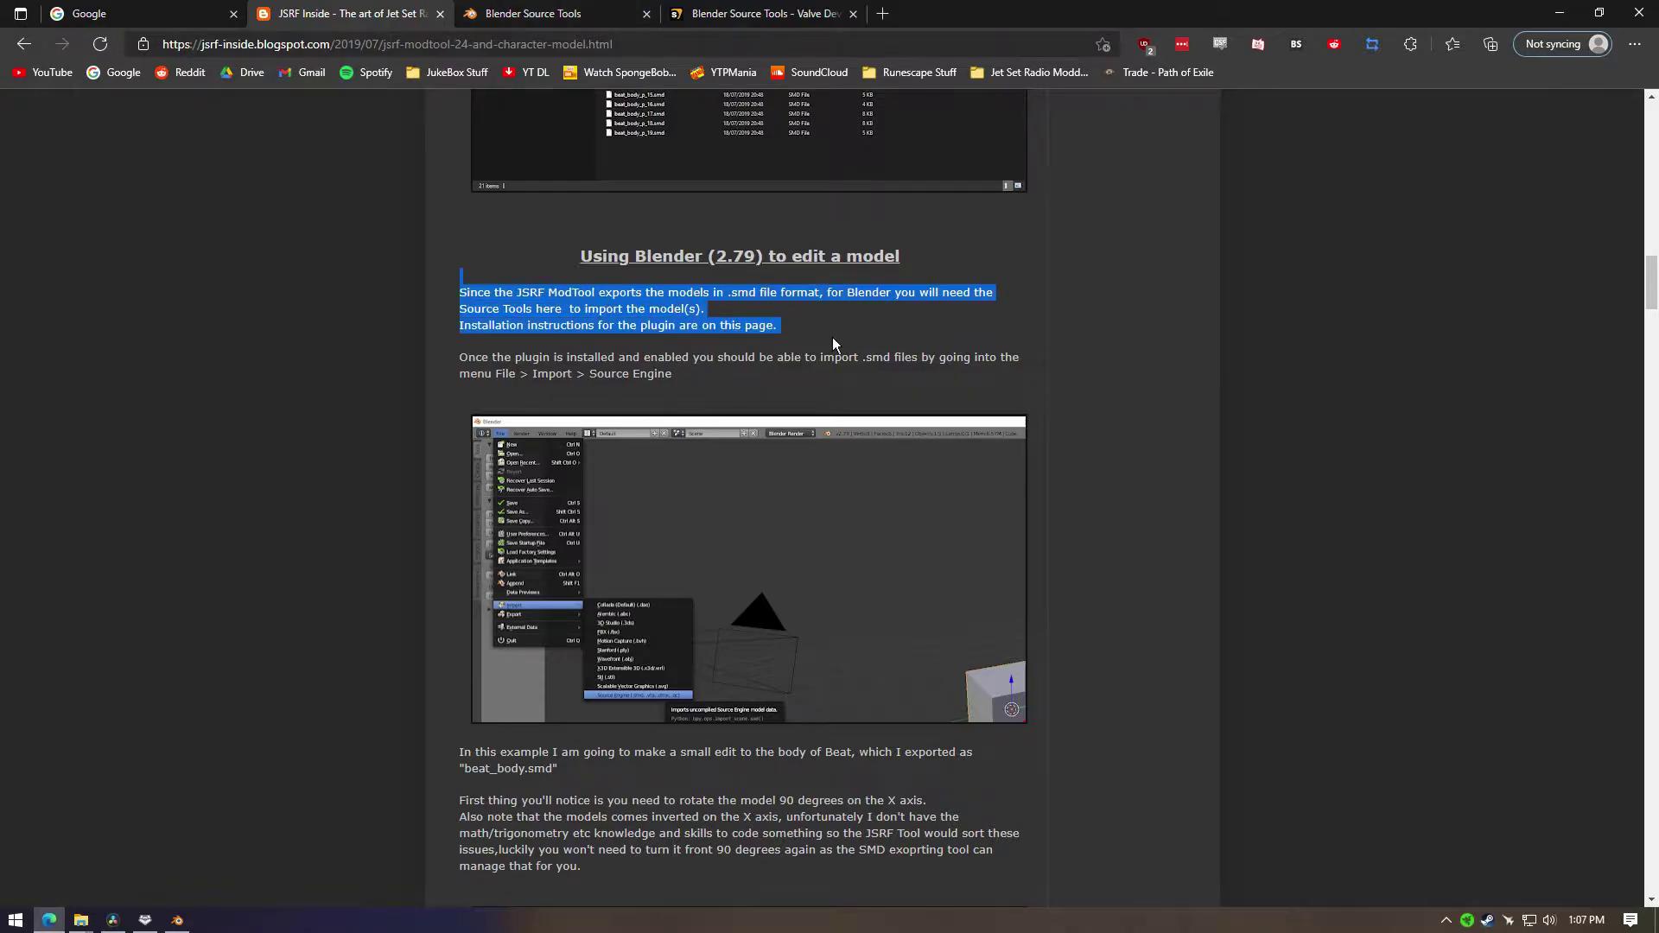
click(847, 292)
key(ctrl+3)
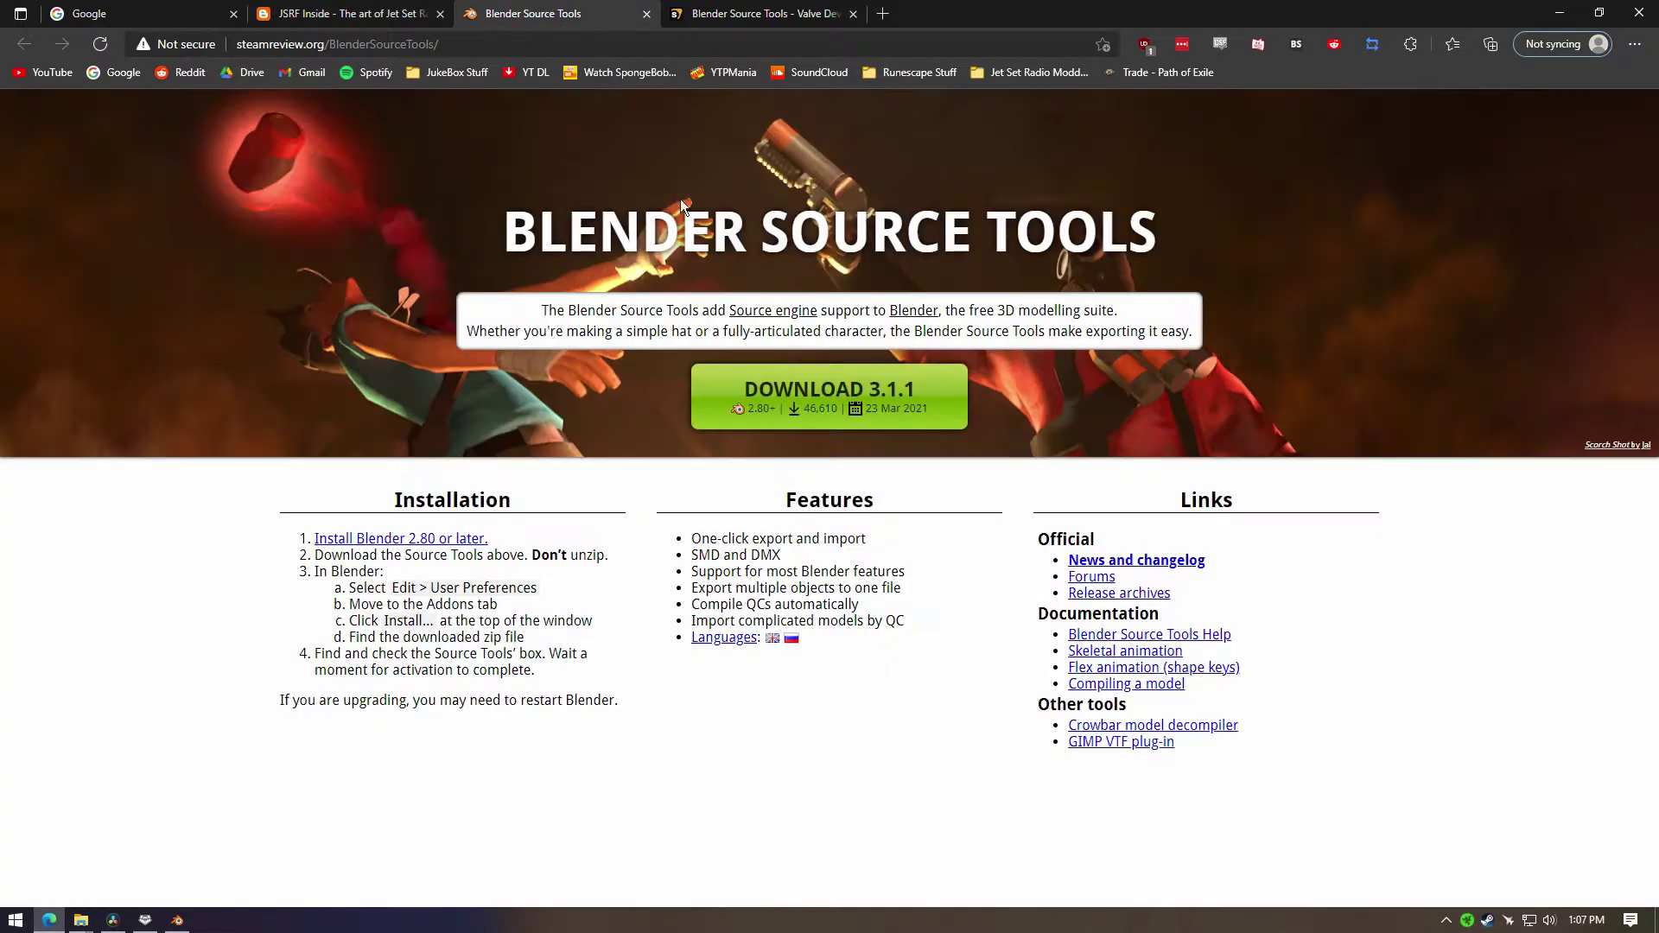
click(829, 396)
key(ctrl+4)
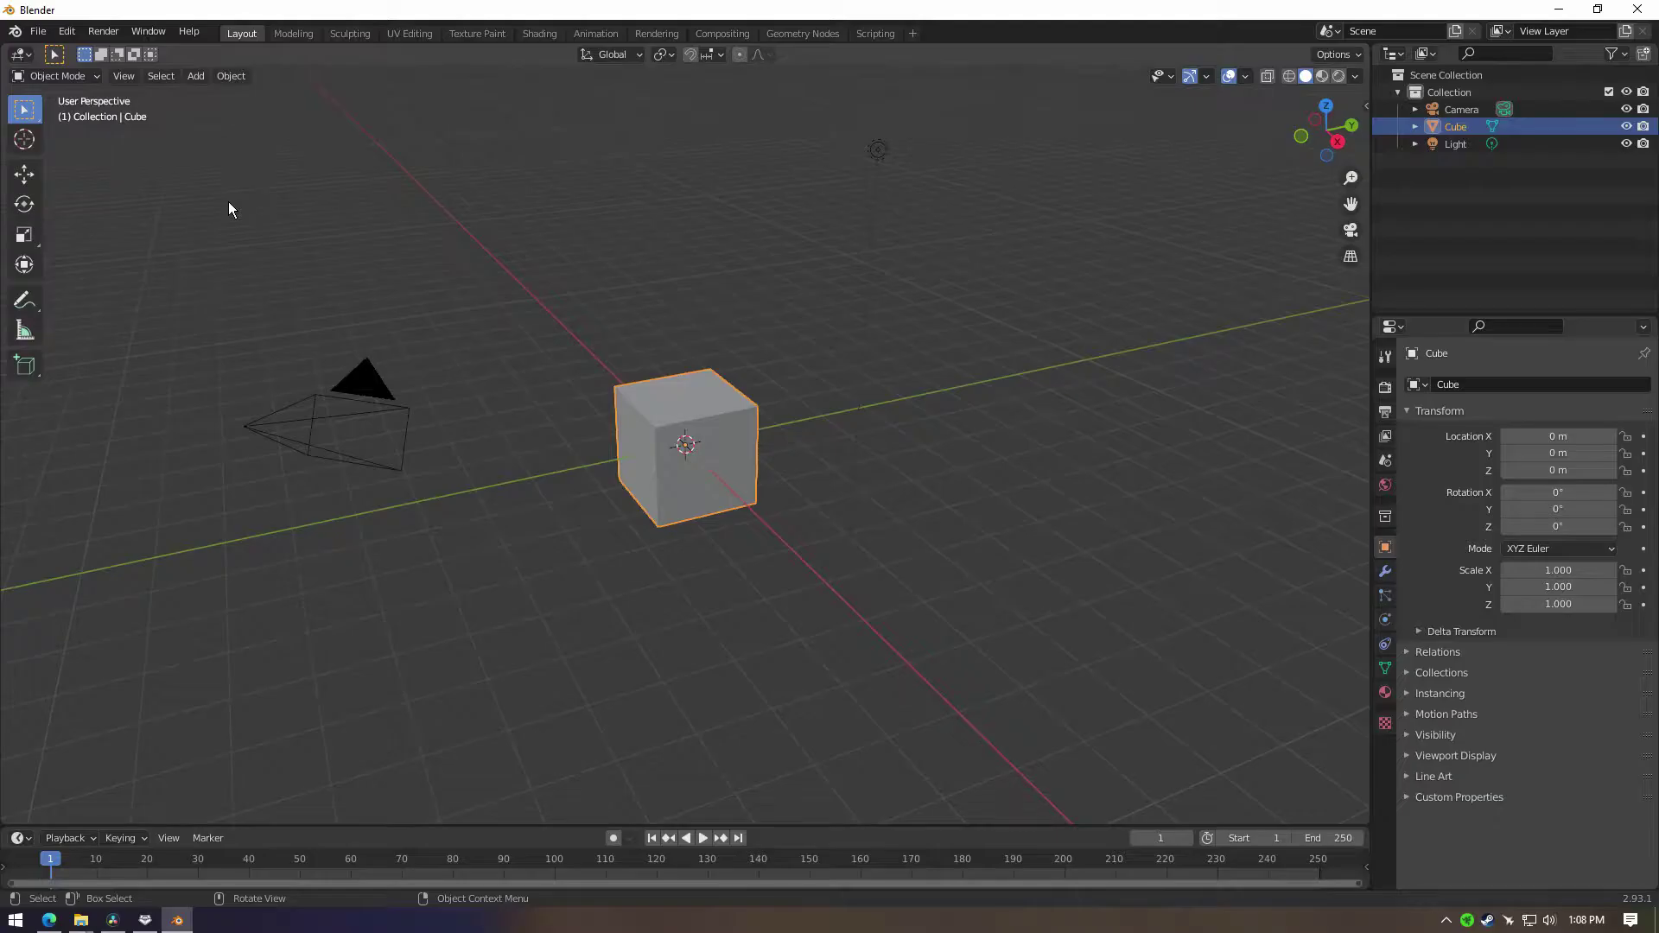
Step: Install the add-on blender_source_tools_3.1.1.zip from the Downloads folder and close the preferences
click(66, 31)
click(136, 294)
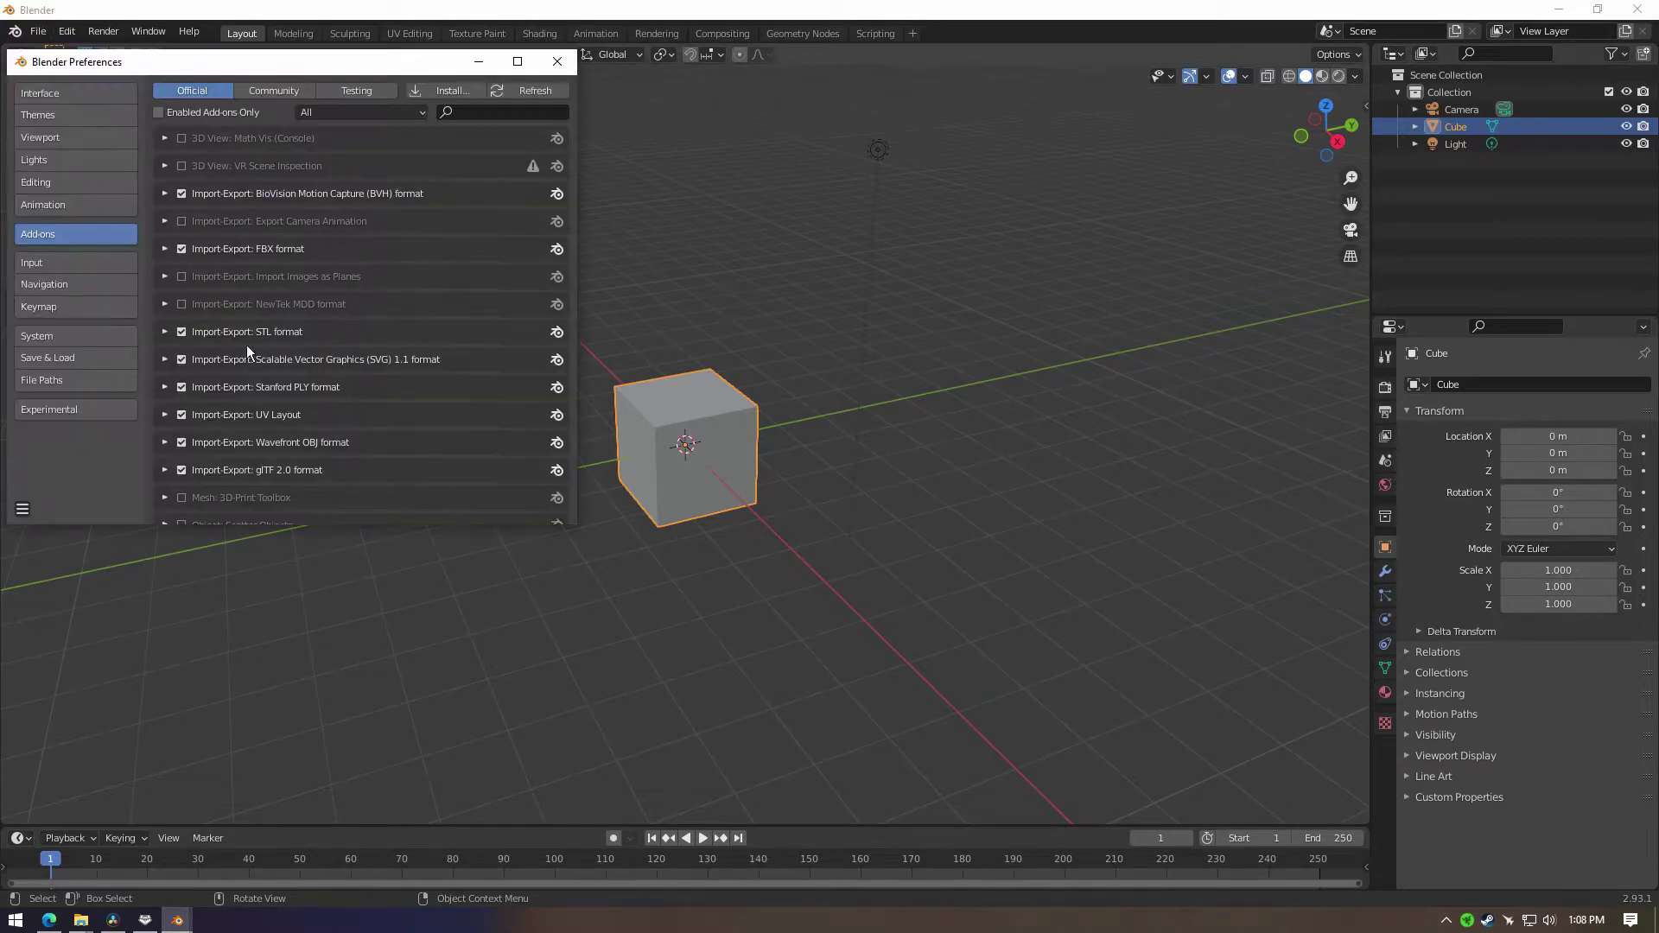
drag(154, 71, 729, 232)
click(1020, 251)
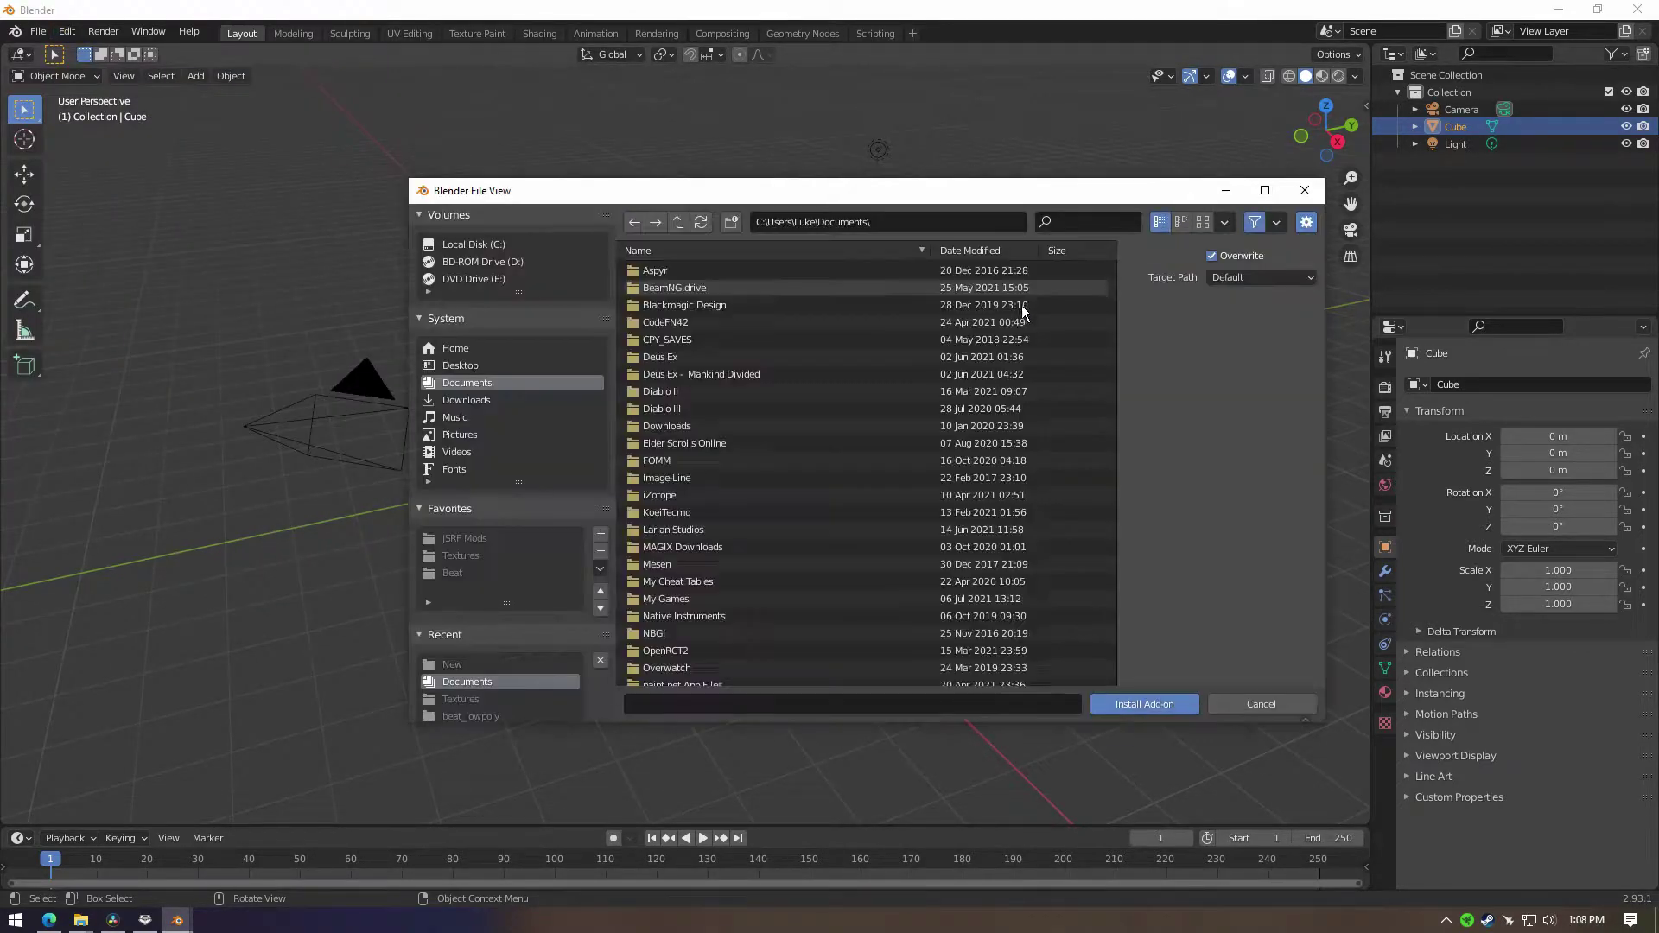
click(463, 402)
click(722, 273)
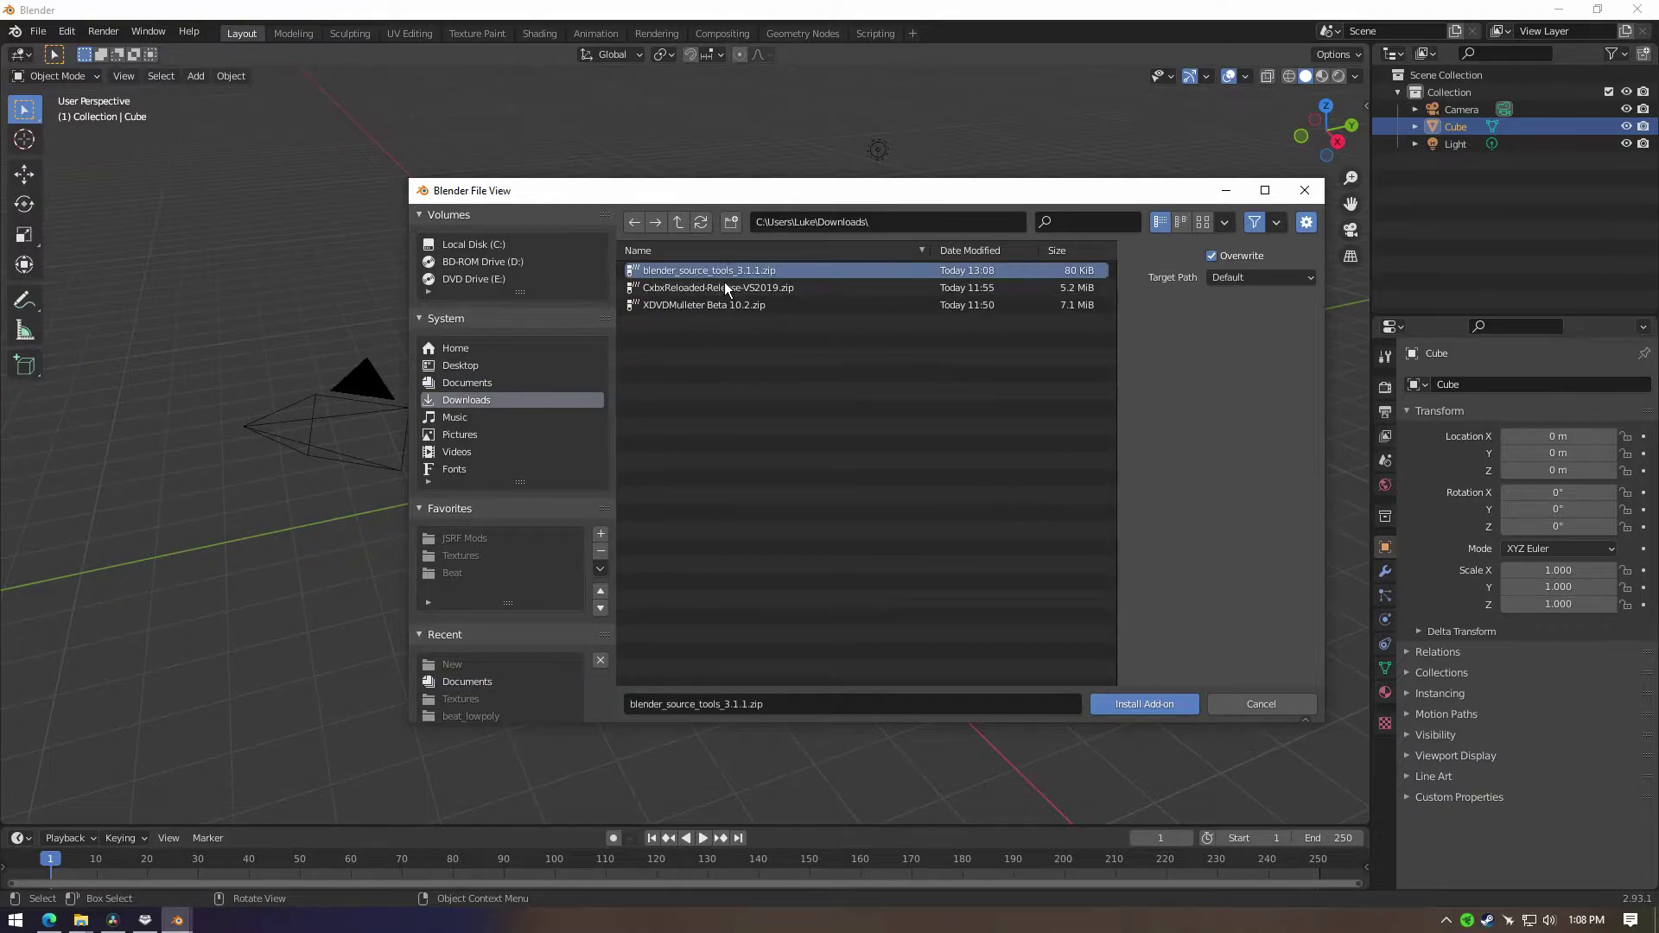
click(1123, 704)
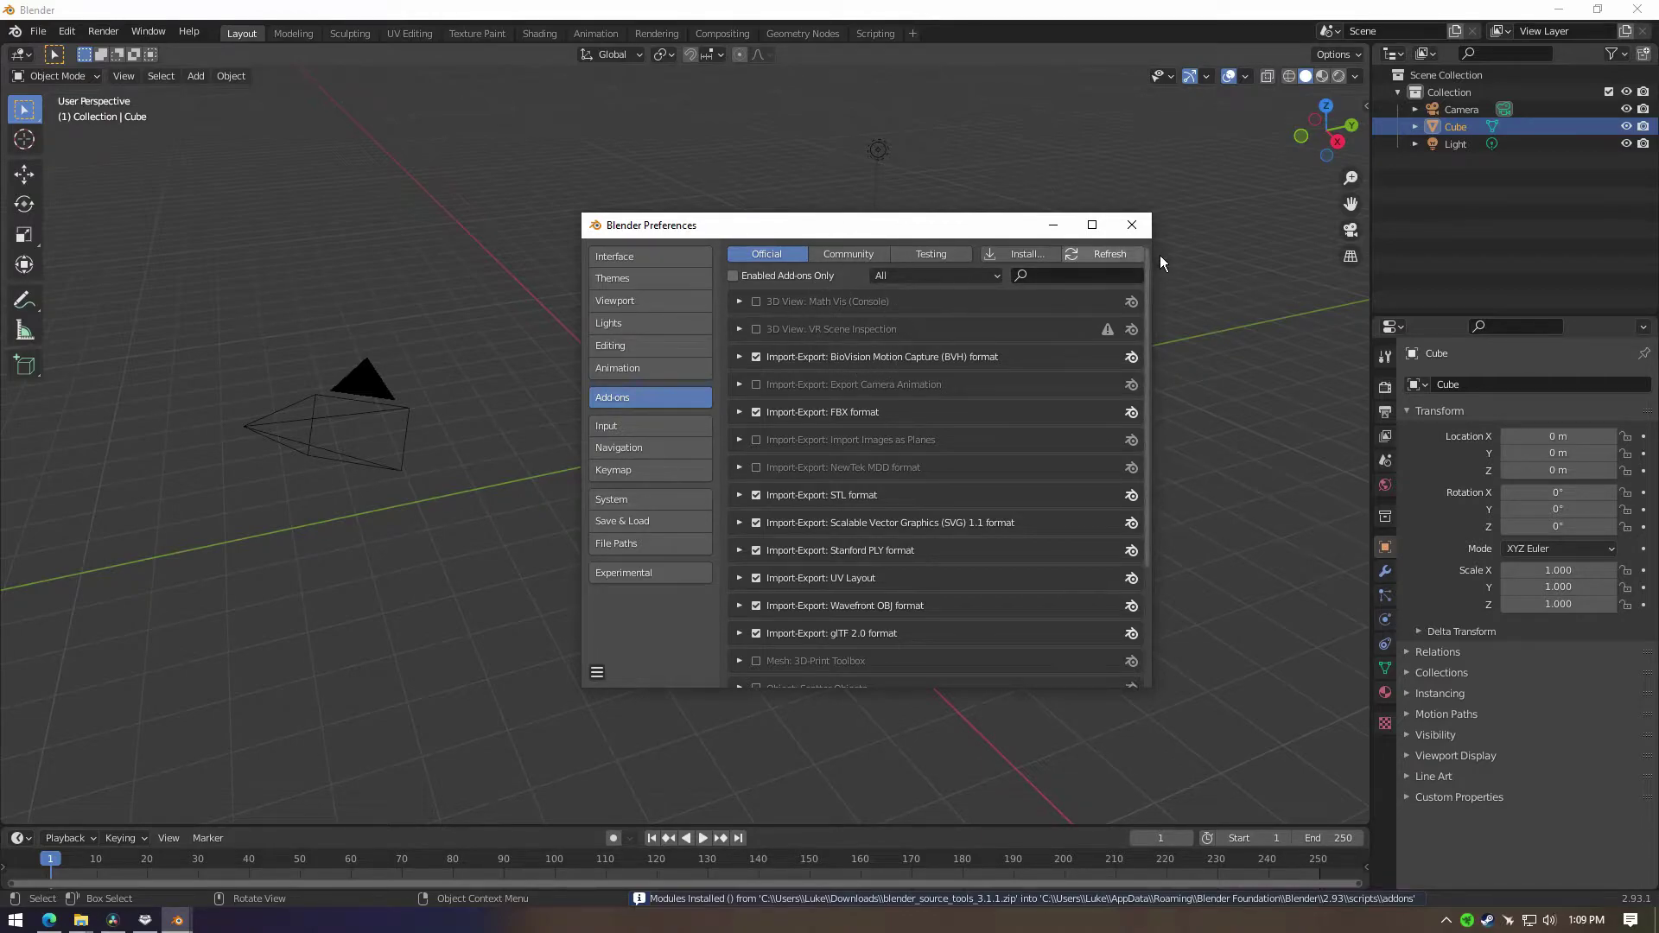
click(1142, 229)
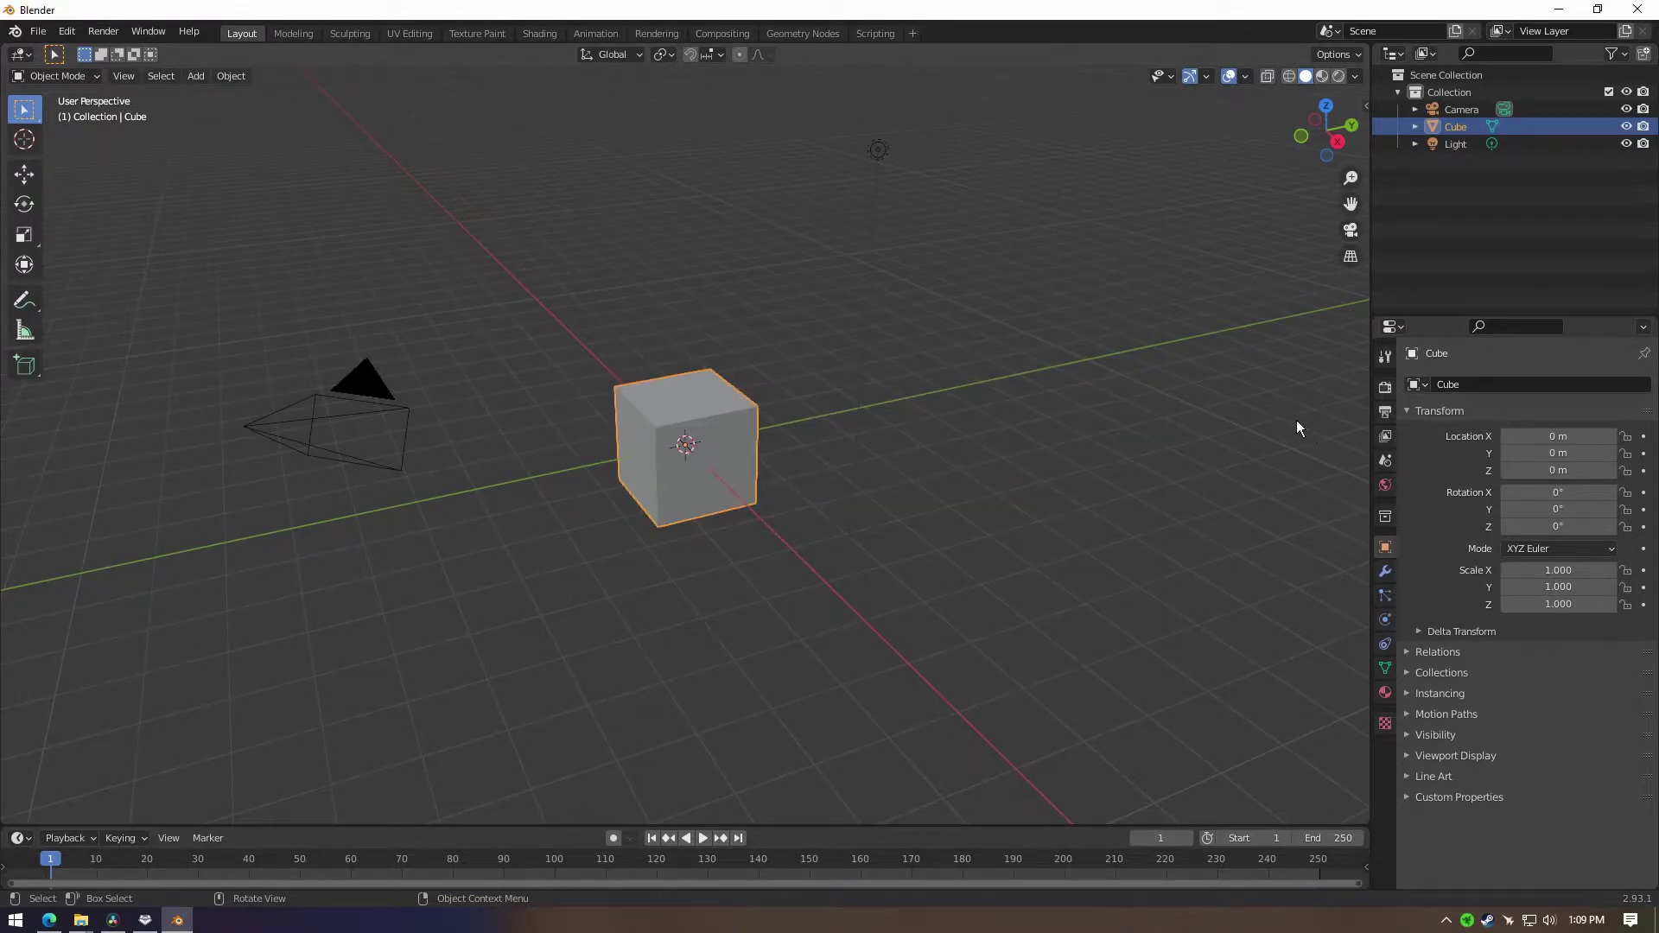
Step: Configure the scene's Source Engine Export with the desktop Clutch folder as export path, SMD format and Y as target up axis
click(1387, 486)
click(1387, 462)
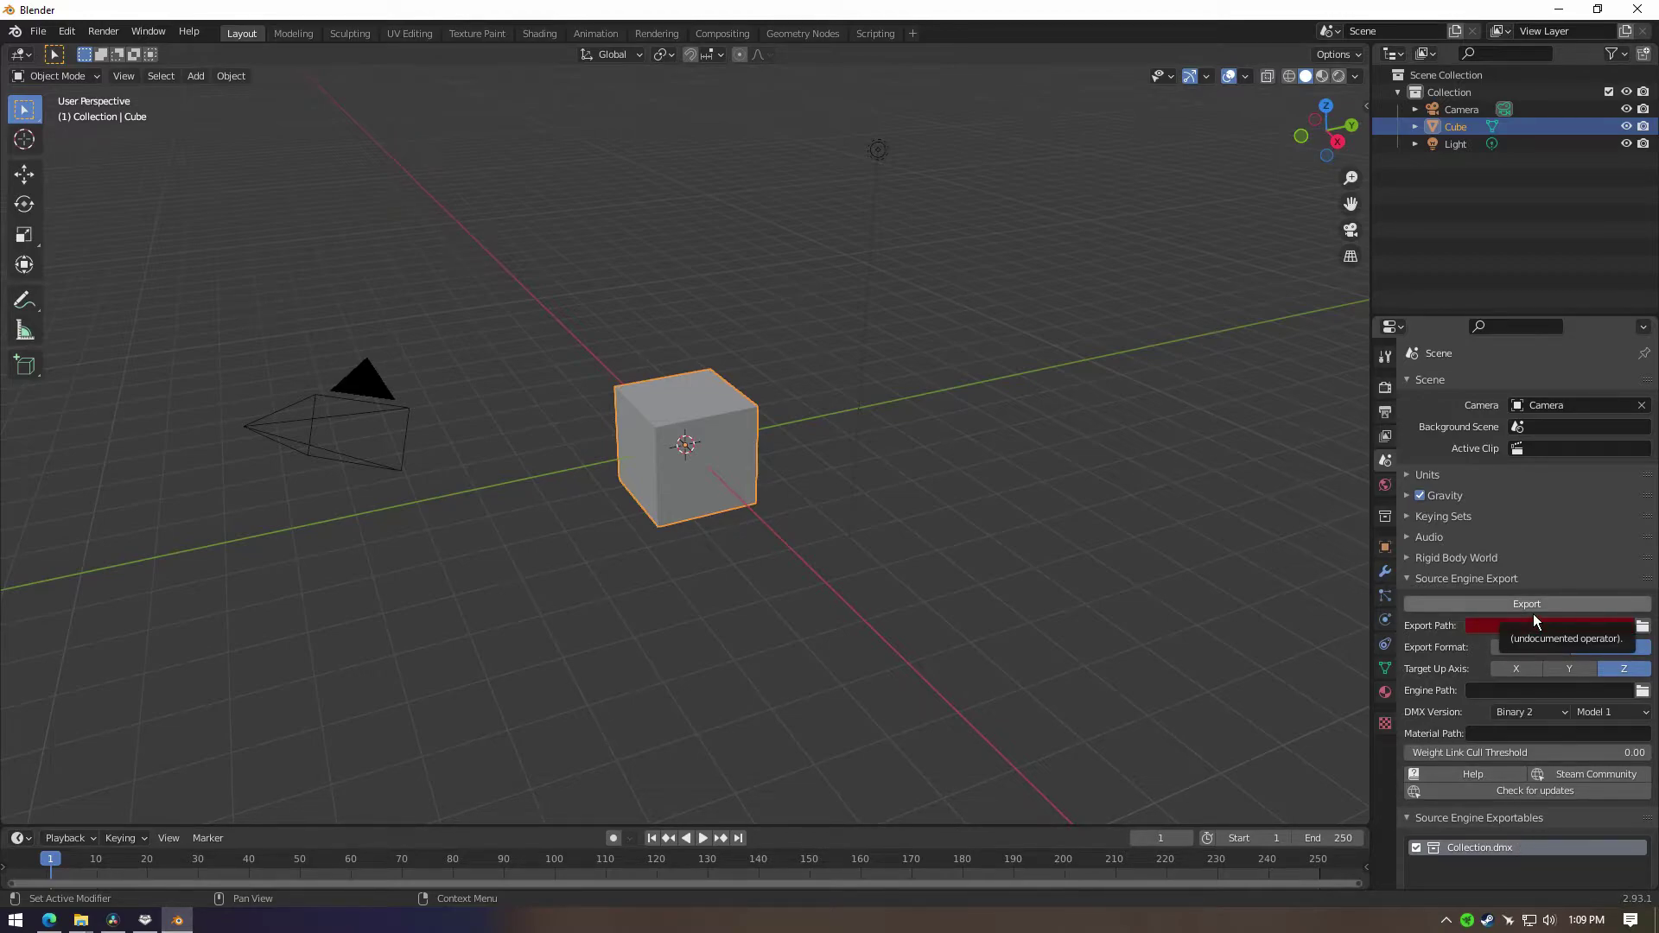
click(1641, 626)
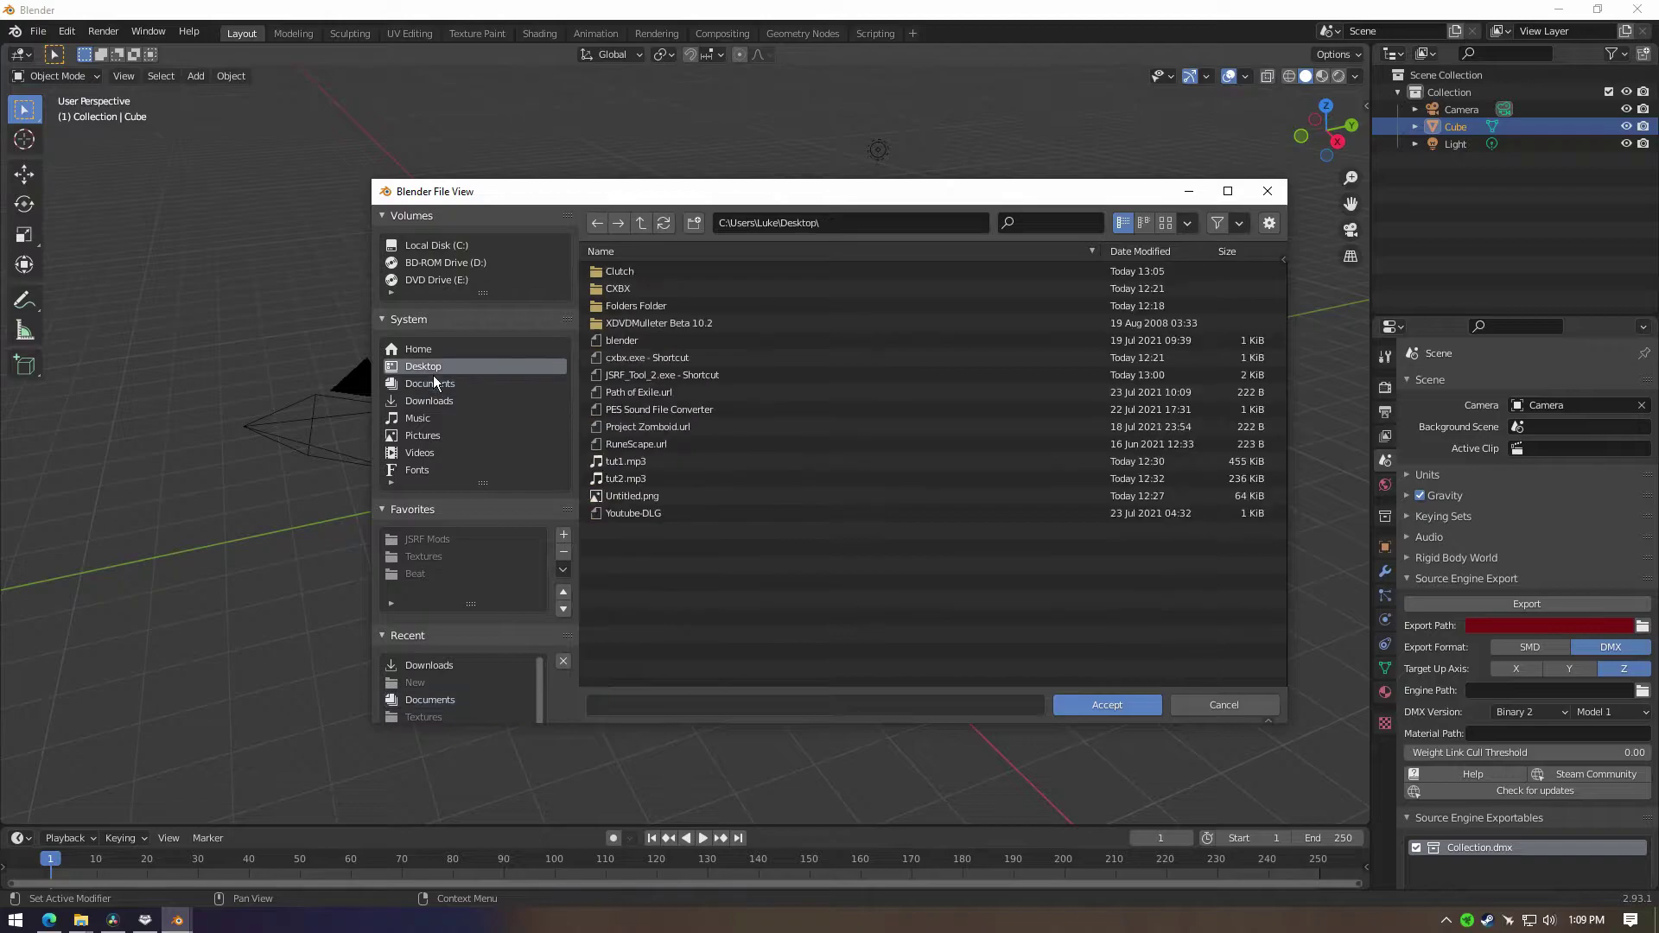
double_click(651, 275)
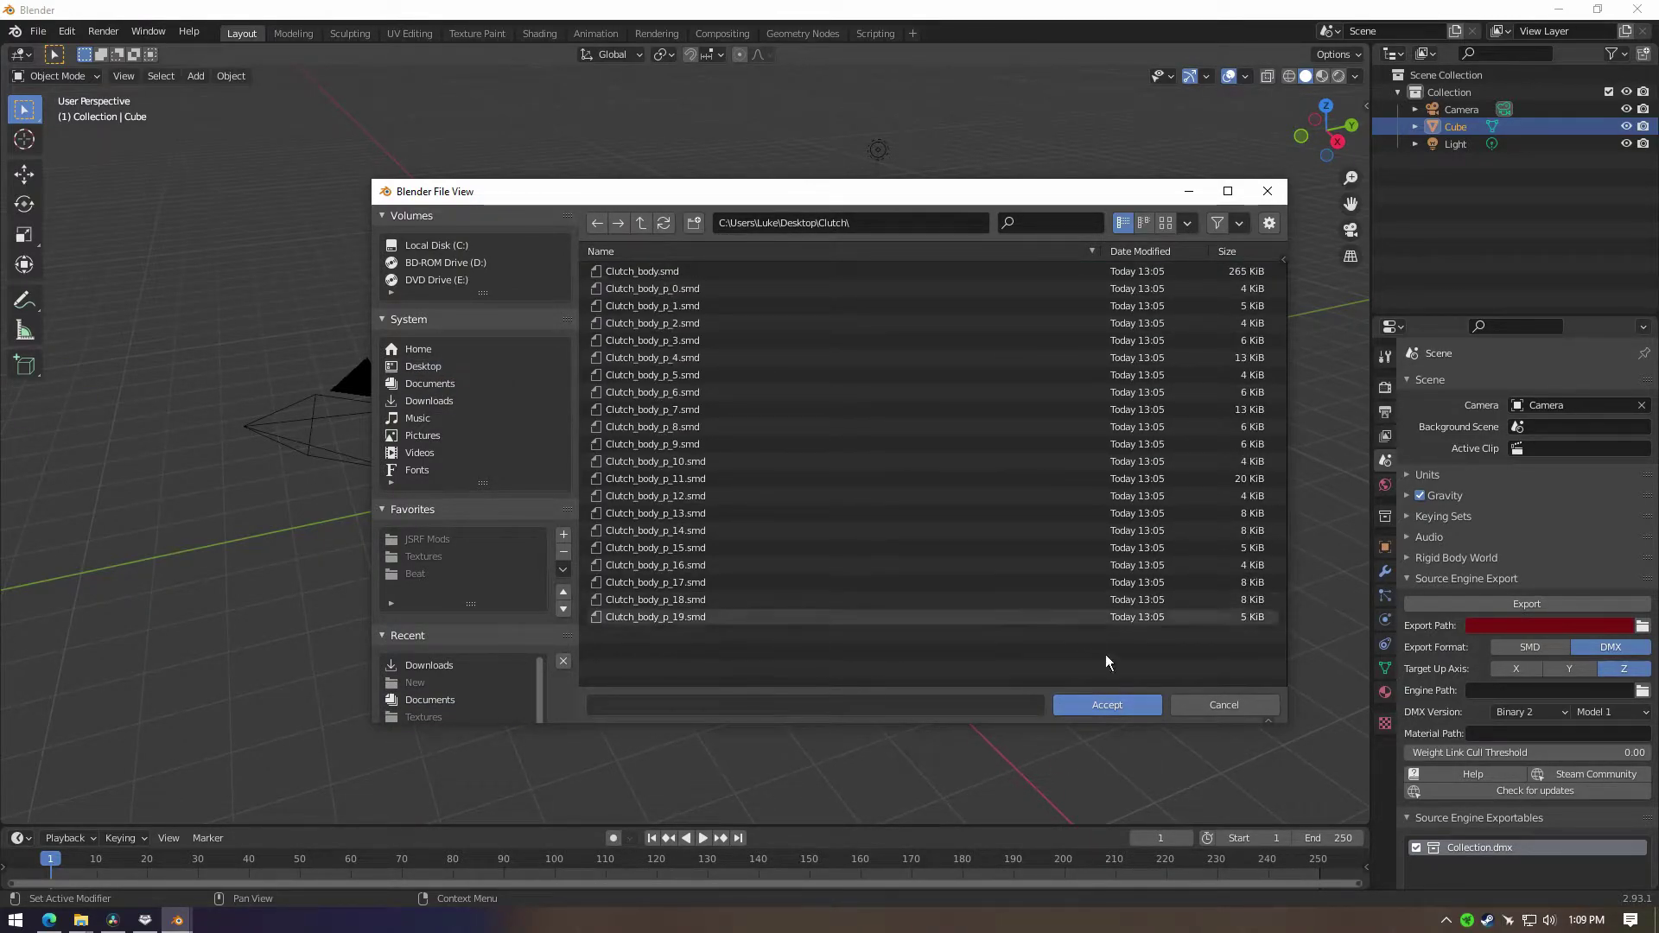
click(1107, 705)
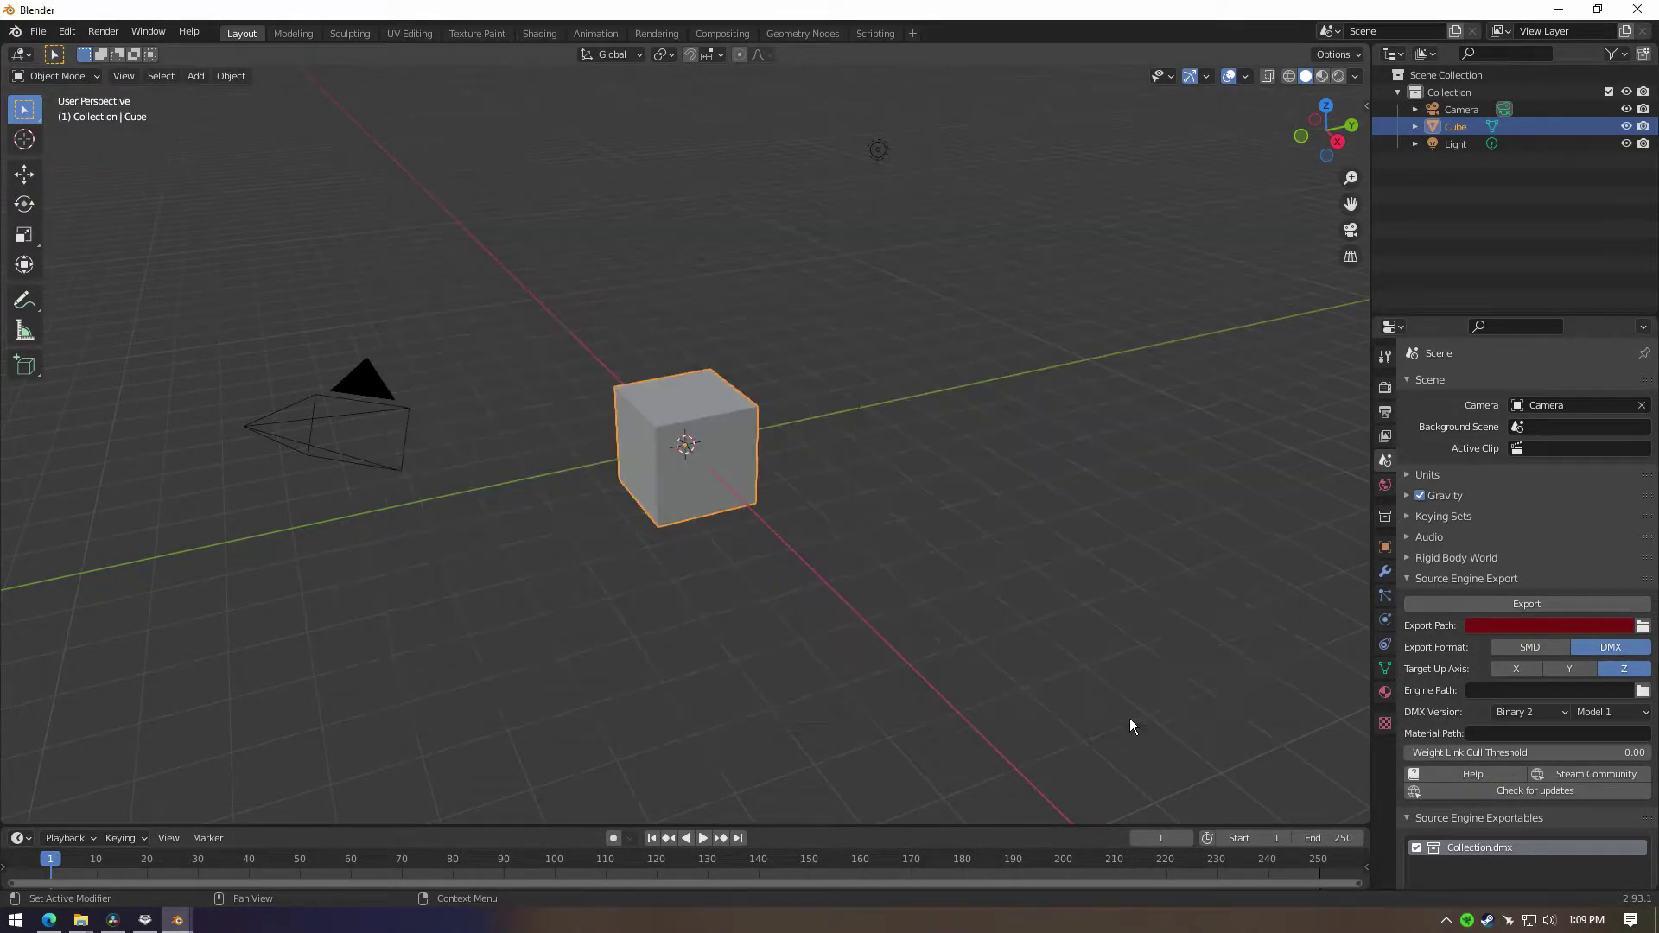
click(1531, 651)
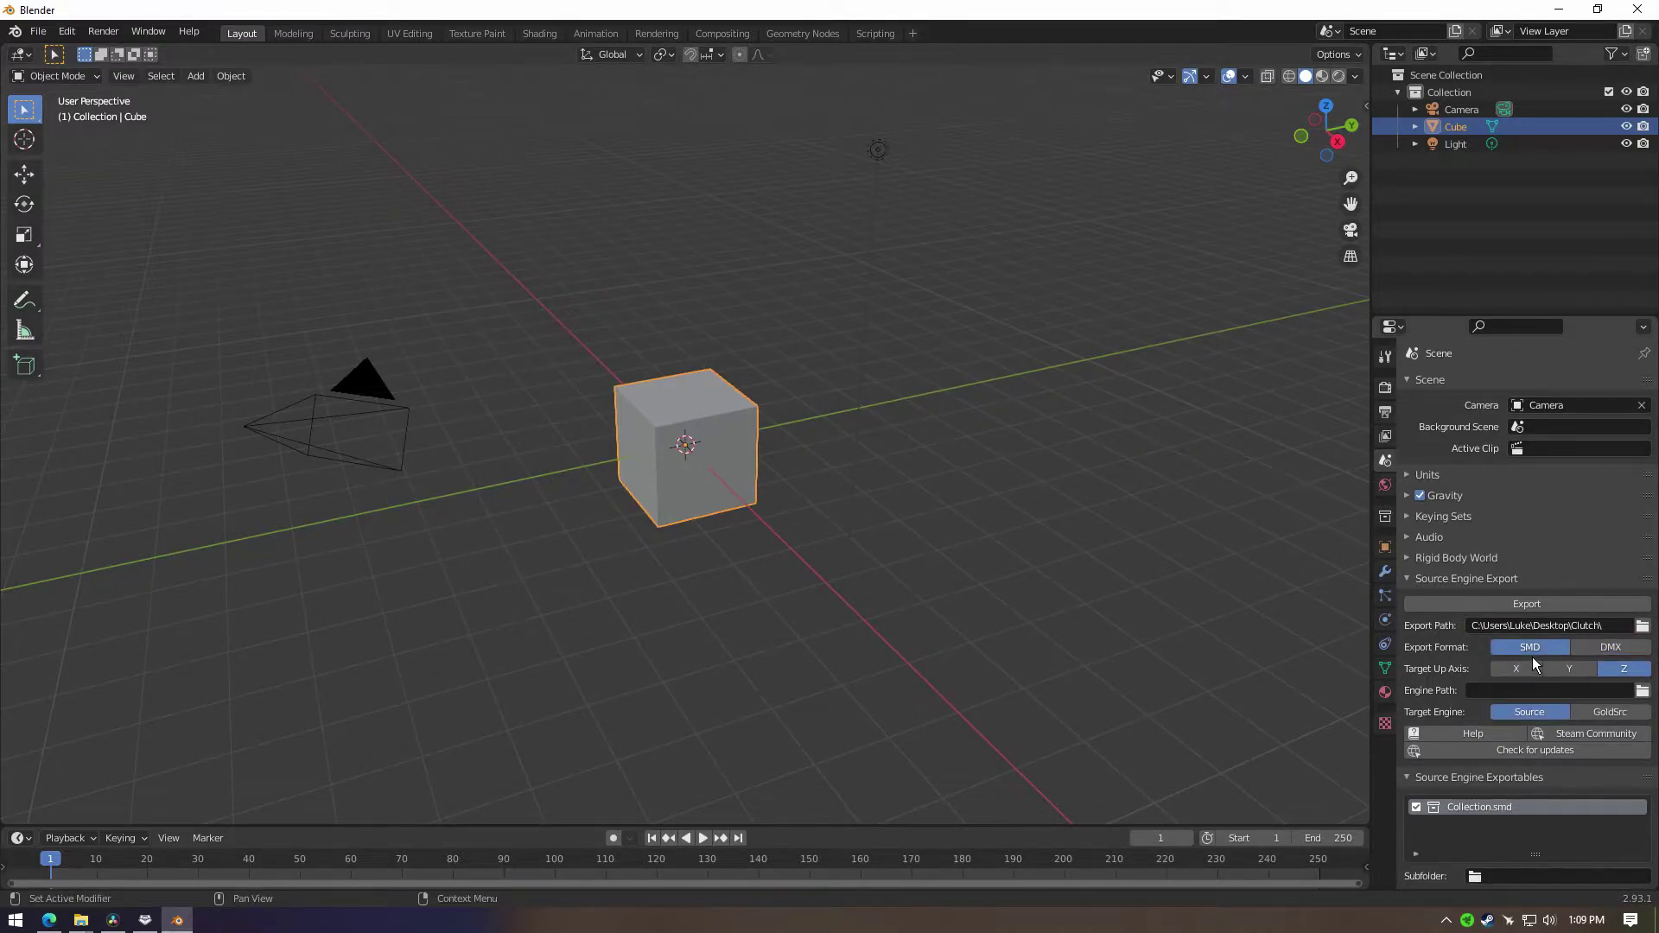
click(1572, 678)
Step: Import Clutch_body.smd from the desktop Clutch folder as a Source Engine model
scroll(821, 406, down, 3)
click(43, 32)
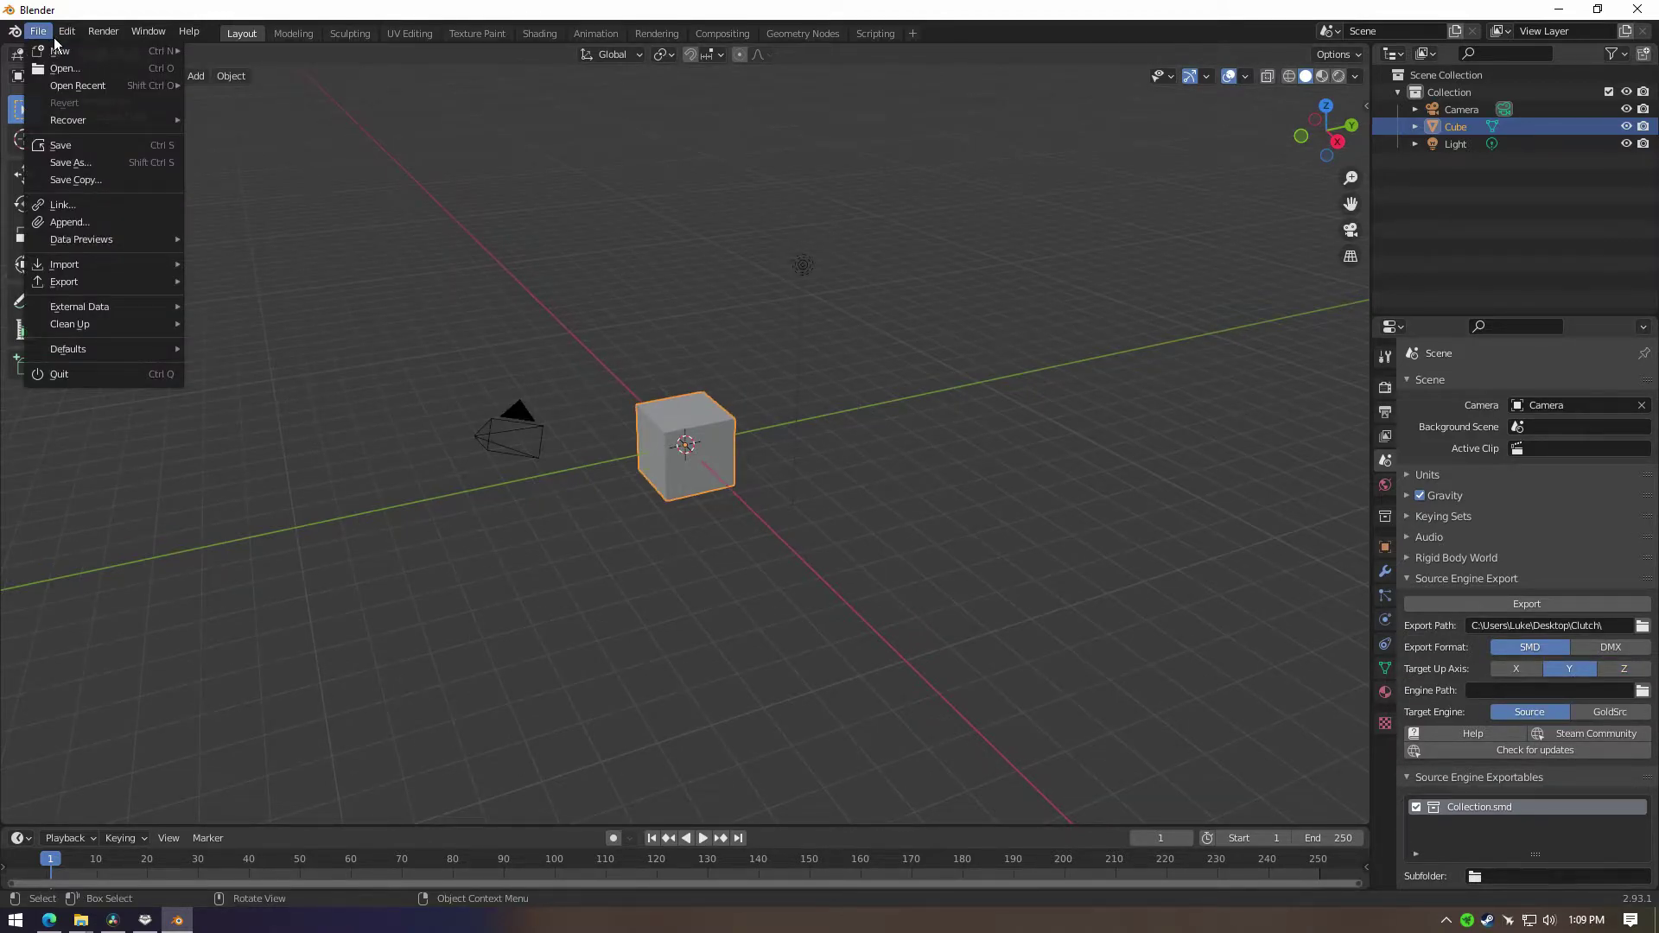
mouse_move(115, 261)
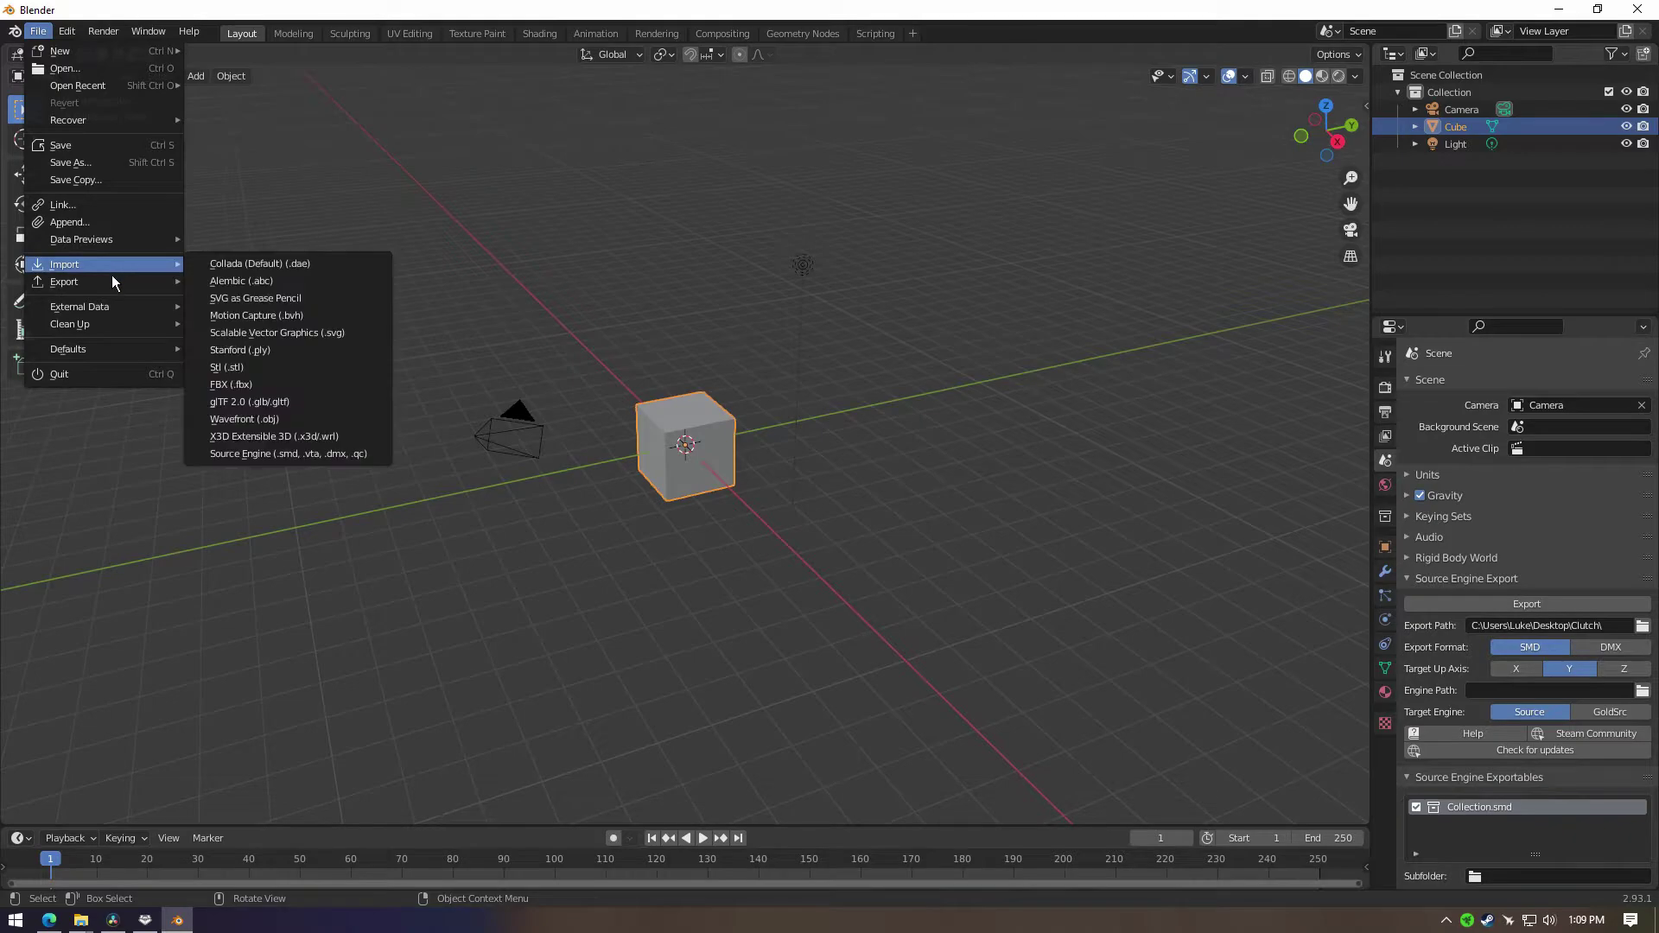
click(317, 454)
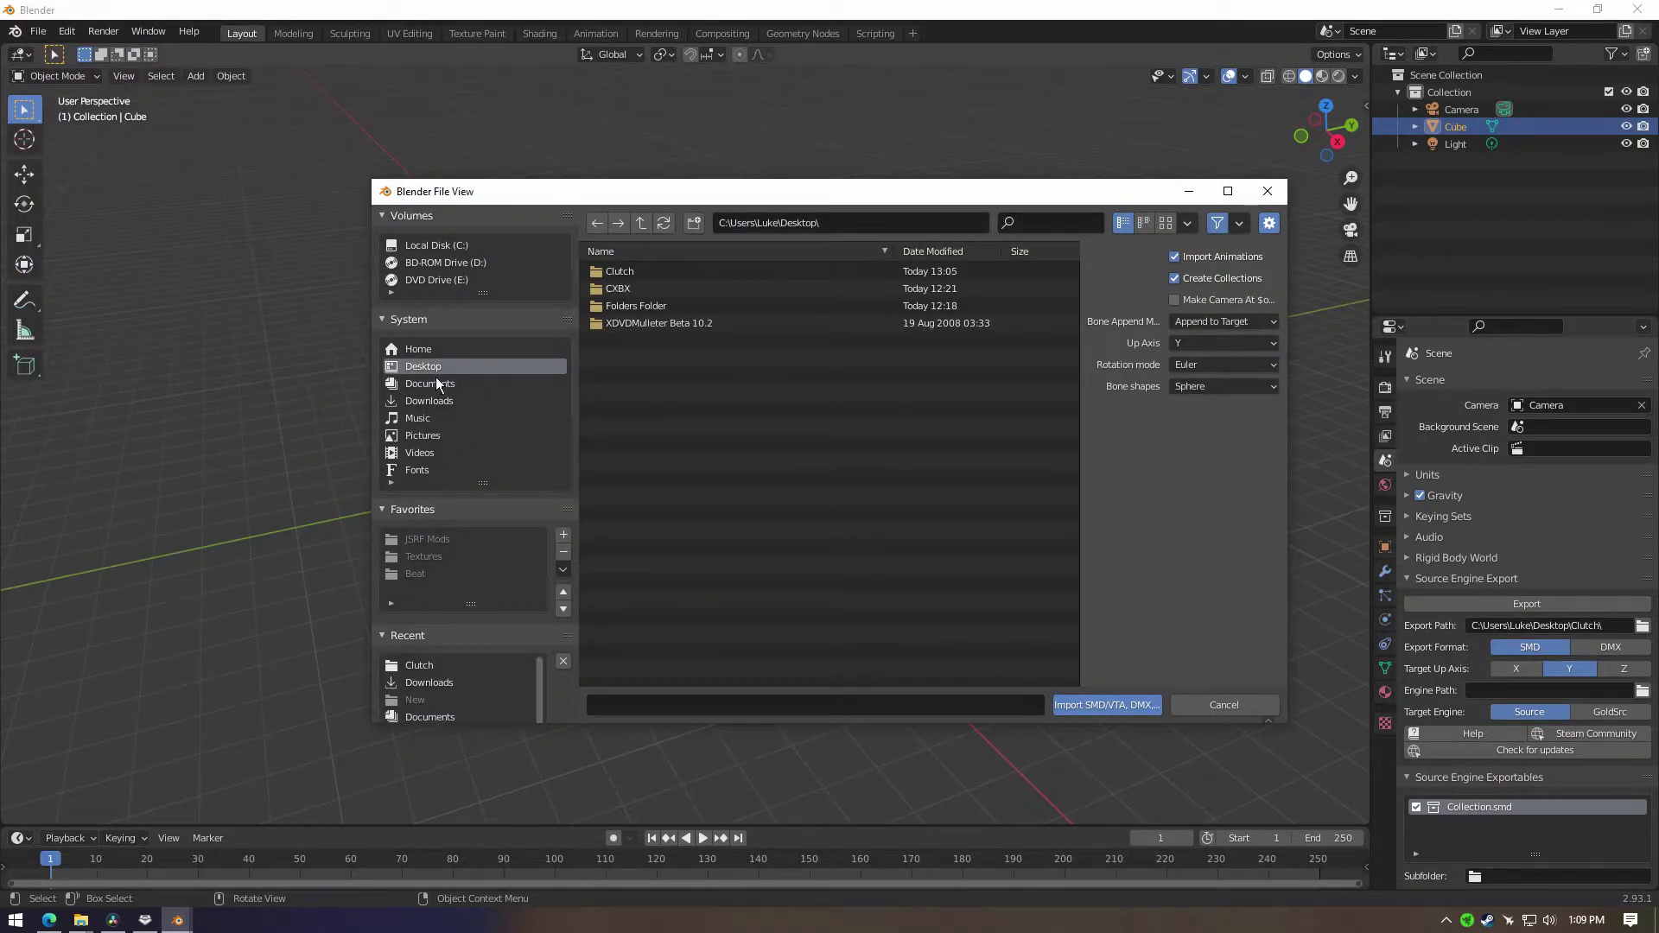
double_click(652, 272)
click(658, 274)
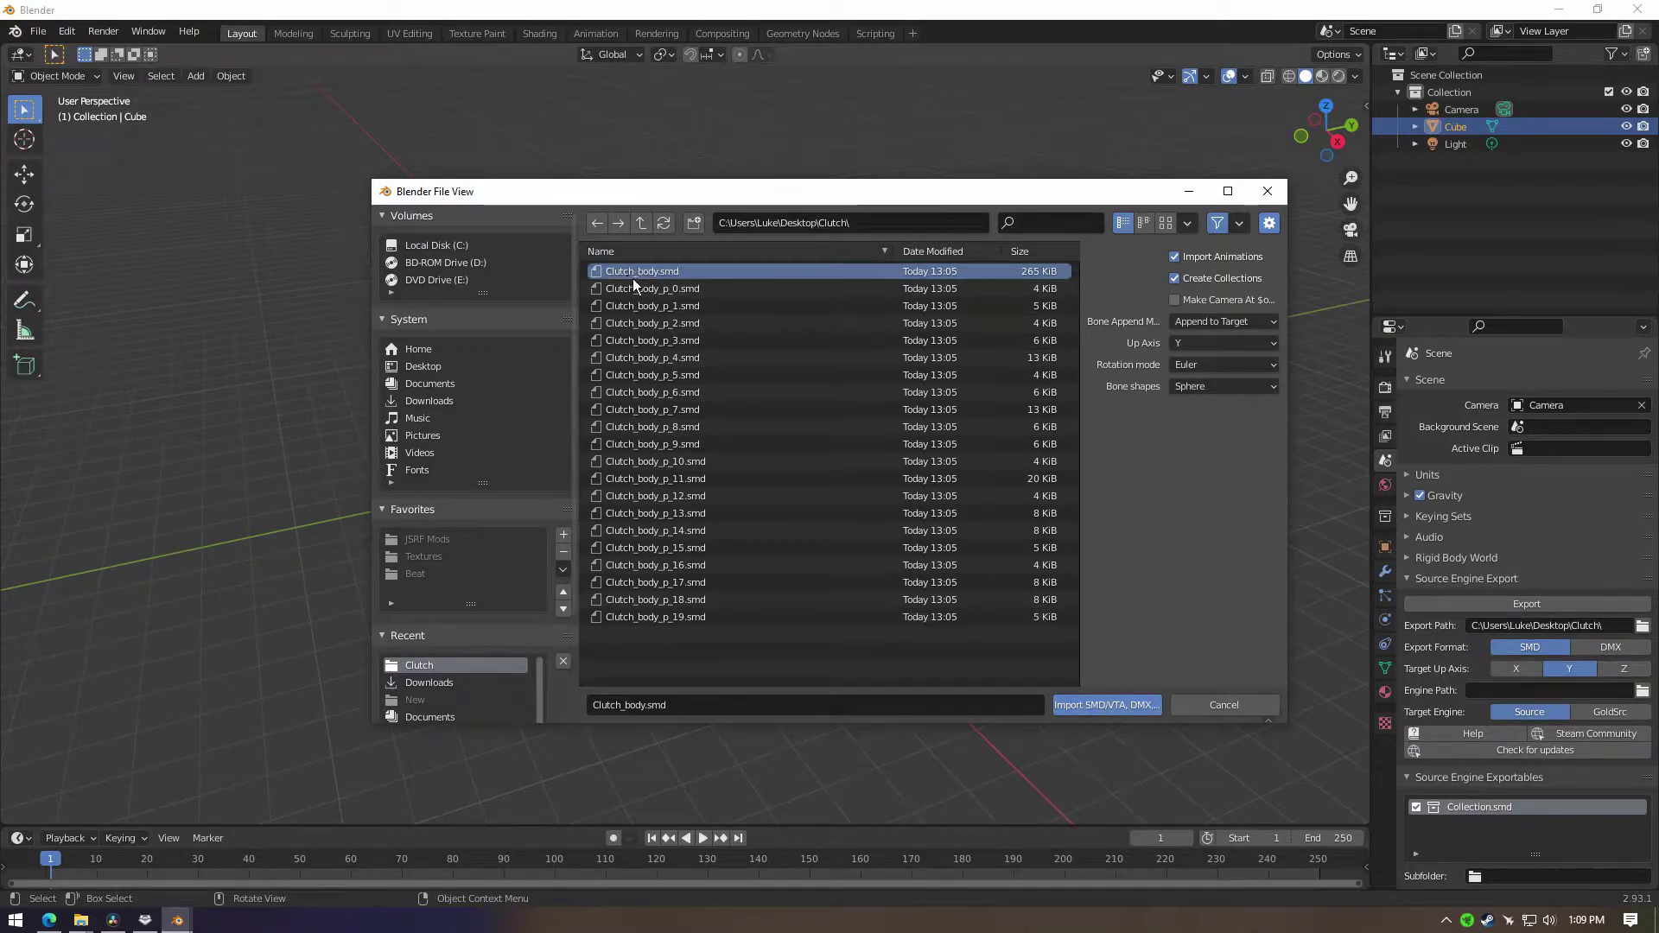
click(1132, 706)
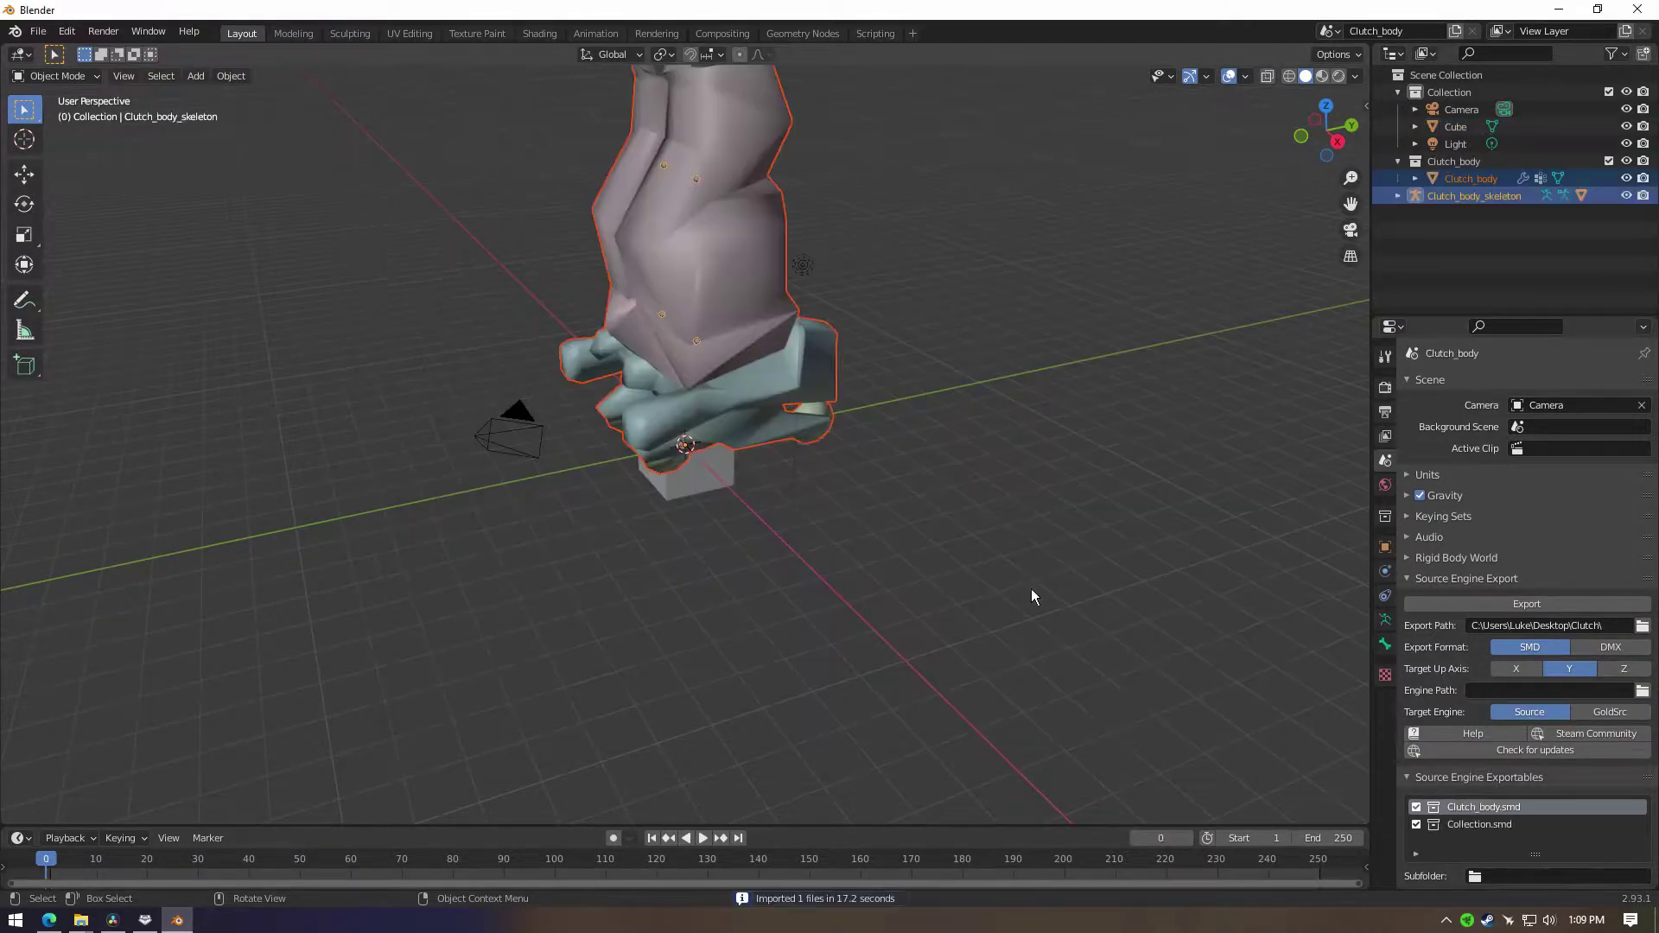
Step: Delete the default camera, cube and light from the scene, keeping the imported Clutch model
scroll(941, 492, down, 10)
middle_drag(941, 491, 758, 461)
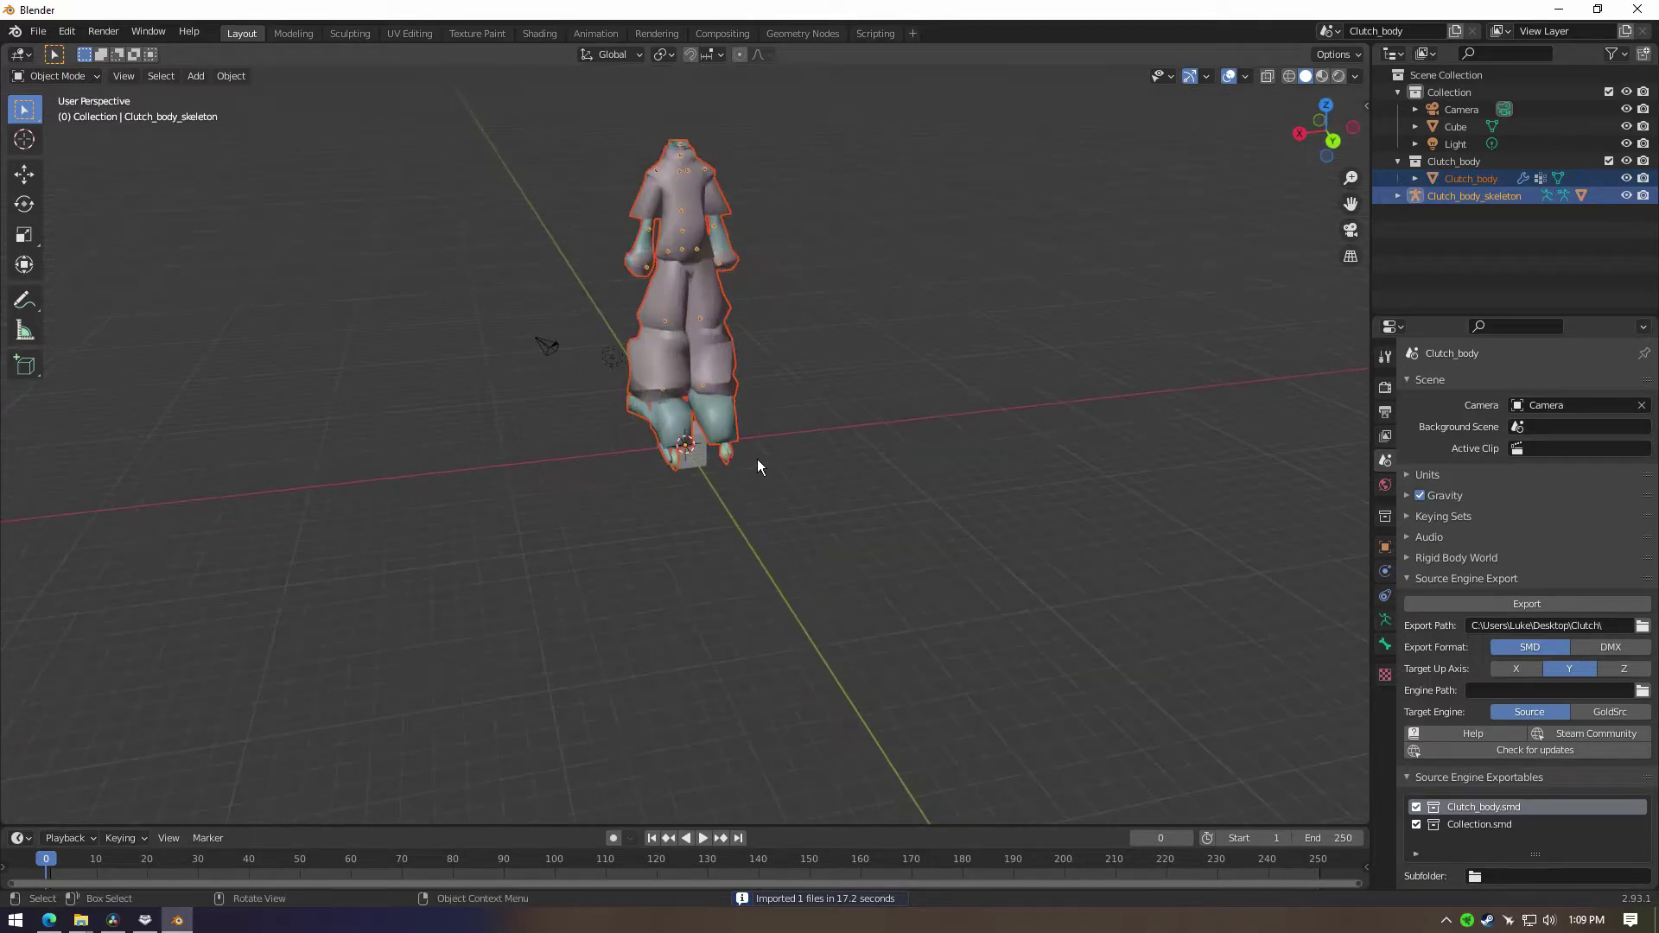
shift+middle_drag(817, 367, 832, 484)
scroll(831, 454, up, 1)
click(1466, 114)
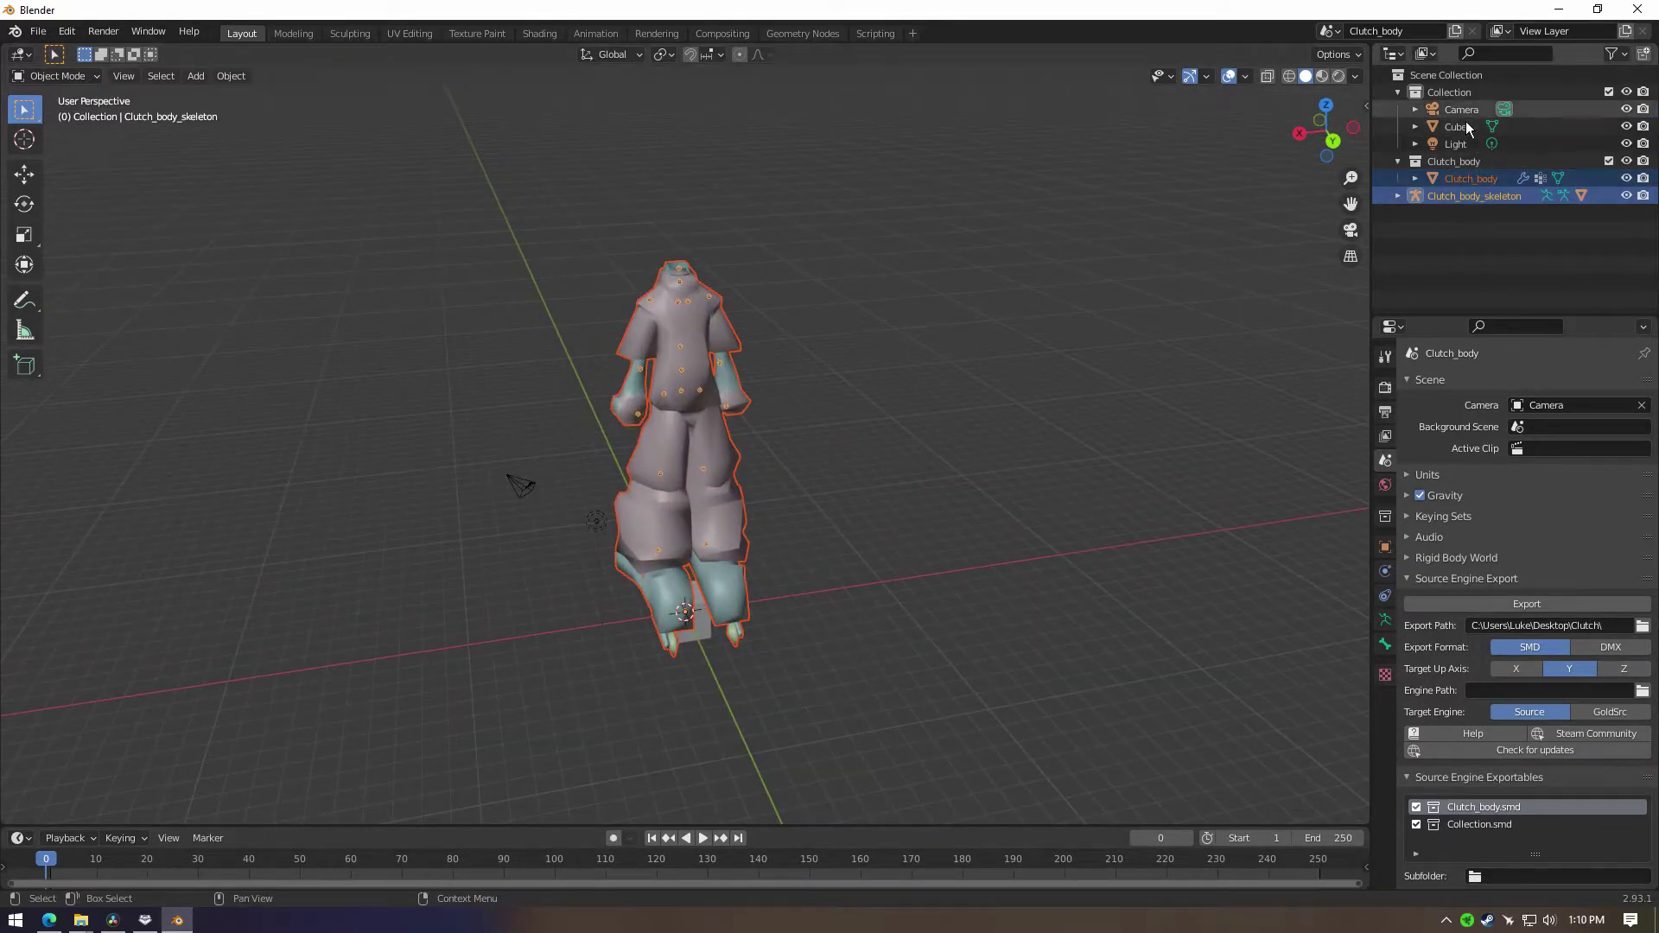
shift+click(1469, 150)
shift+click(1467, 162)
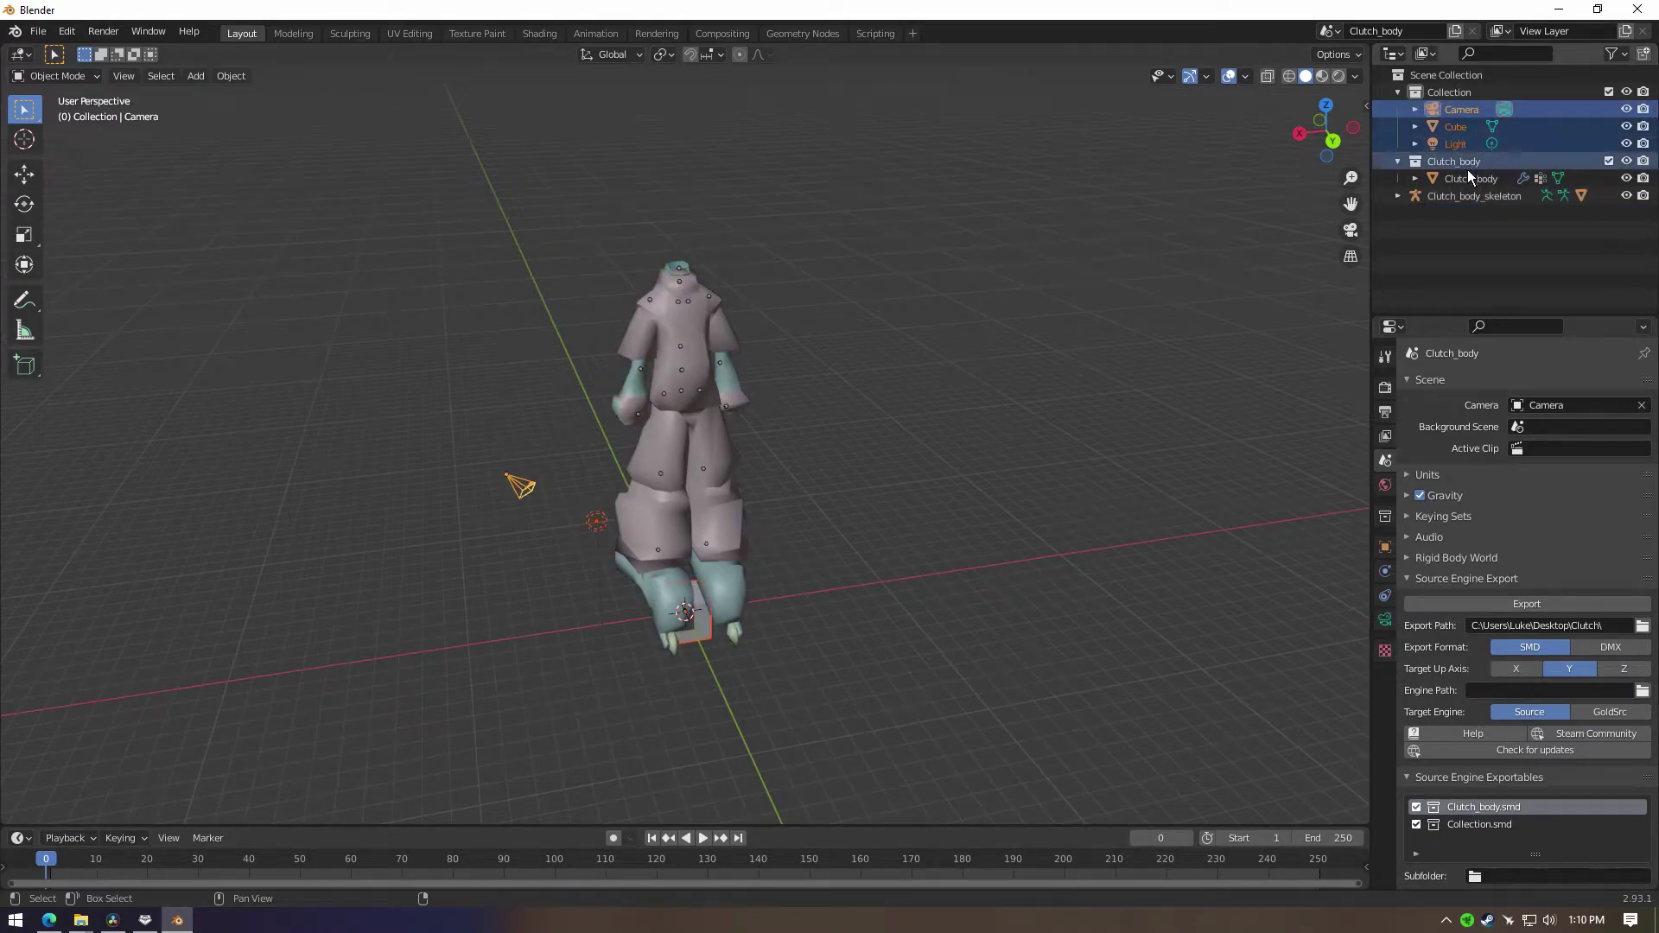
ctrl+click(1468, 166)
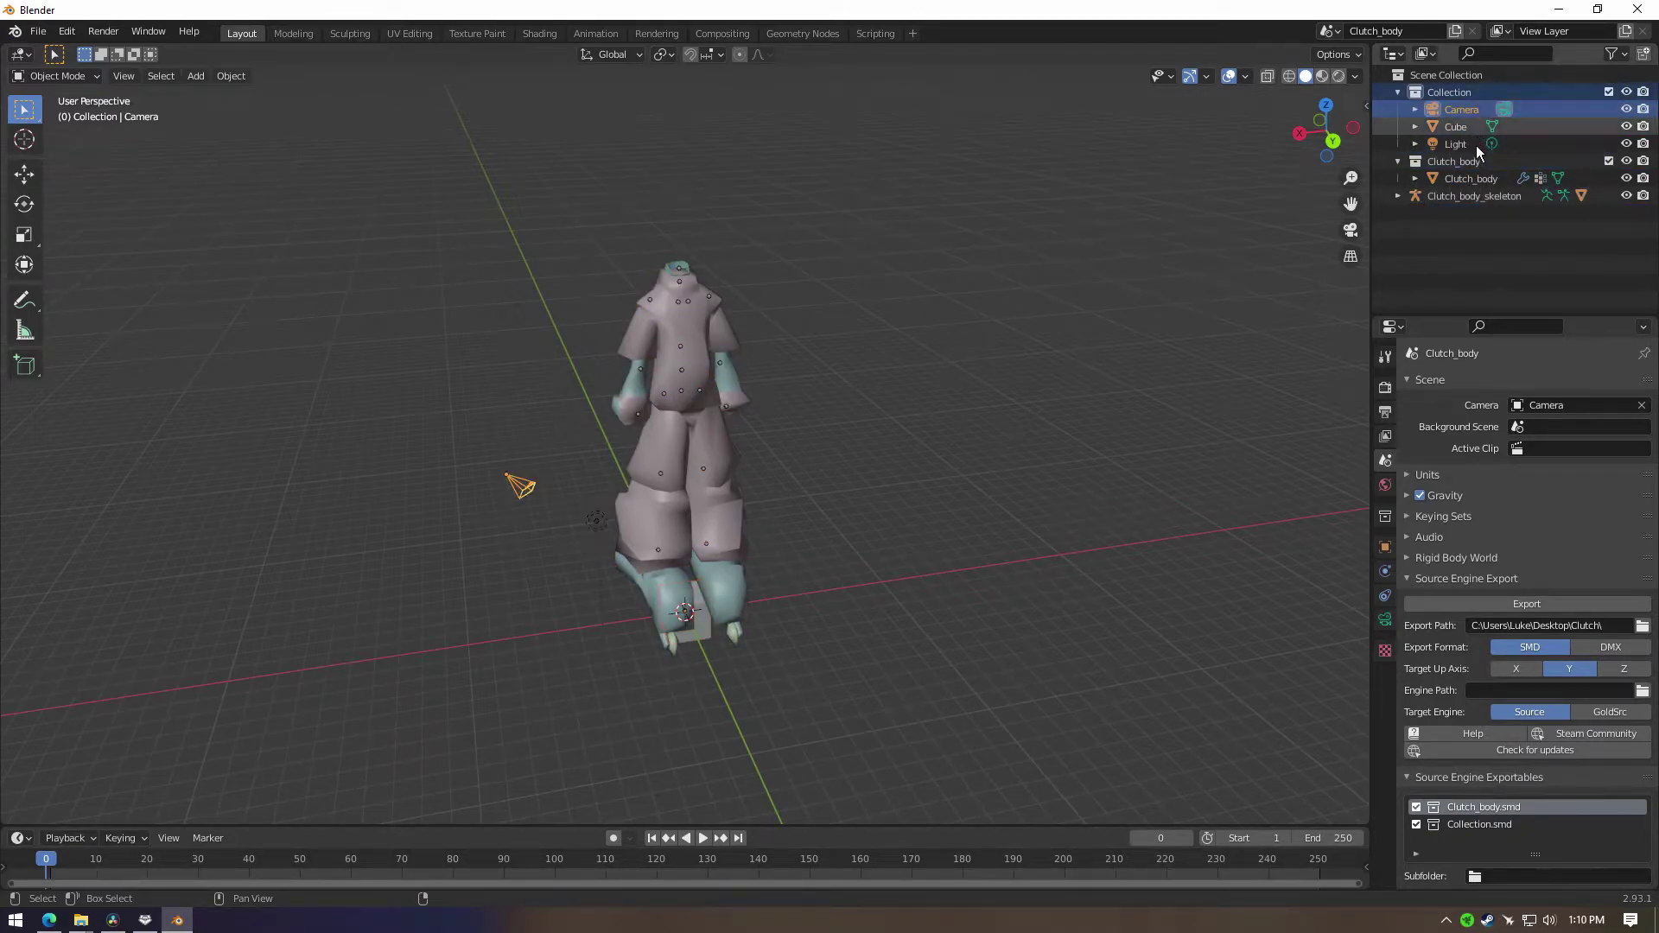
key(x)
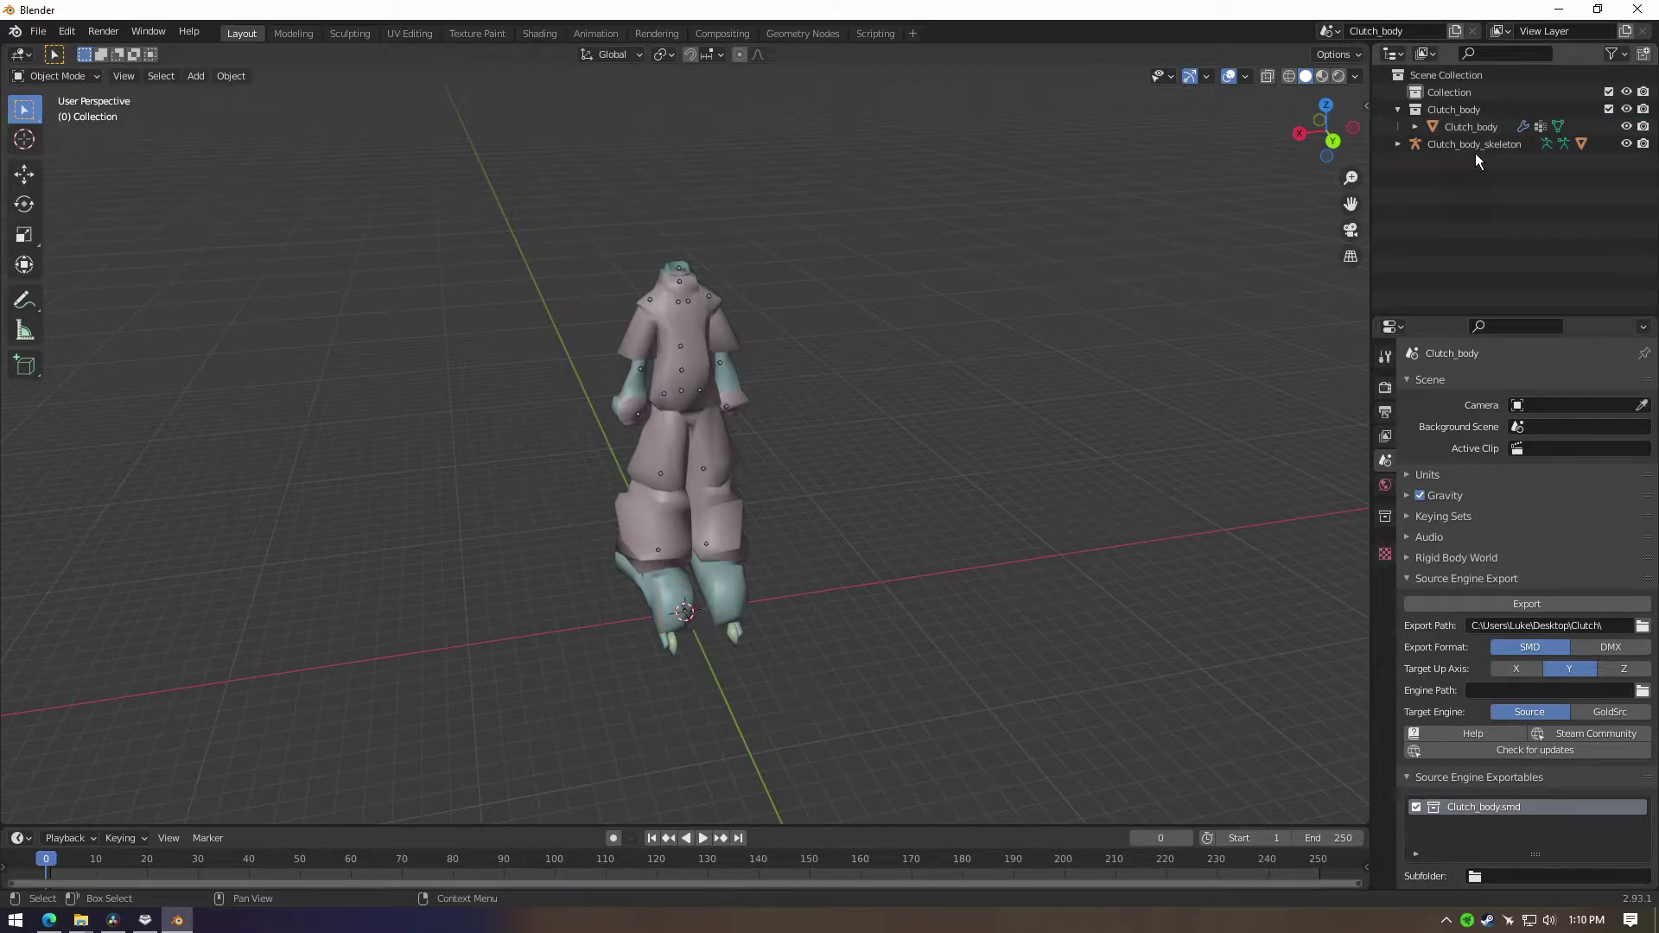
Step: Select the Clutch body, then examine the material IDs in JSRF ModTool's import options for Clutch_body.smd, cancelling the import
middle_drag(812, 406, 797, 703)
click(734, 407)
click(145, 919)
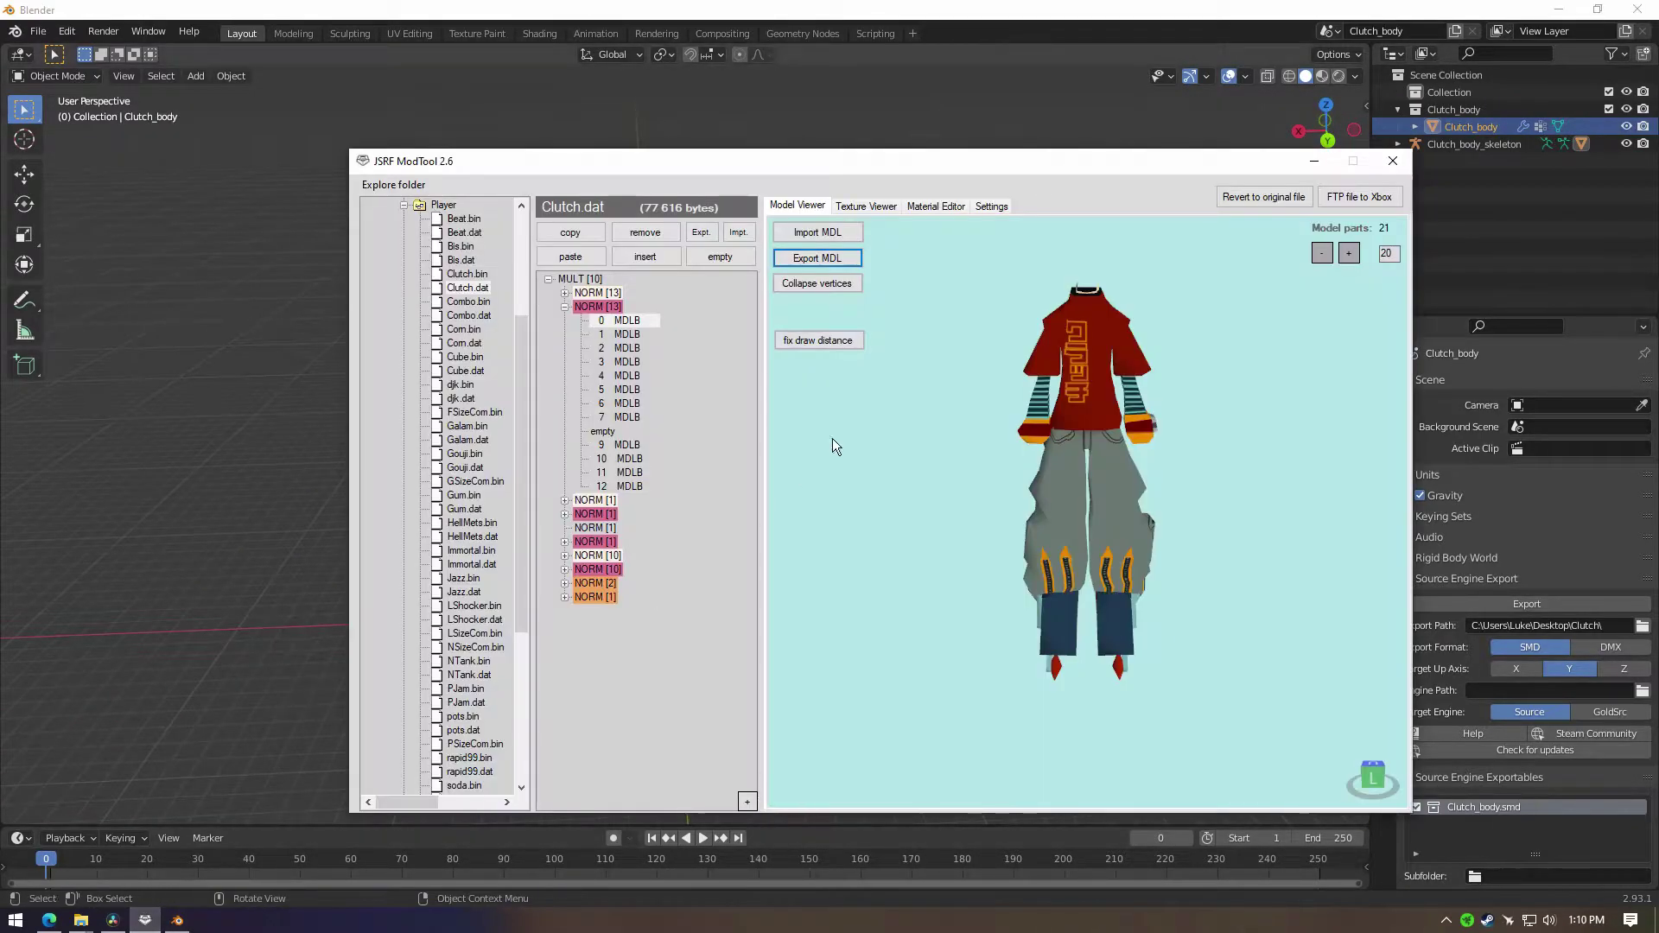
click(817, 232)
click(605, 302)
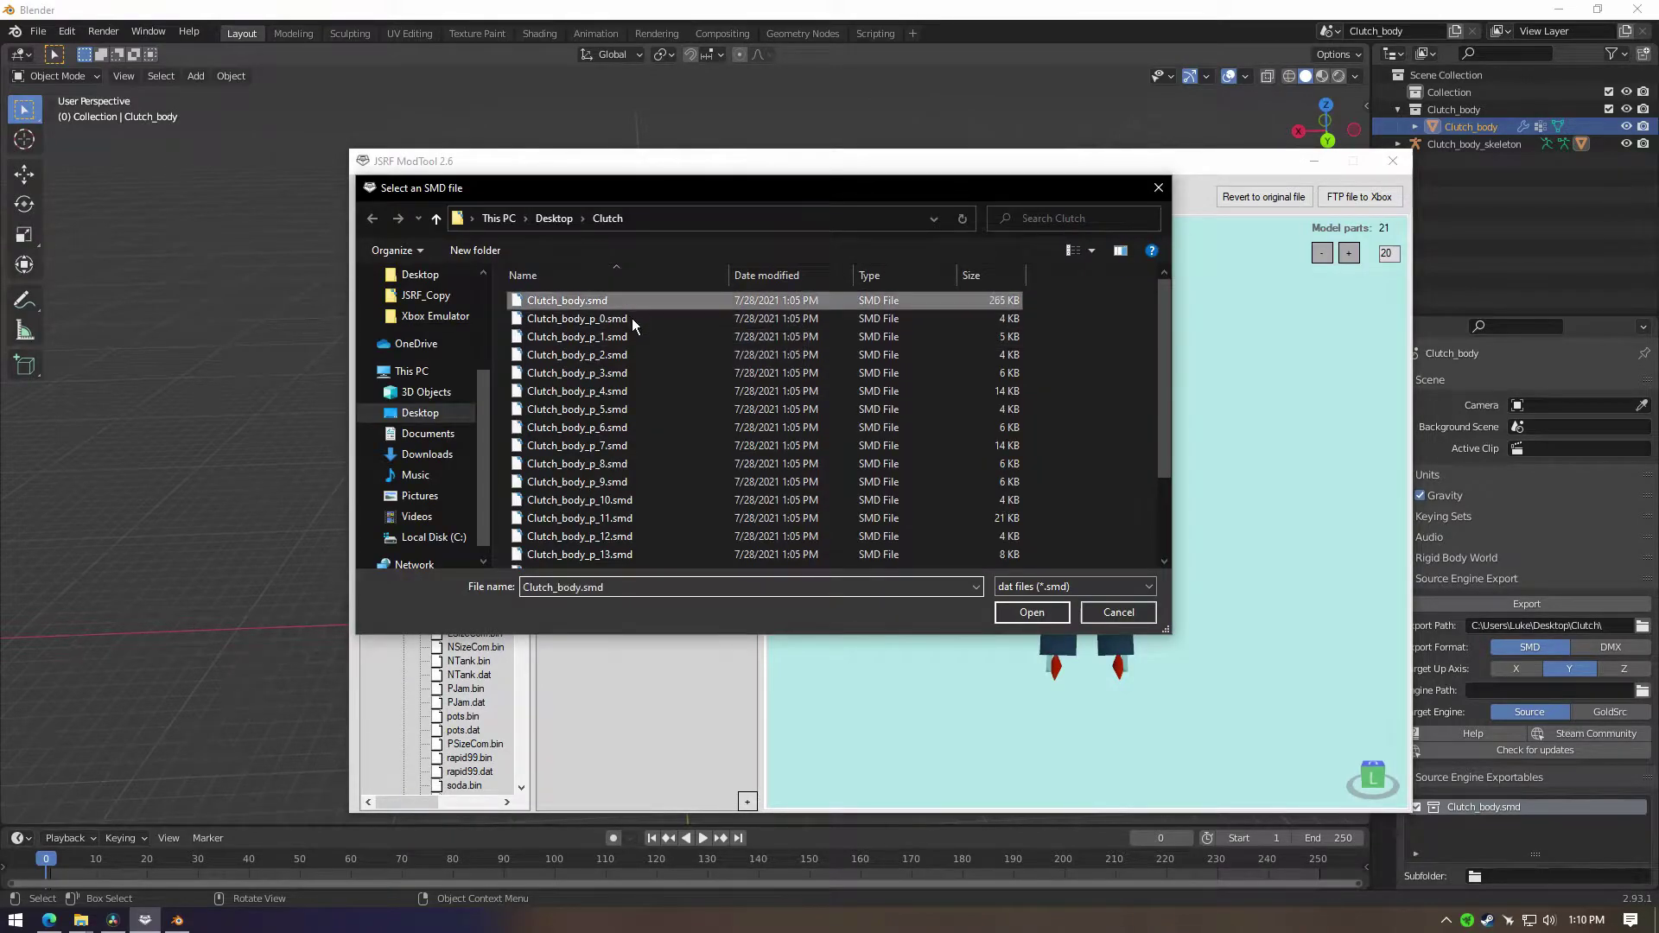
click(1021, 618)
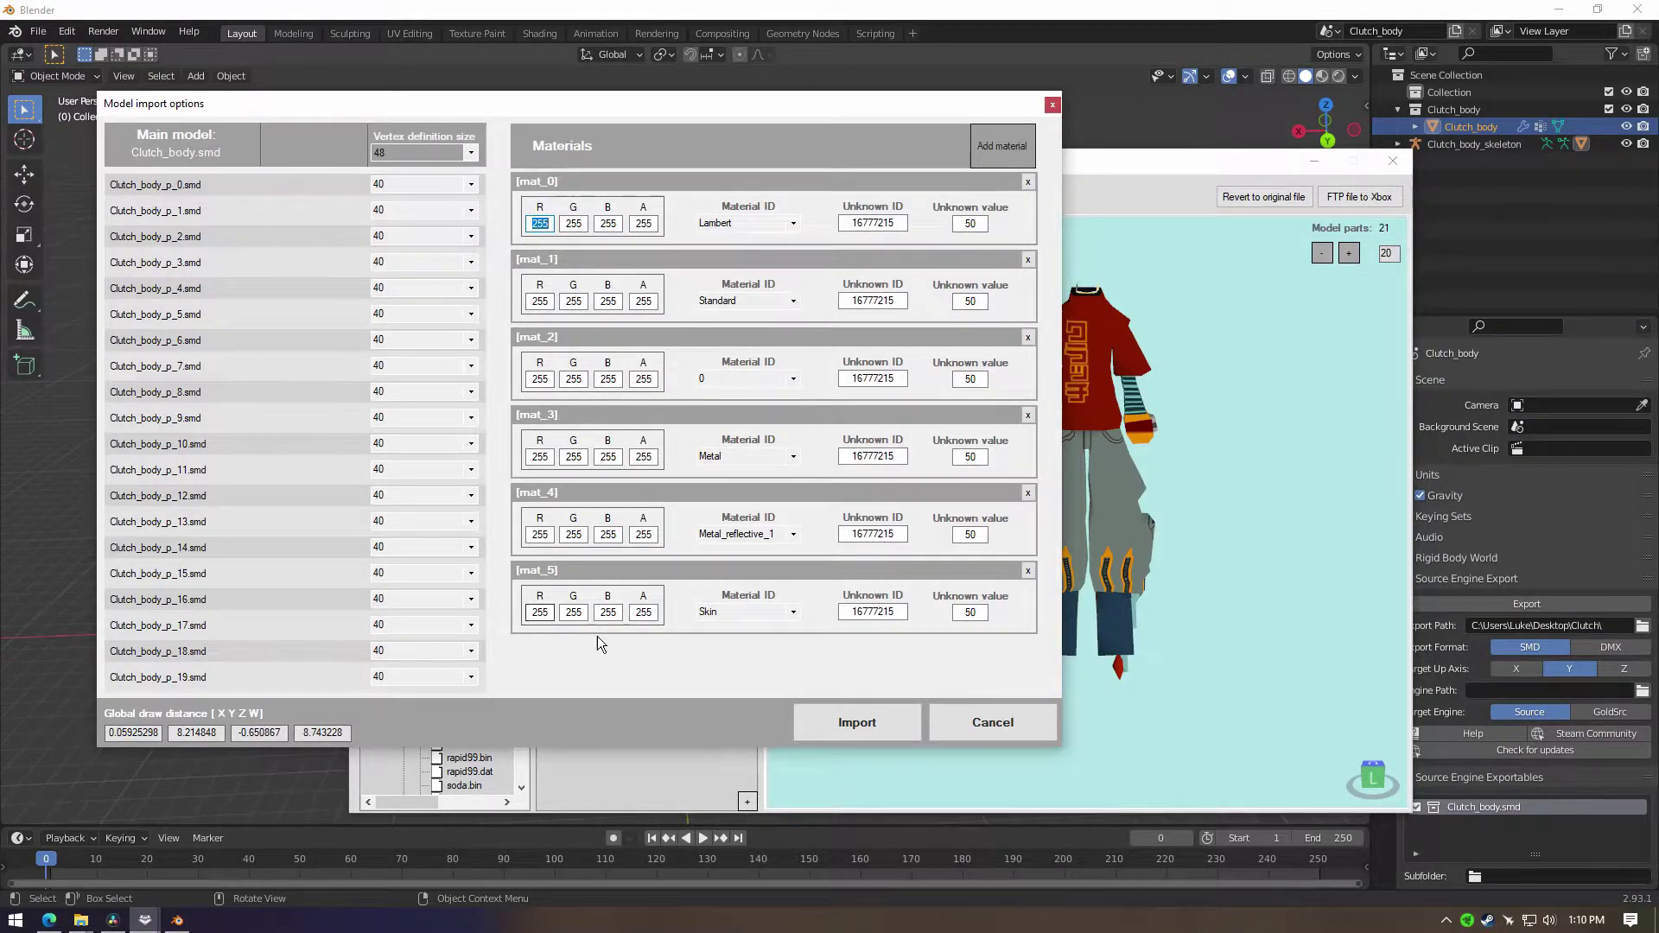
click(793, 223)
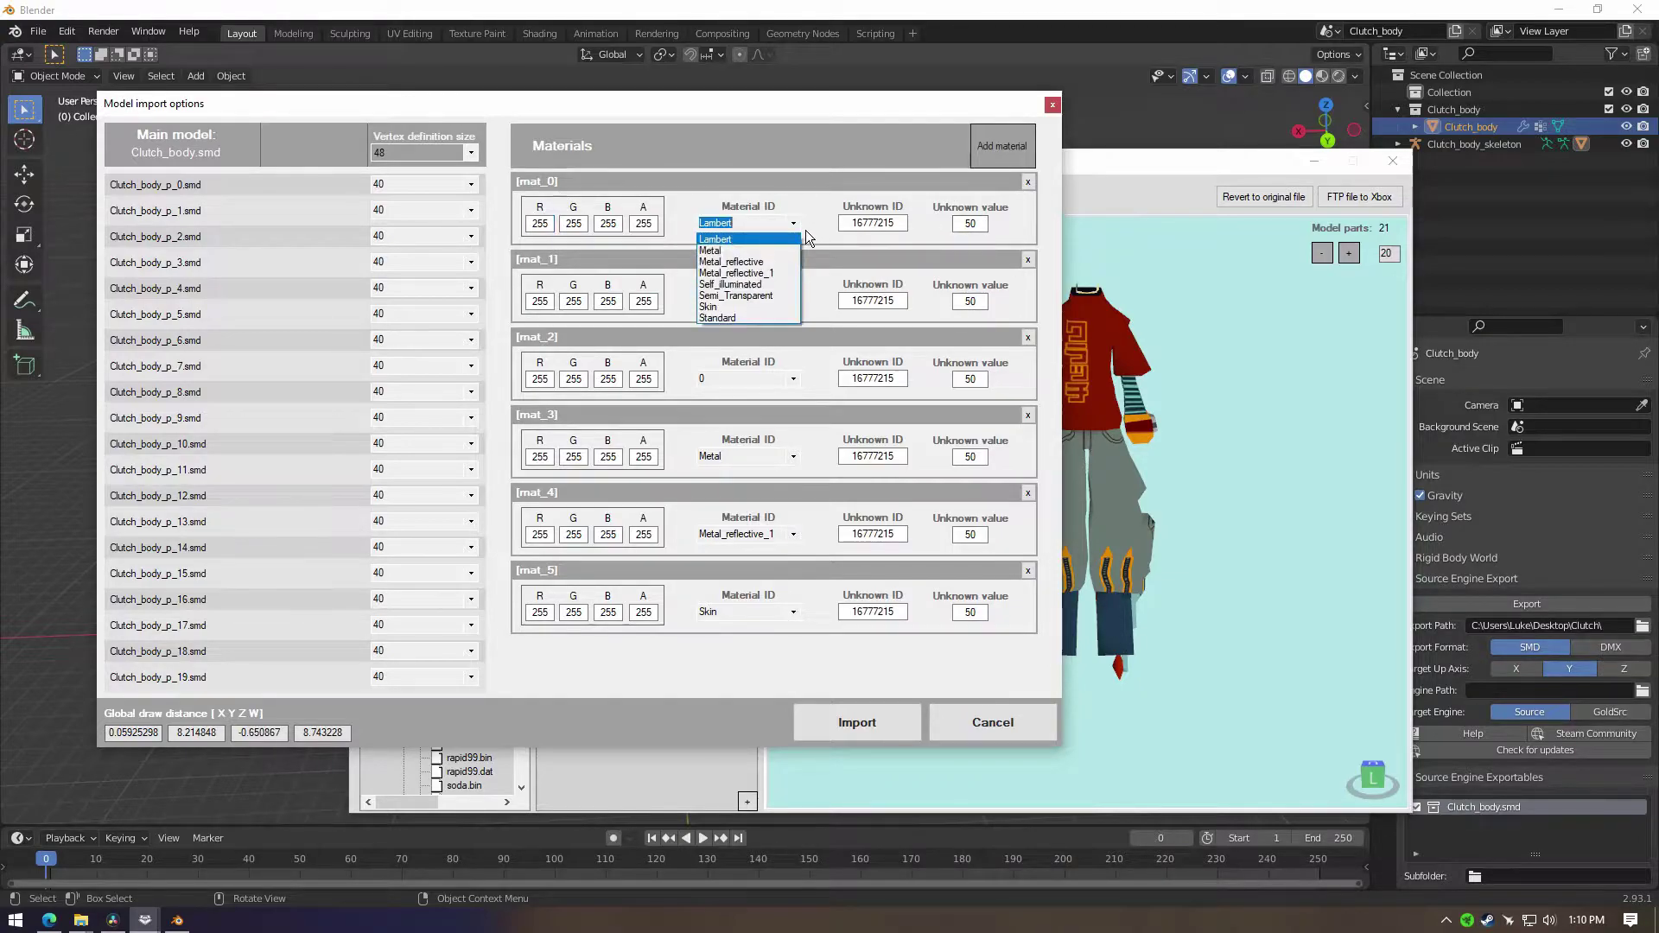
click(532, 191)
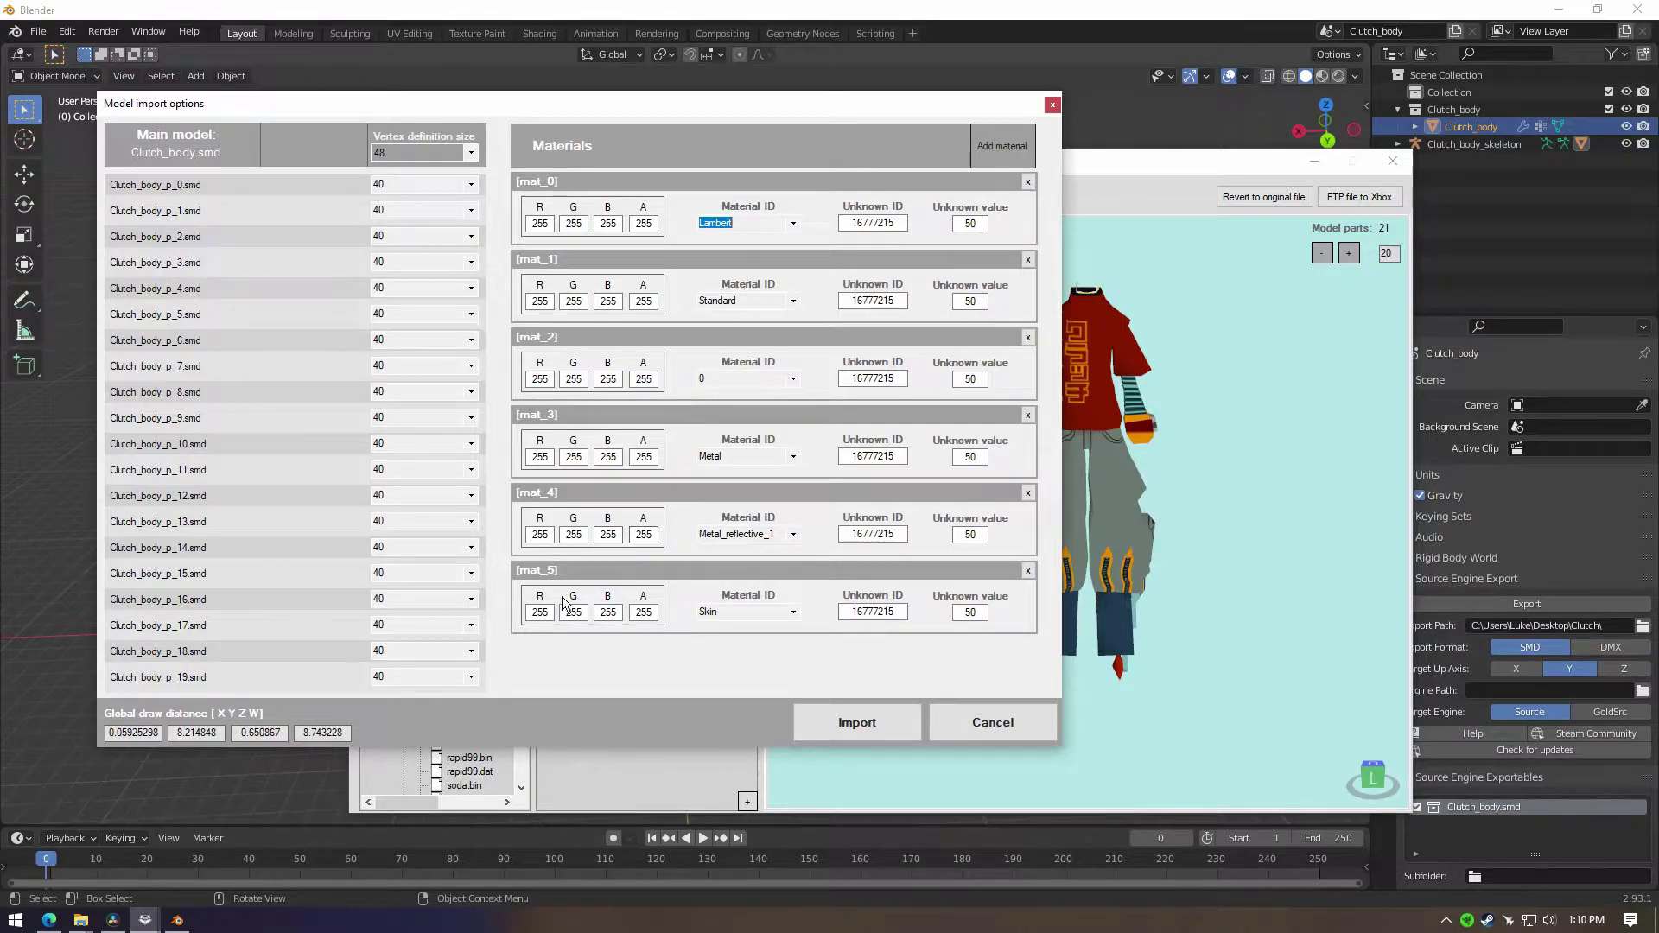
click(987, 739)
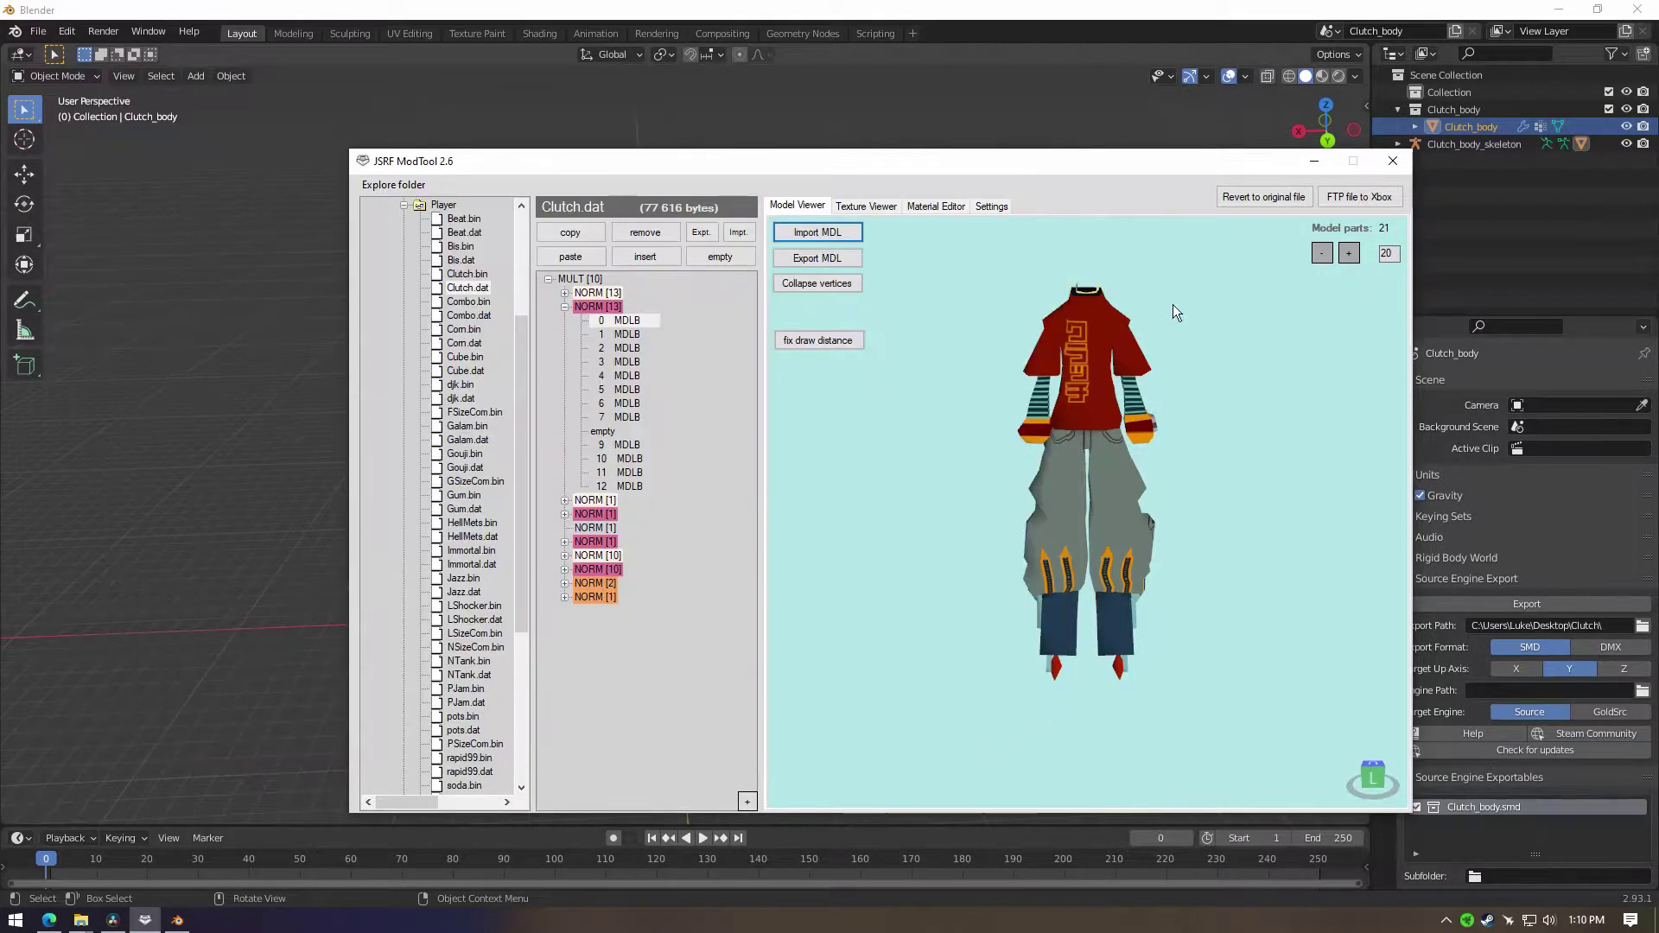
click(1314, 161)
Step: Examine the material slots of Clutch_body, going through several entries and returning to mat_0
click(1385, 692)
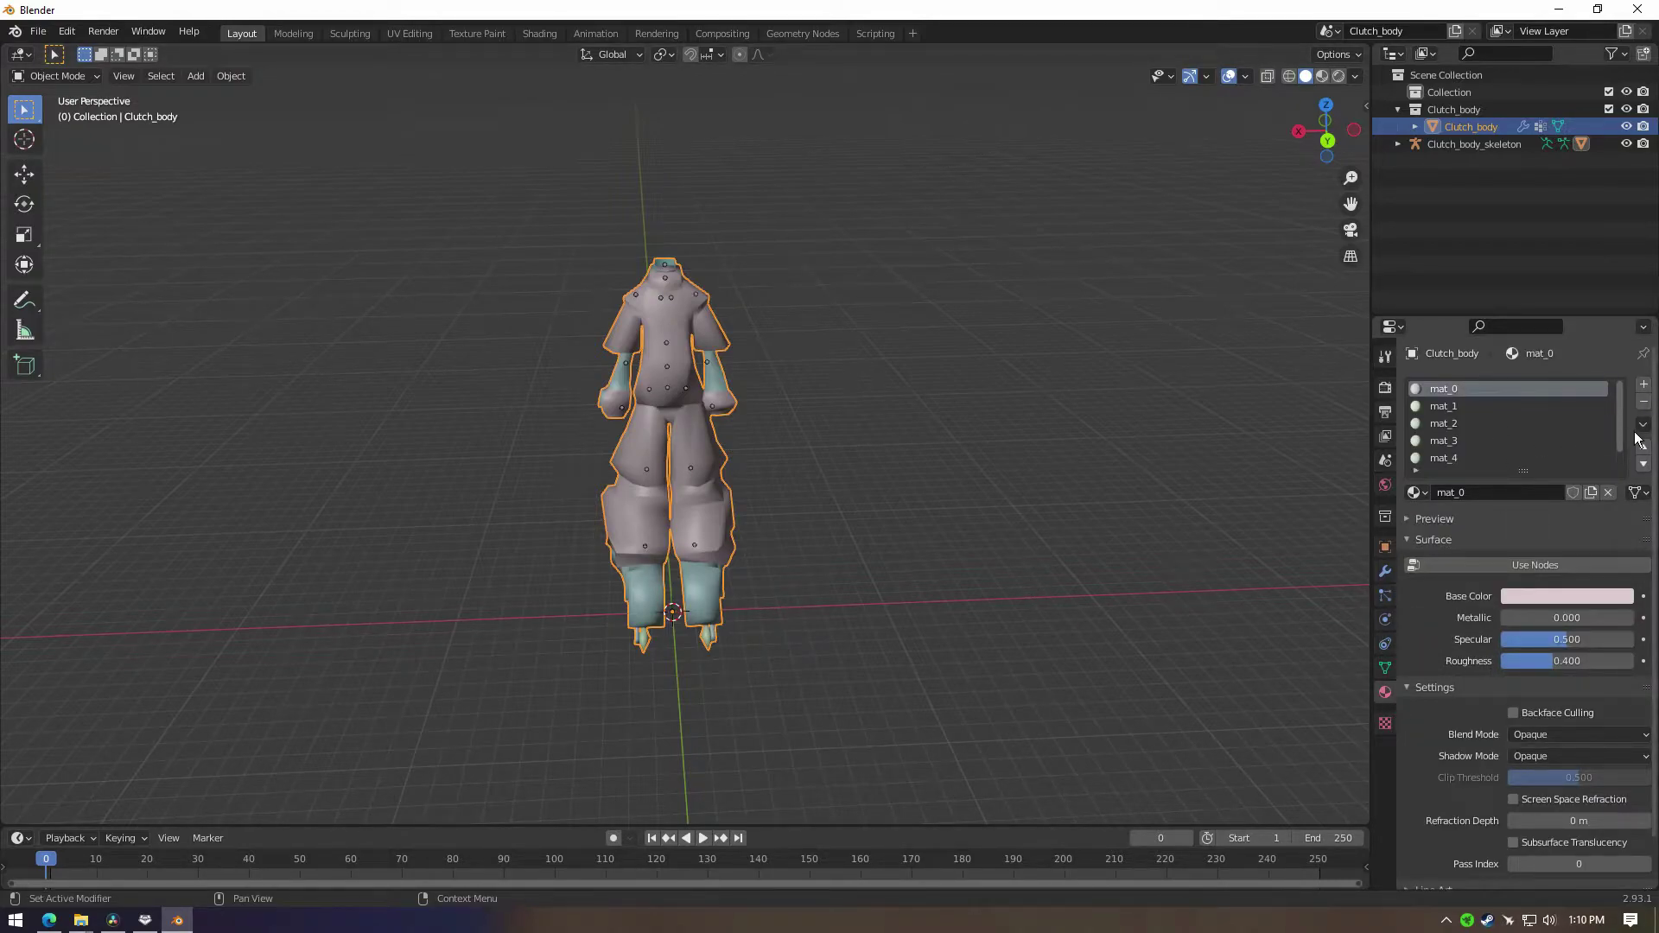
drag(1631, 435, 1633, 431)
scroll(1634, 435, up, 1)
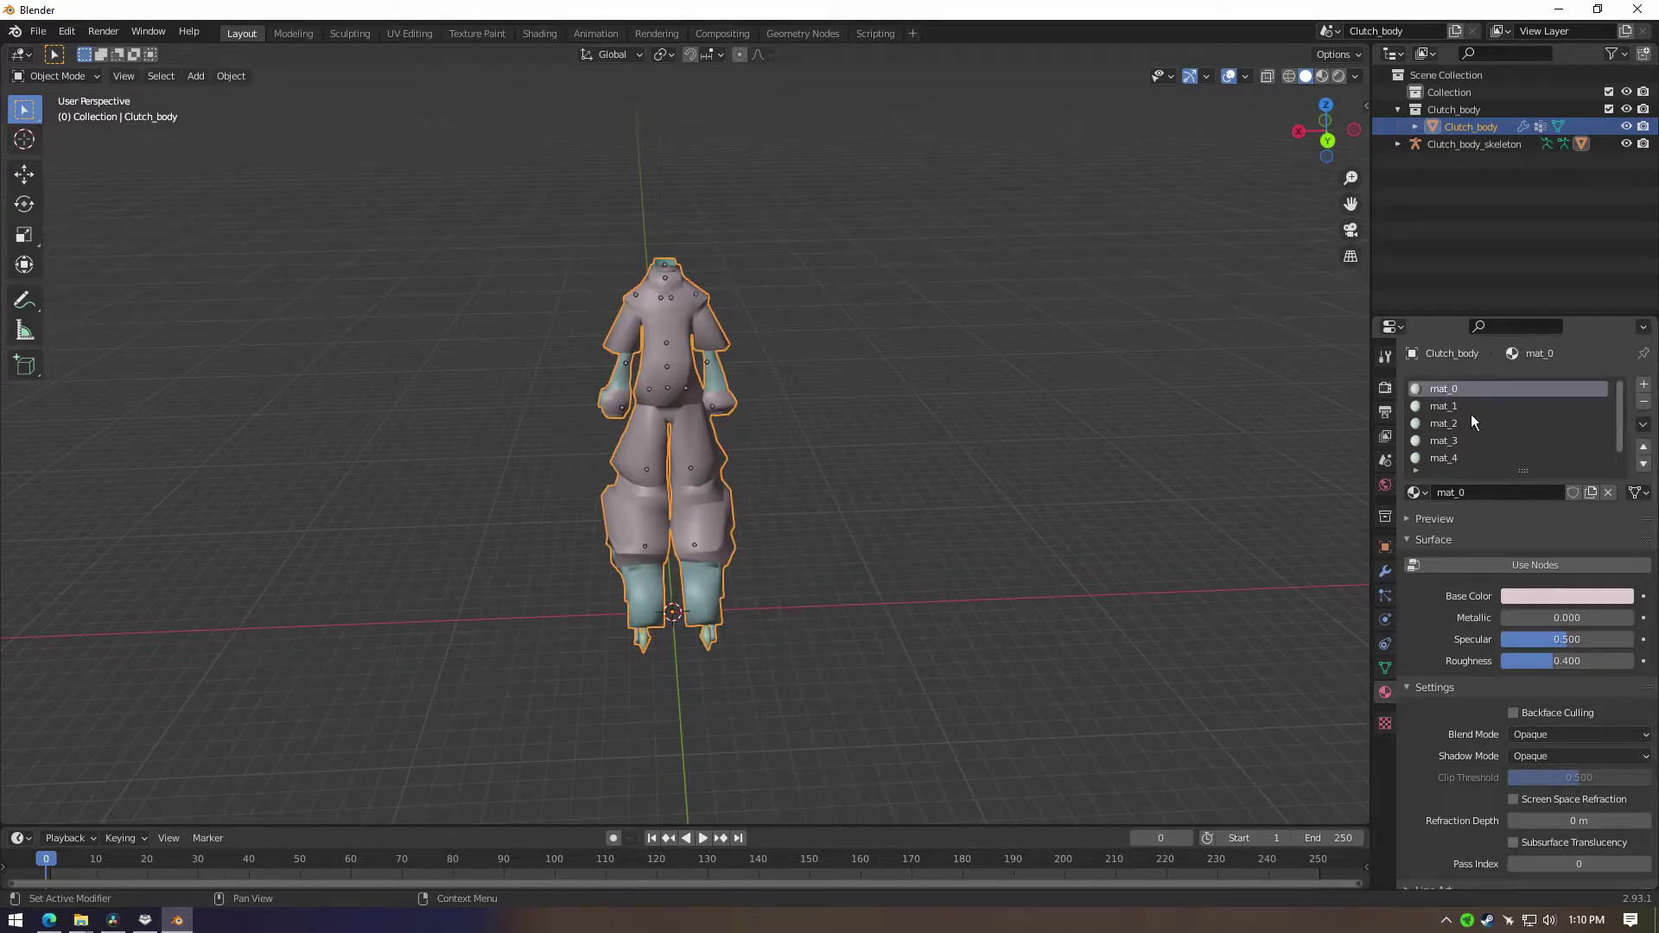
click(1460, 441)
click(1461, 458)
click(1466, 408)
click(1460, 388)
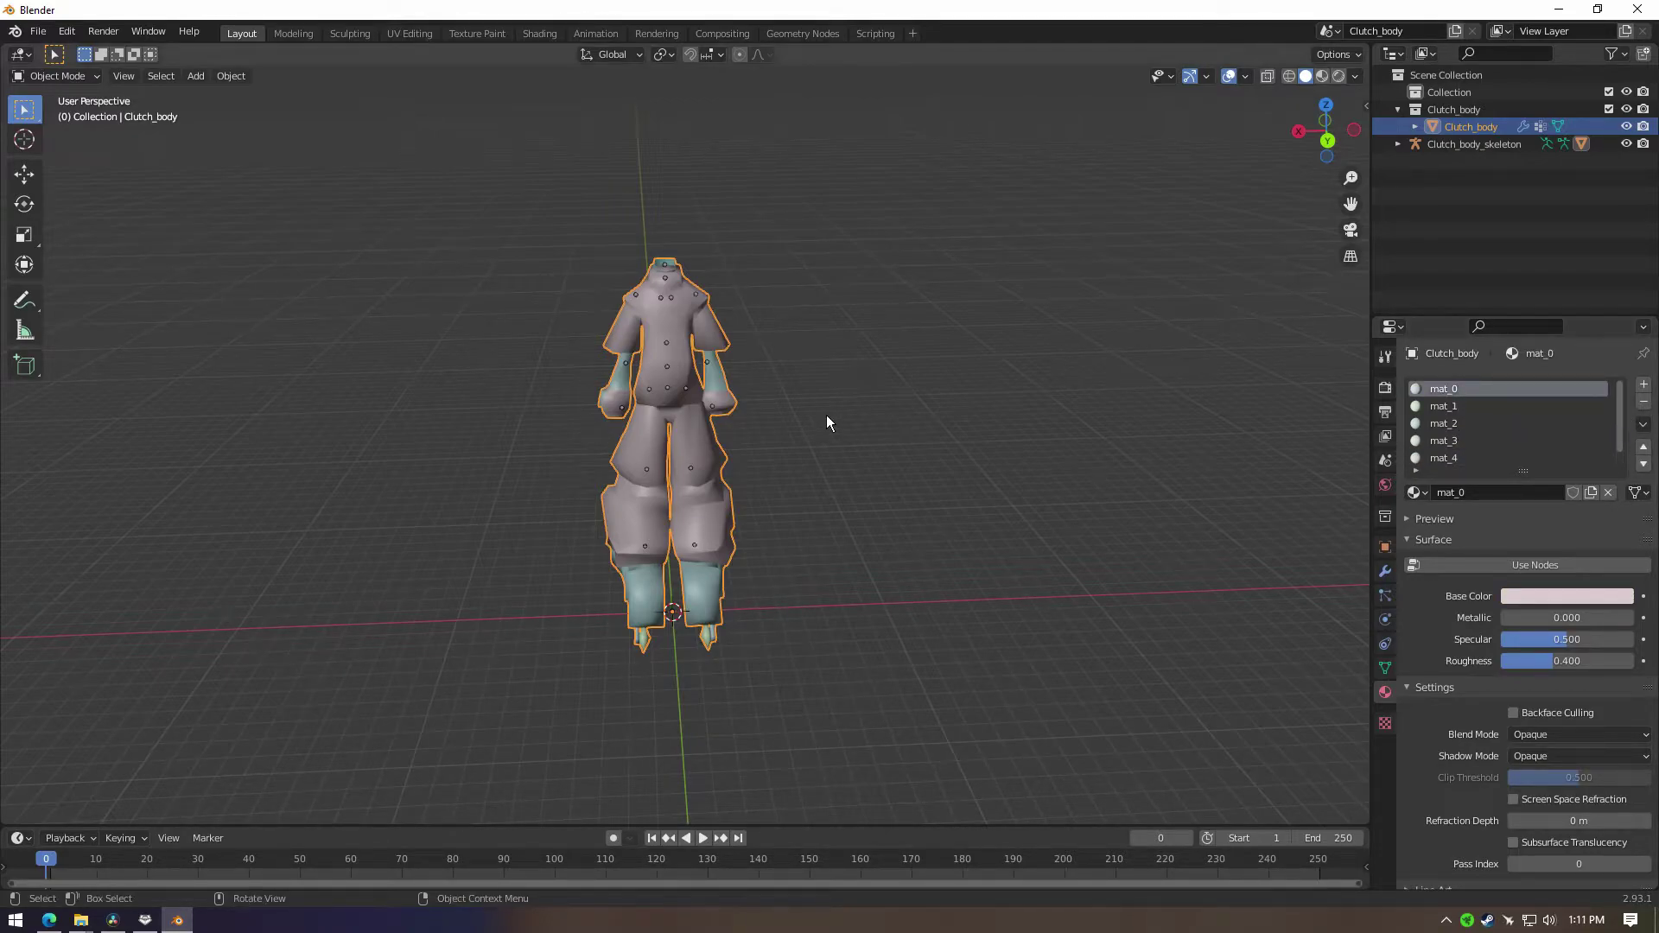
Step: Switch to the Modeling workspace with the Clutch_body mesh in Edit Mode and view the model from the front
scroll(788, 382, up, 5)
shift+middle_drag(849, 312, 832, 477)
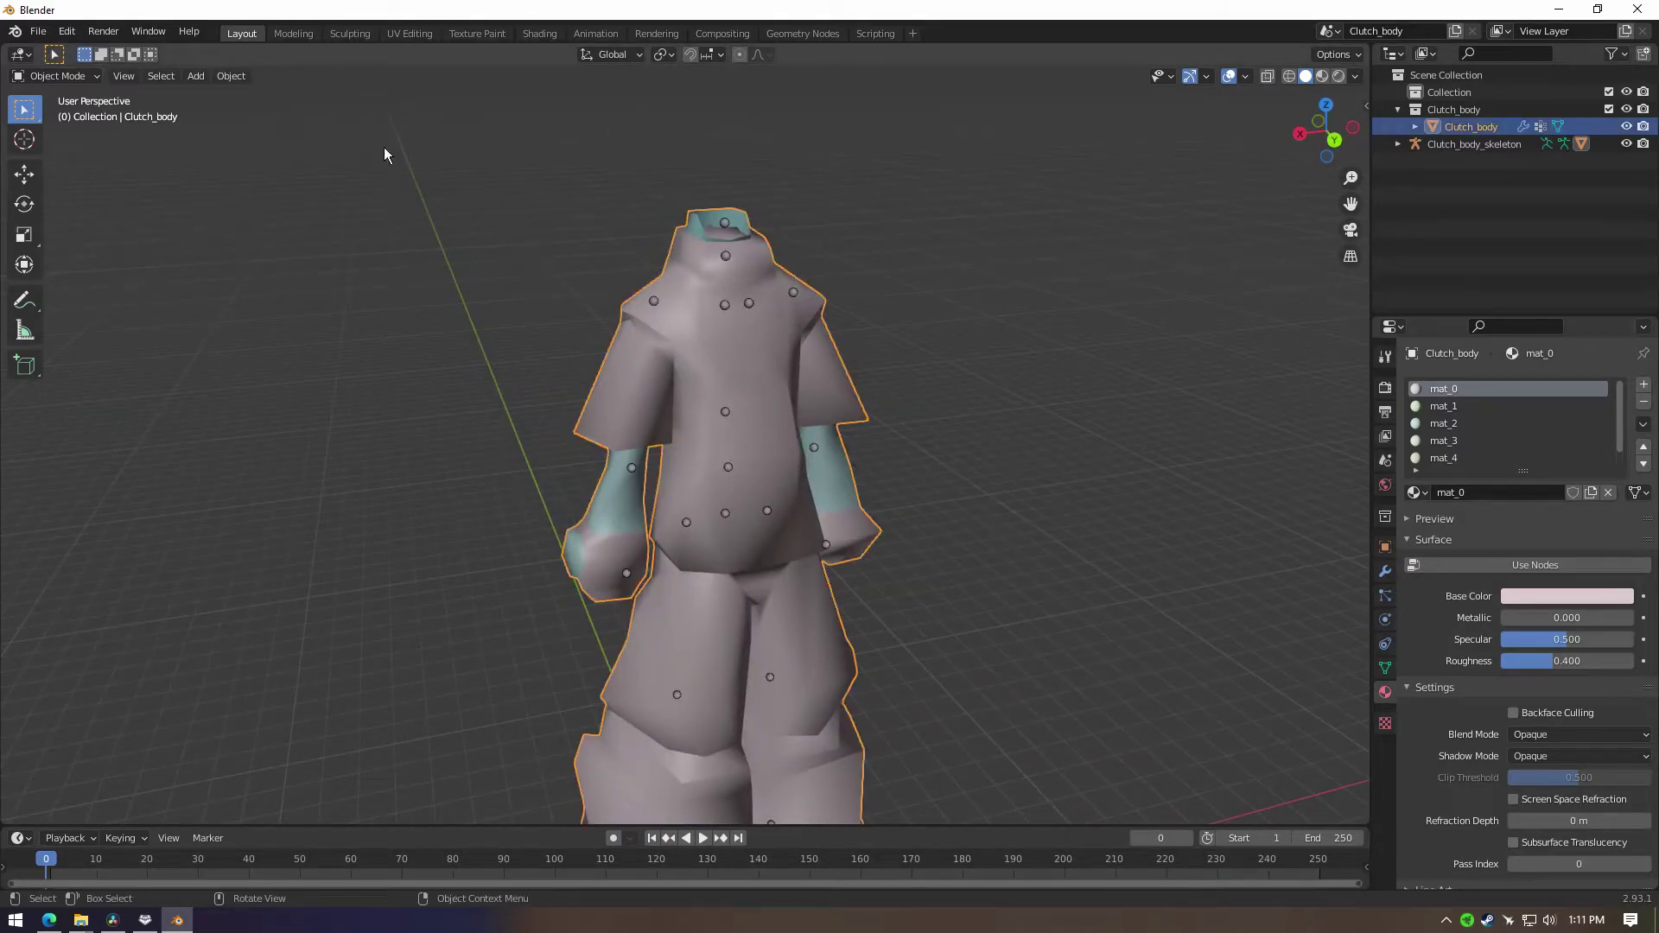
click(293, 33)
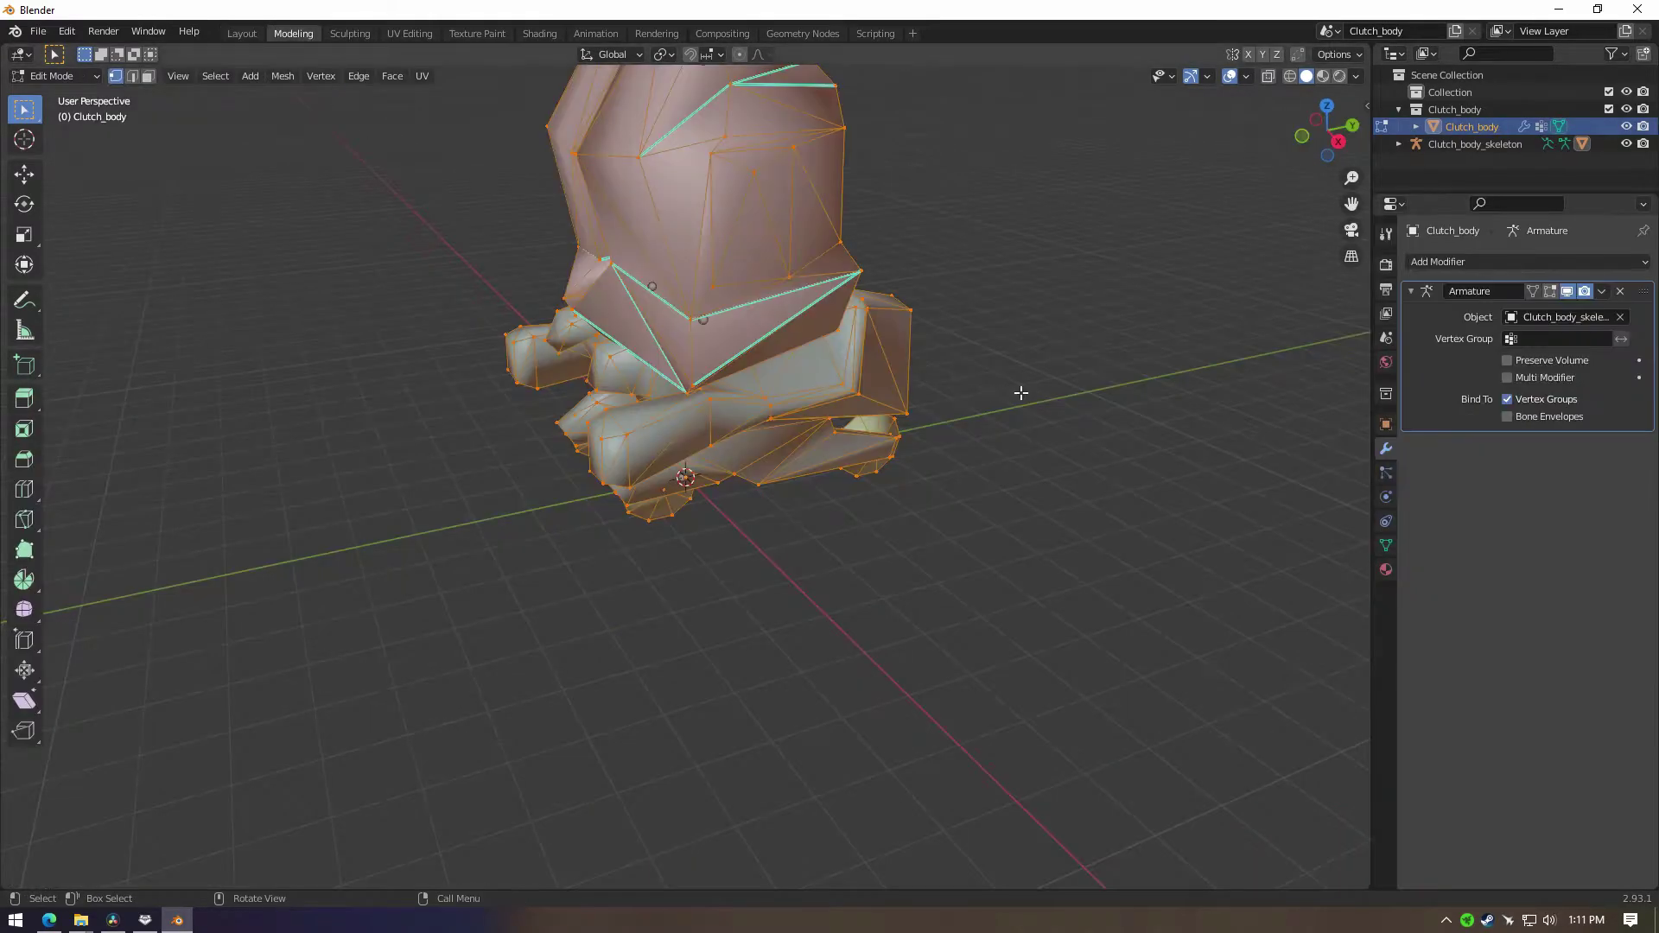
middle_drag(1008, 389, 800, 418)
scroll(791, 276, down, 4)
scroll(791, 276, up, 10)
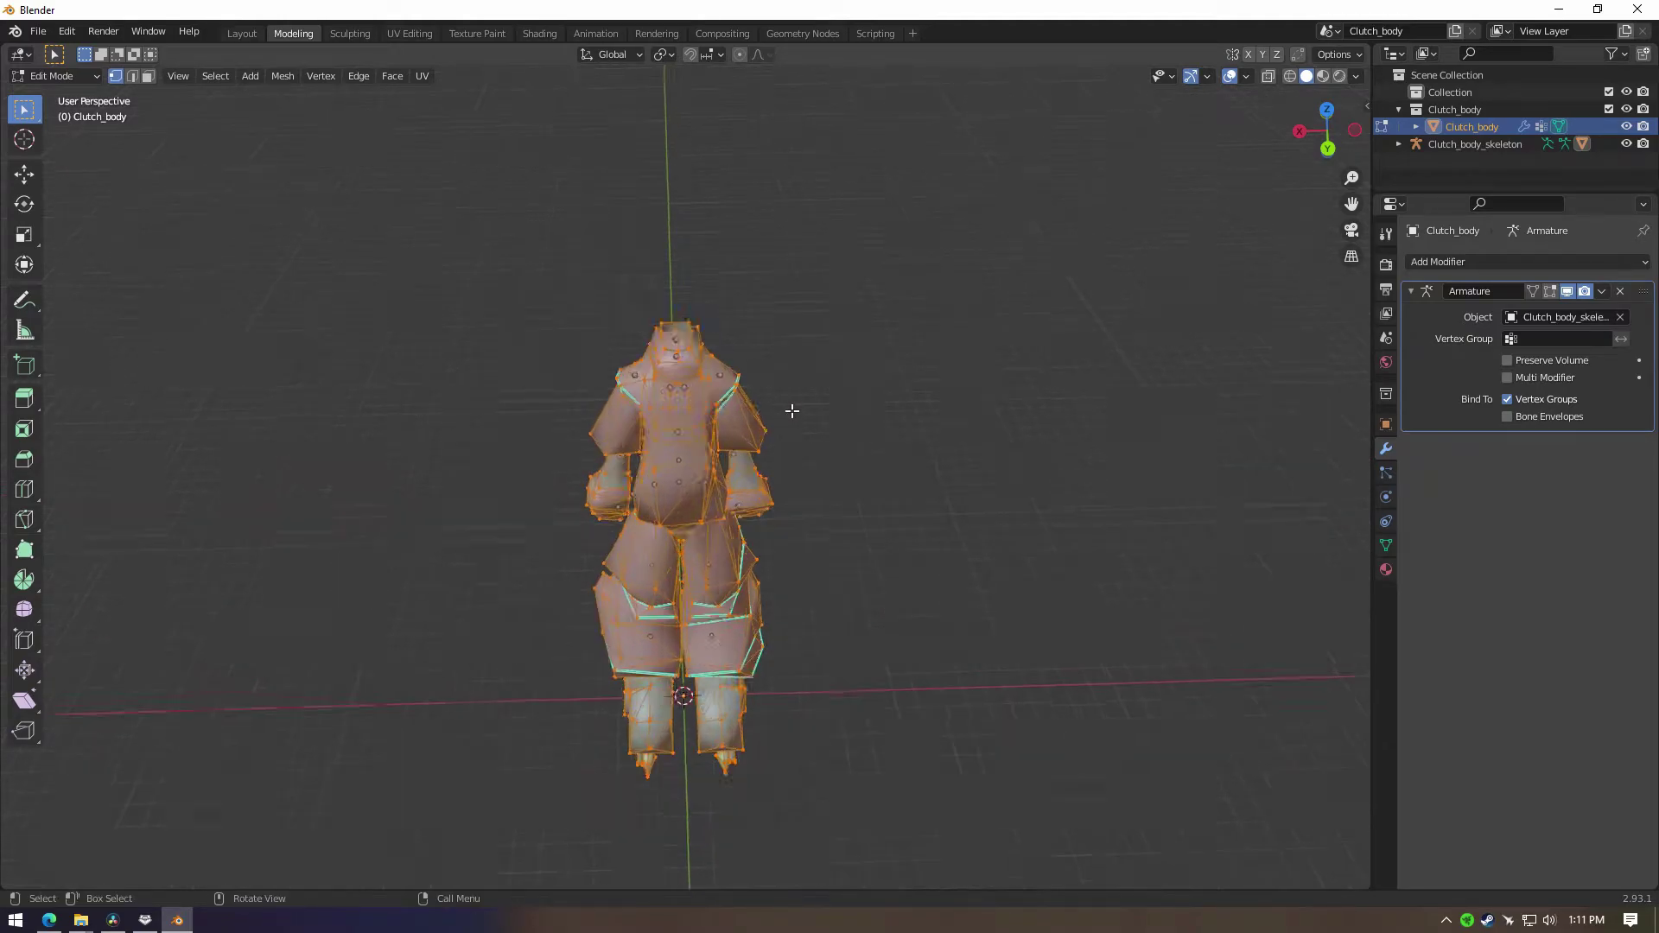
Step: Switch to face selection, clear the current selection, select one face on the torso and show the mesh's material slots
scroll(957, 438, down, 2)
key(3)
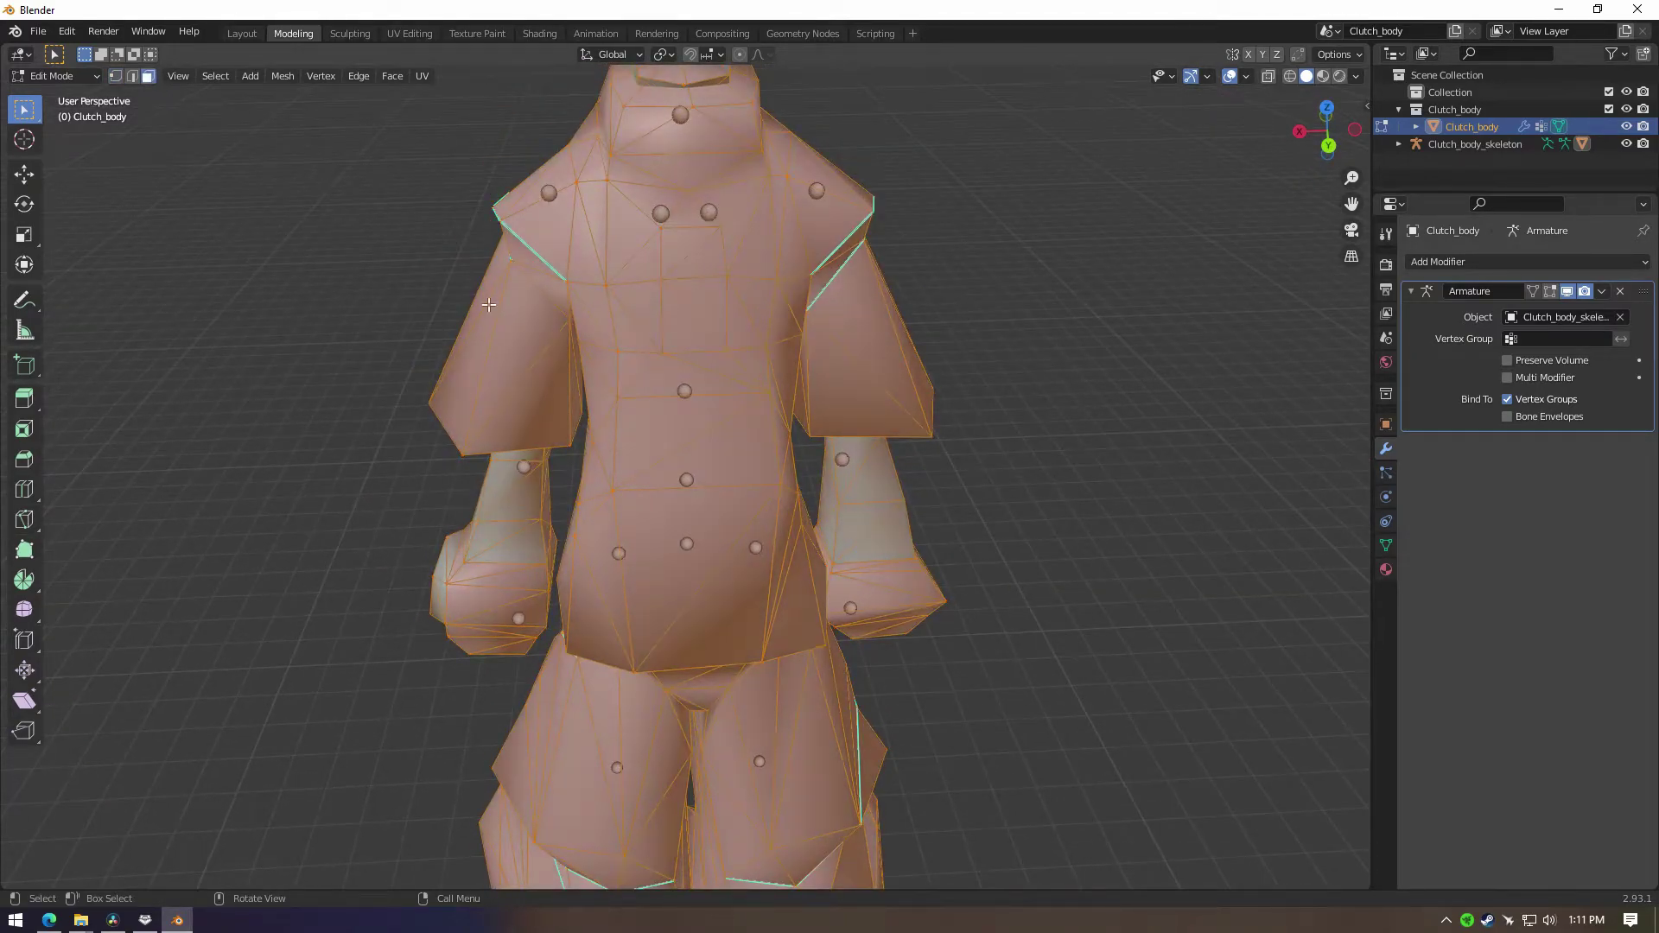
key(alt+a)
click(661, 311)
click(1387, 570)
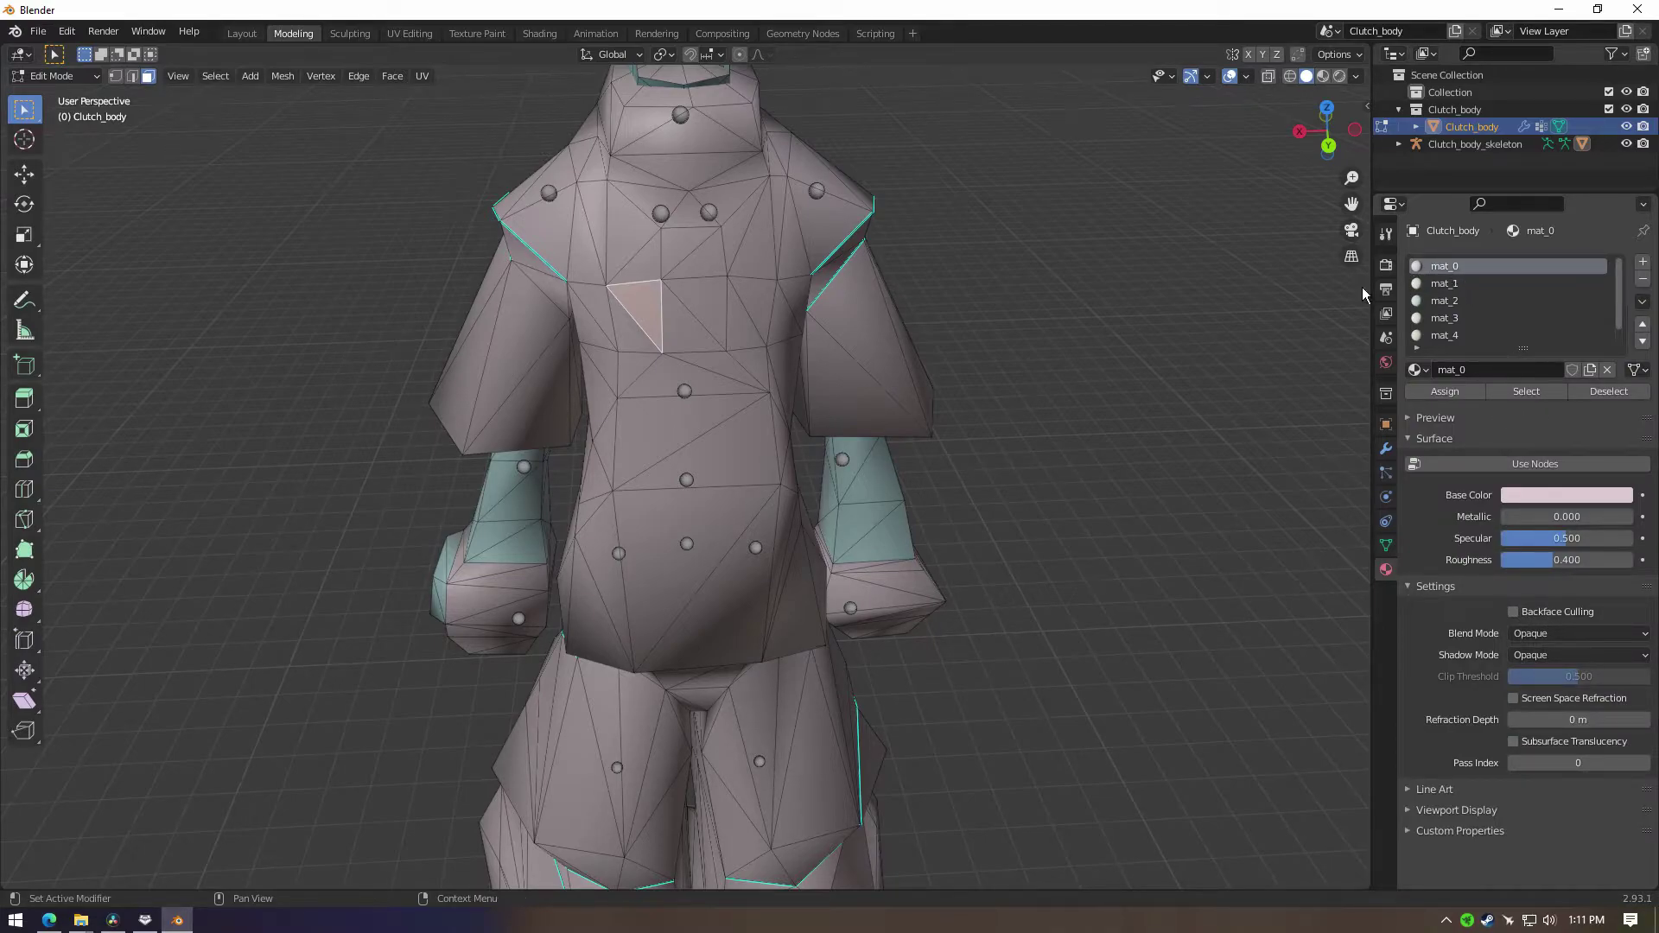
Step: Check which materials the sleeve, forearm, skate wheel and shoe use by selecting a face on each part
click(895, 355)
middle_drag(895, 355, 892, 433)
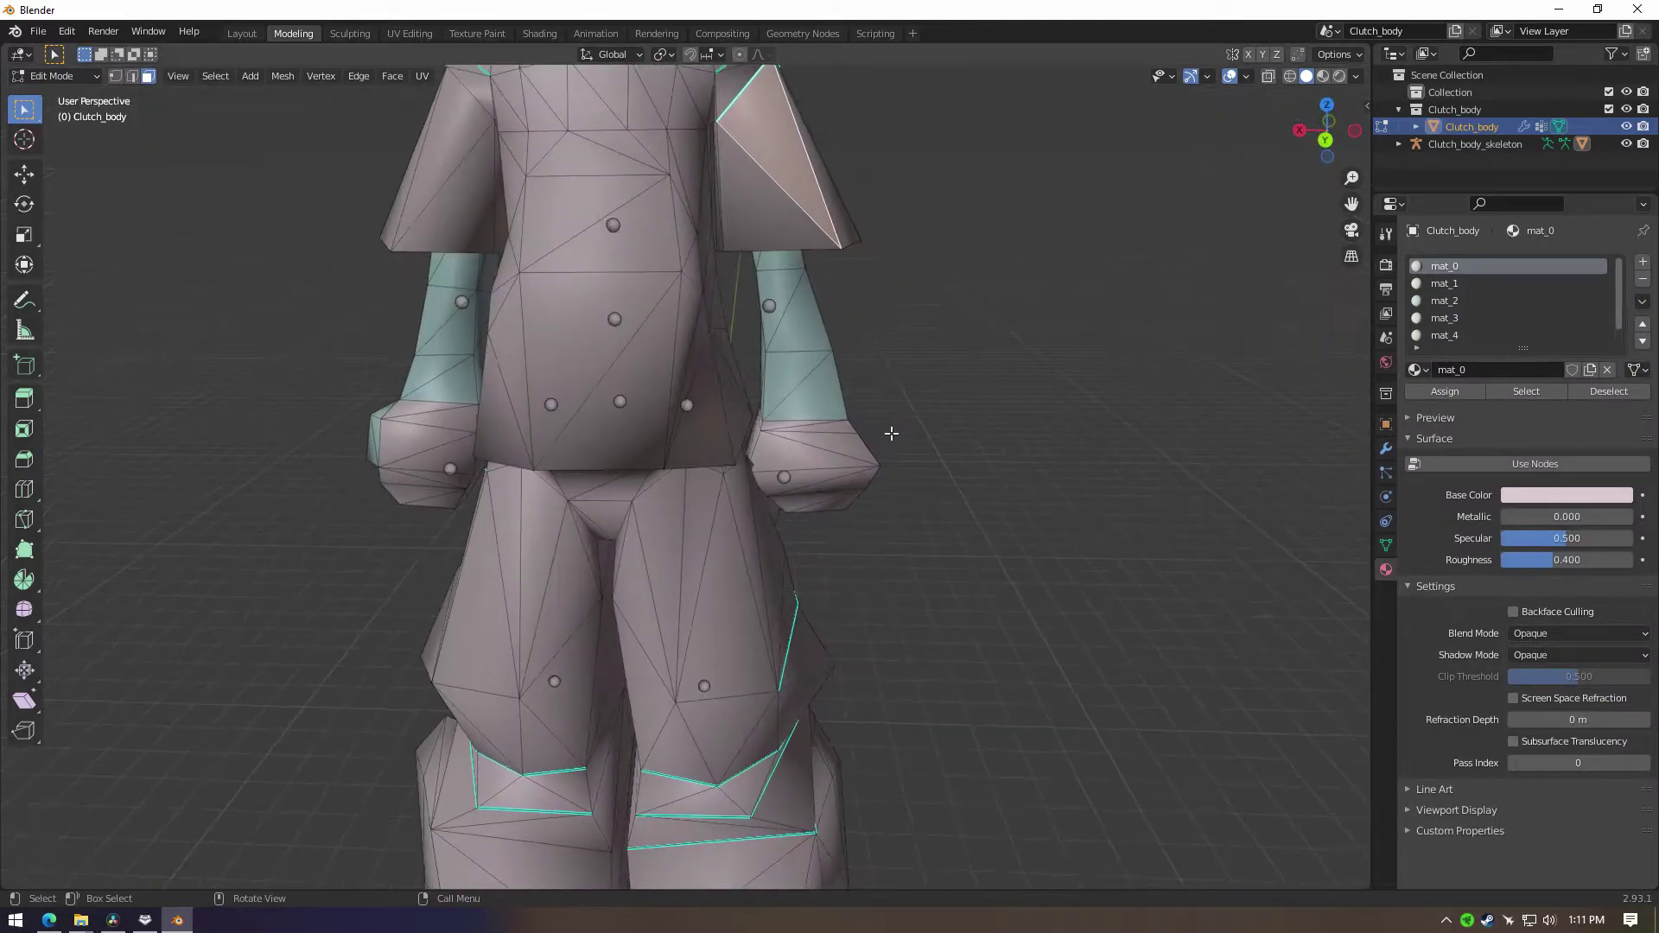
click(800, 315)
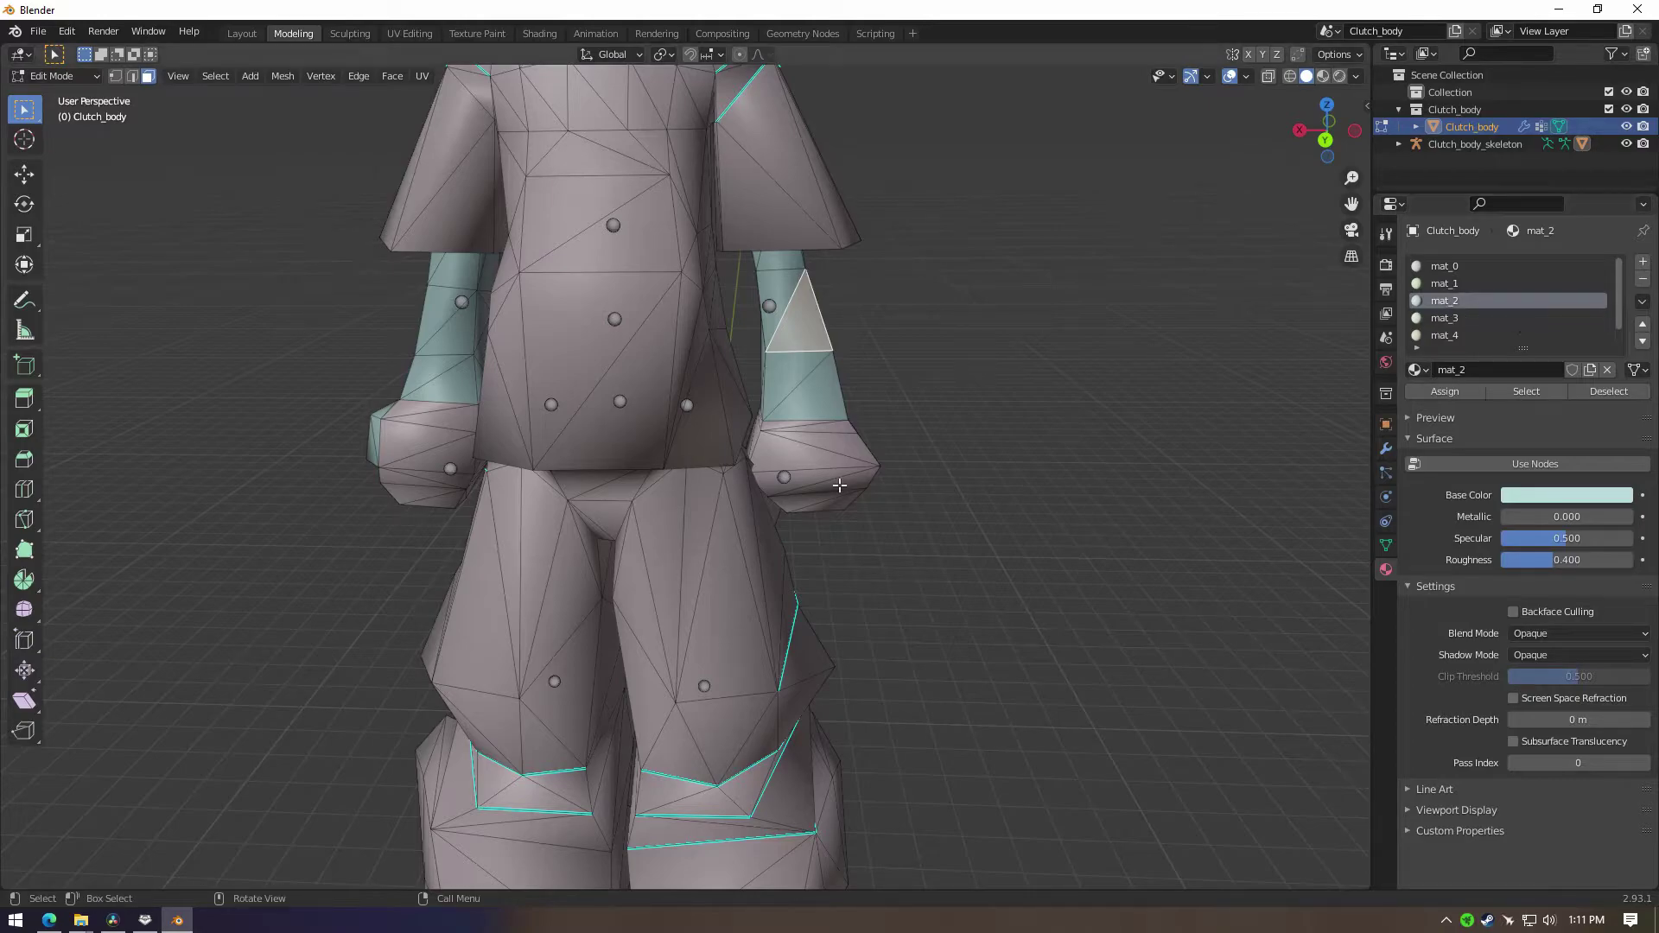
scroll(840, 485, down, 4)
middle_drag(787, 648, 902, 640)
click(950, 724)
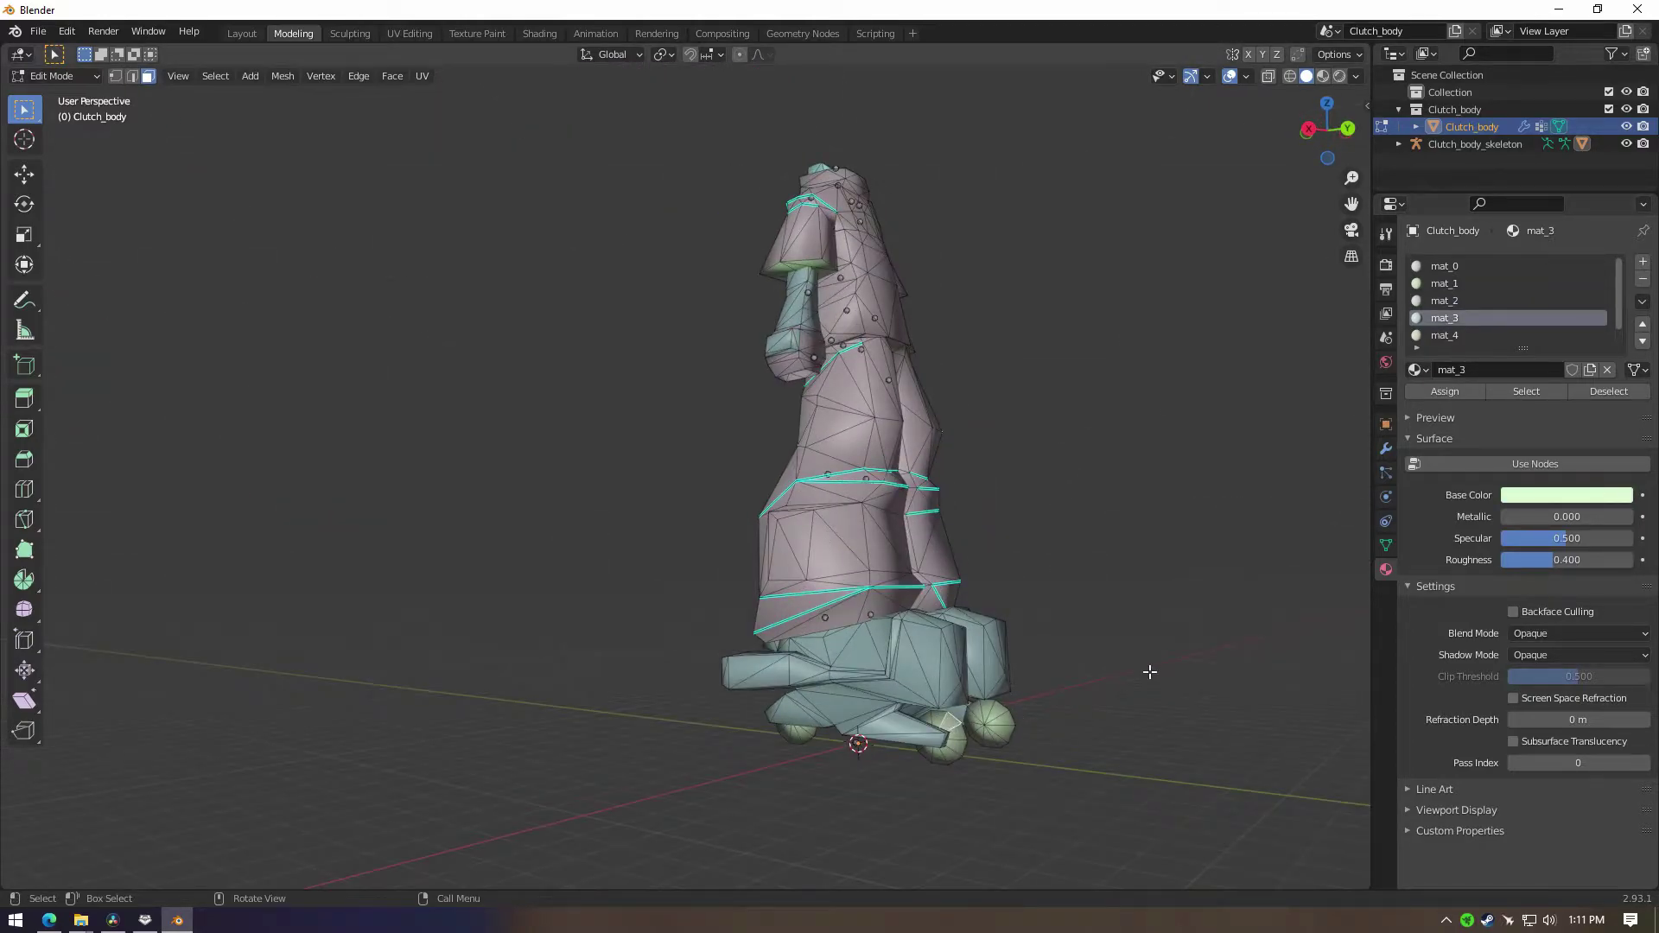
click(924, 660)
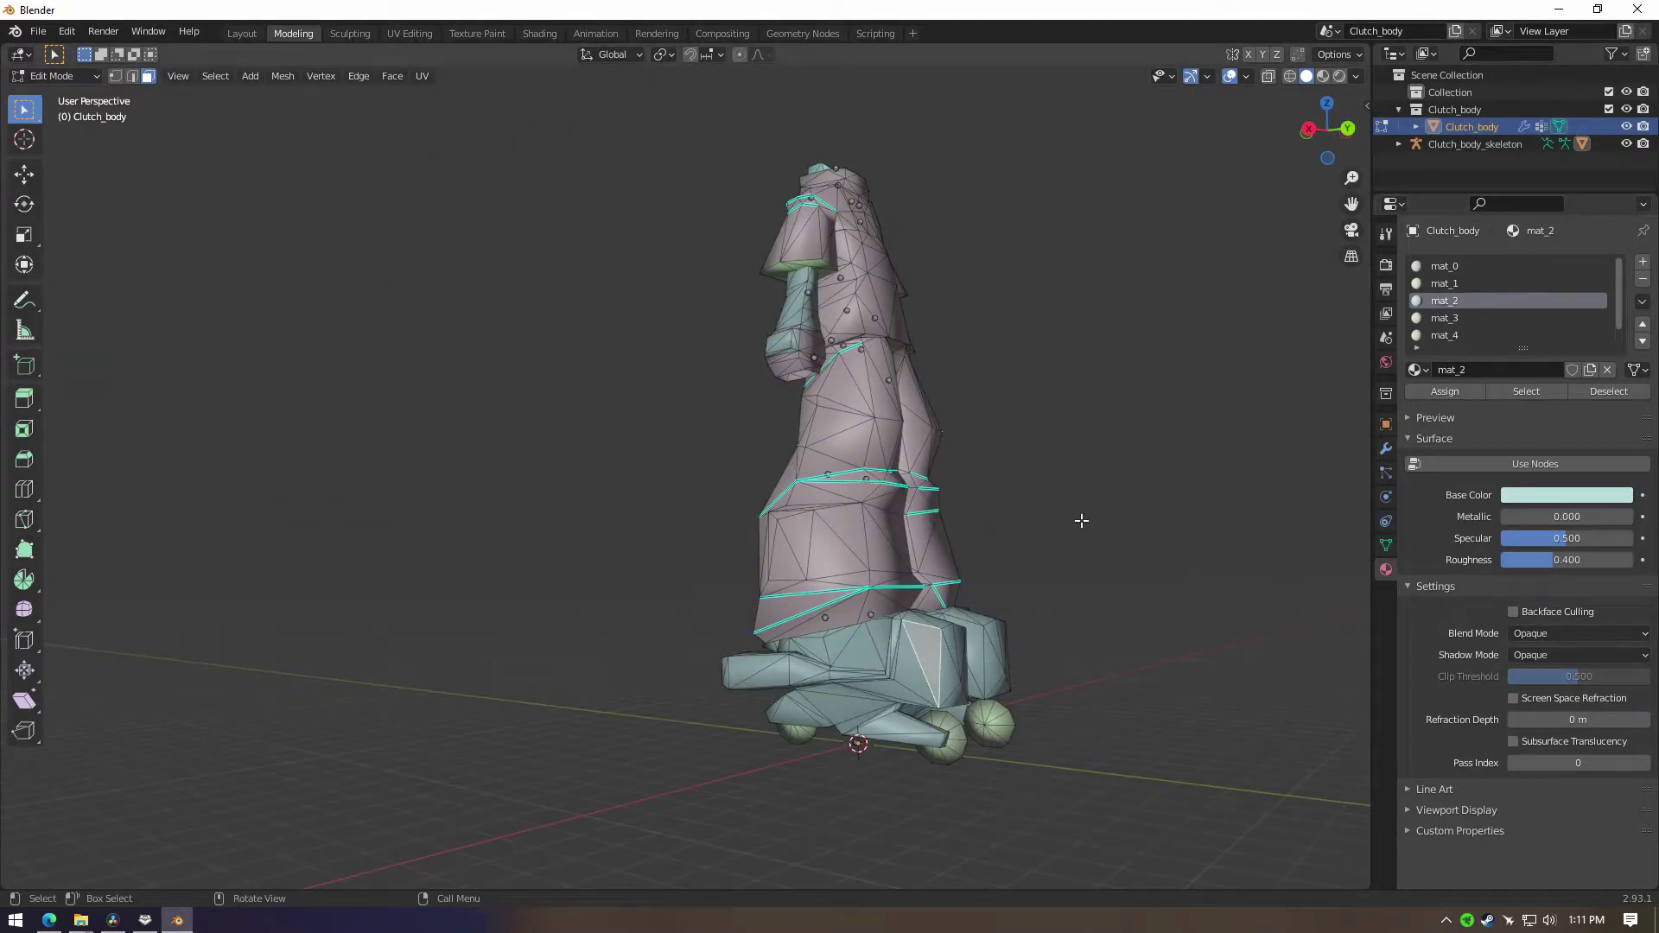
Step: Examine the material assigned to the neck at the top of the body by selecting one of its faces
middle_drag(1085, 522, 948, 555)
scroll(948, 555, up, 5)
scroll(760, 308, down, 2)
click(761, 308)
shift+middle_drag(882, 353, 1035, 676)
click(818, 355)
click(751, 319)
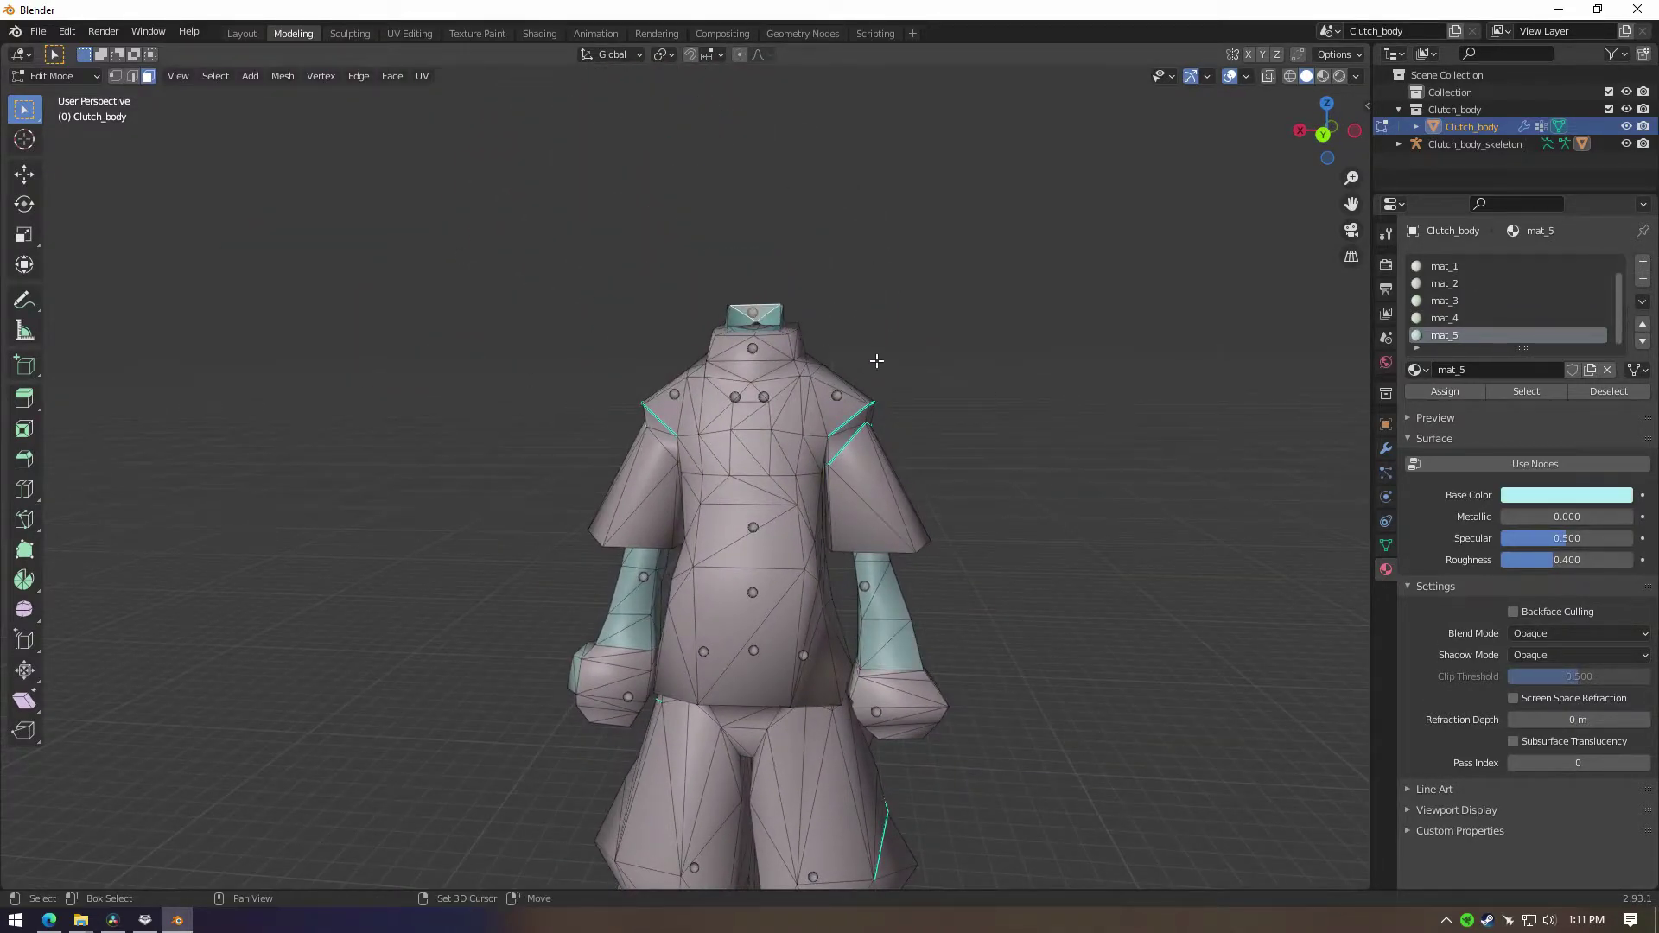
scroll(877, 360, up, 3)
middle_drag(877, 359, 889, 459)
scroll(864, 467, down, 4)
scroll(866, 529, up, 1)
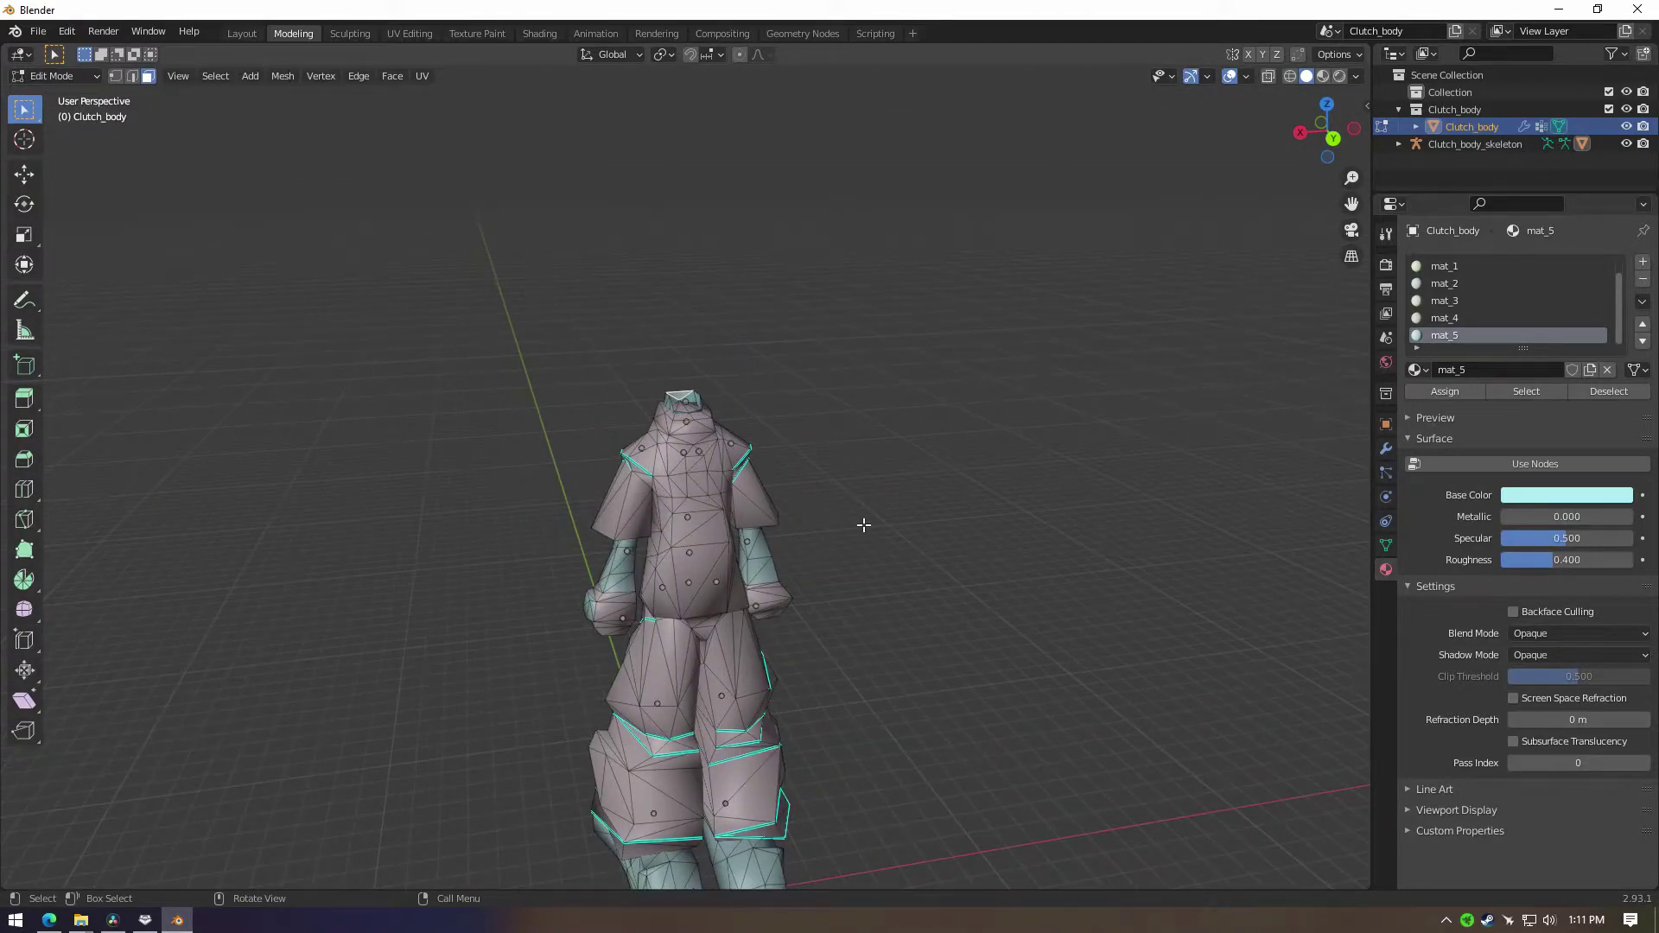
middle_drag(831, 494, 1088, 500)
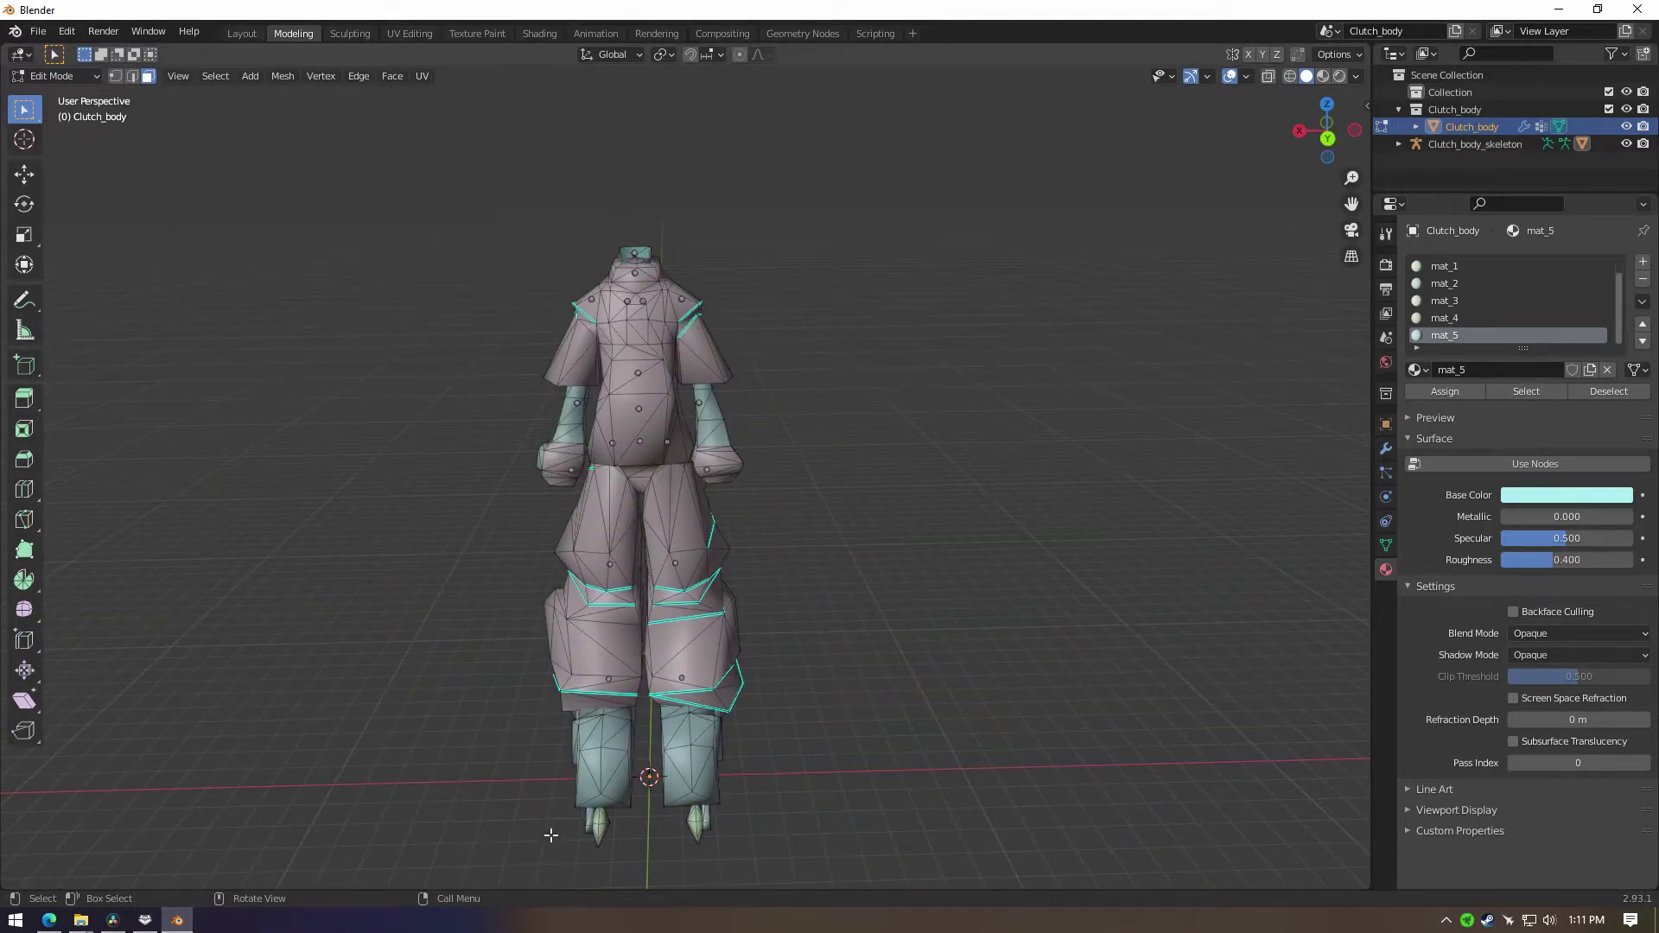
Step: Switch to JSRF ModTool, open the displayed Clutch.dat texture for editing, and copy 1440713769.bmp from the 2.6.2 resources\tmp folder
click(145, 919)
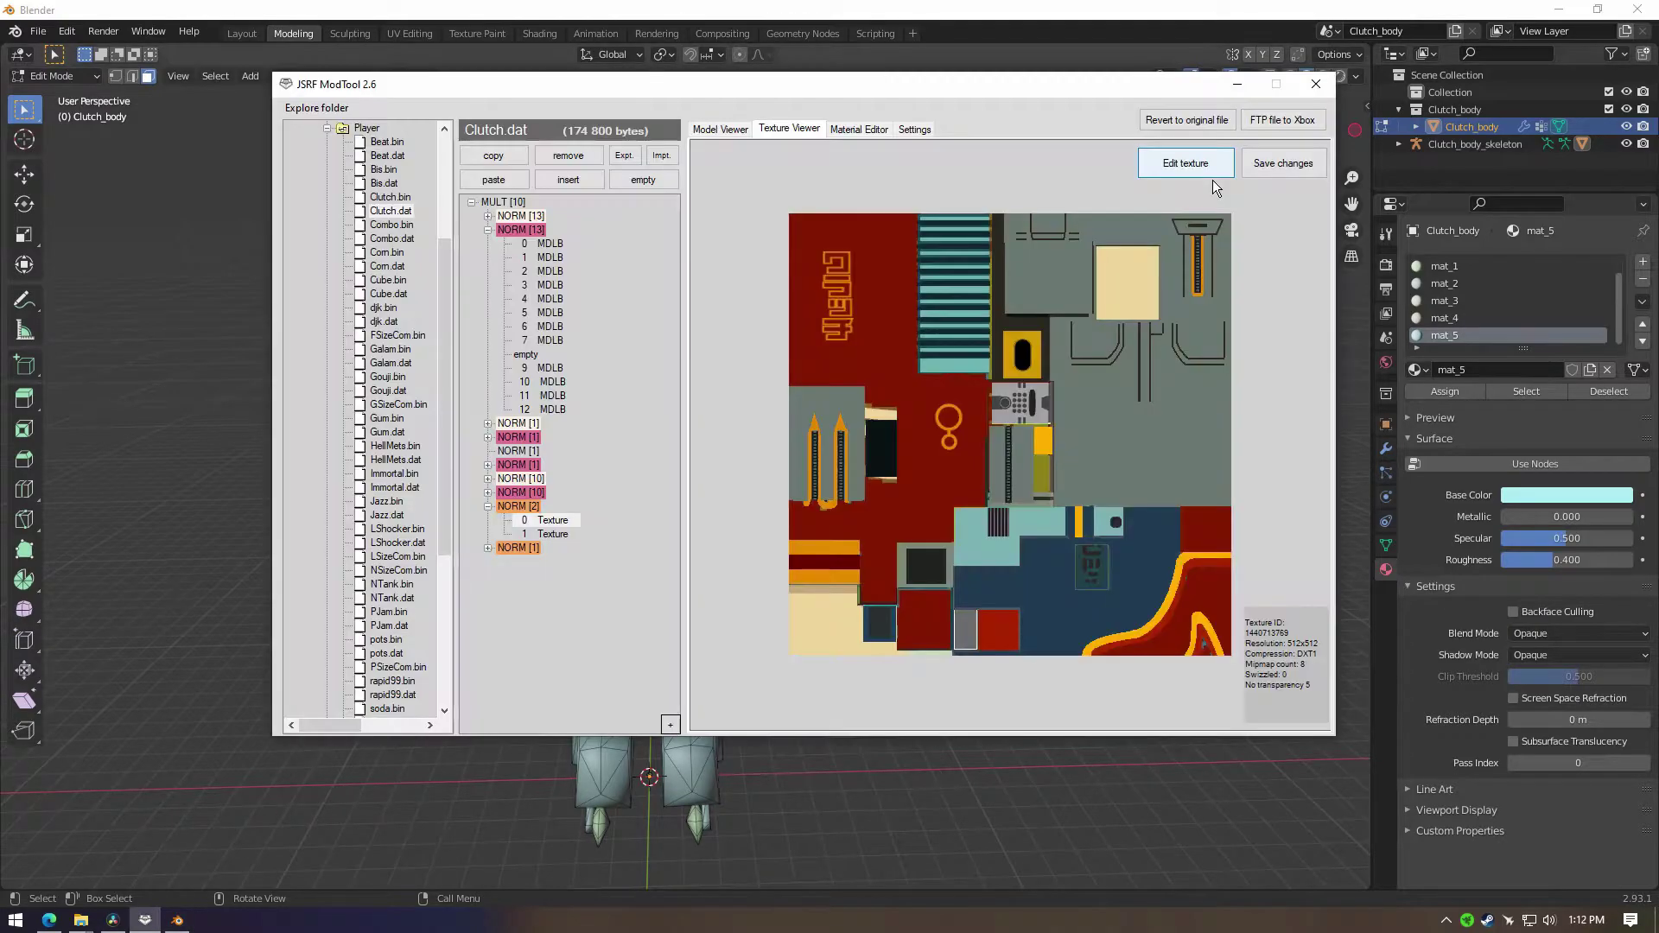
click(1210, 176)
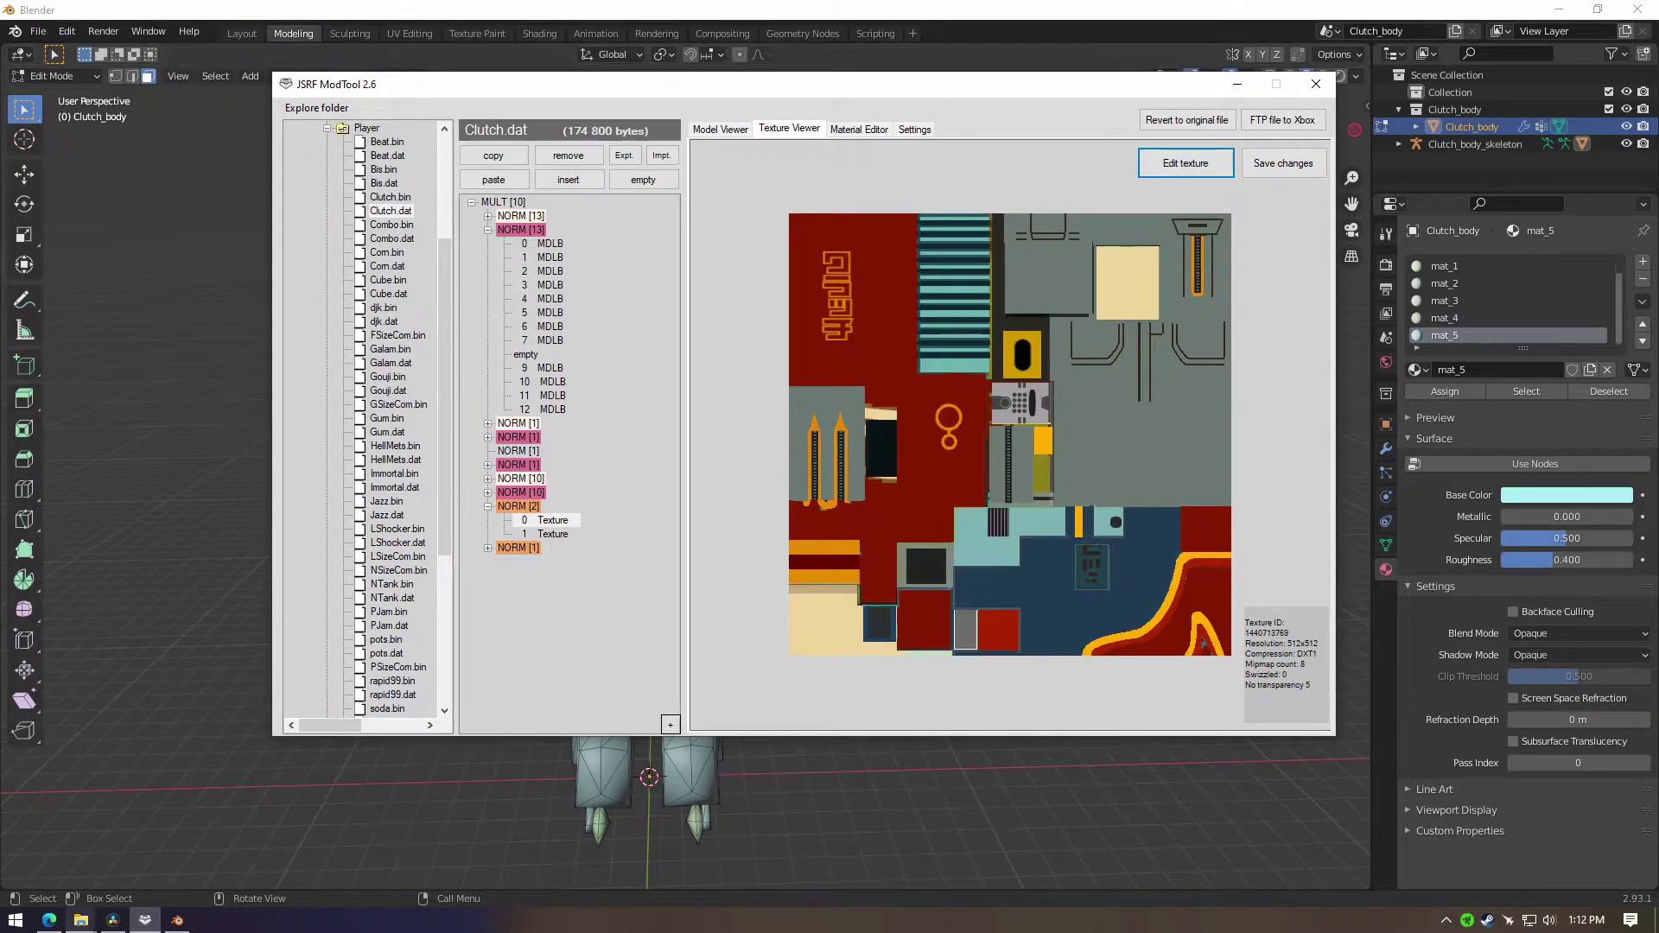
mouse_move(81, 920)
click(744, 858)
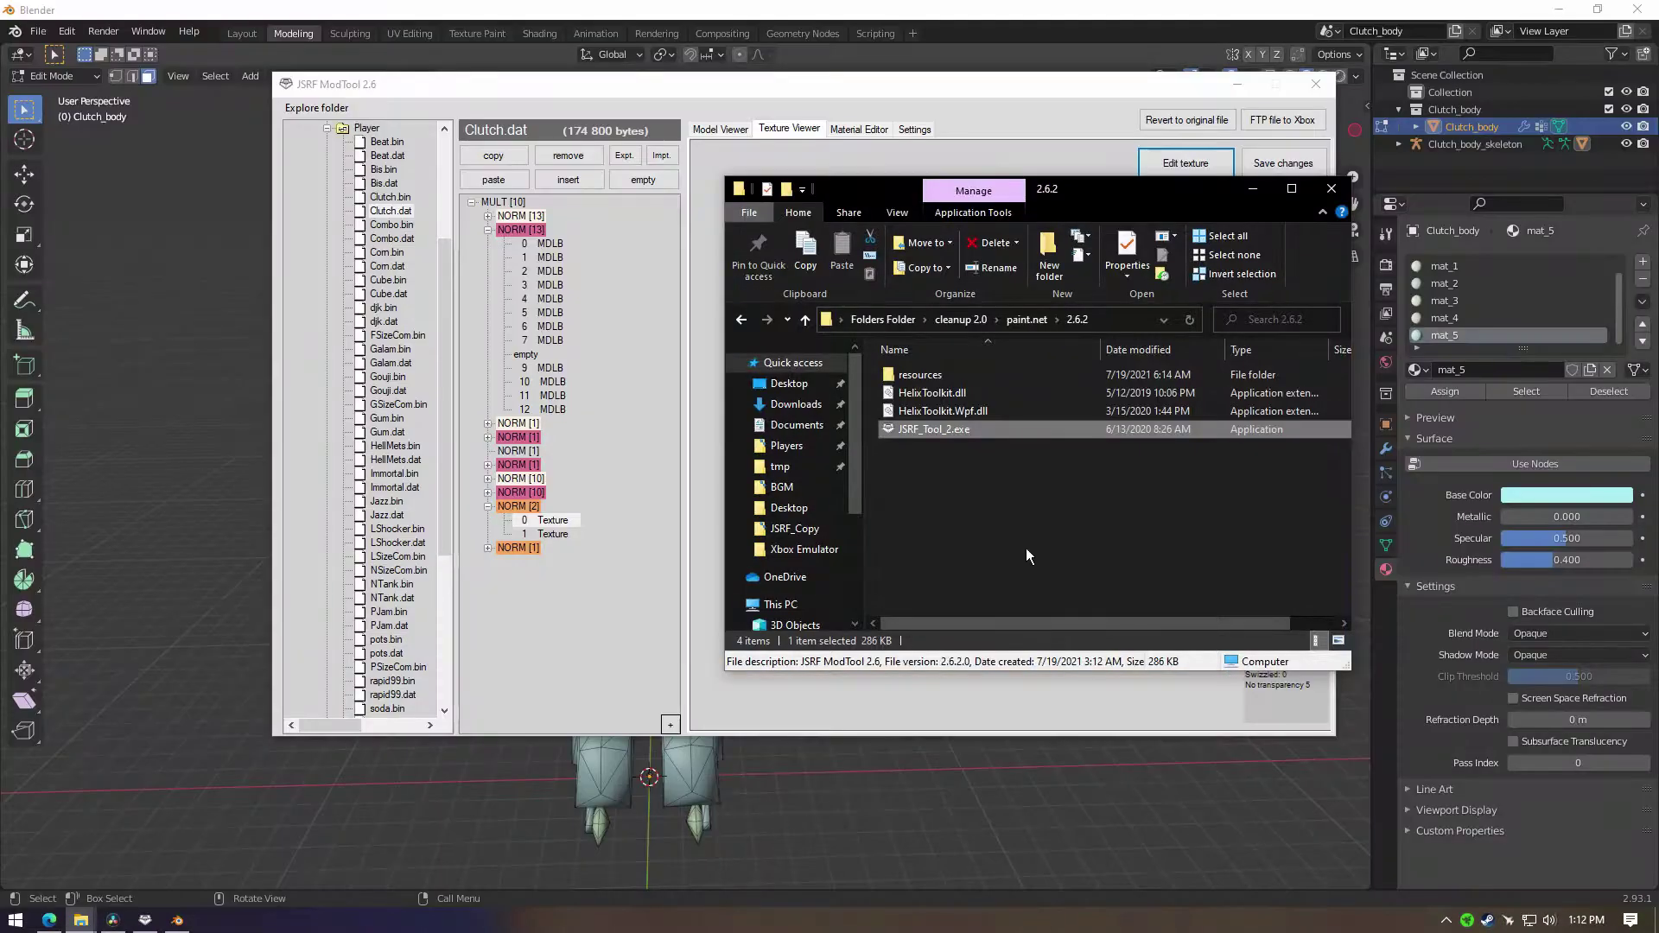
double_click(942, 377)
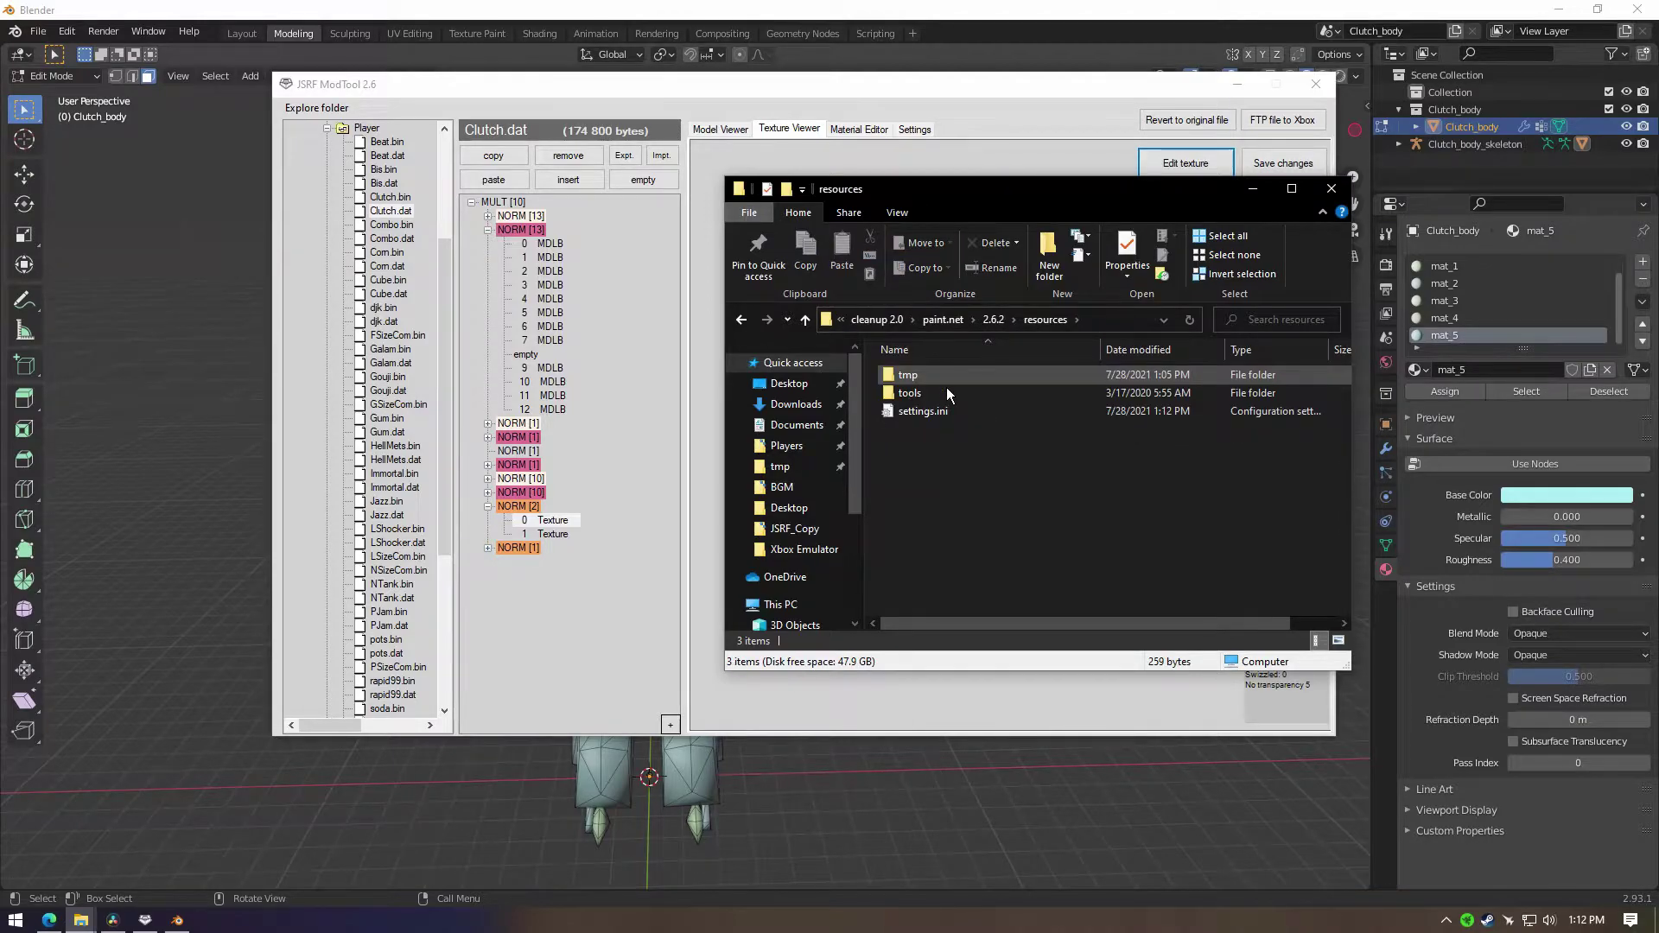
double_click(947, 374)
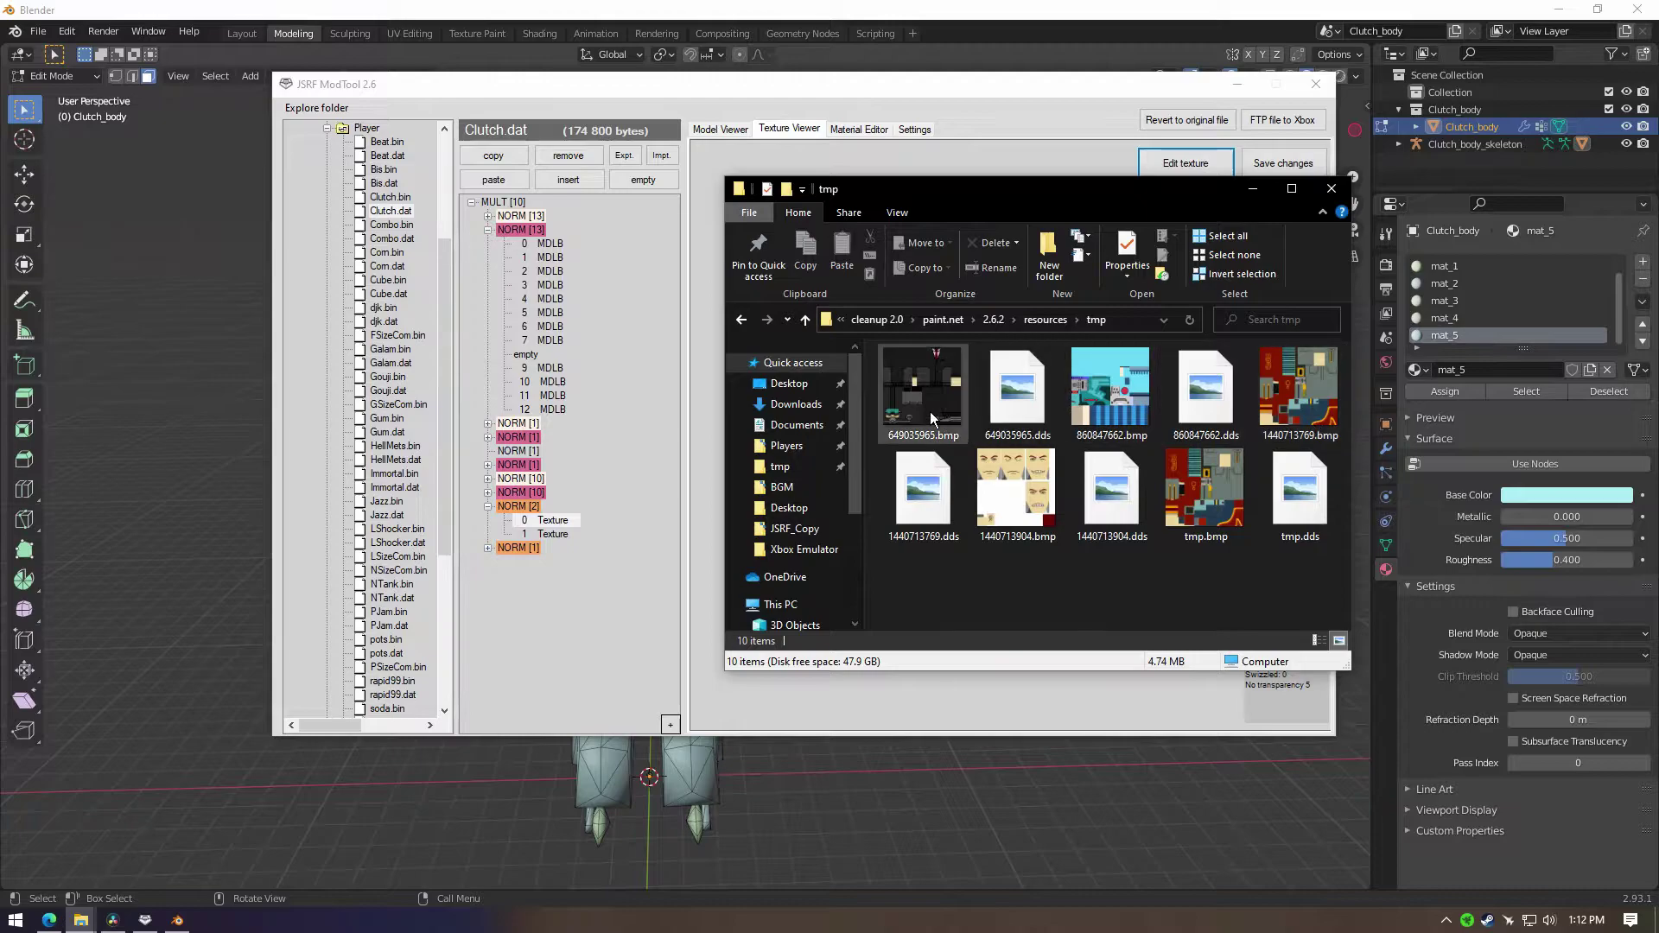
click(1310, 409)
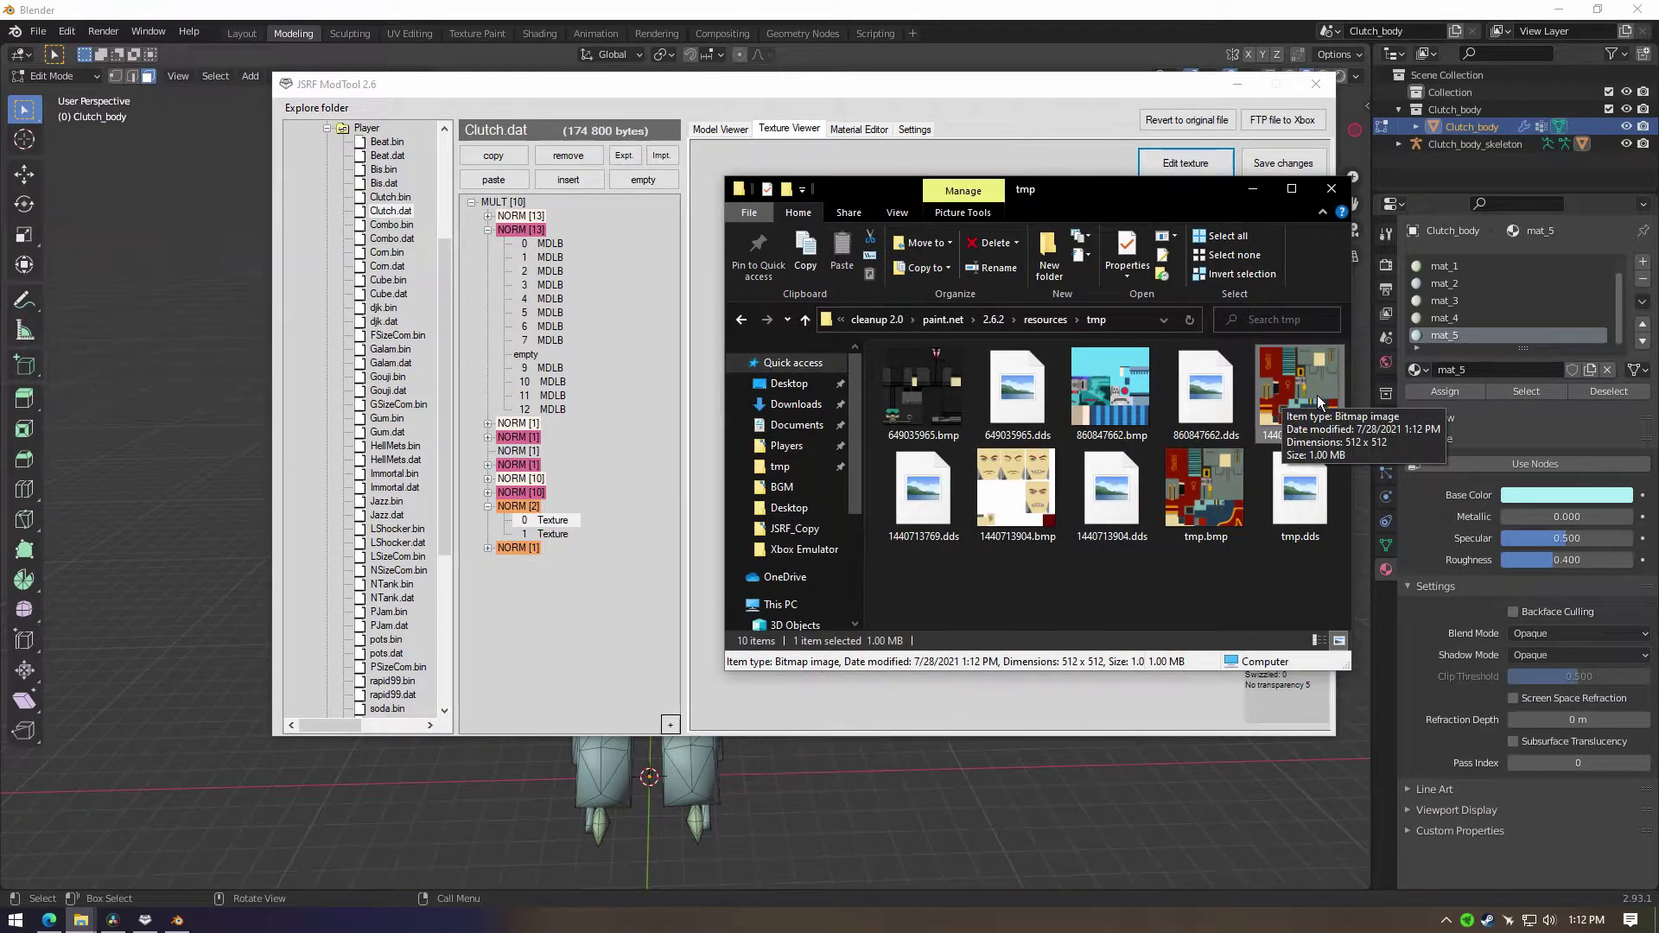
click(1259, 610)
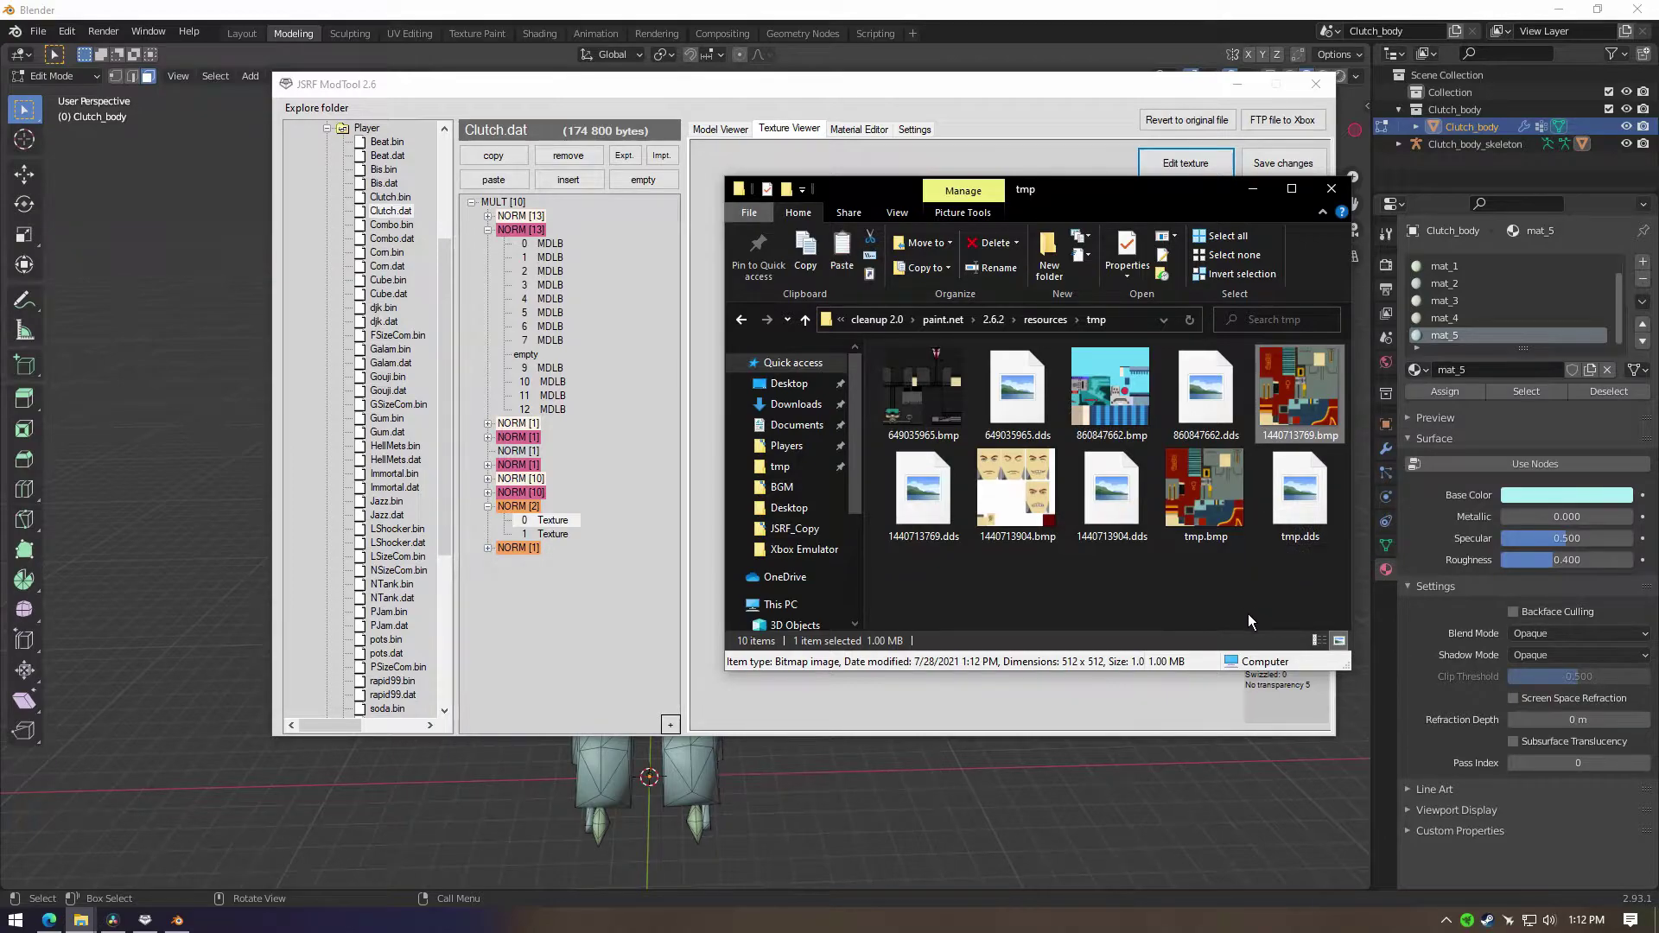
Step: Create a folder named textures inside the desktop's Clutch folder and paste 1440713769.bmp into it
click(890, 327)
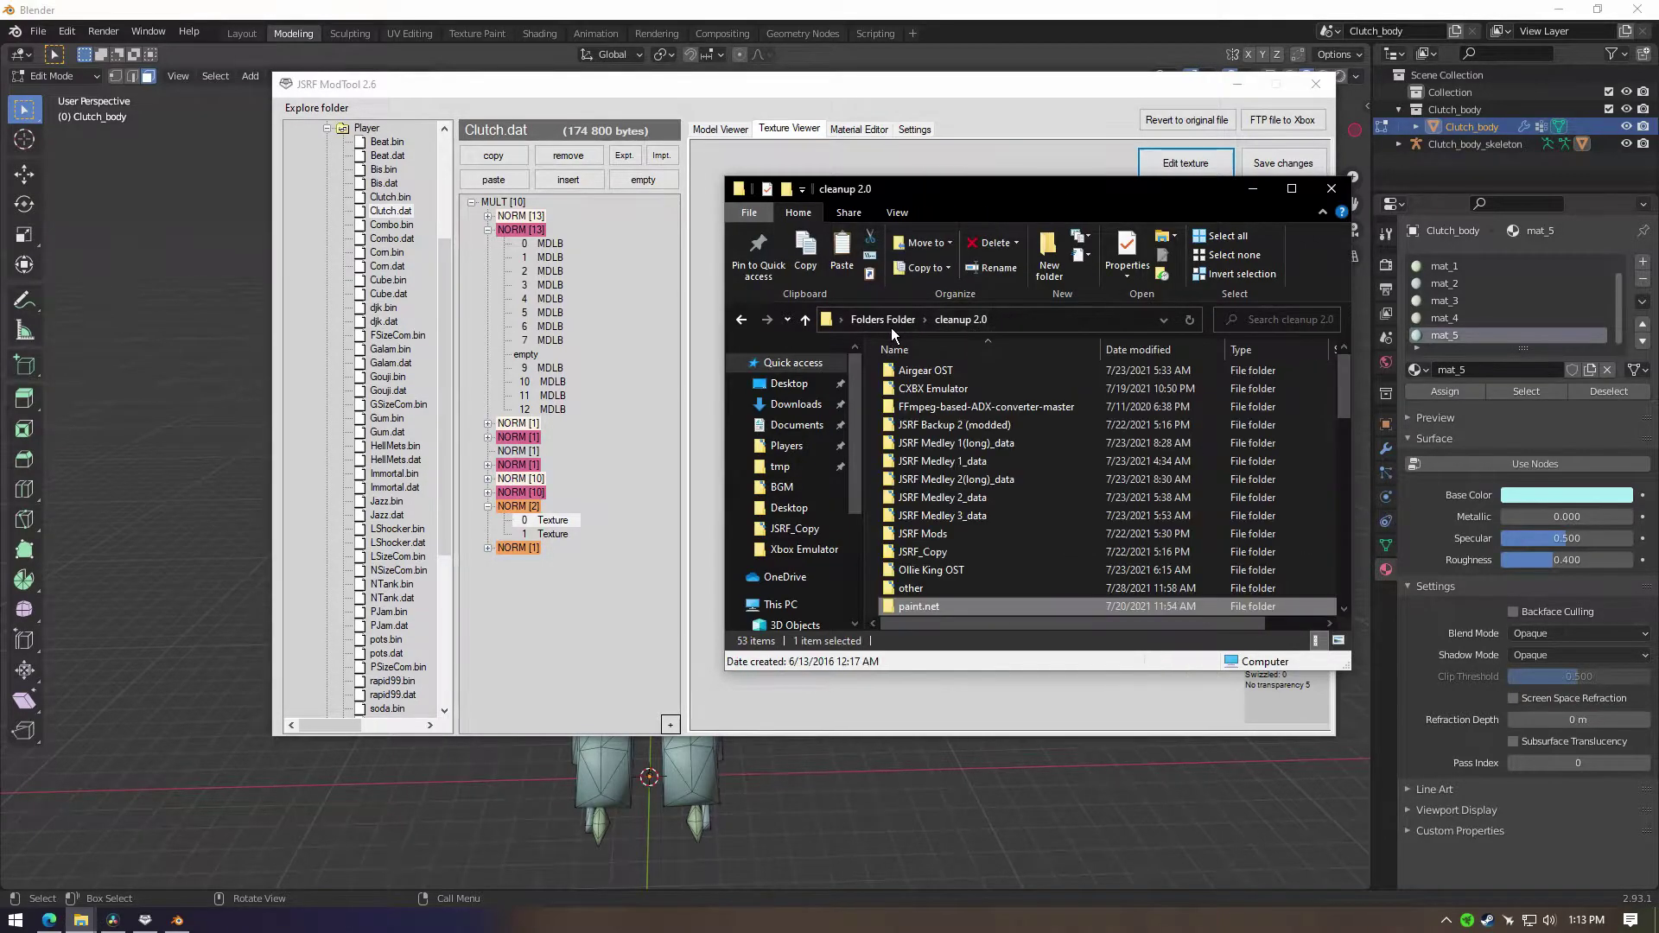
click(789, 383)
double_click(928, 382)
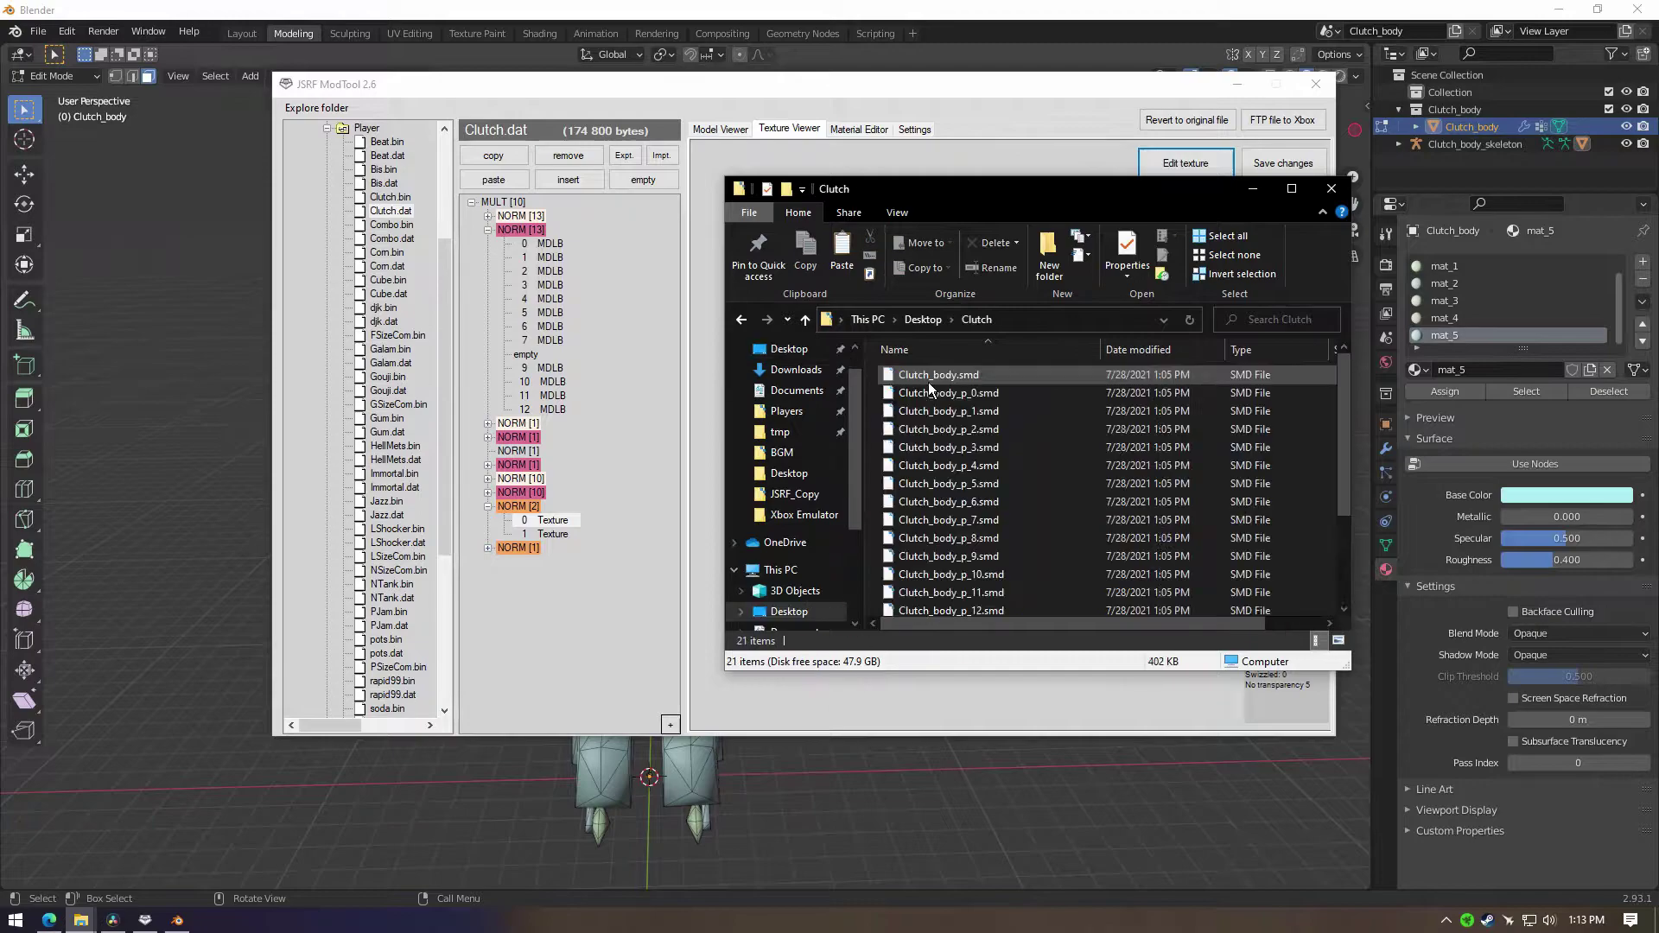
right_click(875, 590)
mouse_move(973, 560)
click(1135, 560)
text(tex)
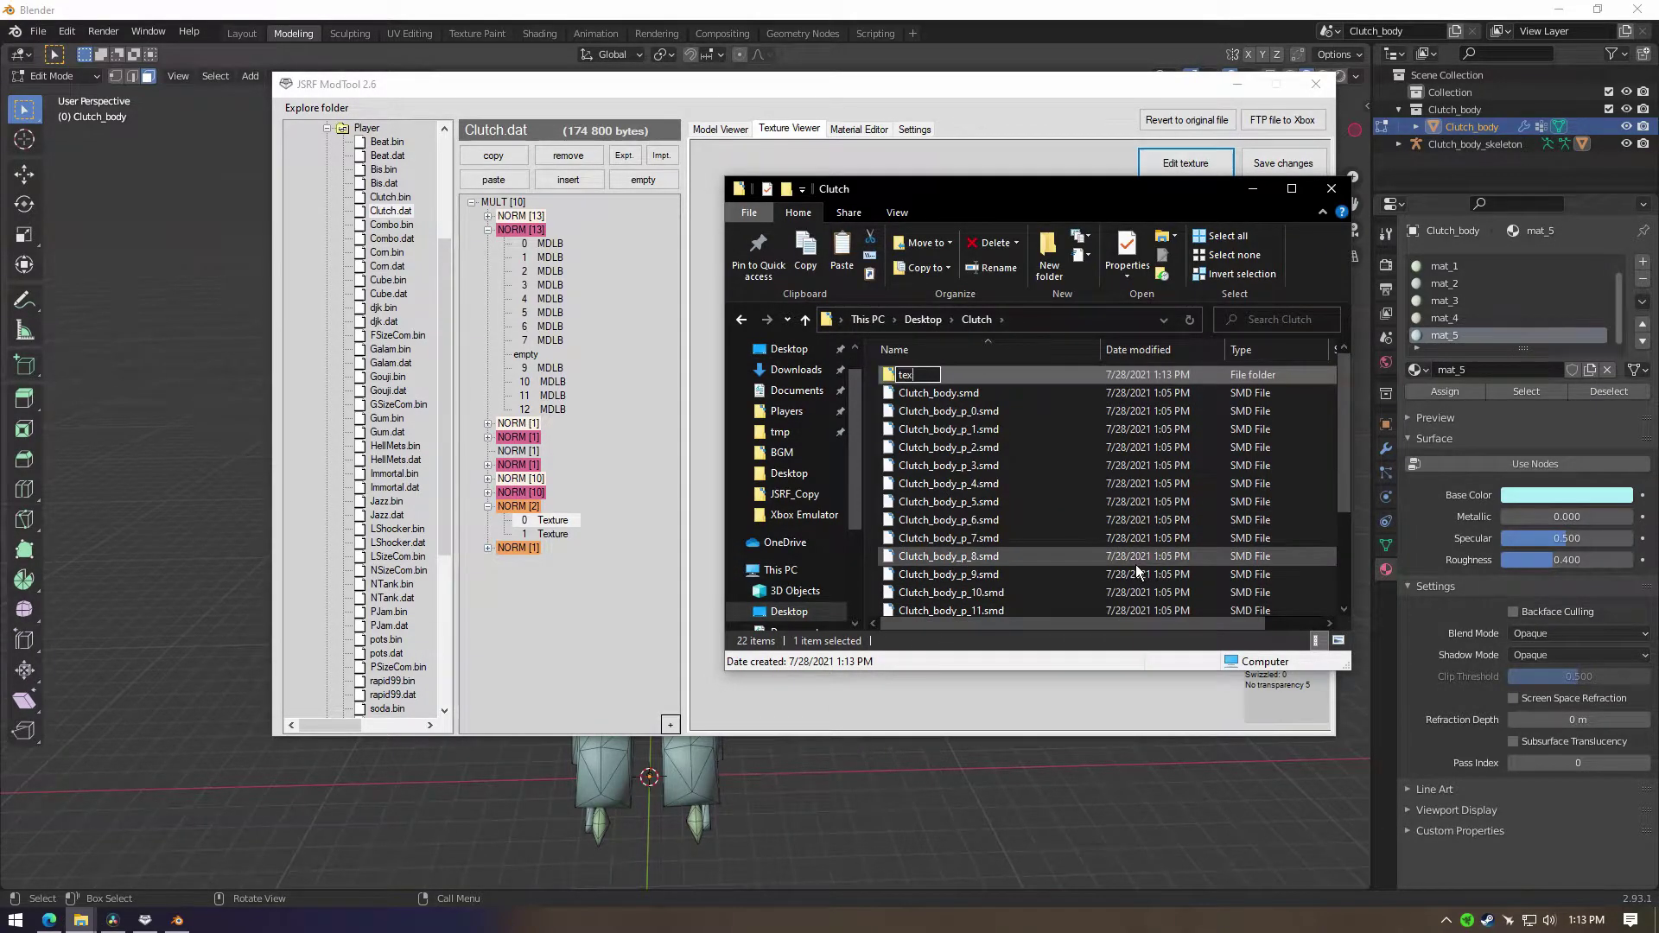
text(tures)
key(Return)
key(Return)
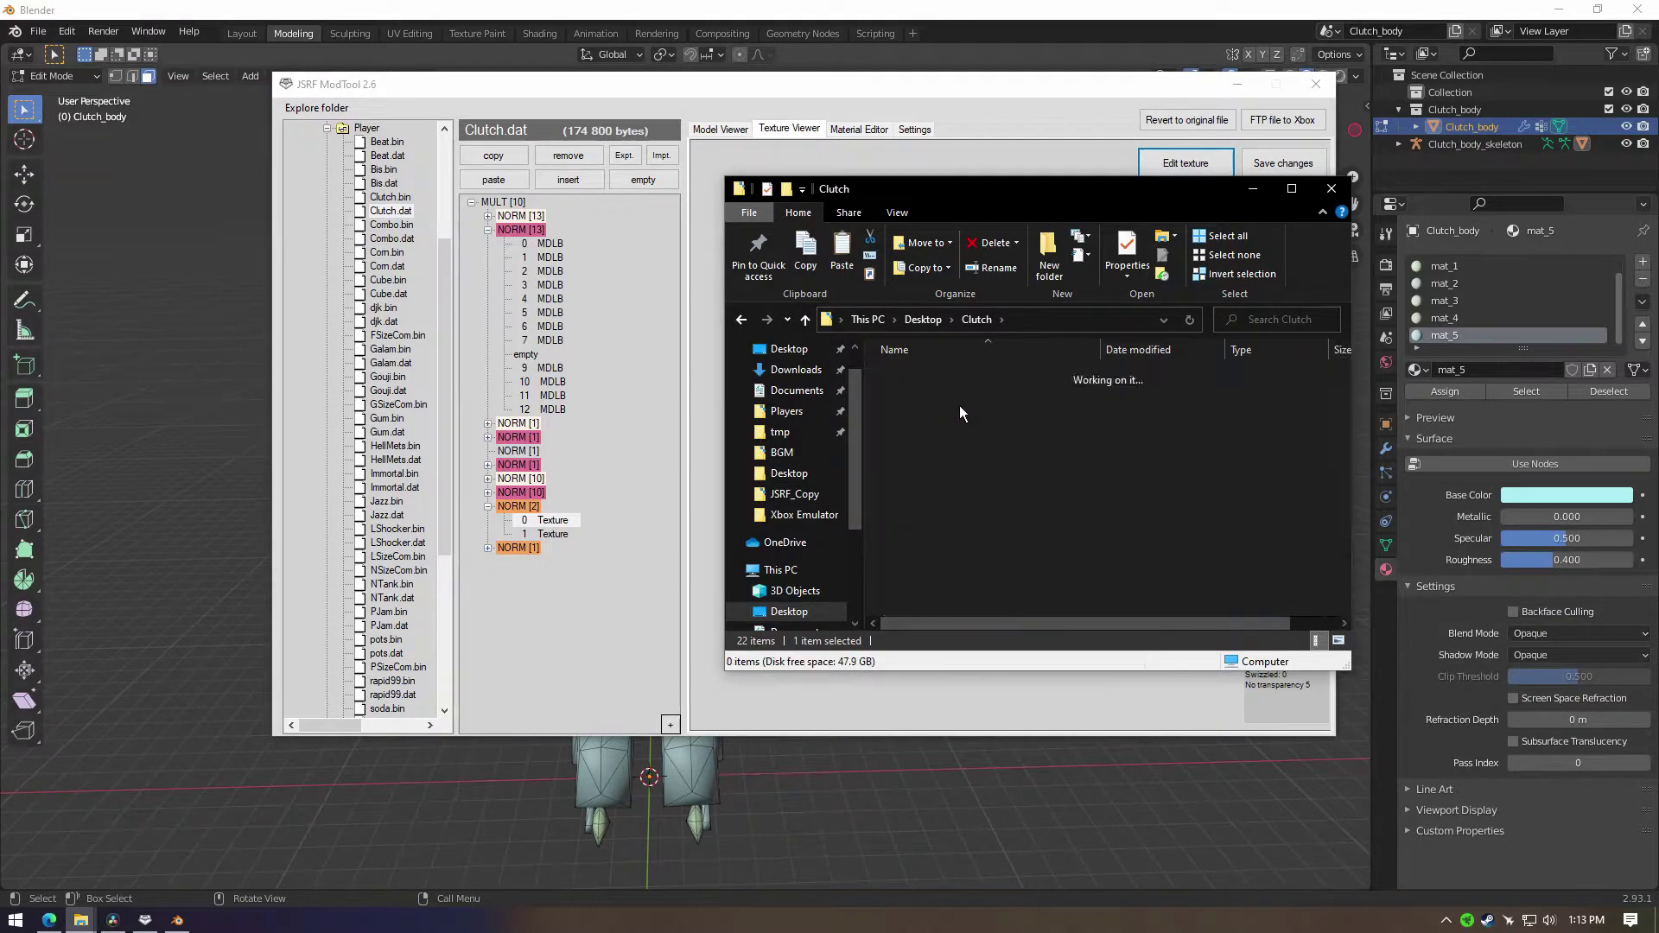
key(ctrl+v)
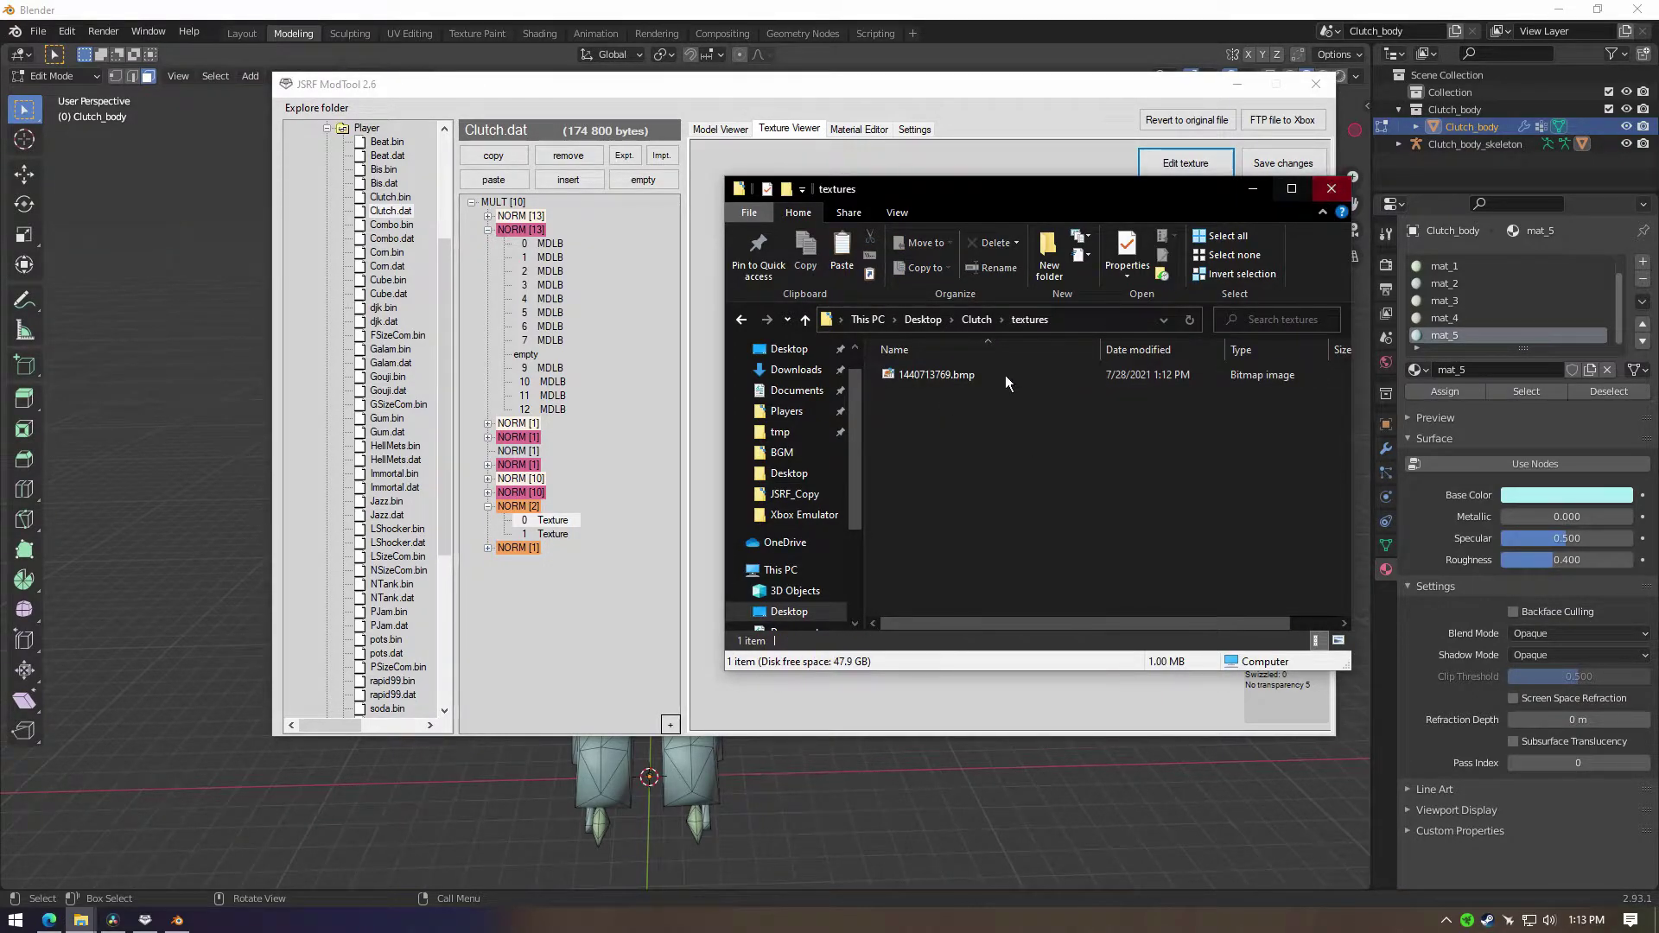
click(1332, 190)
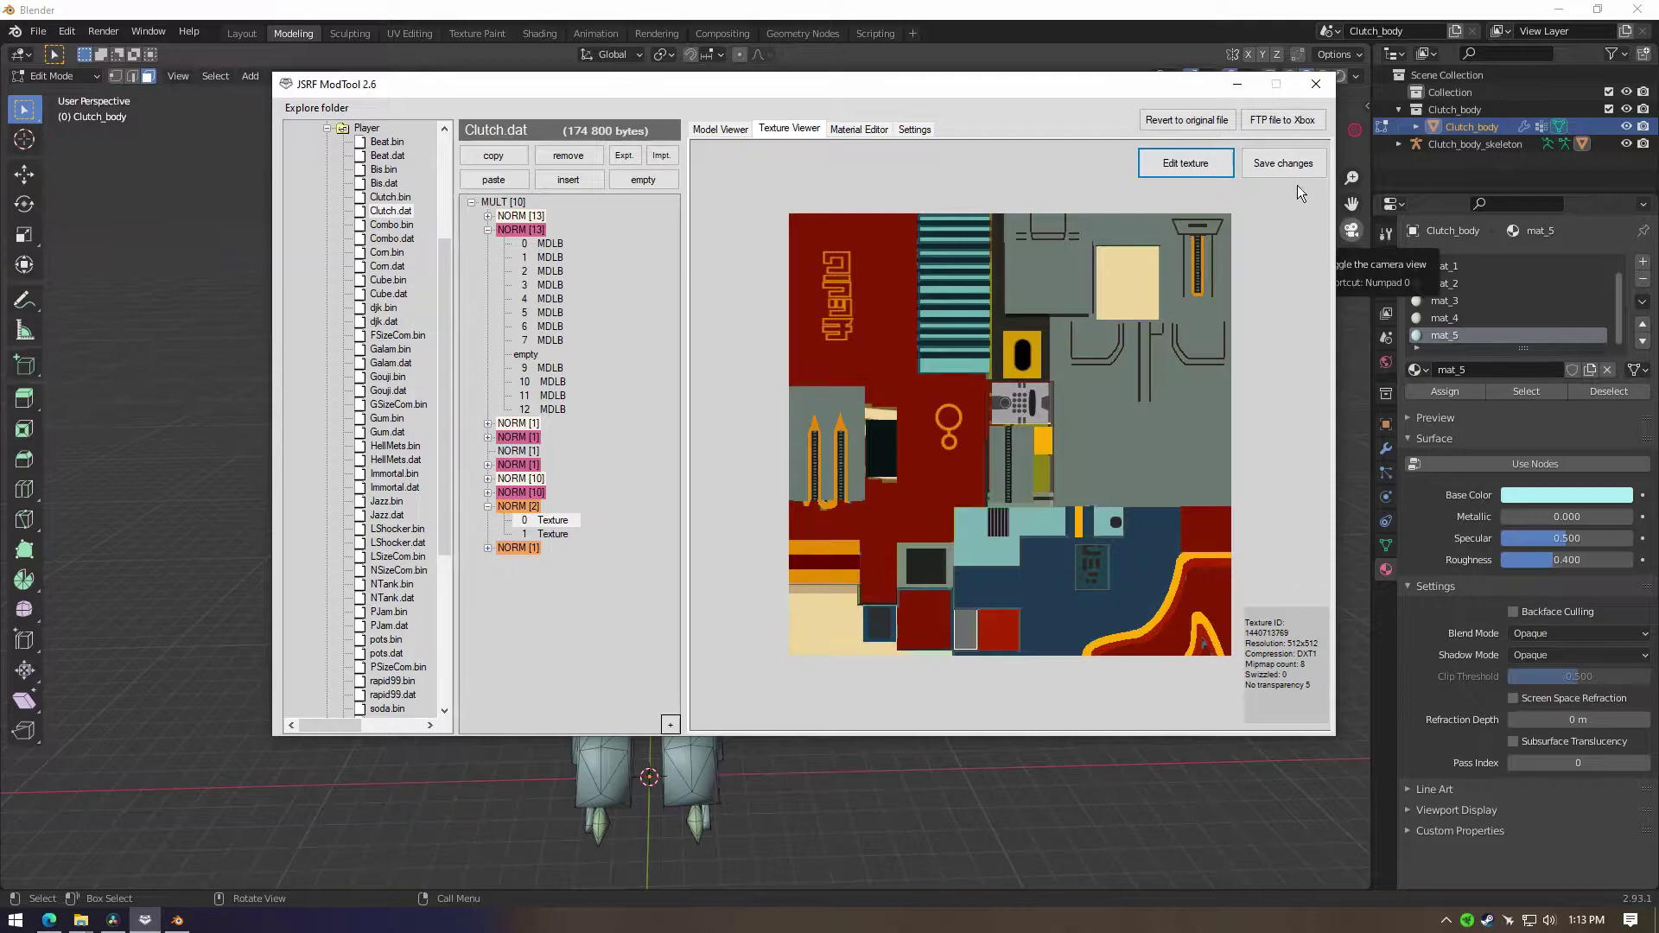
Step: Return to Blender, enable shader nodes for mat_0 and set its Base Color to an Image Texture
click(1469, 265)
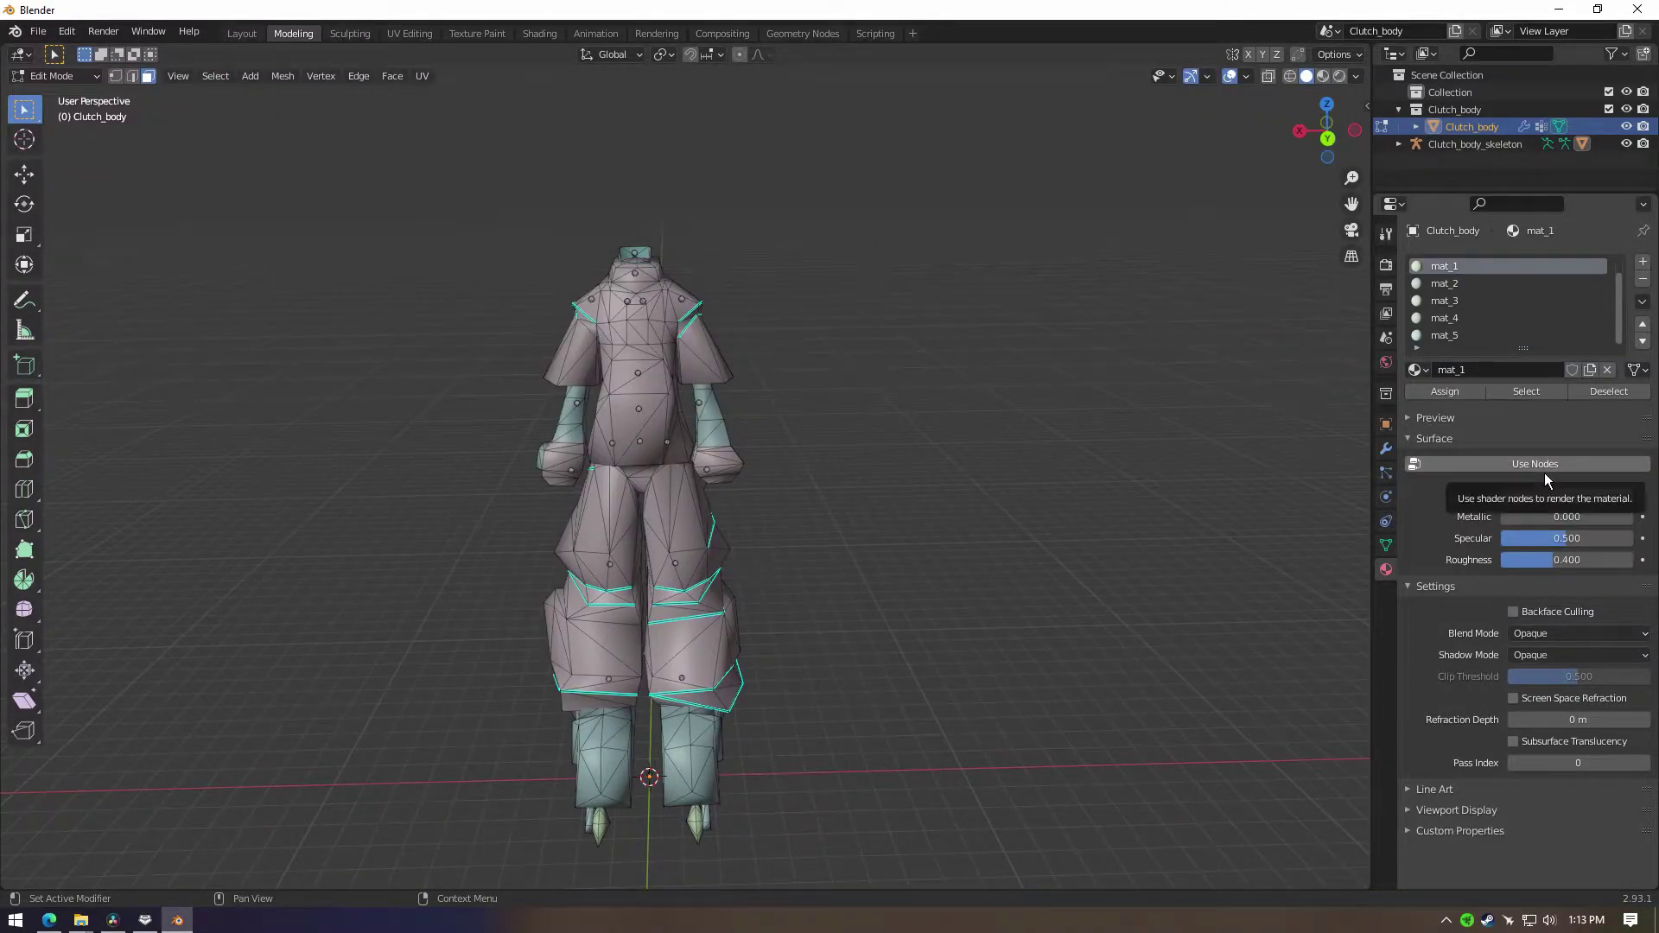
middle_drag(1177, 452, 1364, 436)
scroll(1619, 318, up, 1)
click(1469, 266)
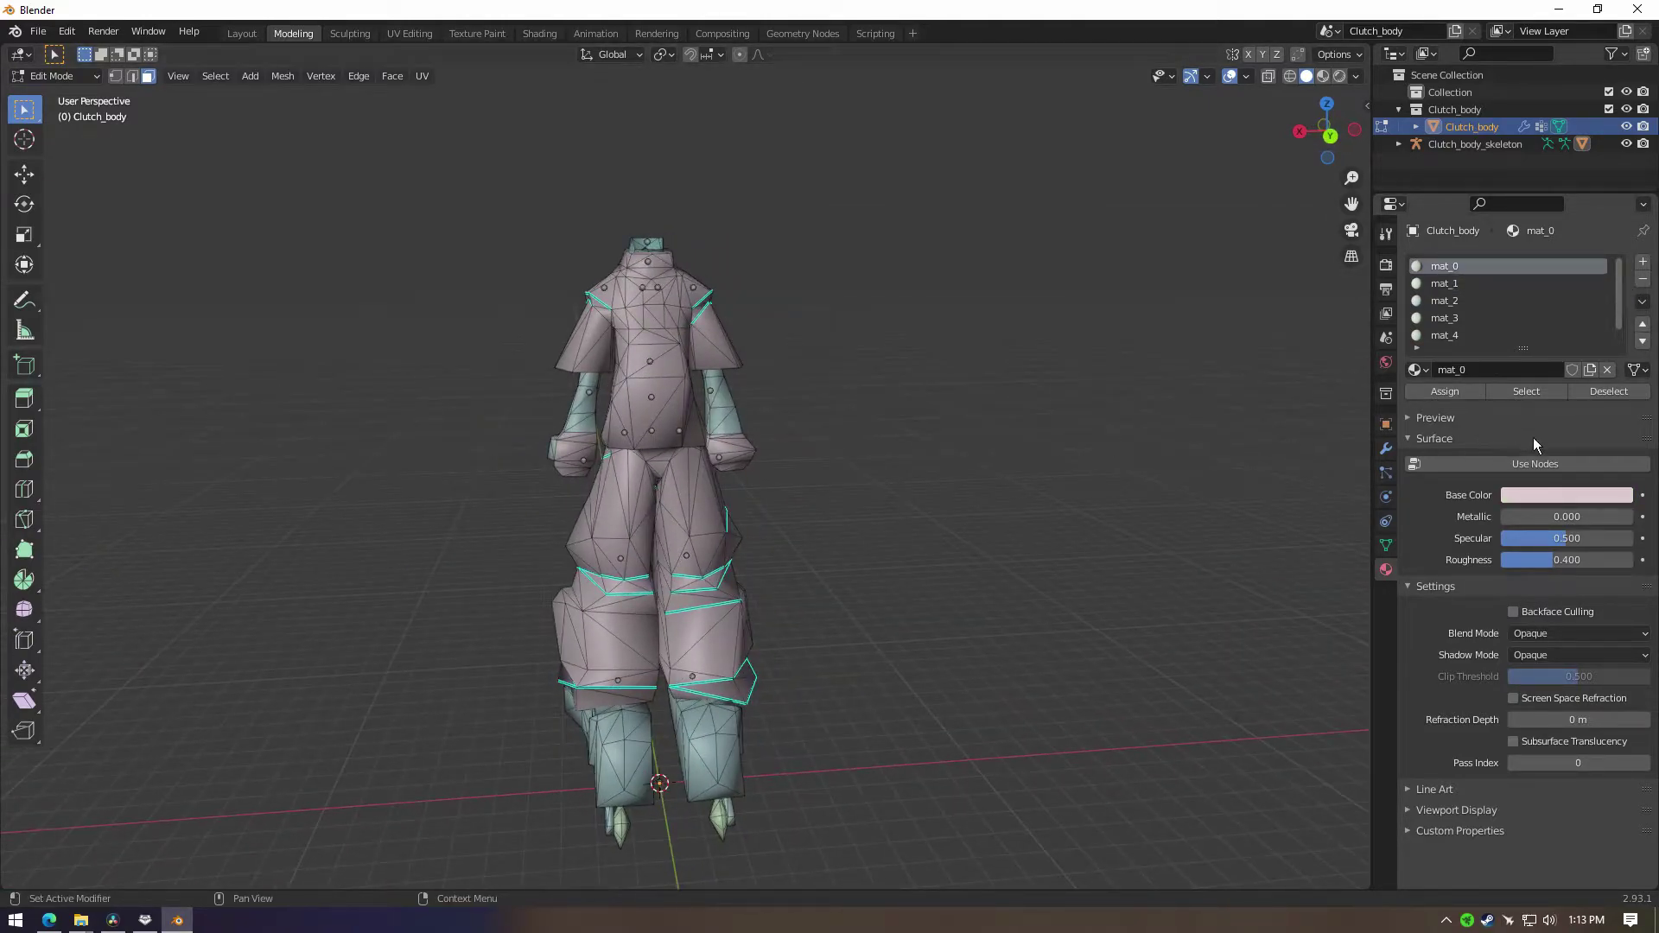
click(1538, 466)
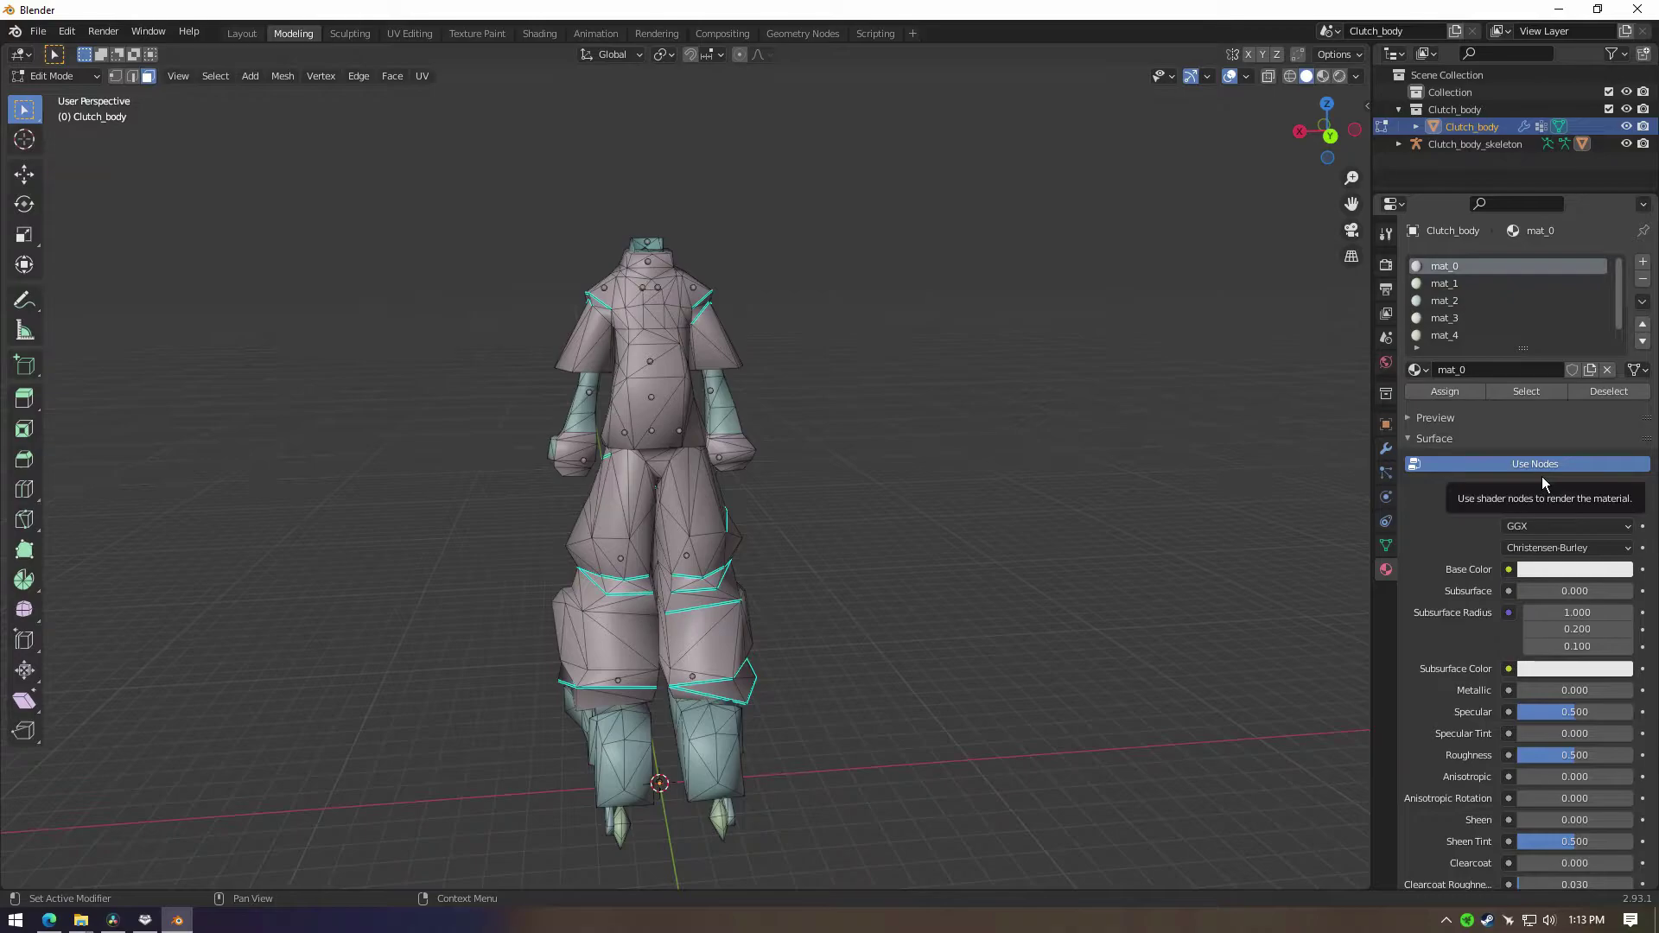
click(1517, 579)
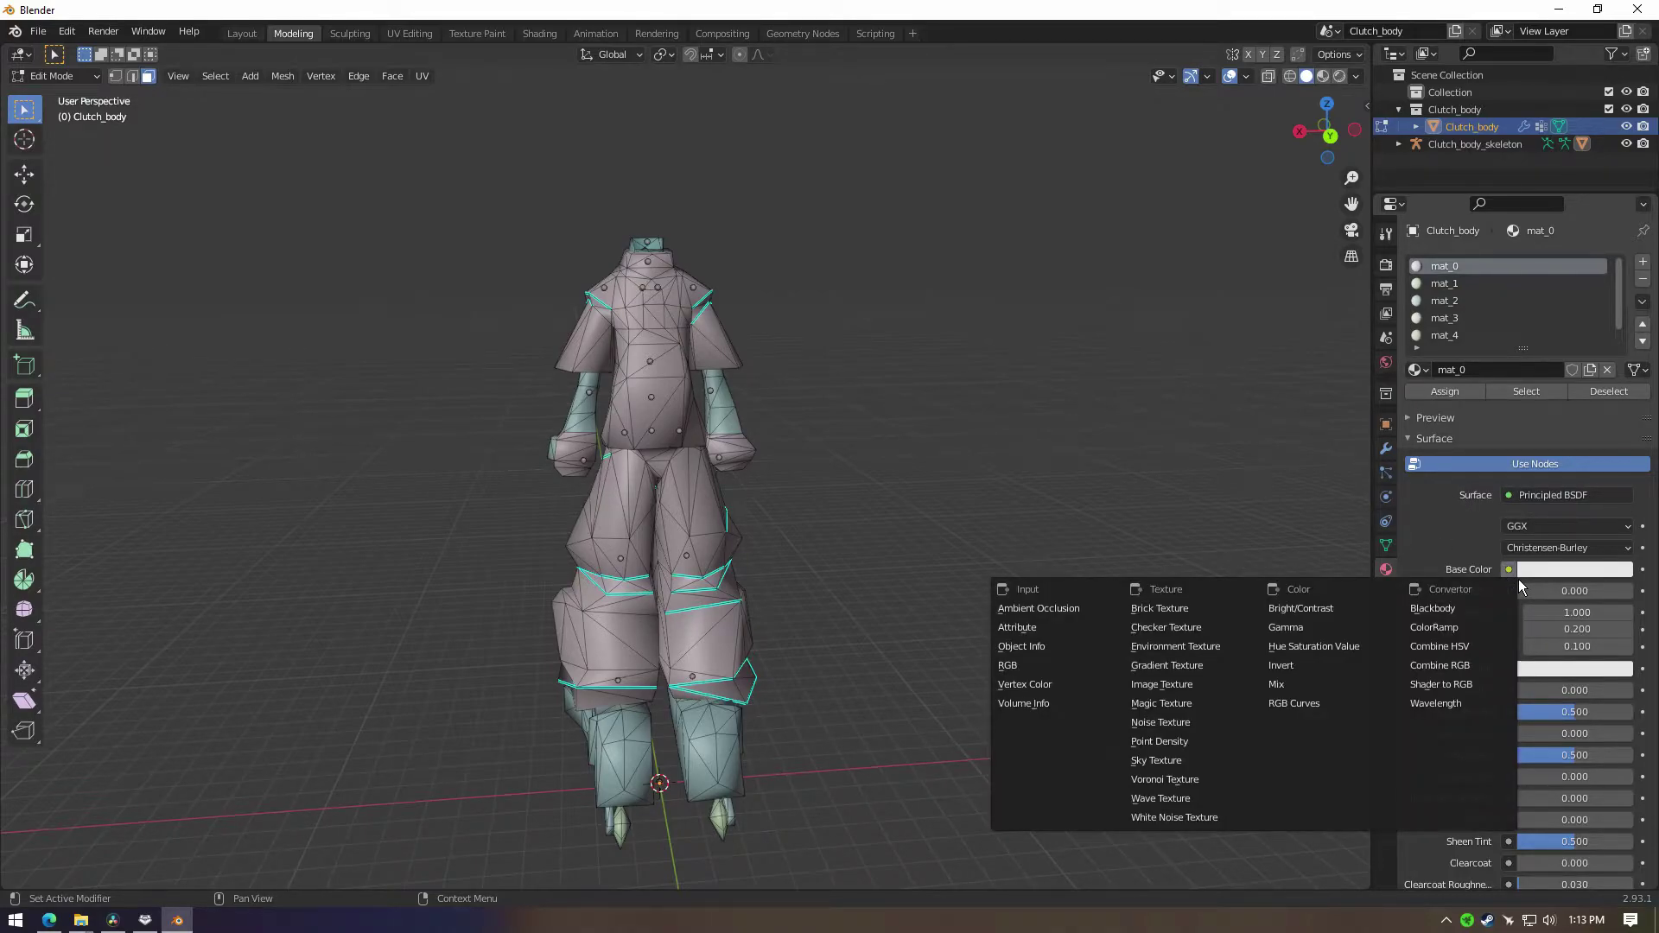
click(1182, 685)
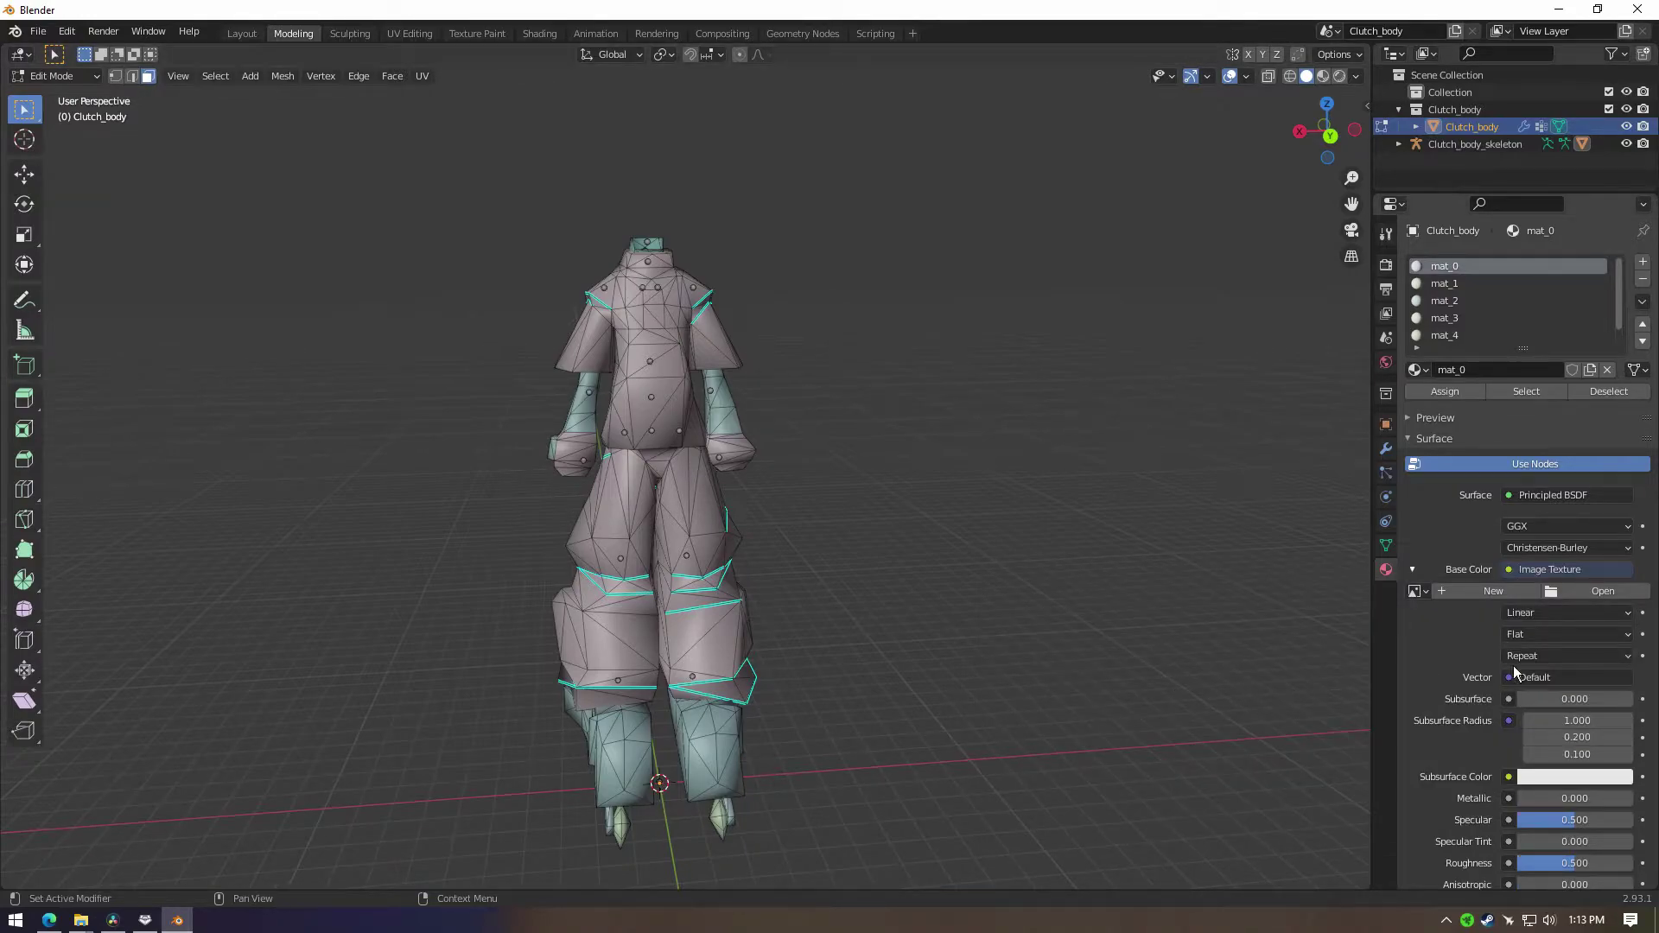
Step: Load 1440713769.bmp from the desktop's Clutch\textures folder as mat_0's base color image, adding that folder to the favorites
click(1595, 596)
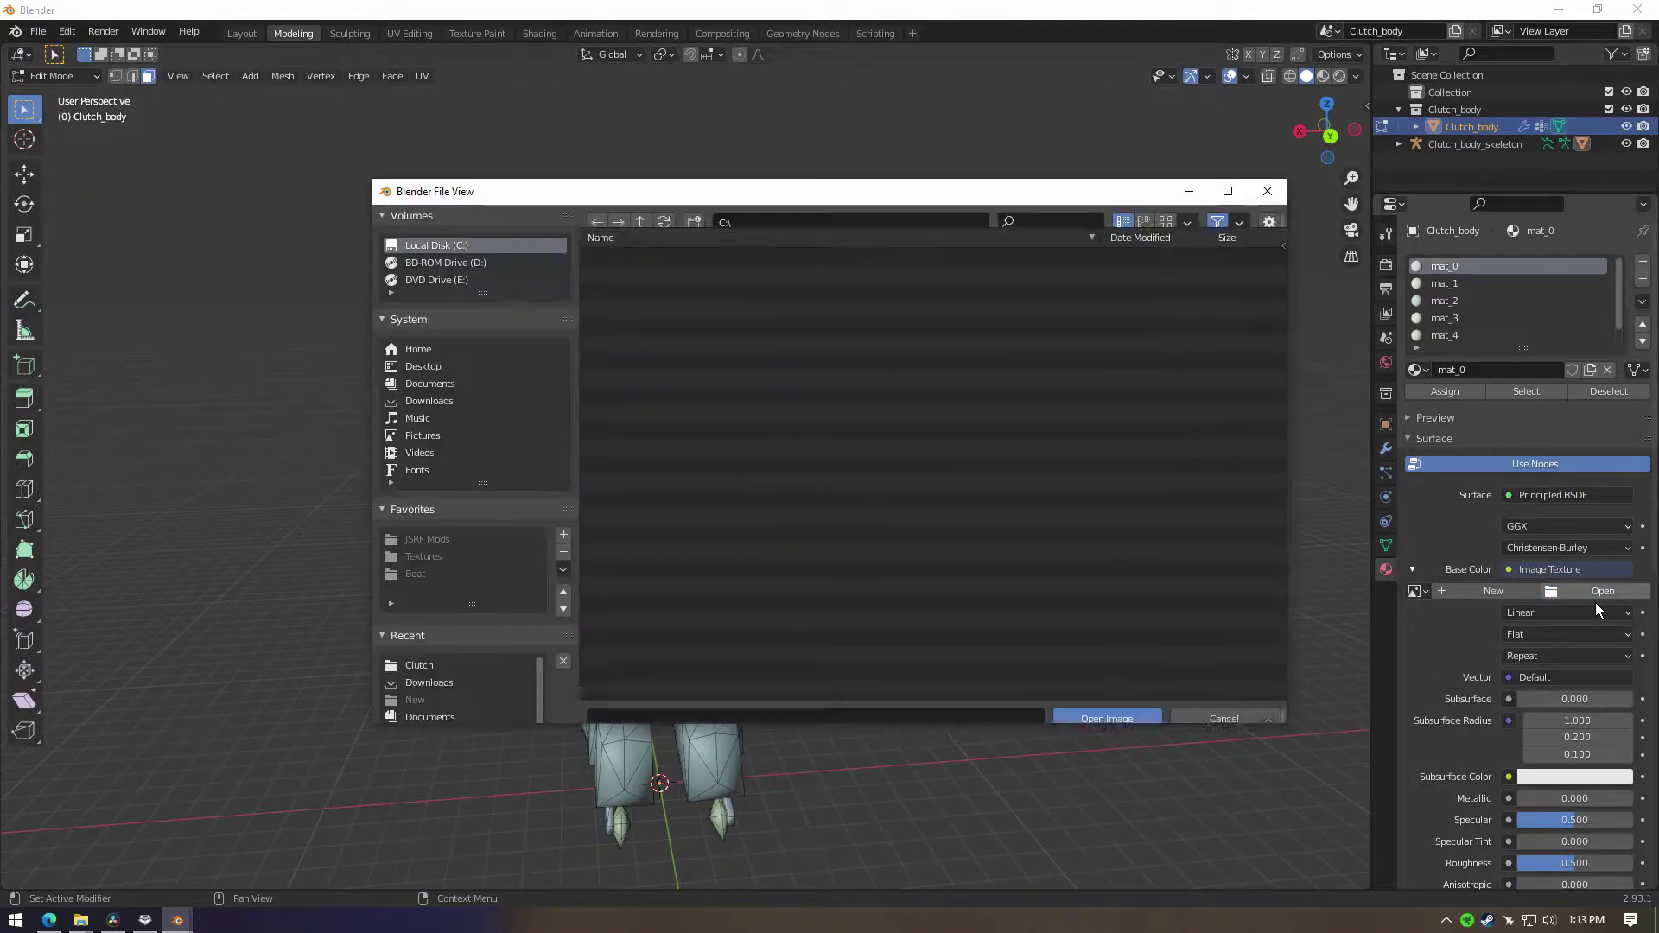
click(427, 369)
double_click(657, 284)
double_click(656, 284)
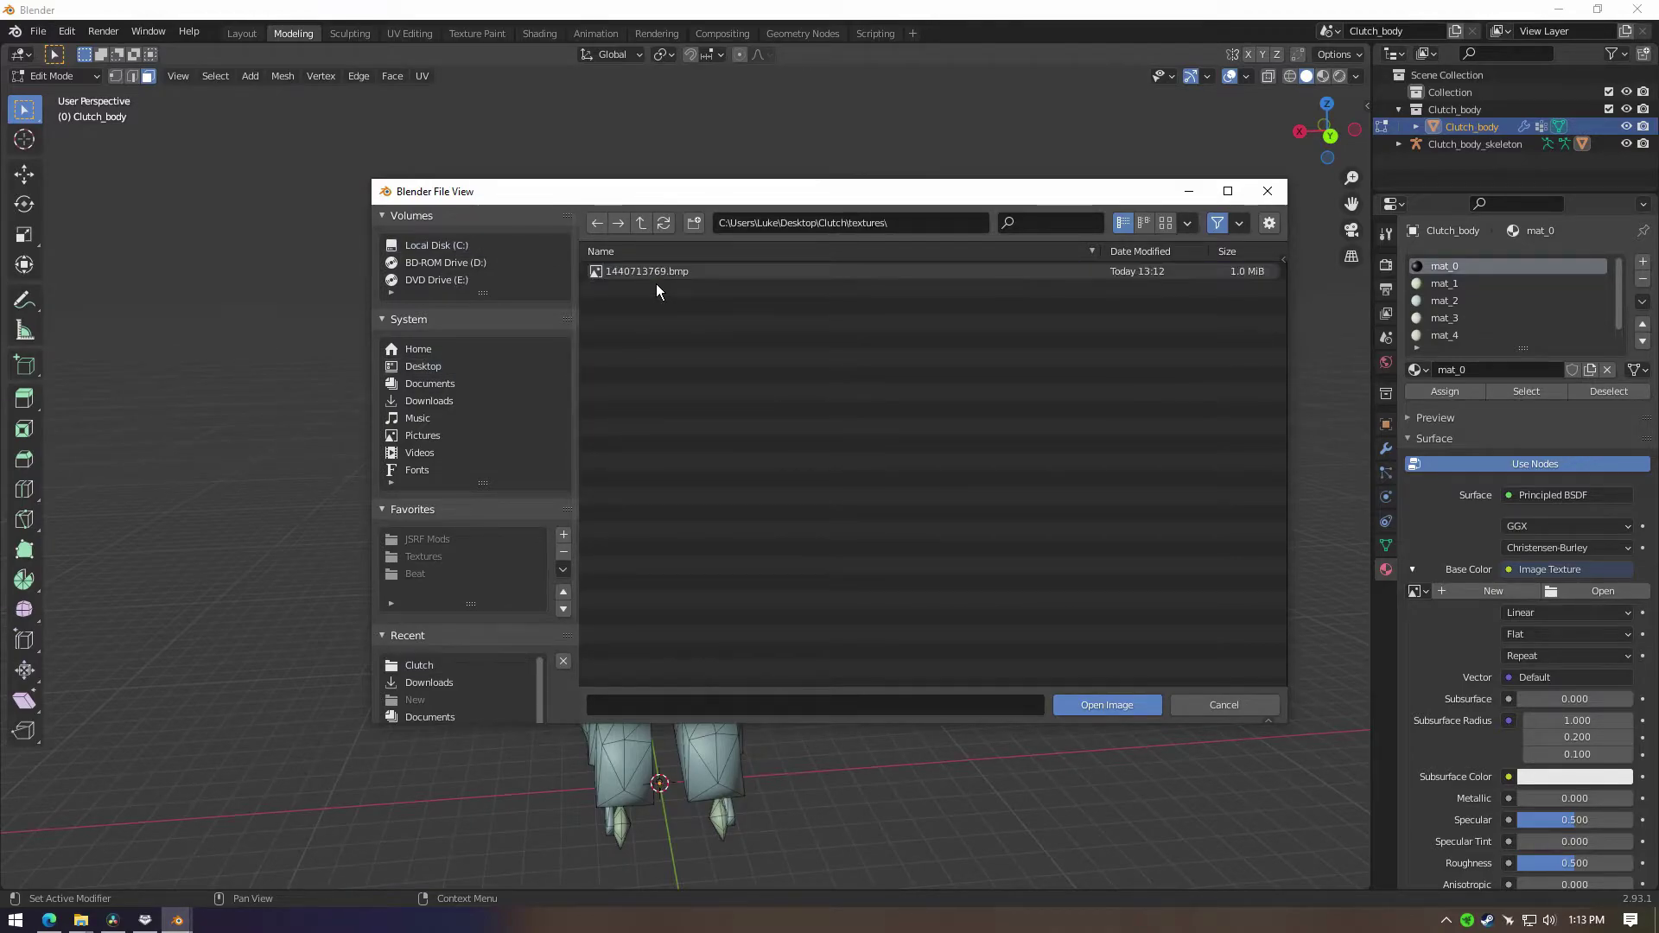
click(657, 274)
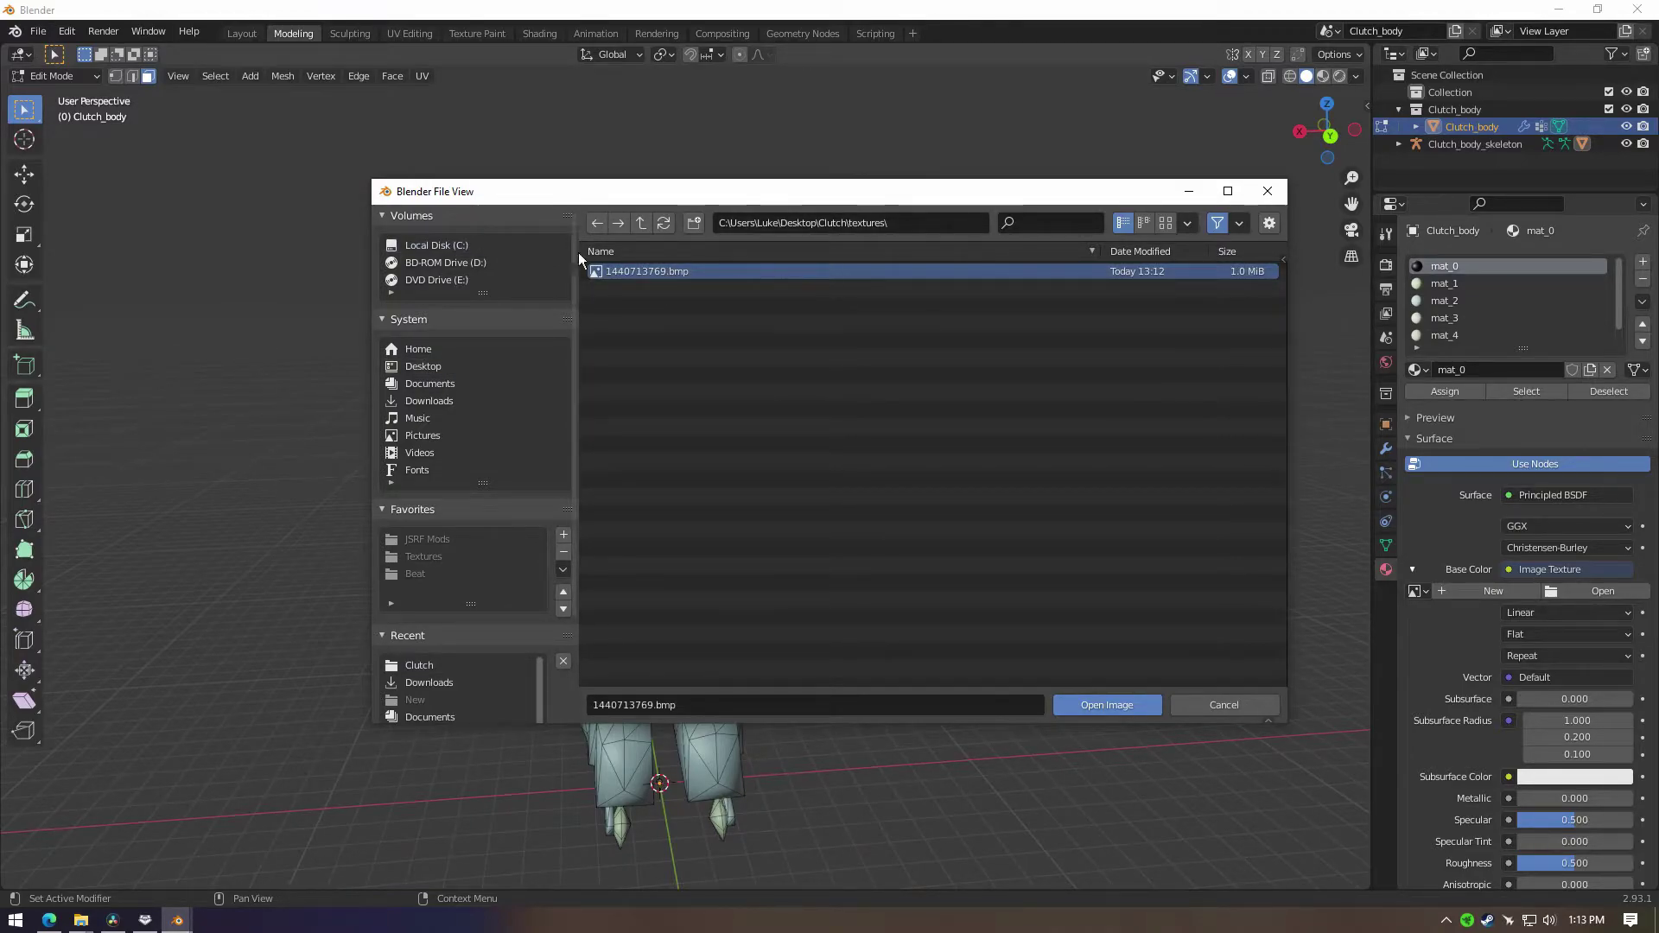
click(563, 535)
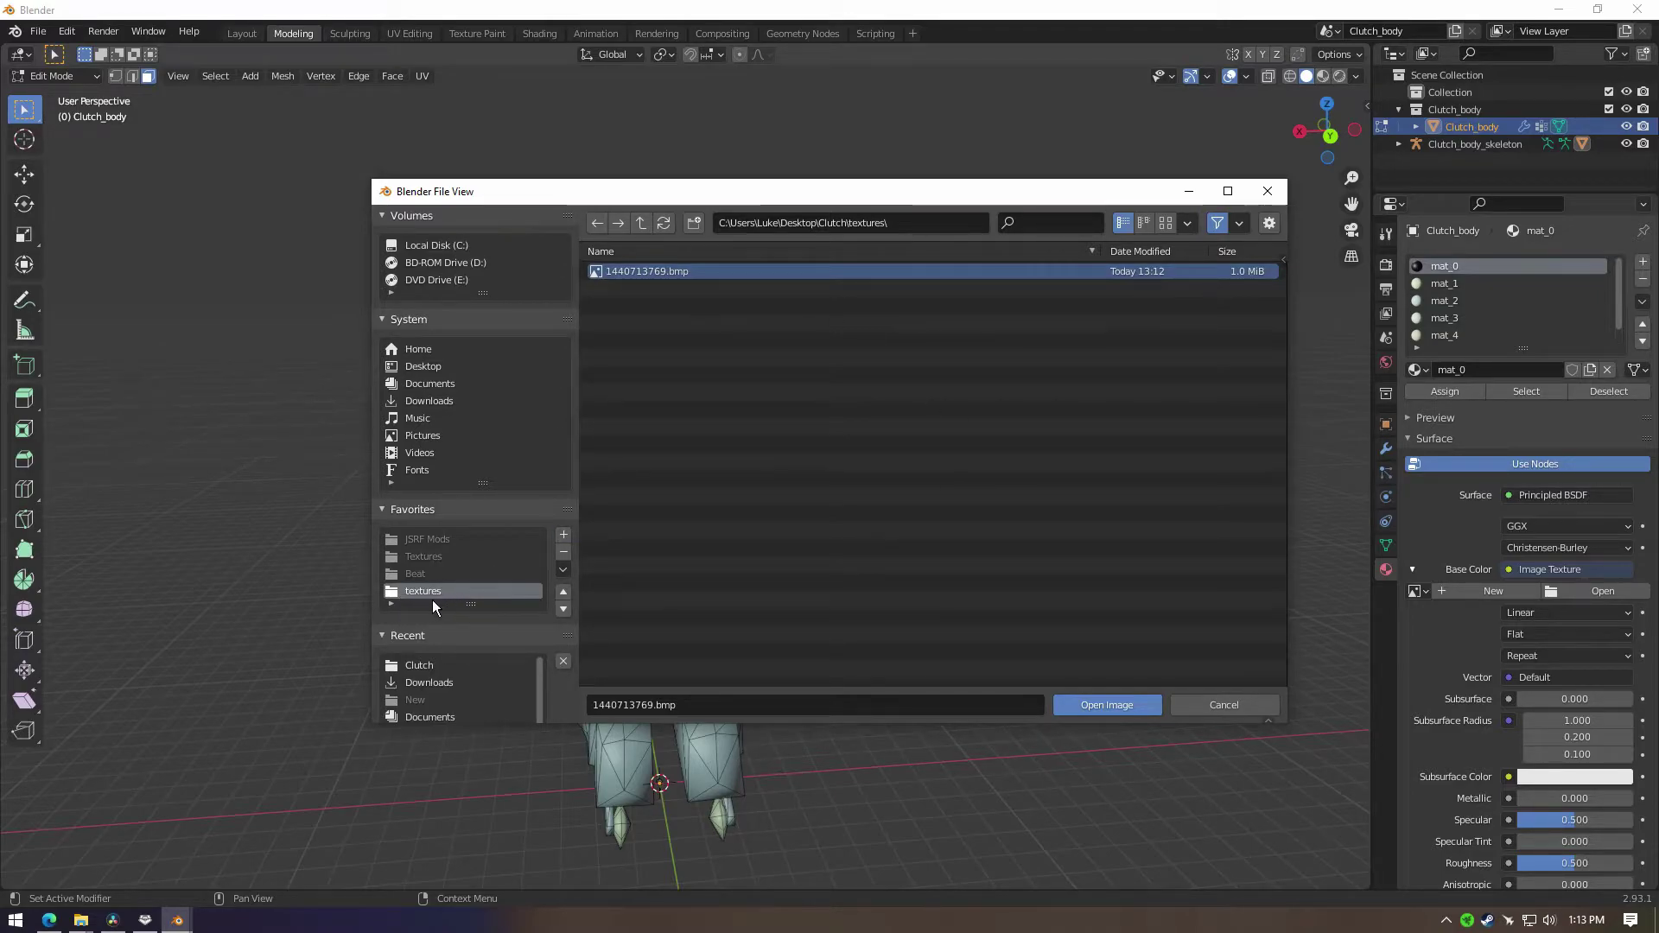
click(1107, 705)
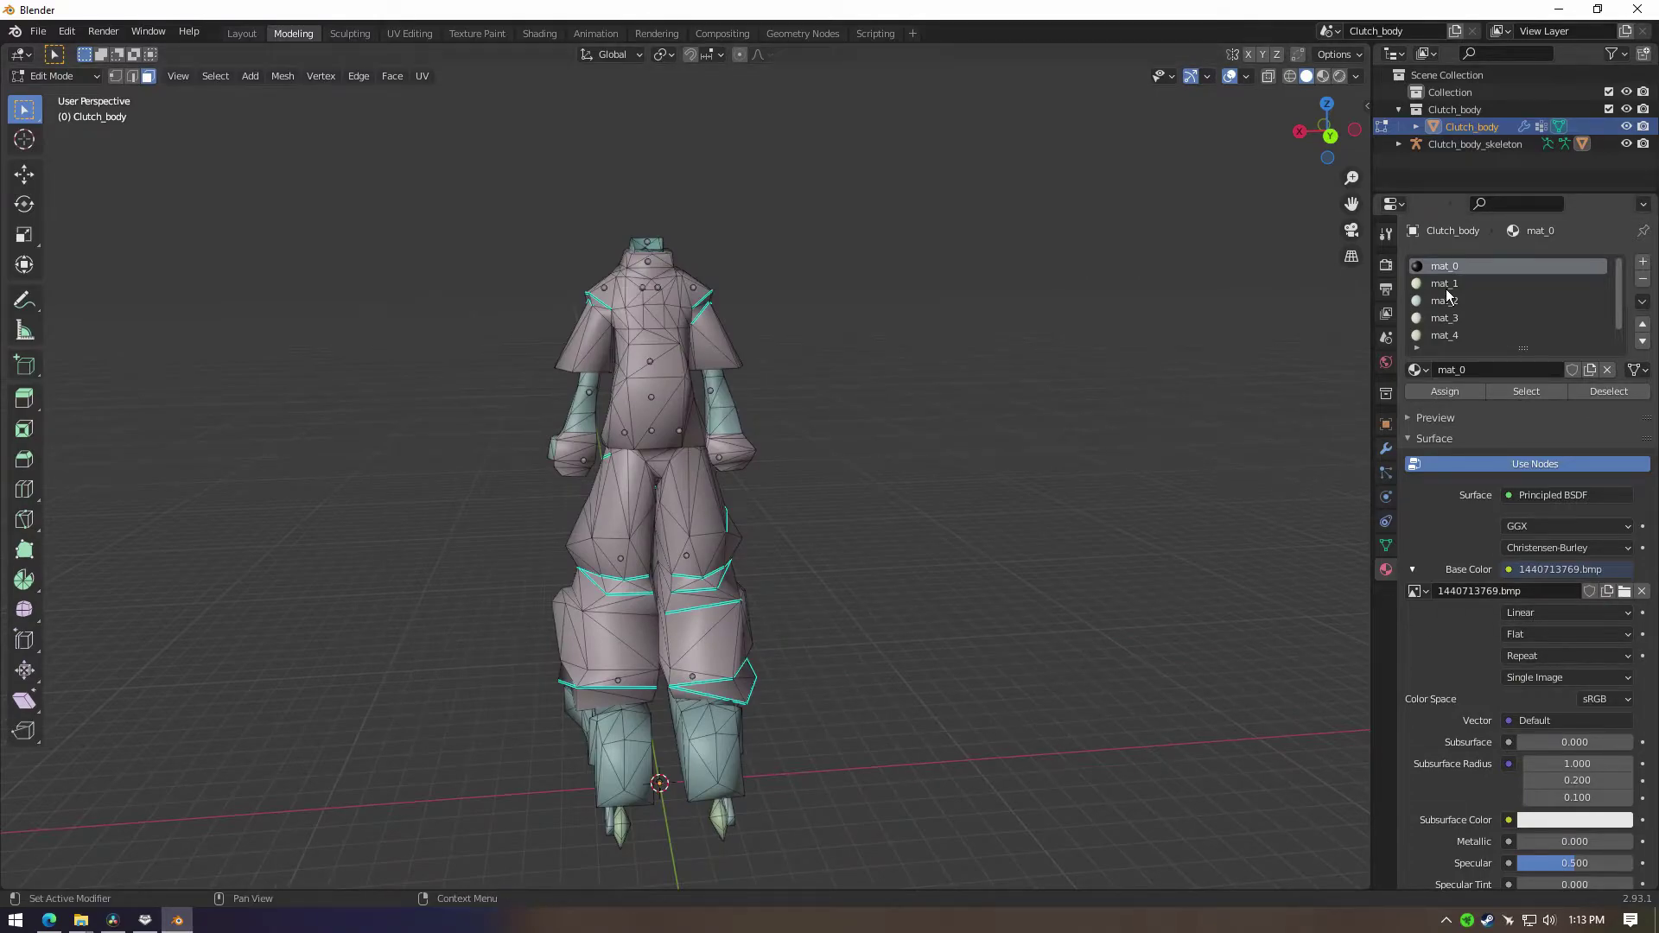
Step: Make mat_1 the active slot and display the model in Material Preview shading, comparing it with Solid shading
click(1444, 285)
click(1322, 76)
right_click(793, 464)
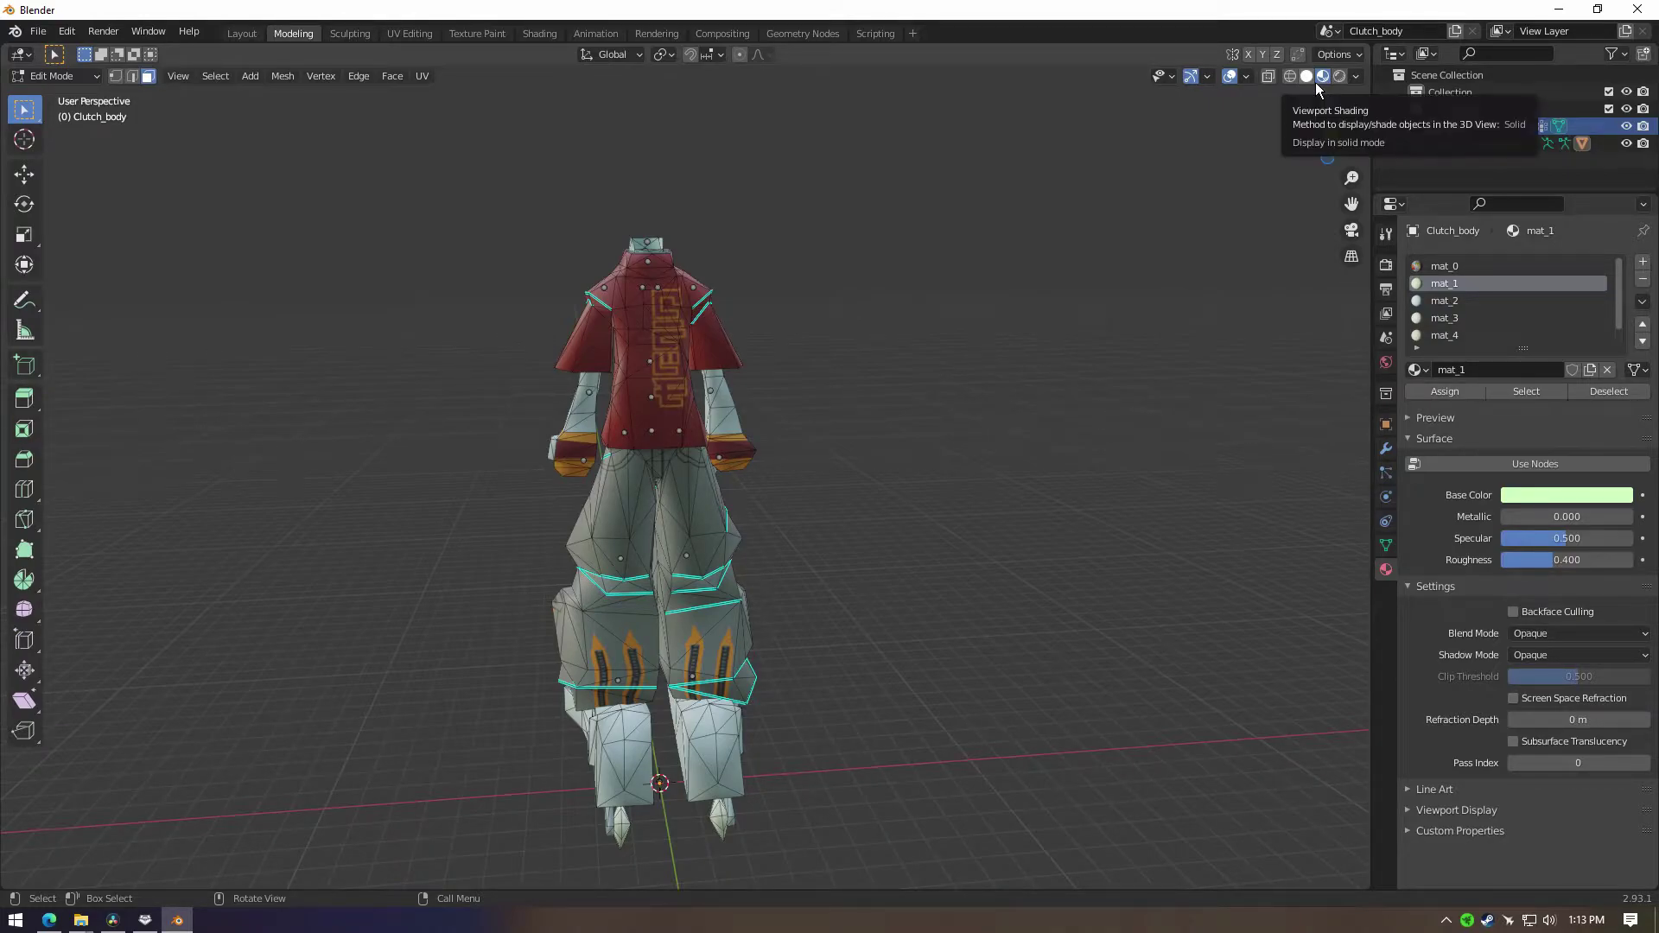
click(1313, 79)
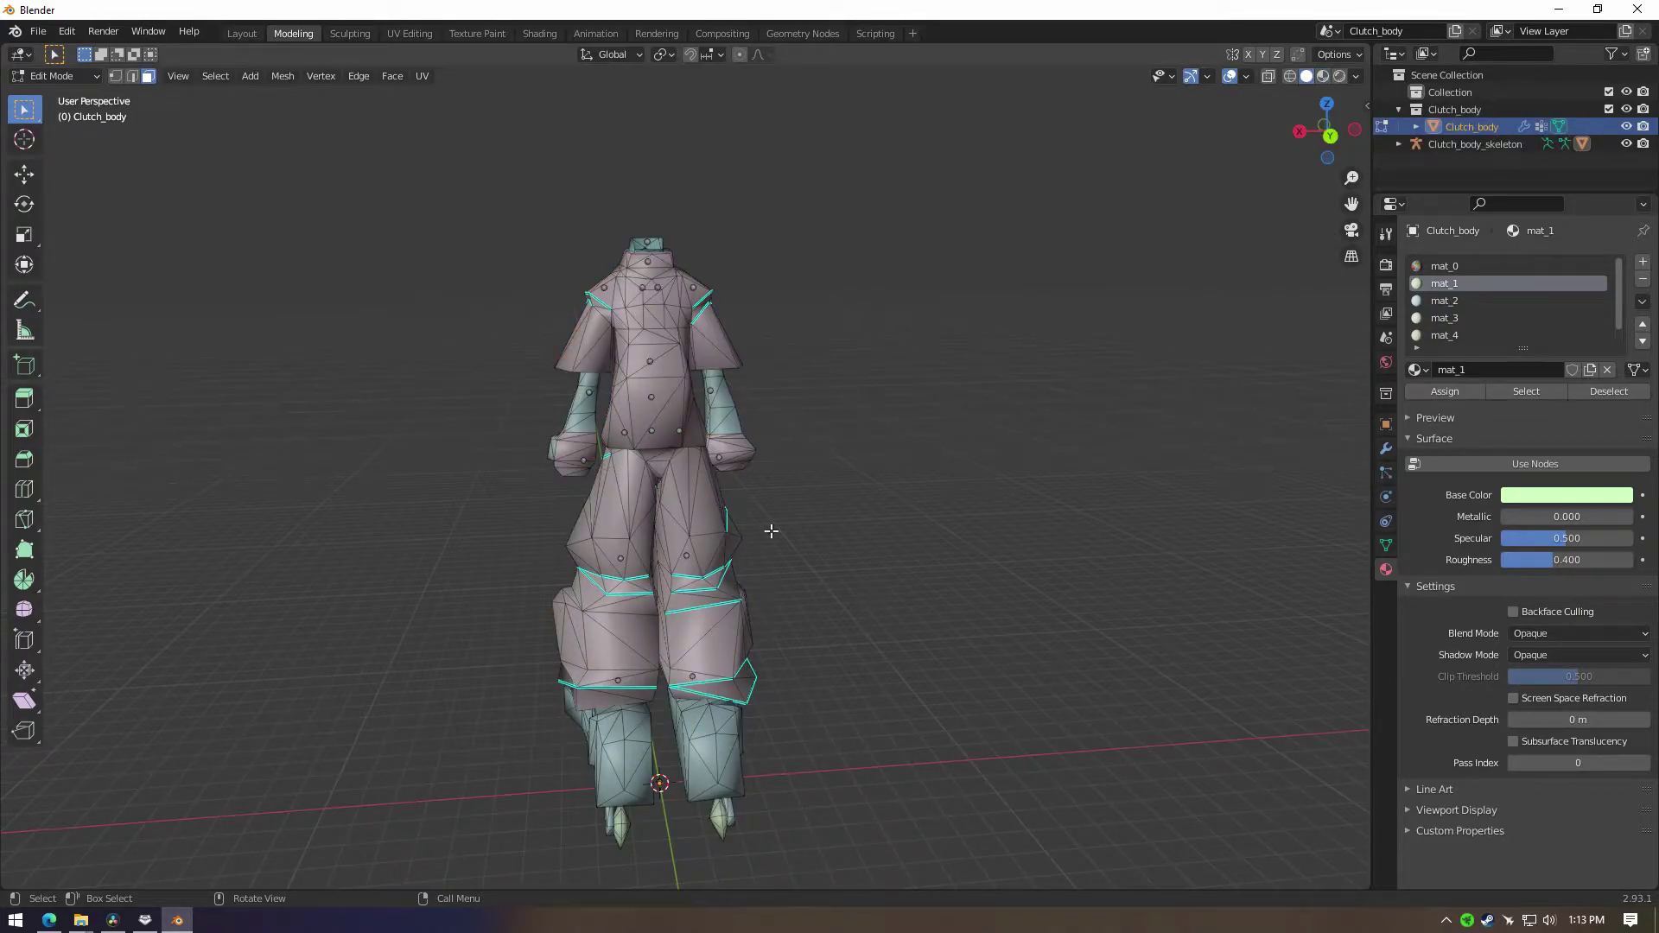
click(1323, 78)
mouse_move(784, 499)
middle_down()
mouse_move(843, 507)
mouse_move(787, 521)
middle_up()
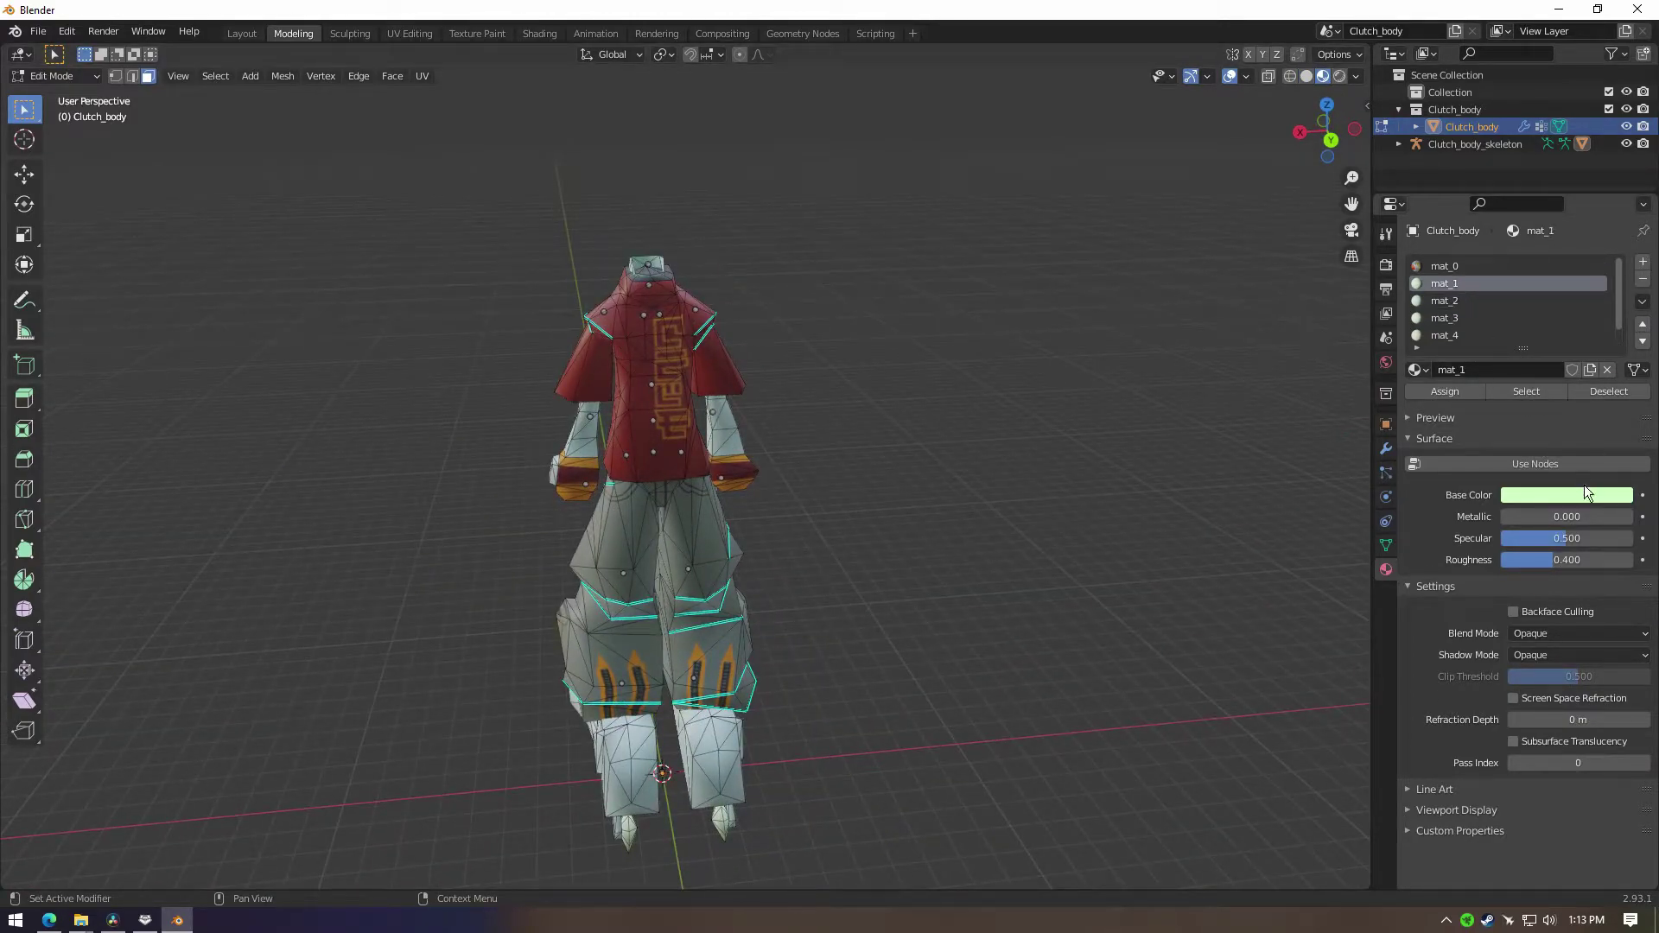
Step: Enable shader nodes for mat_1 and load 1440713769.bmp from the Clutch\textures folder as its Base Color image texture
click(1560, 464)
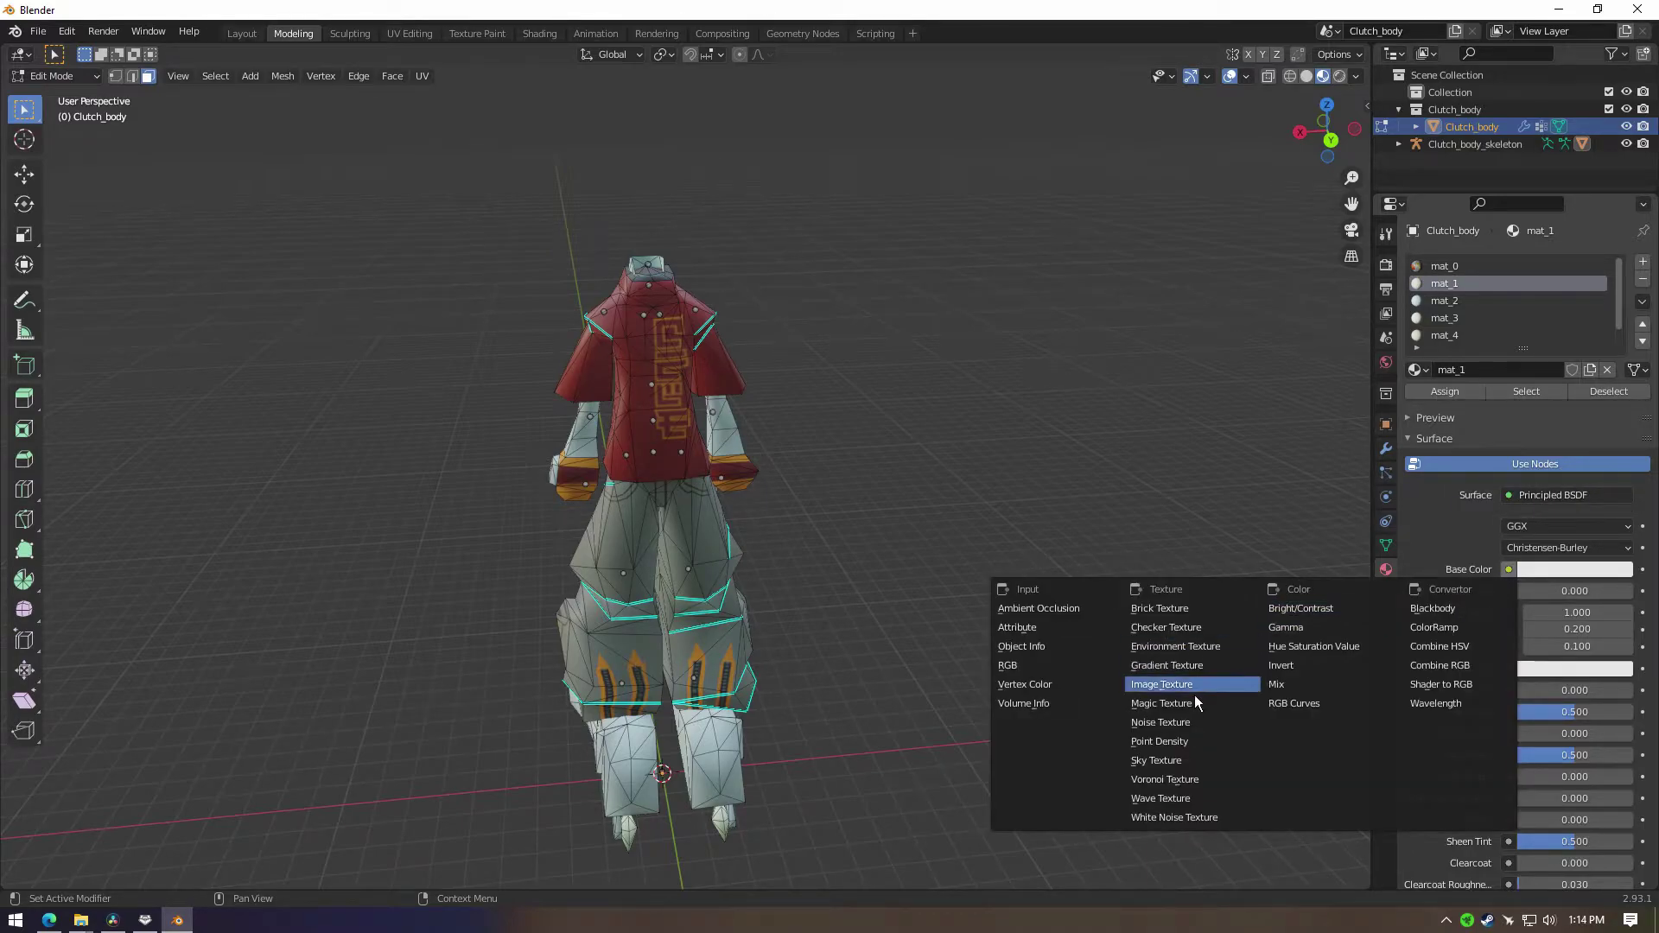
click(1168, 689)
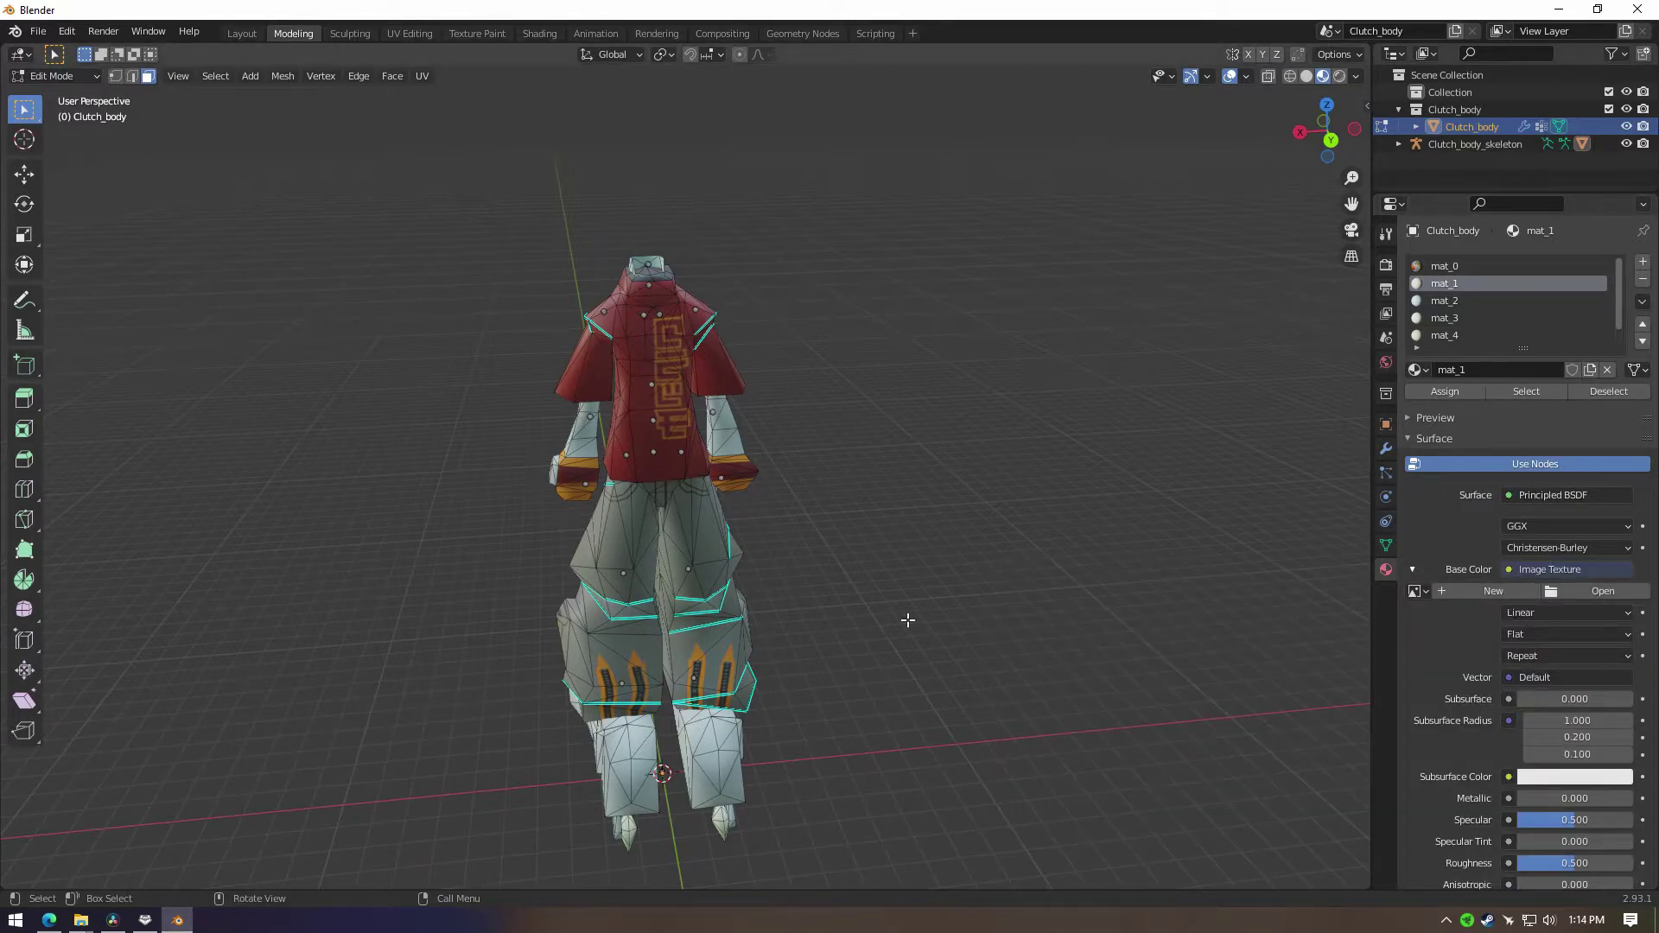
click(1599, 591)
click(473, 593)
click(644, 271)
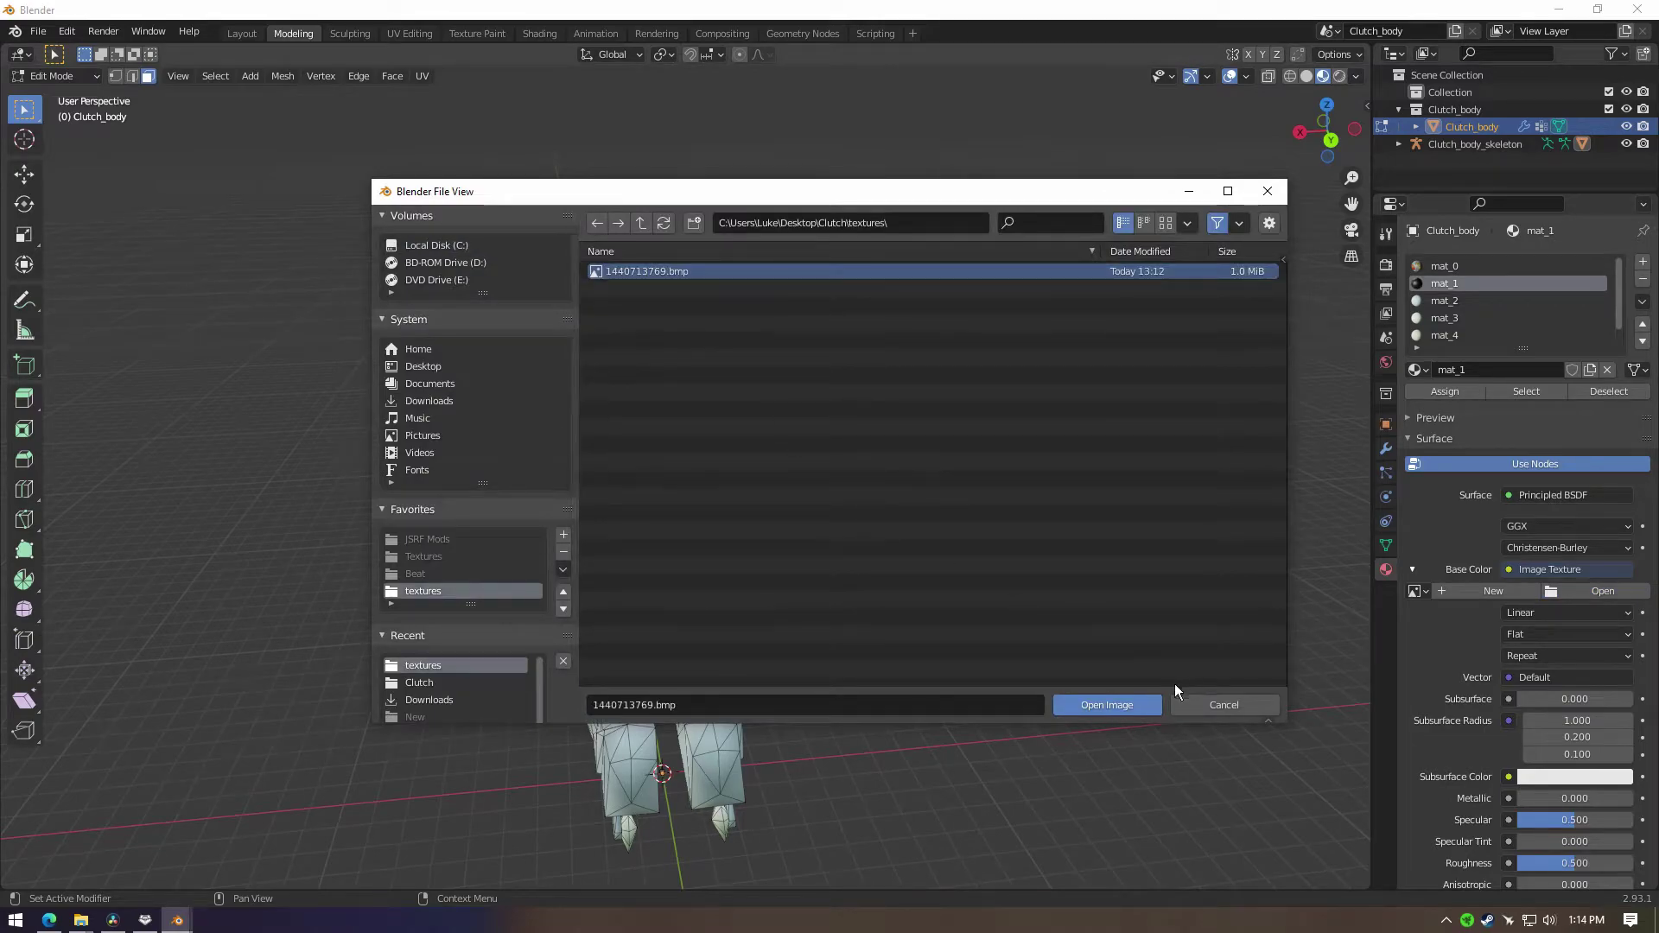
click(1107, 705)
Step: Enable shader nodes for mat_2 and use 1440713769.bmp as the image texture for its Base Color
click(1451, 300)
click(1521, 465)
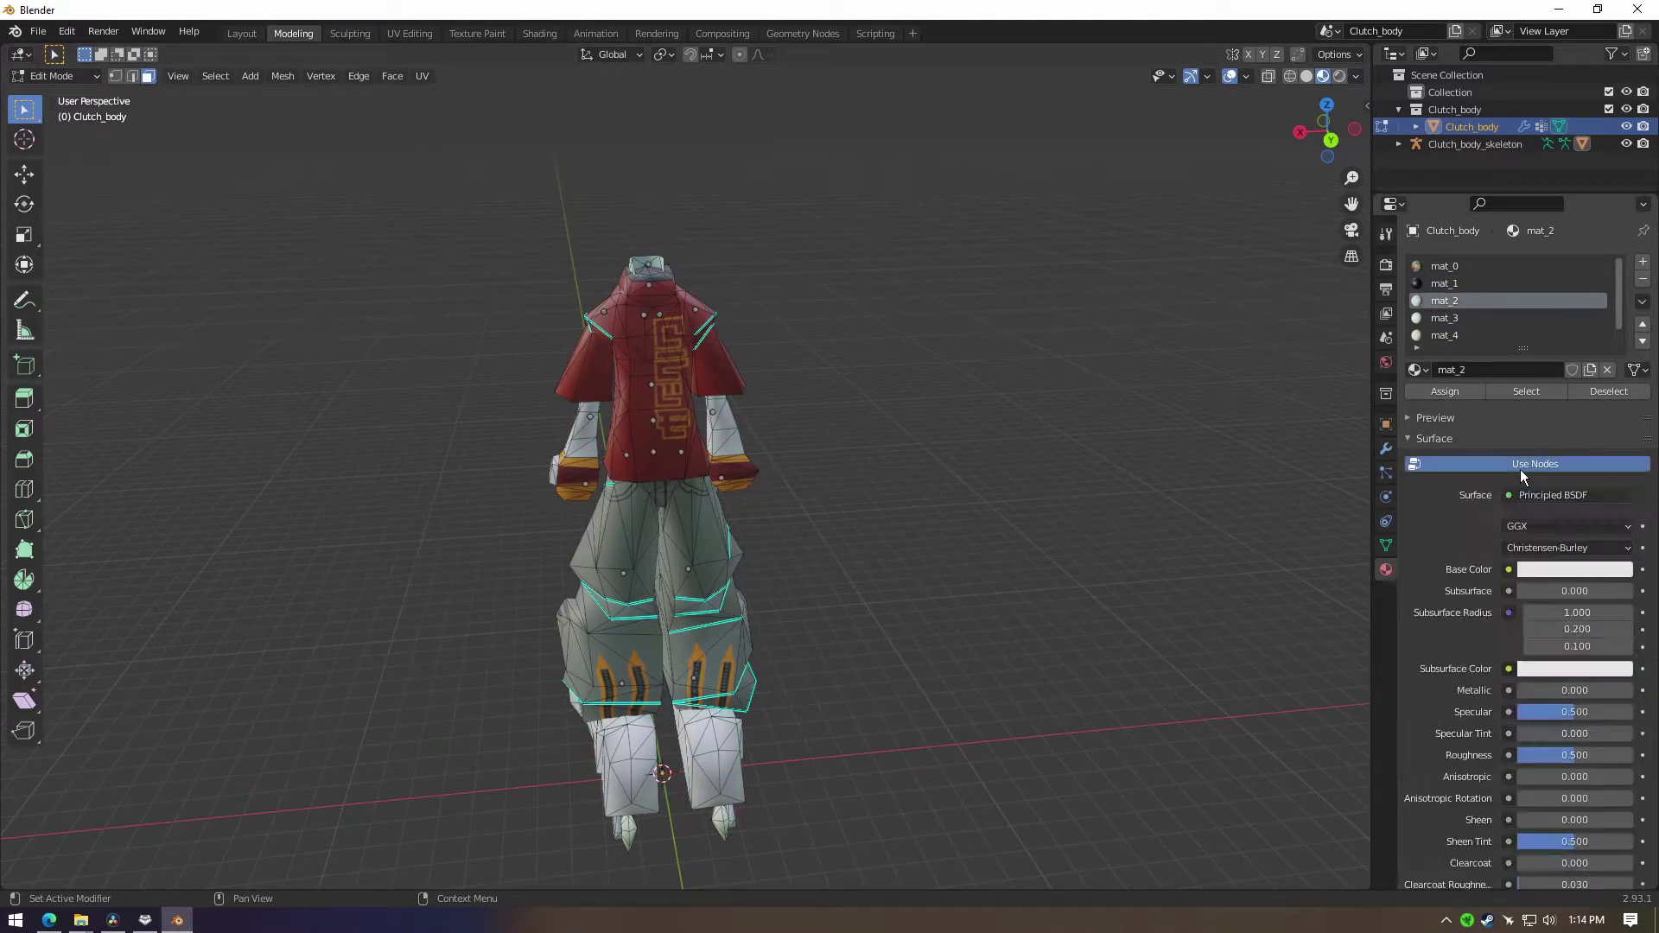
click(1509, 592)
click(1162, 684)
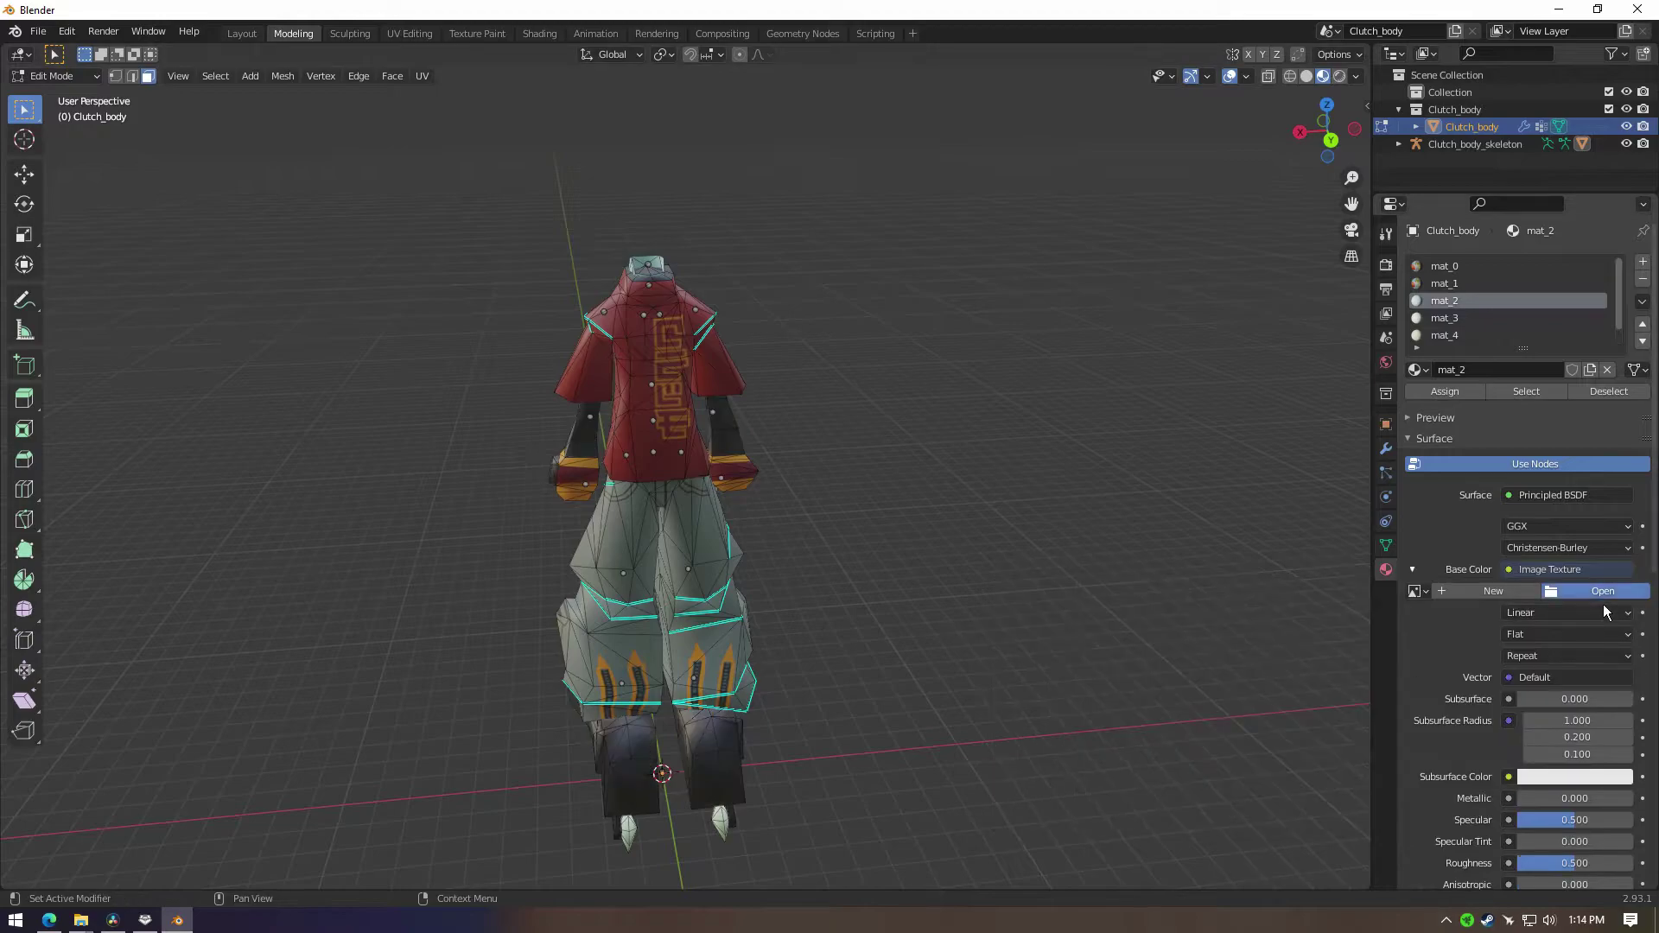
click(1599, 591)
double_click(647, 271)
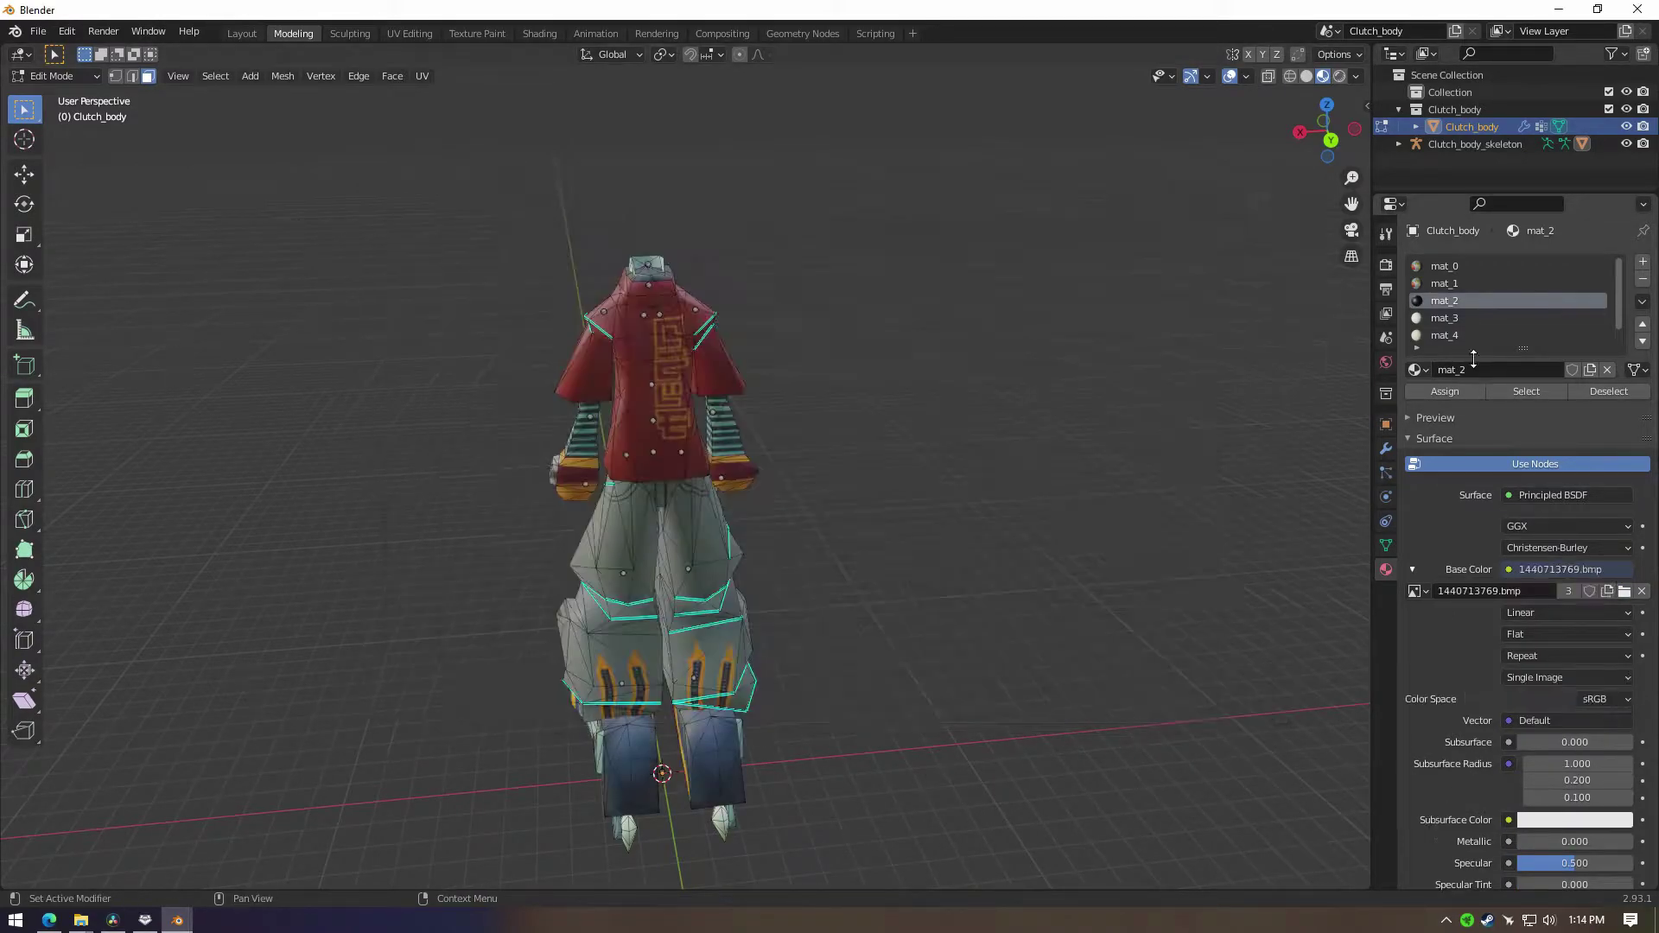
Step: Give mat_3 an Image Texture base color using 1440713769.bmp from the textures folder
click(1444, 318)
click(1509, 569)
click(1175, 675)
click(1598, 591)
click(422, 665)
double_click(646, 271)
Step: Make mat_4 the active slot and set its Base Color to an Image Texture loading 1440713769.bmp
click(1444, 320)
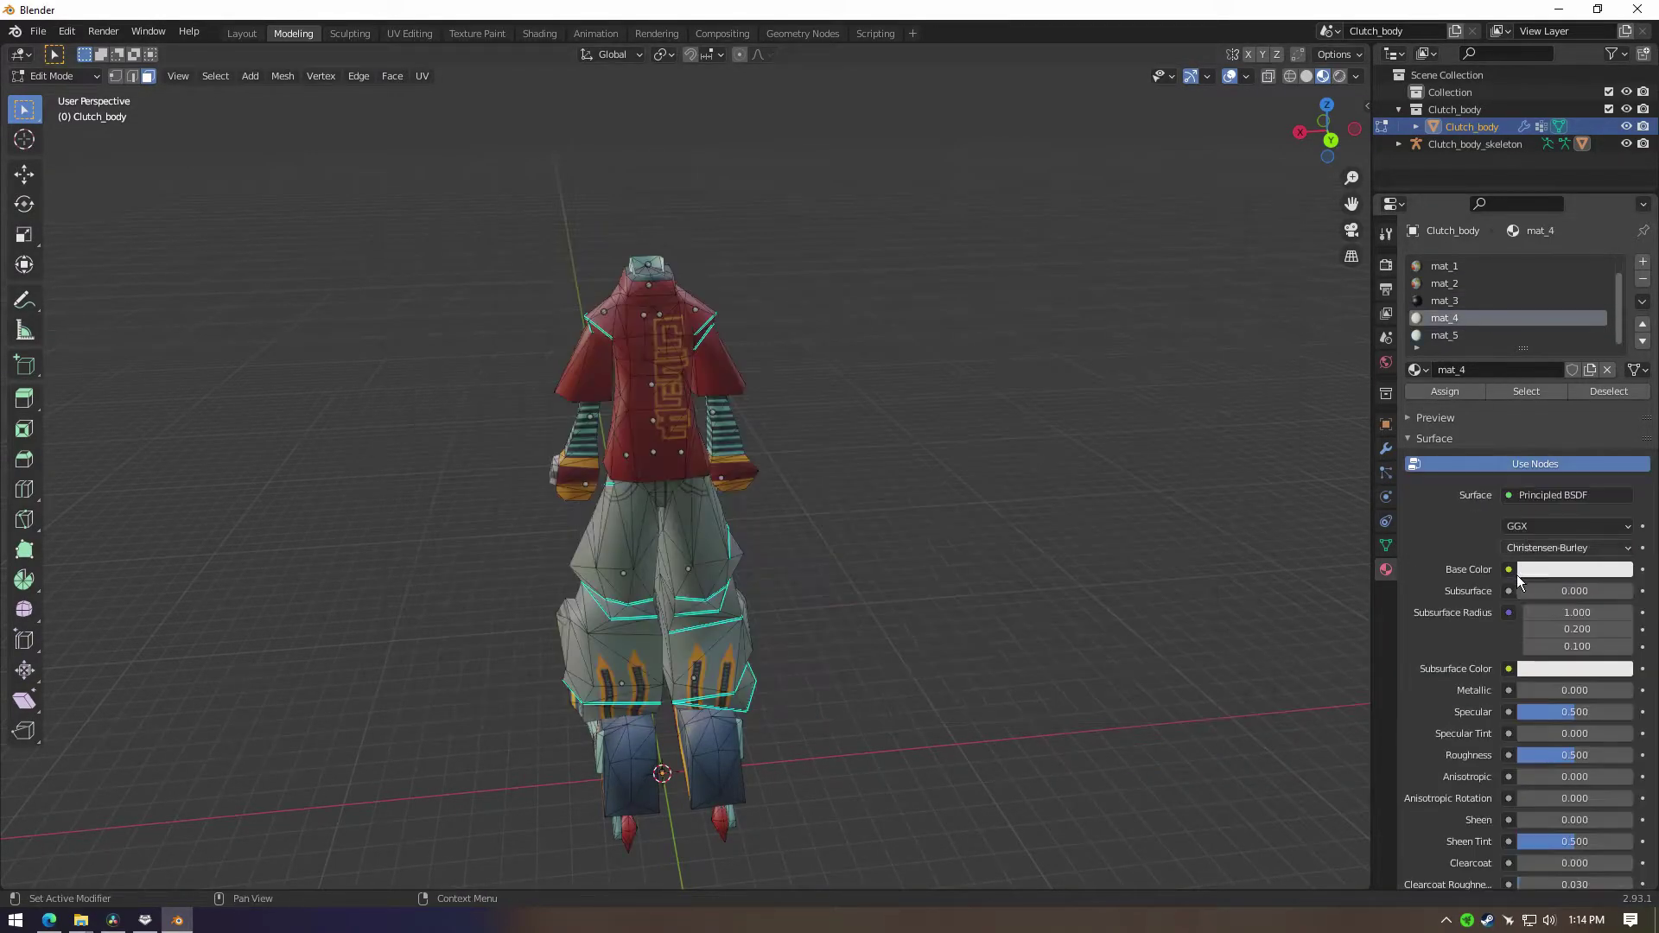
click(1509, 569)
click(1175, 675)
click(1598, 591)
click(423, 665)
click(646, 271)
click(1131, 710)
Step: Set mat_5's Base Color to an Image Texture with 1440713769.bmp and check the fully textured model
click(1444, 336)
click(1508, 569)
click(1176, 675)
click(1599, 591)
click(646, 272)
click(1131, 710)
middle_drag(928, 583, 818, 594)
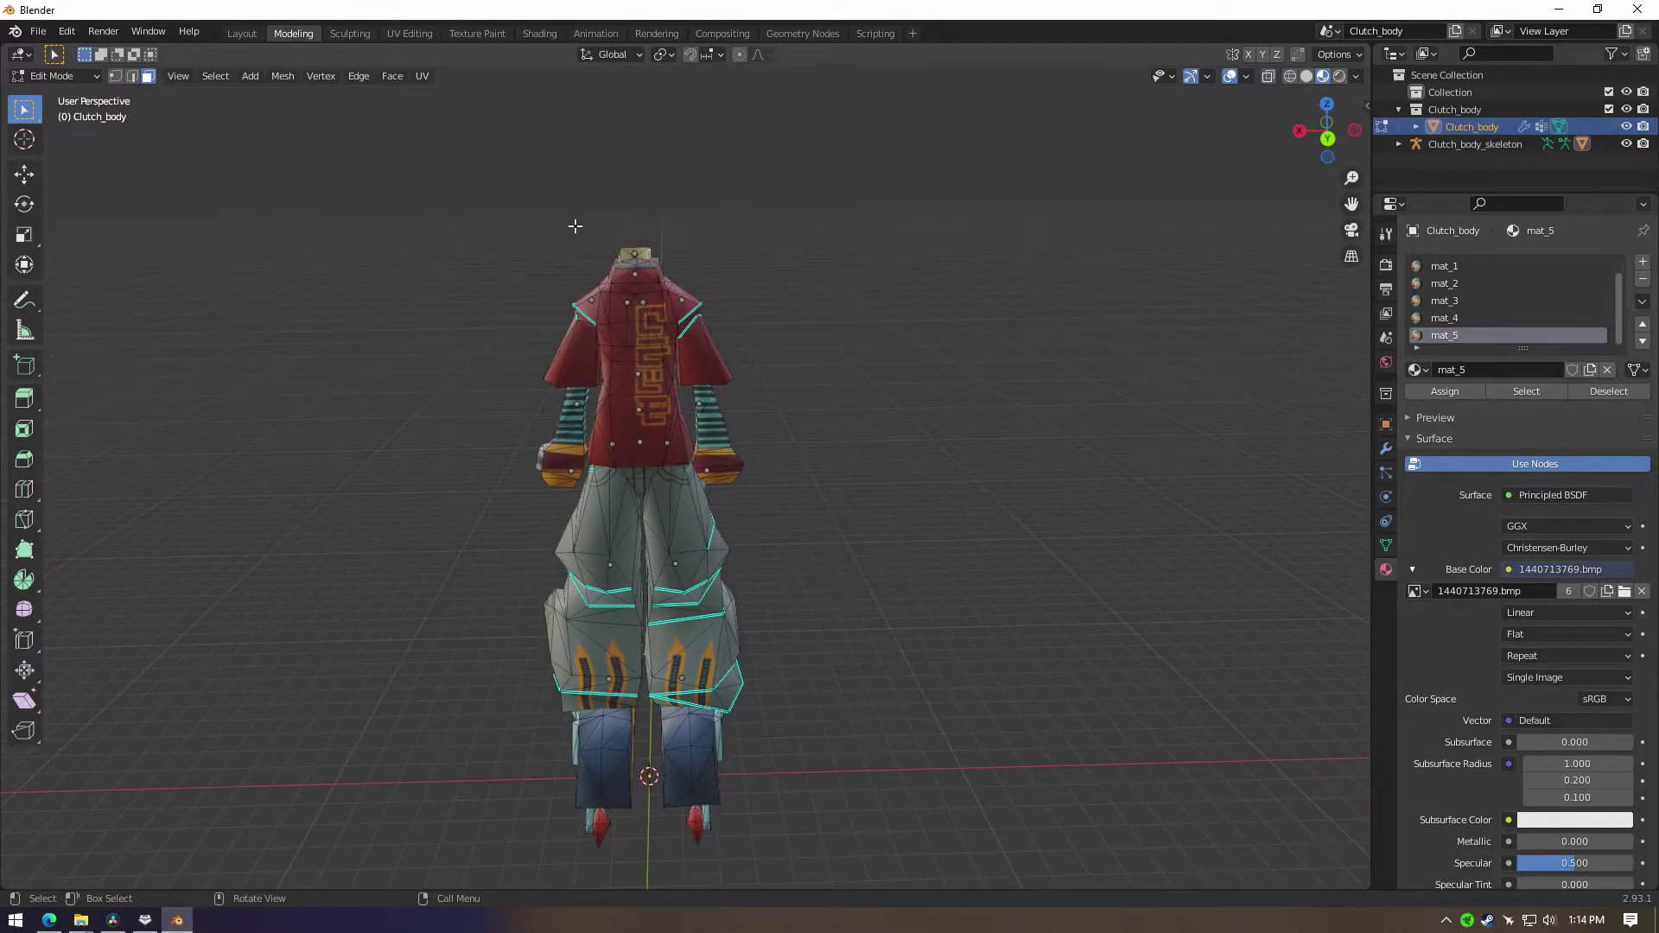
Step: Look over the Layout and UV Editing workspaces, and bring up the textured model in the Texture Paint workspace
click(242, 33)
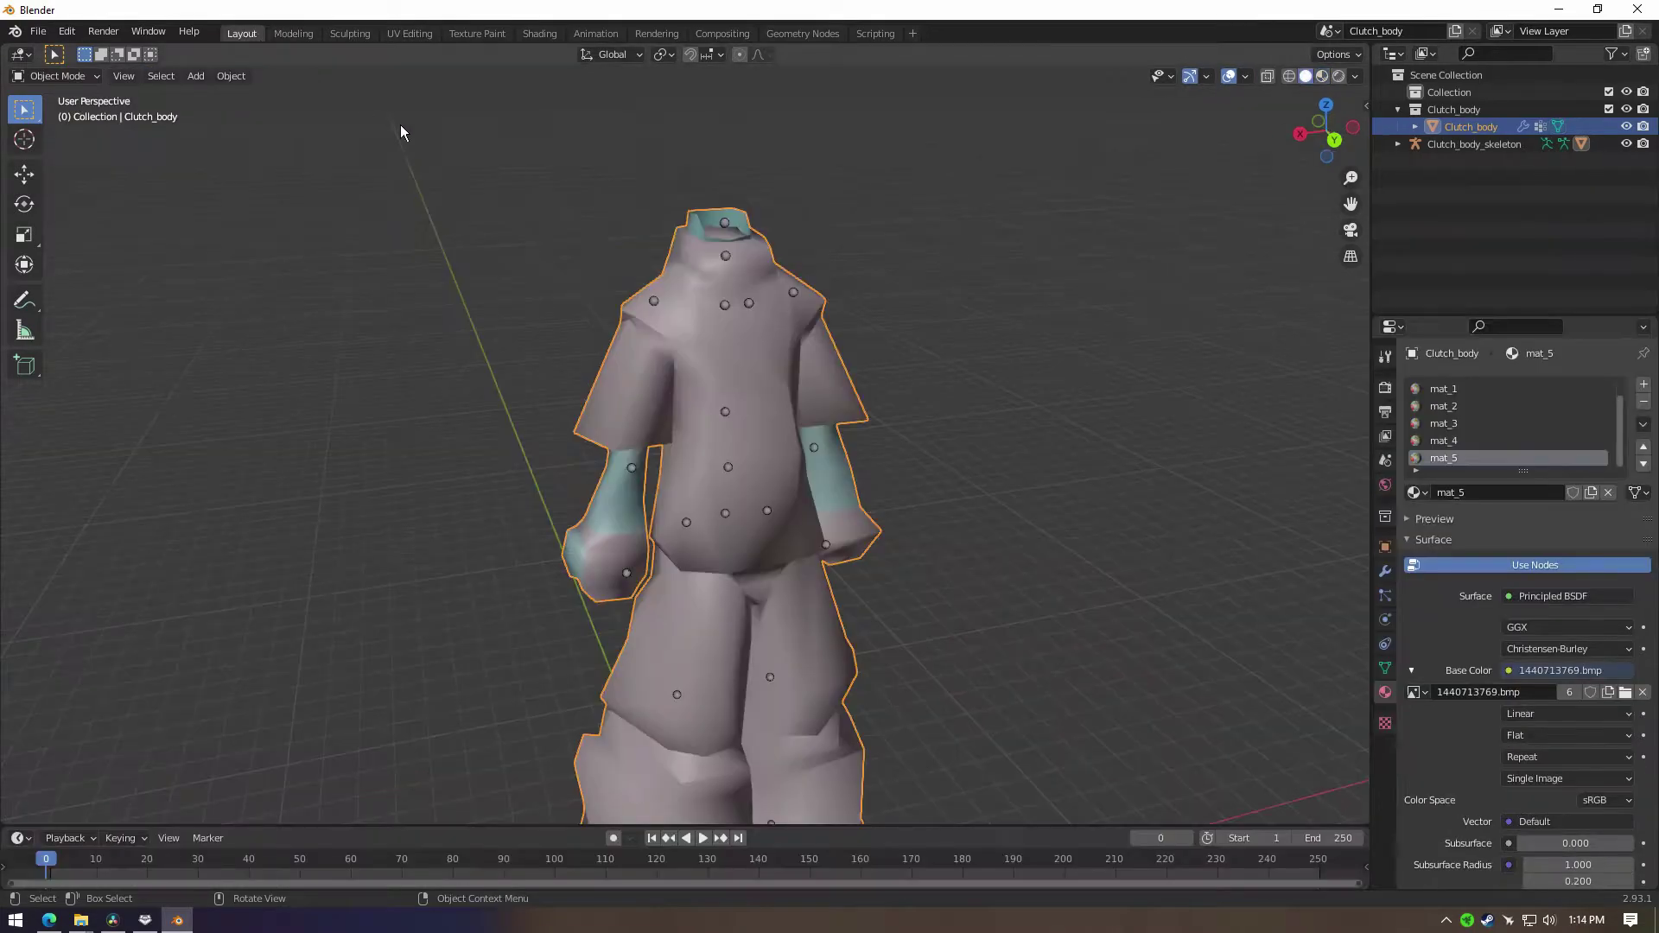
click(293, 32)
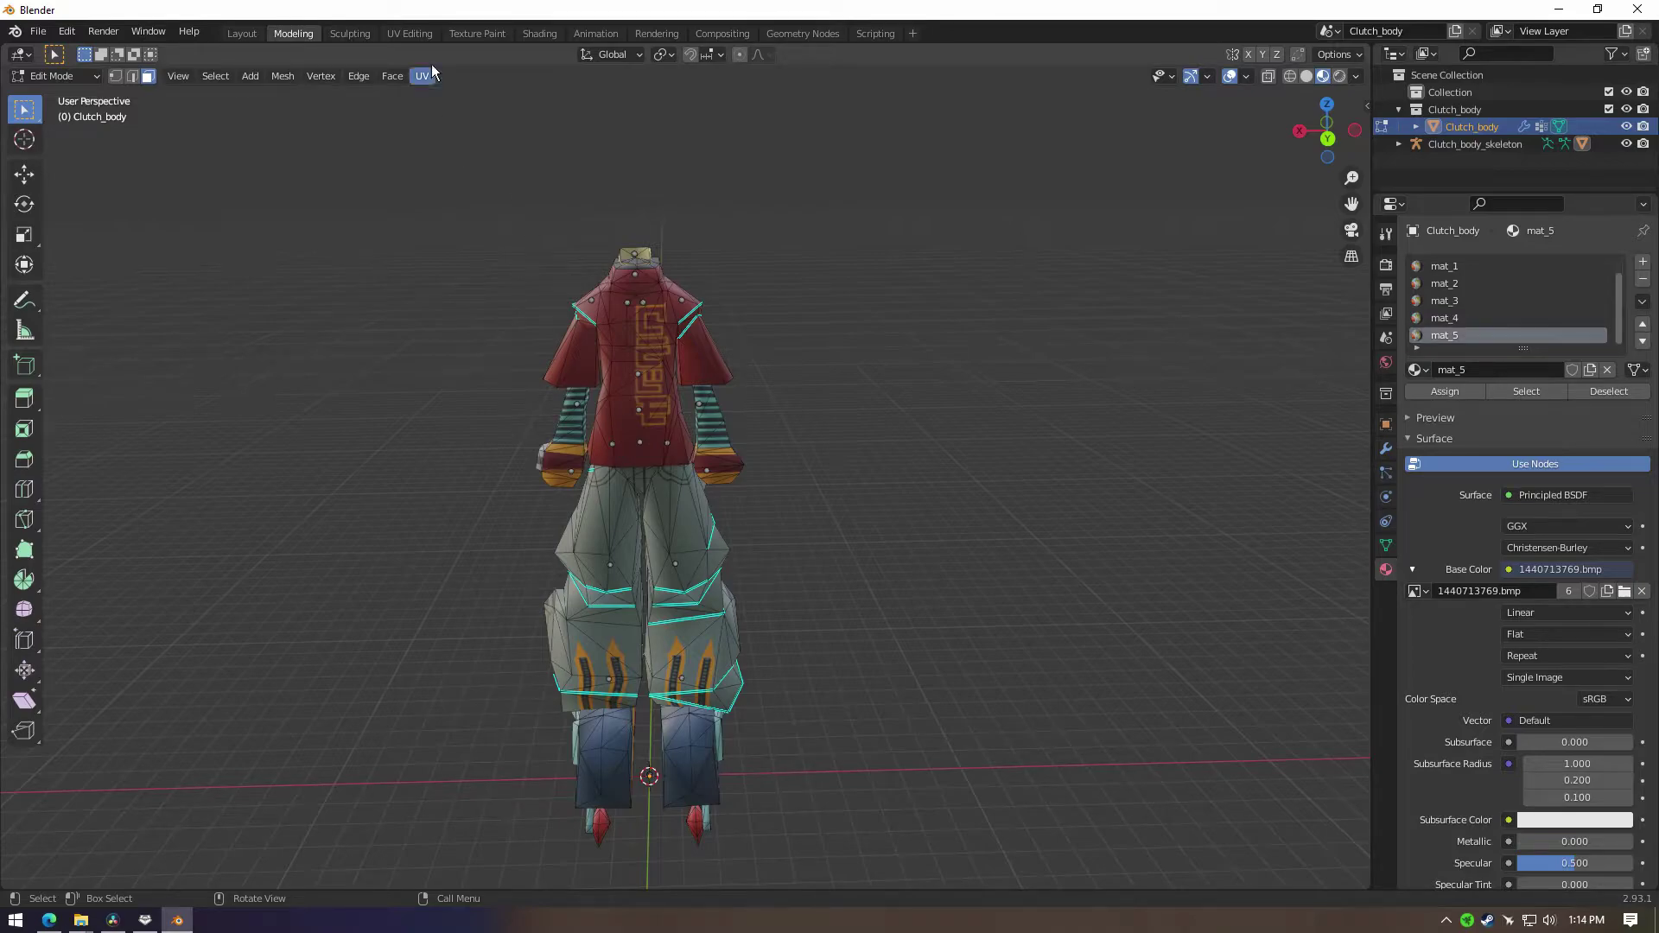
click(409, 32)
mouse_move(1003, 432)
middle_down()
mouse_move(1044, 445)
mouse_move(767, 355)
middle_up()
click(477, 35)
middle_drag(1004, 517, 992, 289)
scroll(991, 476, down, 5)
scroll(1002, 363, down, 5)
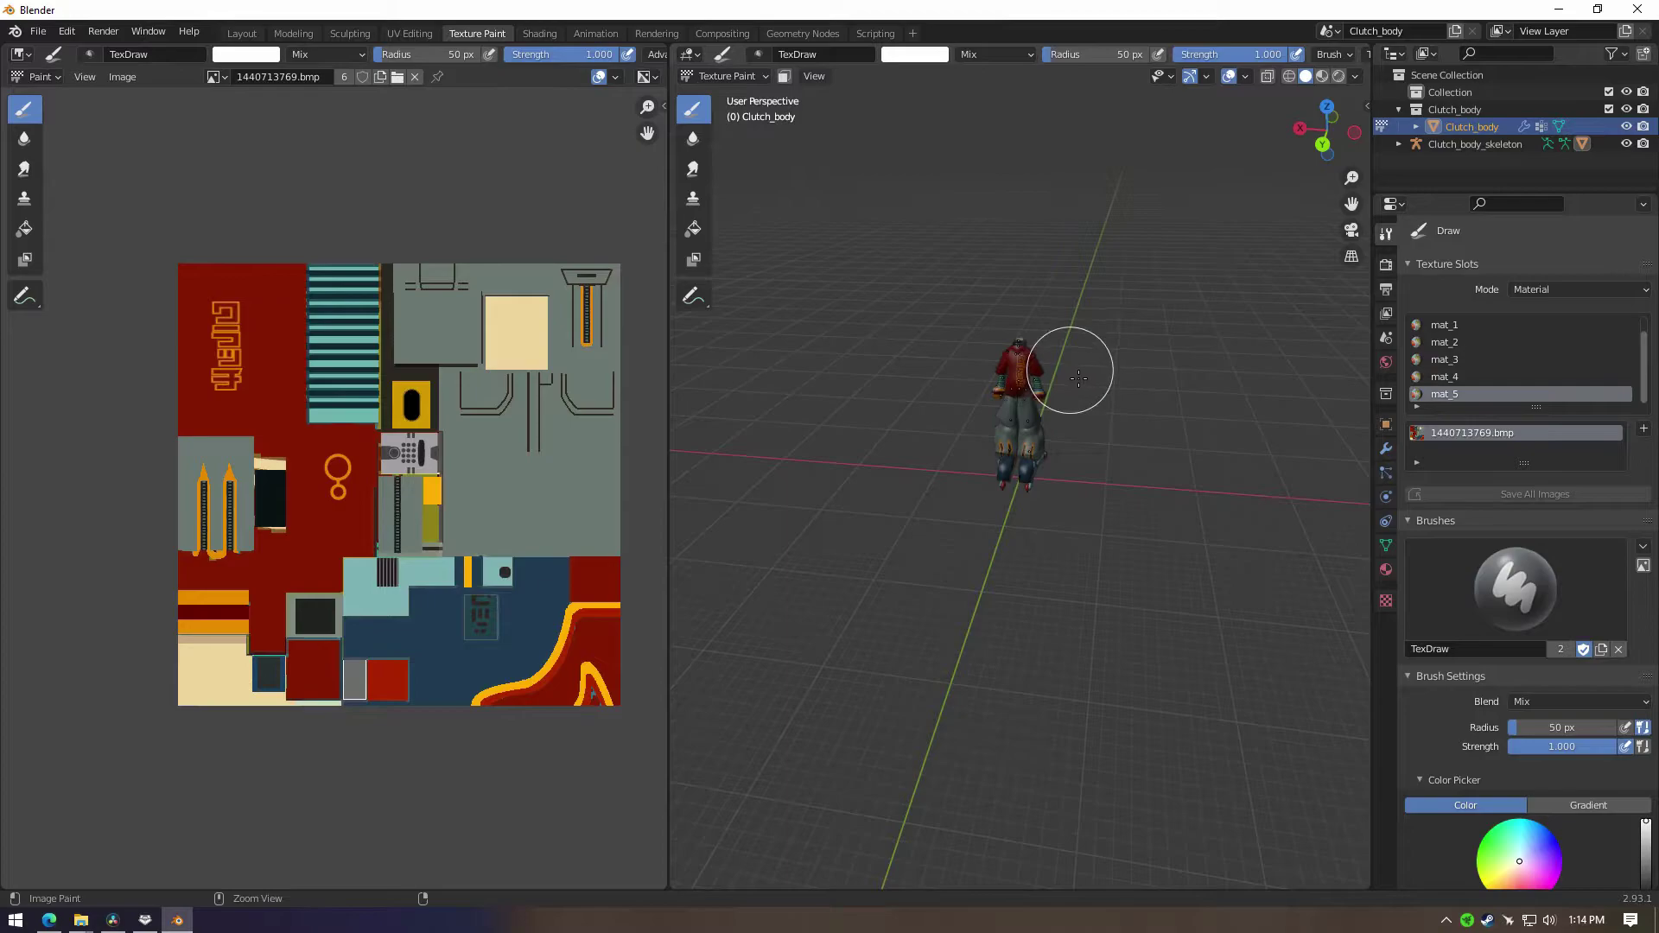
scroll(1063, 346, up, 8)
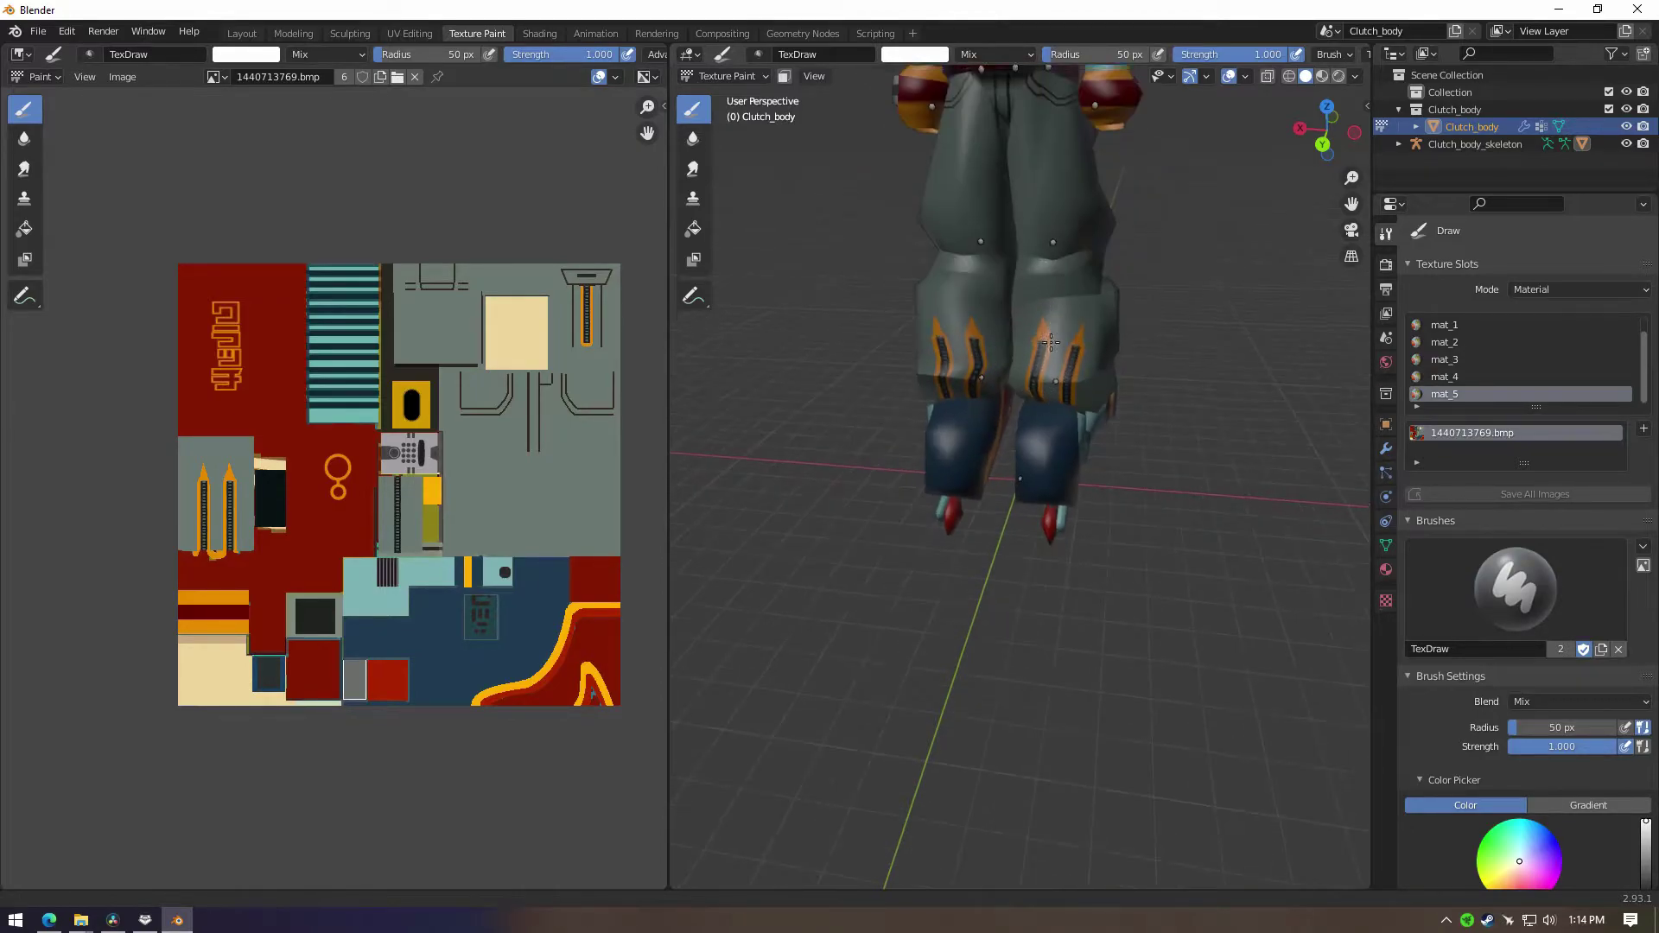
scroll(1051, 326, down, 5)
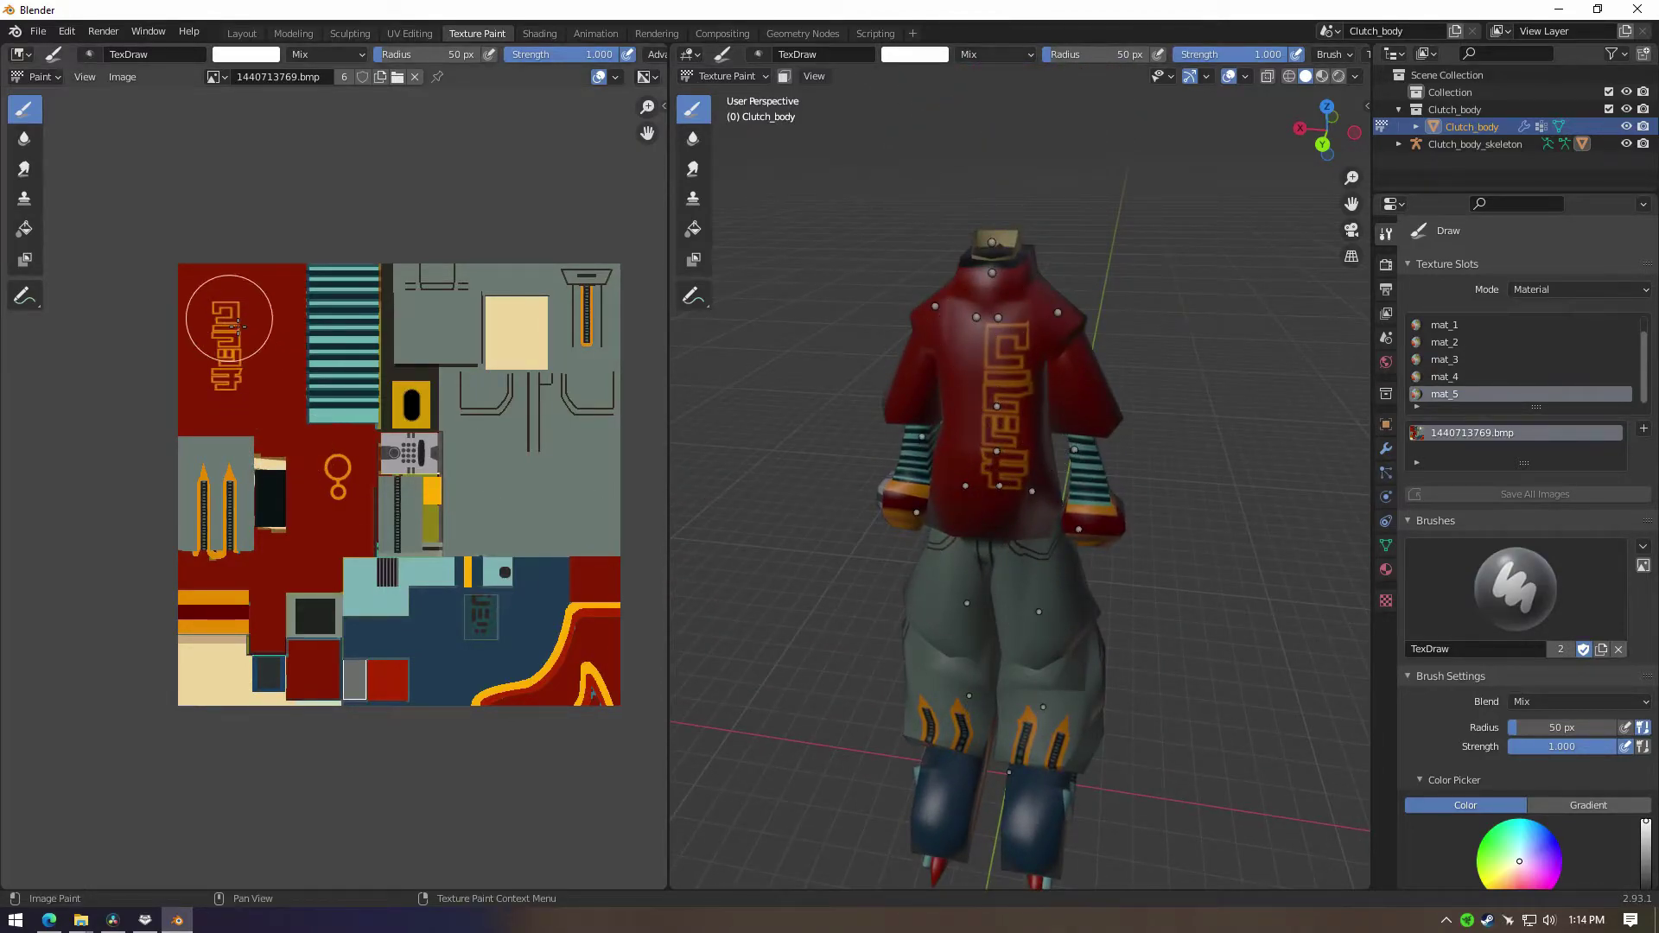
Step: Sample the shirt's red and paint over the orange lettering on the texture with a 14 px radius brush
key(s)
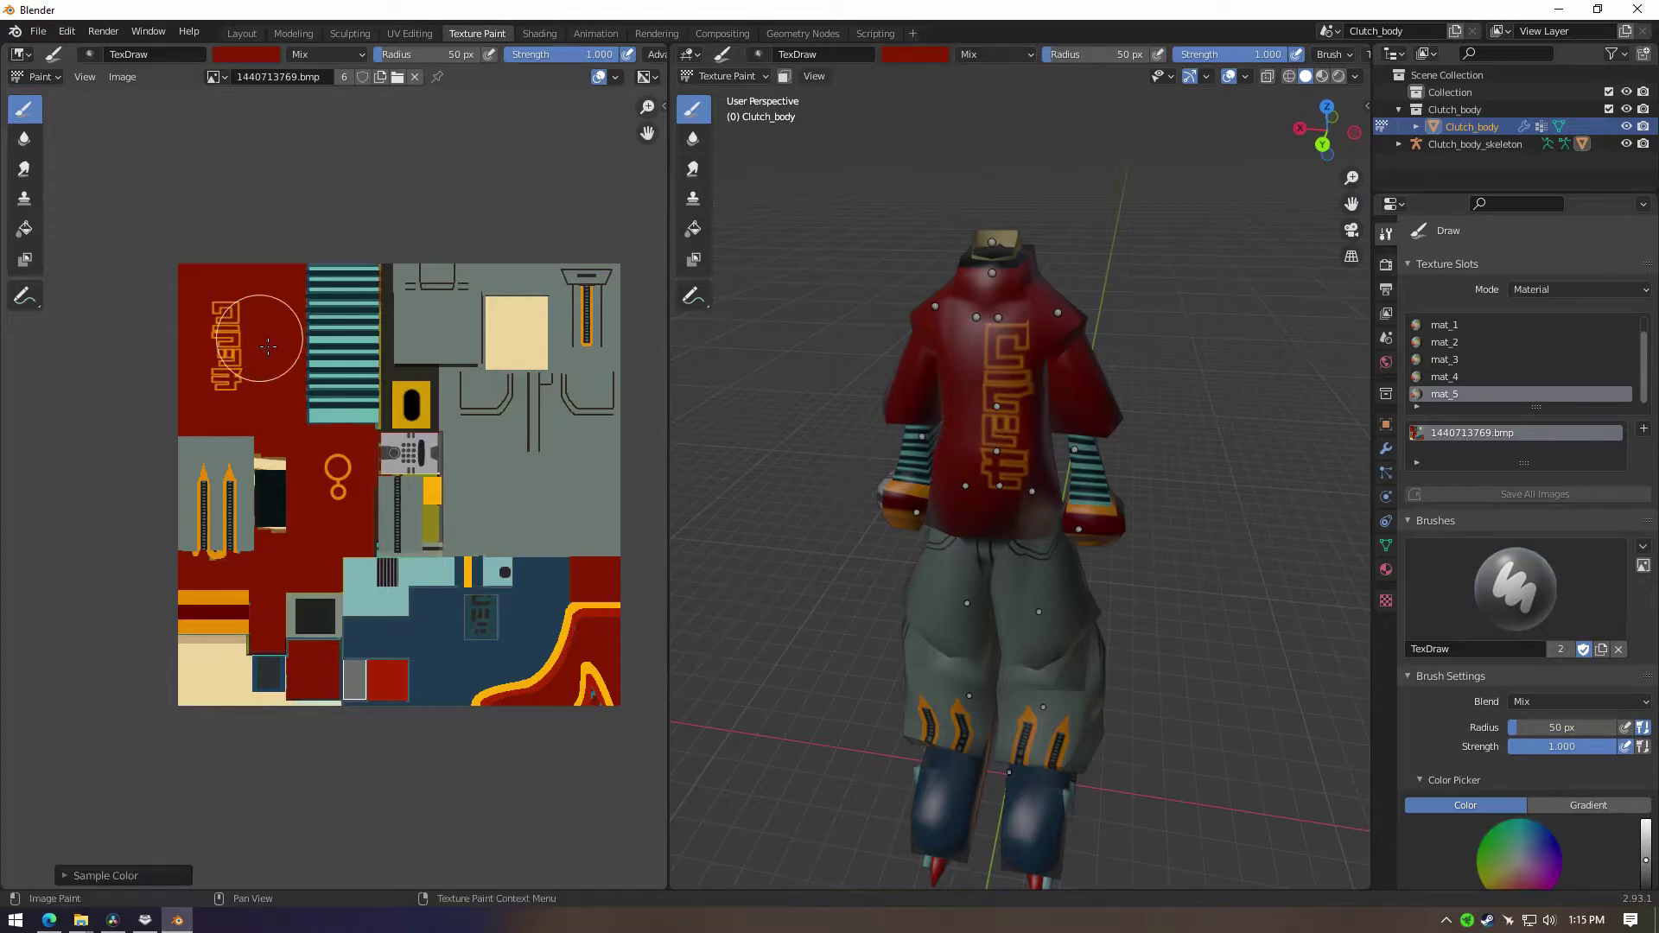
key(ctrl+z)
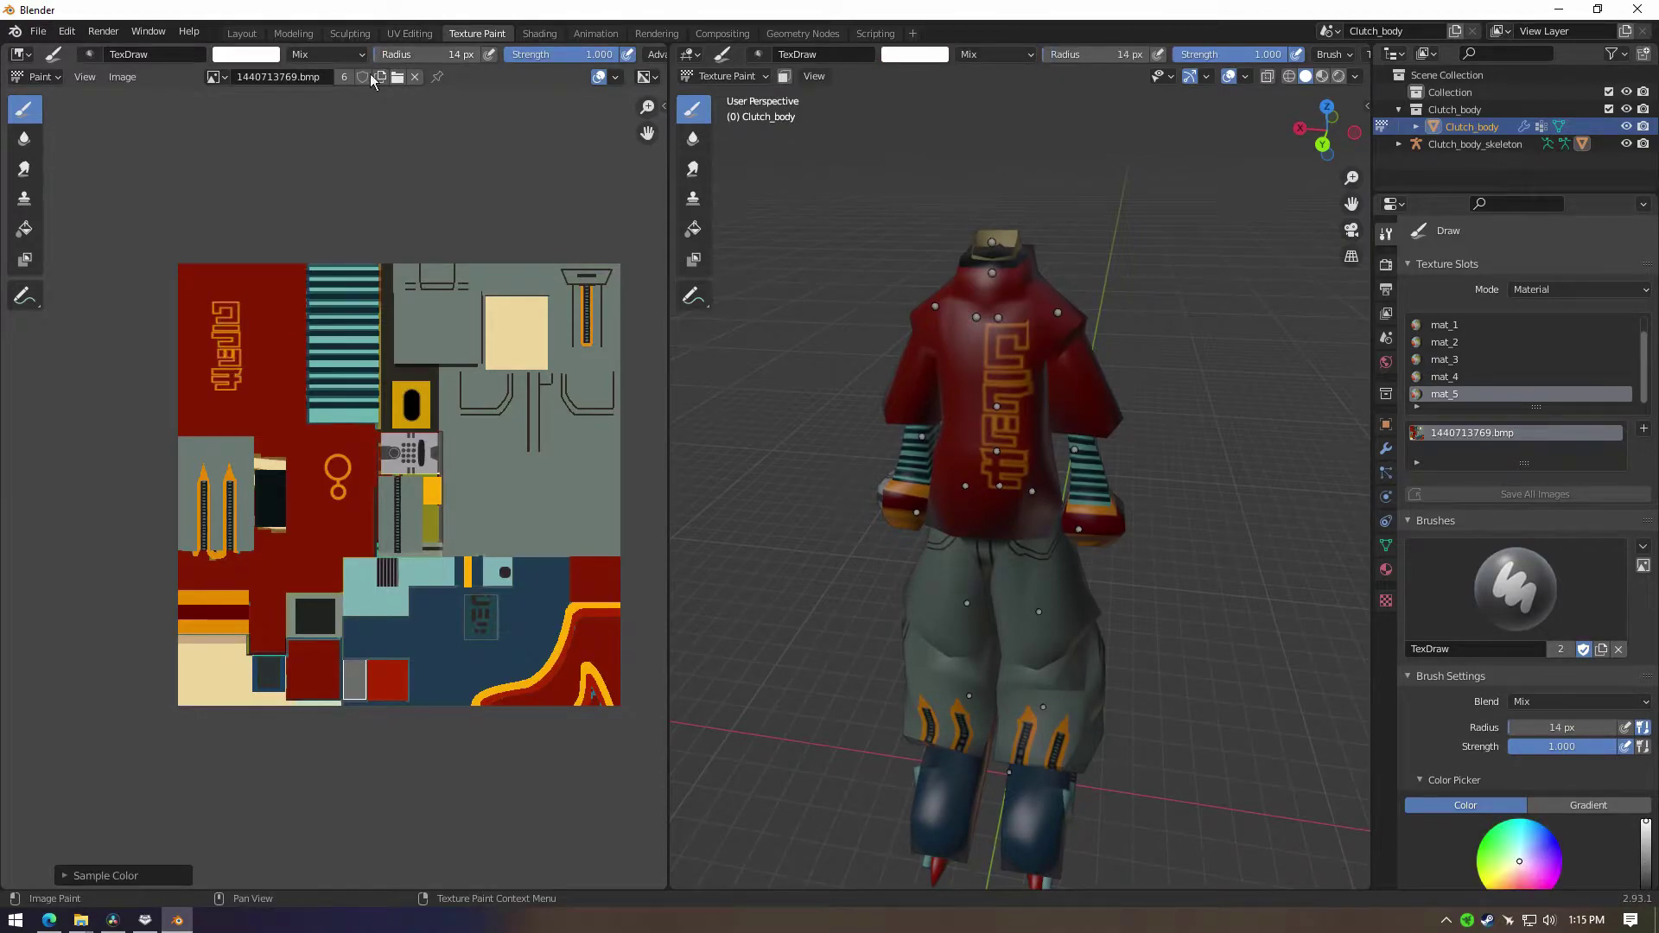
key(s)
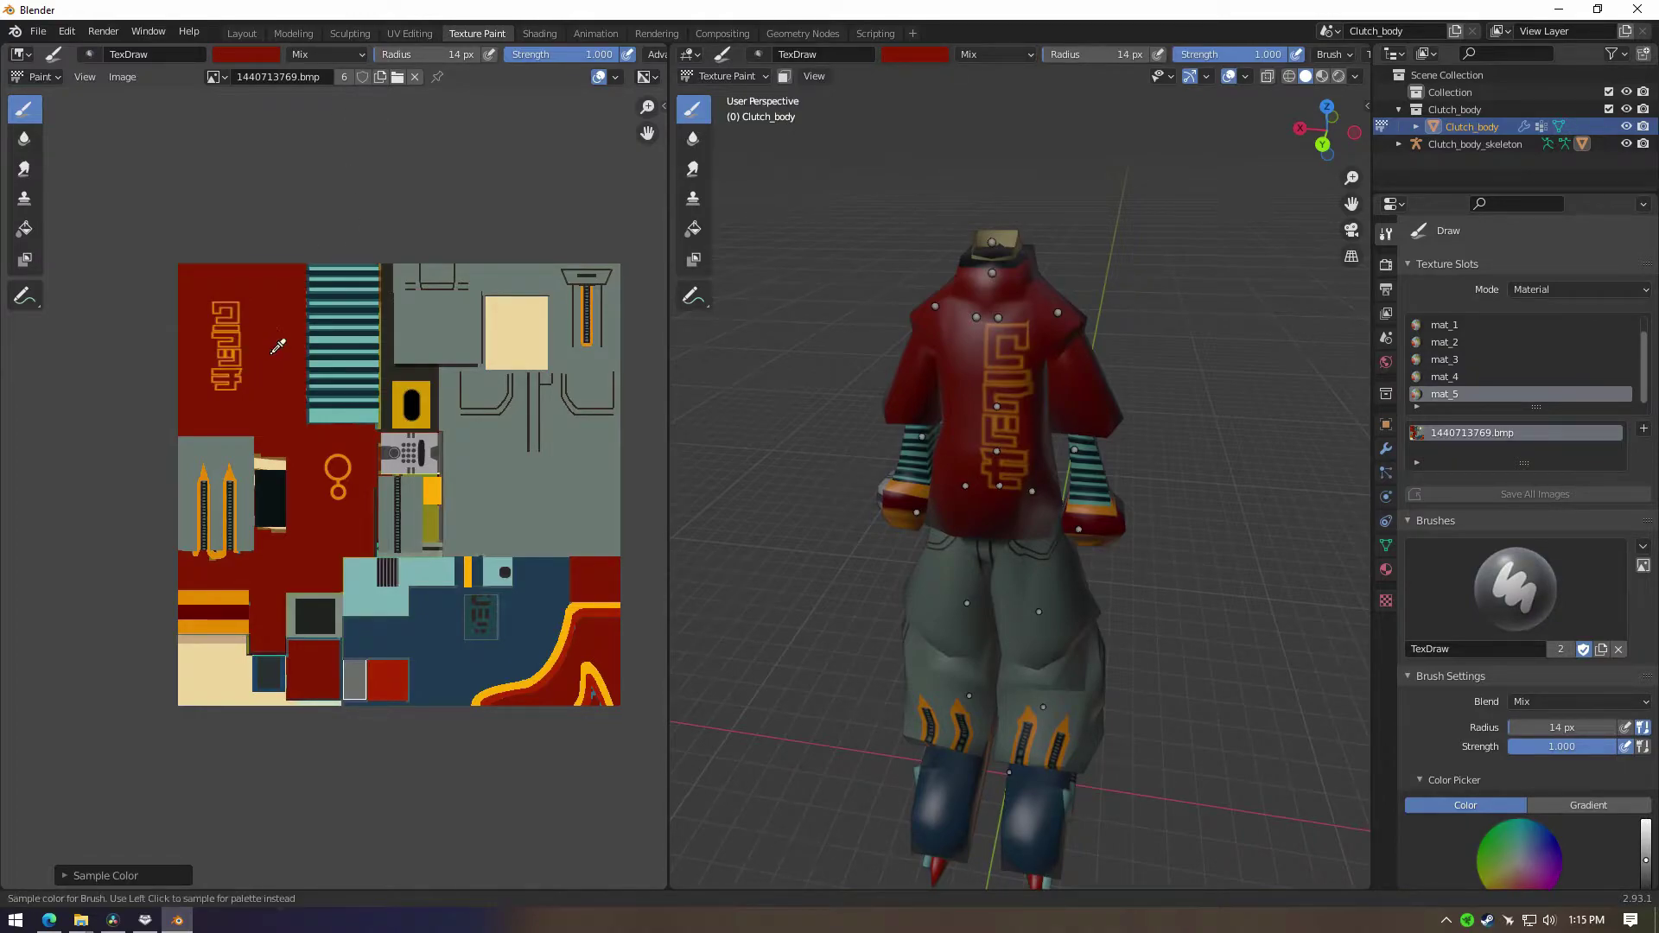
key(s)
key(s)
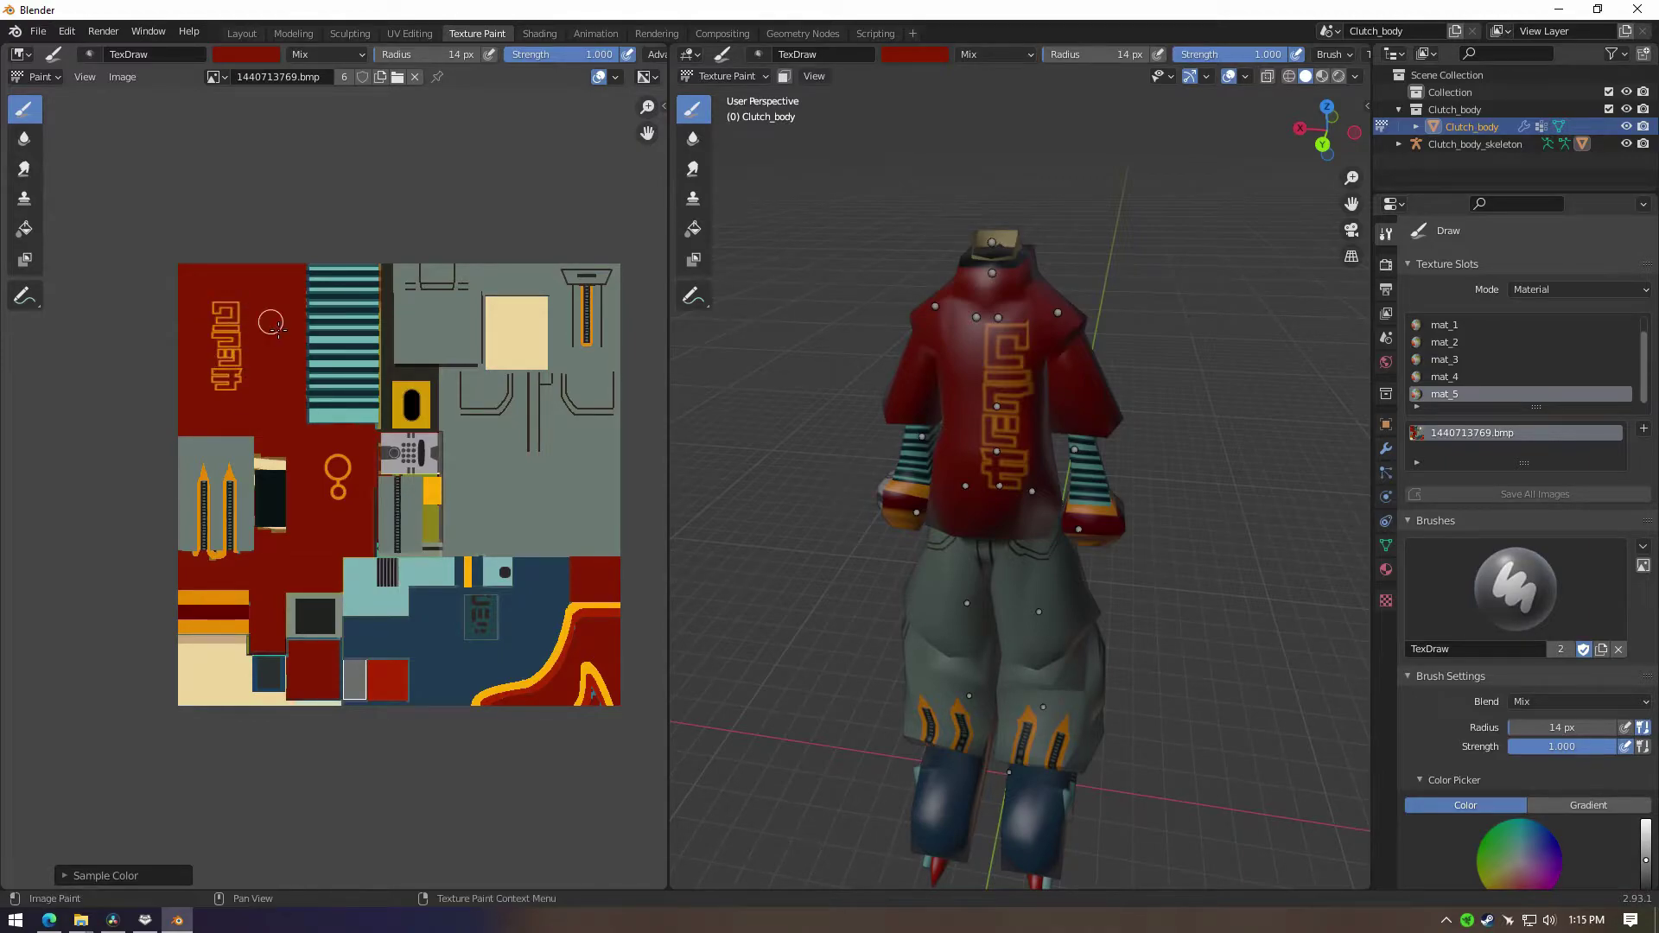
drag(218, 294, 214, 388)
mouse_move(219, 292)
mouse_down()
mouse_move(226, 397)
mouse_move(238, 298)
mouse_move(229, 399)
mouse_move(247, 320)
mouse_move(234, 390)
mouse_up()
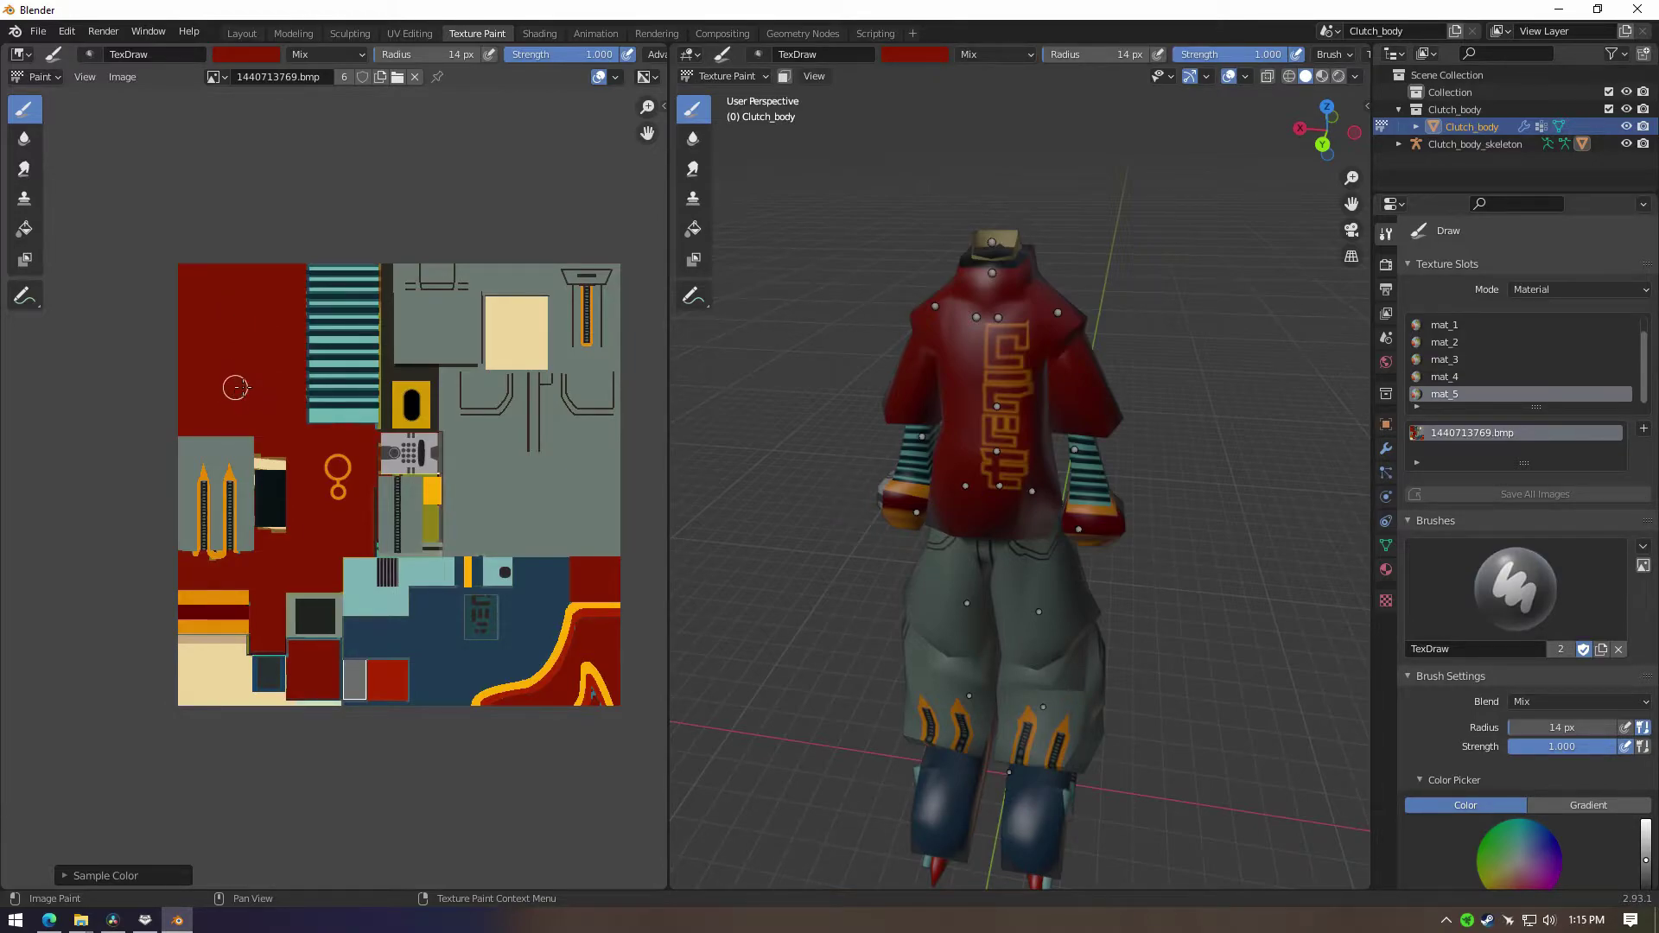
mouse_move(1037, 509)
middle_down()
mouse_move(1149, 510)
mouse_move(997, 491)
middle_up()
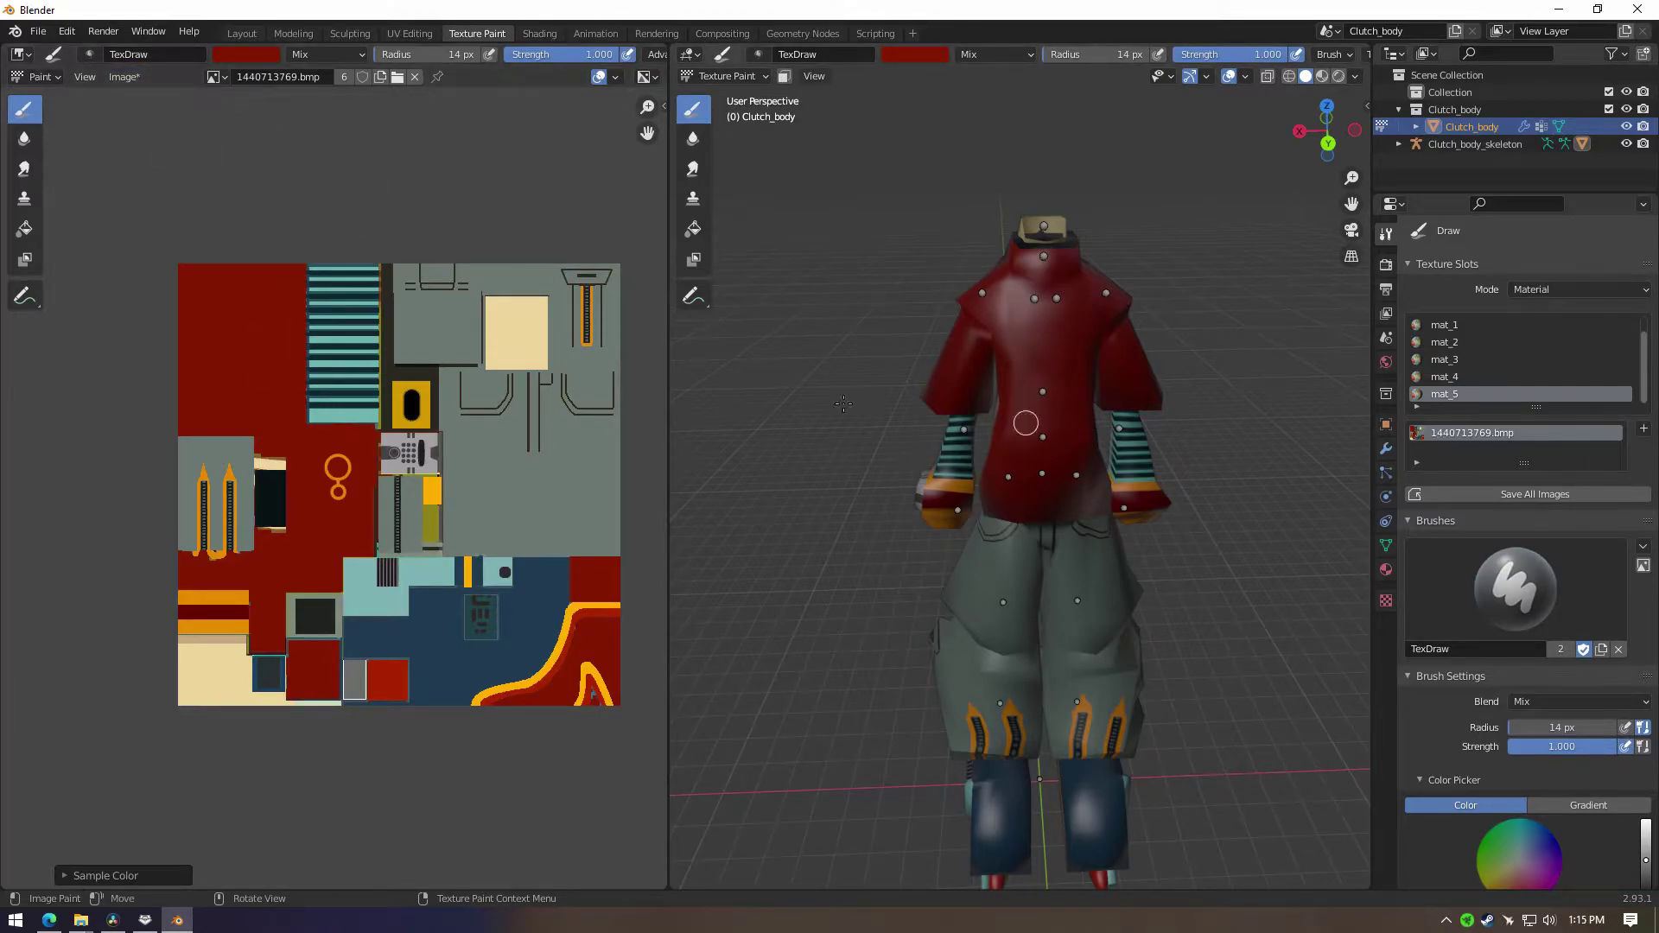
Step: Save the painted texture as a new image named clutch_body_edit1.bmp in the Clutch\textures folder
click(128, 76)
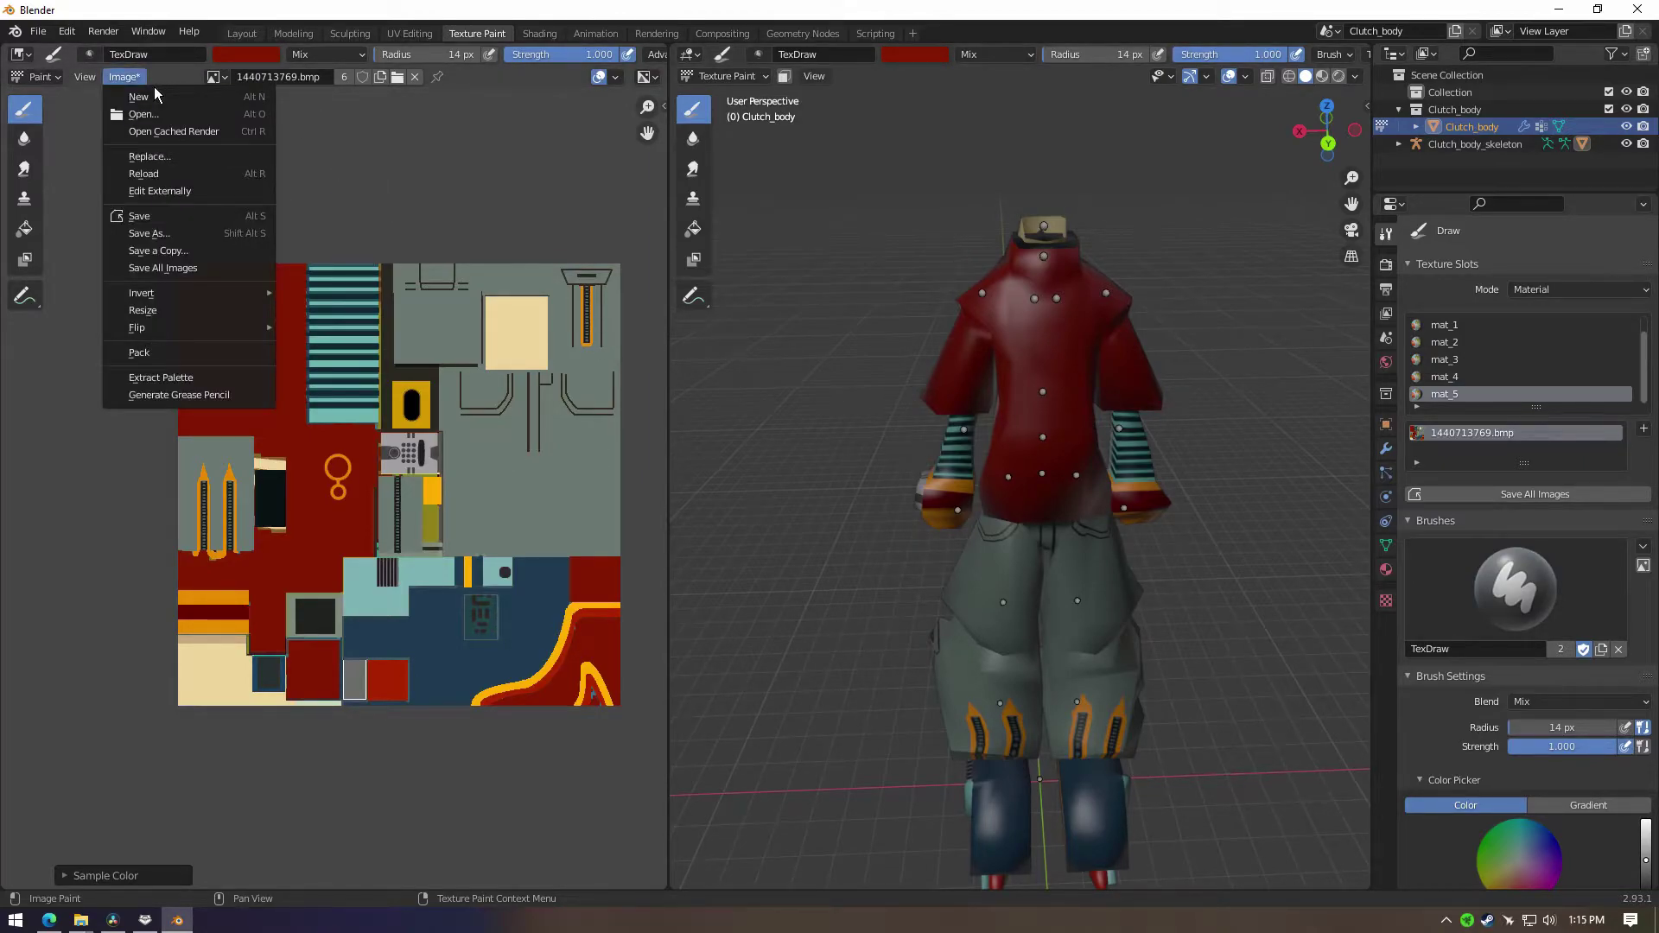
click(163, 238)
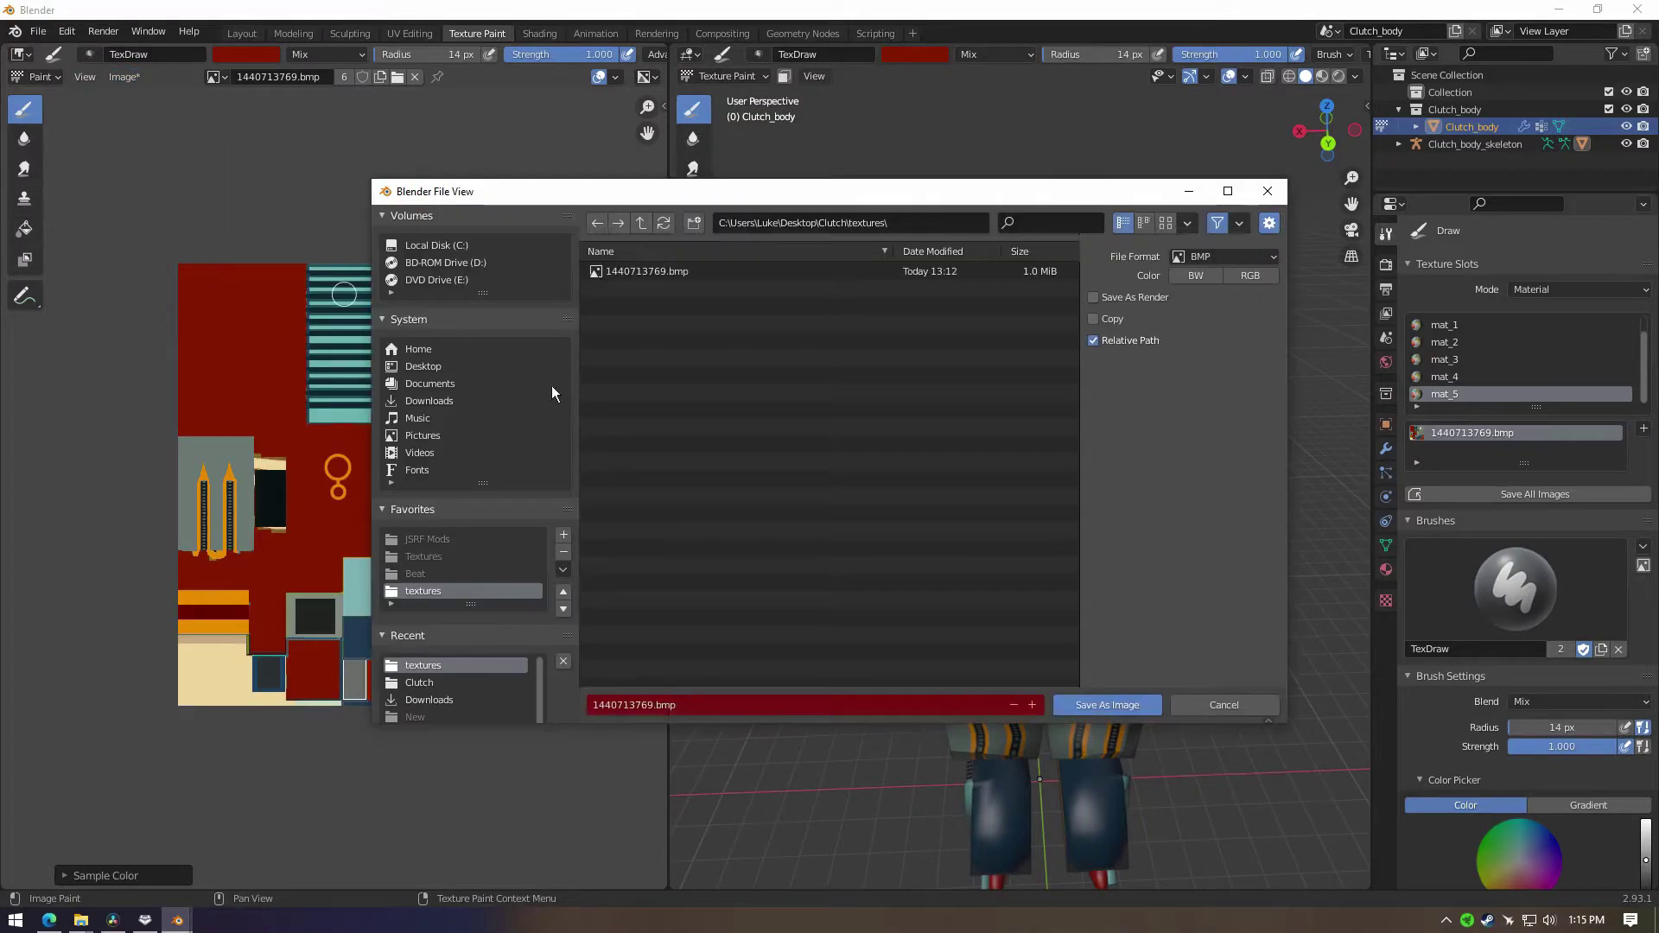
click(681, 706)
click(642, 707)
drag(659, 716, 502, 705)
text(clutch_body_e)
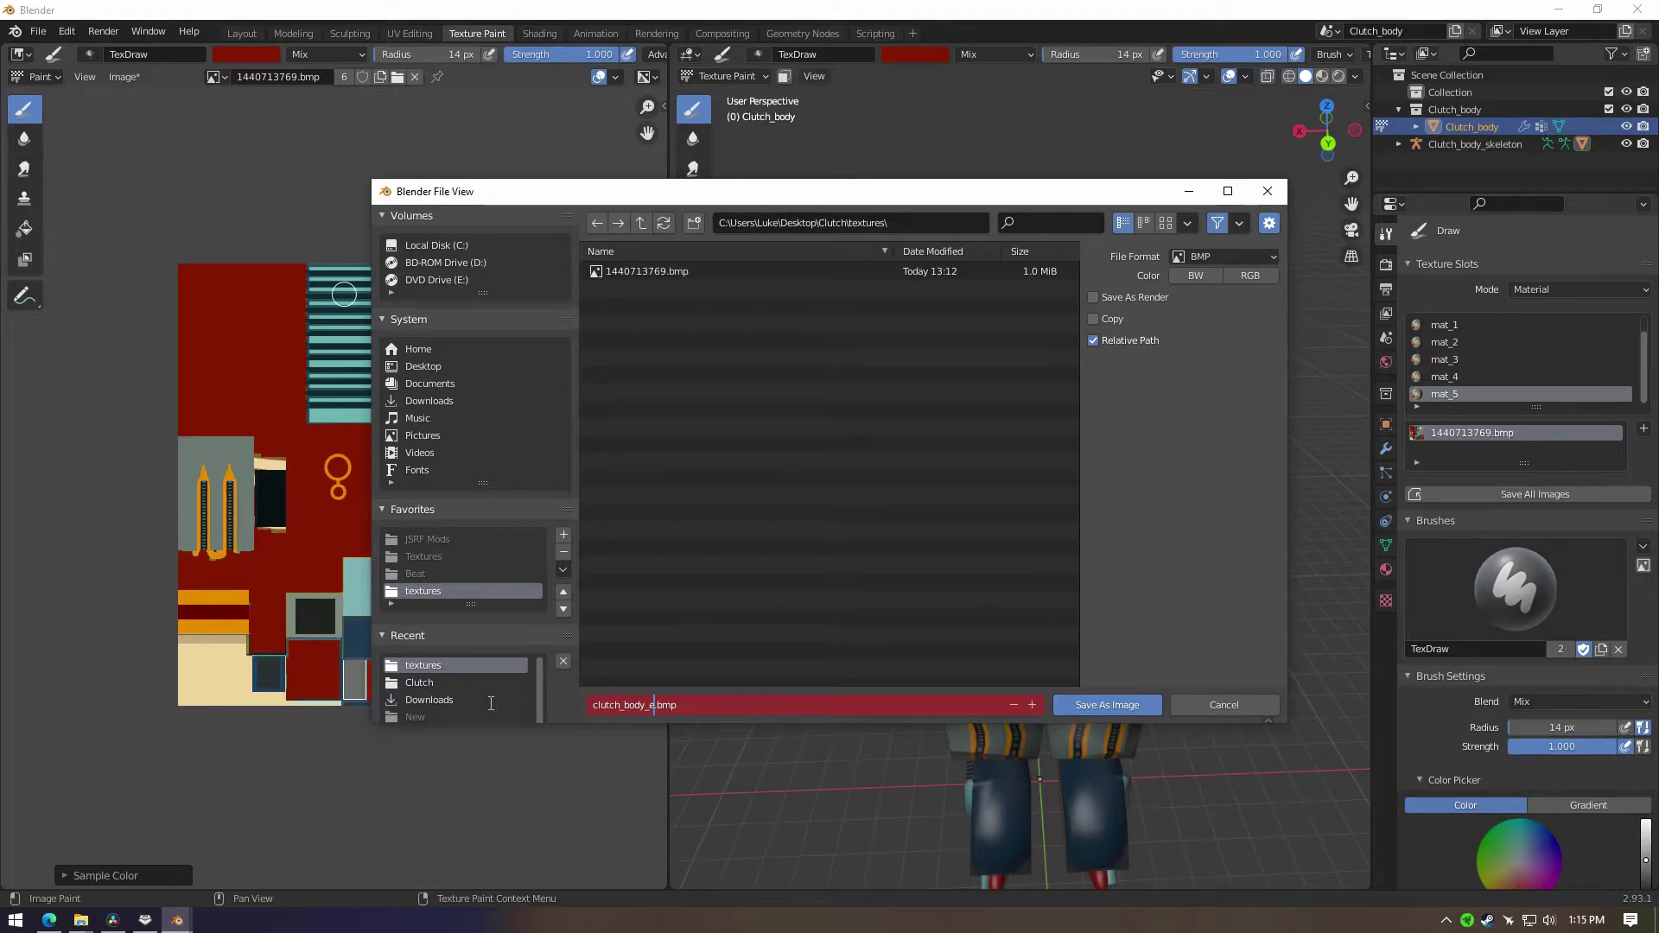
key(Return)
click(1119, 712)
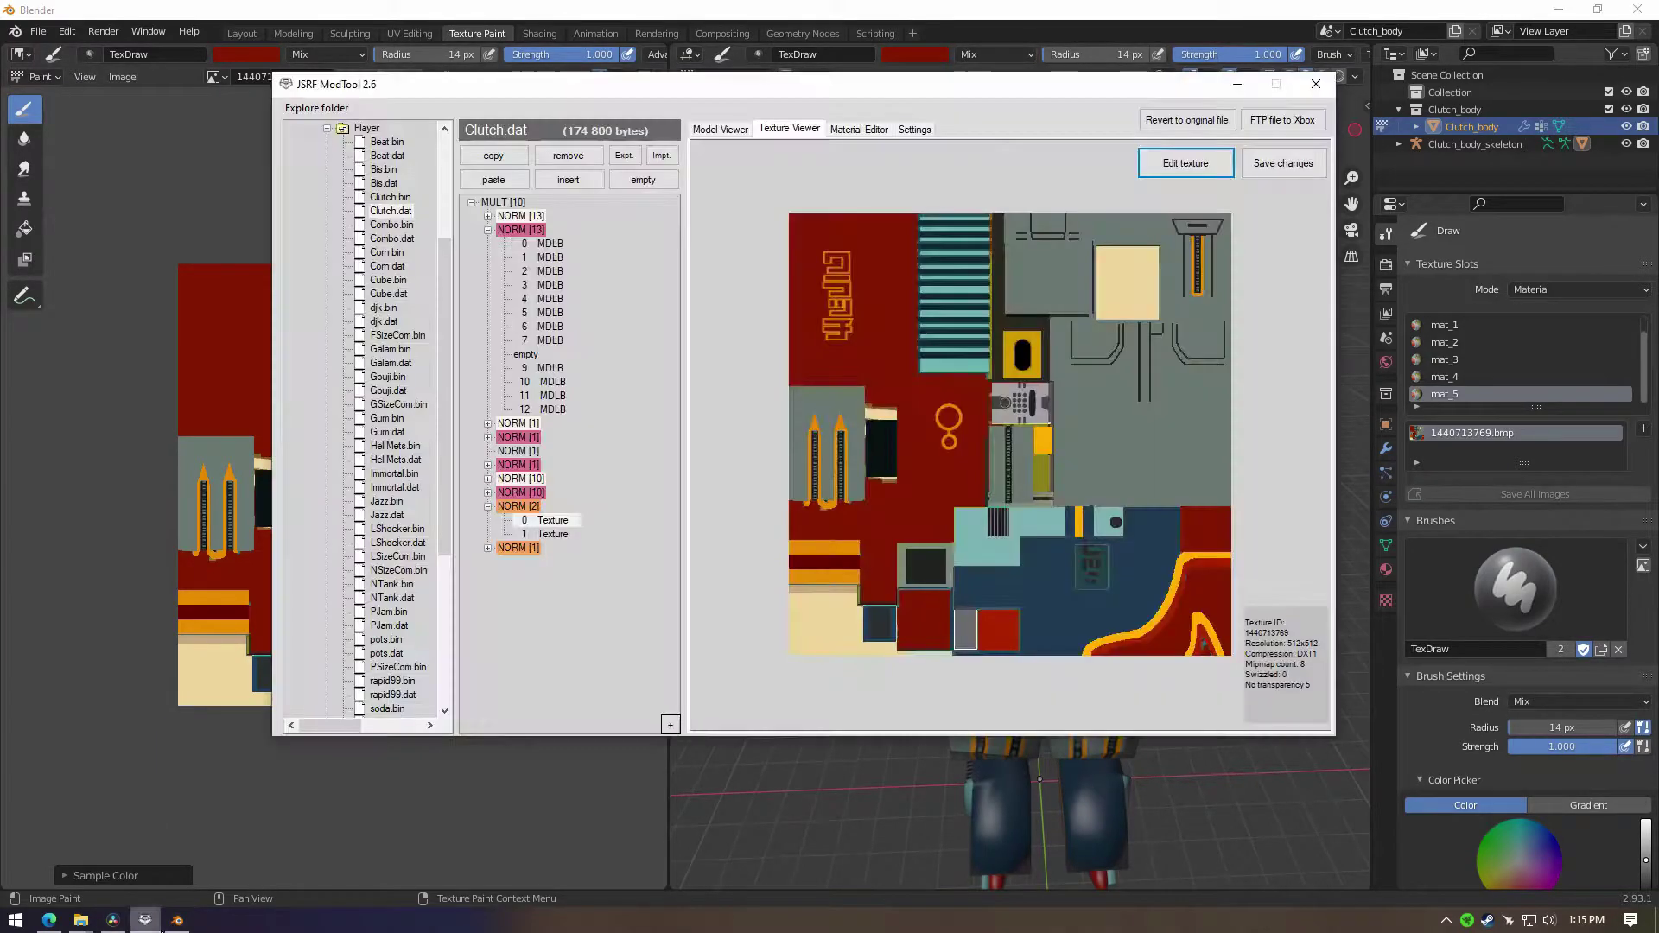
click(144, 919)
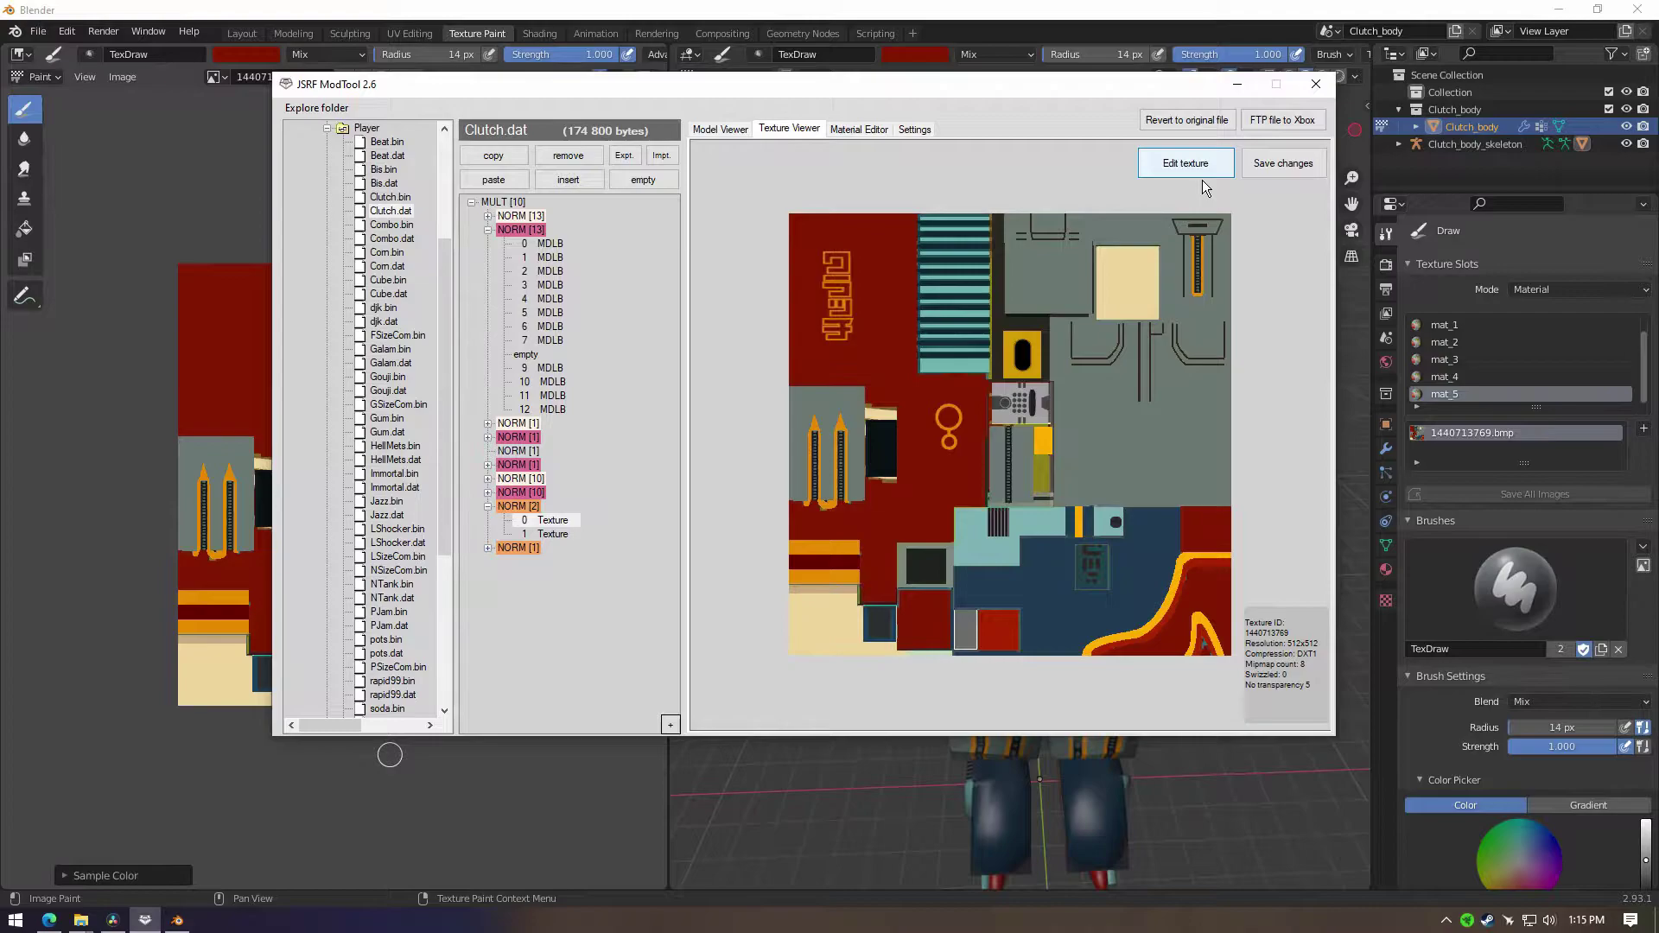
click(1201, 177)
click(873, 496)
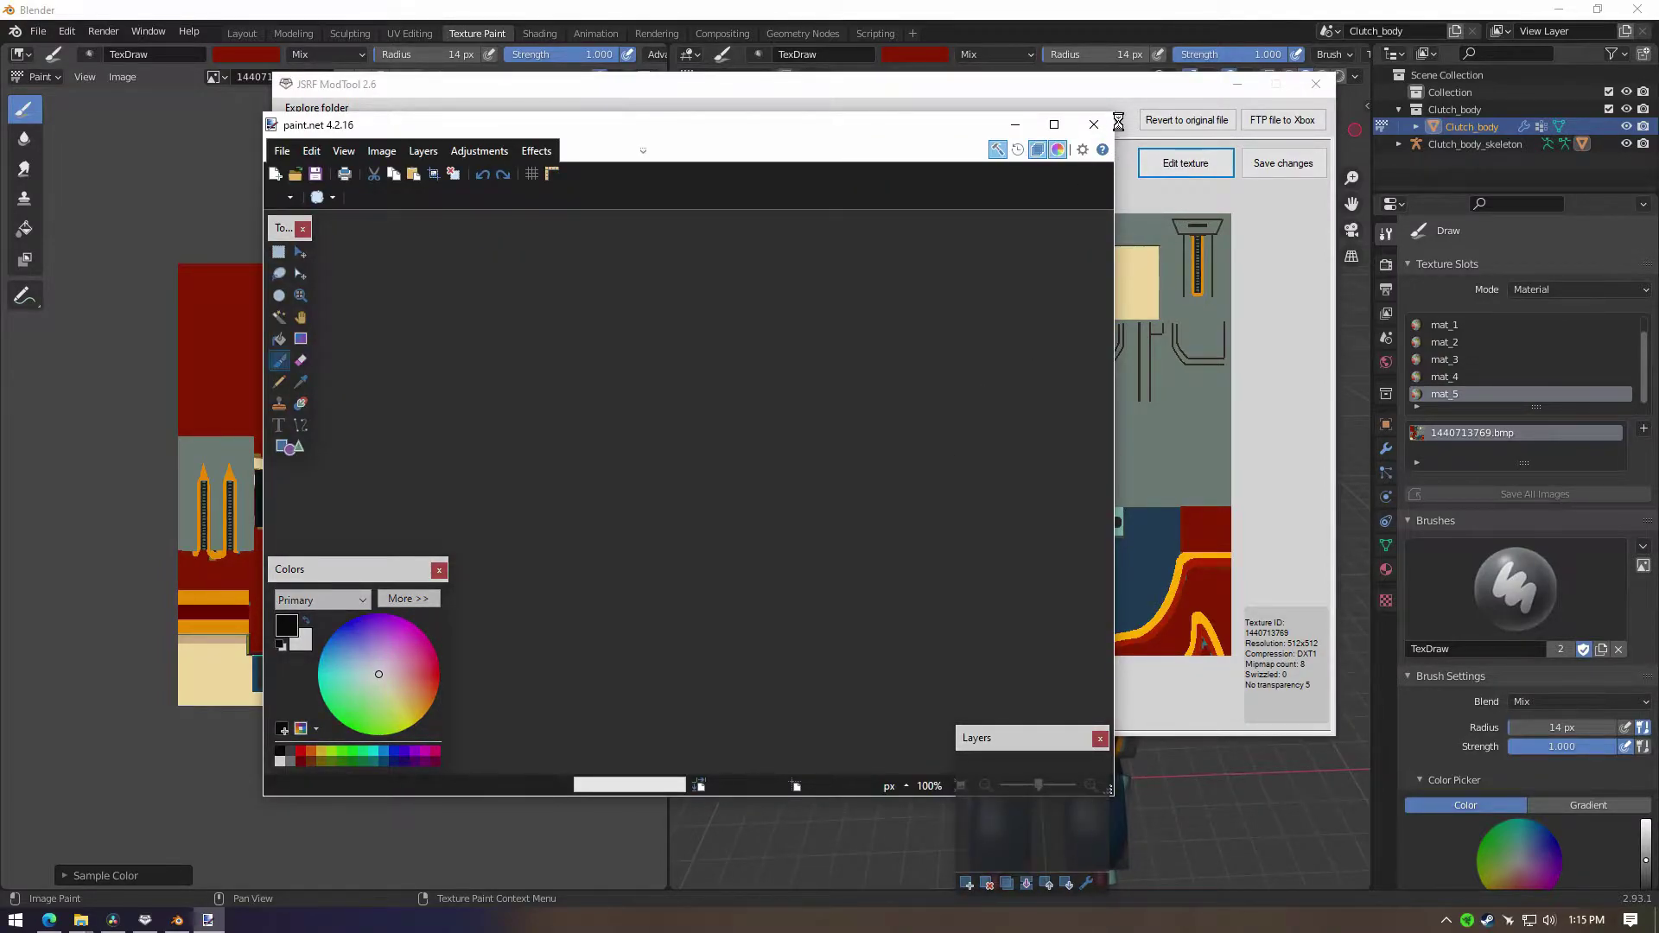
click(1097, 125)
Step: In File Explorer, go to ModTool's resources\tmp folder and open 1440713769.bmp in paint.net
mouse_move(81, 919)
click(605, 838)
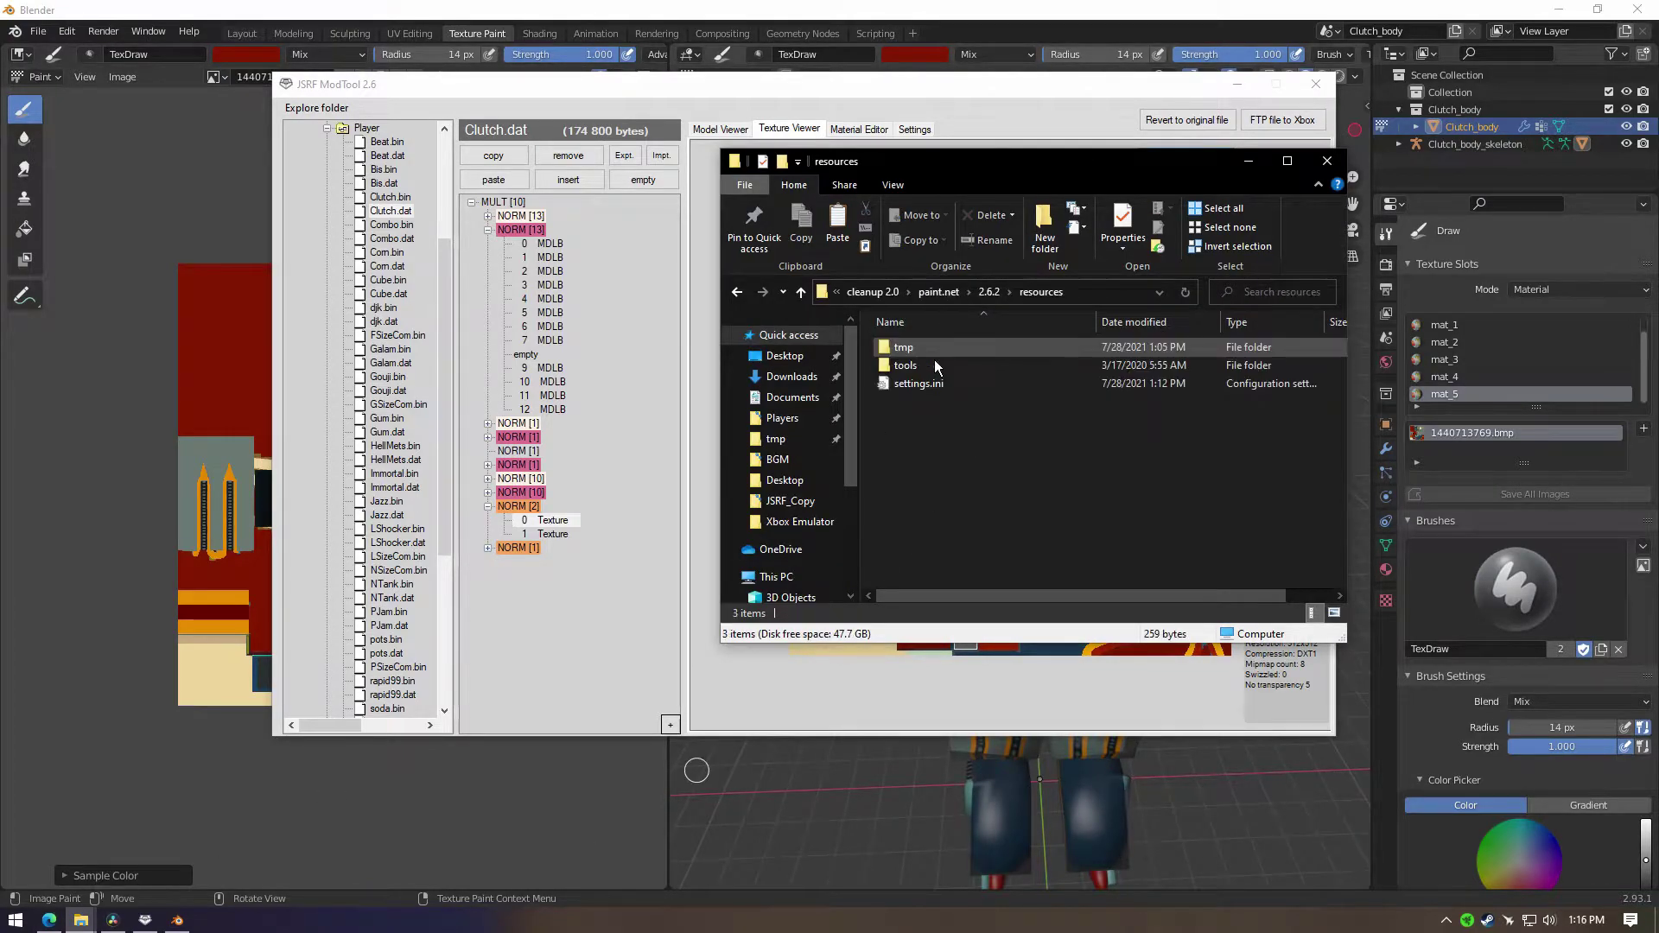
click(933, 355)
double_click(933, 354)
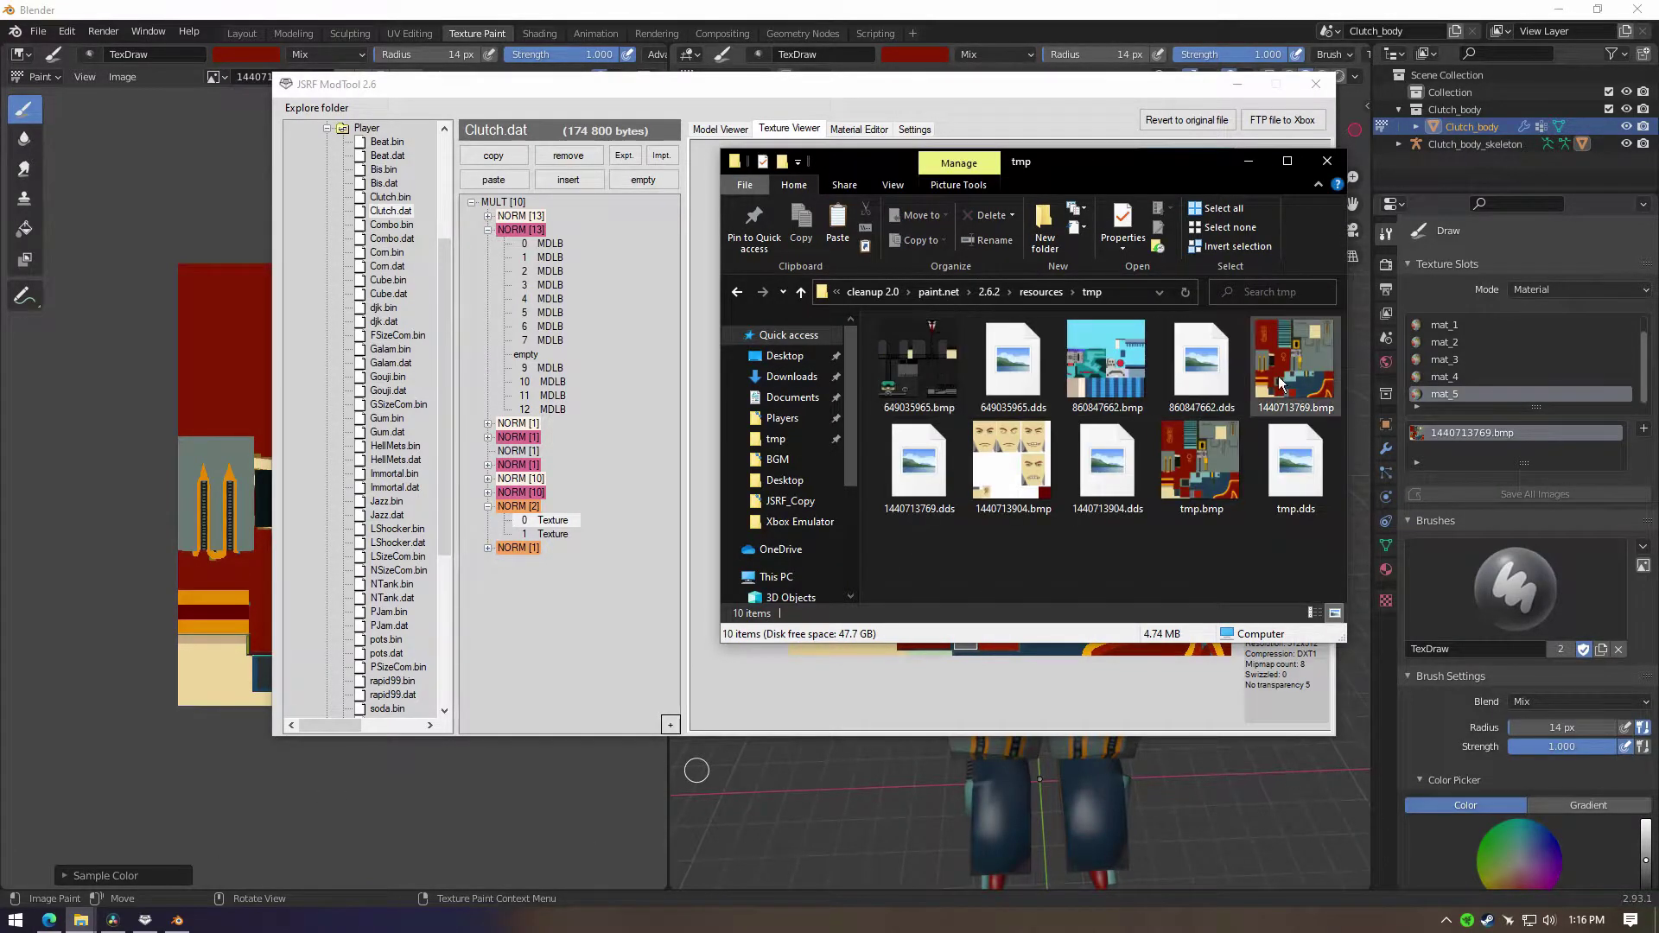
click(1109, 97)
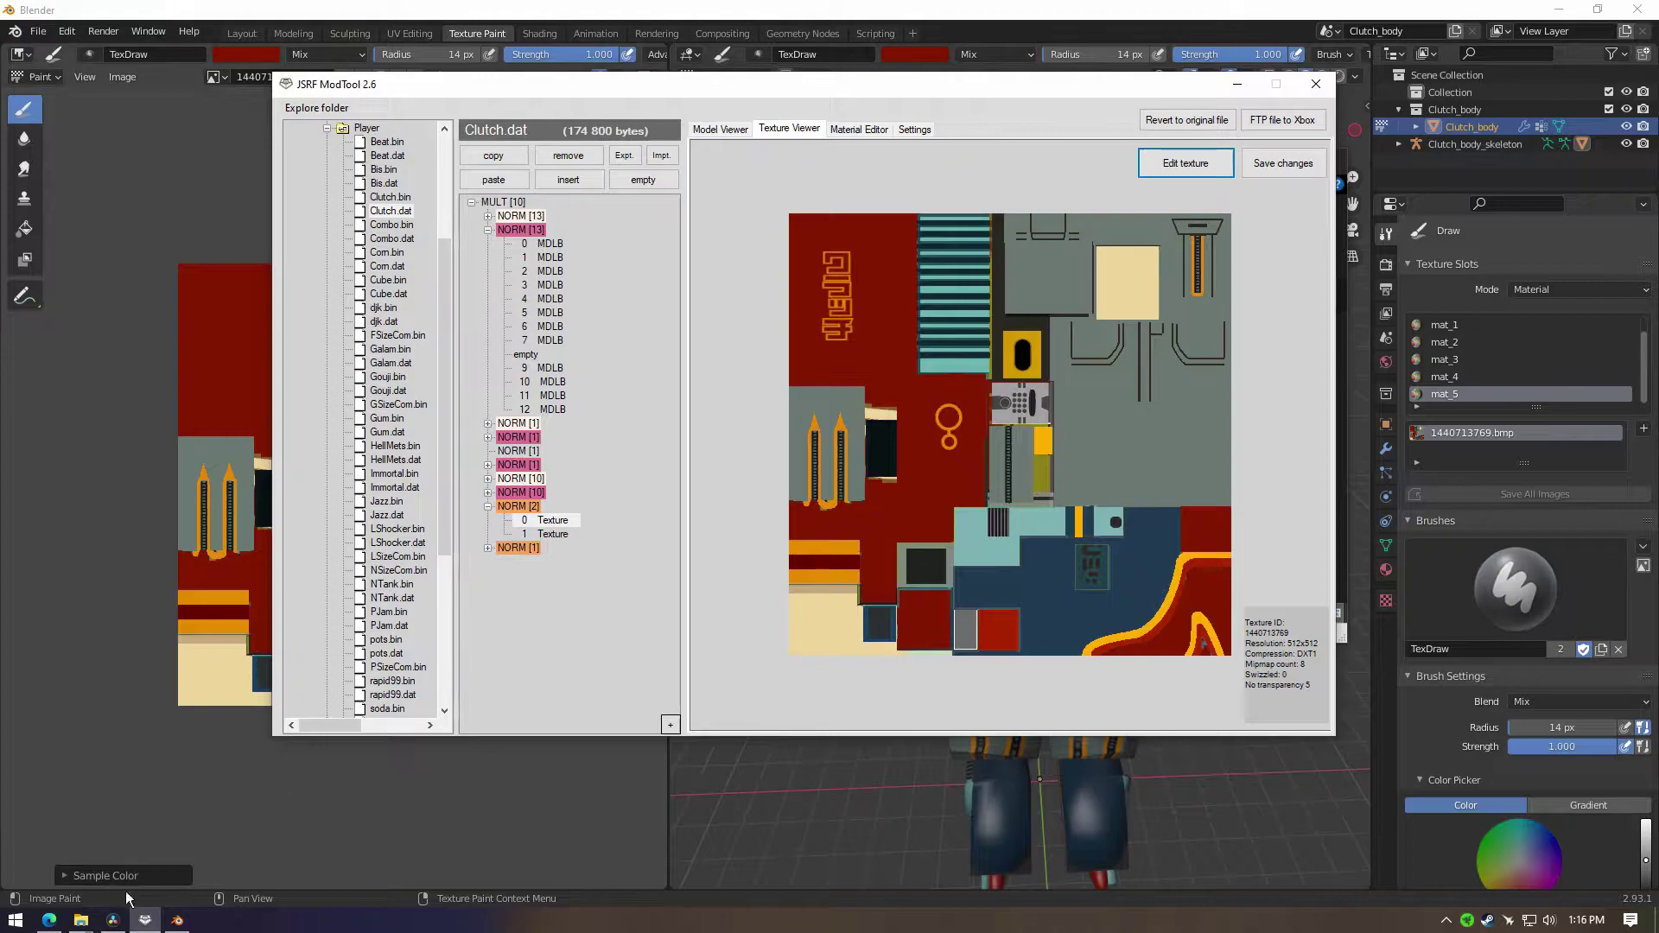
click(1342, 575)
double_click(1305, 354)
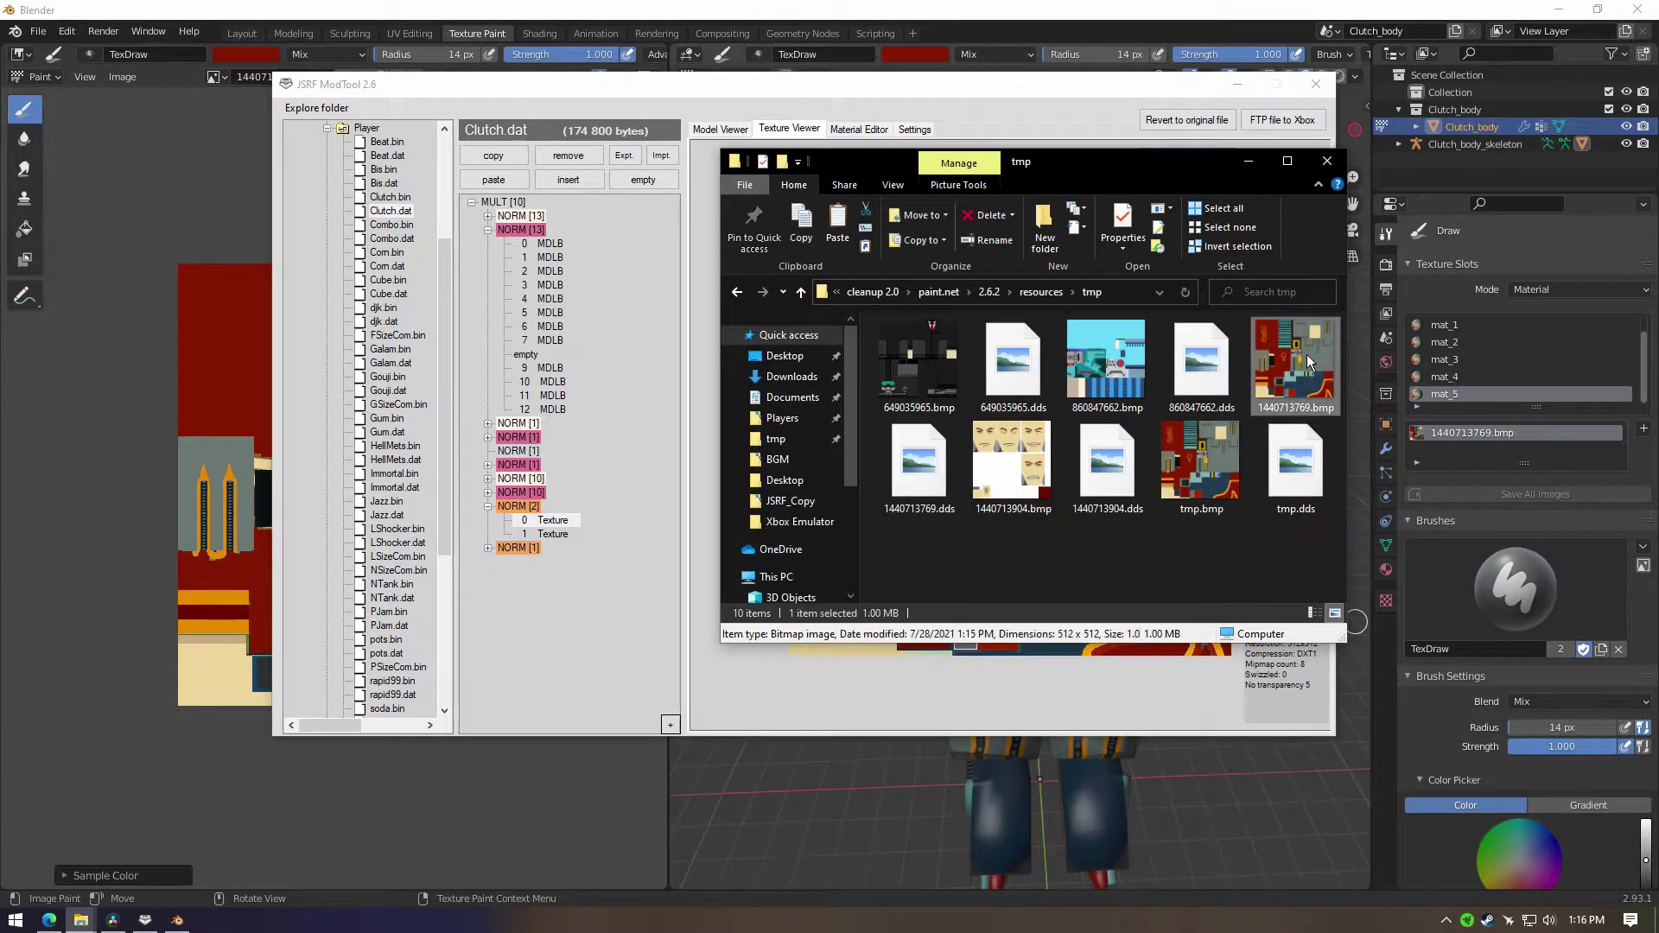
key(Return)
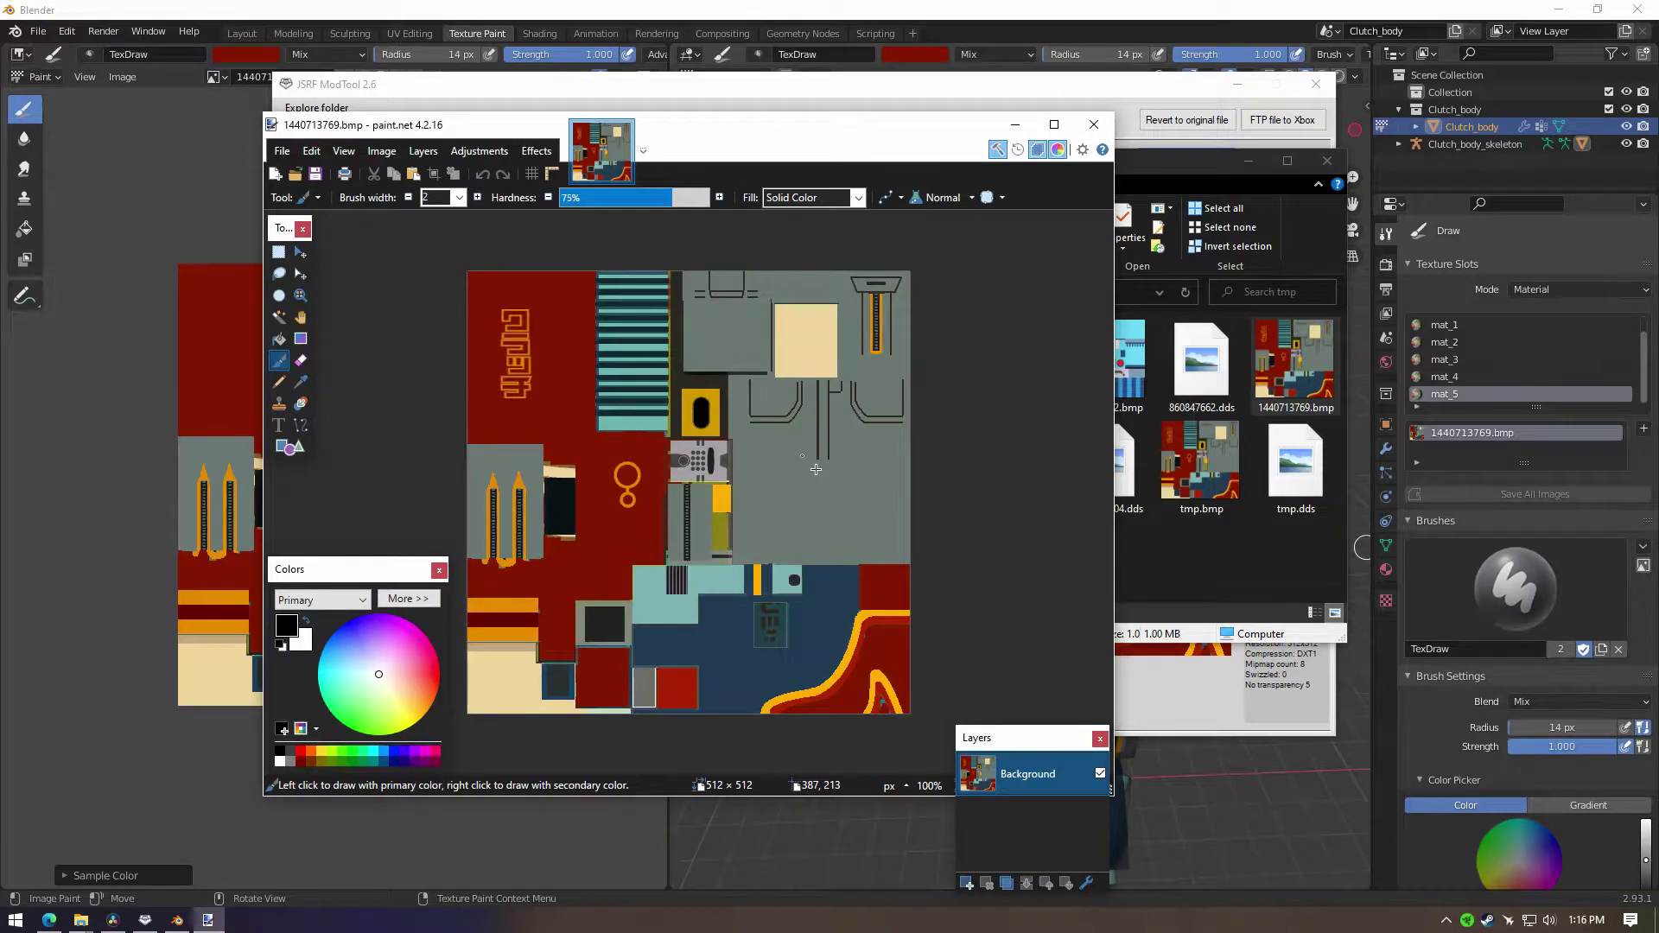
Step: In File Explorer, go to the Desktop's Clutch\textures folder and open clutch_body_edit1.bmp in paint.net
click(1247, 556)
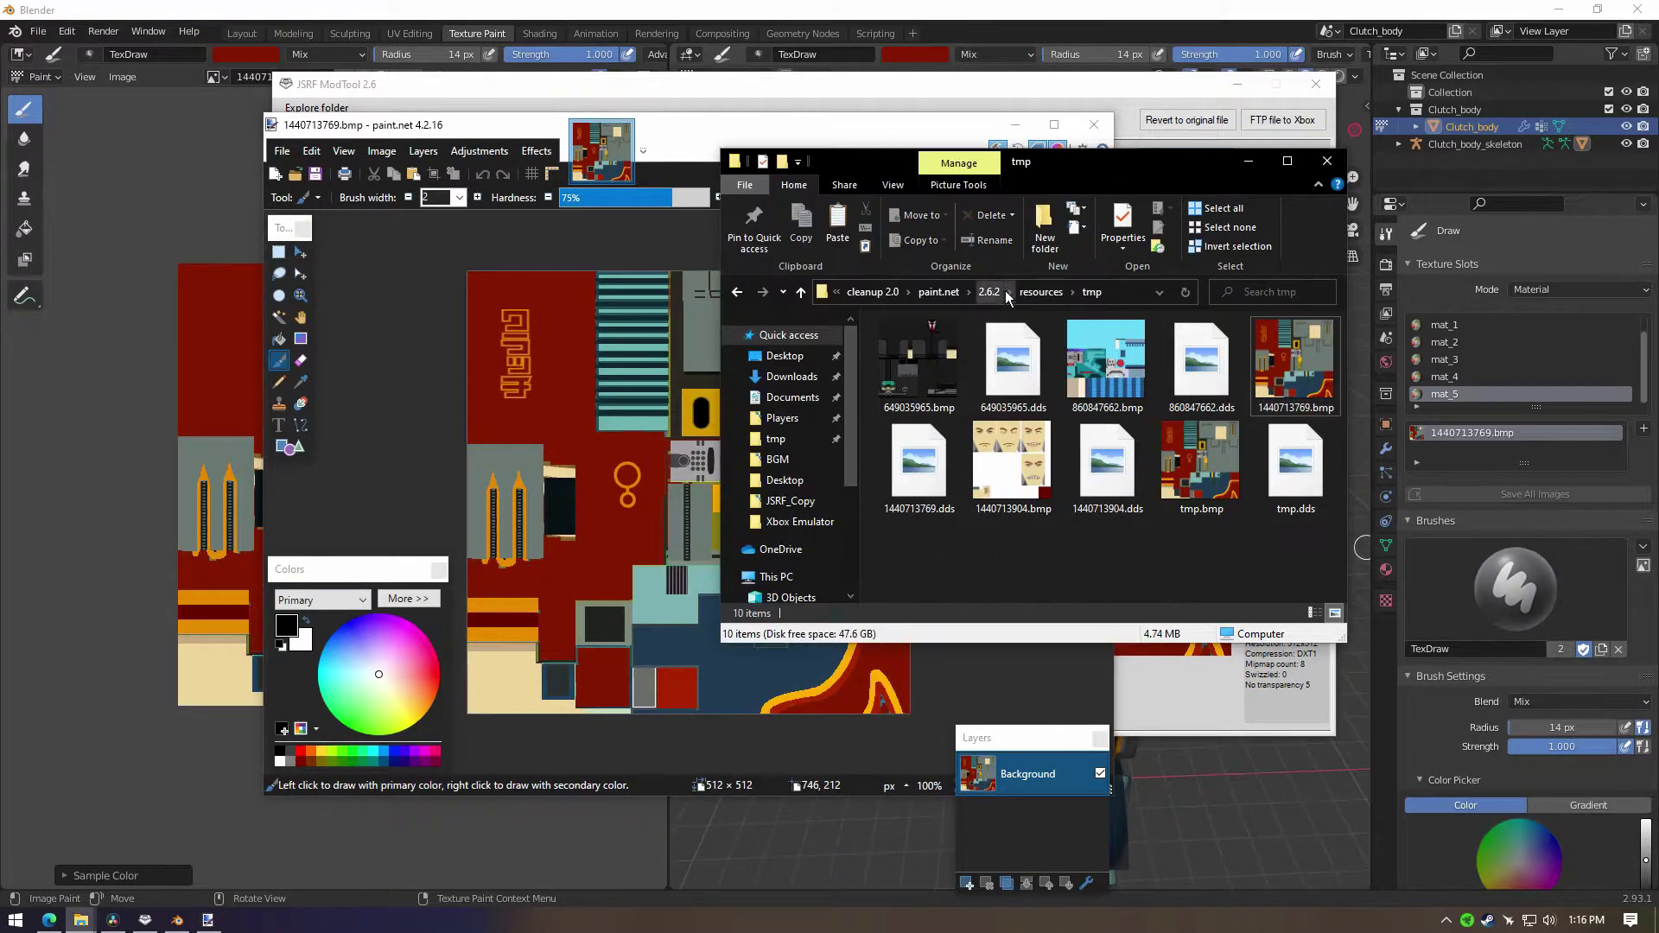
click(873, 292)
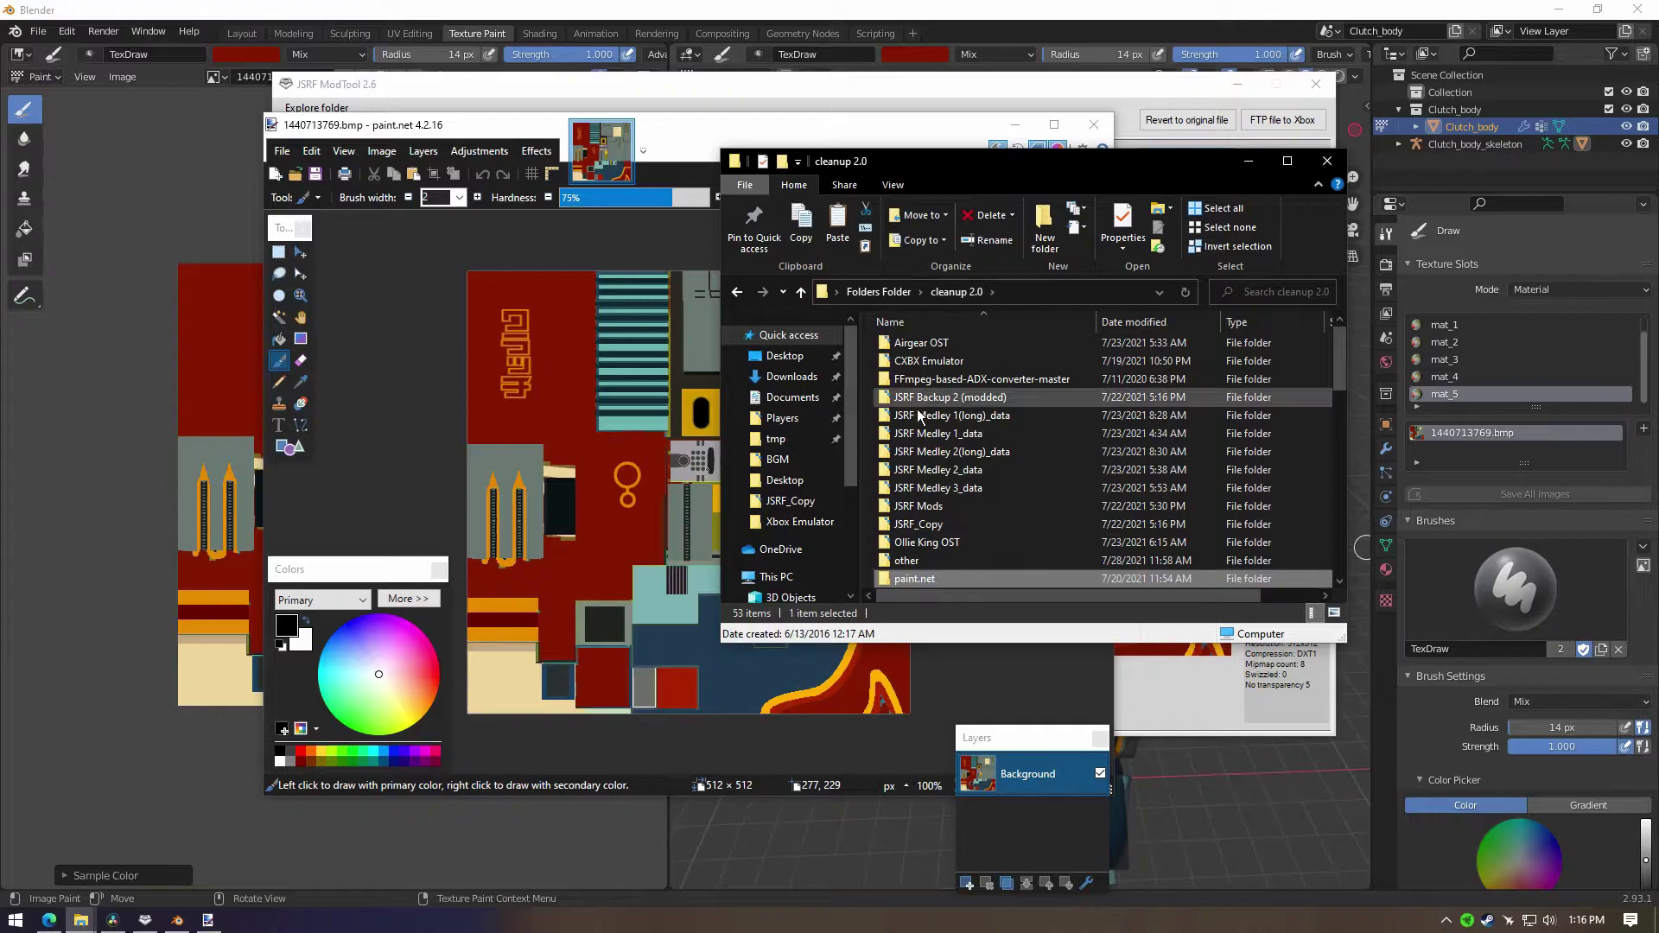
click(790, 358)
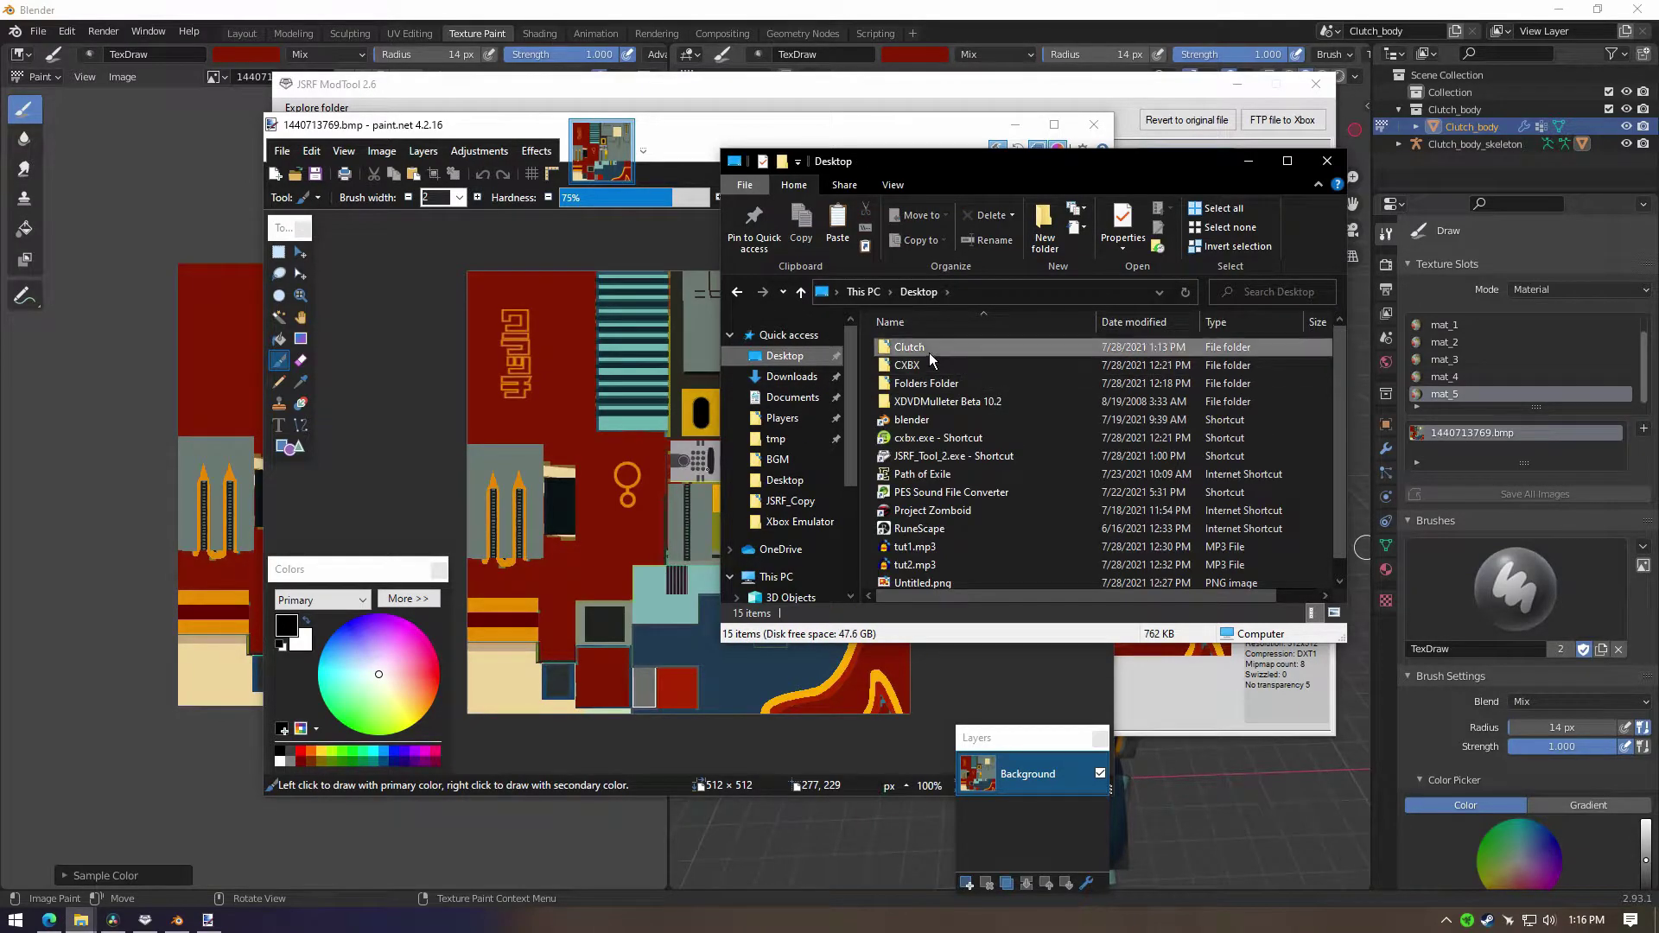
double_click(929, 353)
double_click(929, 351)
click(1016, 395)
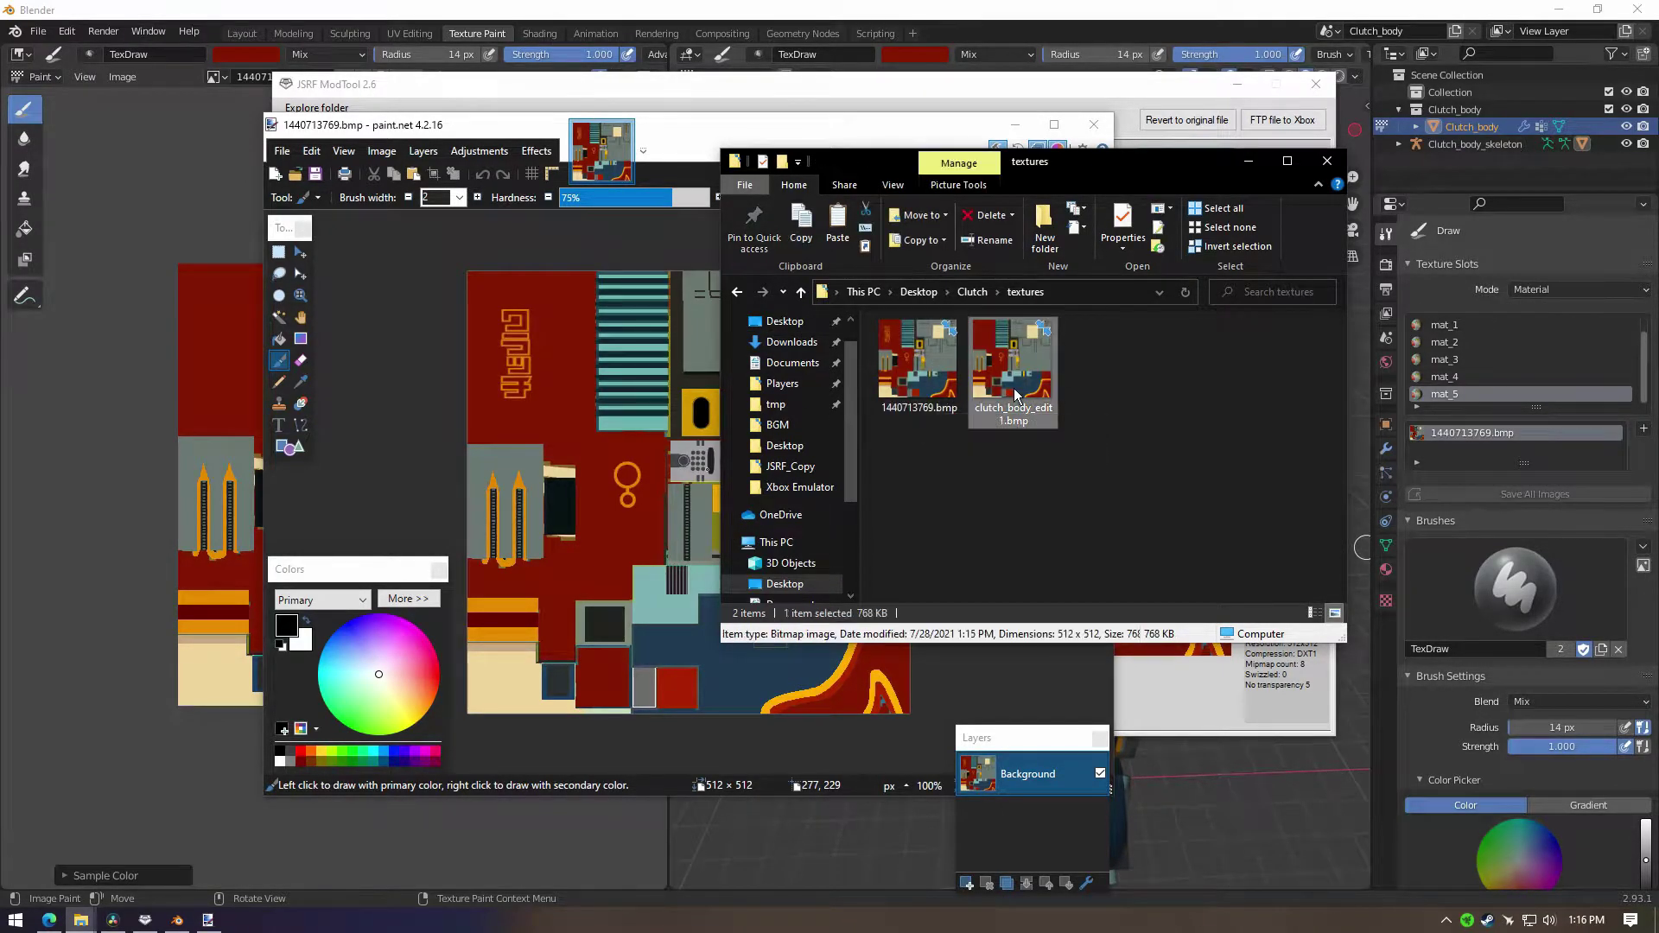
double_click(1027, 390)
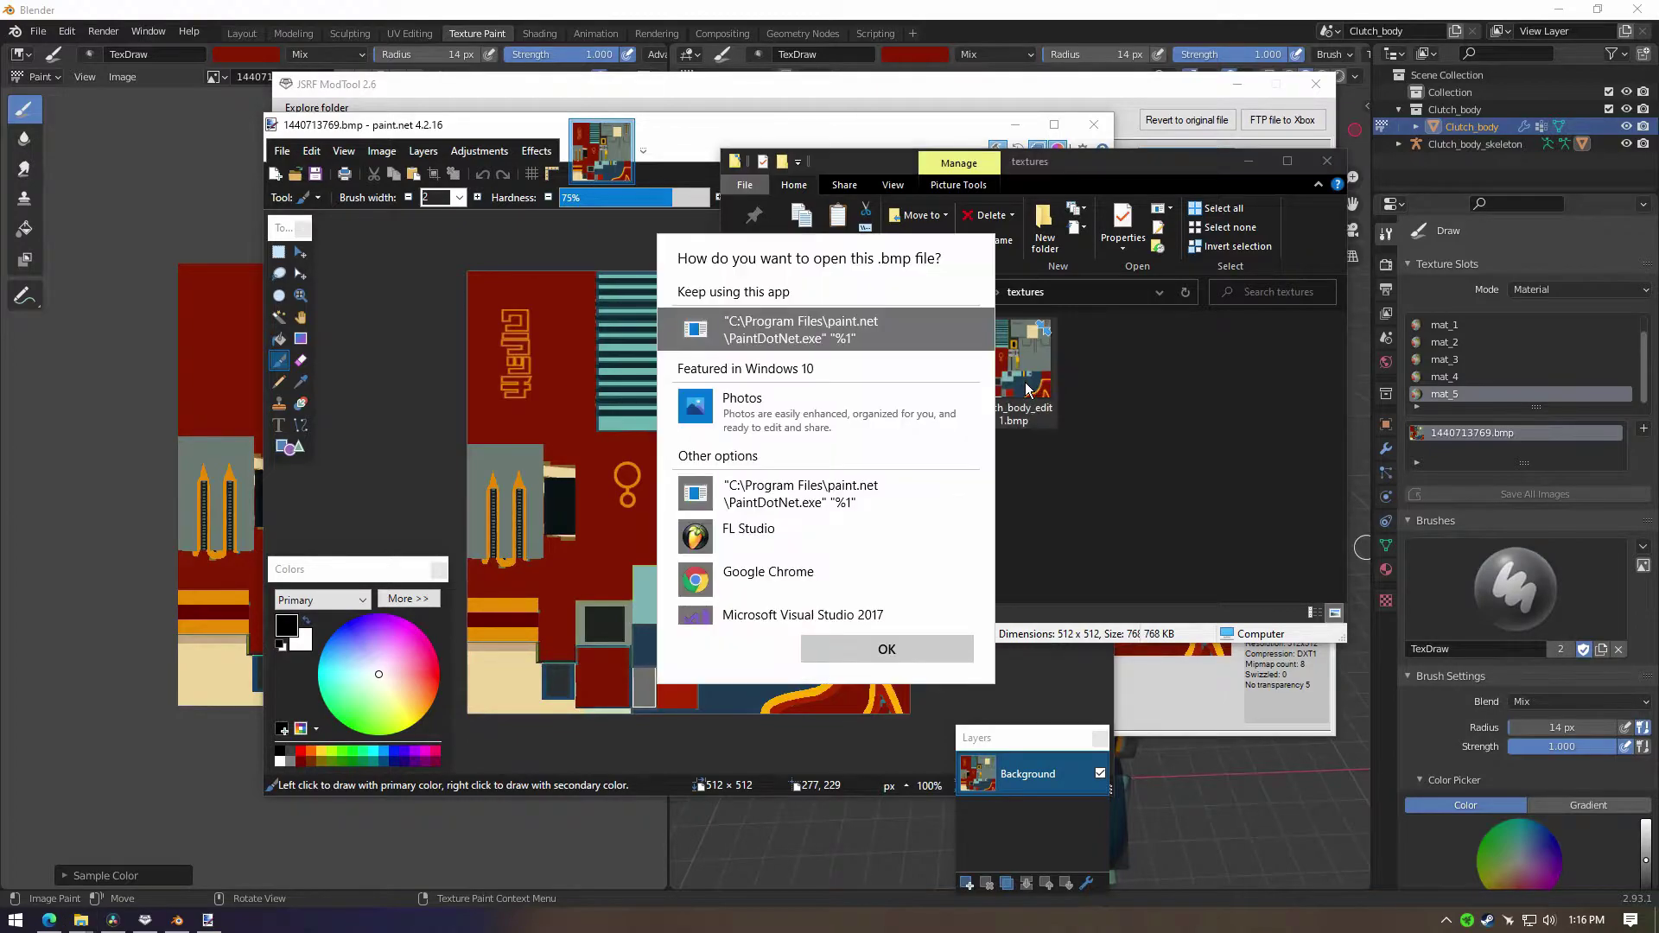
click(887, 648)
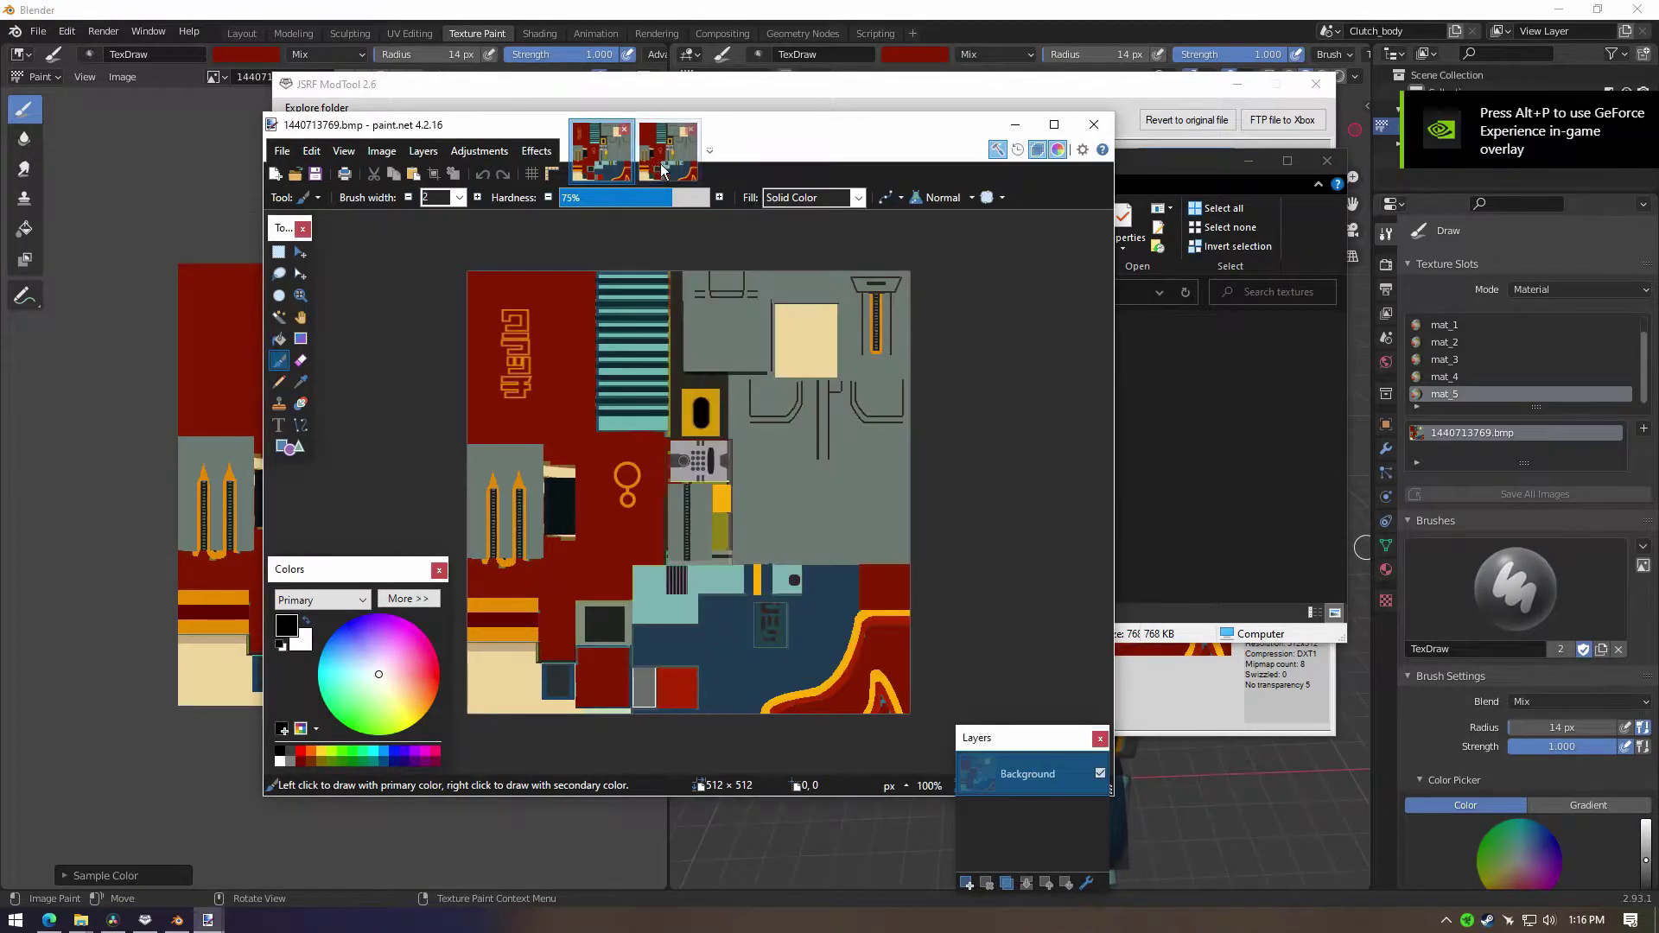
Step: Compare the two open images and paste the whole clutch_body_edit1.bmp image over 1440713769.bmp
click(663, 169)
click(602, 154)
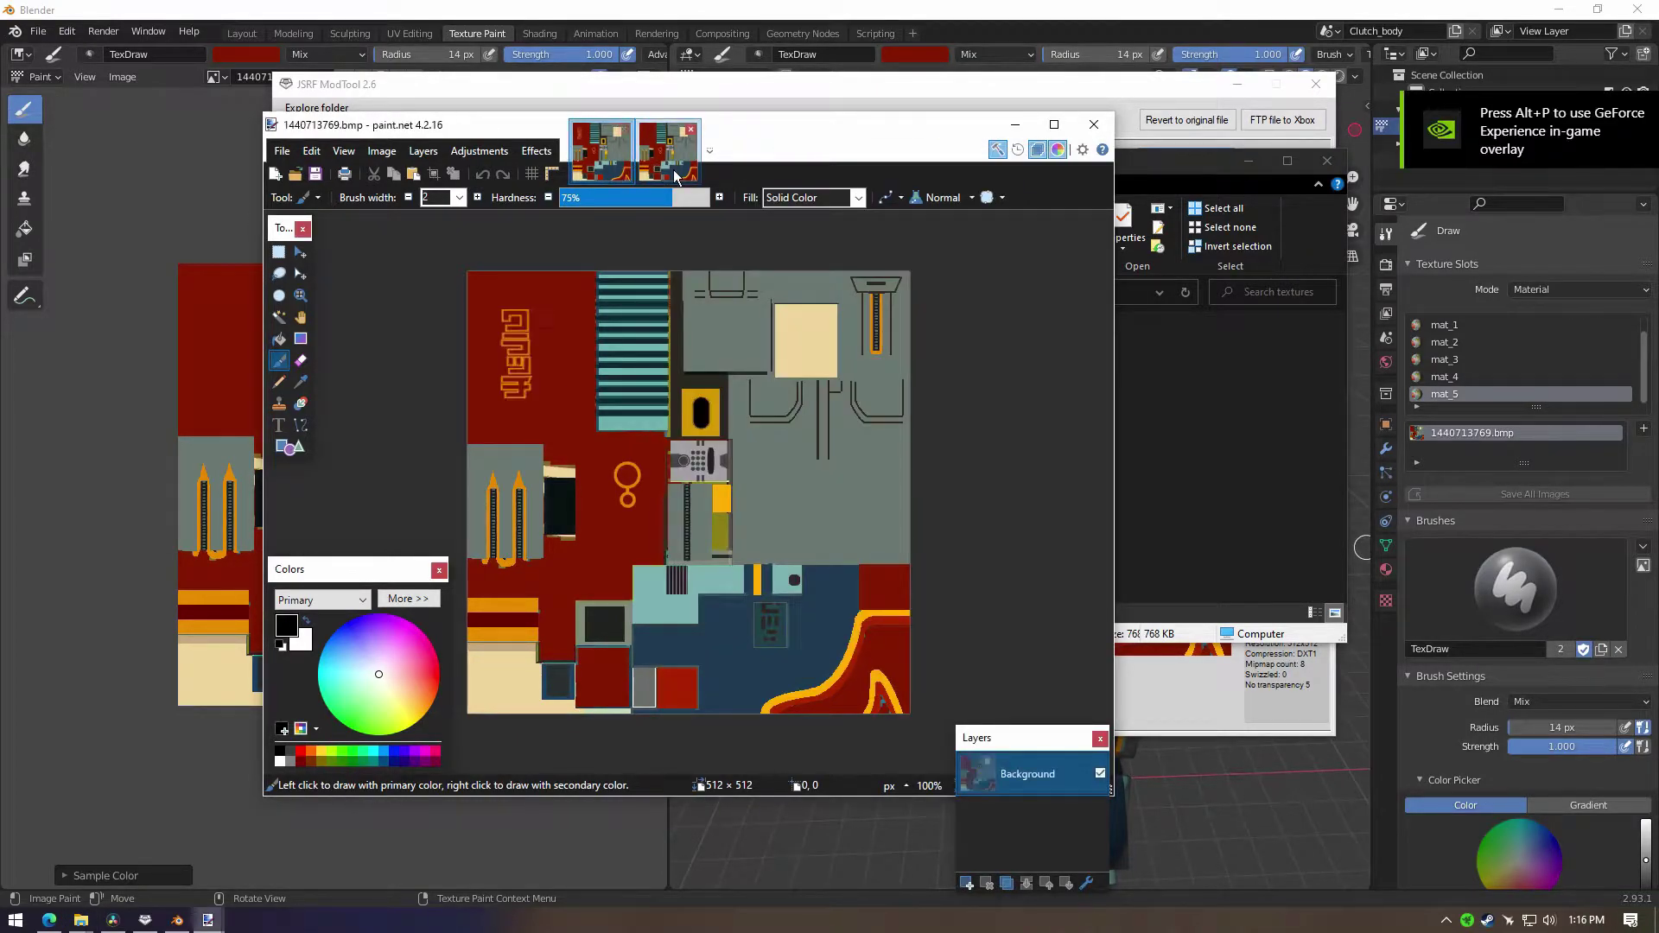
click(673, 173)
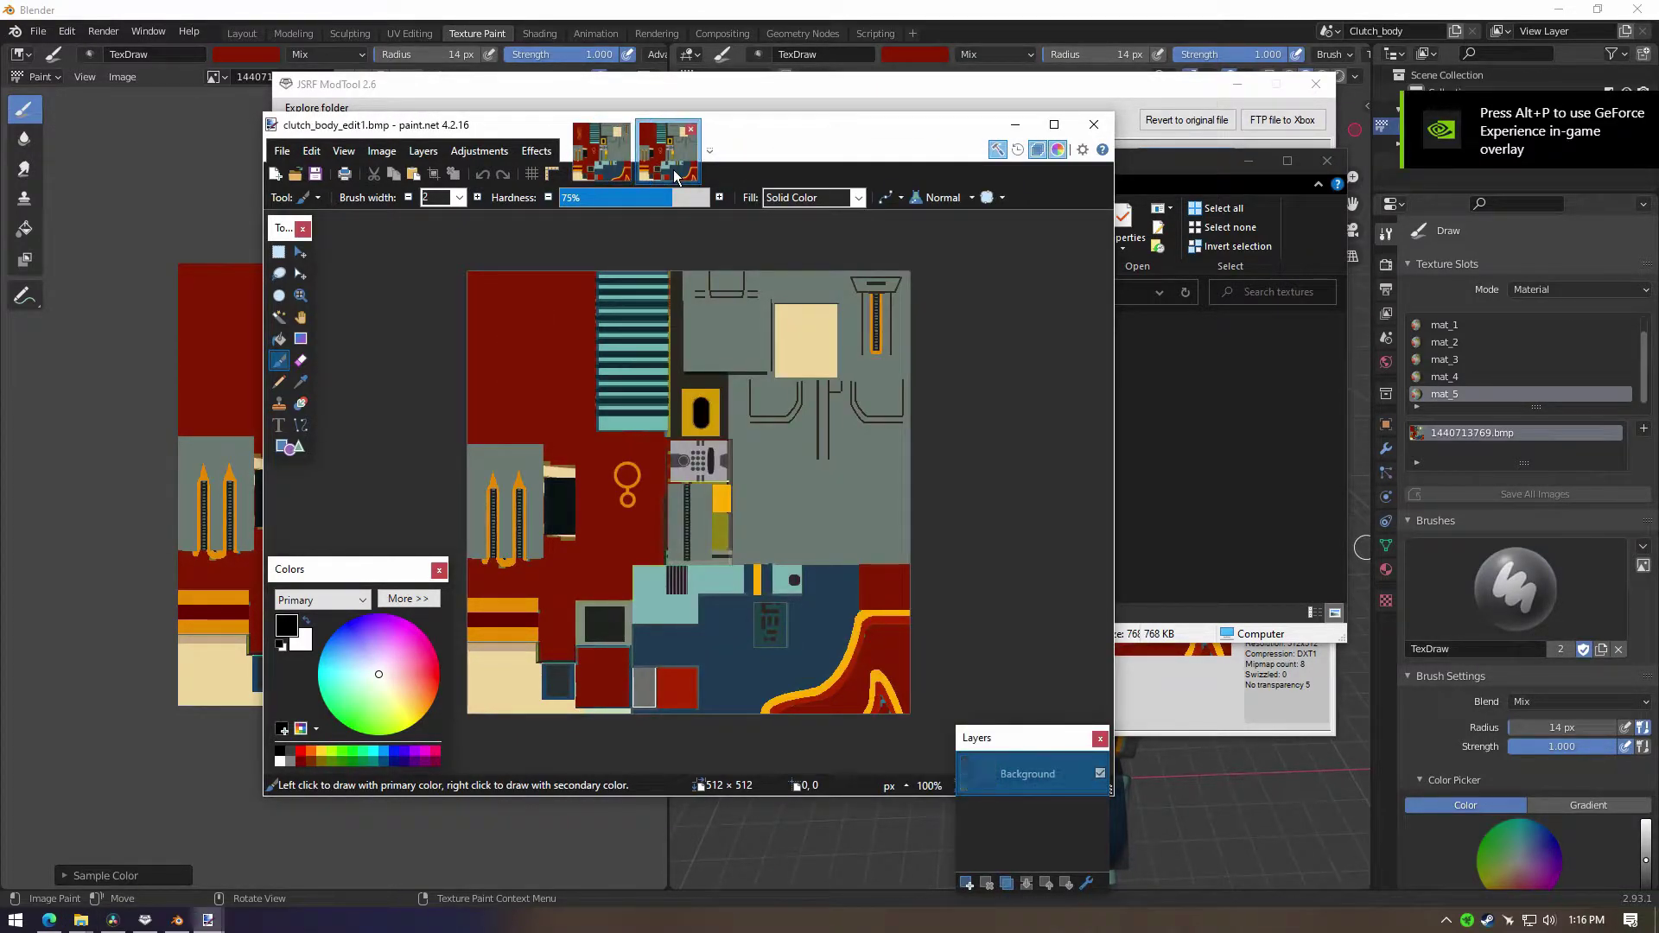
click(619, 173)
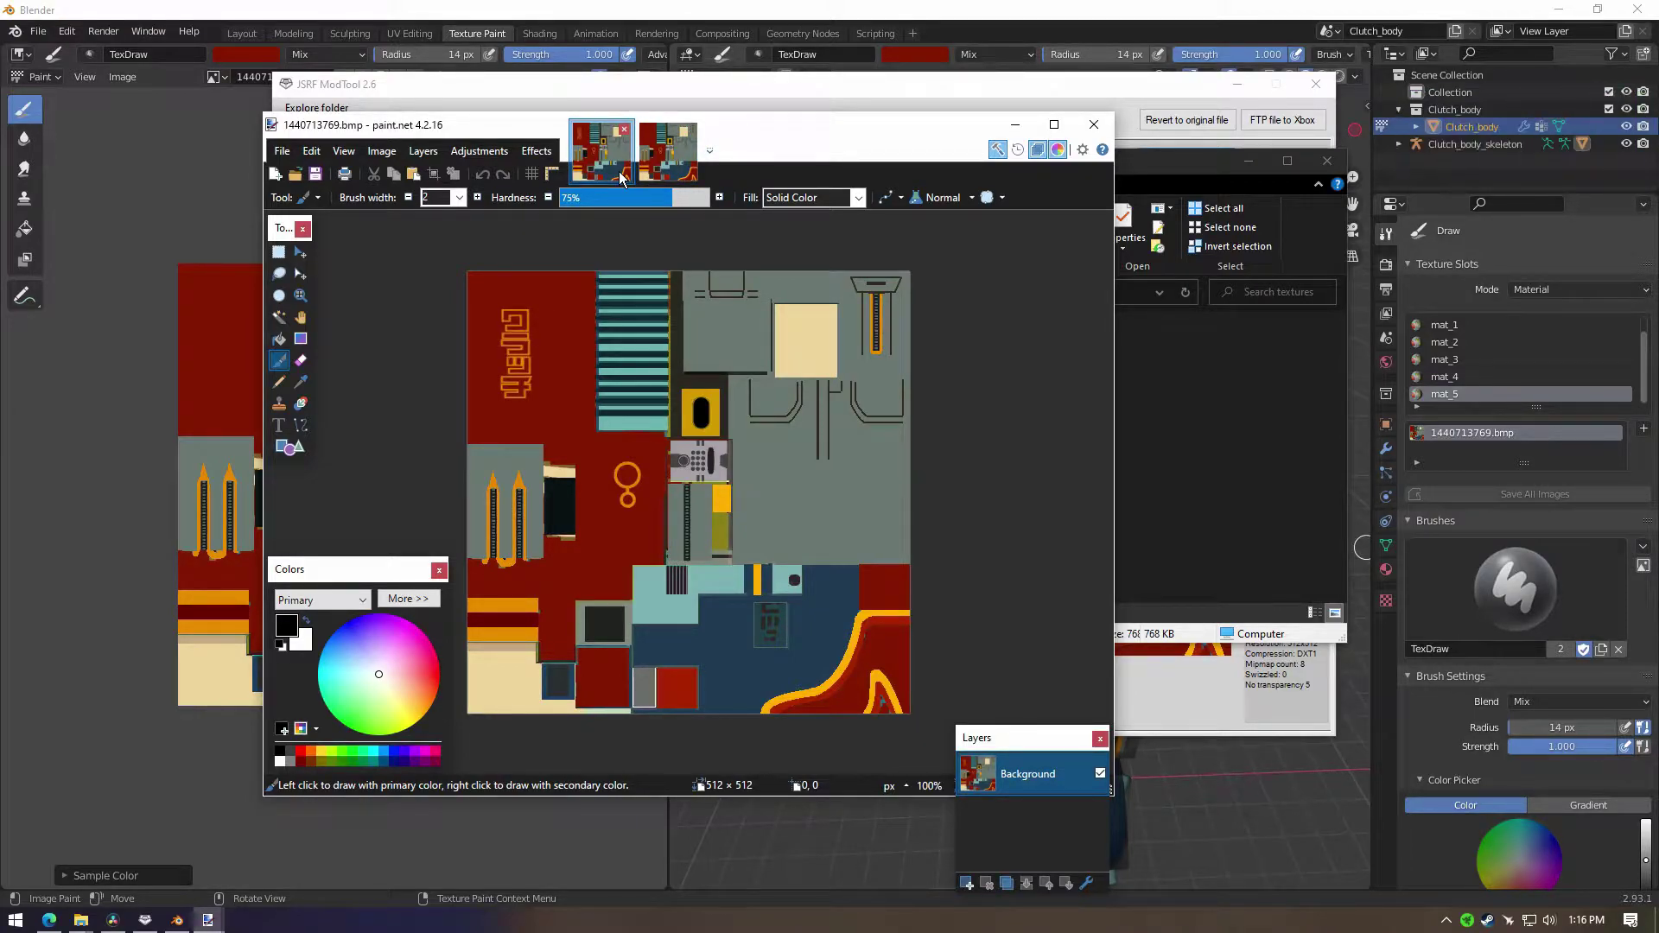
click(666, 172)
key(ctrl+a)
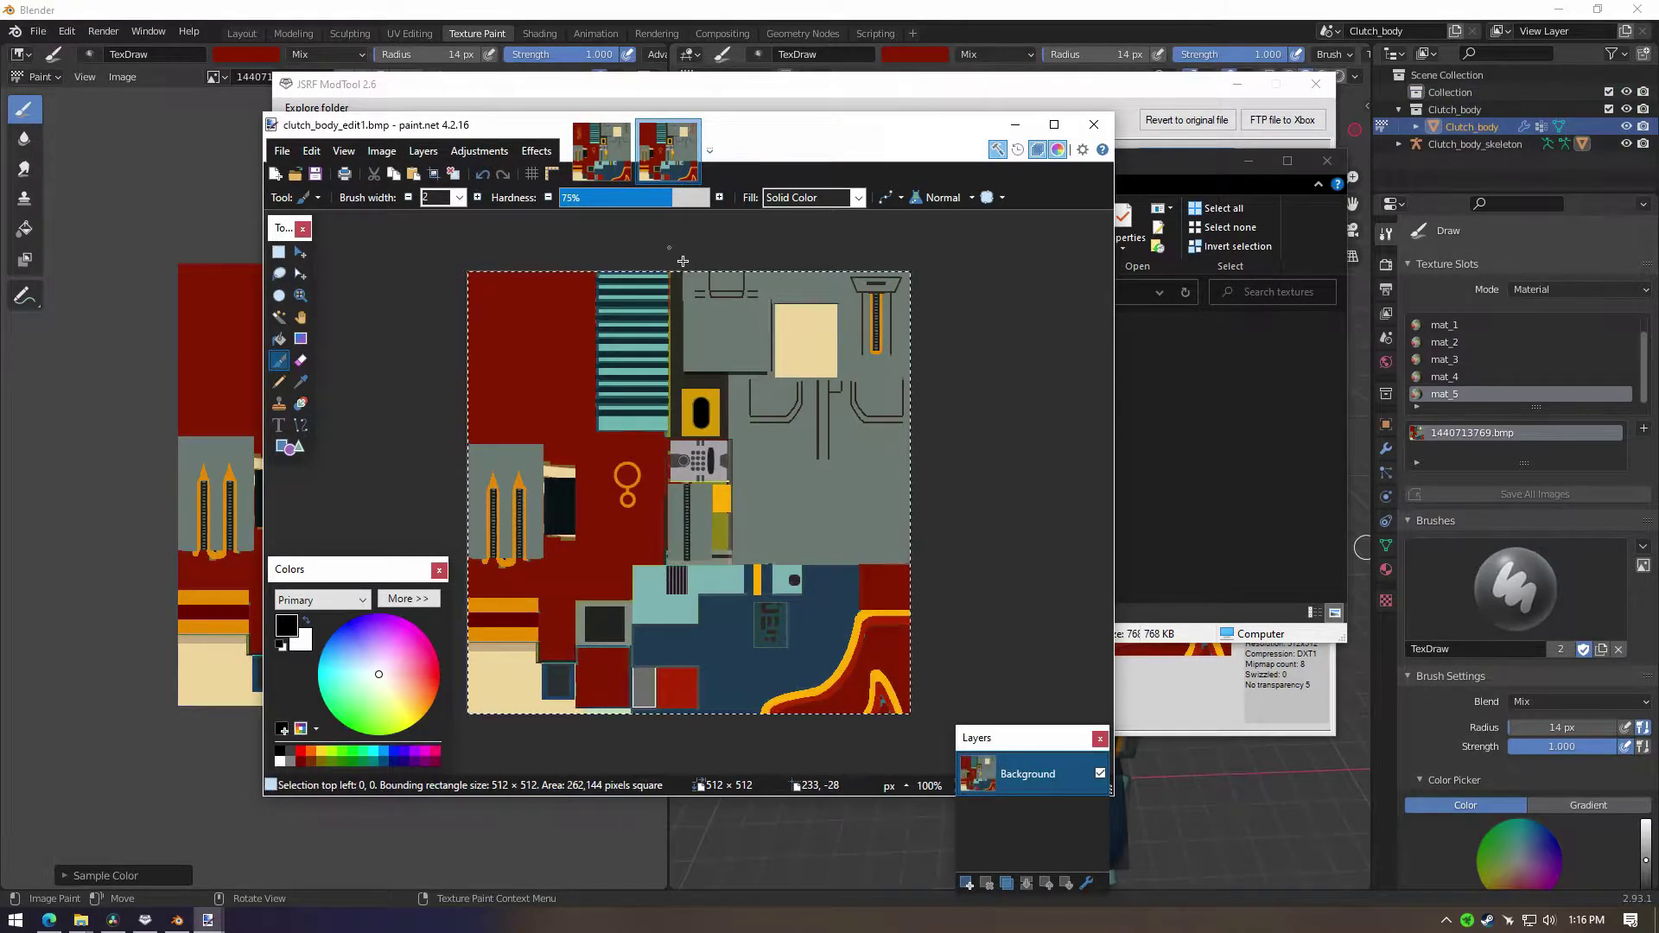
click(619, 179)
key(ctrl+v)
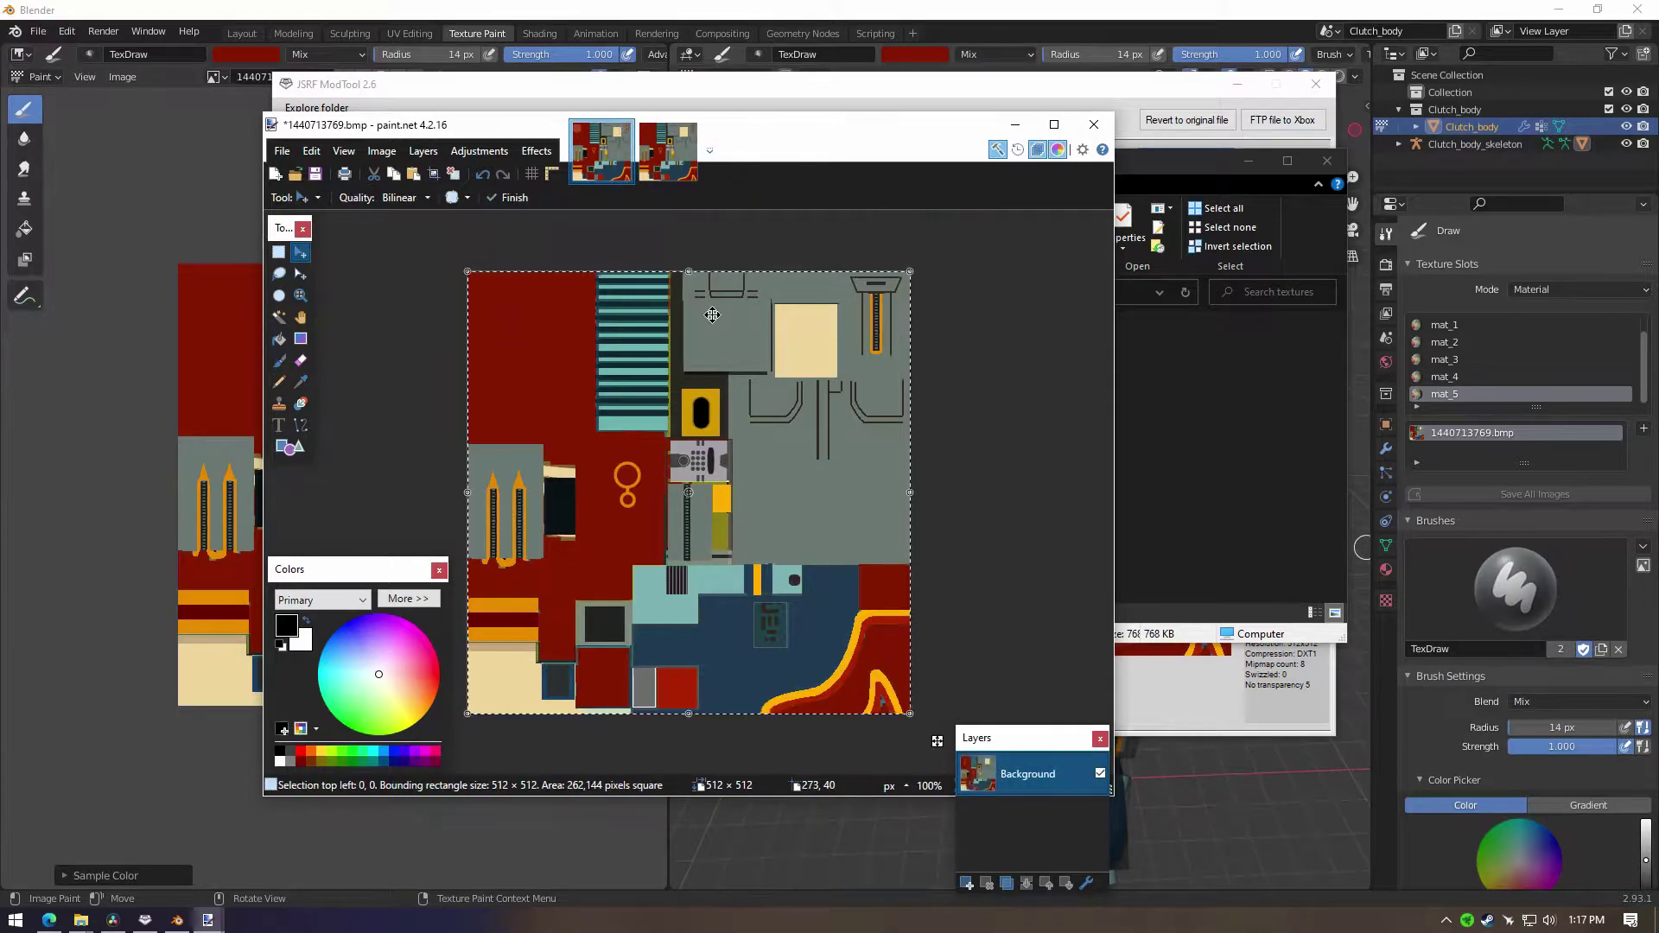
Step: Save 1440713769.bmp, switch to JSRF ModTool and save the changes to Clutch.dat's texture
key(ctrl+s)
click(974, 566)
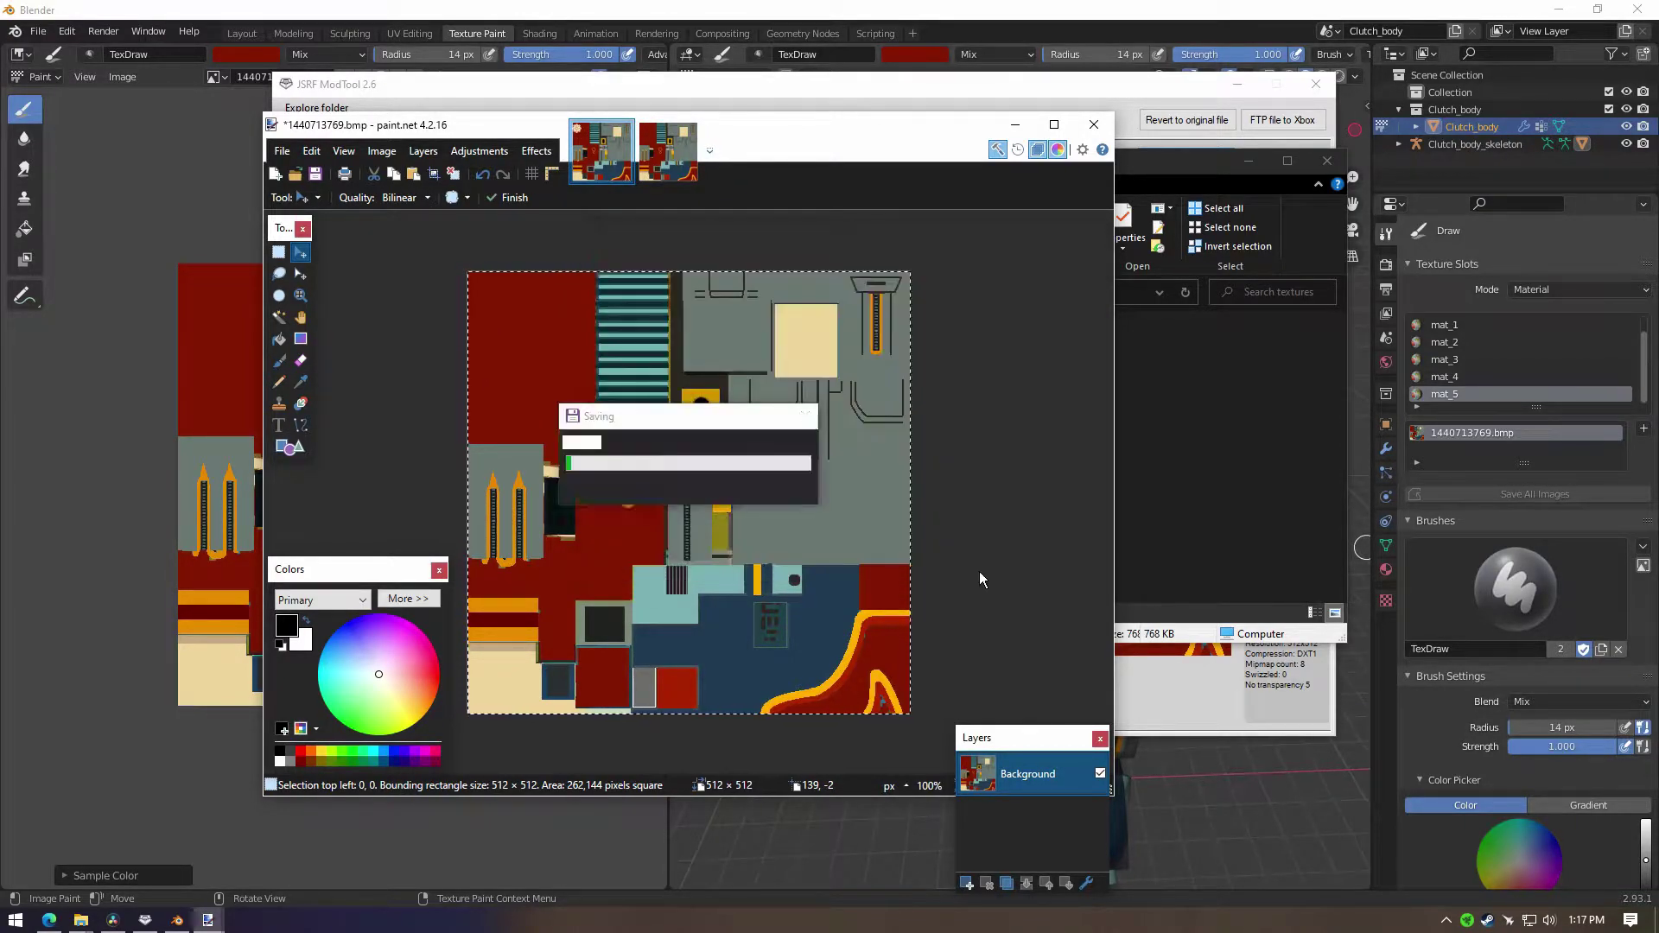
click(1047, 110)
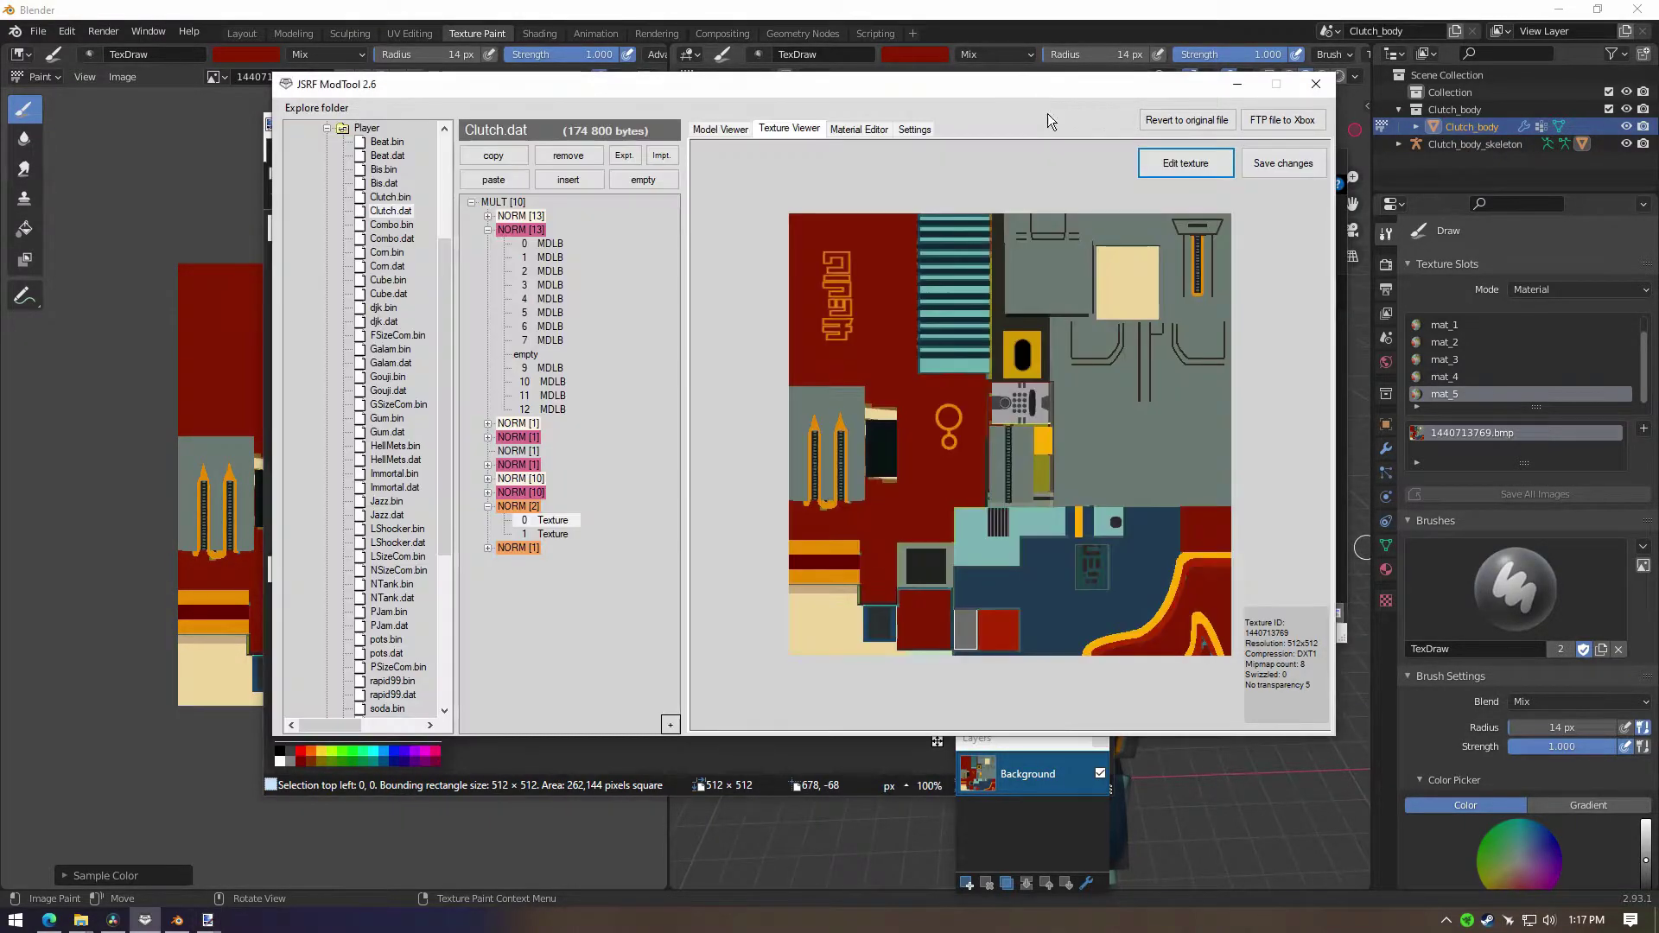
click(1300, 165)
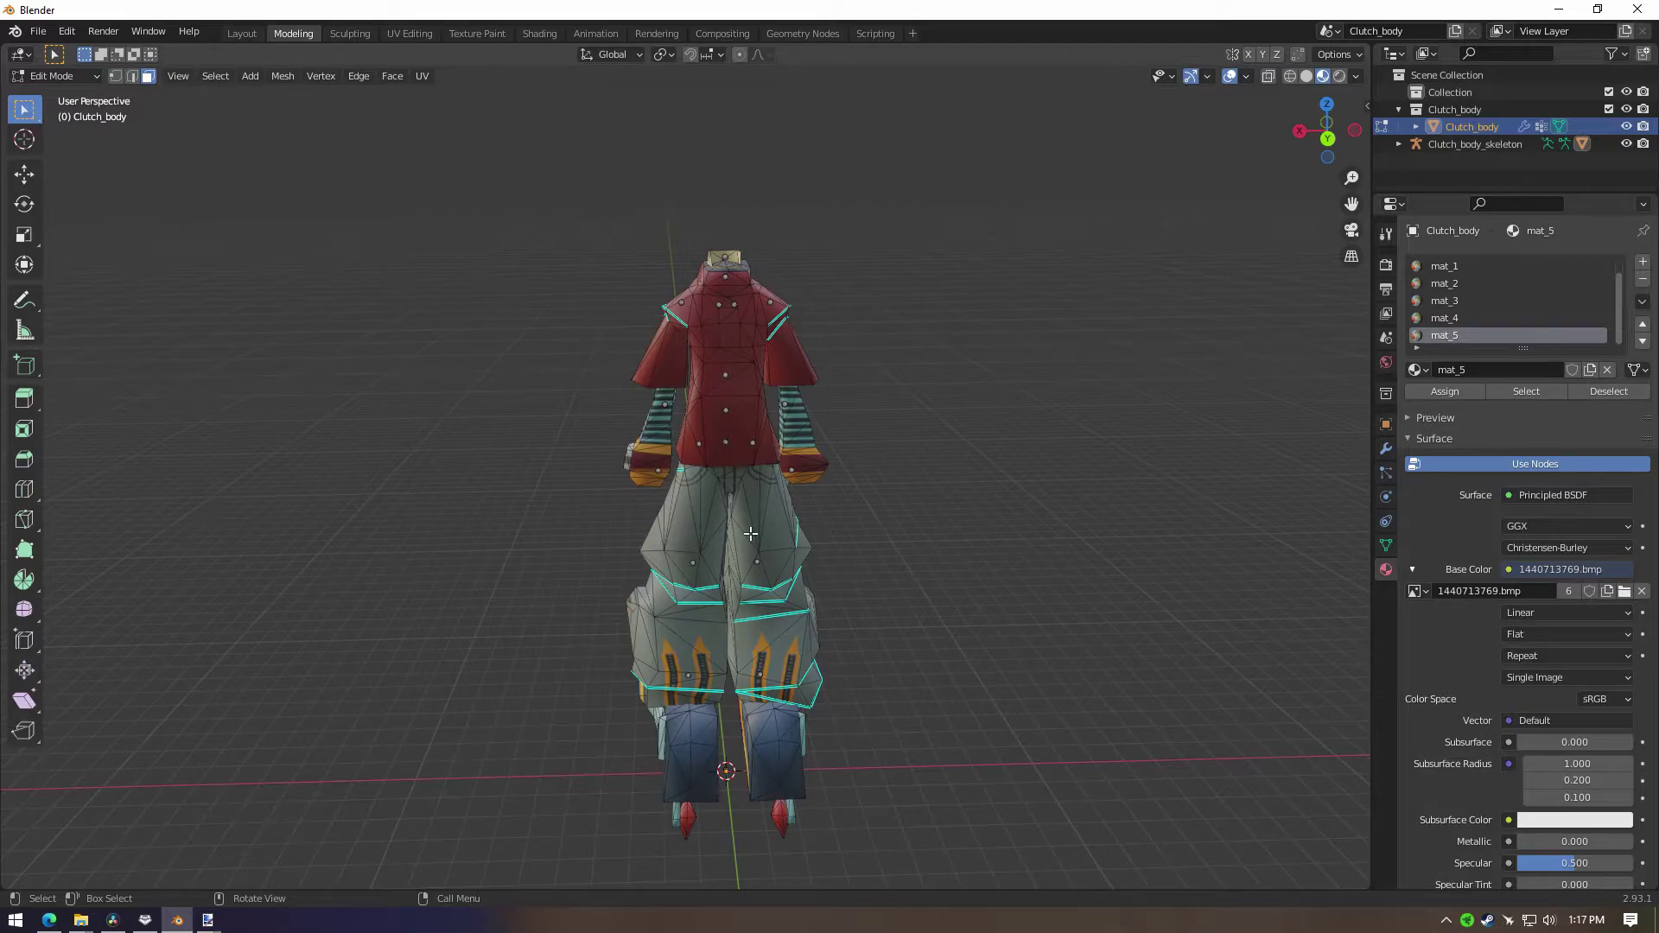
middle_drag(713, 559, 663, 512)
scroll(725, 518, up, 4)
click(579, 506)
shift+click(605, 526)
shift+click(617, 465)
shift+click(579, 453)
middle_drag(457, 604, 635, 622)
shift+click(380, 629)
shift+click(399, 669)
shift+click(425, 709)
shift+click(331, 722)
shift+click(337, 679)
shift+click(321, 620)
middle_drag(332, 643, 849, 597)
shift+click(848, 597)
shift+click(910, 563)
middle_drag(994, 518, 1046, 596)
shift+click(1108, 432)
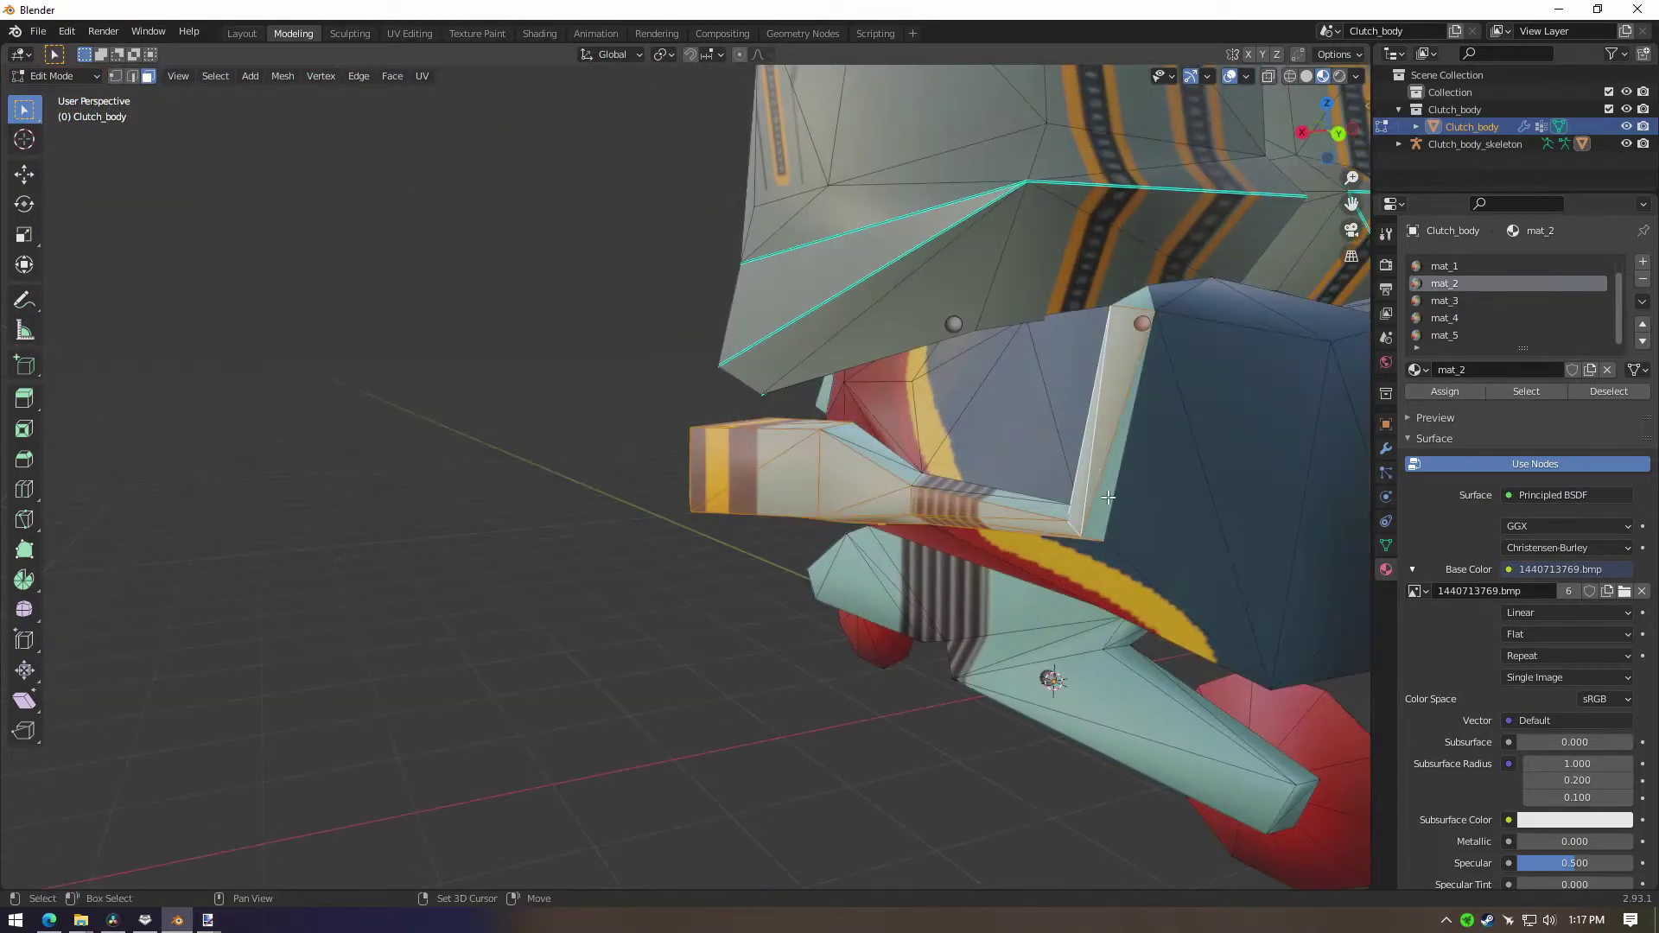
middle_drag(1097, 449, 1201, 492)
shift+click(811, 328)
shift+click(733, 389)
shift+click(736, 396)
key(alt+a)
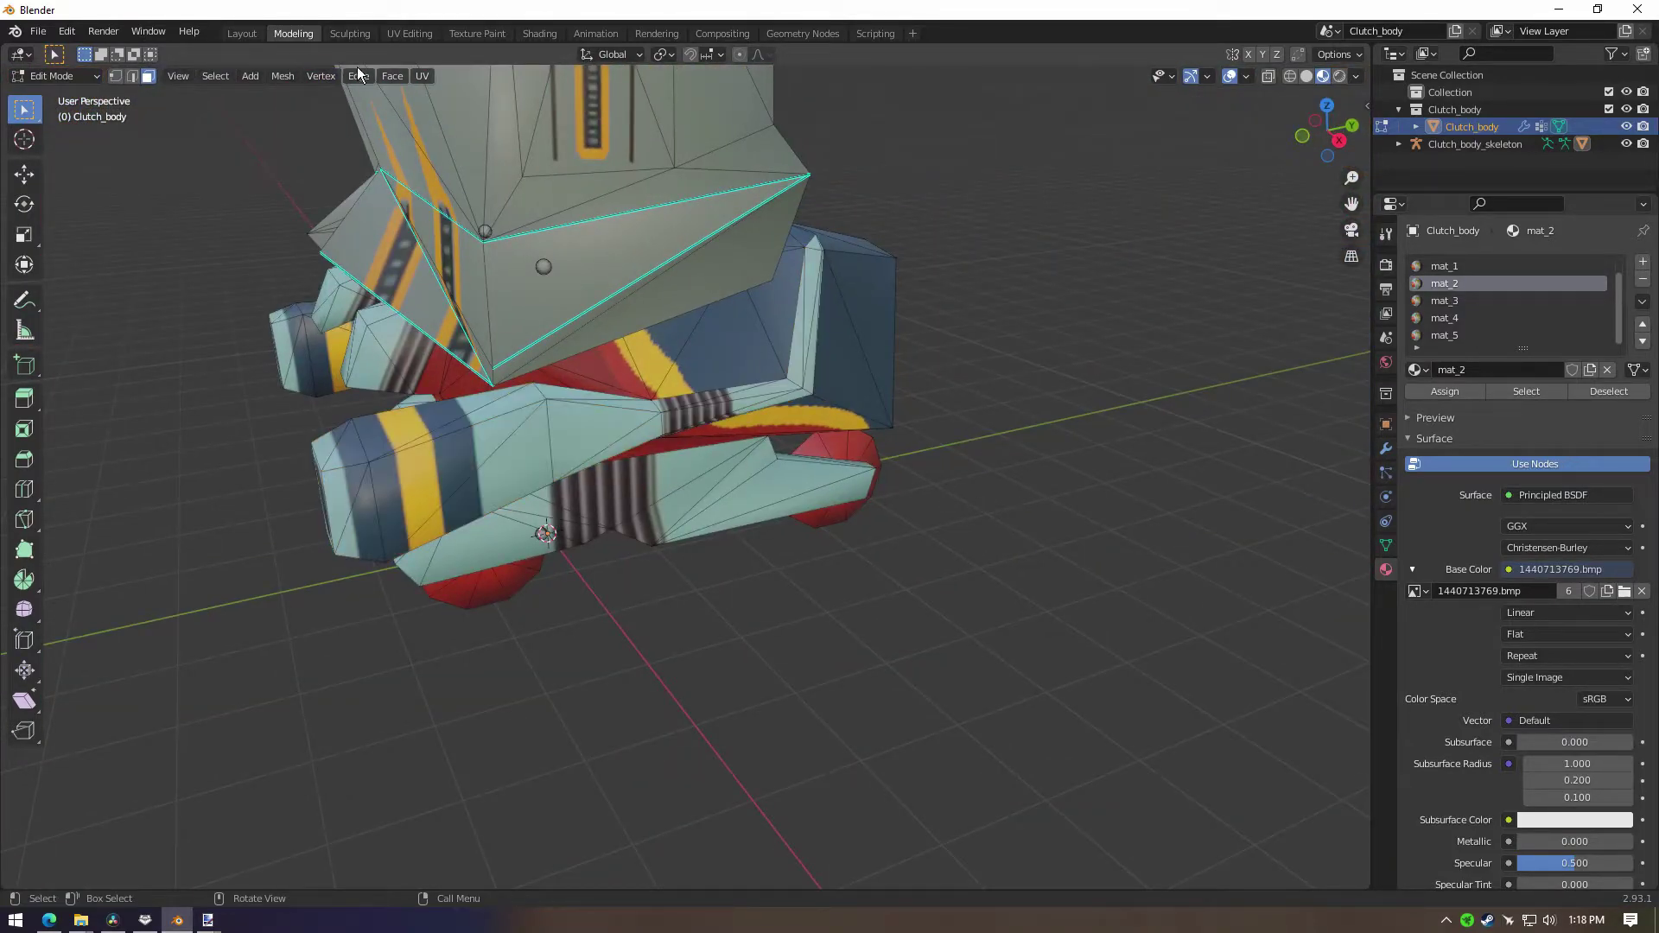
Step: Open the UV Editing workspace and turn on UV sync selection to show Clutch_body's full UV layout
click(405, 34)
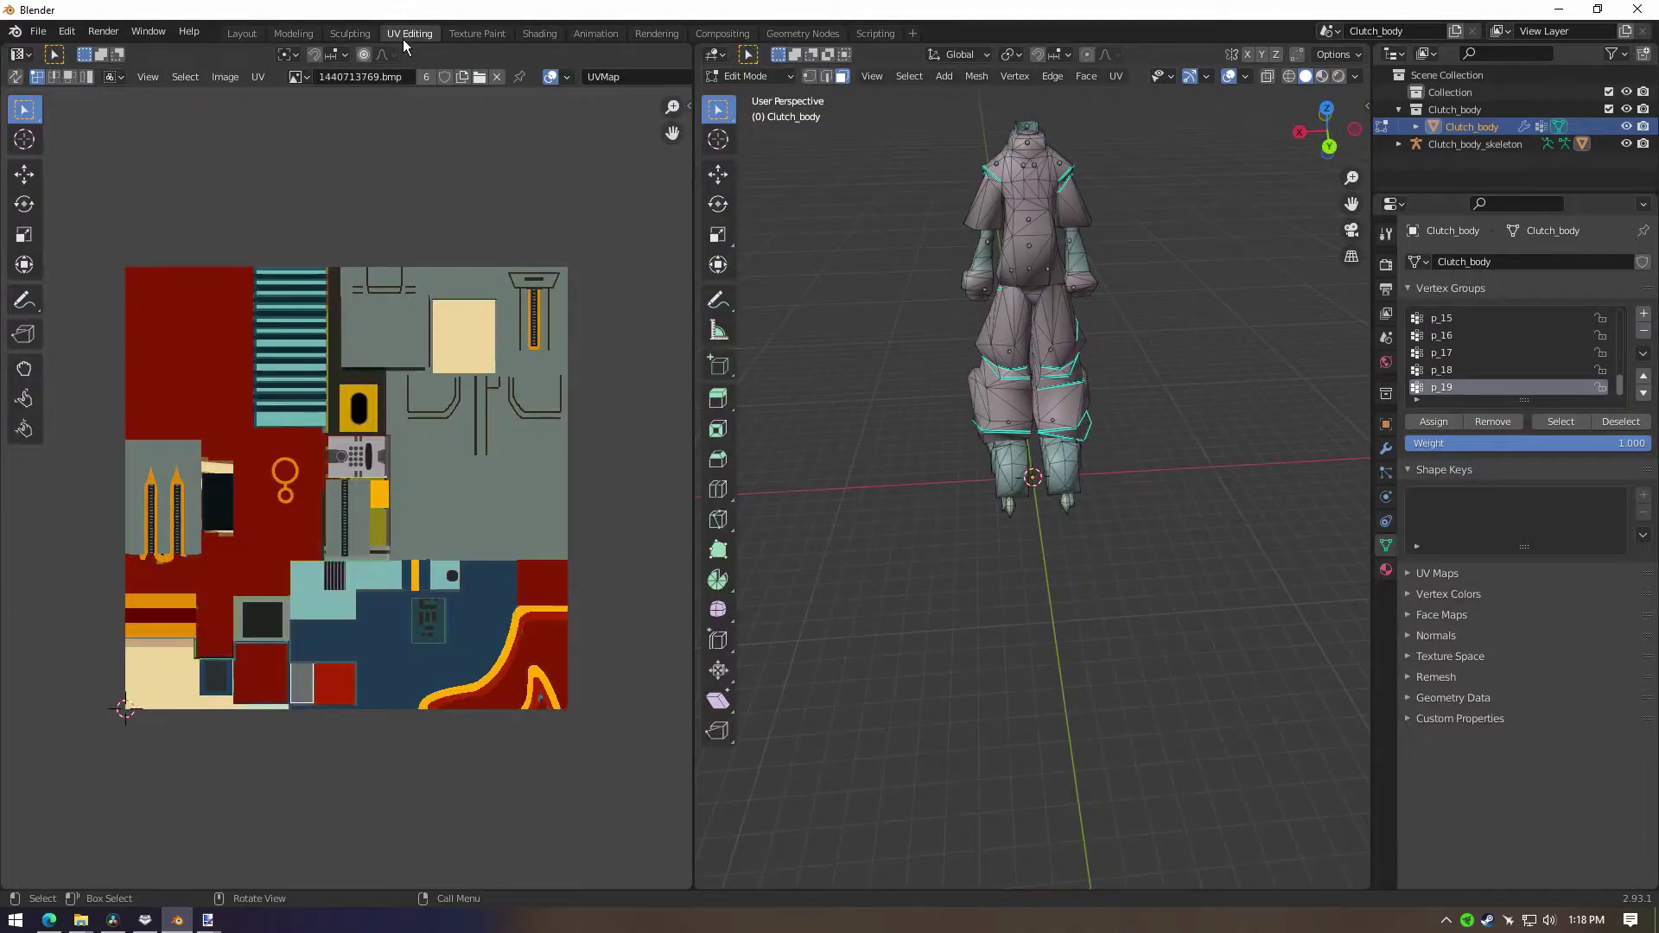
click(16, 77)
middle_drag(432, 582, 462, 276)
mouse_move(992, 592)
middle_down()
mouse_move(1097, 571)
mouse_move(1052, 541)
mouse_move(1017, 574)
middle_up()
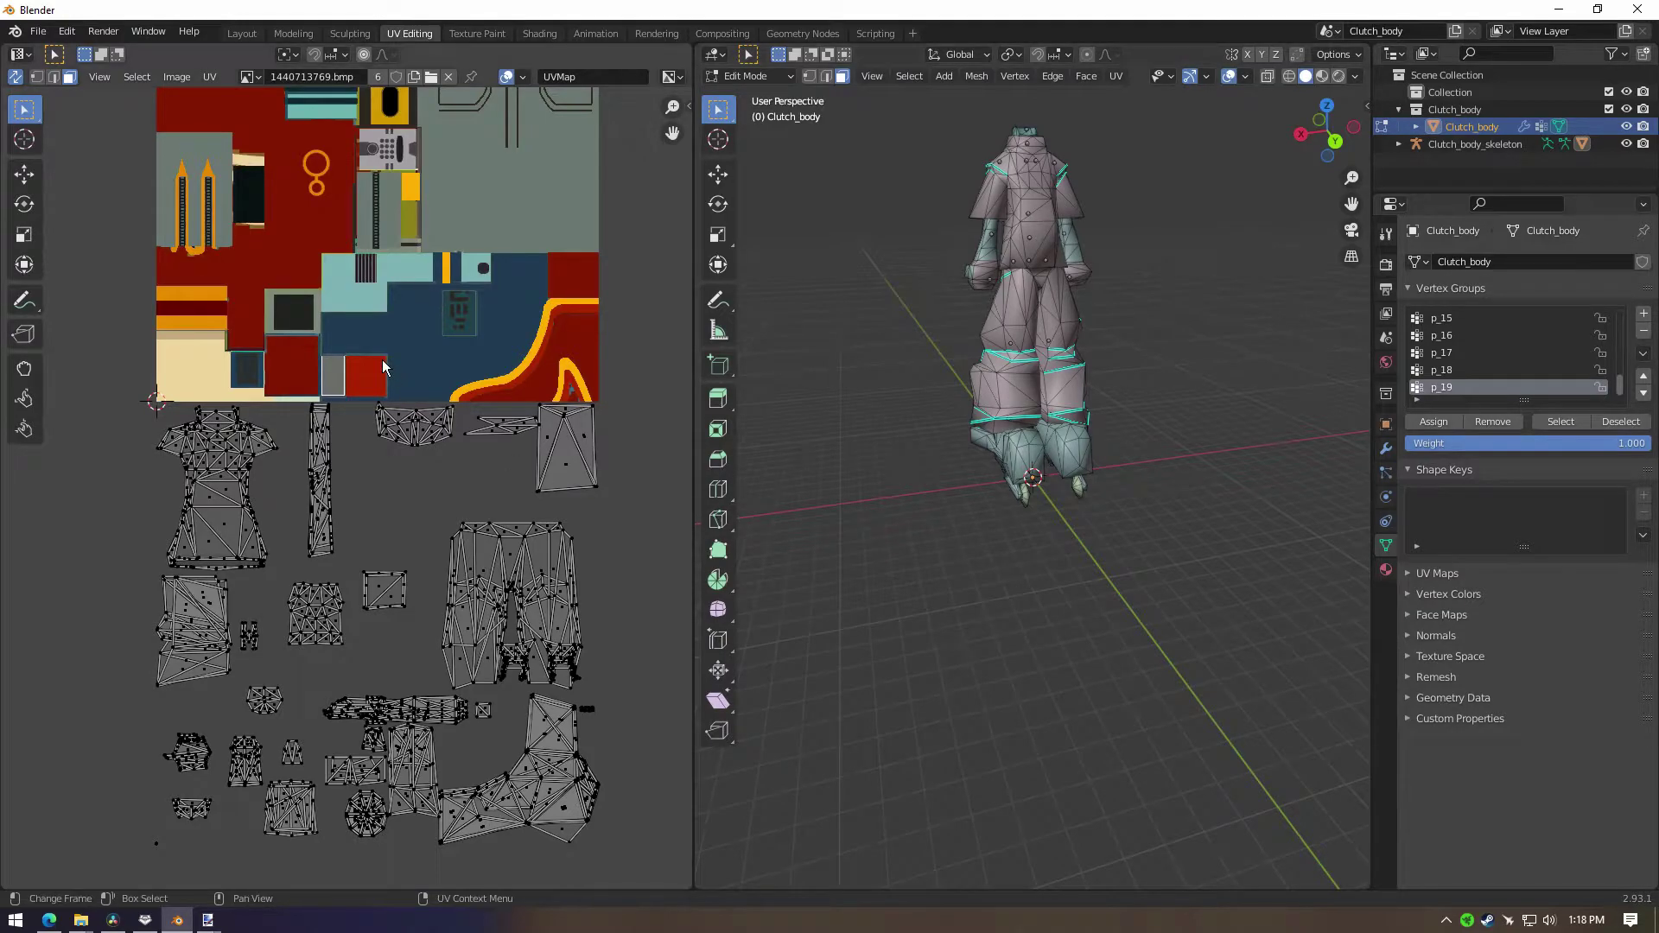
middle_drag(408, 363, 421, 550)
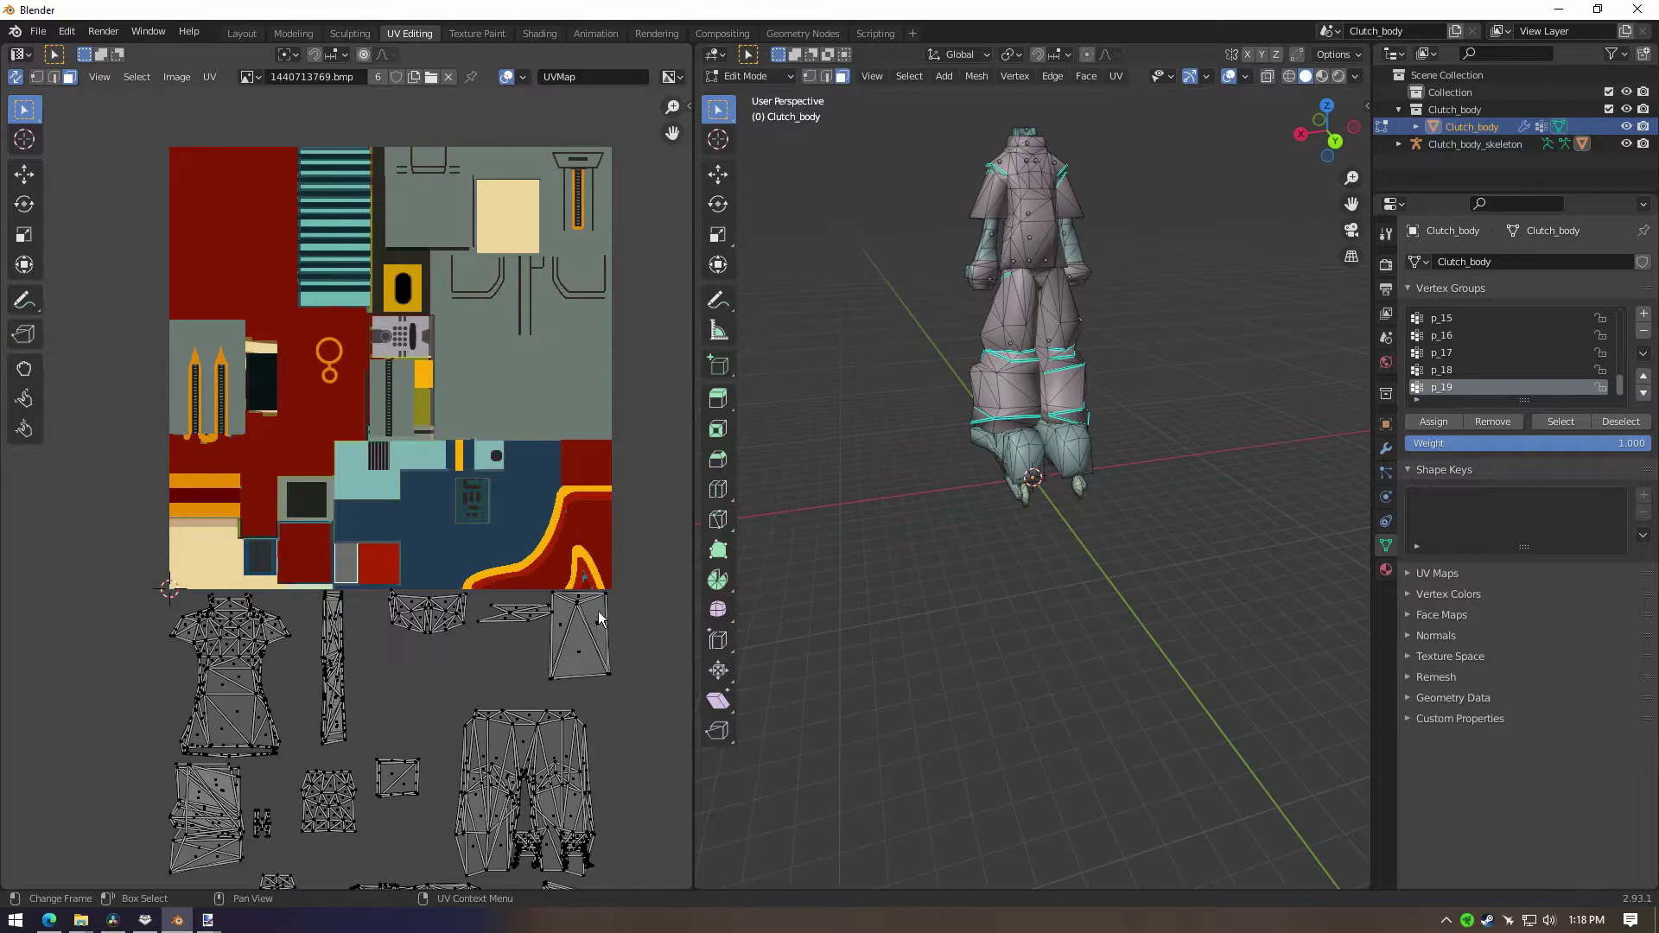
Step: Show the Clutch_body model with its textures in the 3D view using Material Preview shading
click(1322, 76)
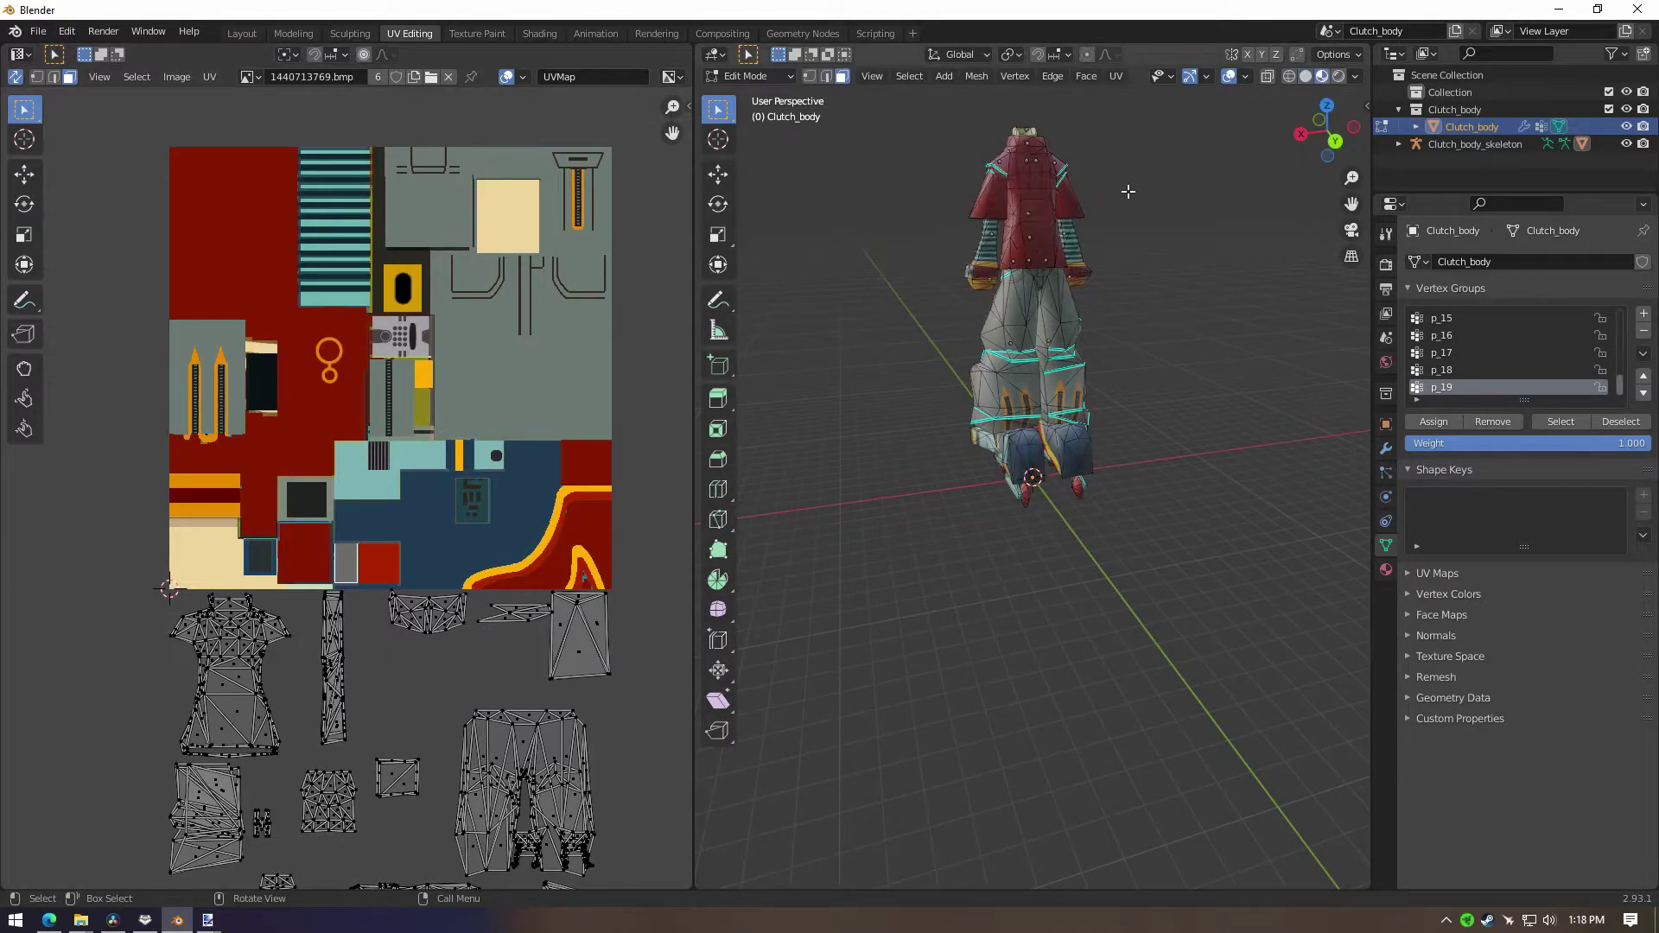
scroll(1077, 386, up, 4)
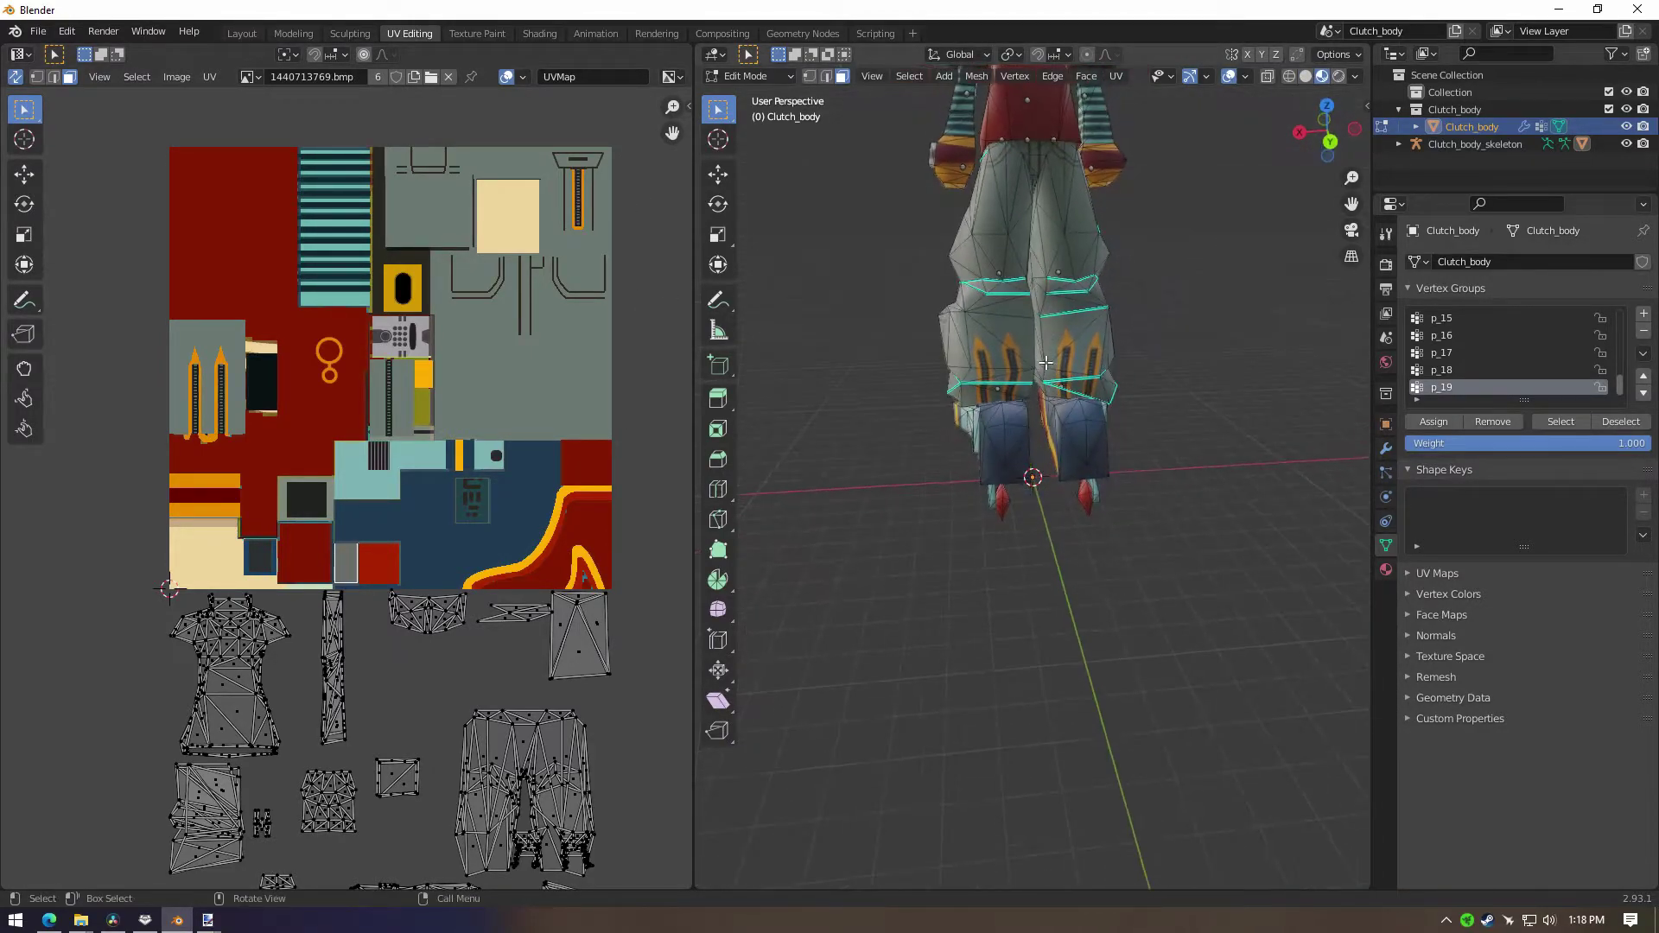
shift+middle_drag(1080, 266, 1072, 523)
mouse_move(1071, 524)
middle_down()
mouse_move(1188, 471)
mouse_move(1076, 519)
middle_up()
click(1306, 77)
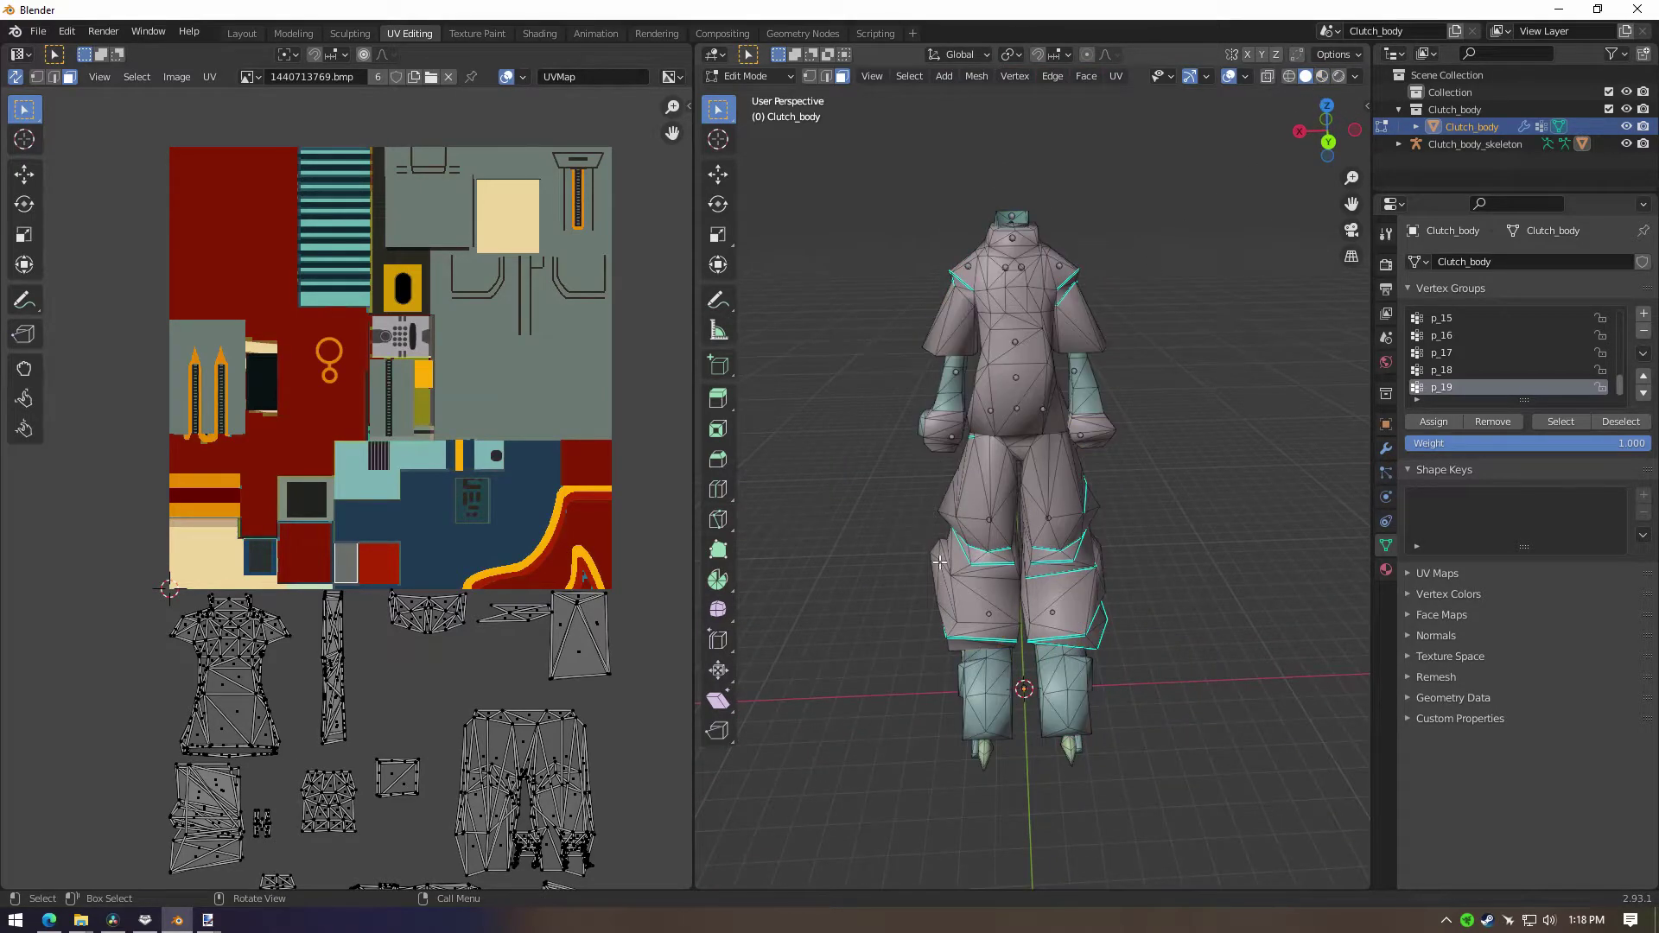
click(1322, 76)
Step: Pick faces on the skate's side bar to find their UVs, and box-select the long bar island plus the small island below it
mouse_move(873, 635)
middle_down()
mouse_move(937, 653)
mouse_move(1107, 590)
mouse_move(987, 575)
mouse_move(916, 588)
middle_up()
scroll(1107, 590, up, 5)
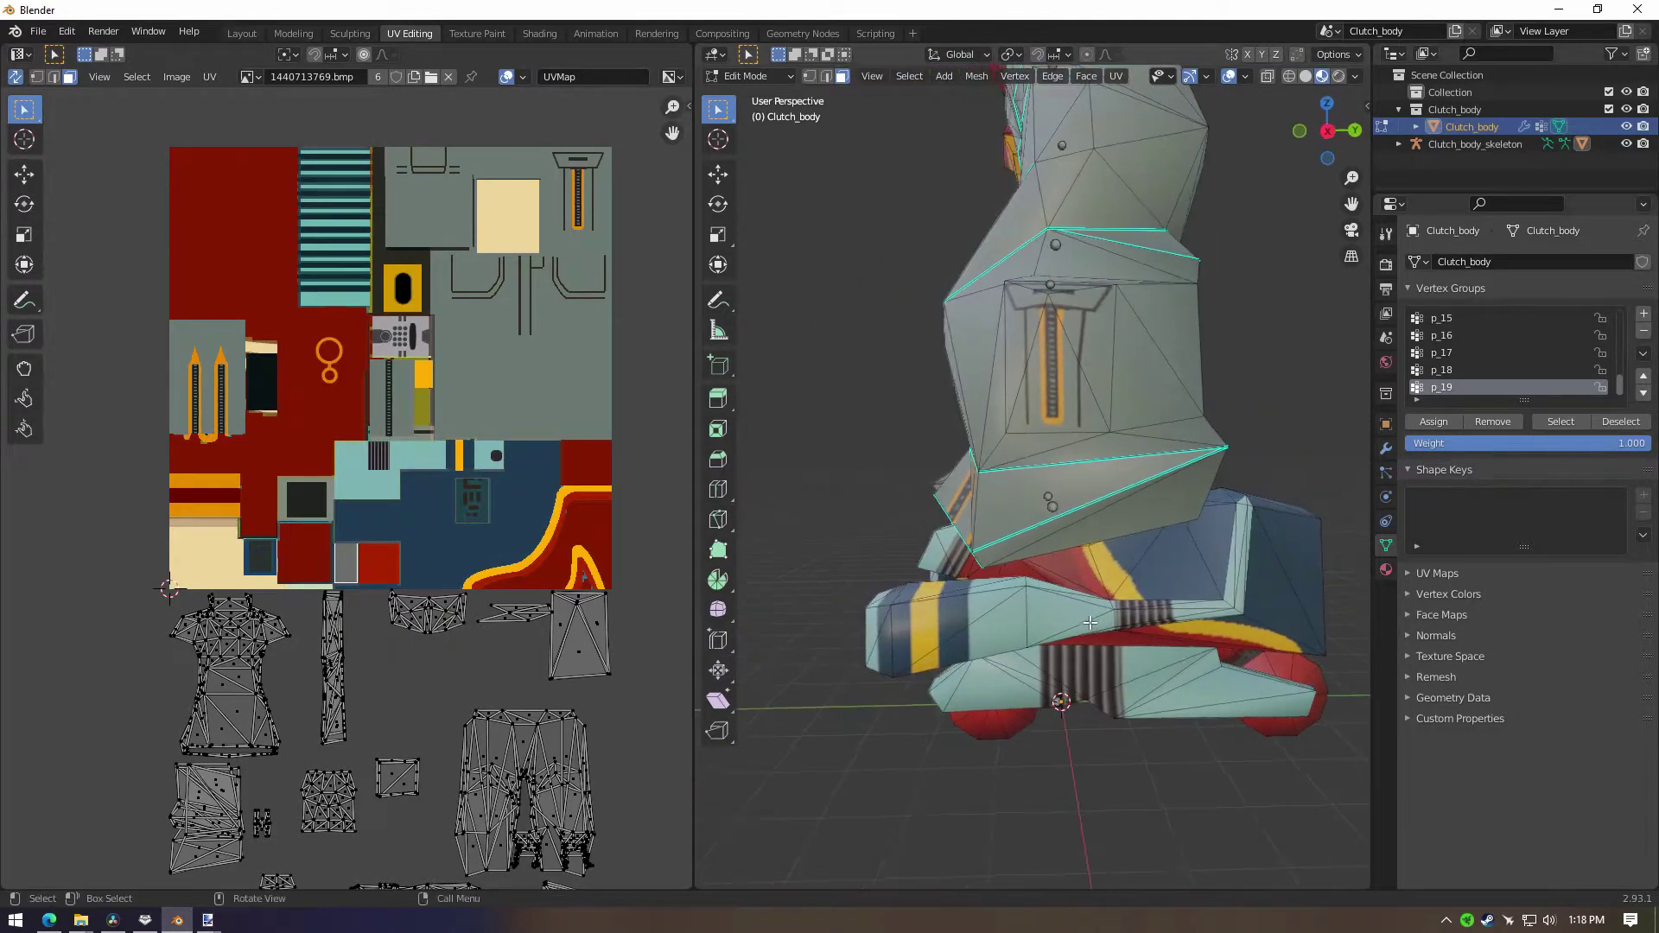
scroll(618, 585, down, 3)
scroll(585, 656, up, 4)
middle_drag(585, 657, 557, 399)
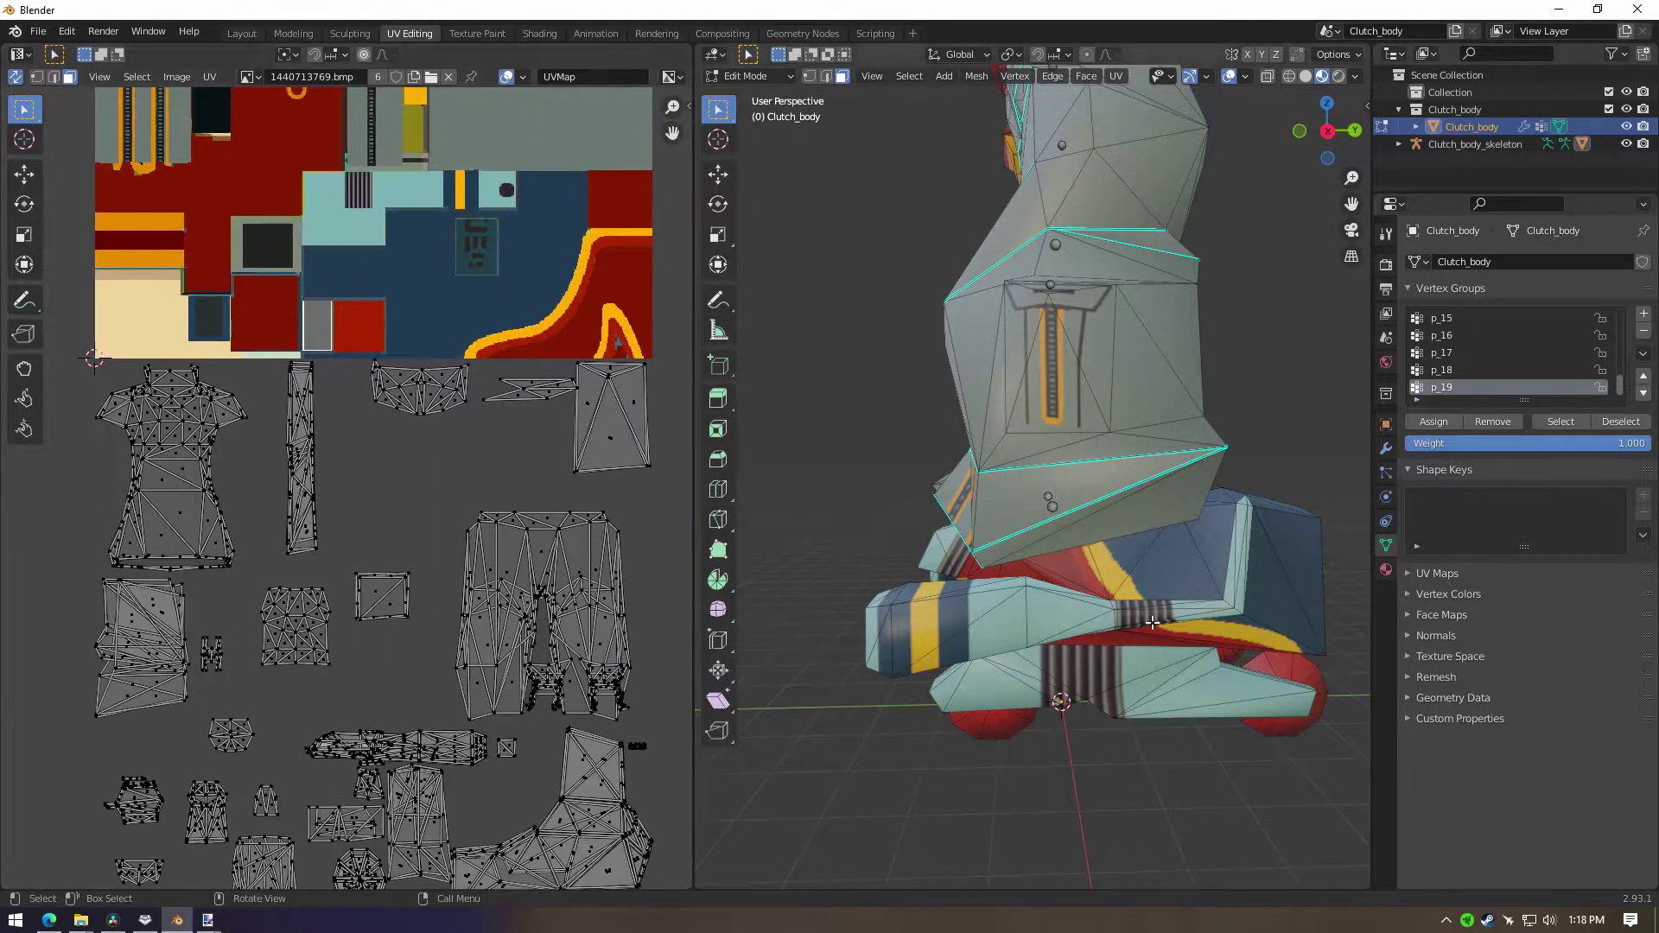
click(1074, 630)
scroll(261, 497, up, 6)
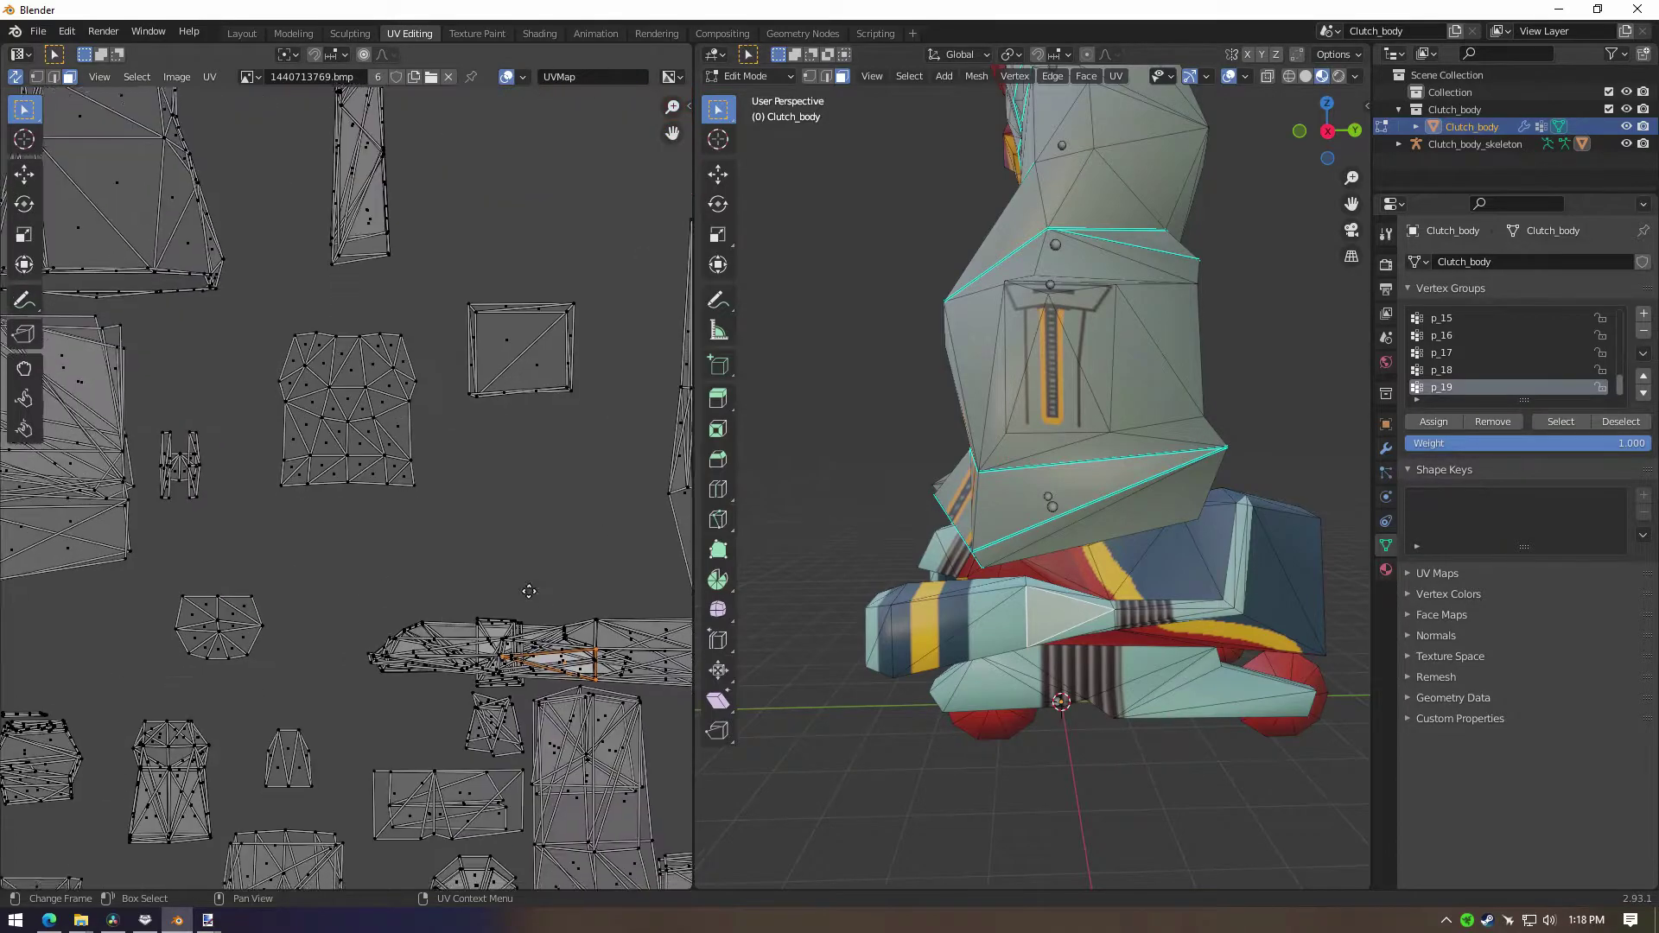
drag(187, 444, 569, 546)
middle_drag(814, 596, 1089, 614)
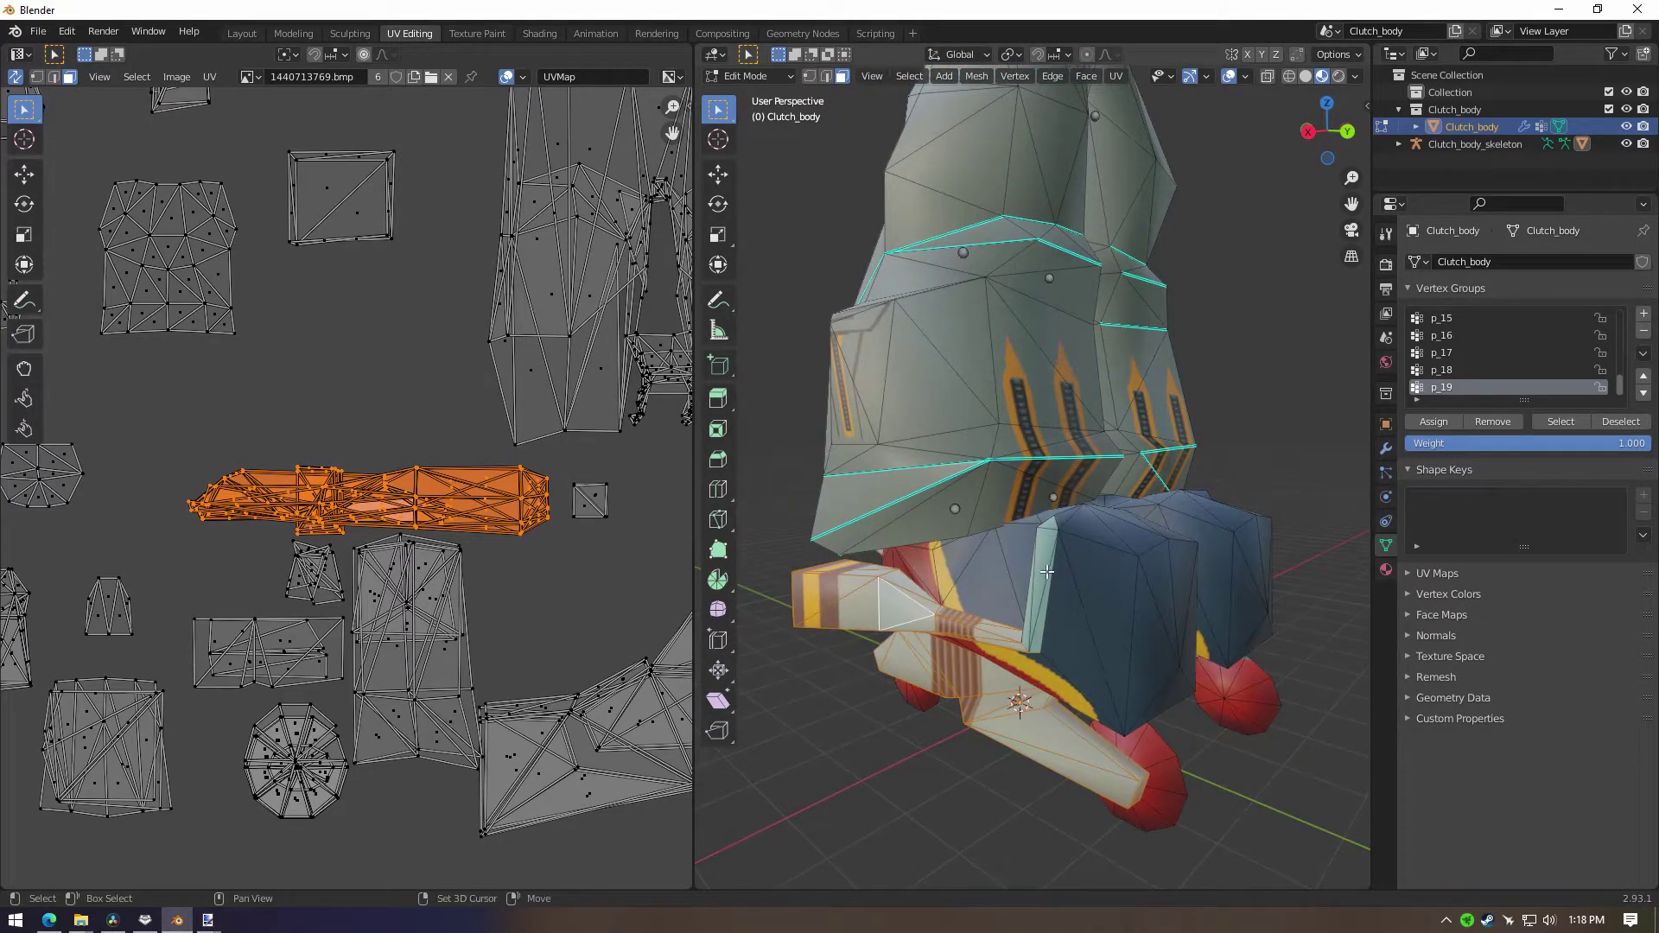
drag(266, 536, 372, 620)
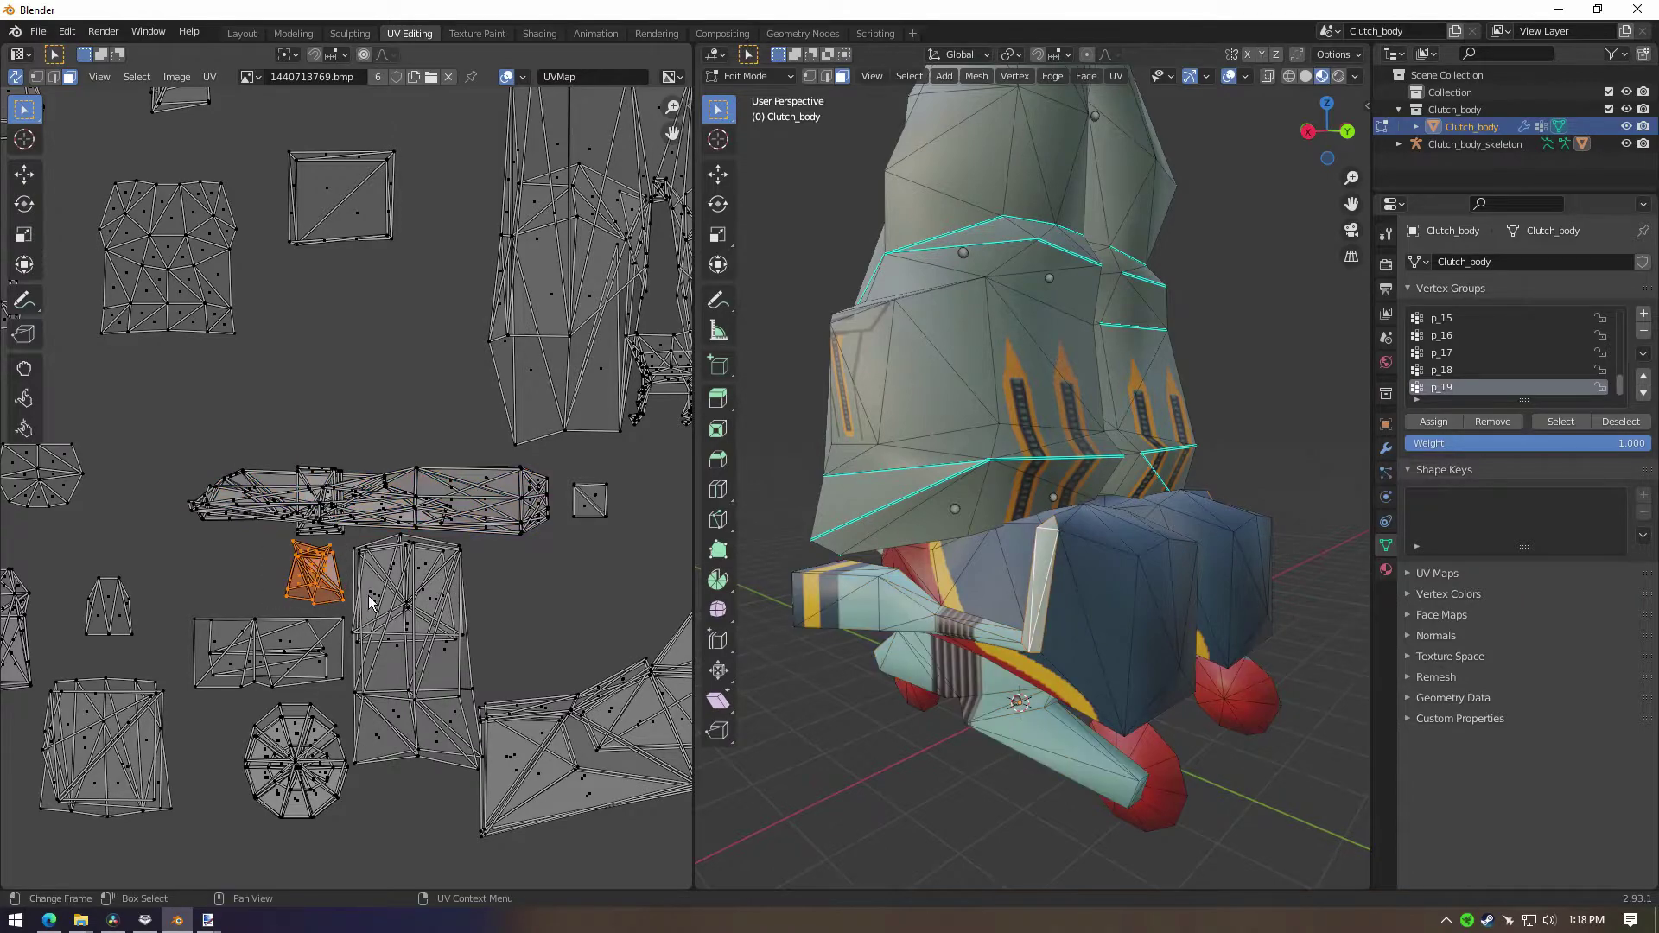
shift+drag(167, 443, 567, 547)
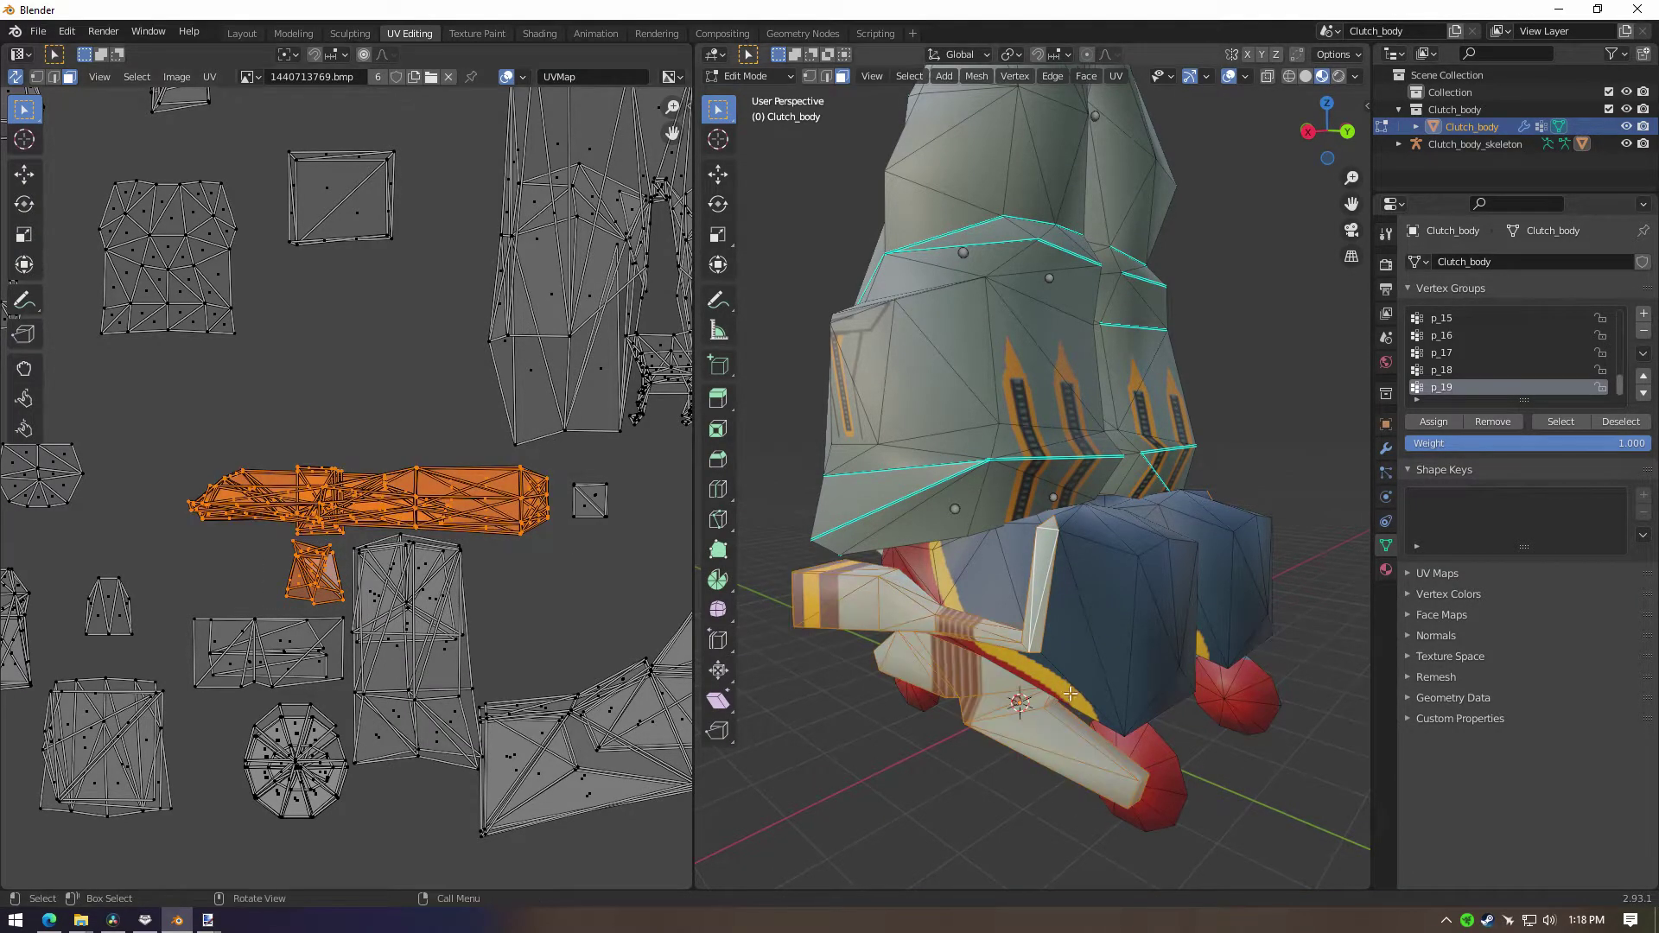
Step: Limit the selection to both skates' side bars, including their square end faces but not the lower wheel frames, and delete those faces
middle_drag(1080, 687, 1048, 696)
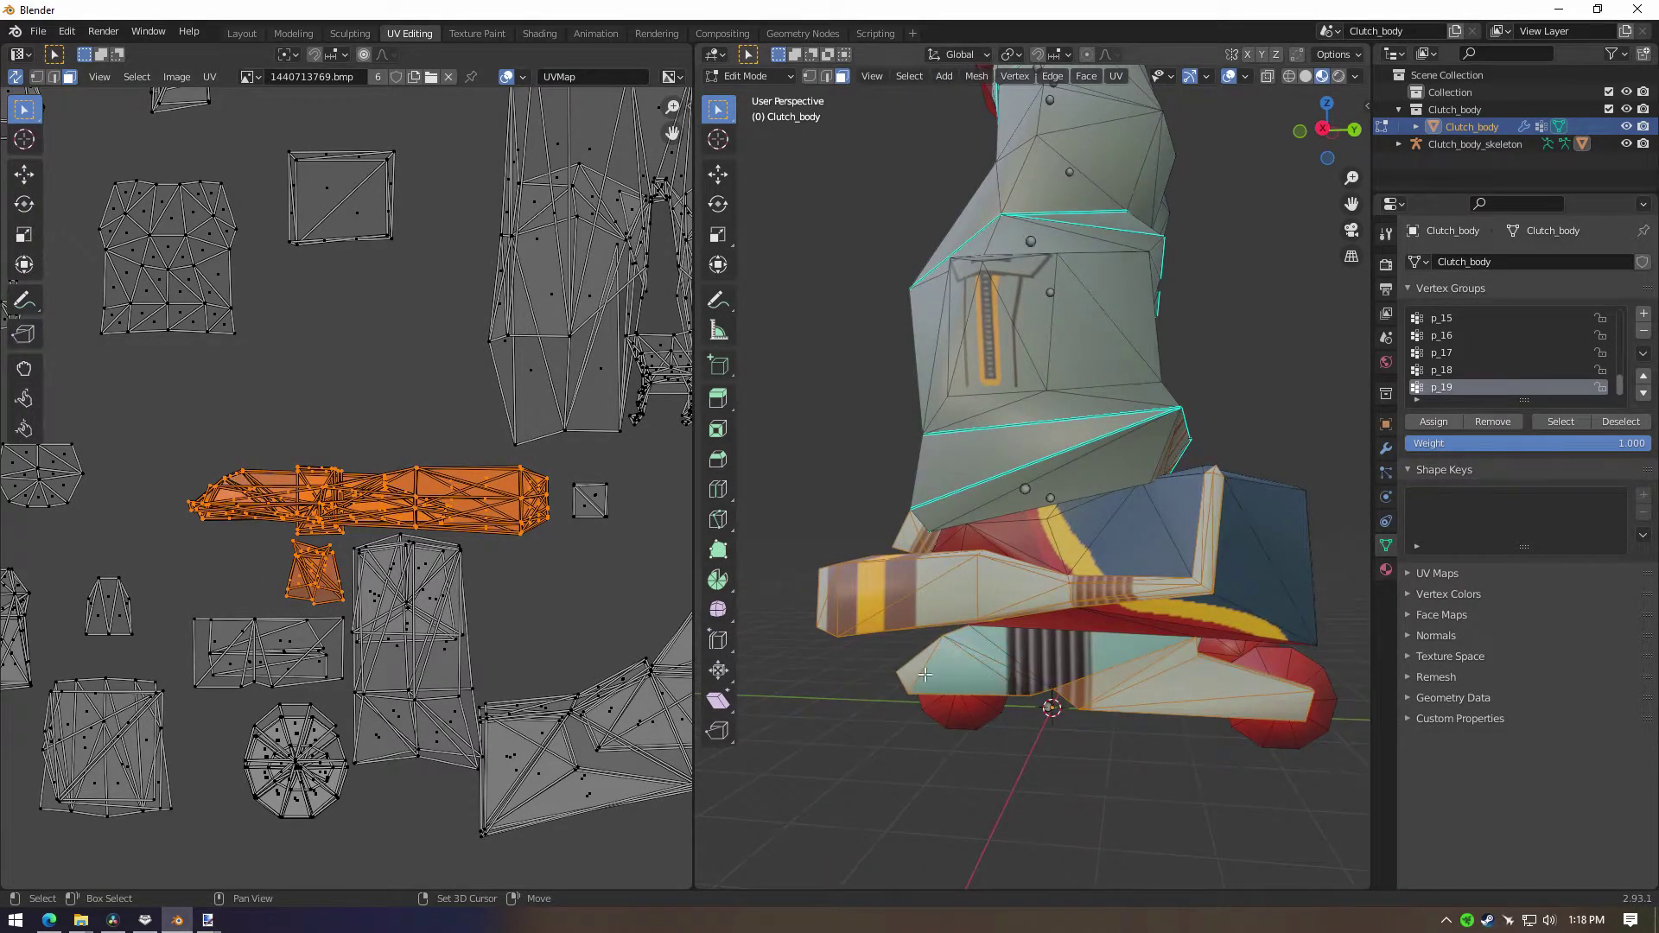
middle_drag(1198, 728, 834, 684)
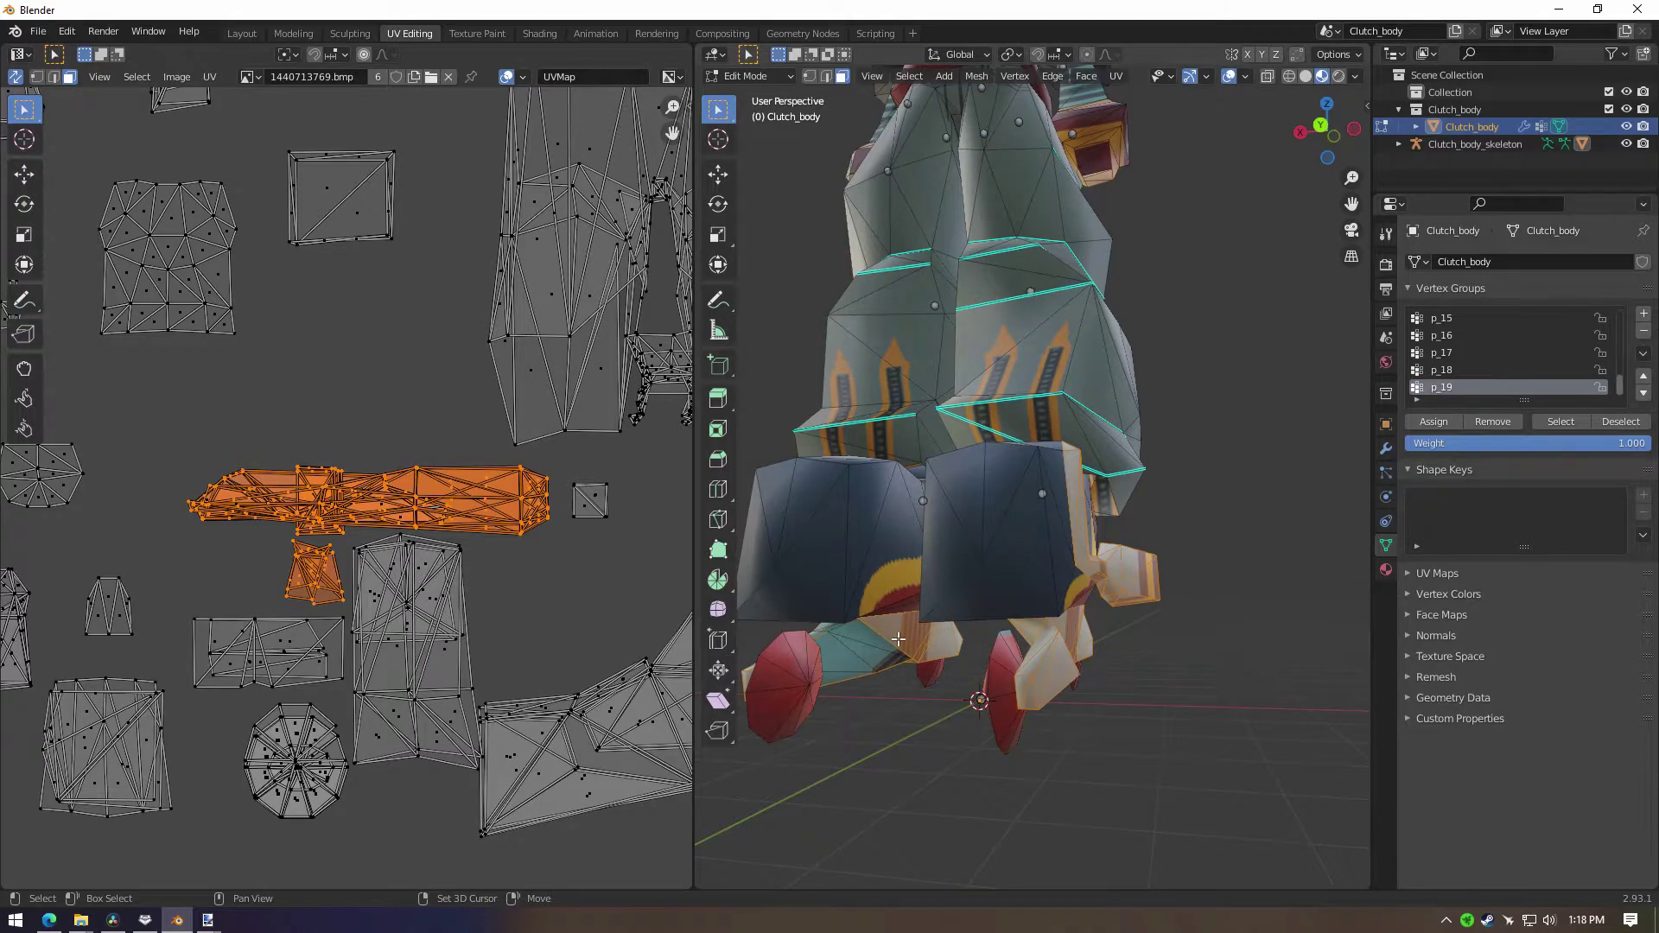
middle_drag(938, 641, 901, 521)
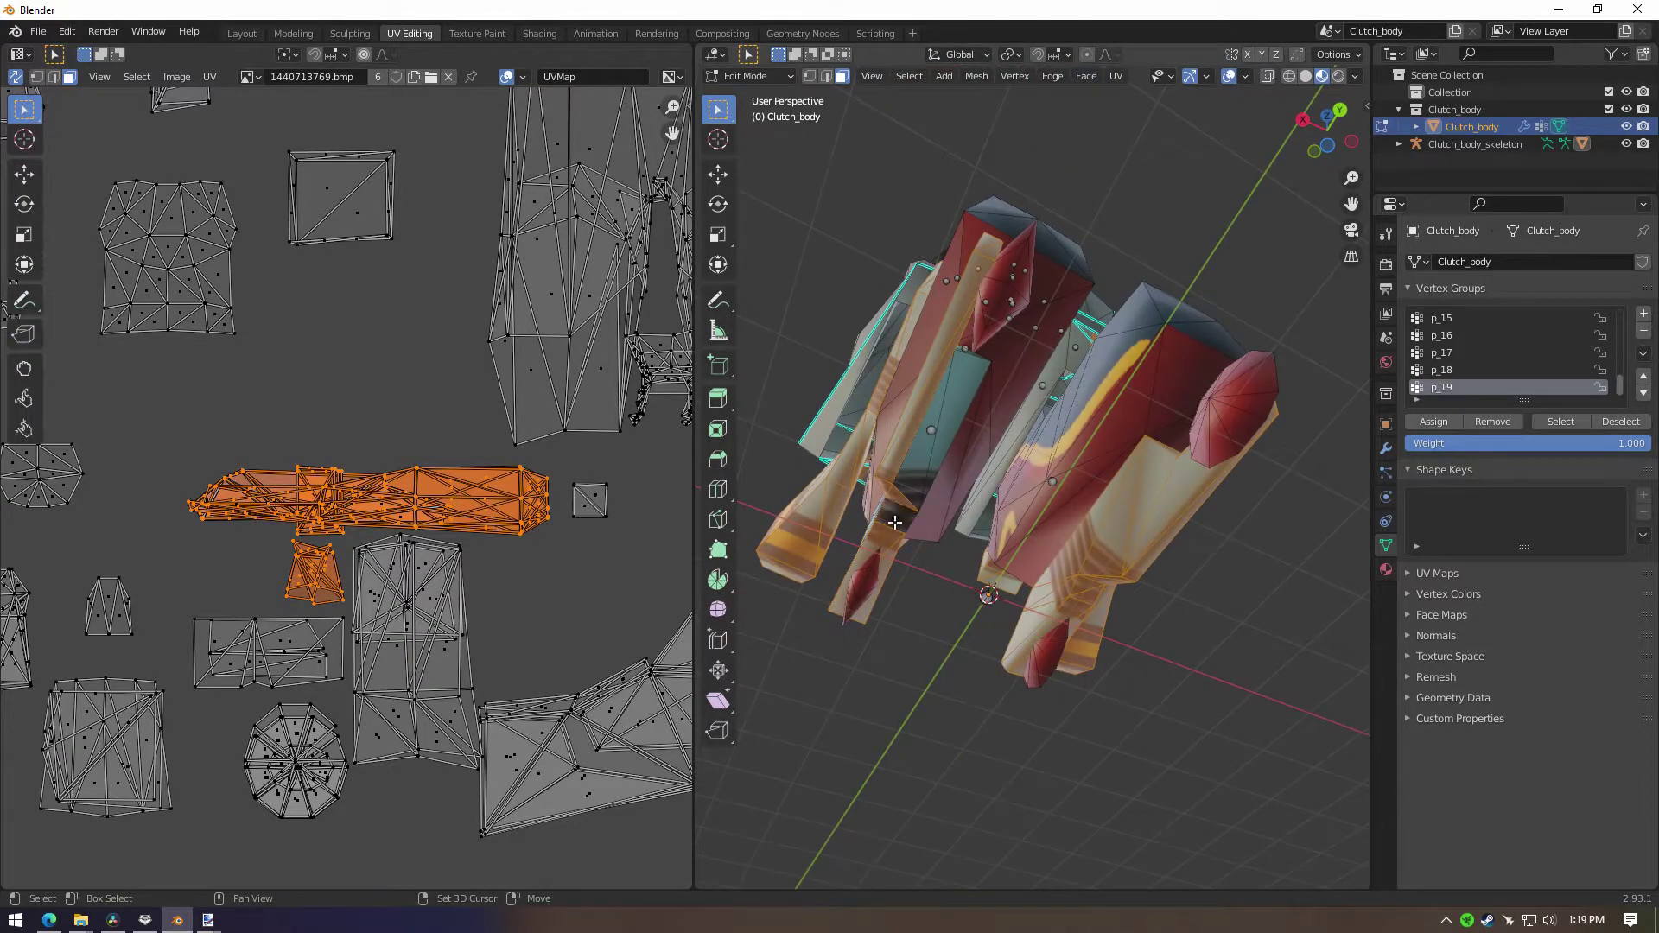
middle_drag(888, 489, 985, 638)
middle_drag(1126, 535, 1163, 559)
shift+click(1197, 539)
shift+click(1186, 558)
shift+click(928, 554)
shift+click(911, 566)
middle_drag(1215, 632, 1088, 553)
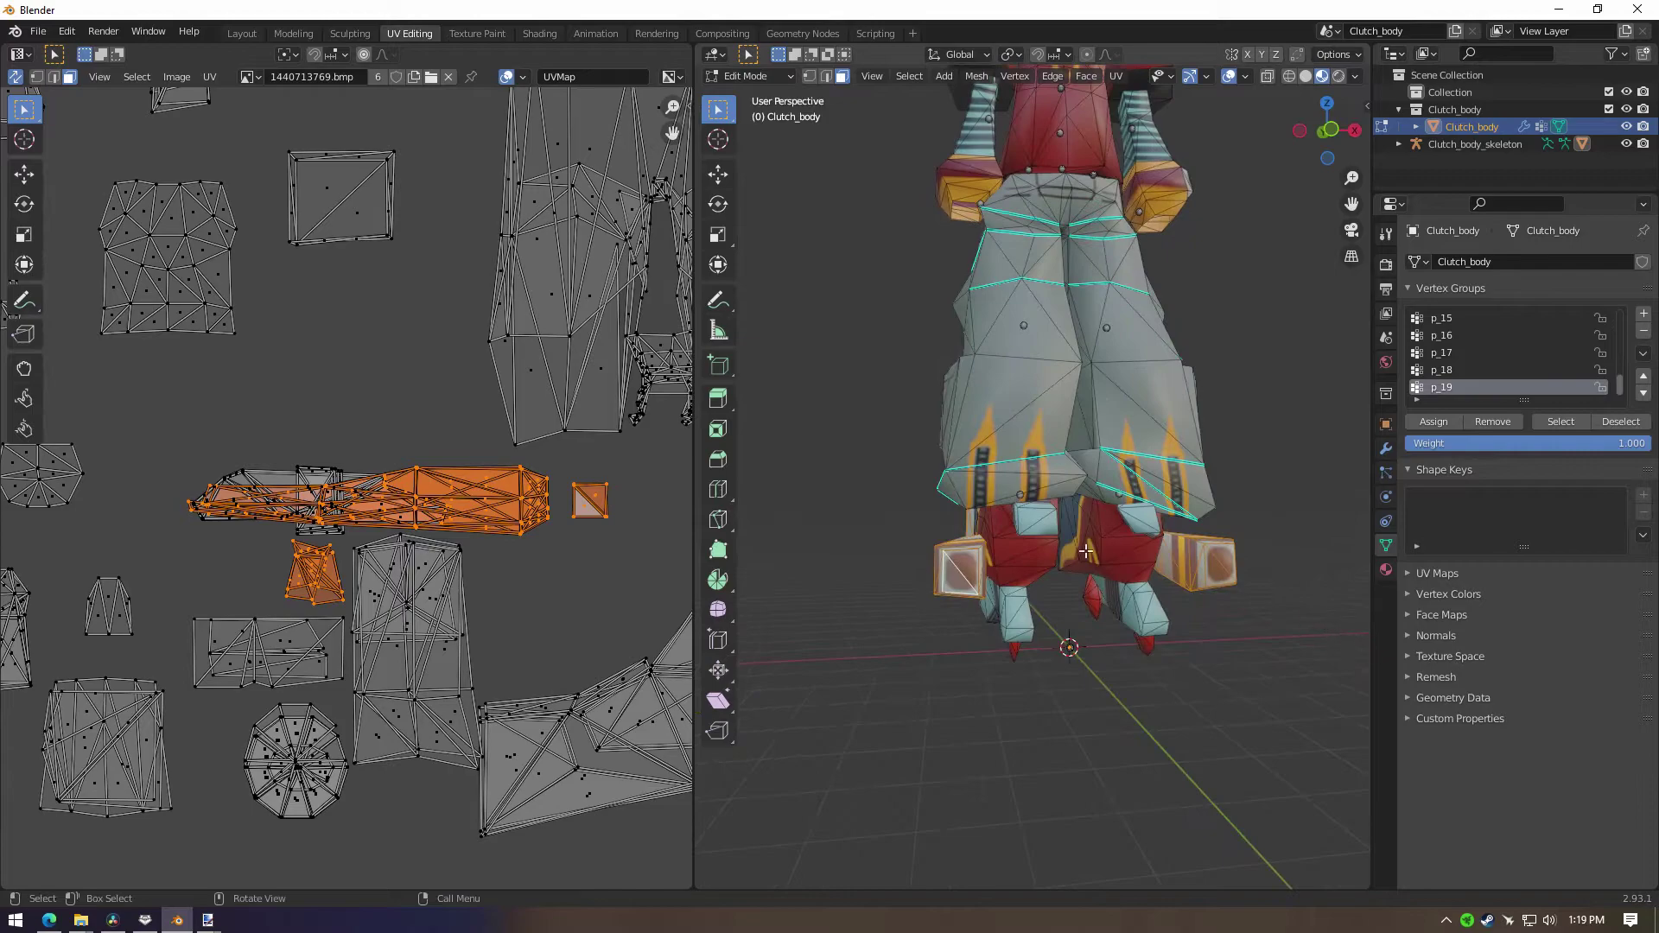
key(x)
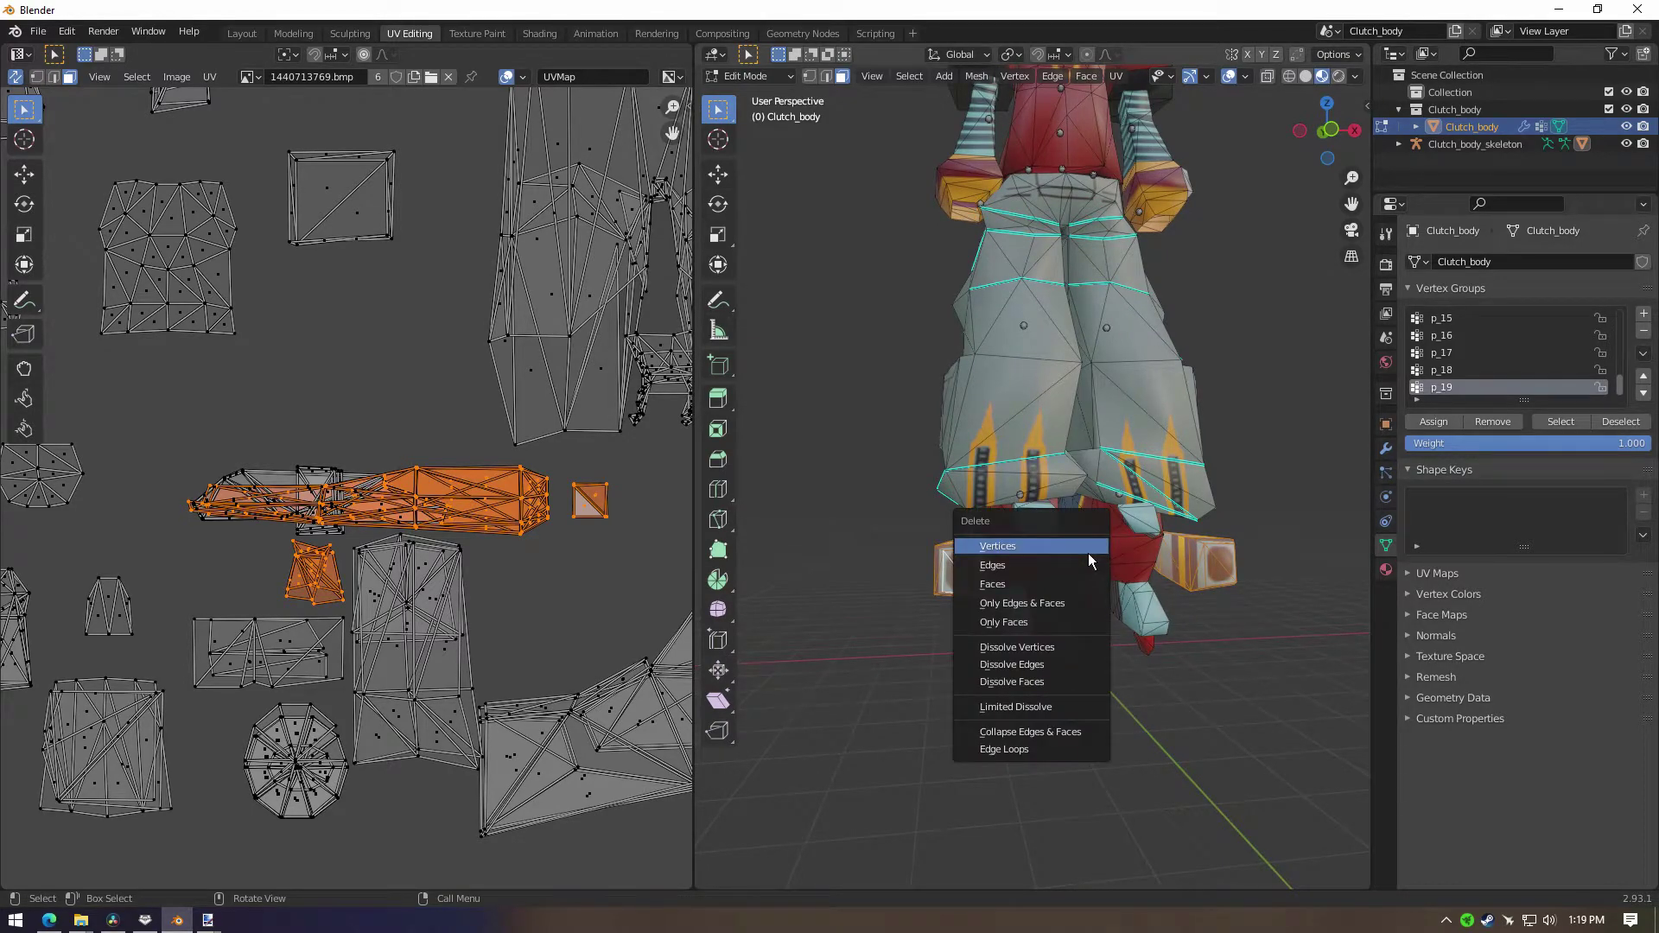
click(1021, 587)
middle_drag(962, 641, 1064, 643)
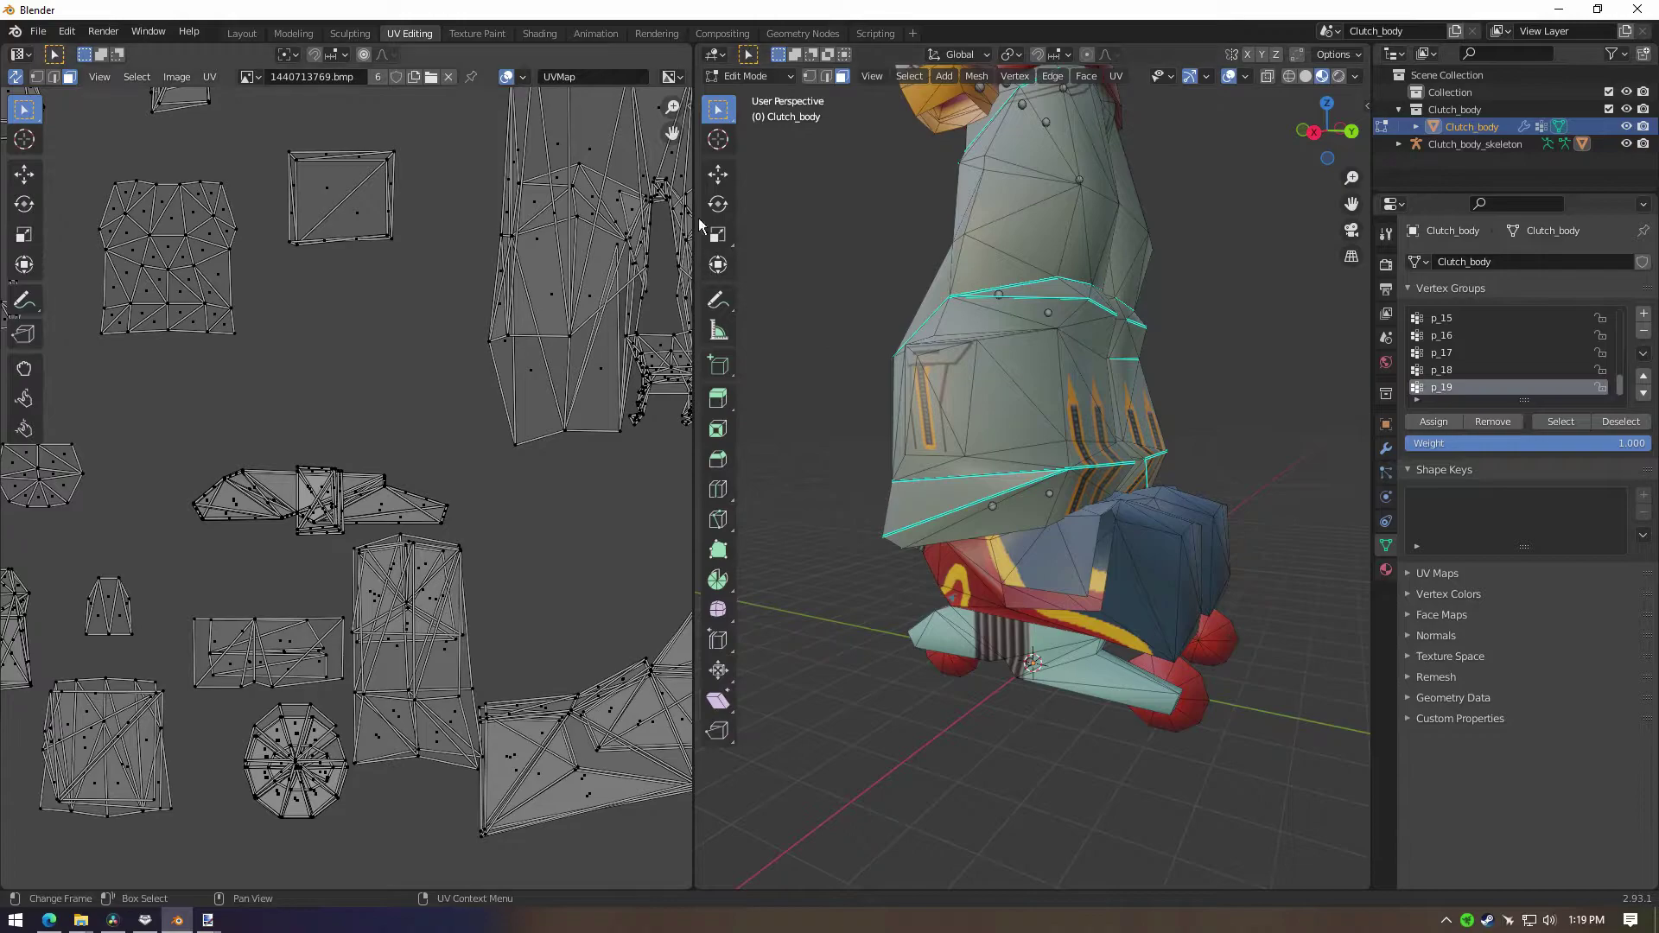
middle_drag(1128, 591, 871, 226)
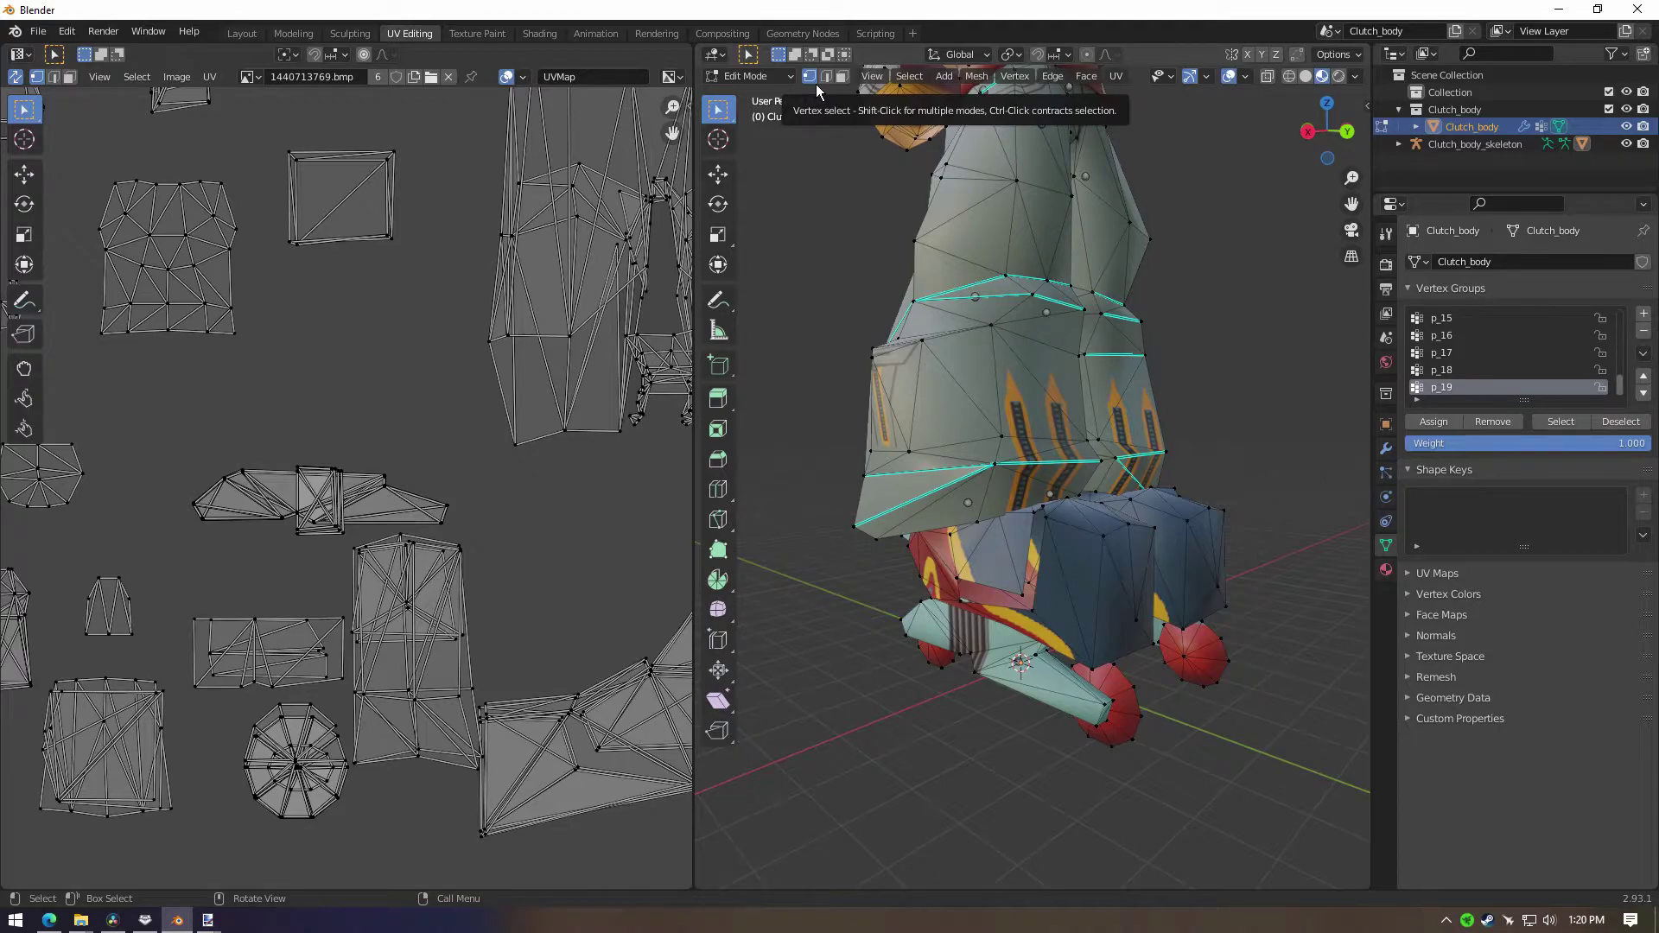
Step: In the Modeling workspace, fill the lower opening along one shoe's side, where the bar was removed, with new faces
click(293, 33)
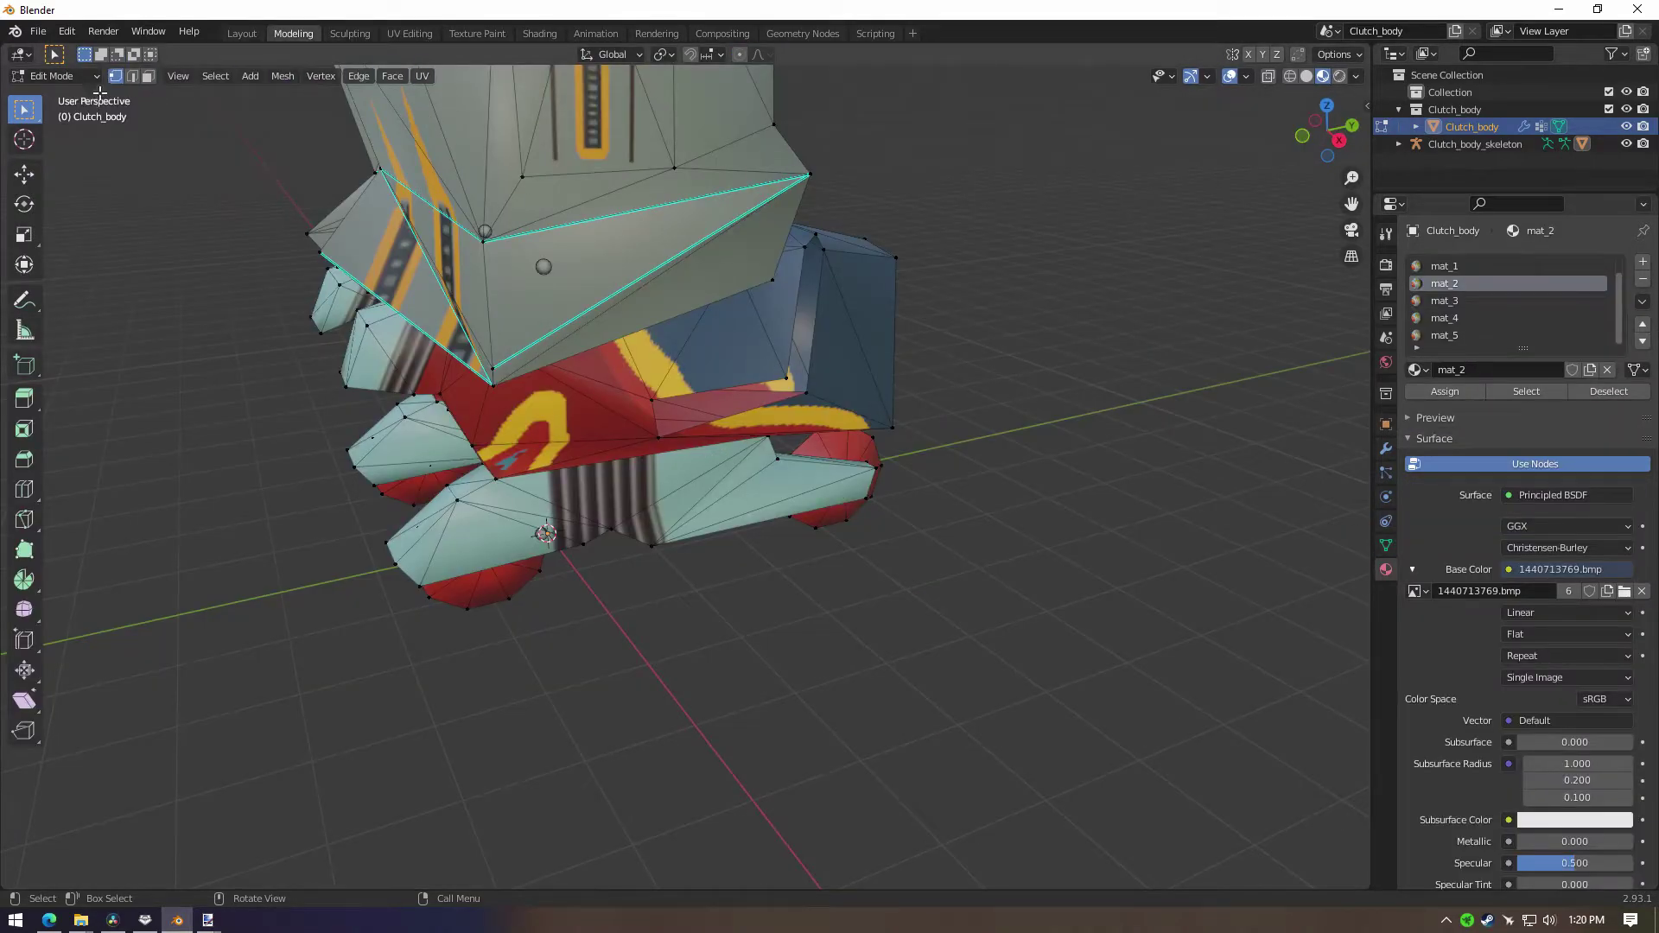
middle_drag(590, 488, 853, 448)
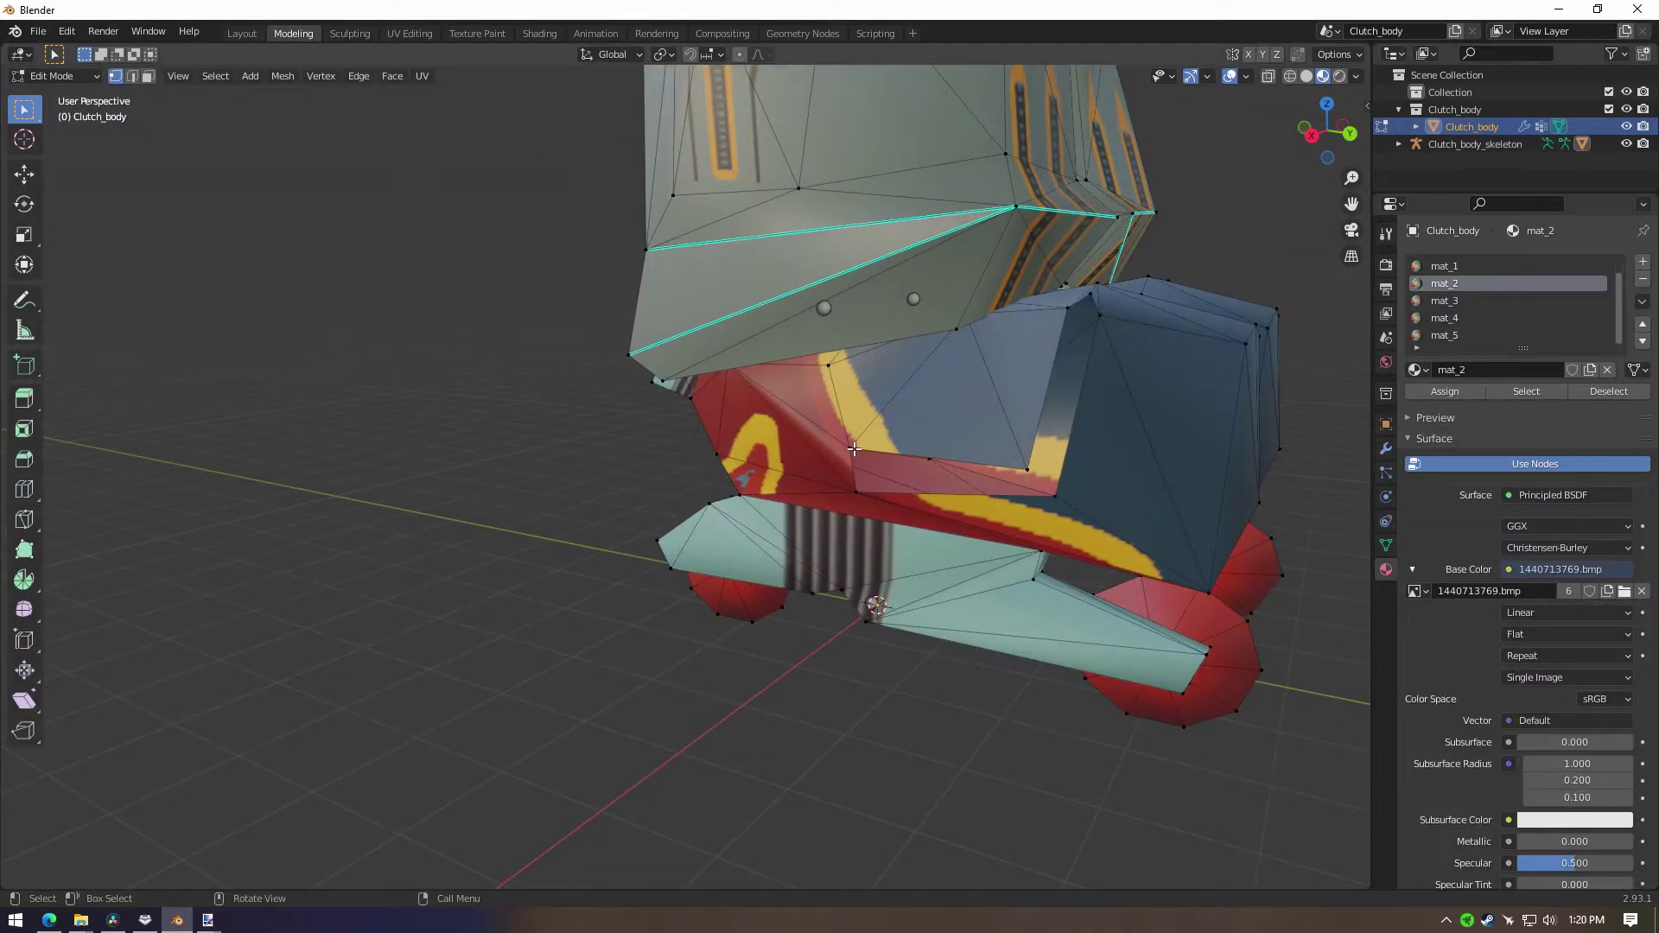
click(862, 500)
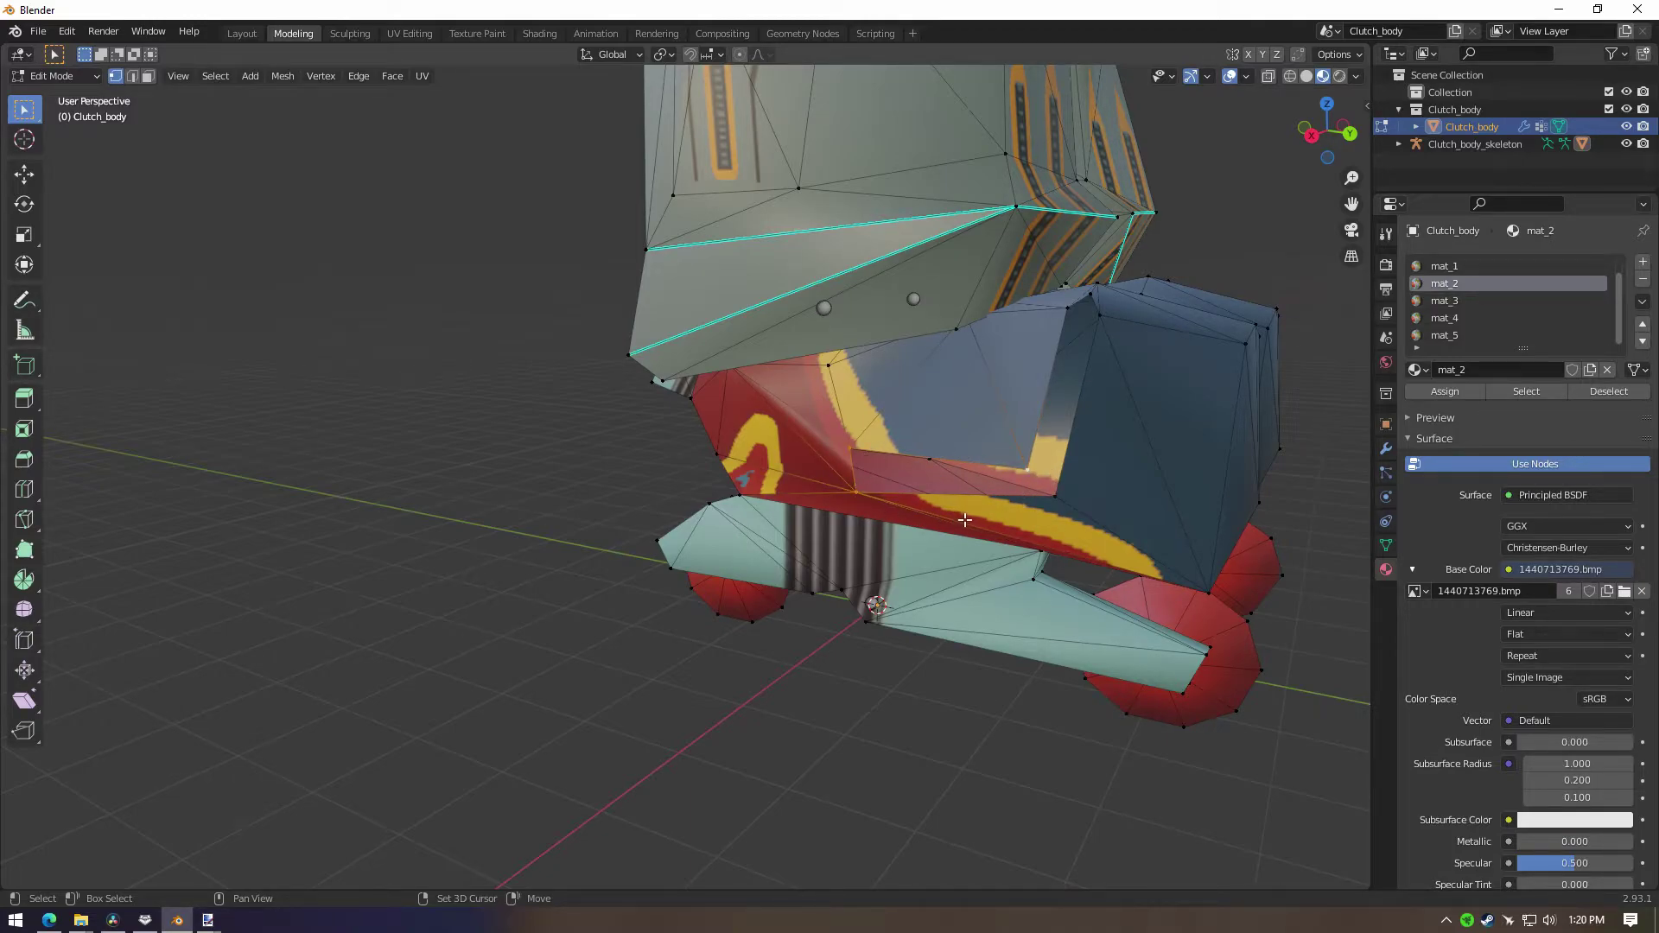
key(f)
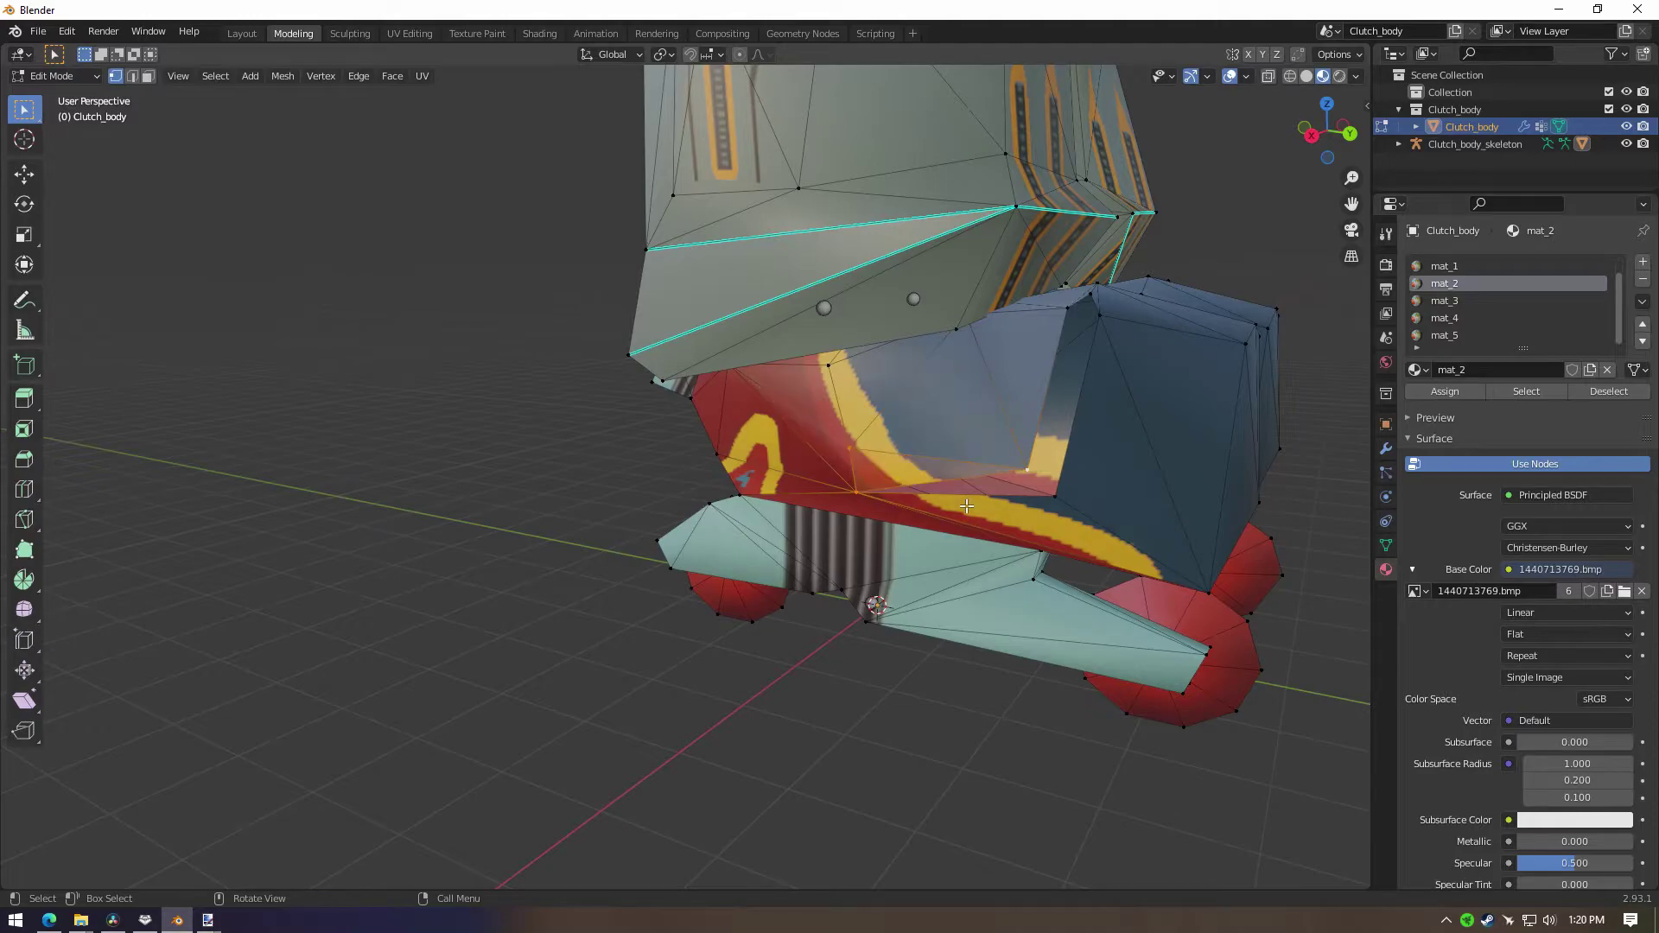
click(861, 499)
click(1063, 506)
shift+click(871, 503)
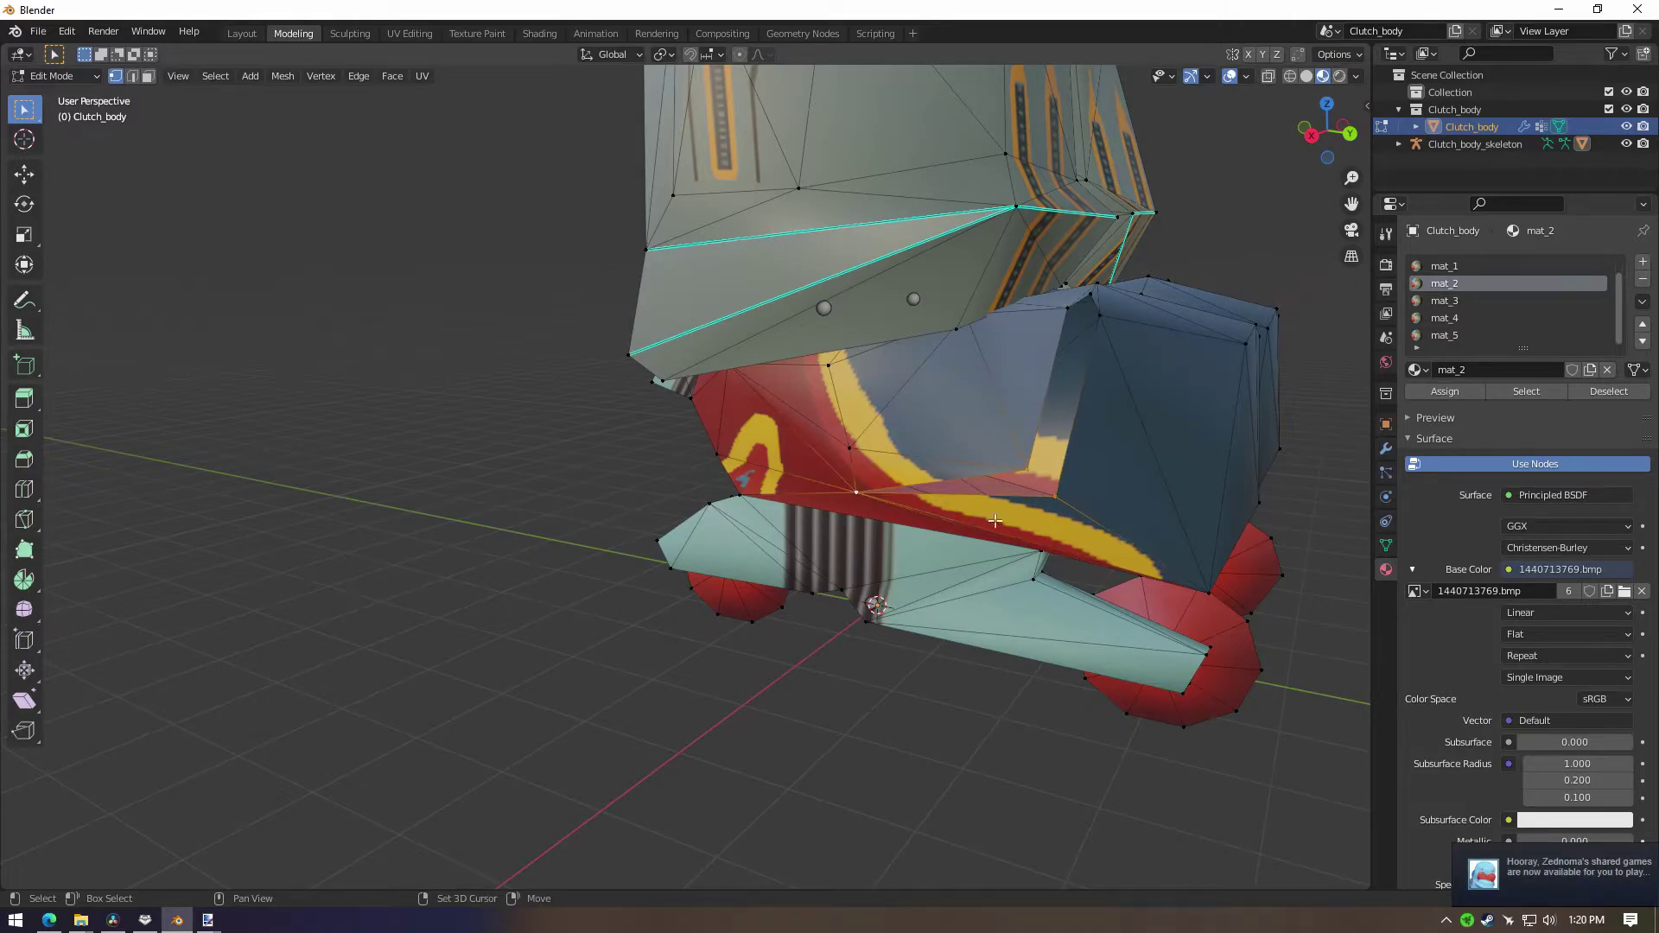
Step: Fill the upright gap beside the blue front part of the same shoe with faces between its border vertices
click(1054, 474)
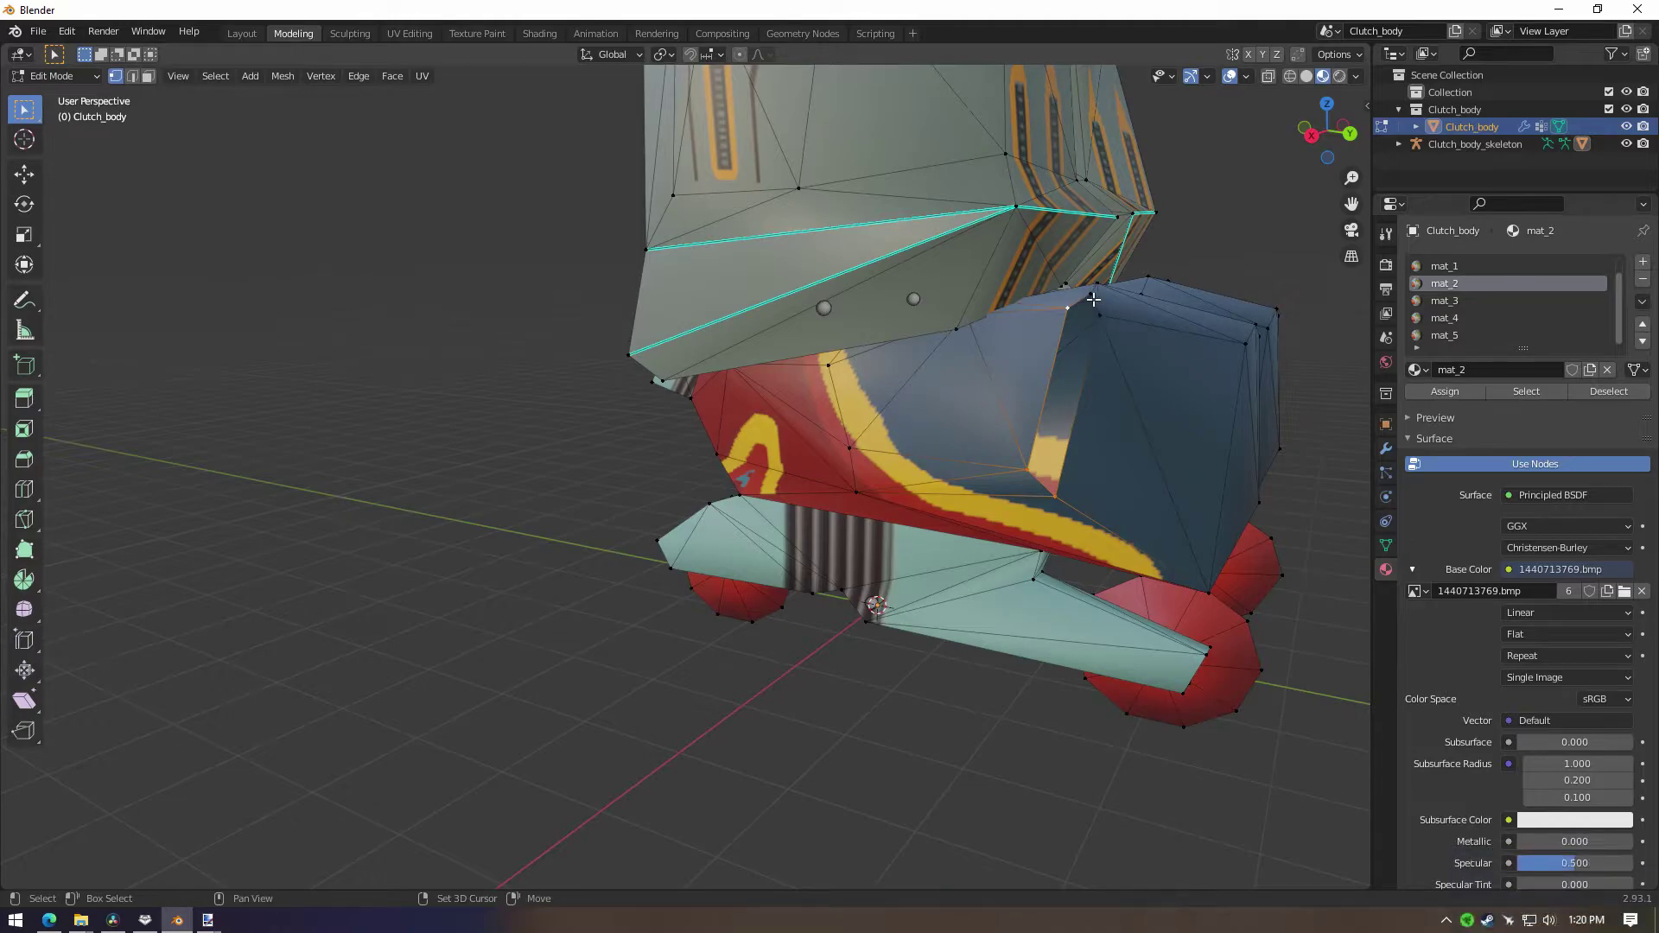
key(f)
middle_drag(1113, 537, 1058, 550)
click(959, 670)
Step: Fill the matching upright gap beside the blue front part on the opposite side of the shoes, then clear the selection
middle_drag(1122, 643, 776, 580)
shift+click(639, 430)
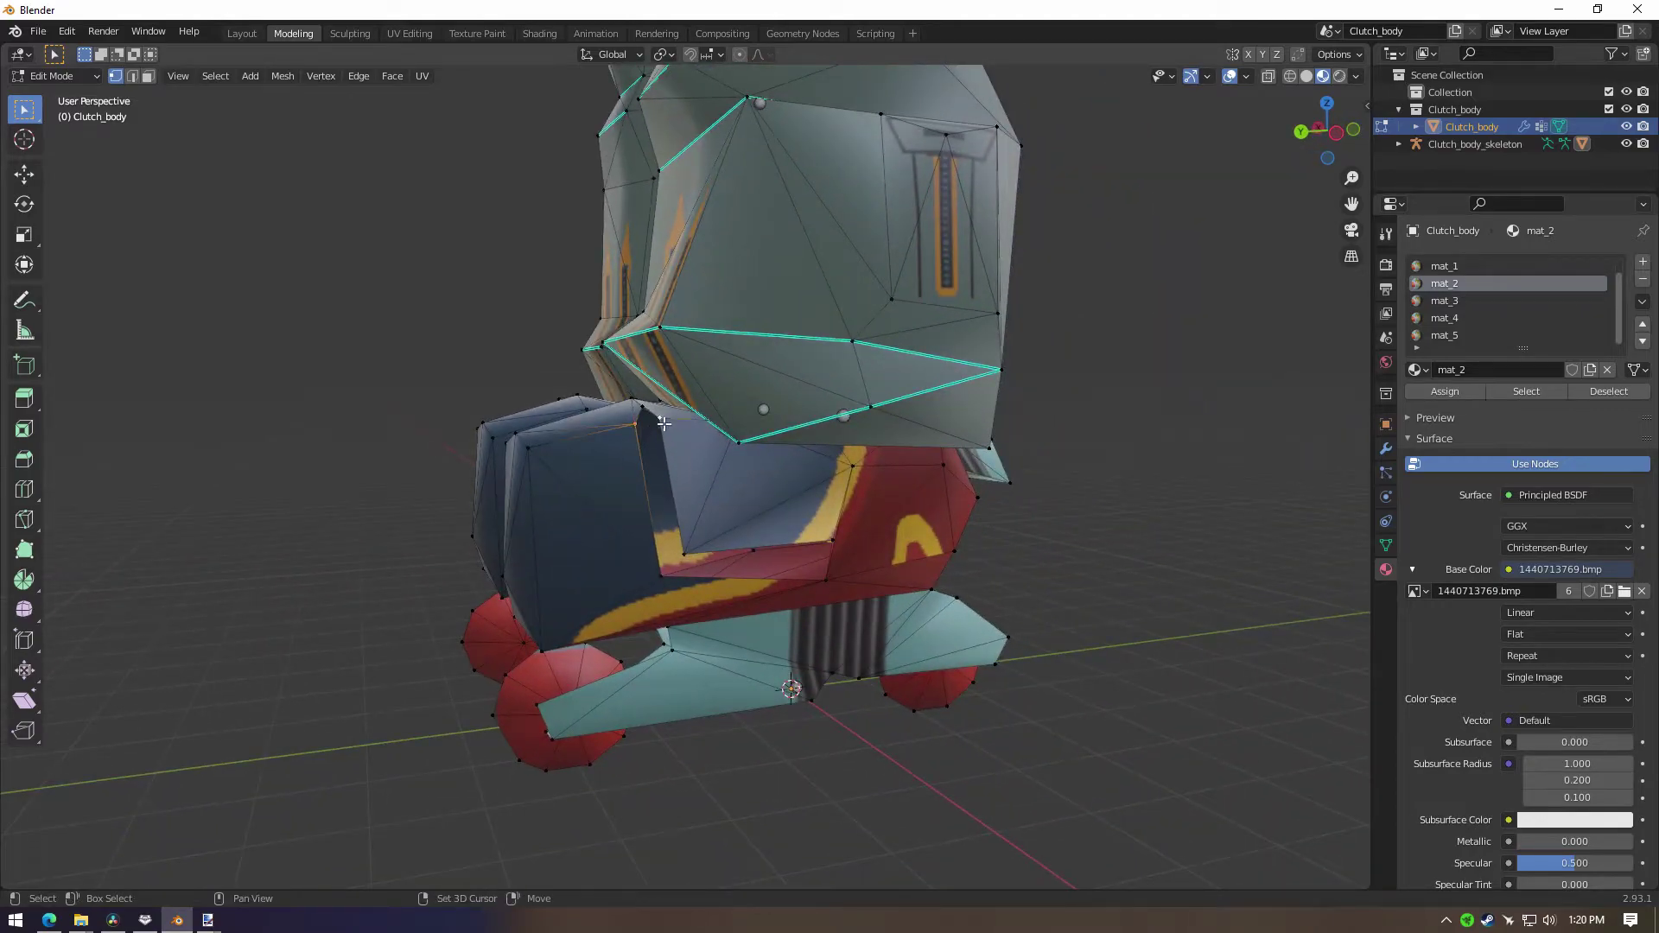
shift+click(670, 582)
shift+click(695, 562)
key(f)
key(alt+a)
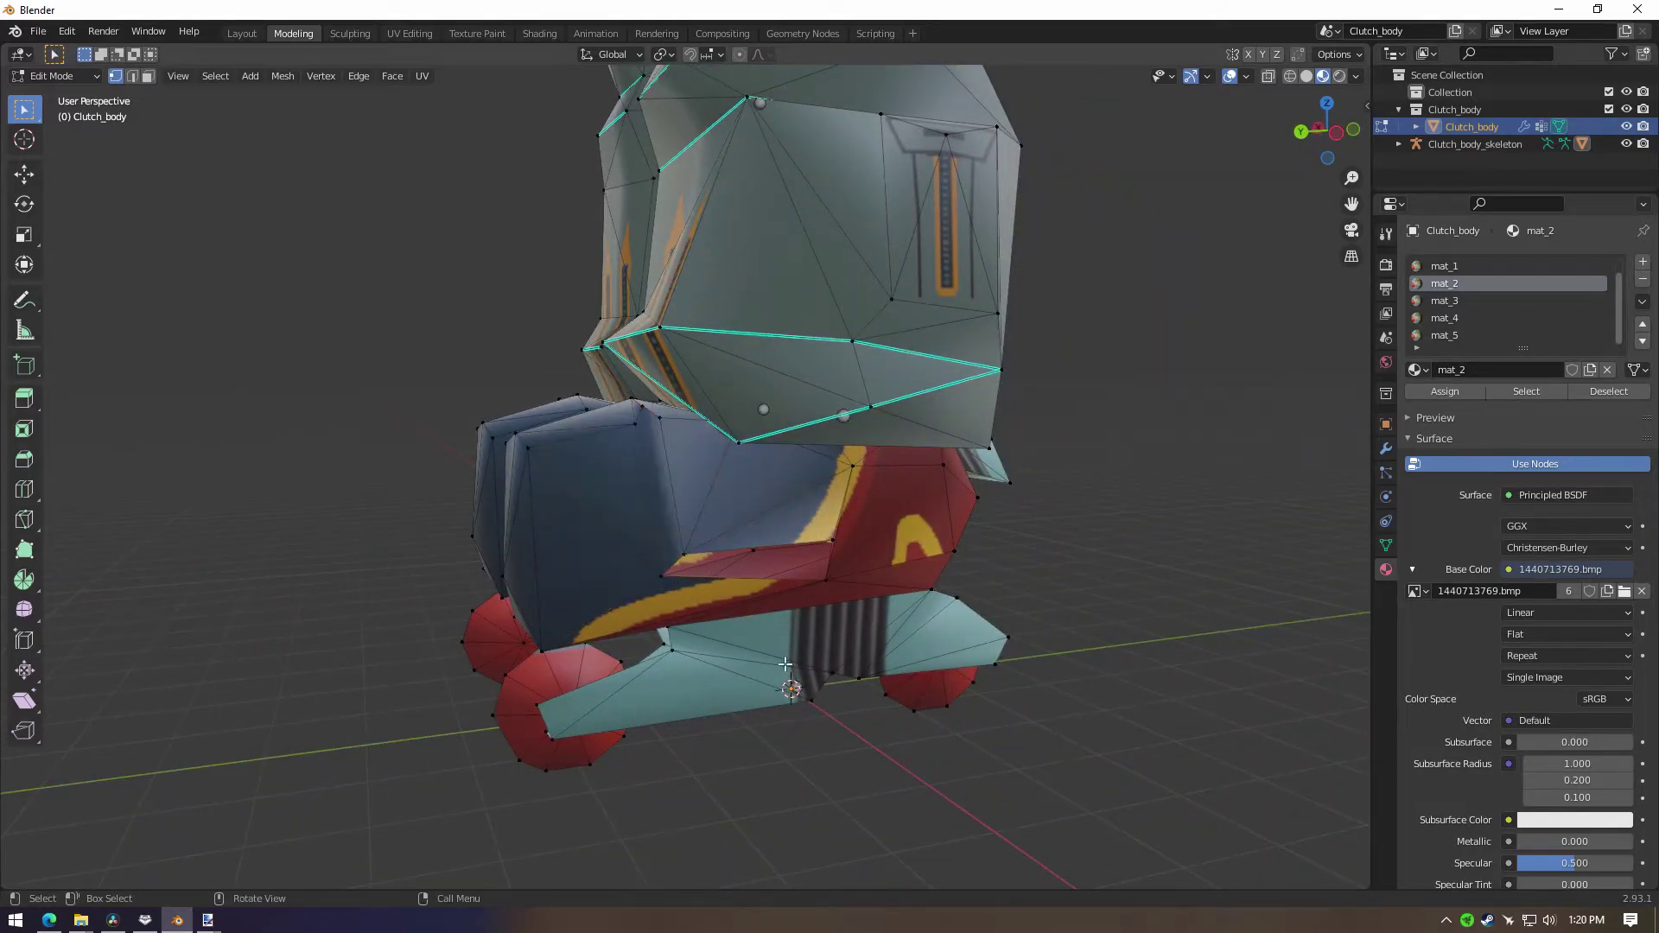
Step: Fill the remaining lower opening on that shoe's red side with faces and check the whole model
shift+click(826, 580)
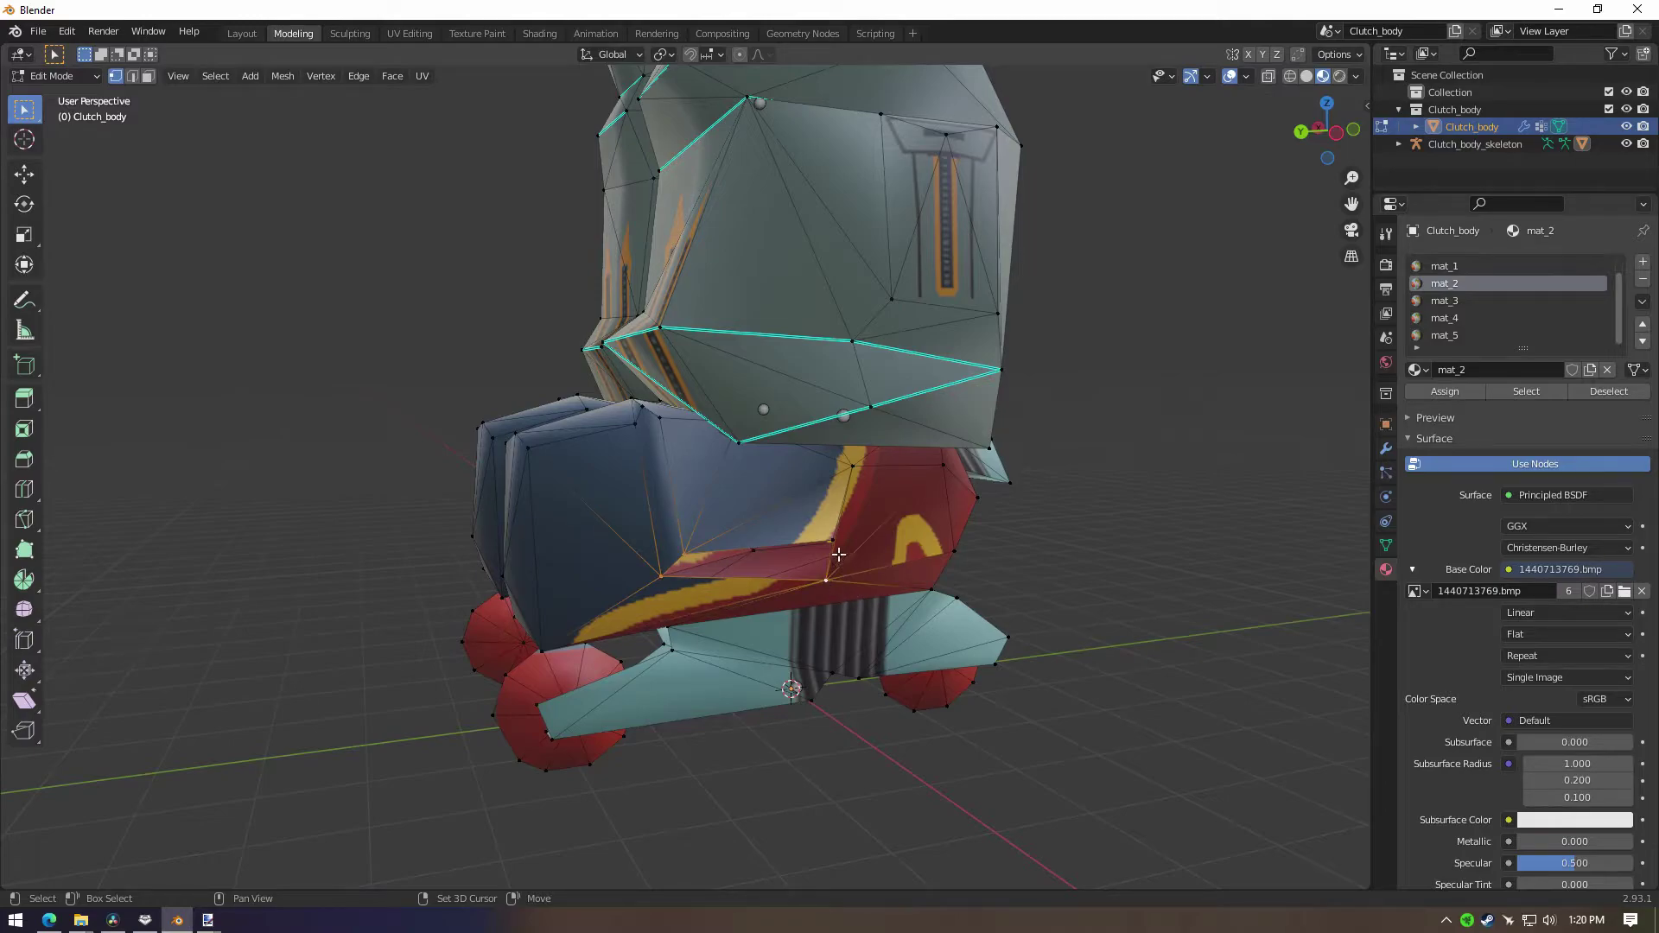
mouse_move(758, 554)
middle_down()
mouse_move(770, 587)
mouse_move(748, 543)
middle_up()
key(f)
click(1071, 625)
mouse_move(1071, 626)
middle_down()
mouse_move(1196, 639)
mouse_move(894, 602)
mouse_move(1137, 637)
mouse_move(1025, 619)
mouse_move(716, 456)
mouse_move(889, 567)
mouse_move(1020, 587)
mouse_move(904, 548)
mouse_move(852, 578)
mouse_move(974, 600)
mouse_move(1000, 579)
mouse_move(922, 604)
mouse_move(901, 582)
middle_up()
scroll(889, 624, up, 3)
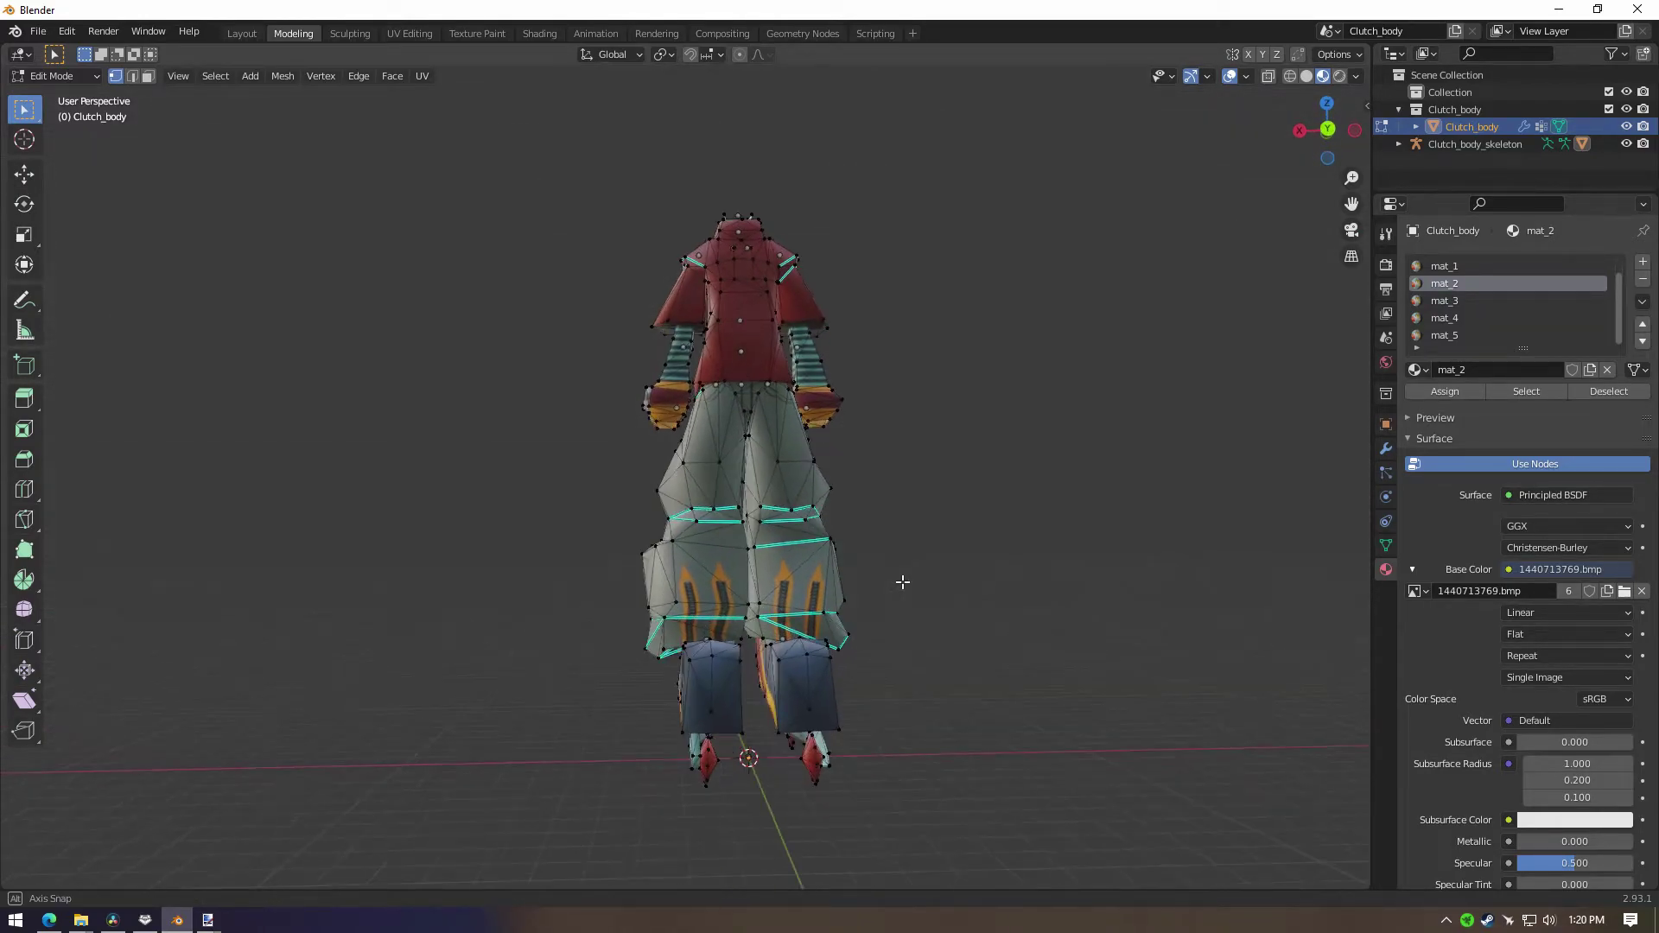
middle_drag(682, 587, 778, 608)
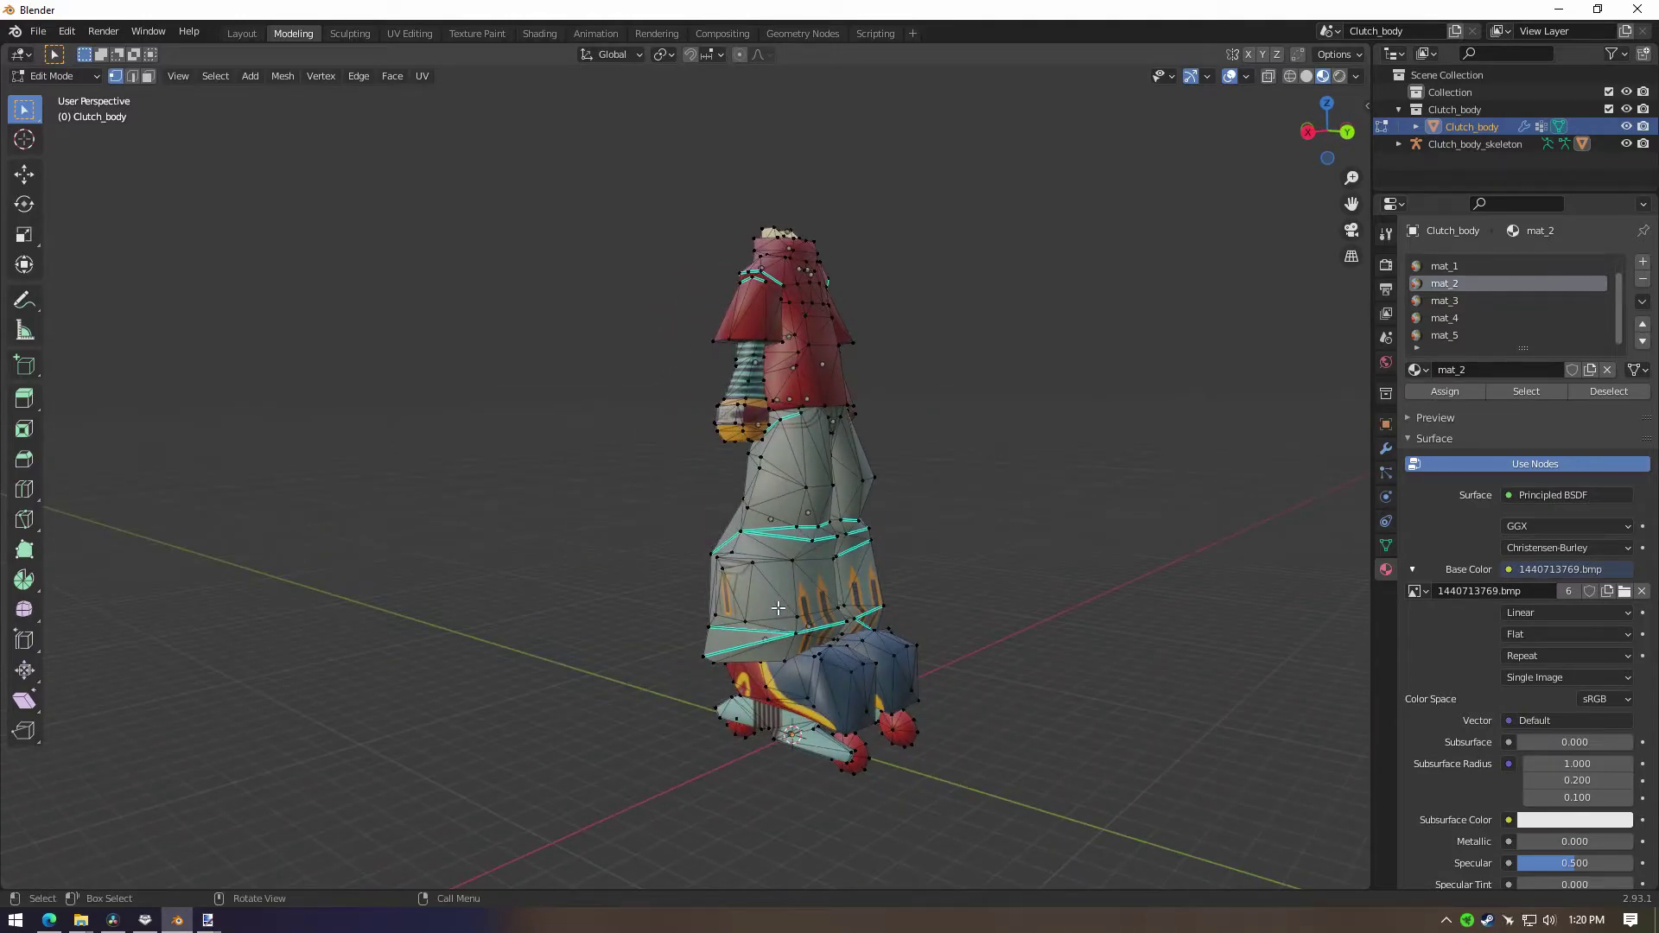
Step: In the Layout workspace, select Clutch_body_skeleton and switch it to Pose Mode
click(261, 41)
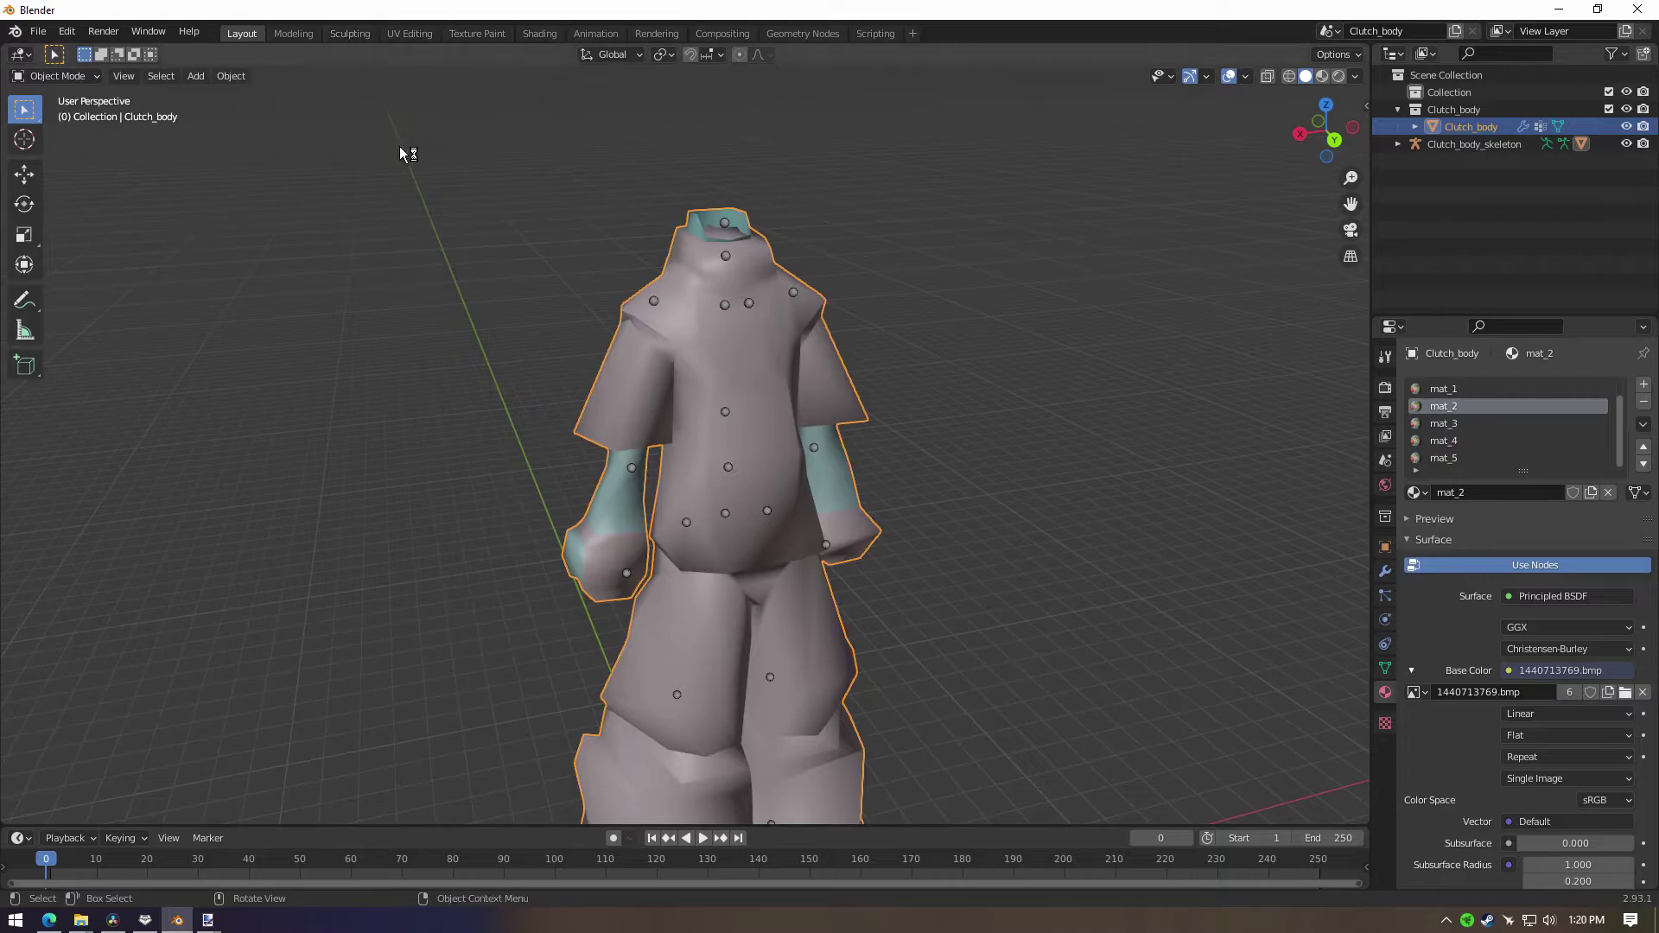
middle_drag(522, 506, 703, 536)
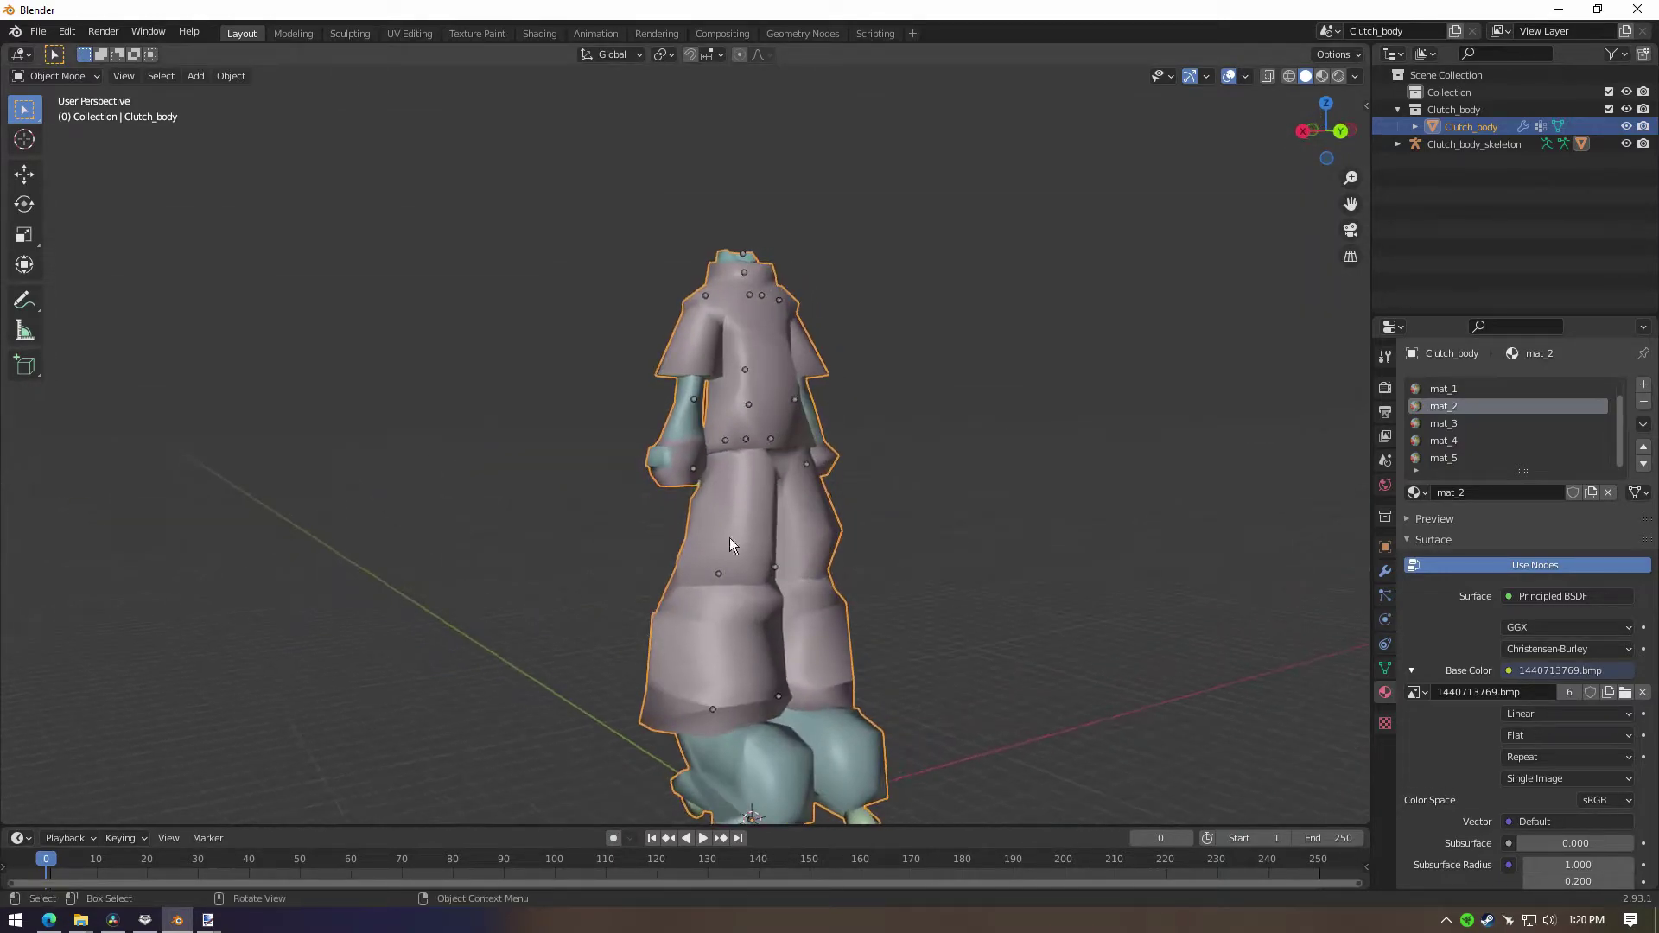
middle_drag(944, 505, 960, 522)
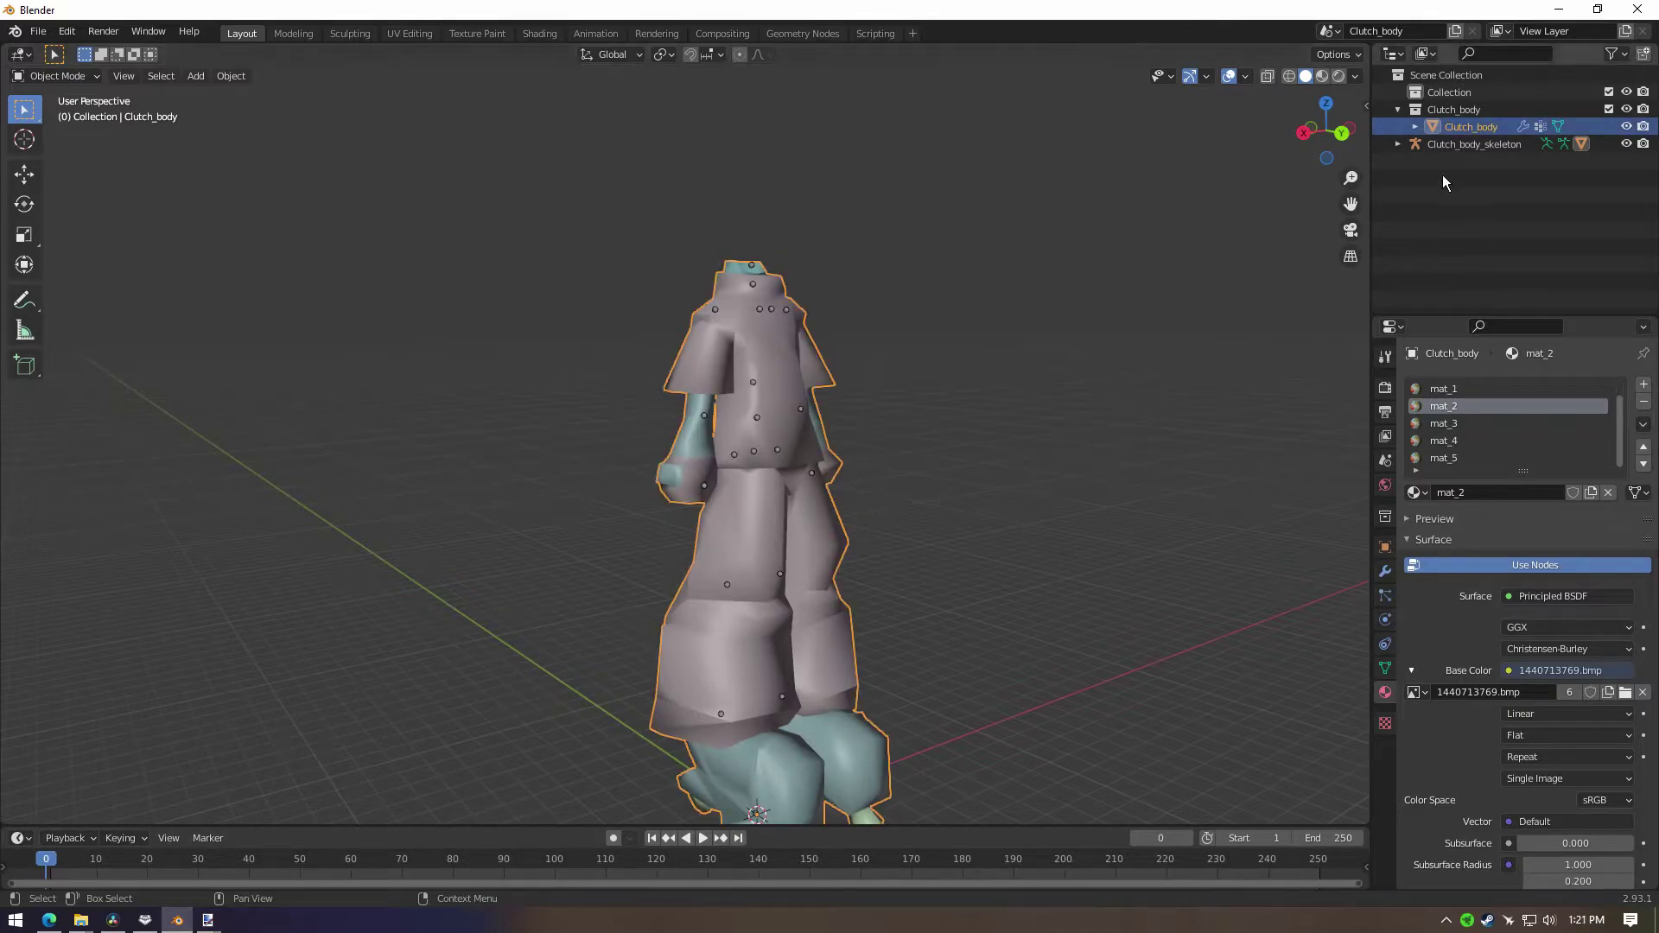
click(1474, 143)
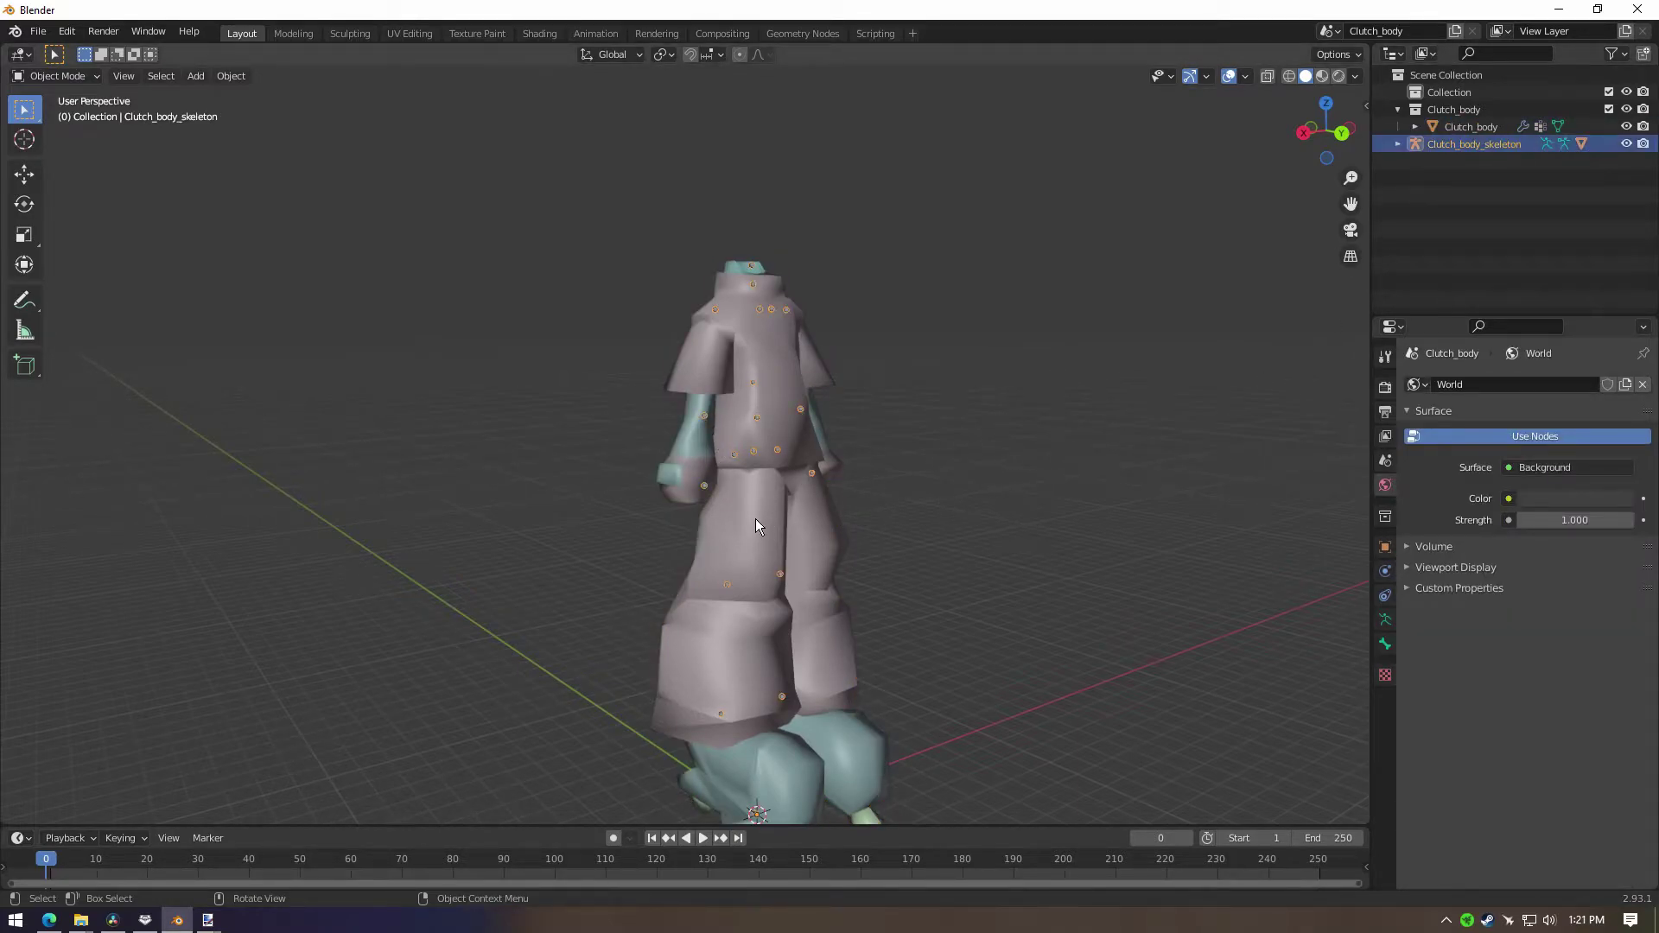
click(56, 76)
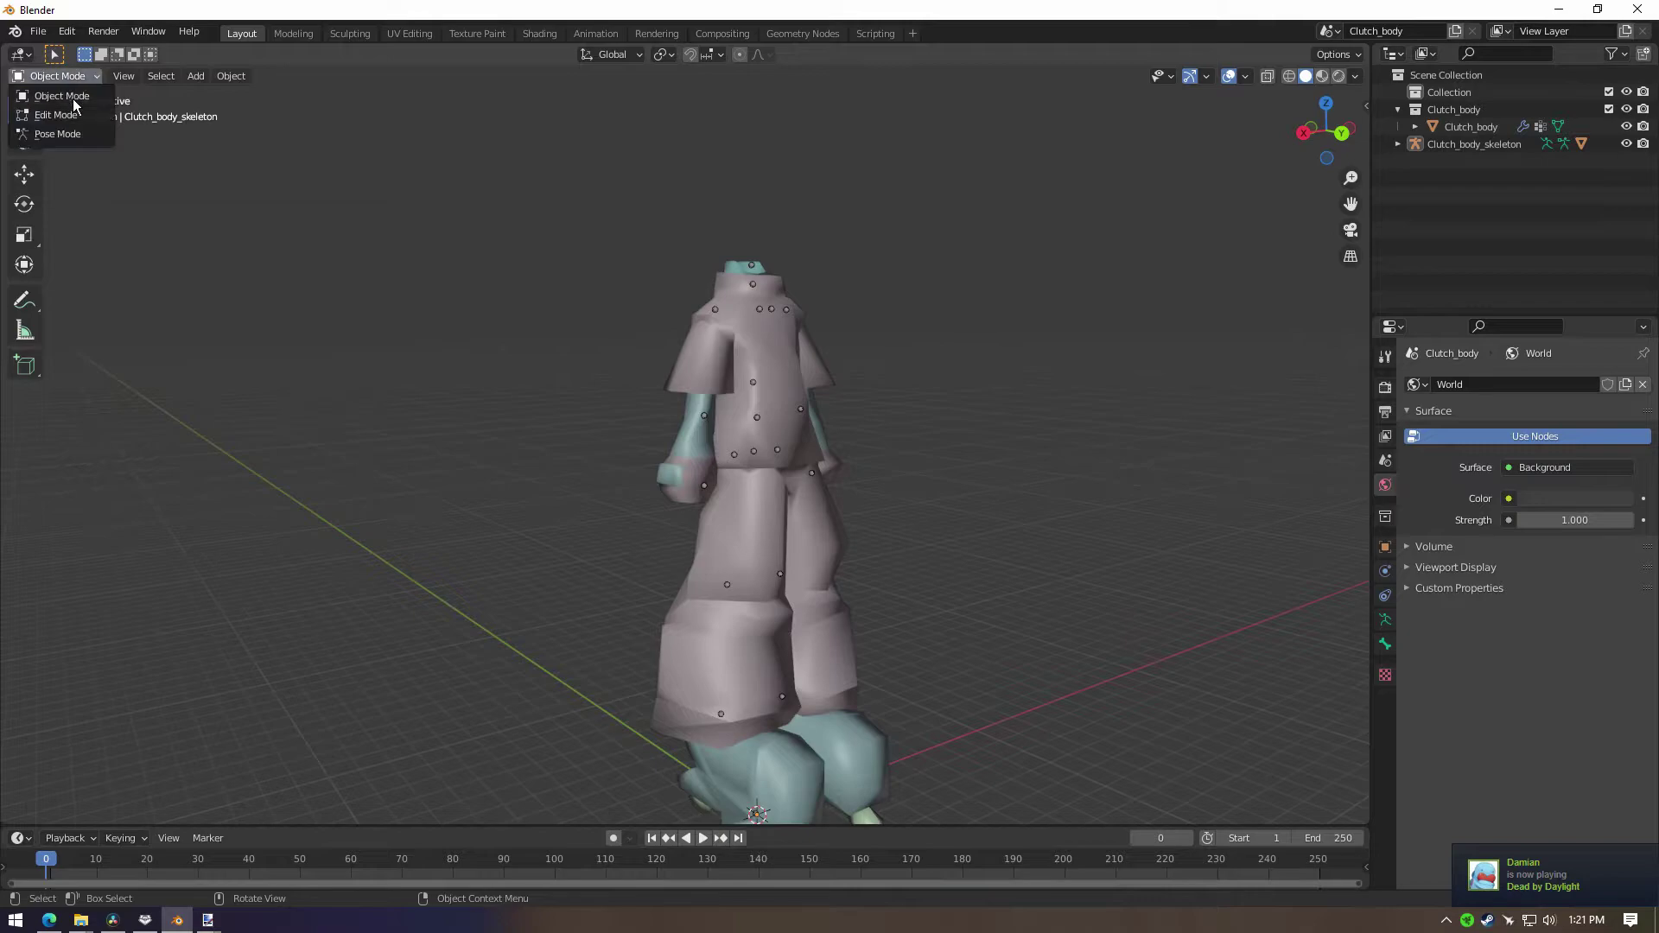
click(54, 135)
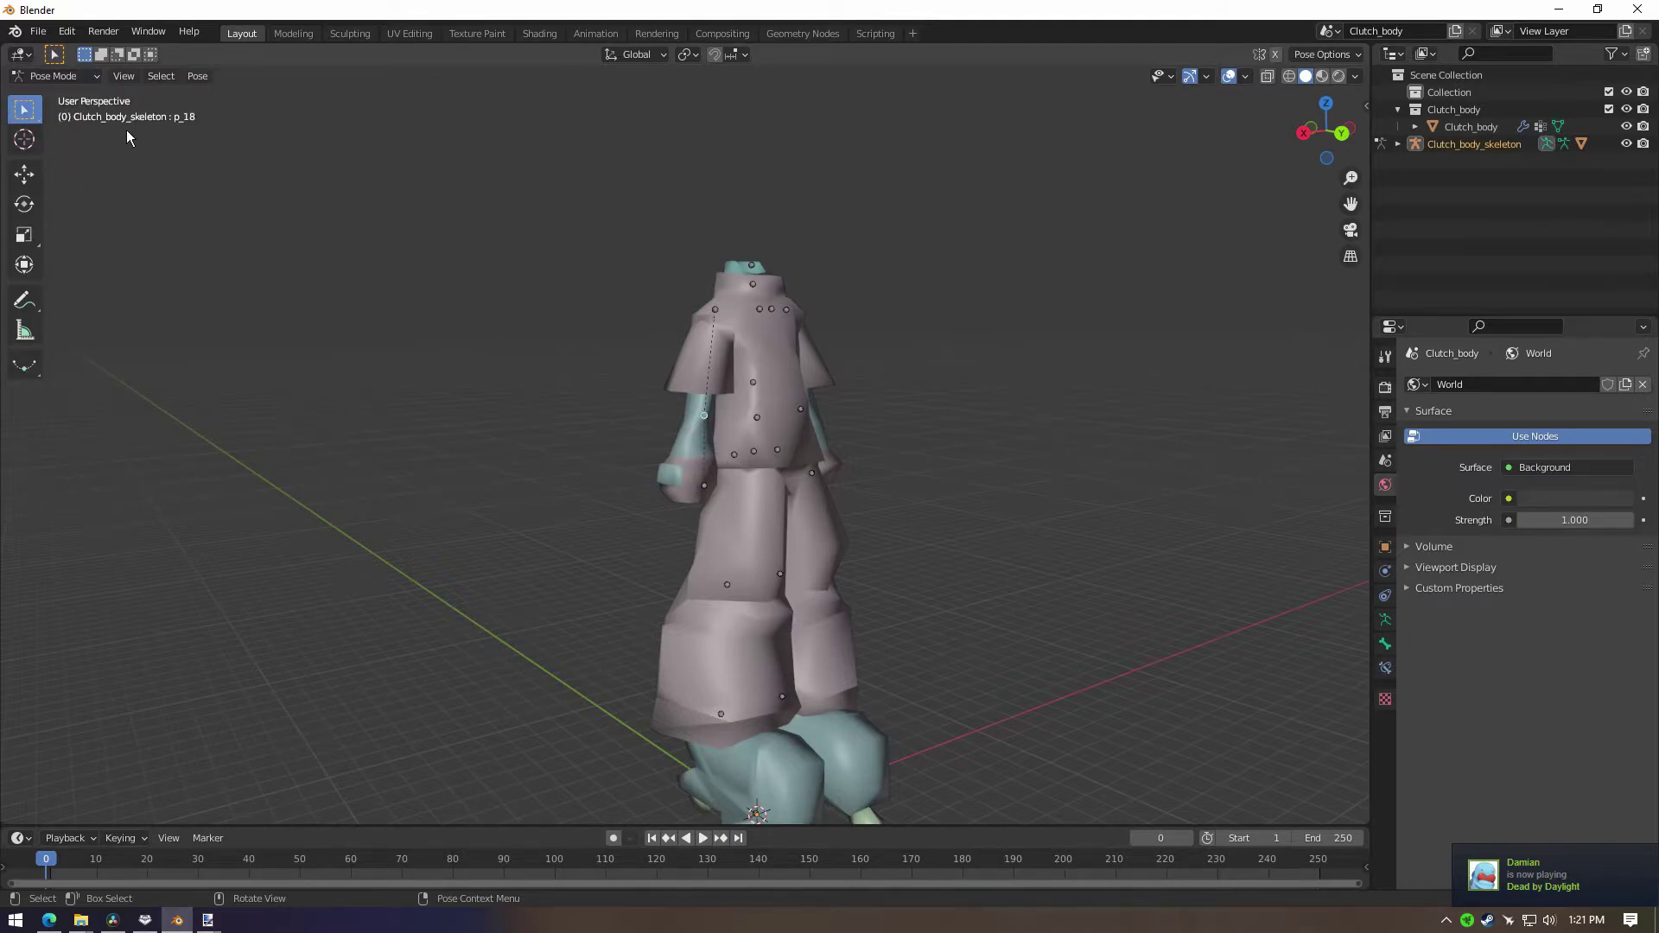
Step: Try rotating the forearm bone p_18 about the X axis to test how the rig moves the arm
click(26, 216)
middle_drag(483, 553, 640, 579)
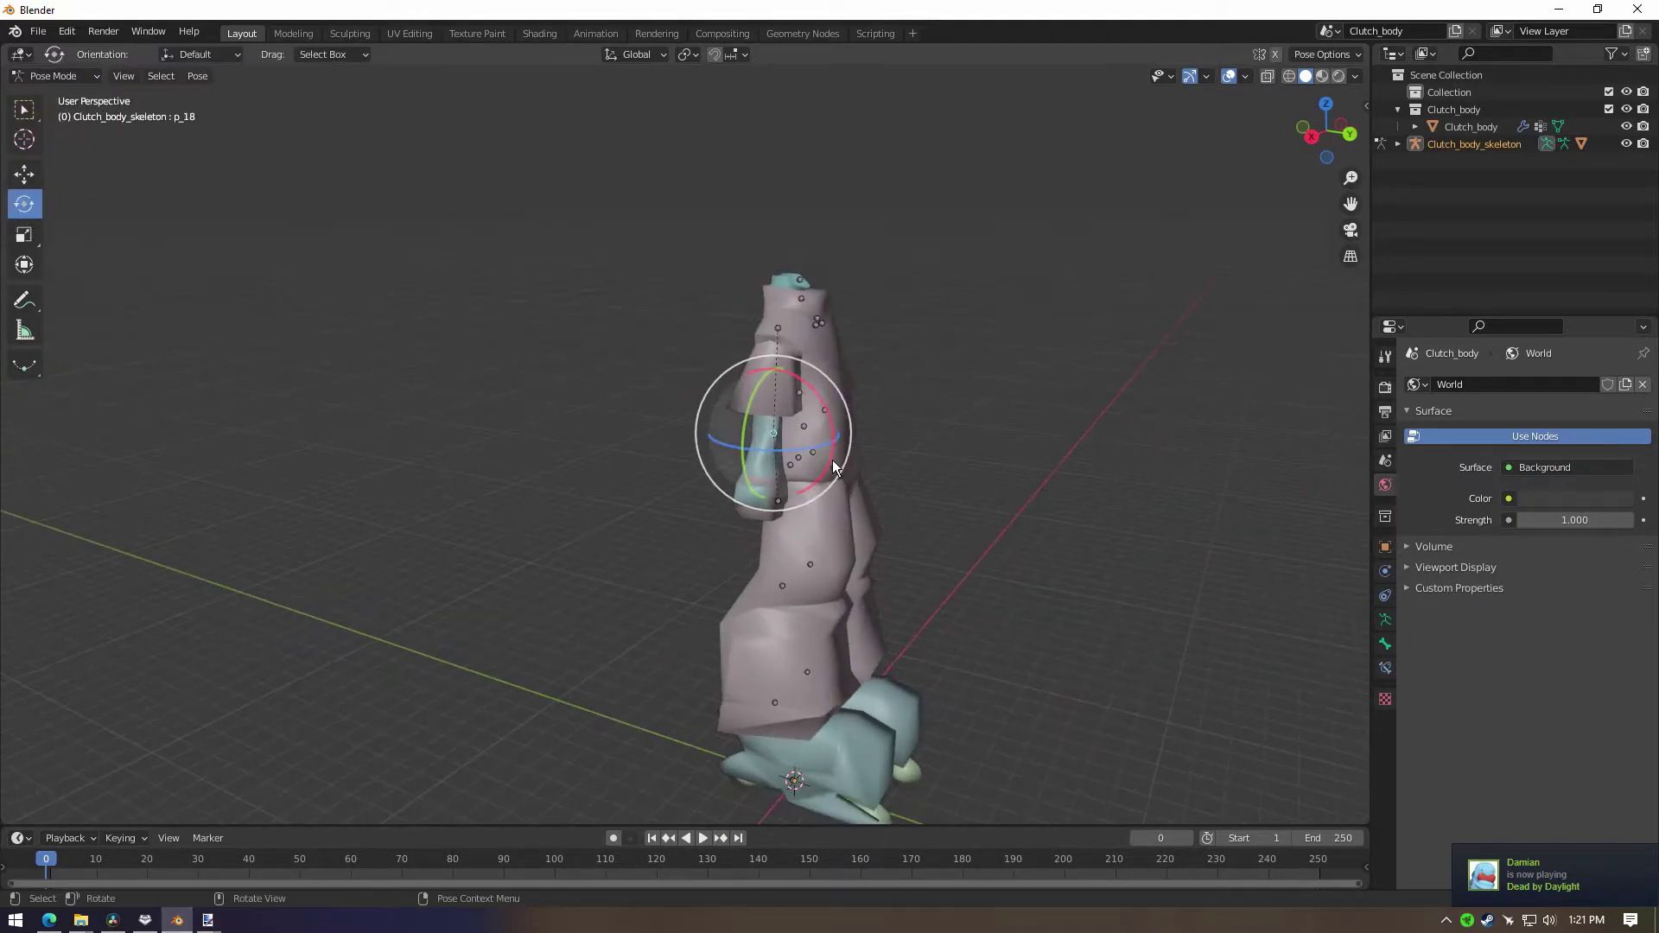
mouse_move(840, 467)
mouse_down()
mouse_move(821, 514)
mouse_move(735, 546)
mouse_move(656, 415)
mouse_move(735, 328)
mouse_move(666, 406)
mouse_move(842, 340)
mouse_move(866, 459)
mouse_up()
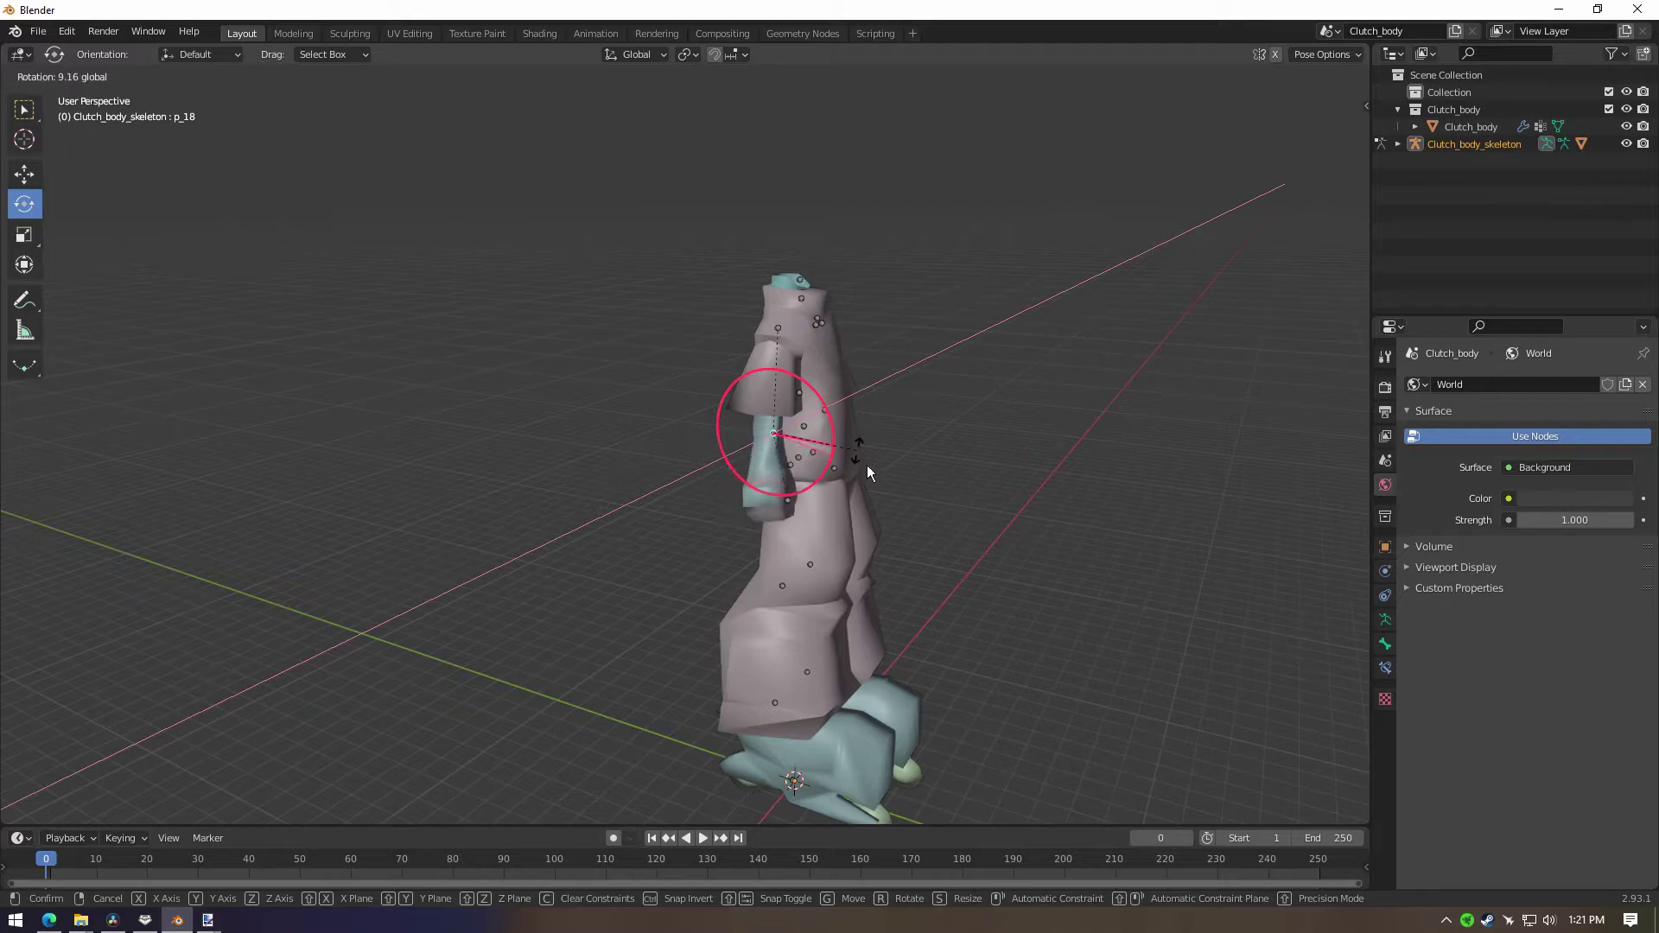
middle_drag(866, 459, 743, 531)
drag(588, 480, 817, 543)
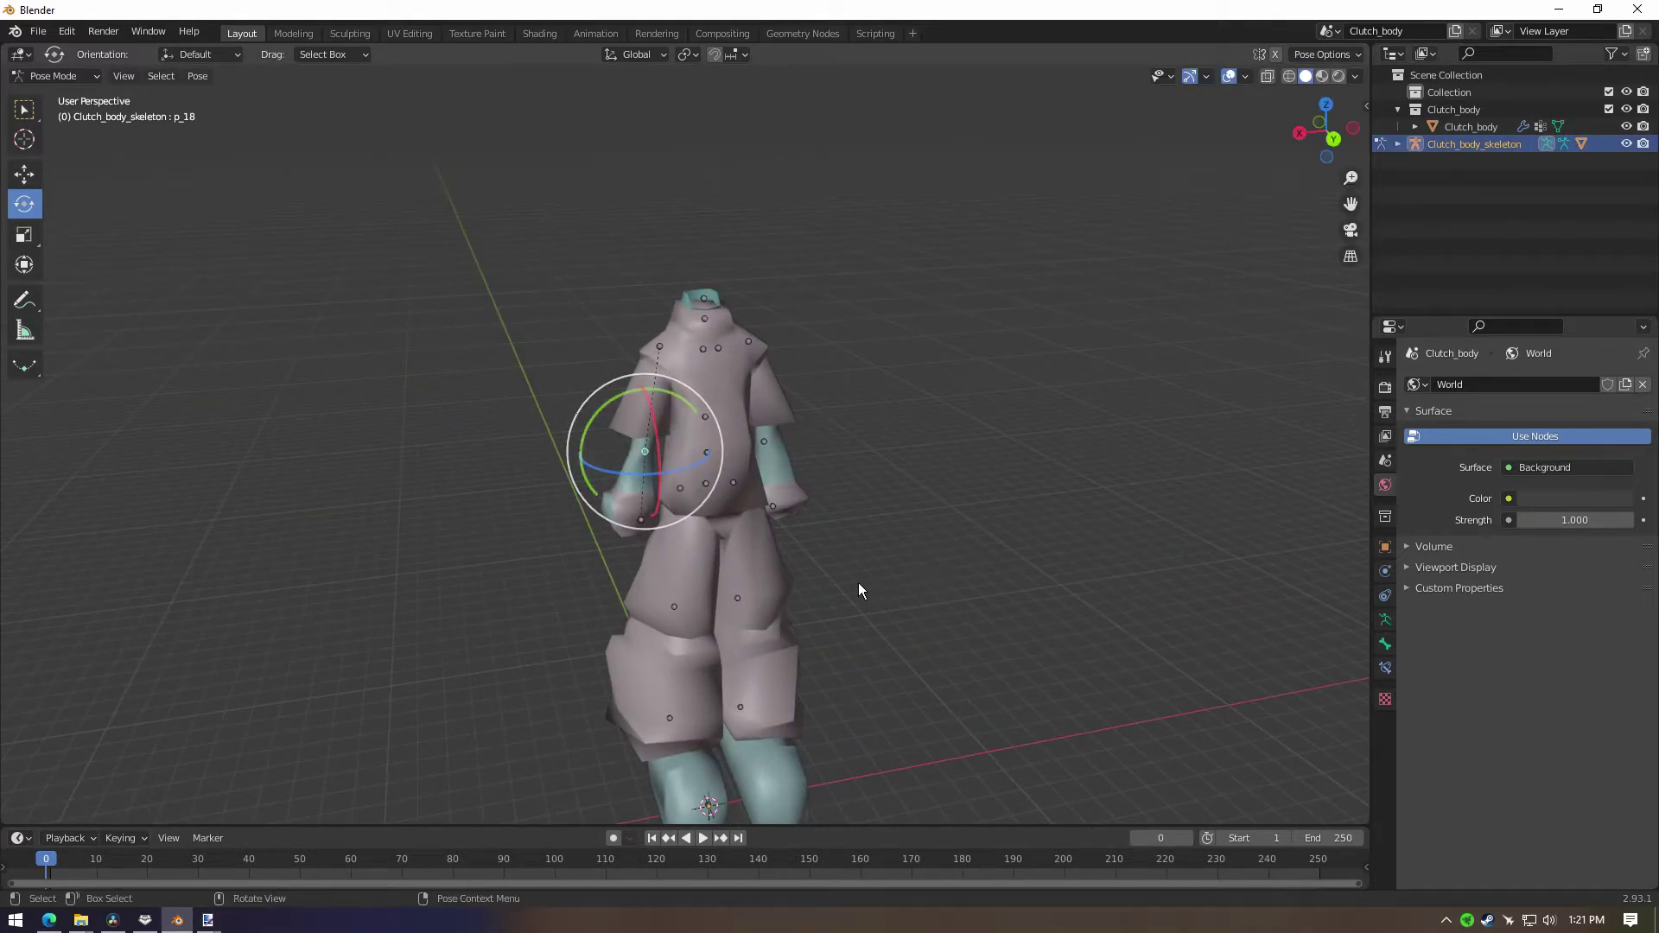
middle_drag(868, 583, 847, 588)
Step: Examine the model and its skeleton joints from several angles in the Modeling workspace, with a brief look at the Sculpting workspace
click(293, 33)
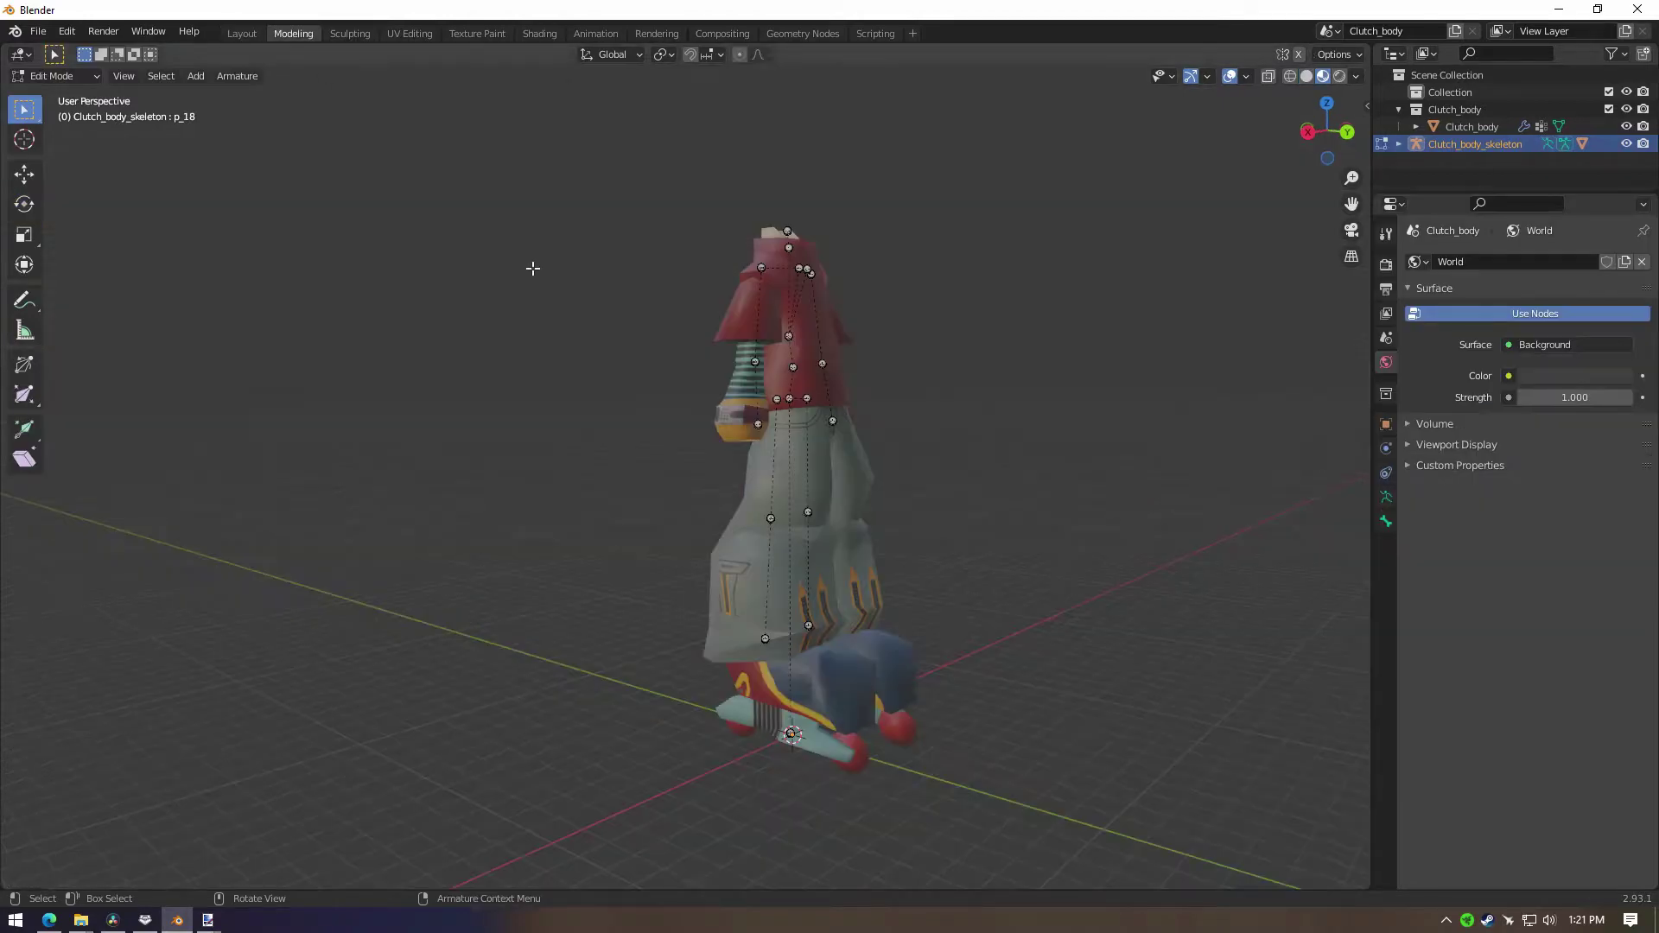
middle_drag(949, 488, 765, 222)
scroll(889, 560, up, 3)
middle_drag(856, 452, 768, 371)
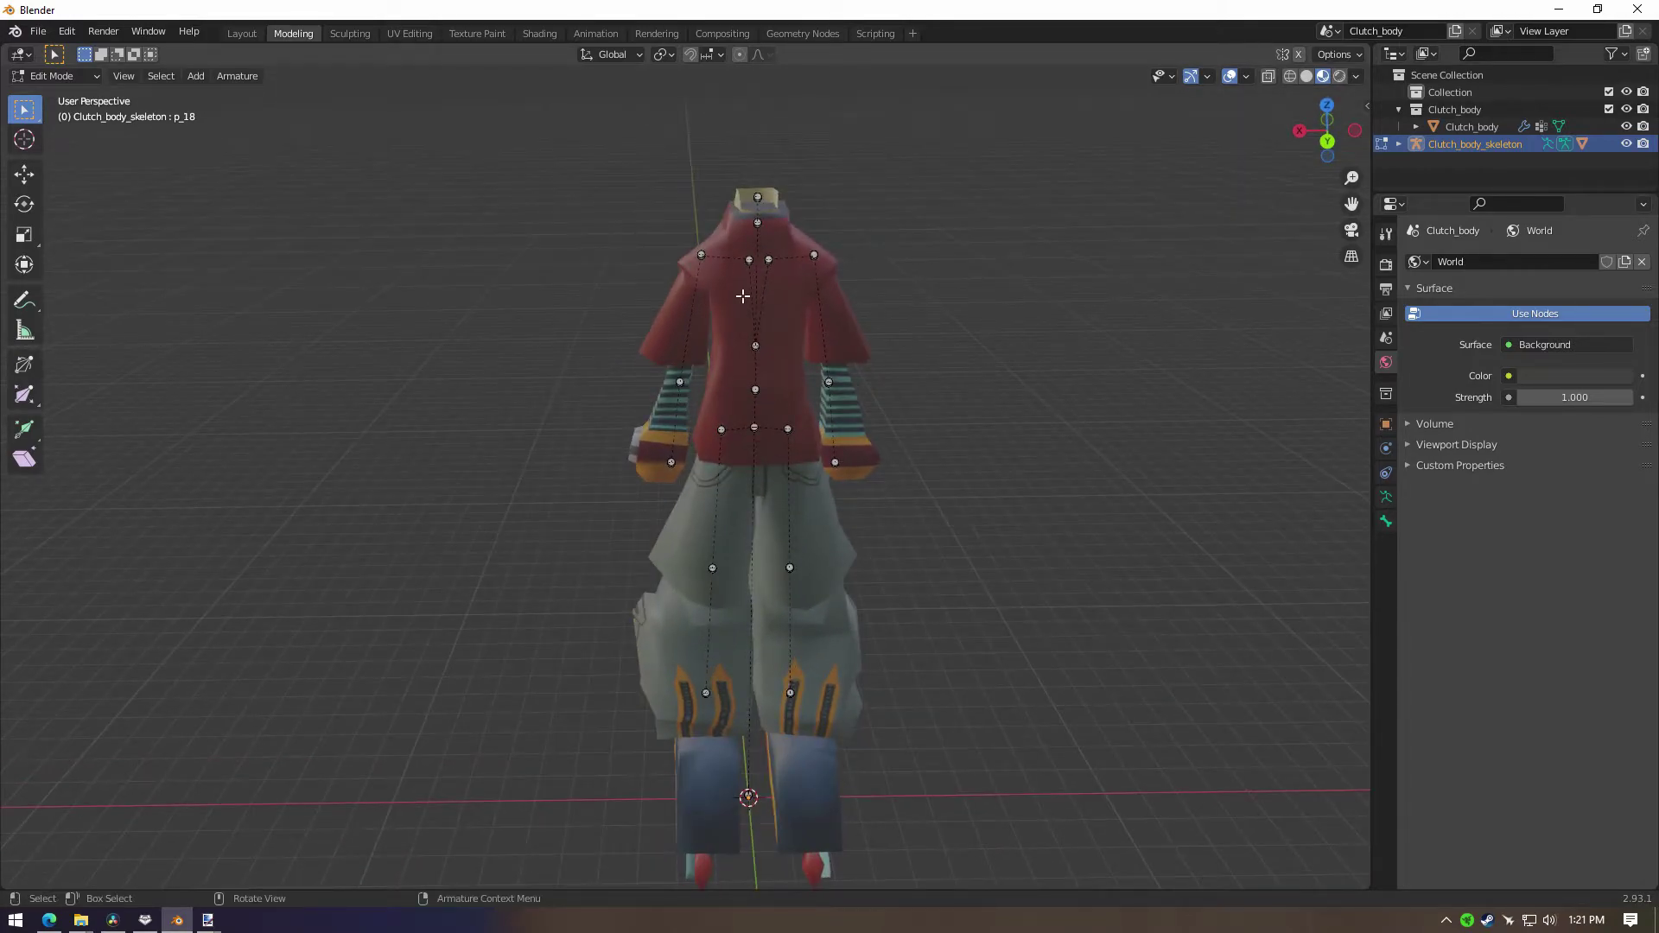
middle_drag(786, 468, 753, 437)
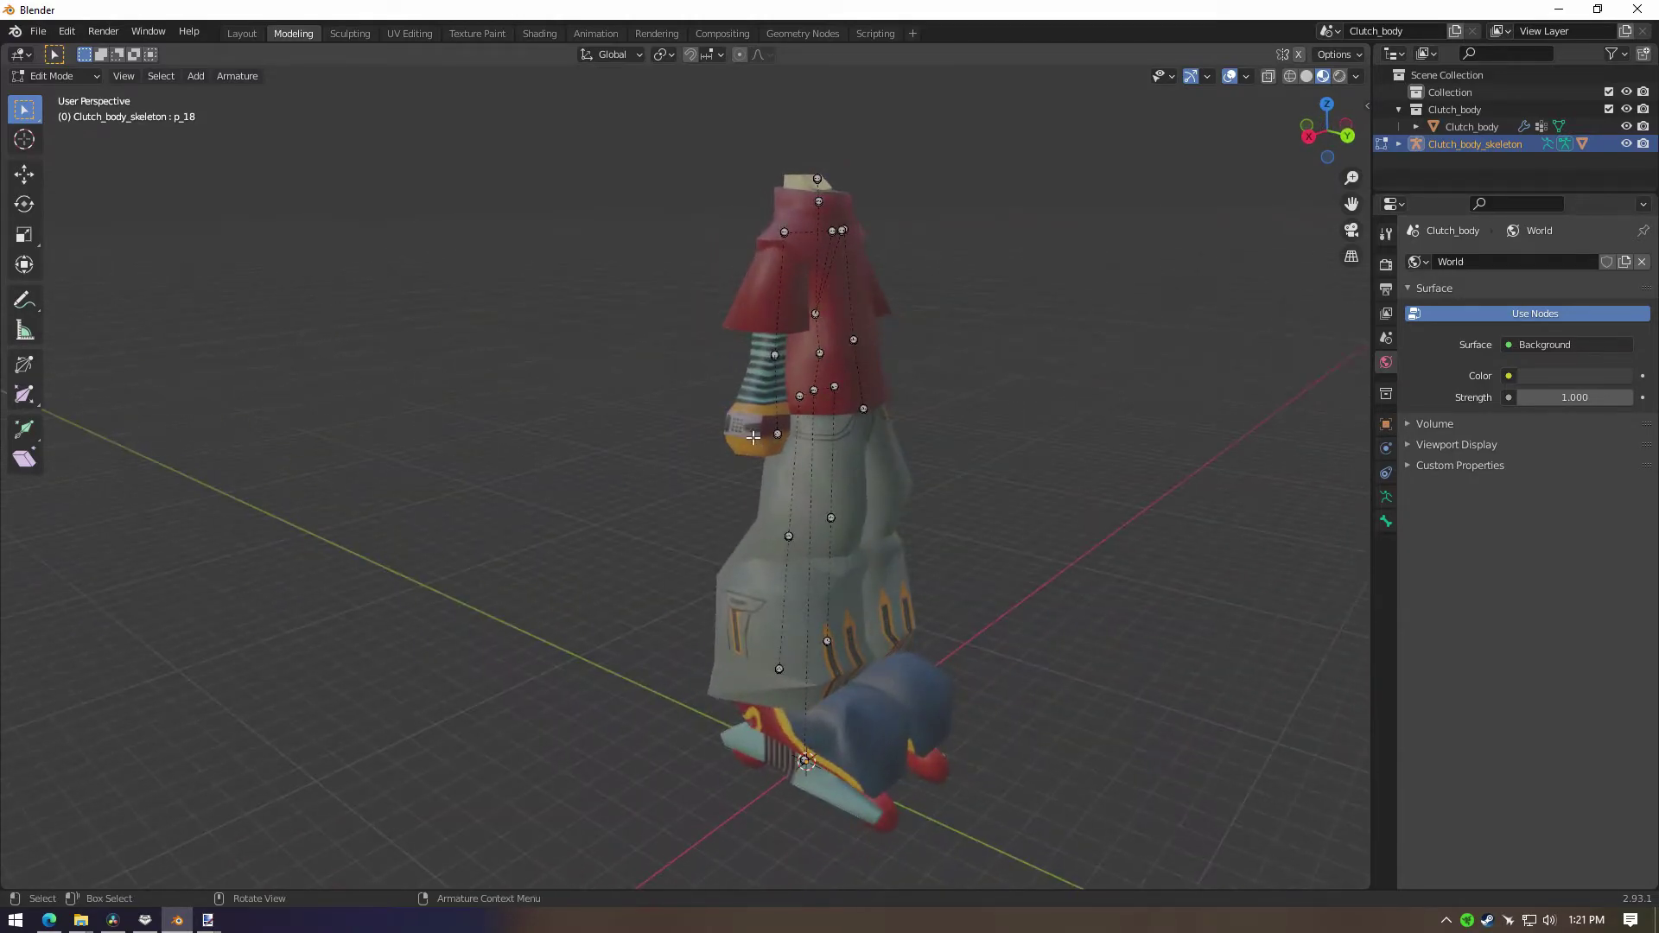
middle_drag(888, 491, 553, 156)
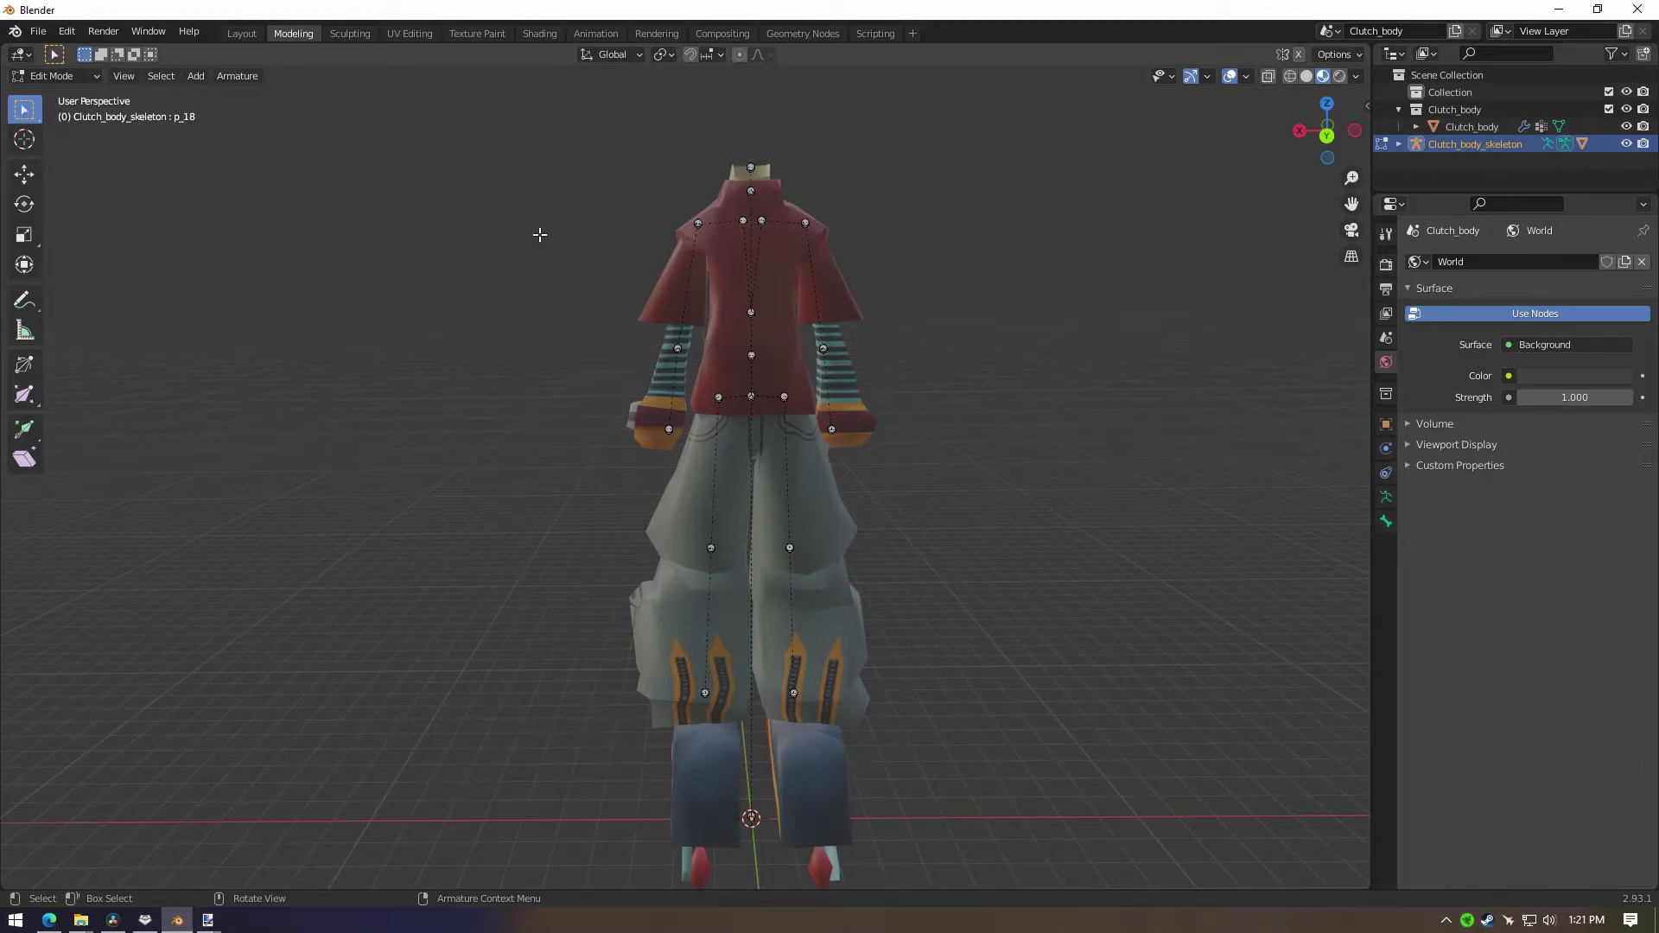
click(361, 37)
middle_drag(922, 381, 746, 380)
scroll(782, 447, up, 3)
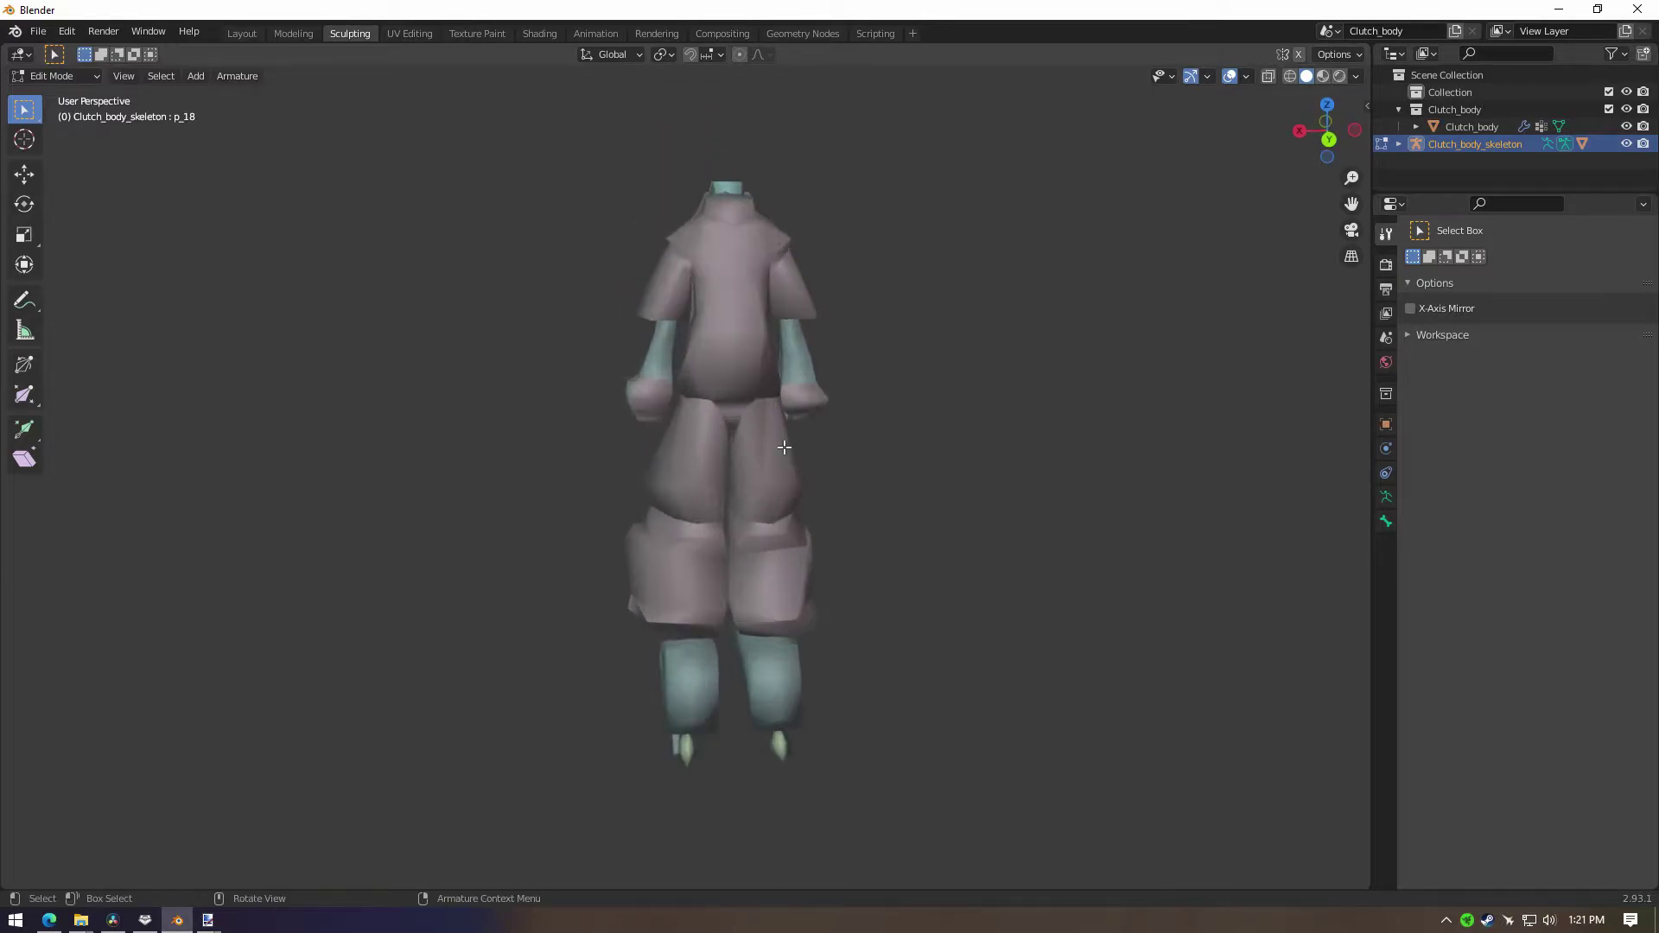
click(294, 34)
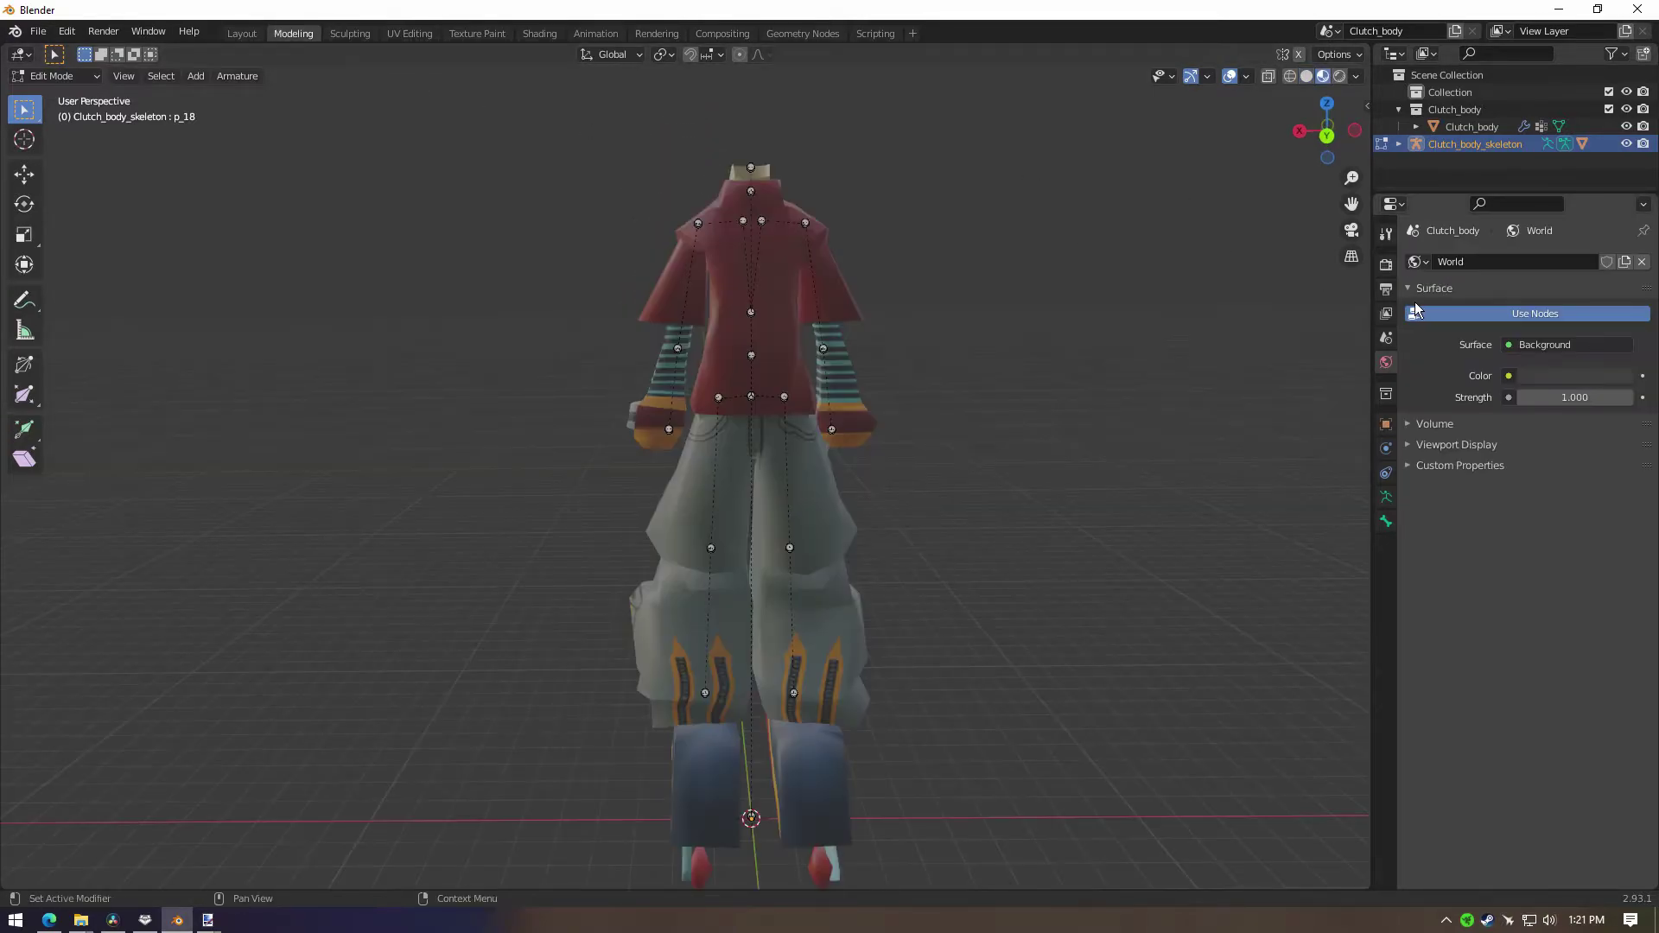
Step: Show the scene's Source Engine Export settings, select Clutch_body_skeleton's whole hierarchy, and start the SMD export with Y as the up axis
click(1386, 339)
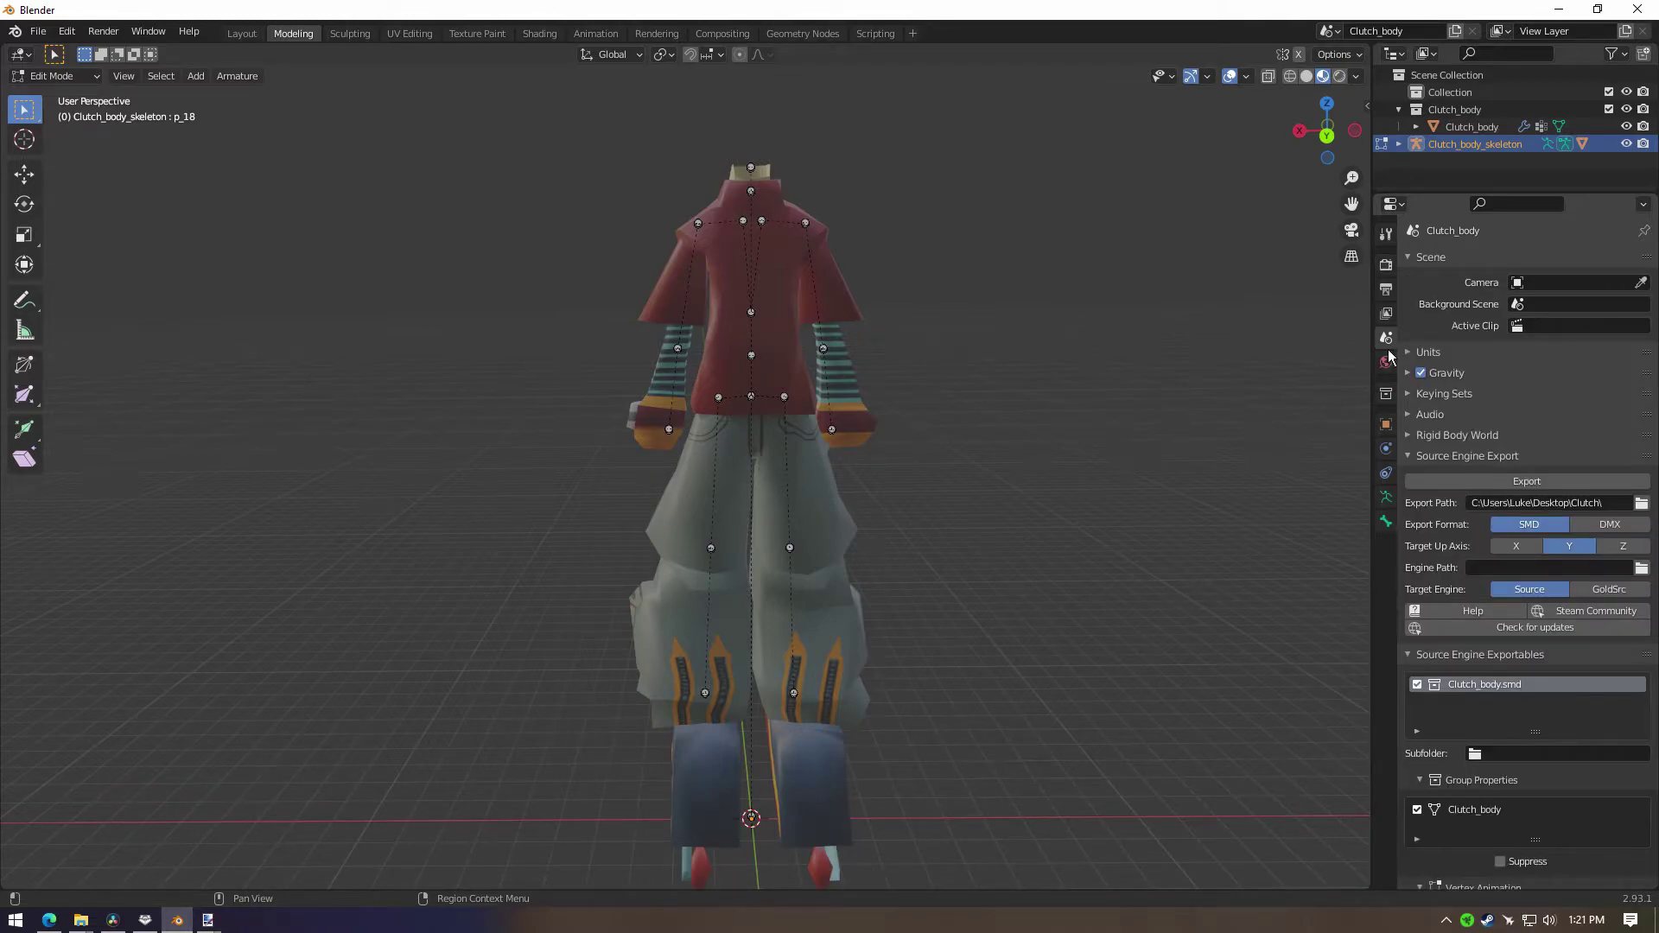
right_click(1460, 152)
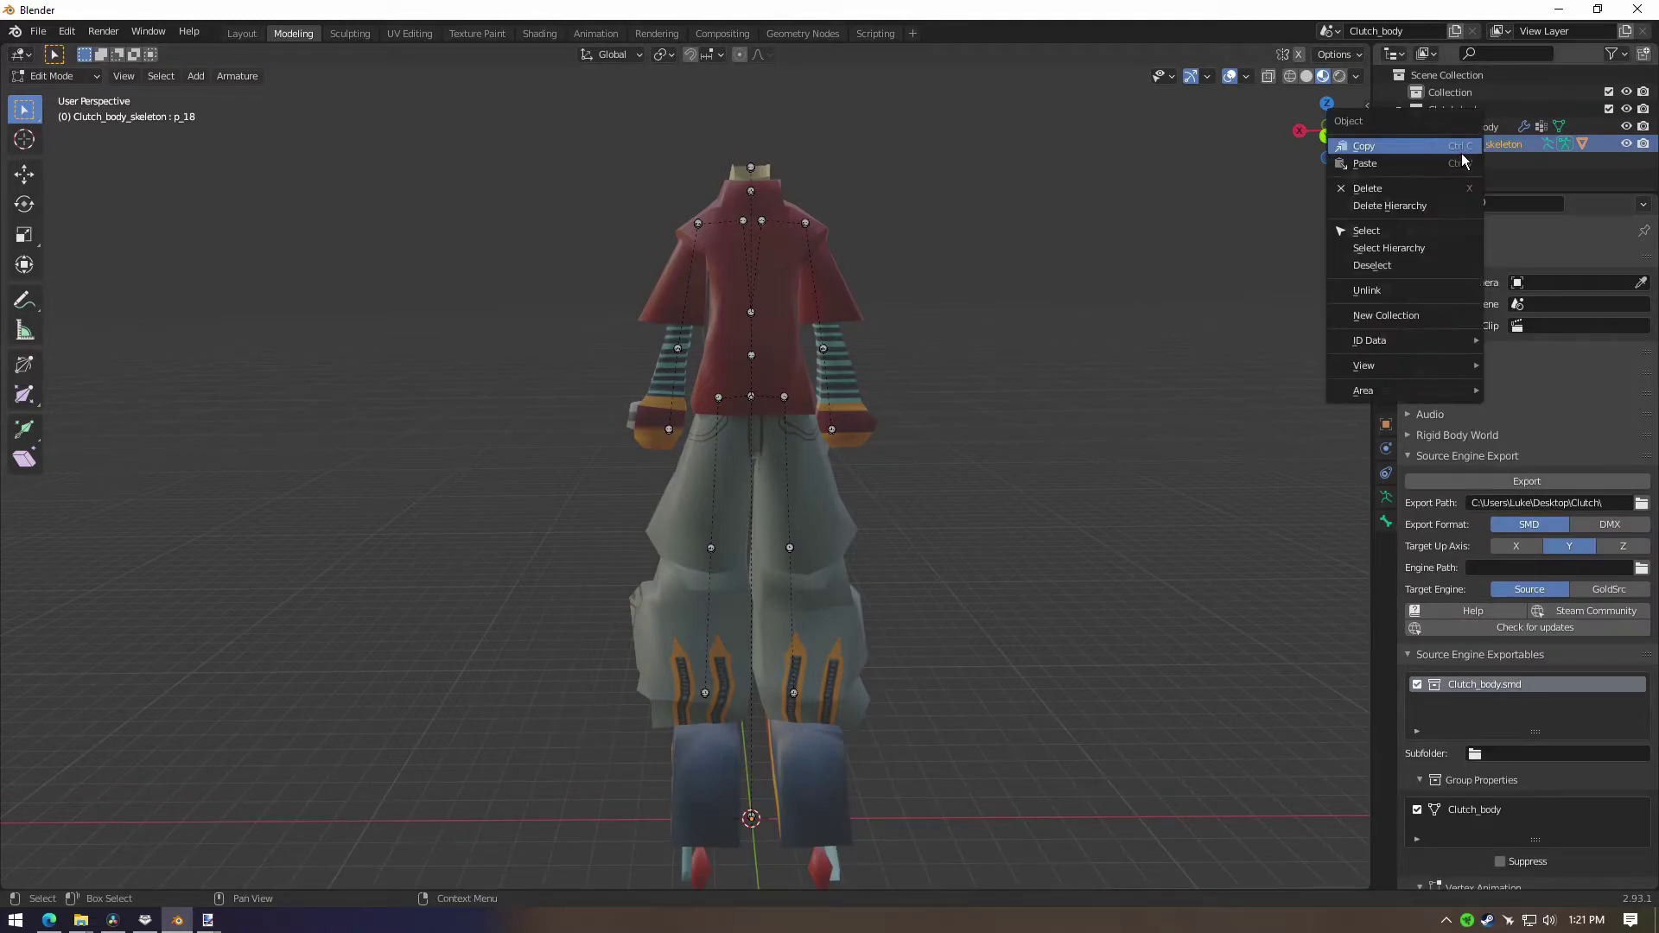
click(1481, 150)
right_click(1475, 152)
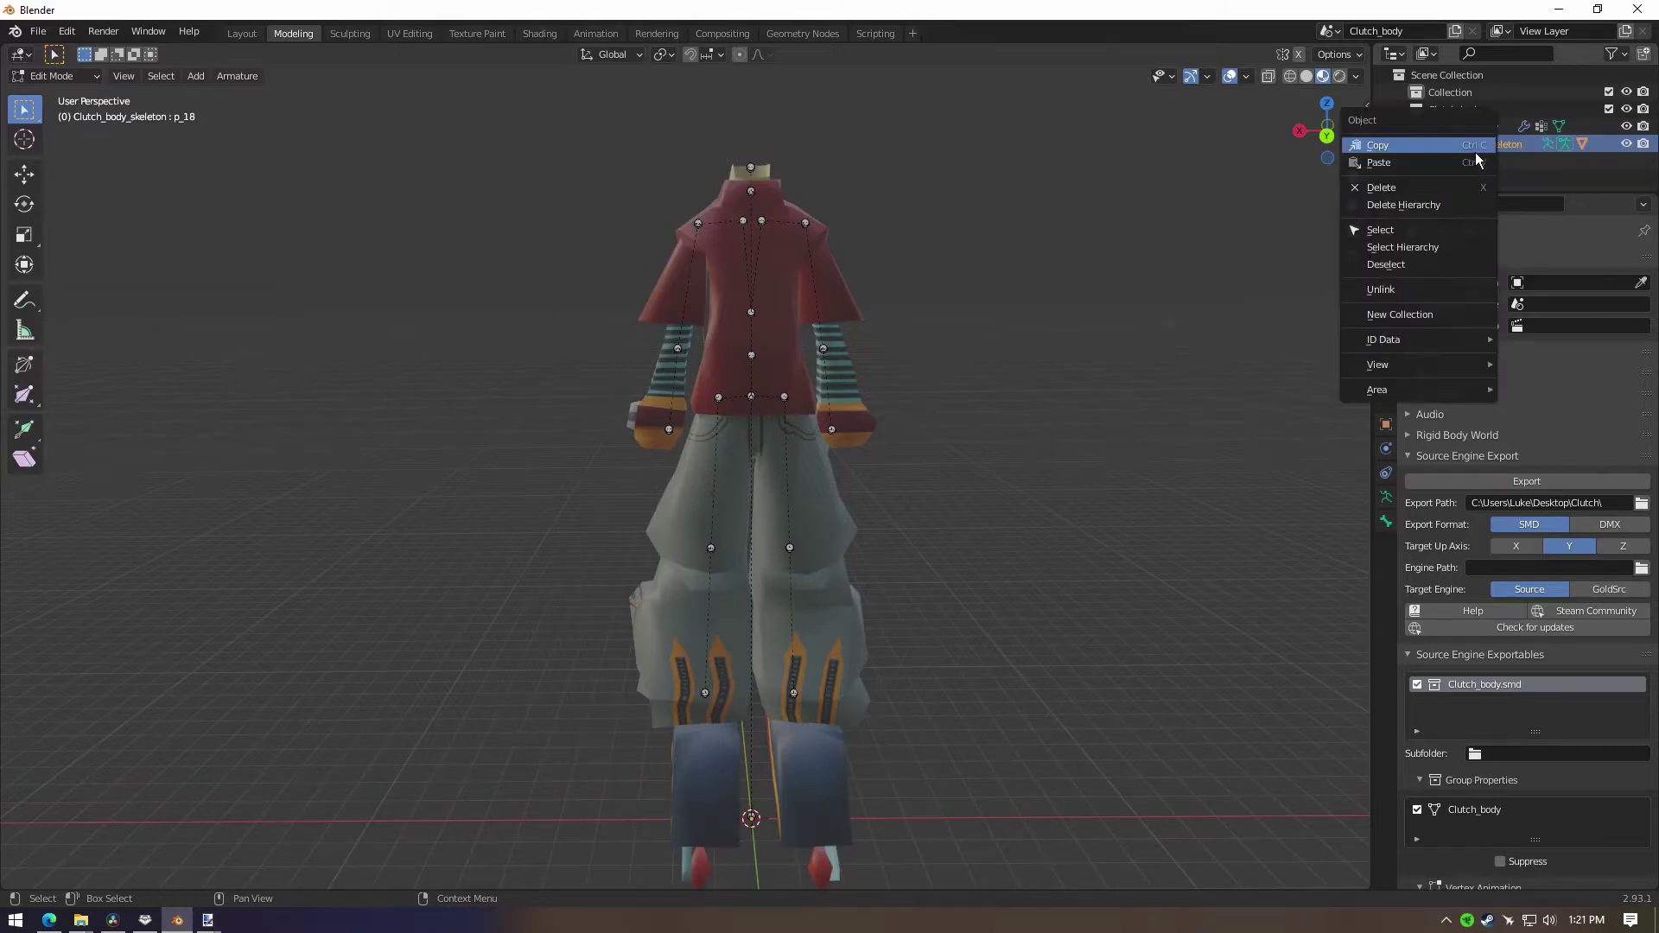
click(1441, 249)
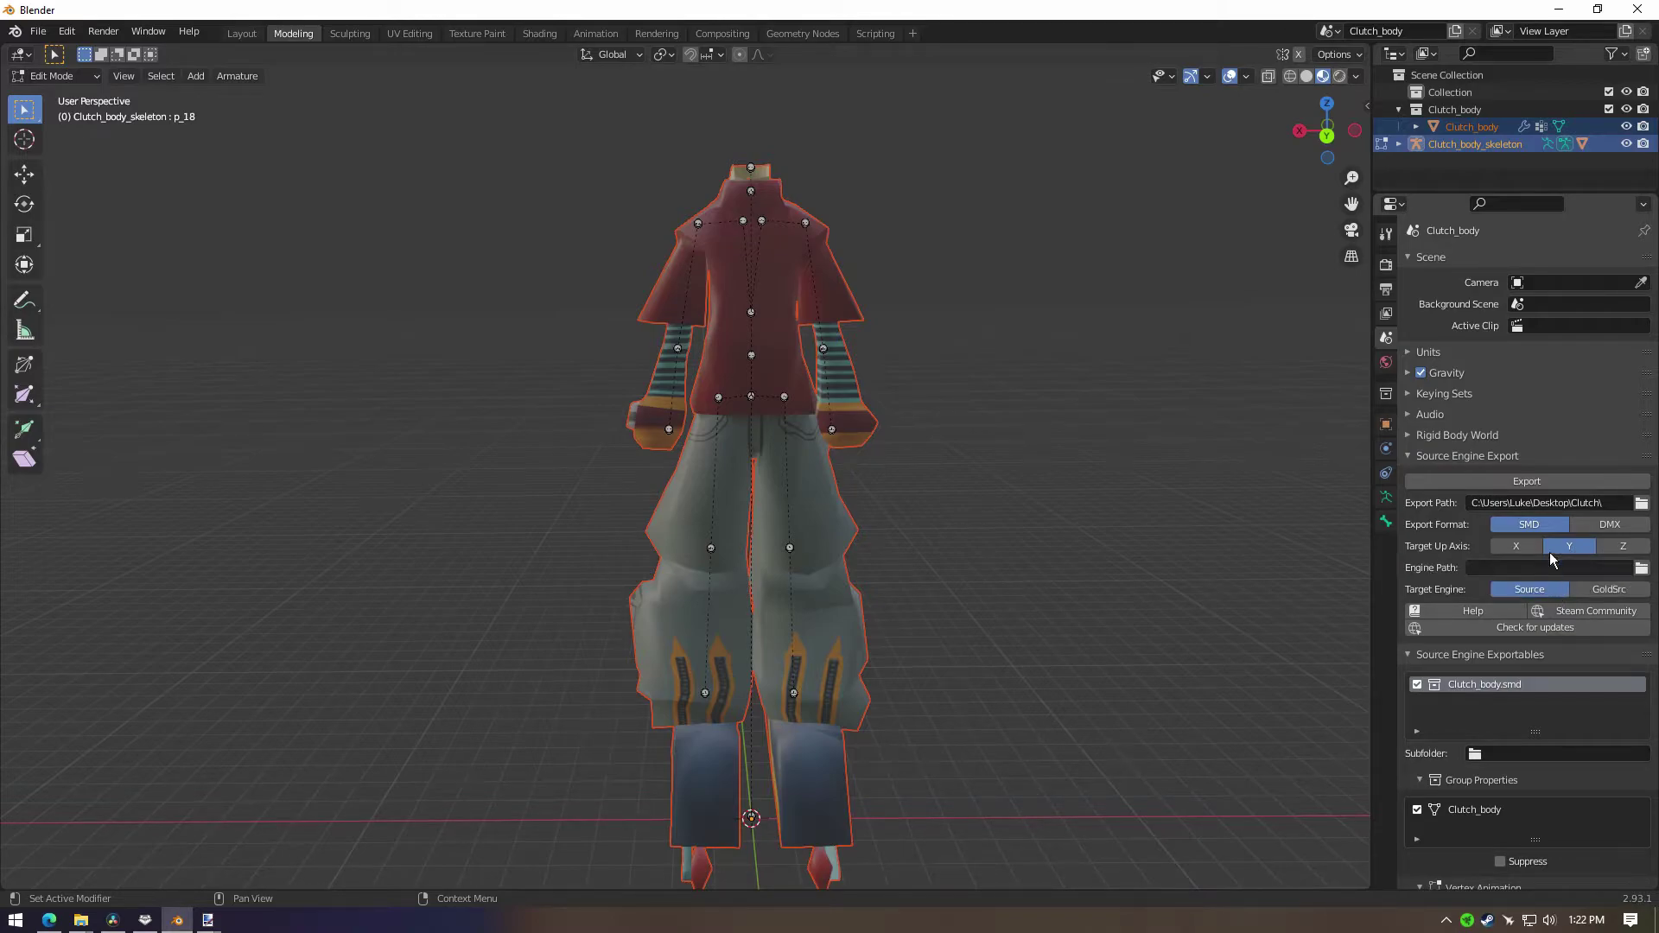
click(1527, 486)
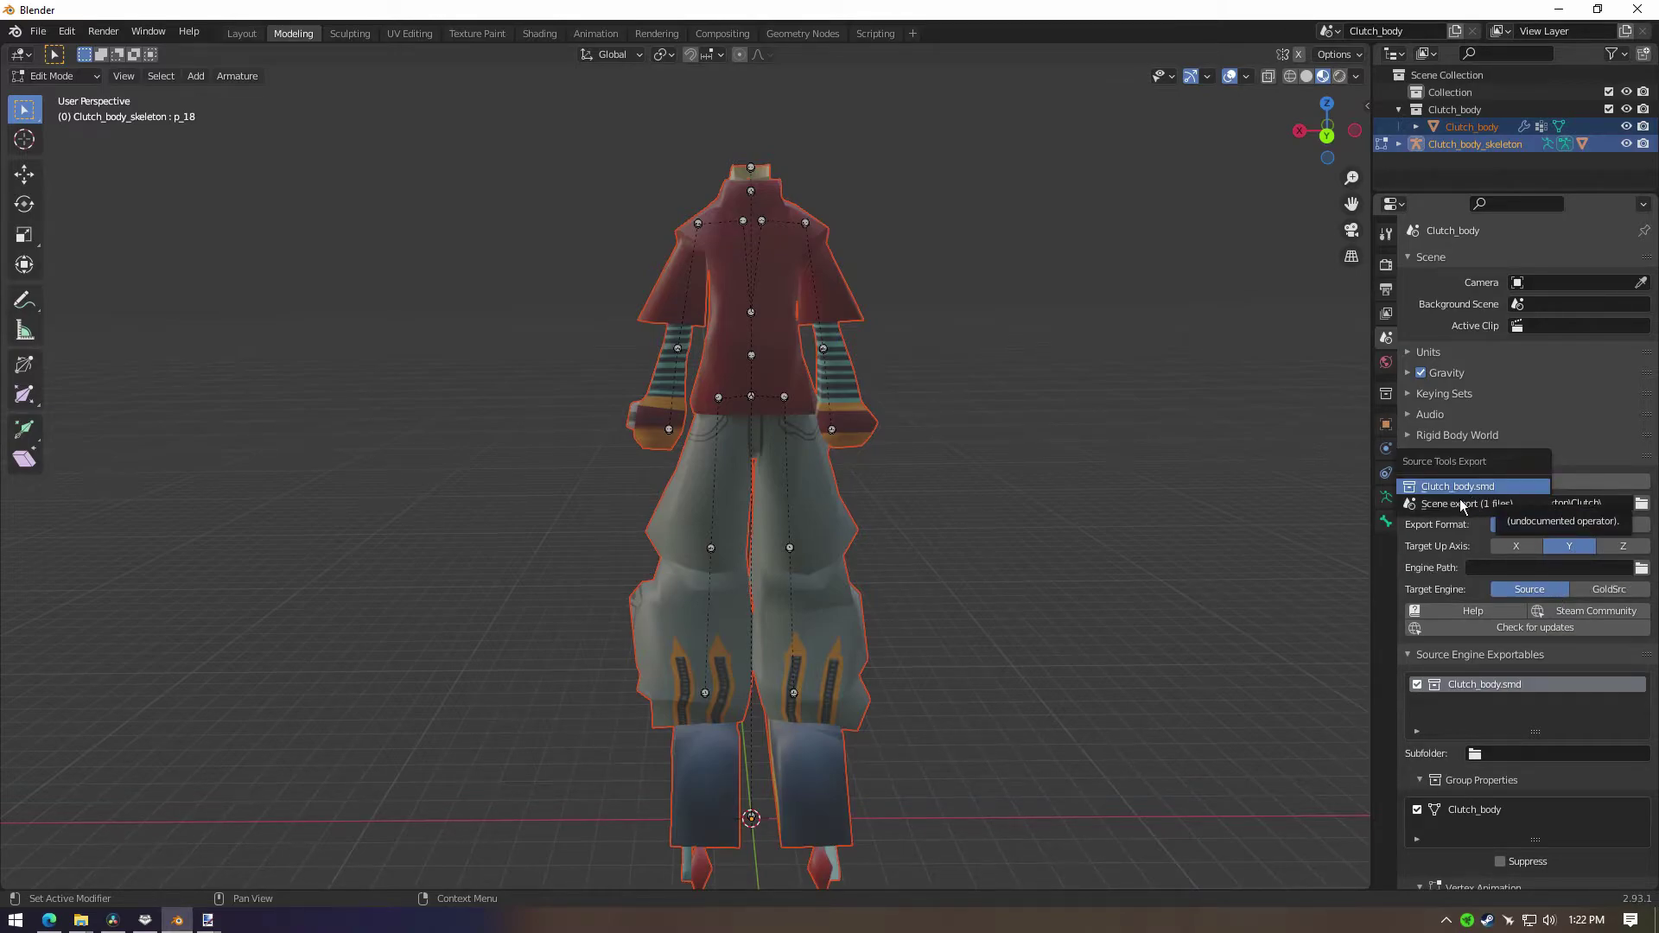
Step: Export the one-file scene as SMD and open the Desktop's Clutch folder in File Explorer to check the exported file
click(1506, 503)
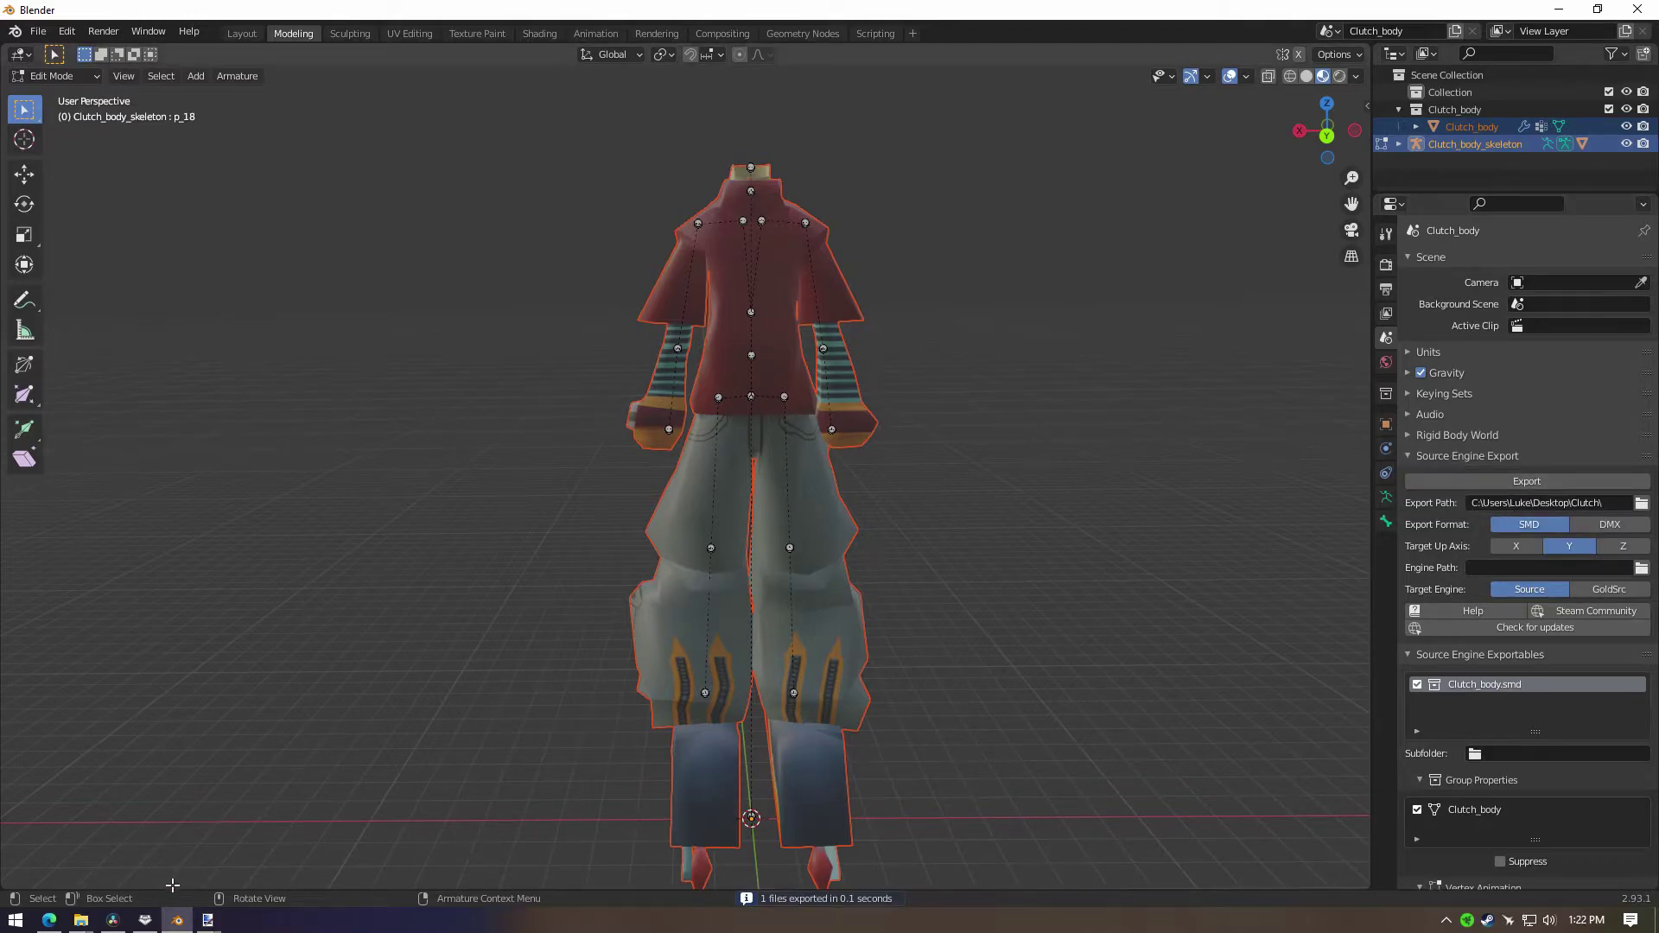
mouse_move(82, 921)
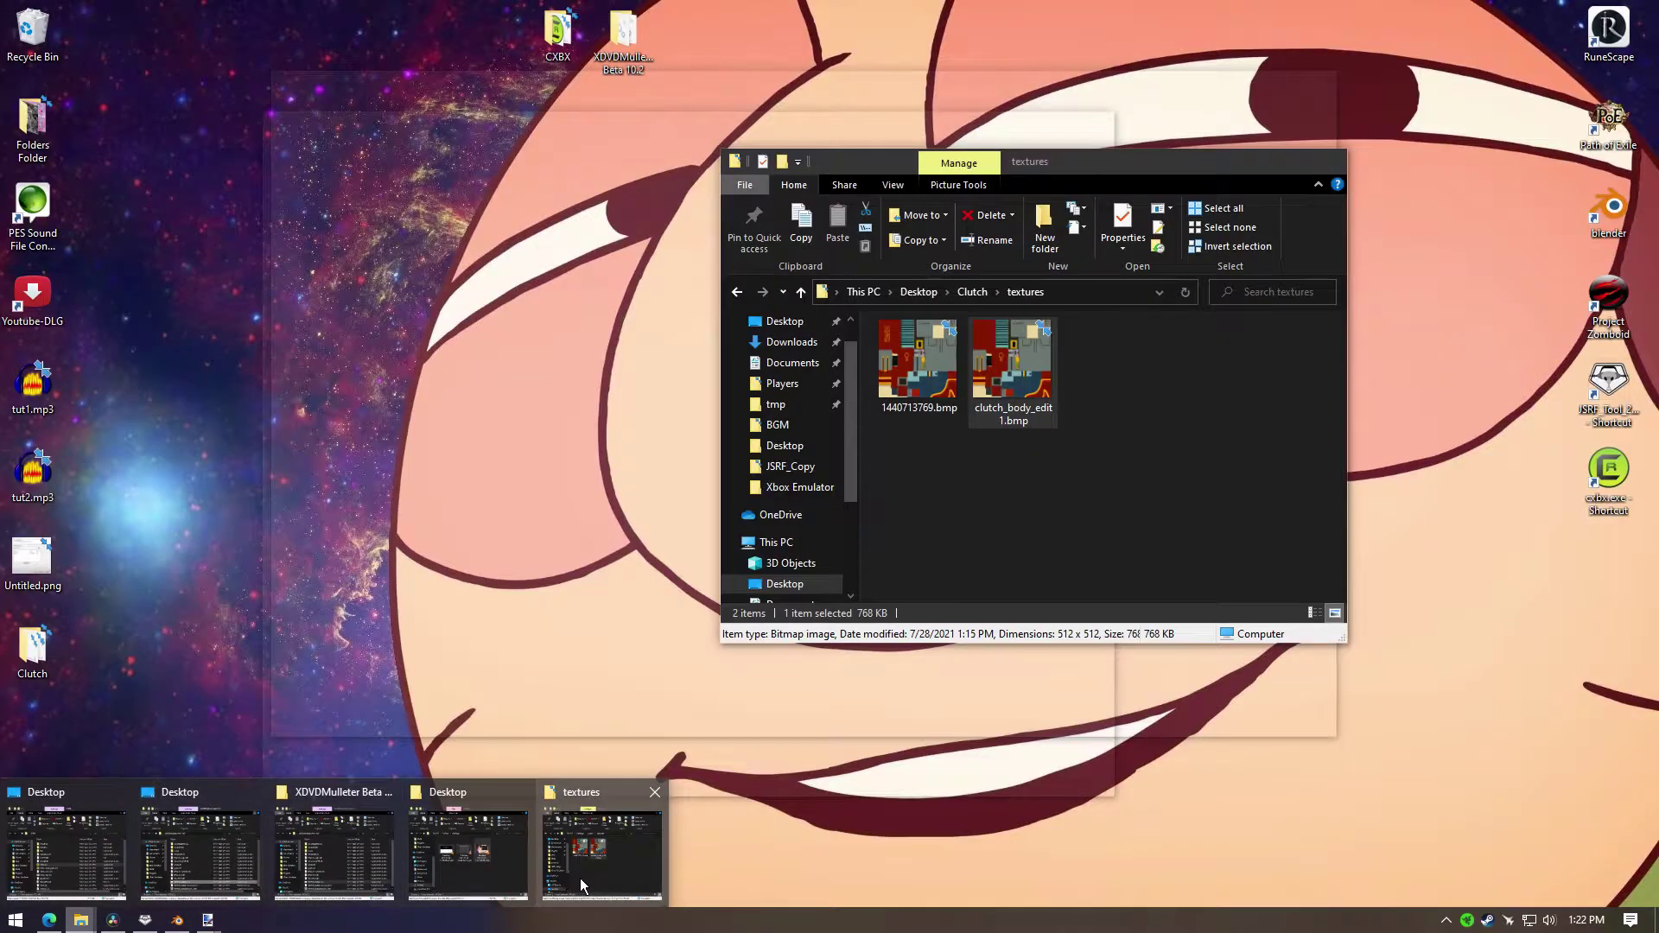
click(579, 878)
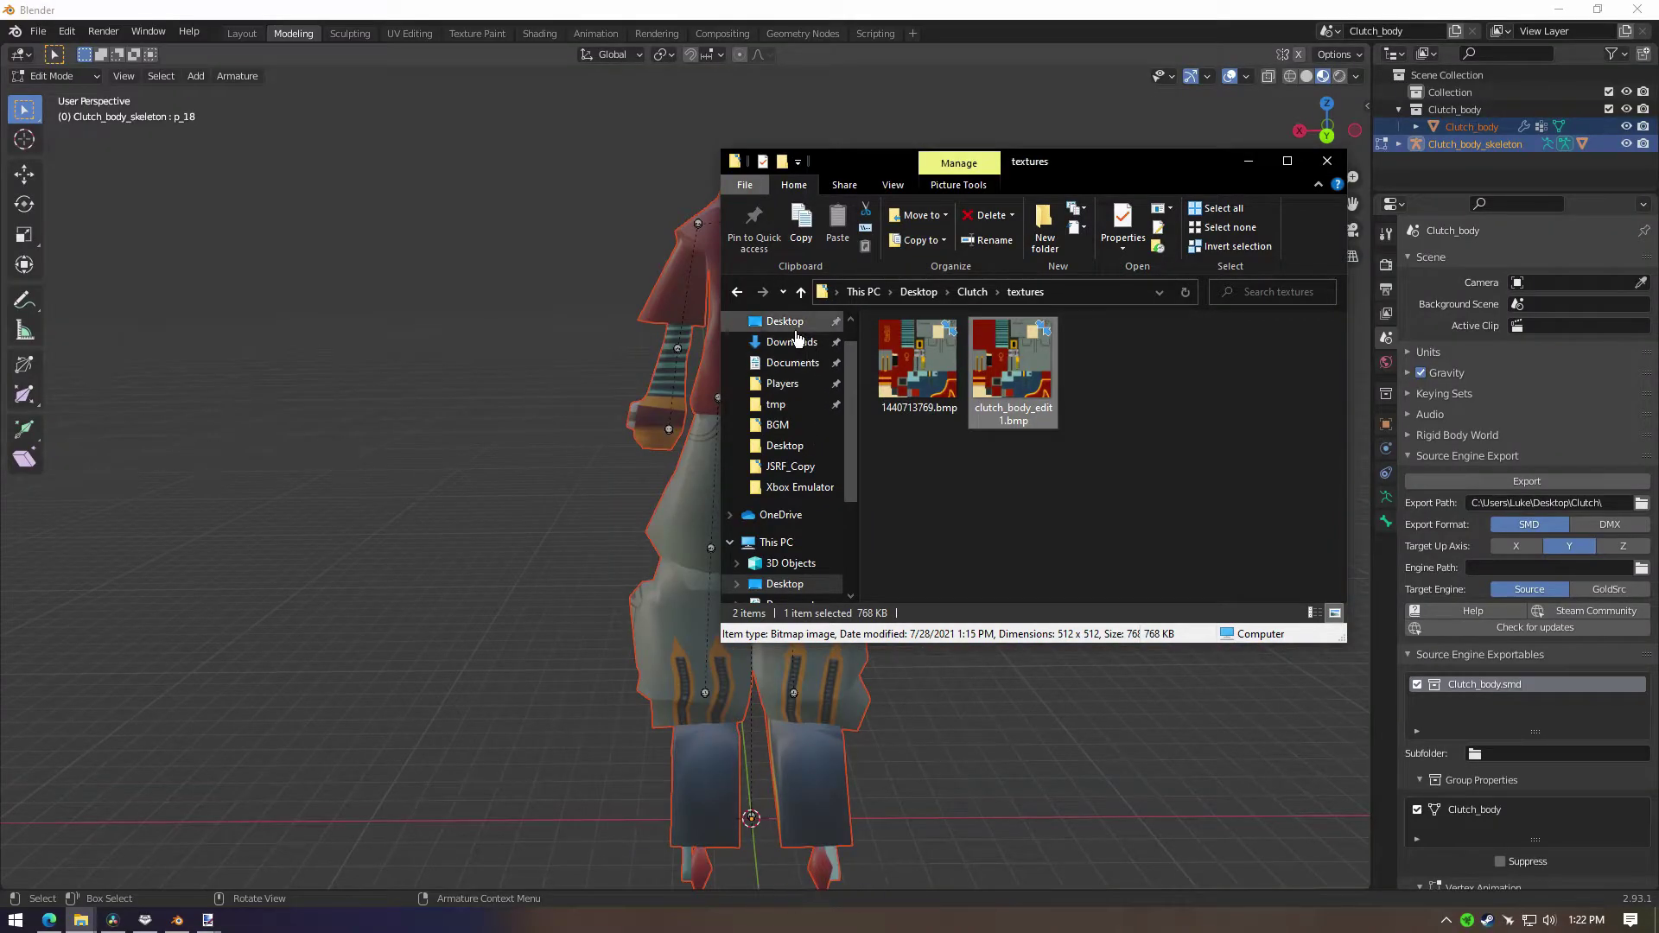
click(783, 321)
double_click(949, 349)
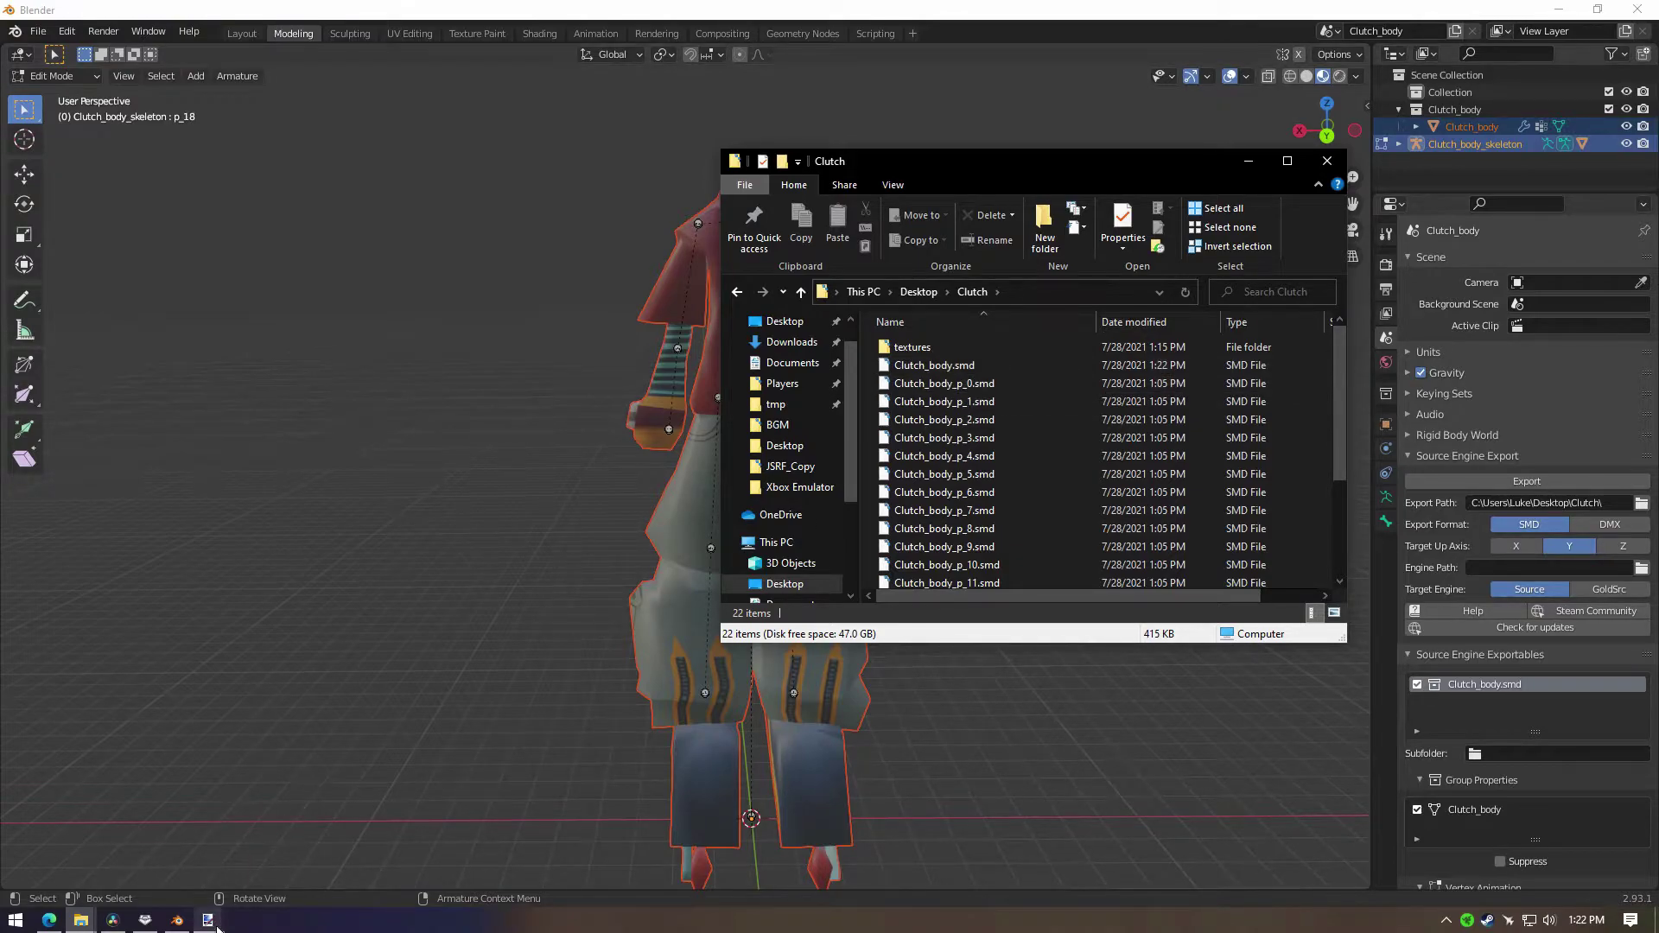
Step: Switch to JSRF ModTool and display MDLB 0 of Clutch.dat's expanded NORM [13] group, rotating the model
click(144, 919)
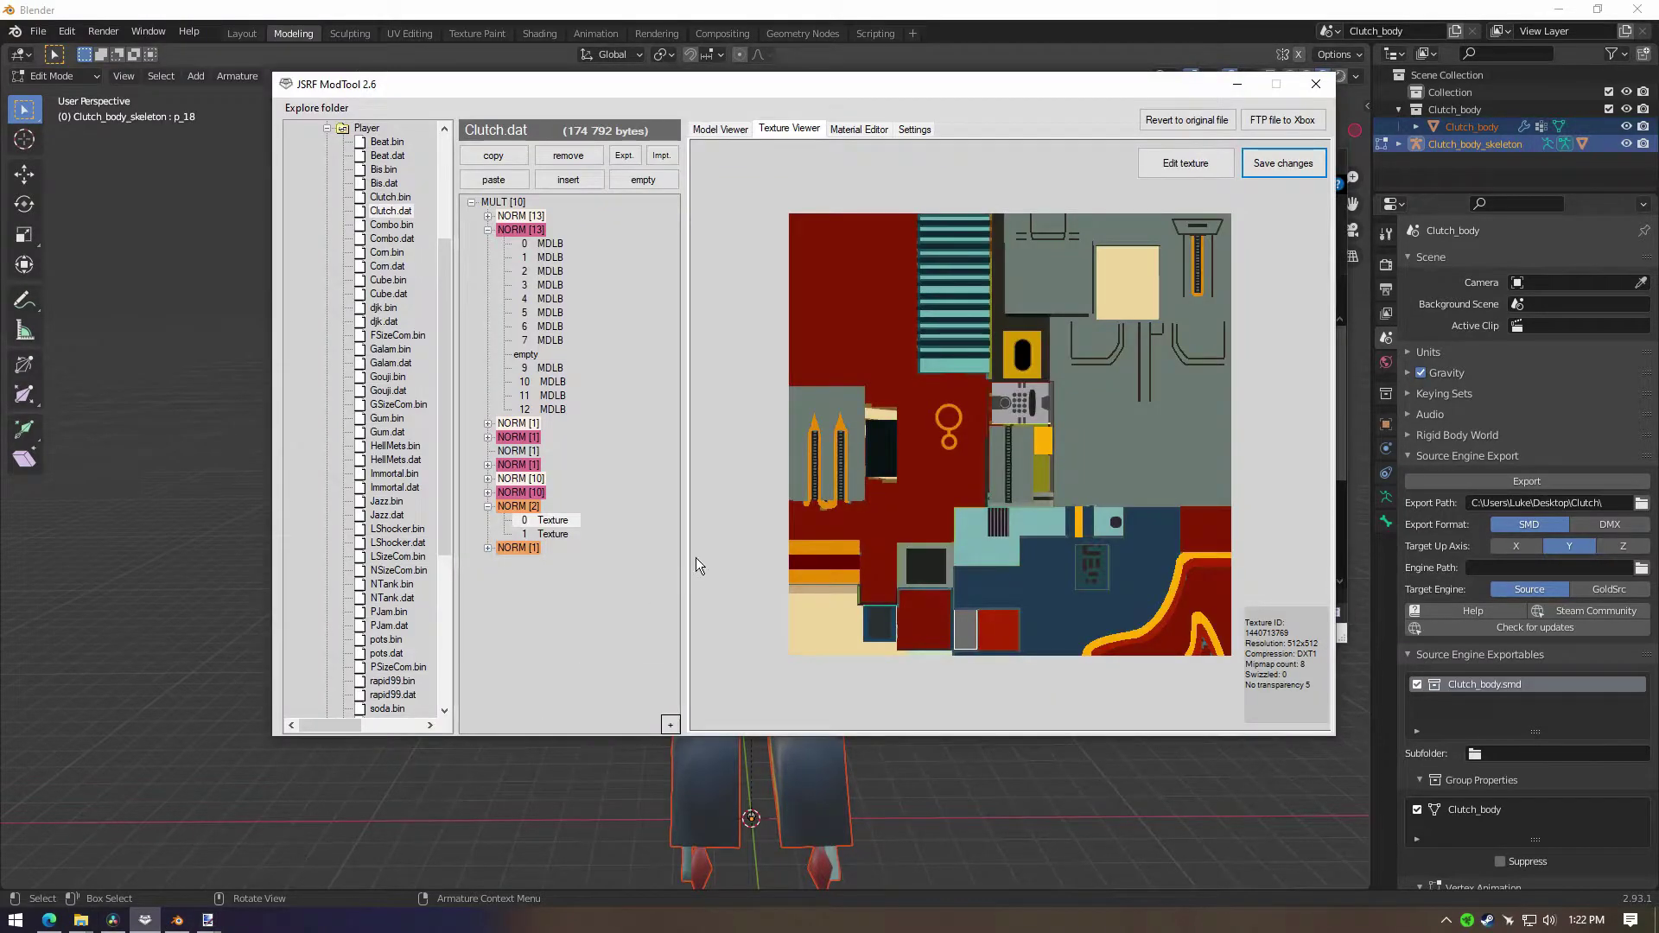
click(566, 251)
drag(898, 500, 1210, 255)
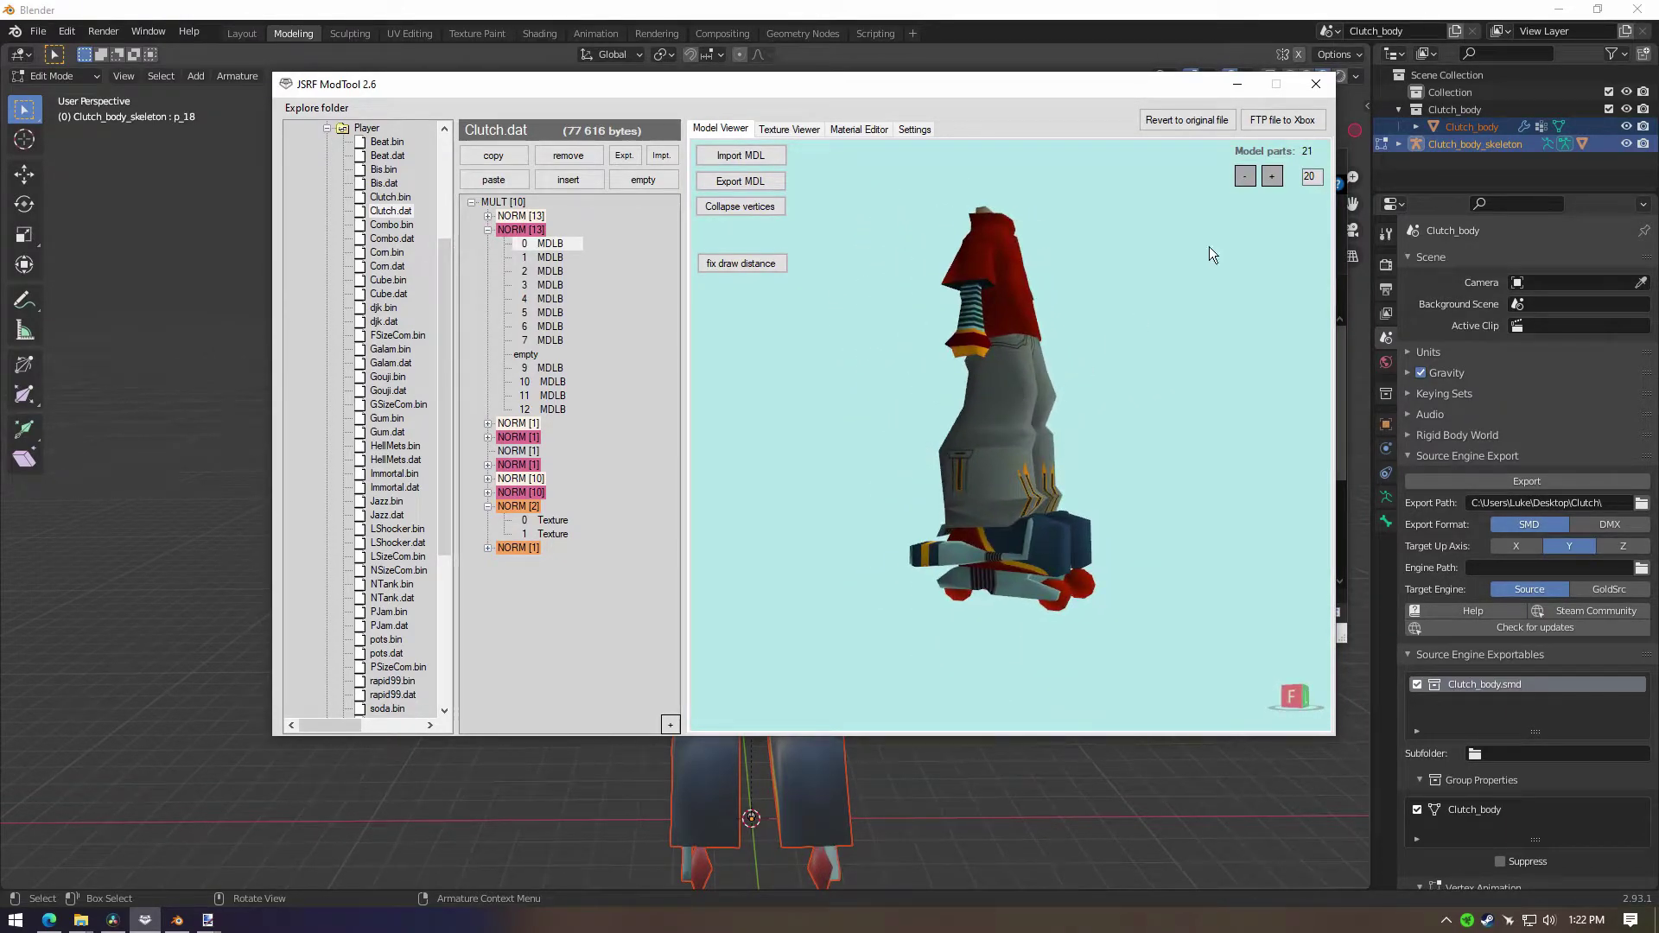
Step: Import Clutch_body.smd from the Desktop's Clutch folder into MDLB 0 with the default import options and inspect the model from the front
click(771, 162)
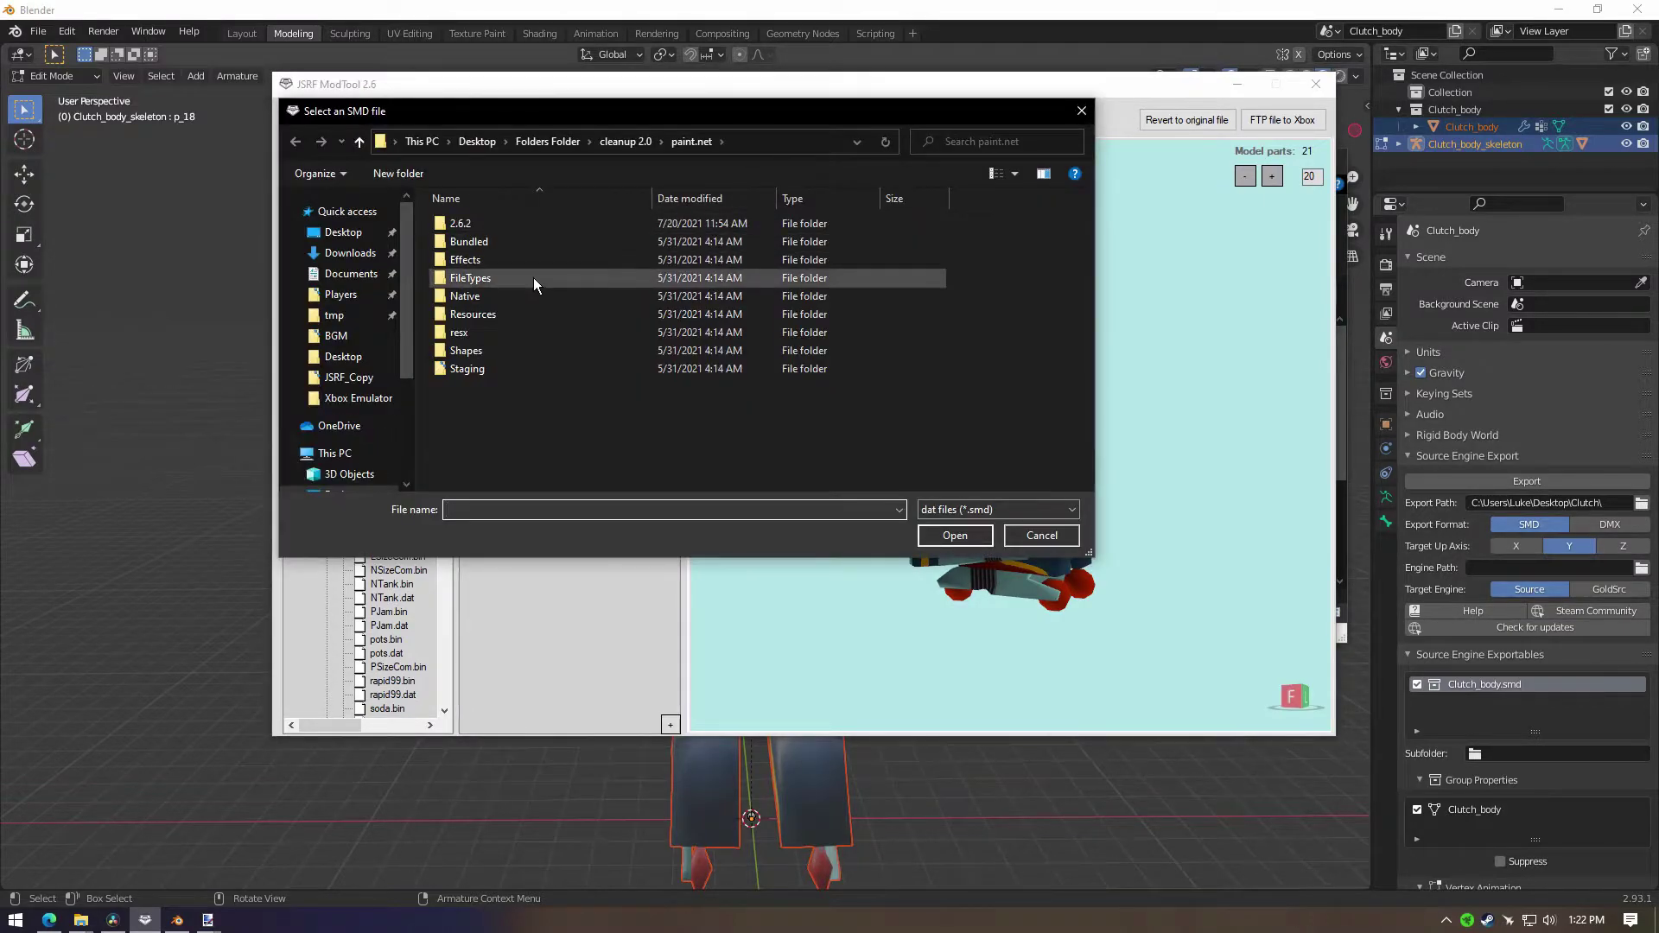
click(350, 238)
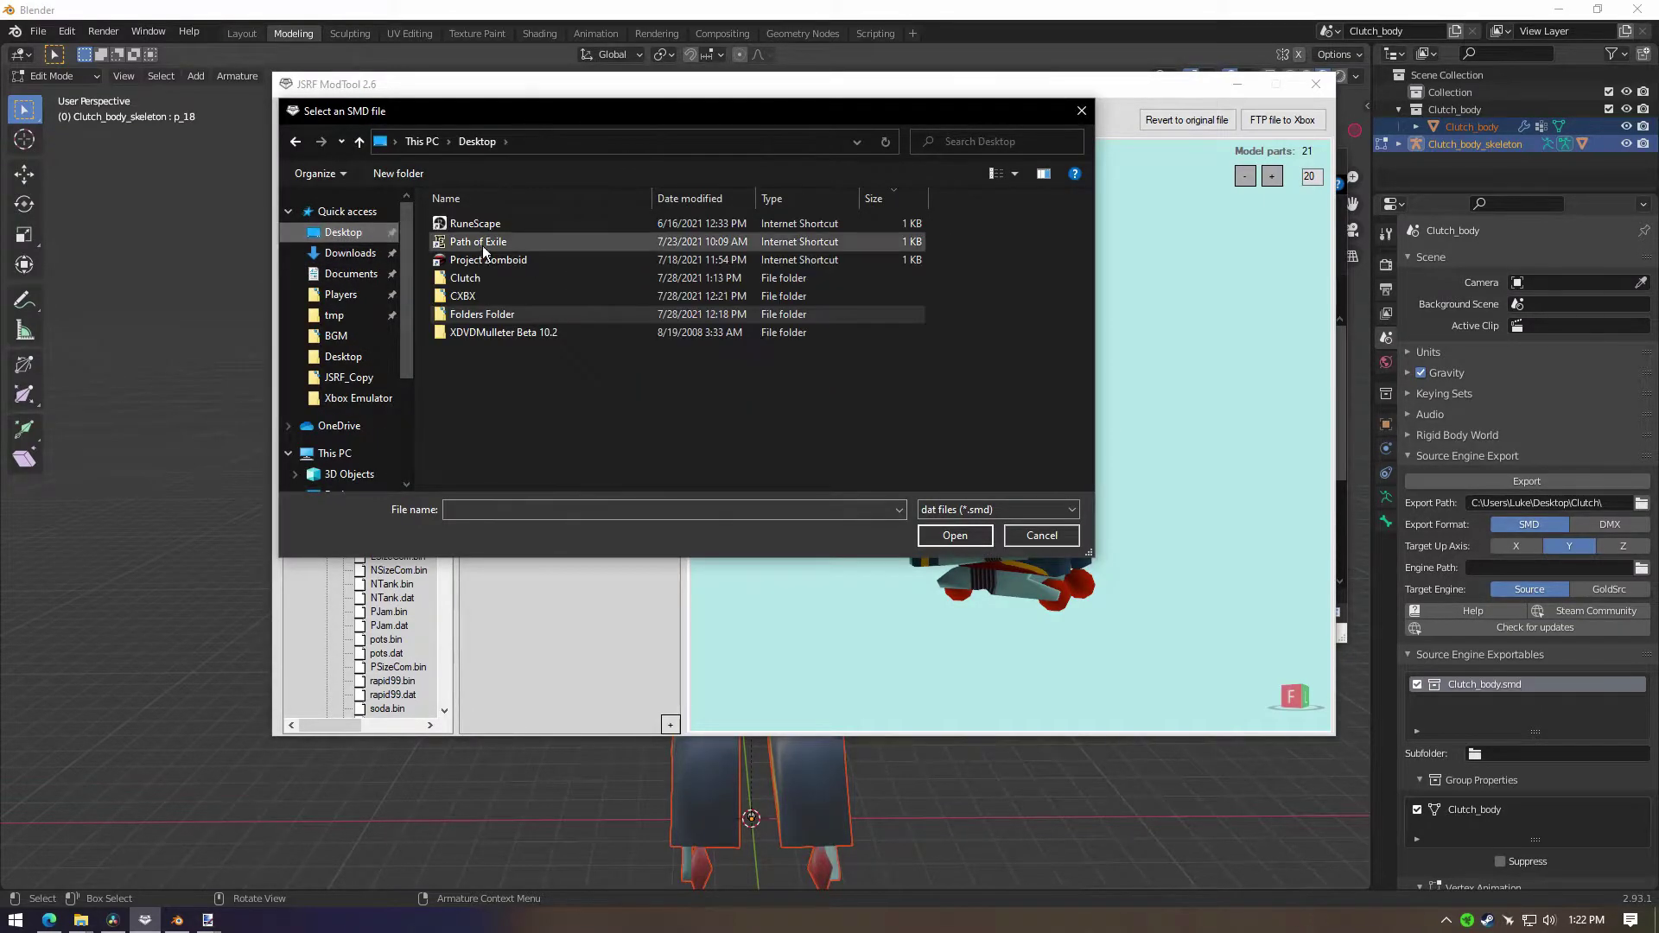
double_click(495, 292)
click(498, 246)
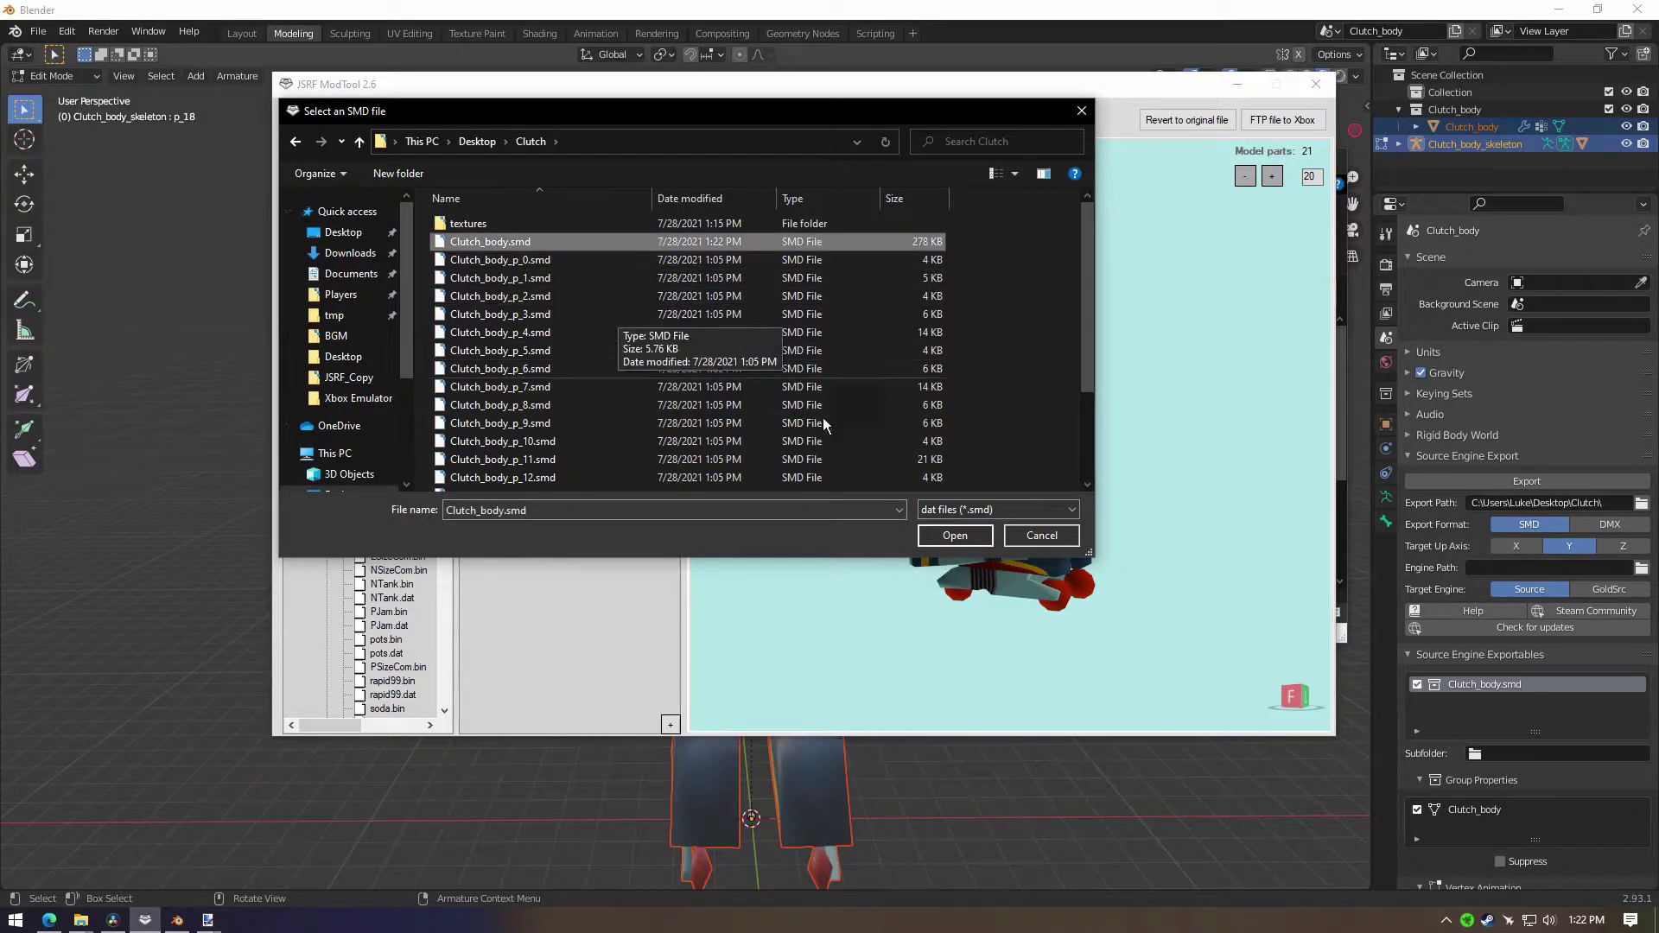
click(955, 535)
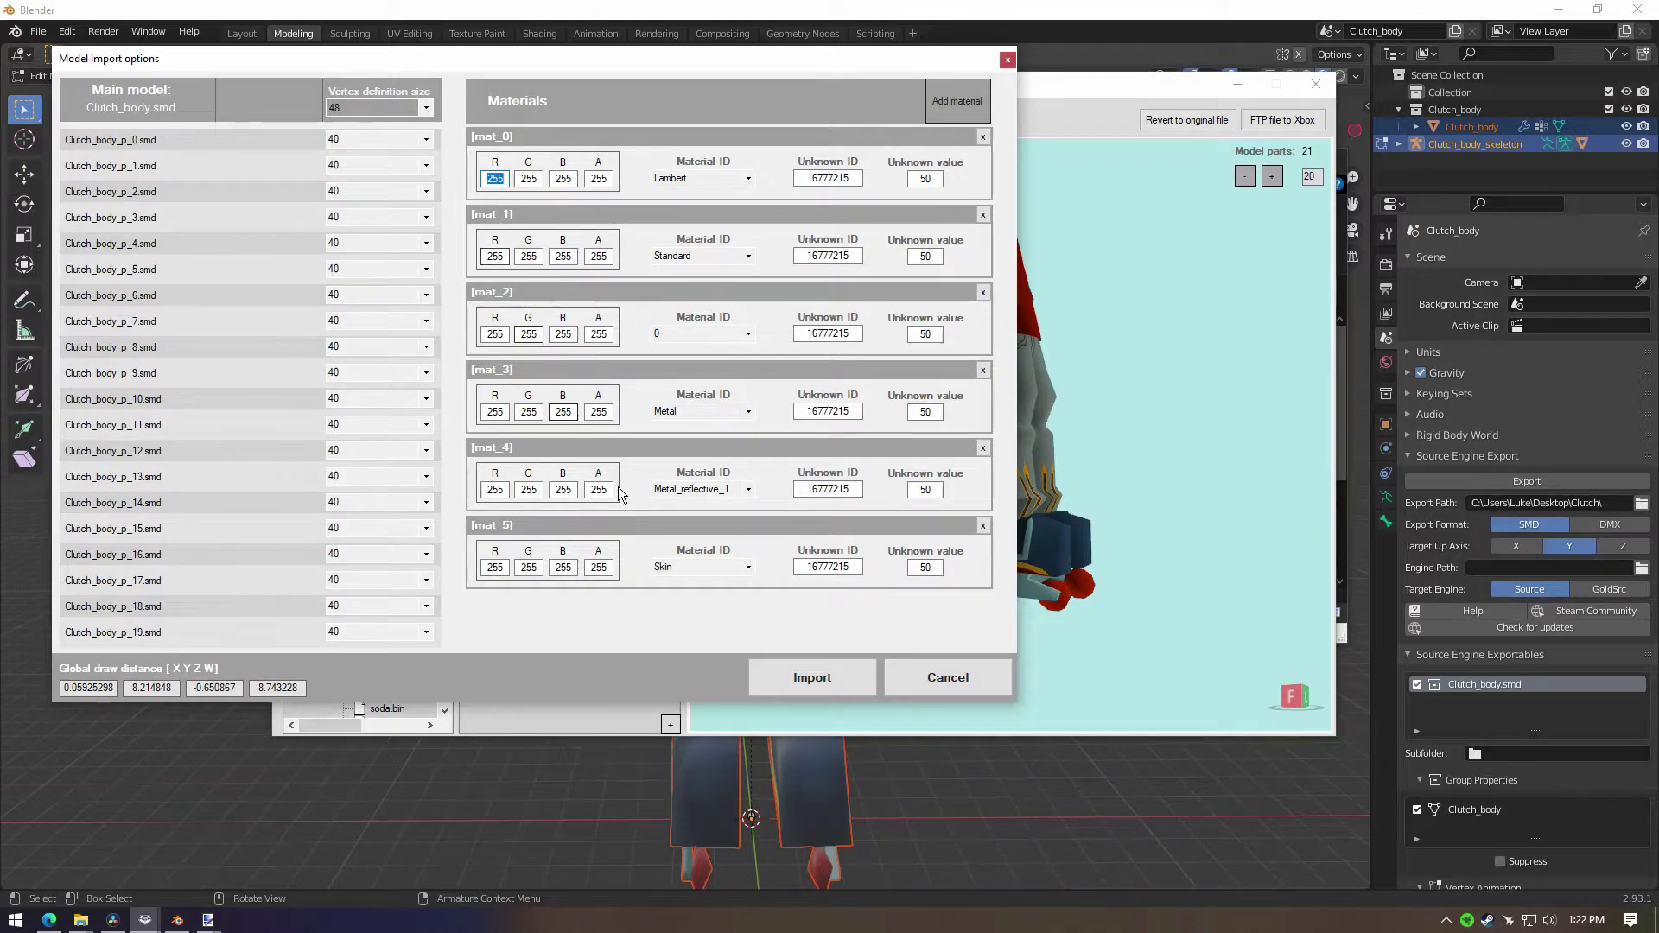
drag(867, 62, 907, 95)
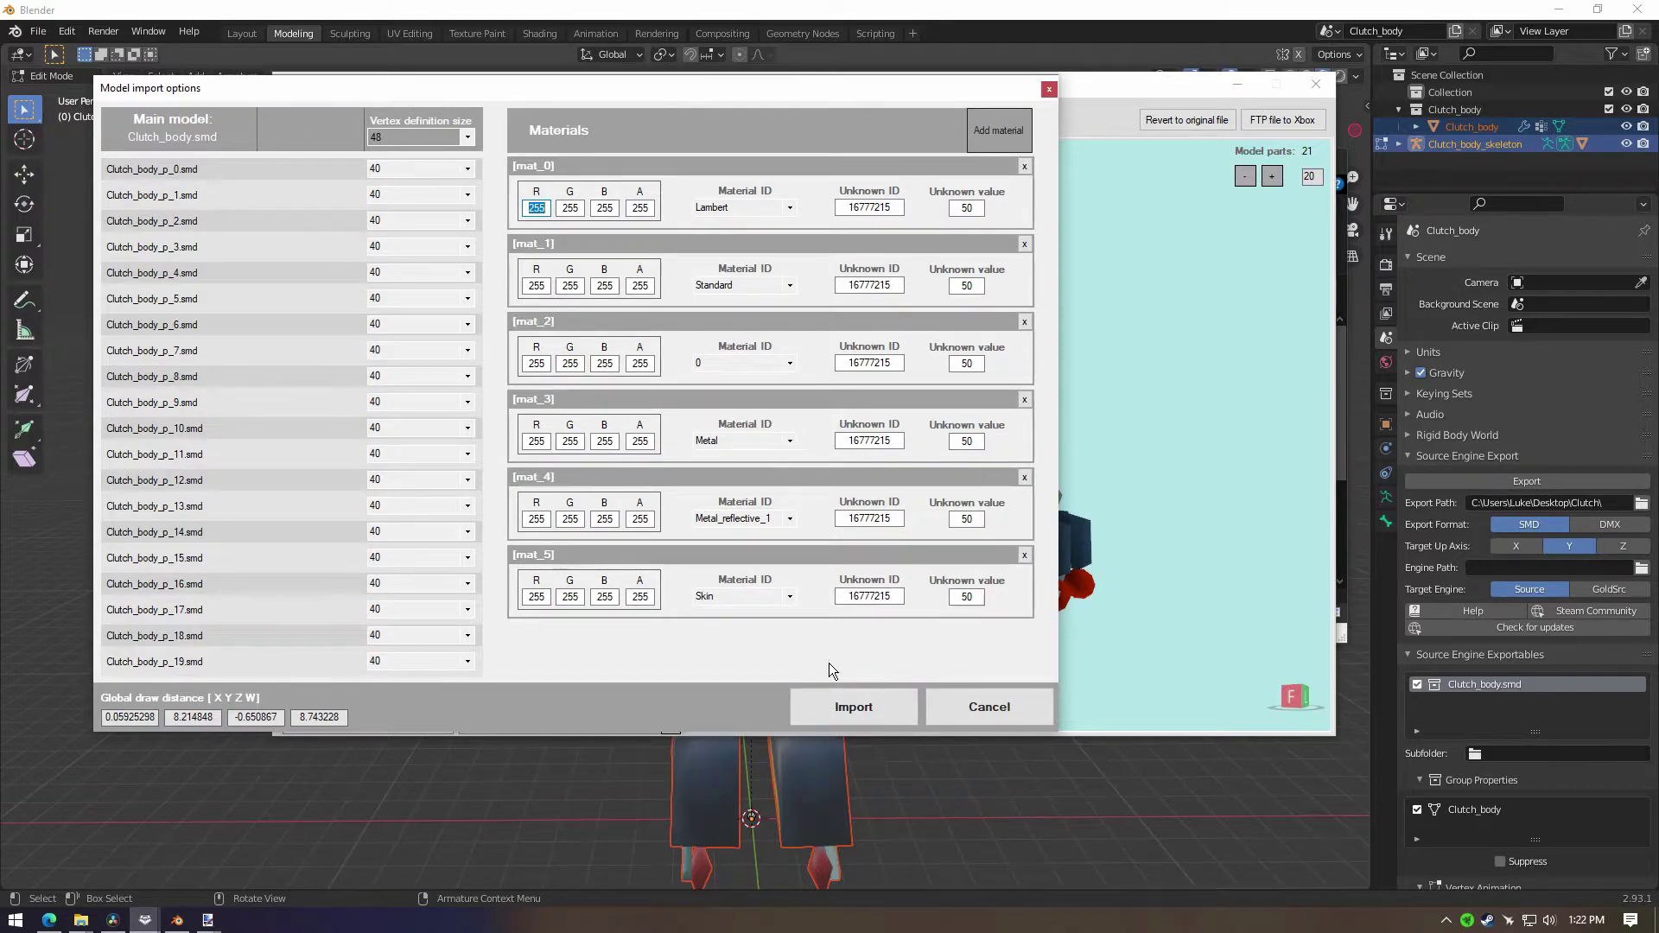
click(899, 711)
drag(961, 655, 975, 540)
scroll(976, 540, down, 3)
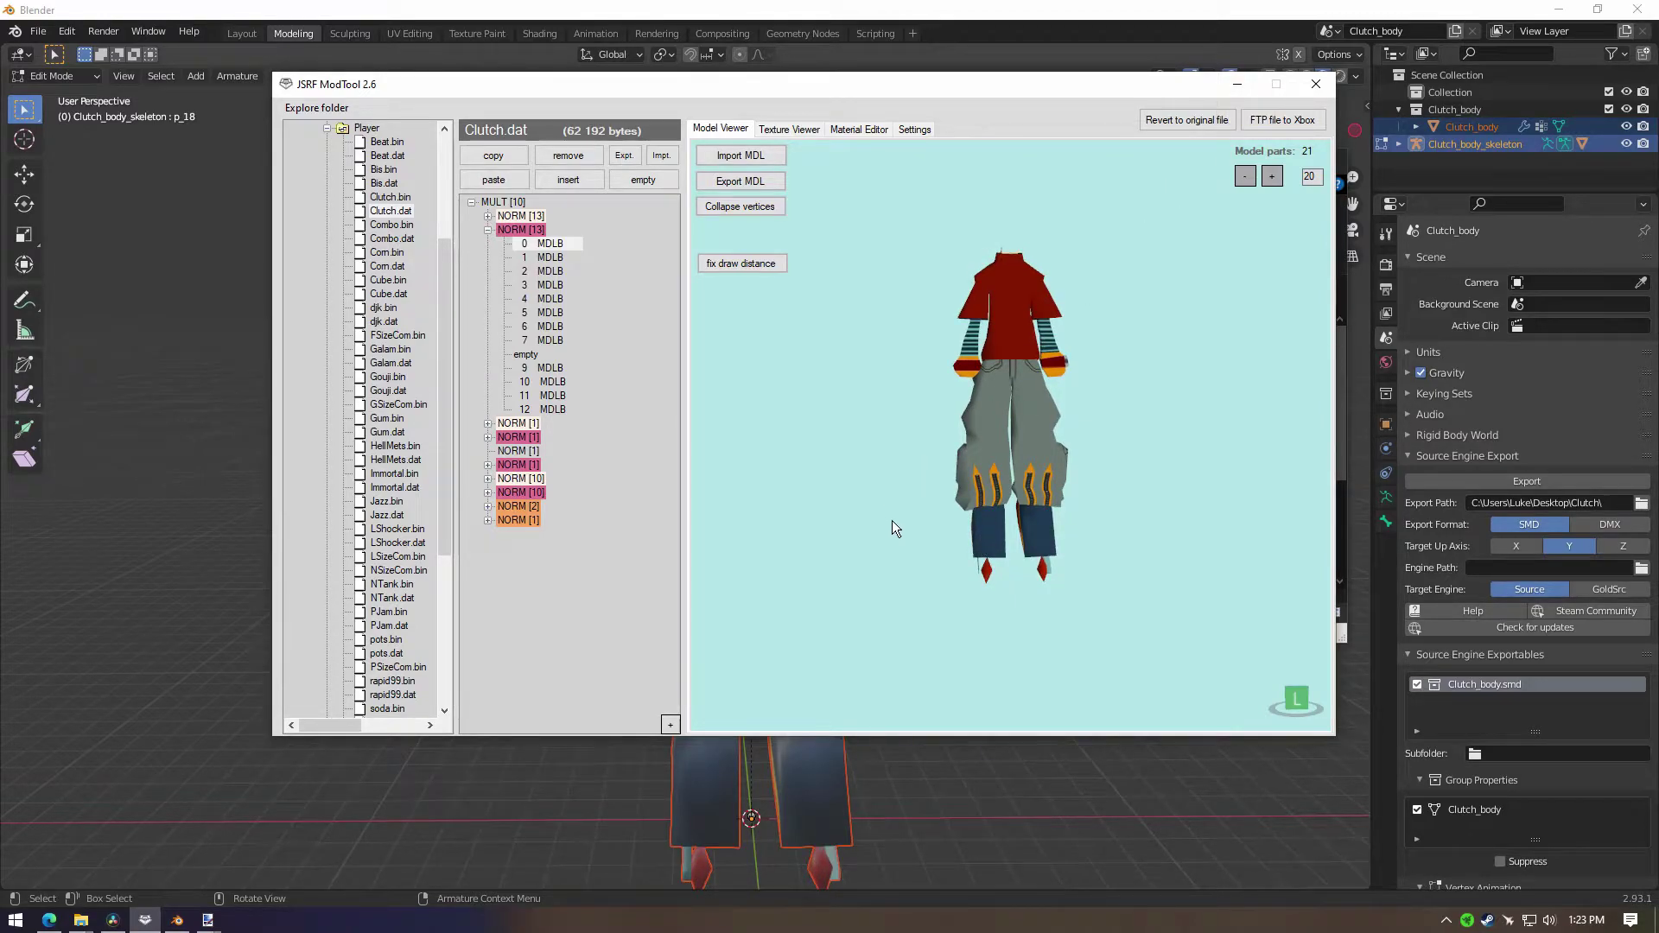
Step: Open default.xbe from the JSRF_Copy folder in the Cxbx-Reloaded emulator and clear its cache partitions
key(super+d)
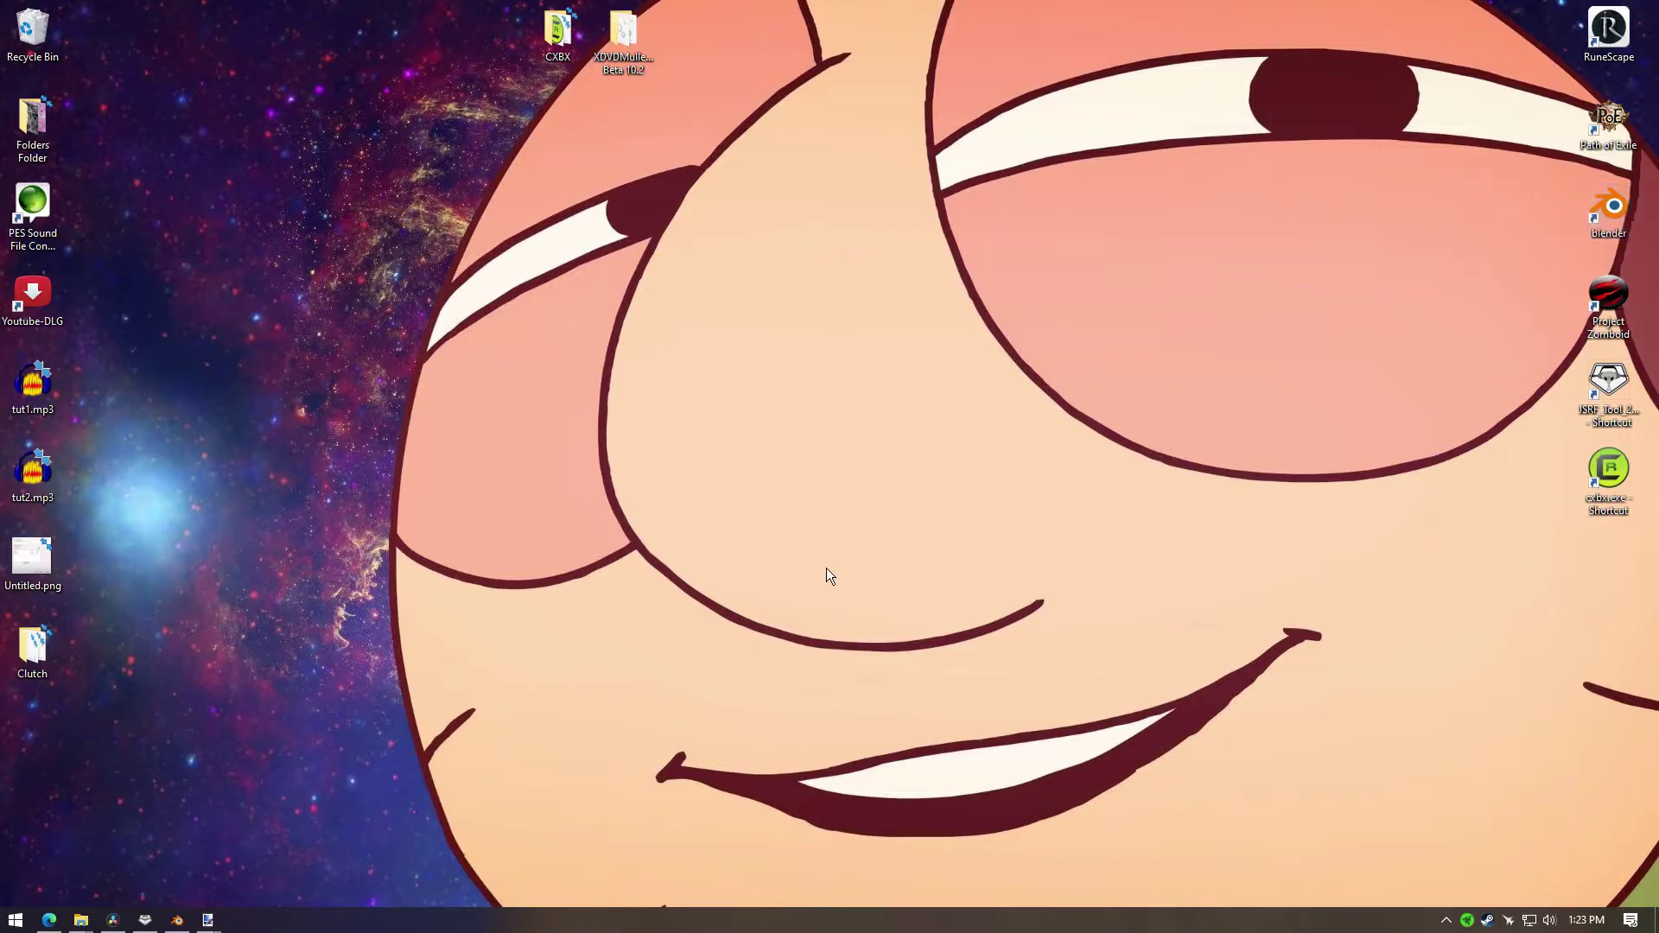
double_click(1608, 471)
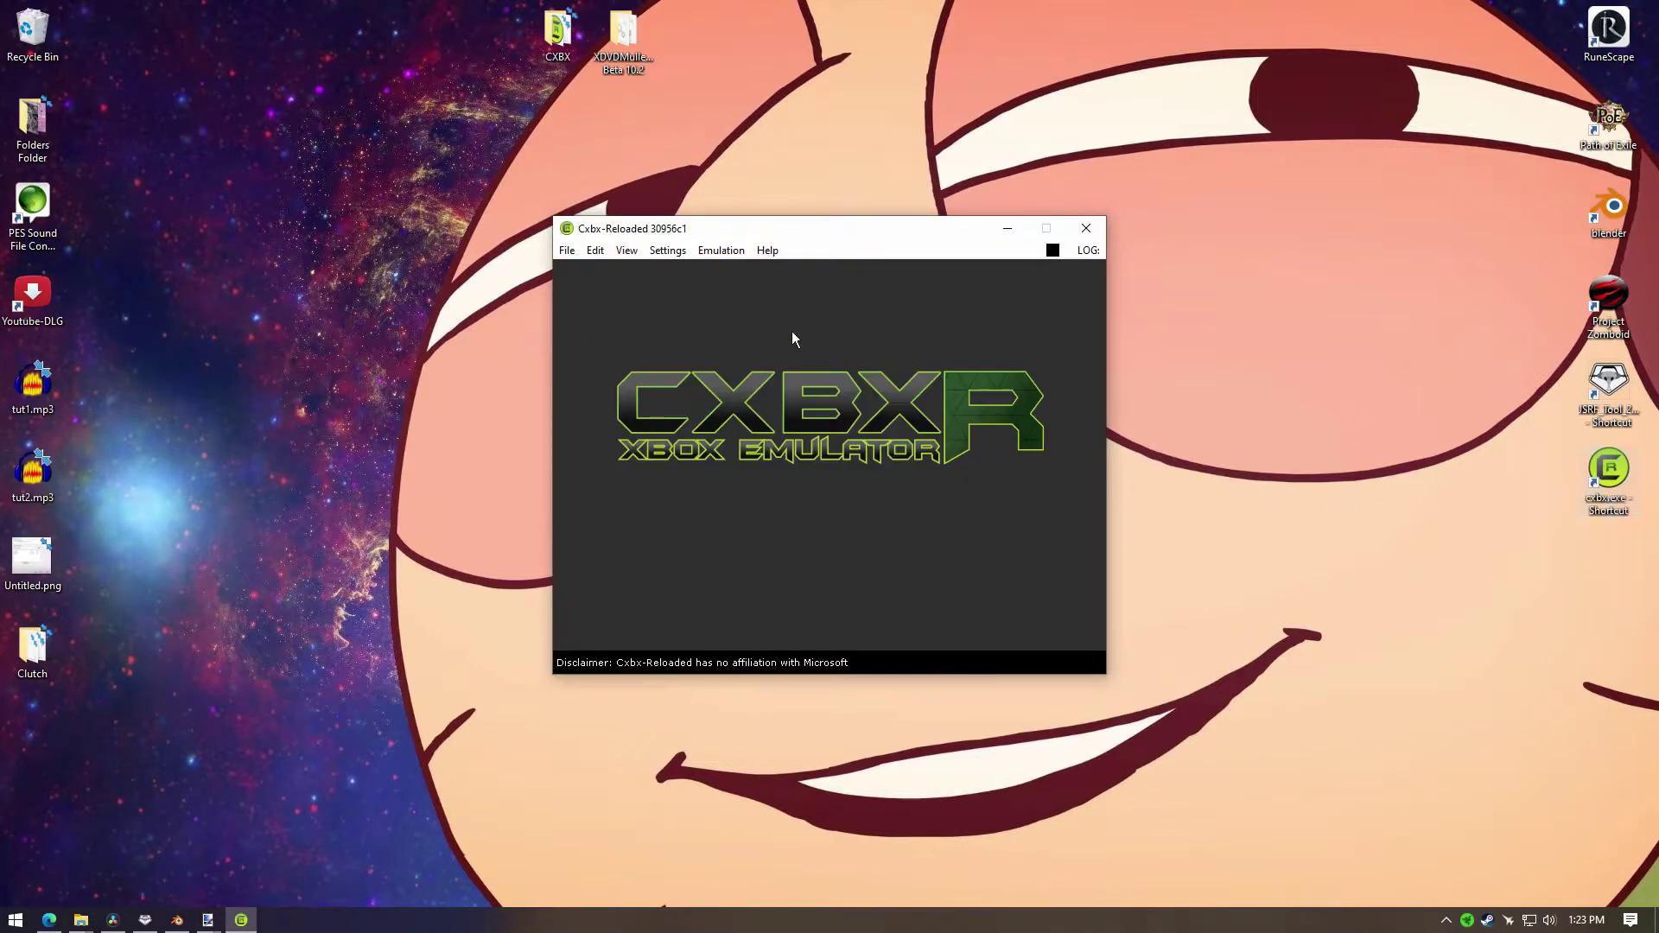
click(743, 259)
mouse_move(567, 251)
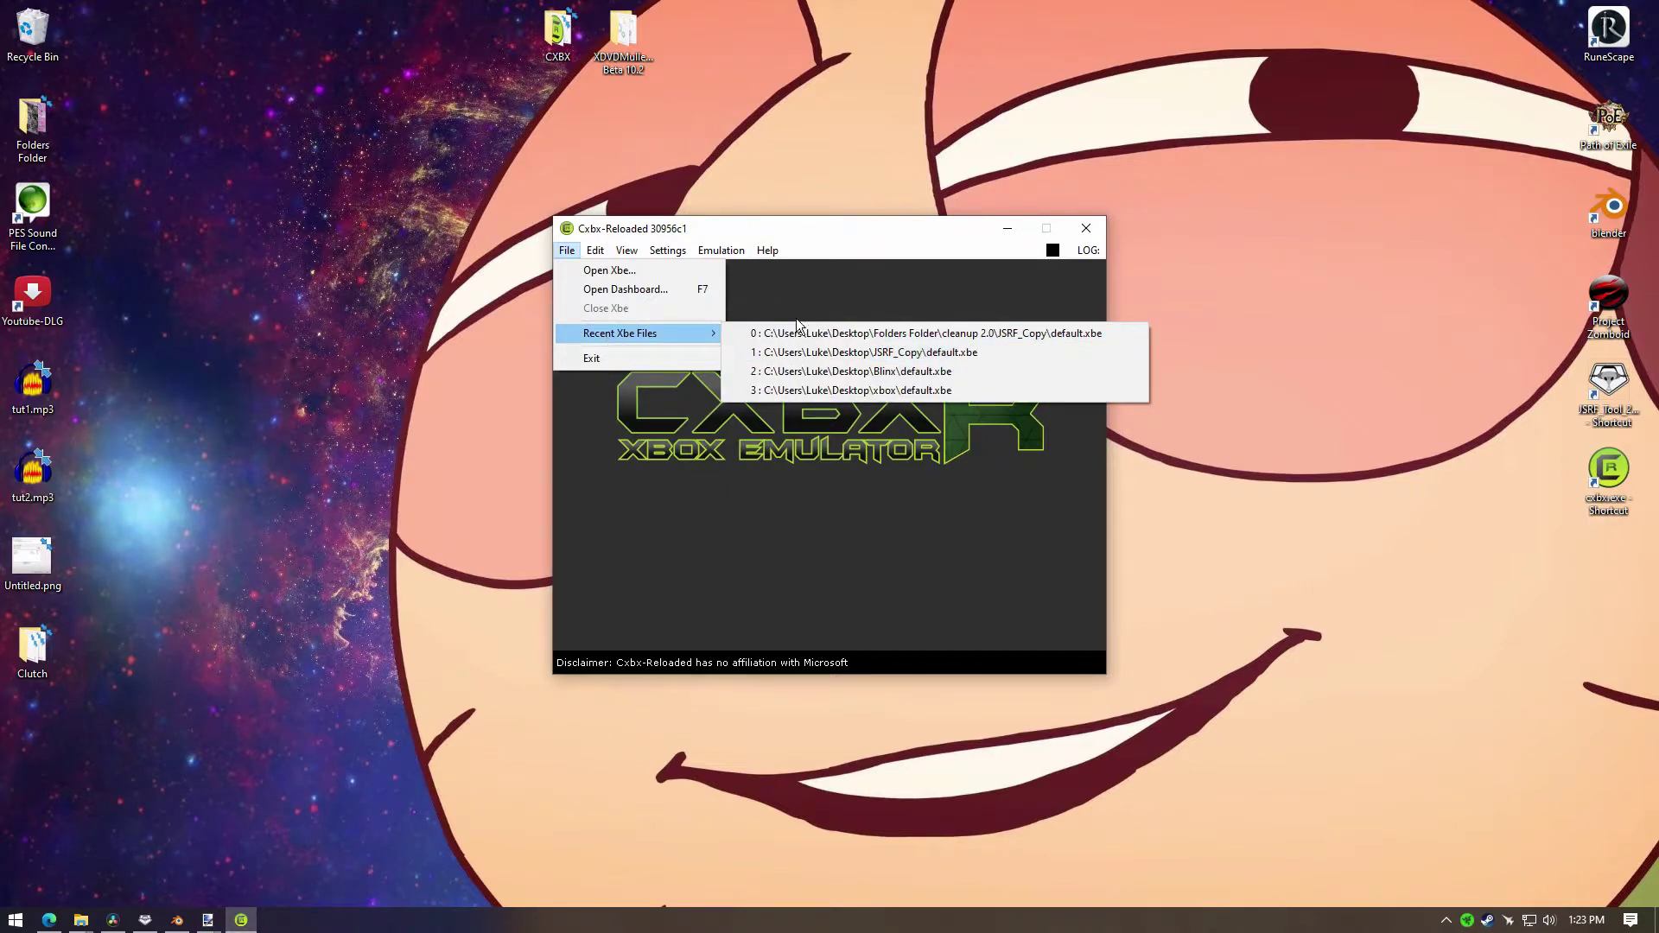
click(617, 271)
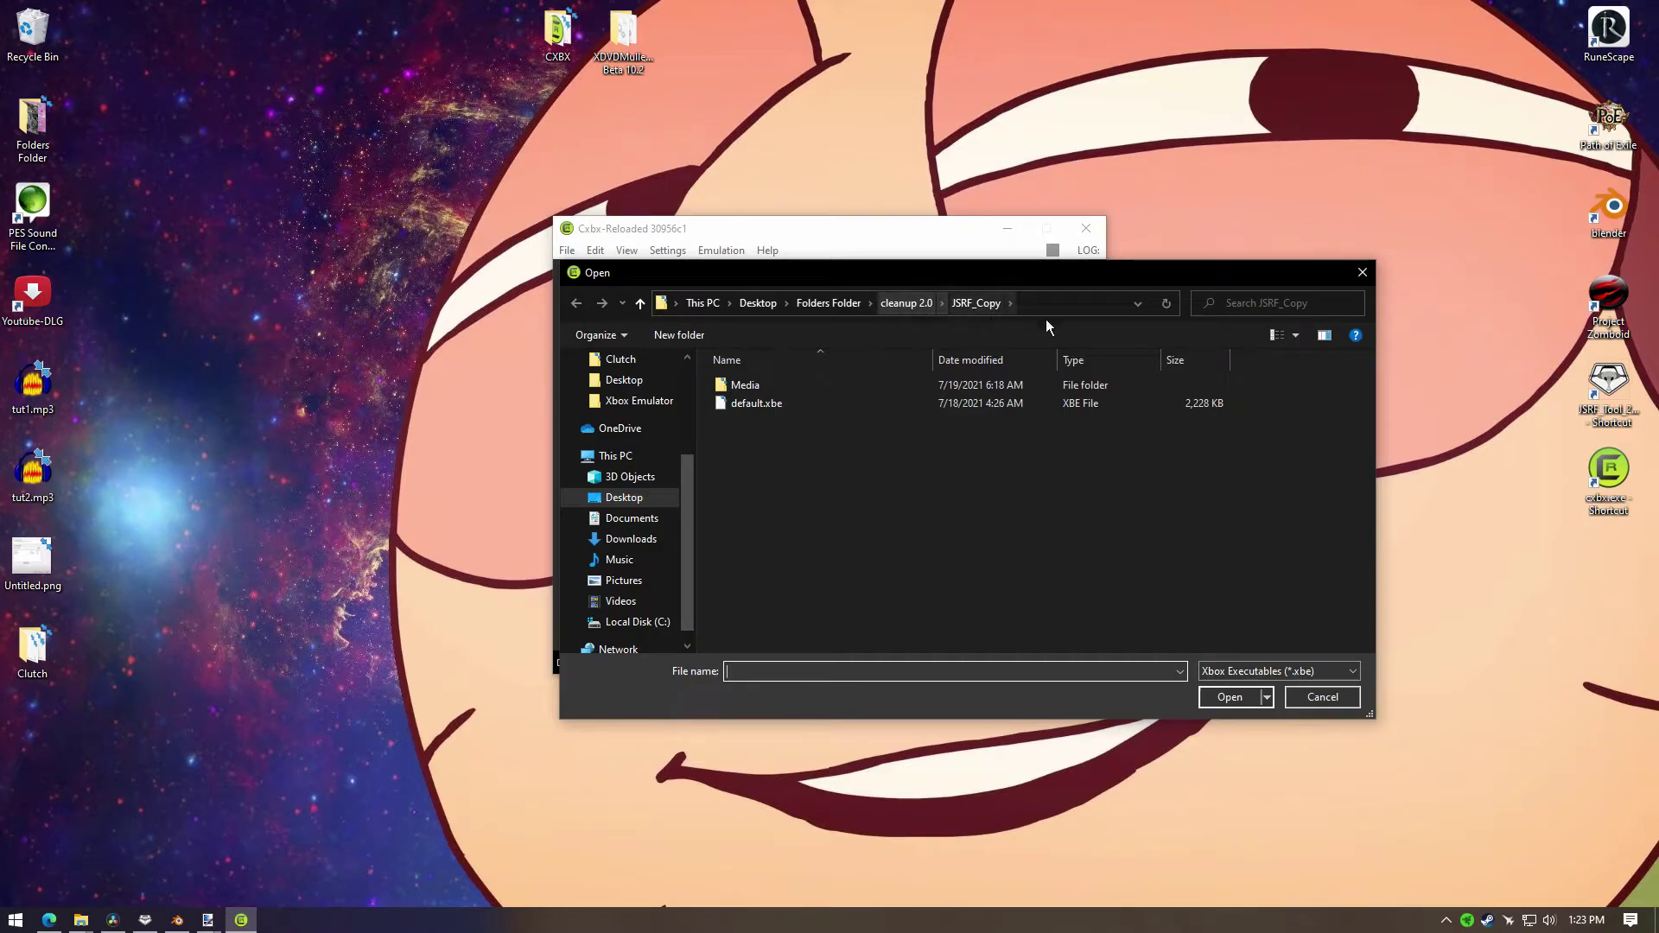
click(812, 404)
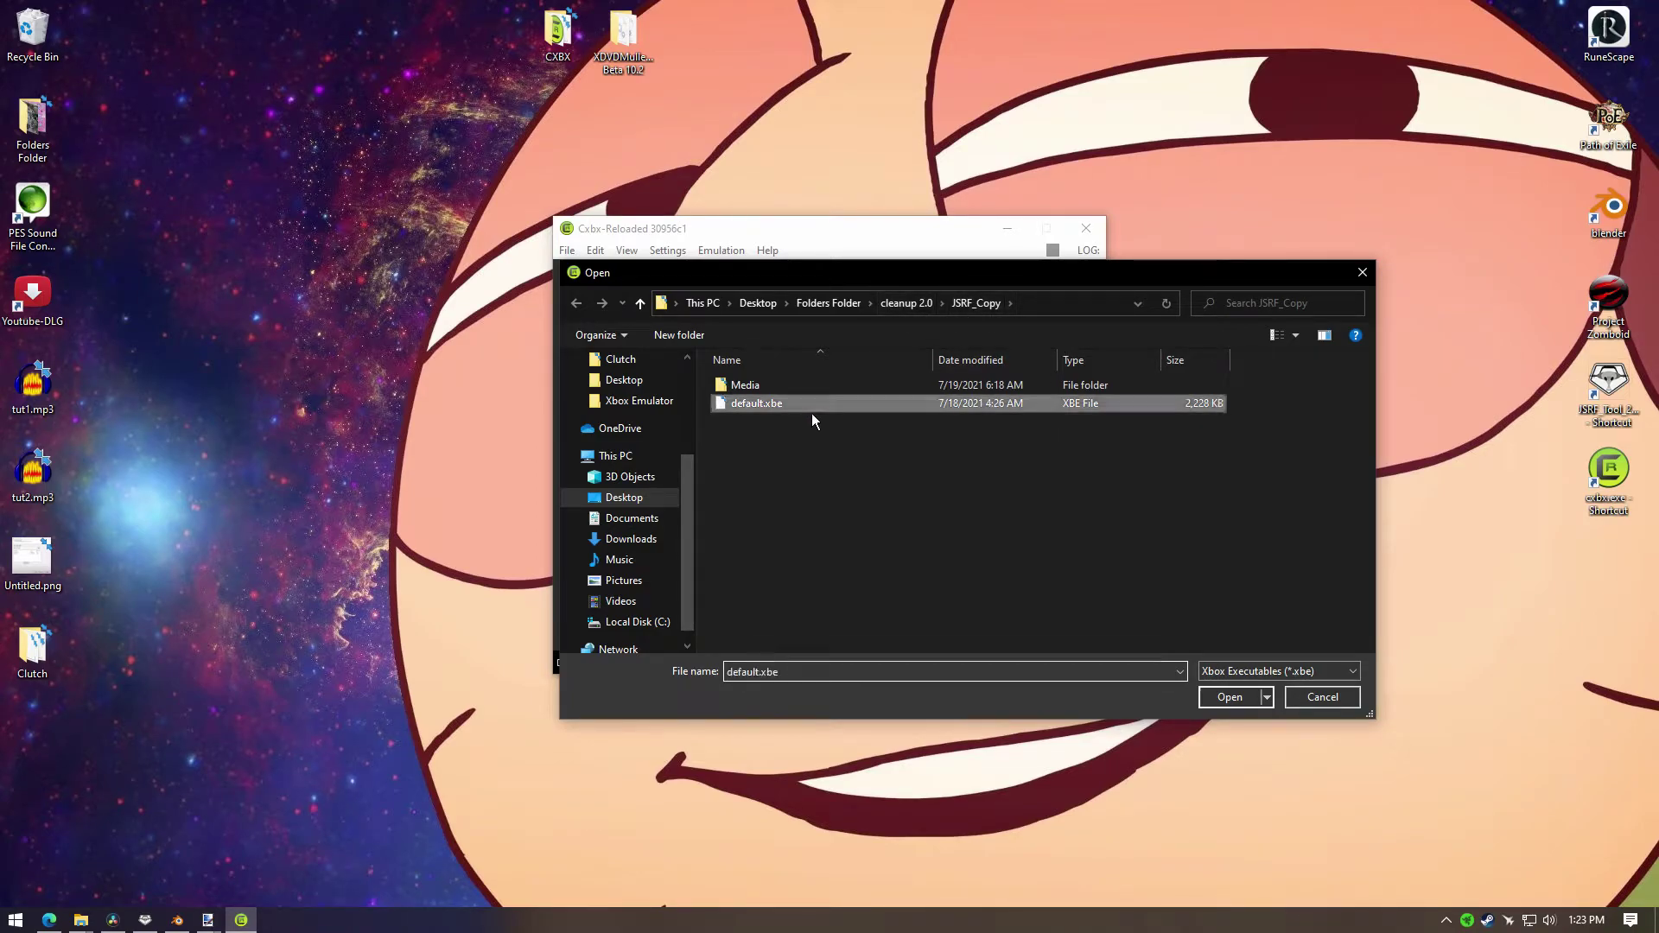
click(1230, 698)
click(668, 250)
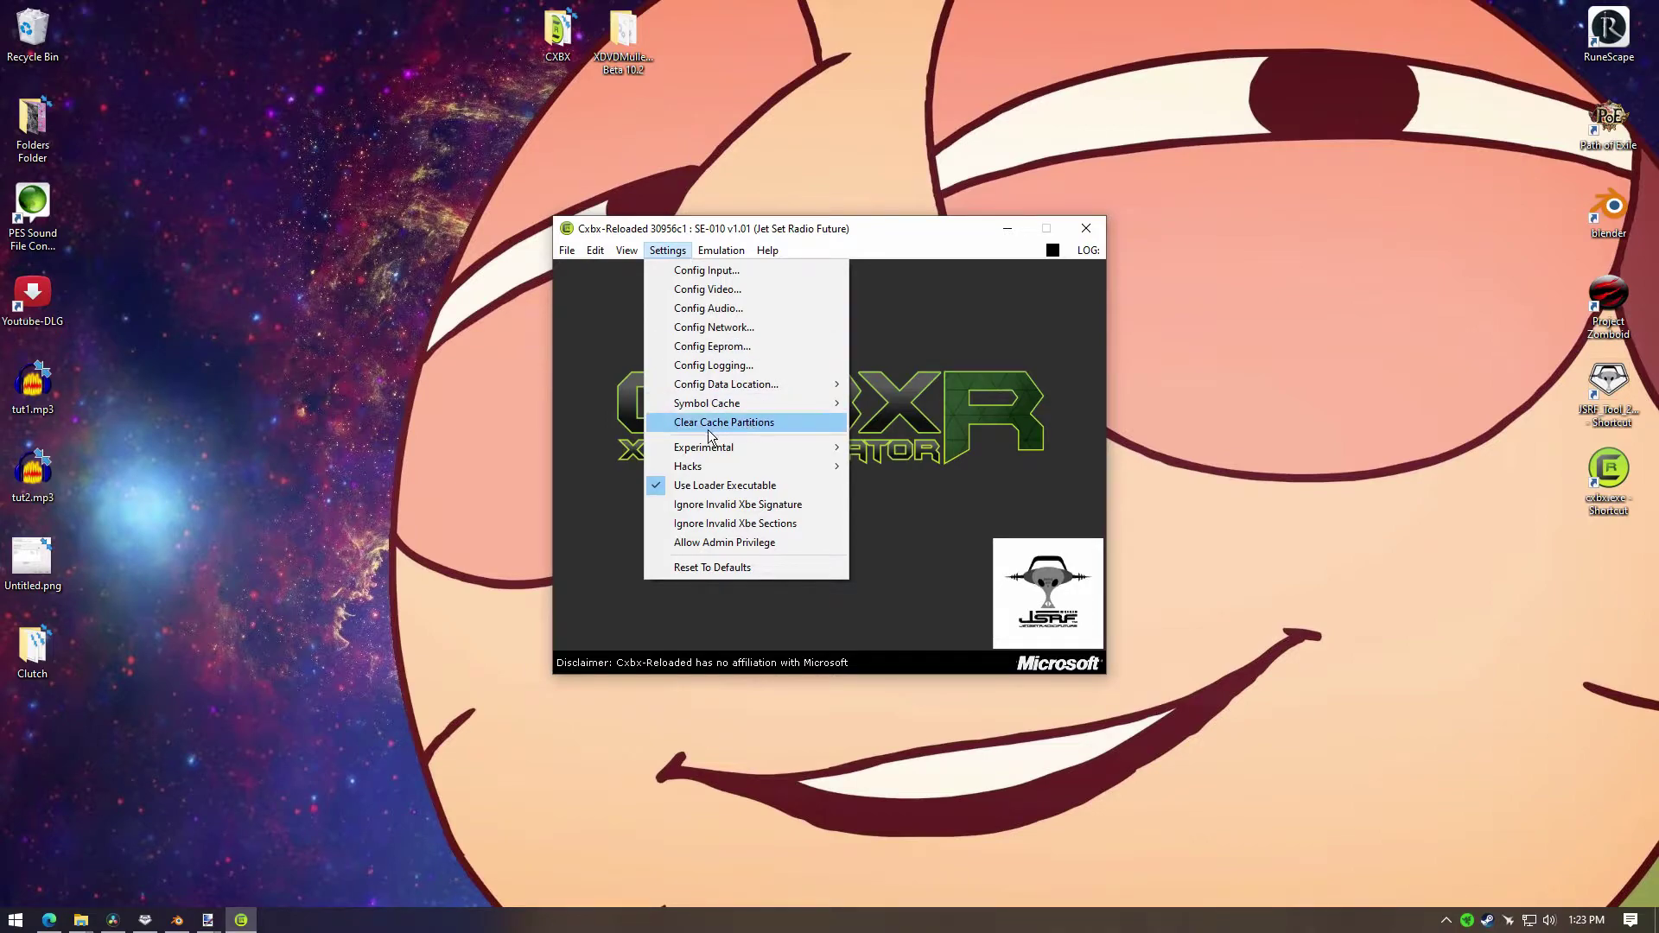
click(739, 426)
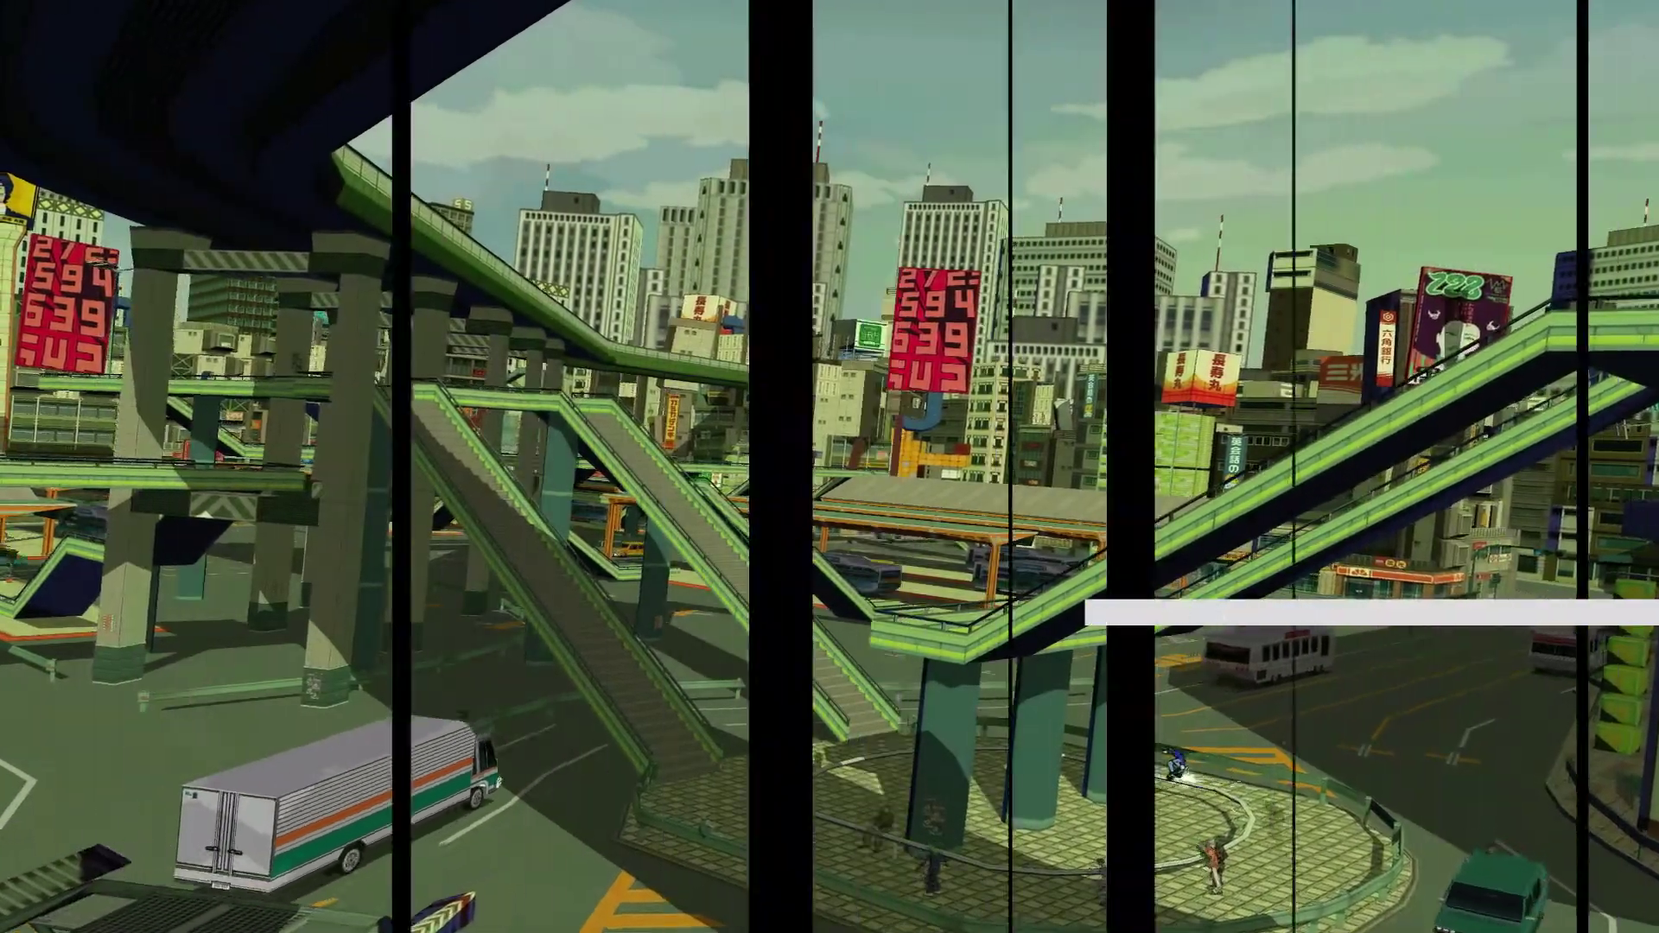
Step: Load the Game Data 2 save in Jet Set Radio Future
key(Return)
key(Return)
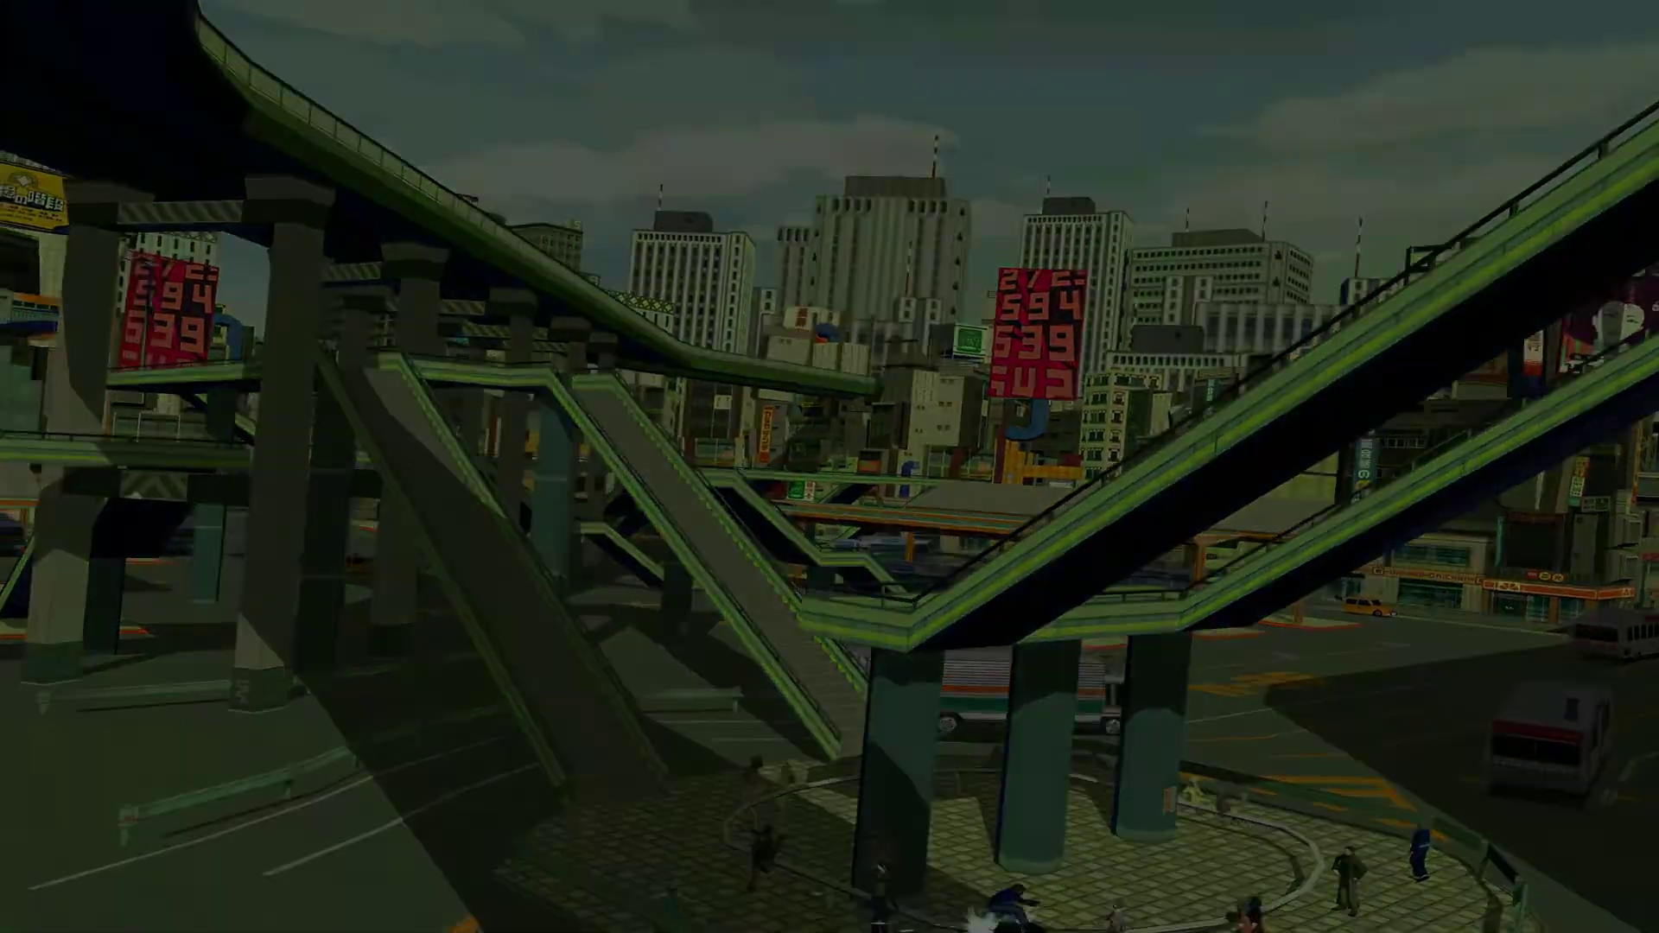
key(Down)
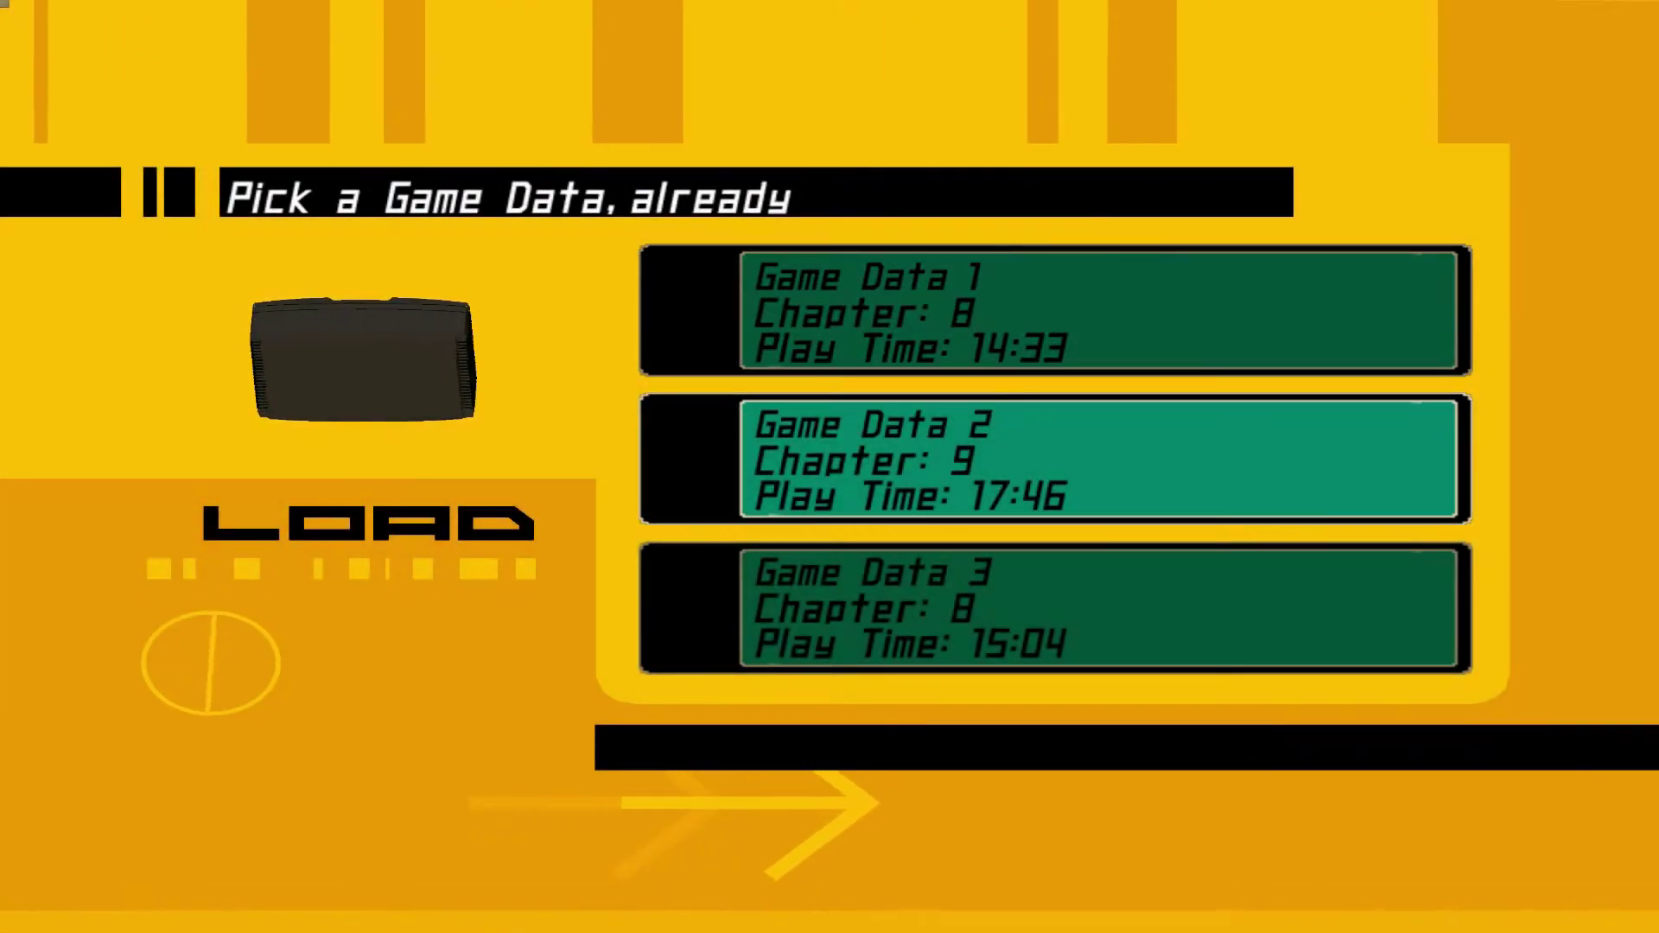
key(Return)
key(Return)
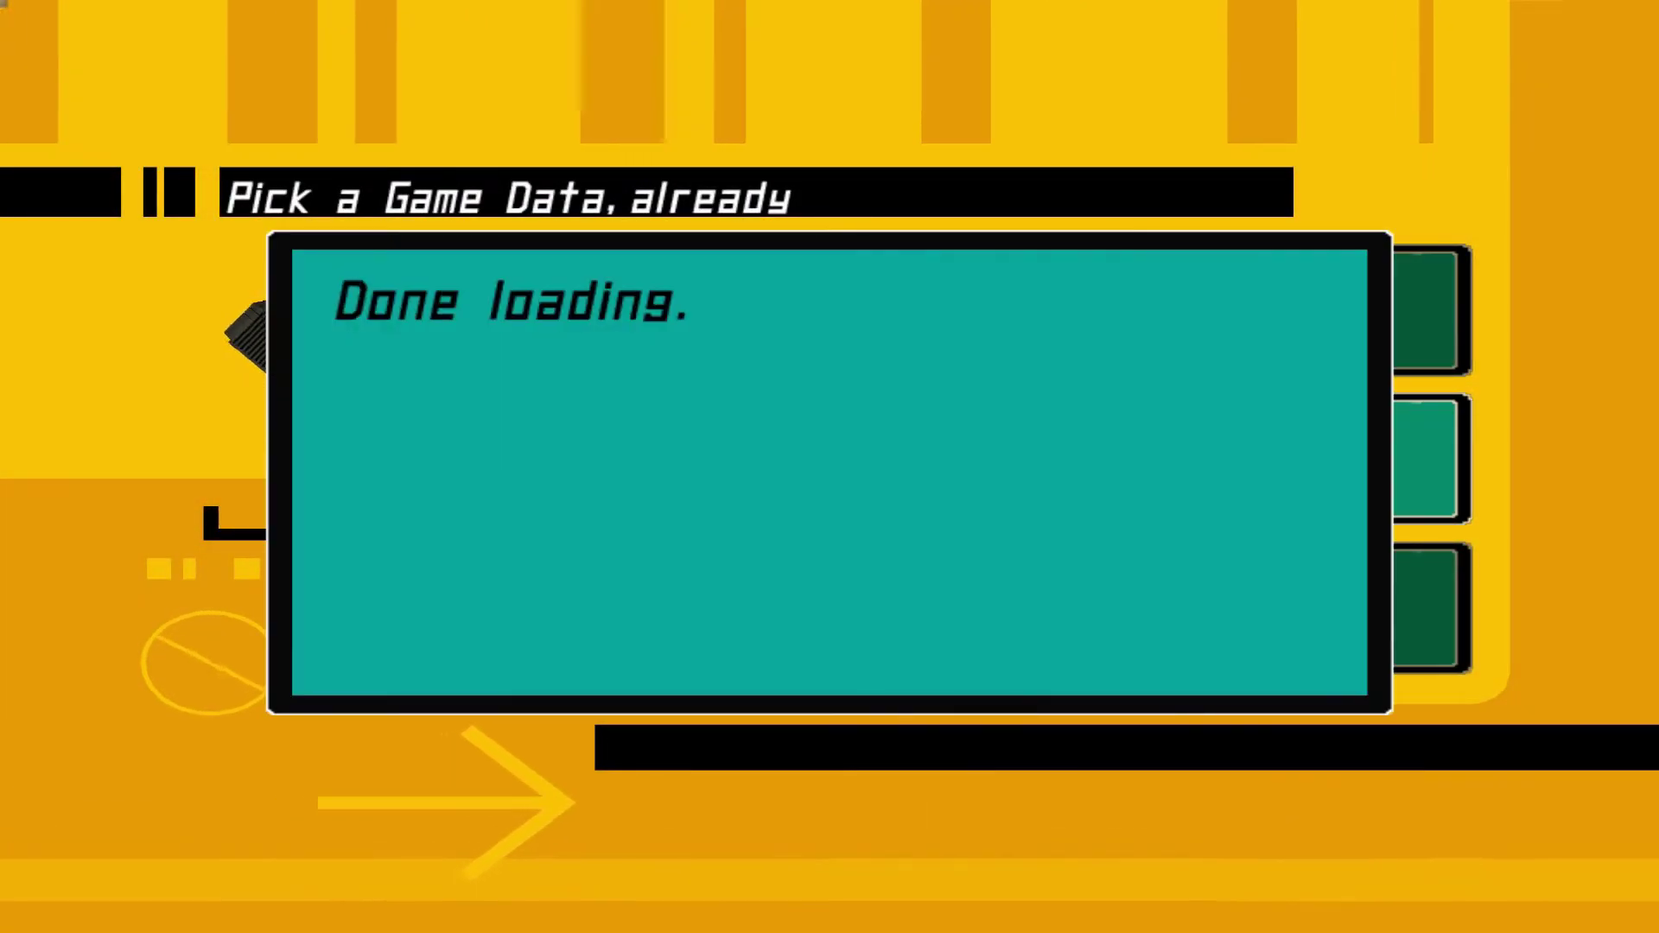
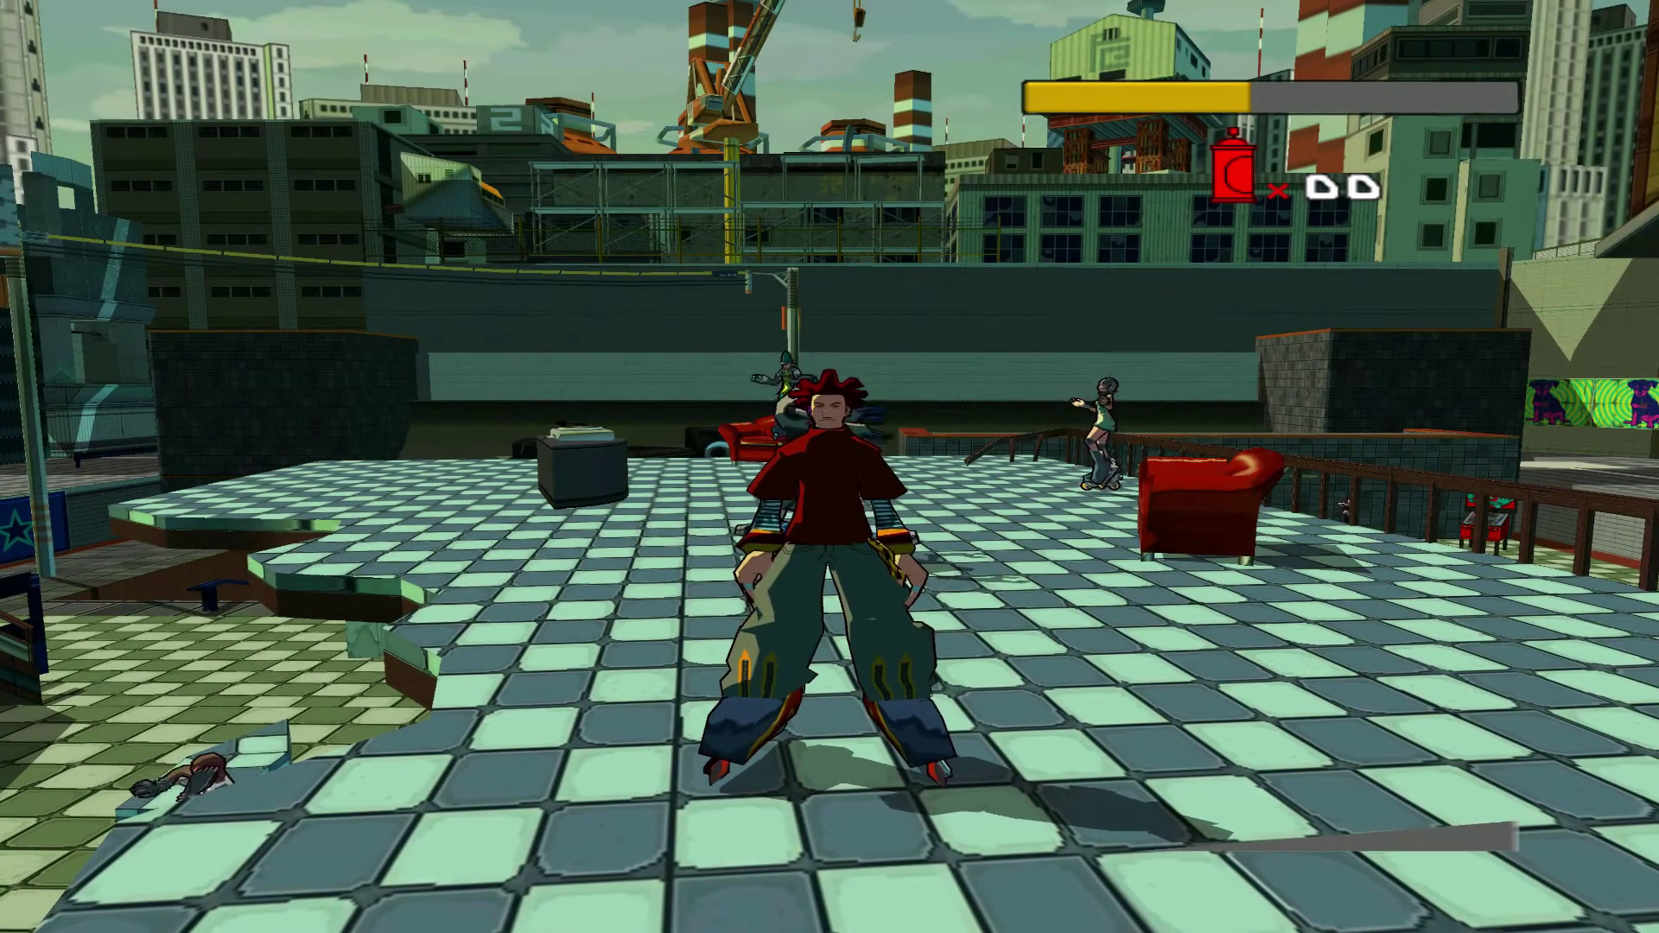
Step: Turn and move the character in the game to examine the imported body model from several sides
key(d)
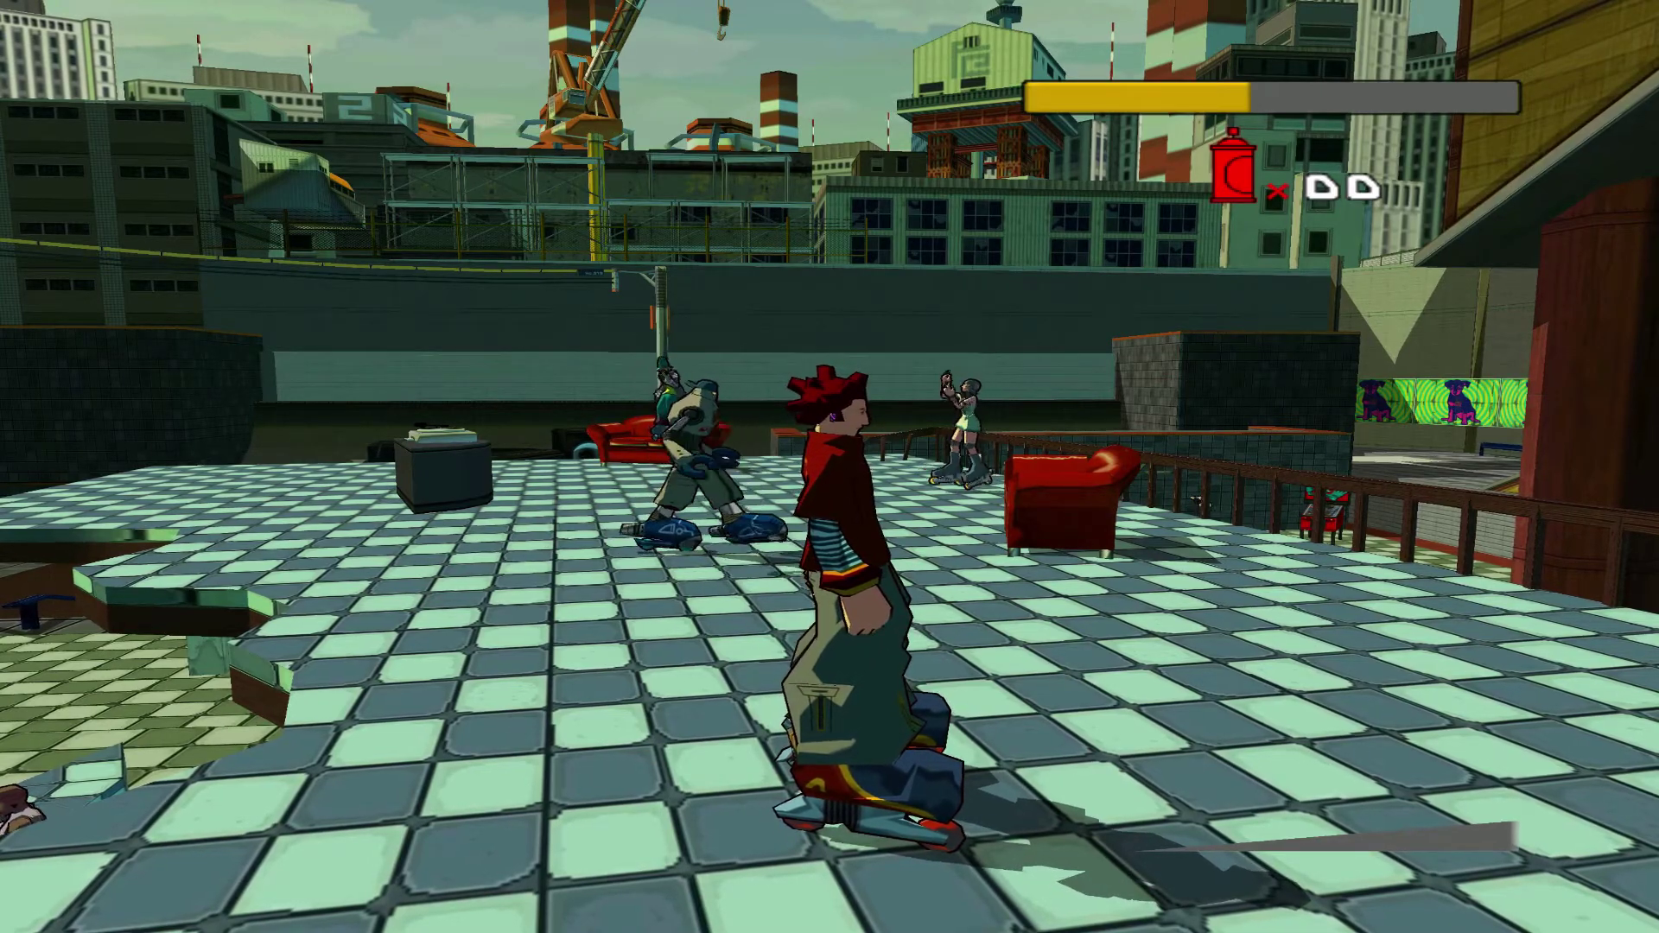
key(s)
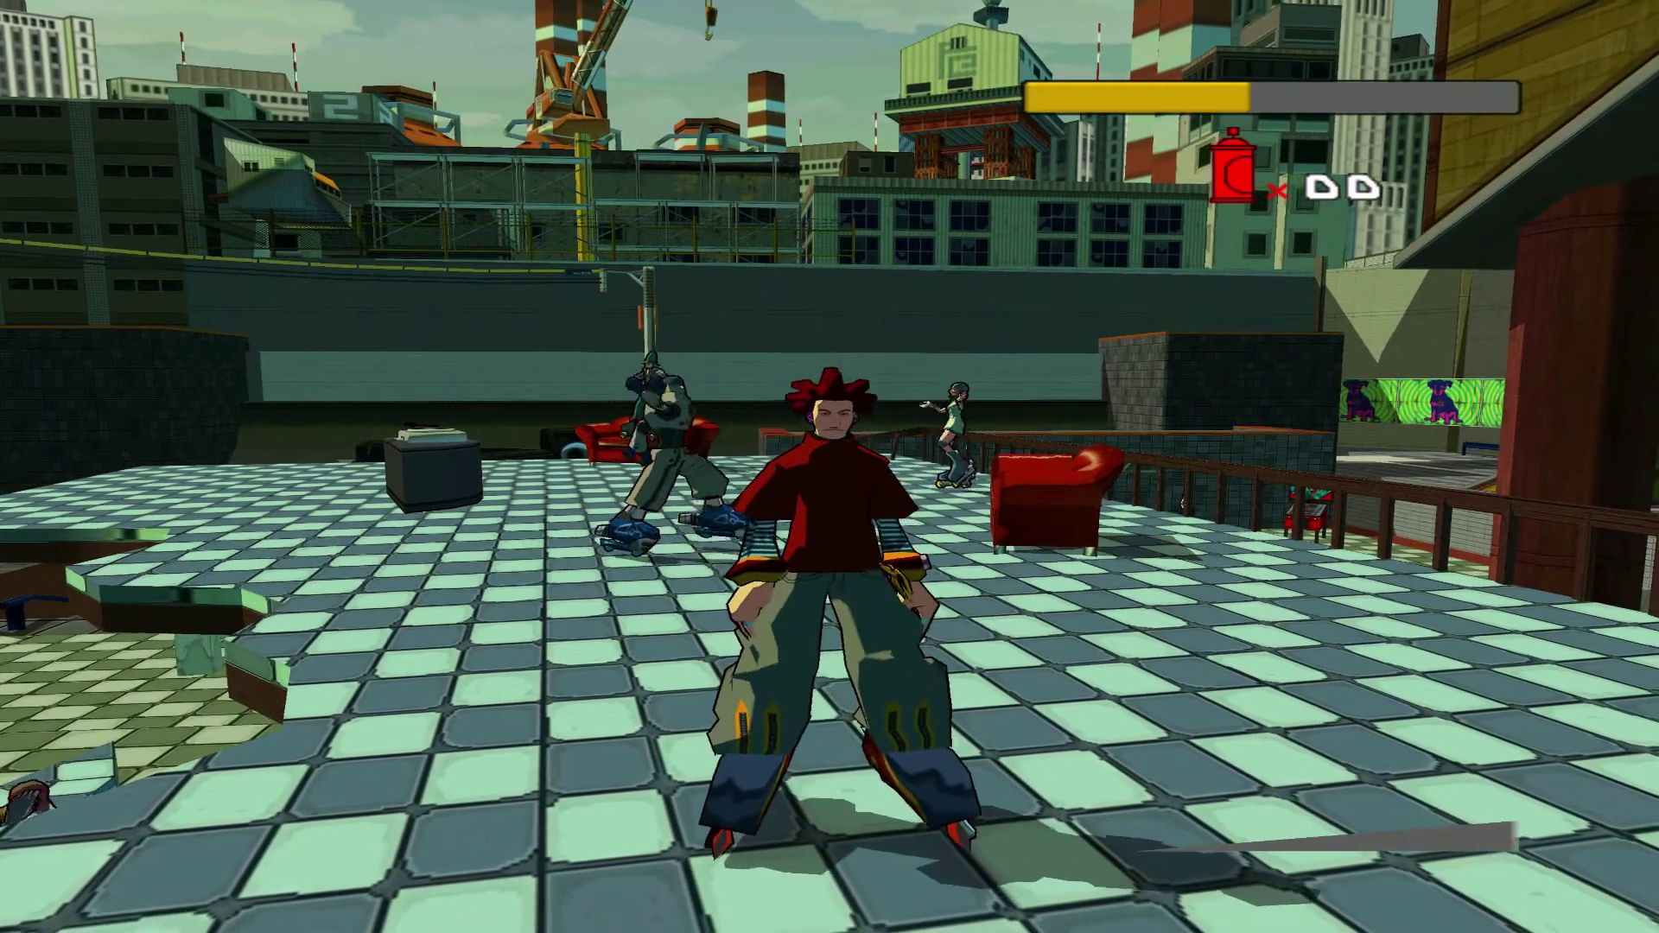
key(d)
key(space)
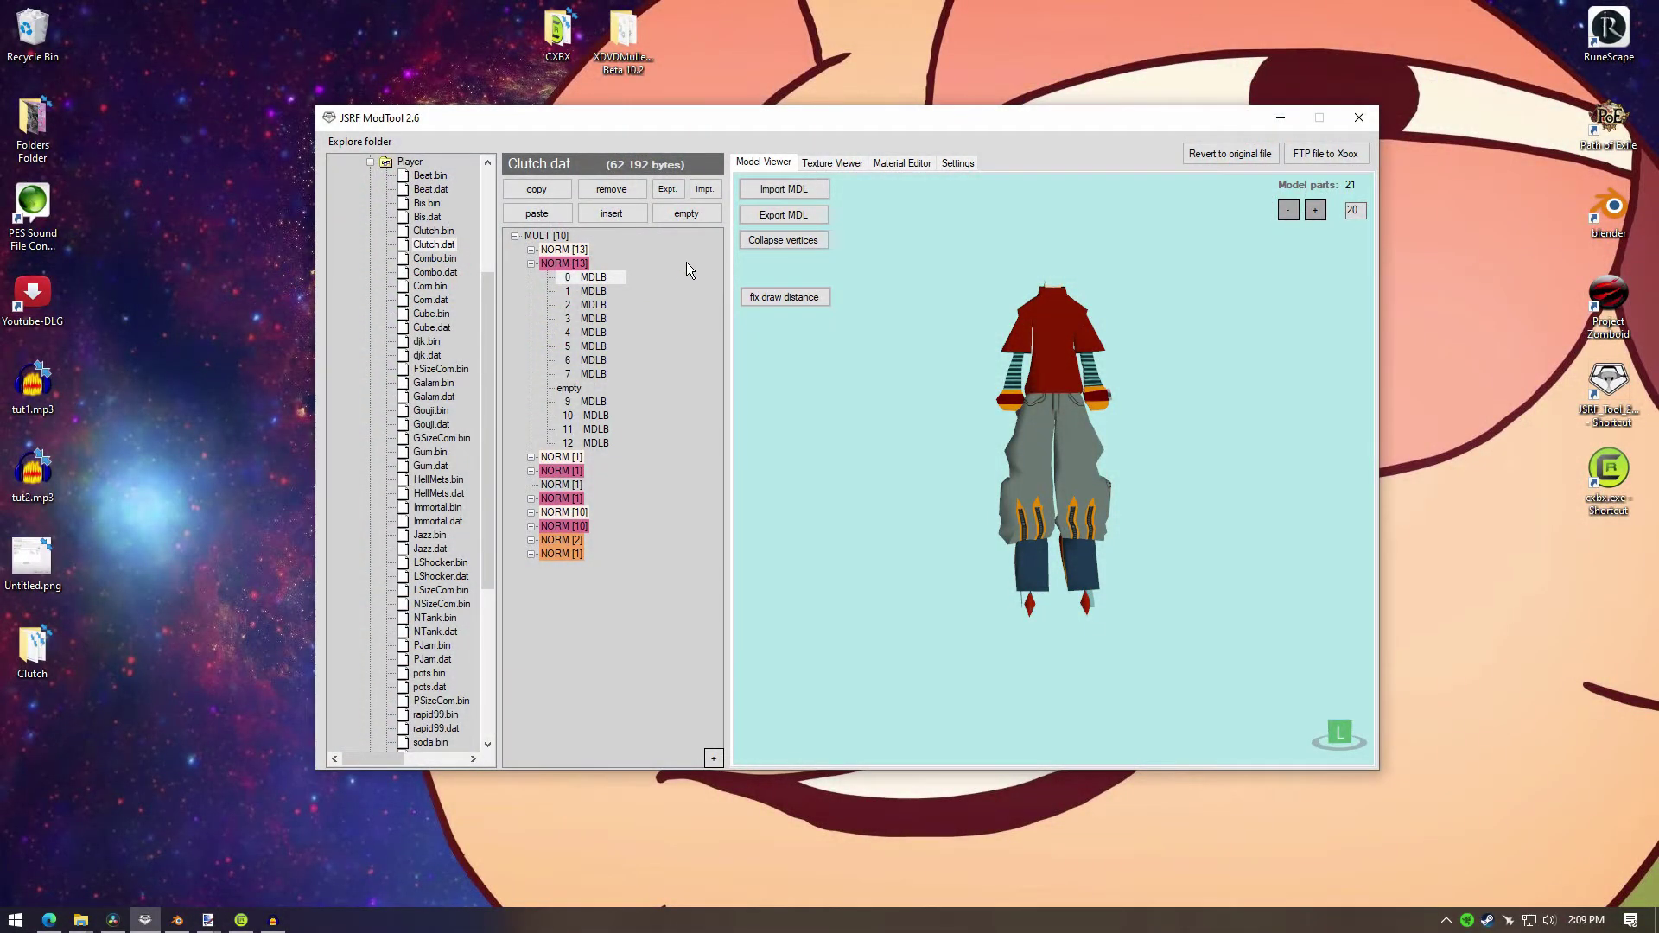
Step: In JSRF ModTool, examine the textures in Clutch.dat's orange NORM [1] and NORM [2] groups
click(539, 563)
mouse_move(901, 552)
mouse_down()
mouse_move(1013, 545)
mouse_move(930, 544)
mouse_up()
click(577, 567)
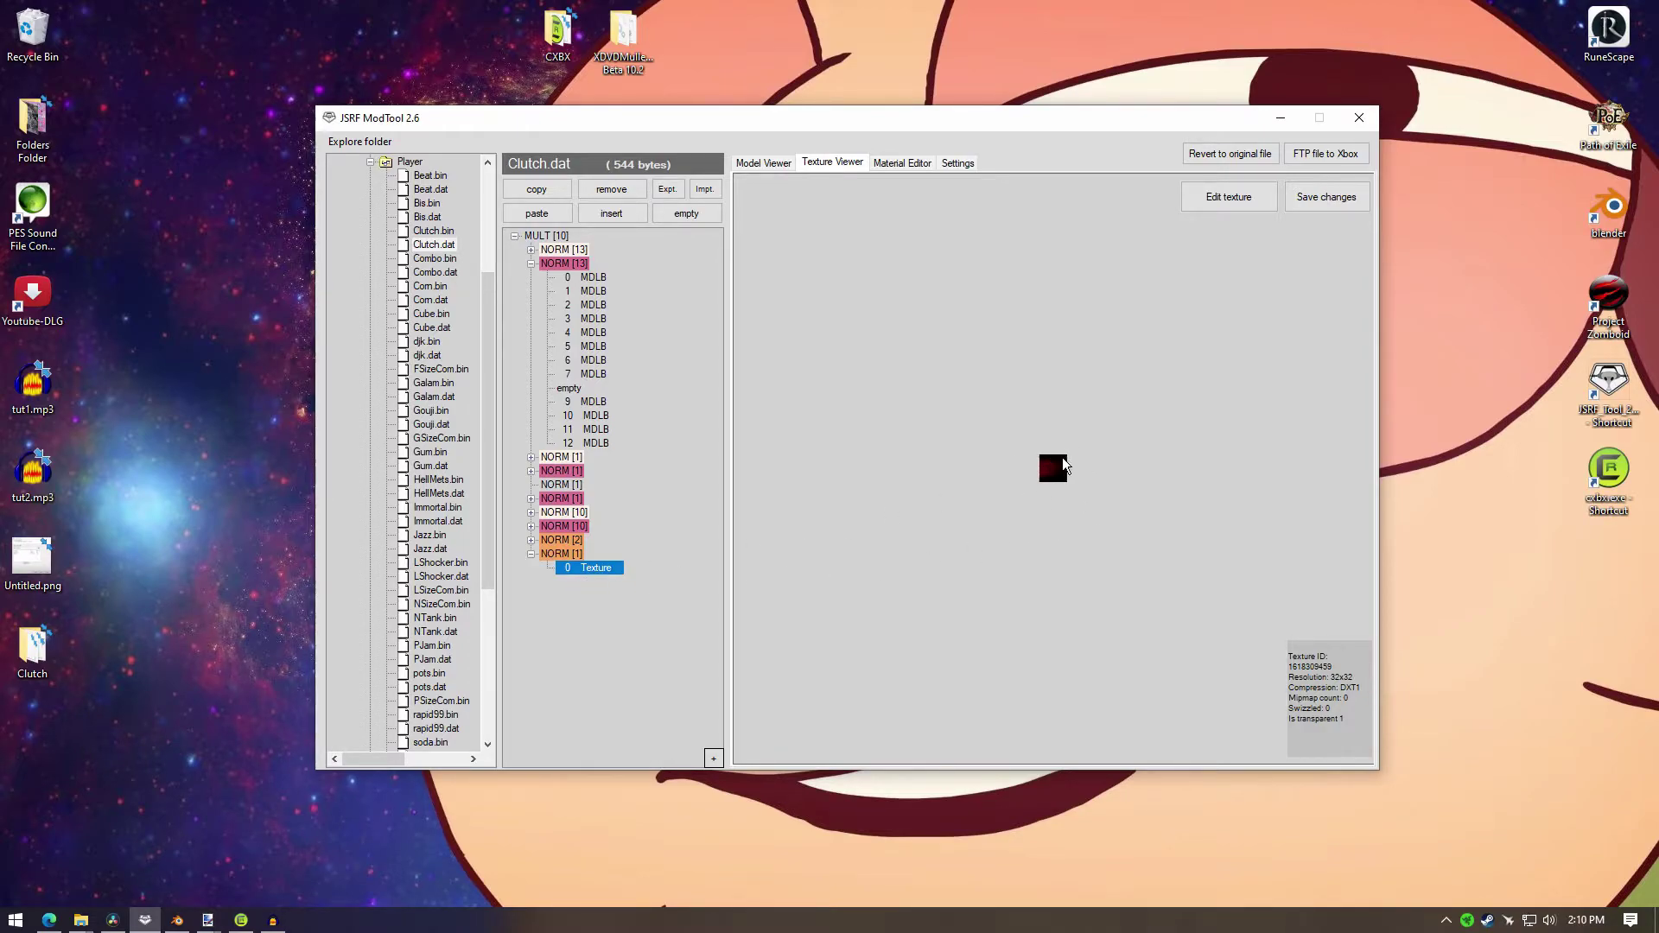
click(531, 540)
click(596, 567)
Step: Examine the models among MDLB entries 1 to 4 of the expanded NORM [13] group from several angles
click(595, 293)
right_drag(1026, 470, 1114, 423)
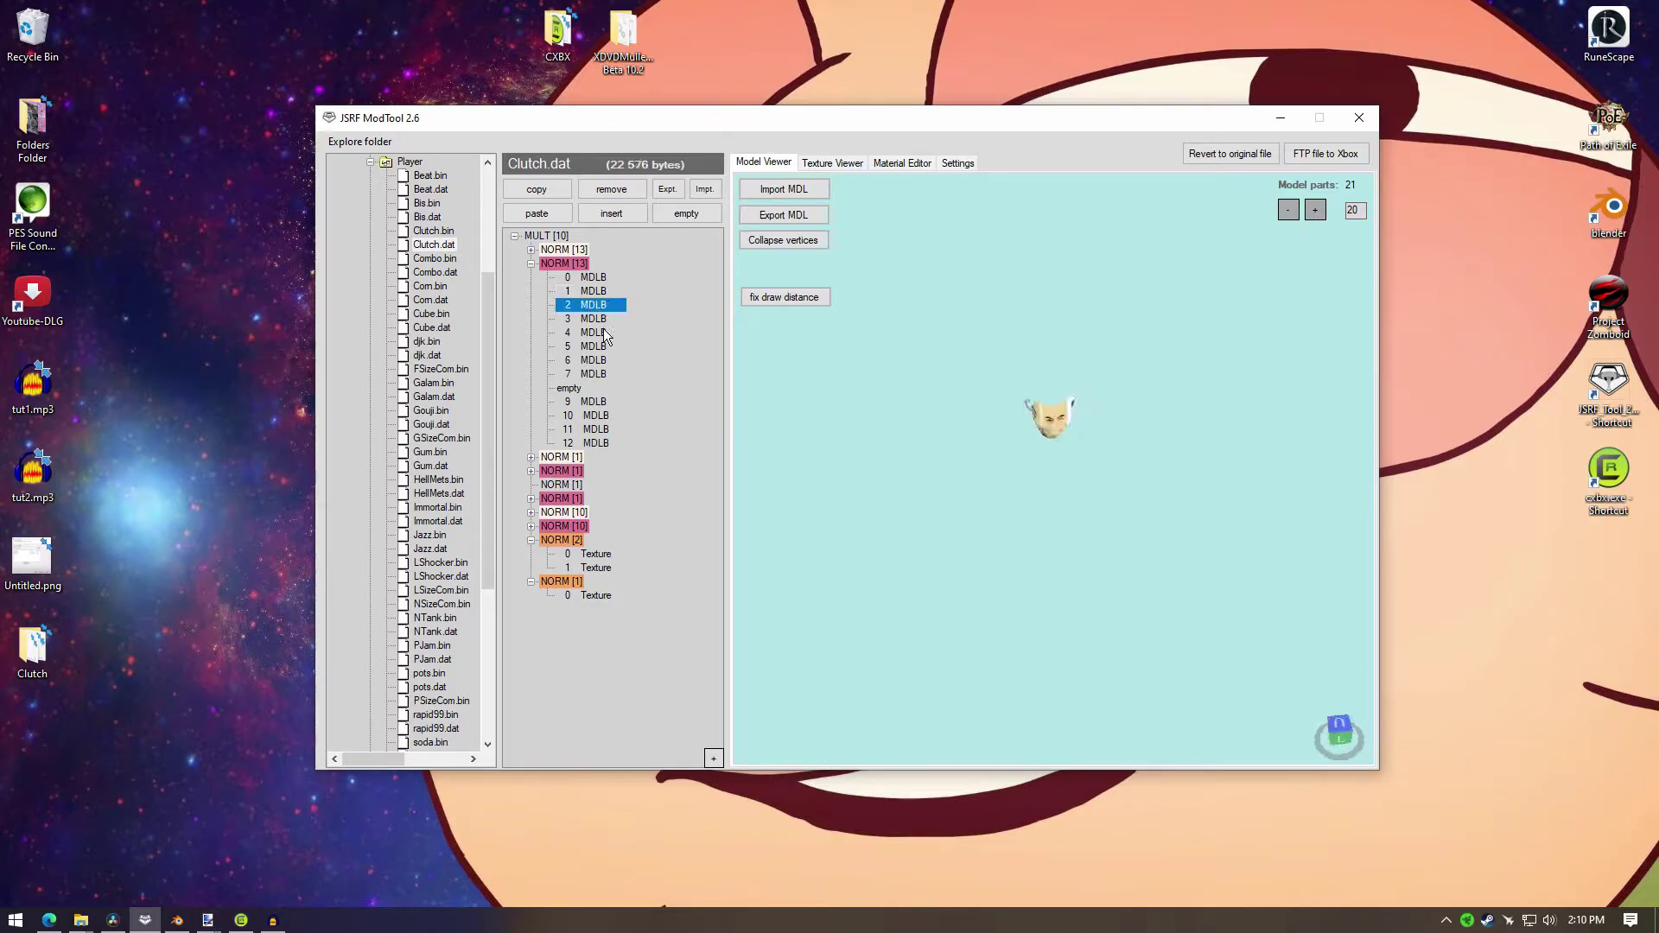
click(594, 332)
right_drag(1014, 515, 1019, 470)
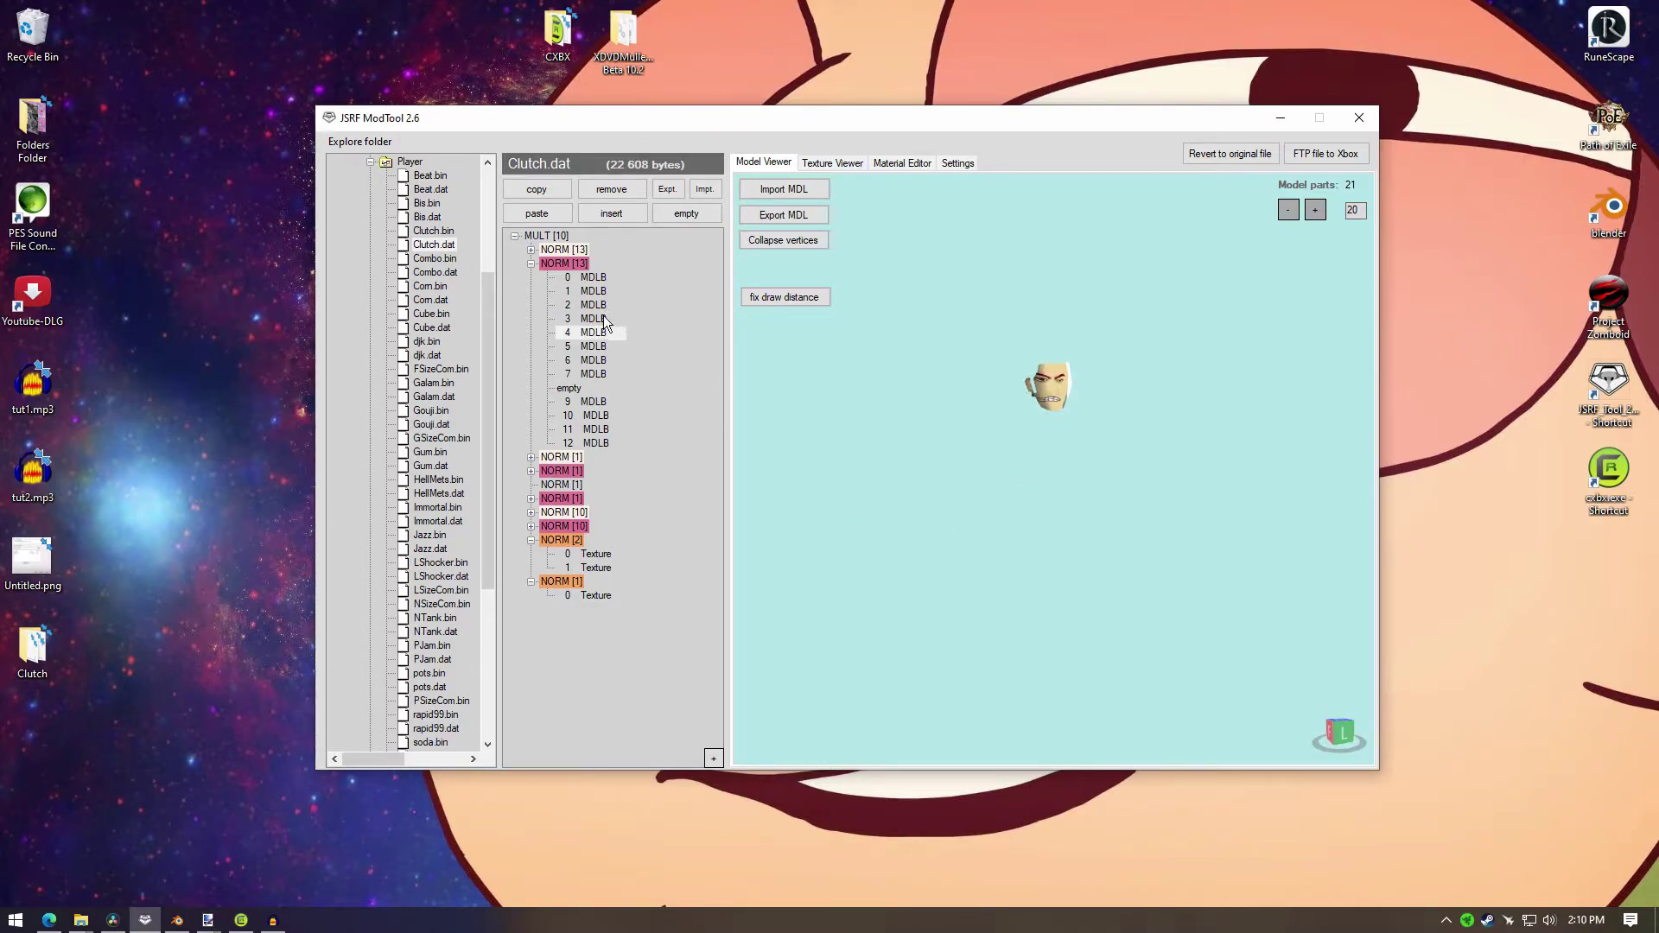
click(595, 332)
right_drag(1024, 503, 1060, 489)
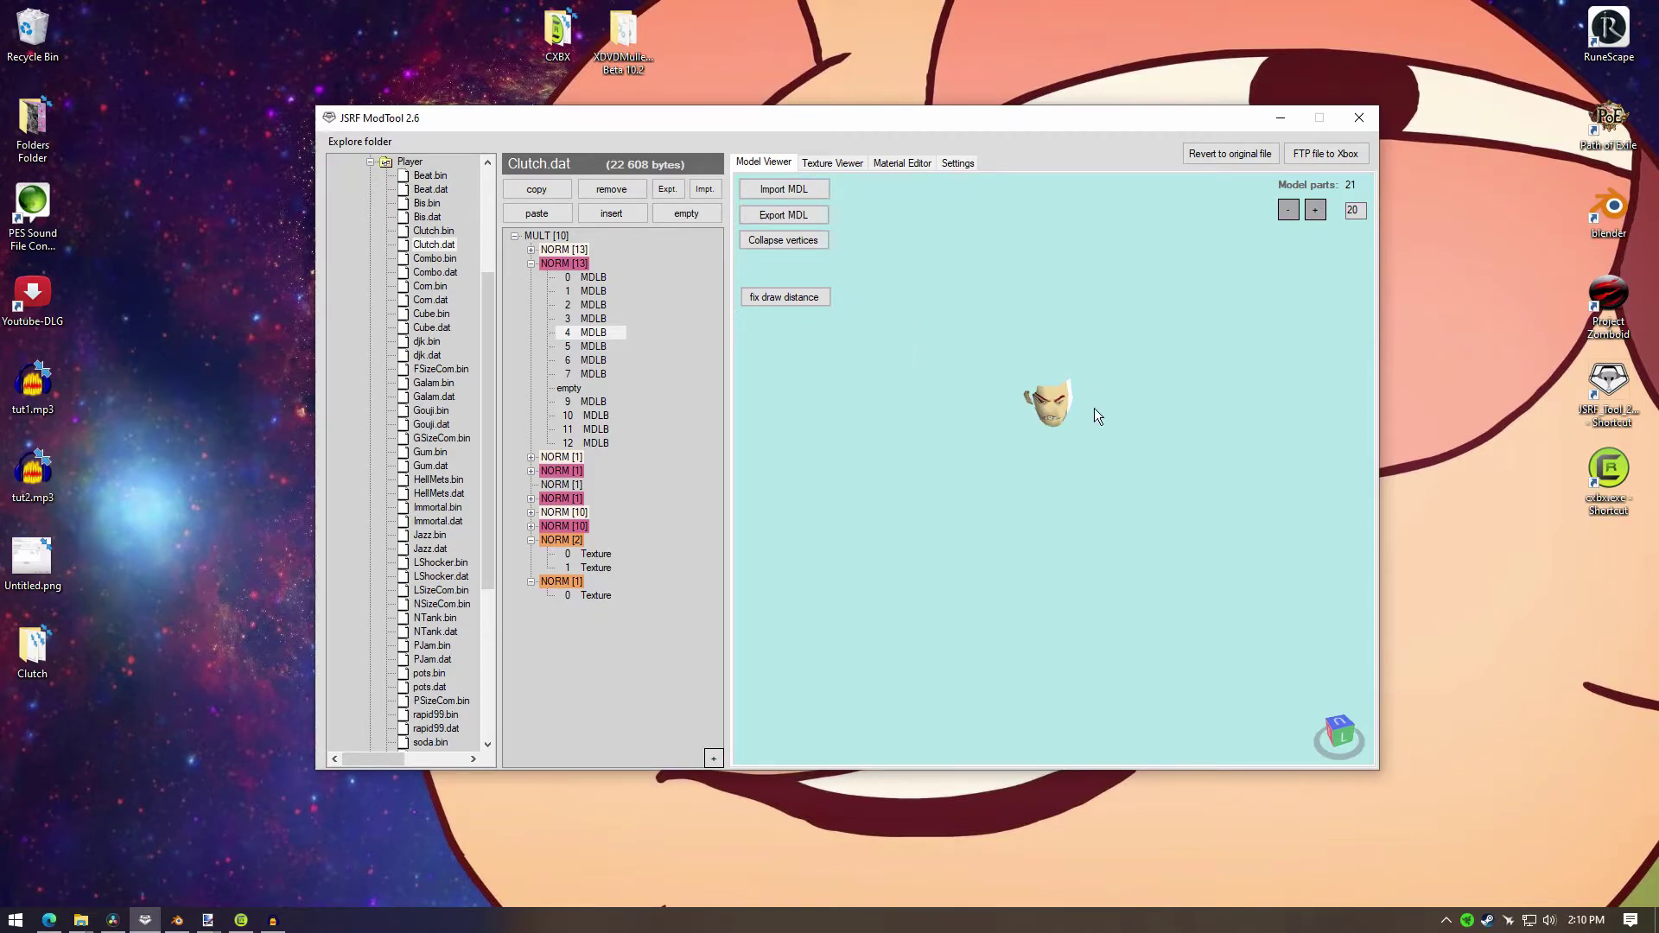
right_drag(1034, 416, 1031, 370)
right_drag(1092, 423, 853, 452)
Step: Examine the remaining models of the NORM [13] group, from MDLB 5 through MDLB 12
click(608, 354)
click(601, 375)
click(605, 401)
click(605, 416)
click(609, 401)
click(608, 349)
click(605, 417)
click(604, 431)
click(603, 444)
right_drag(1075, 510, 1111, 453)
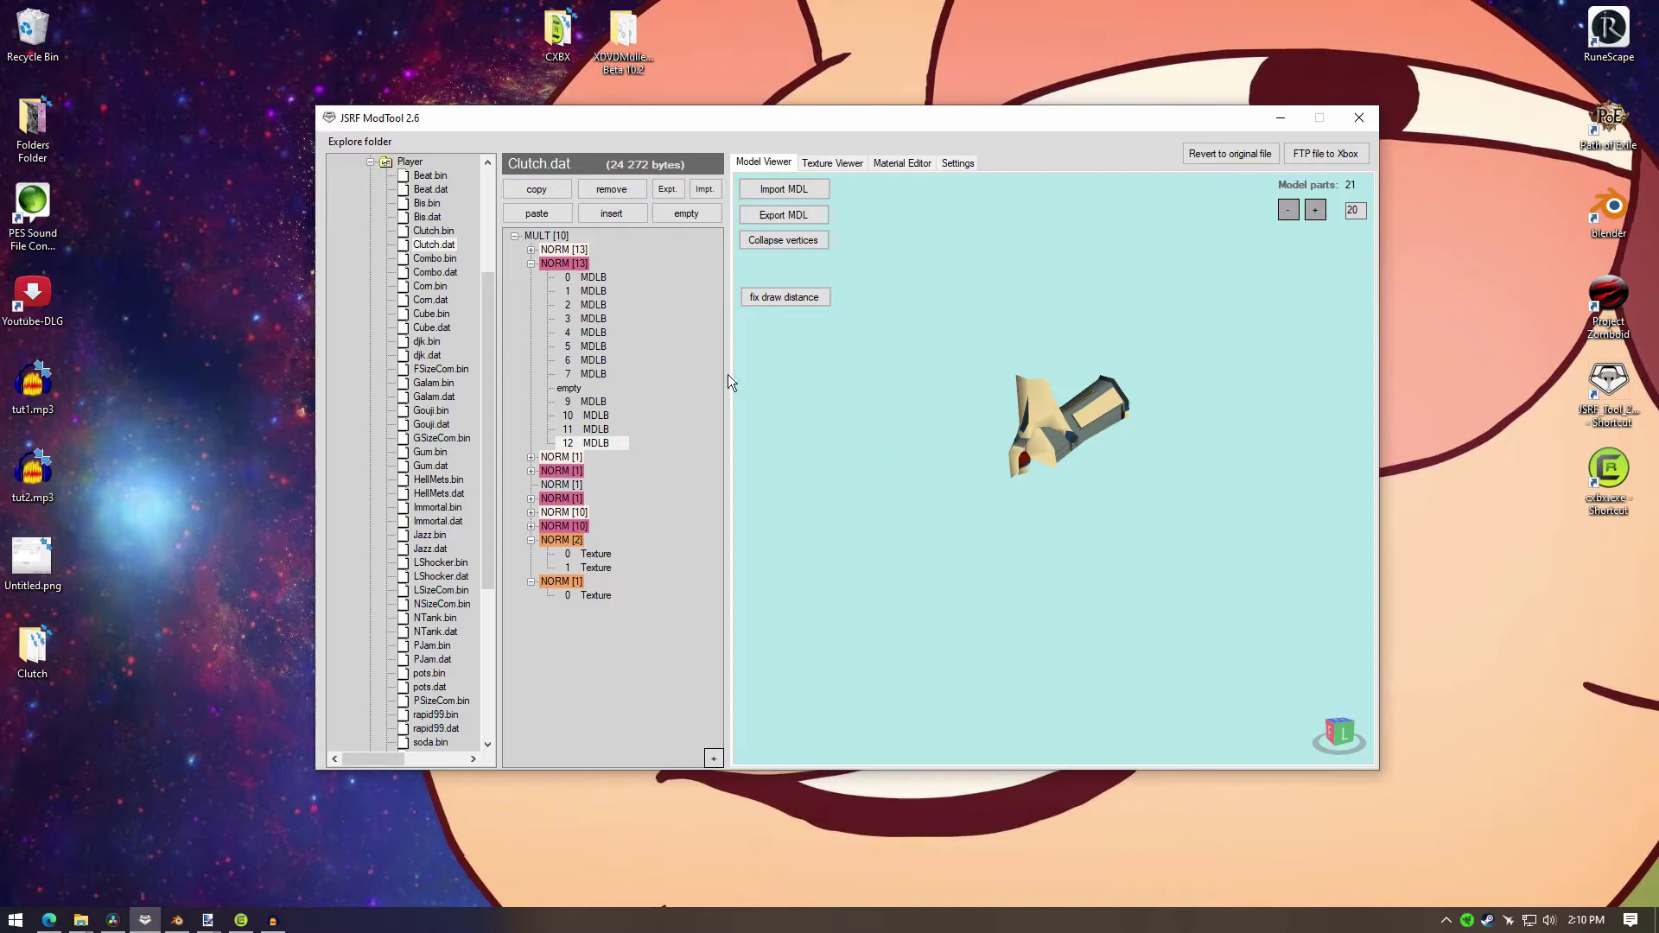
Step: Expand the pink NORM [10] group and examine its MDLB 0 and MDLB 1 models from several angles
click(531, 526)
click(594, 553)
right_drag(1082, 526, 903, 518)
click(594, 539)
right_drag(811, 574, 1083, 420)
click(594, 554)
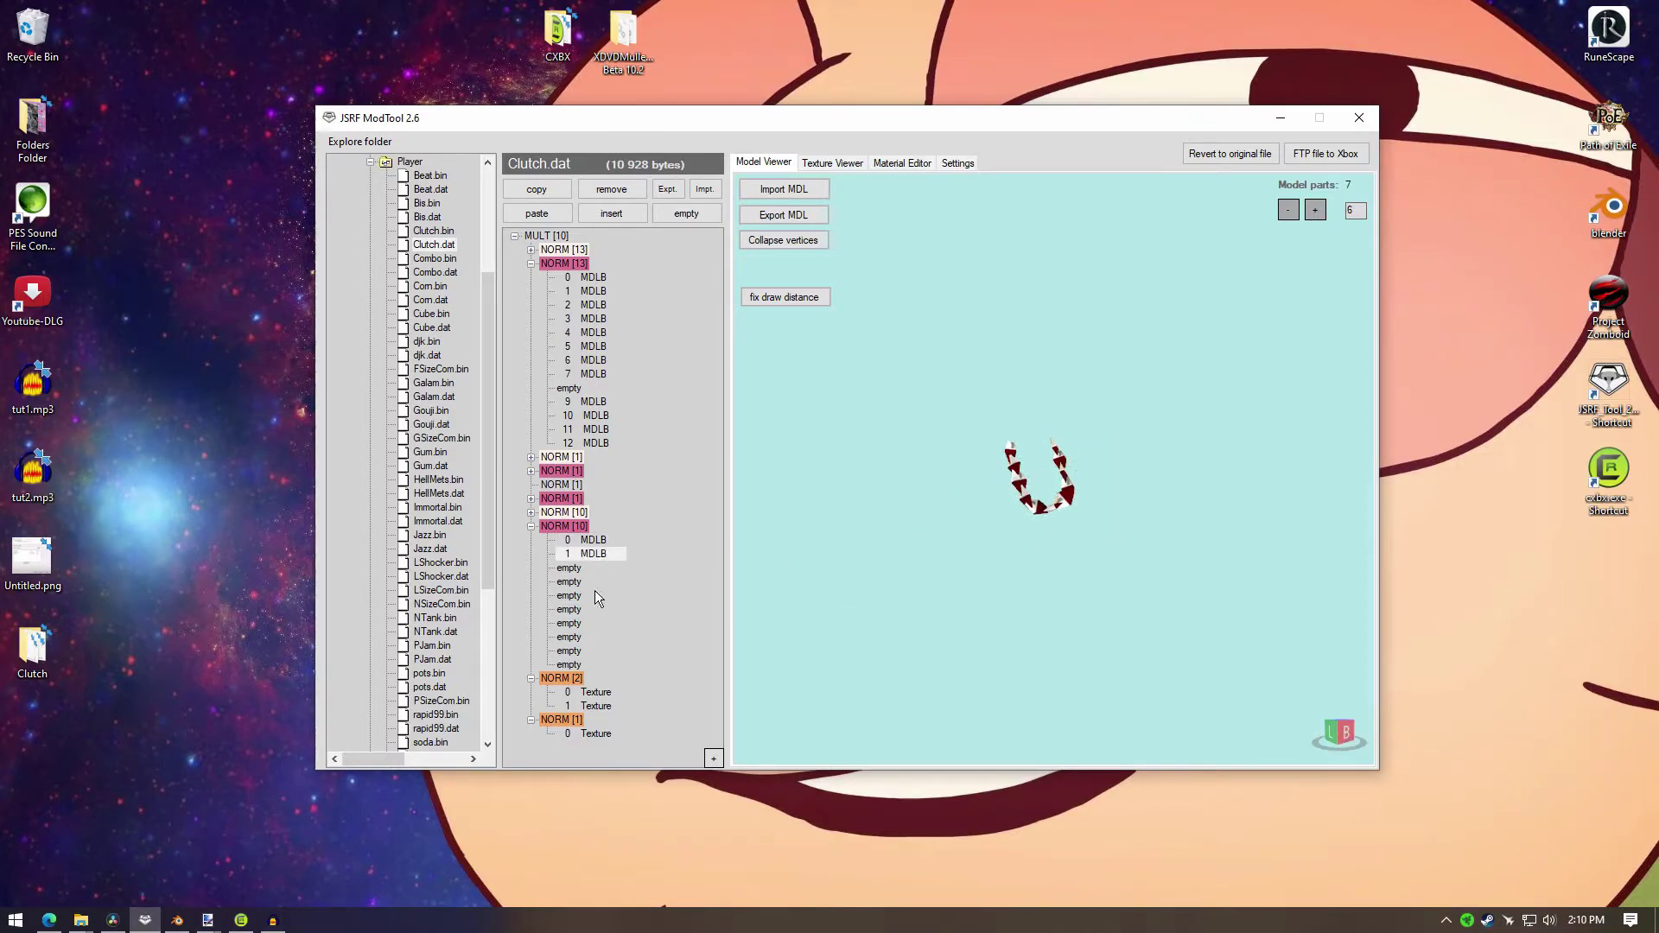
Step: Expand the two pink NORM [1] groups and examine the MDLB 0 model in each
click(532, 499)
click(592, 512)
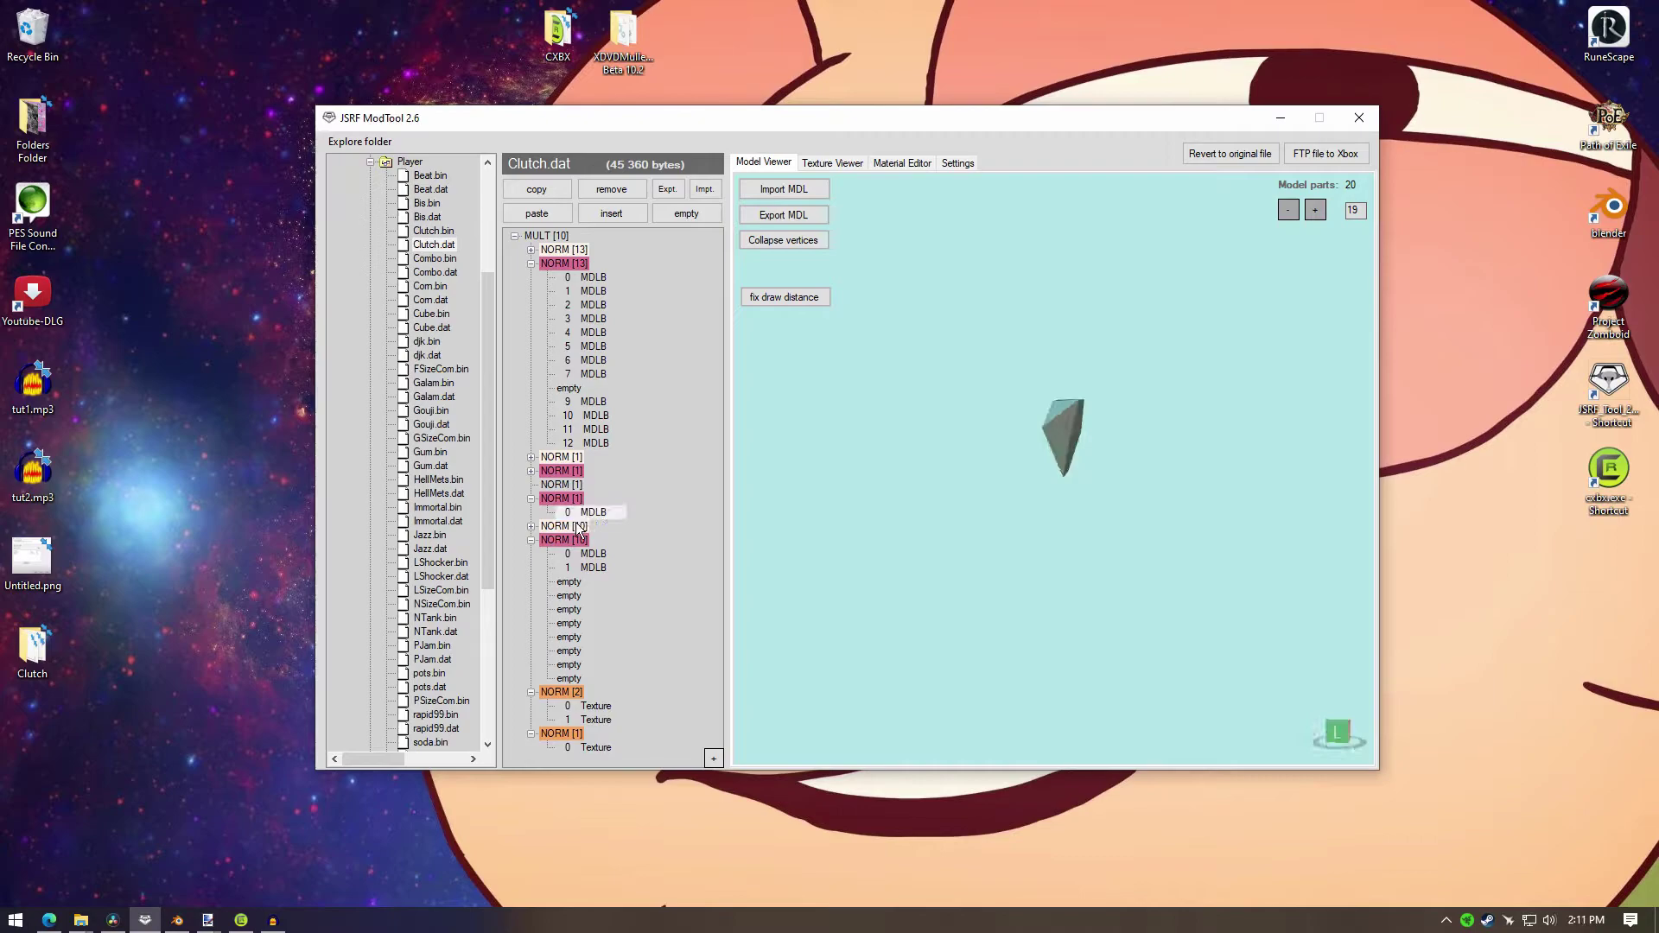
right_drag(960, 540, 1019, 527)
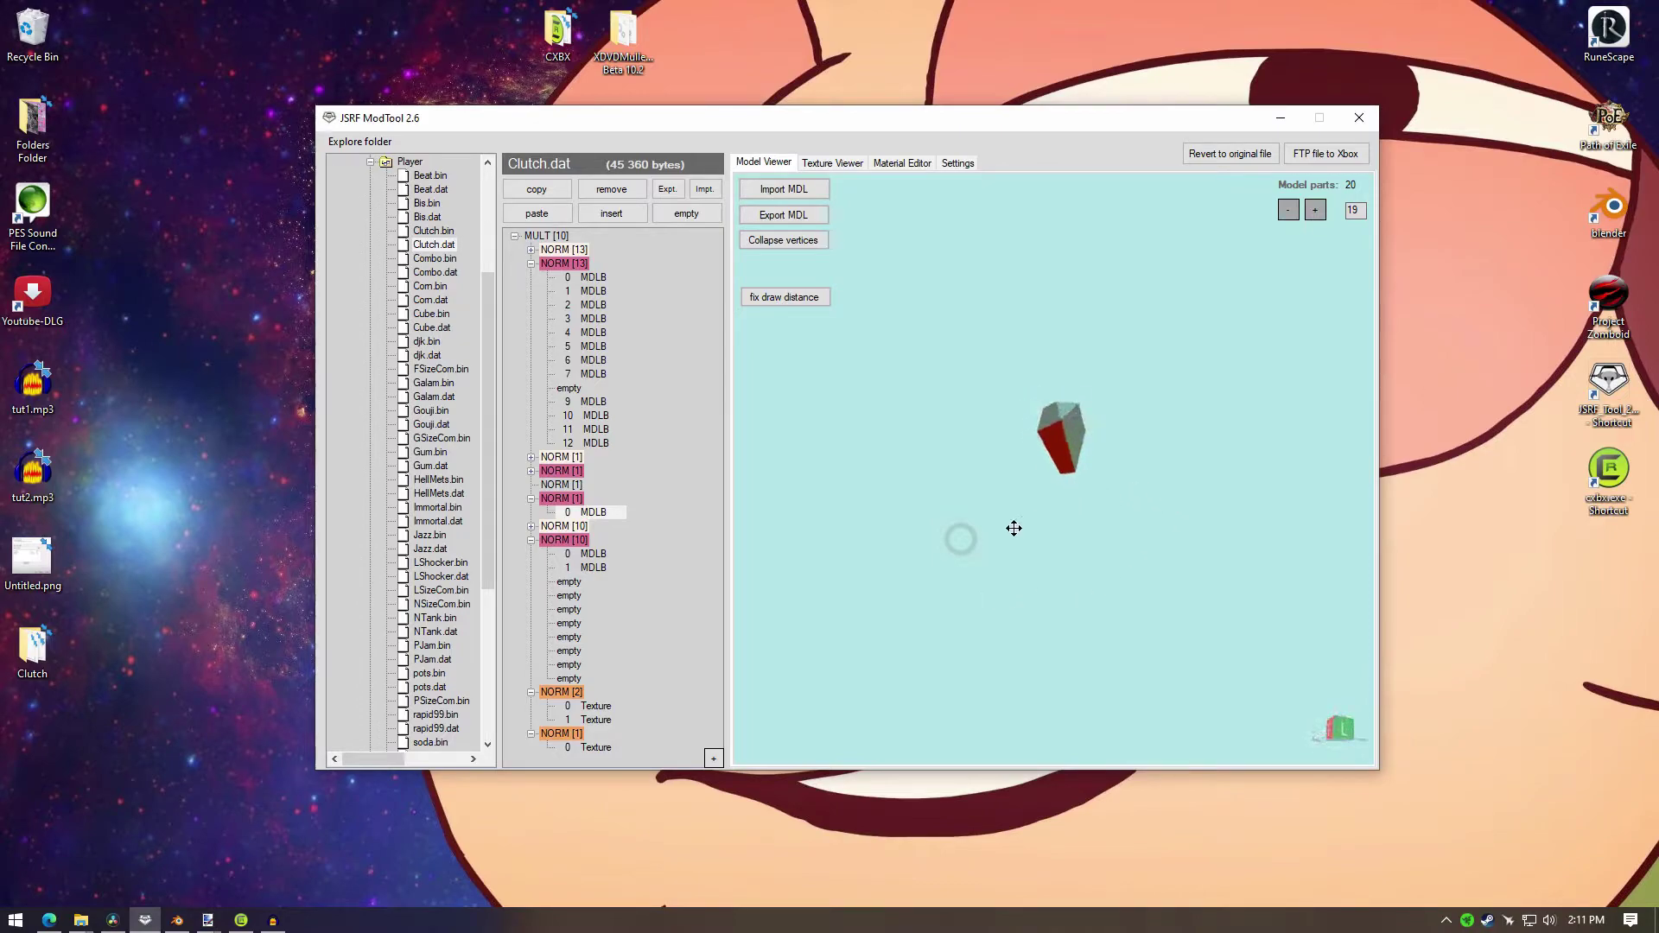
click(531, 471)
click(605, 486)
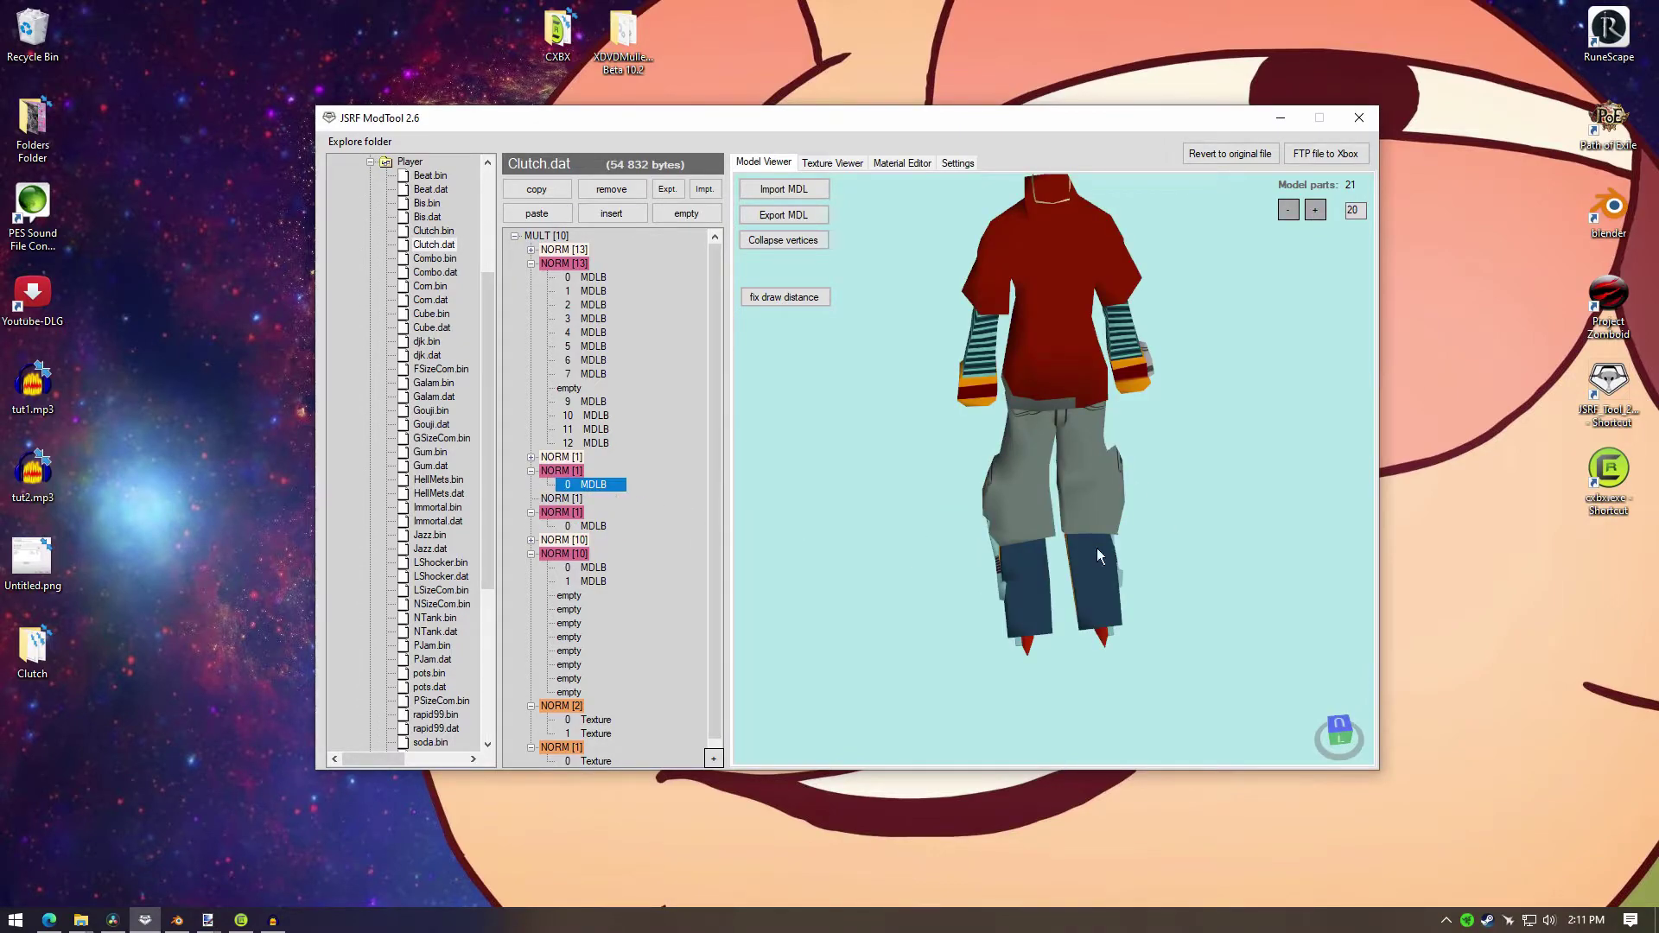
Step: Compare the MDLB 0 body model of the pink NORM [13] group with the MDLB 0 model of the first pink NORM [1] group
scroll(1097, 553, down, 5)
right_drag(1060, 508, 1030, 464)
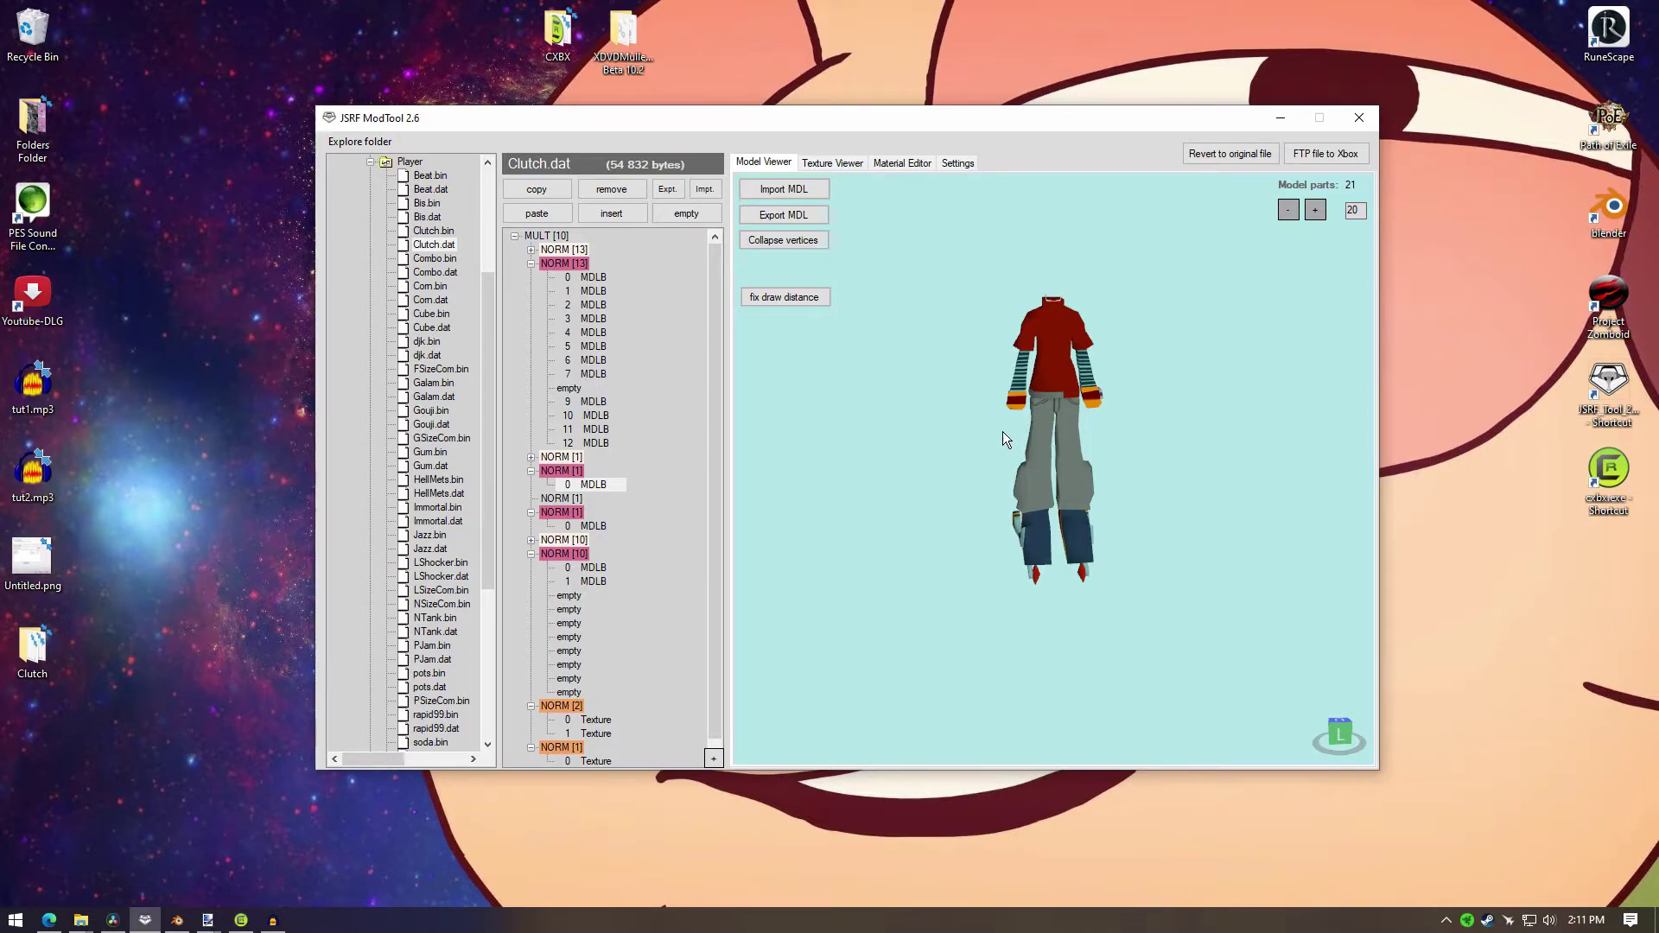
click(593, 277)
right_drag(962, 374, 1051, 396)
click(594, 485)
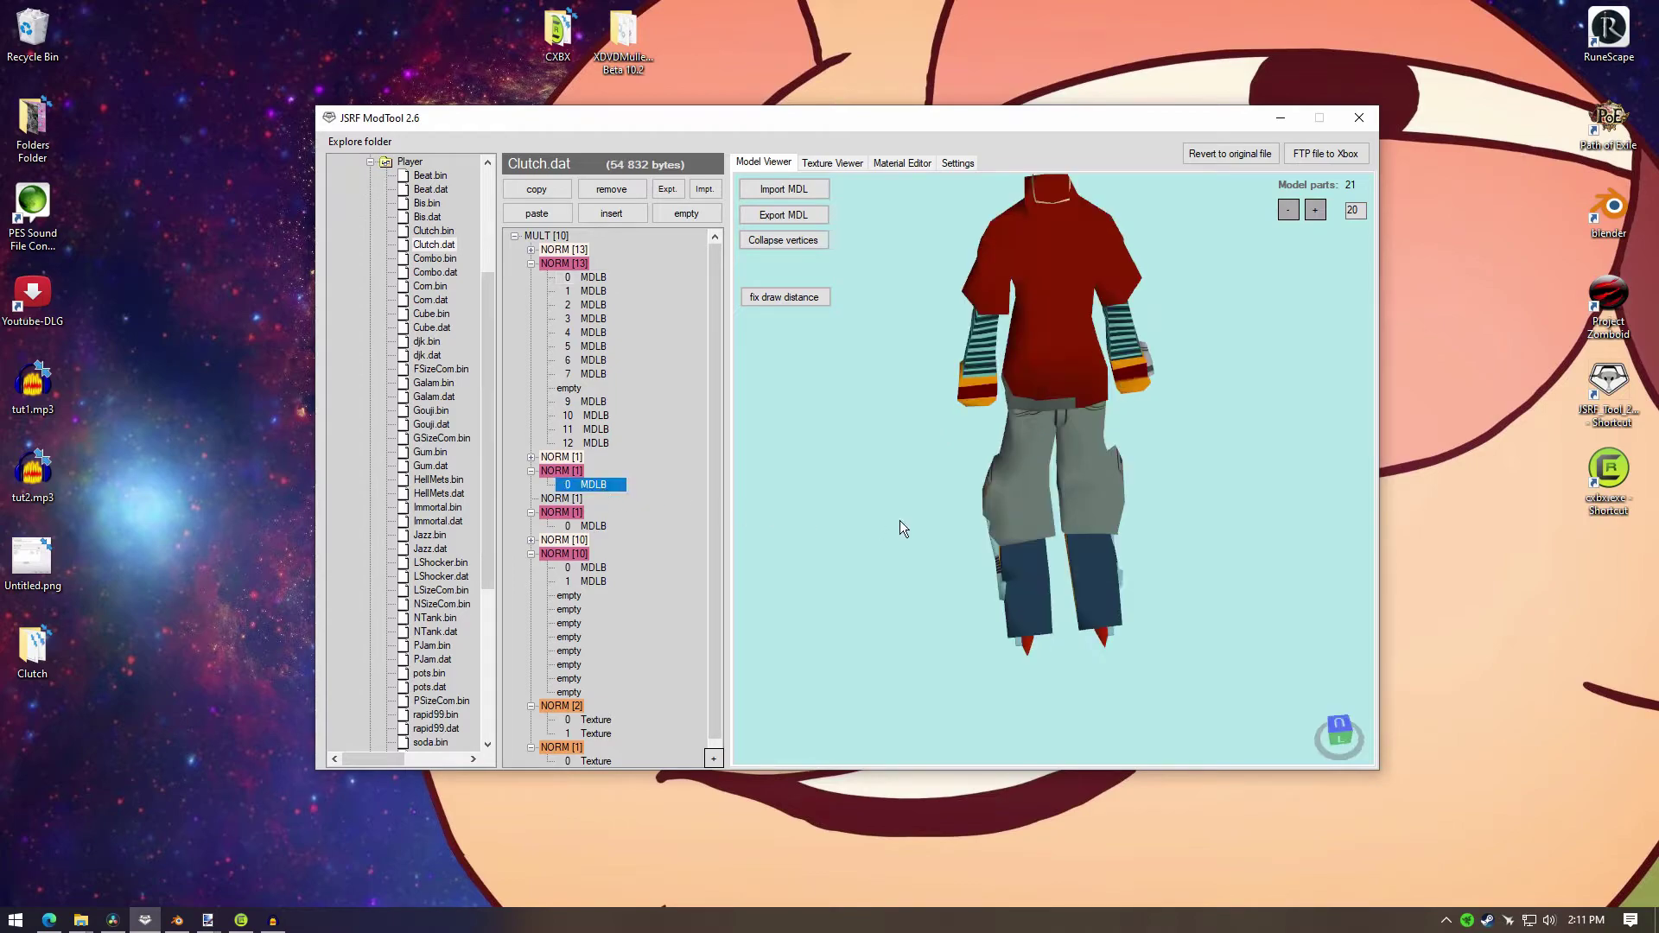
right_drag(948, 518, 980, 484)
drag(981, 484, 993, 484)
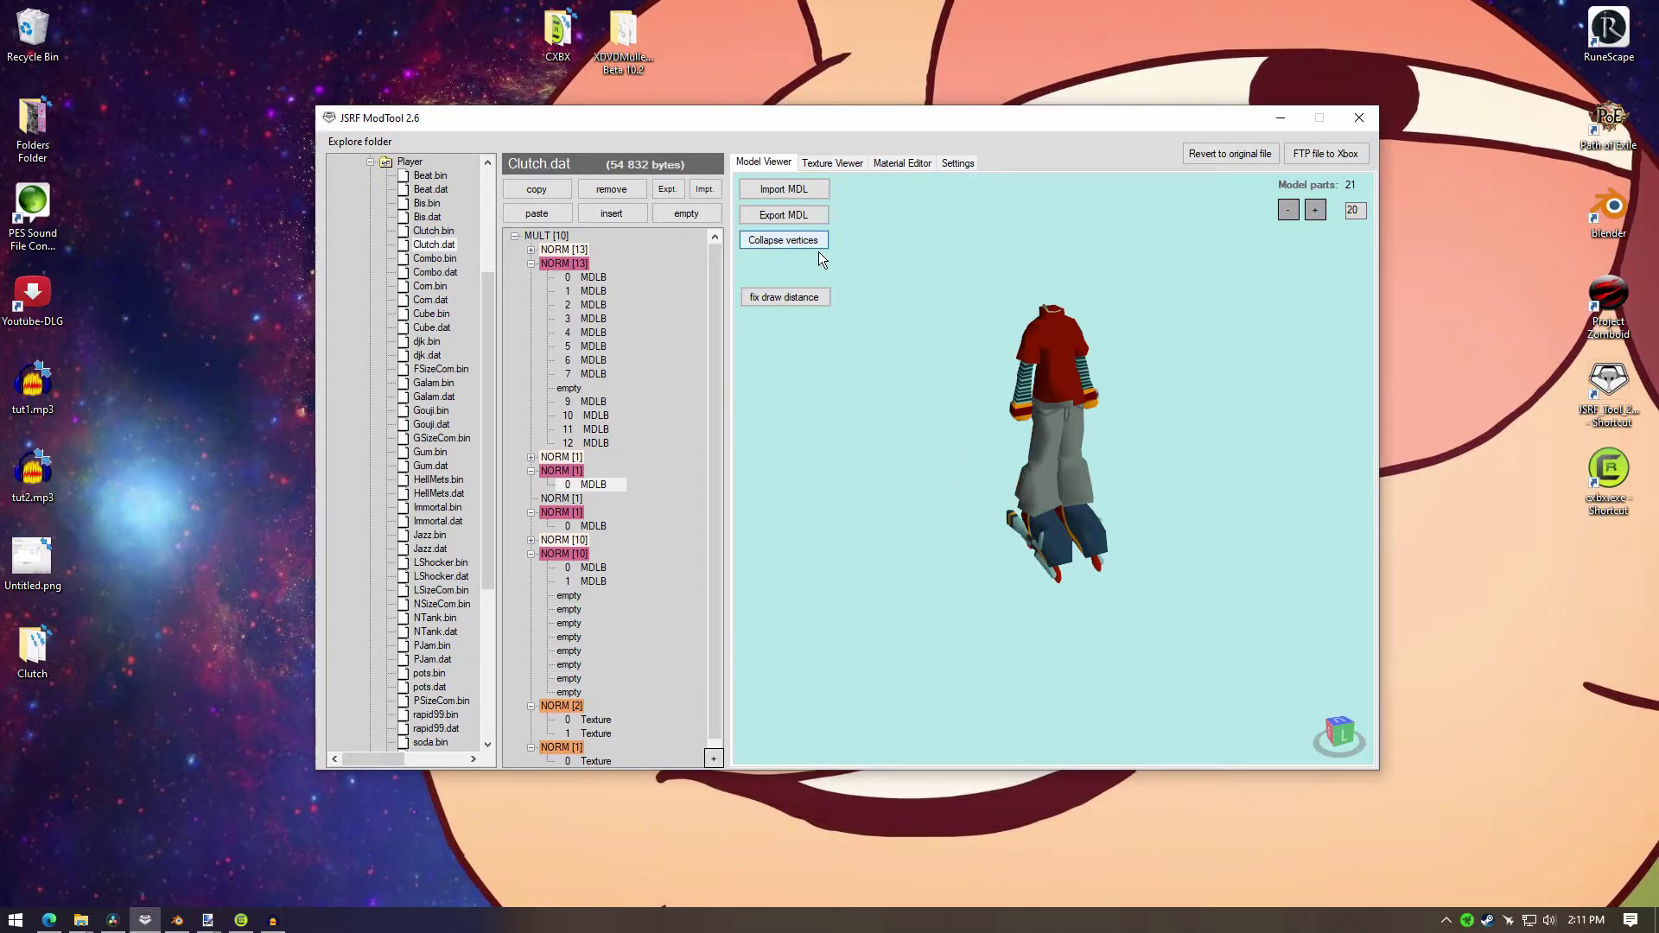
drag(1025, 562, 981, 535)
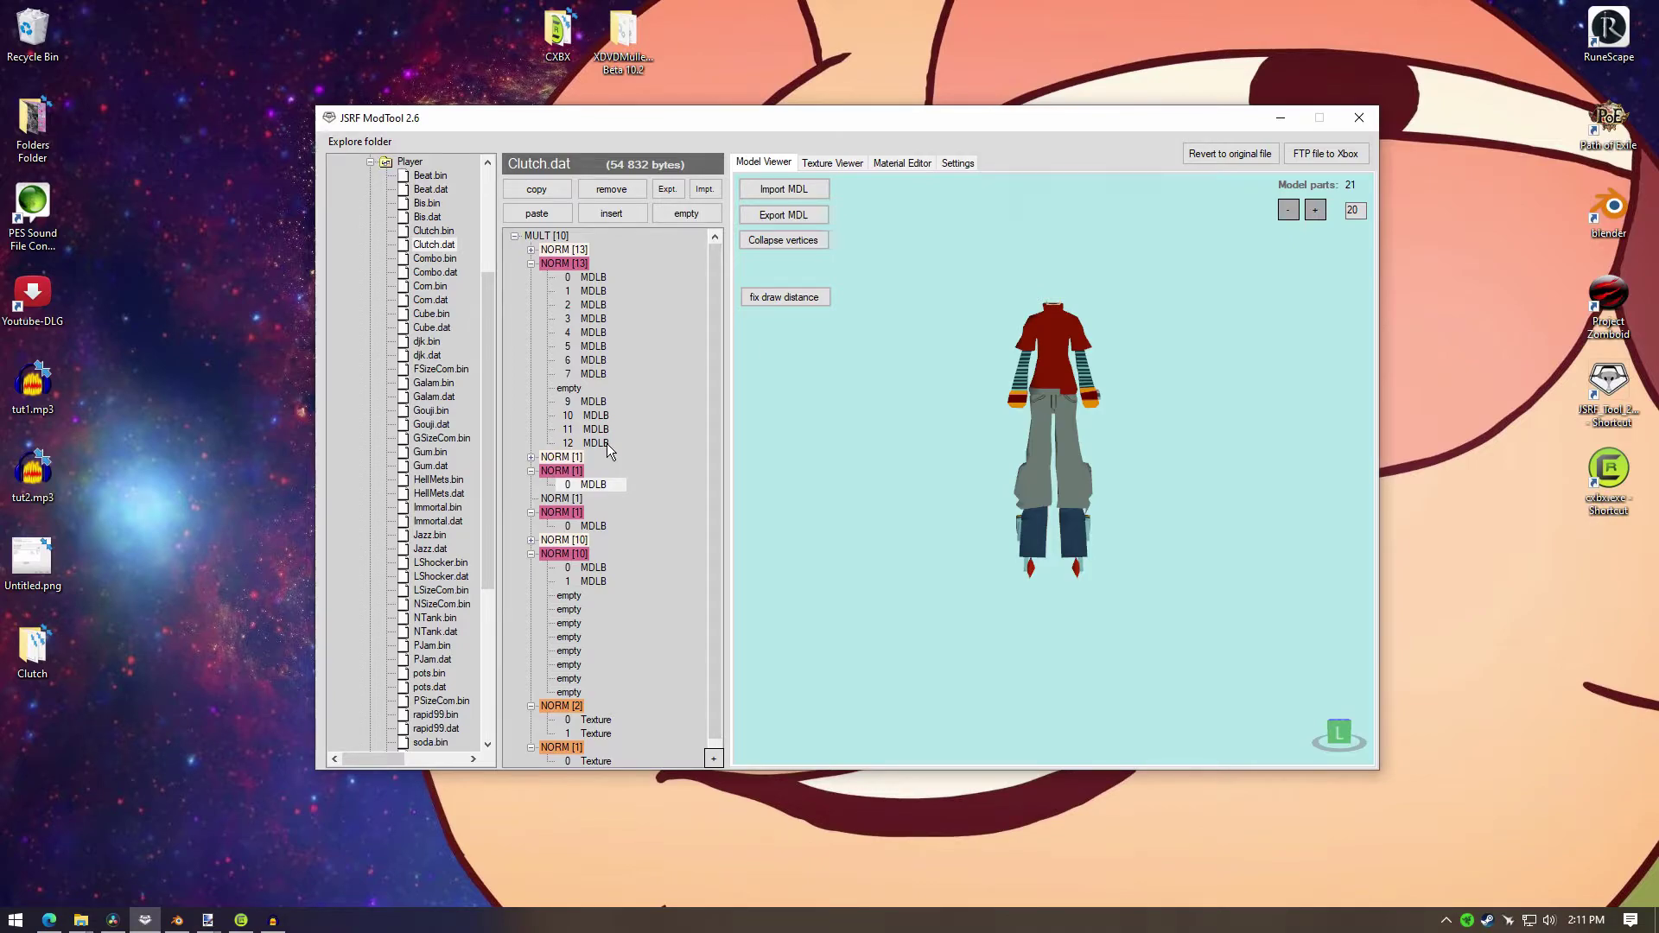
click(594, 277)
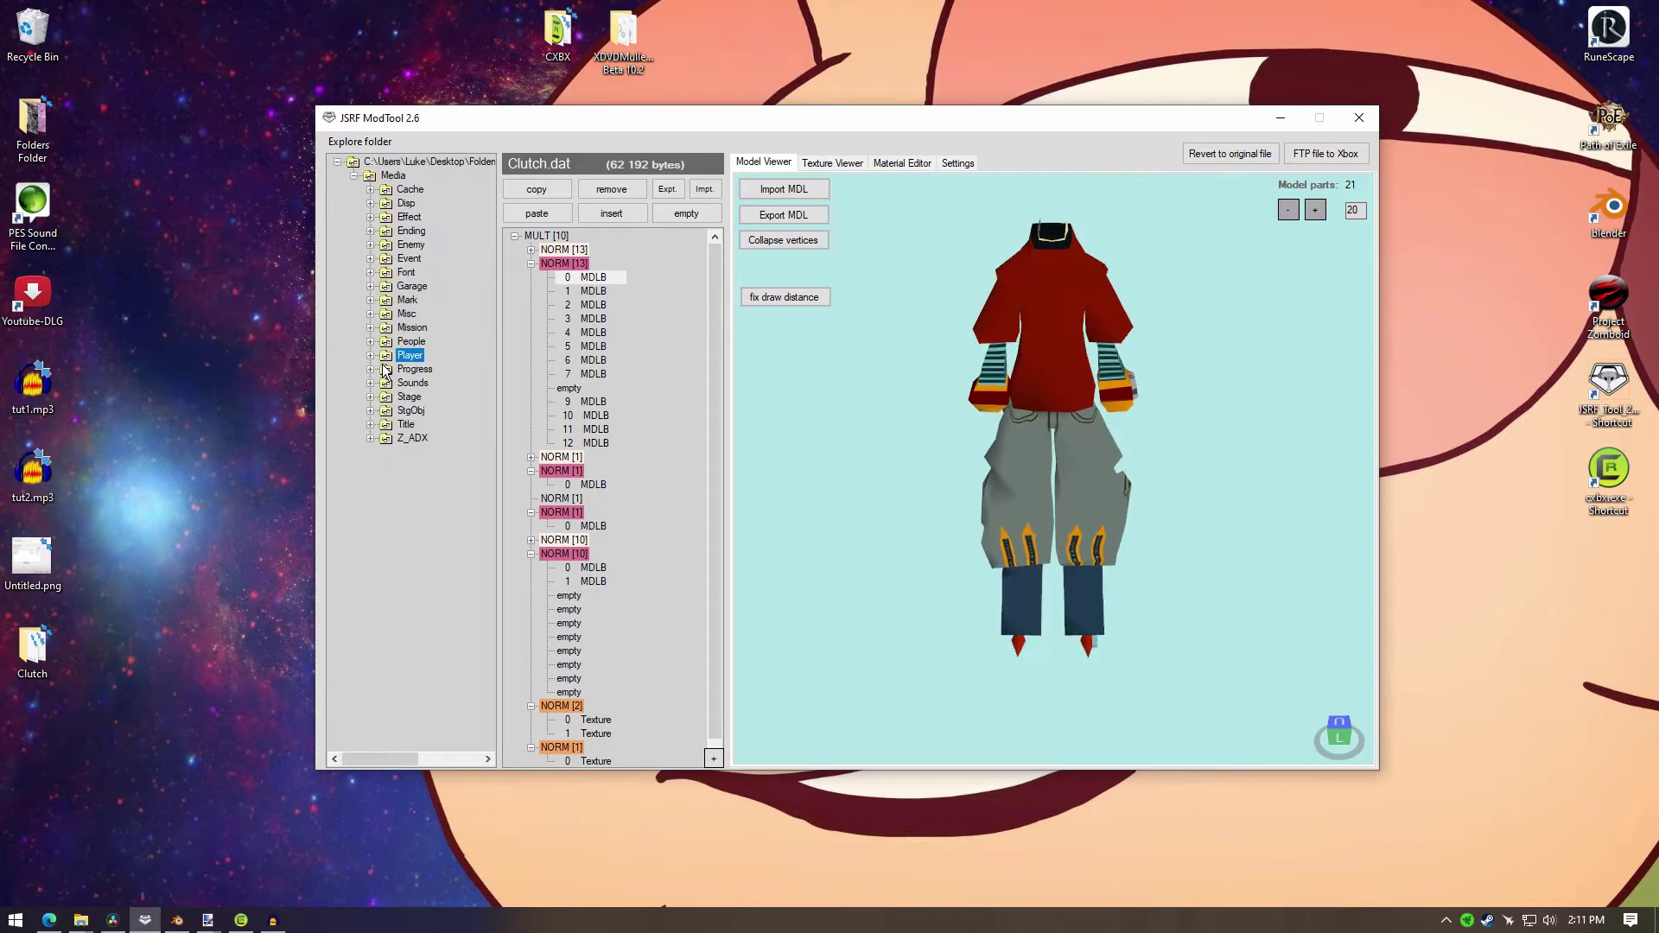
Step: Open Combo.dat from the Player folder and examine MDLB 0 of its pink NORM [13] group
click(381, 365)
drag(493, 385, 491, 370)
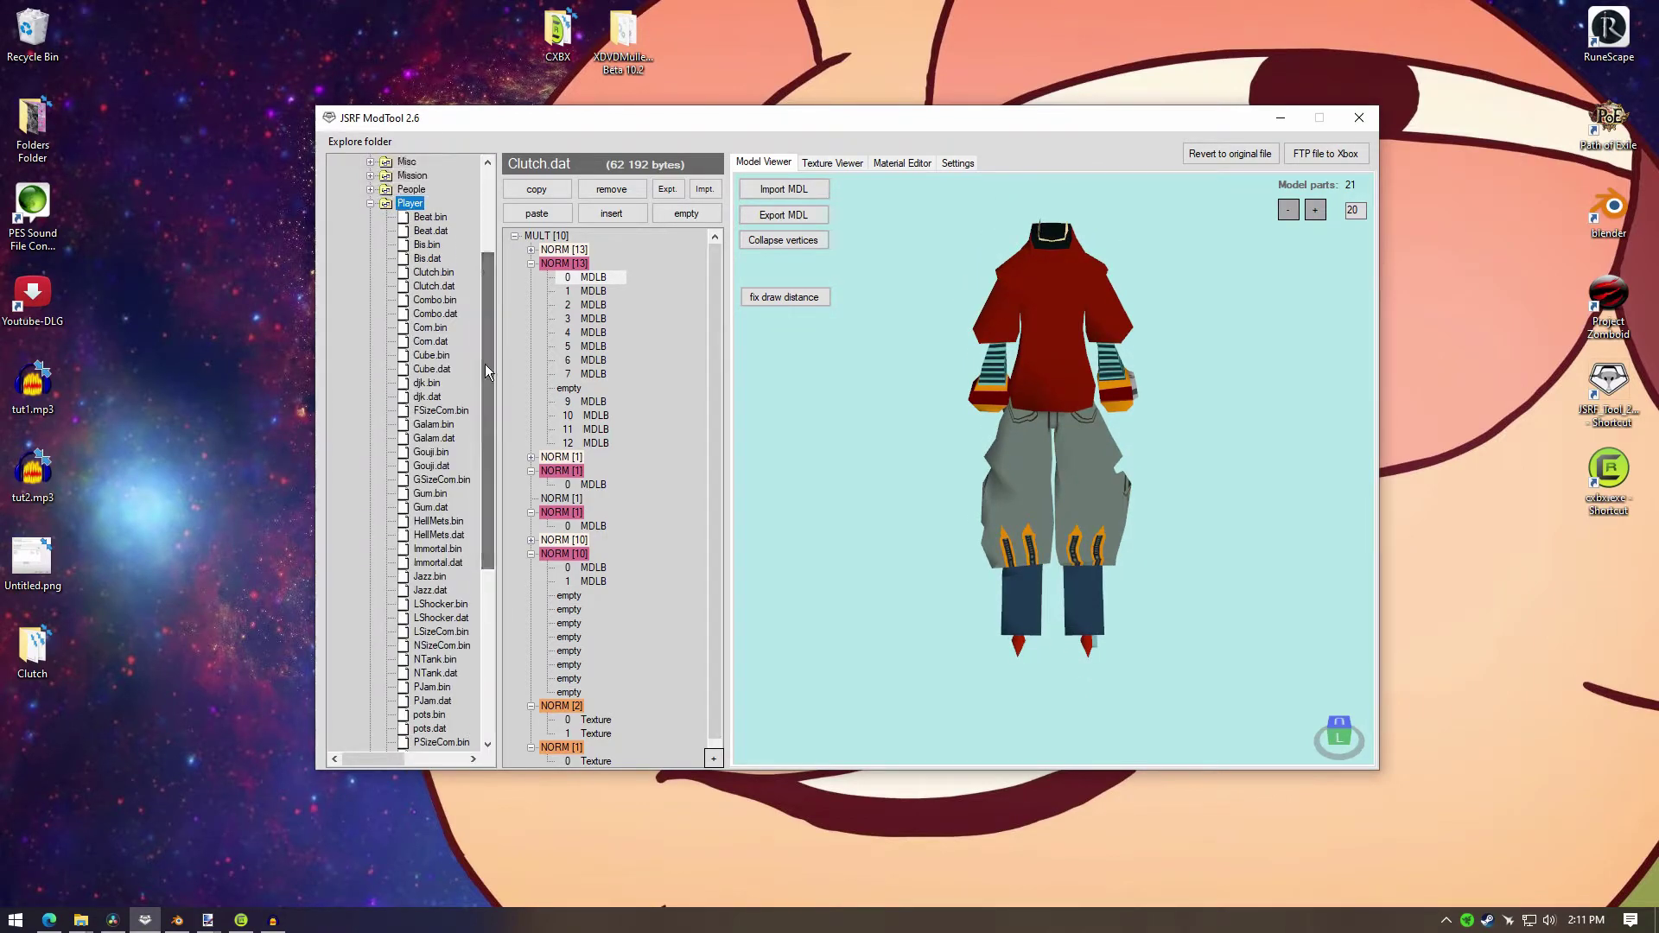
click(435, 314)
click(532, 264)
click(595, 278)
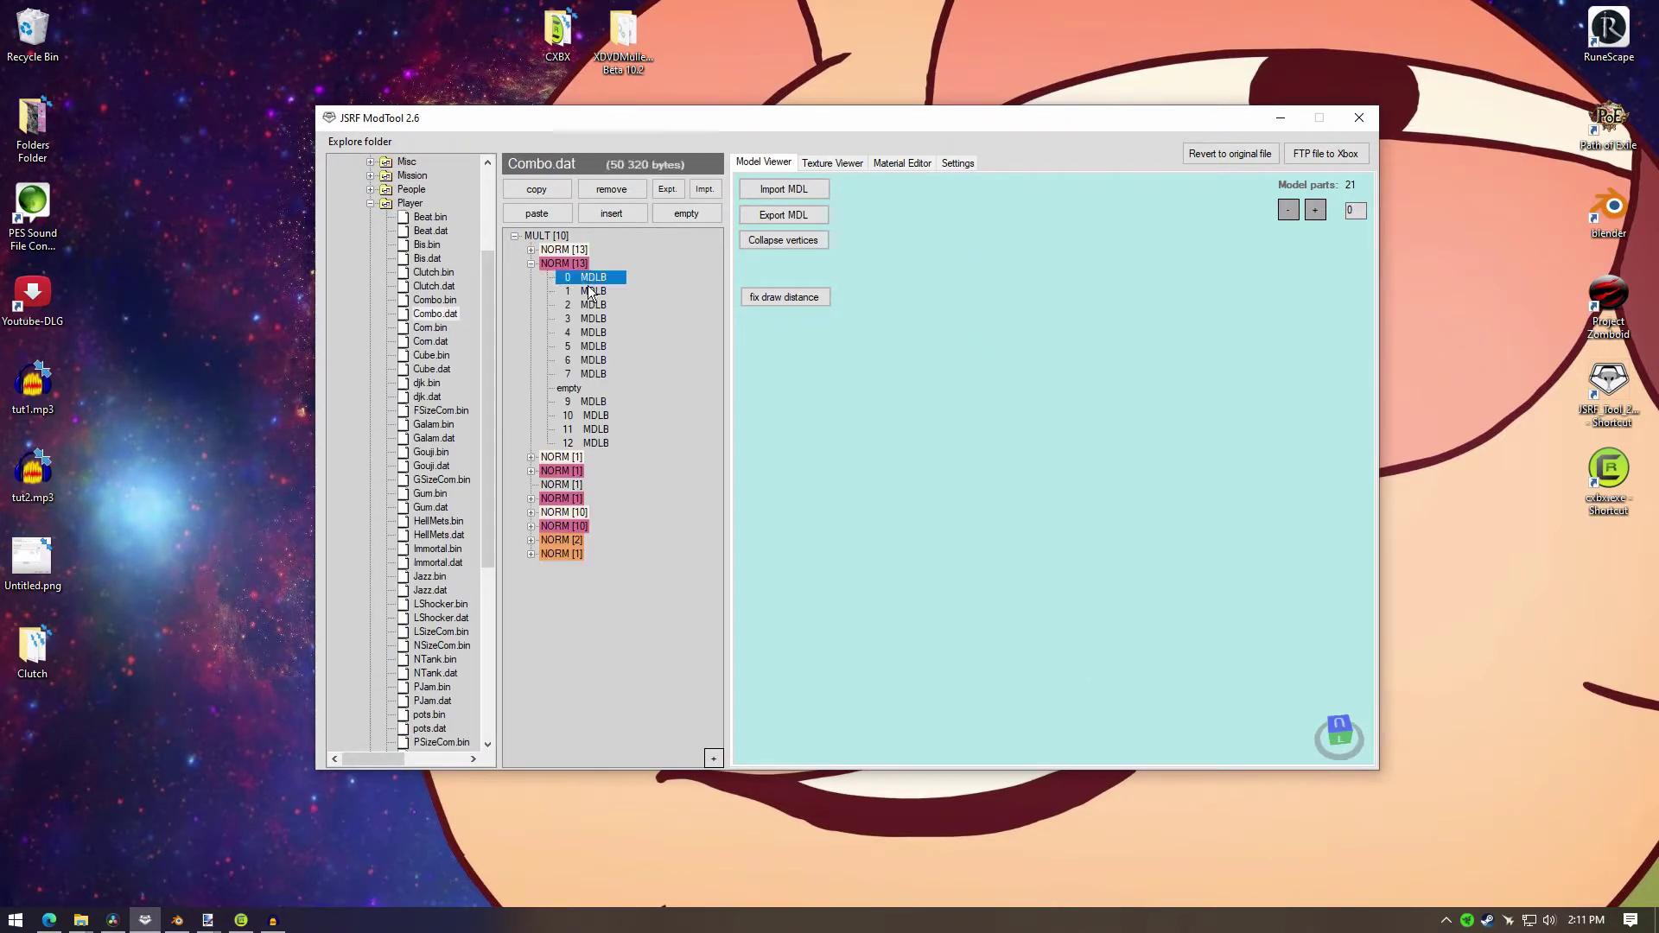
scroll(1013, 526, down, 3)
Step: Expand the orange NORM [2] group of Combo.dat and view its two textures
click(531, 540)
click(589, 555)
click(594, 568)
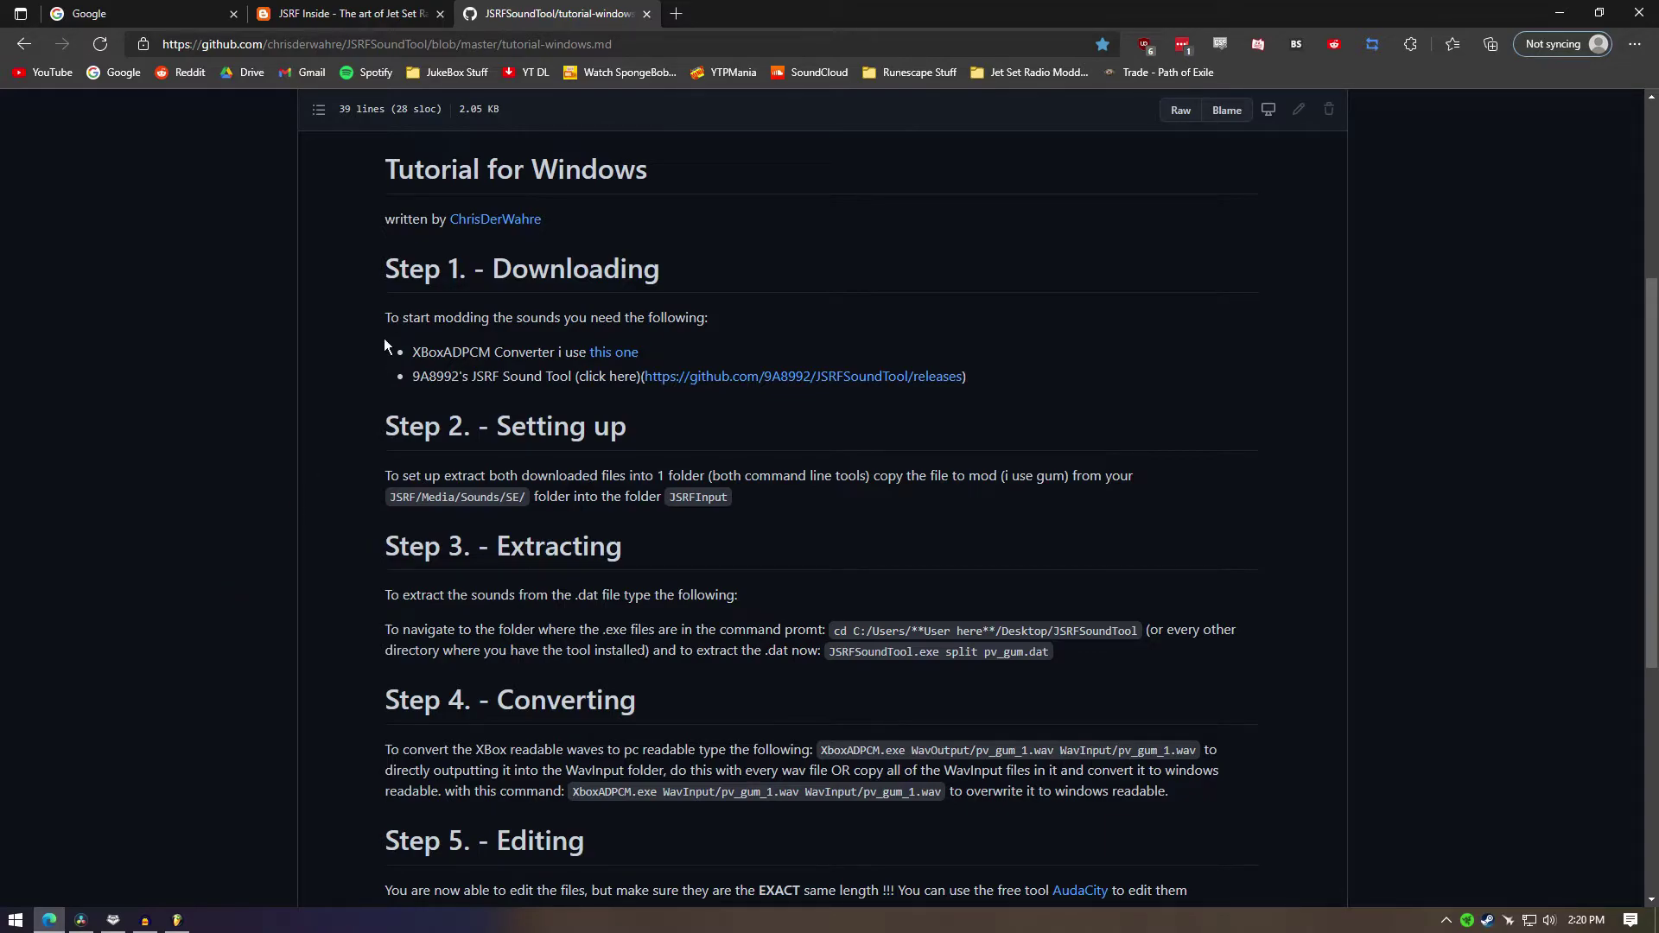
Step: Read the JSRFSoundTool Windows tutorial on GitHub, covering the required downloads, setup, extracting and converting steps
drag(385, 318, 809, 579)
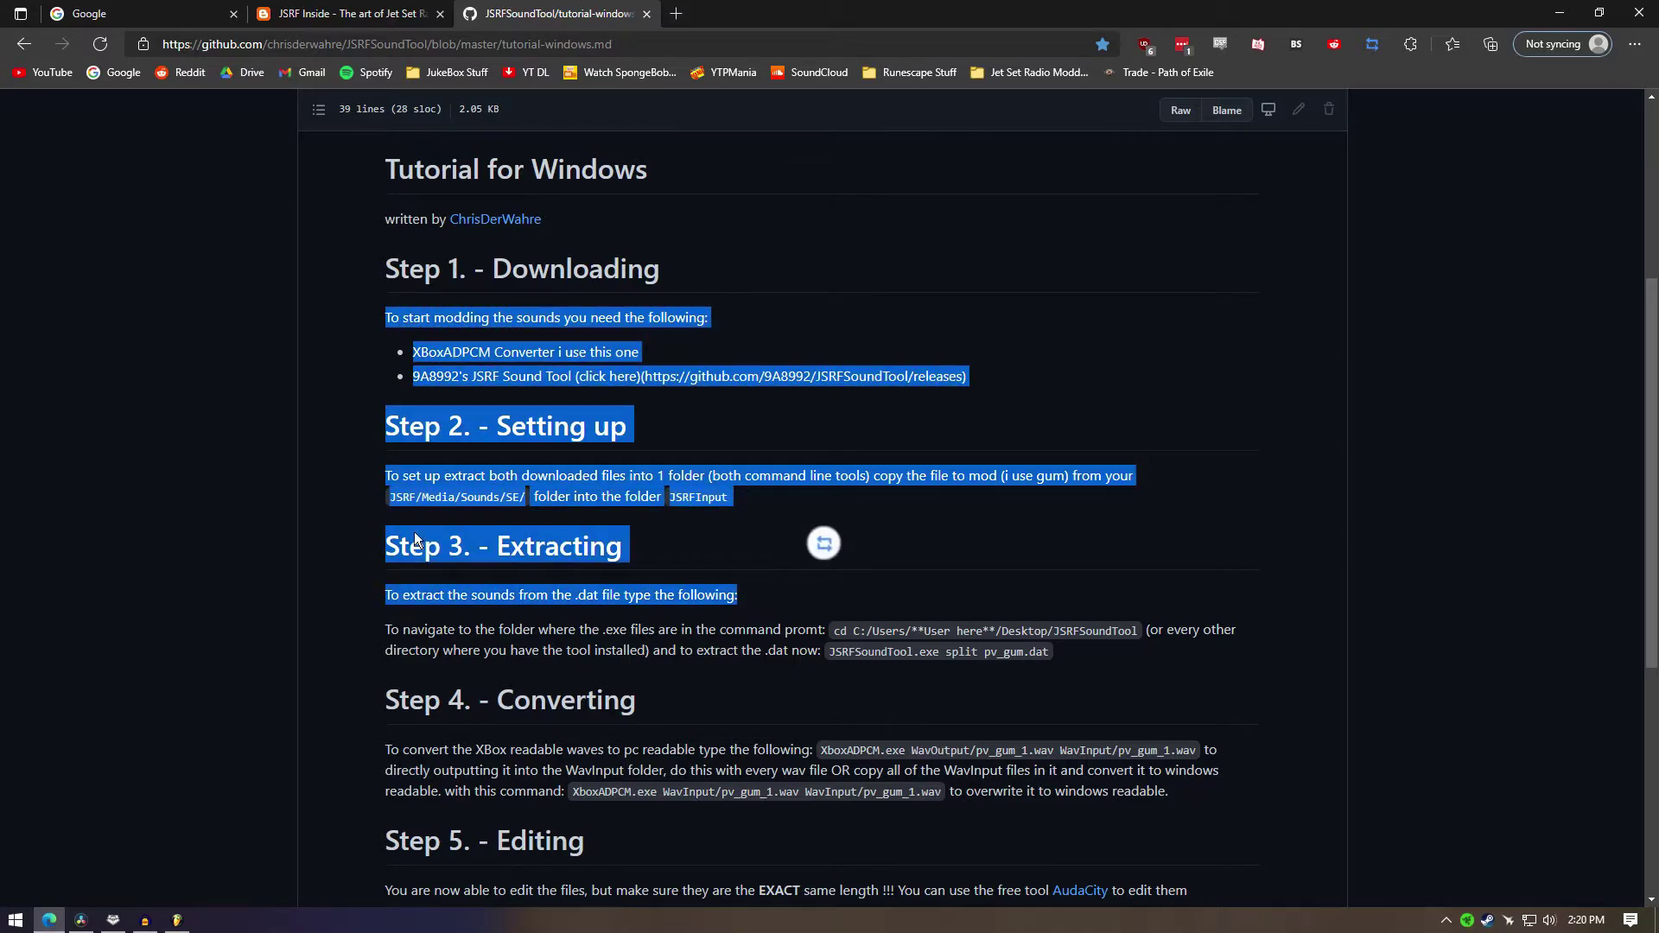
click(373, 534)
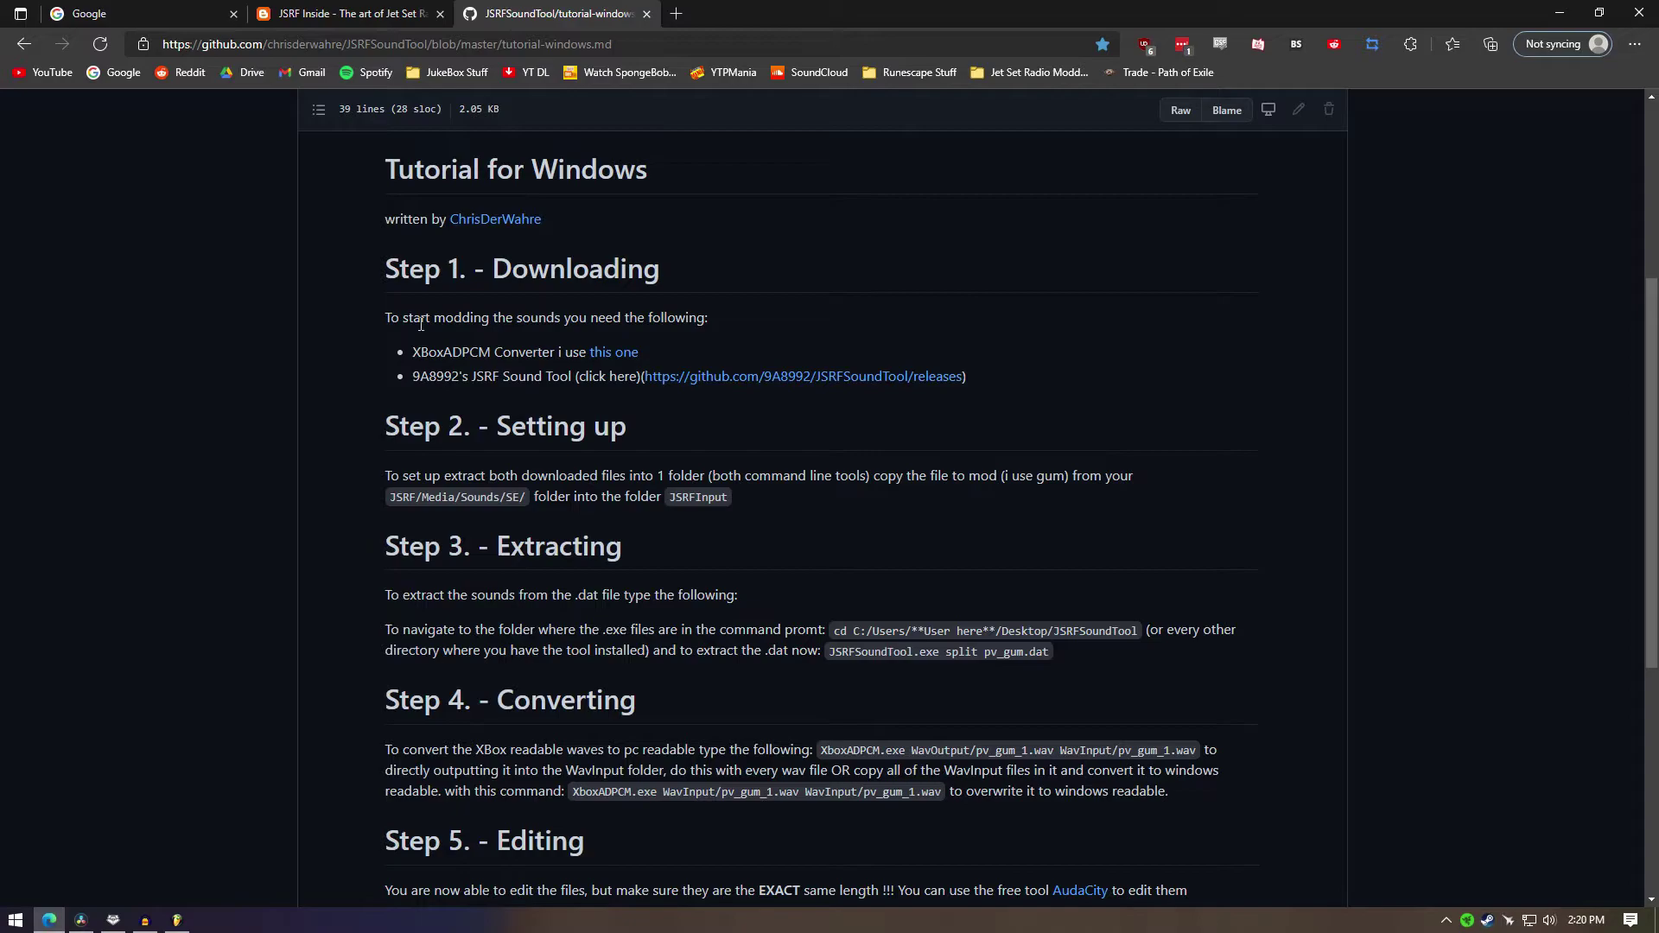
drag(414, 351, 1009, 413)
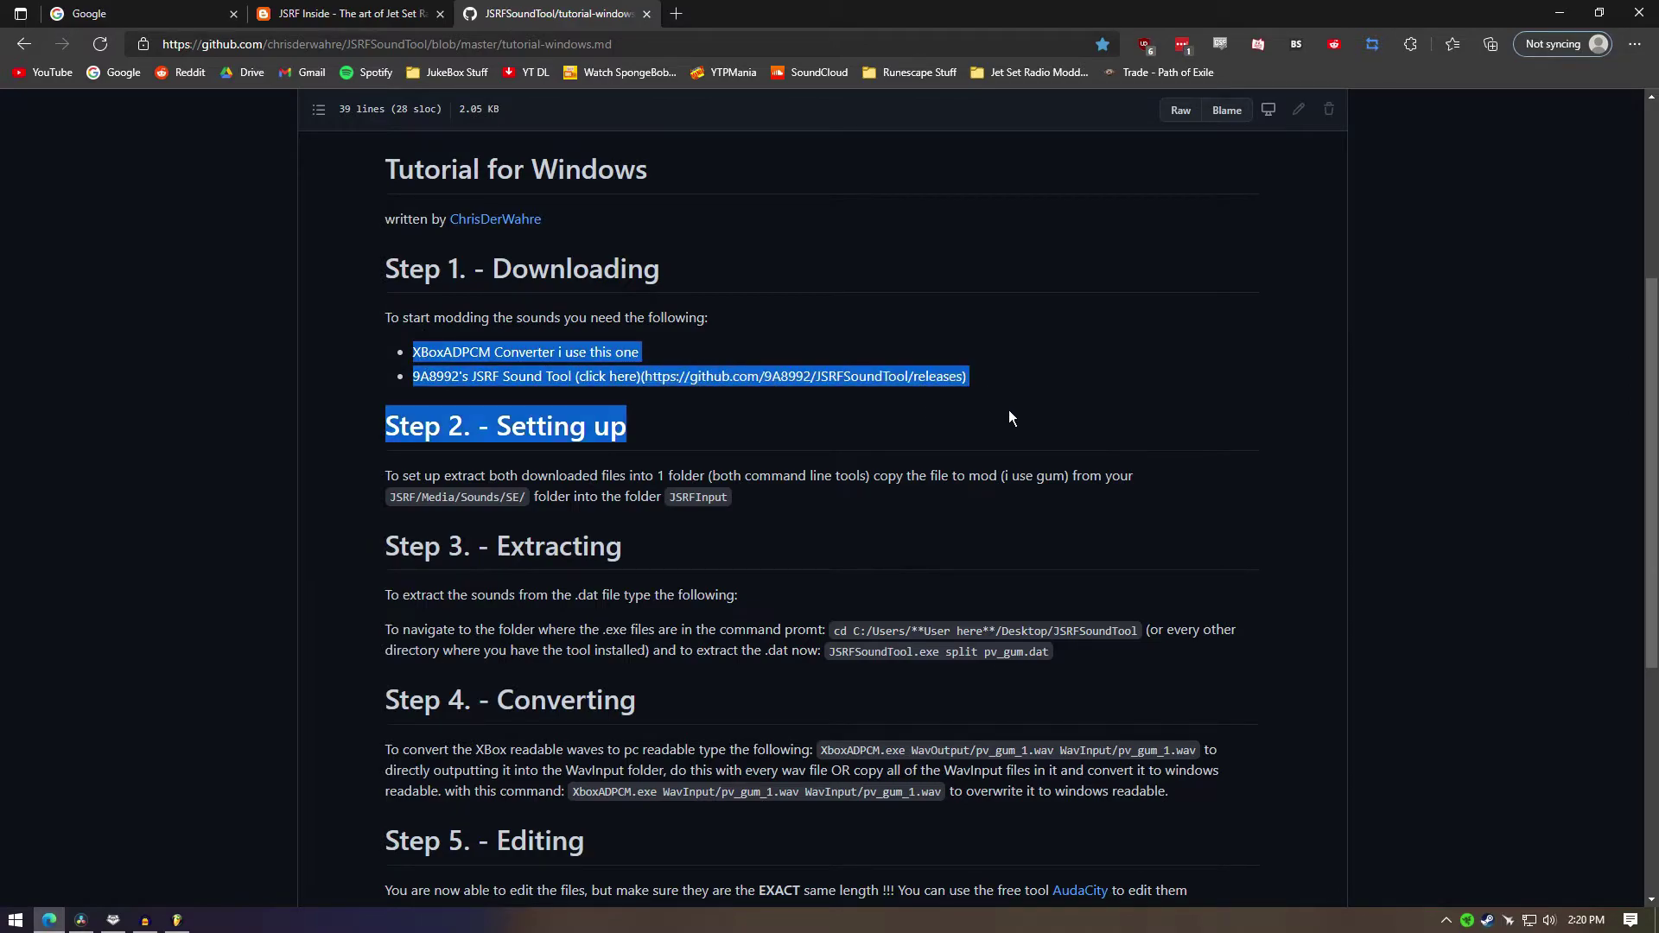
click(481, 377)
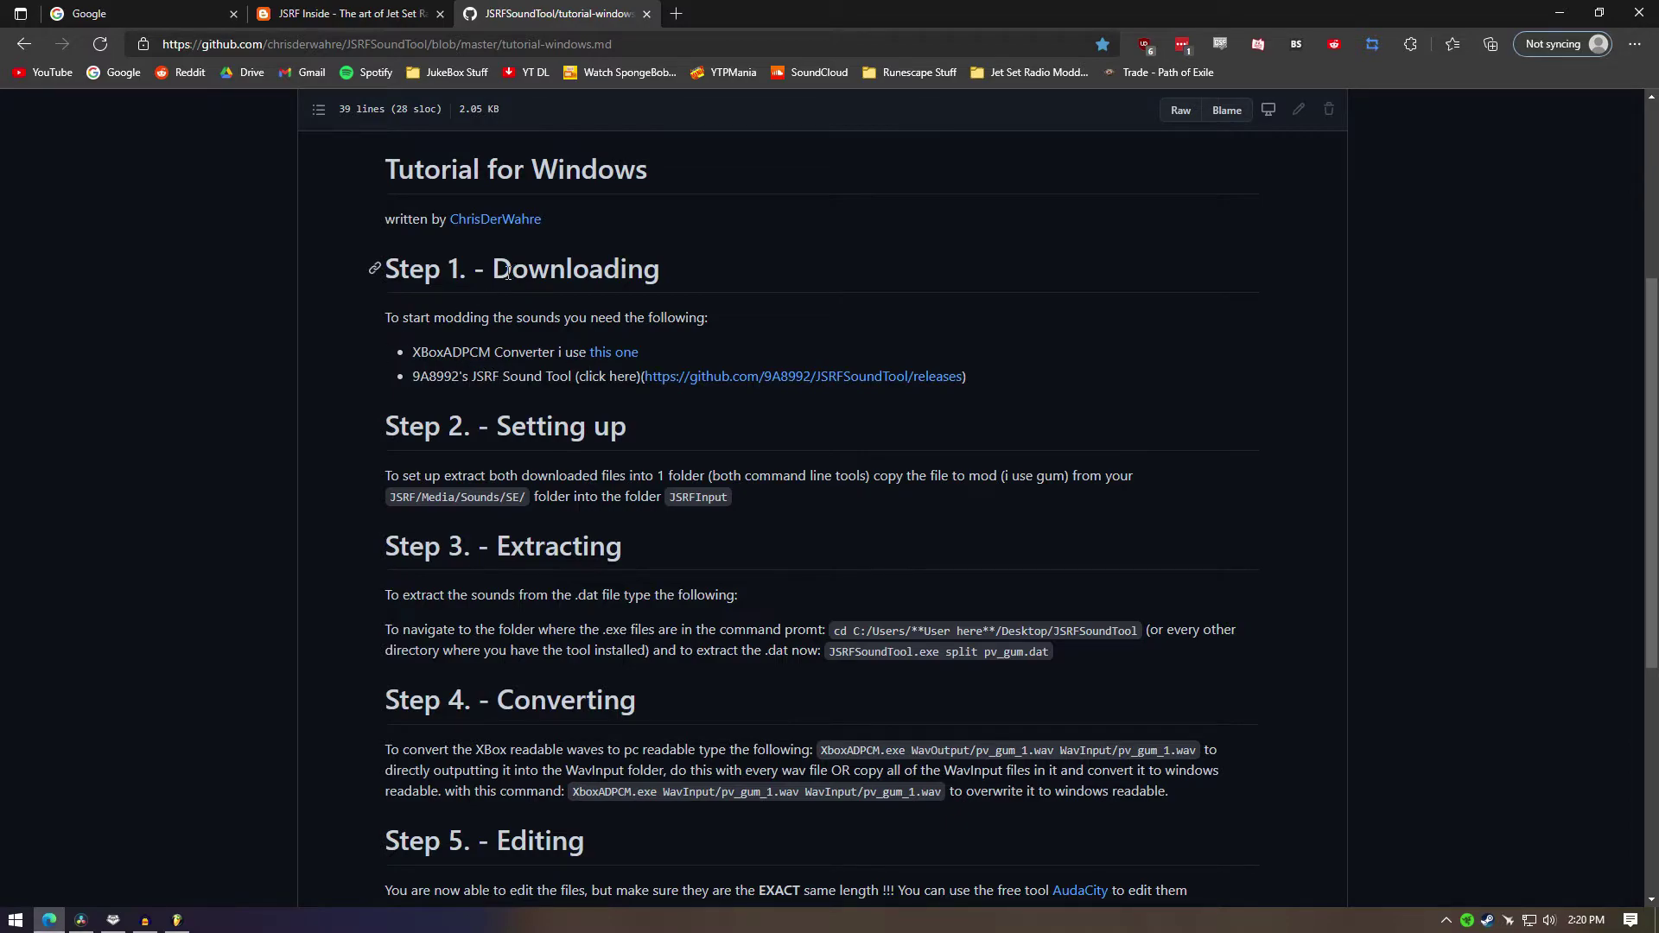
scroll(1192, 618, down, 1)
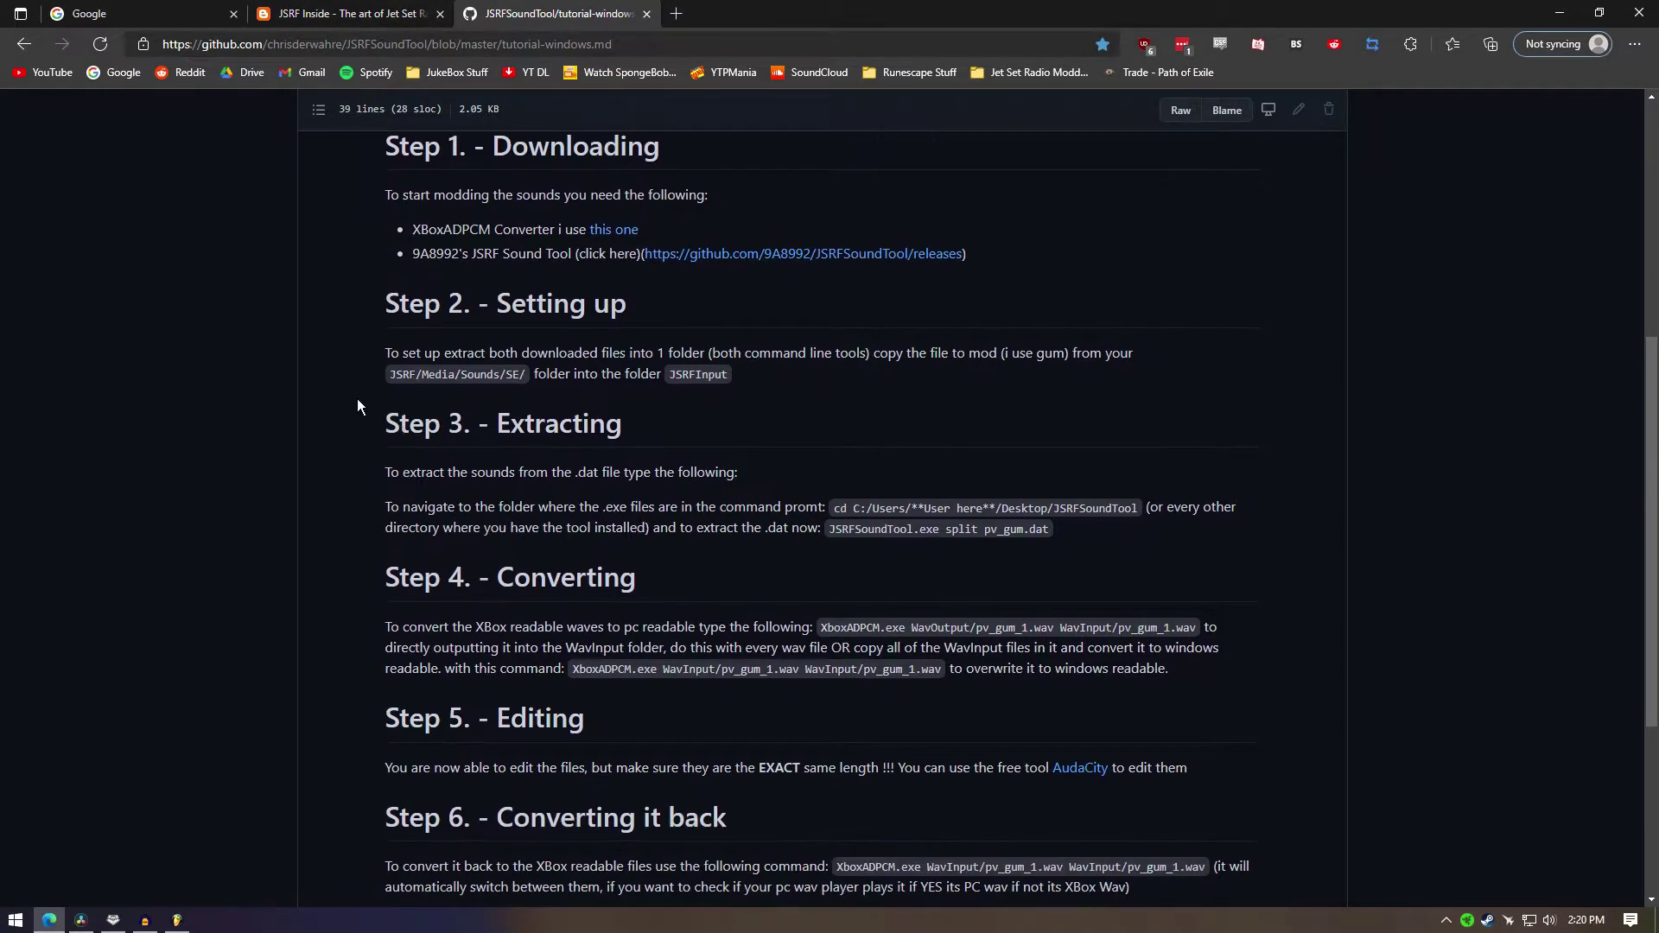
Step: Go to the desktop and open Folders Folder, cleanup 2.0, JSRF Mods, JSRF Sound Tool in File Explorer
click(1657, 925)
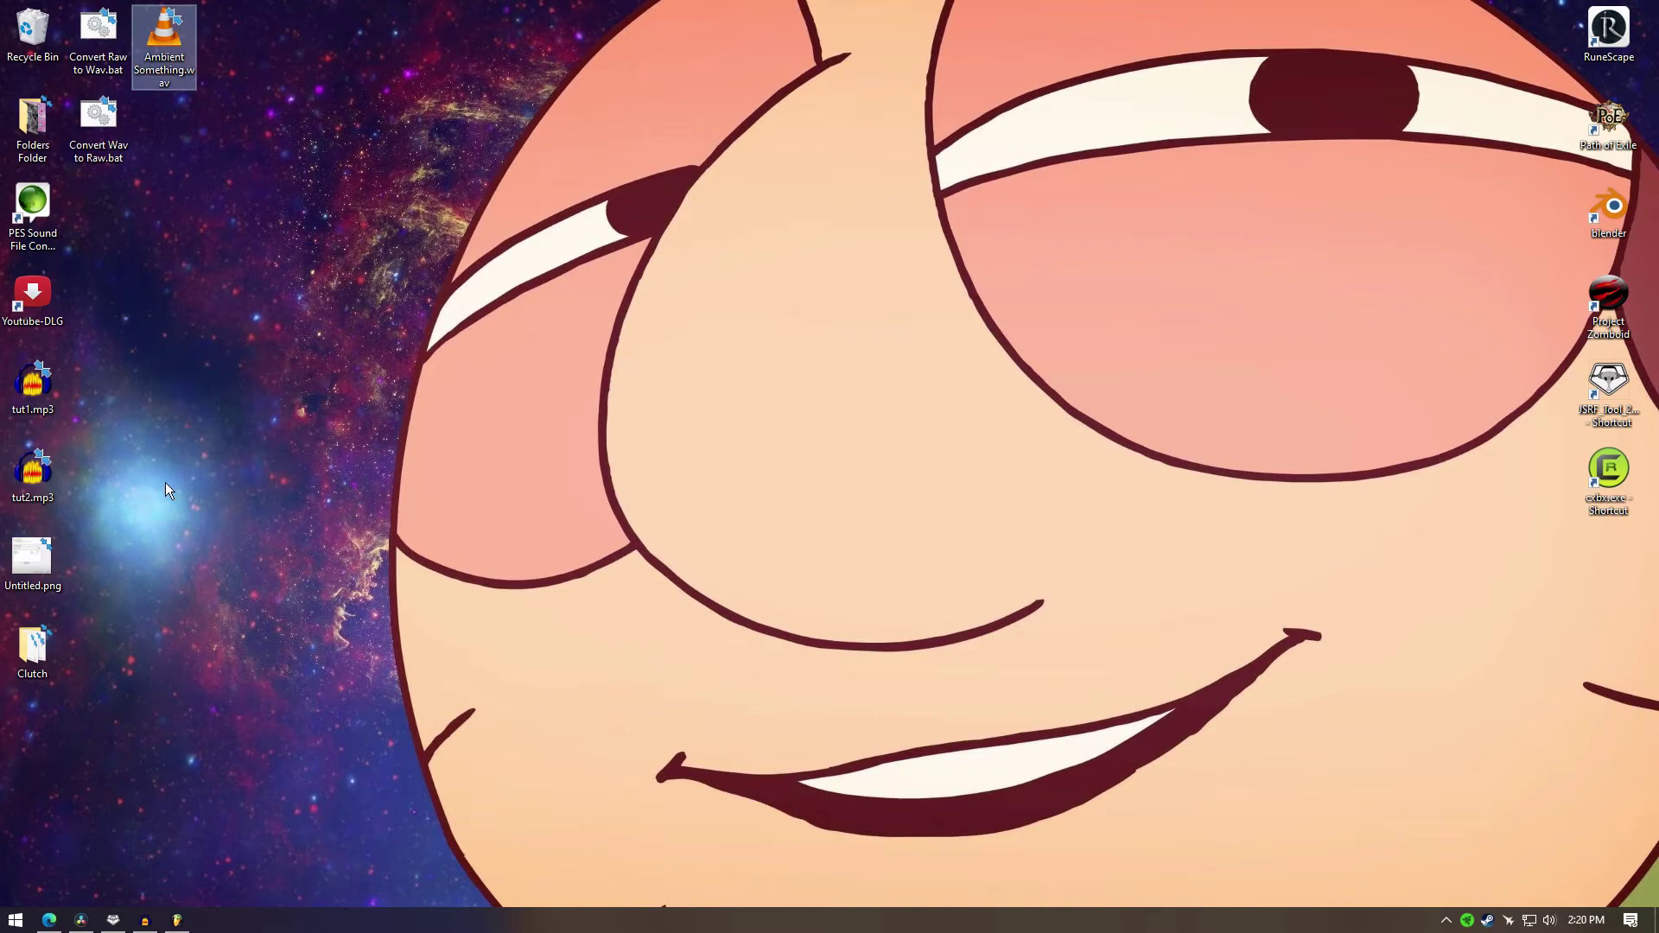
double_click(63, 134)
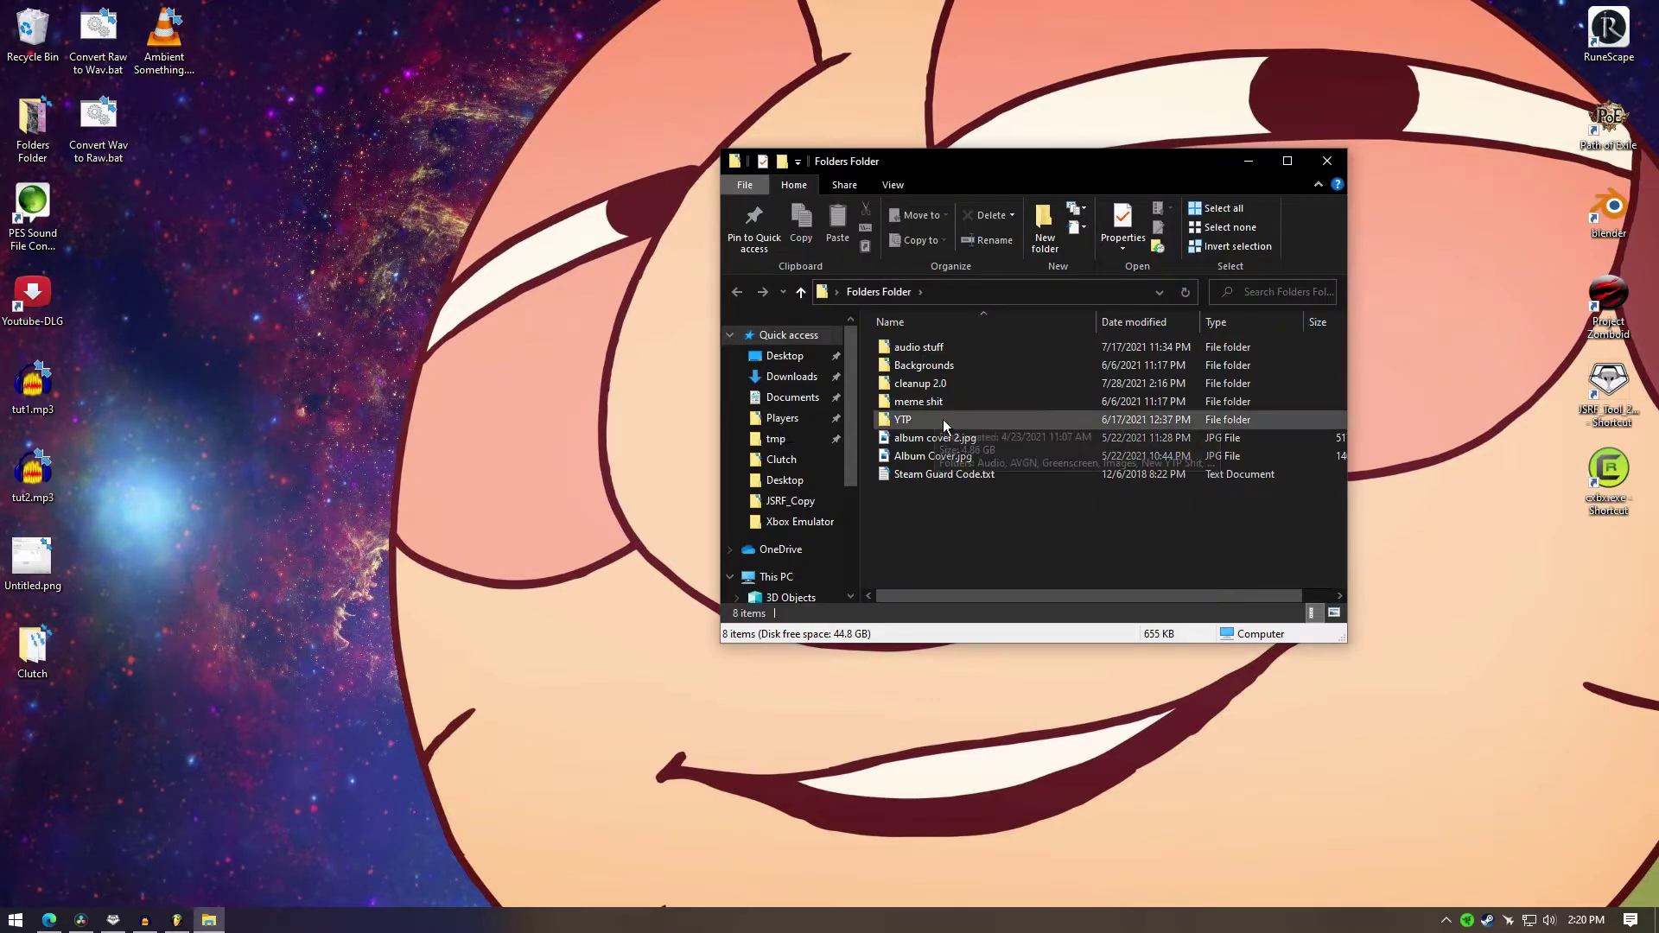
double_click(947, 389)
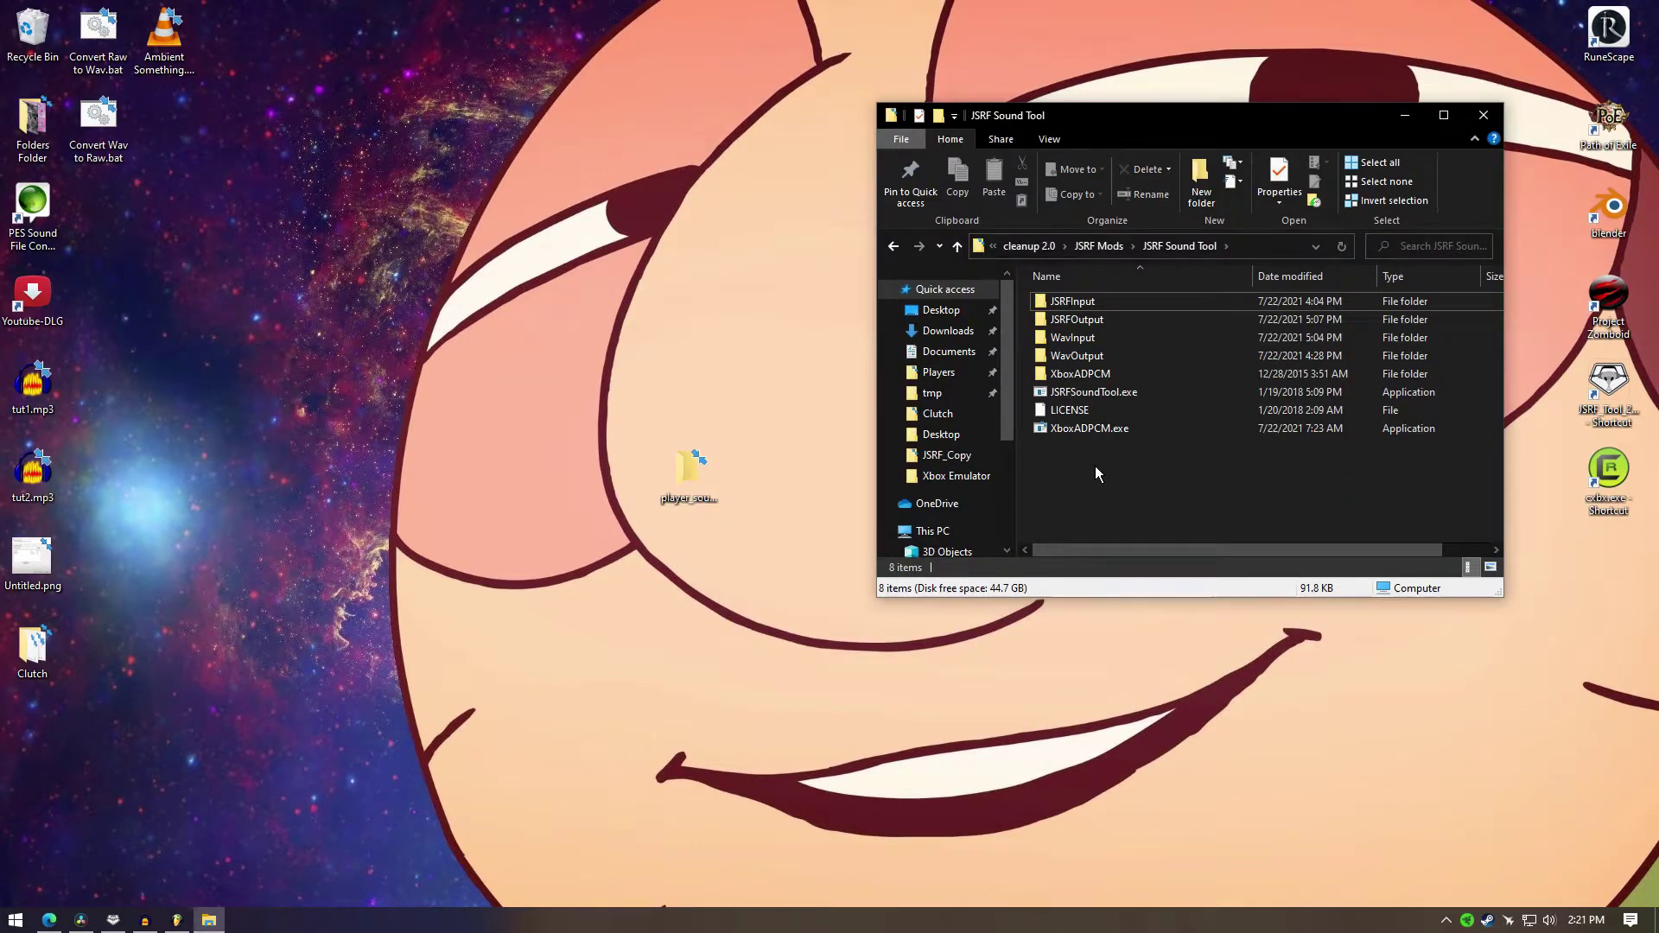
Step: Clear the existing files out of the sound tool's JSRFInput, JSRFOutput, WavInput and WavOutput folders
drag(1033, 303, 1146, 463)
click(1120, 451)
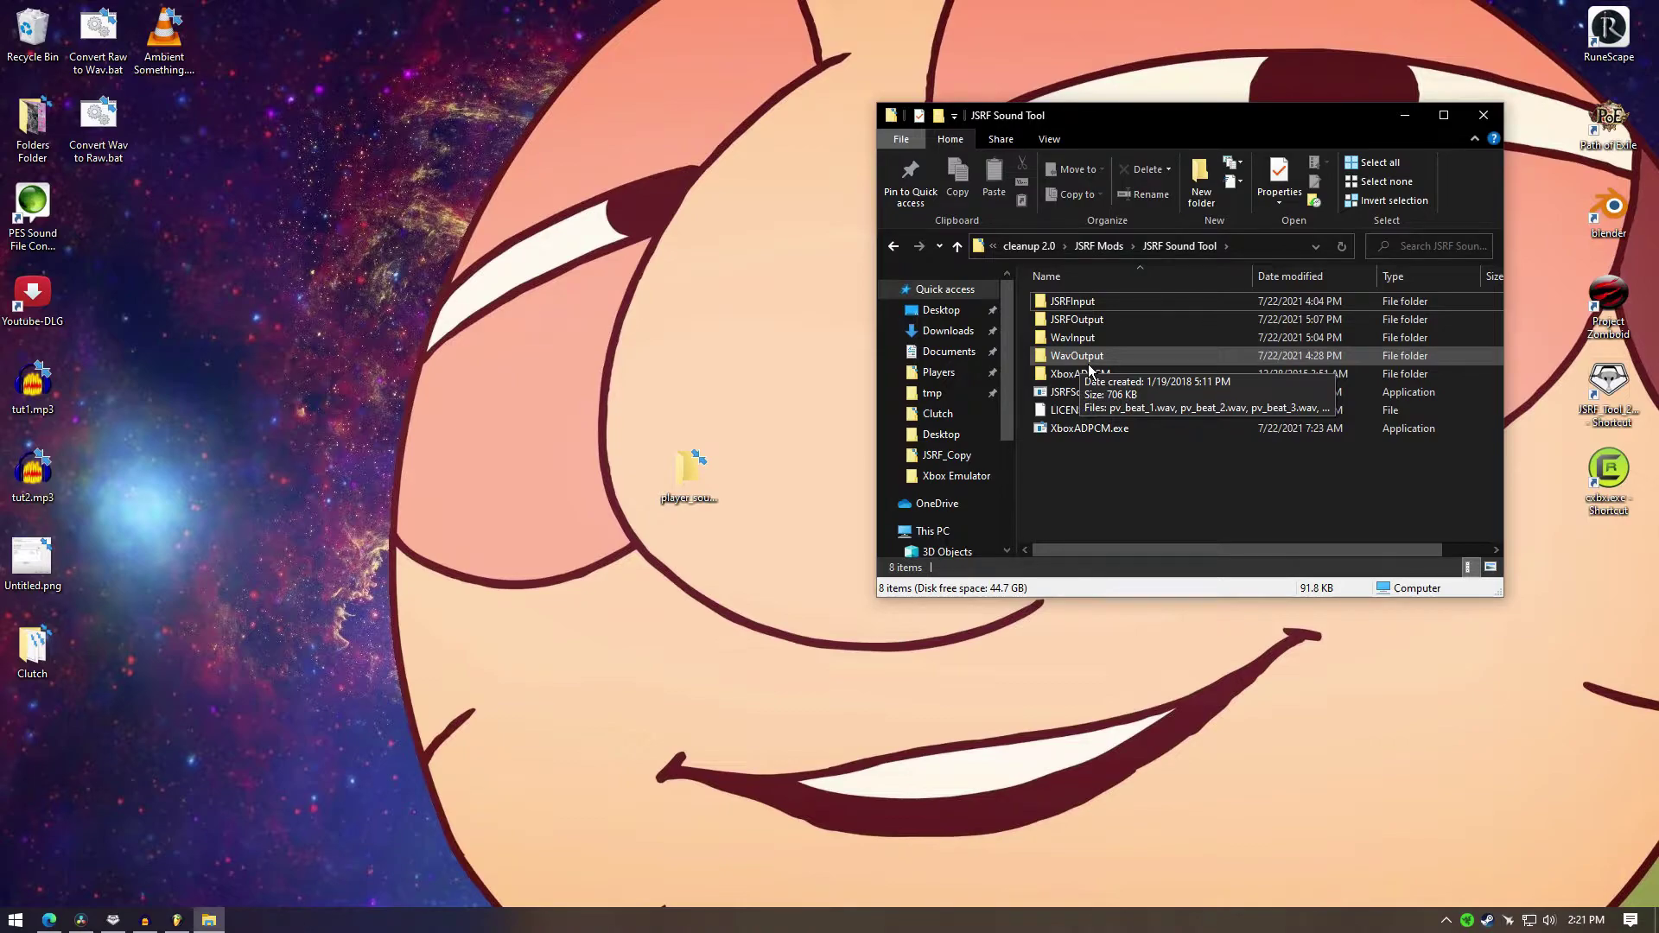
double_click(1097, 338)
key(alt+Left)
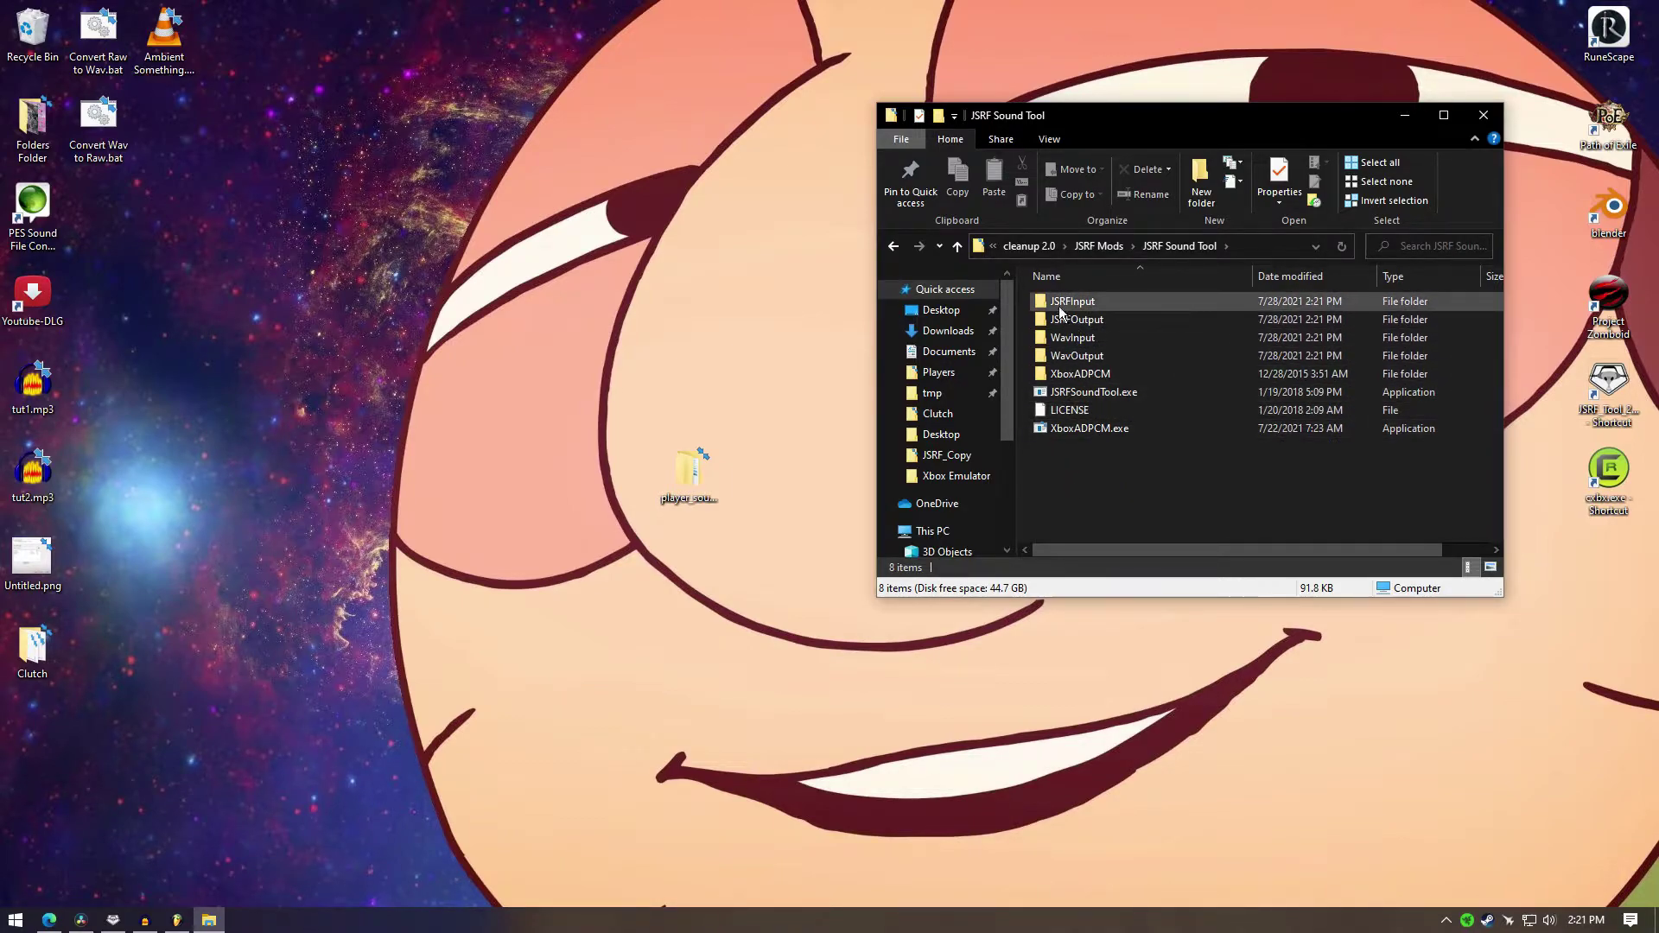
key(ctrl+a)
click(1070, 462)
drag(1027, 290, 1137, 359)
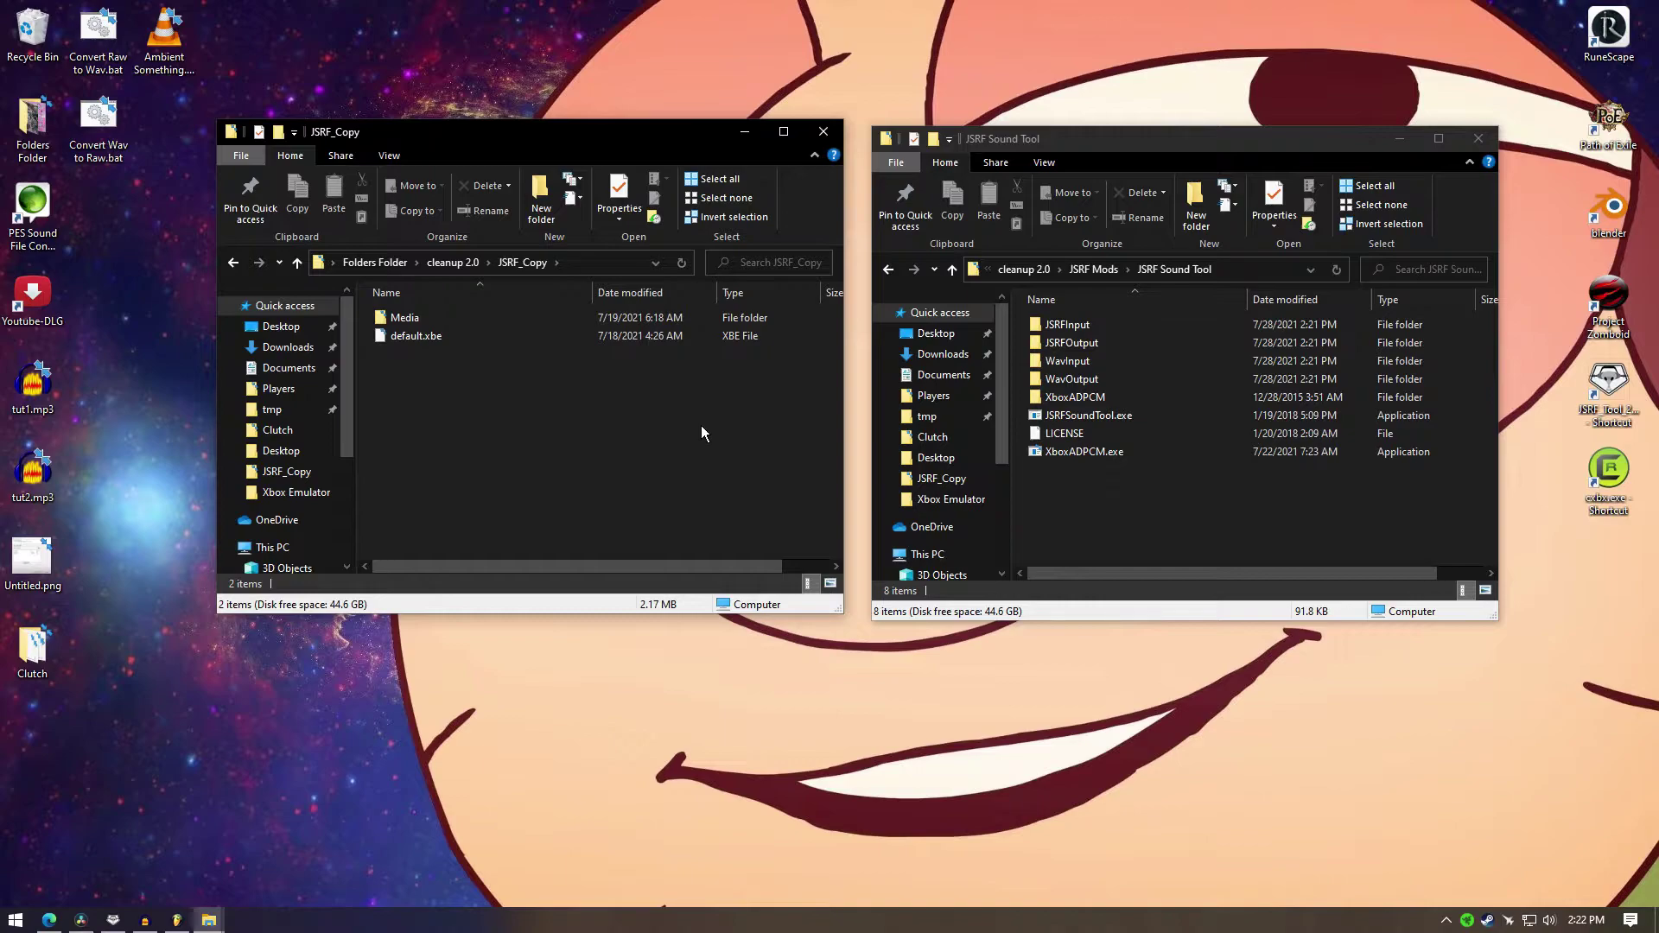
Step: Browse from JSRF_Copy to the Media\Sounds\SE folder and find the pv_ character voice files
double_click(441, 325)
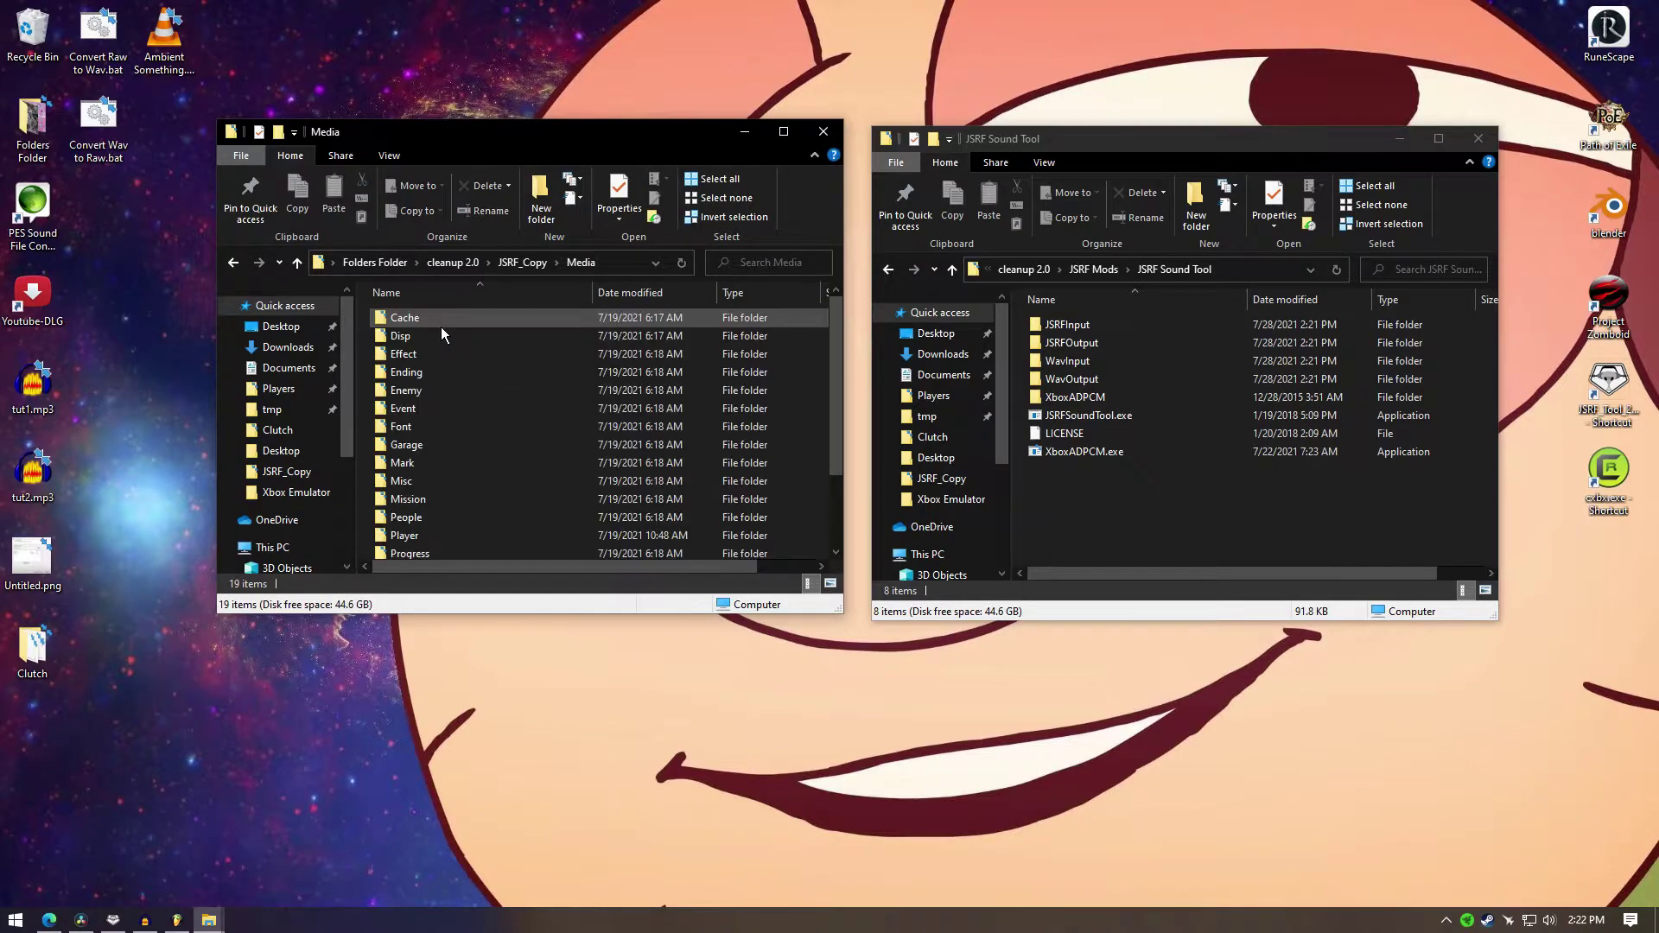
scroll(440, 328, down, 2)
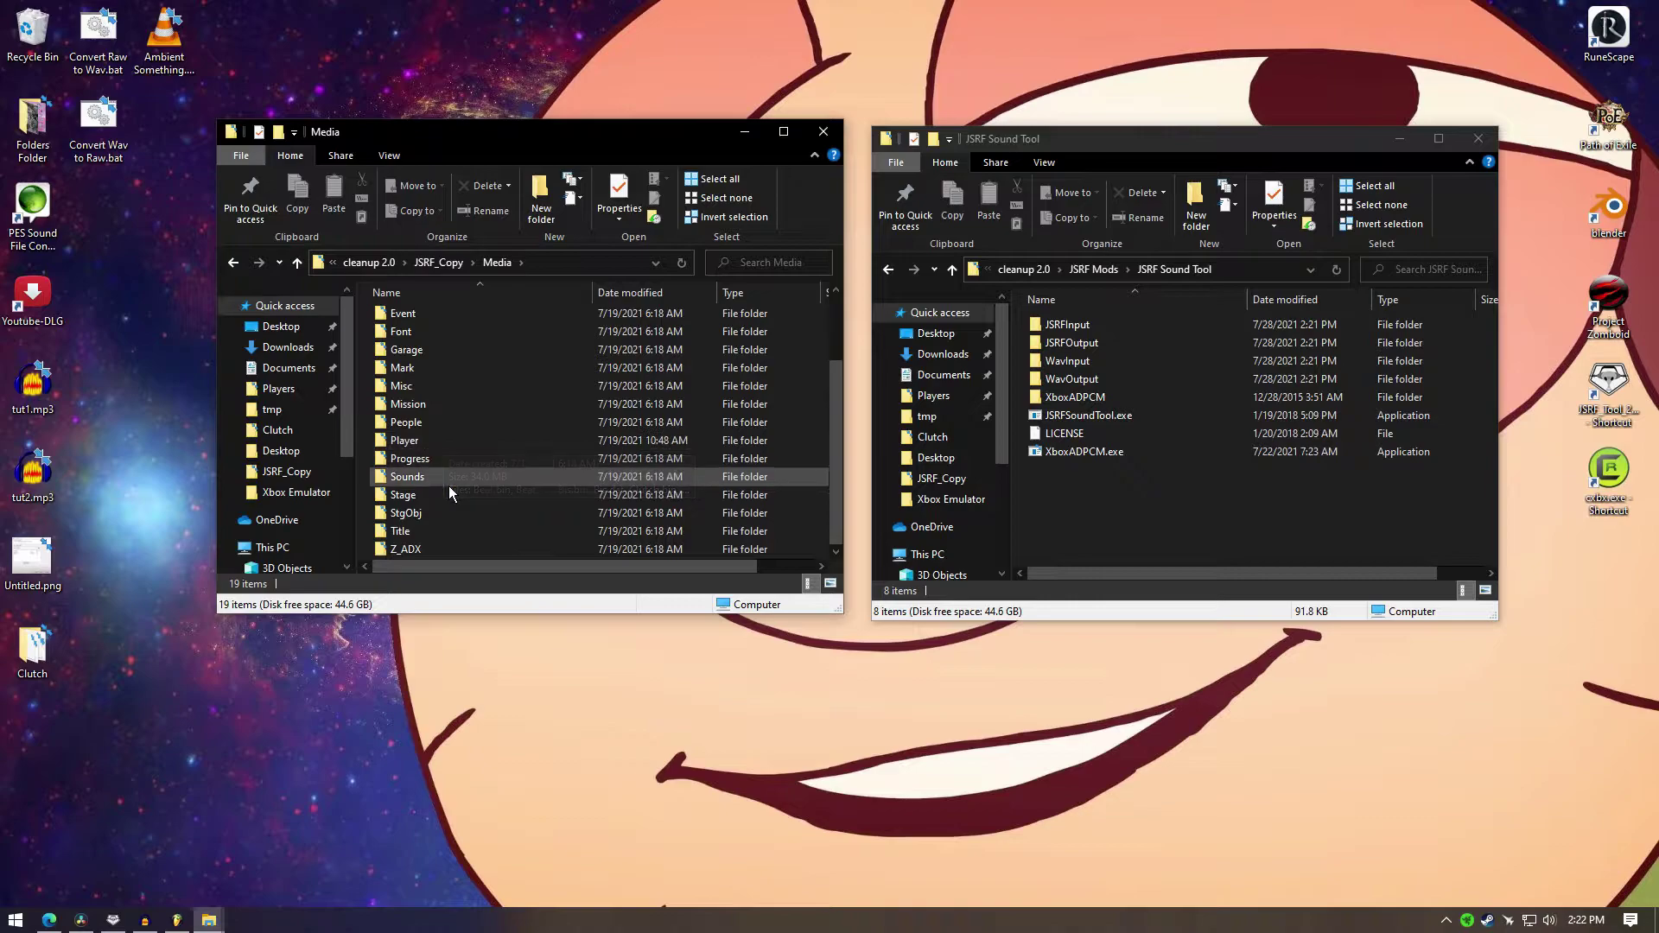
double_click(448, 479)
double_click(418, 324)
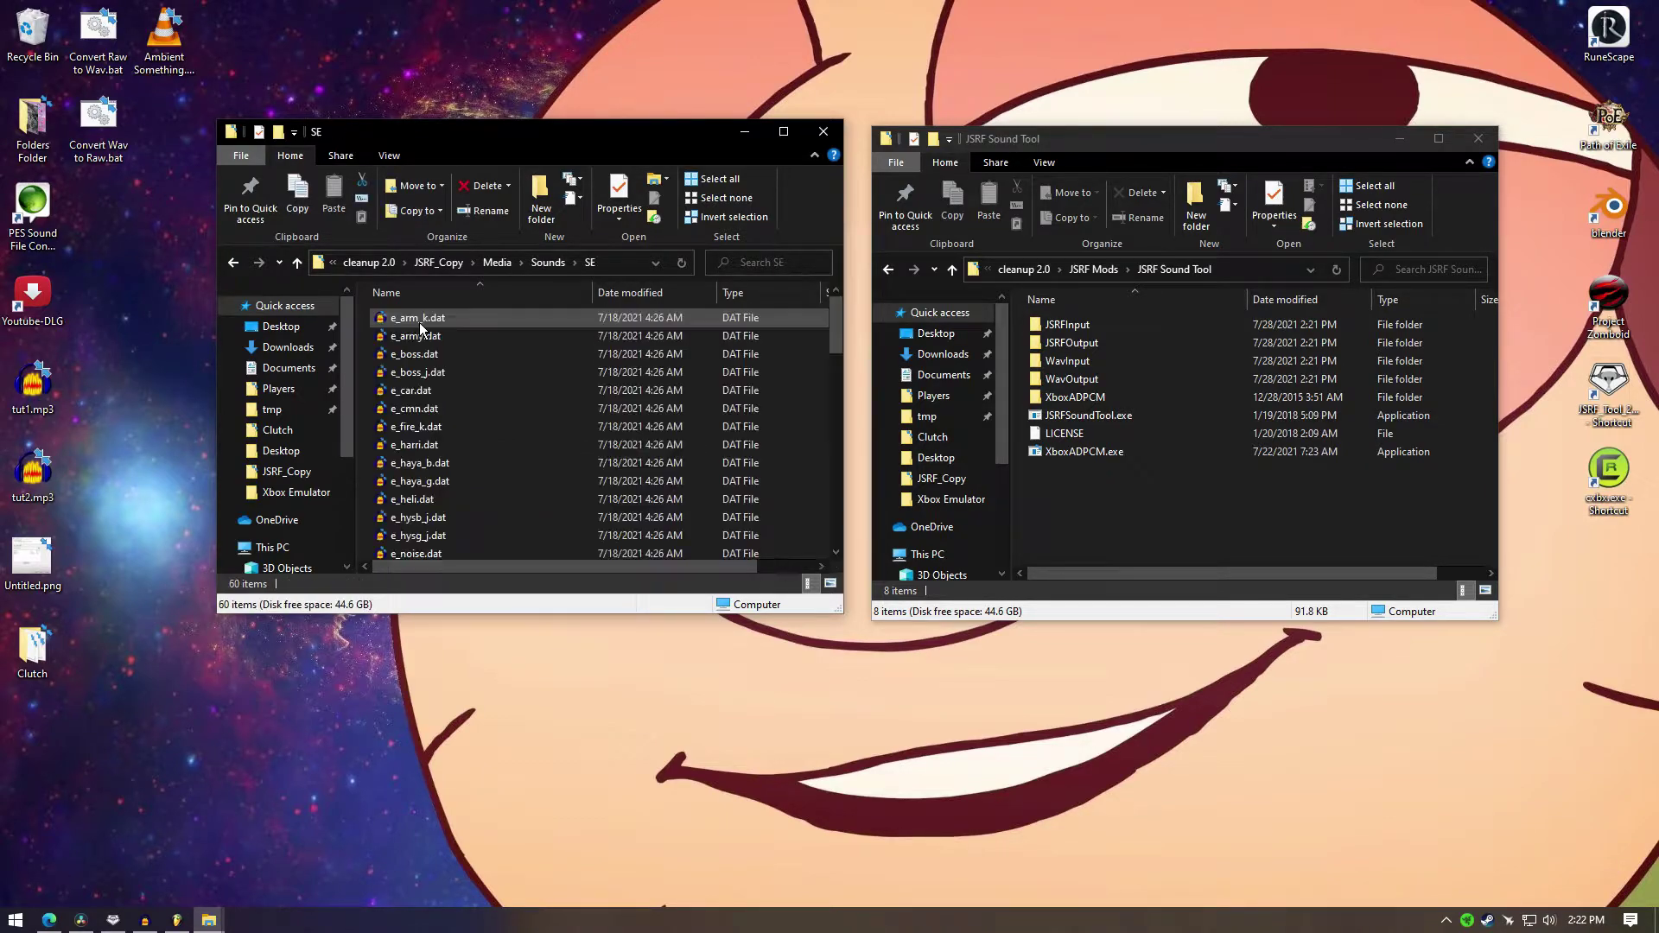
drag(840, 344, 825, 450)
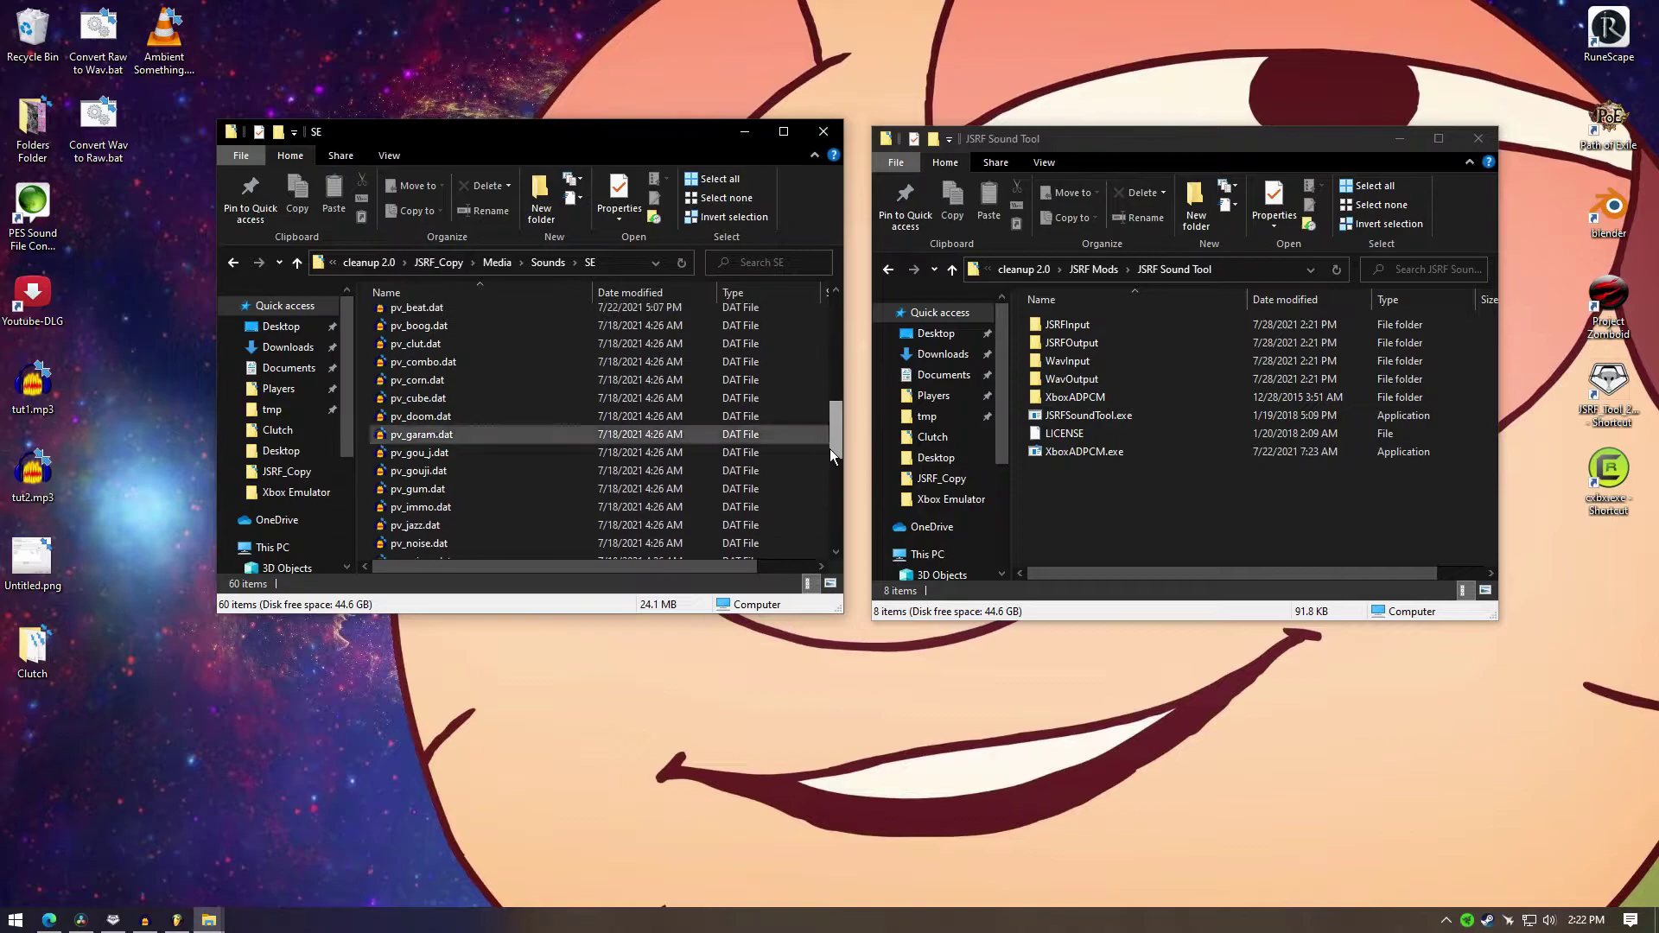
Step: Copy pv_clut.dat from the SE folder into the sound tool's JSRFInput folder
click(427, 344)
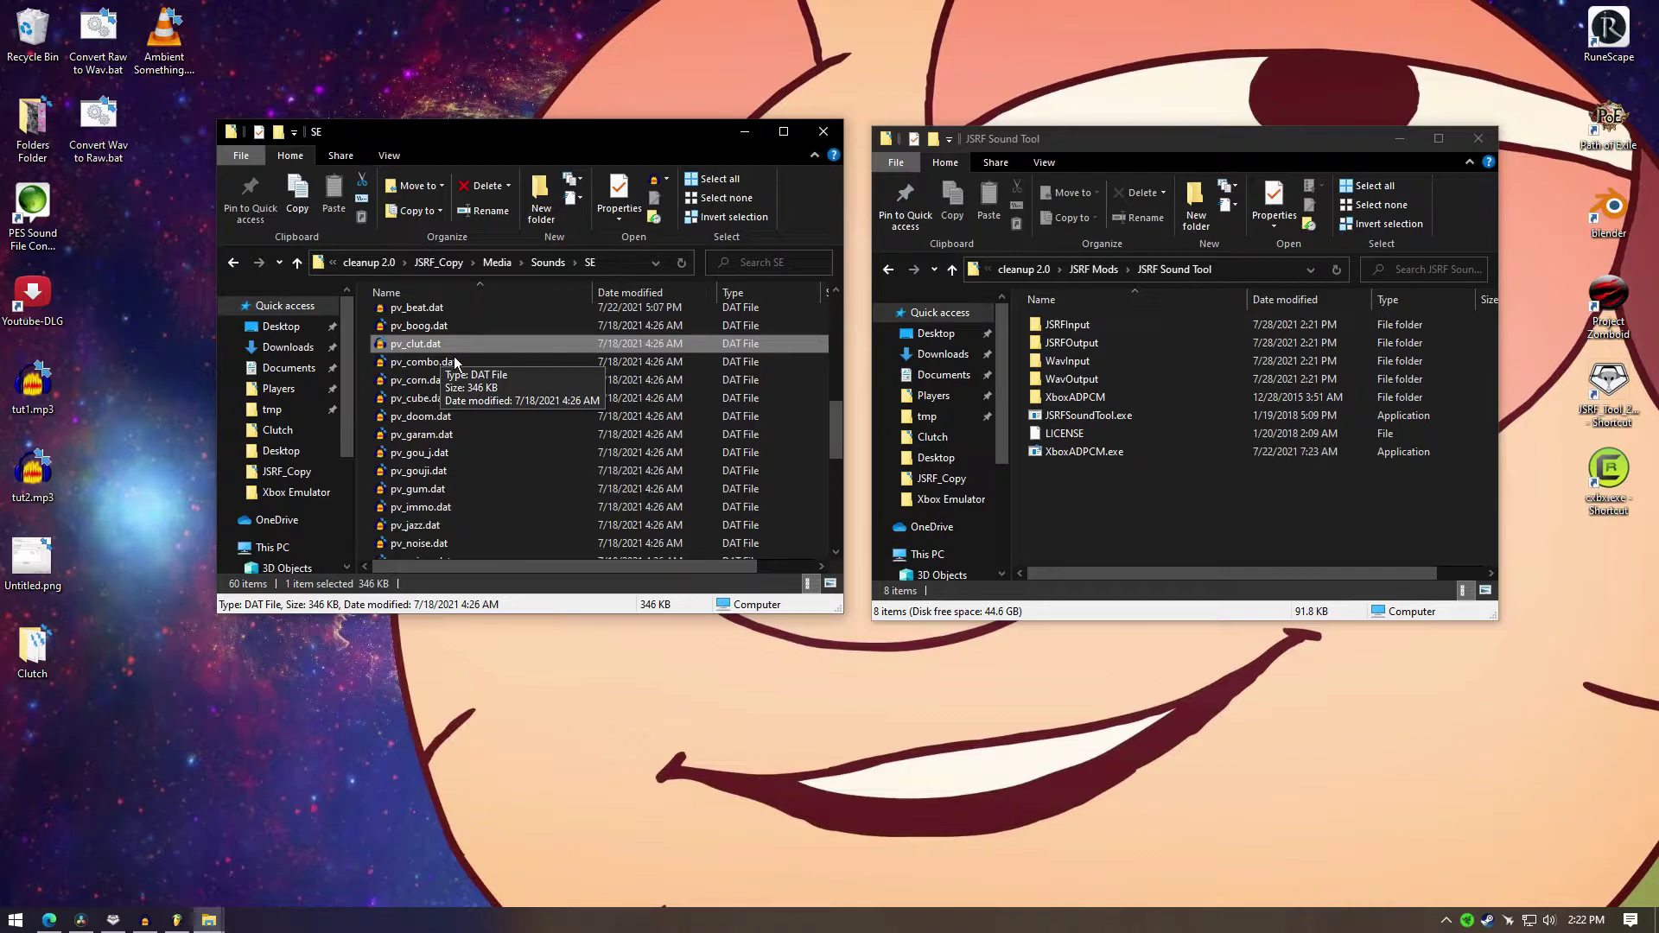
key(ctrl+c)
click(494, 384)
click(1106, 479)
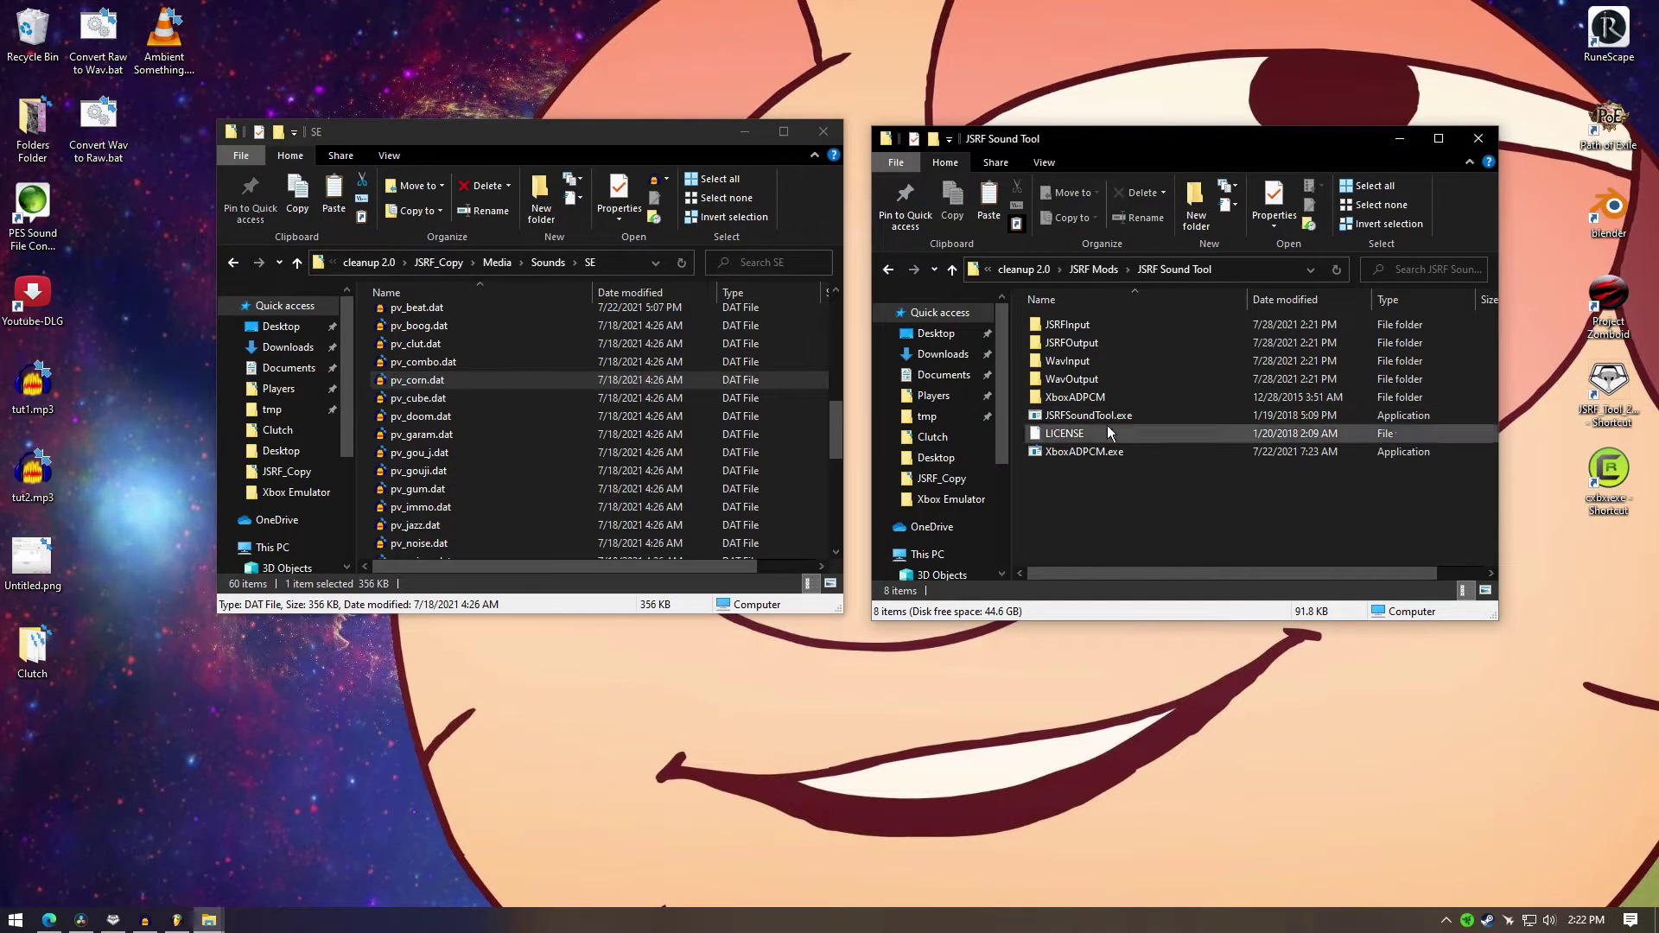
double_click(1092, 331)
key(ctrl+v)
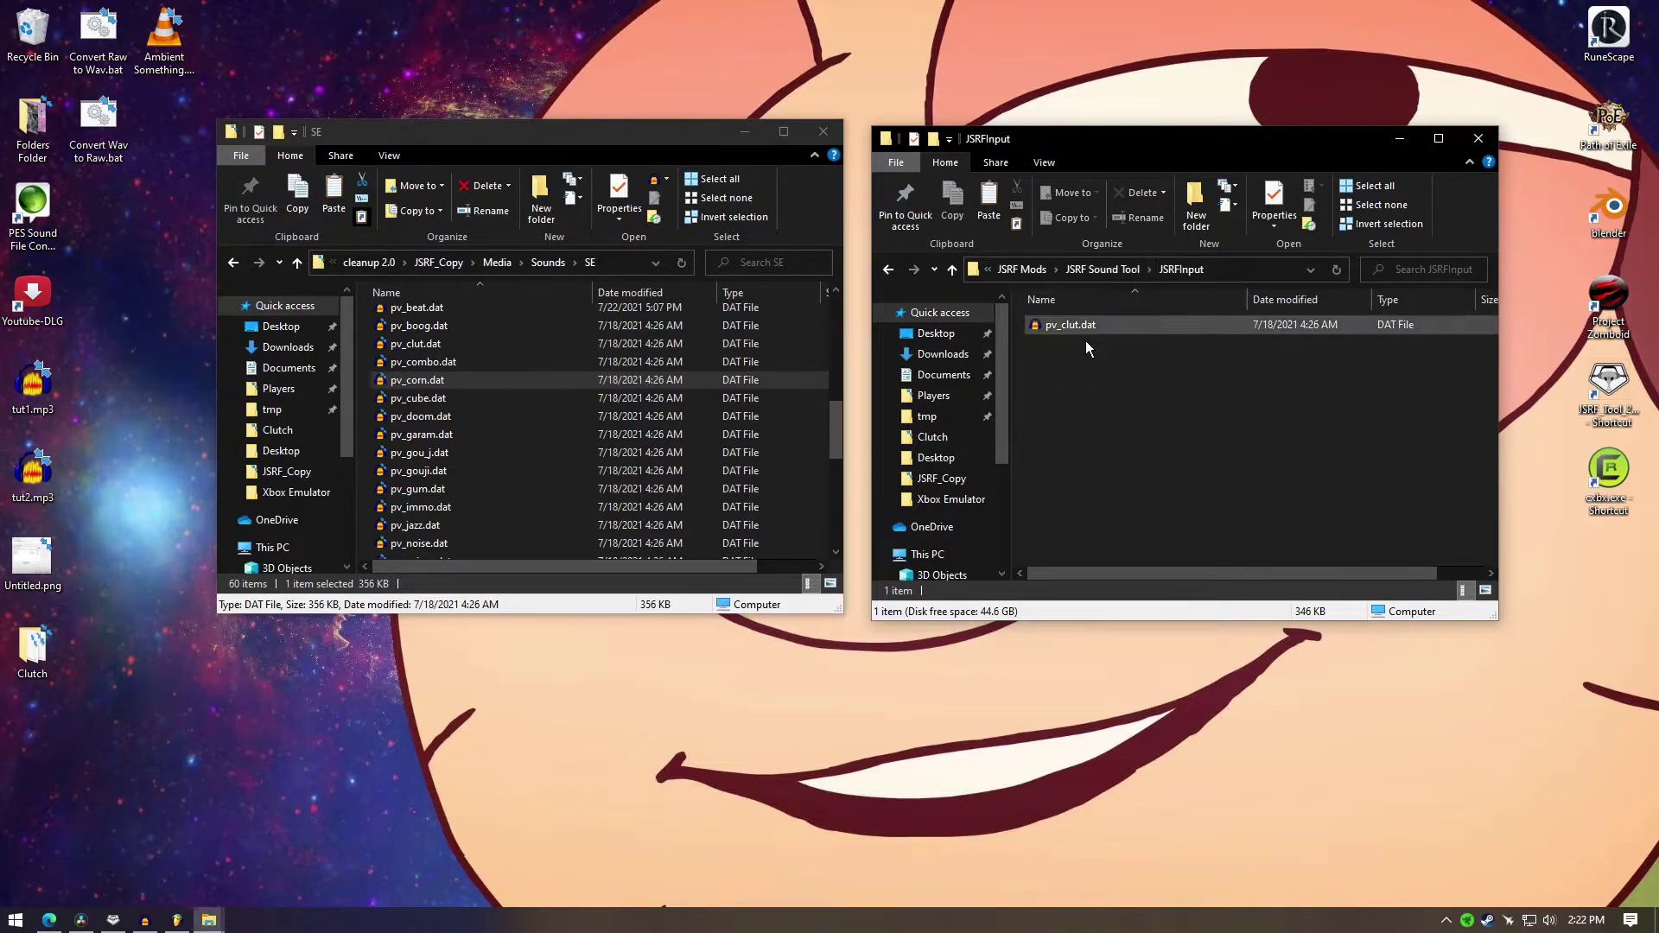
Step: Open a command prompt by running cmd
click(113, 920)
key(super+x)
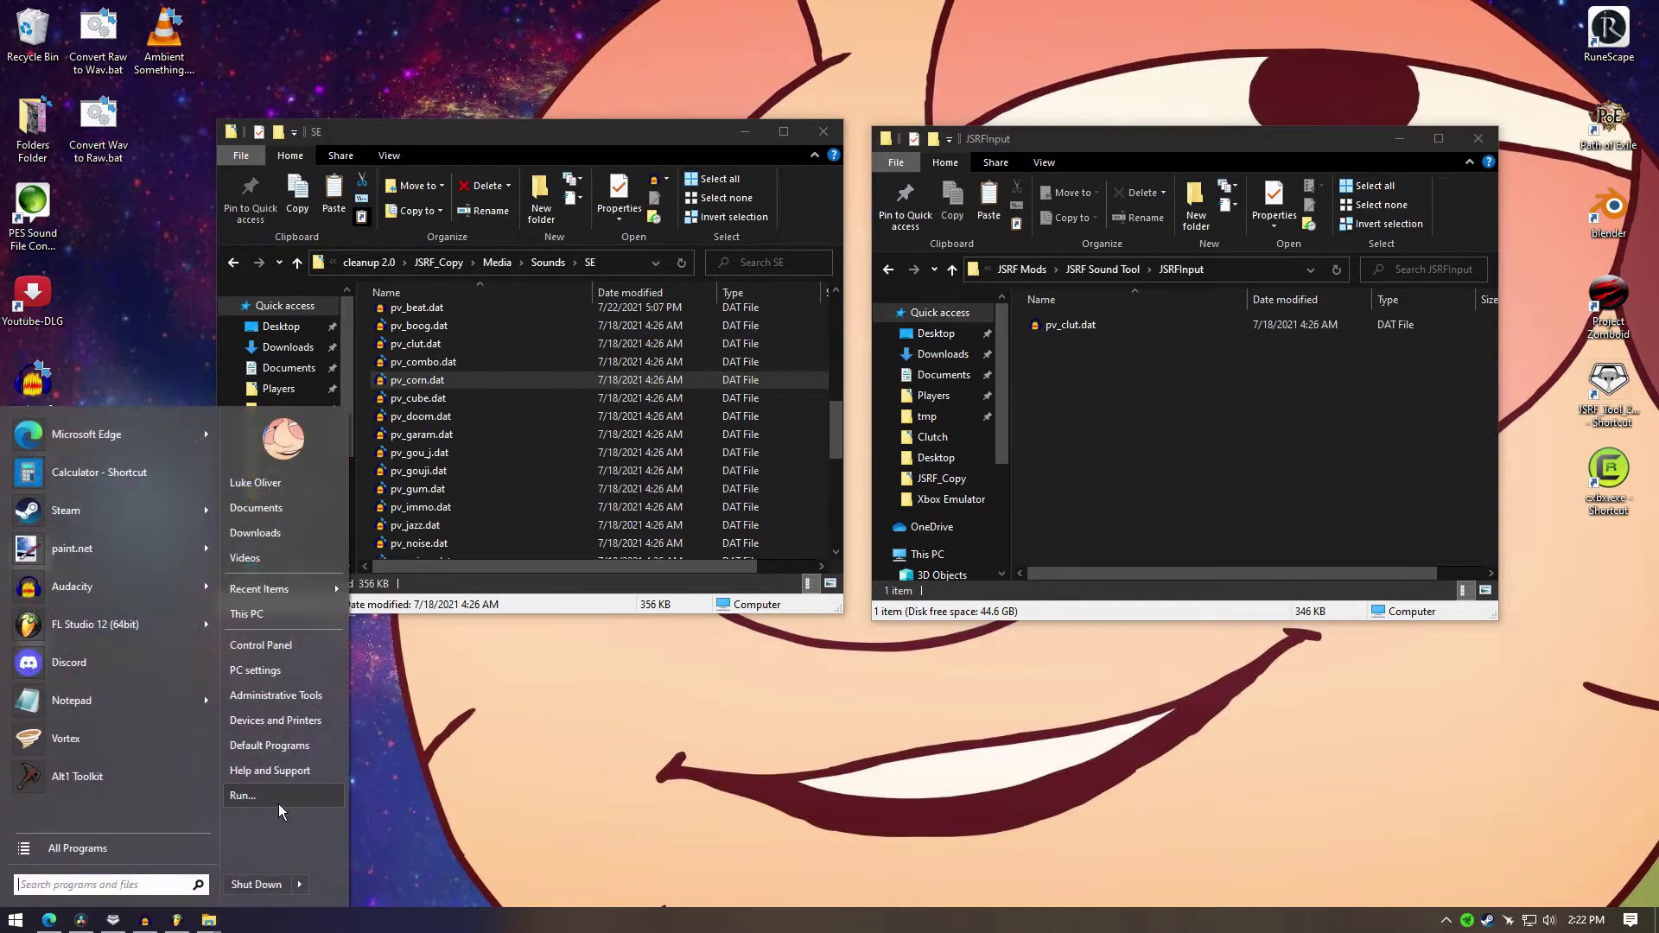
click(384, 736)
text(cmd)
key(Return)
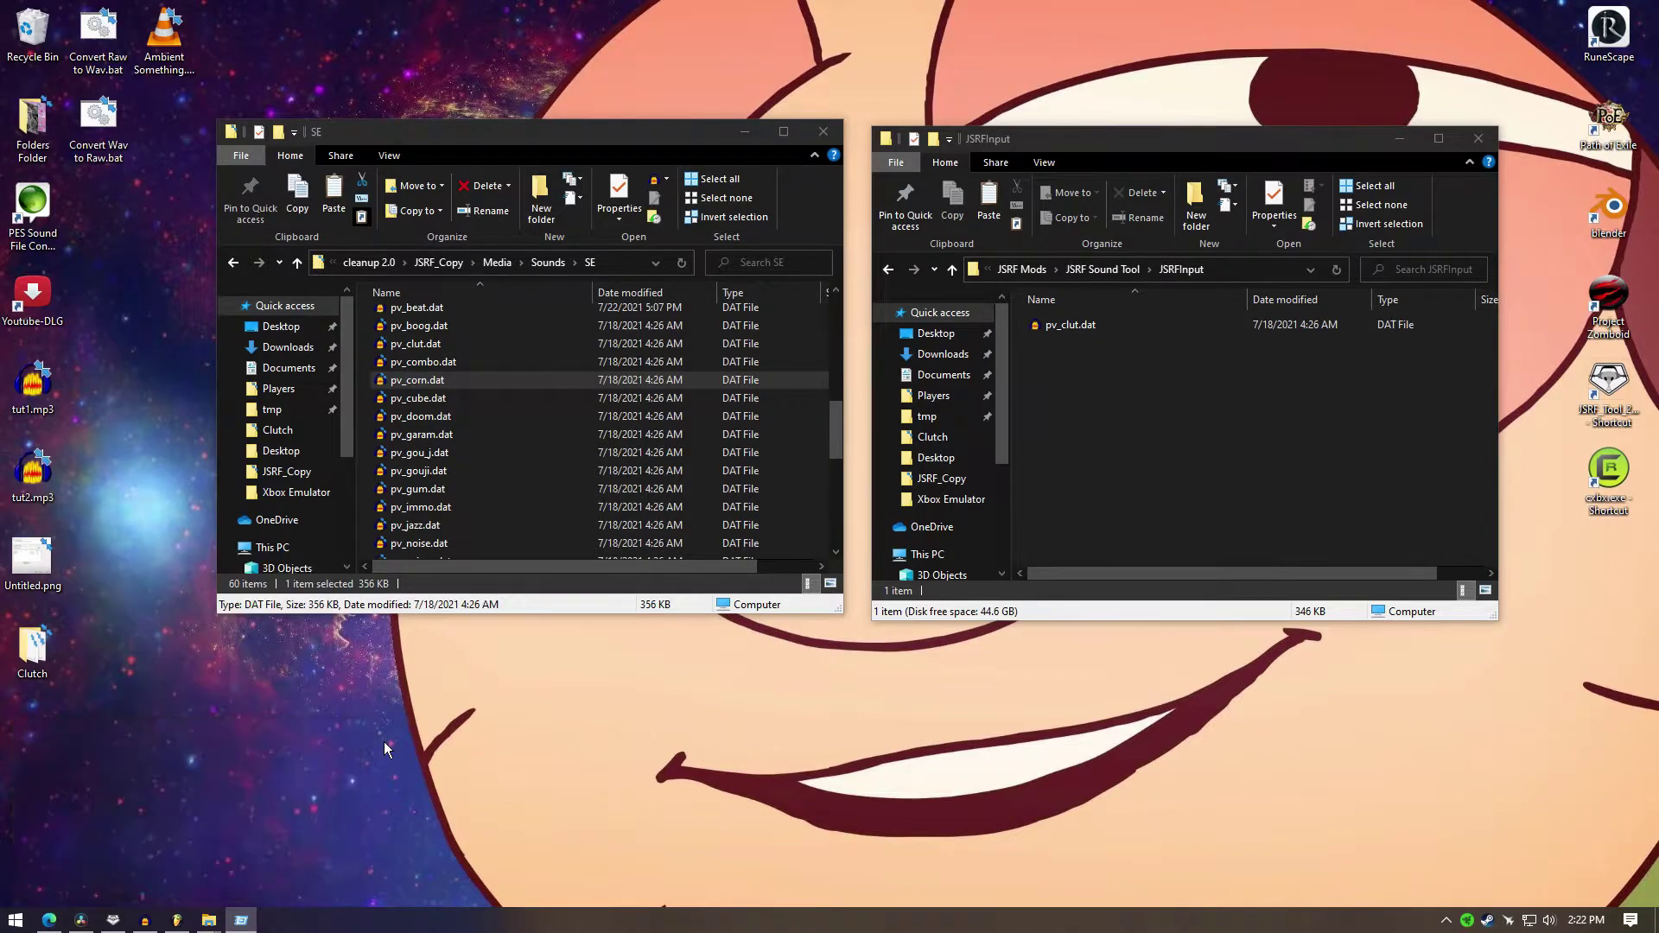
Step: Change the command prompt's directory to the JSRF Sound Tool folder with cd and the folder's full path
click(1022, 269)
click(464, 258)
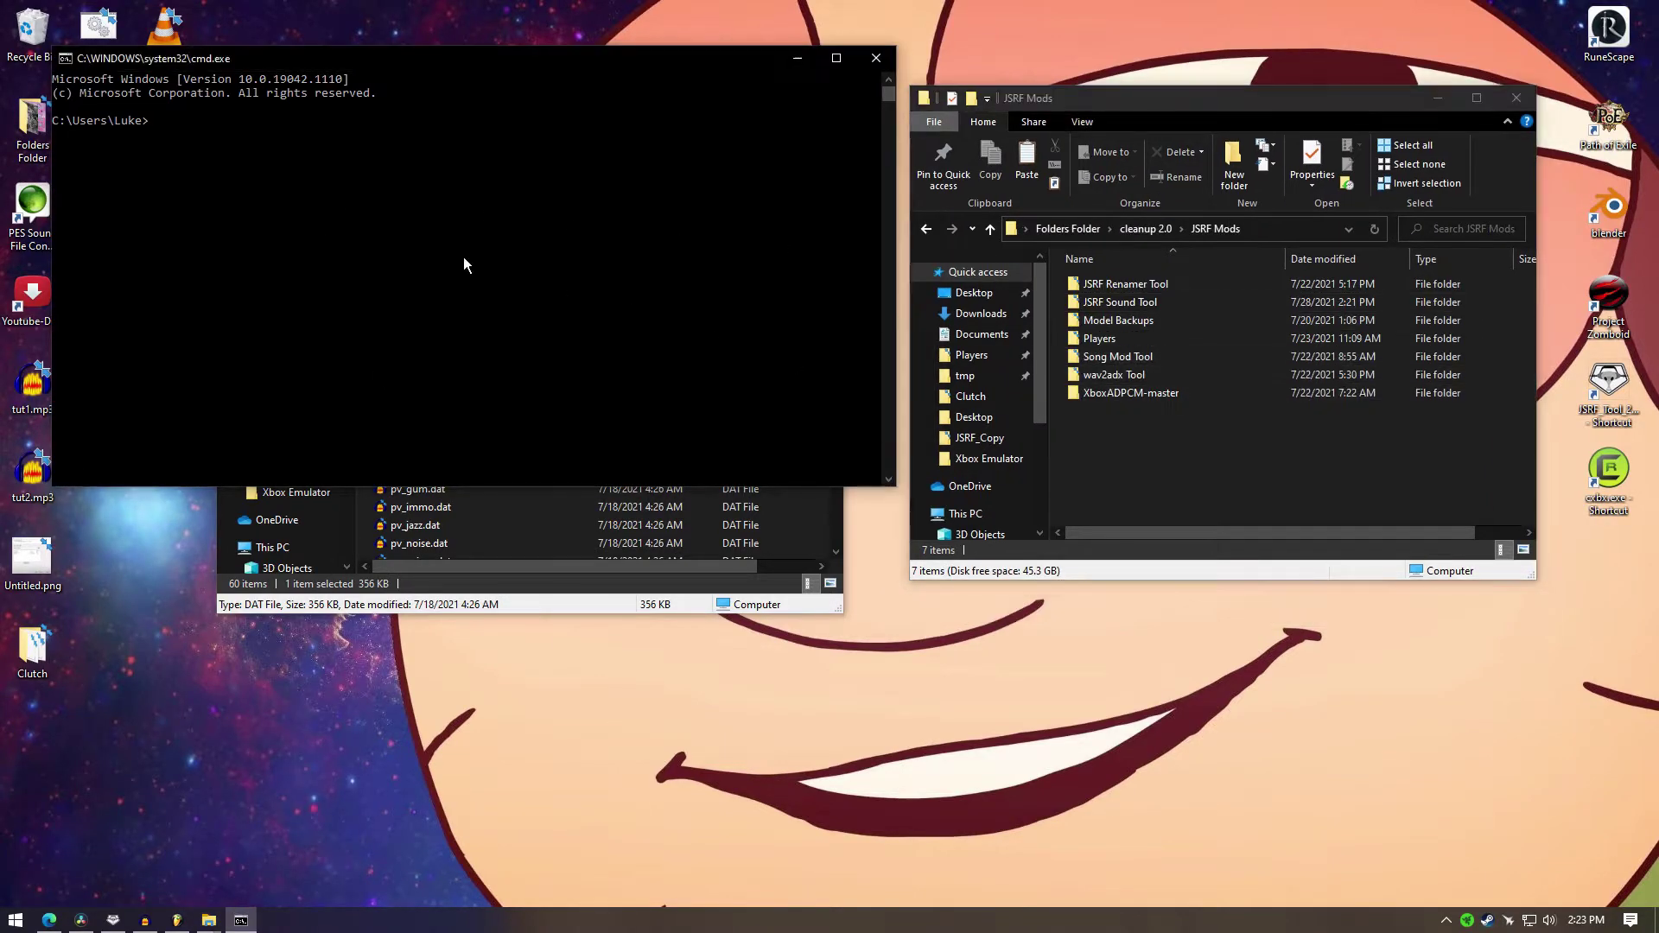
text(cd)
click(1159, 310)
double_click(1160, 313)
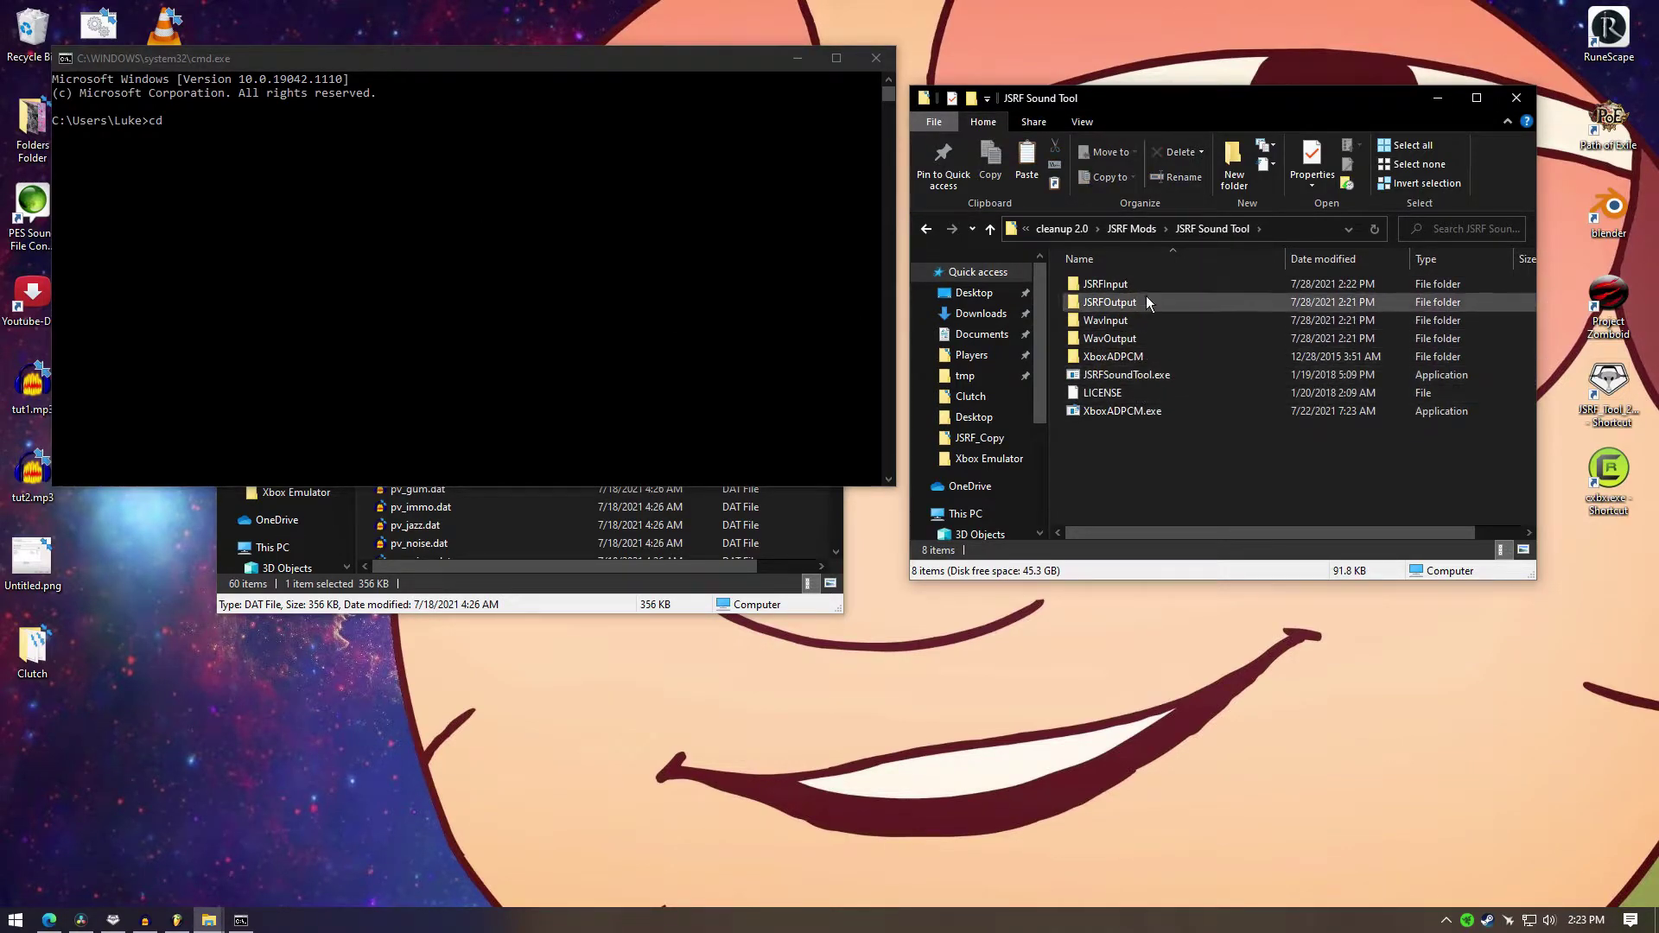
key(BackSpace)
drag(1120, 302, 529, 287)
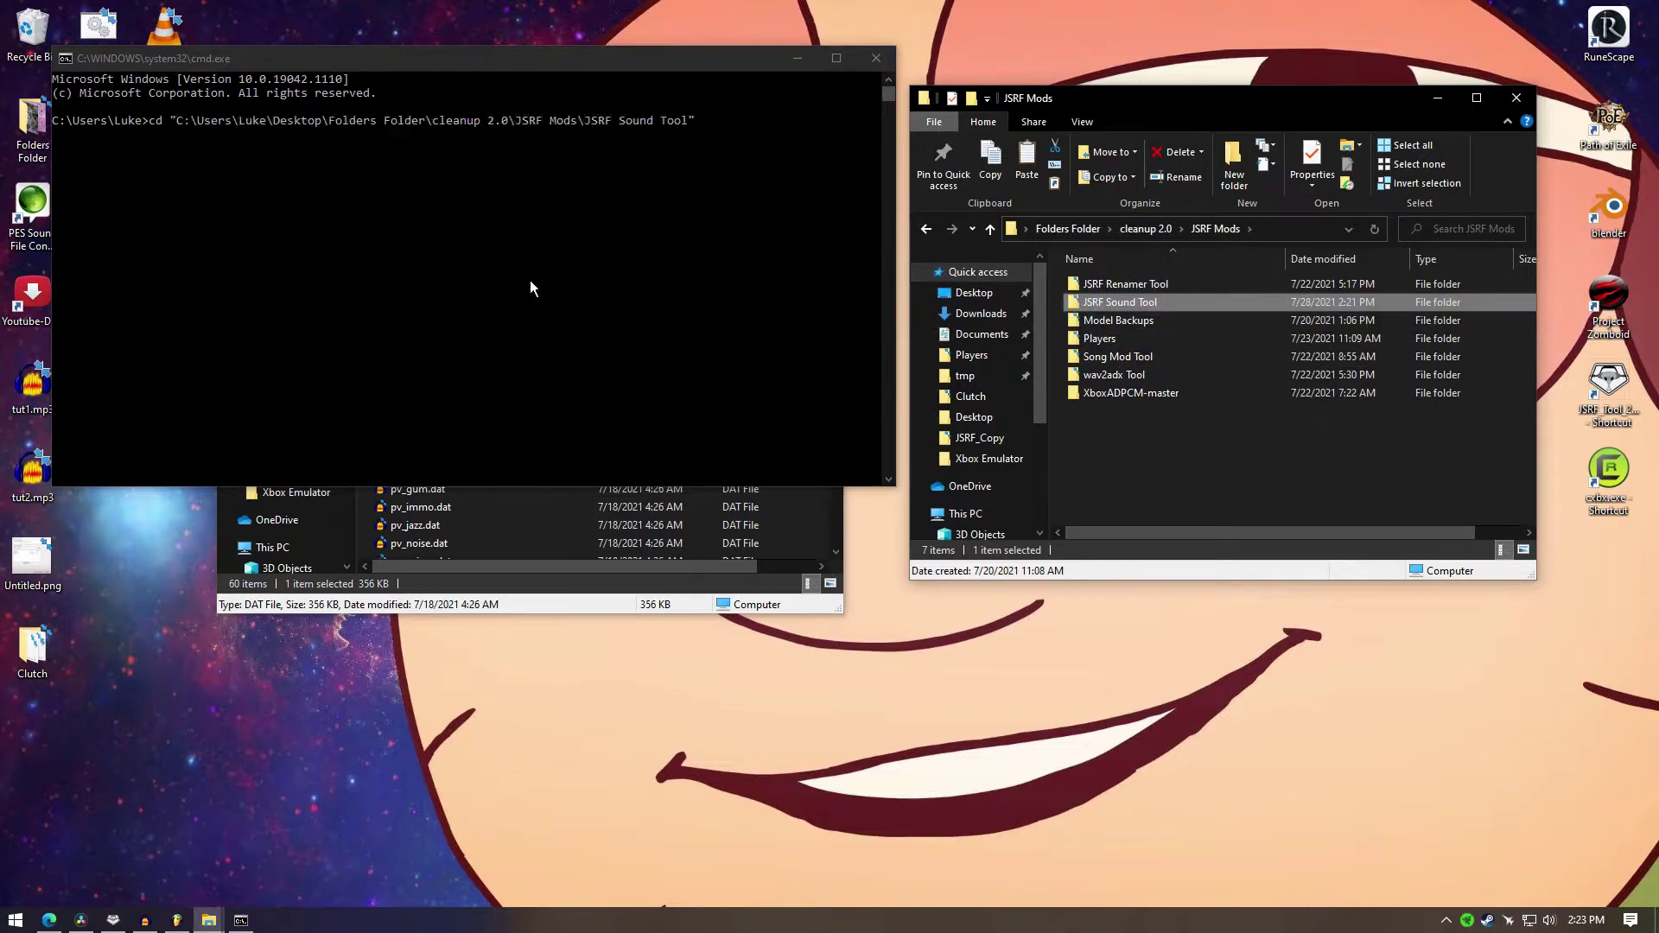
key(Return)
click(710, 263)
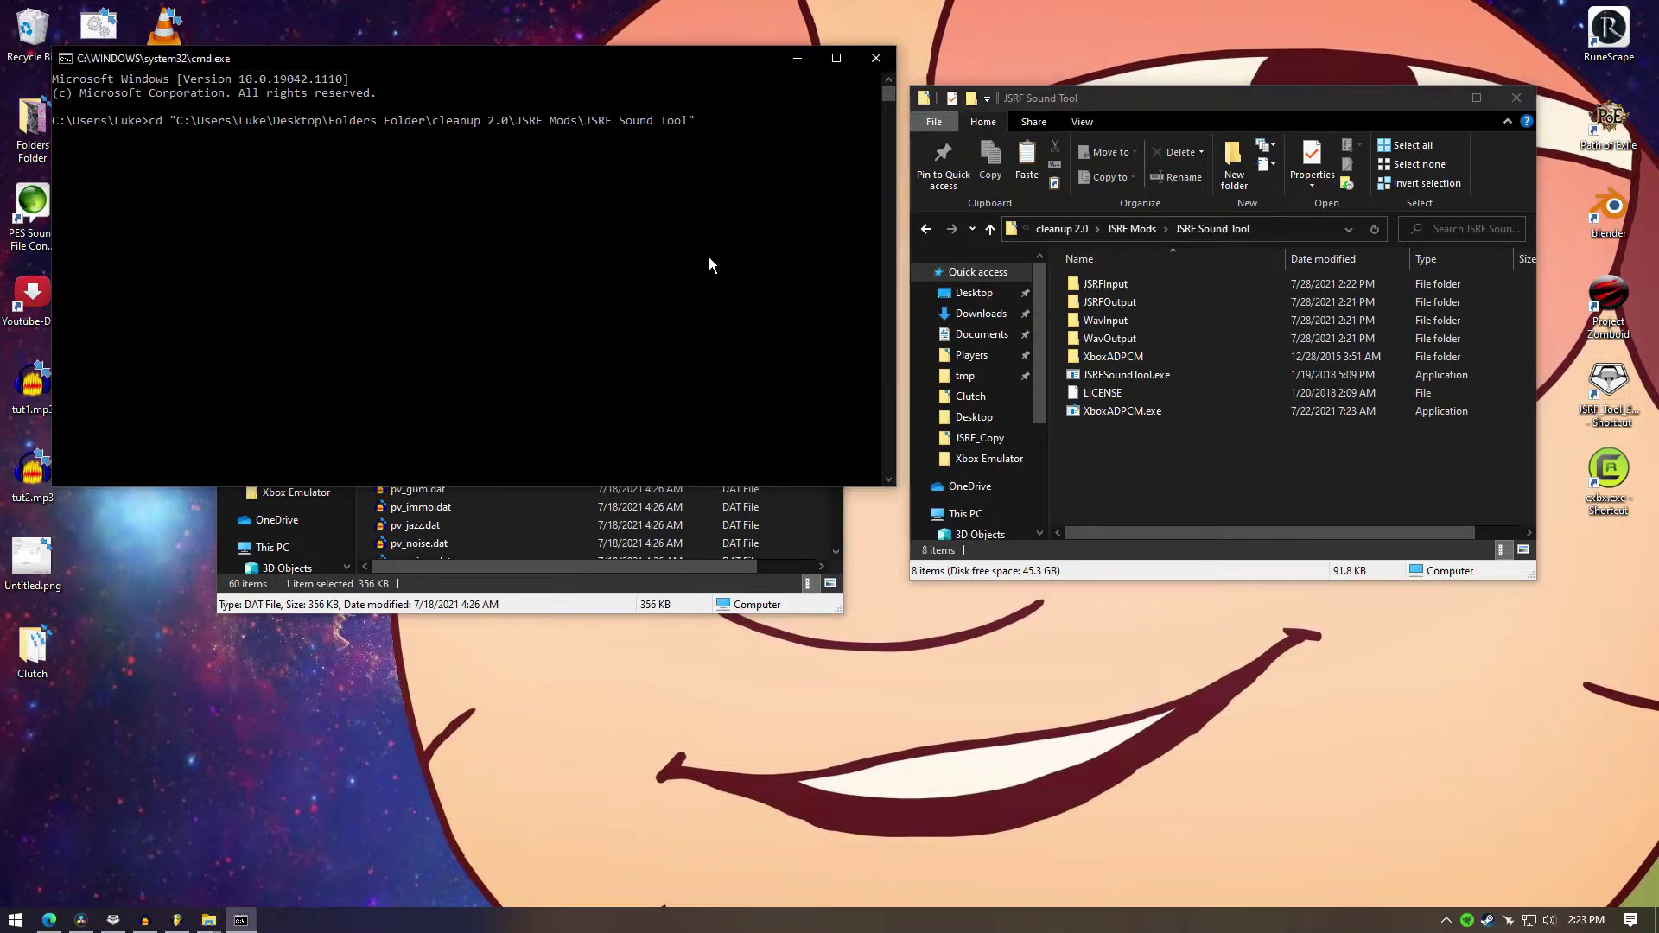
key(Return)
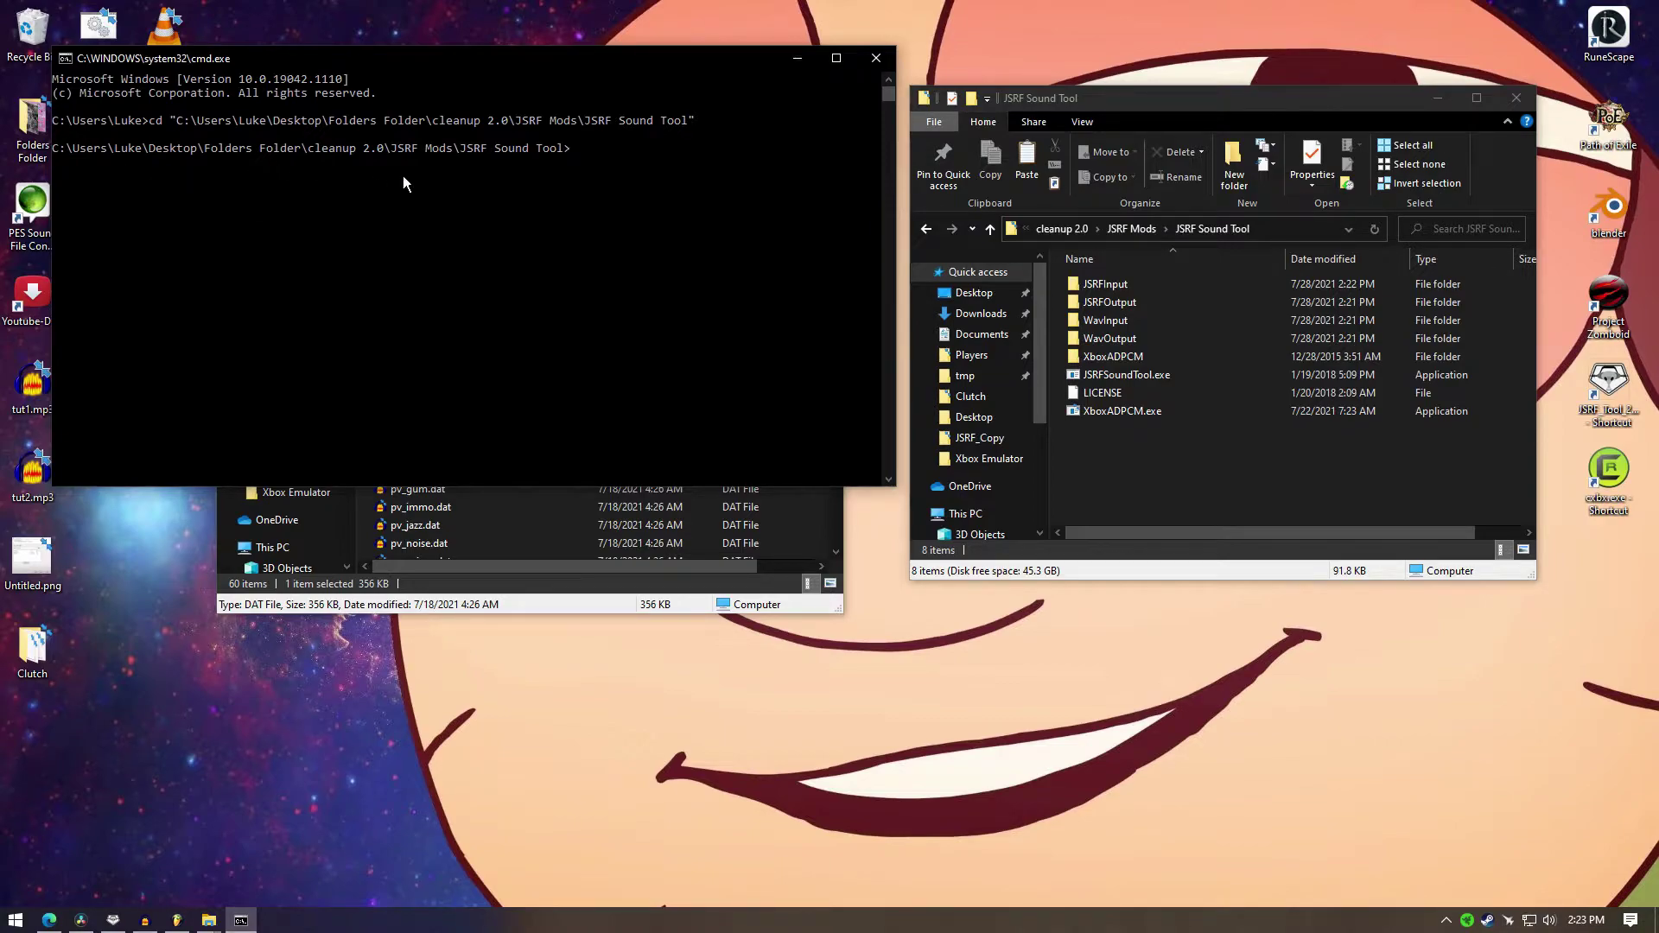
Step: Split pv_clut.dat into its wav files by running JSRFSoundTool.exe split pv_clut.dat
click(730, 262)
key(ctrl+v)
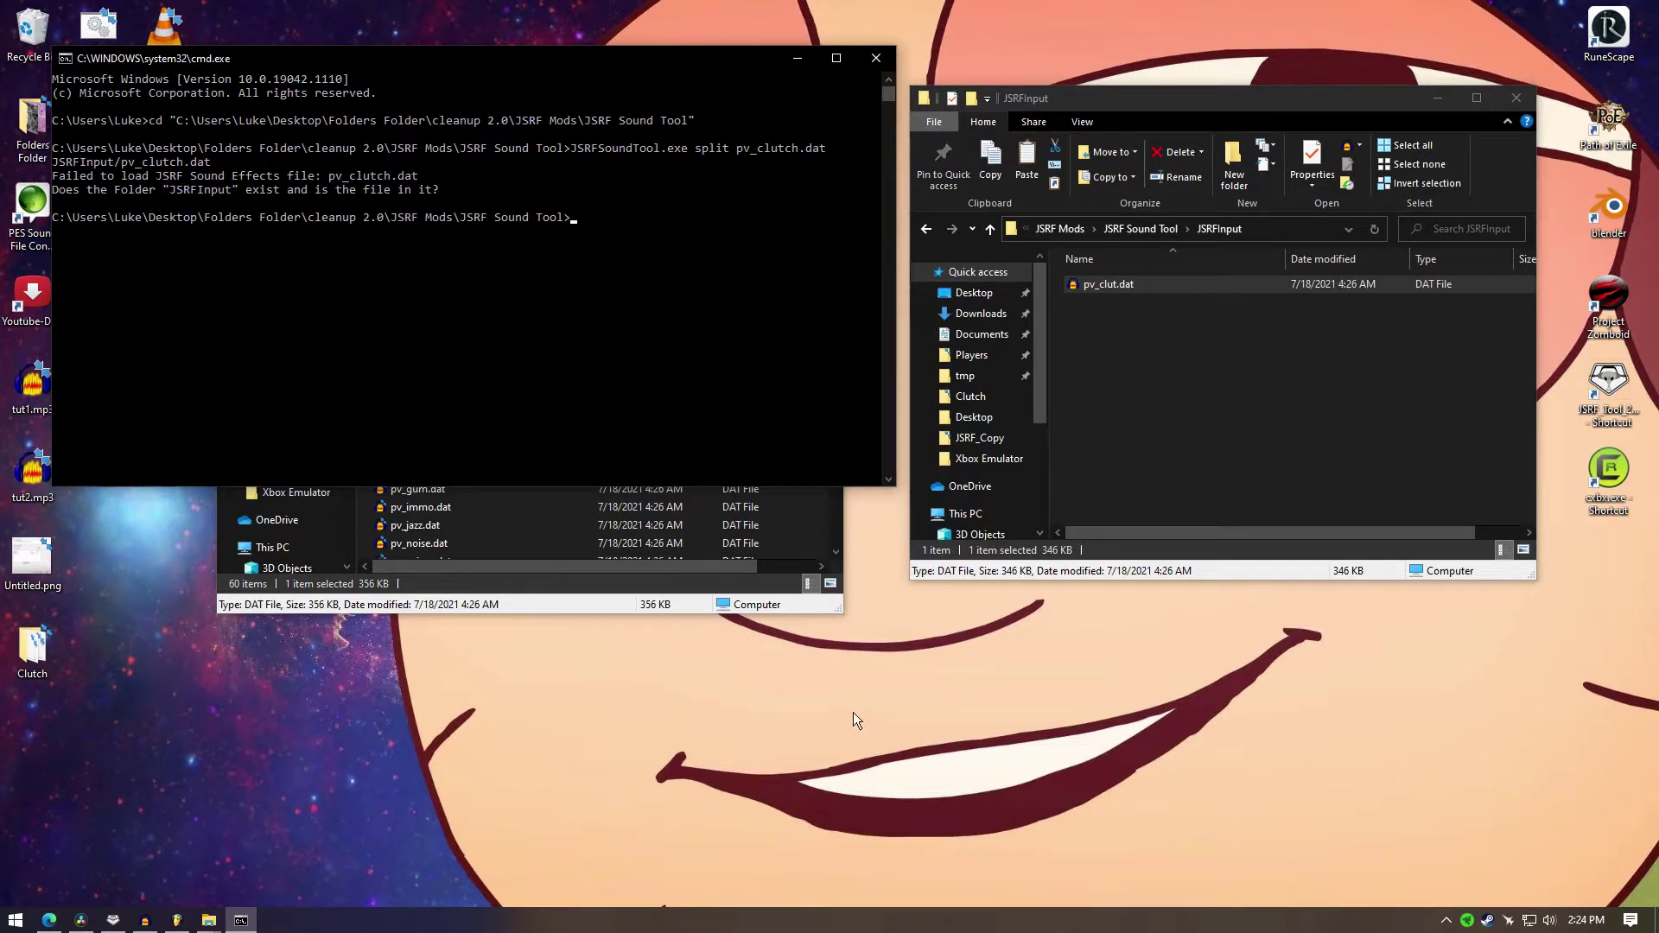
text(RFSoundTool.exe split pv_clut.)
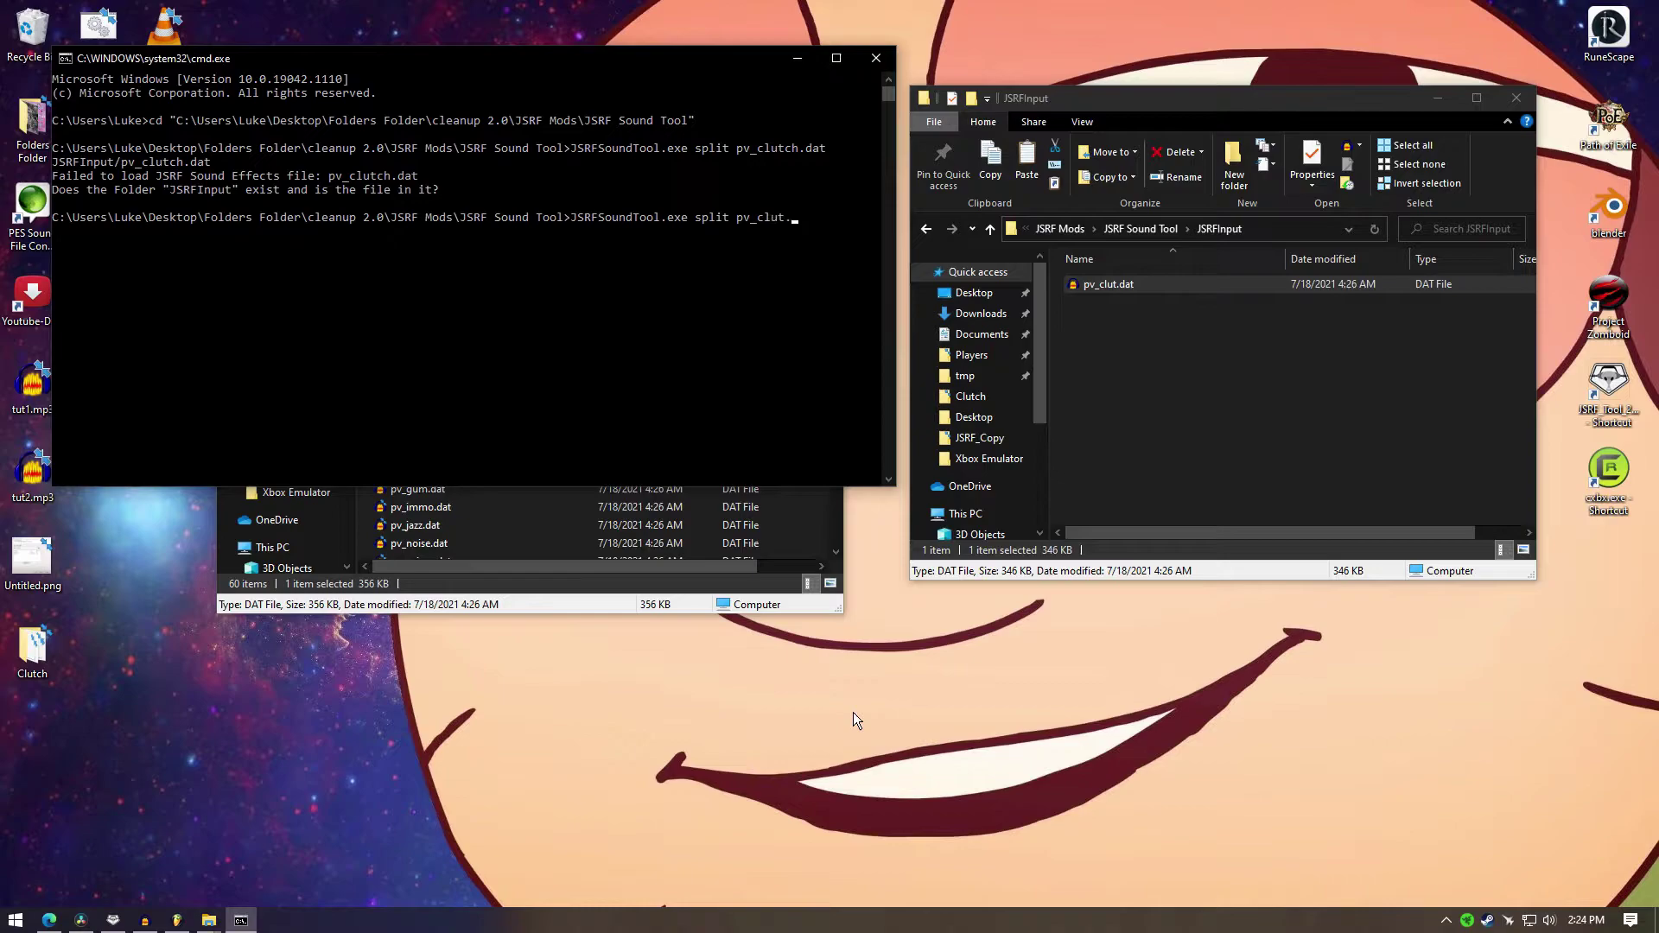
text(dat)
key(Return)
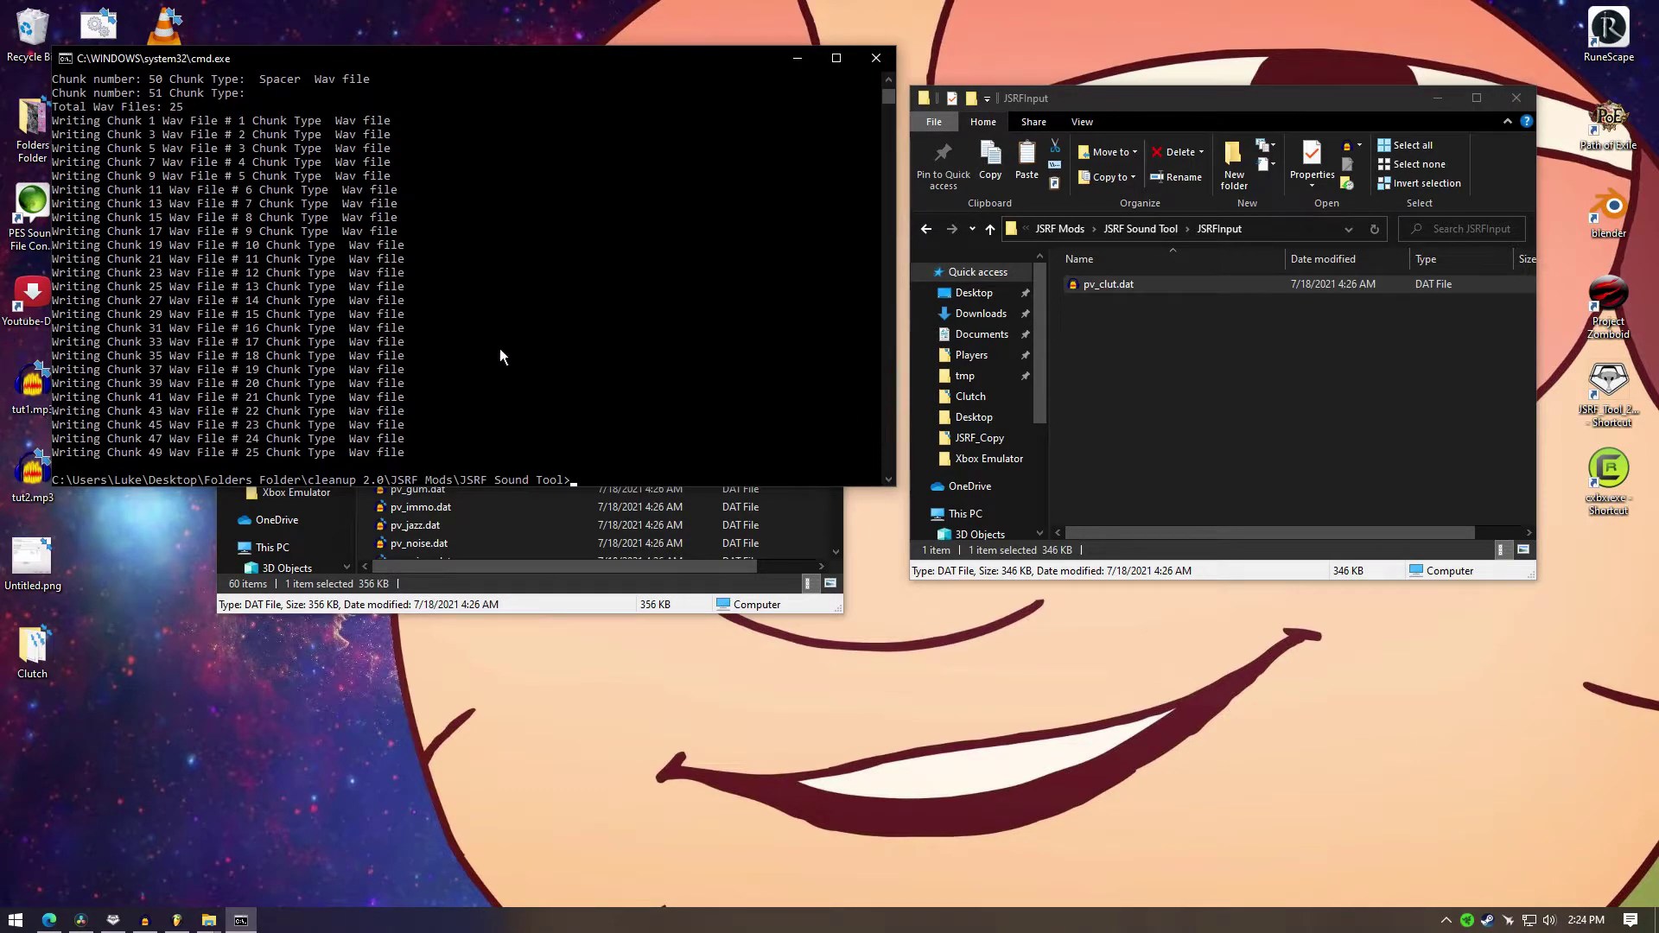
Step: Examine the split command's chunk listing and the contents of the WavInput and WavOutput folders
scroll(508, 356, up, 4)
scroll(400, 370, down, 5)
scroll(401, 369, up, 10)
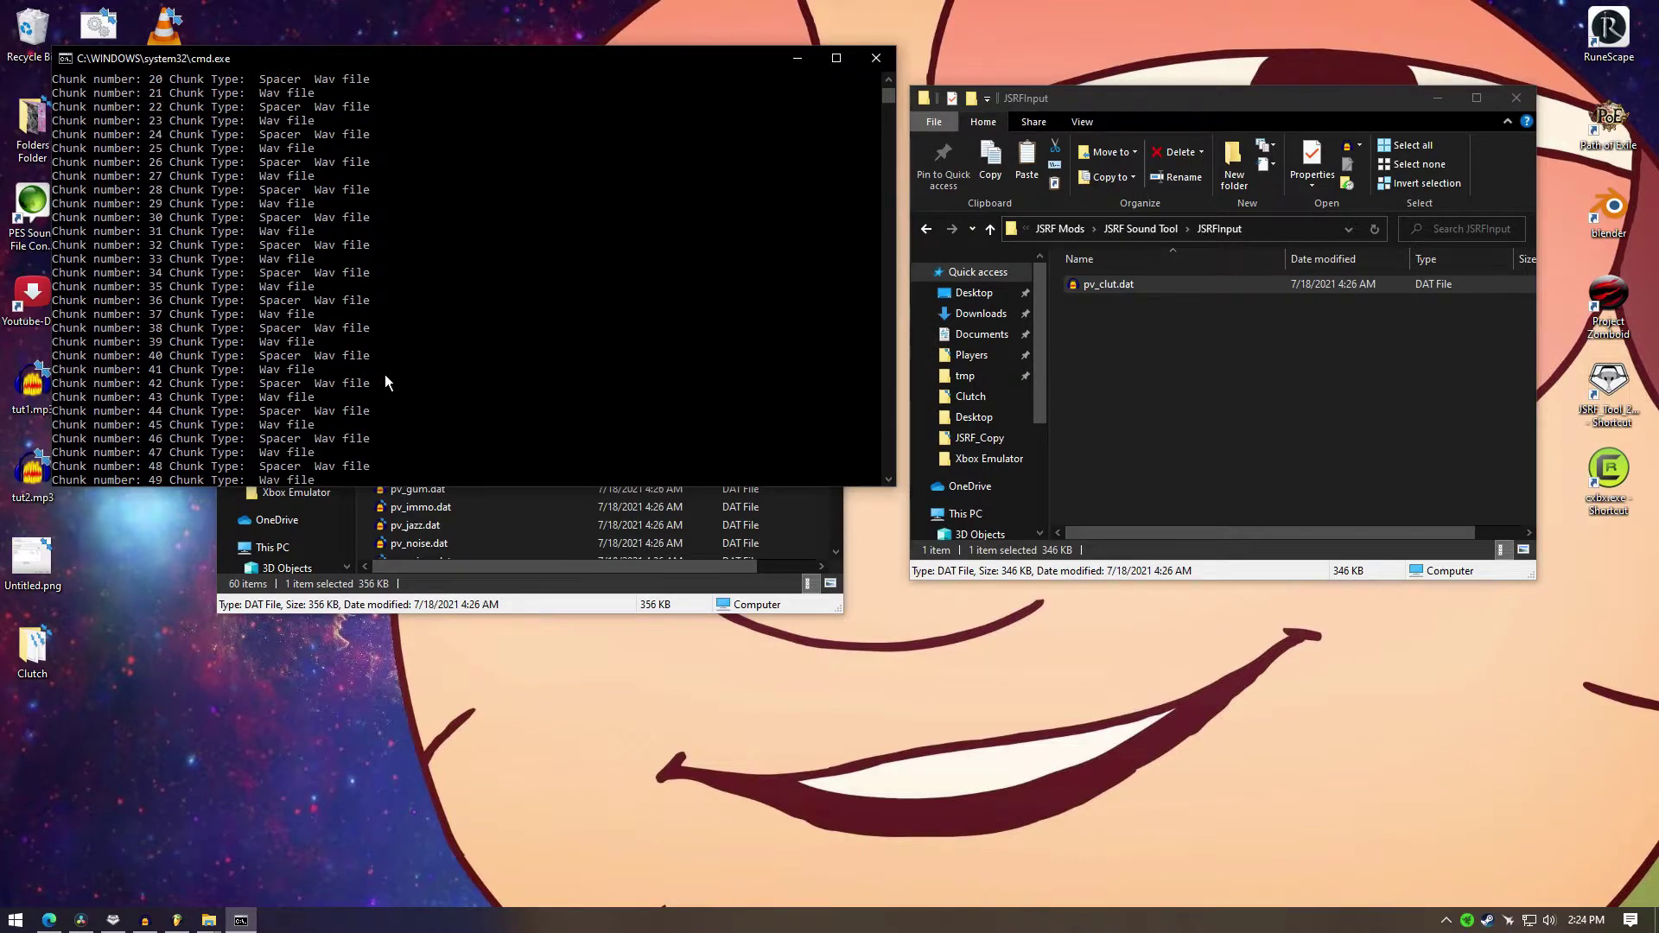
scroll(385, 382, down, 10)
click(1318, 407)
click(1155, 234)
double_click(1139, 332)
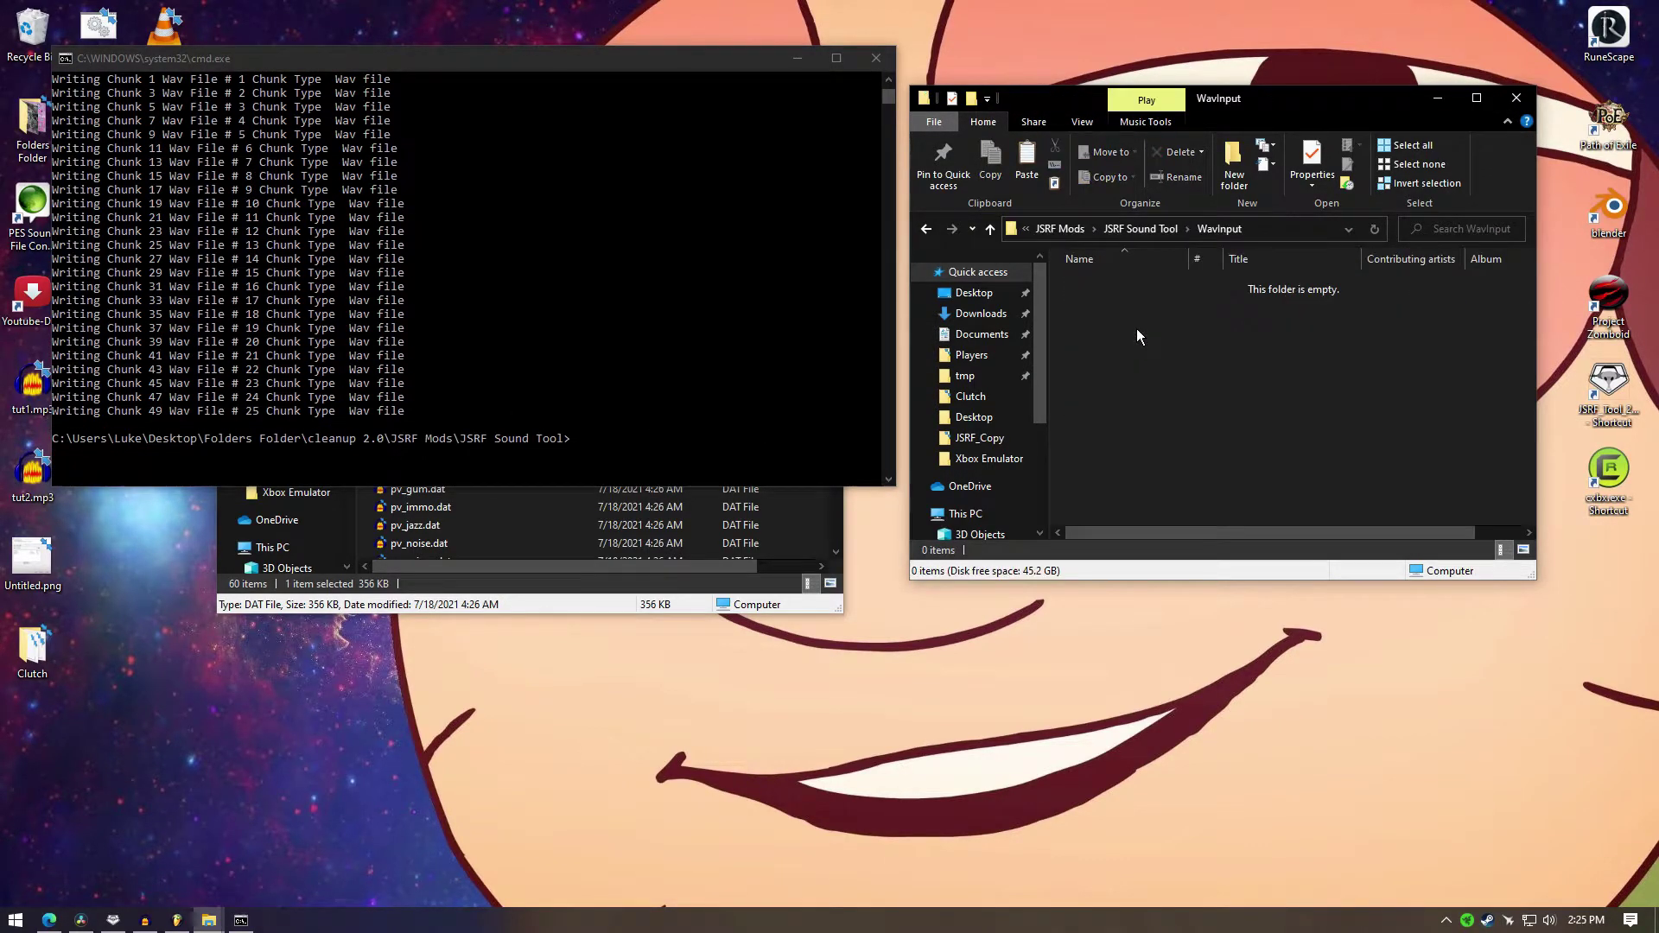
click(1162, 238)
double_click(1123, 350)
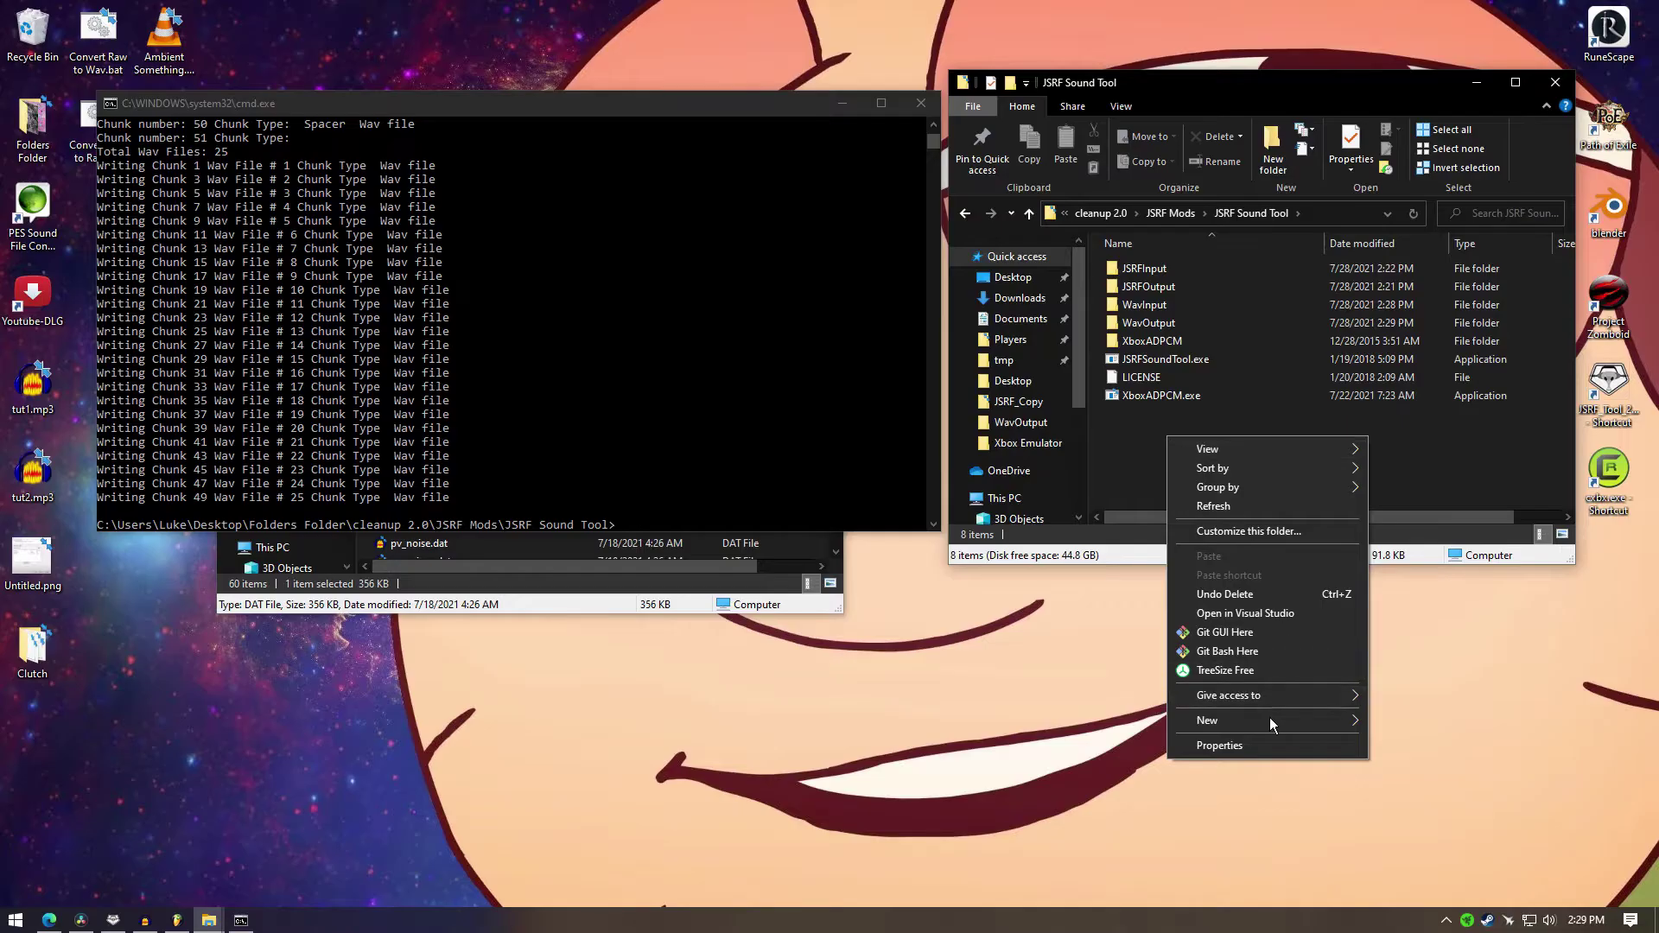
Step: Create a folder named Clutch_raw inside the JSRF Sound Tool folder
mouse_move(1269, 729)
click(1410, 727)
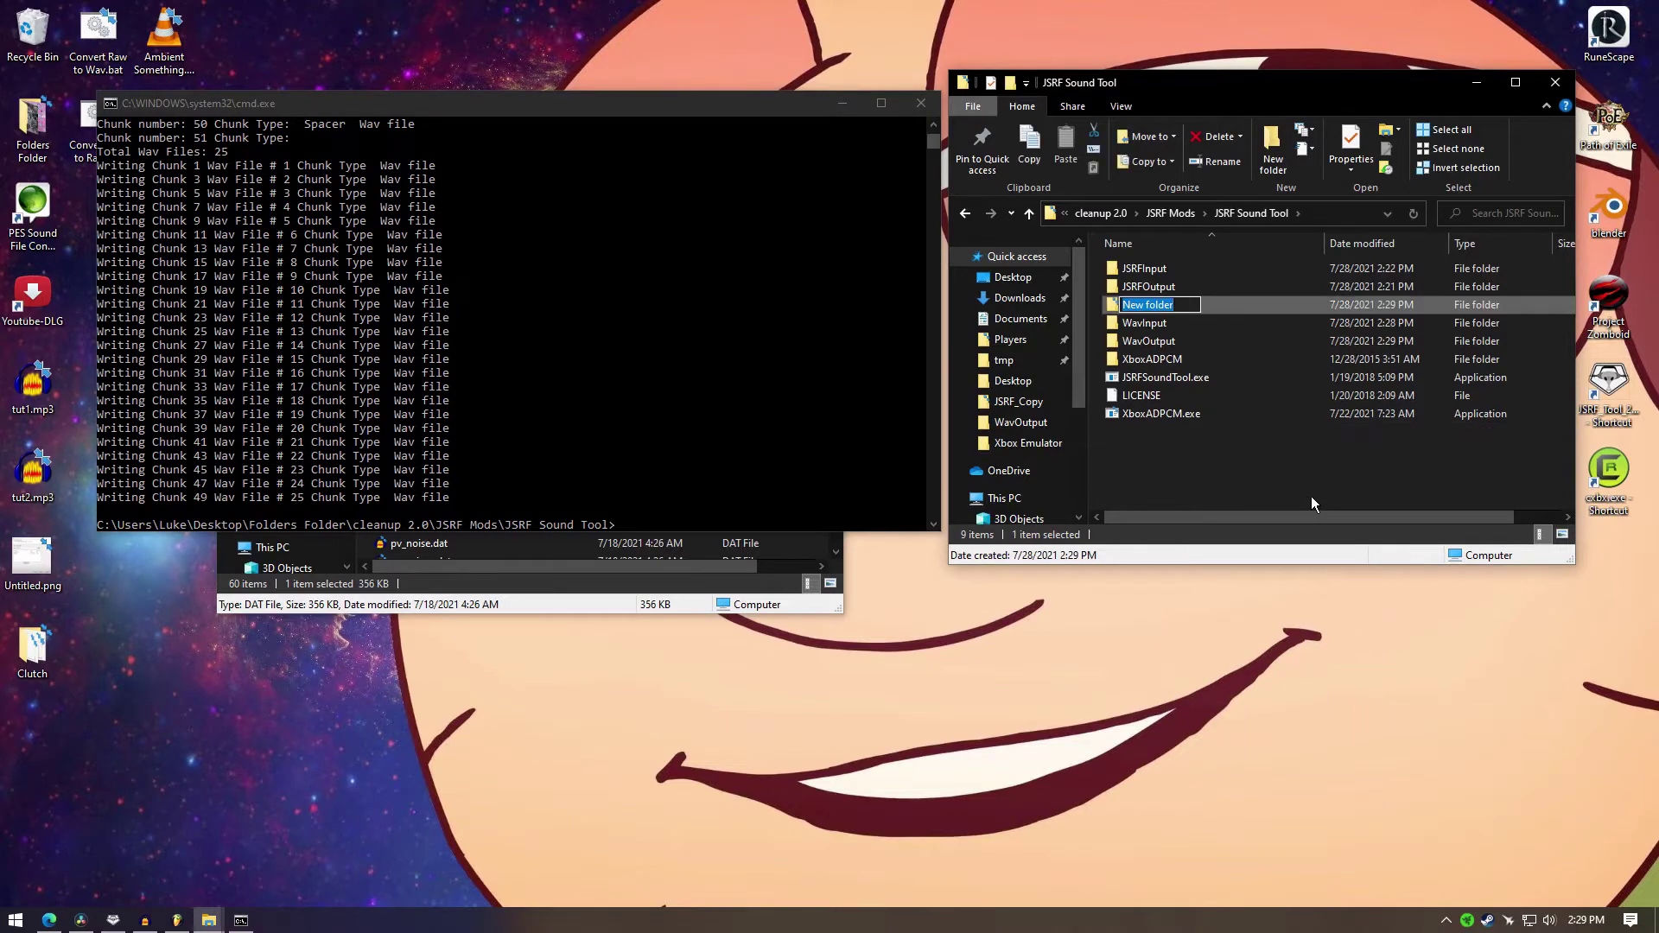
text(Clutch_raw)
key(Return)
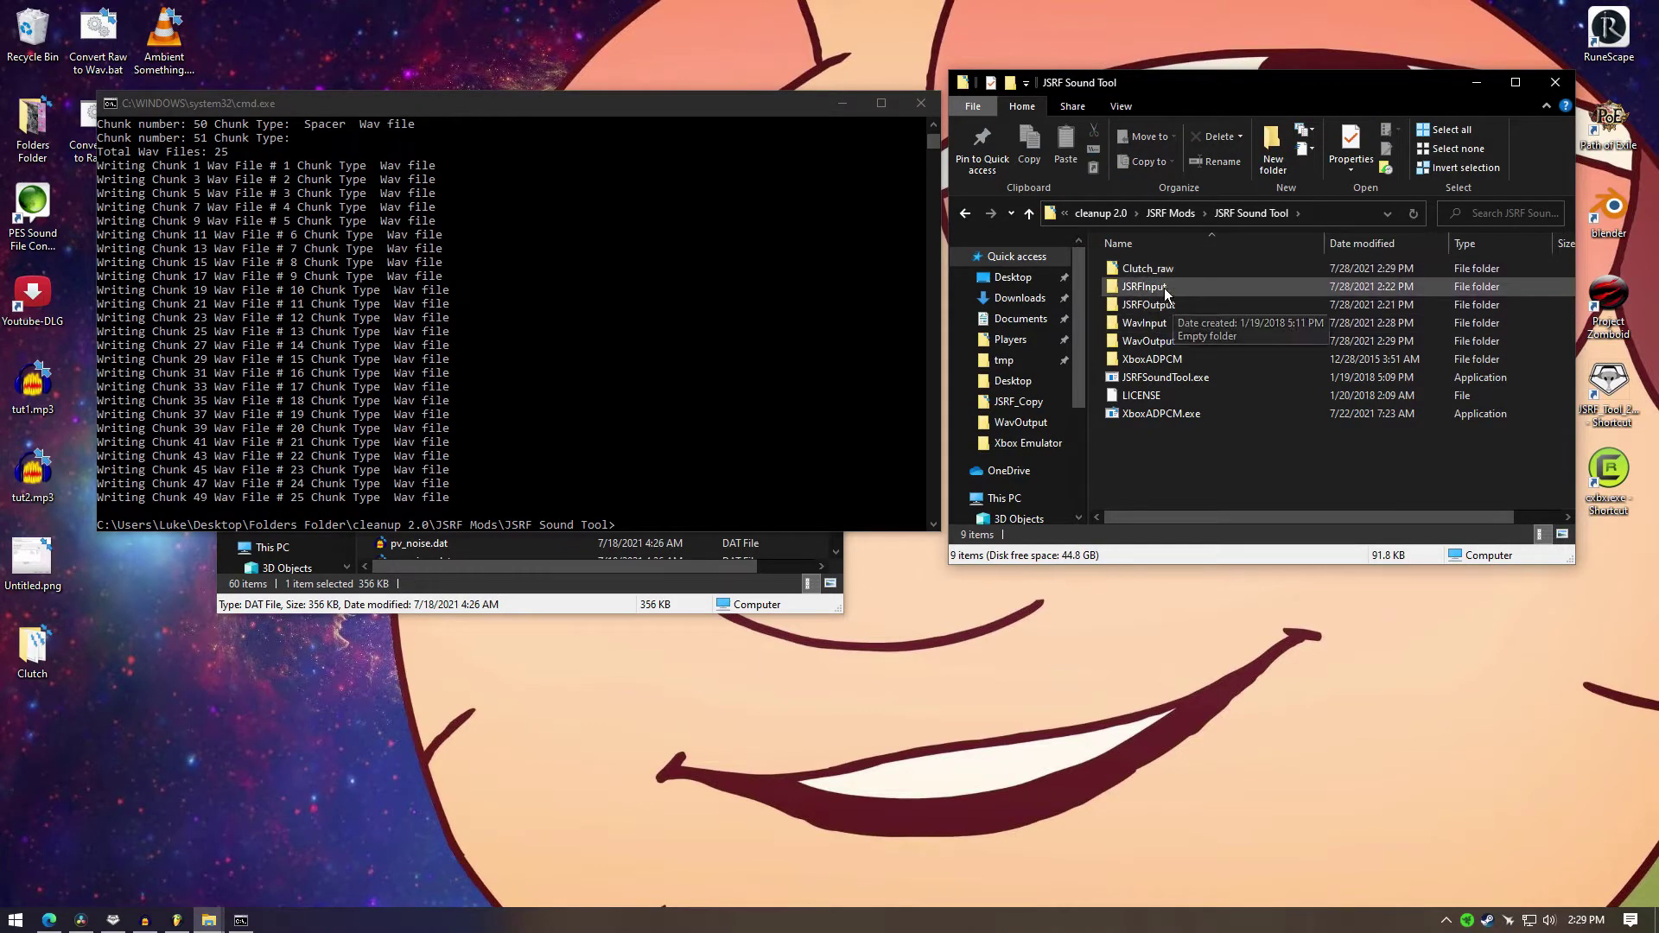
Step: Copy all the pv_clut wav files from WavOutput into the Clutch_raw folder
double_click(1145, 341)
drag(1096, 266, 1452, 599)
key(BackSpace)
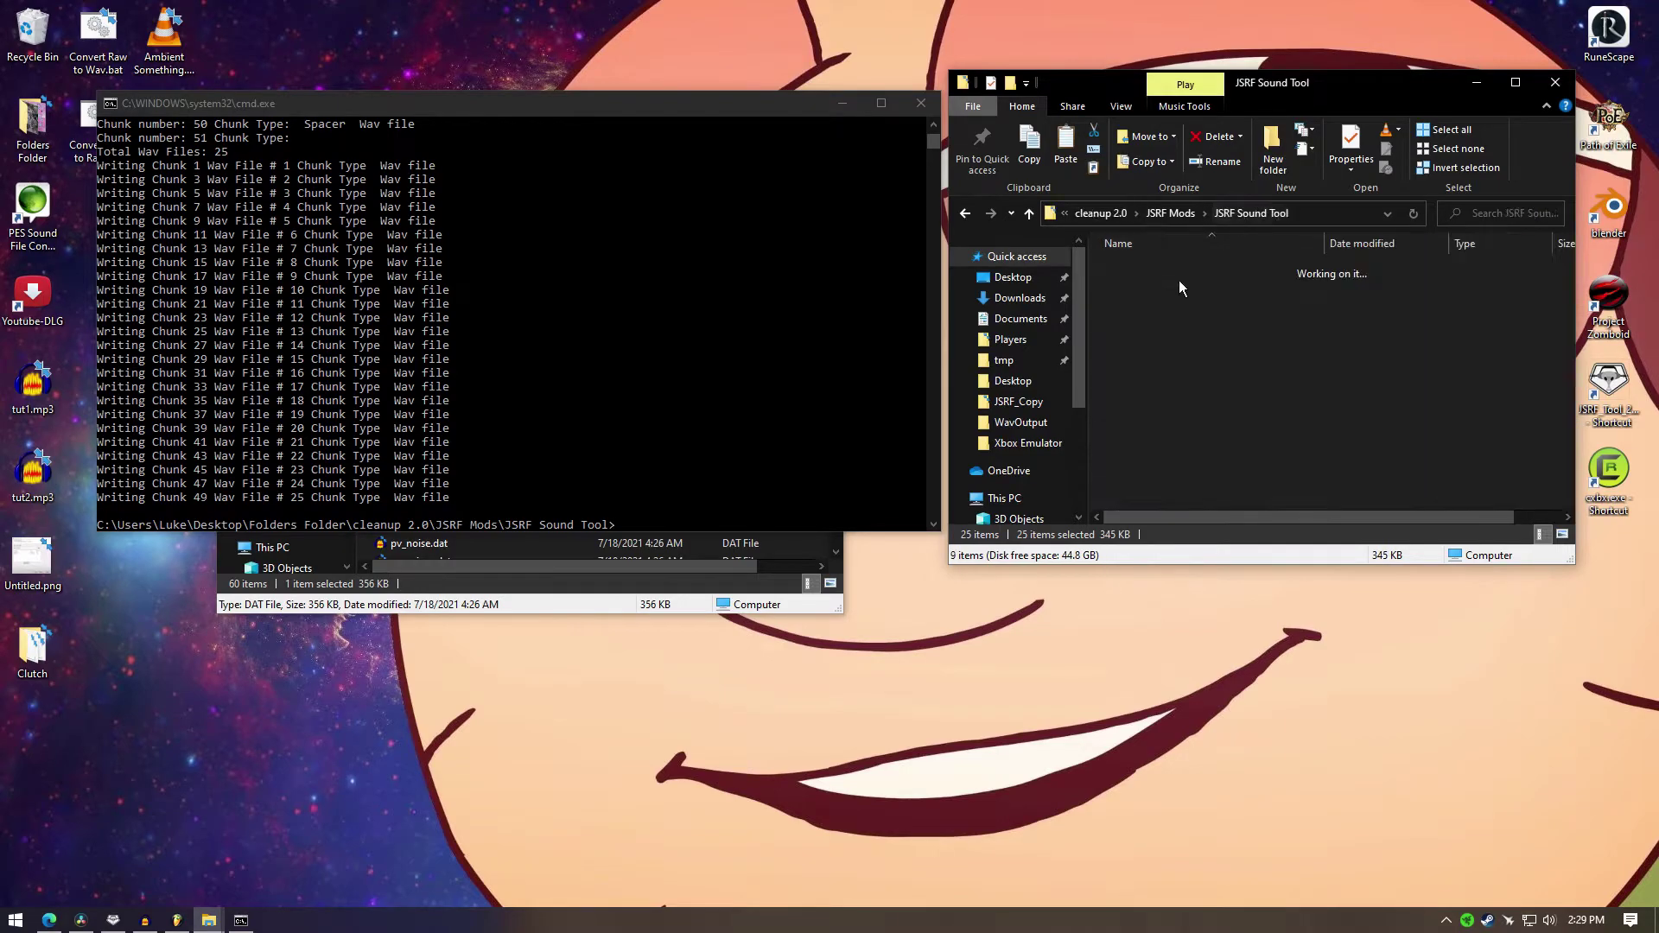
double_click(1158, 269)
key(ctrl+v)
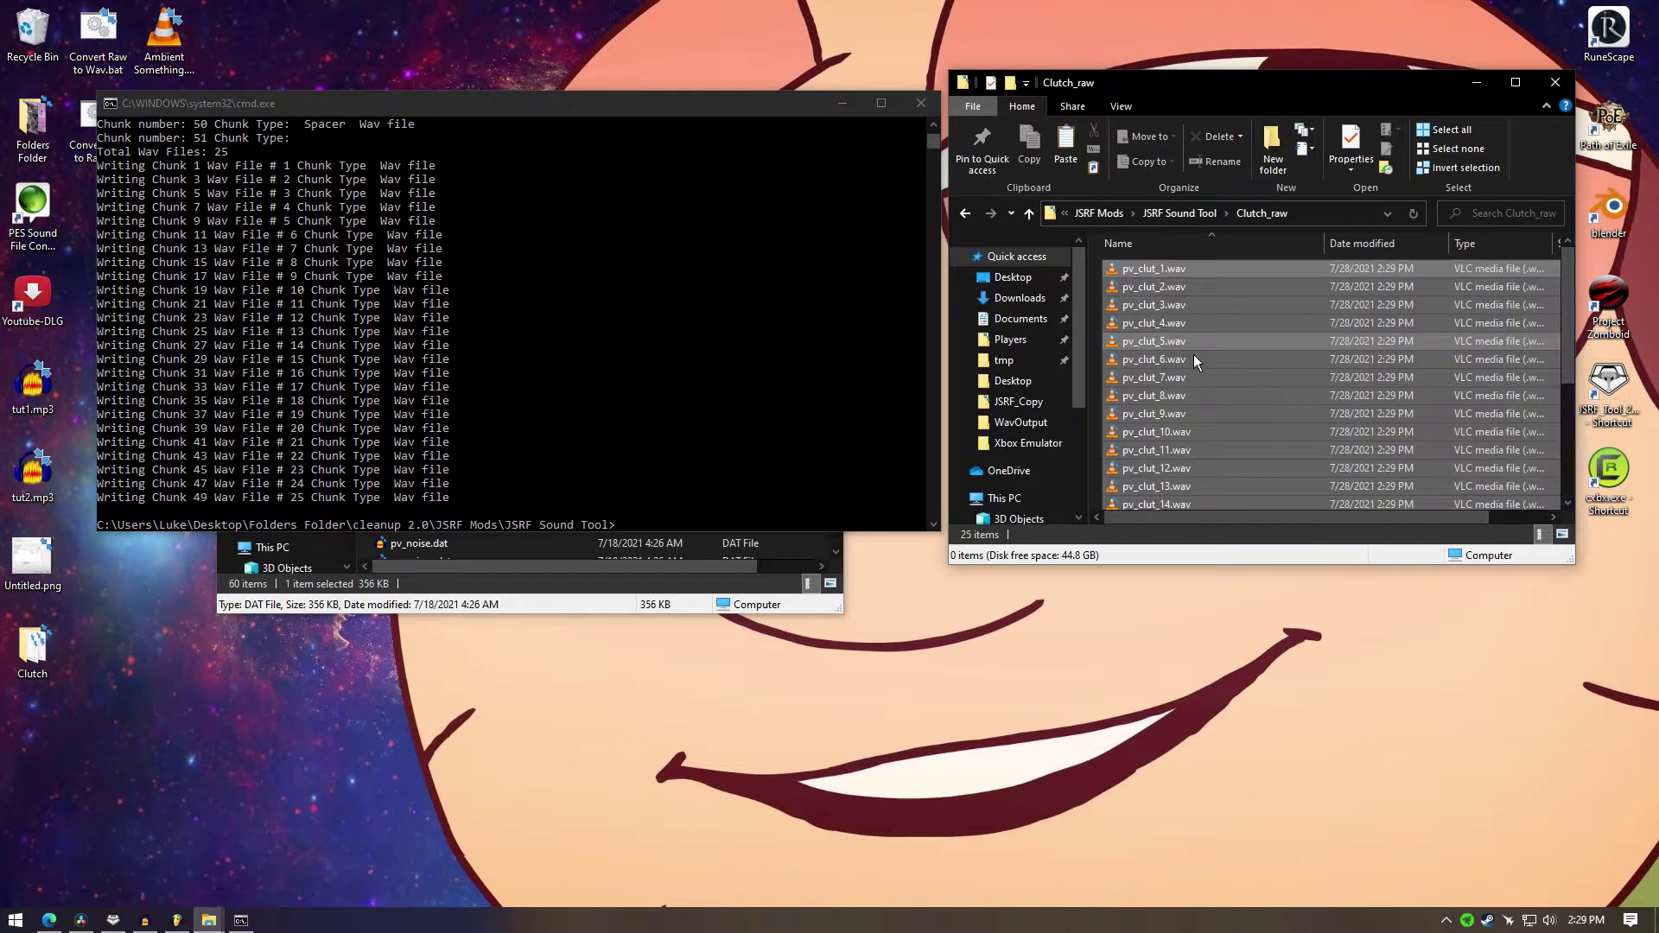
Step: Check the pv_clut wav files in the WavOutput folder and return to the JSRF Sound Tool folder
key(BackSpace)
double_click(1158, 342)
key(Return)
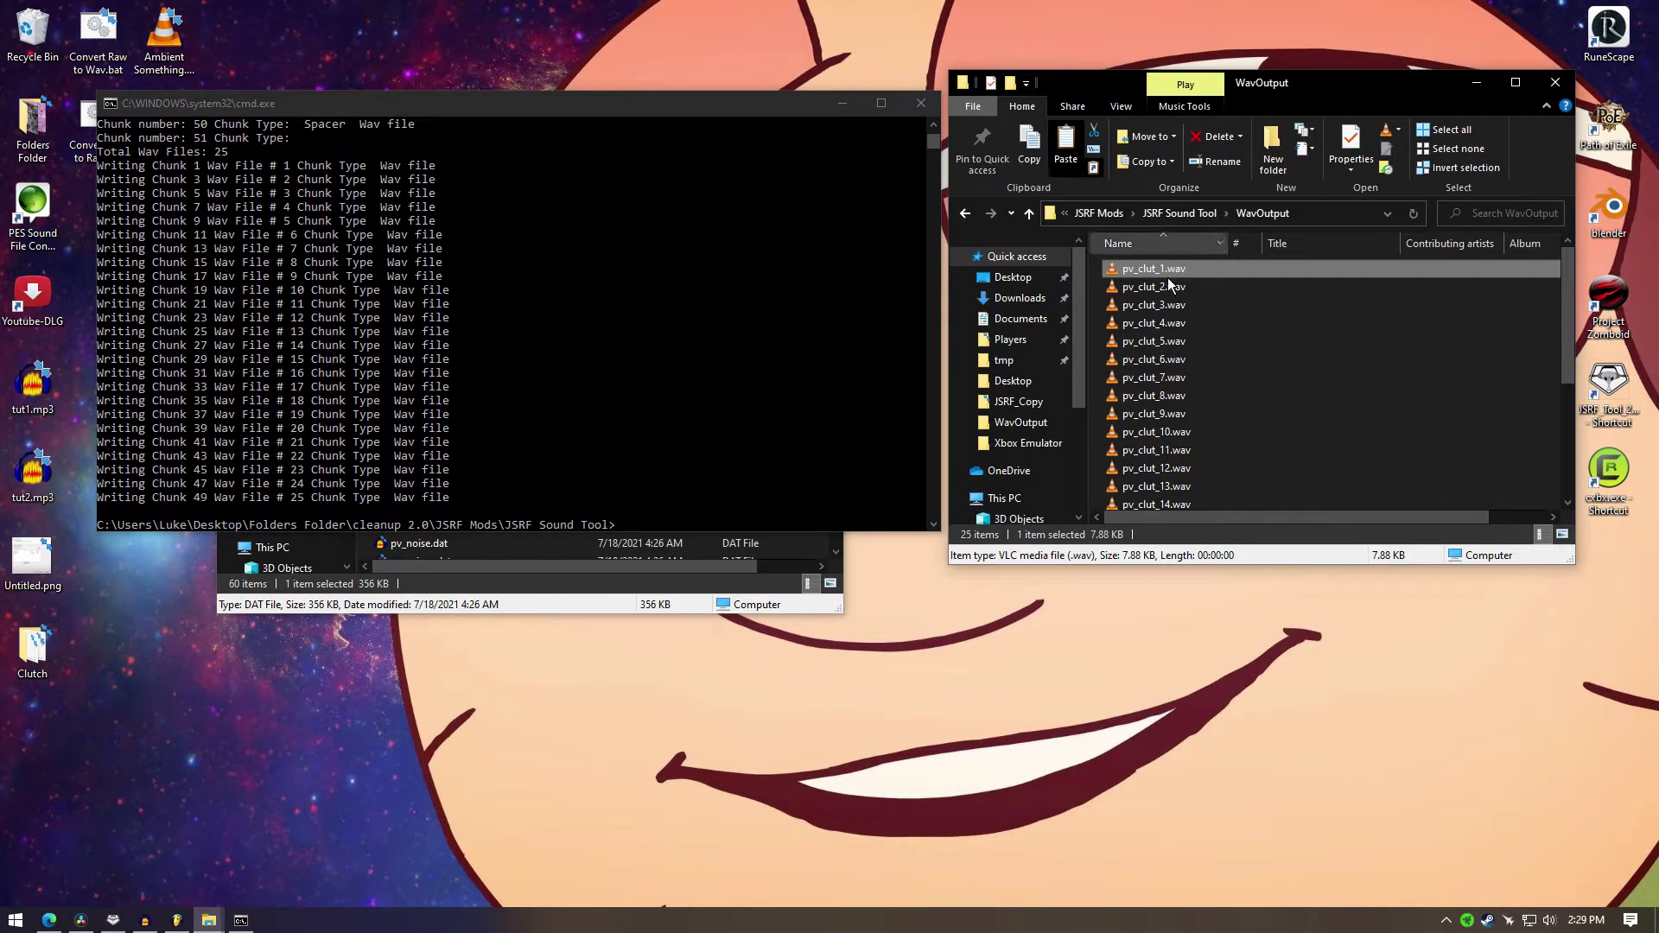
click(1182, 214)
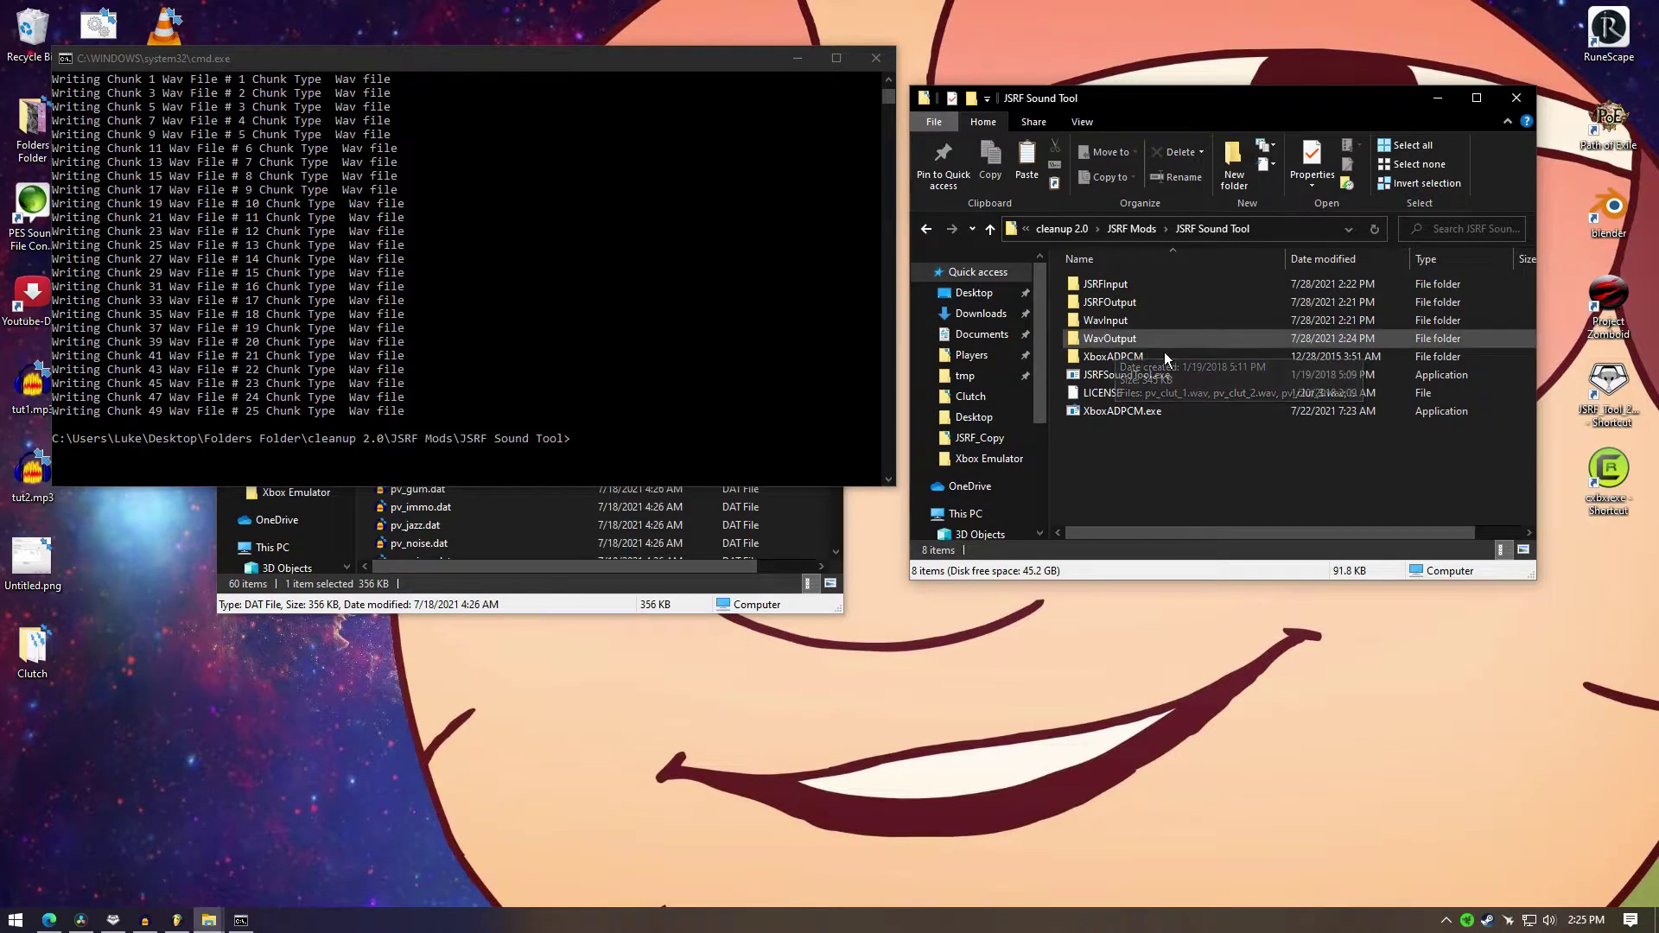
Step: Convert the first Clutch sound by running XboxADPCM.exe WavOutput/pv_clut_1.wav WavInput/pv_clut_1.wav
click(709, 471)
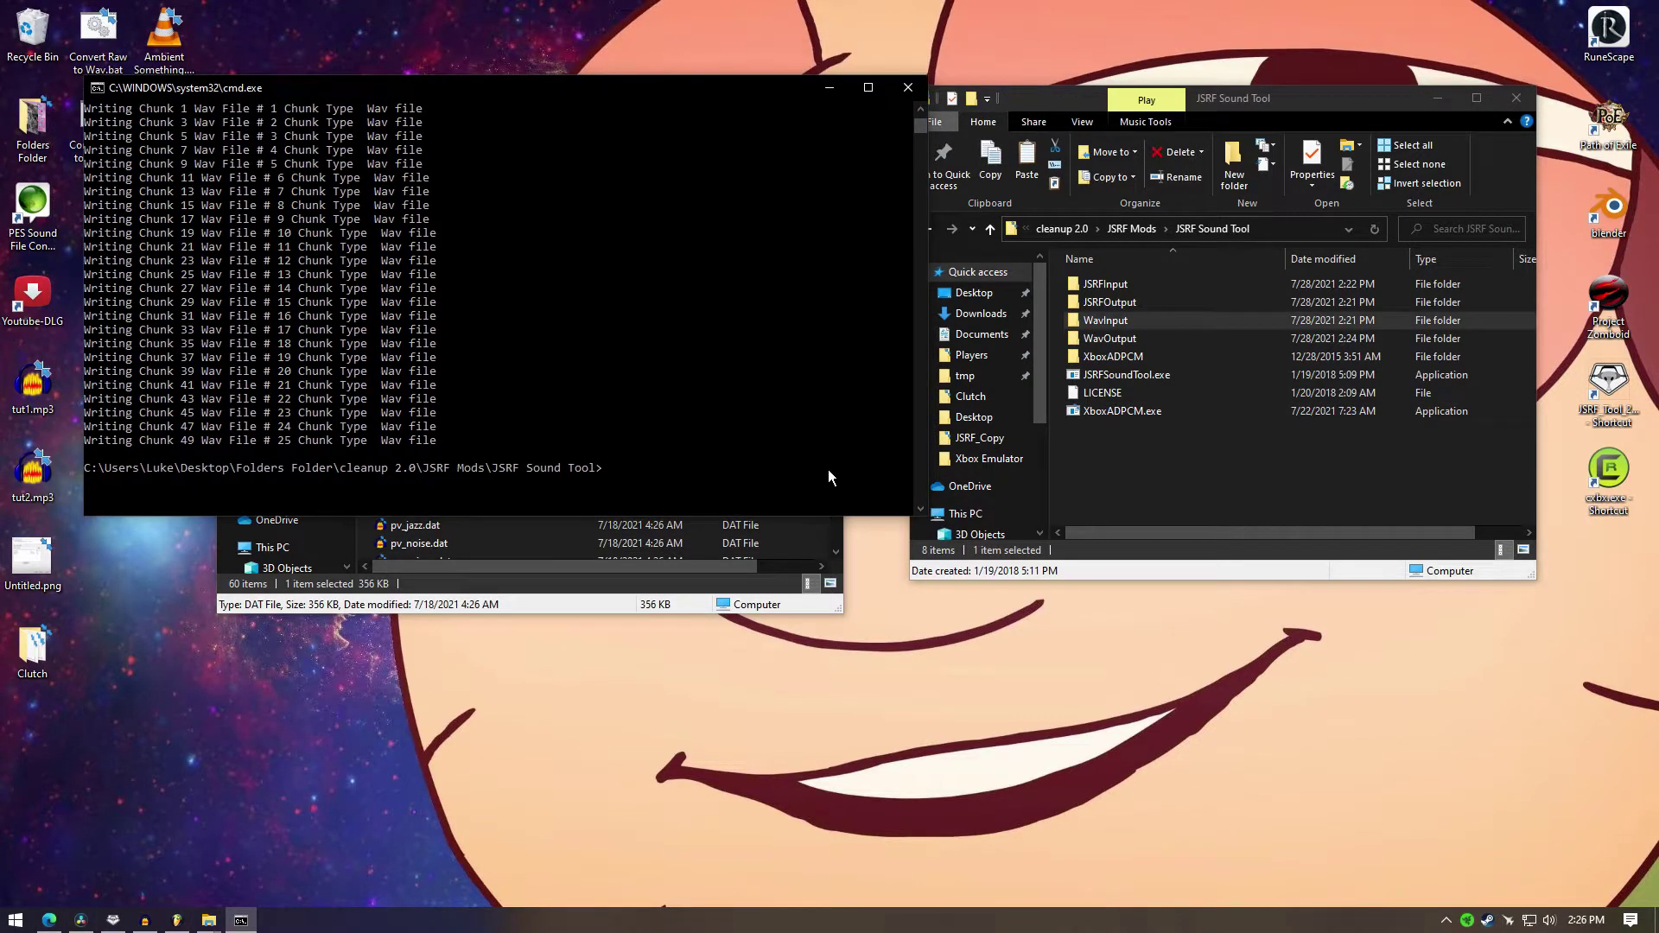
text(XboxADPCM.exe Wavout)
key(BackSpace)
key(BackSpace)
key(BackSpace)
text(Output/)
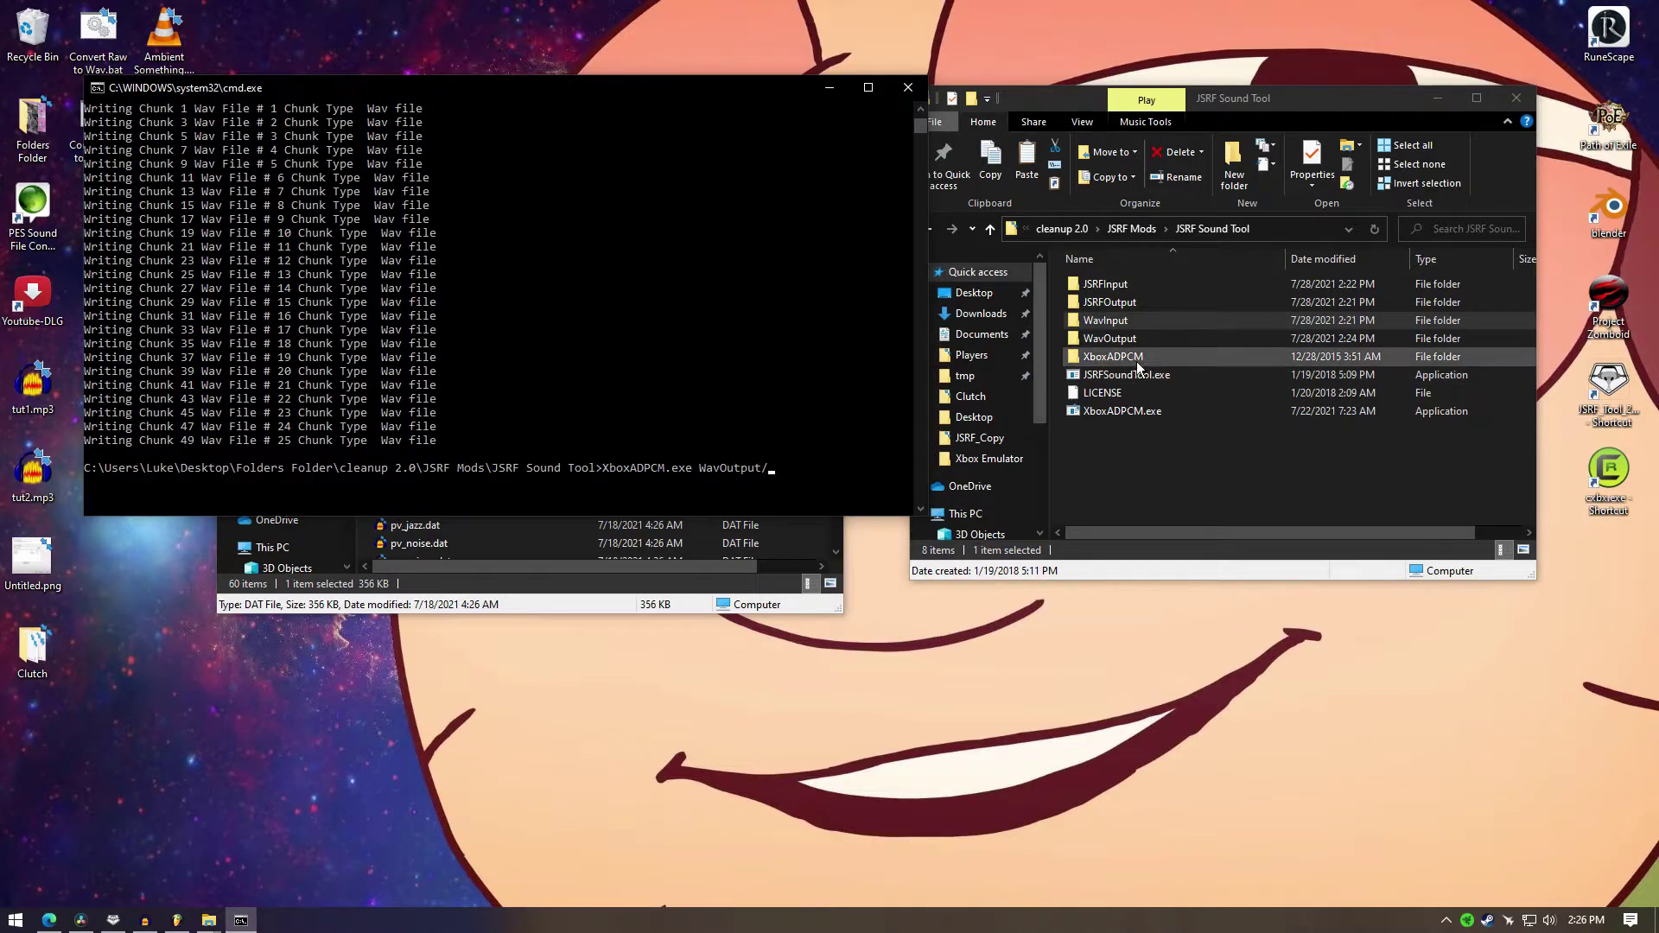
double_click(1124, 340)
click(828, 469)
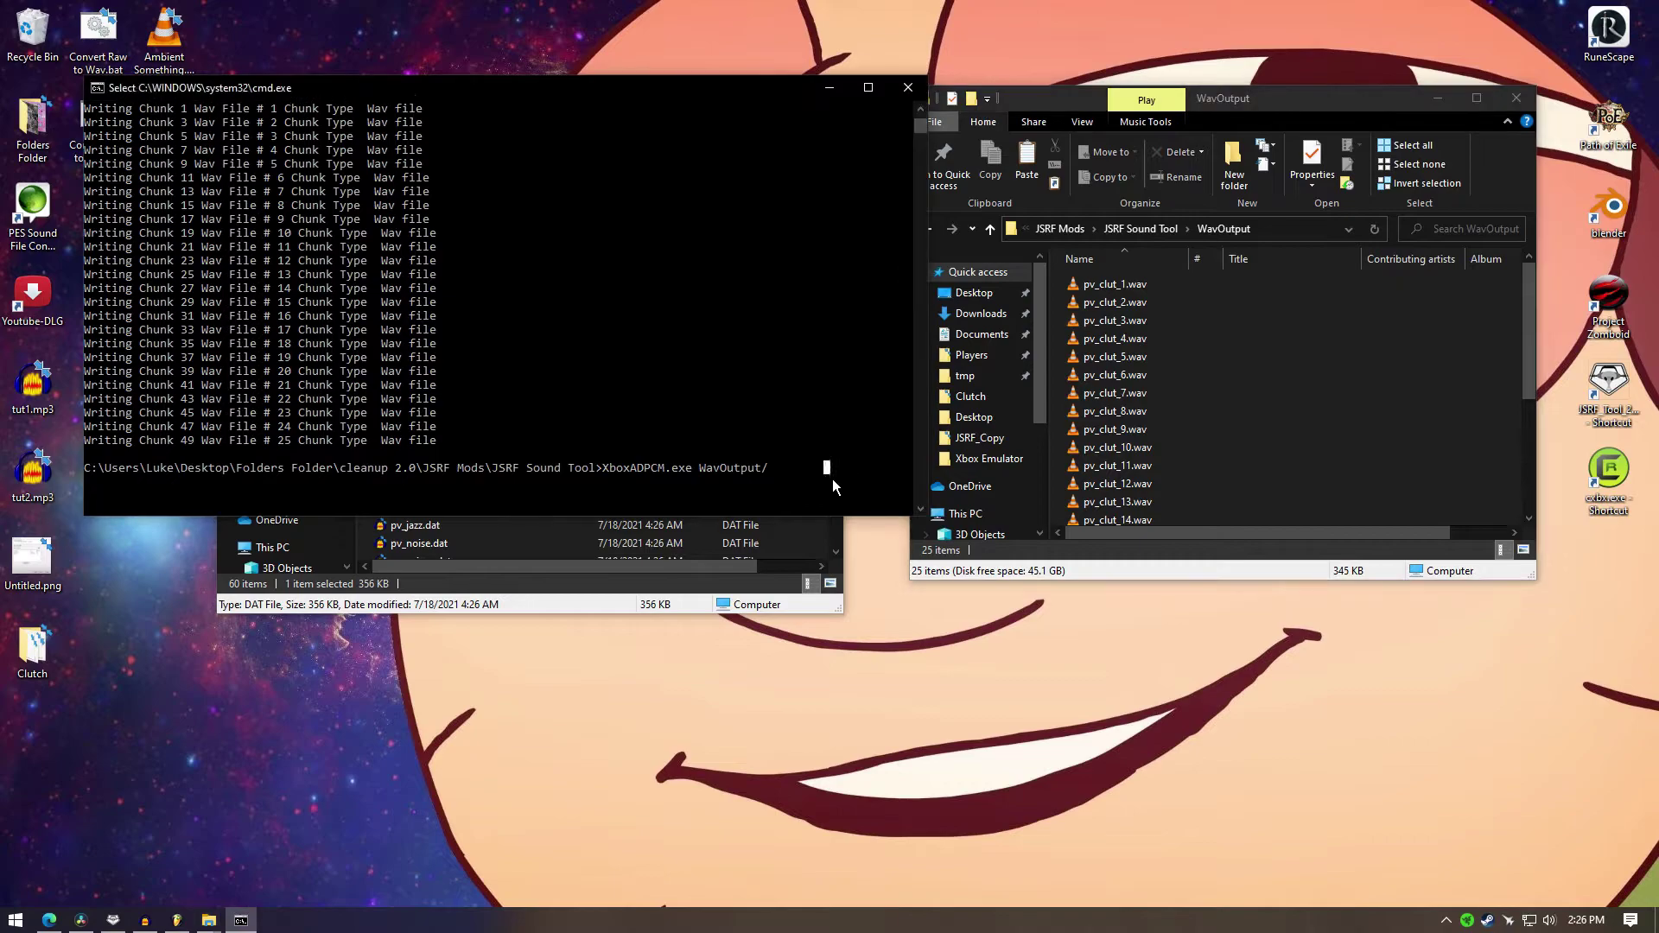
text(pv_clut_1.w)
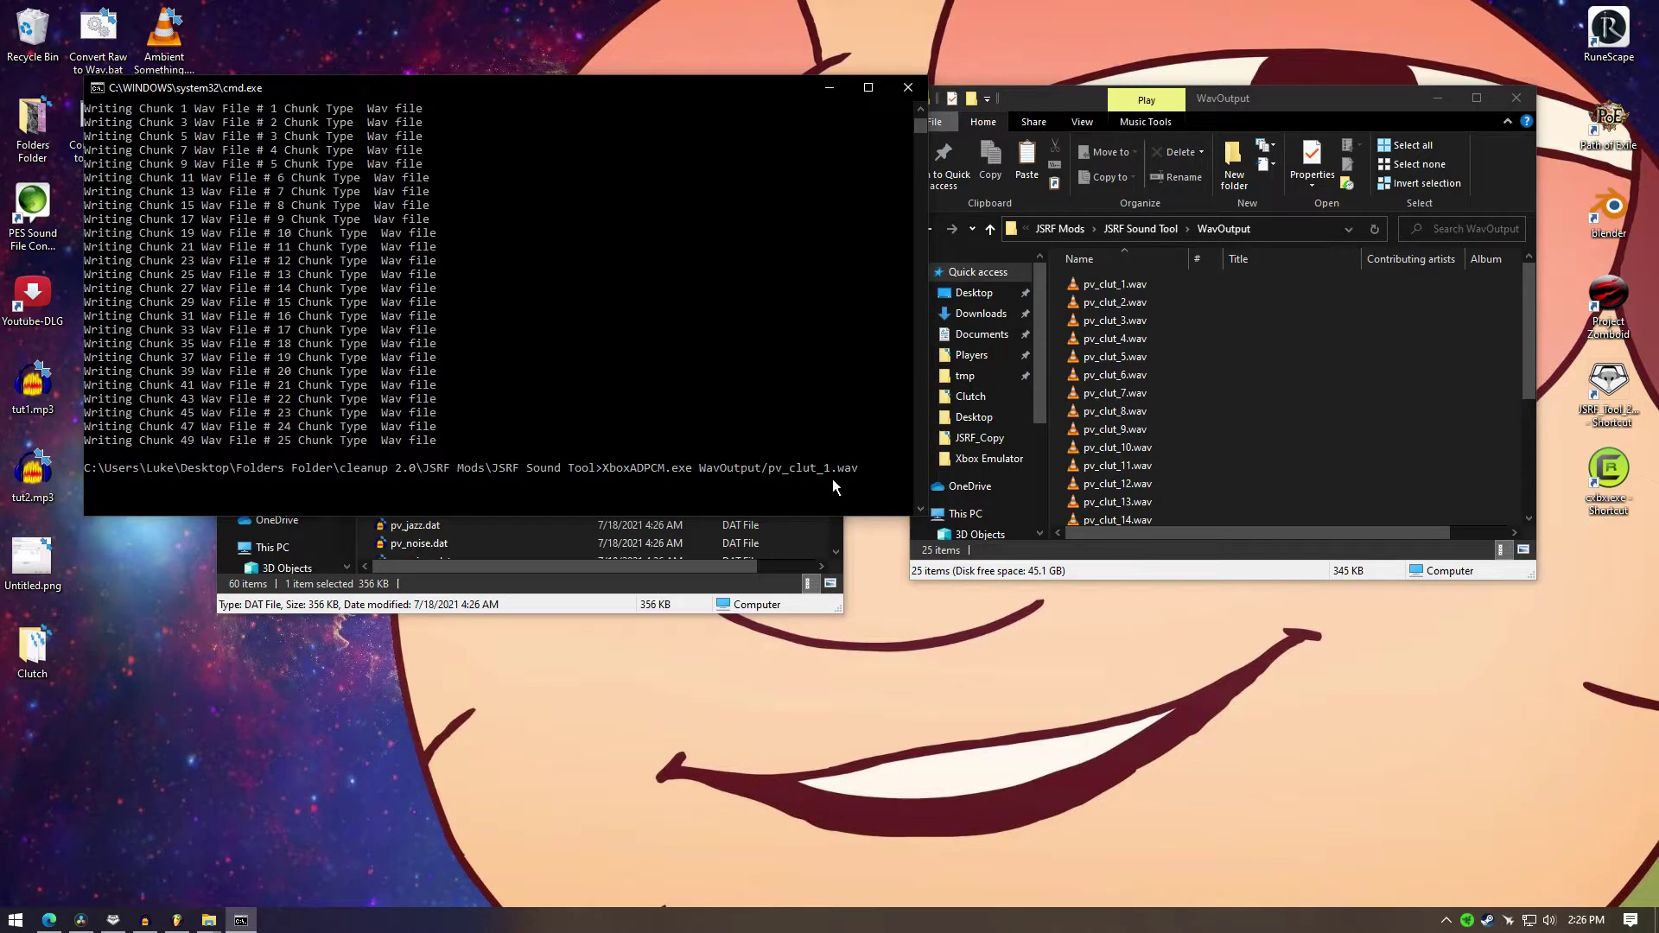
text(avInput)
text(/pv_clut_1.wav)
key(Return)
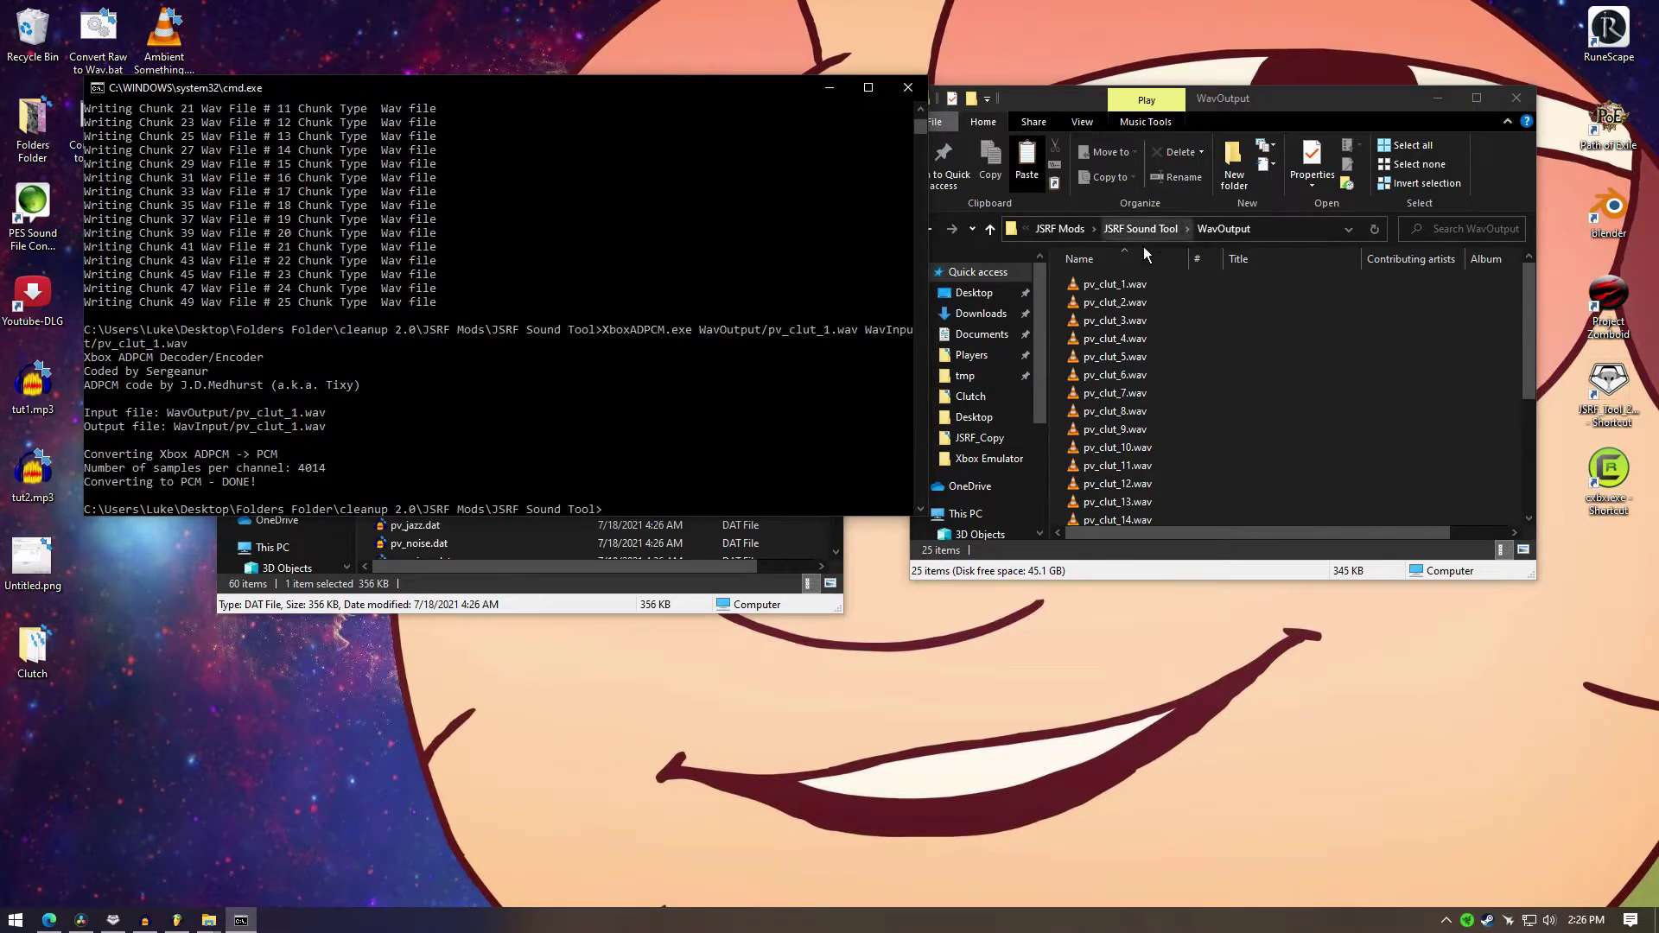
Step: Play the converted pv_clut_1.wav from the WavInput folder in VLC and close the player
click(1144, 235)
double_click(1145, 335)
double_click(1146, 290)
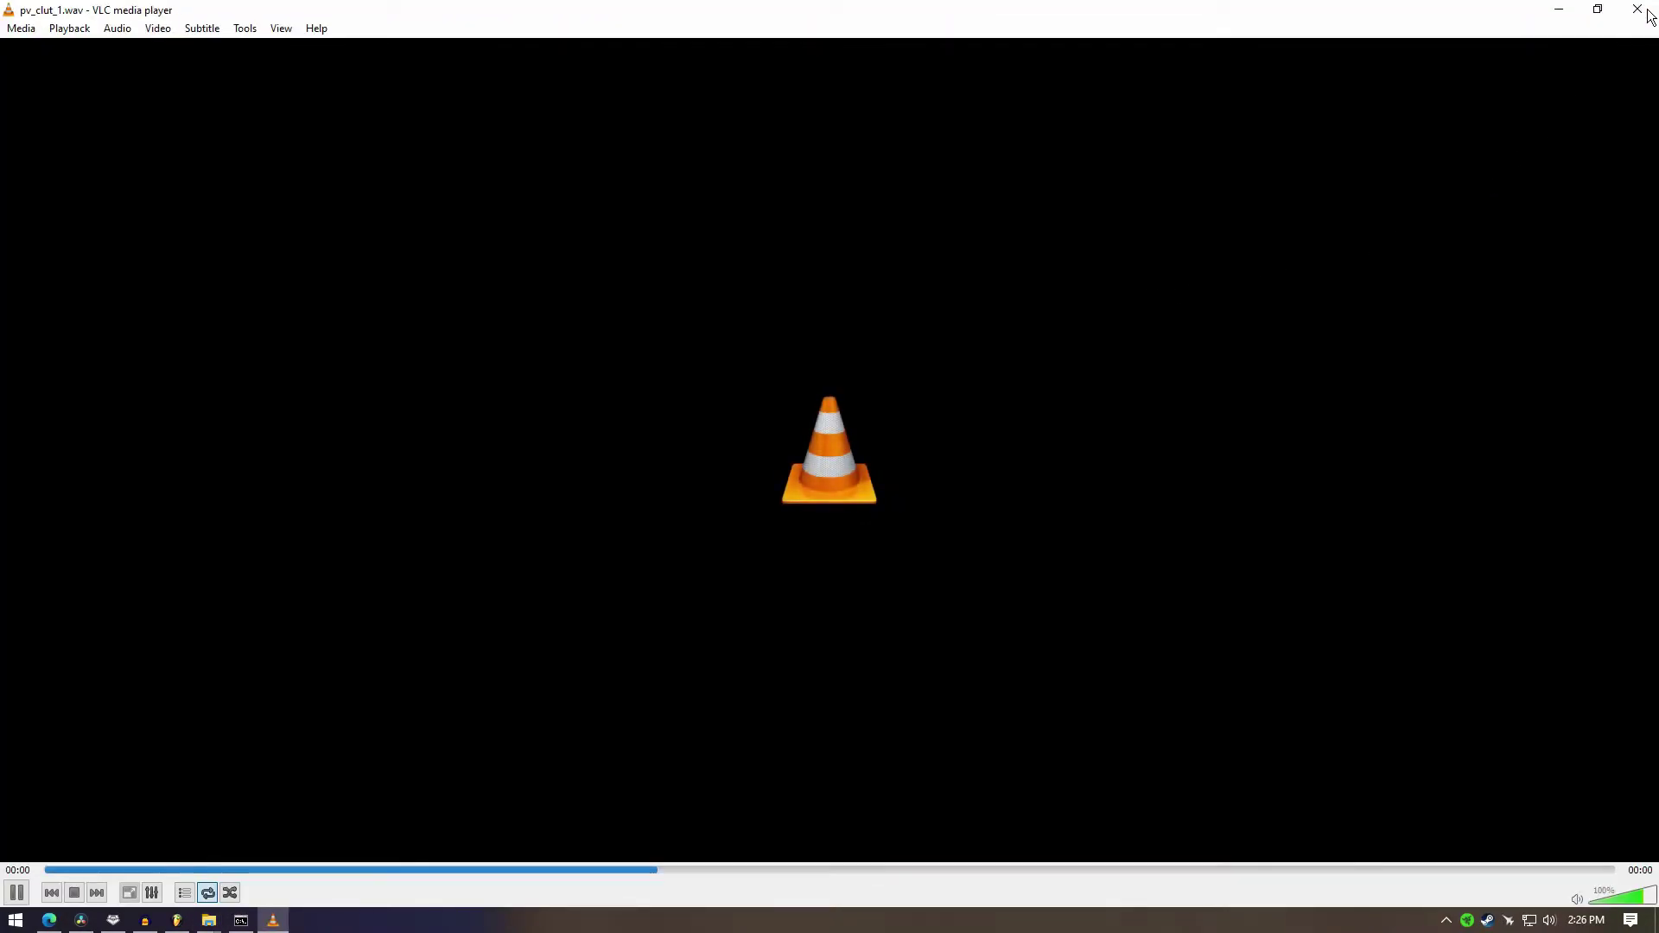
click(1645, 16)
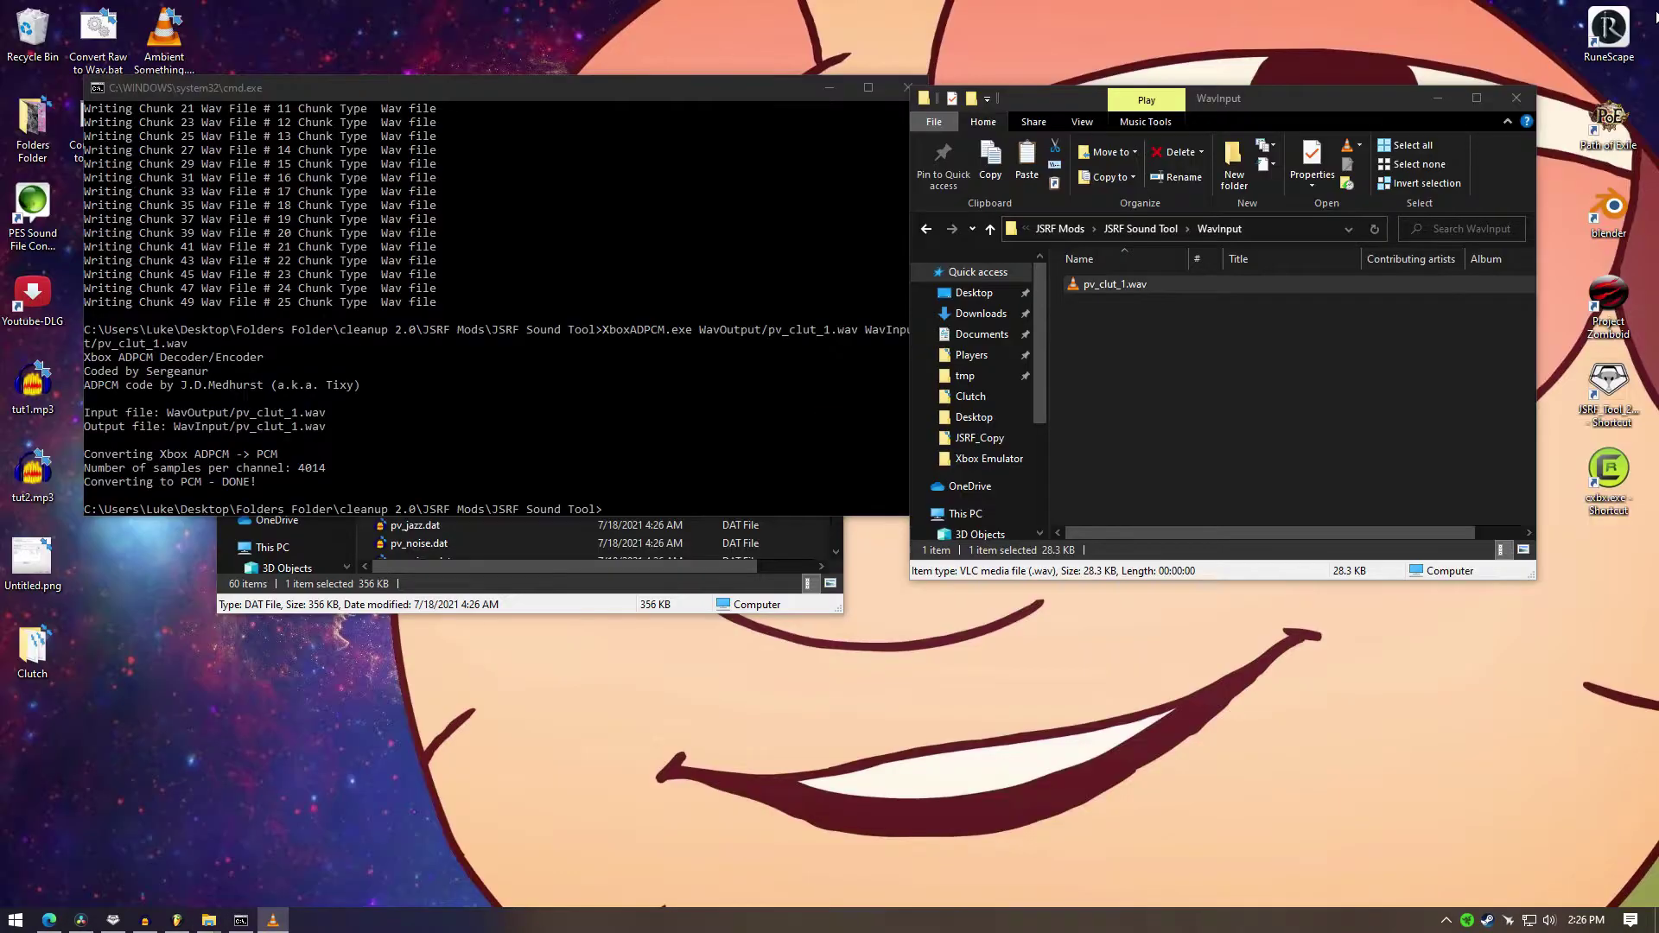
Step: Look through the WavOutput files and the XboxADPCM folder inside the JSRF Sound Tool folder
click(1158, 232)
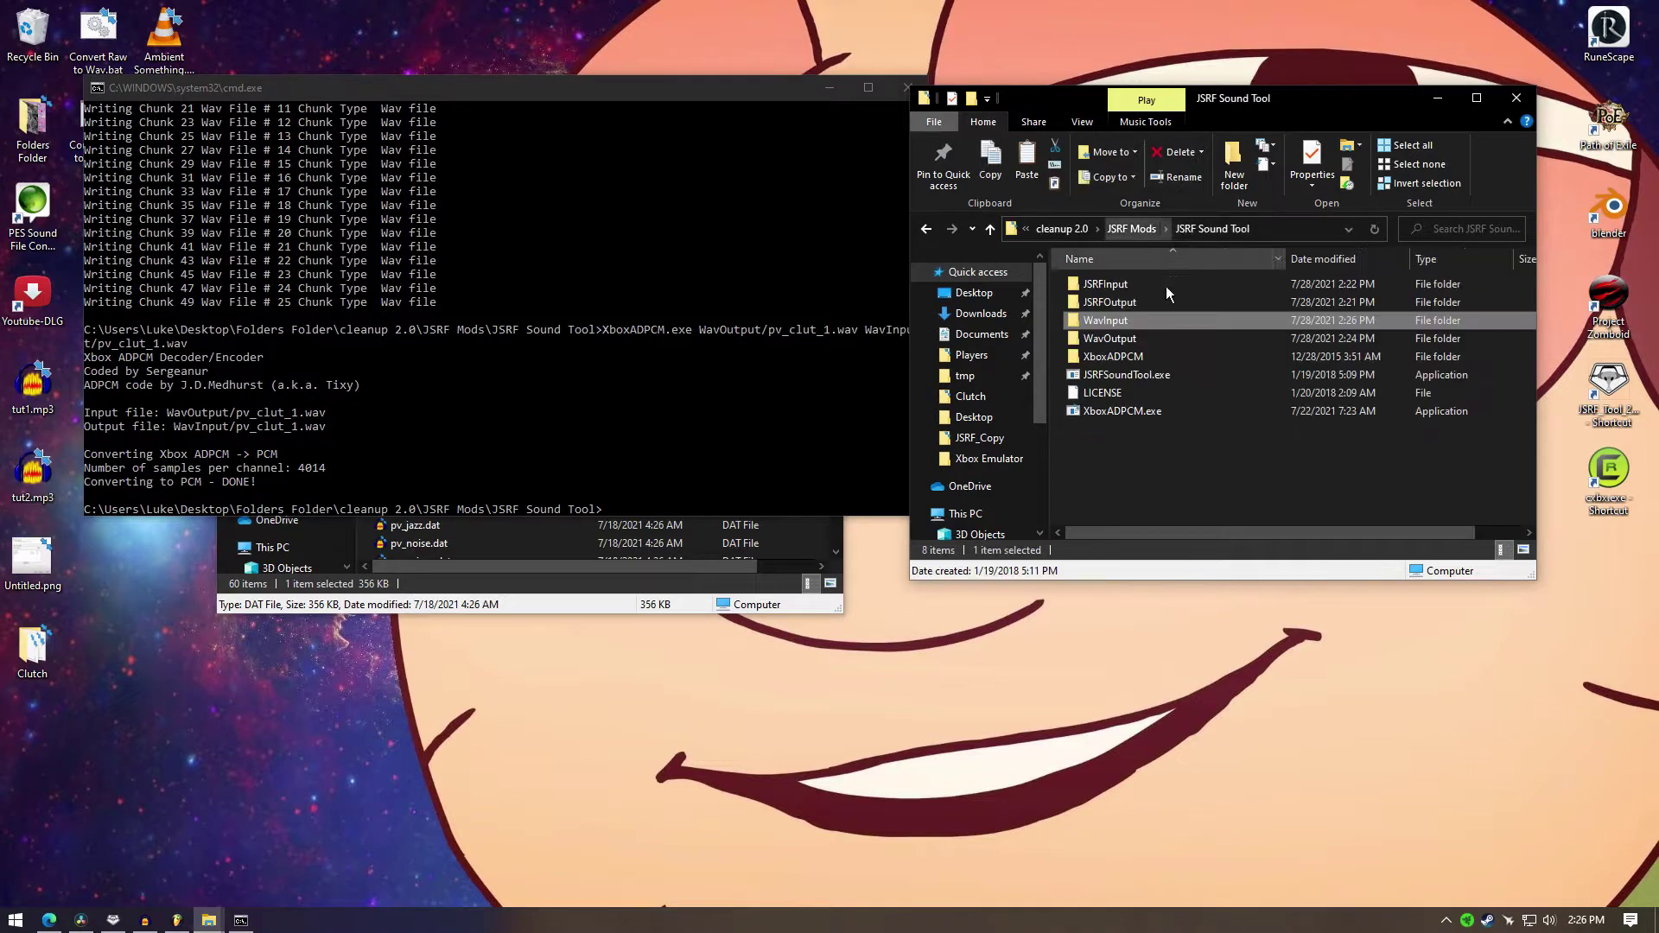
double_click(1115, 338)
scroll(1154, 484, down, 4)
scroll(1153, 472, up, 4)
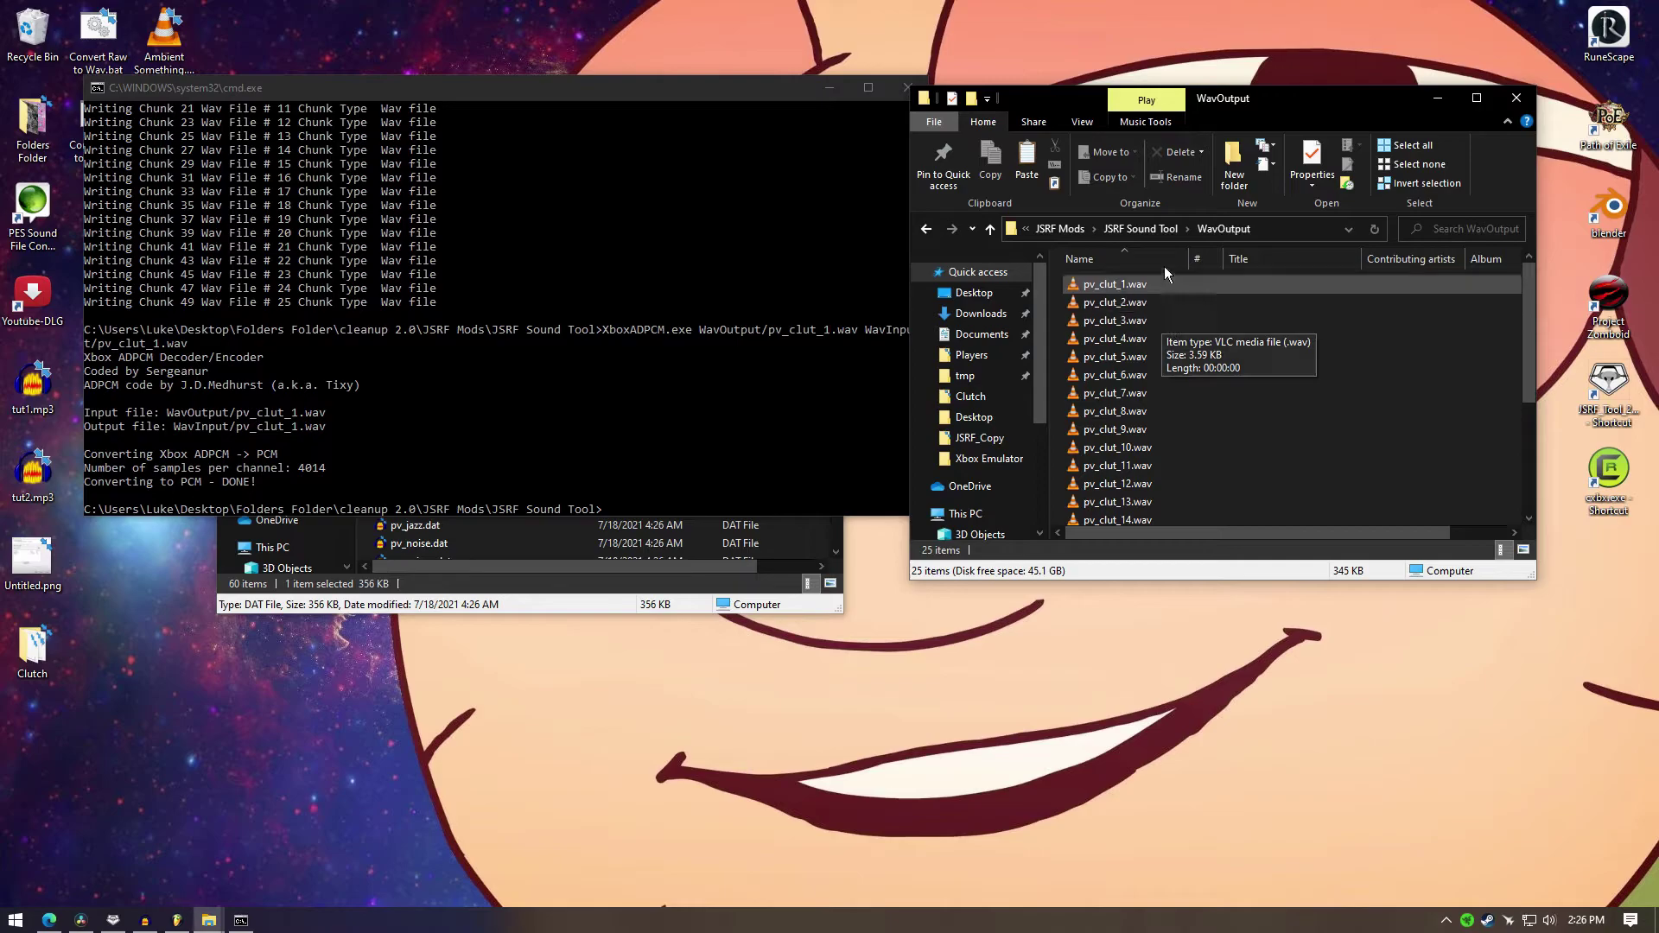
key(BackSpace)
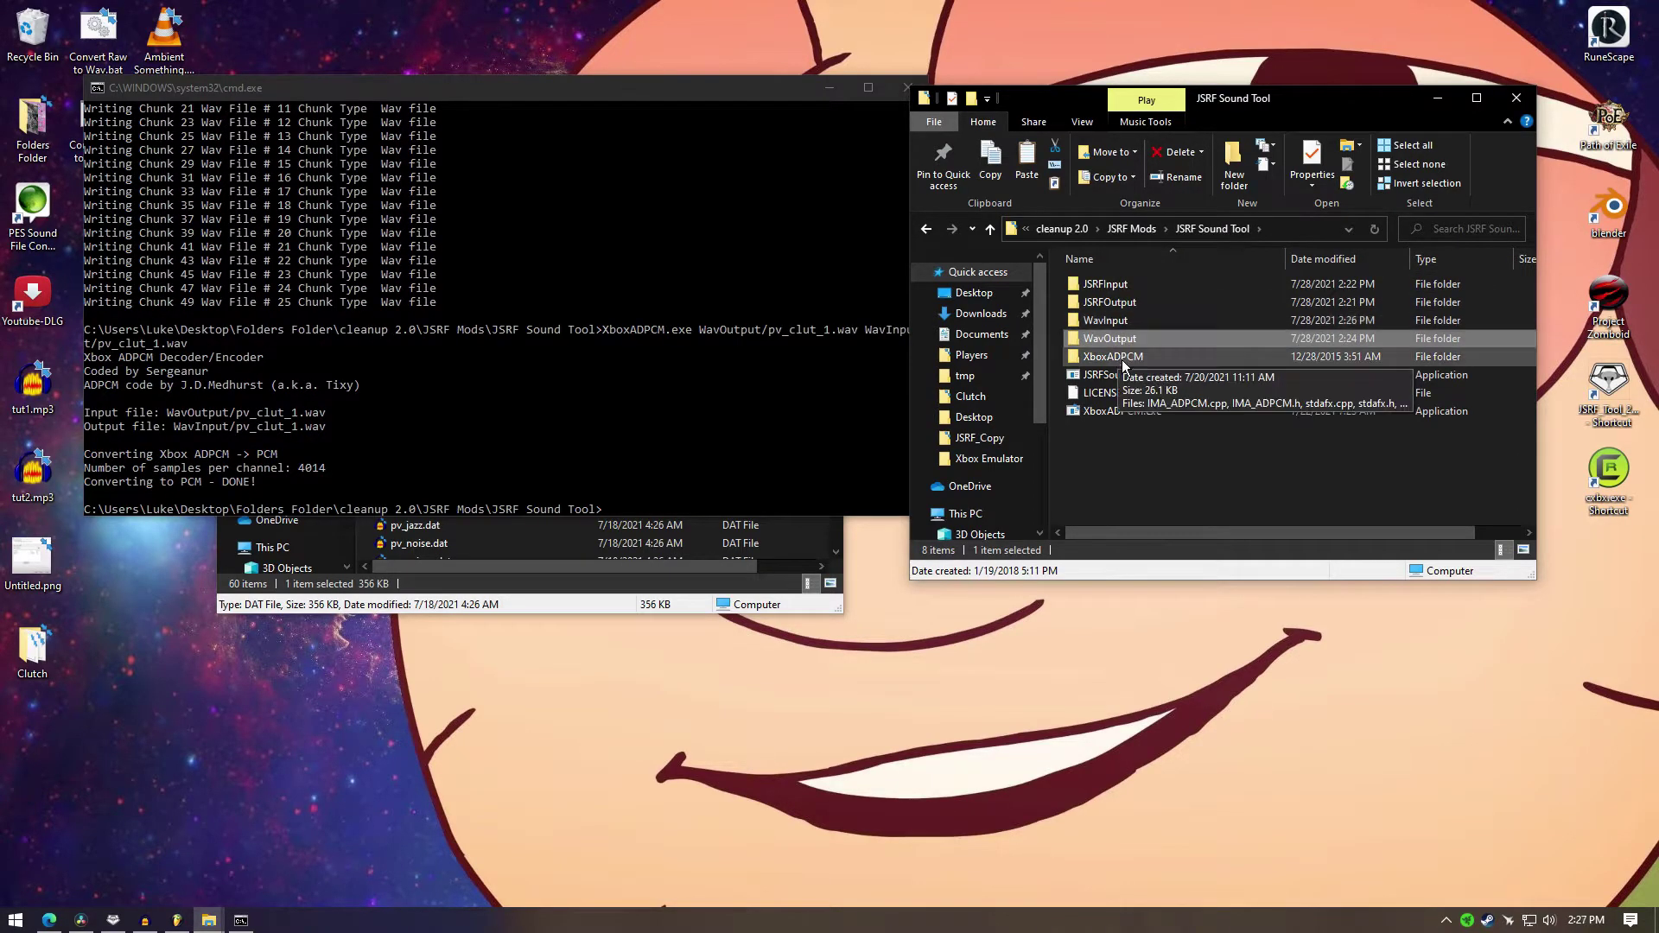
double_click(1115, 356)
key(BackSpace)
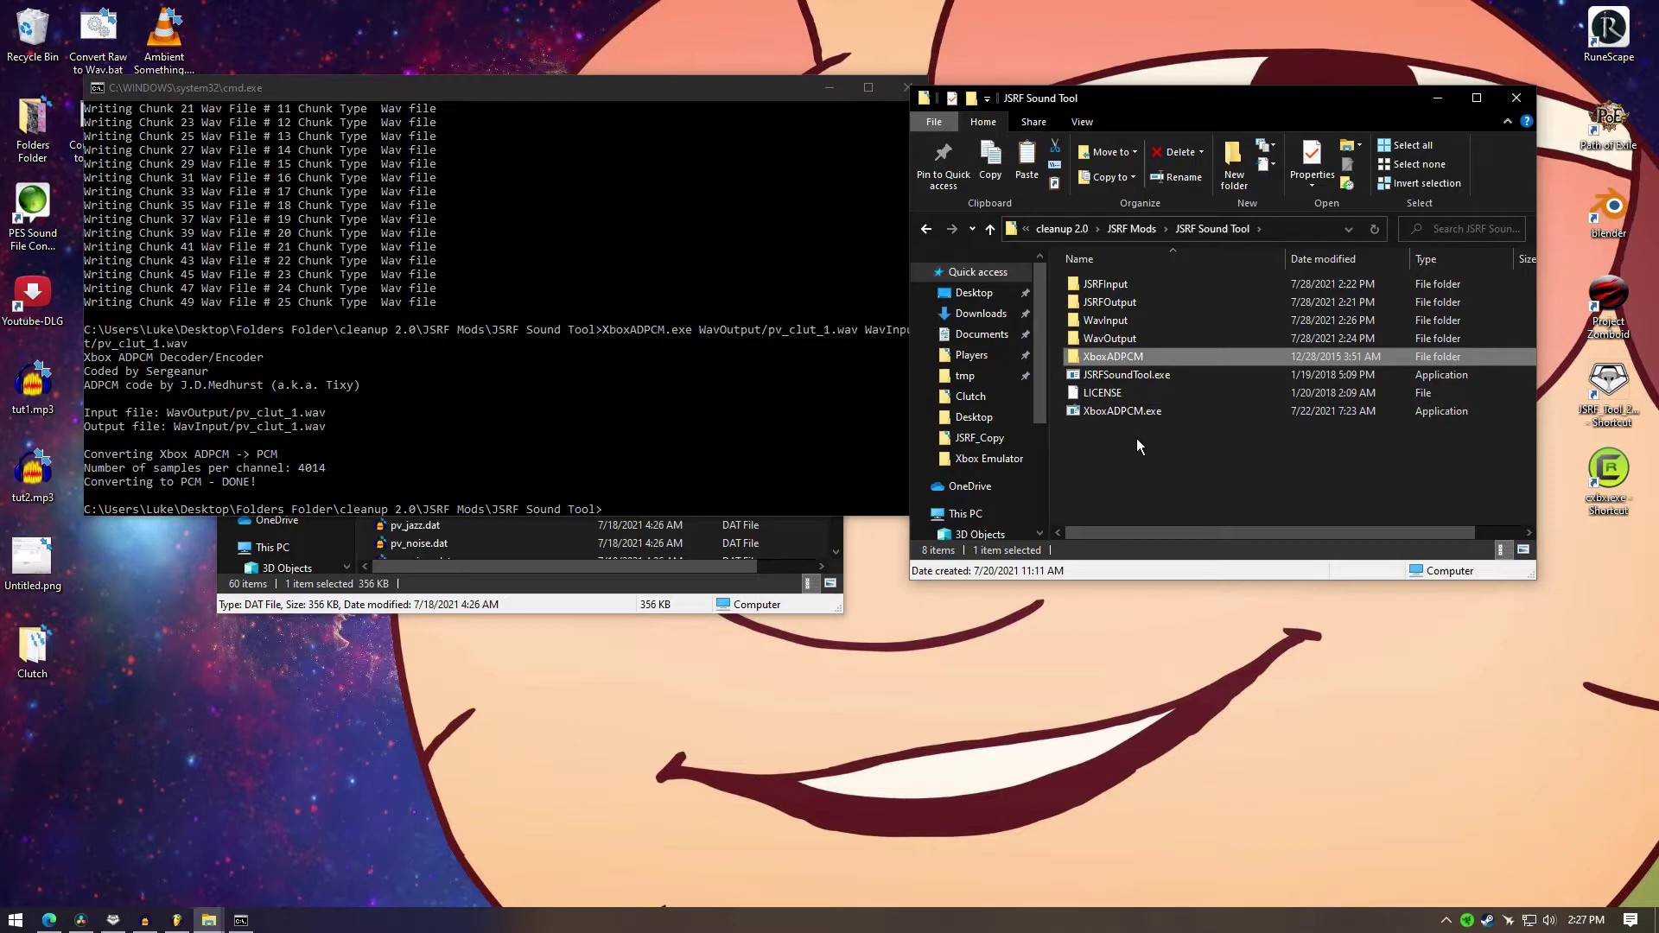
Step: Open the desktop batch file Convert Raw to Wav.bat for editing in Notepad
drag(1111, 100, 1150, 85)
drag(759, 91, 776, 103)
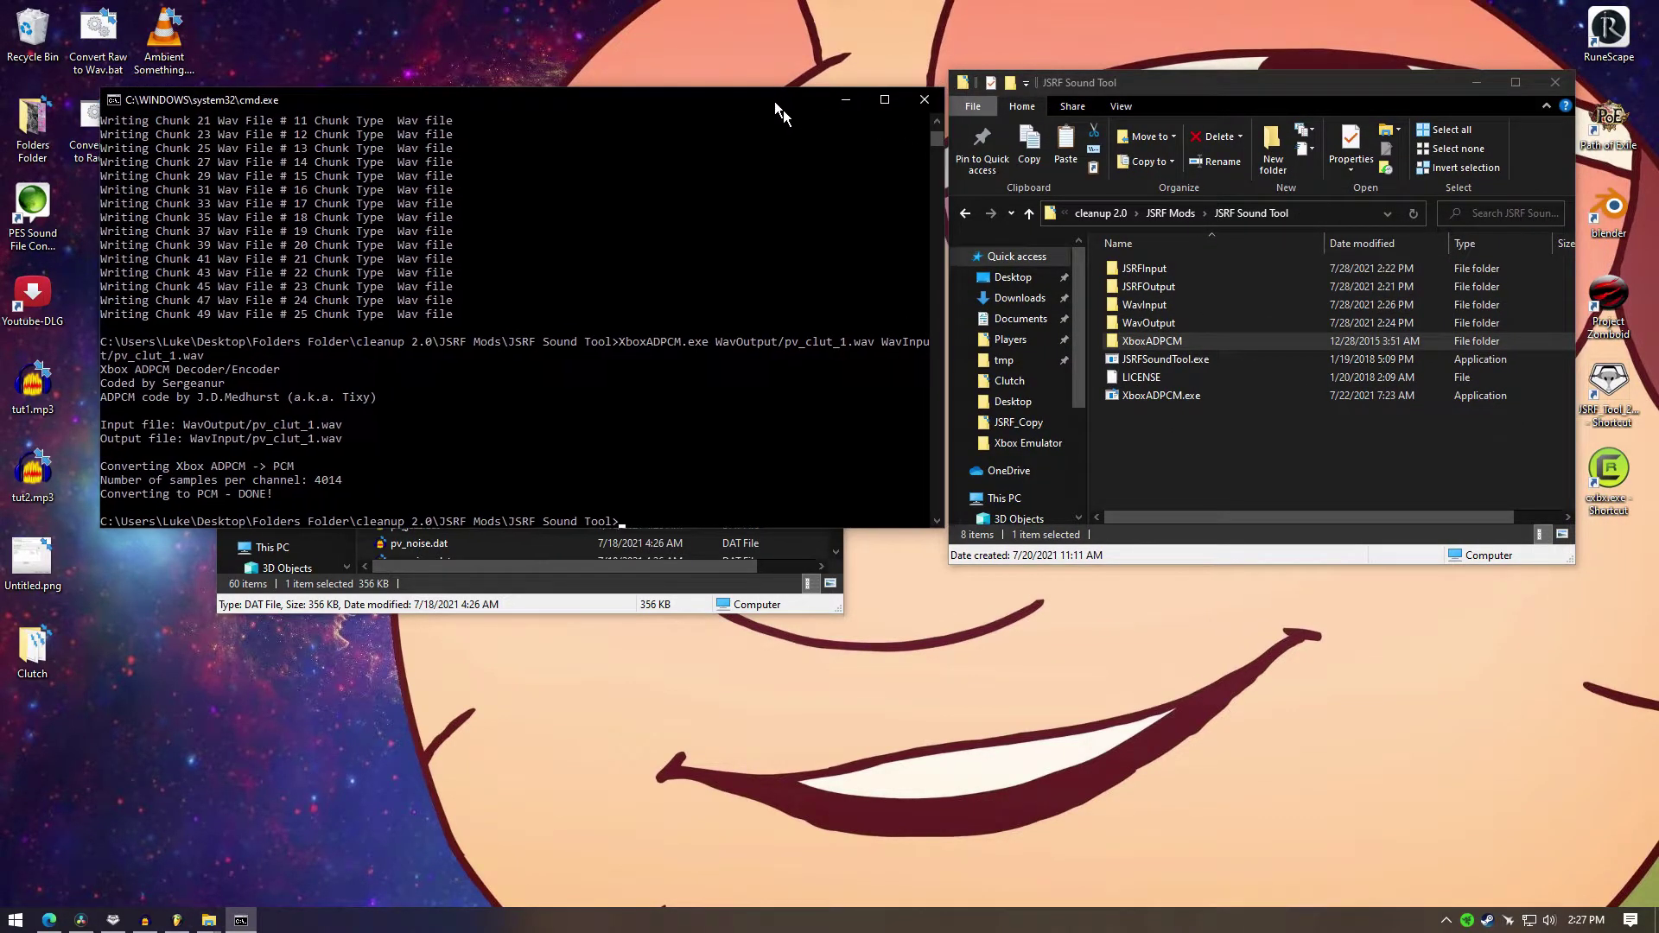
drag(323, 114, 333, 229)
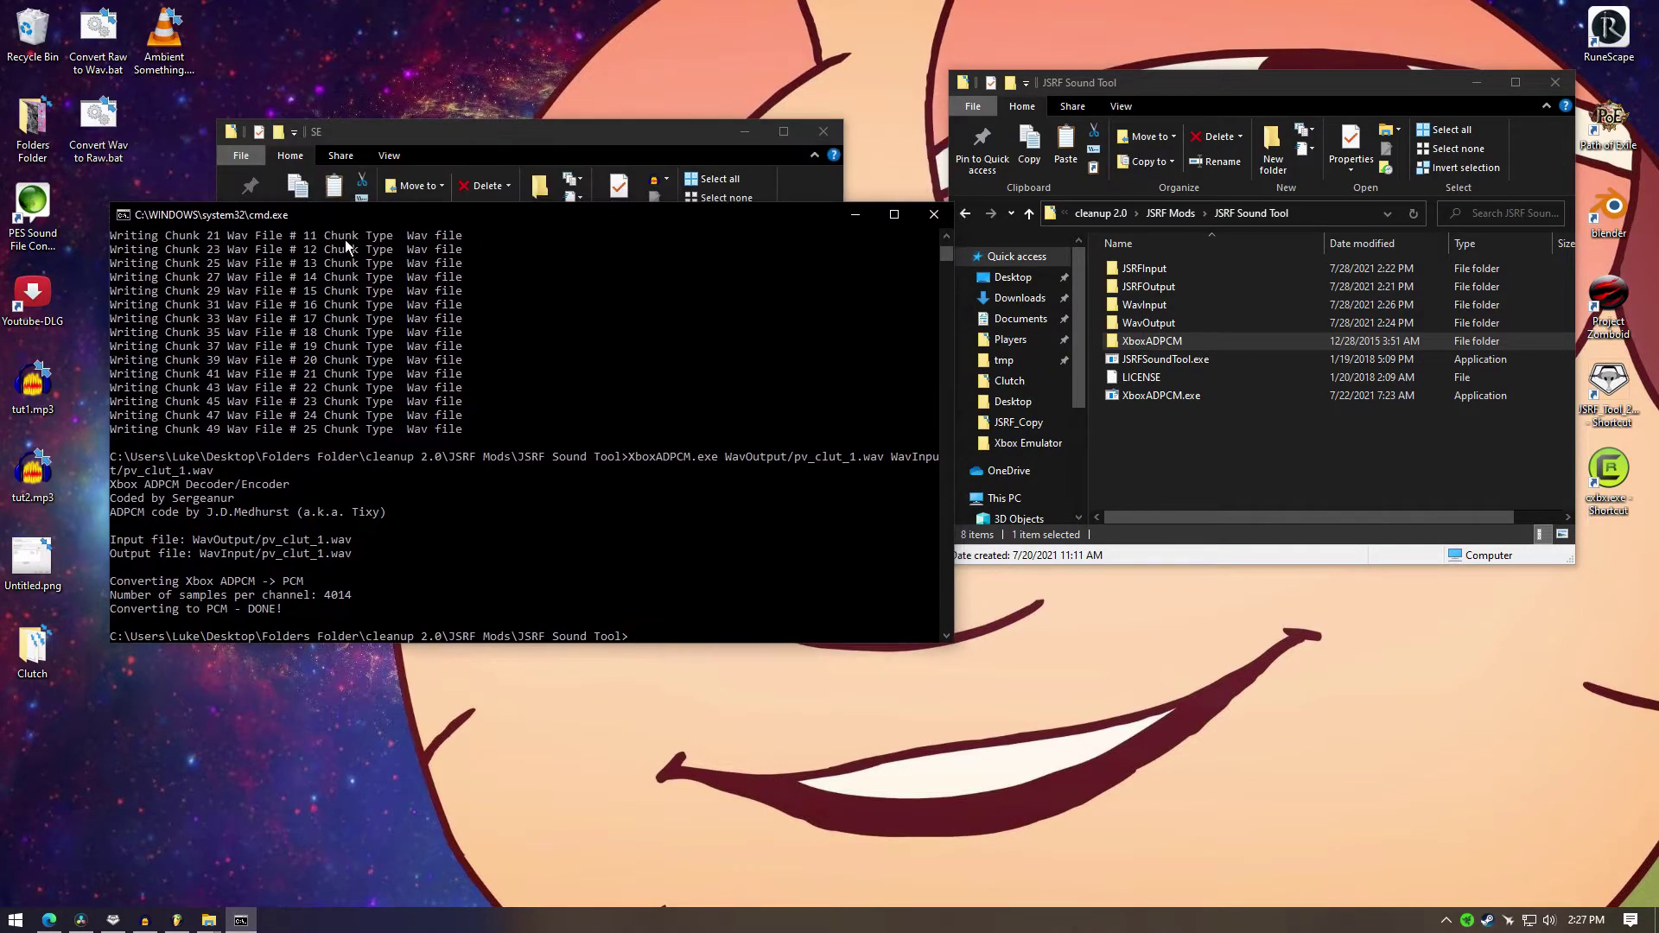
click(105, 58)
right_click(111, 56)
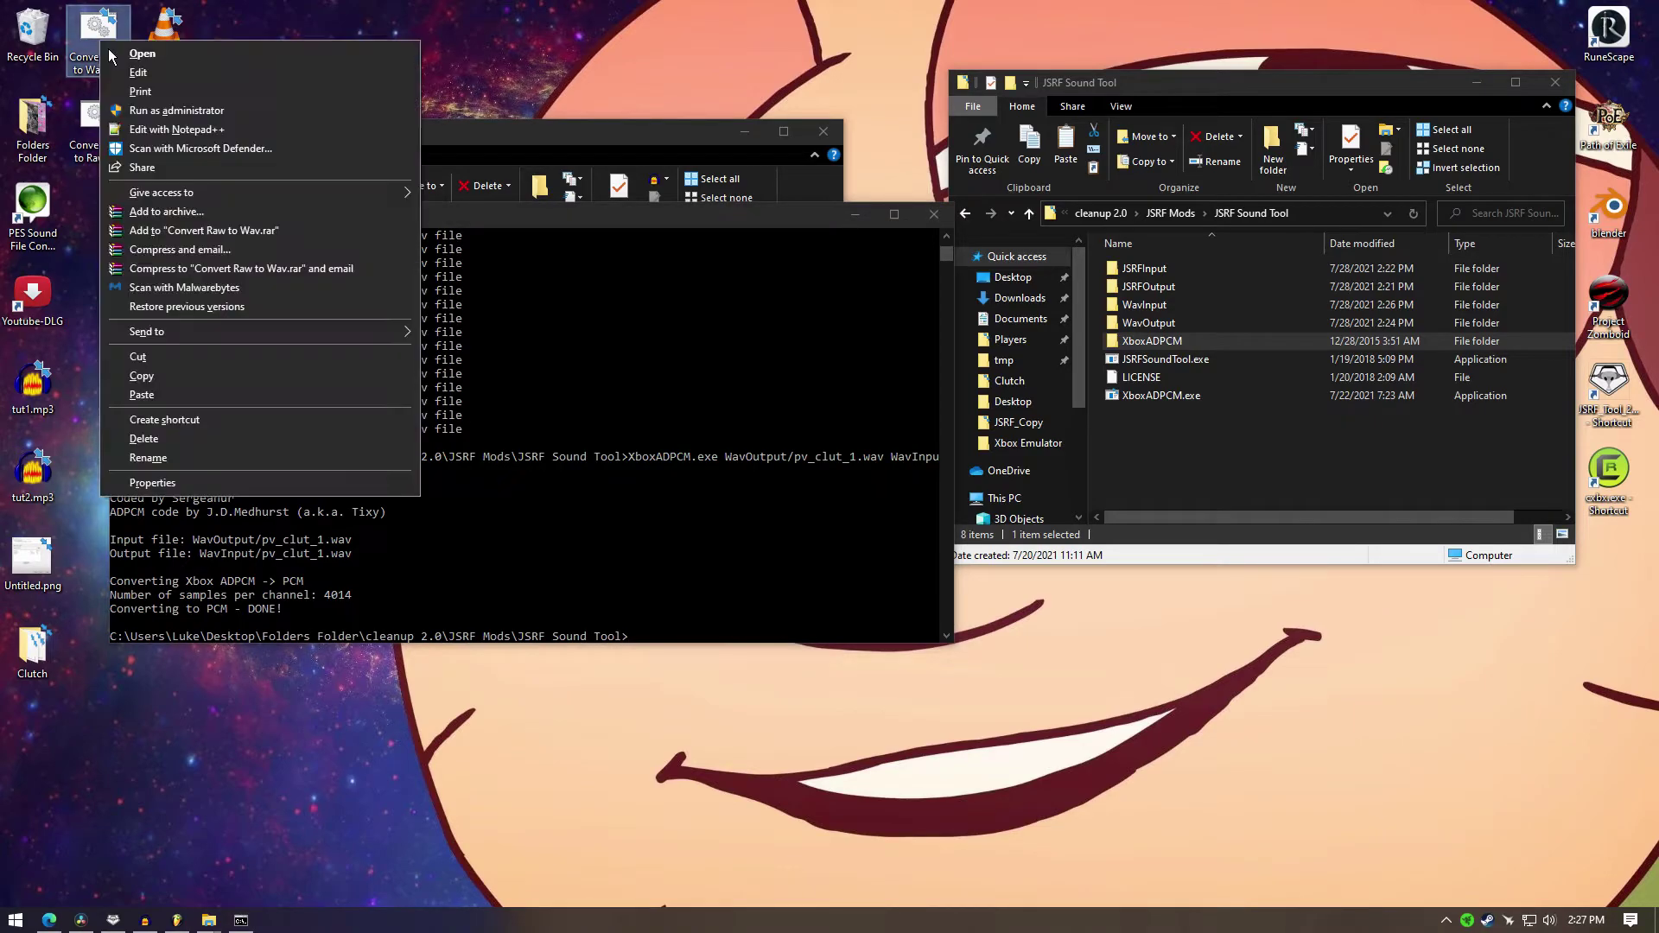
click(139, 73)
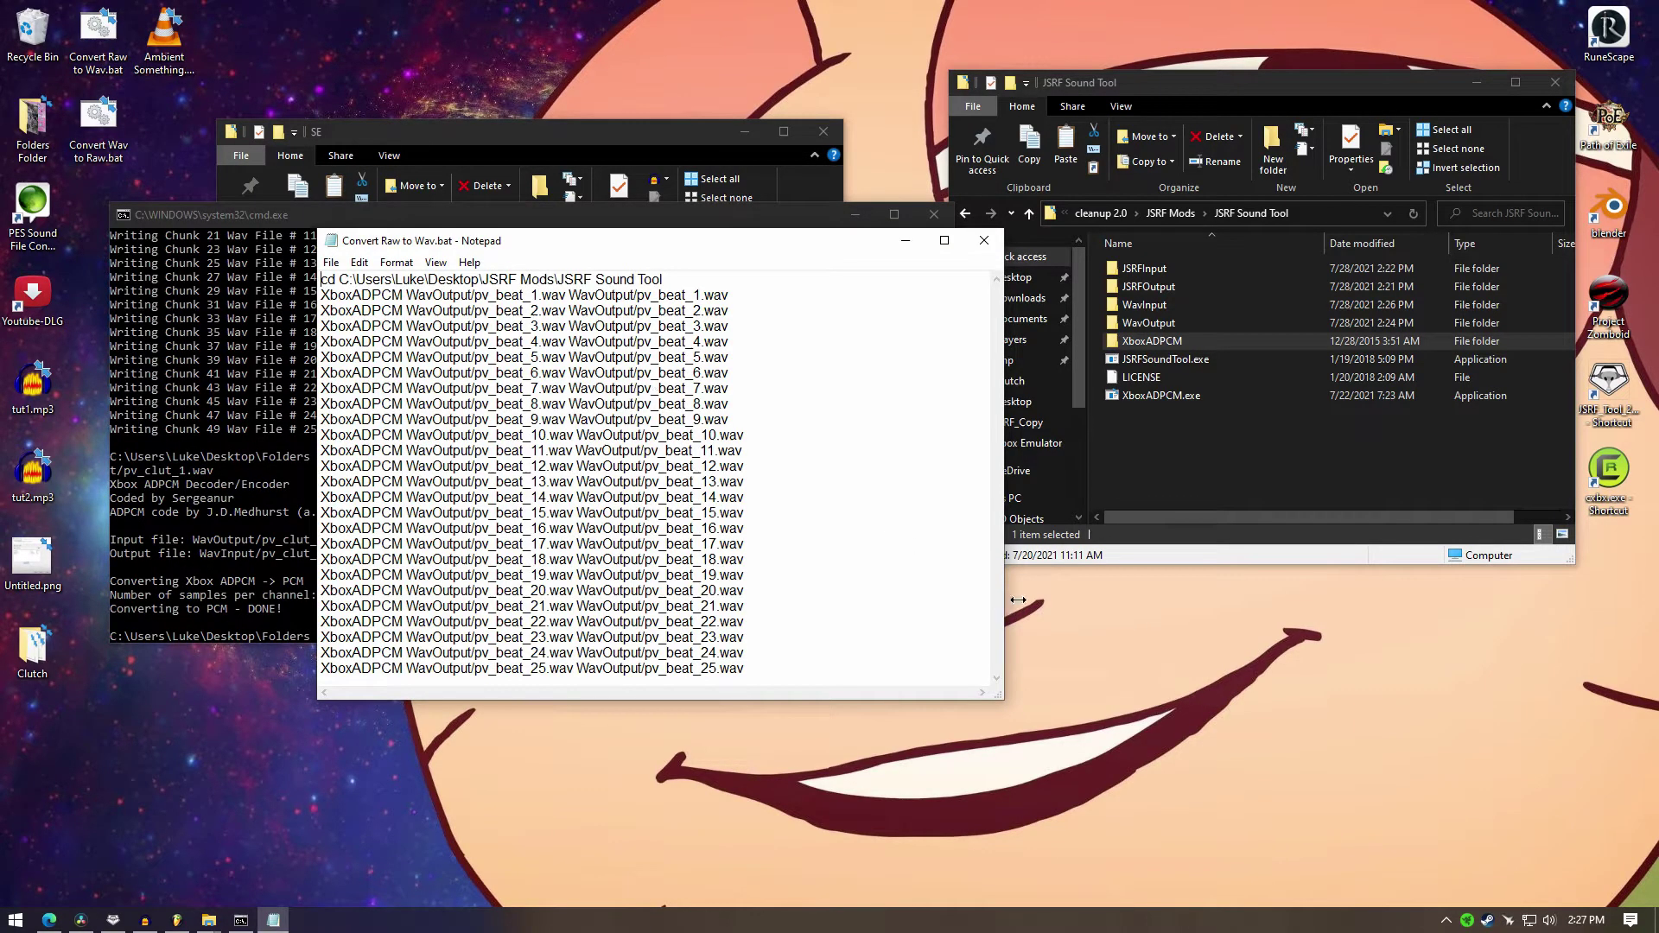
Step: Replace the path in the batch file's cd line with the JSRF Sound Tool folder's current full path
drag(322, 282, 742, 284)
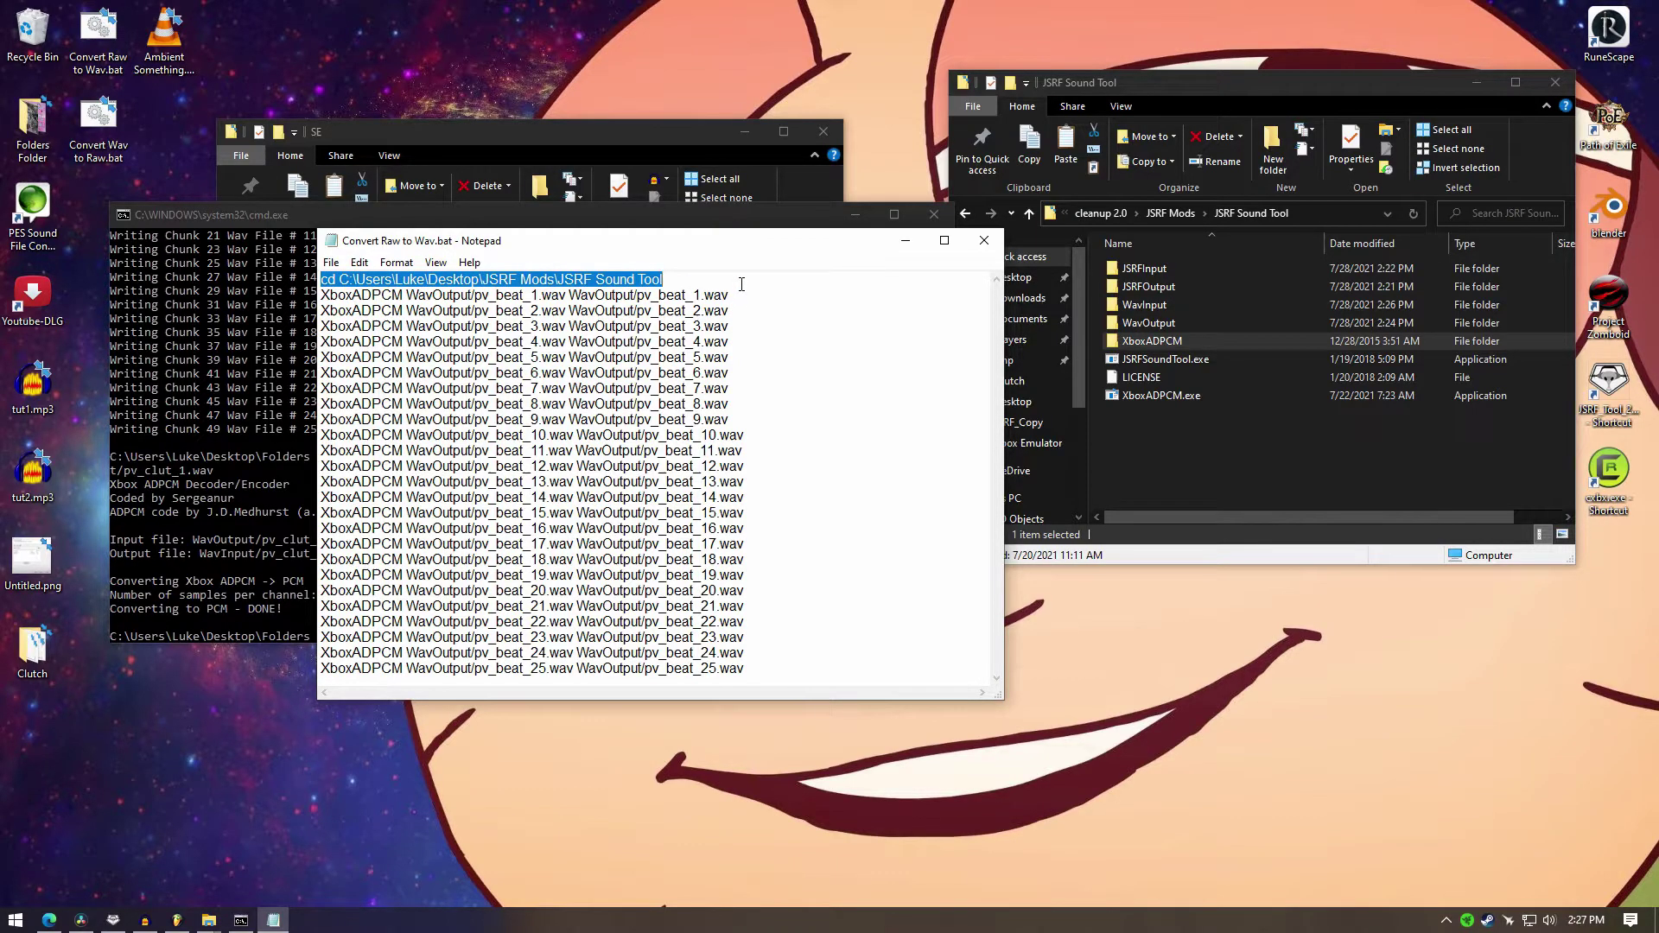
click(1195, 223)
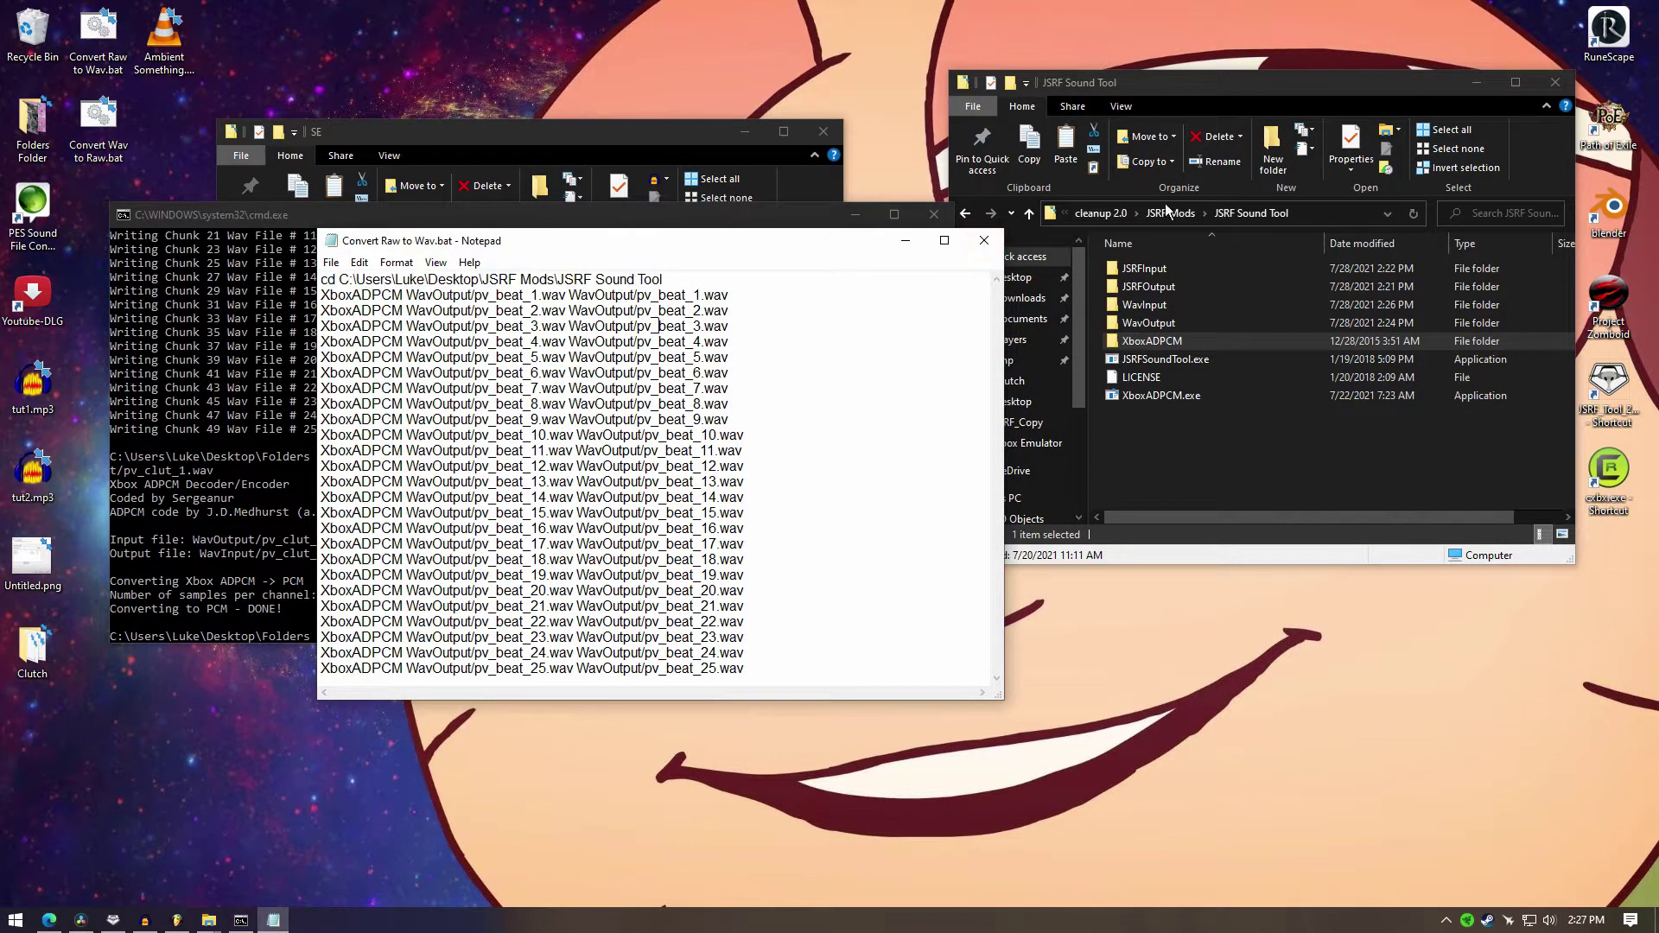
click(1193, 217)
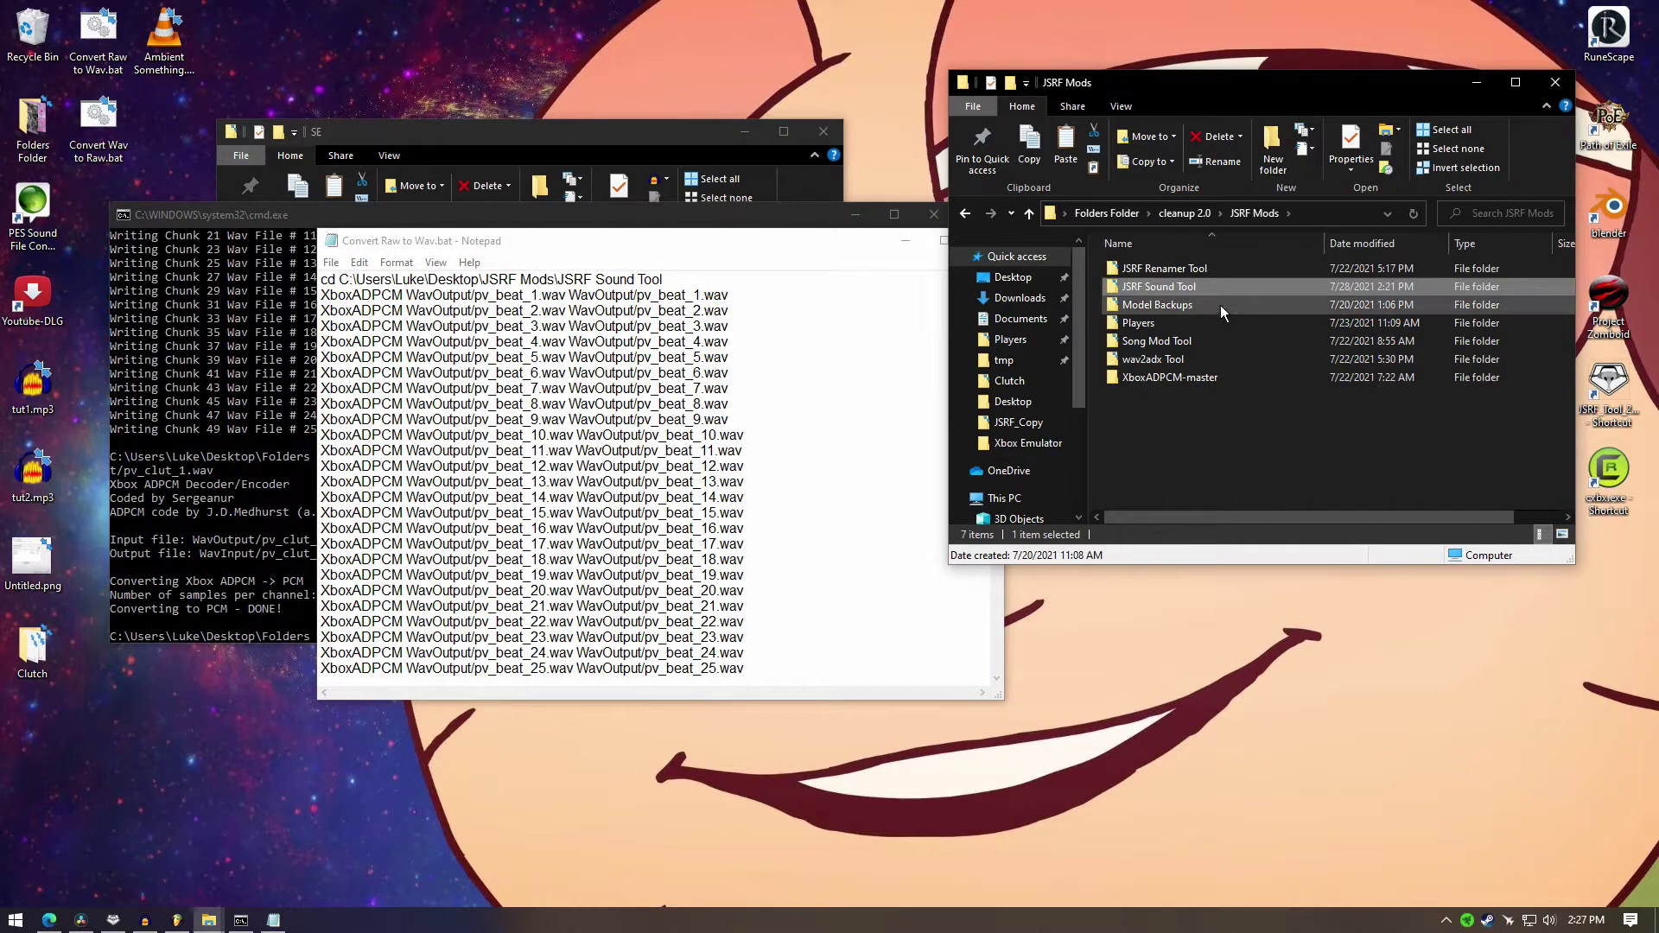
double_click(1204, 293)
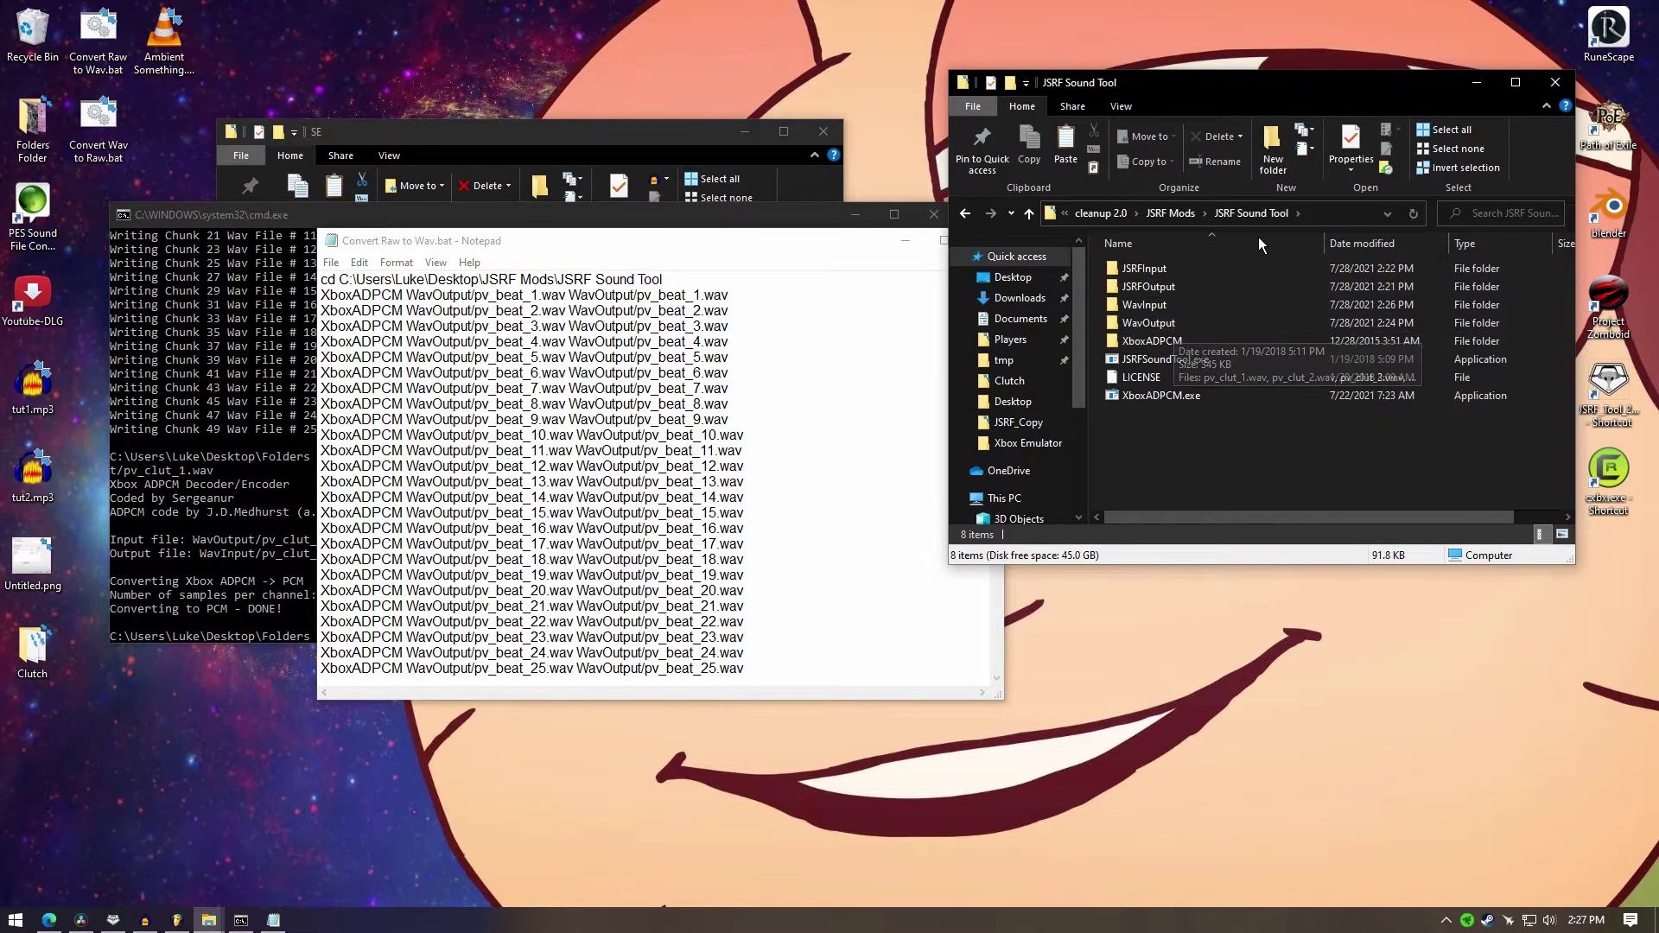
click(1196, 223)
click(1257, 216)
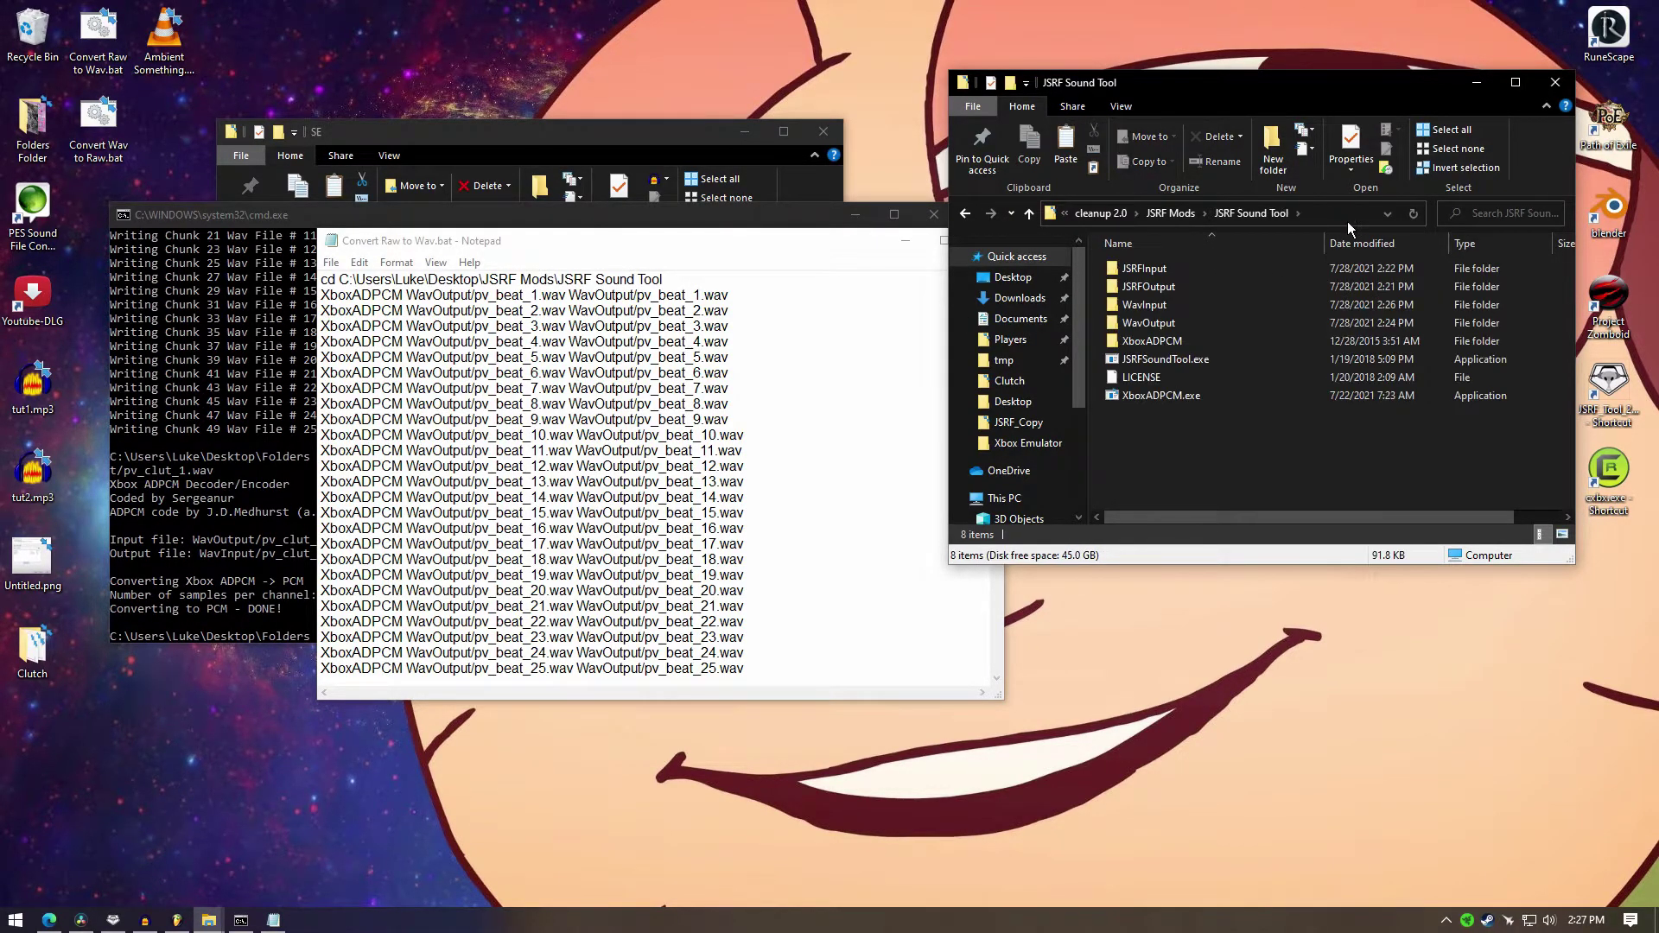
click(1346, 216)
key(ctrl+c)
drag(663, 279, 349, 290)
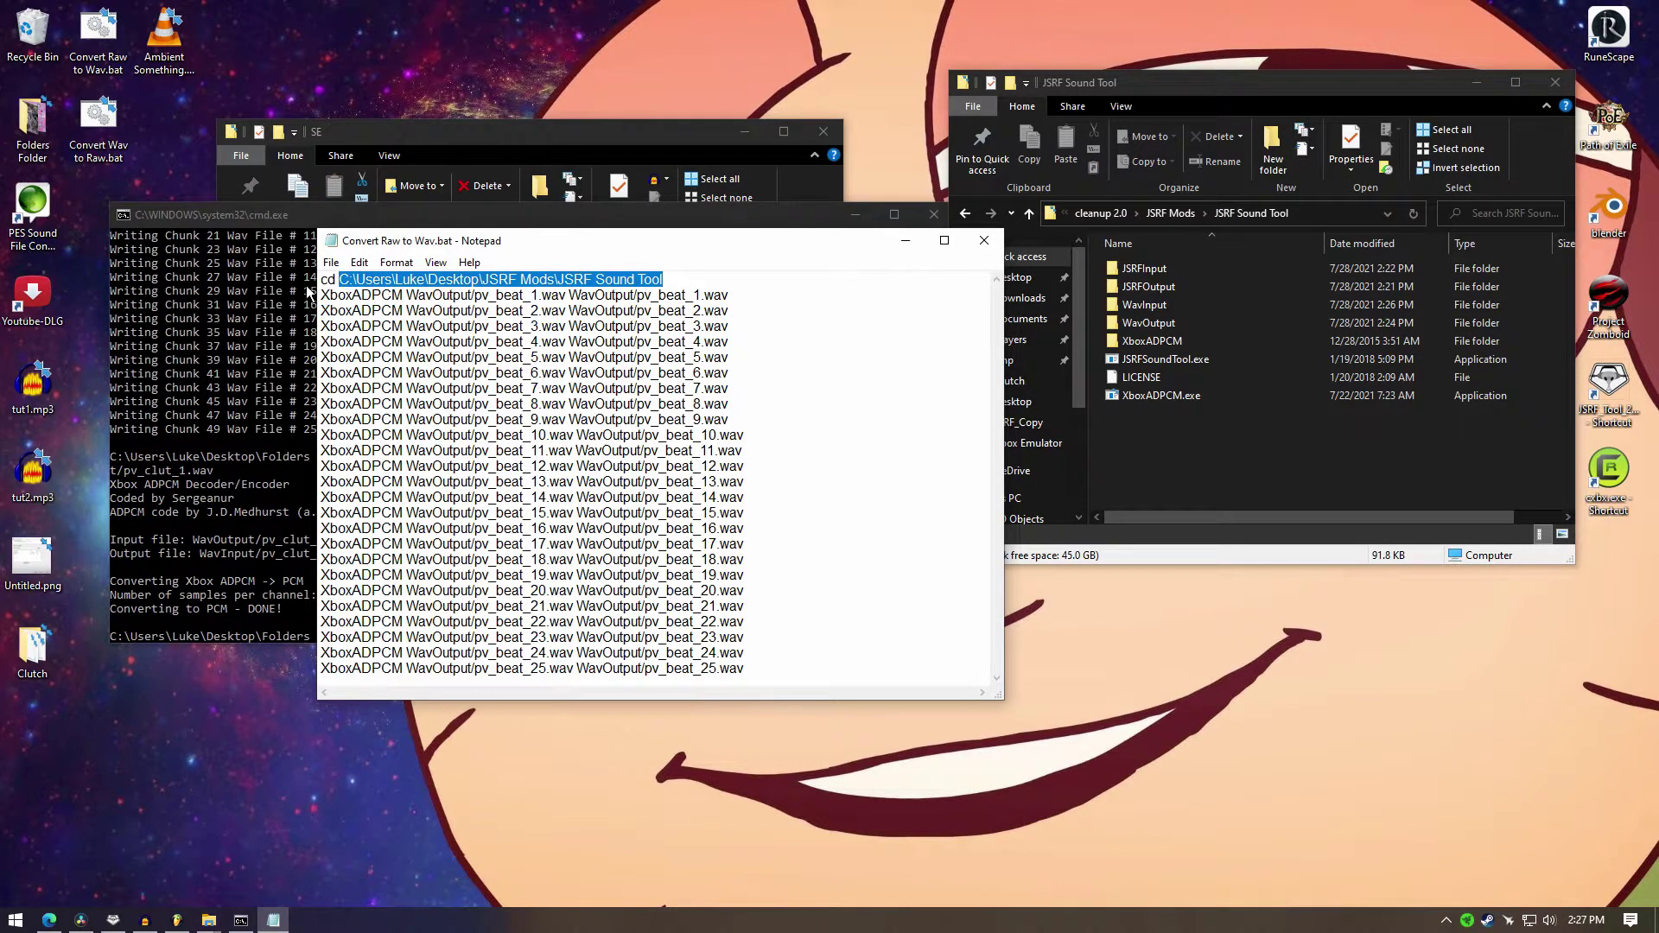
key(ctrl+v)
drag(366, 285, 773, 296)
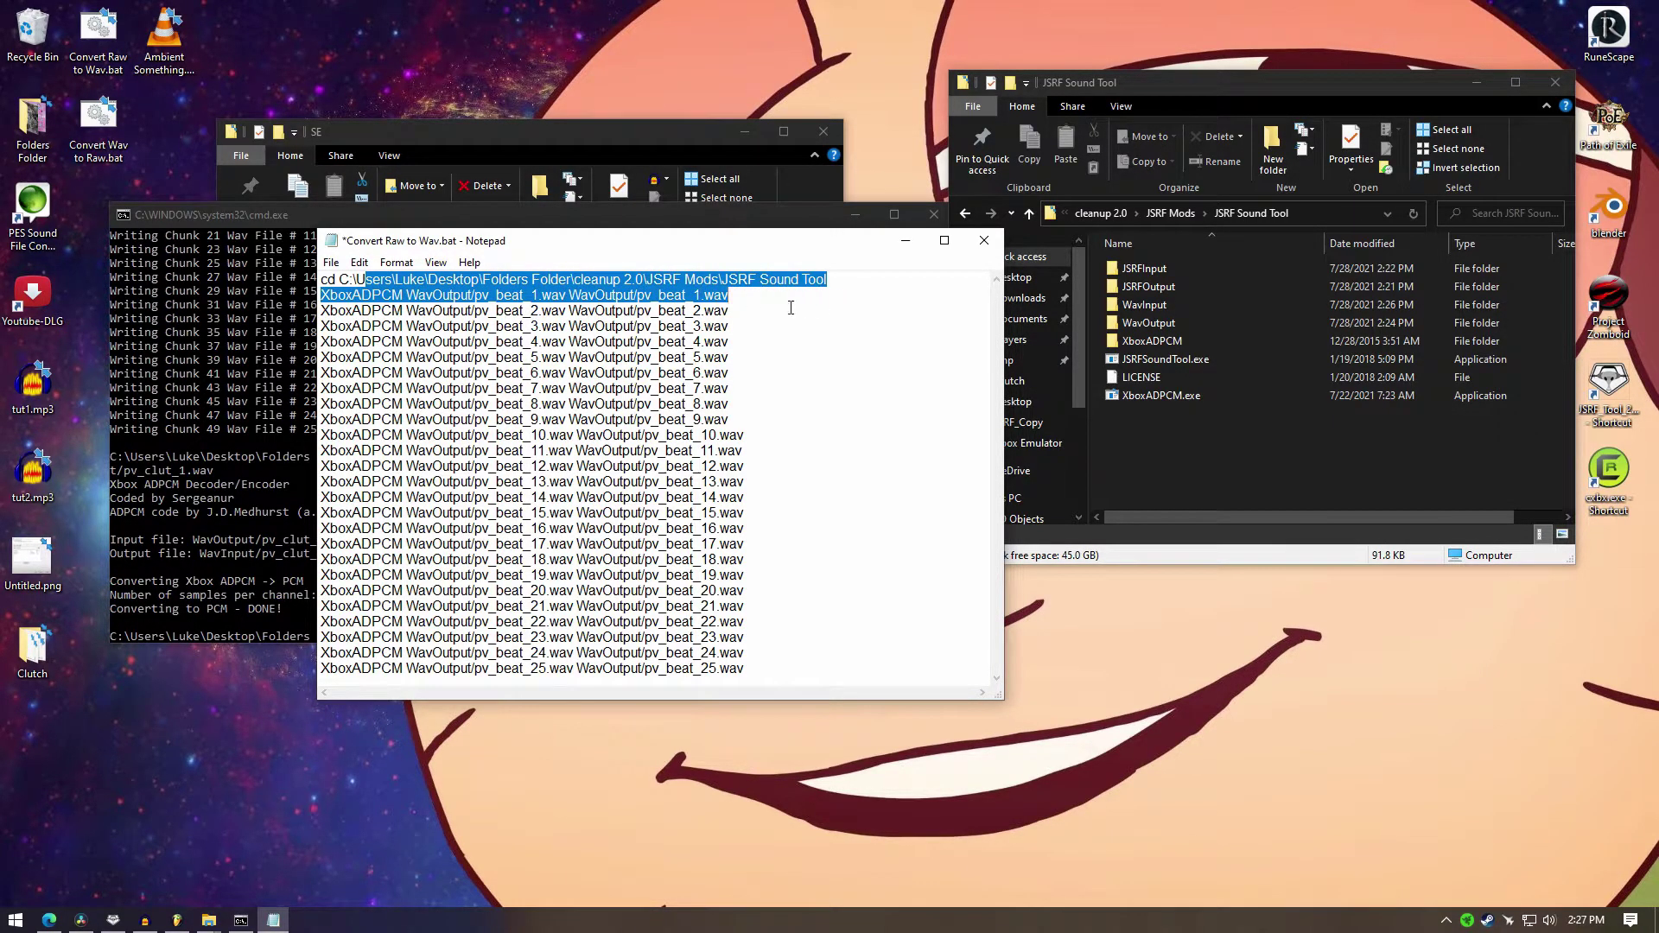
click(773, 302)
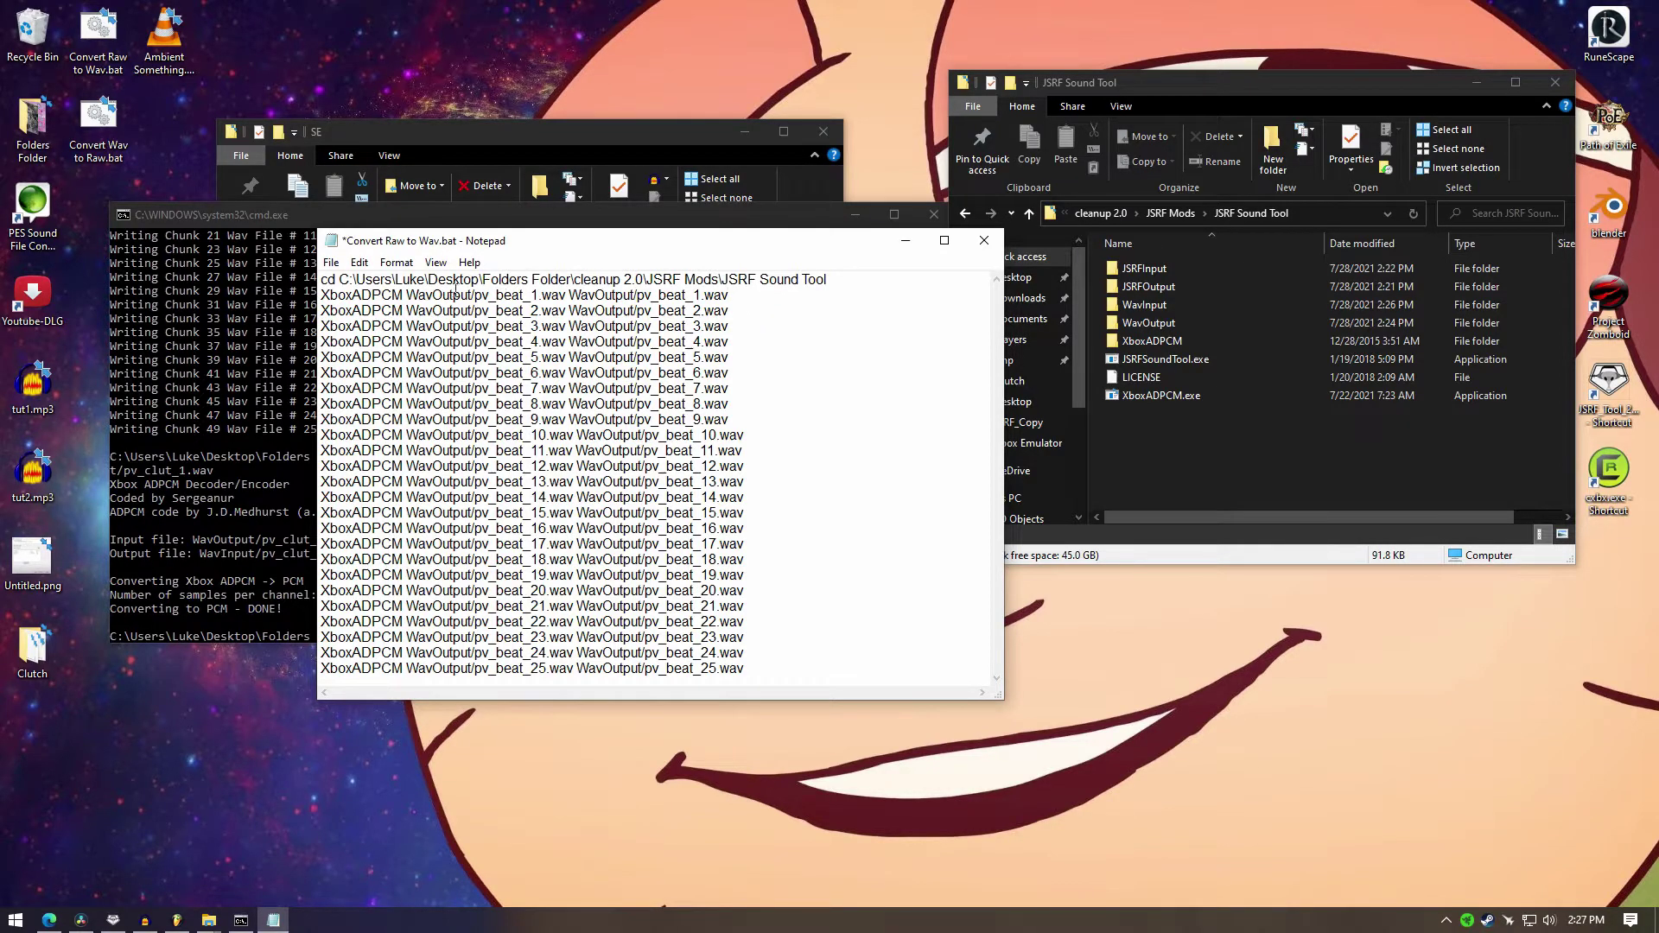
Step: Compare the batch file's conversion lines with the numbered pv_clut wav files in the WavOutput folder
drag(323, 298, 806, 682)
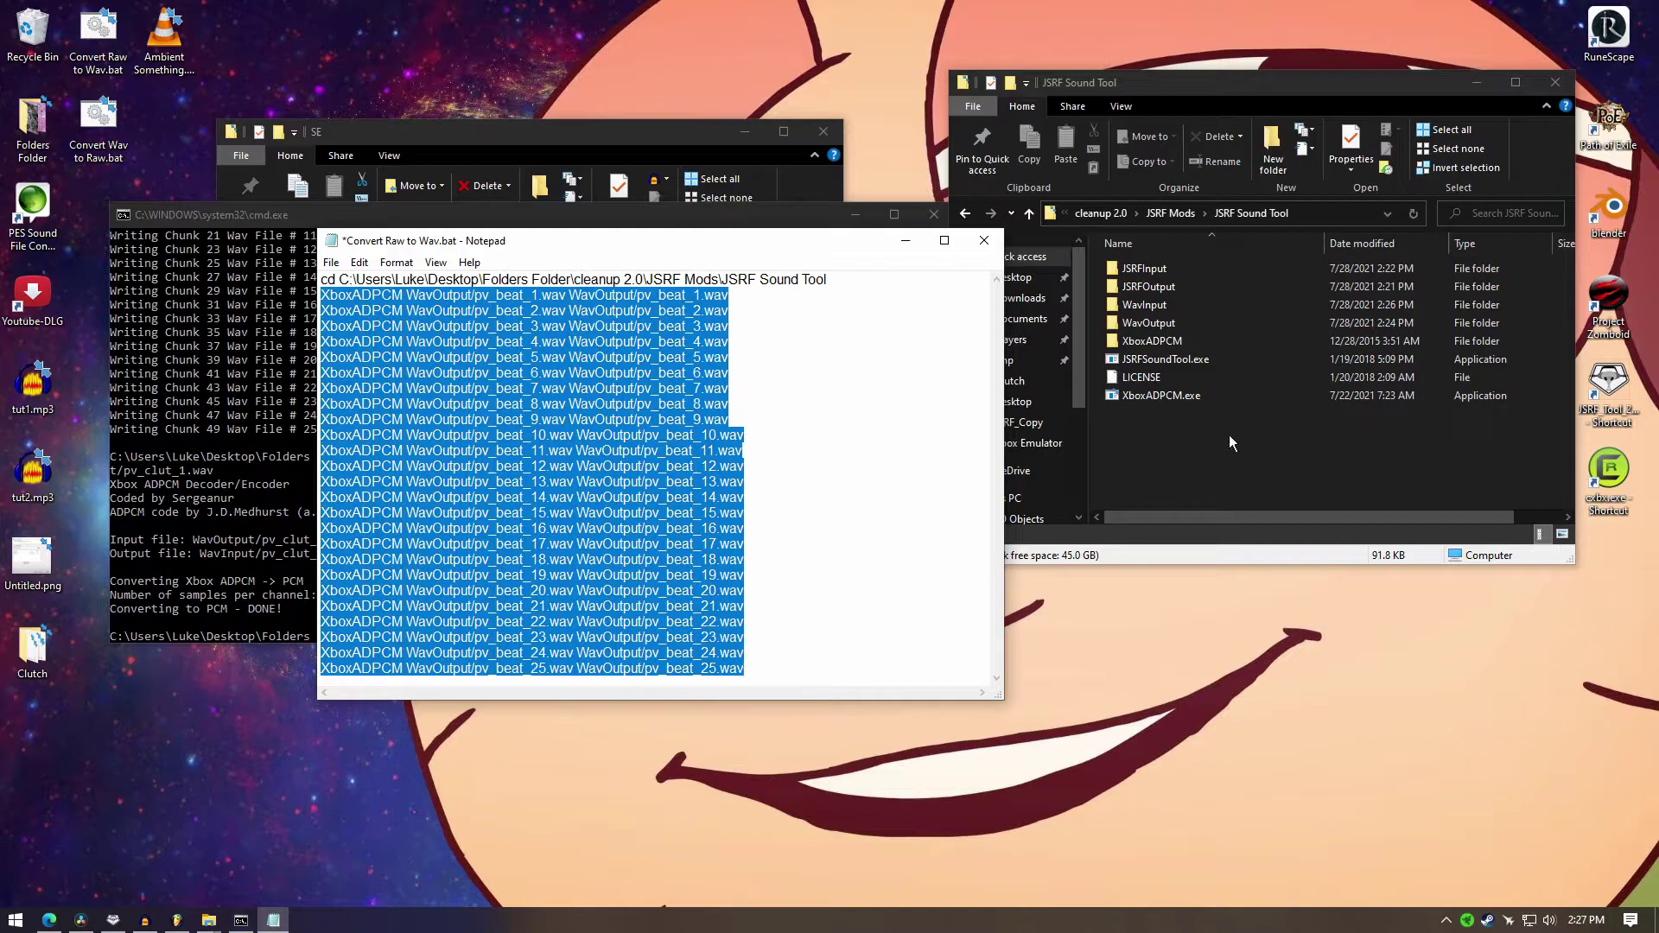
double_click(1151, 323)
scroll(1187, 446, down, 4)
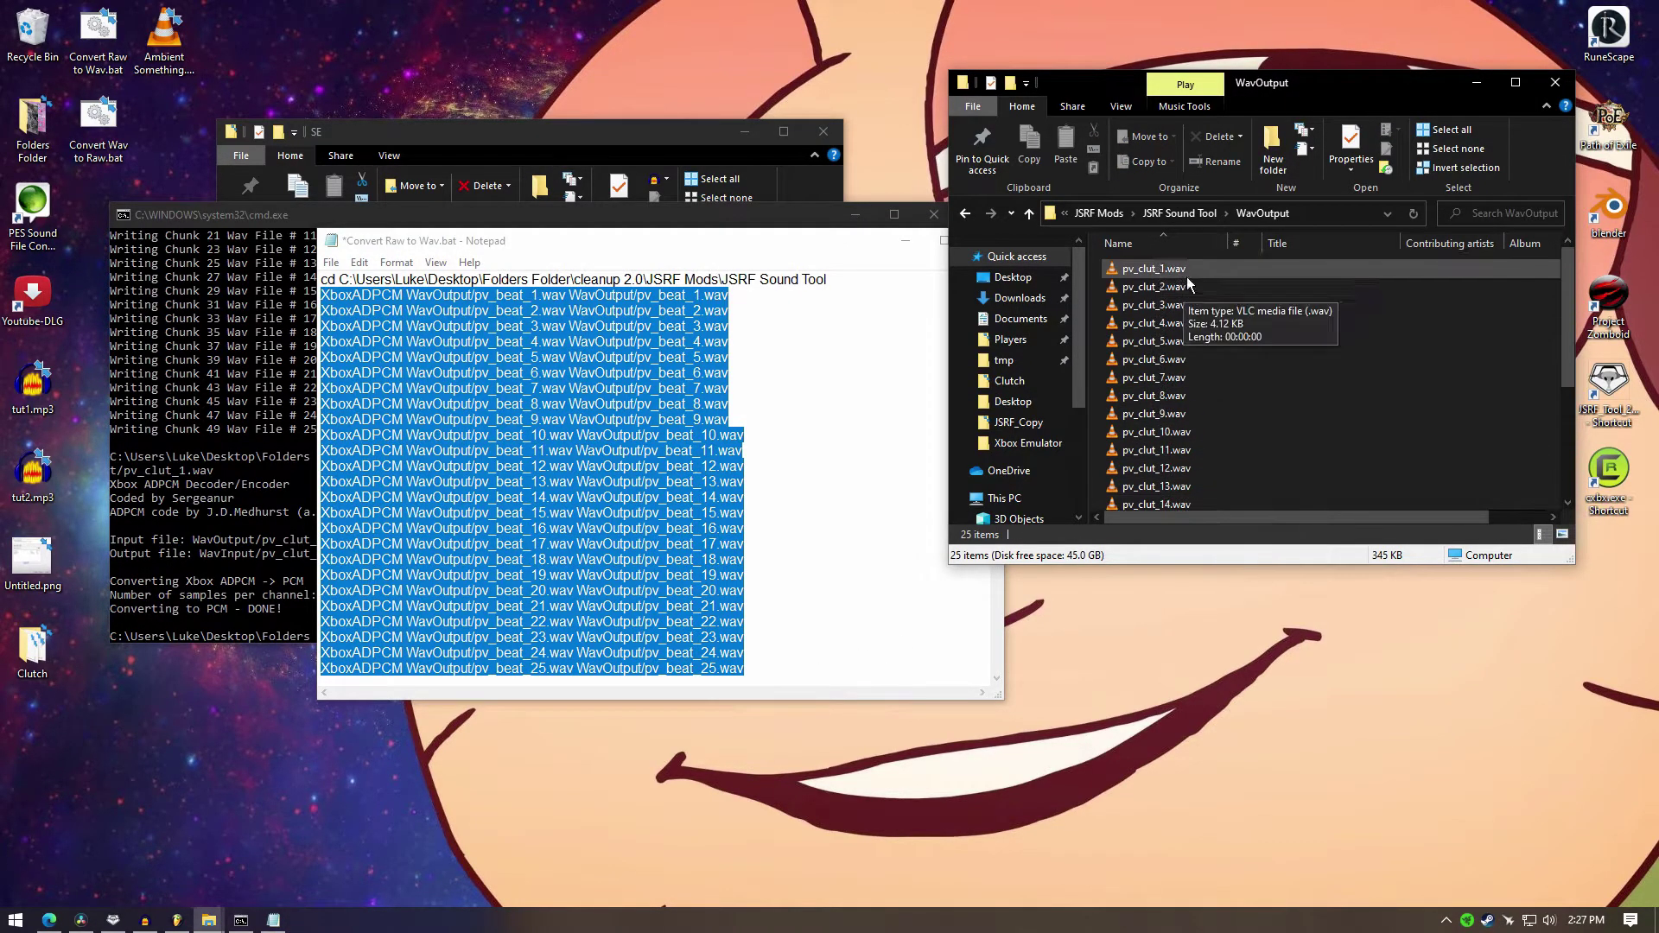
Step: Replace every occurrence of "beat" with "clut" in the batch file's conversion lines
click(696, 498)
double_click(516, 515)
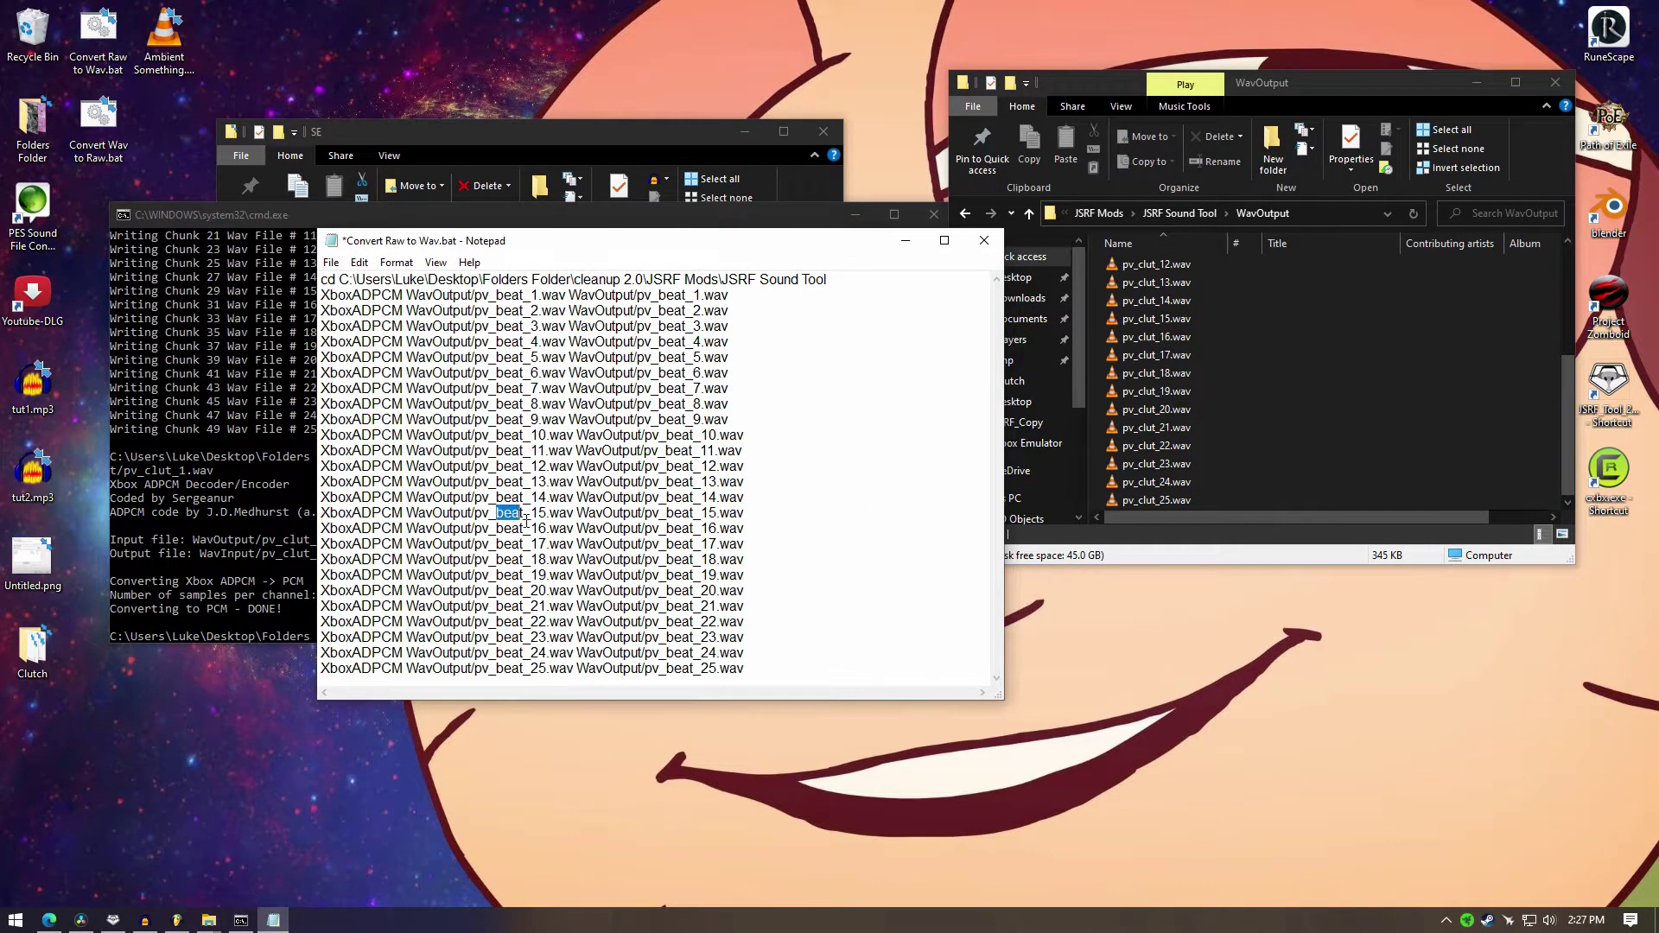
click(774, 496)
click(361, 263)
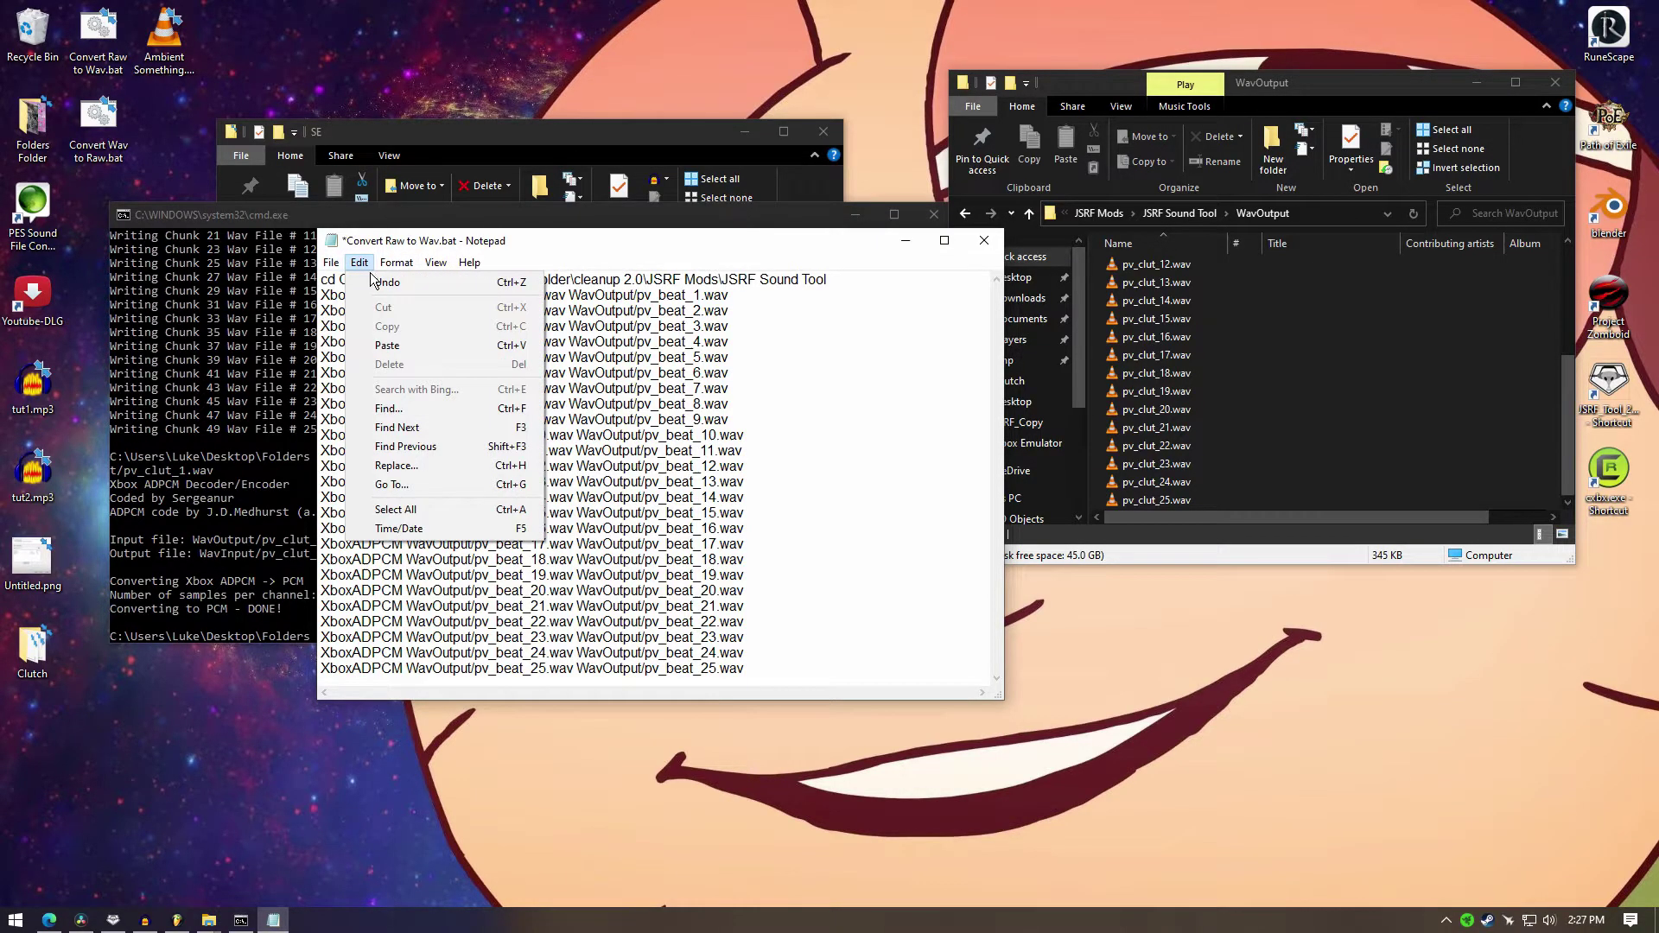
click(428, 465)
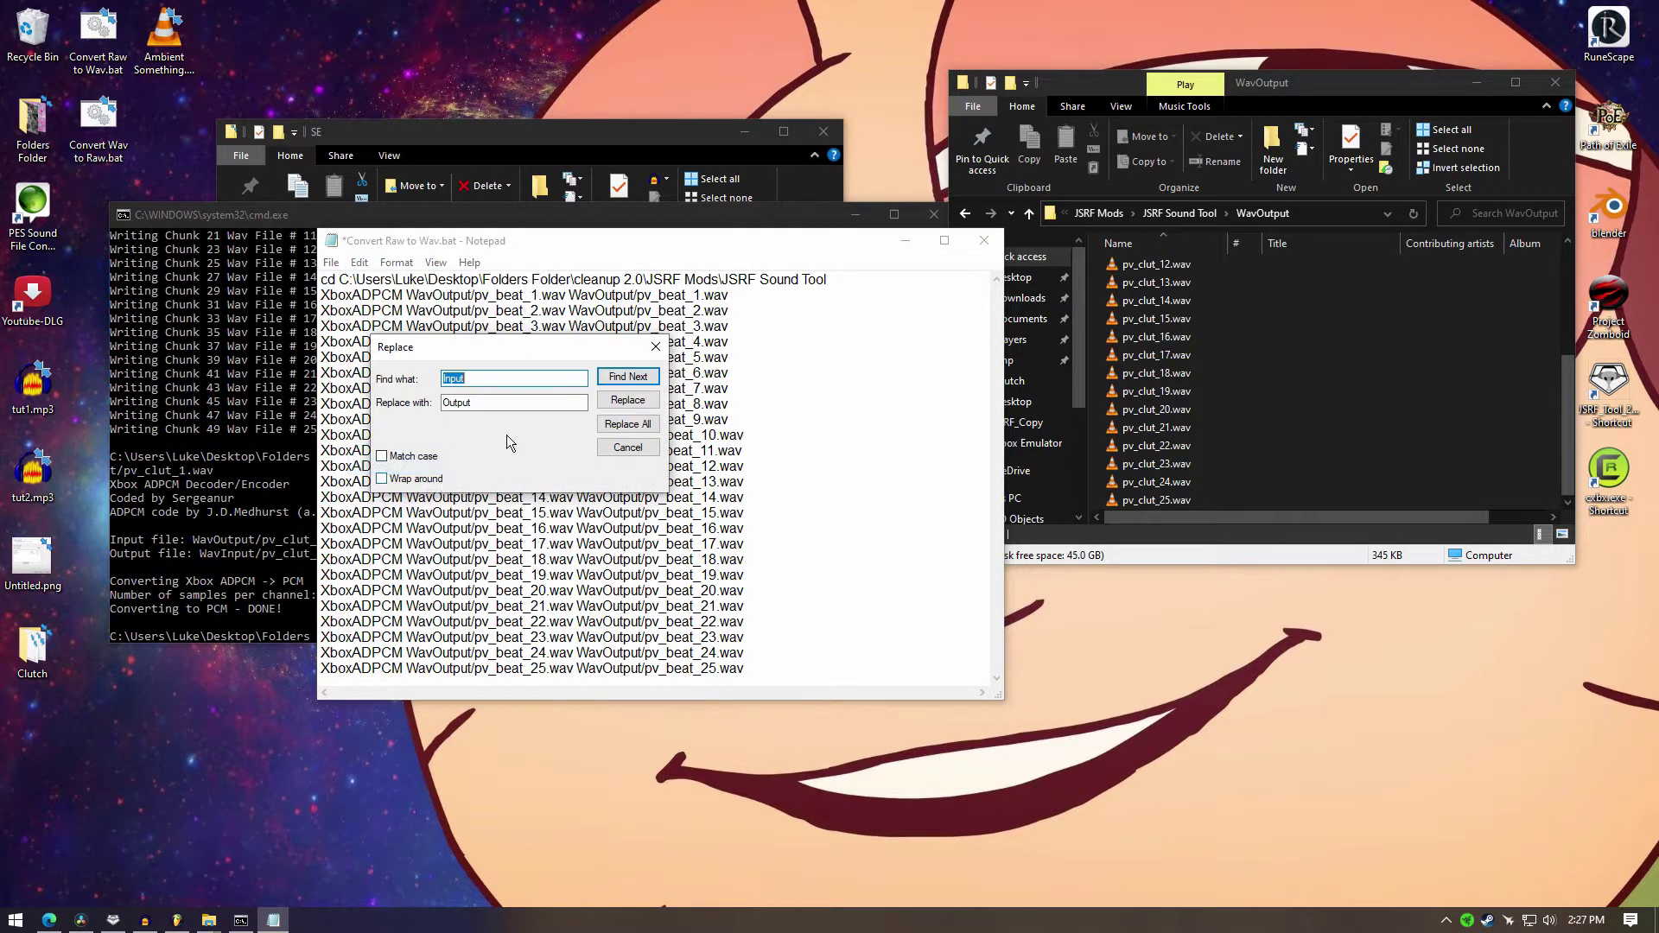
text(beat)
key(Tab)
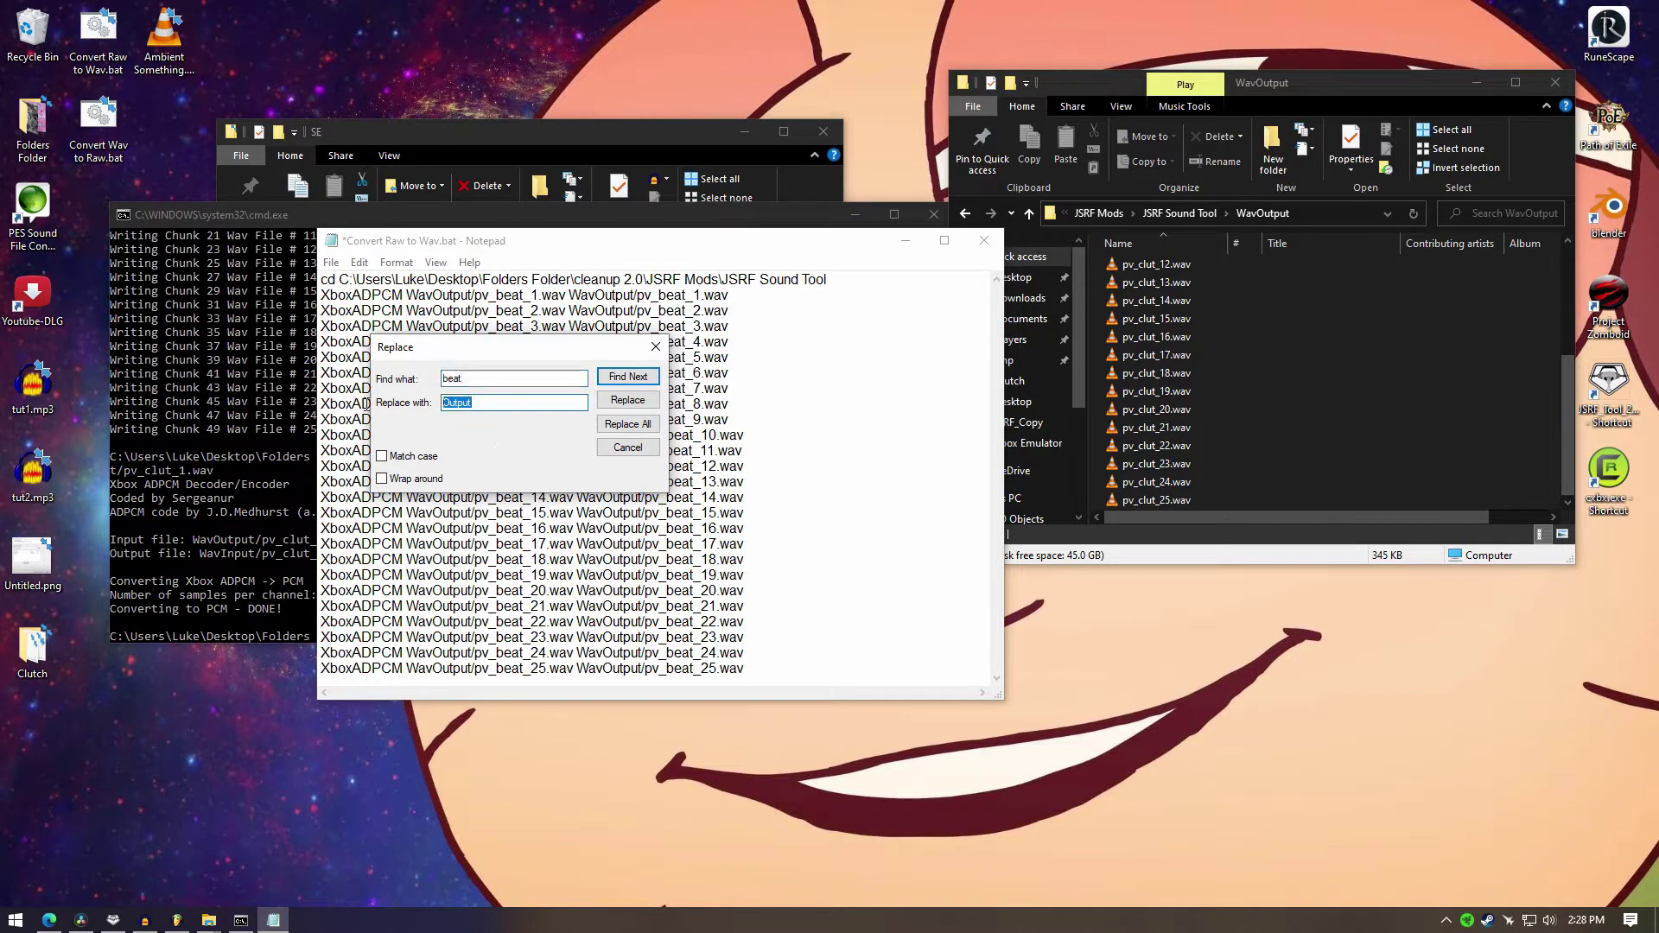
text(clut)
click(627, 424)
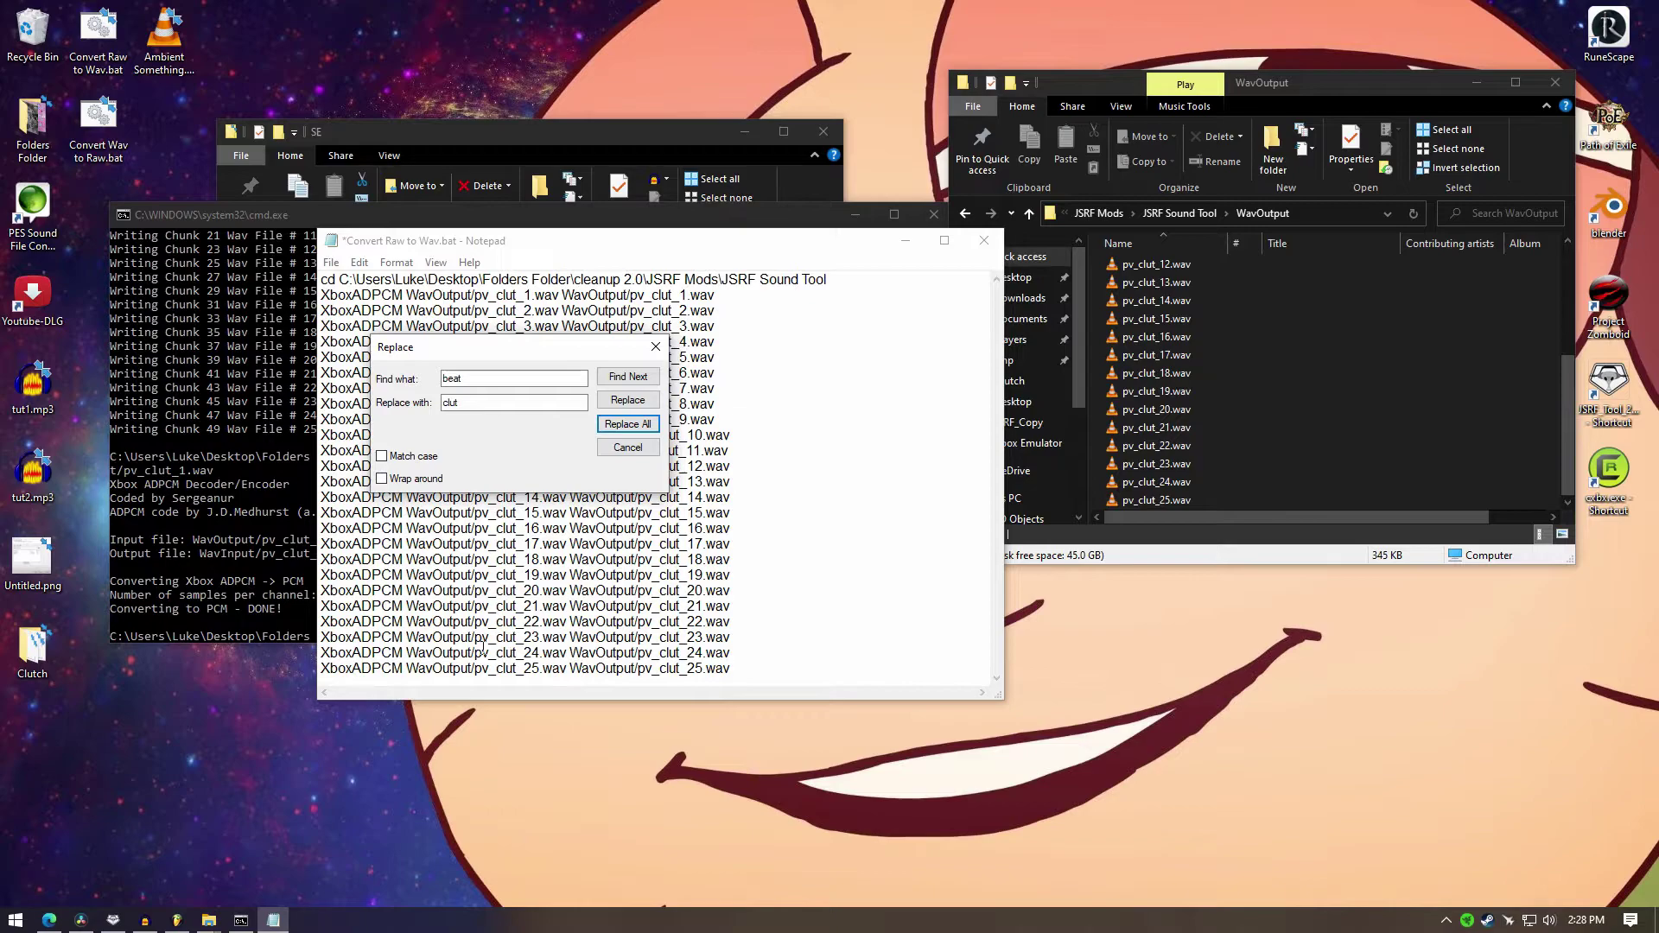
click(656, 346)
Step: Save the edited Convert Raw to Wav.bat file and close Notepad
drag(455, 250, 469, 166)
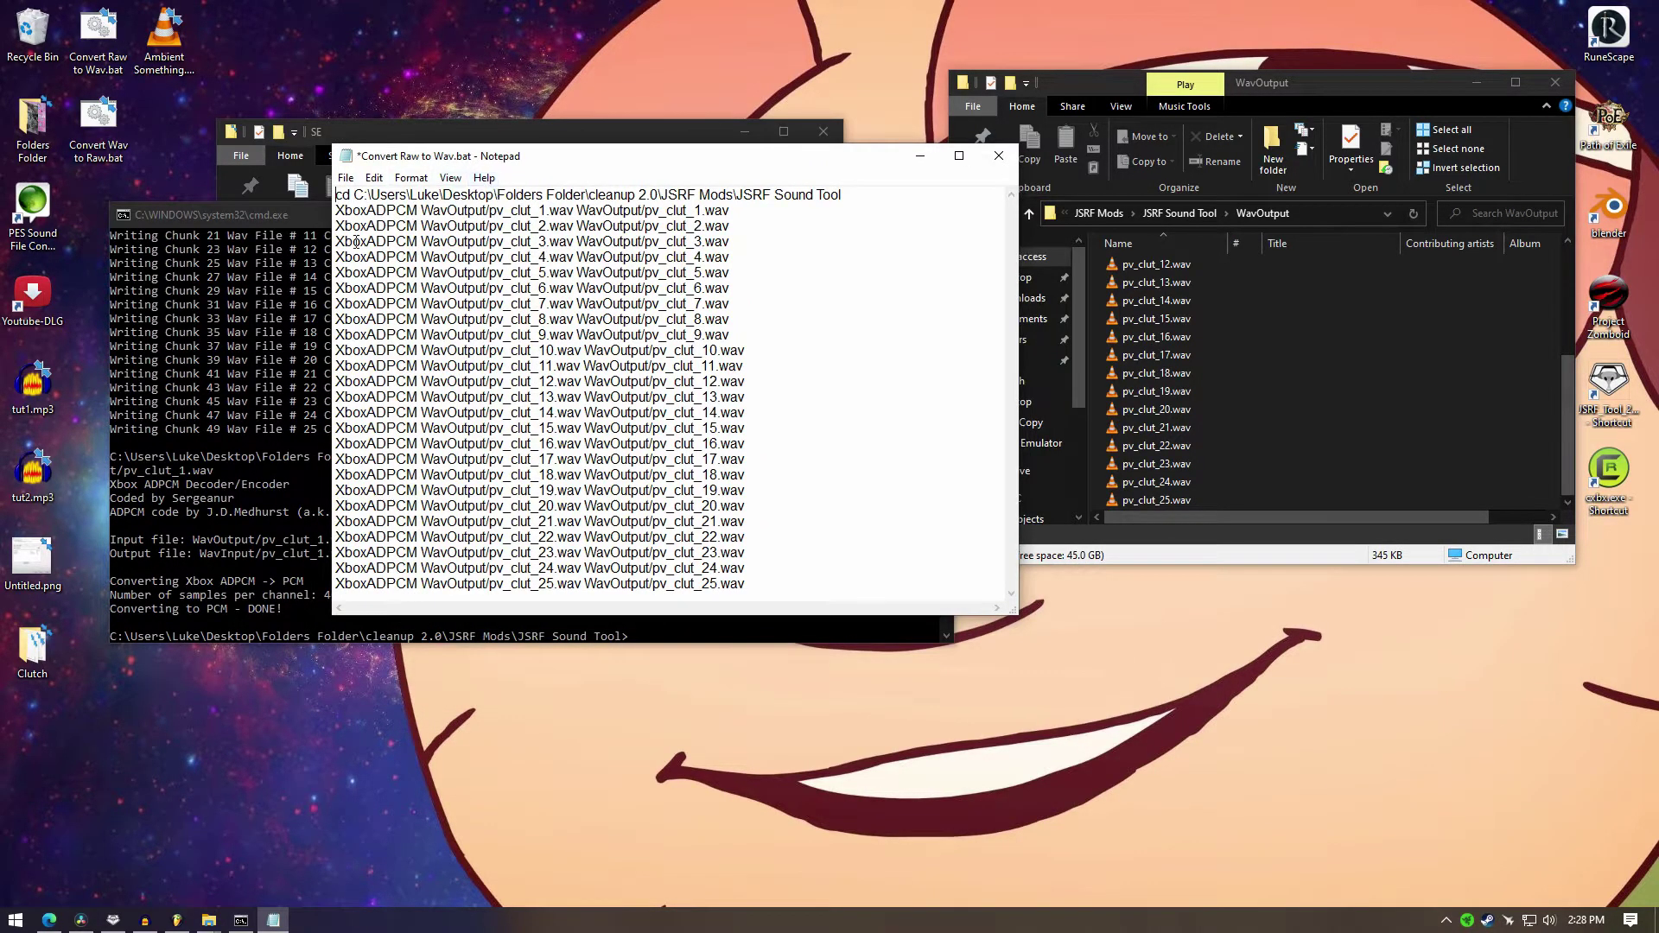
click(346, 178)
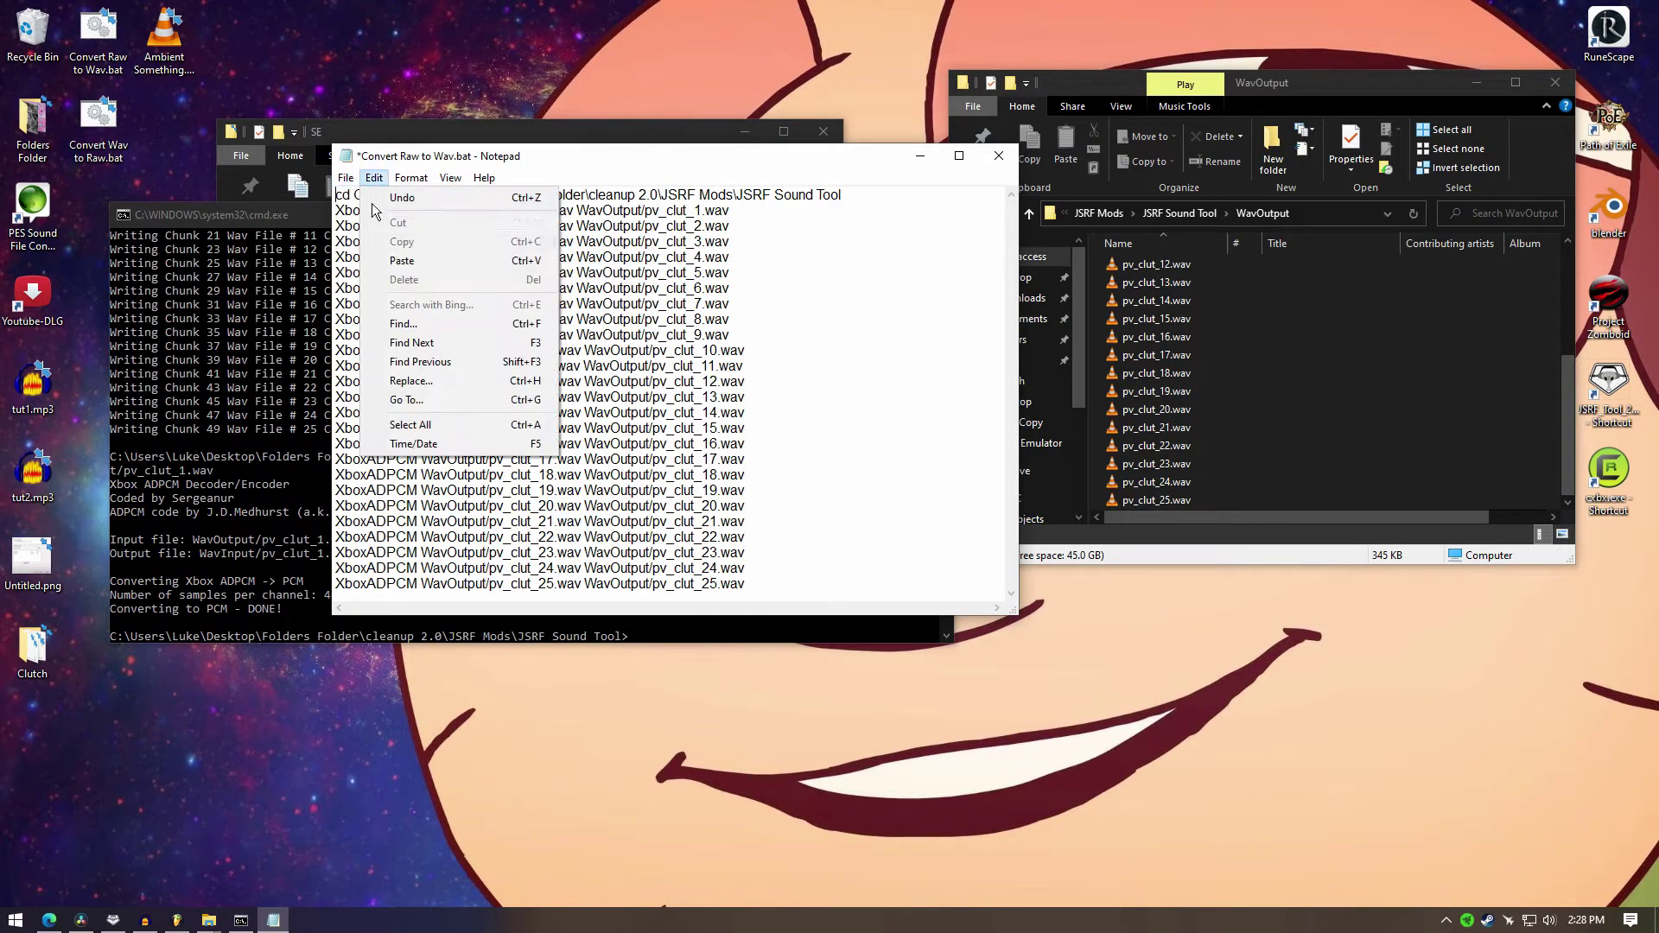
click(380, 255)
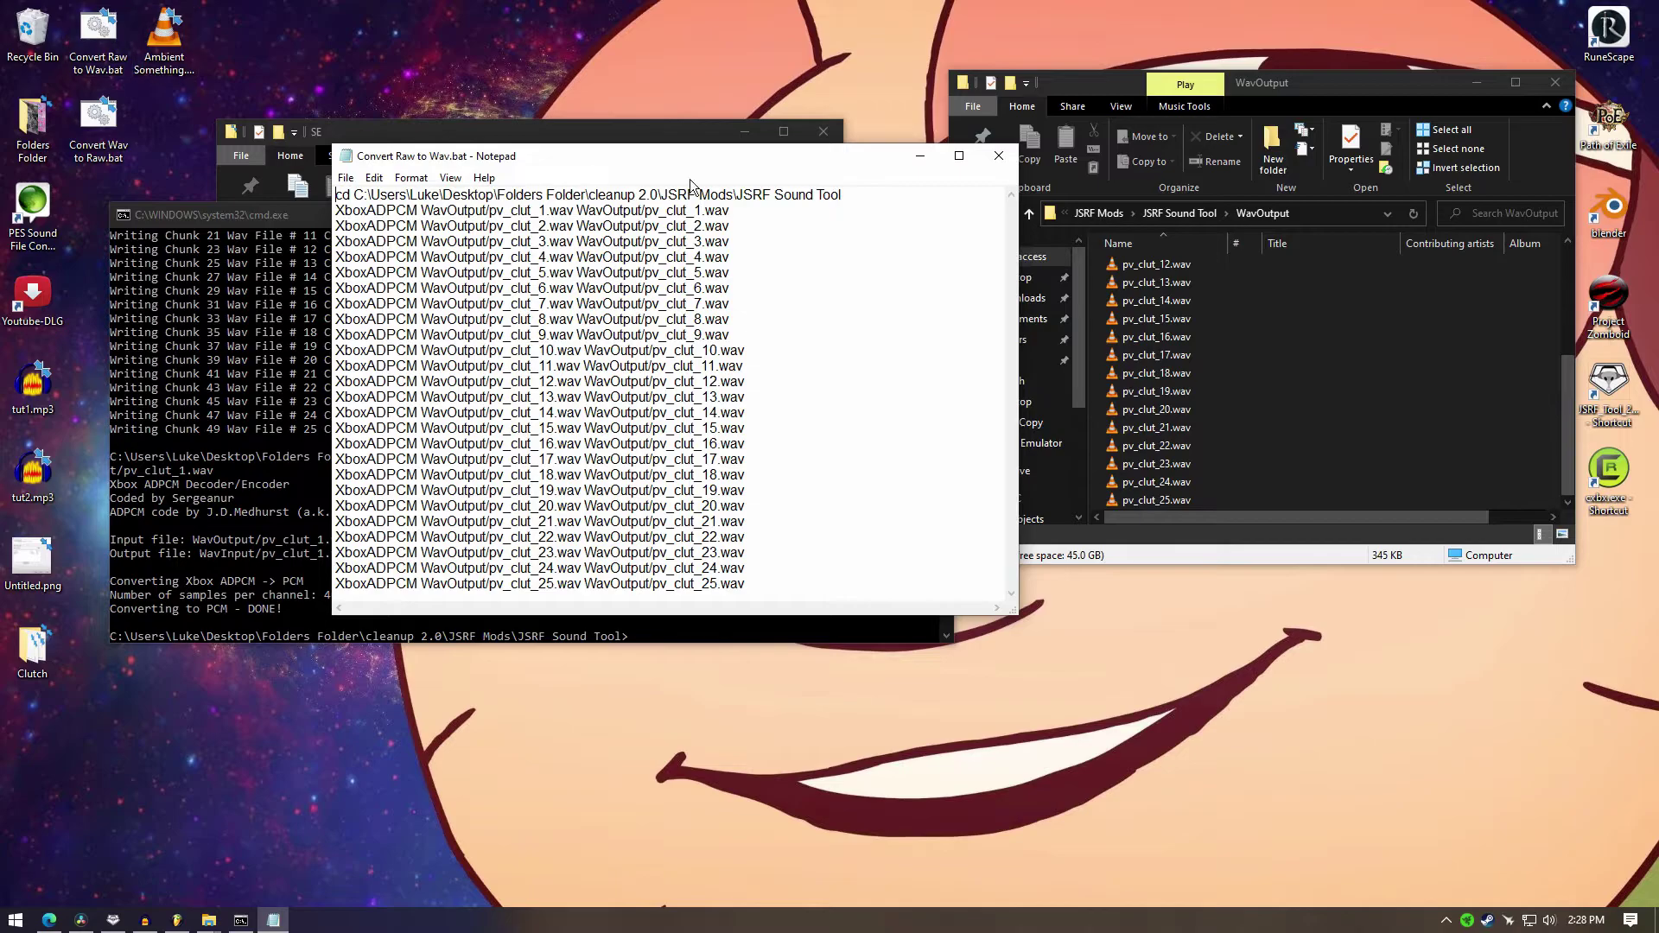
click(999, 156)
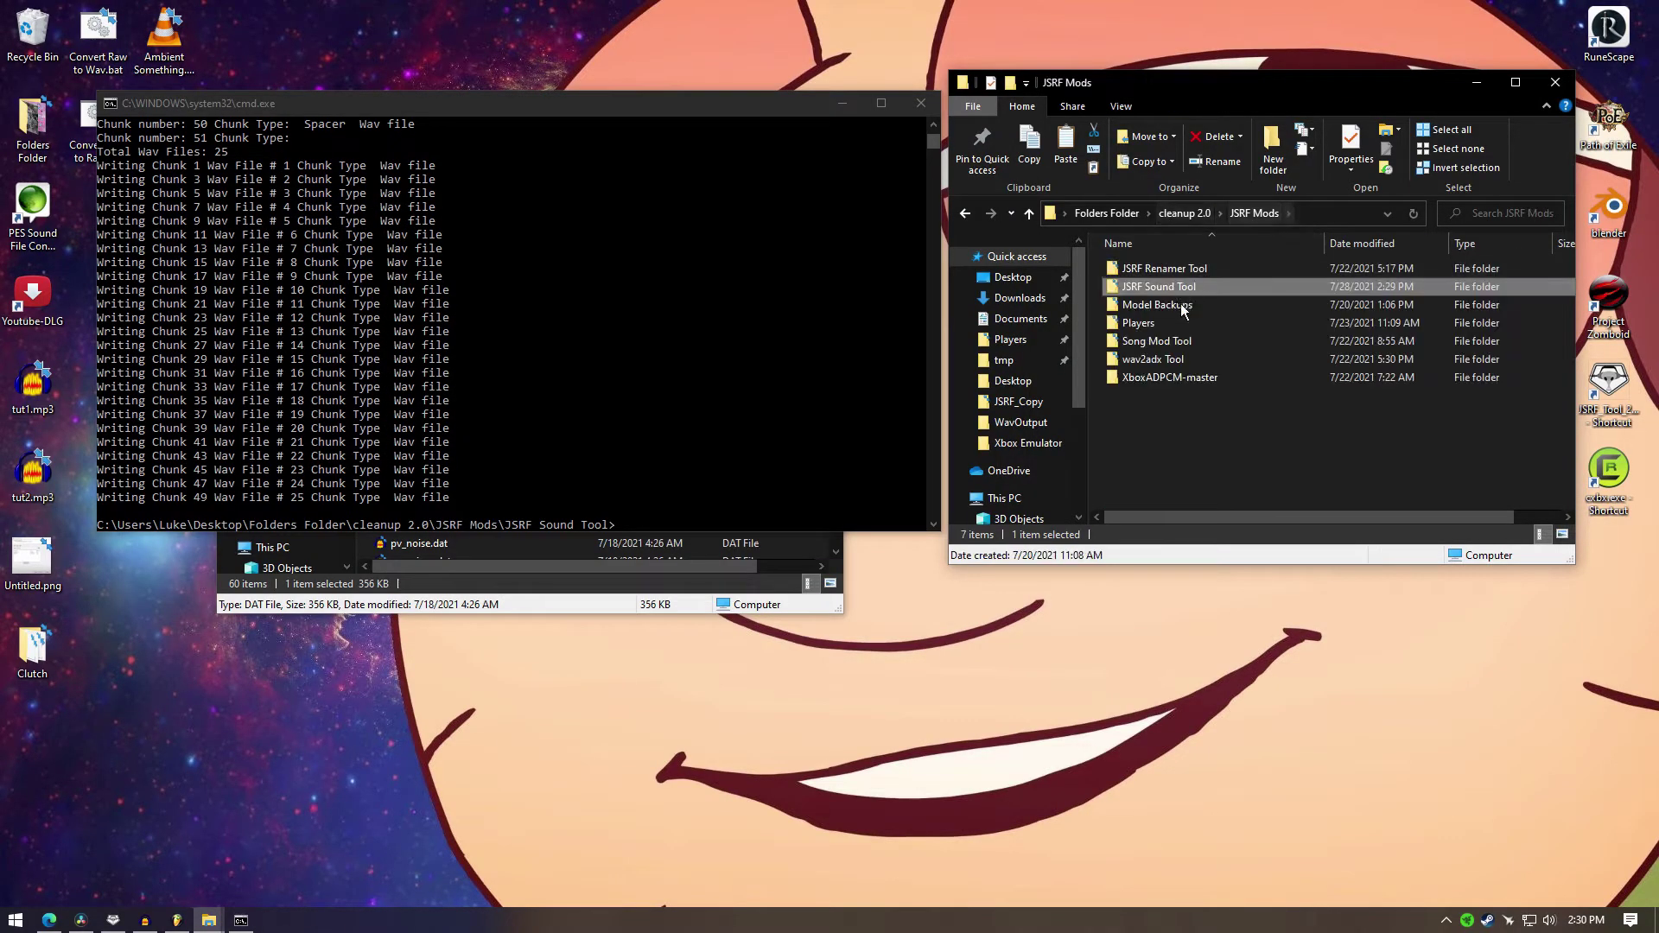
Step: Run Convert Raw to Wav.bat from the desktop, and play pv_clut_1.wav from the WavOutput folder in VLC to check it
click(107, 43)
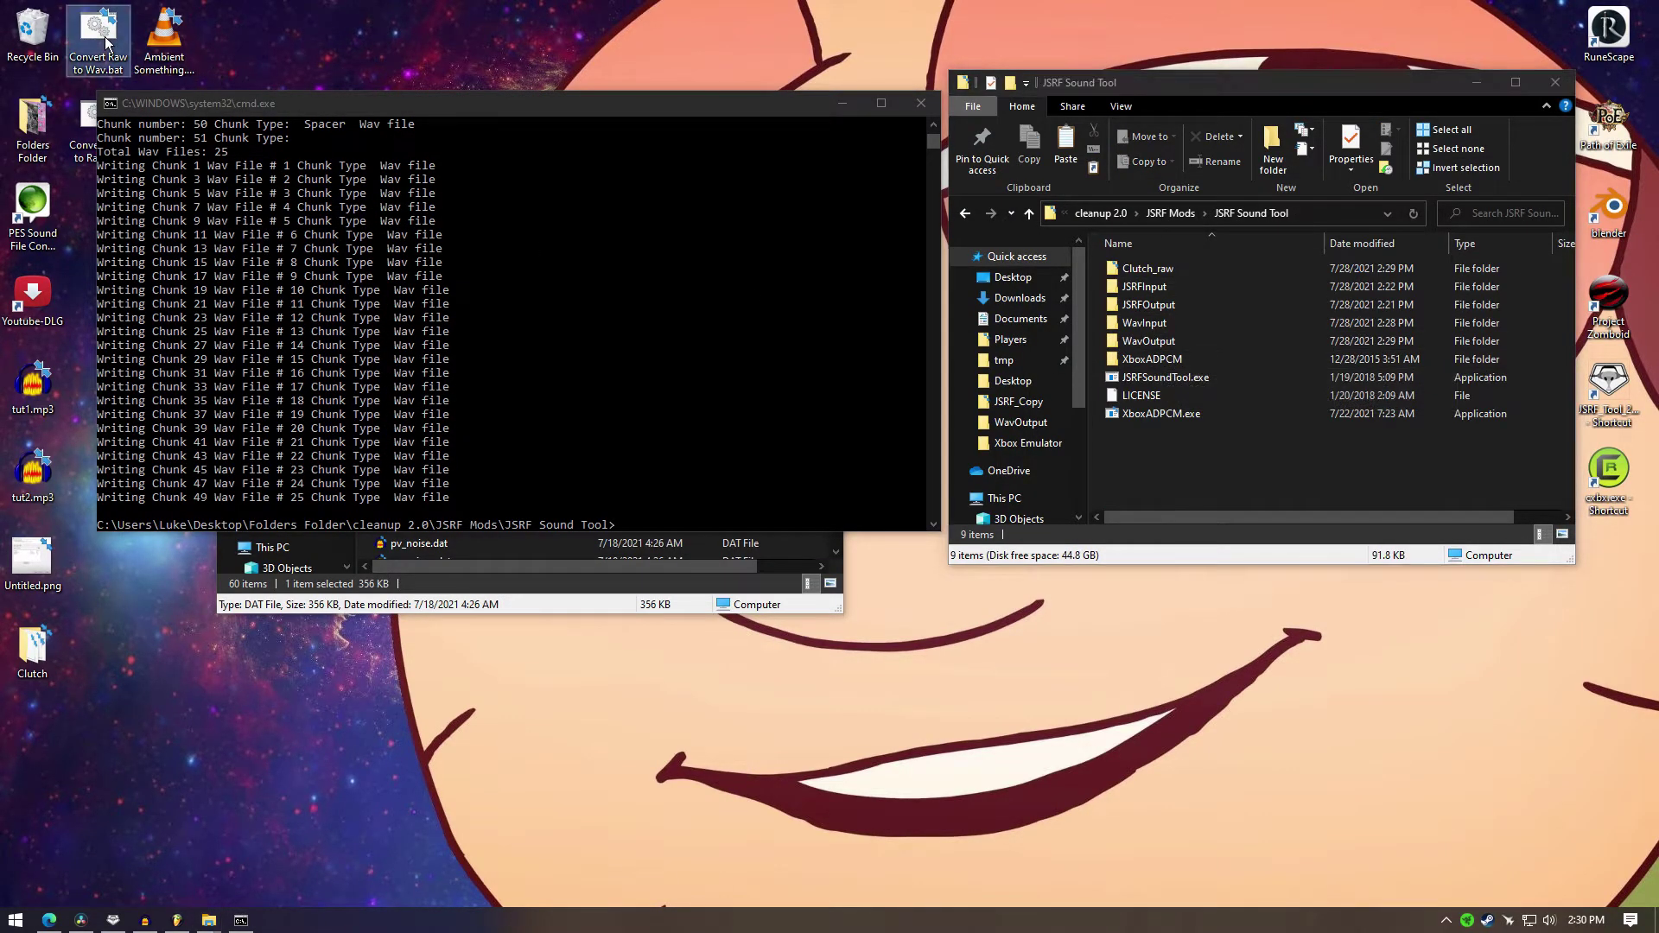
double_click(107, 43)
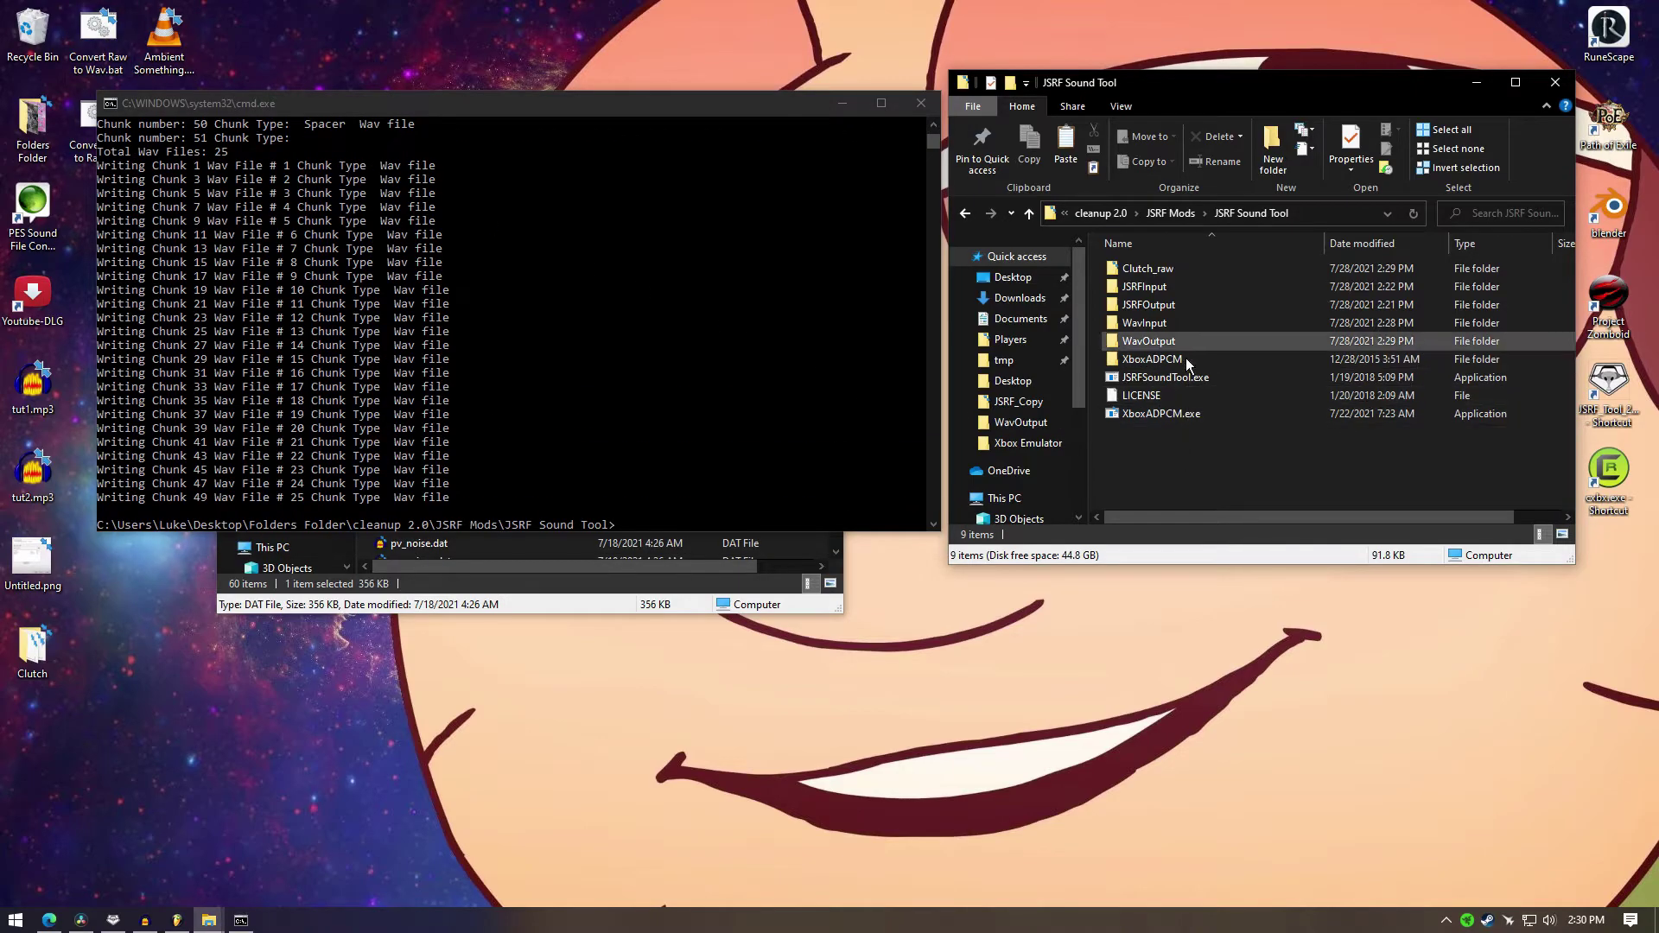
double_click(1182, 345)
double_click(1167, 268)
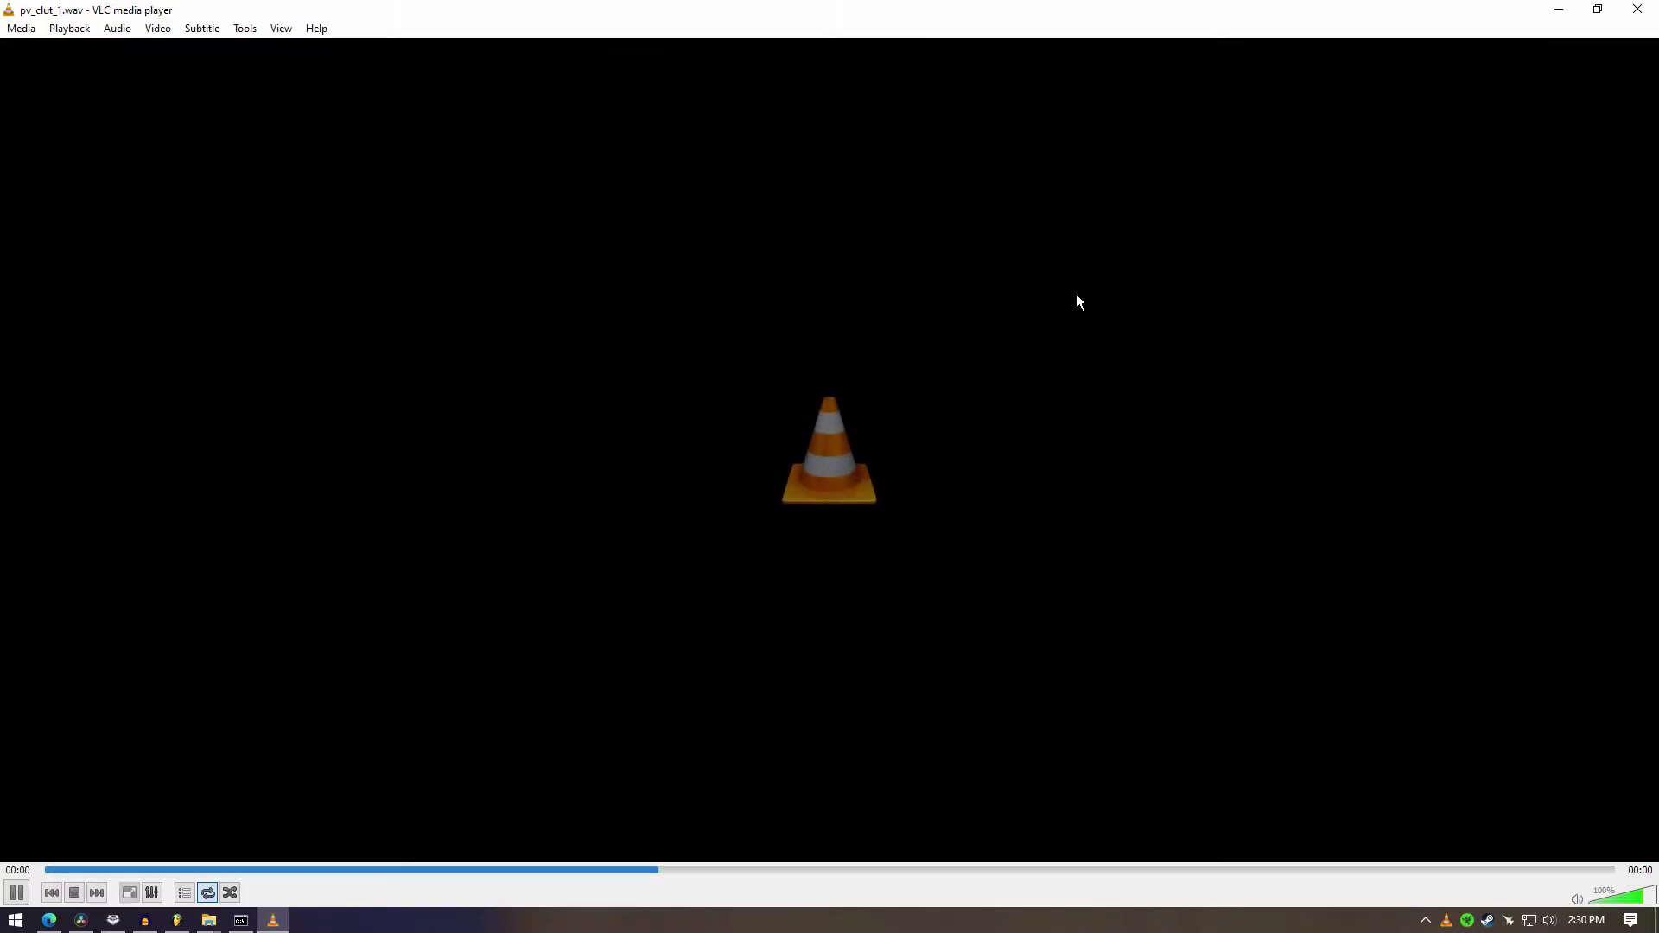
click(1638, 8)
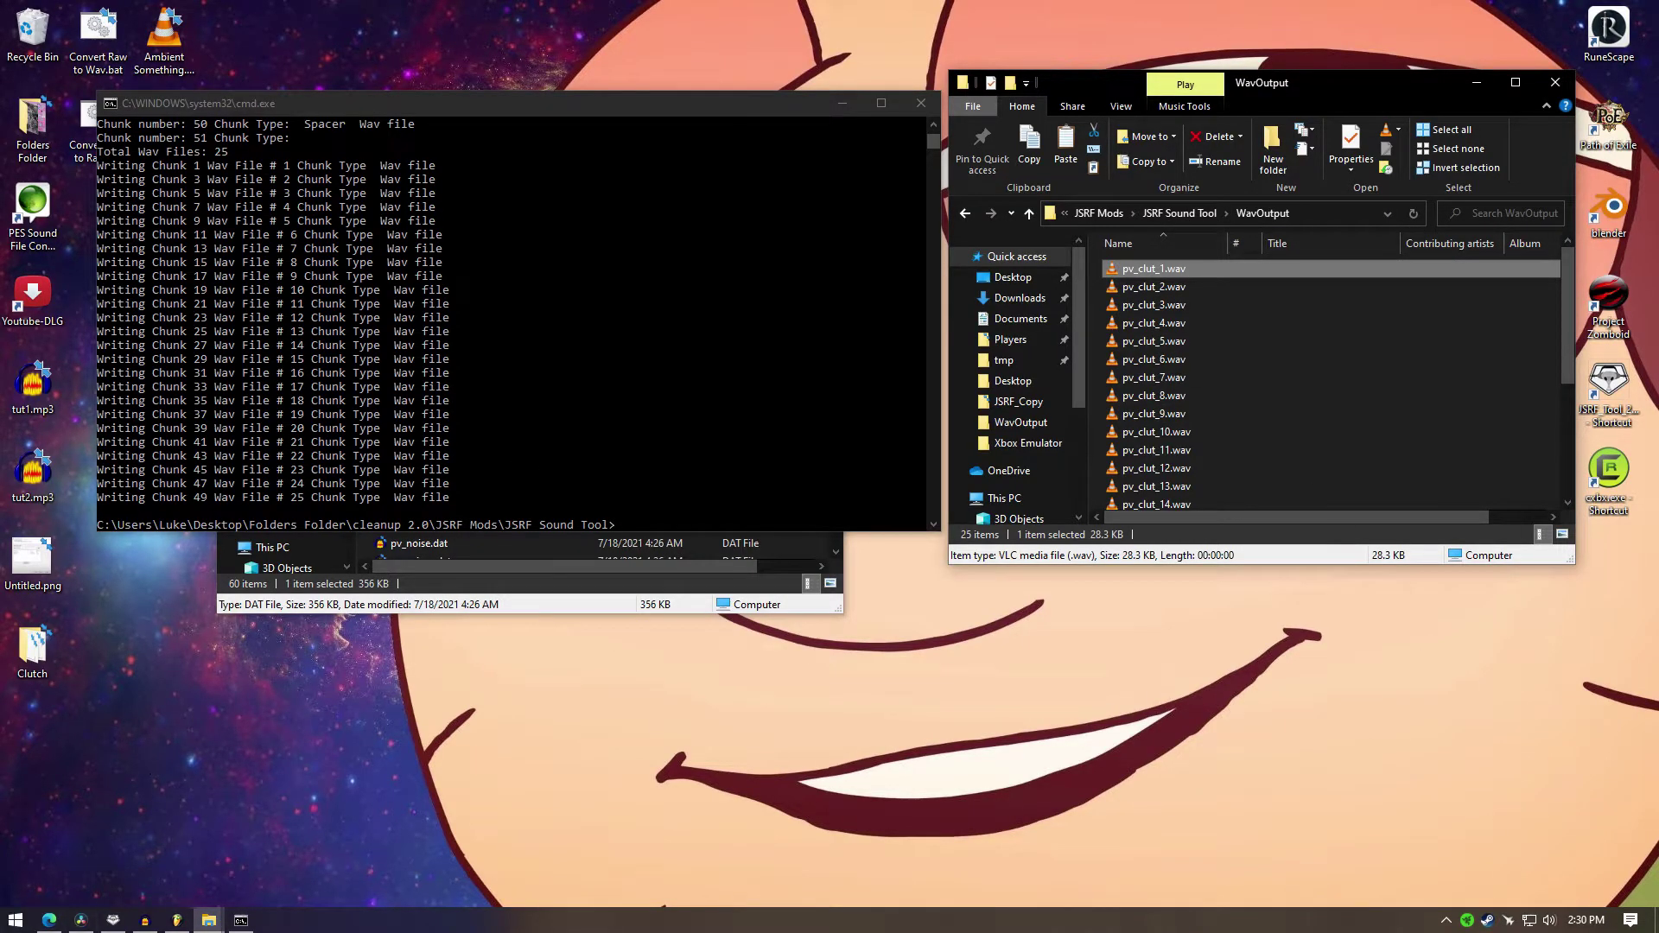
Step: Switch to Audacity, import pv_clut_1.wav from the WavOutput folder and play it back
click(145, 920)
drag(770, 108, 328, 121)
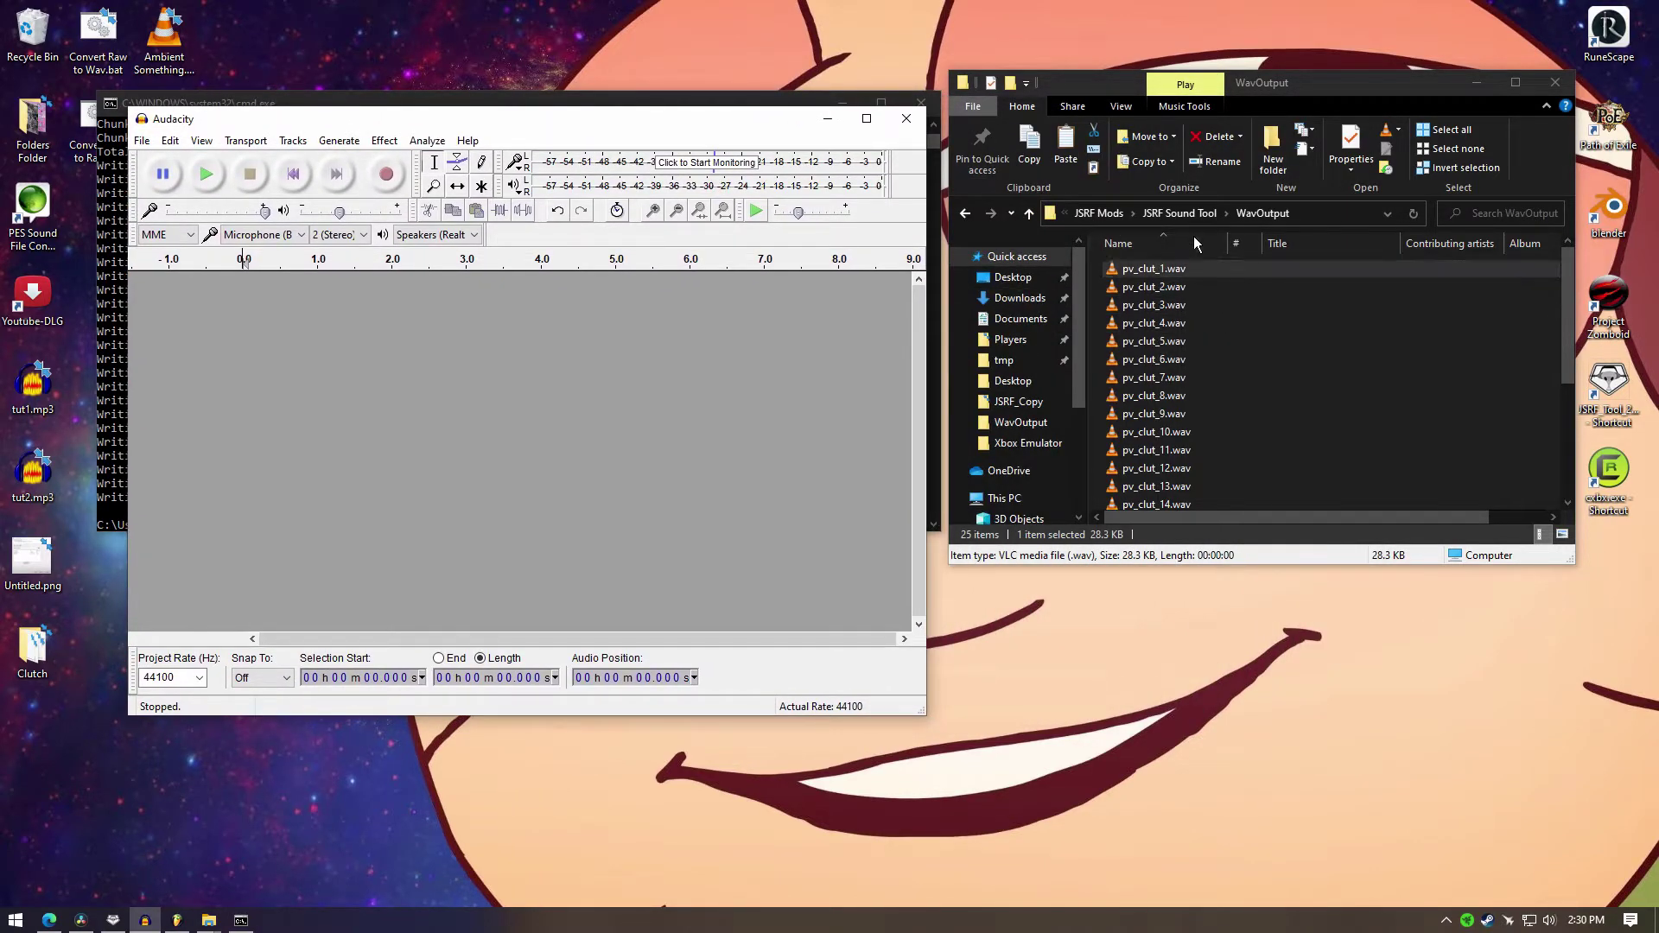
drag(1155, 269, 692, 458)
click(211, 196)
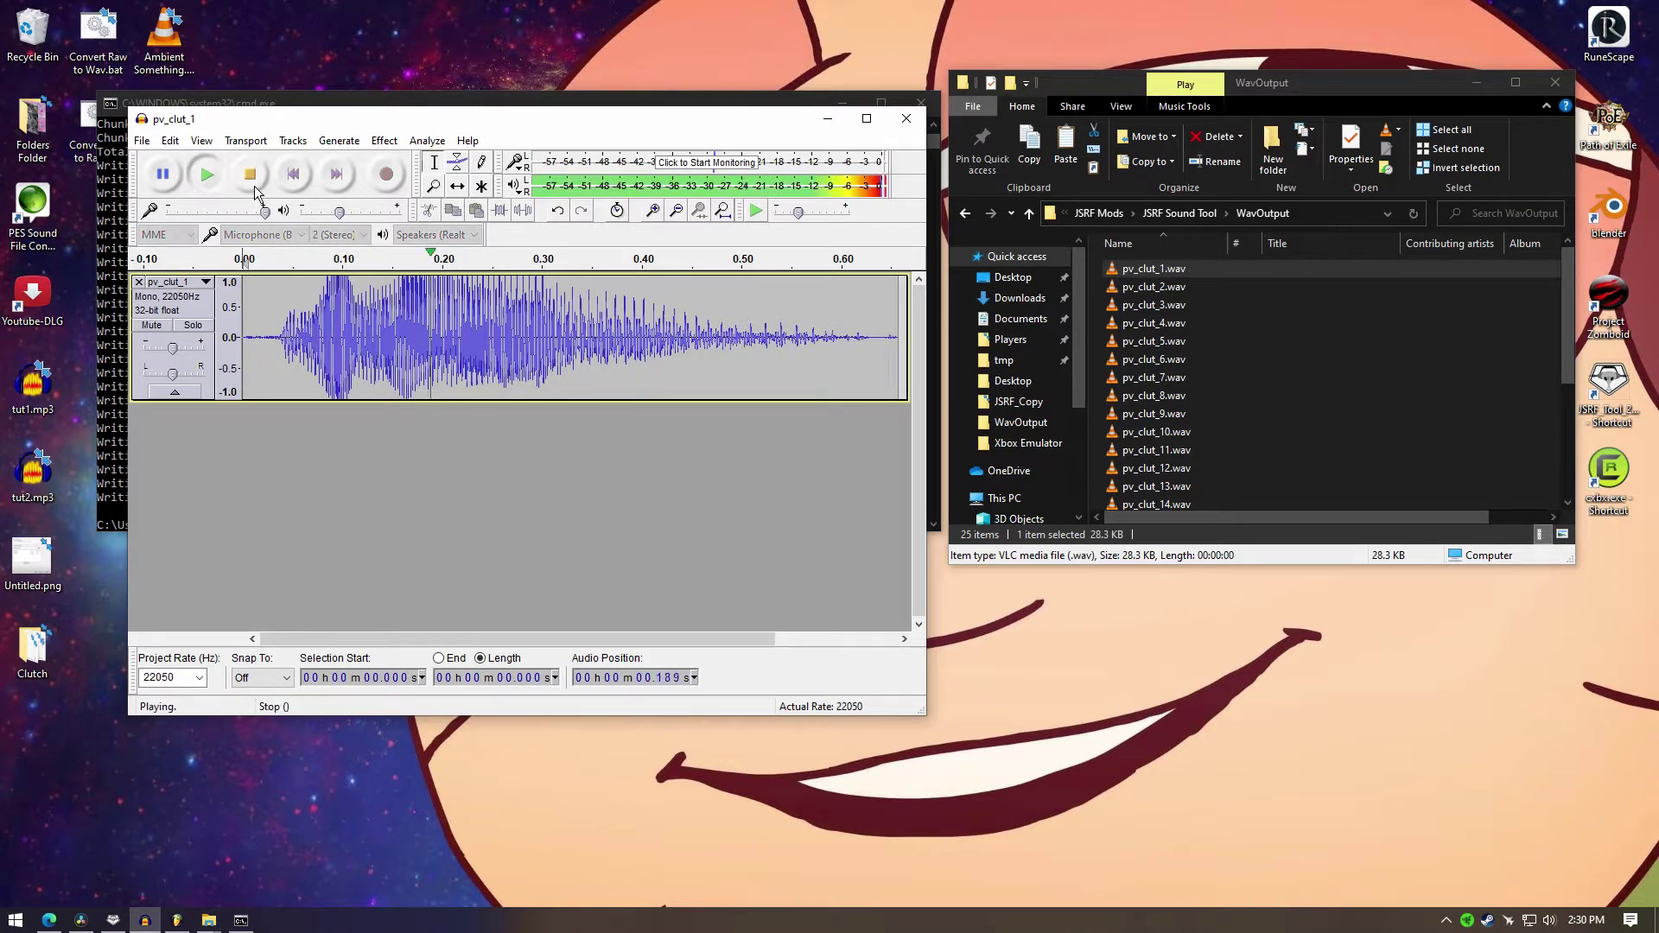
click(203, 335)
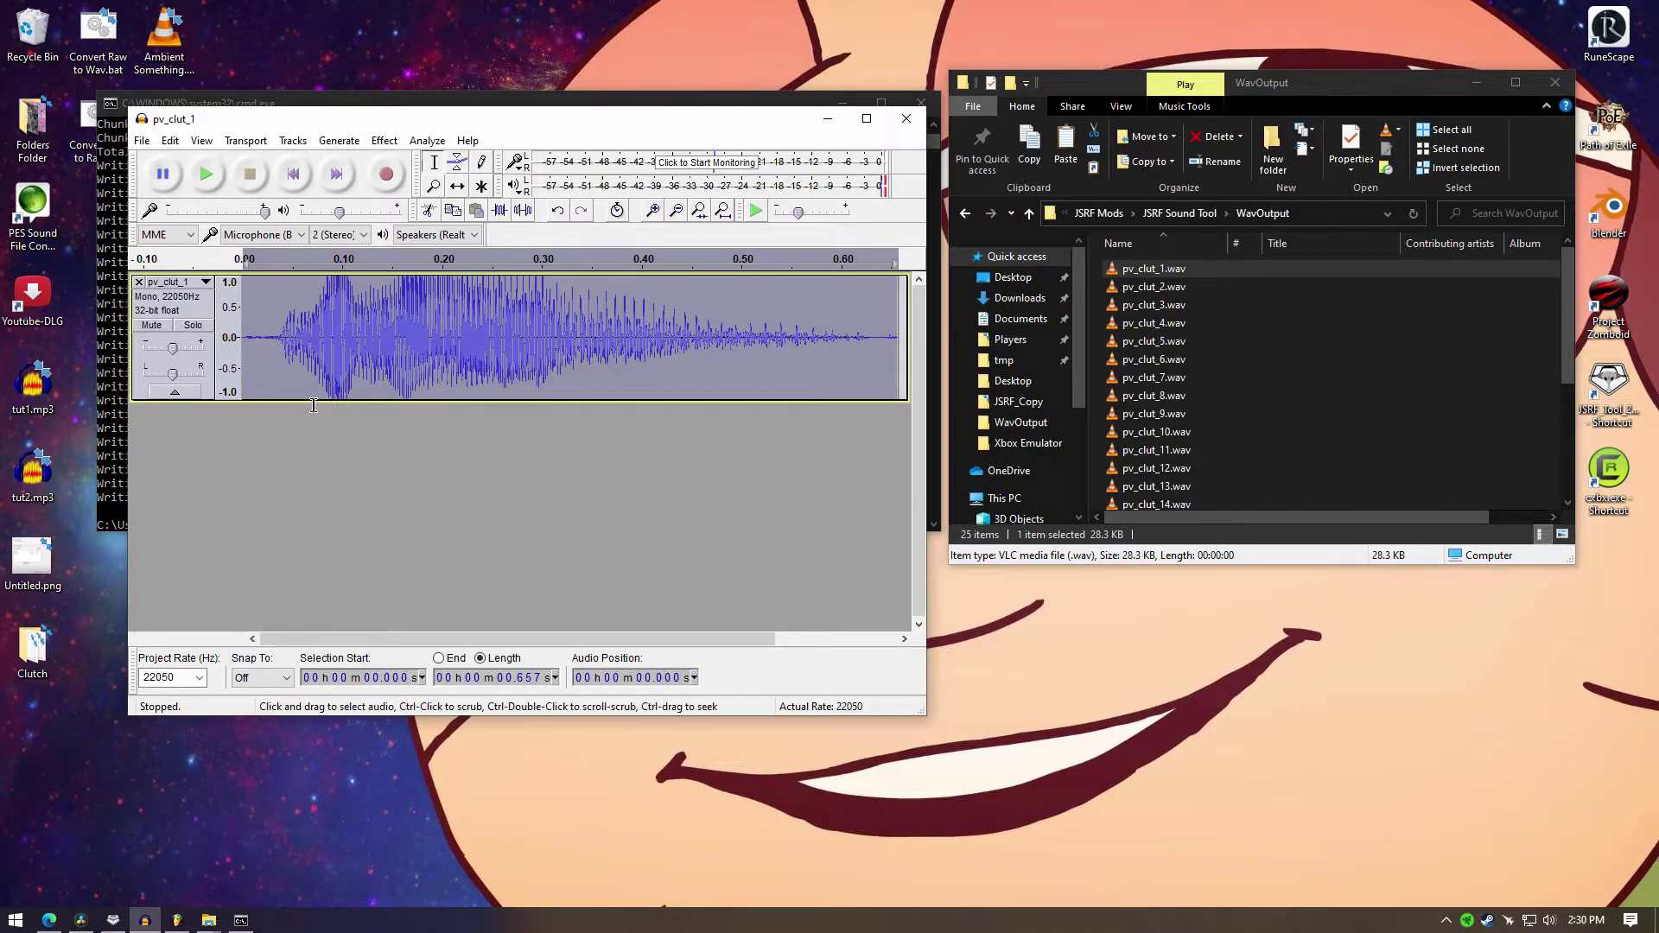
click(281, 363)
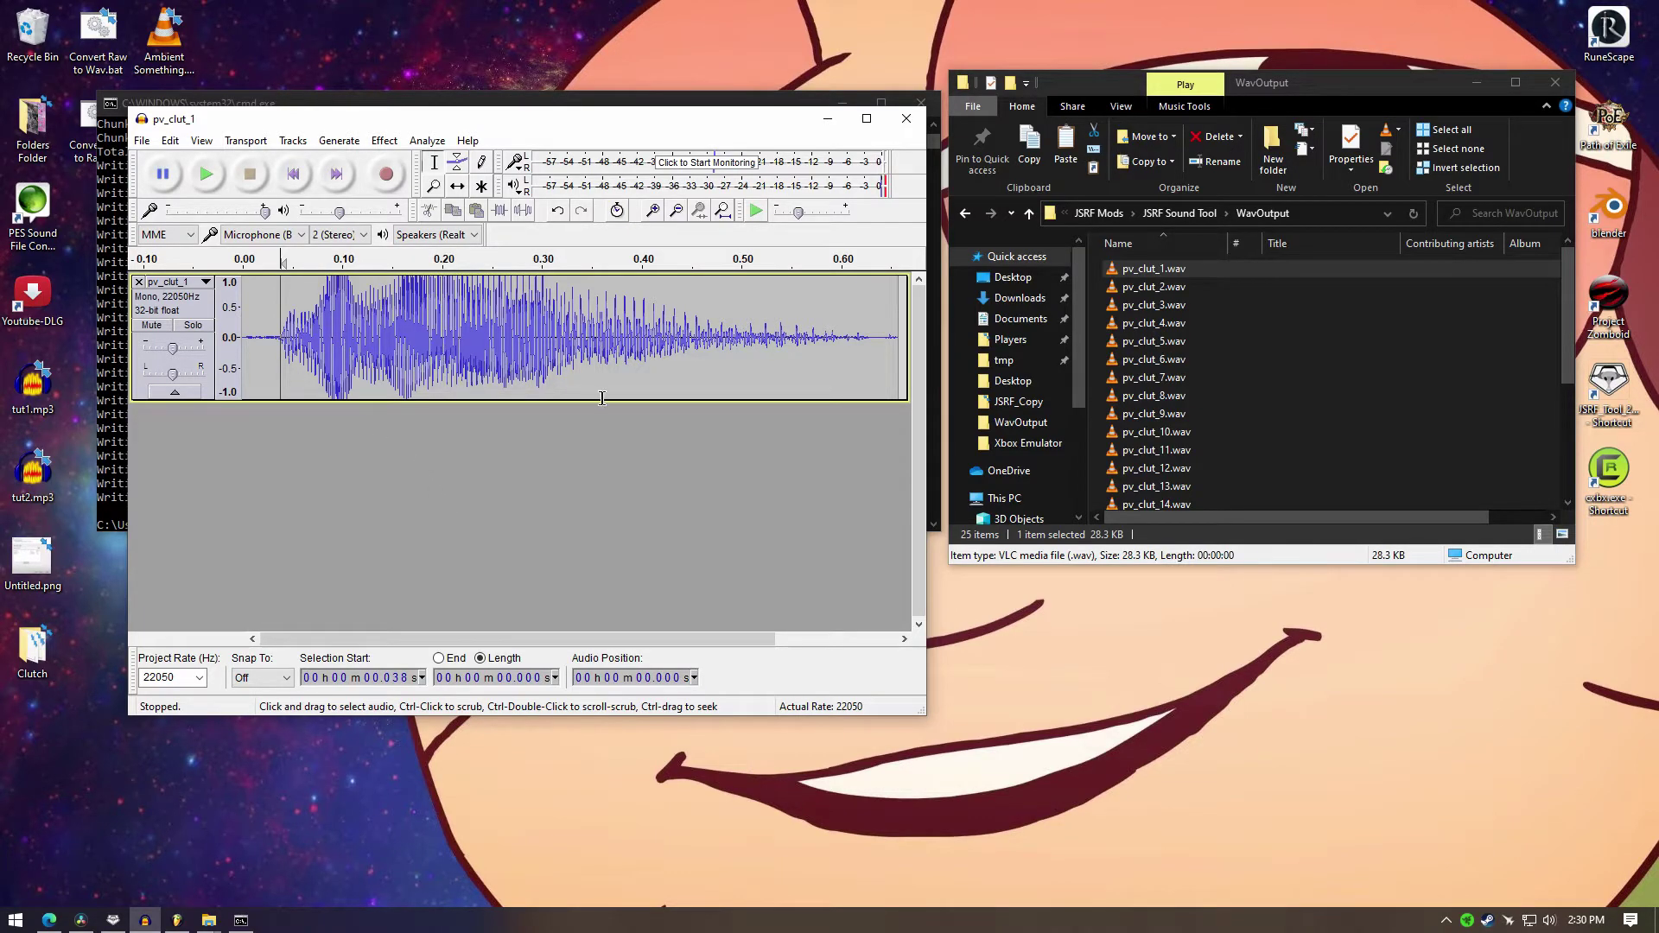
Step: Remove the imported track, record a voice clip about 1.6 seconds long, and import pv_clut_1.wav again below the recording
click(138, 282)
click(388, 176)
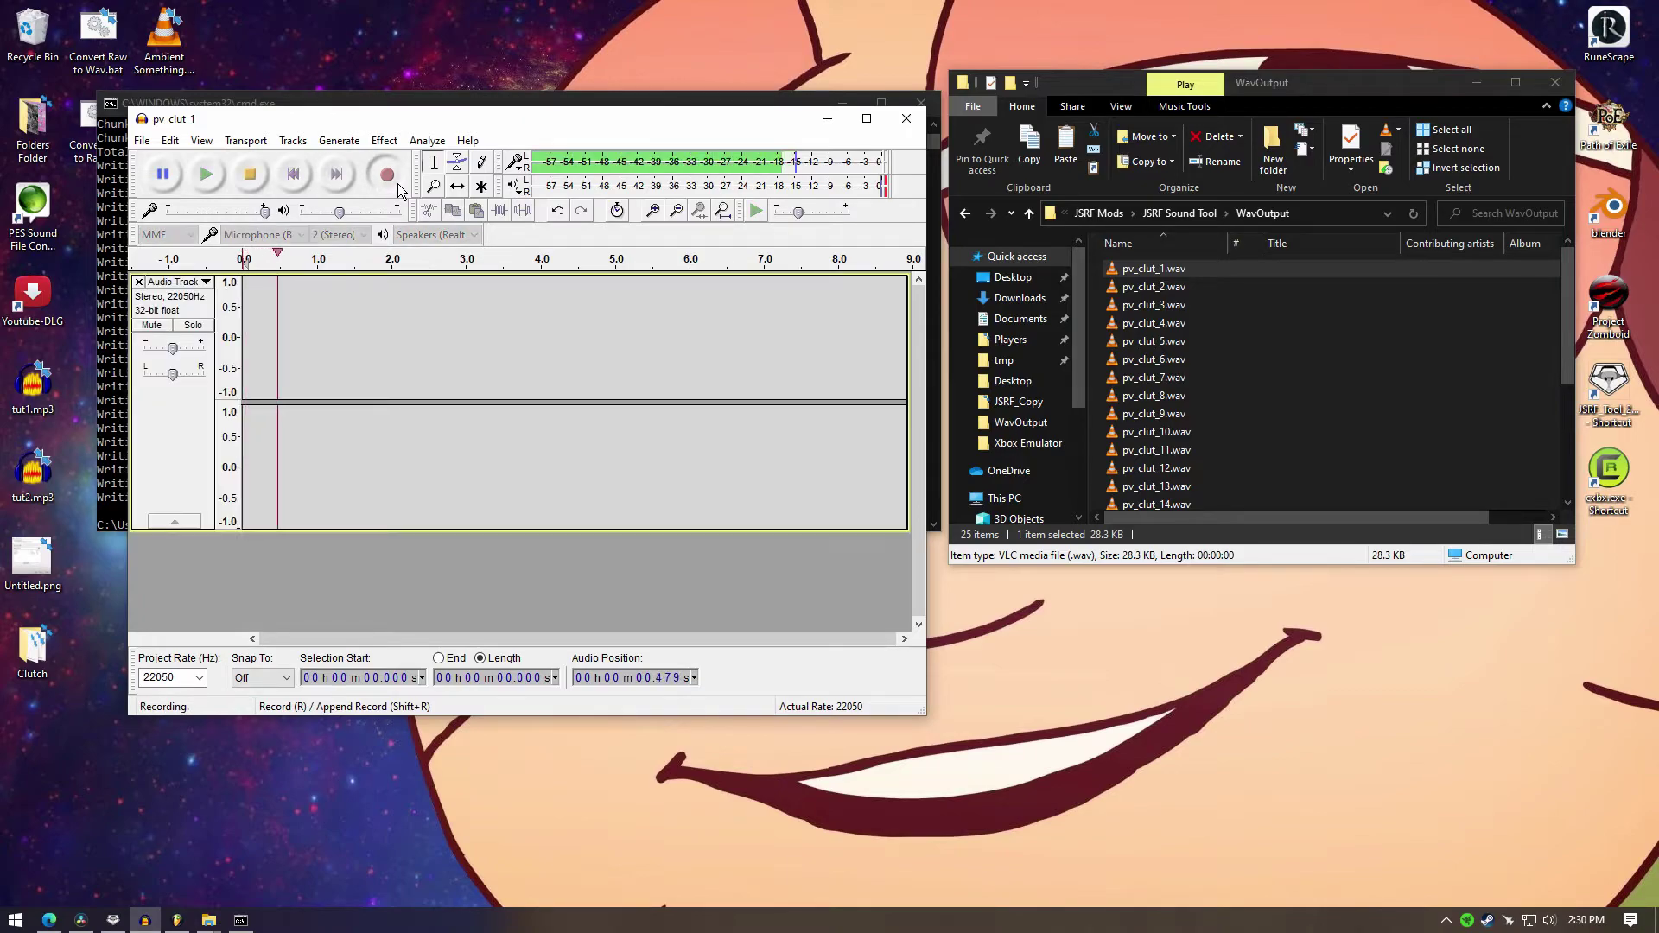
key(space)
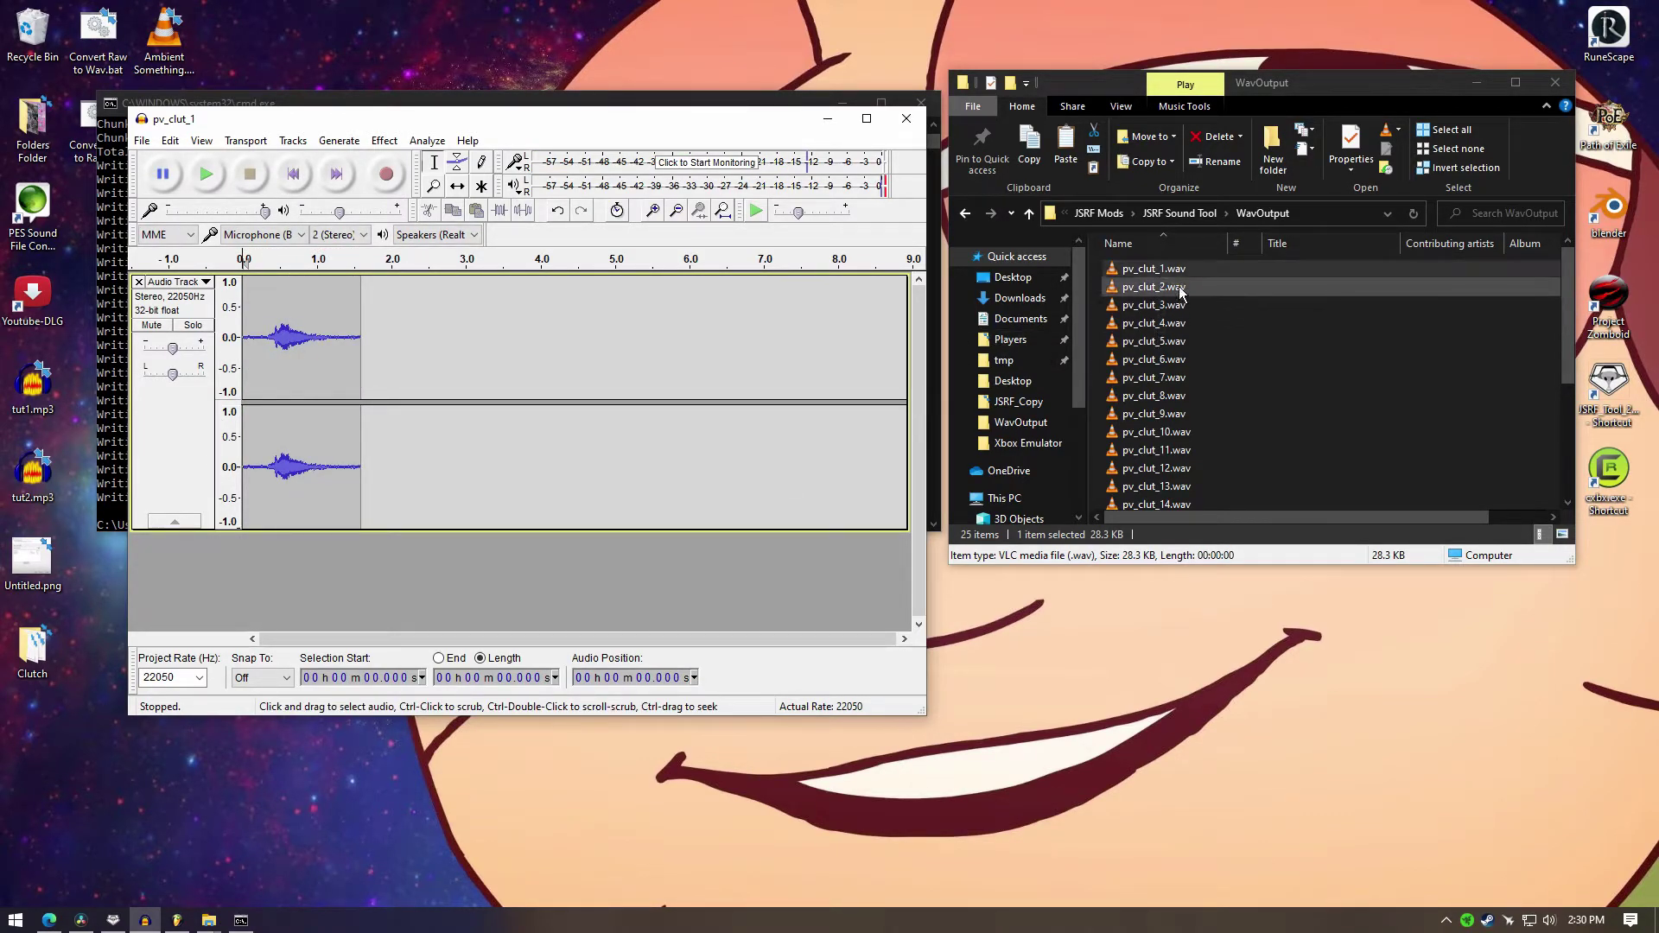
drag(1158, 269, 540, 605)
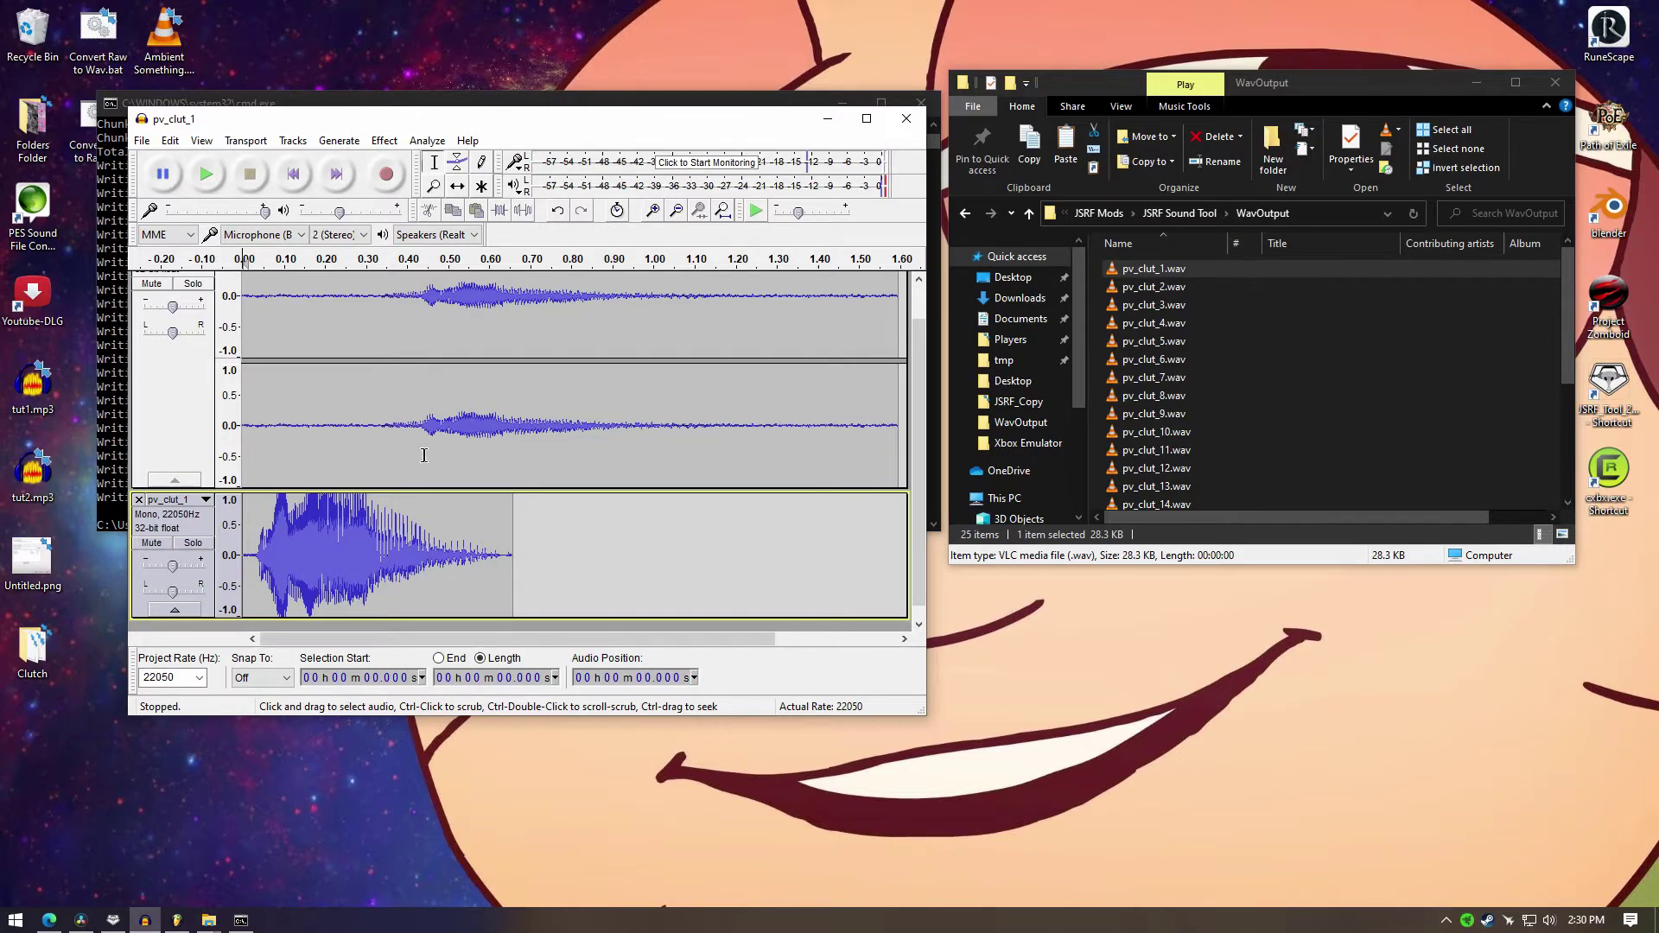
scroll(478, 483, up, 1)
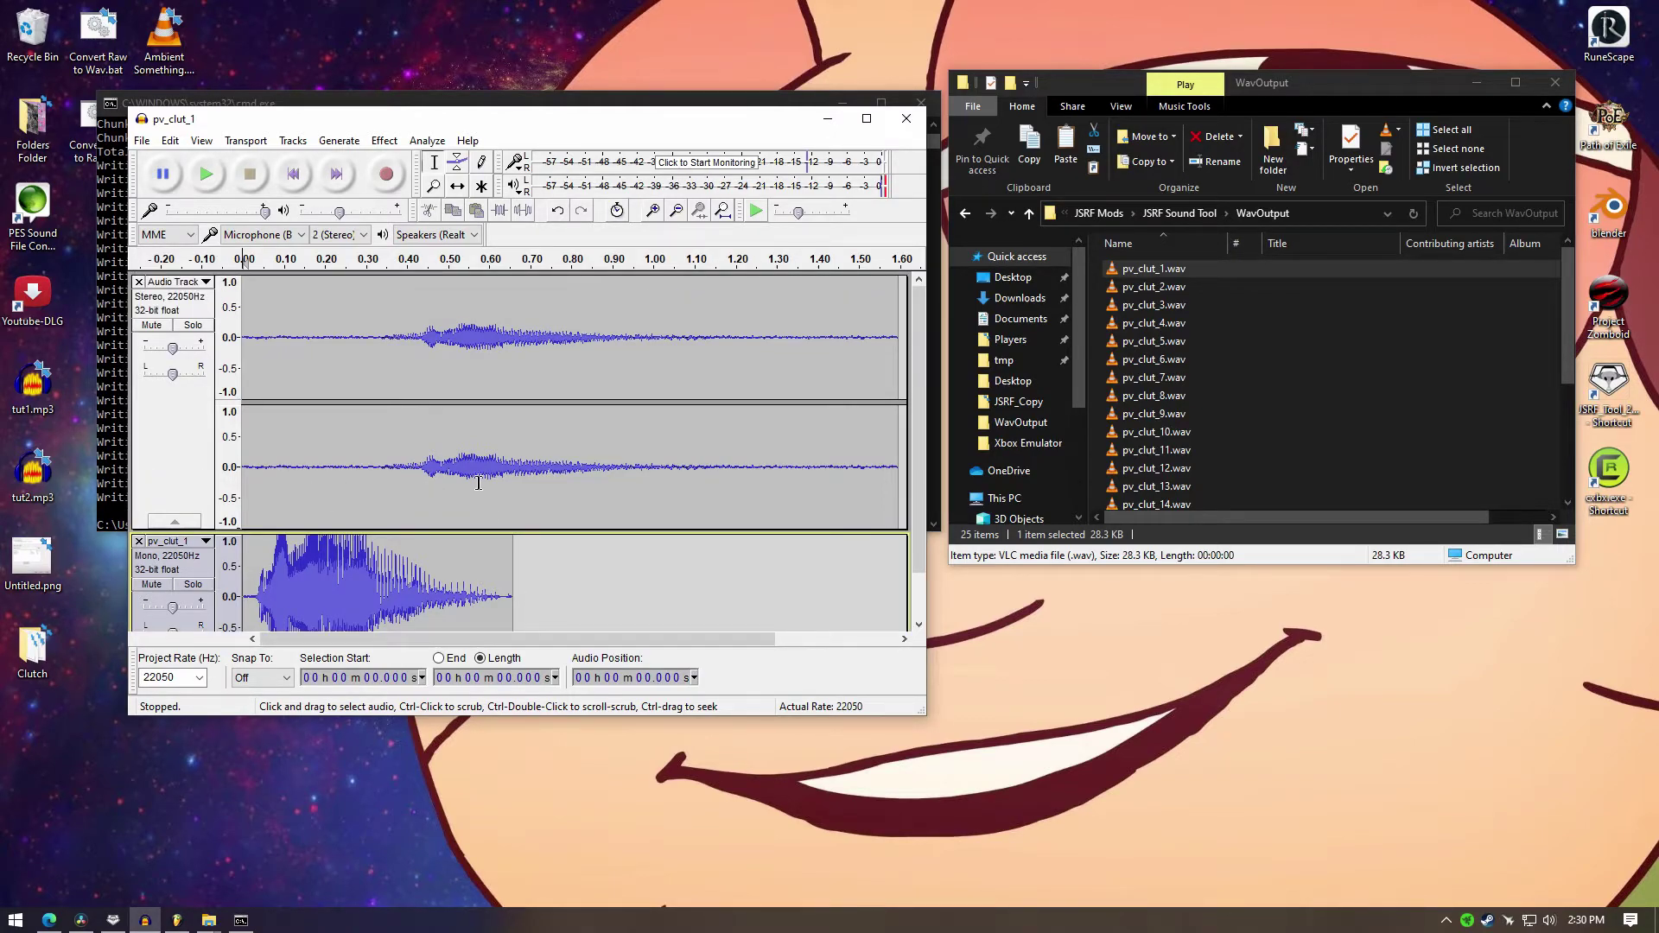
Step: Split the stereo recording into mono tracks and delete the lower duplicate
click(210, 285)
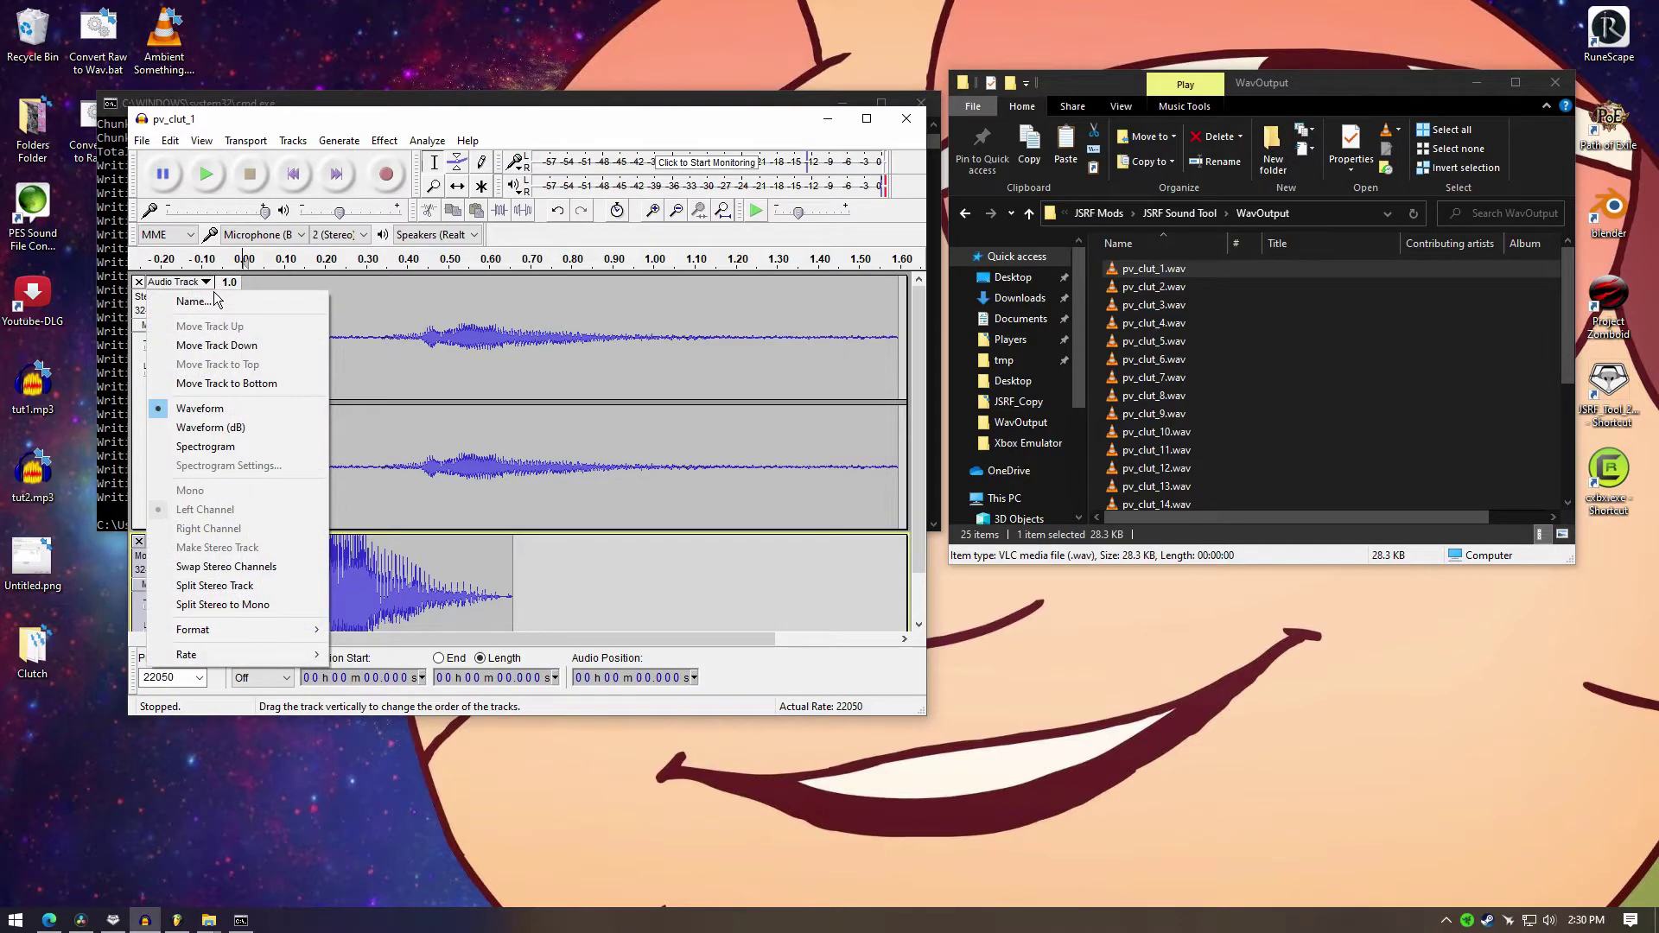
click(259, 609)
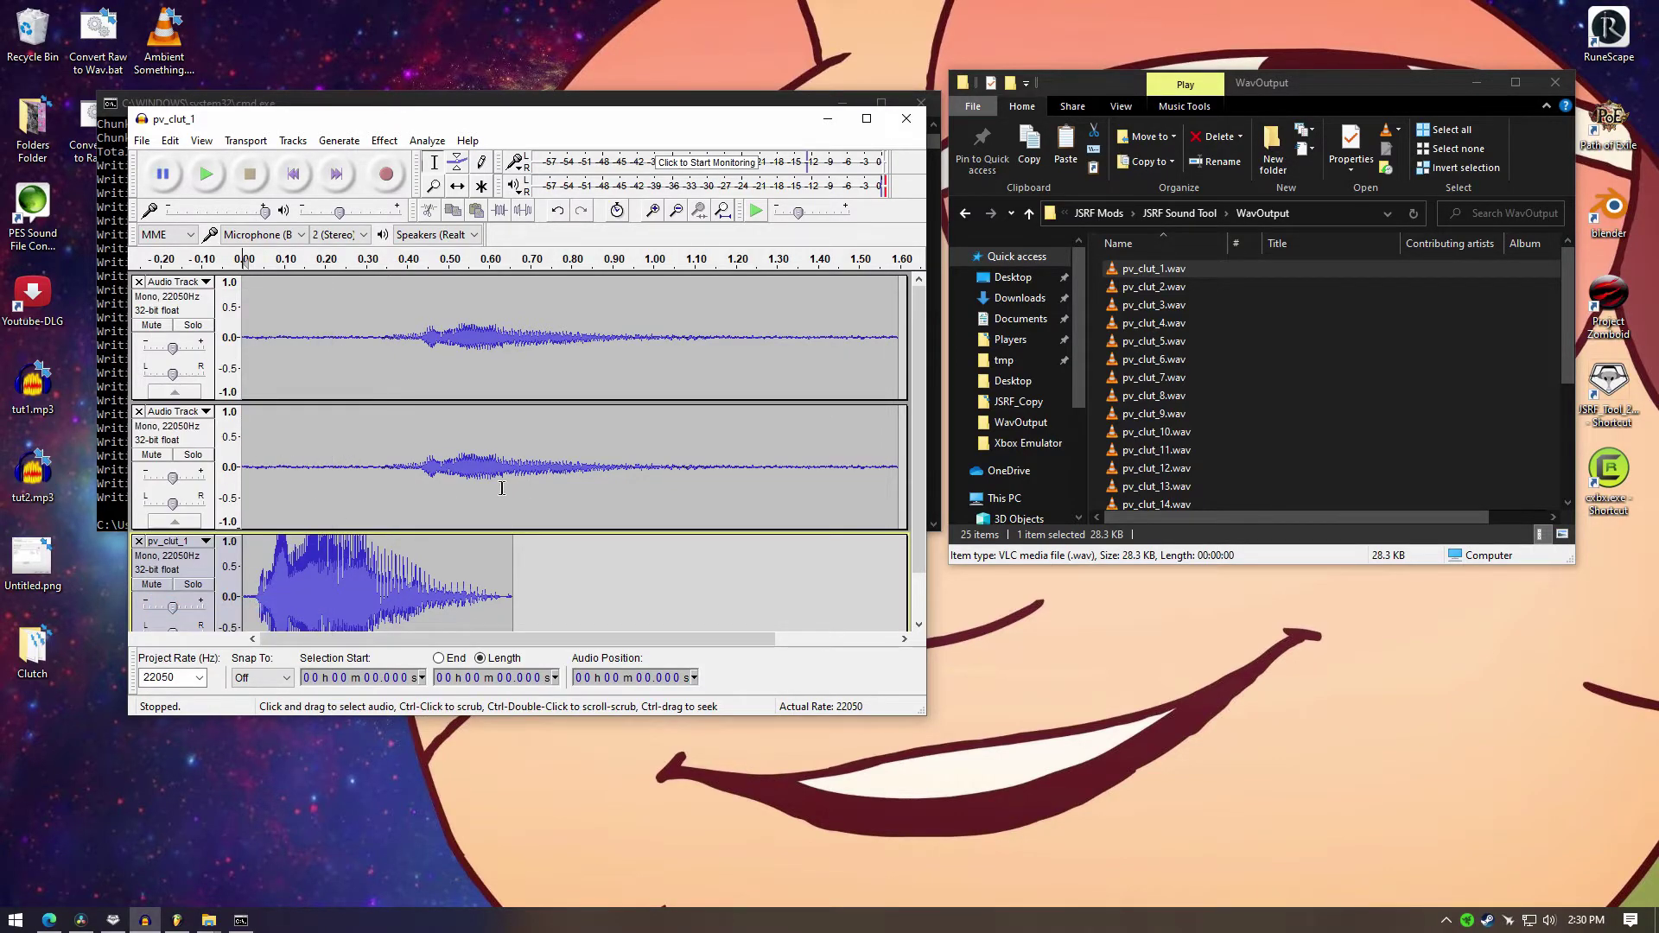
click(138, 411)
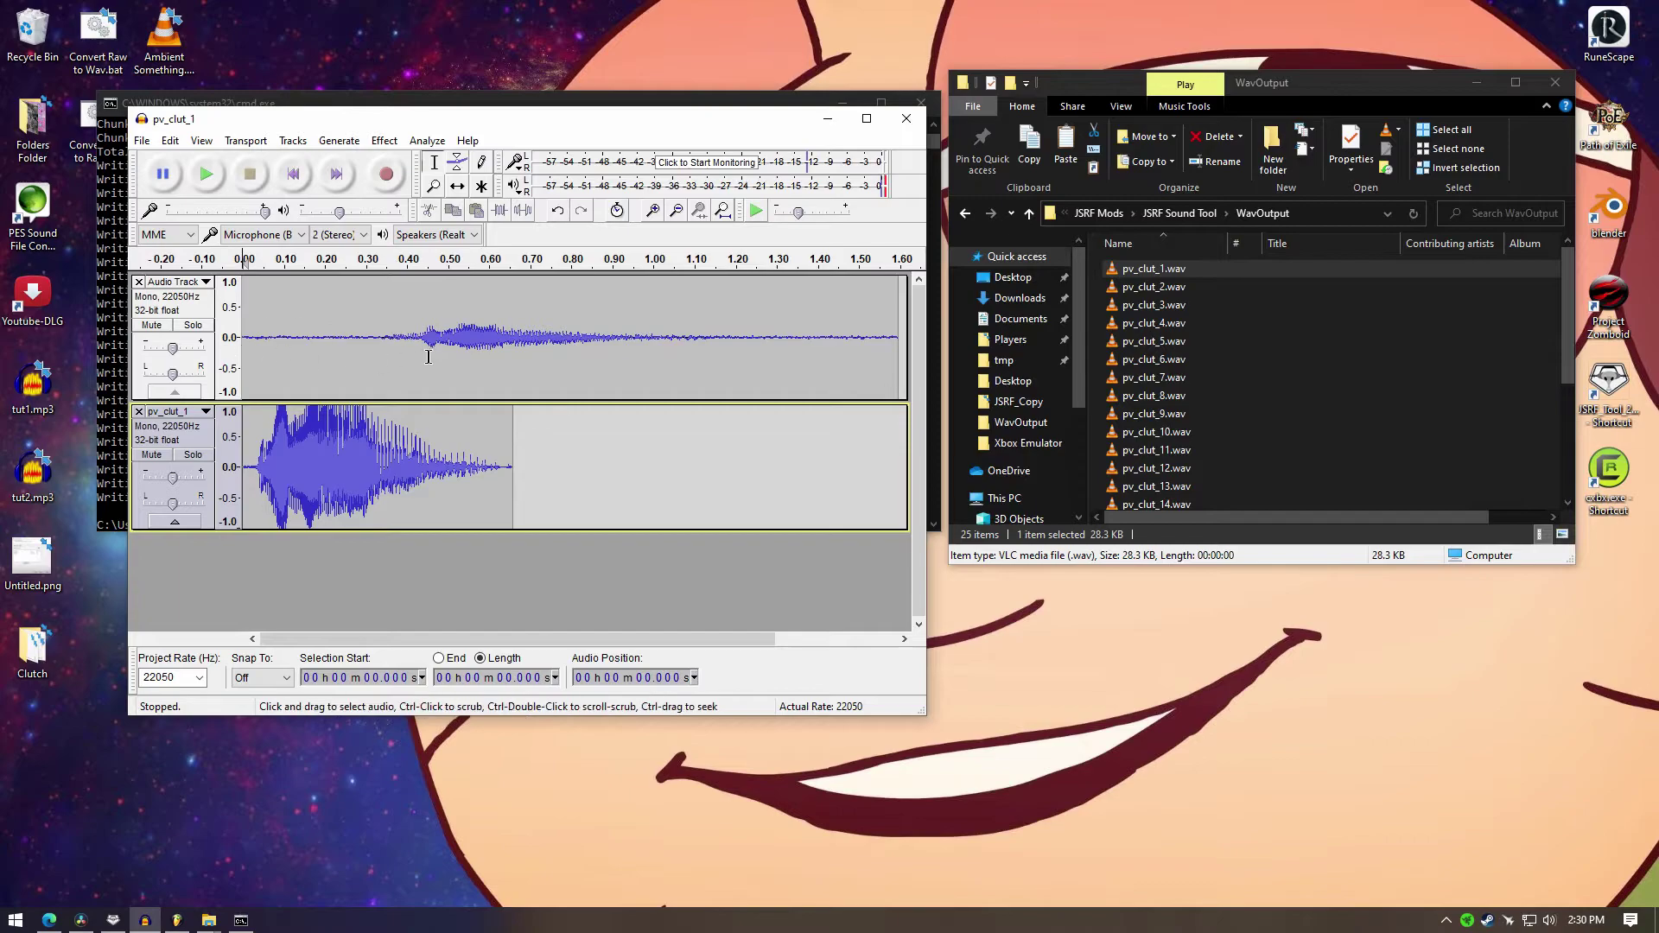
drag(392, 352, 731, 380)
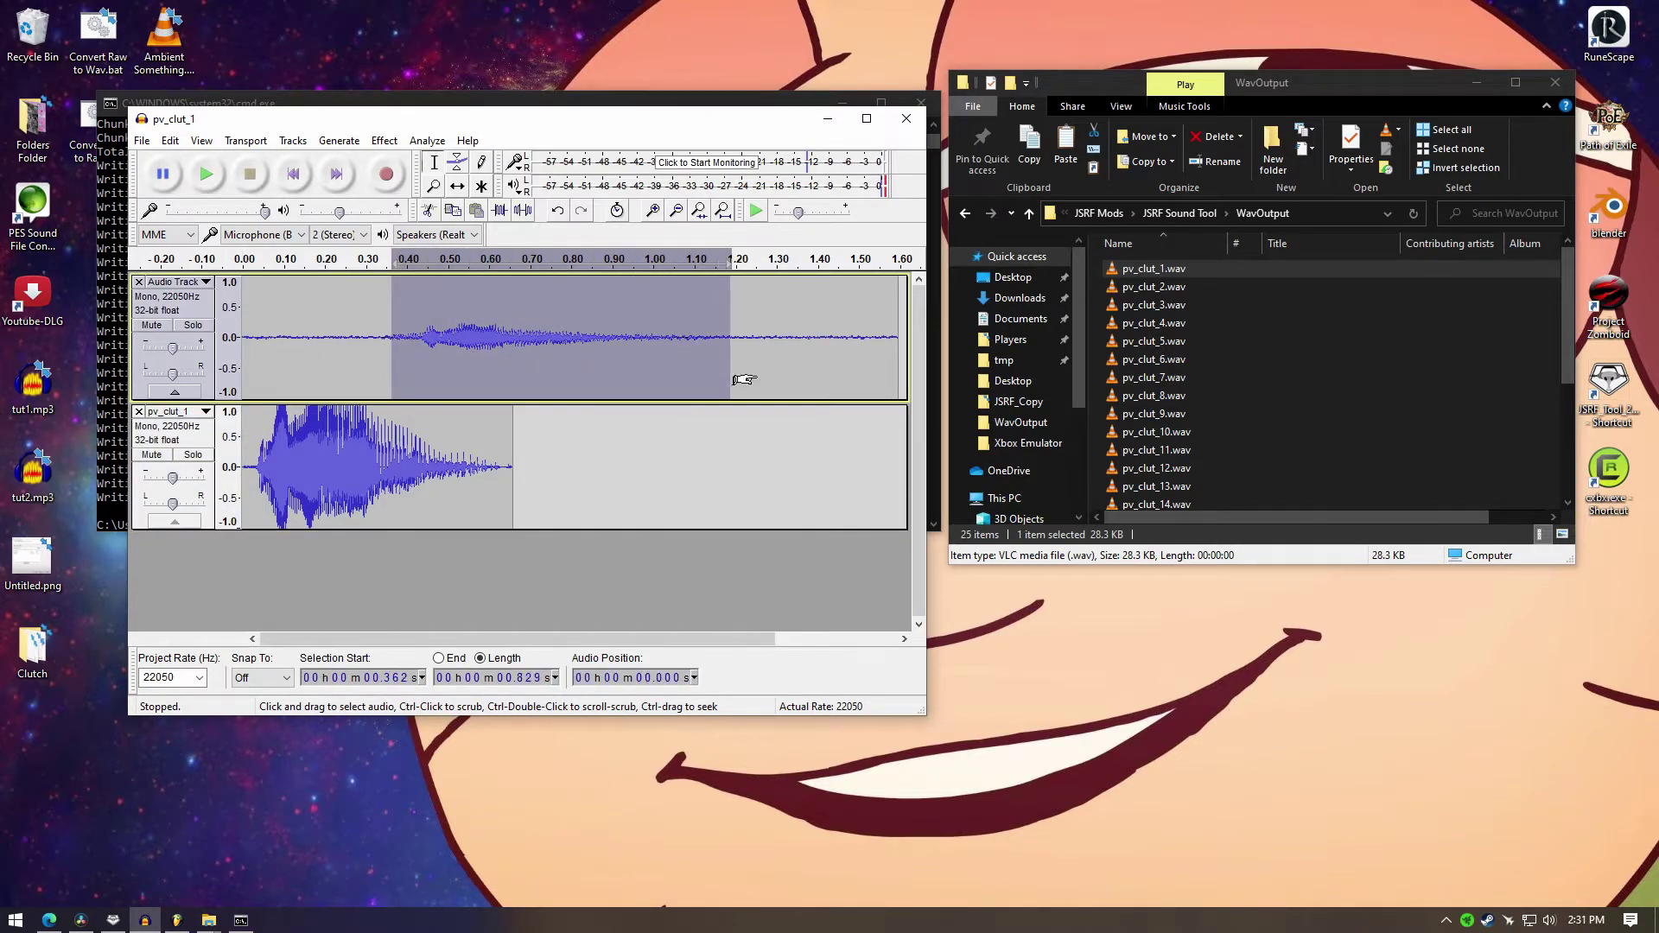
key(ctrl+x)
key(ctrl+c)
click(139, 282)
click(296, 482)
key(ctrl+v)
click(625, 488)
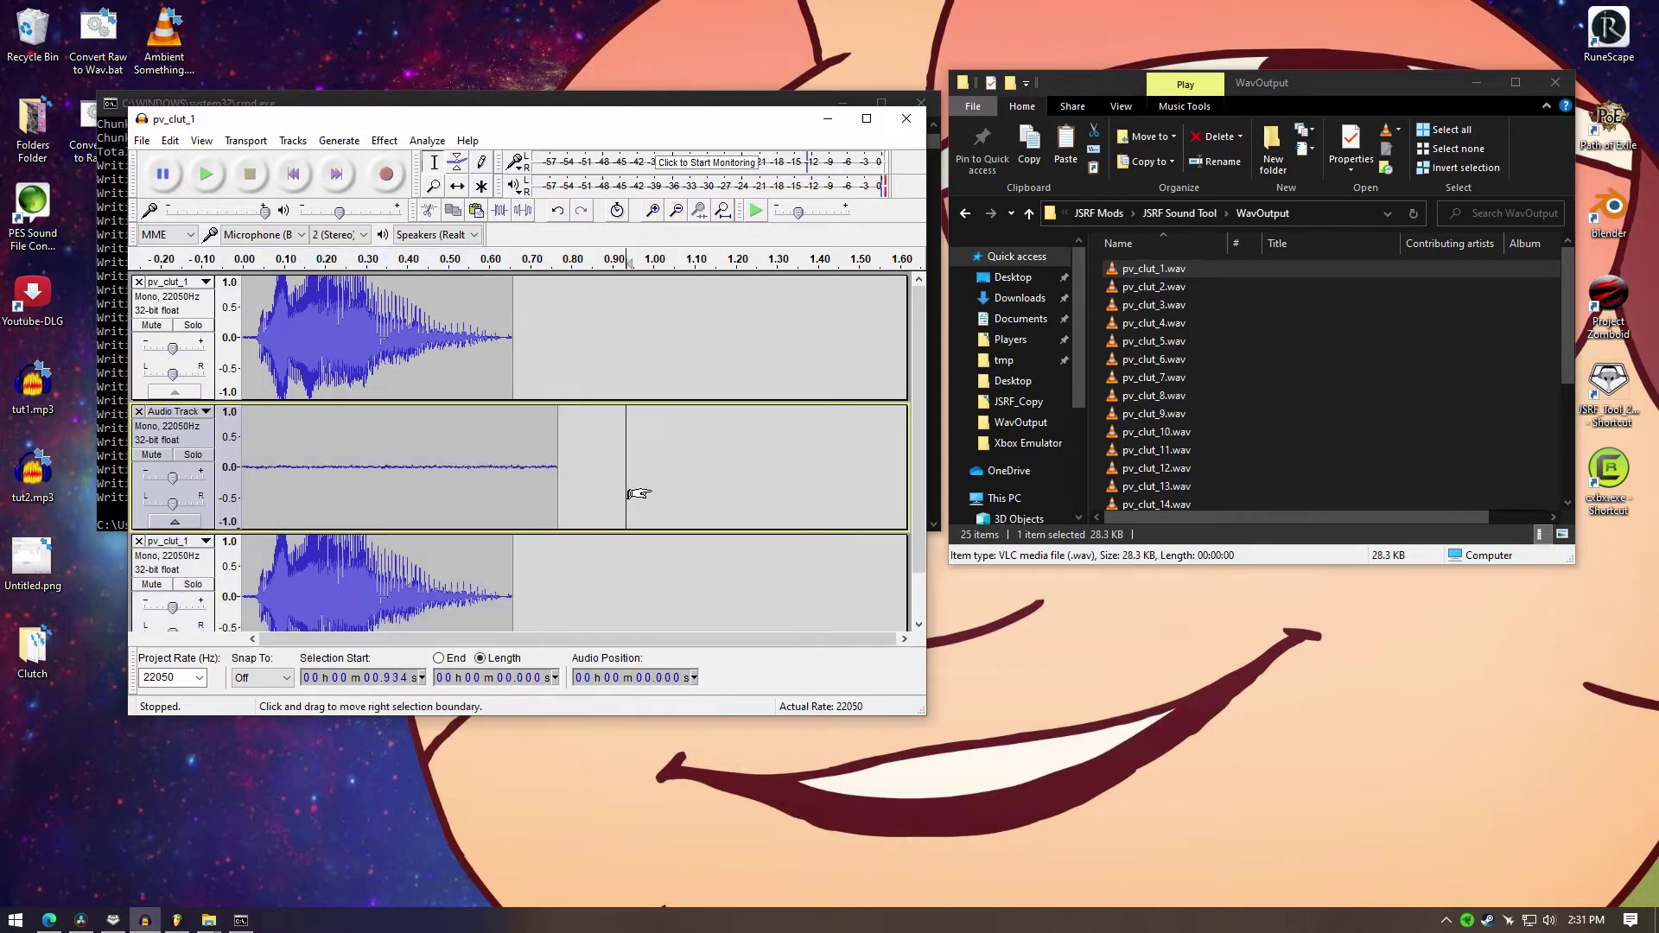
click(138, 411)
key(ctrl+z)
key(ctrl+z)
key(ctrl+z)
key(ctrl+z)
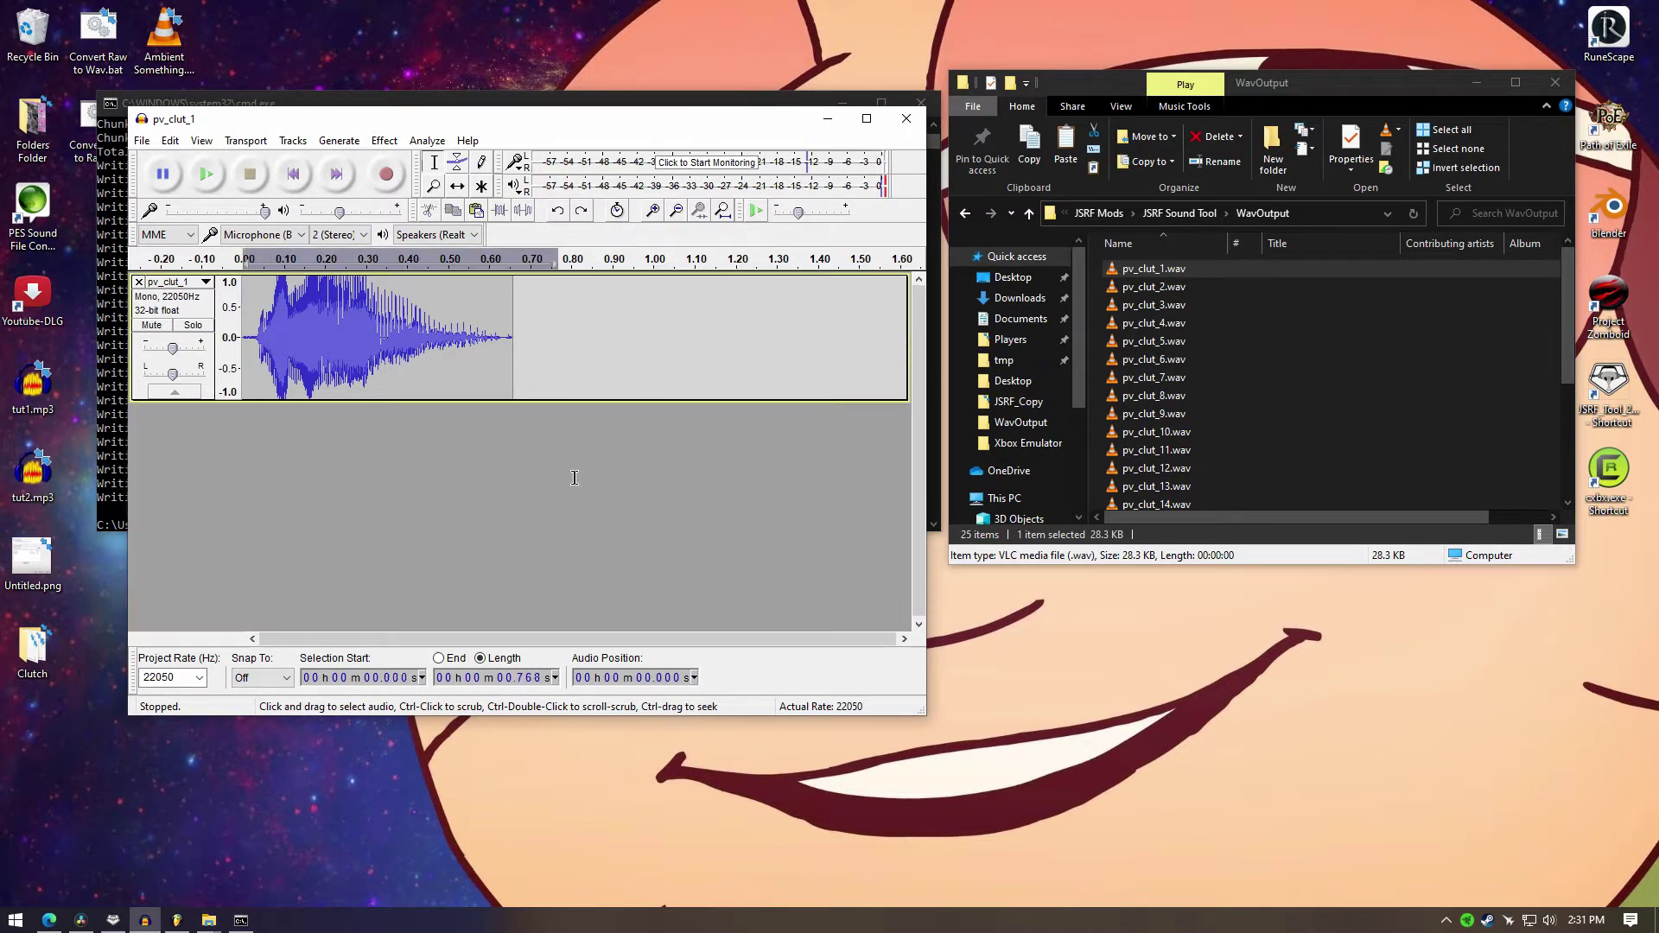
Step: Move the voiced part of the recording, about 0.72 seconds long, onto a new track and delete the leftover recording track
click(603, 482)
drag(390, 359, 688, 358)
key(Delete)
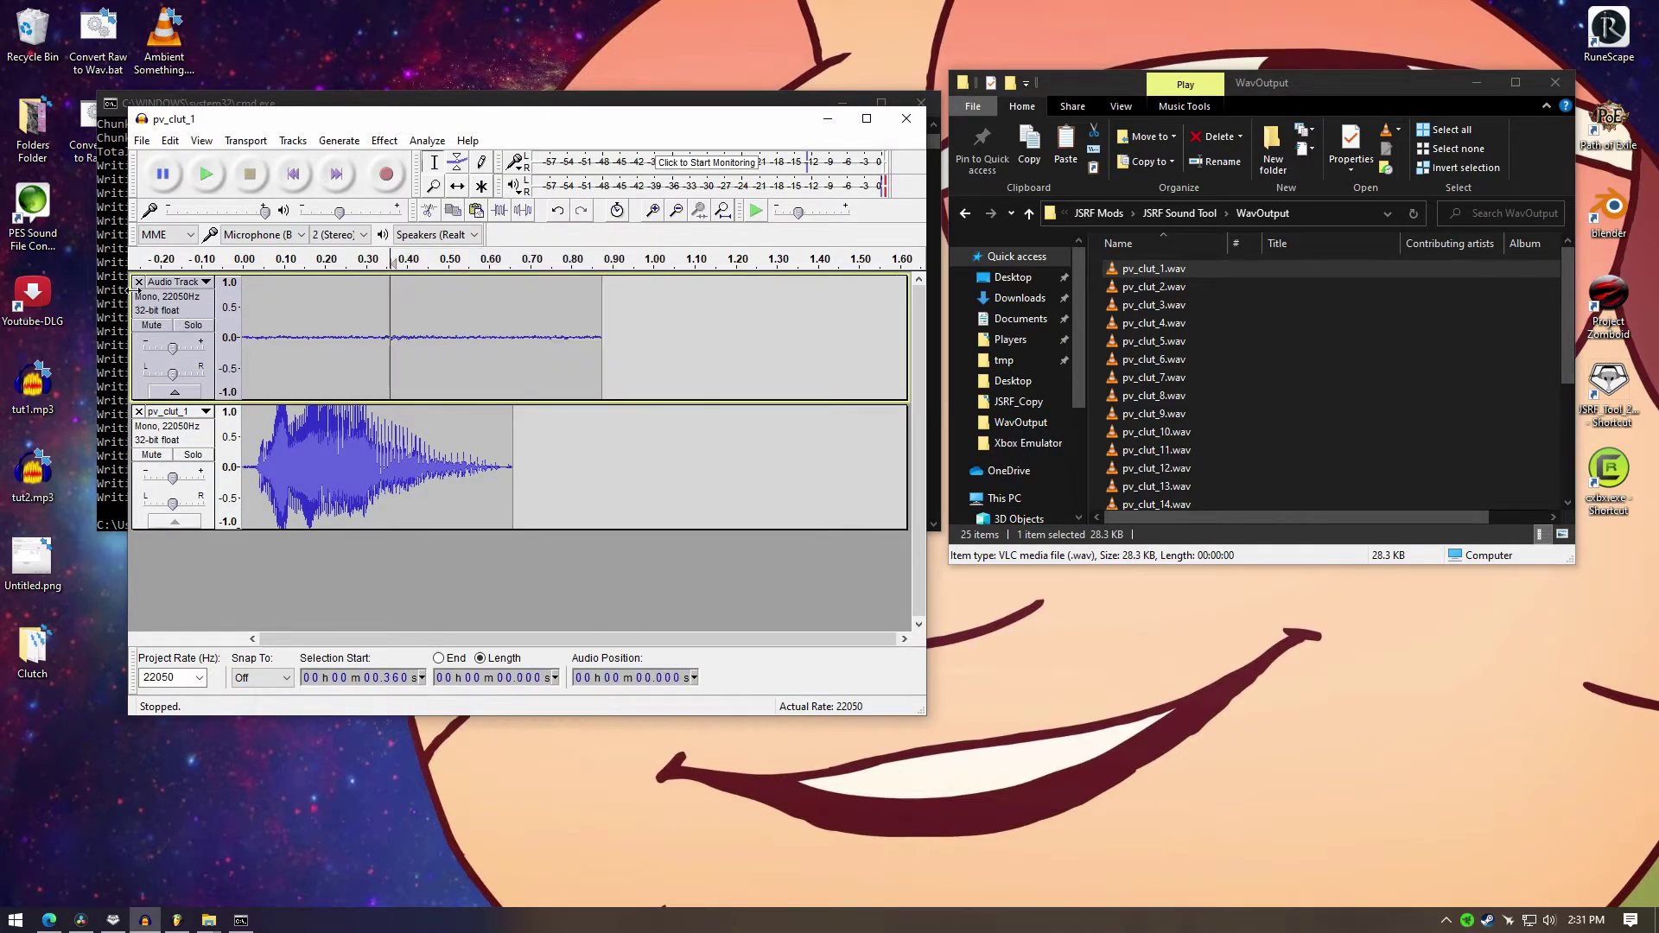
click(138, 282)
key(ctrl+v)
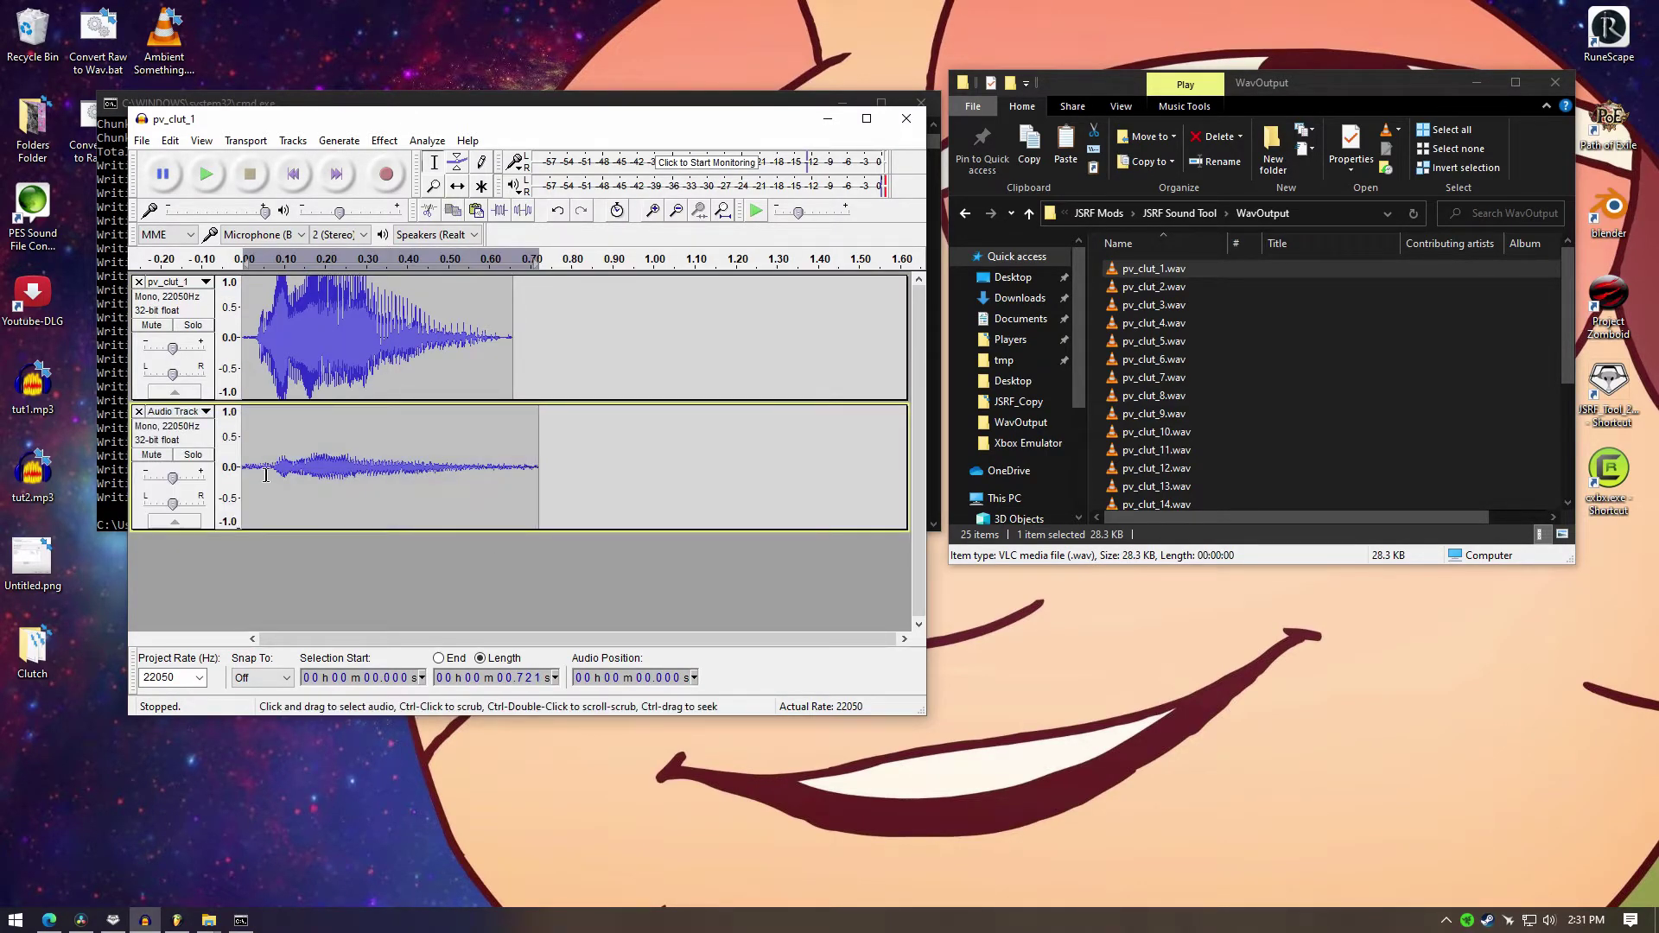
Step: Trim the end of the pasted recording to about 0.657 seconds, matching the length of the pv_clut_1 track
click(288, 481)
drag(551, 471, 514, 471)
key(Delete)
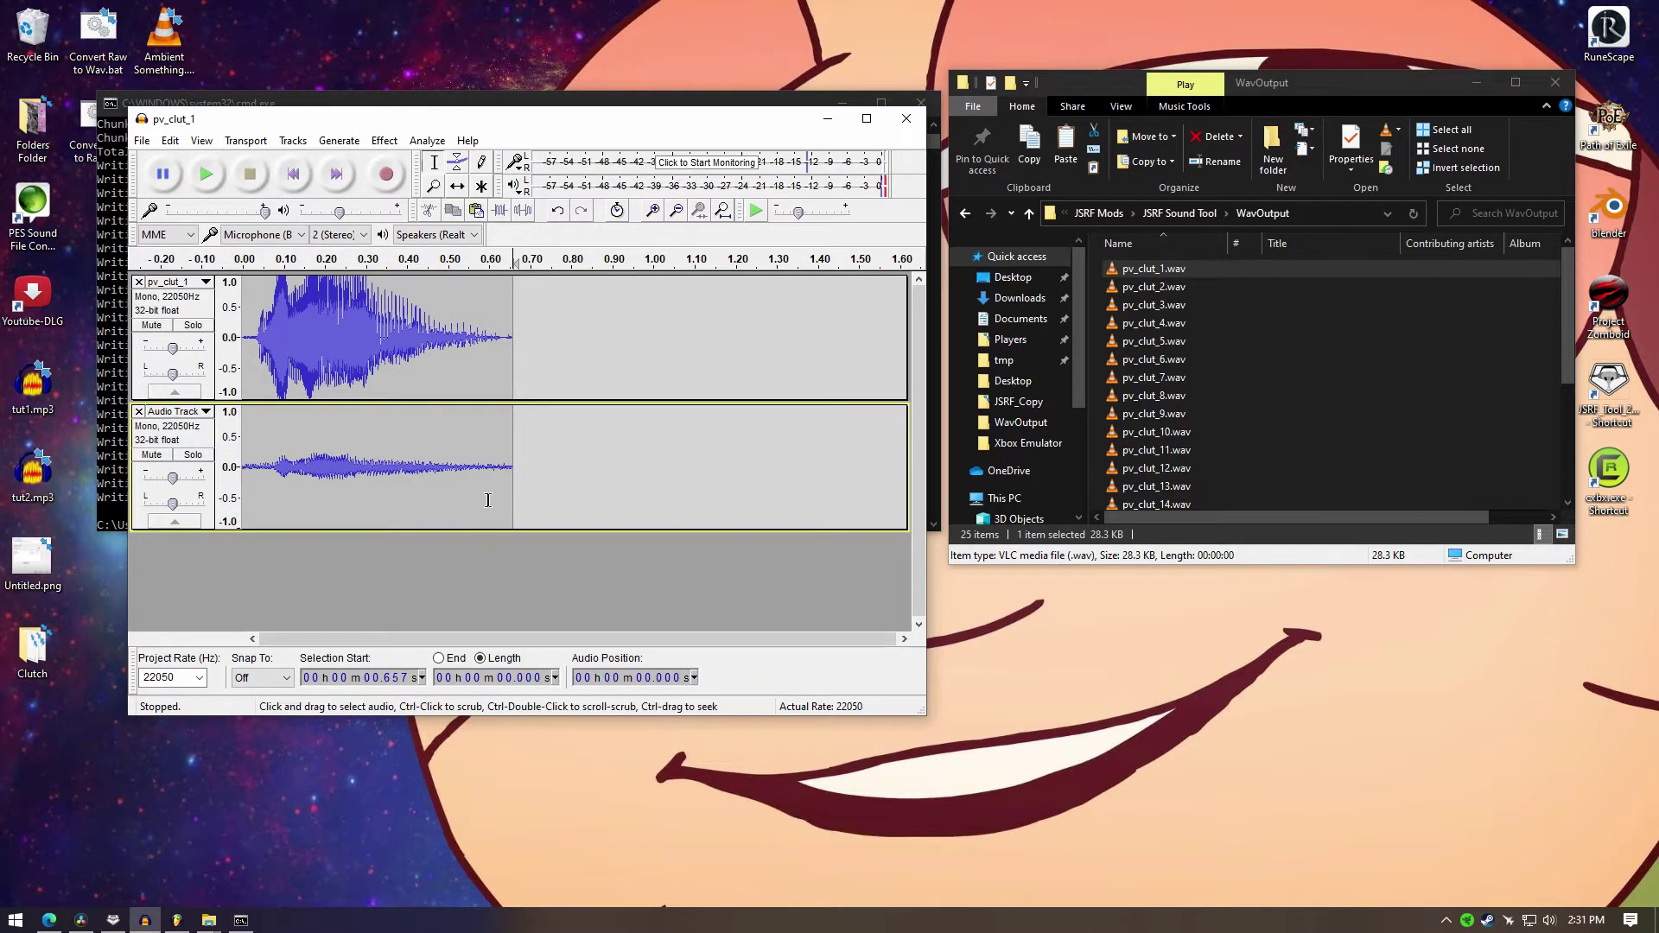
Step: Apply the Normalize effect to the whole trimmed recording
click(164, 436)
click(385, 140)
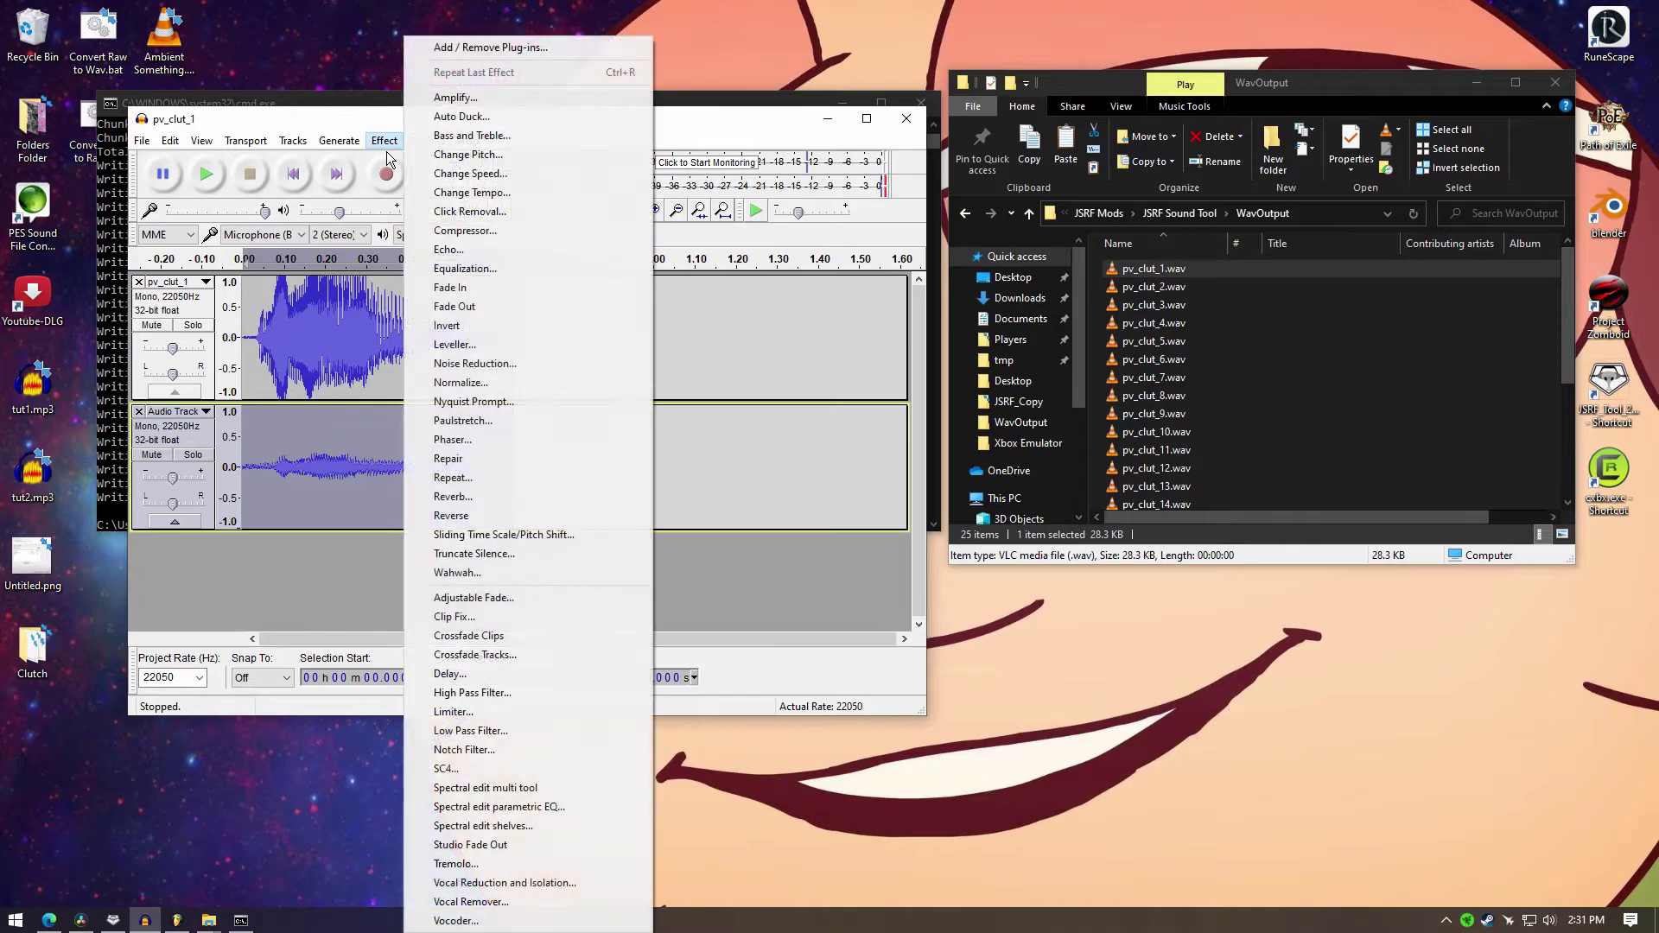
click(461, 382)
click(582, 463)
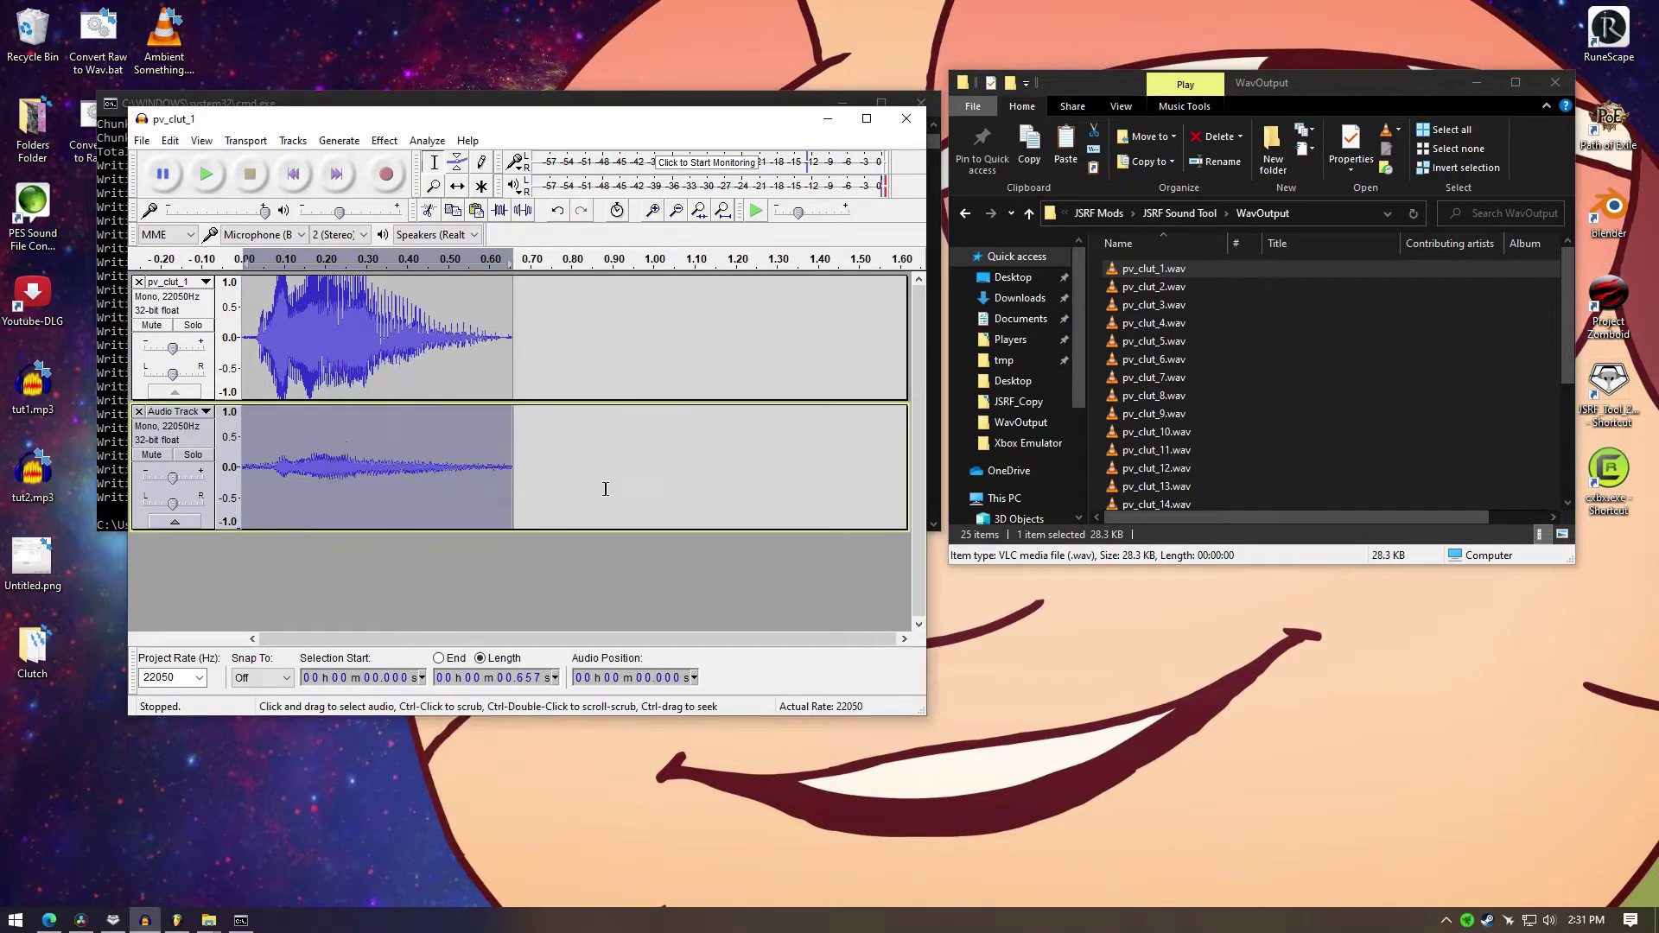
Step: Remove the original pv_clut_1 track and set the audio export format to WAV (Microsoft) signed 16-bit PCM
click(138, 281)
click(141, 140)
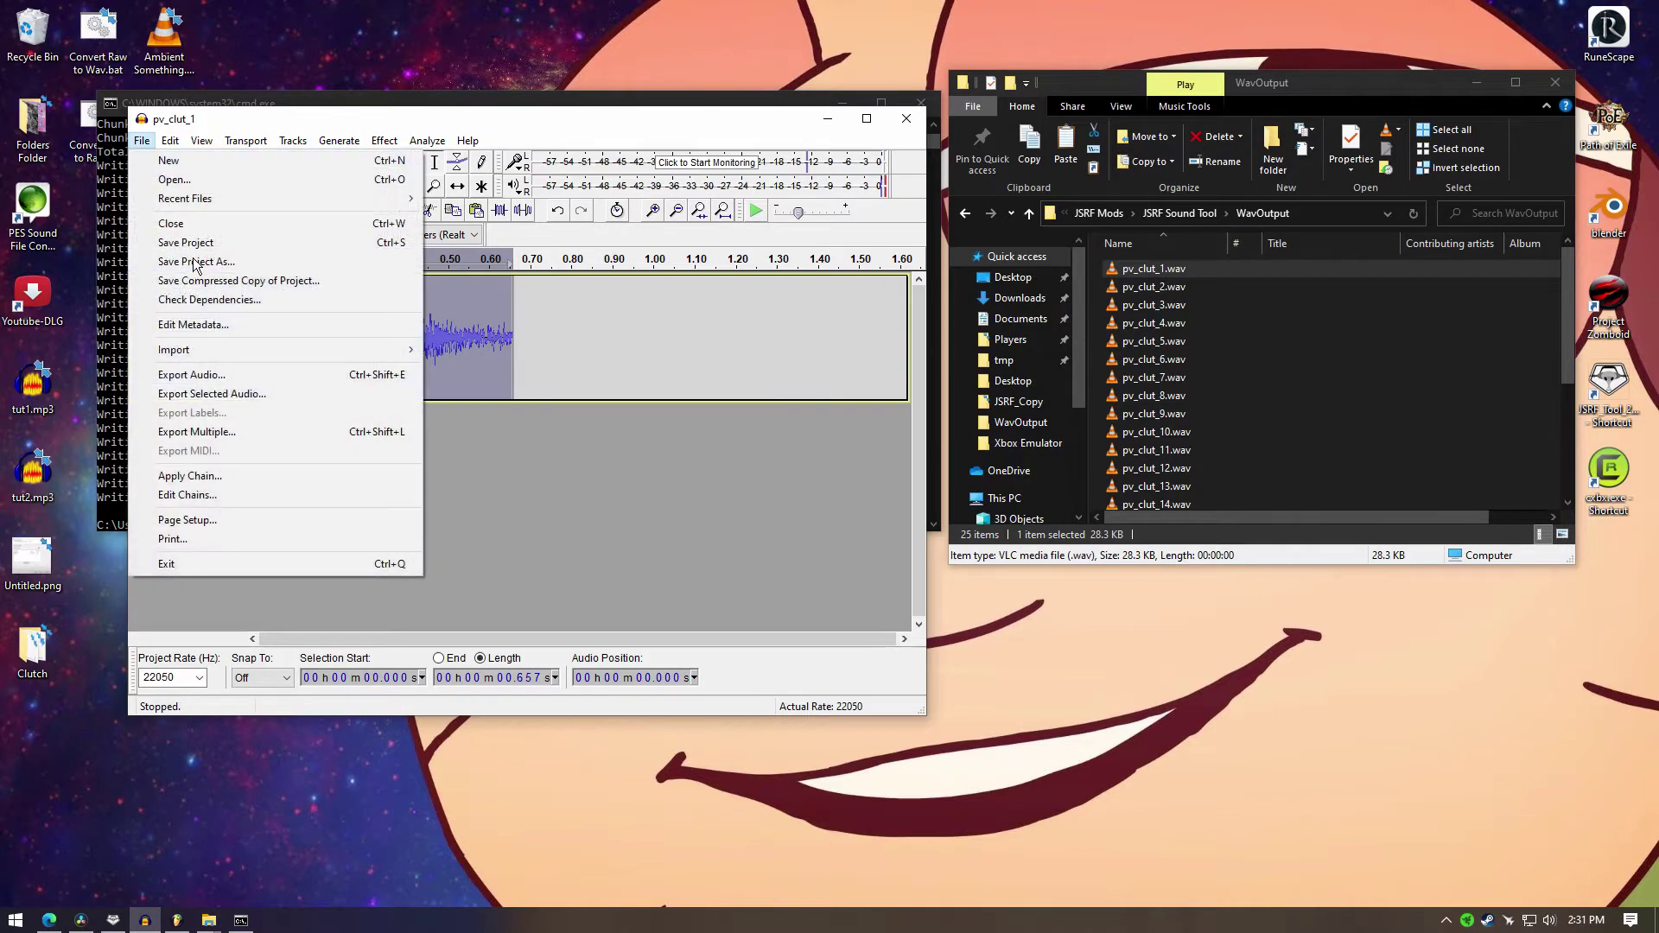
click(211, 376)
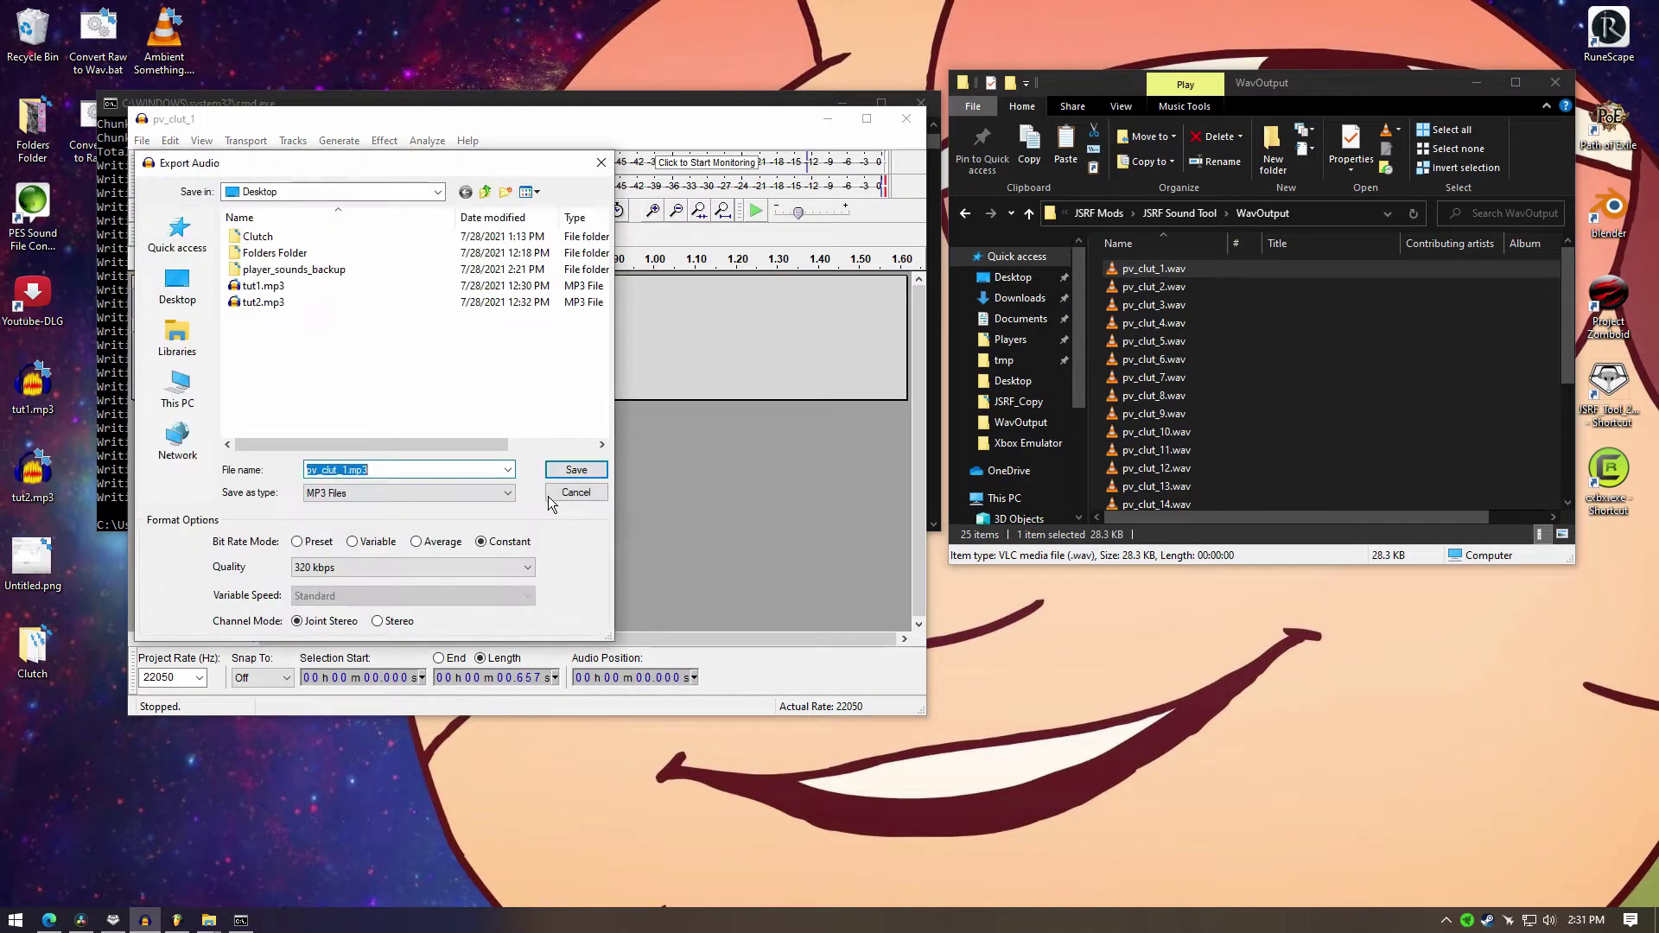
click(416, 492)
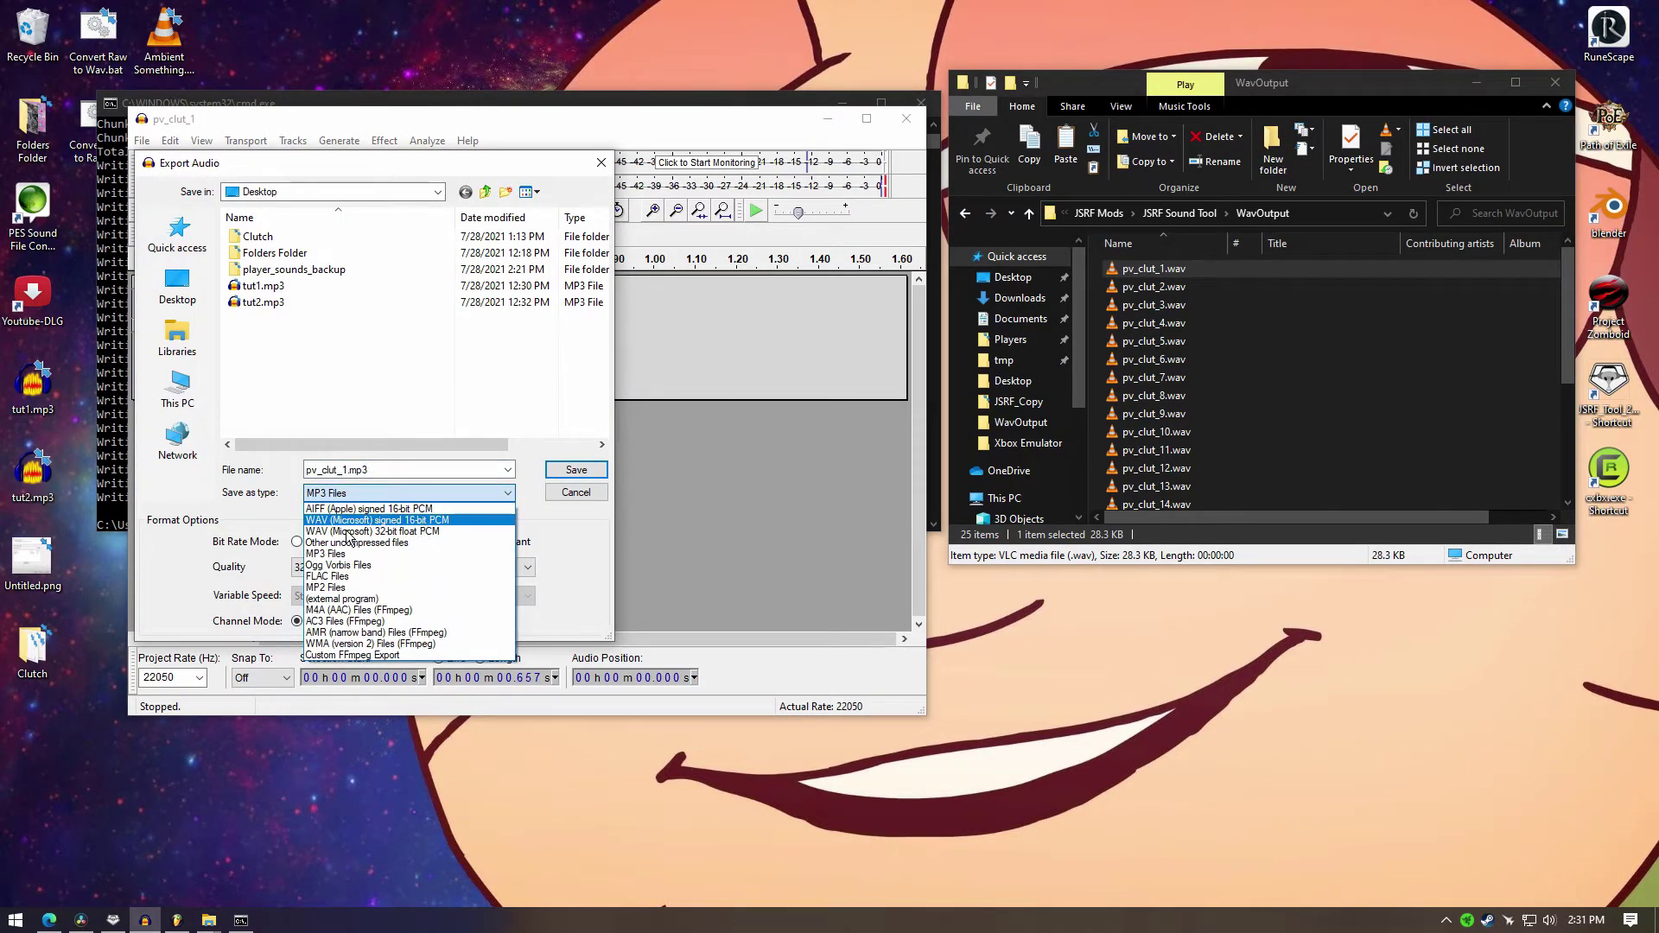
click(432, 522)
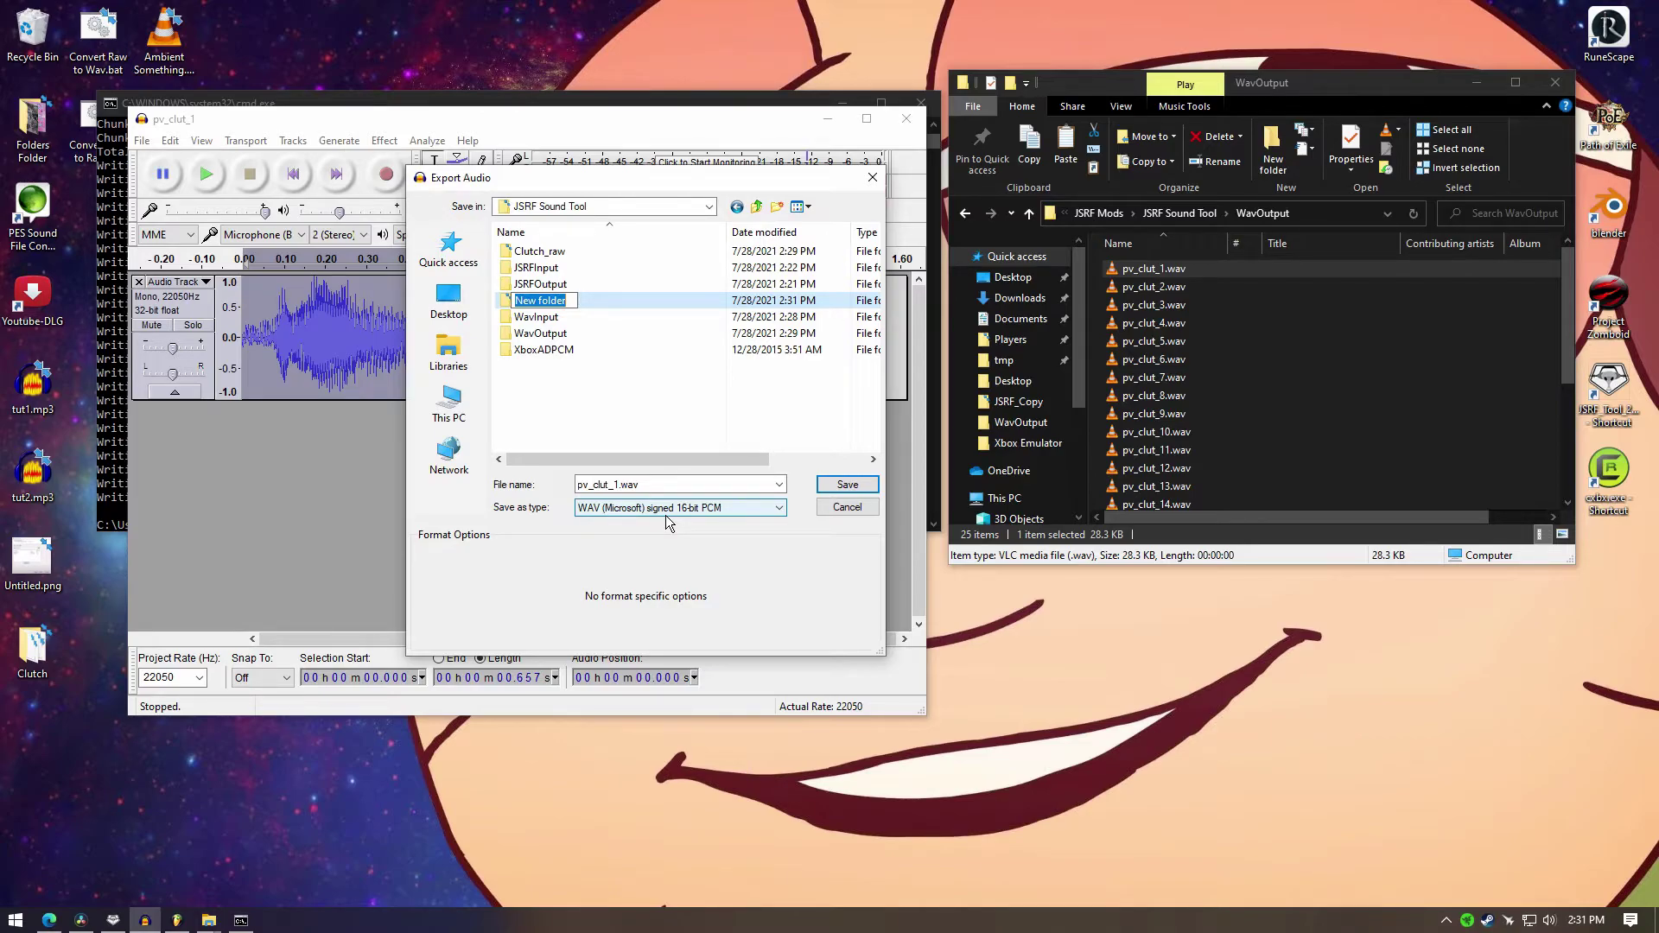
Step: Create a Clutch_Custom folder inside JSRF Sound Tool and export the recording into it as pv_clut_1.wav
text(Ckl)
key(BackSpace)
key(BackSpace)
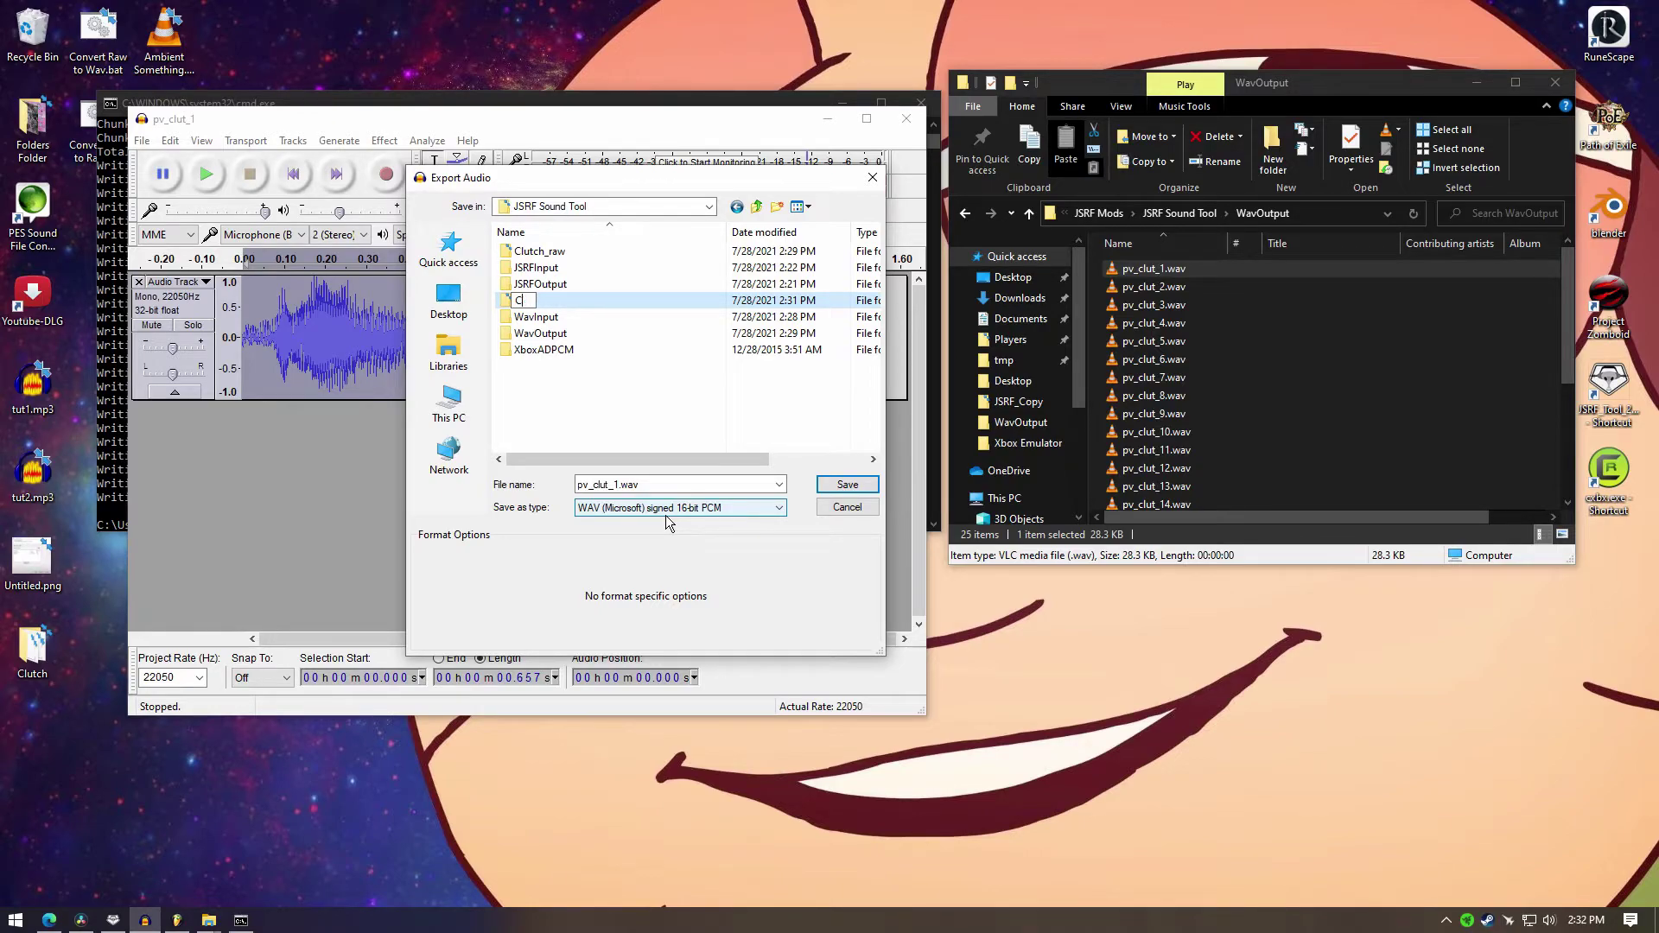
text(lutch_Custom)
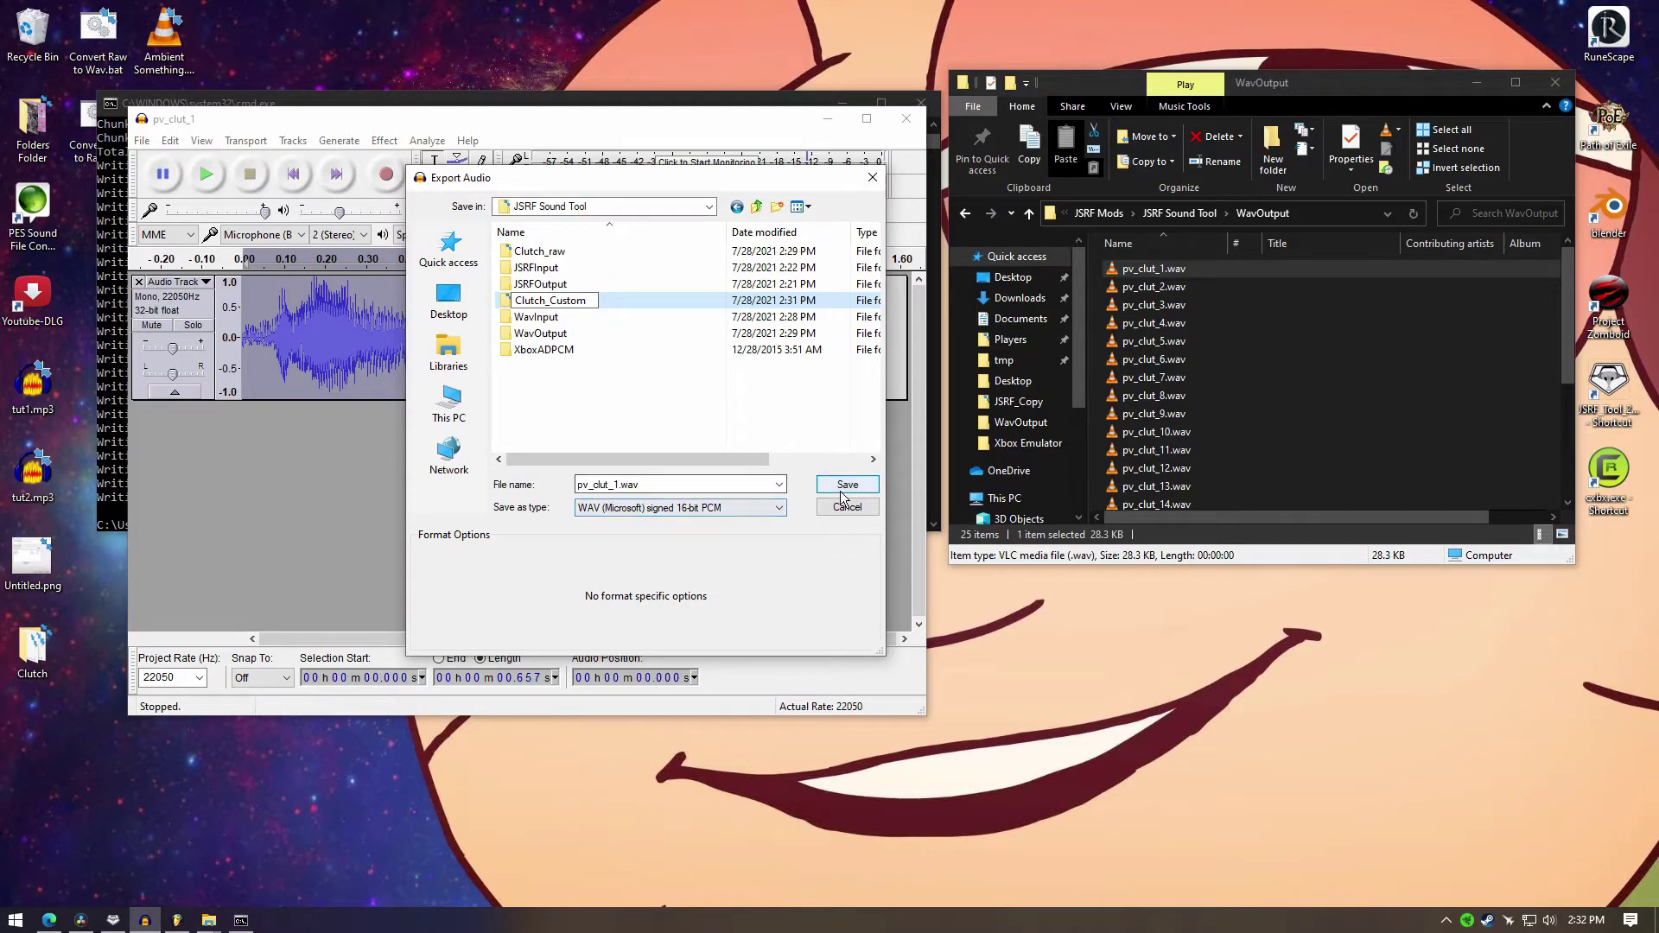
key(Return)
double_click(570, 252)
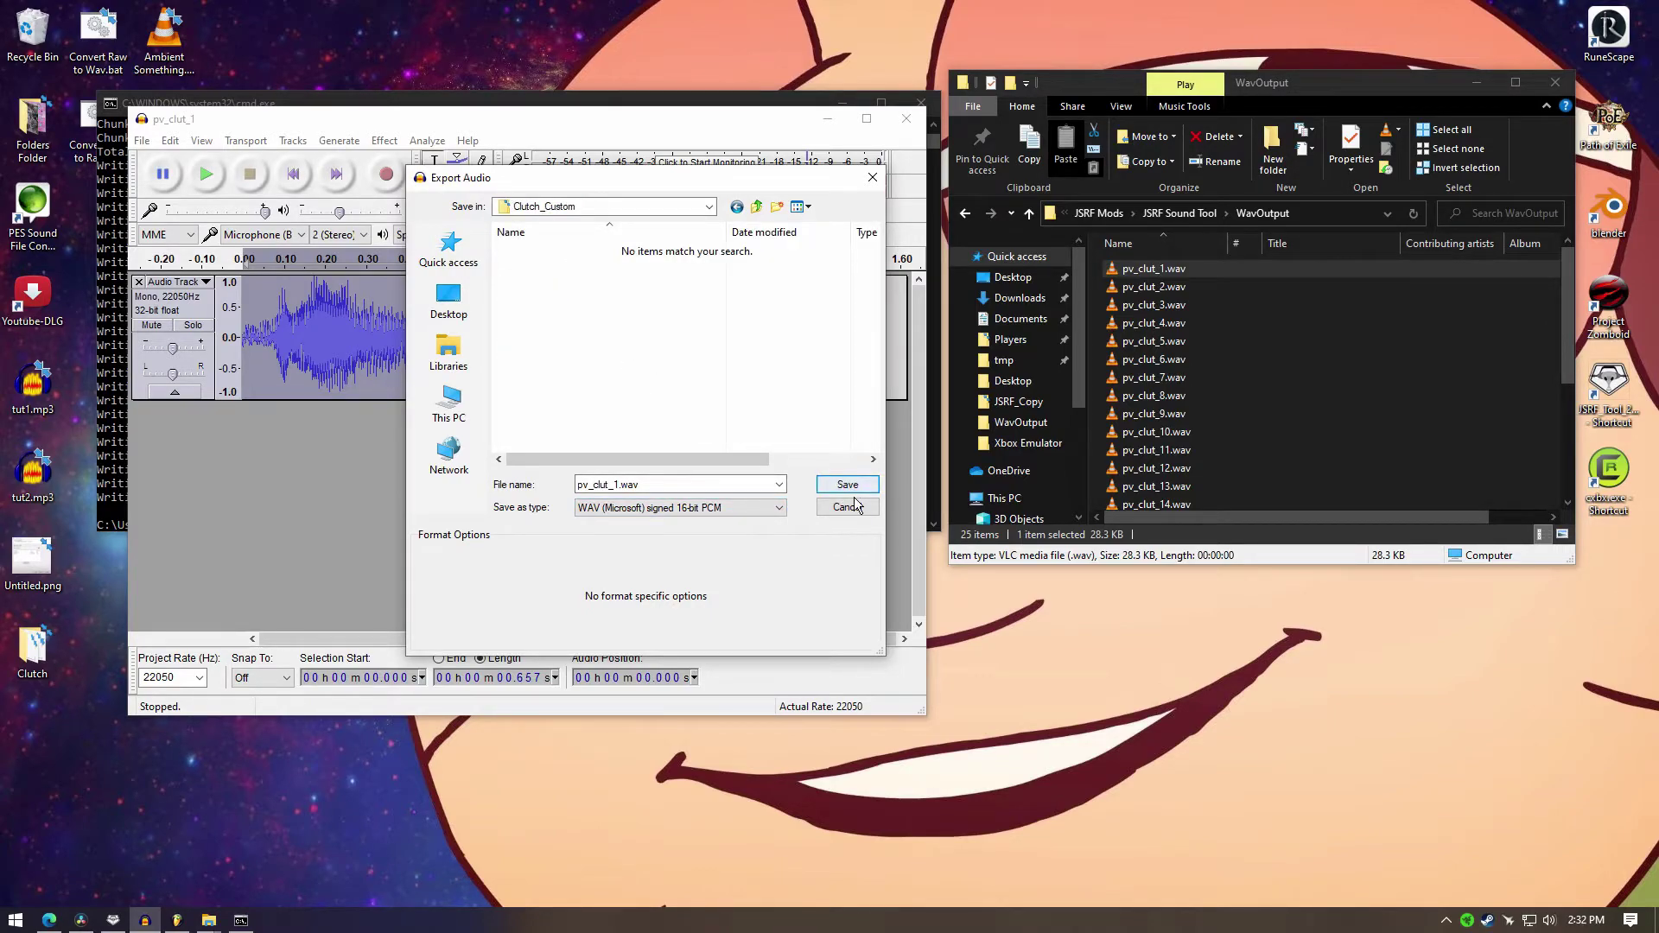
key(Return)
click(926, 717)
click(438, 456)
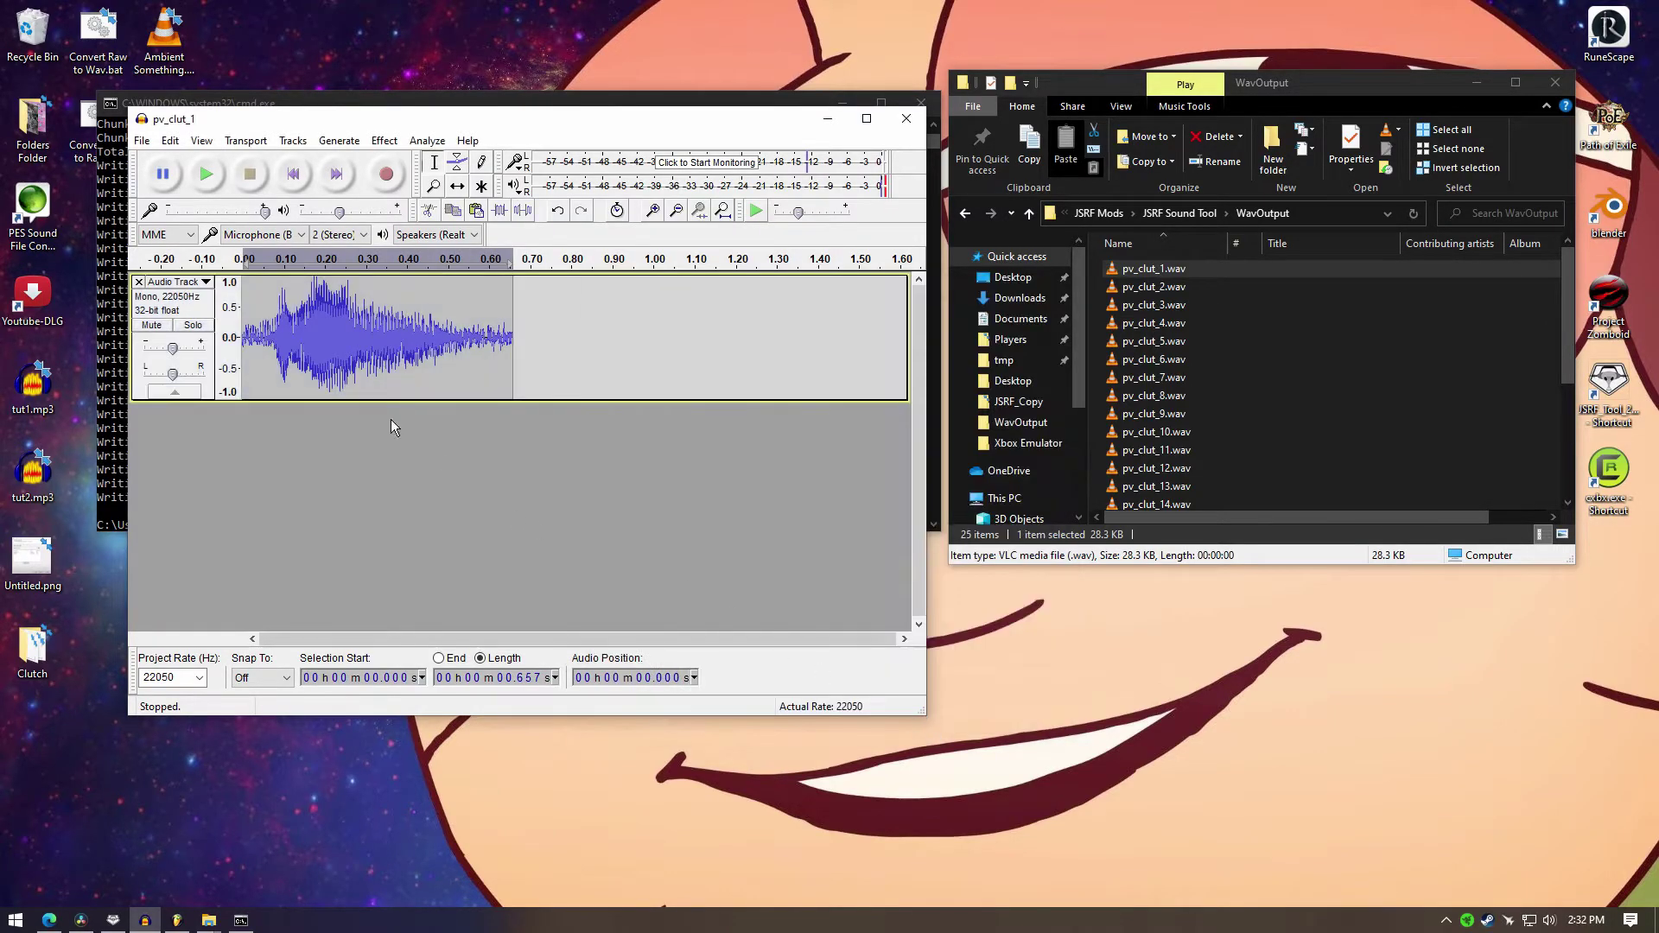
Step: Remove the exported track from the project and play back pv_clut_1.wav from the Clutch_Custom folder
click(139, 282)
key(alt+Up)
key(alt+Up)
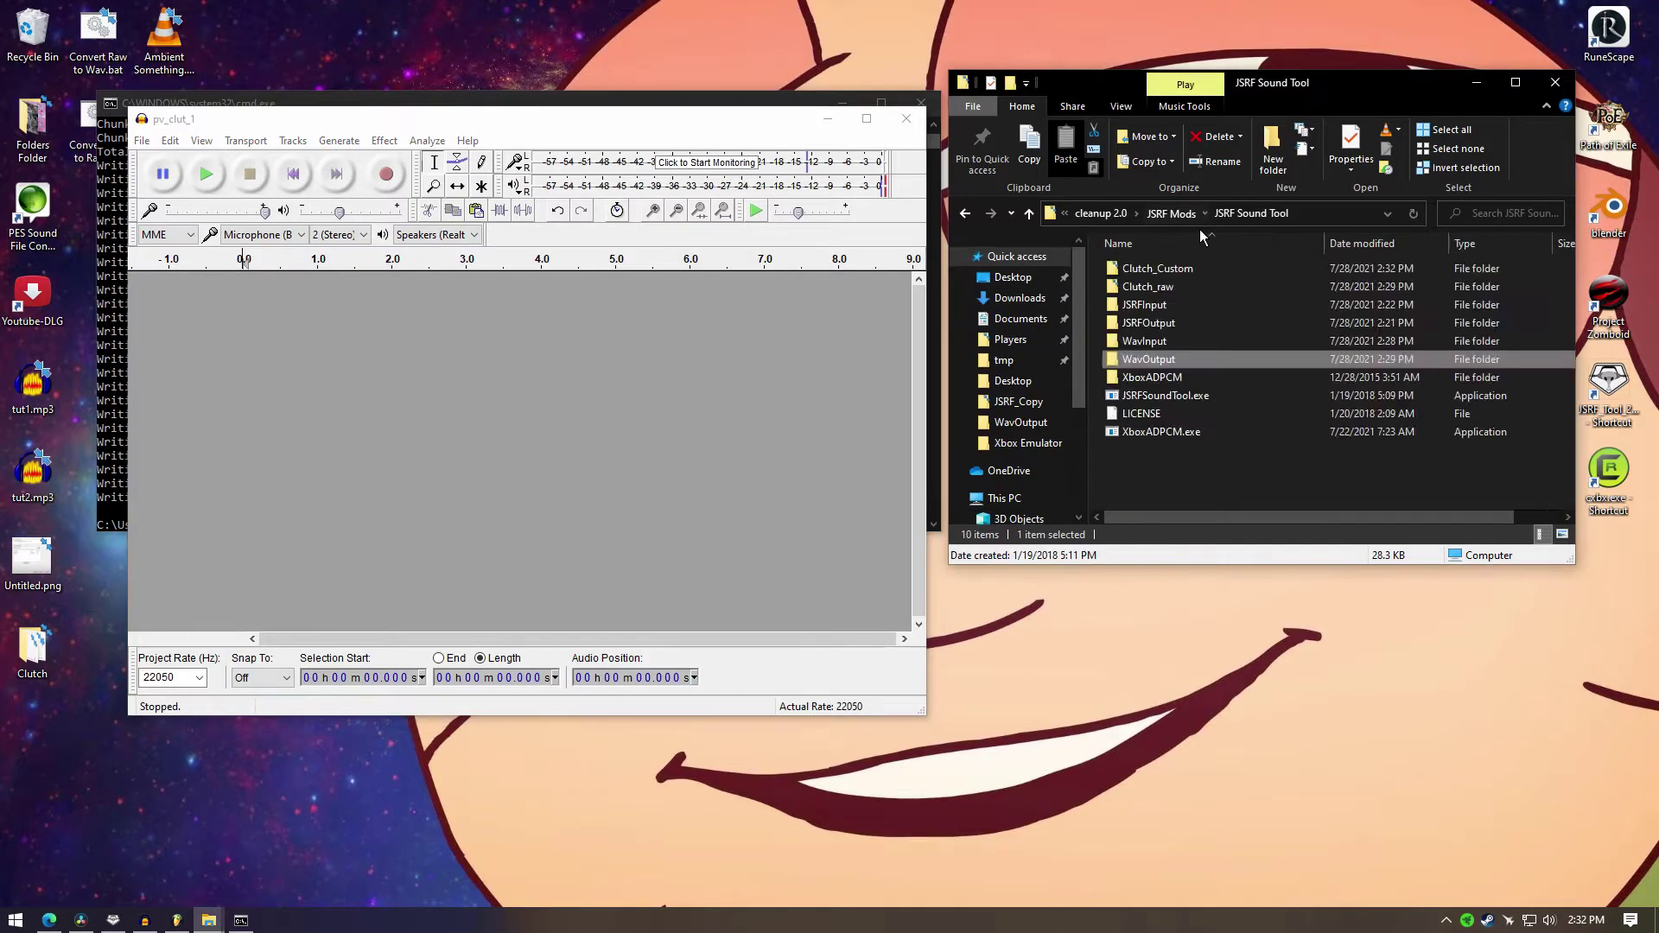
double_click(1196, 294)
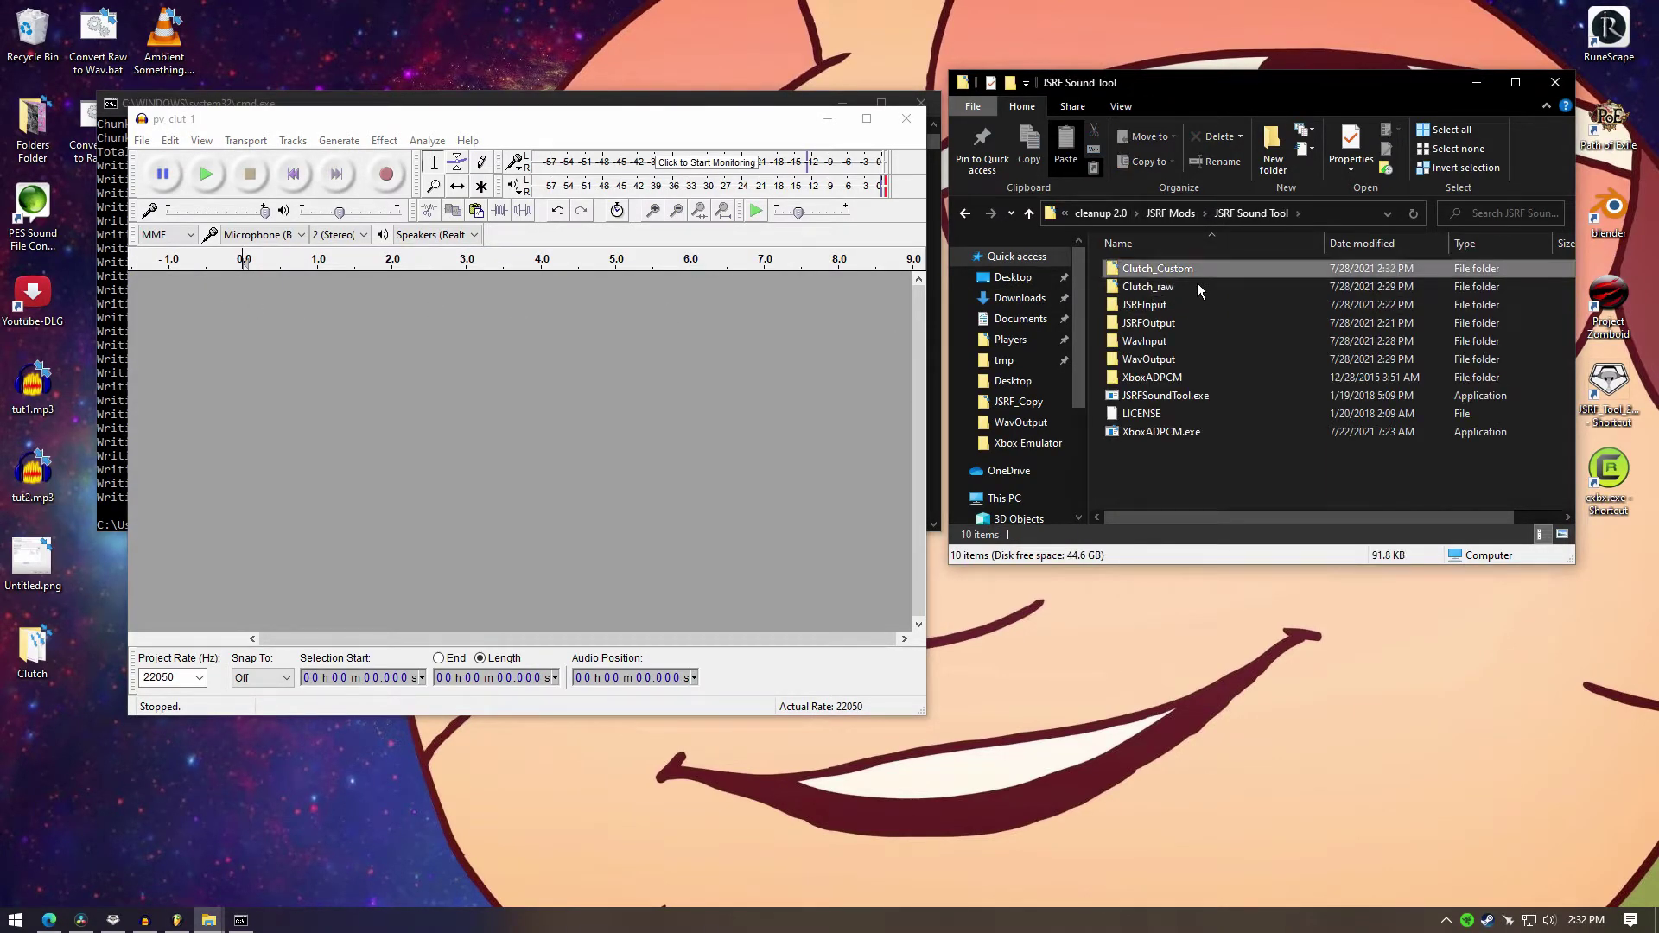
double_click(1186, 274)
click(1165, 273)
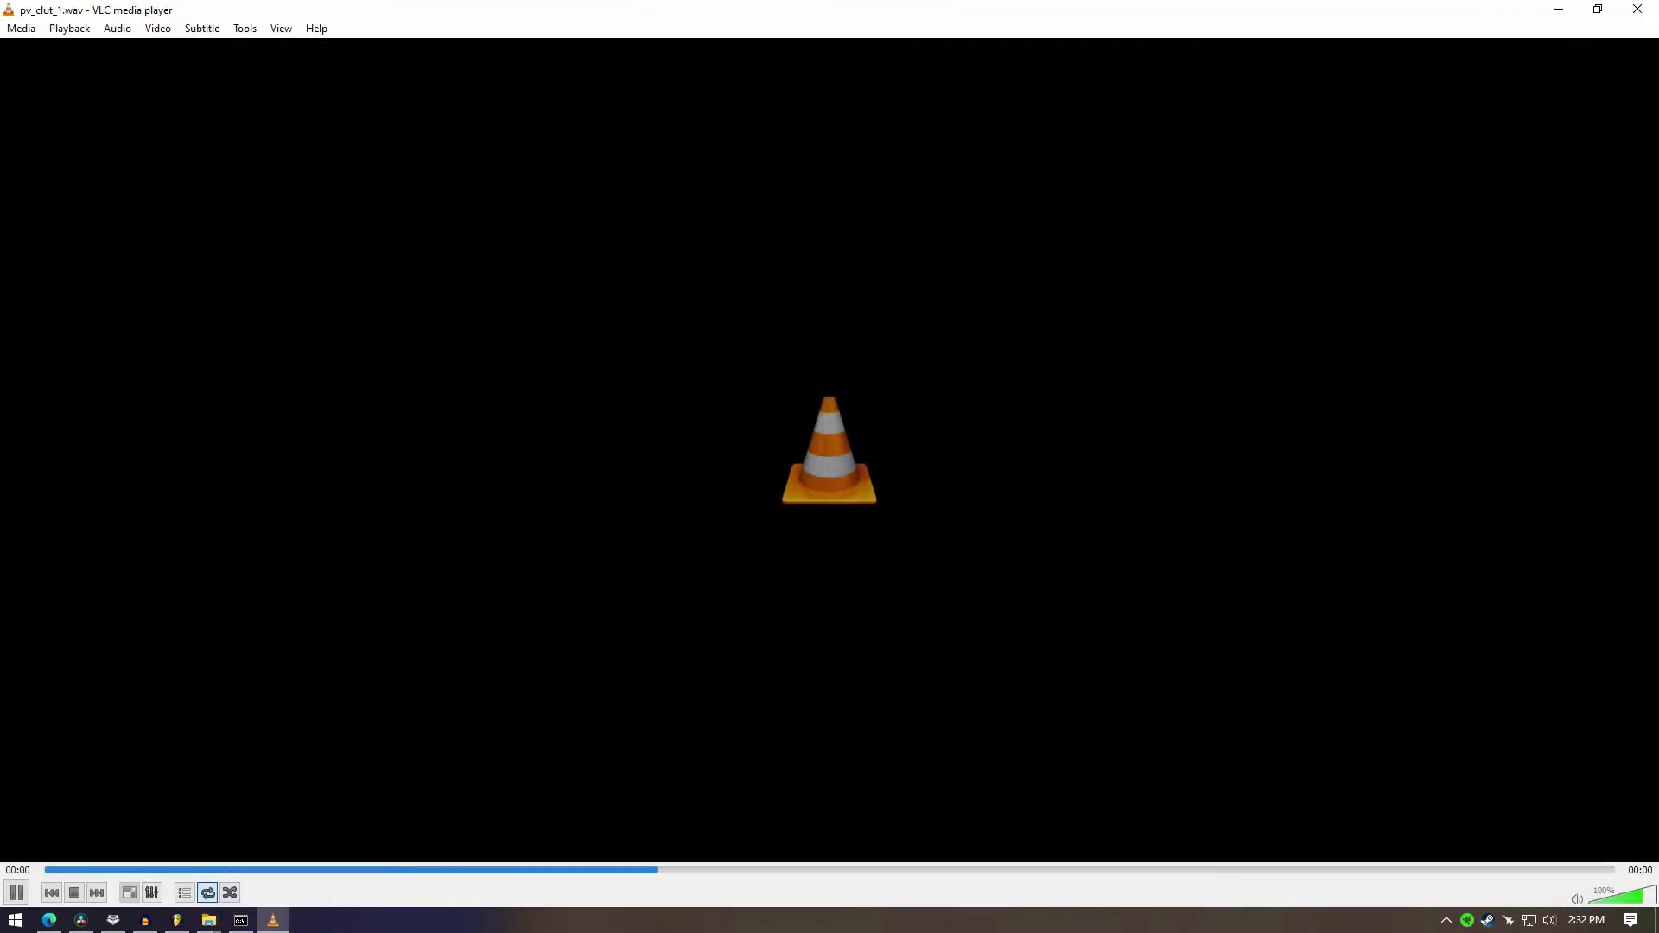
click(1637, 8)
Step: Check the JSRFOutput folder of the sound tool and open the WavOutput folder
click(1201, 218)
double_click(1183, 330)
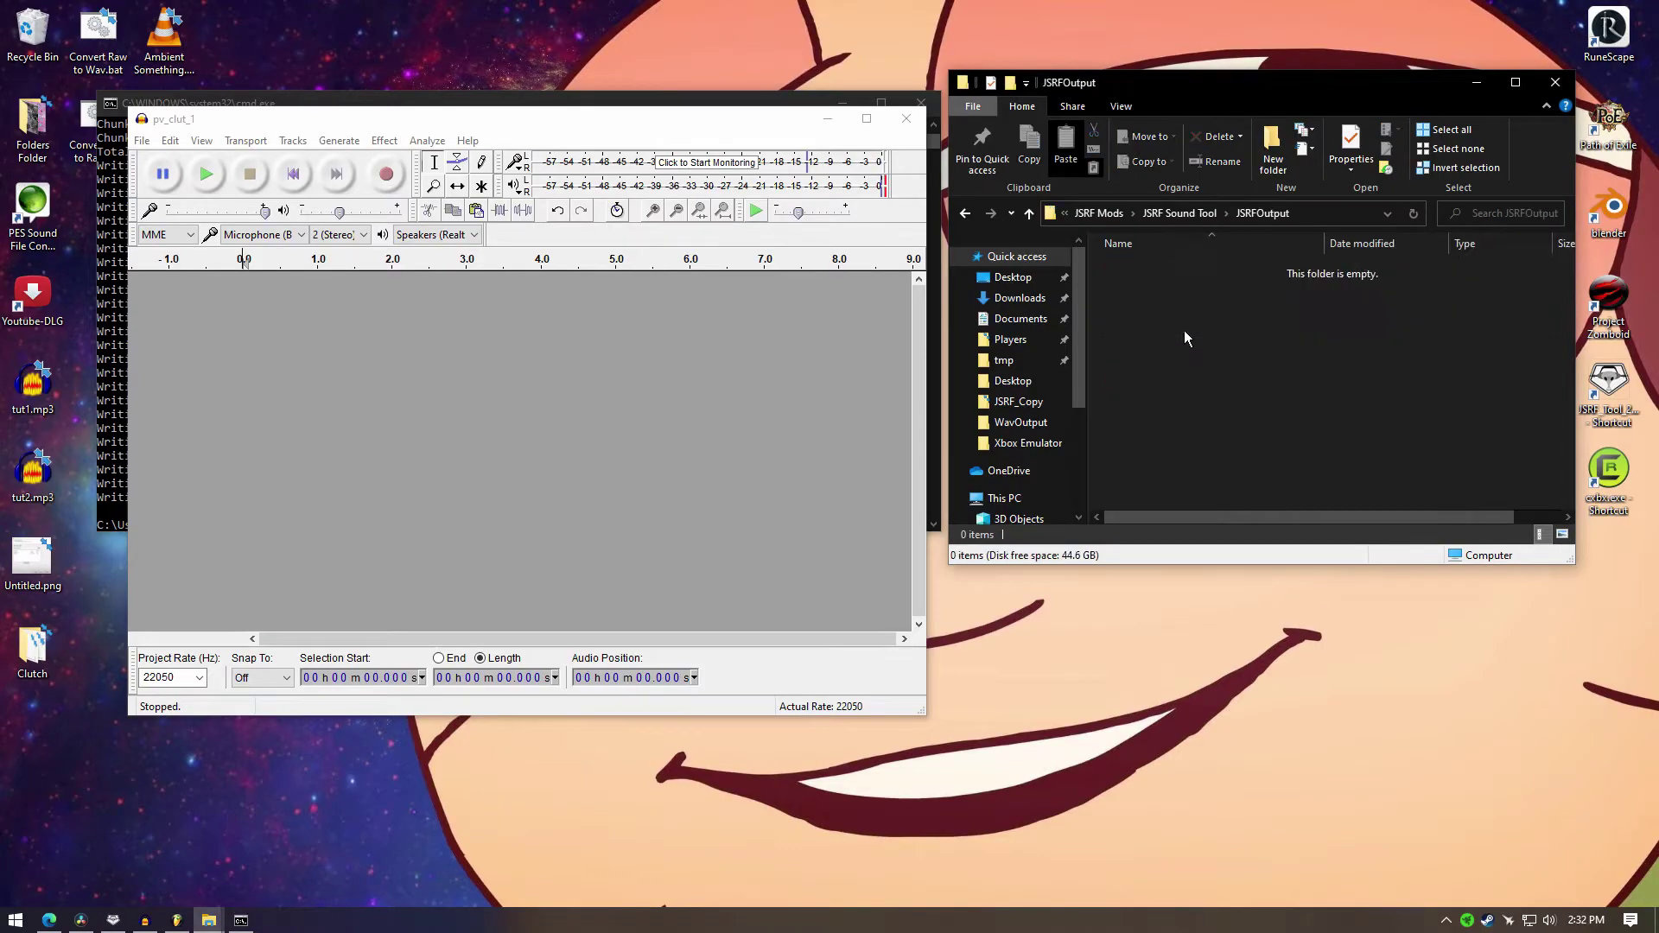
click(1208, 221)
double_click(1174, 316)
click(1196, 222)
double_click(1158, 359)
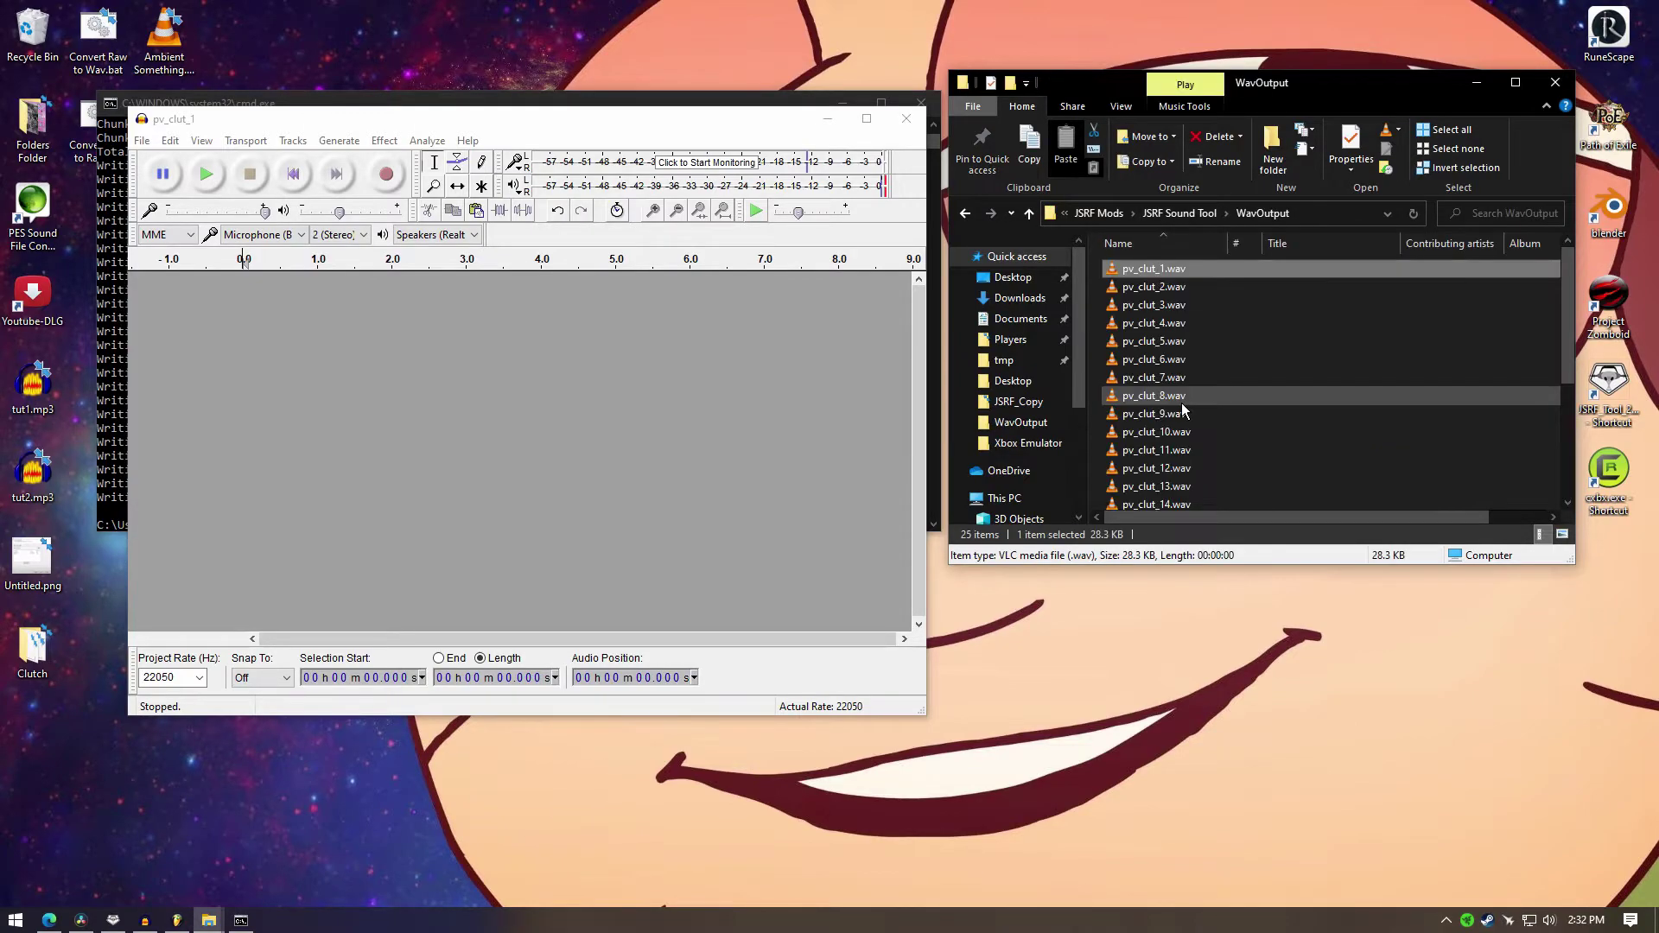
Step: Play pv_clut_2.wav and look through the other converted Clutch sounds in WavOutput
click(1168, 297)
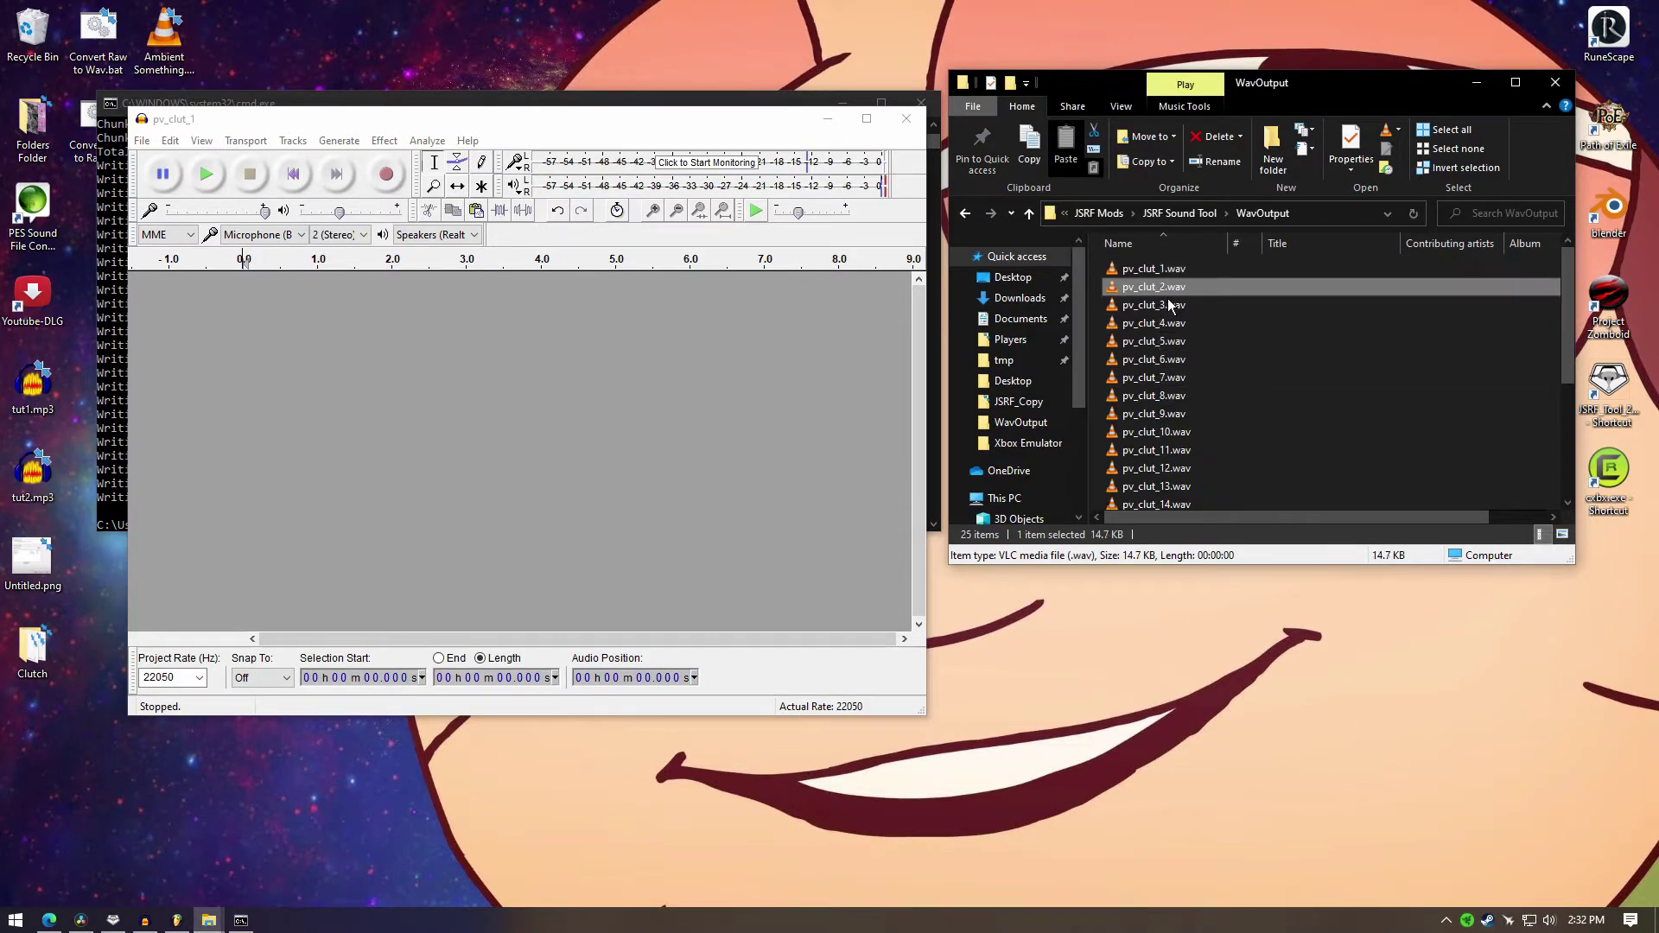
double_click(1168, 294)
double_click(1184, 325)
click(1642, 7)
click(1171, 312)
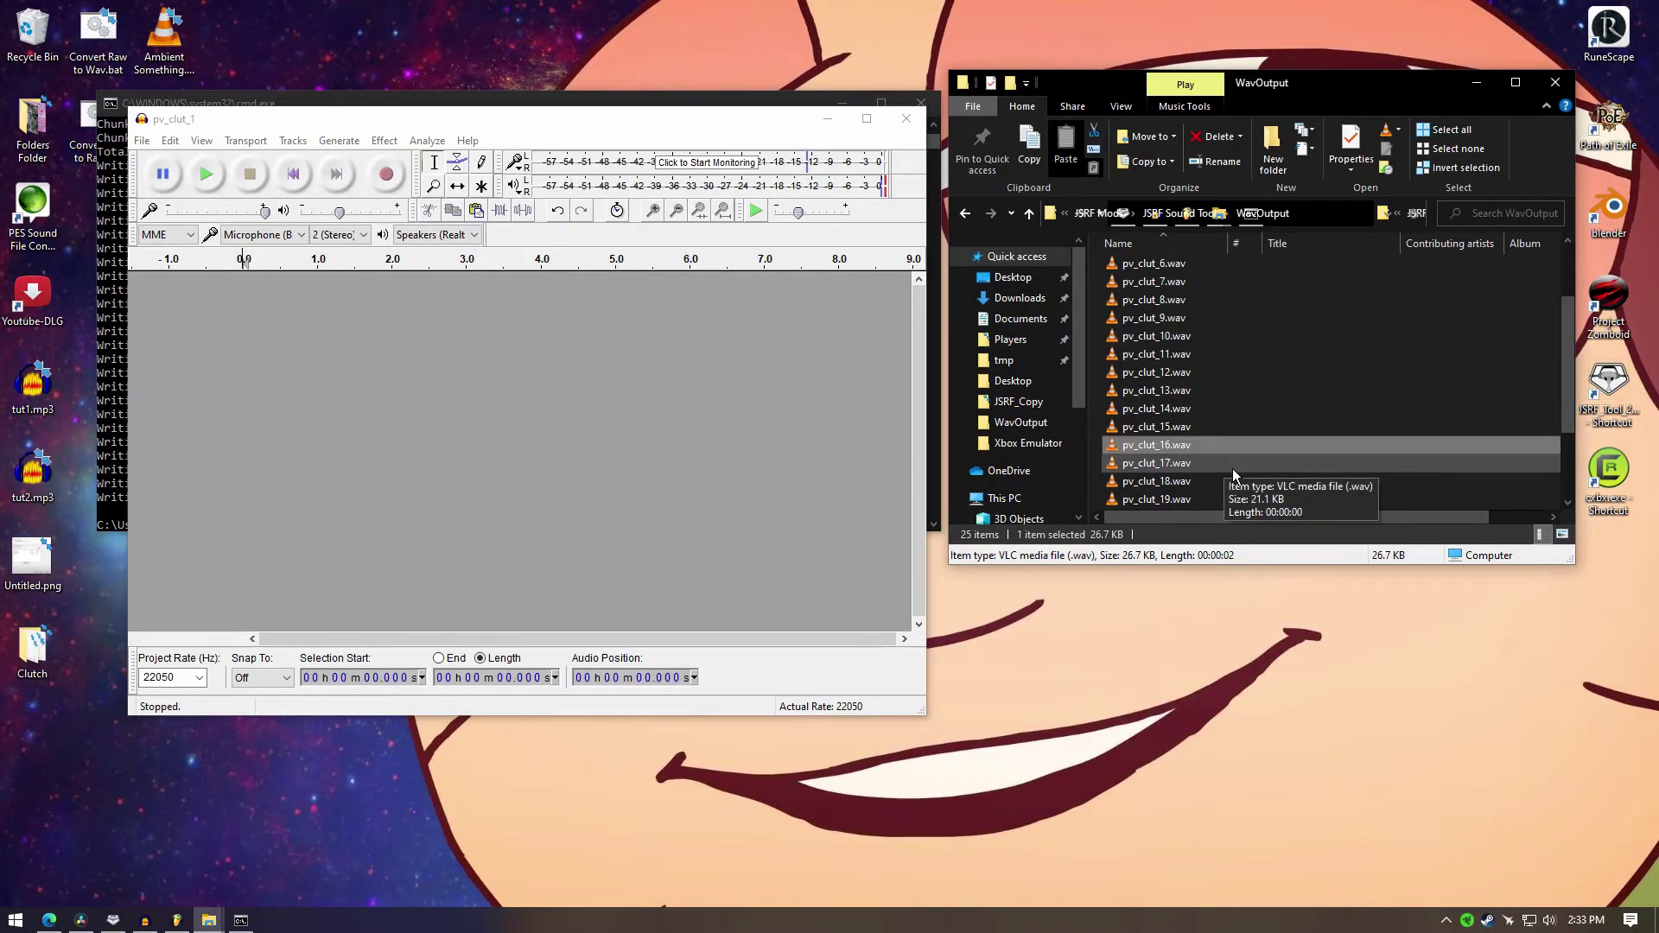
scroll(1229, 468, down, 2)
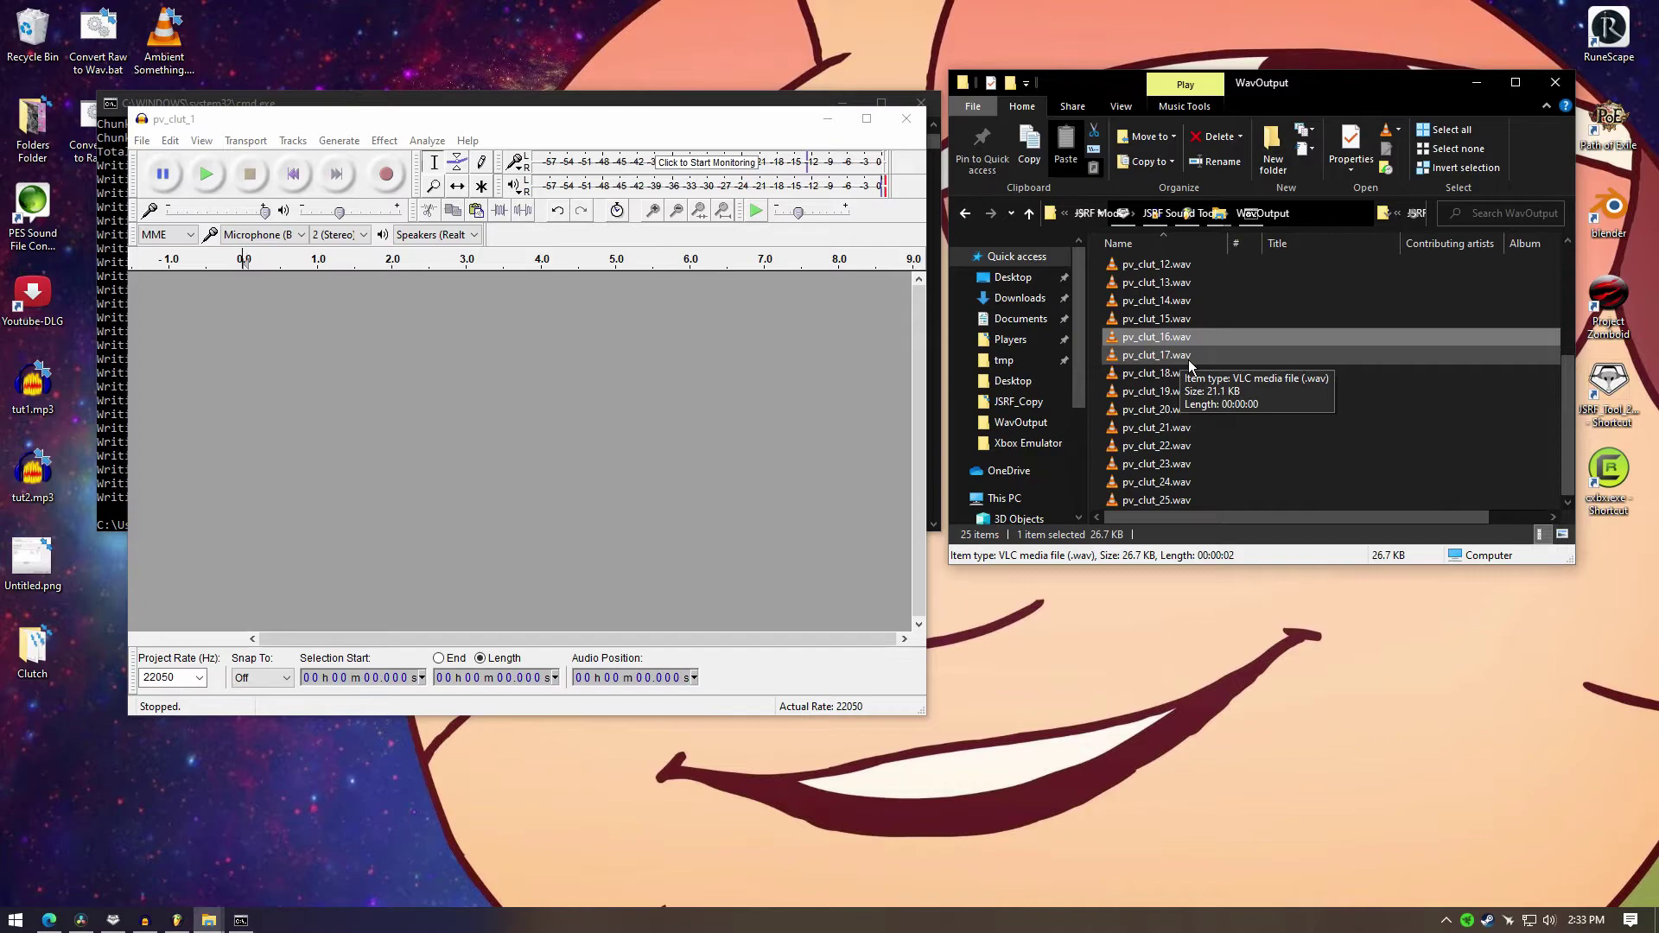
Step: Review the files in the Clutch_raw and WavOutput folders and check the contents of WavInput
click(1178, 218)
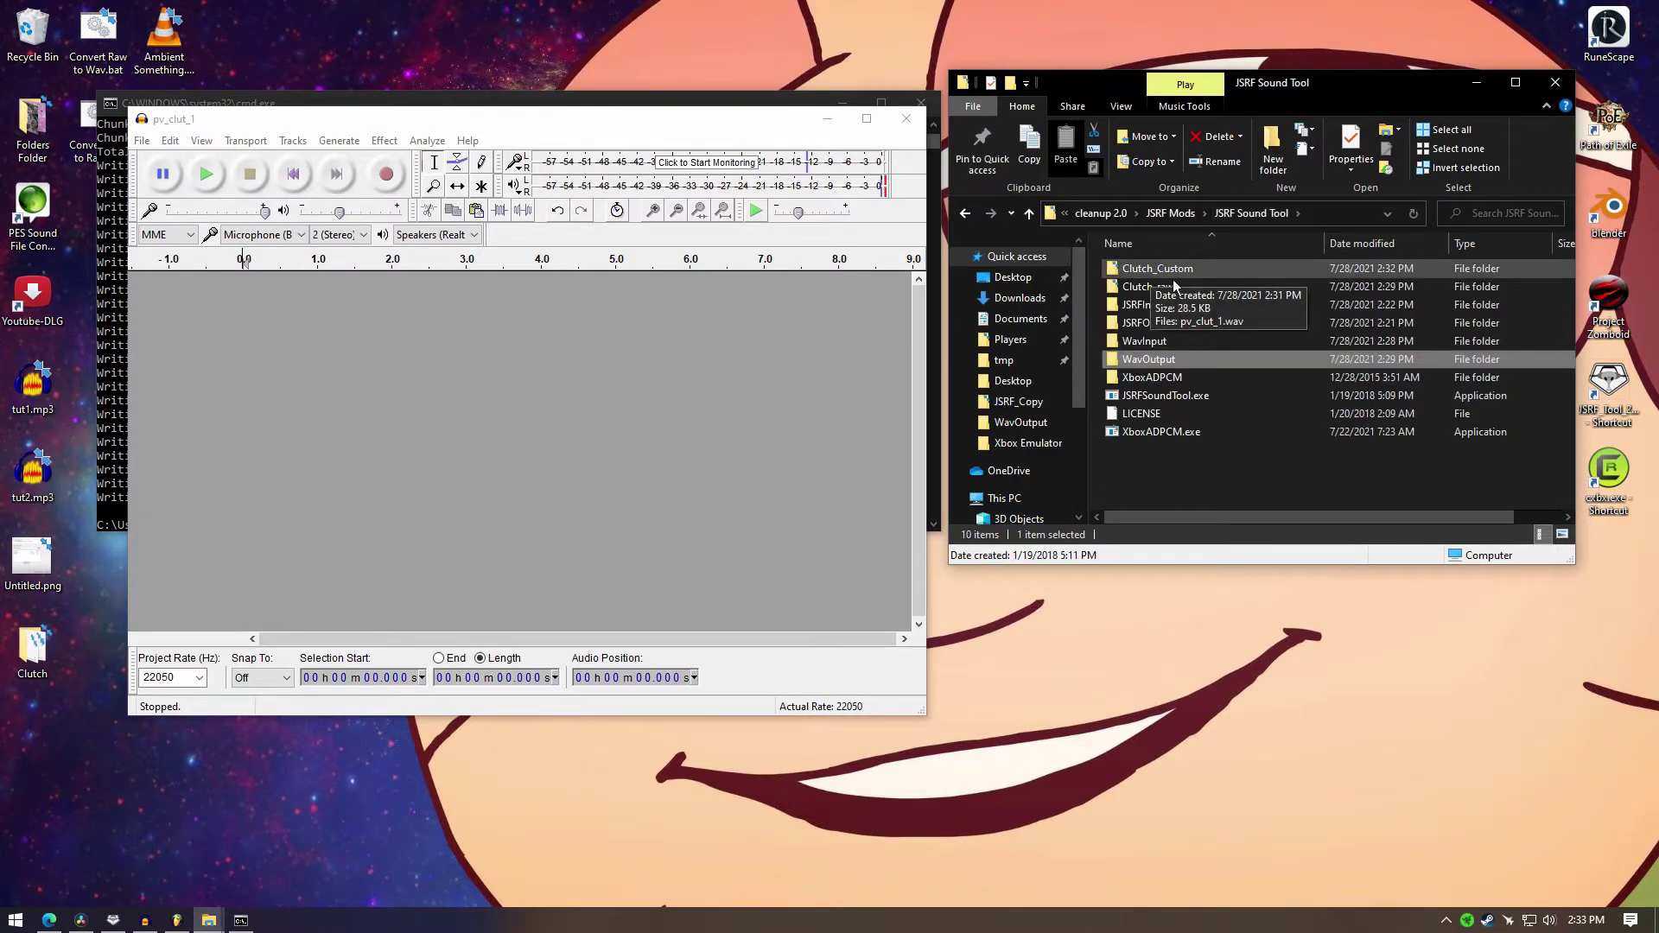
double_click(1172, 286)
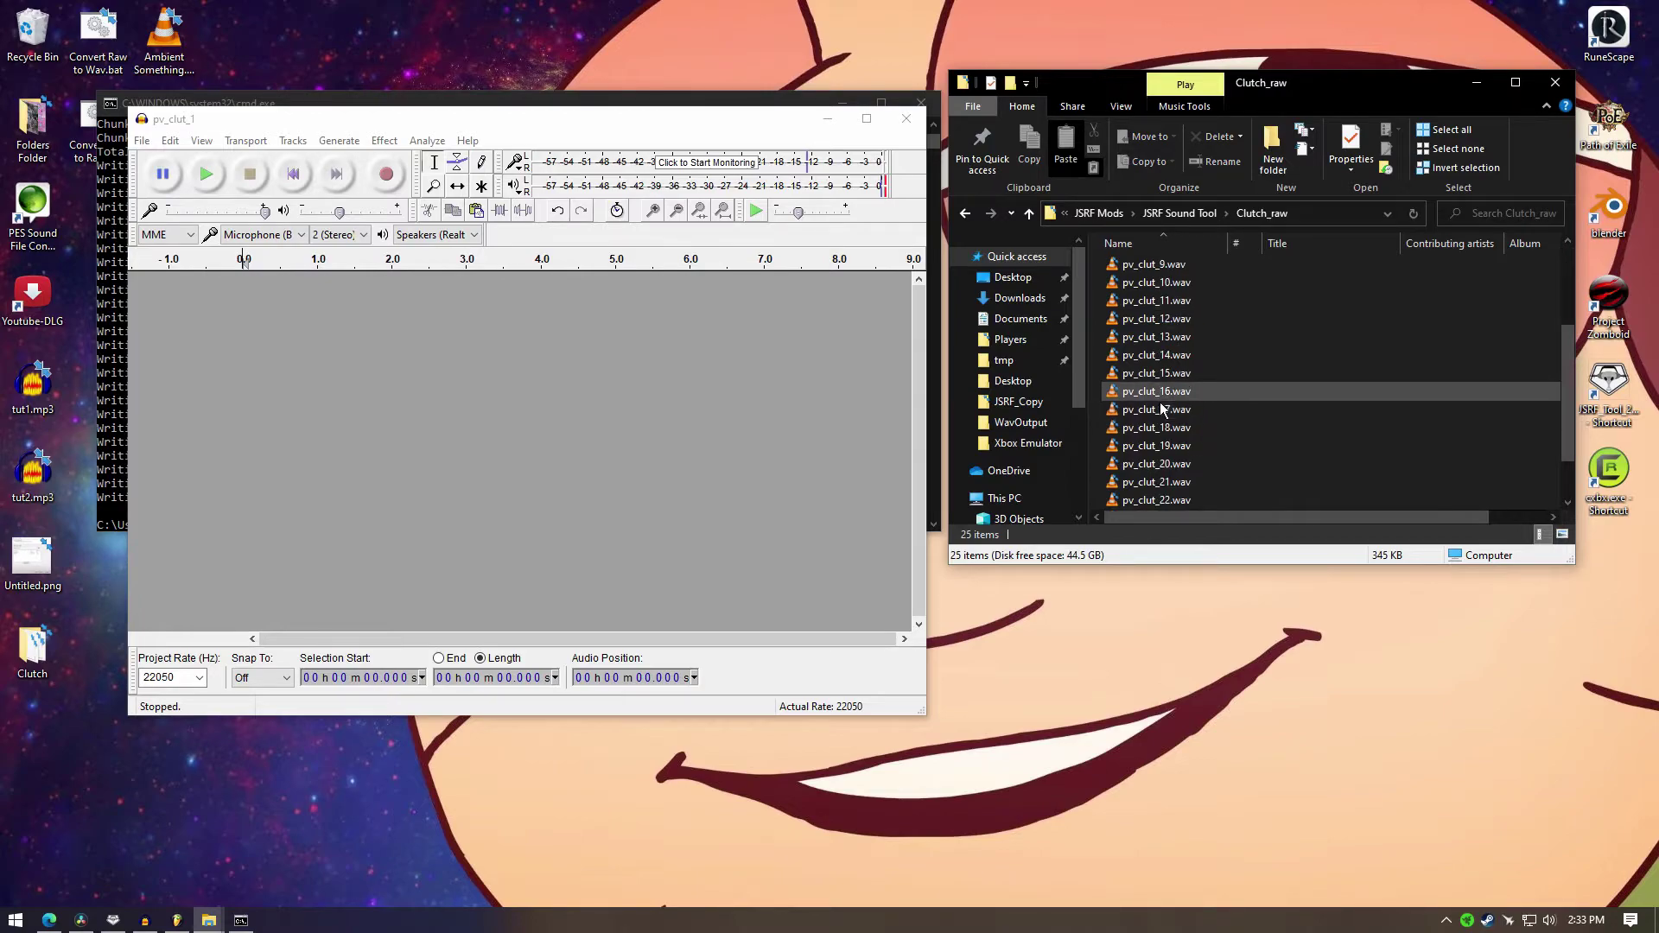
click(1165, 395)
click(1199, 216)
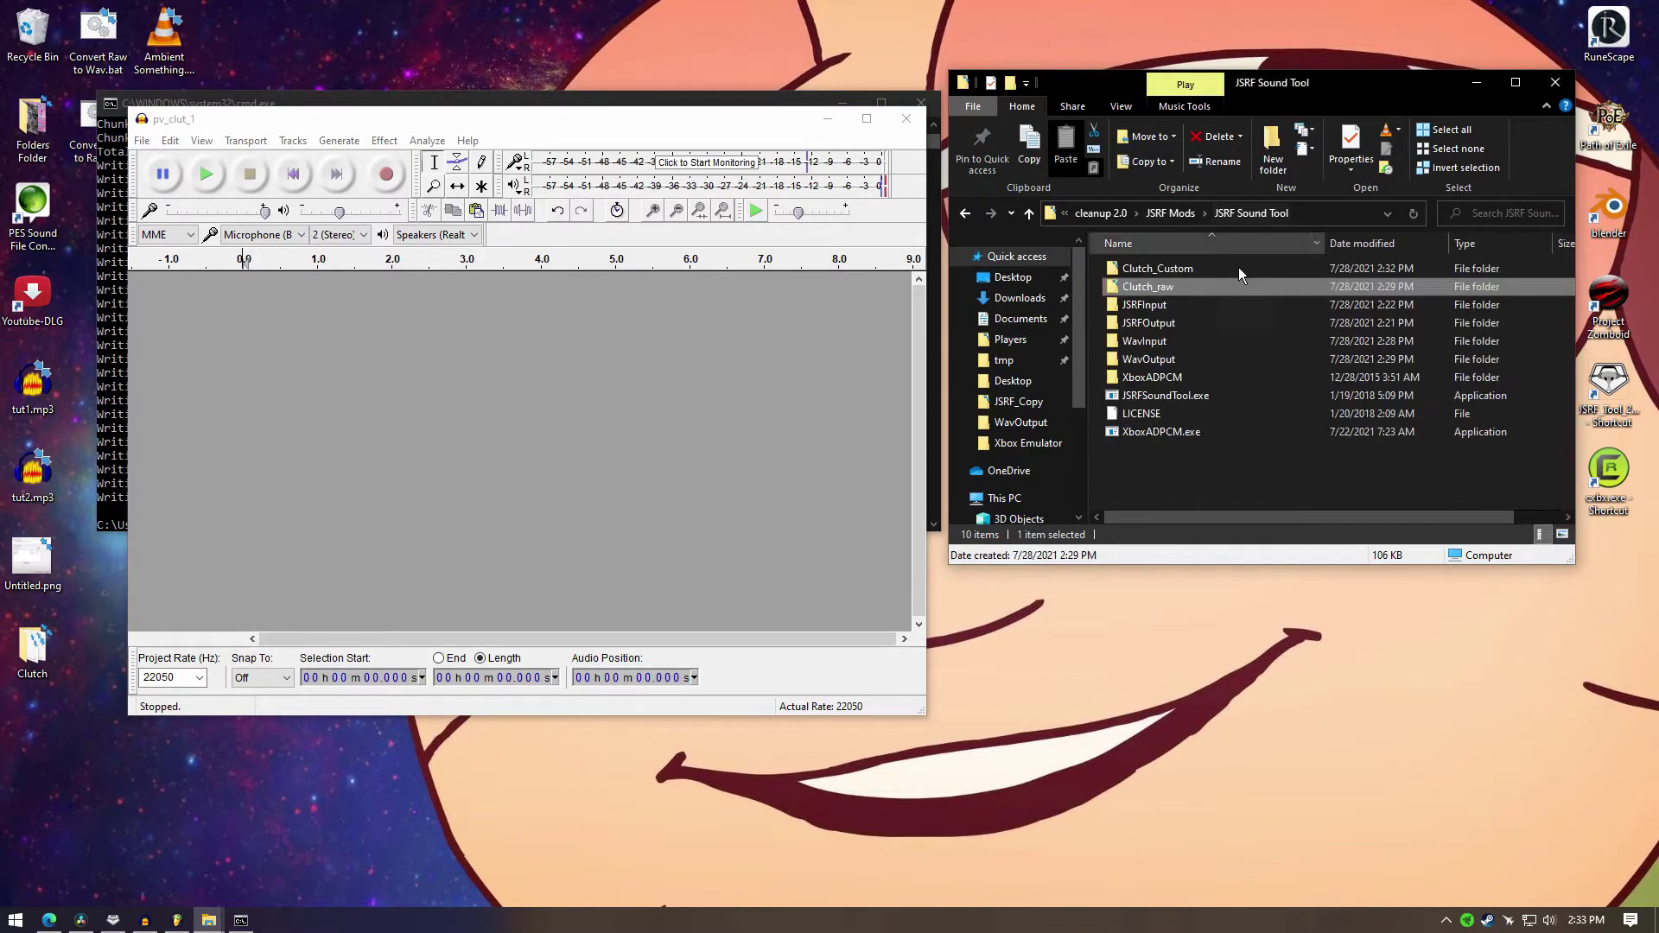
double_click(1190, 361)
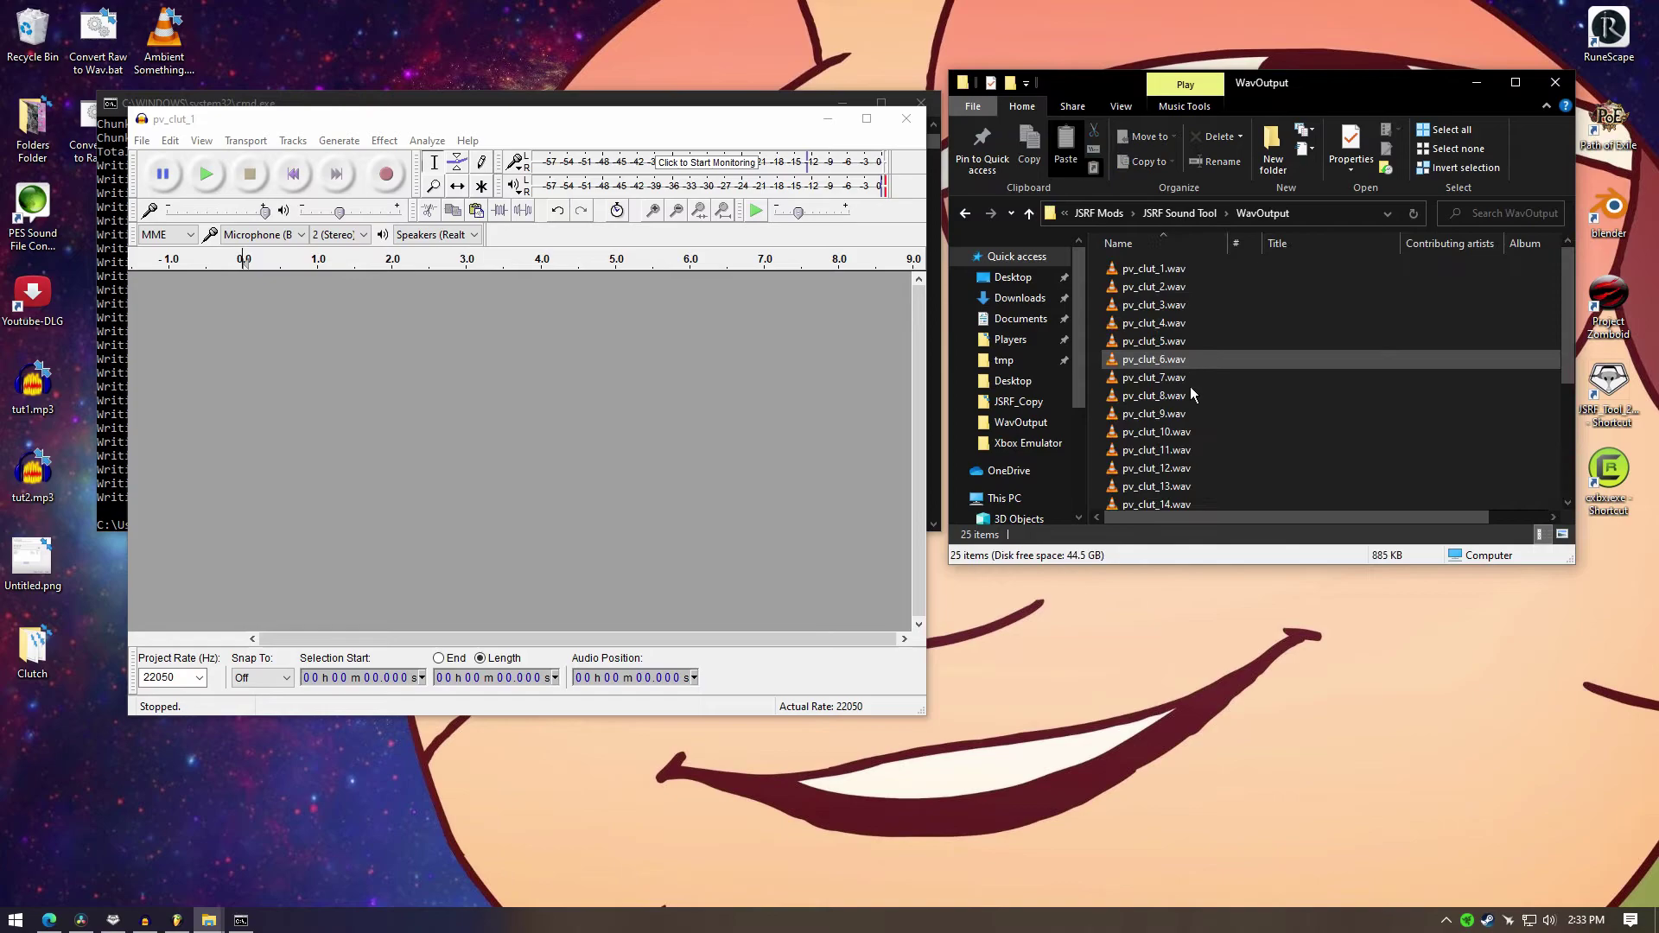
scroll(1191, 406, down, 4)
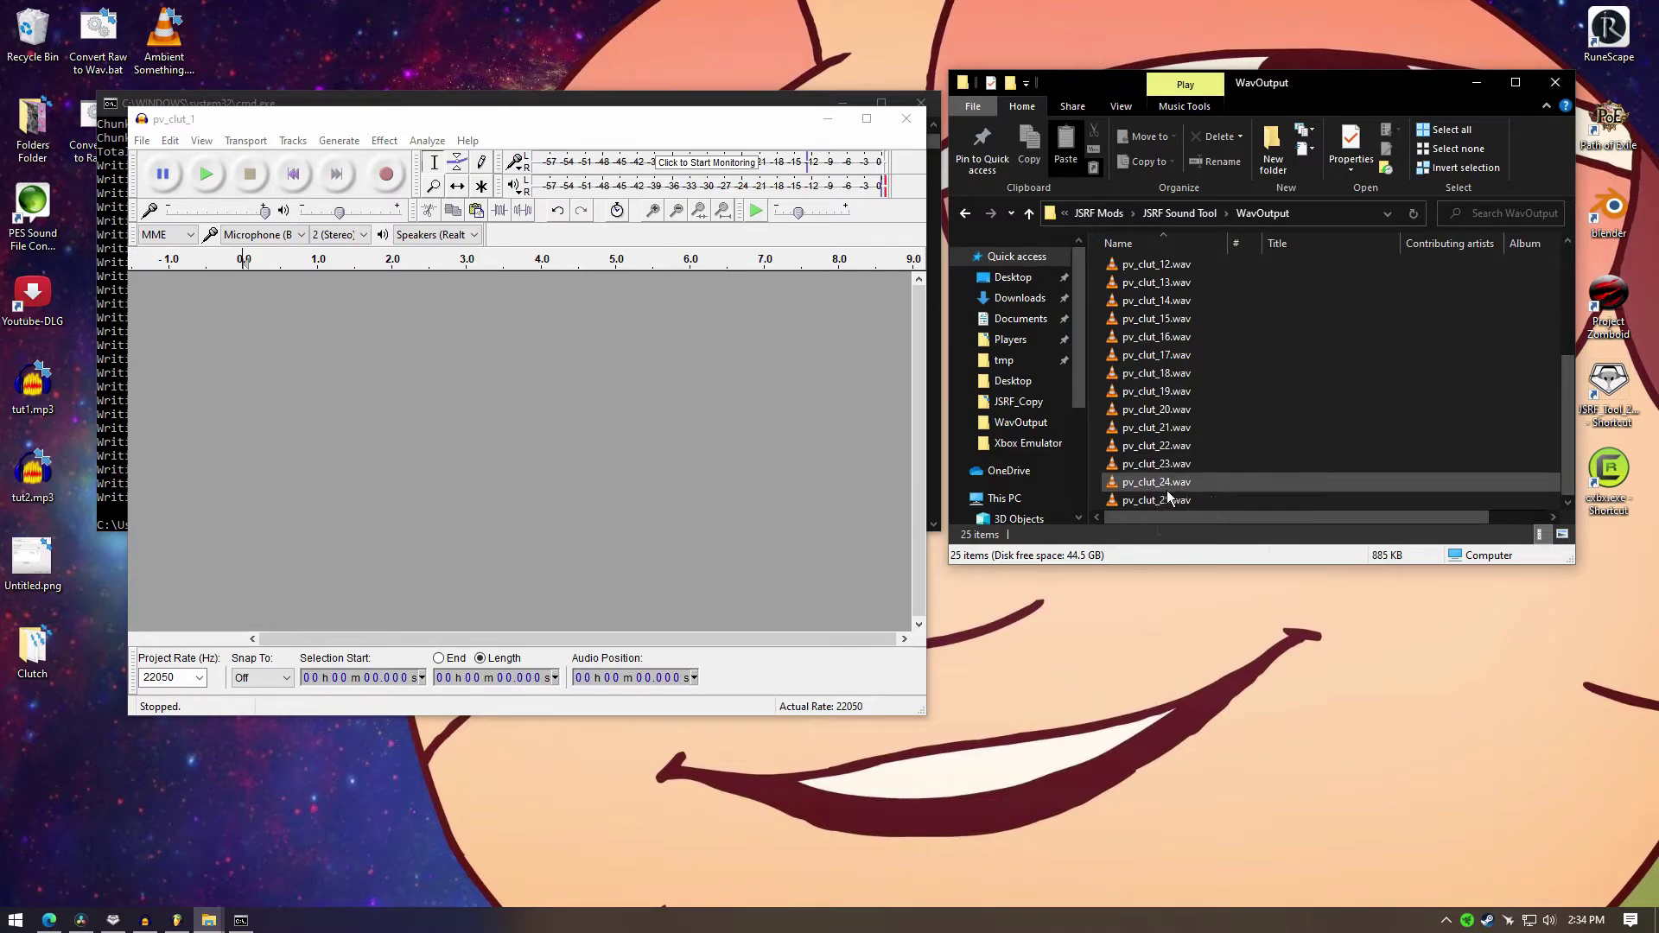
click(1166, 487)
key(alt+Left)
double_click(1181, 352)
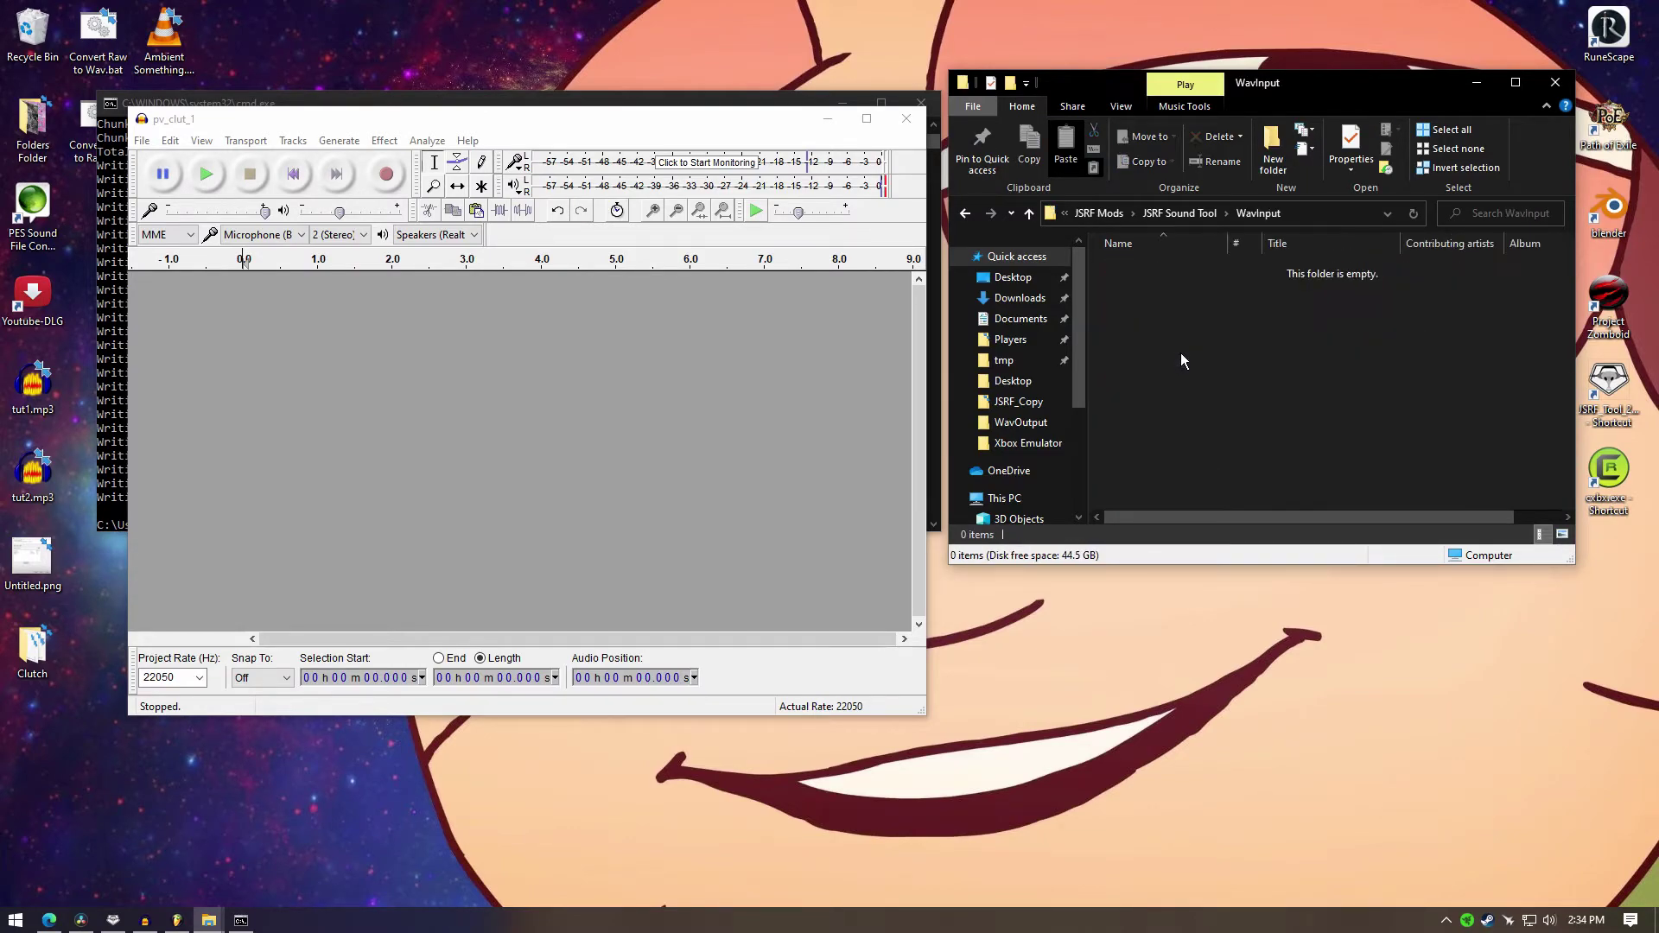
Step: Copy the custom pv_clut_1.wav from Clutch_Custom into WavOutput, replacing the existing file, and play it back
click(1197, 216)
double_click(1162, 269)
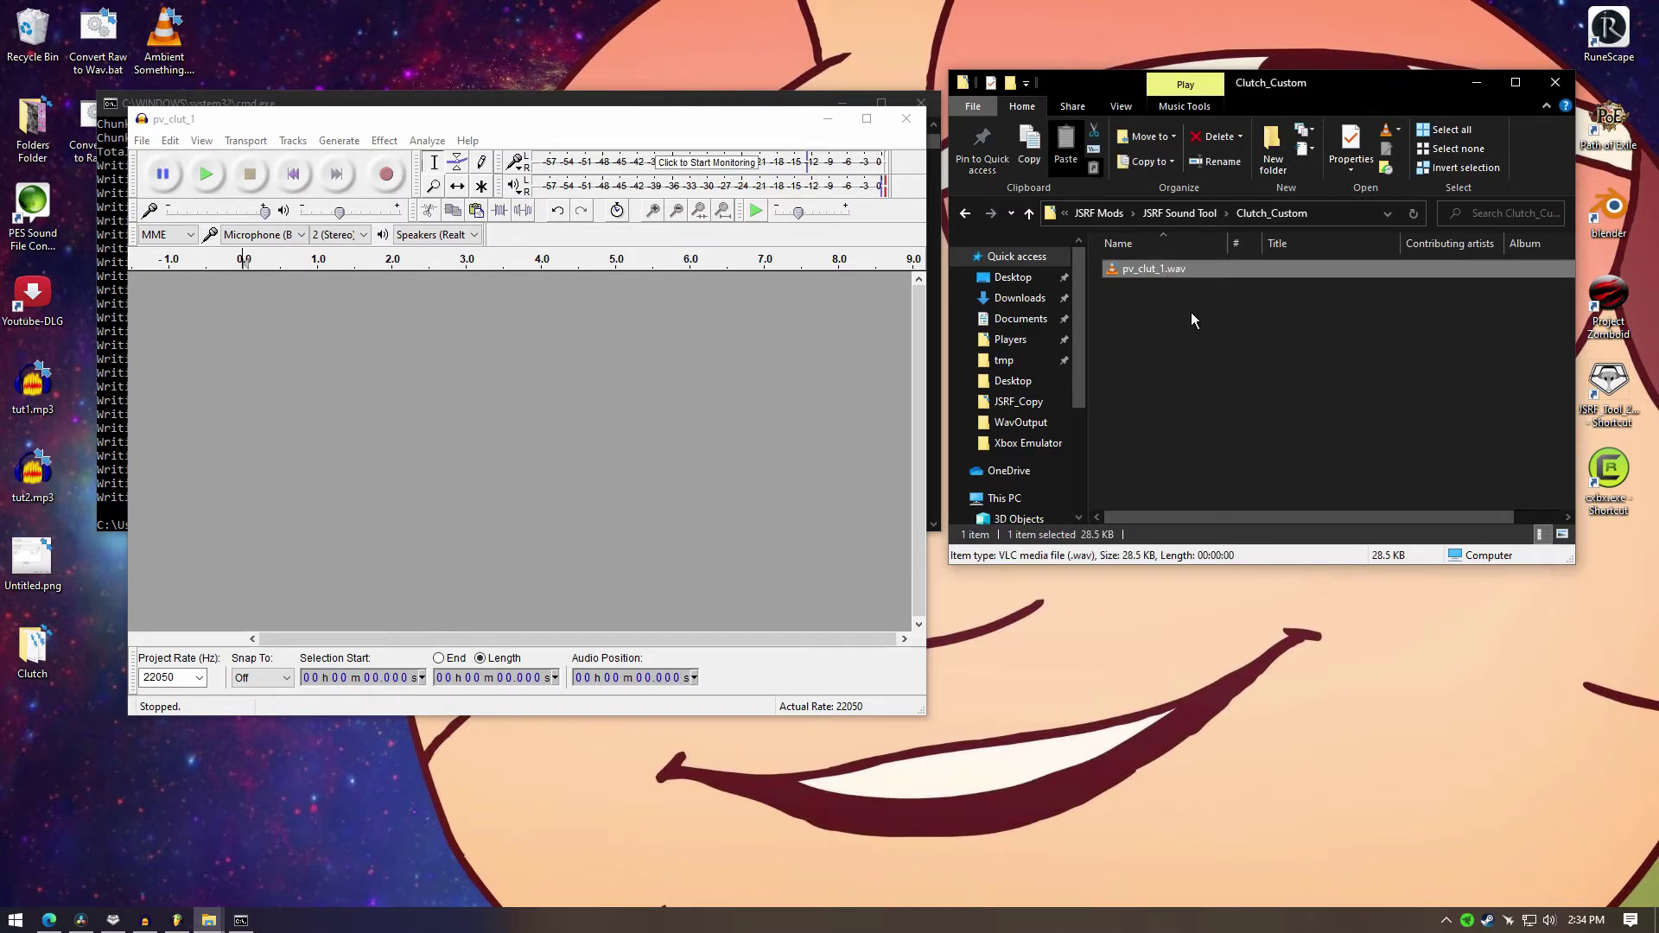
click(1258, 336)
click(1181, 214)
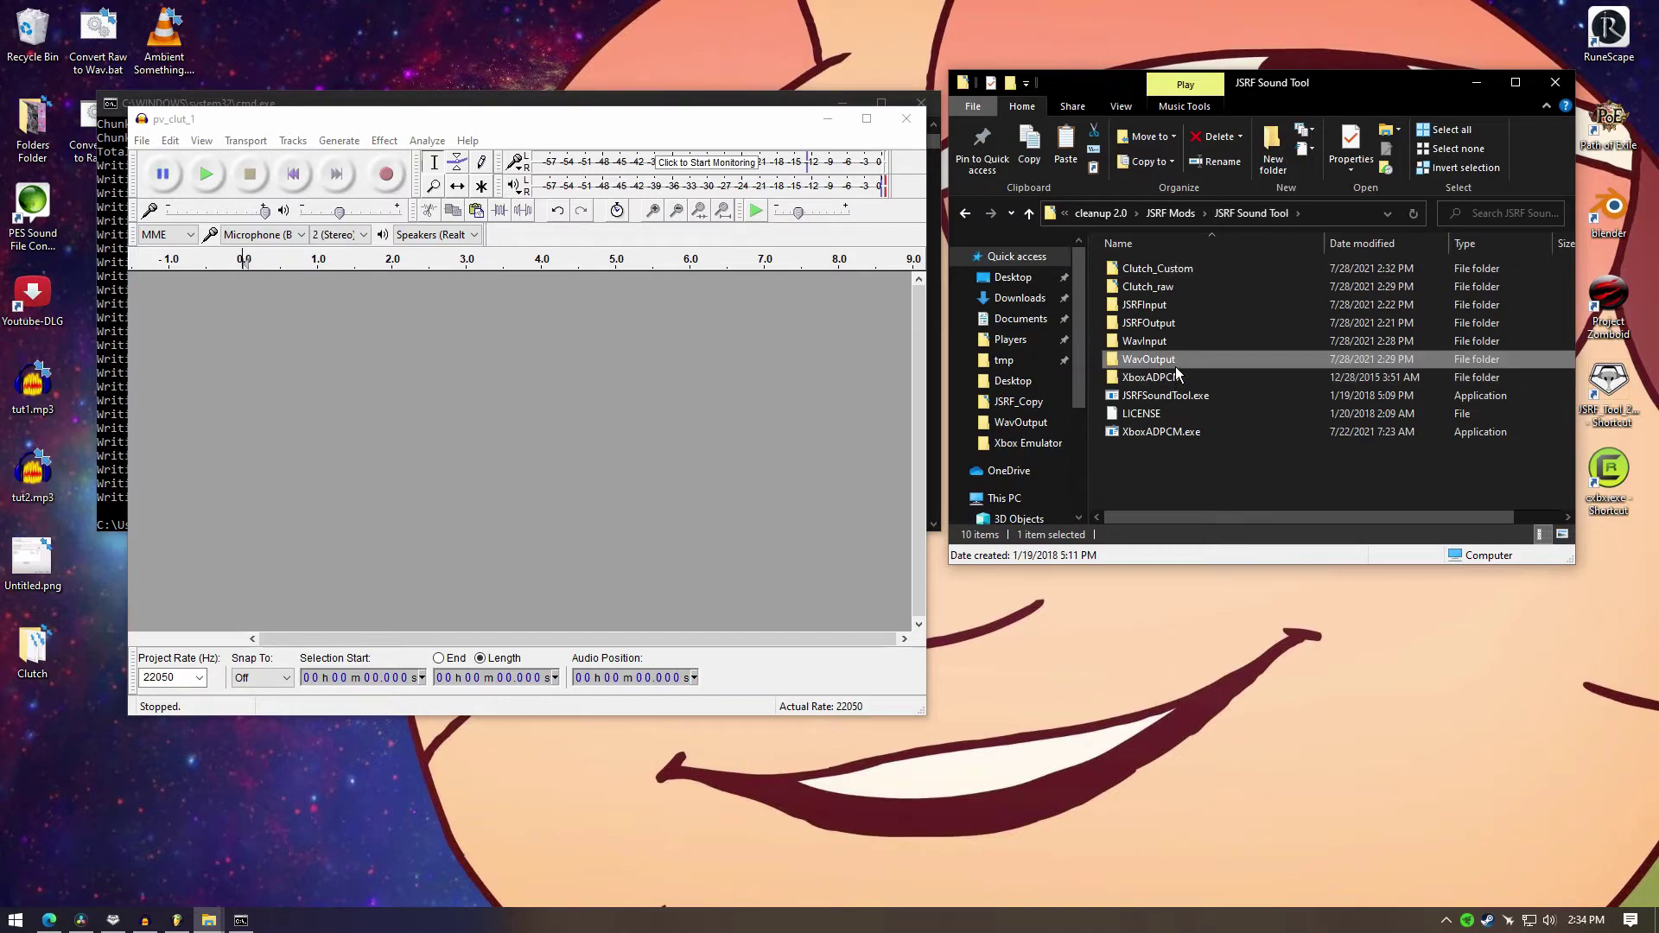
double_click(1176, 366)
key(ctrl+v)
click(890, 335)
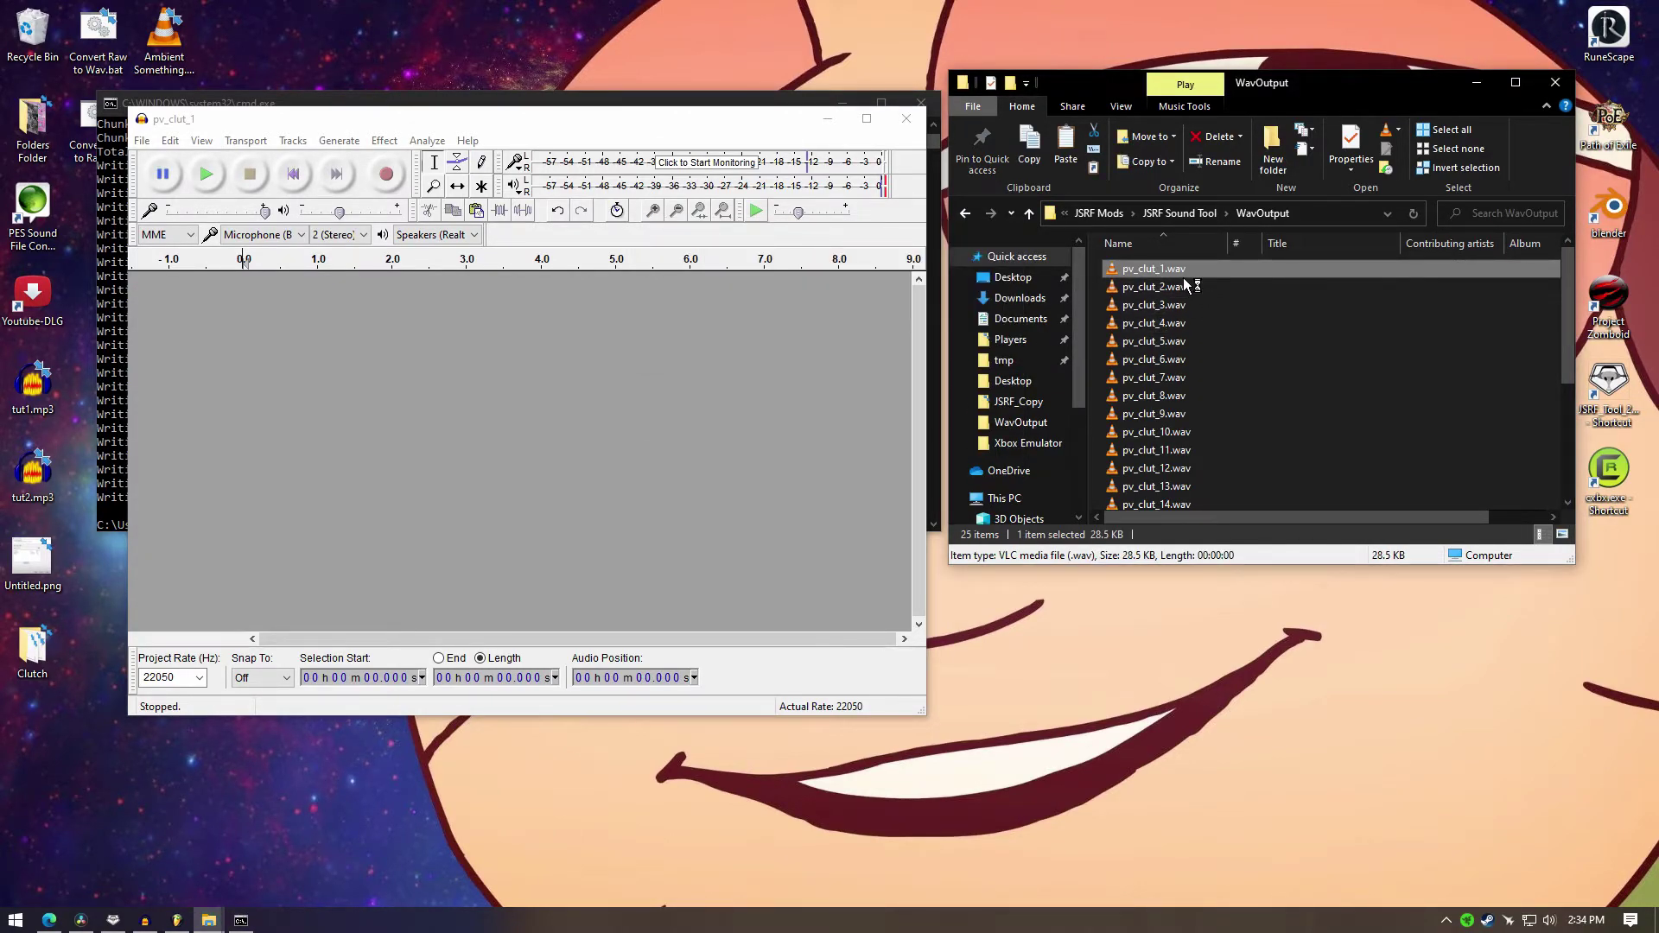
double_click(1184, 277)
click(1640, 8)
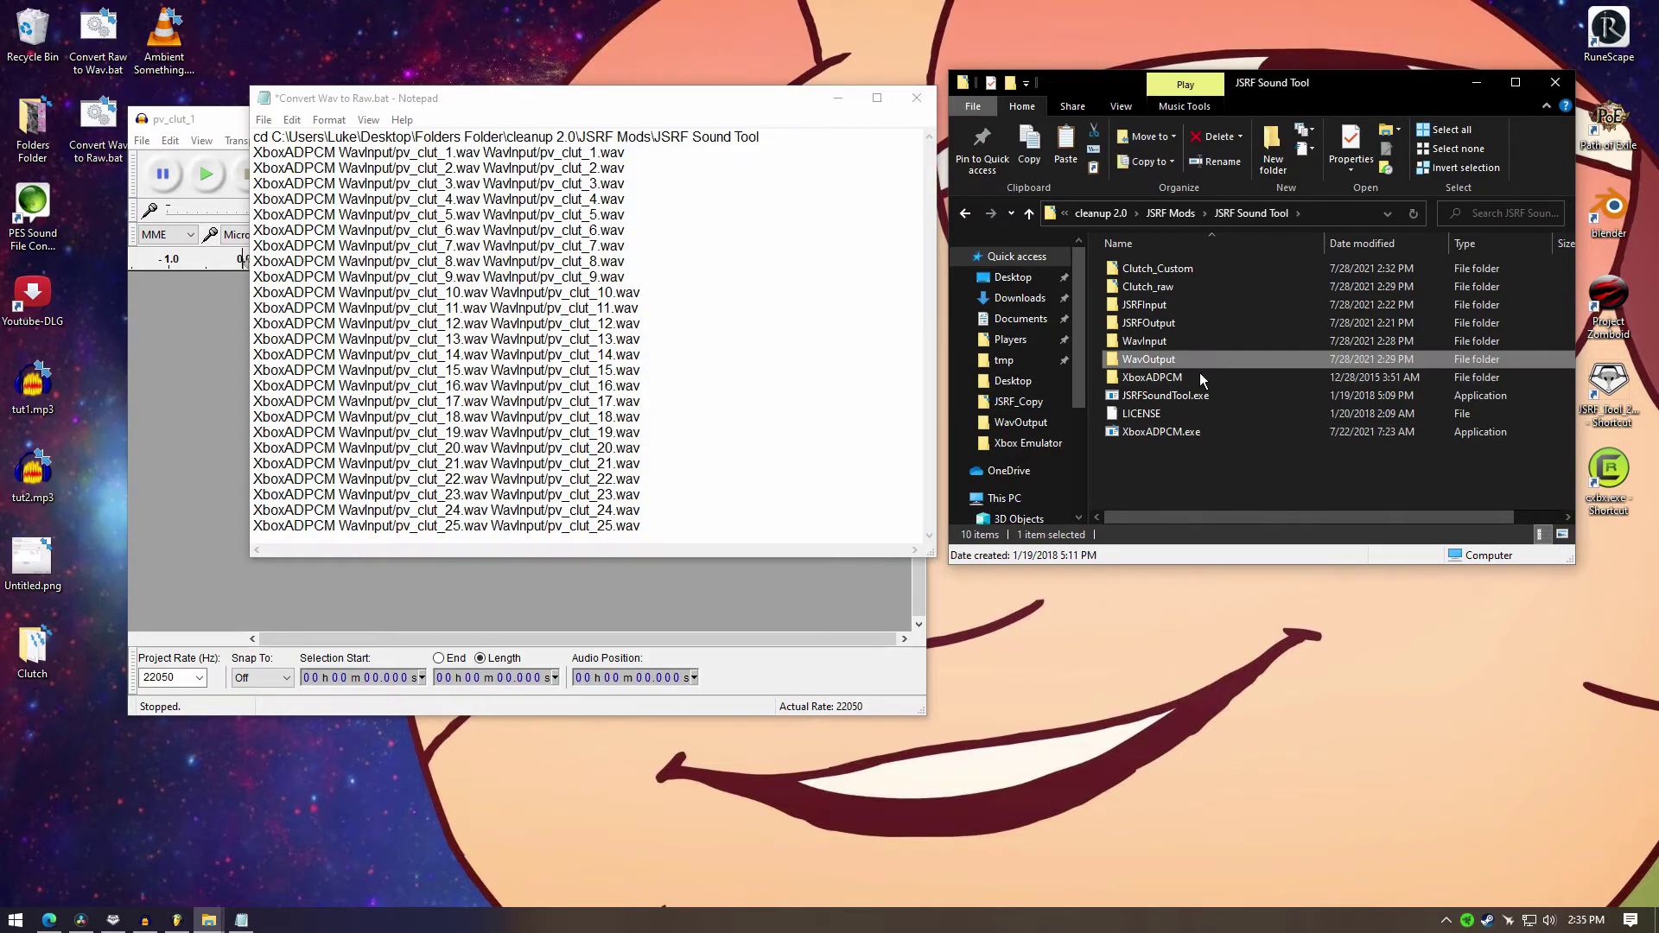
Step: Copy all the Clutch wav files from the WavOutput folder into the WavInput folder
double_click(1200, 367)
scroll(1173, 437, down, 4)
key(alt+Left)
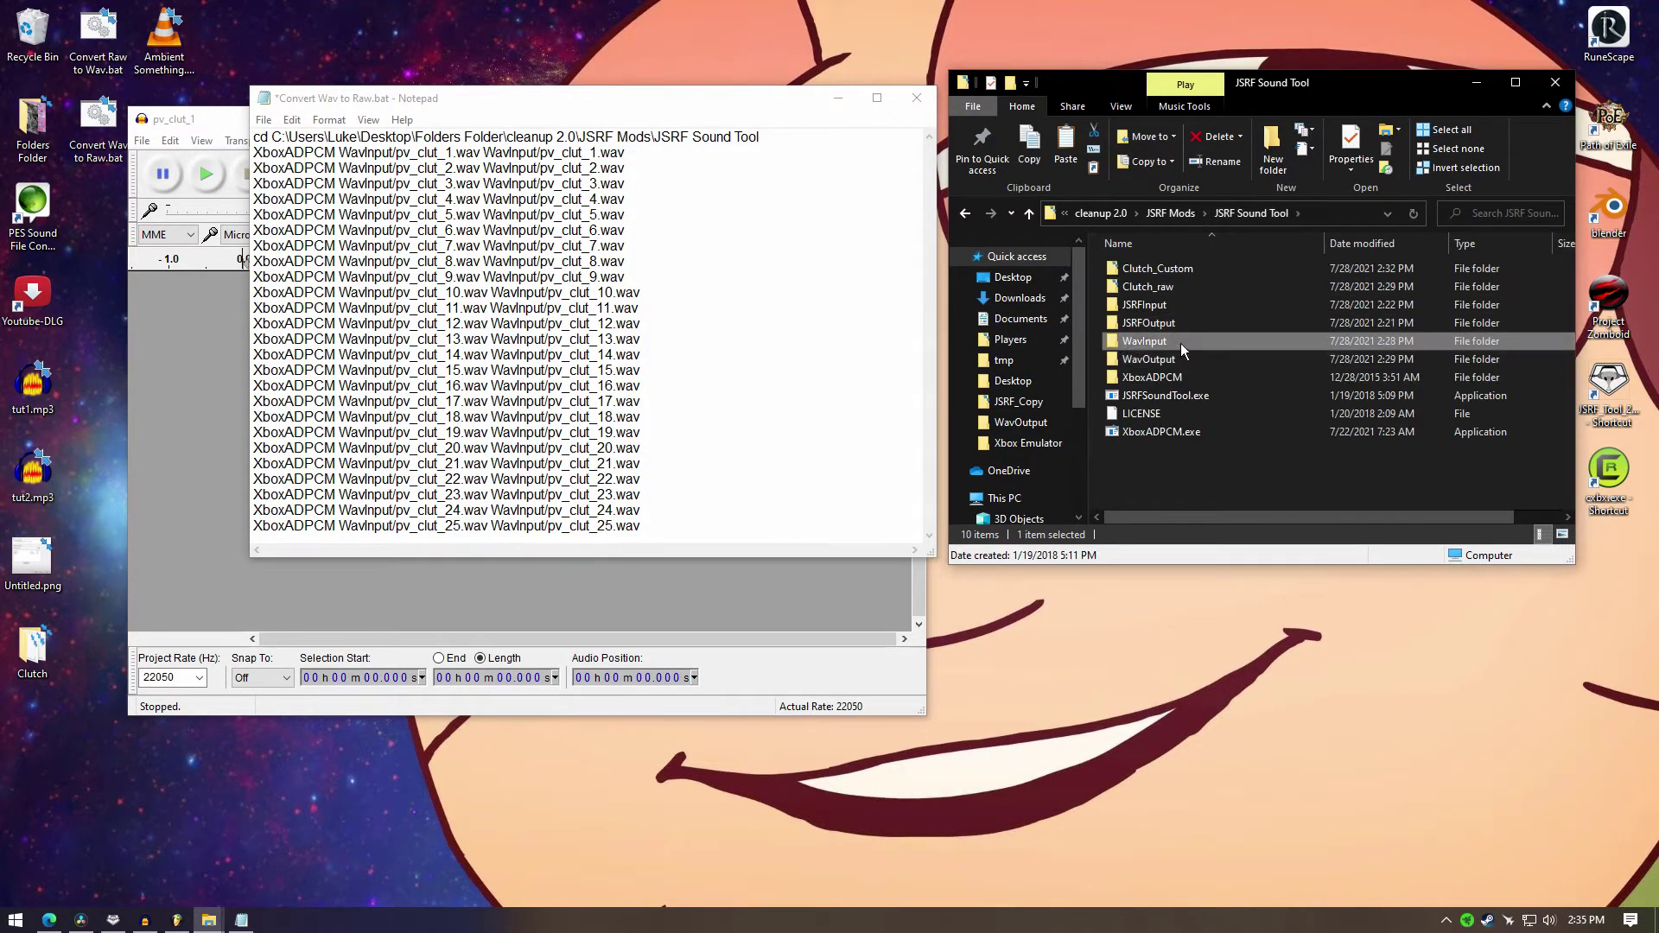
double_click(1180, 344)
key(ctrl+v)
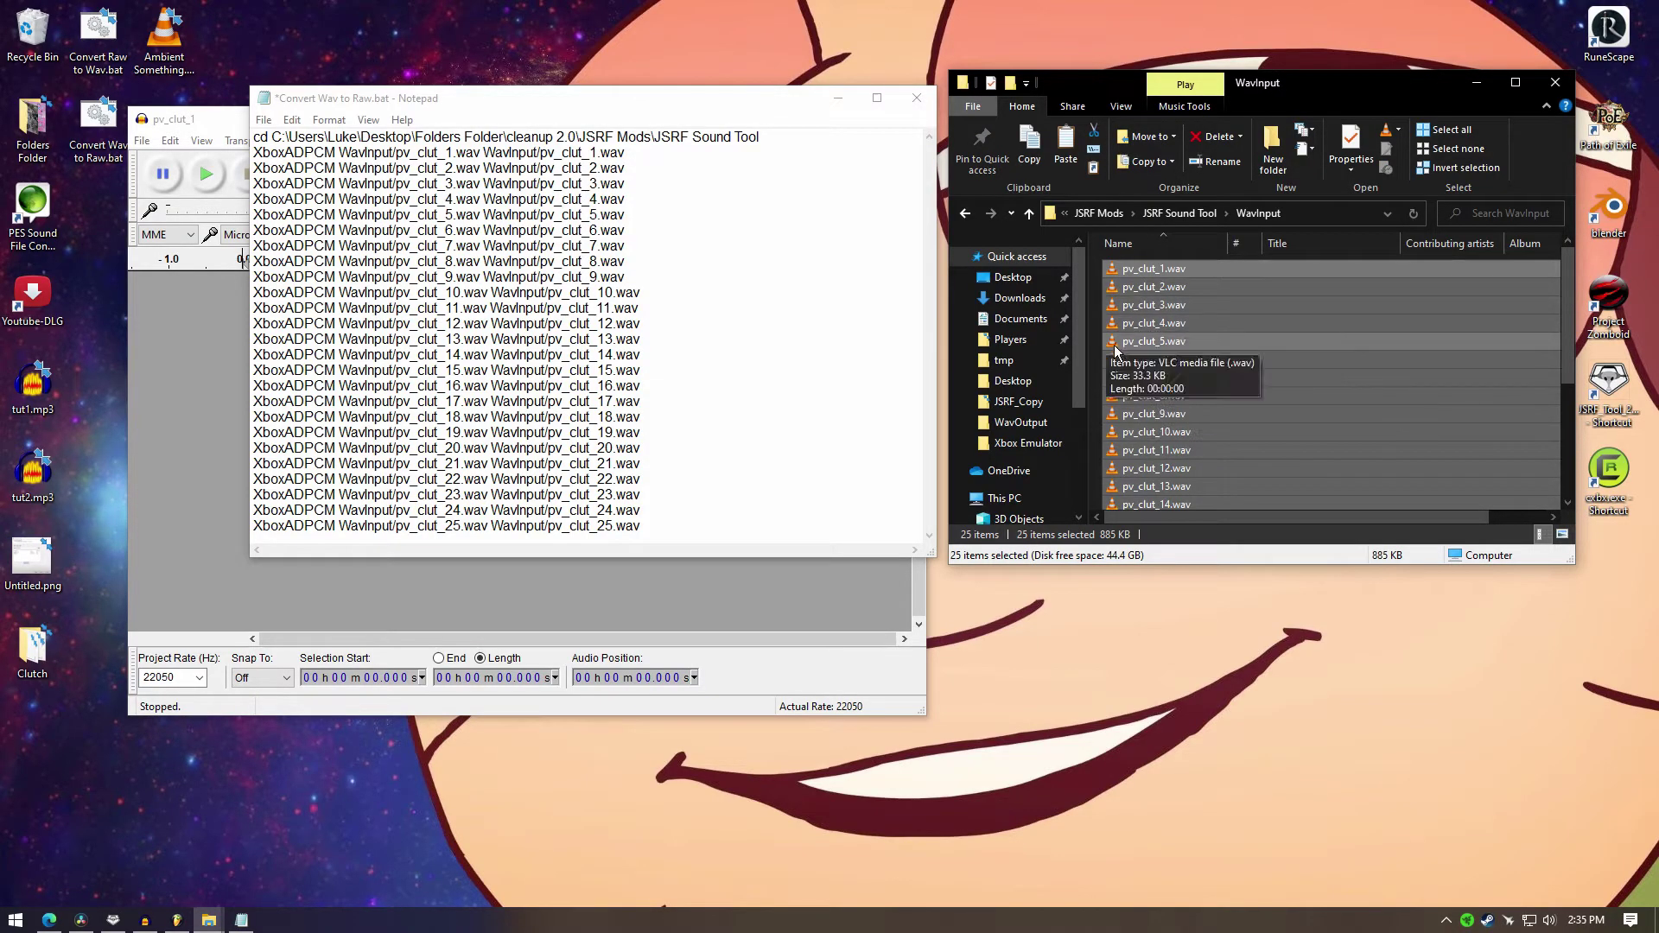
click(1107, 350)
Step: Review the XboxADPCM command lines for pv_clut_1 to pv_clut_25 and save Convert Wav to Raw.bat
drag(554, 112, 578, 148)
drag(278, 191, 829, 569)
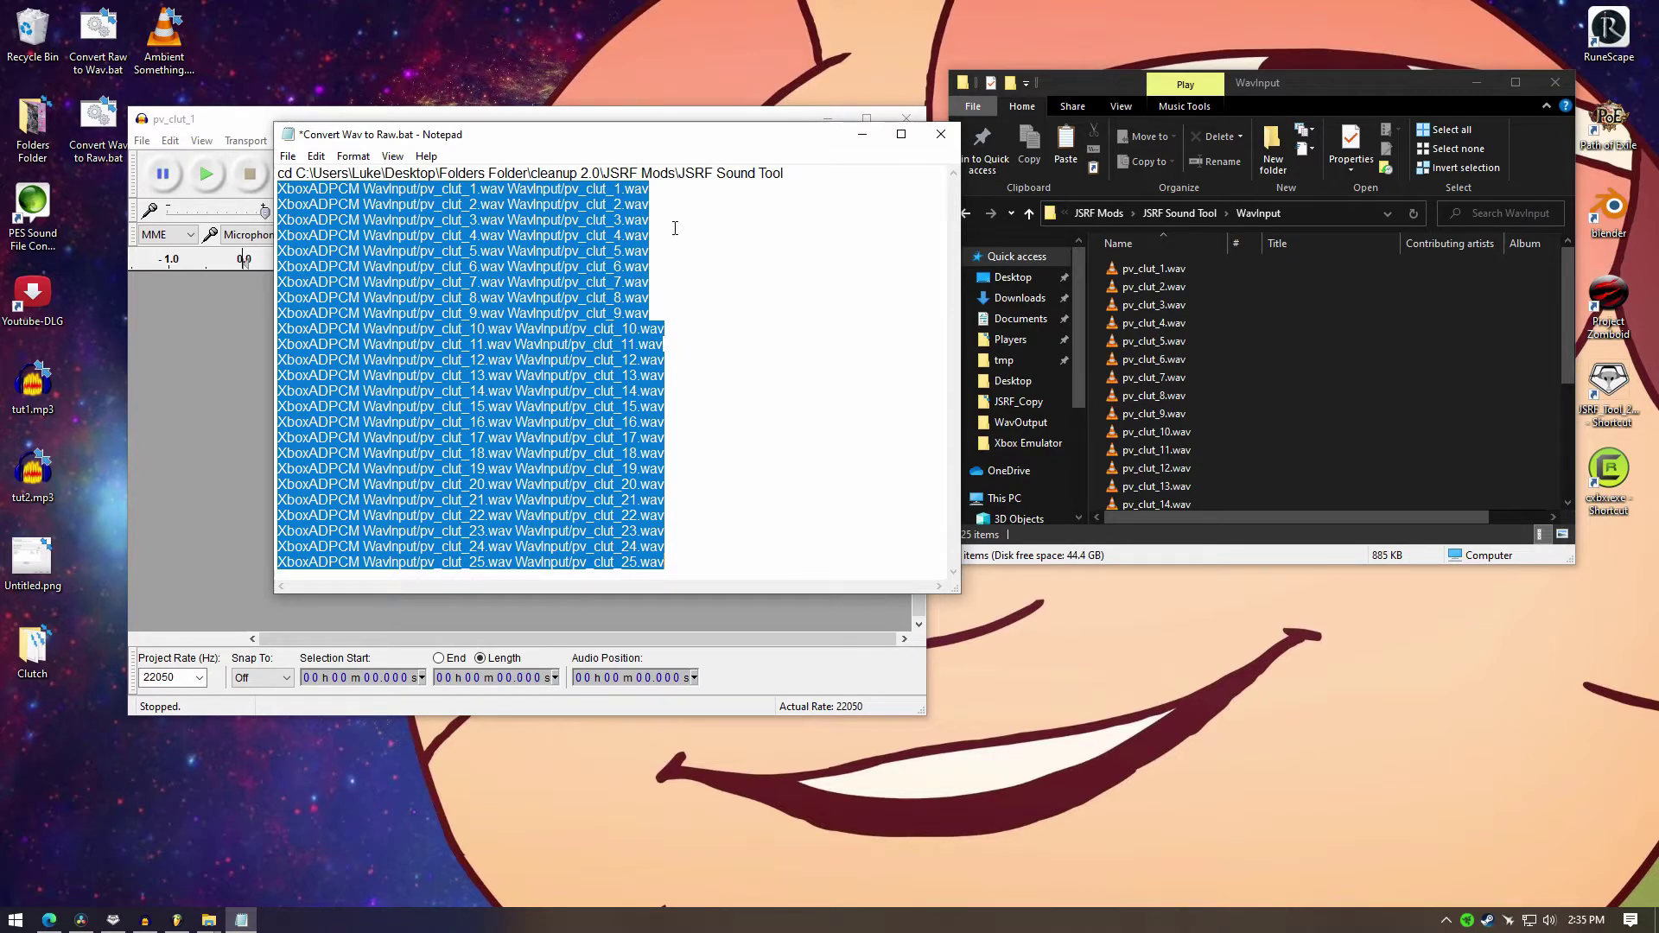
click(667, 199)
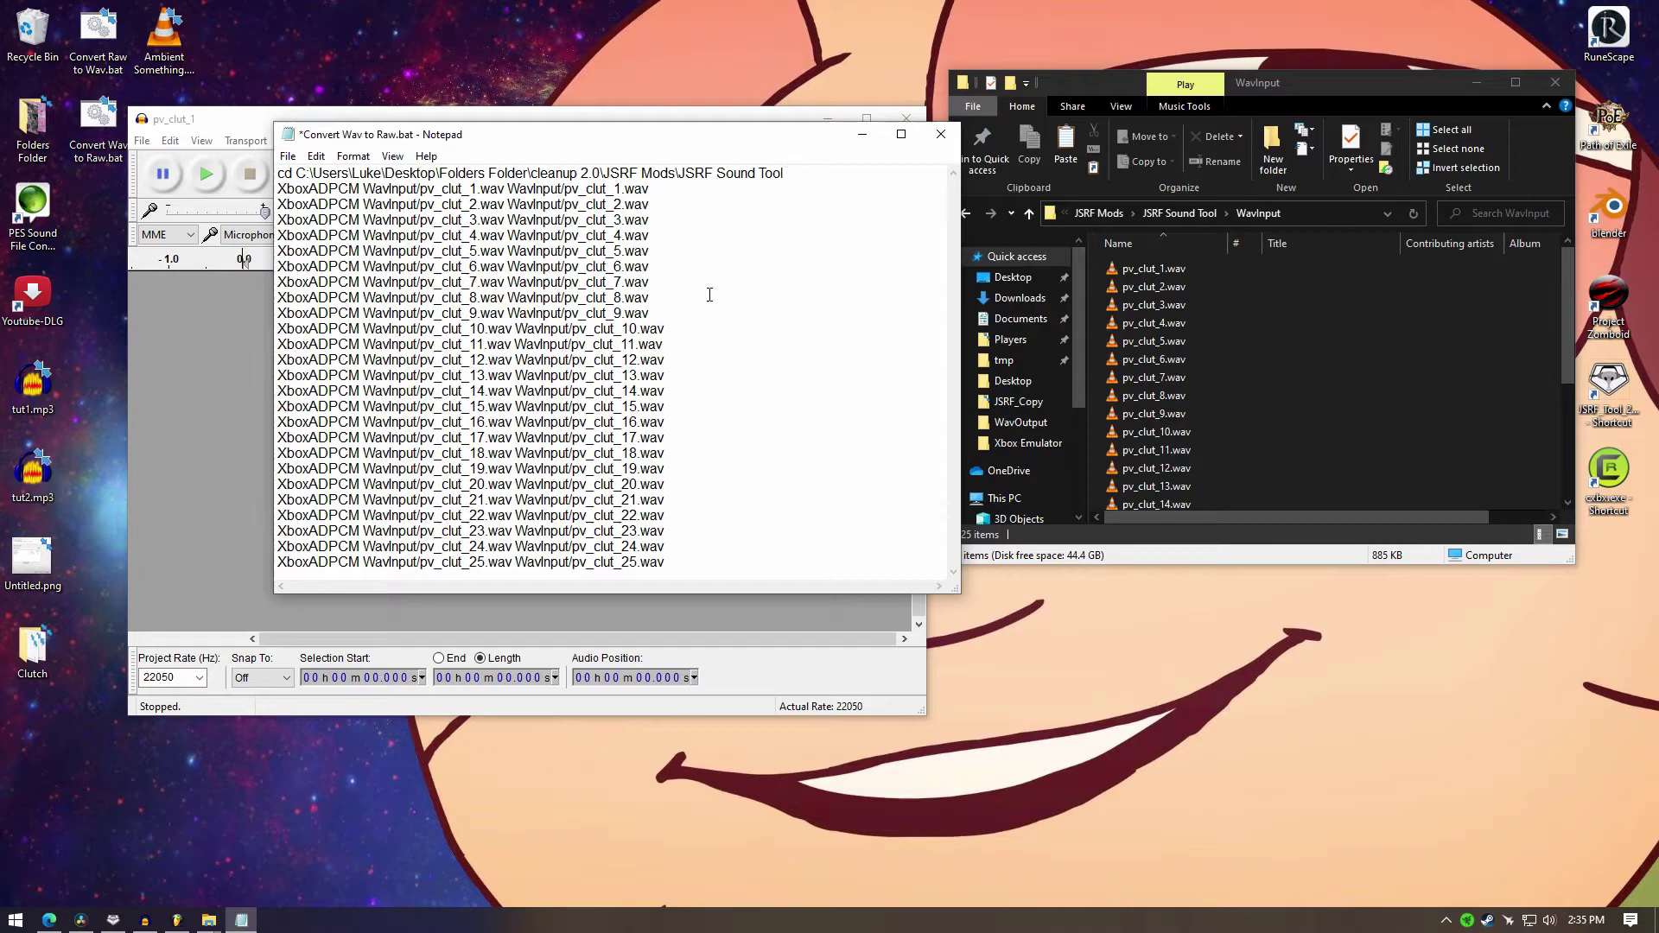
click(287, 156)
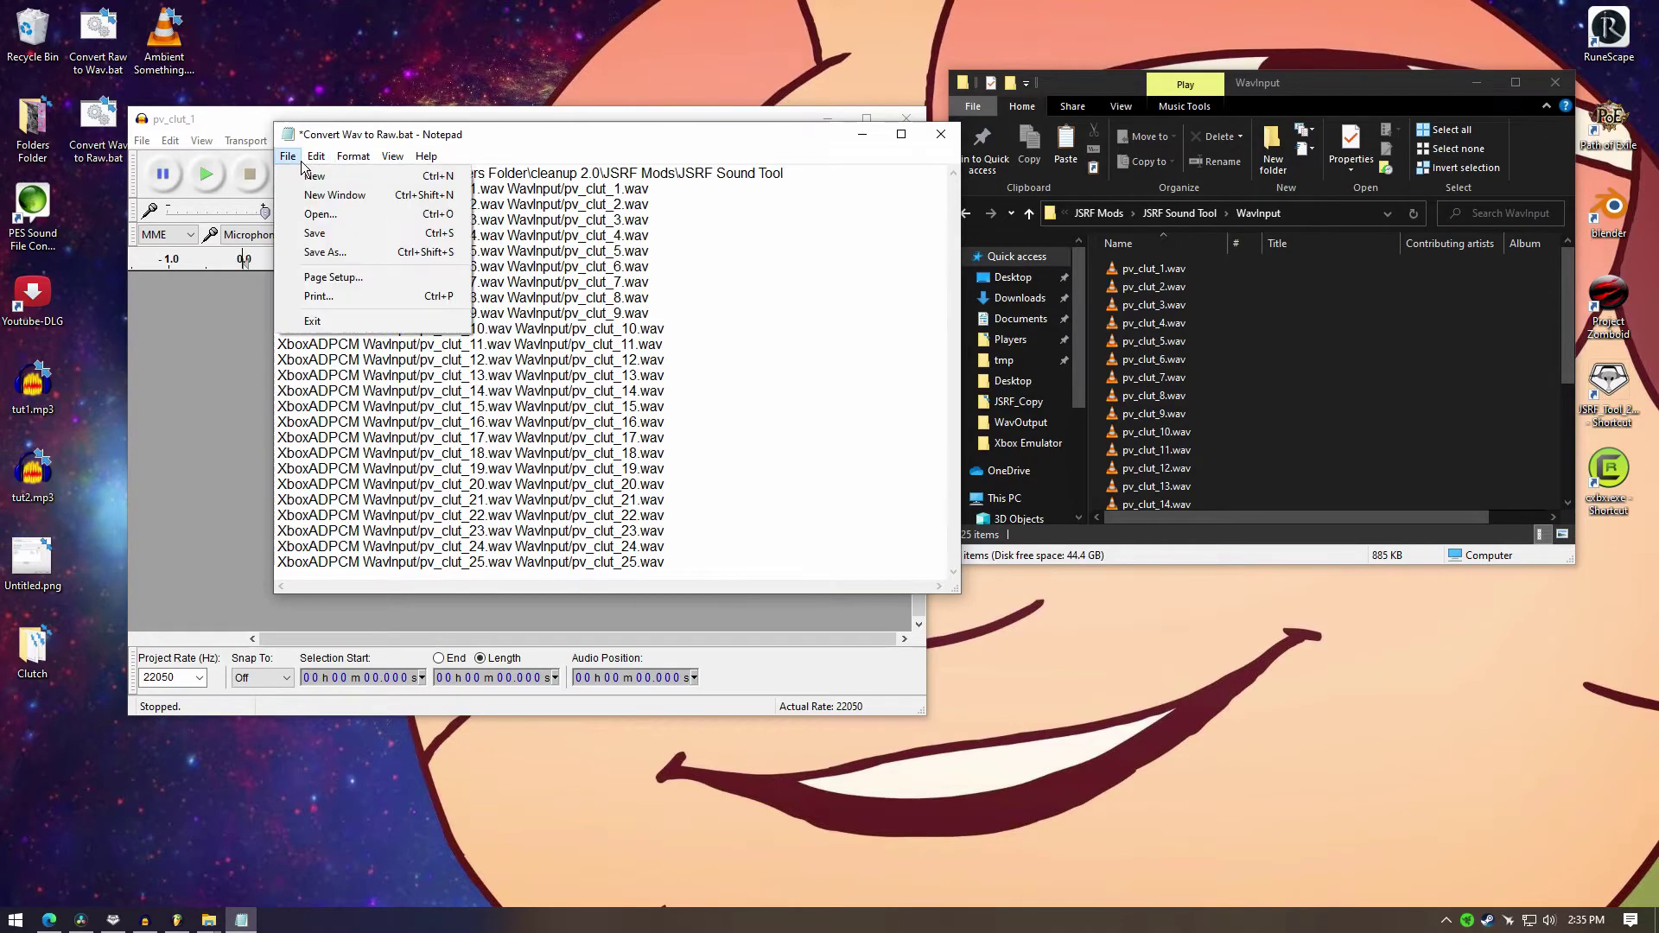
click(302, 231)
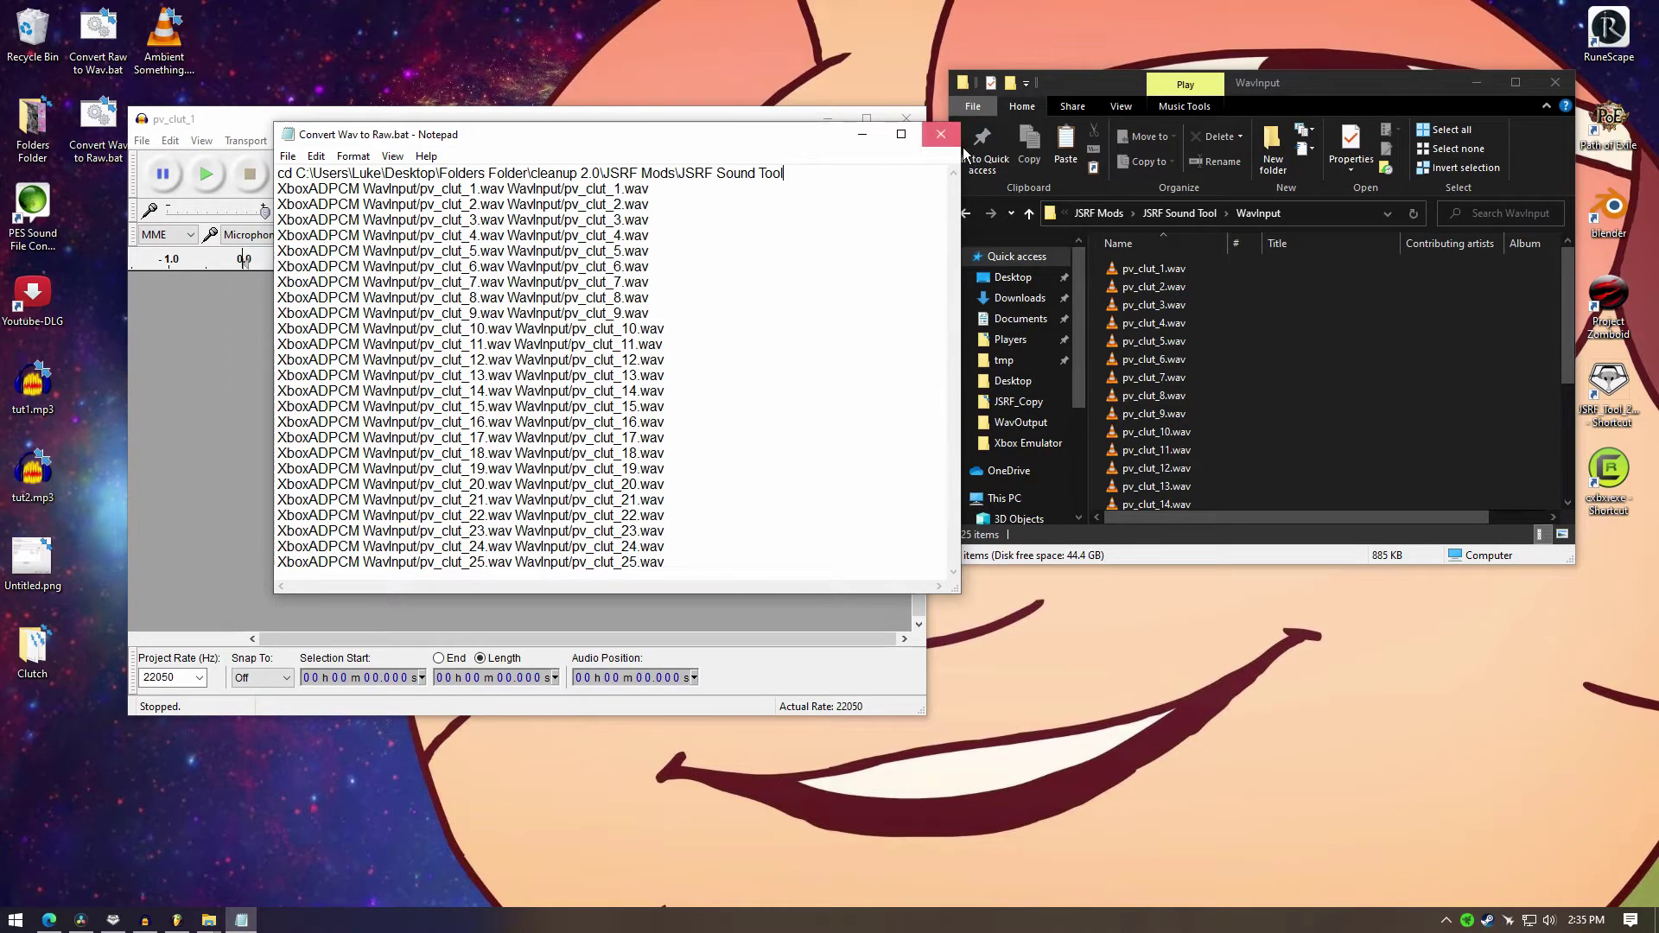
Step: Close the batch script, run Convert Wav to Raw.bat and test-play pv_clut_2.wav from WavInput
click(941, 134)
double_click(98, 125)
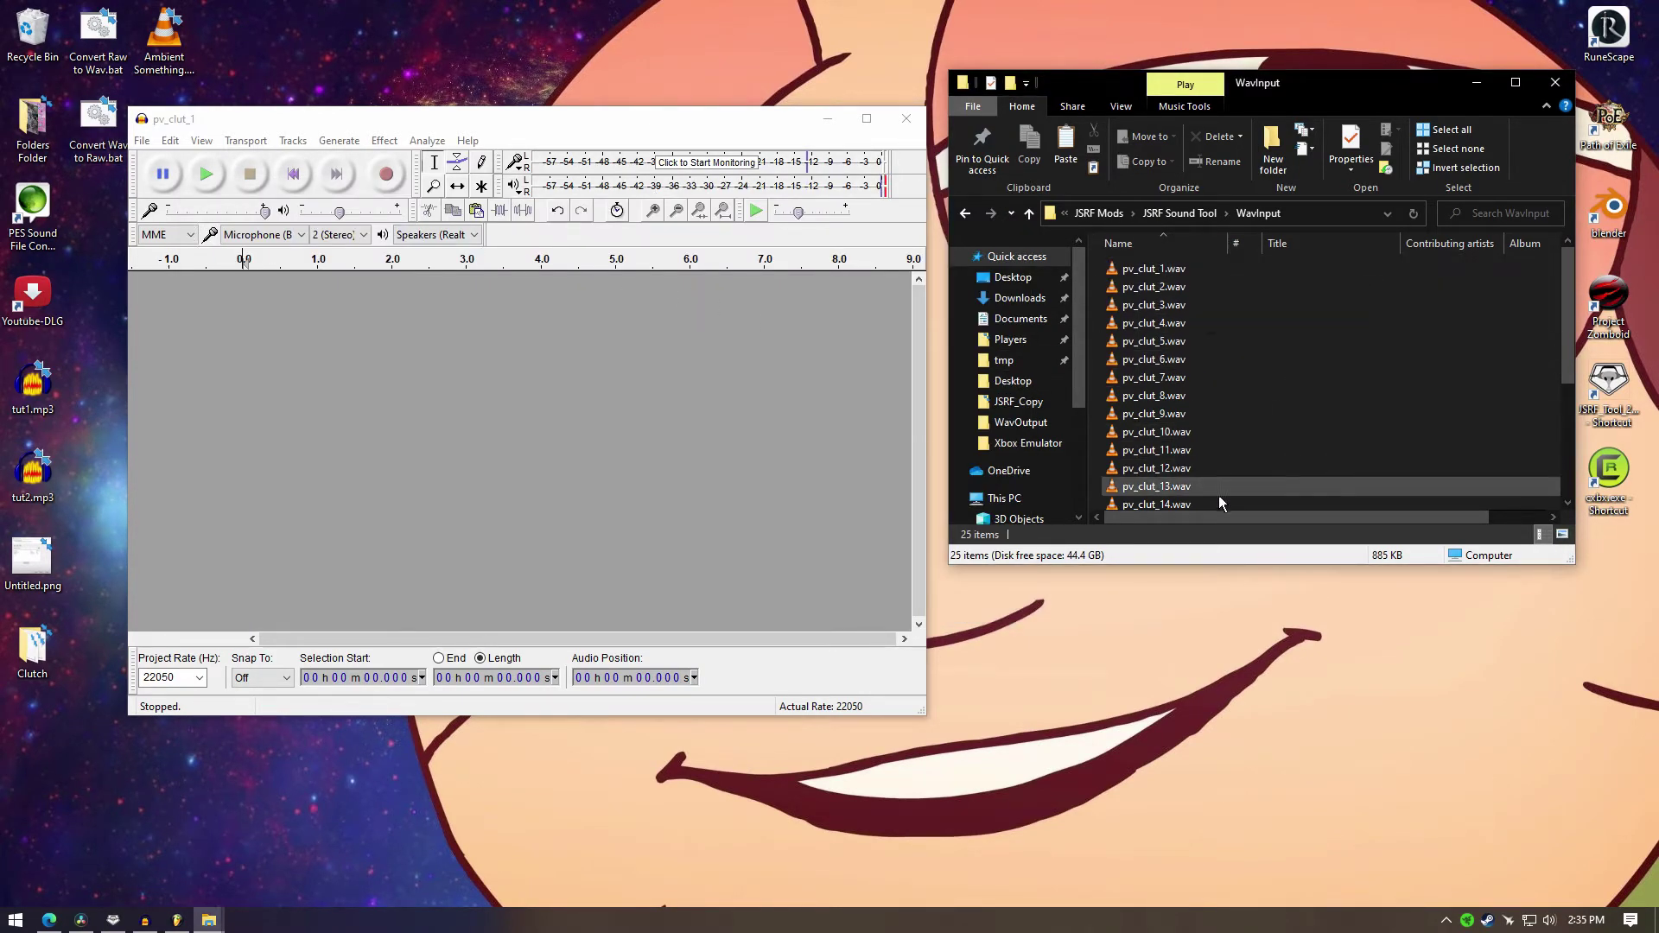
double_click(1194, 287)
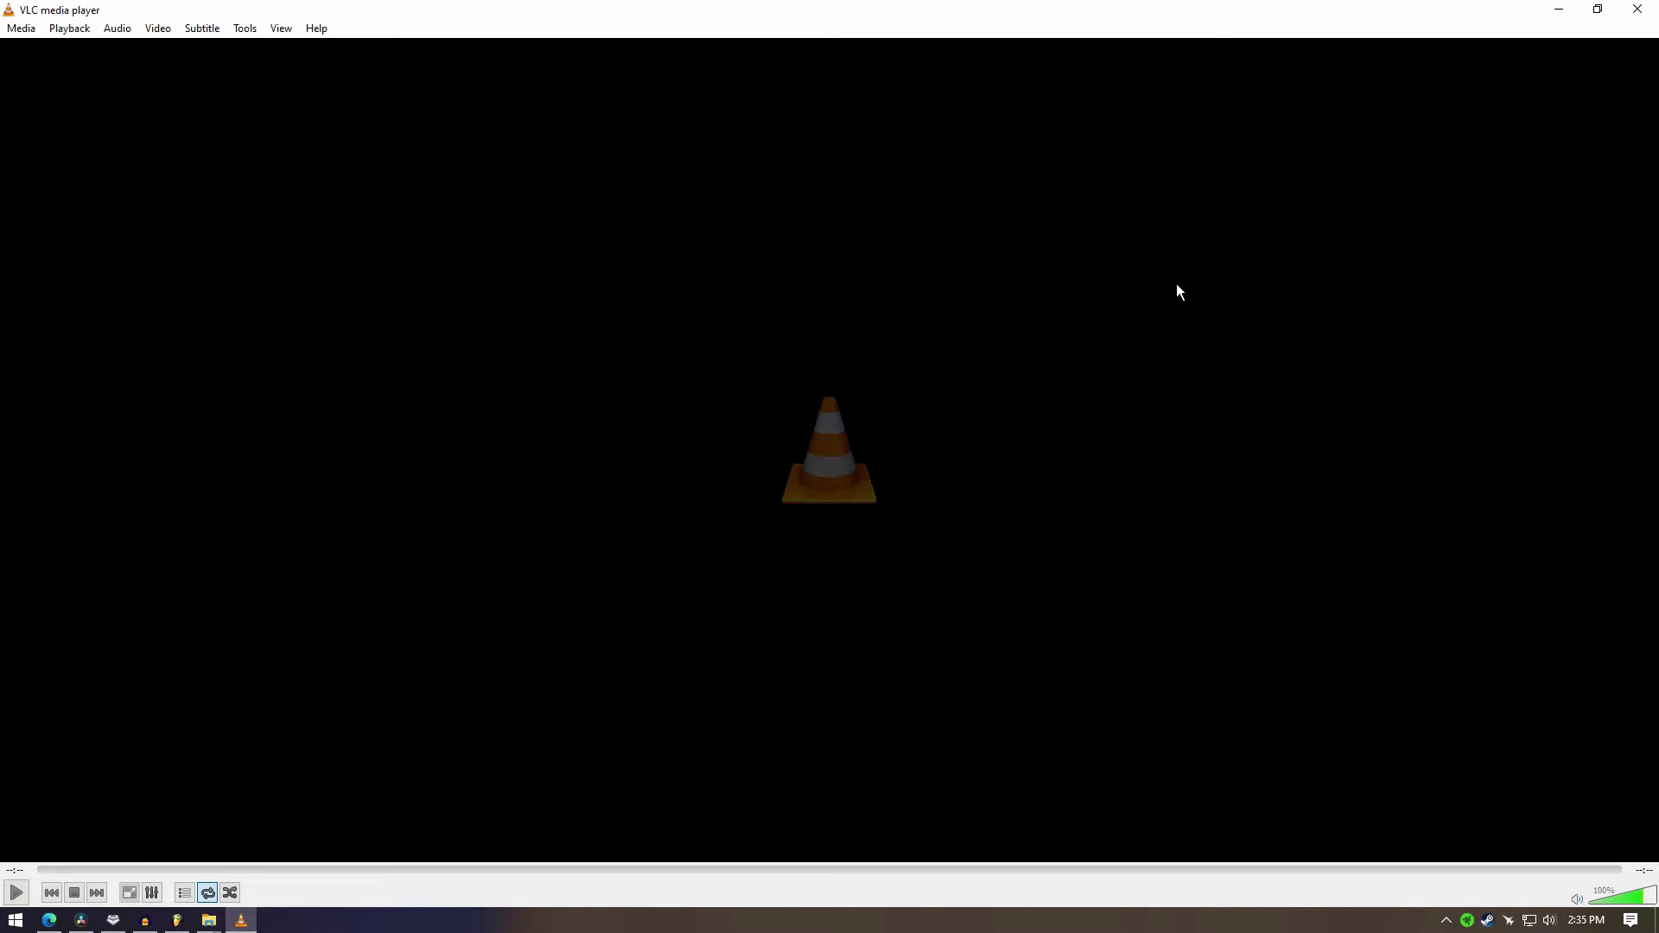
click(1636, 9)
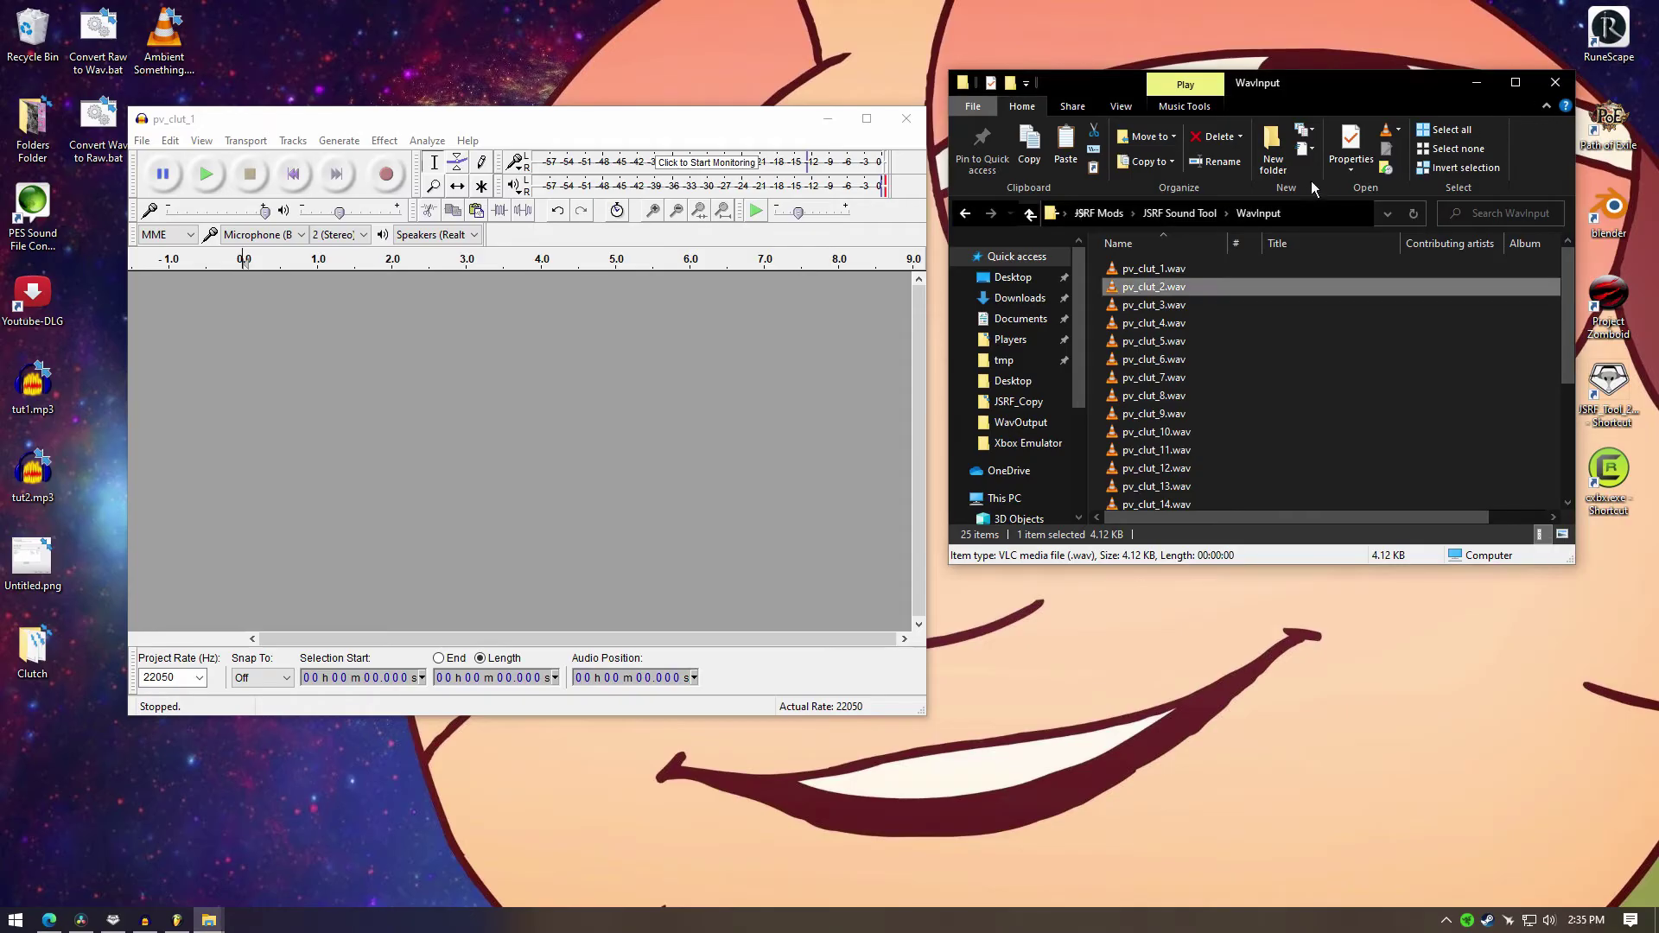
Step: Copy pv_clut_16.wav, pv_clut_24.wav and pv_clut_25.wav from the Clutch_raw folder into WavInput, replacing the existing files
click(1173, 271)
scroll(1208, 429, down, 4)
scroll(1208, 429, up, 4)
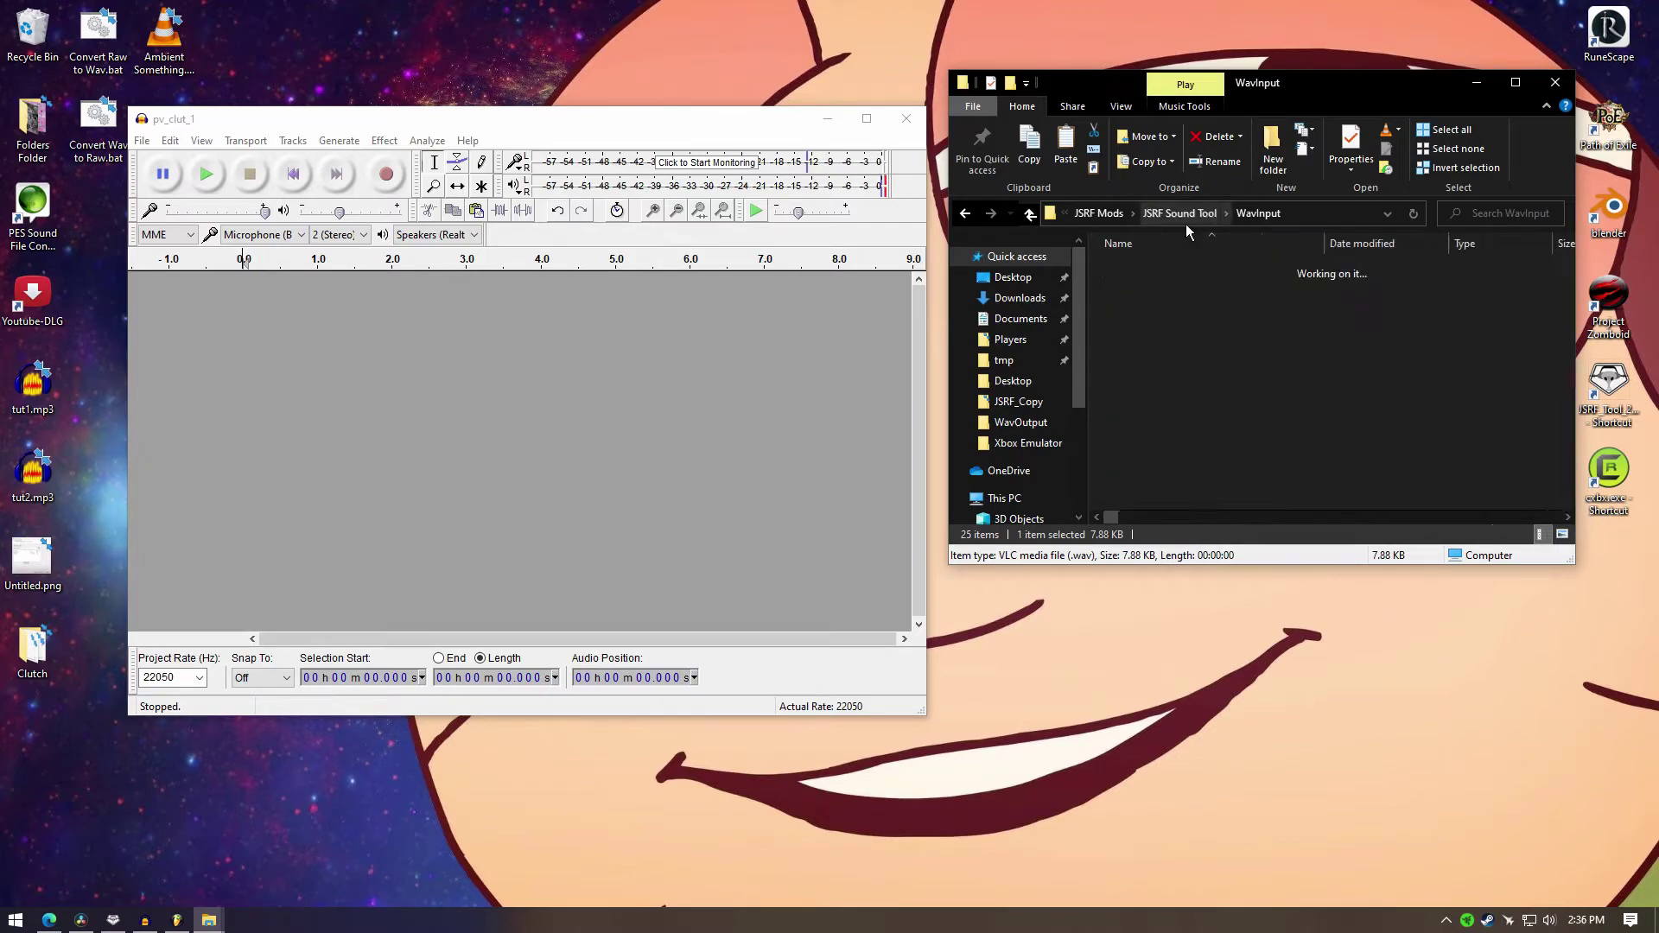
click(1183, 216)
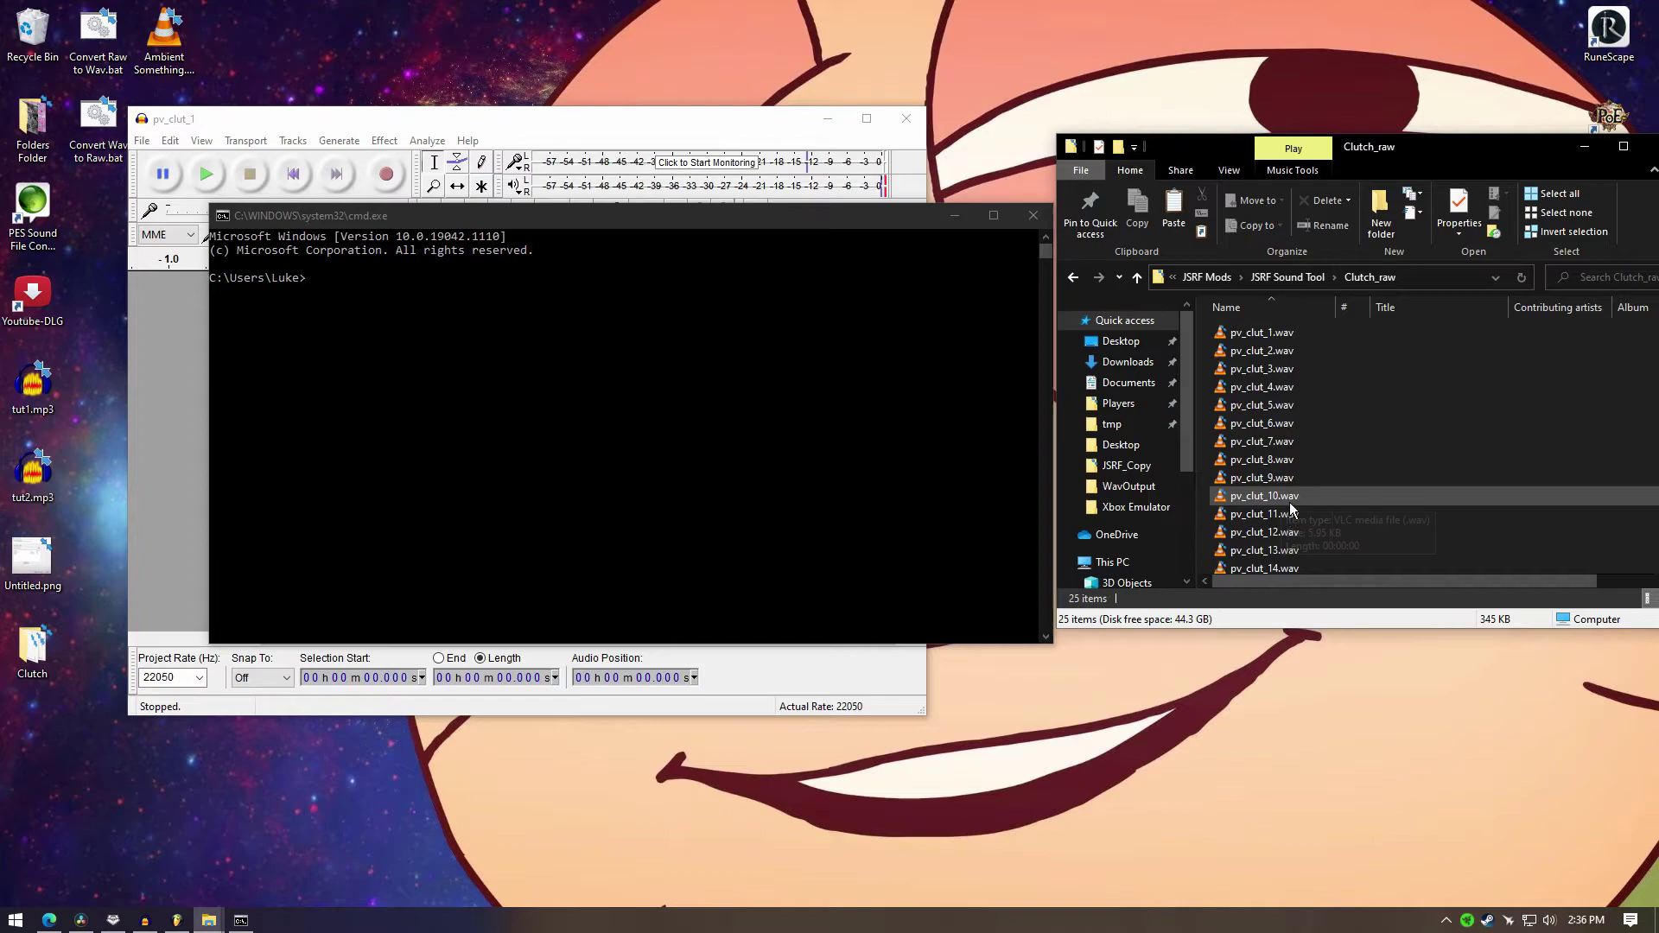
scroll(1290, 509, down, 3)
scroll(1292, 461, down, 1)
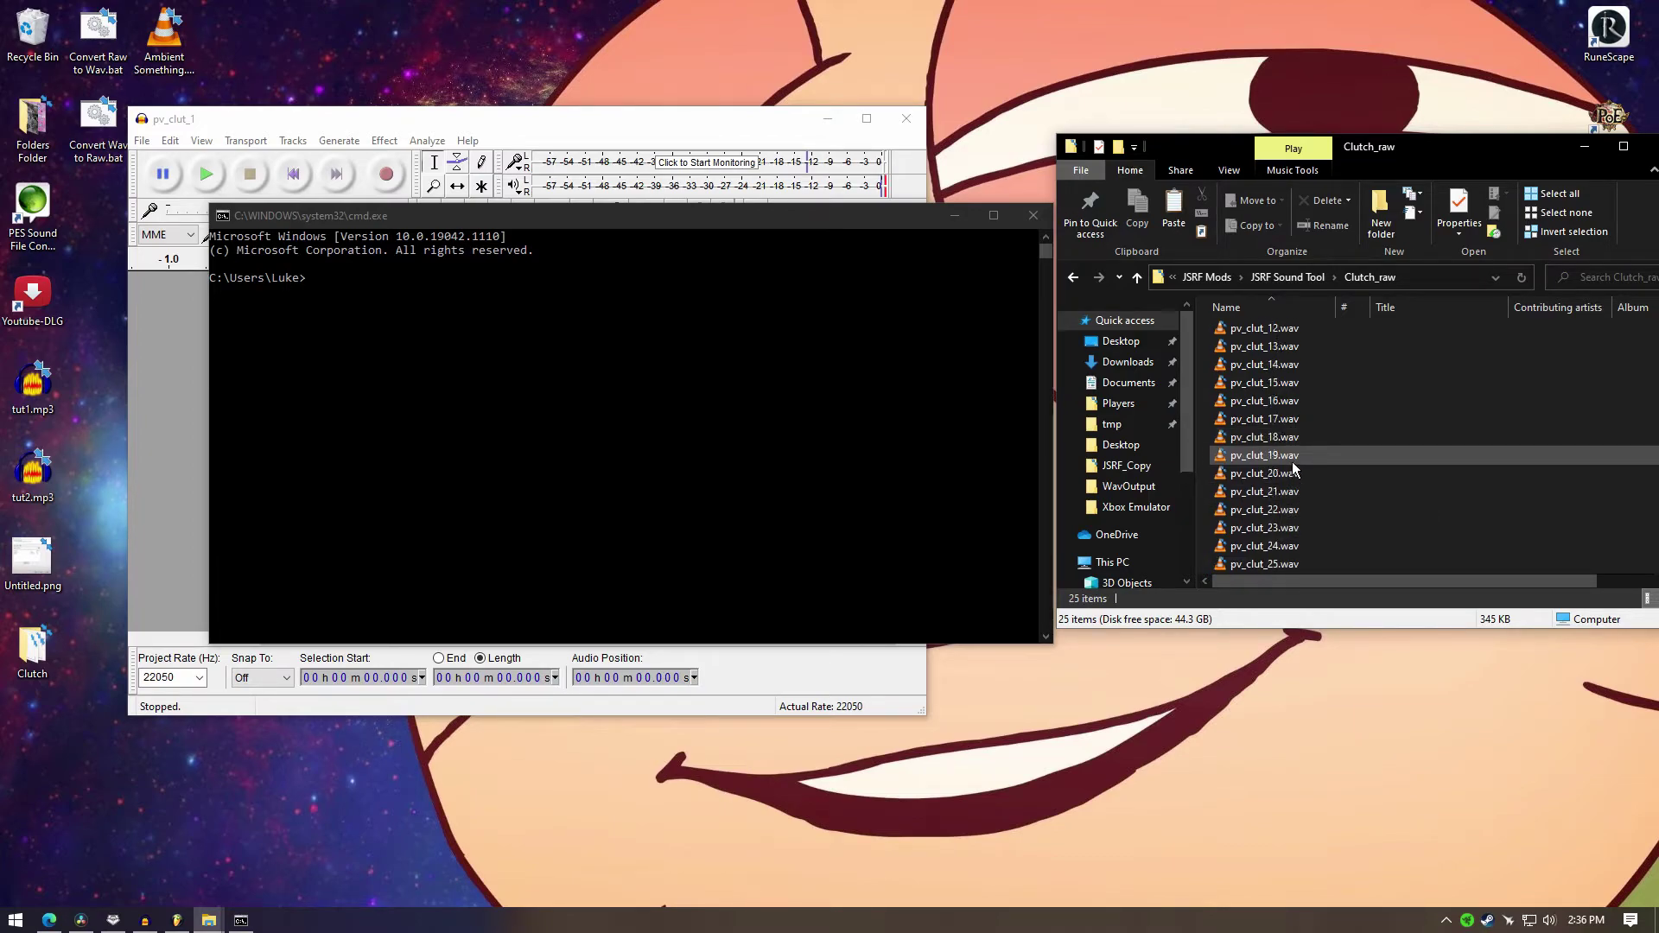
click(1245, 406)
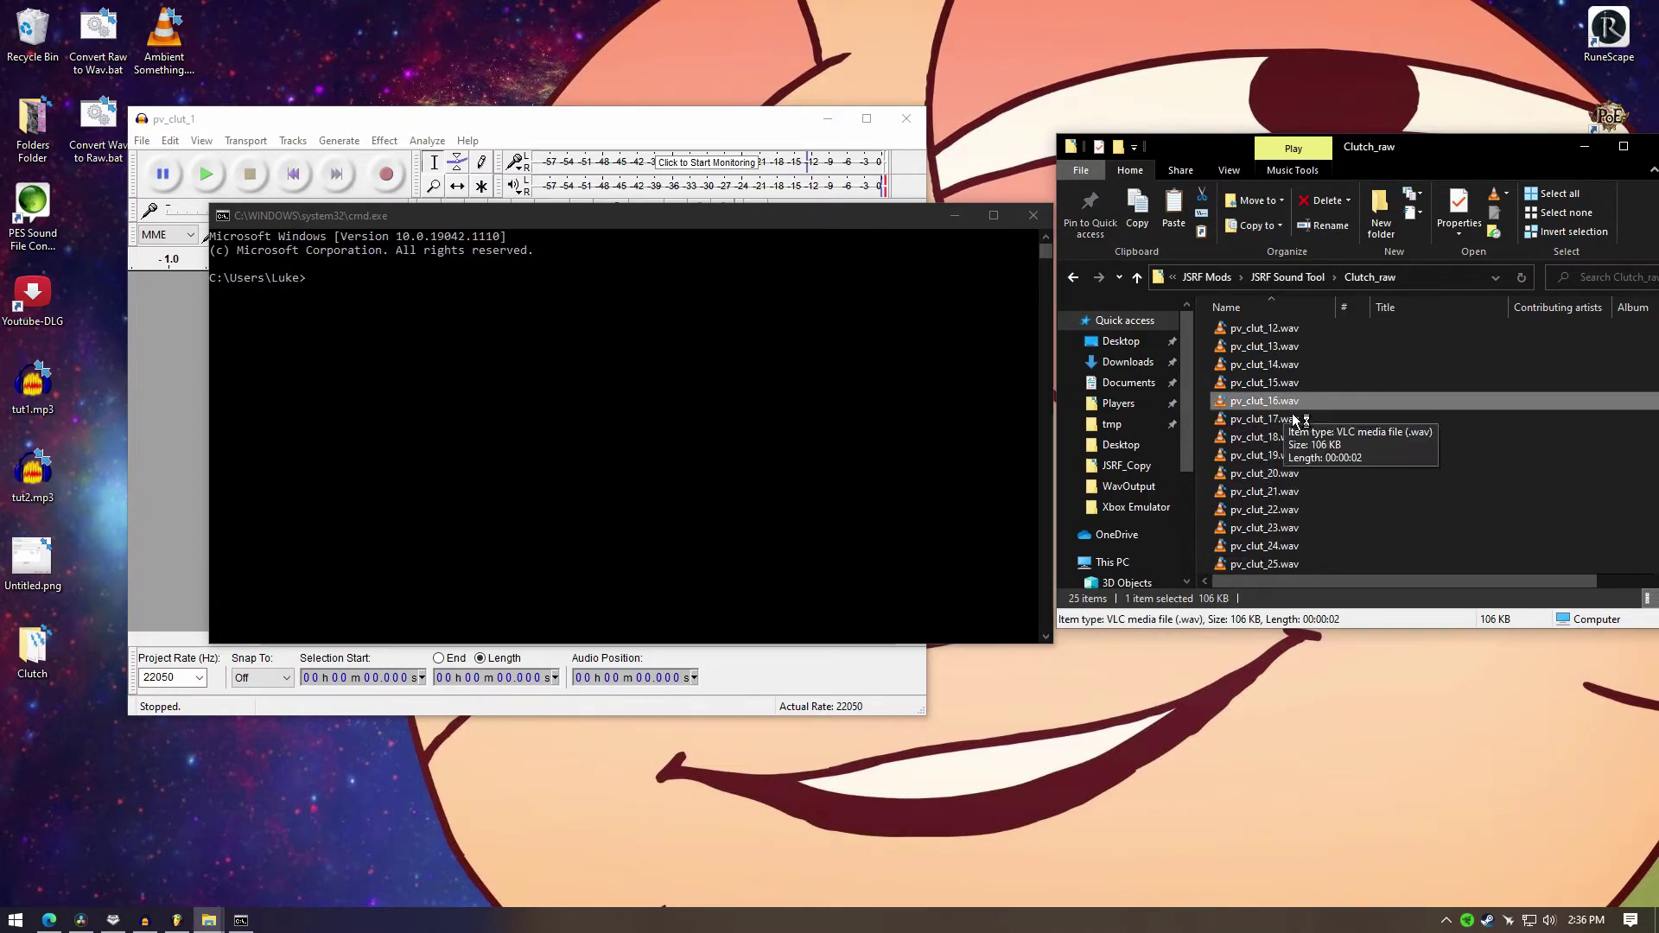
ctrl+click(1302, 548)
ctrl+click(1303, 565)
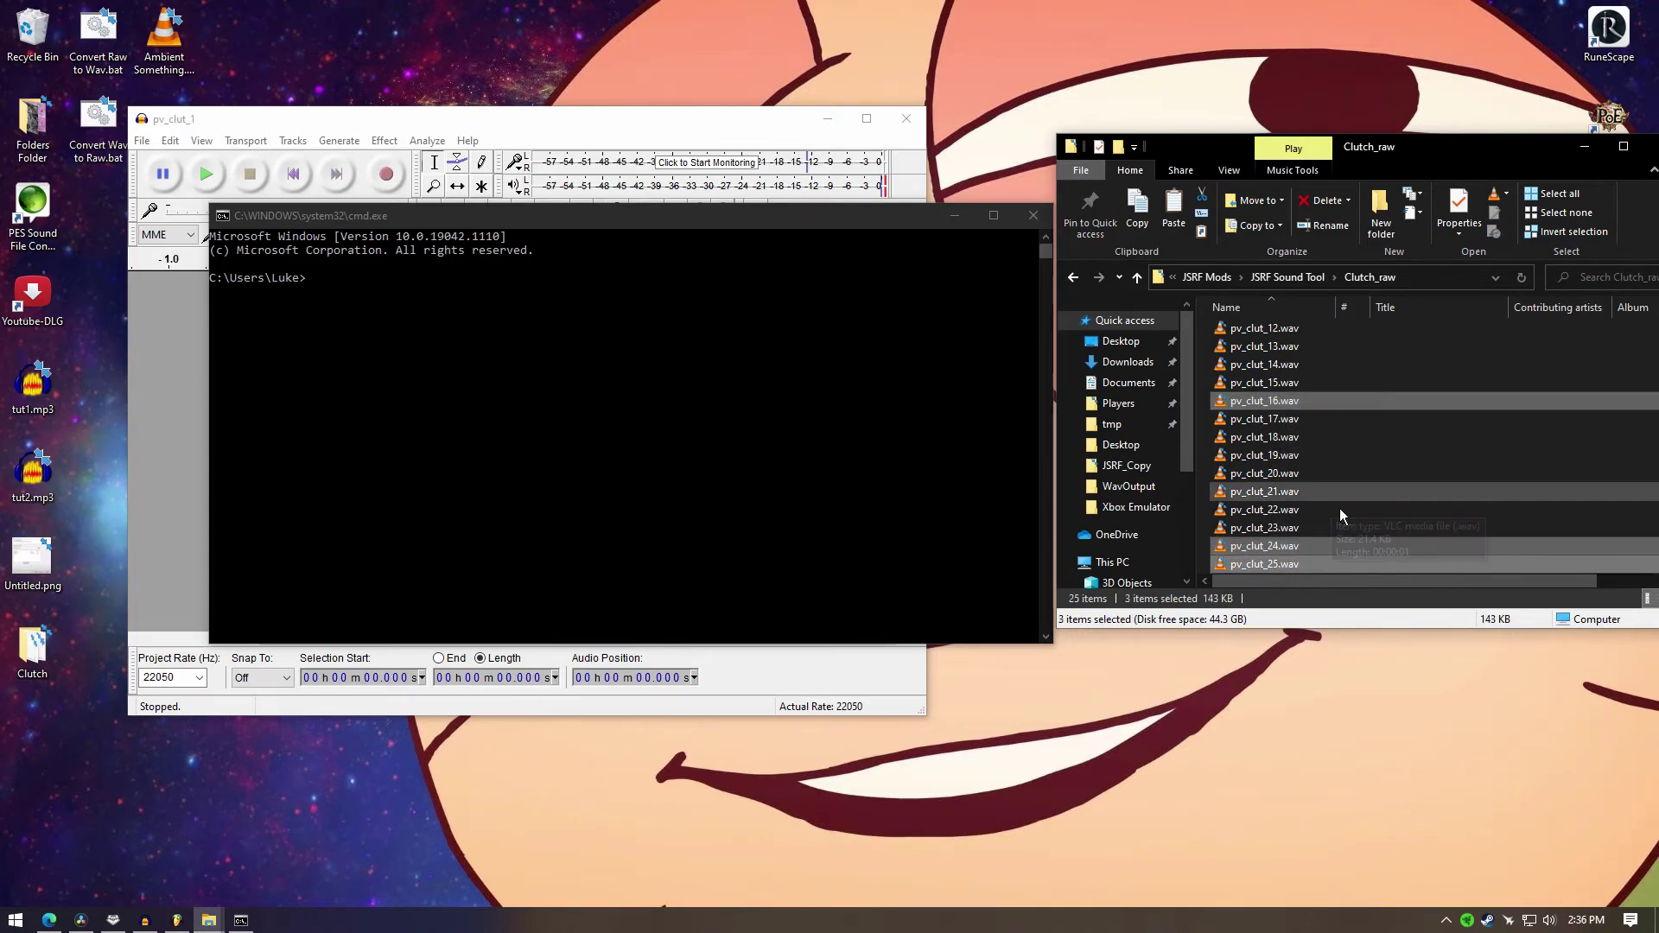
click(1307, 279)
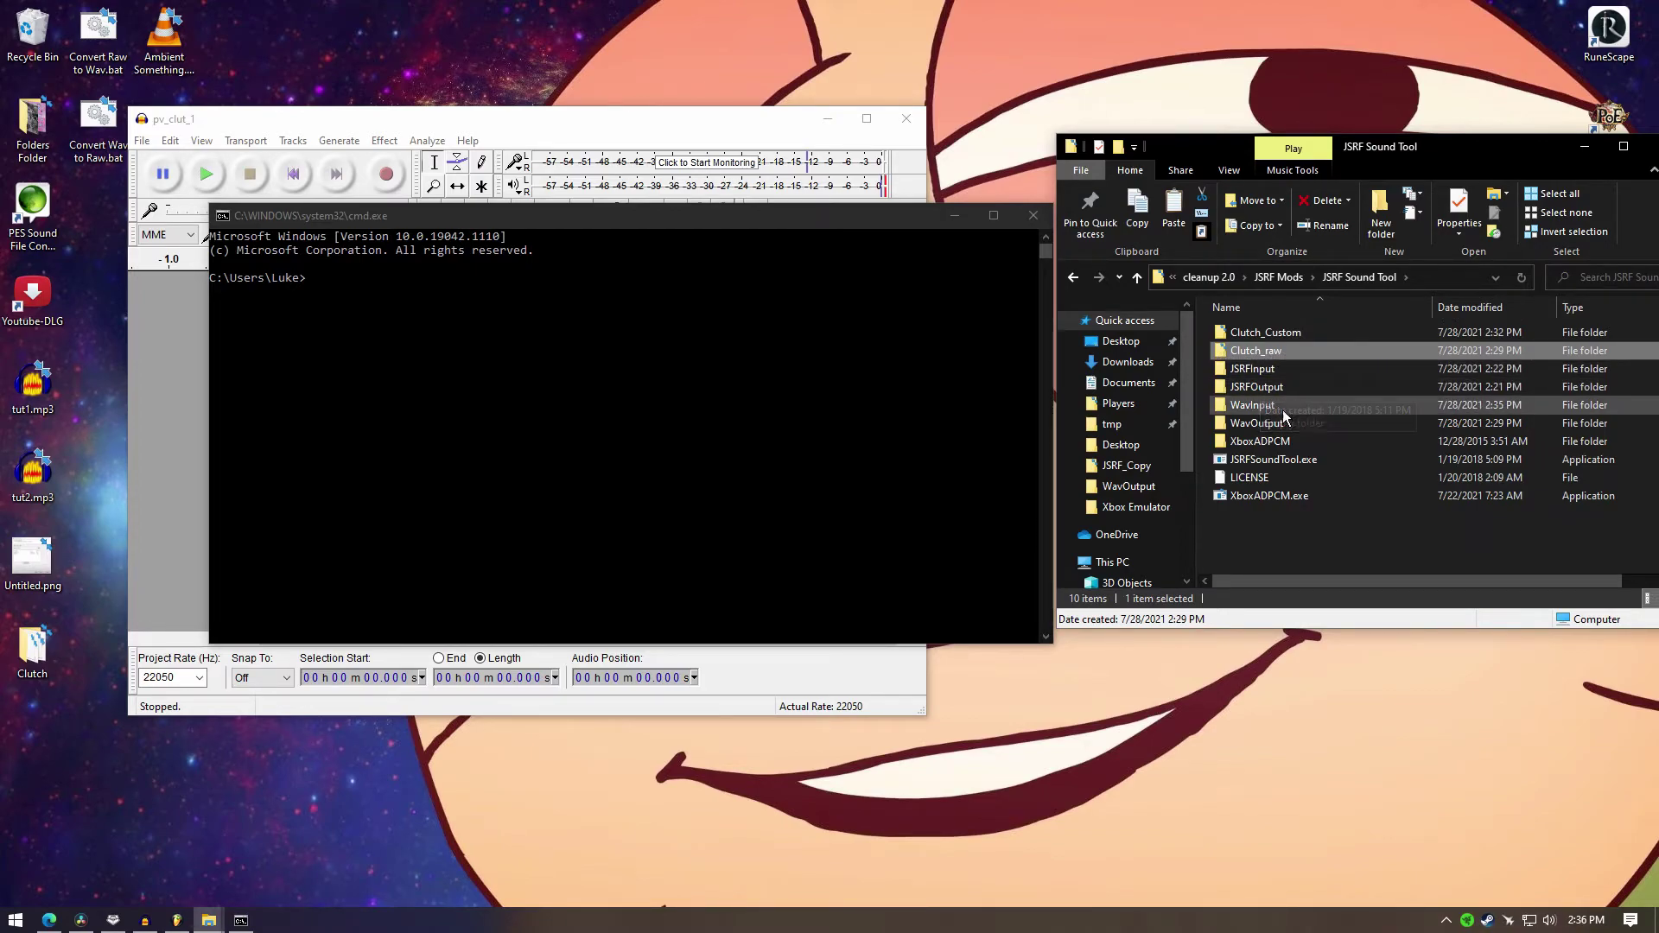
double_click(1266, 405)
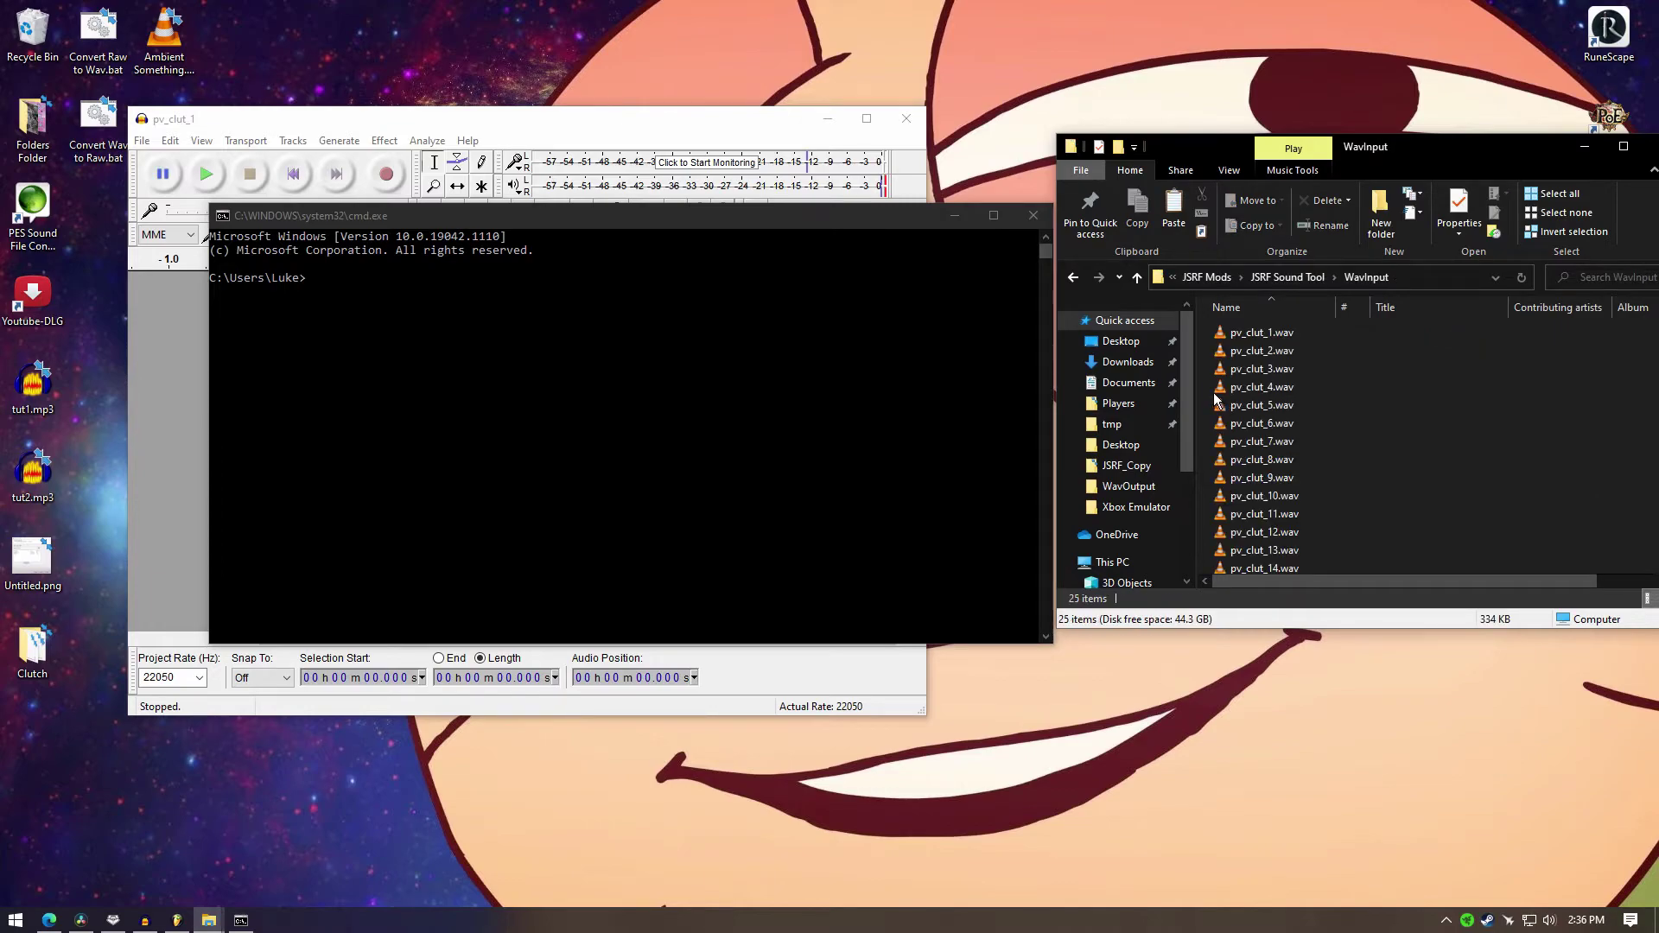
key(ctrl+v)
click(863, 335)
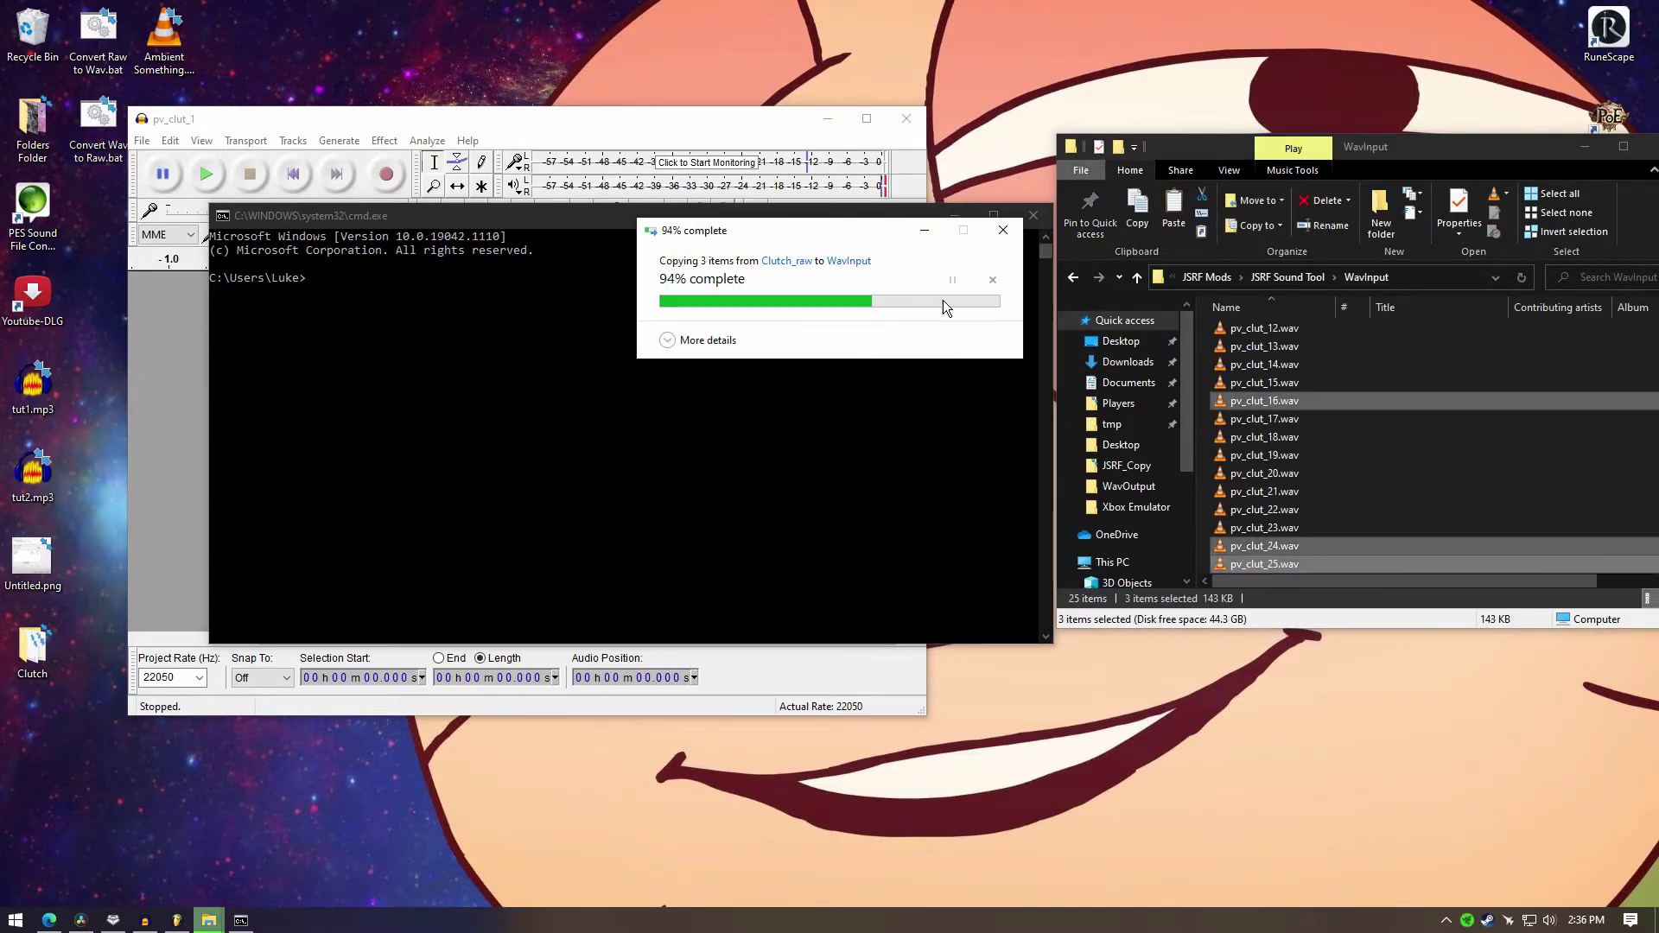
click(1292, 383)
scroll(1330, 536, up, 3)
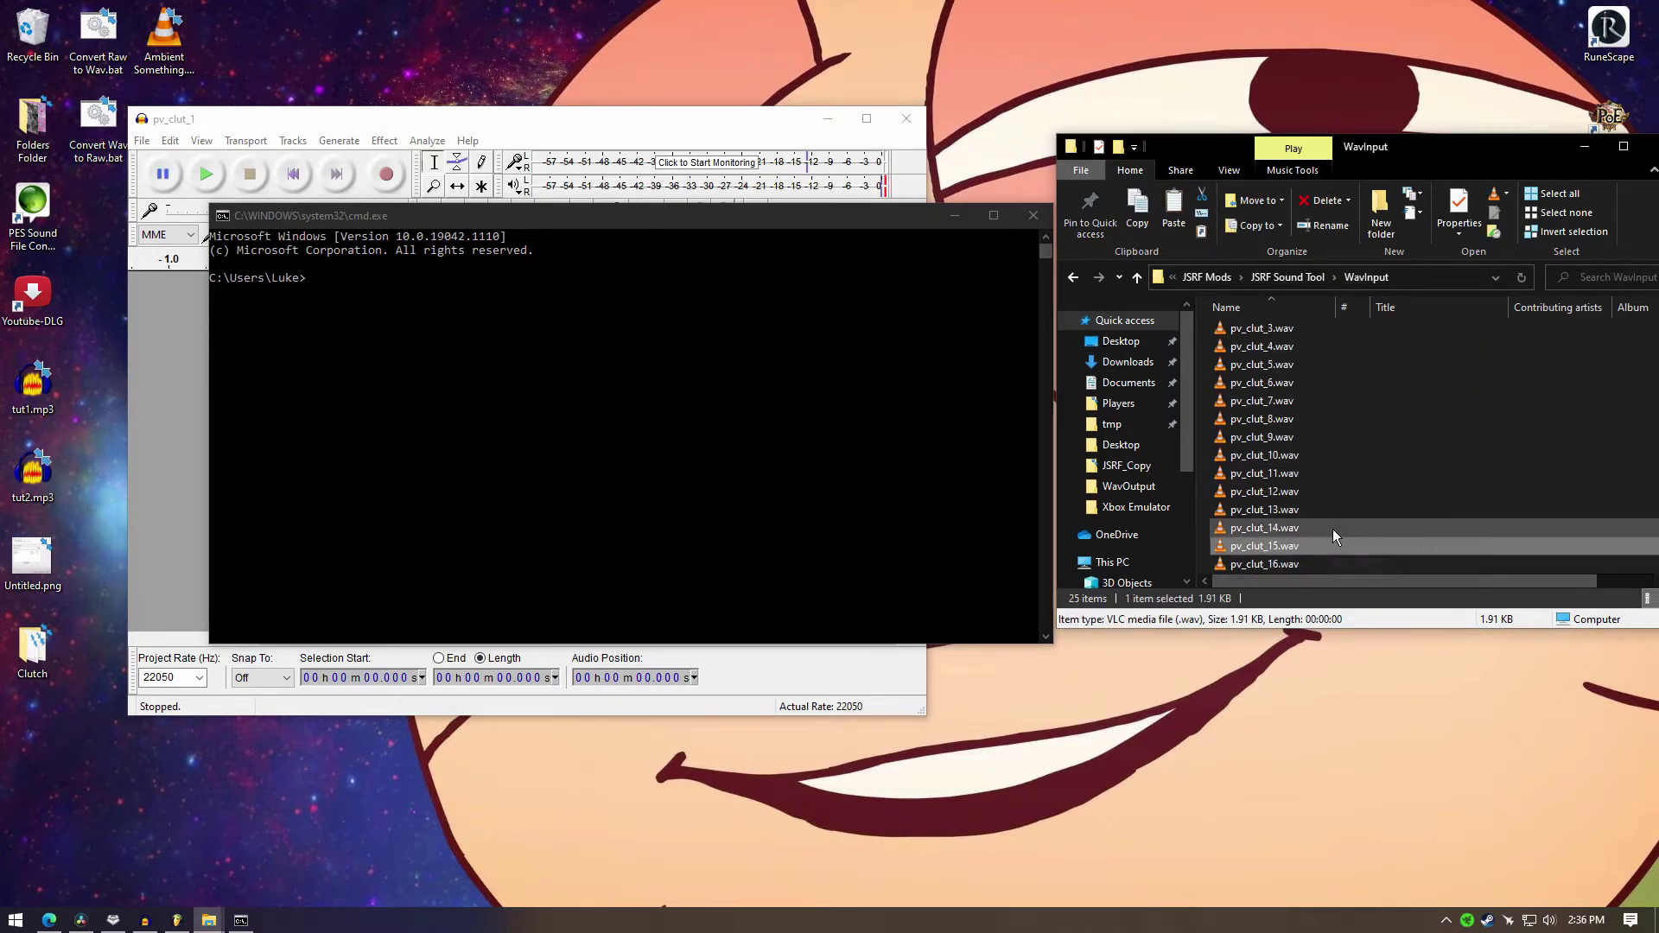
scroll(1319, 536, up, 1)
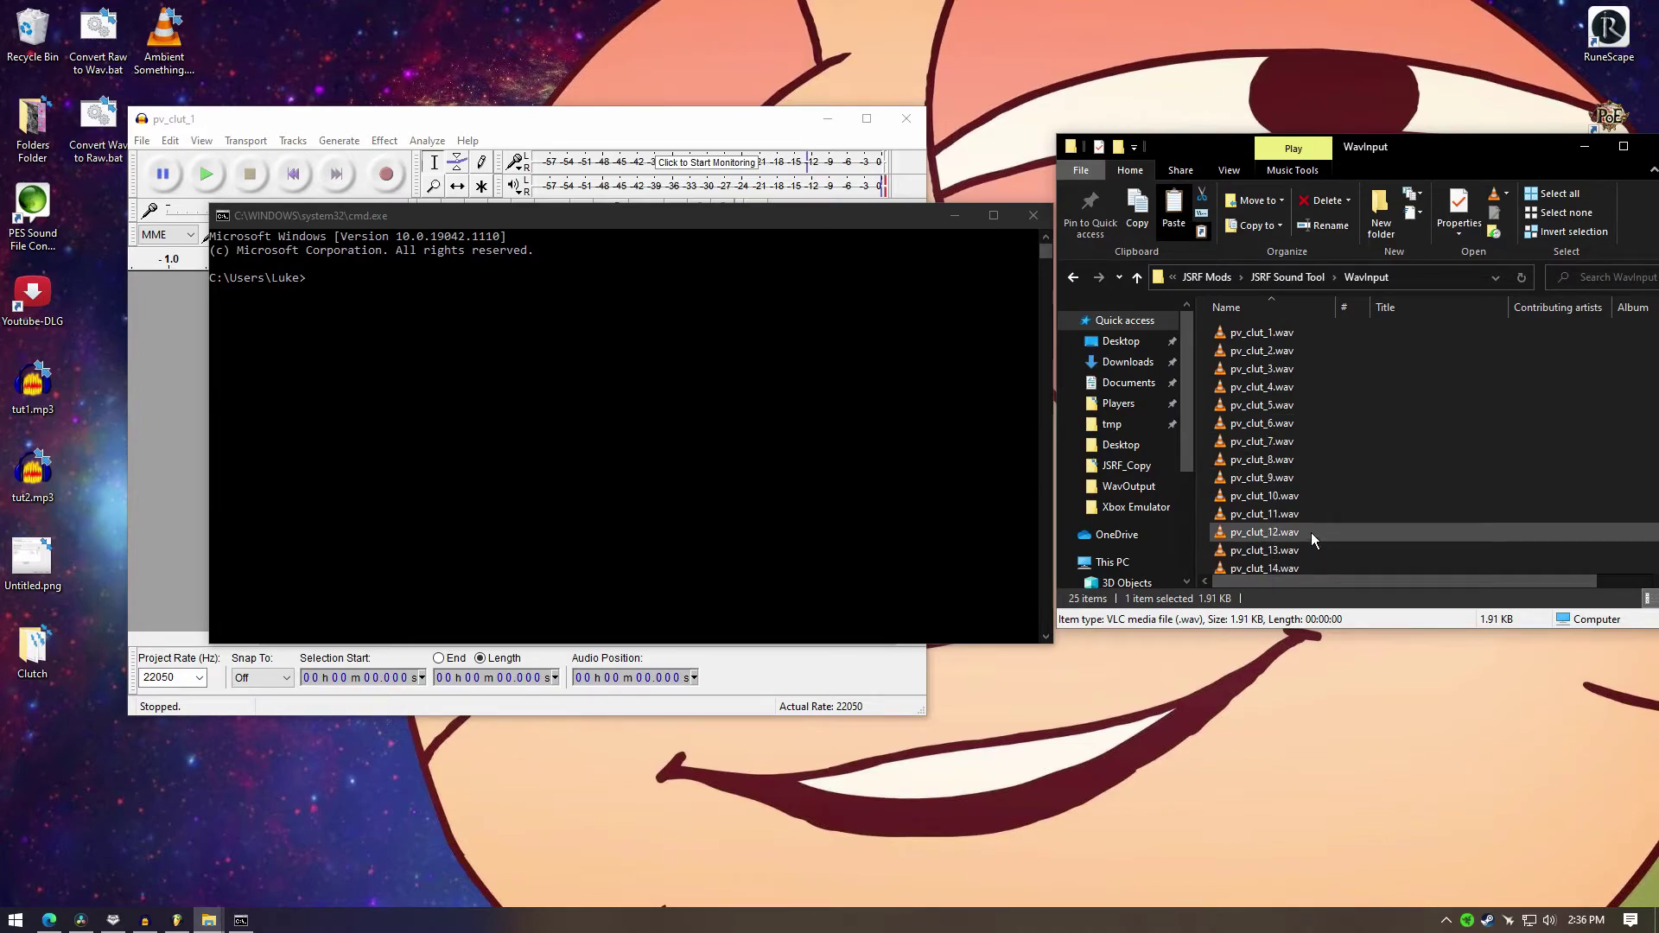
Step: Change the command prompt's working directory to the JSRF Sound Tool folder inside JSRF Mods
click(1216, 344)
click(639, 336)
text(cd)
click(1285, 277)
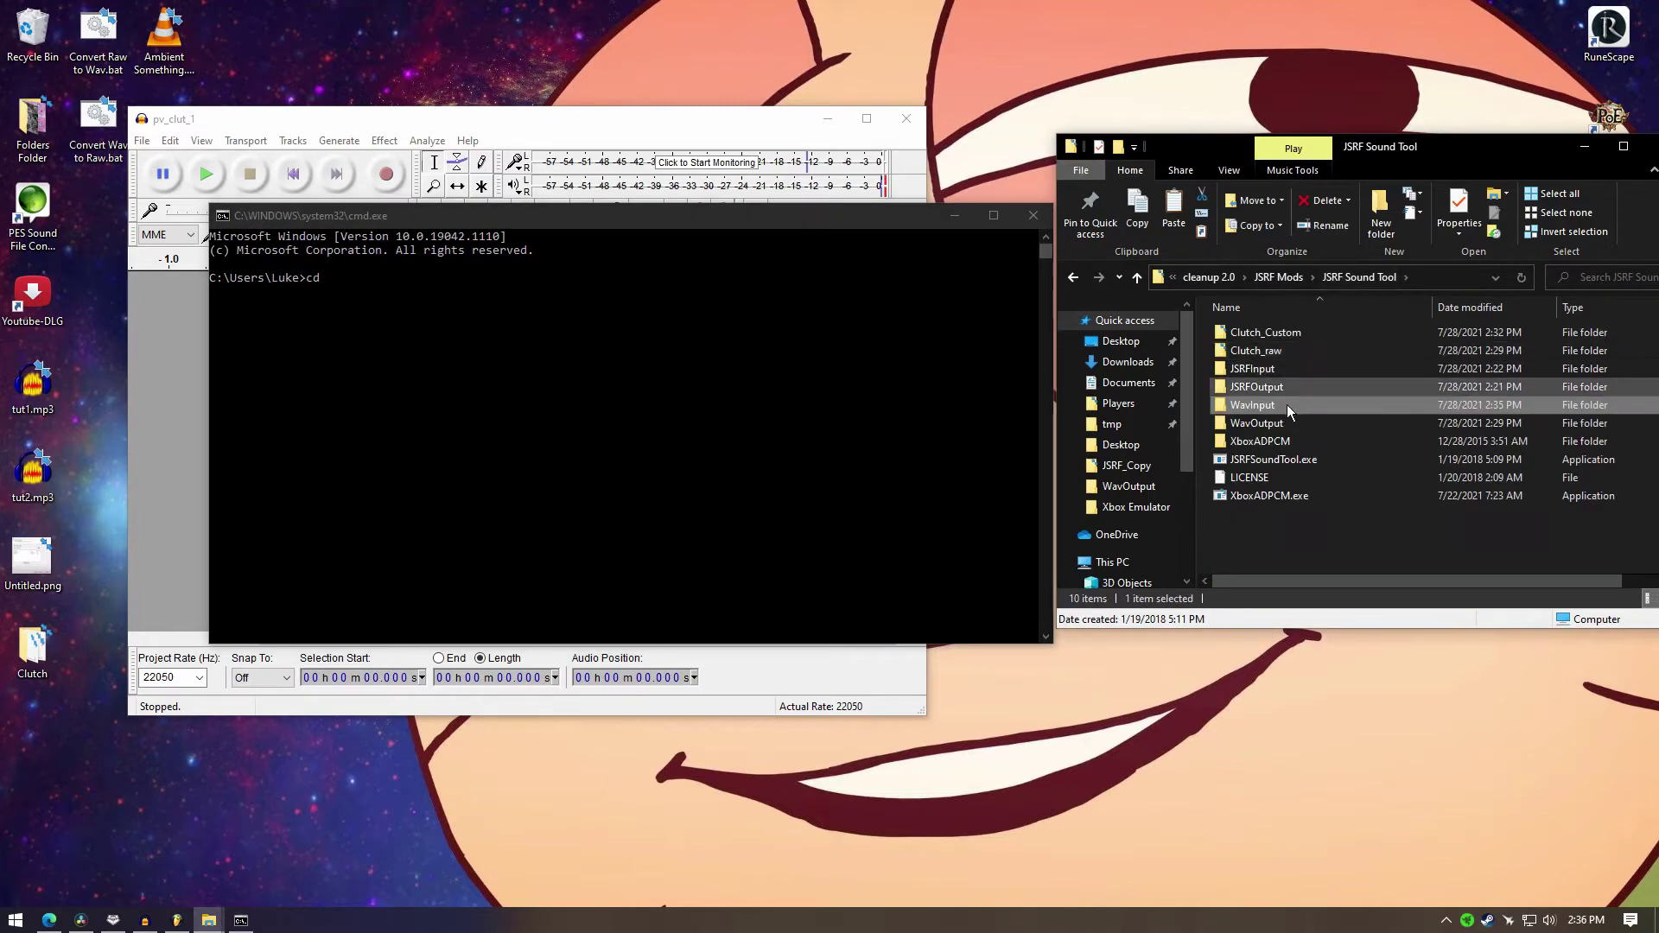
click(1286, 278)
double_click(1282, 347)
key(BackSpace)
drag(1287, 351, 798, 428)
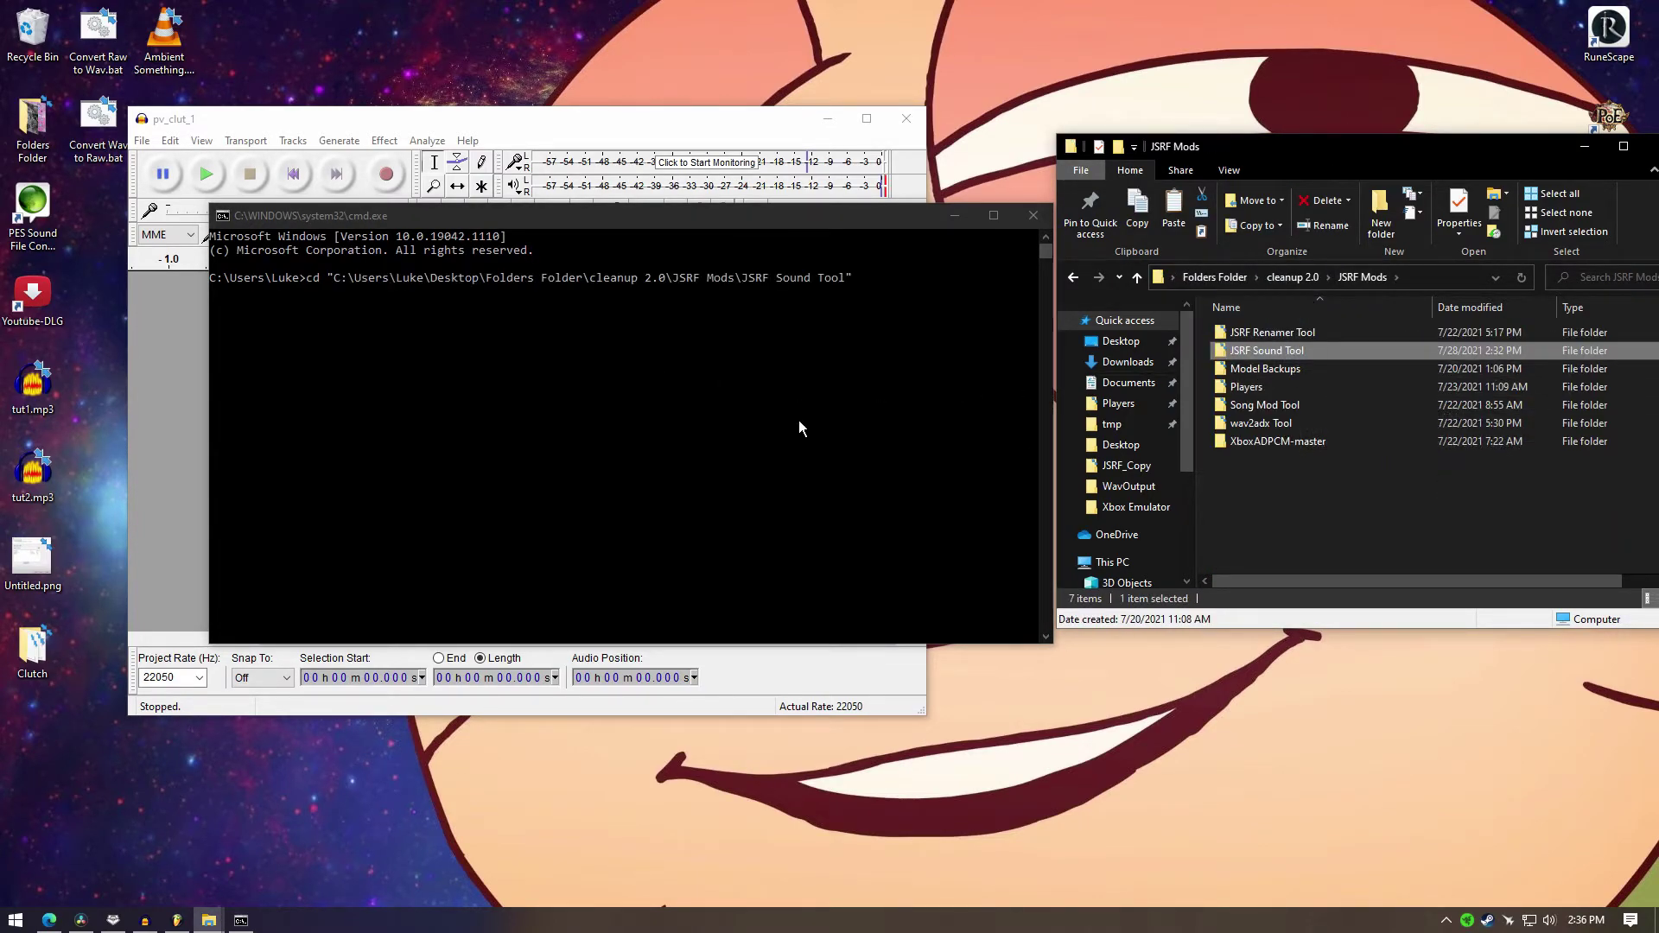
click(873, 353)
key(Return)
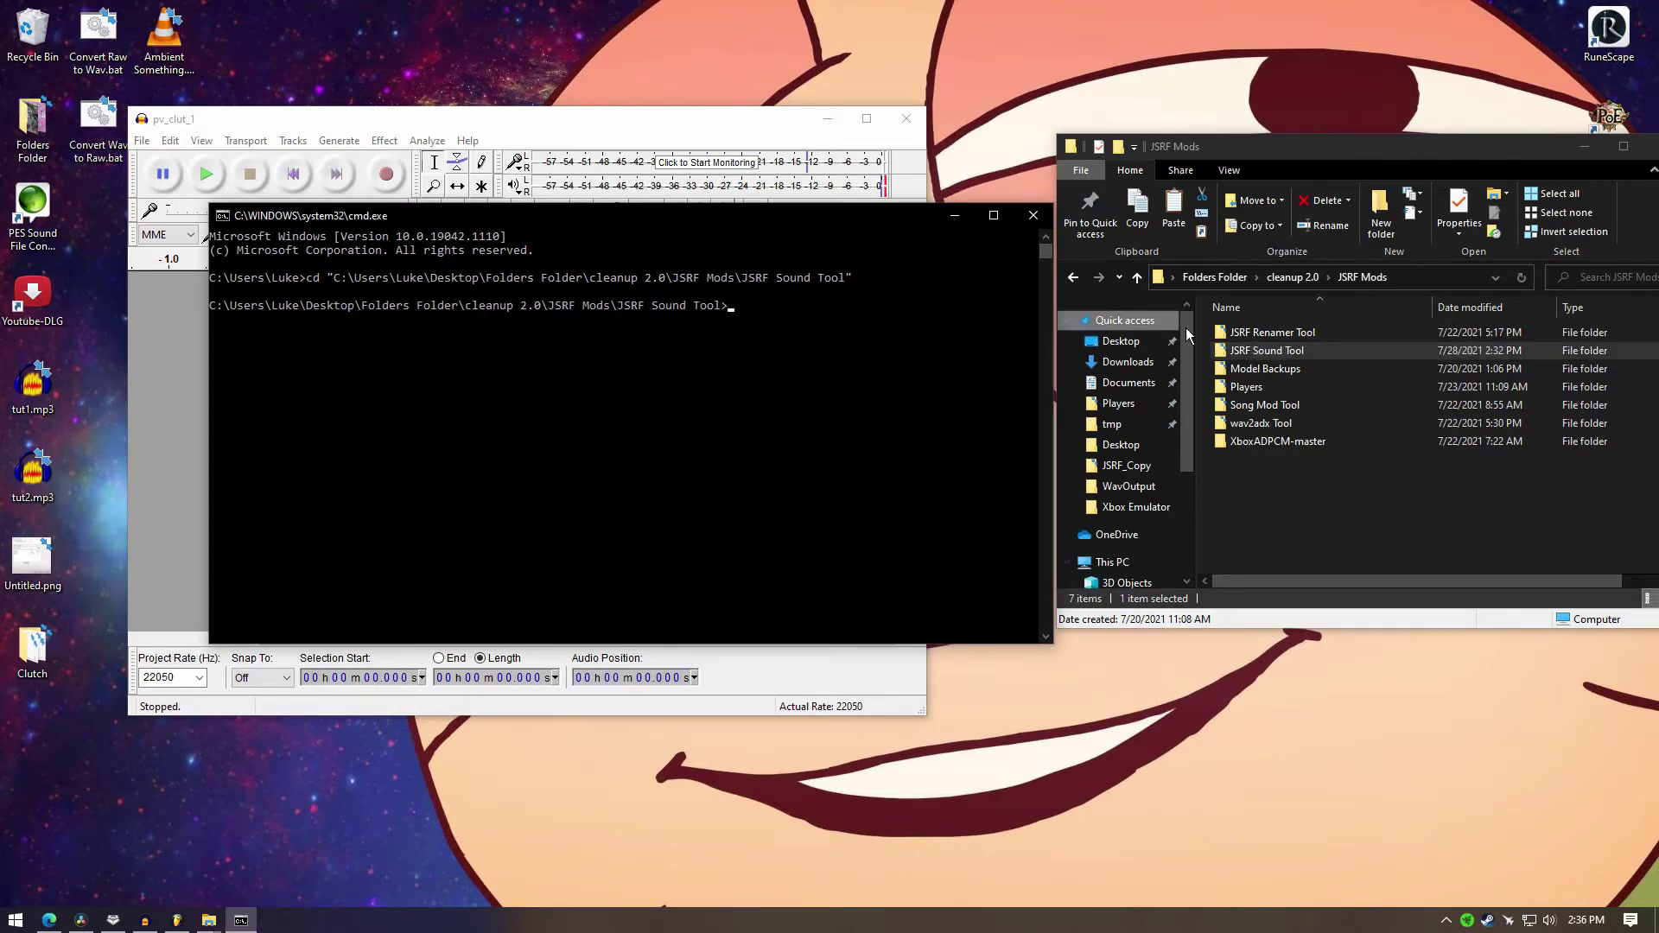
Step: Run JSRFSoundTool.exe join pv_clut.dat in the command prompt to pack the WavInput files
double_click(1286, 352)
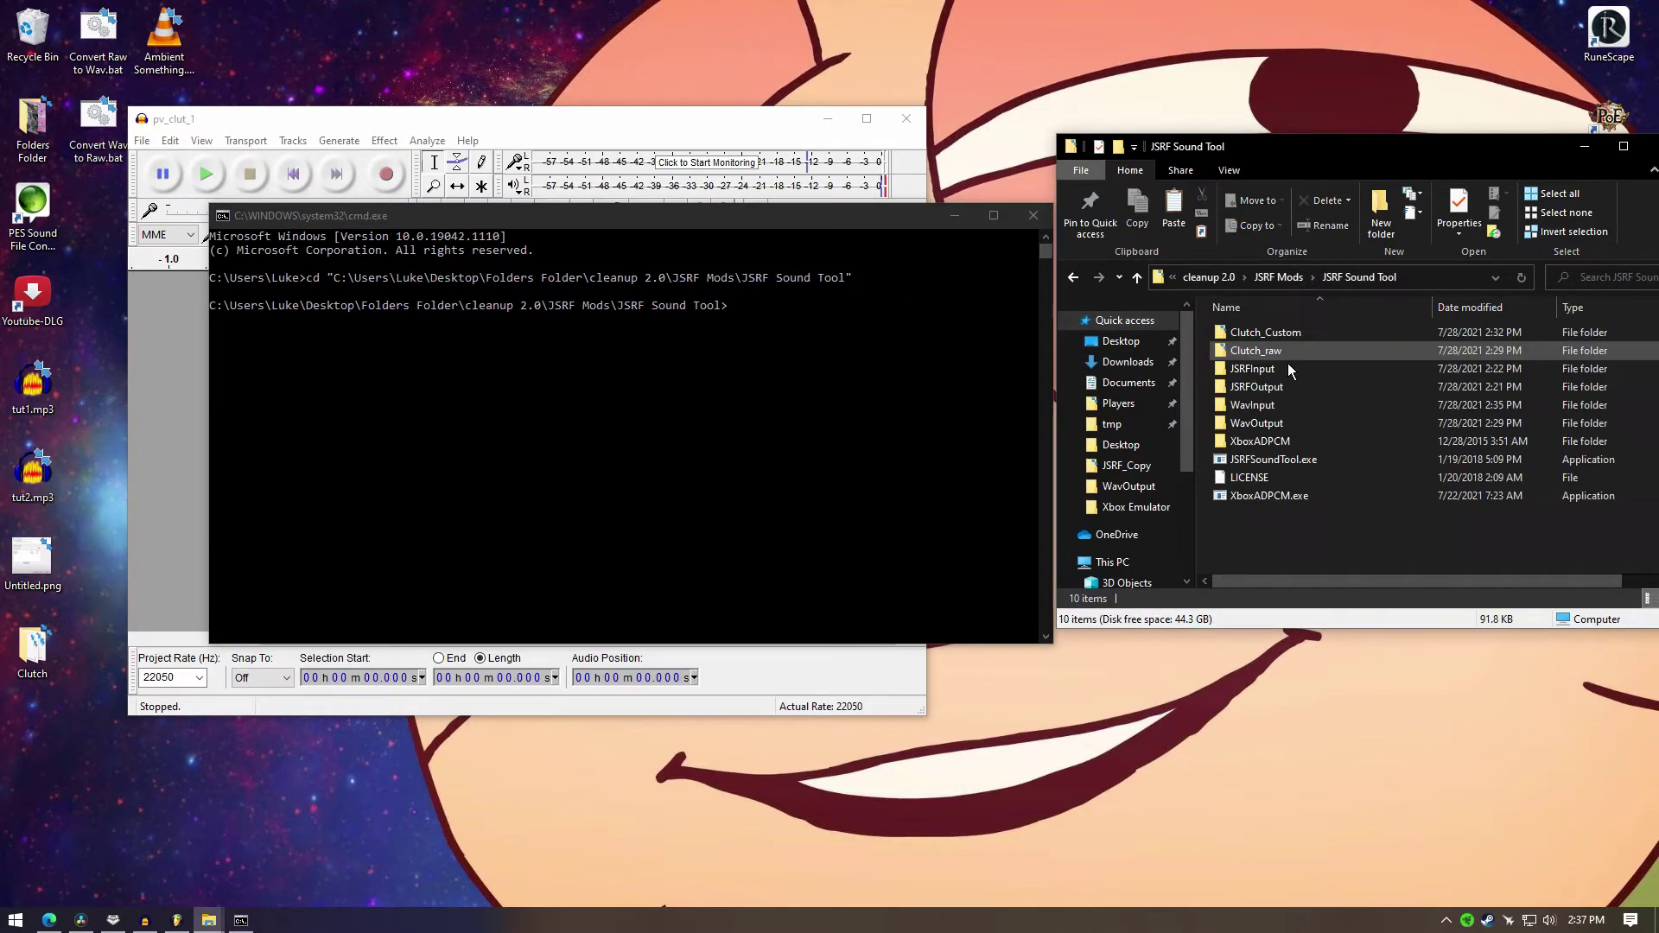
key(j)
click(910, 391)
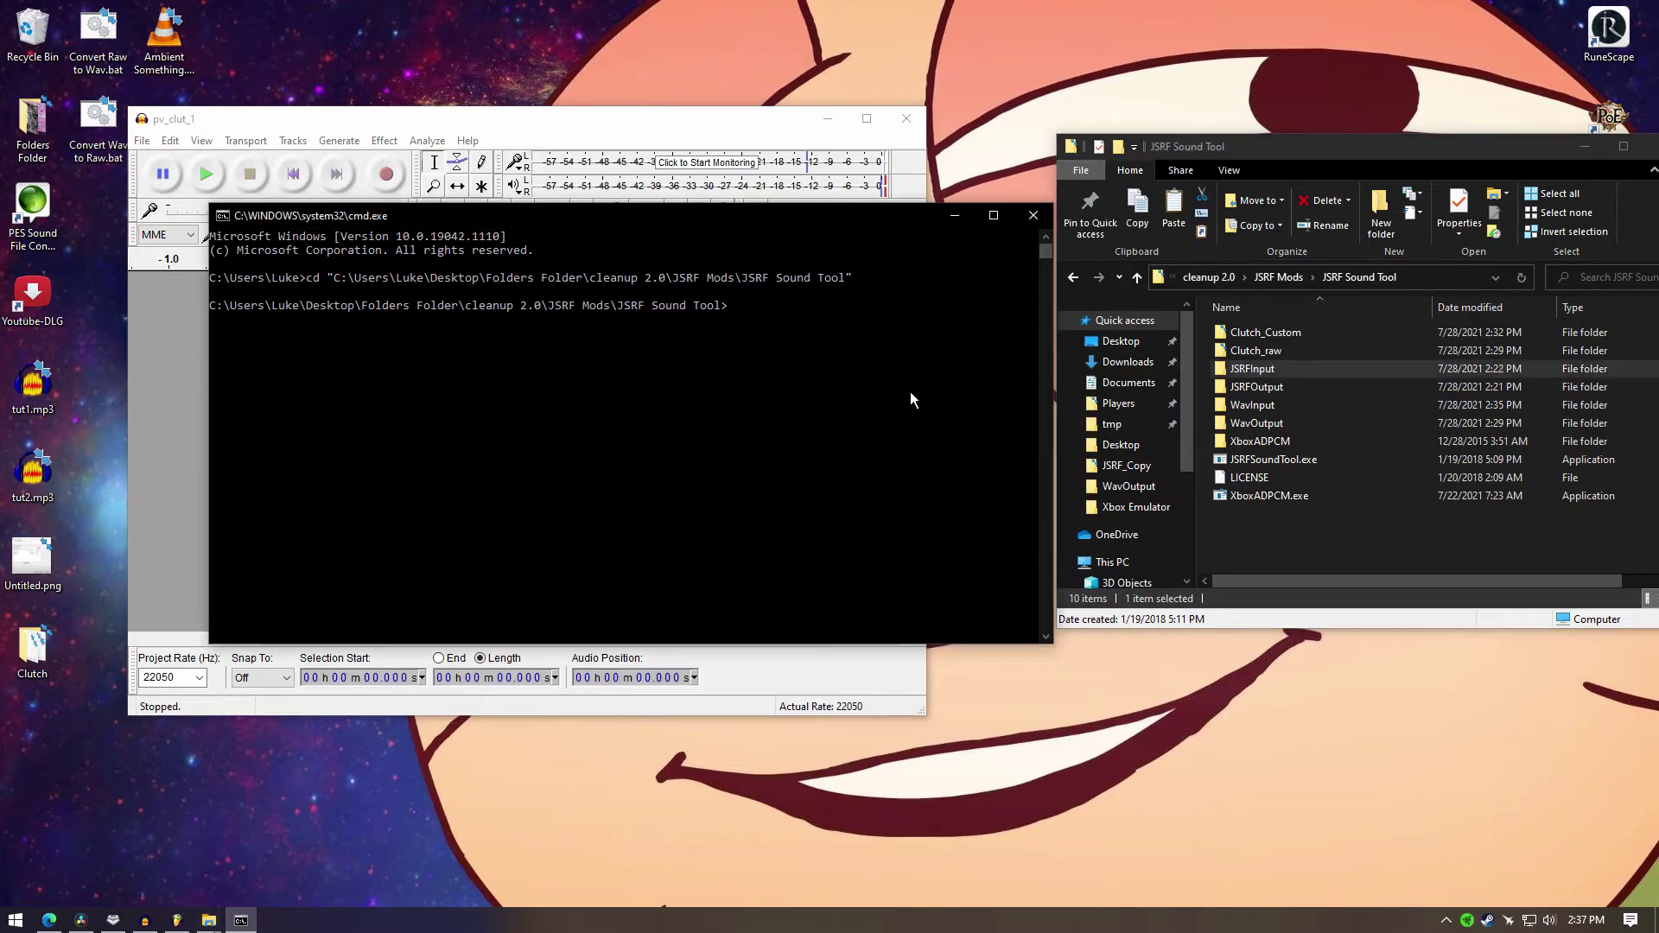
text(JSRFSoundTool.exe join pv_clut.dat)
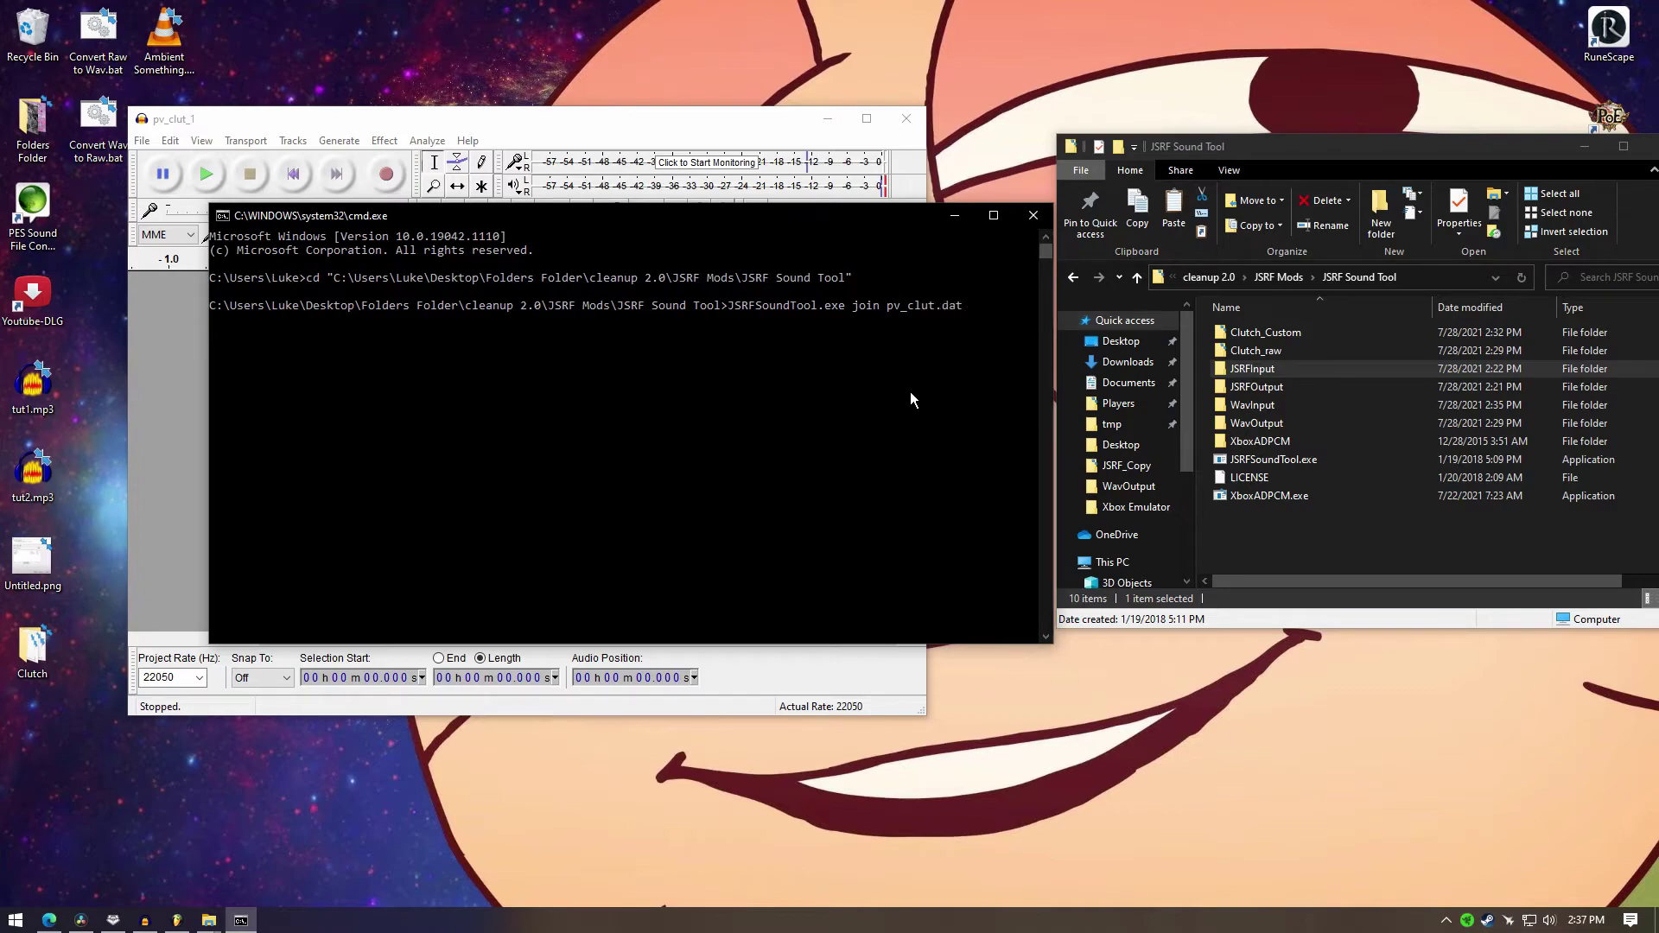
key(Return)
Step: Copy the new pv_clut.dat from JSRFOutput into JSRF_Copy's Media > Sounds > SE folder, replacing the existing file
click(1304, 358)
double_click(1303, 358)
key(alt+Left)
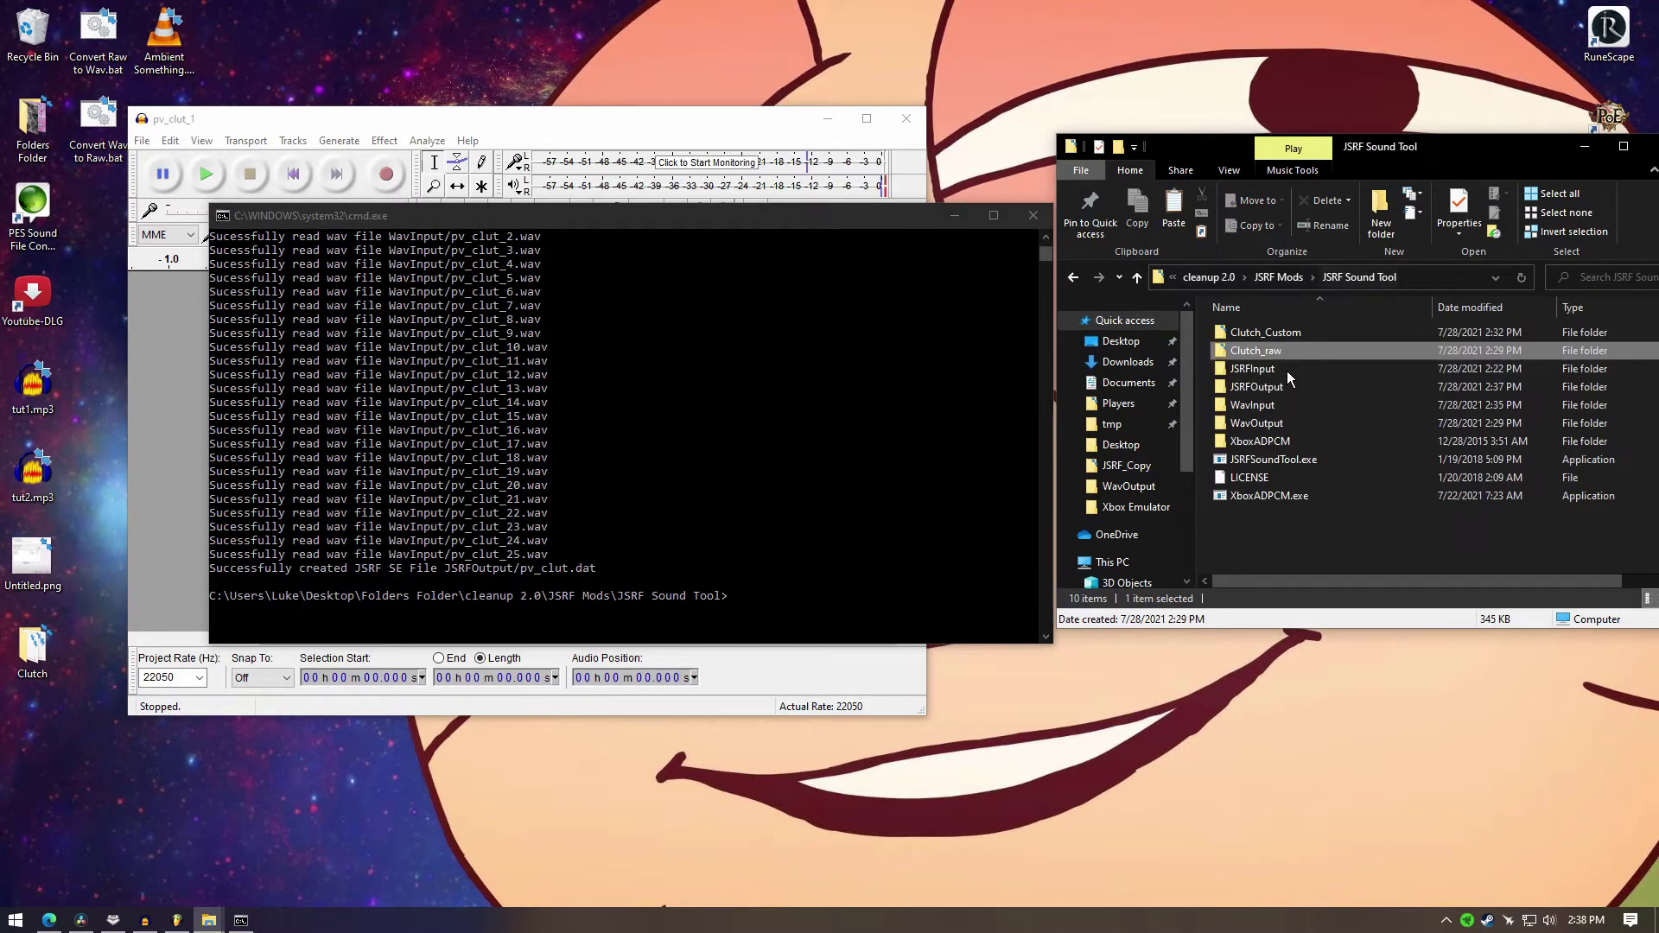
double_click(1277, 387)
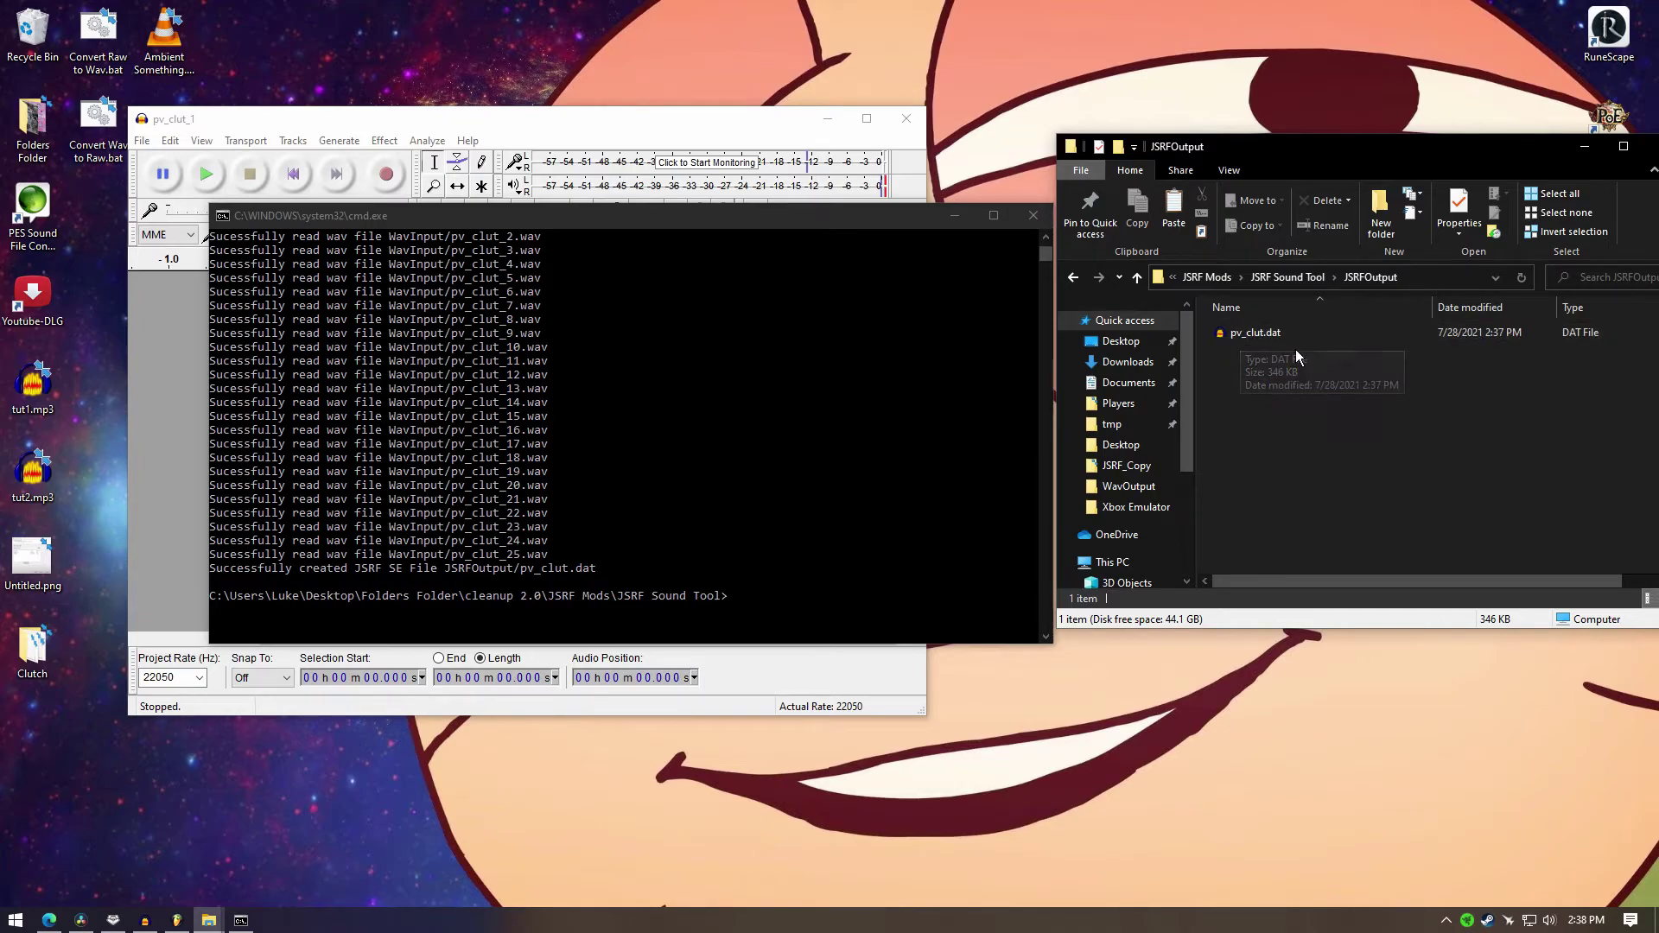
key(alt+Tab)
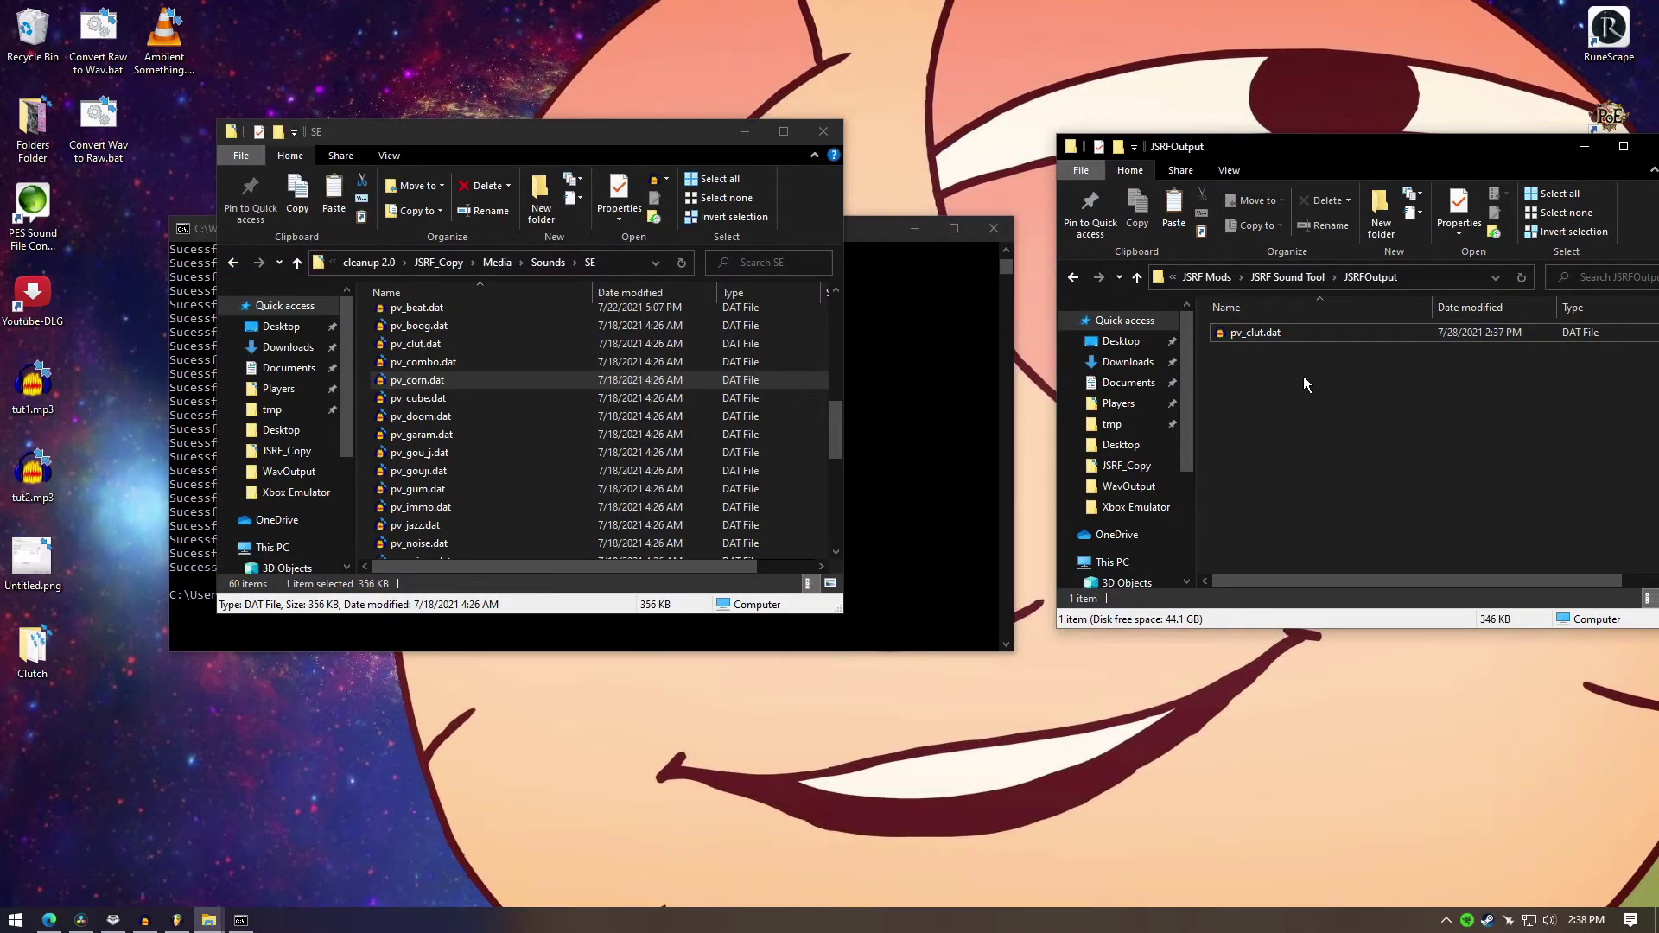
click(1268, 340)
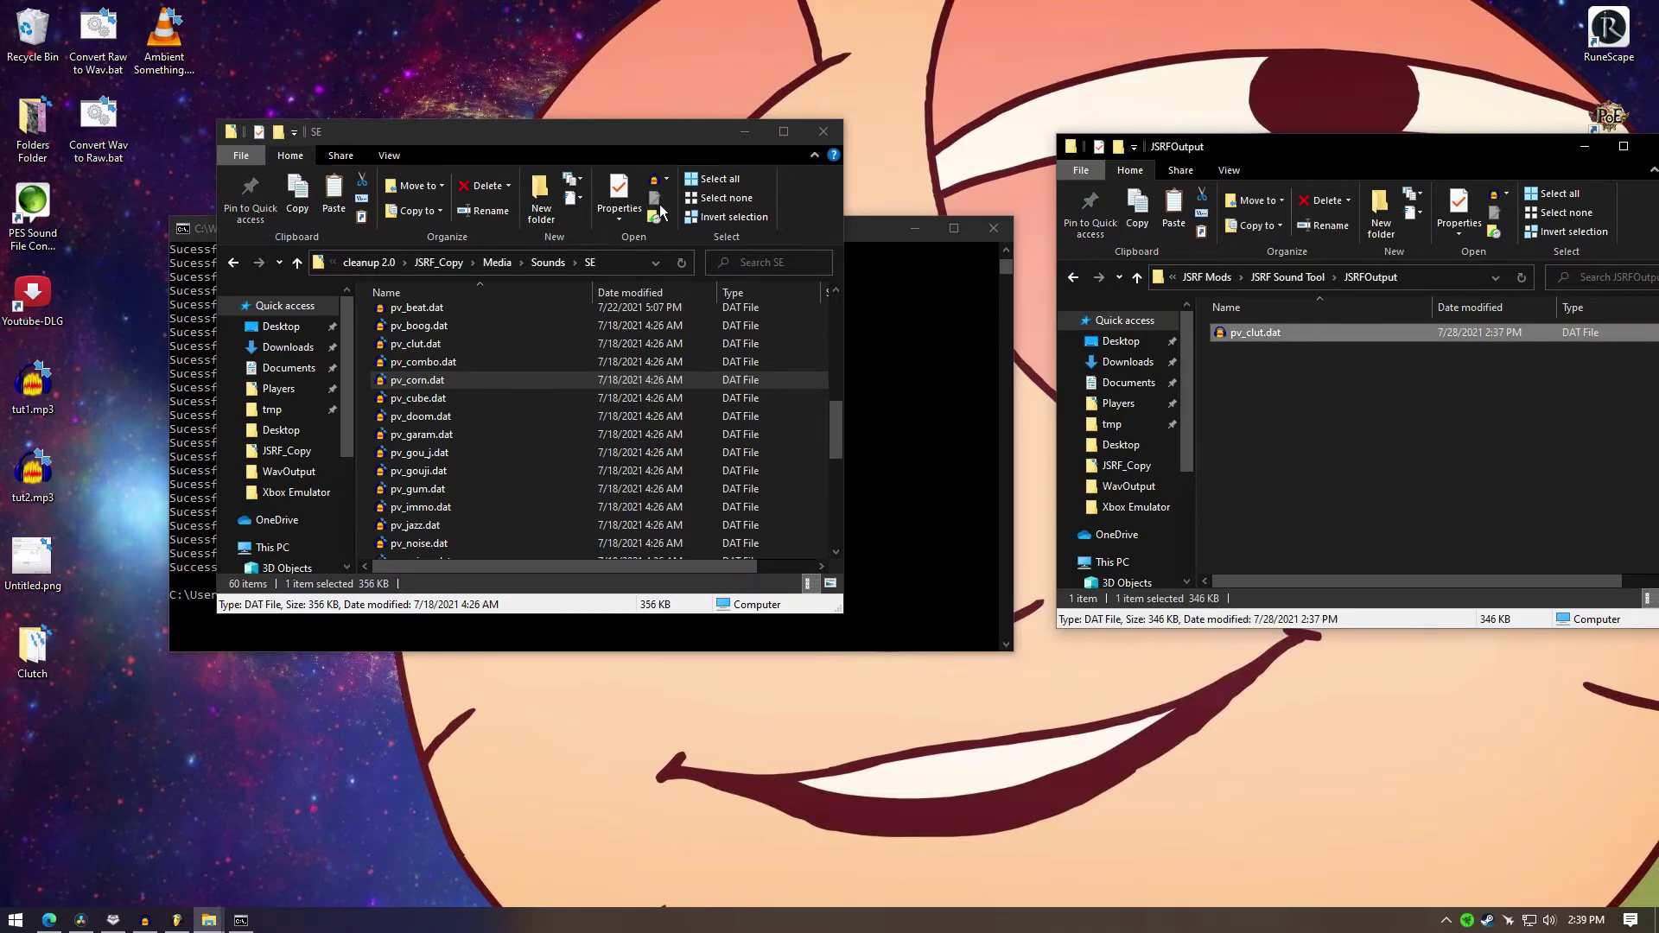
click(578, 136)
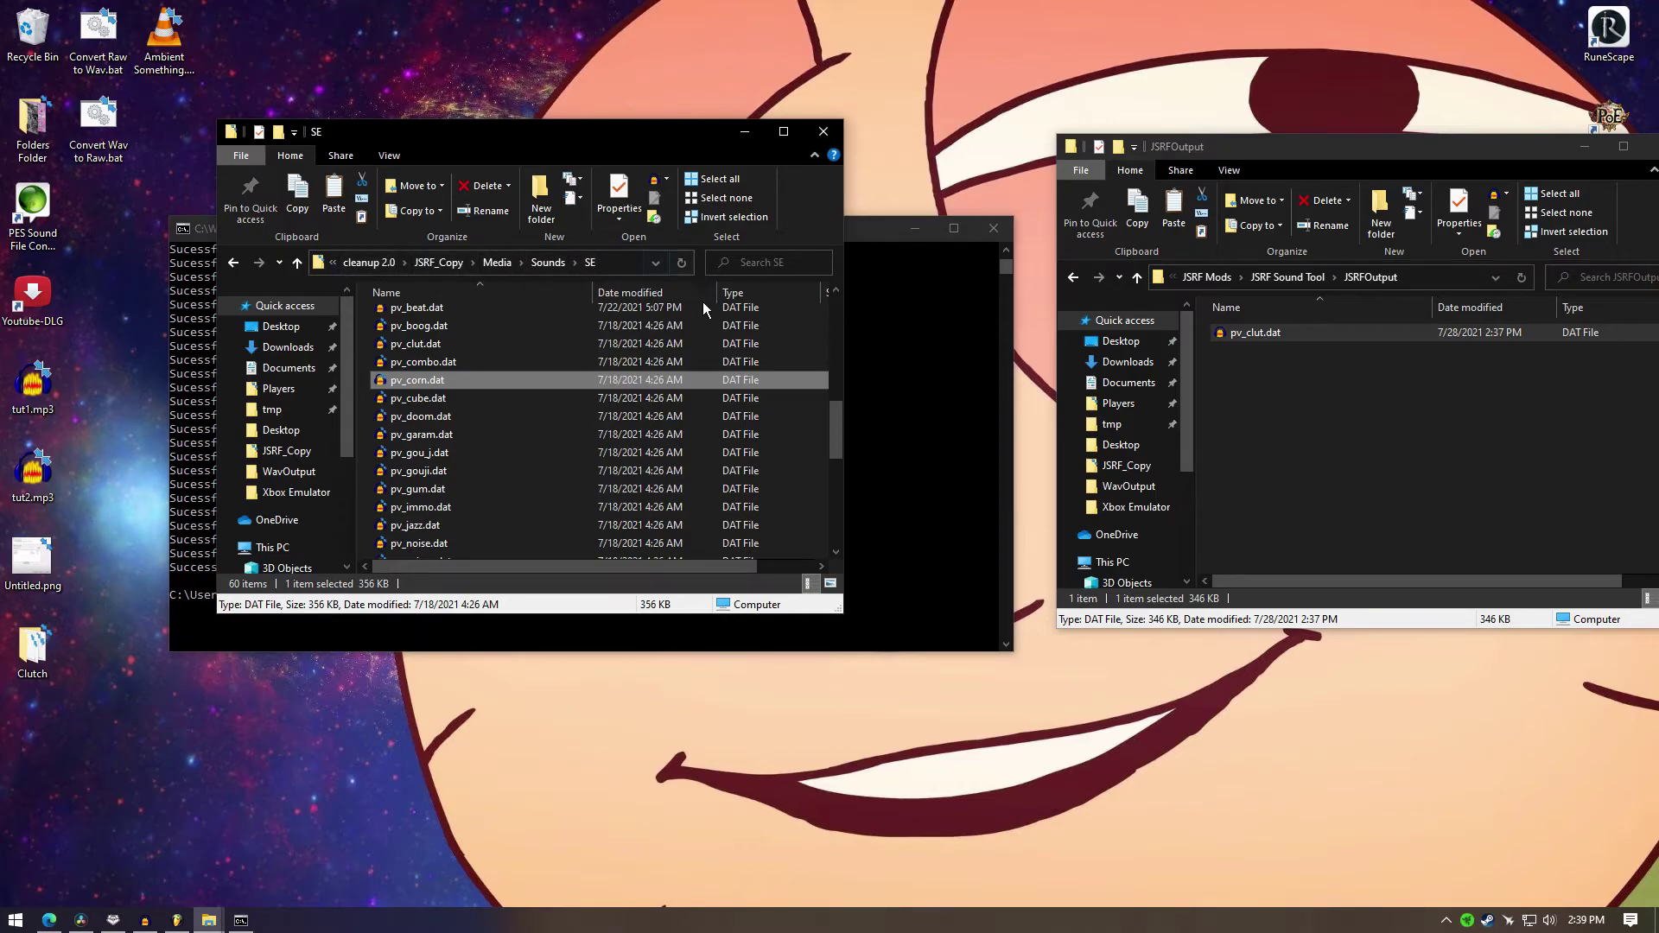
key(ctrl+v)
click(771, 330)
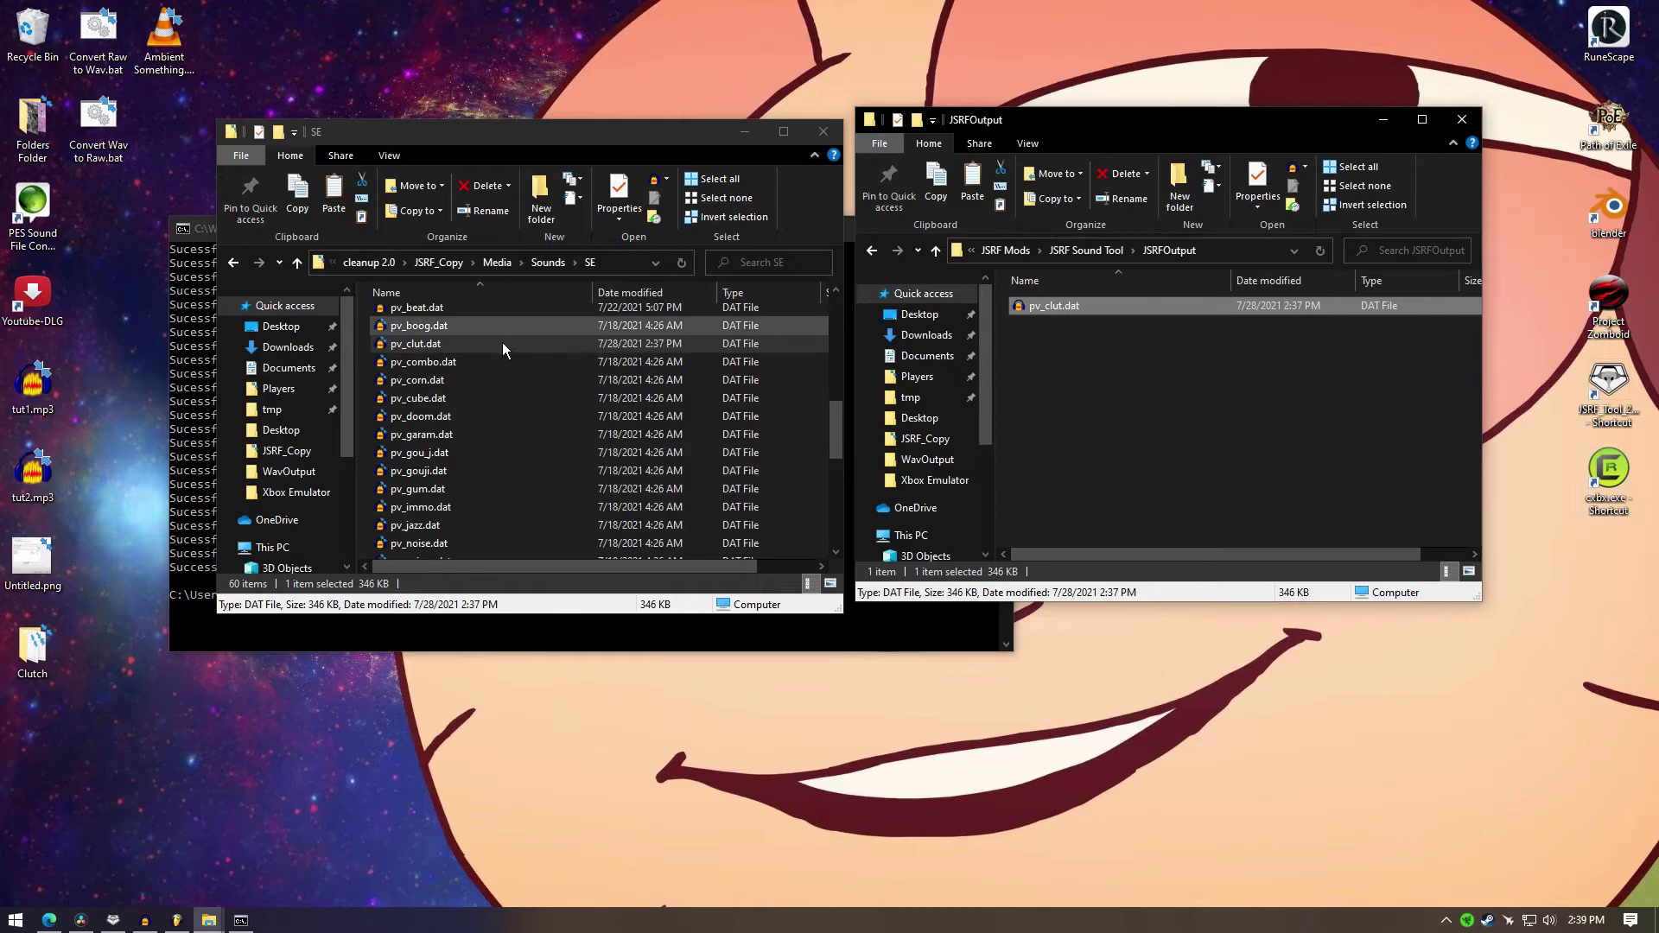
Step: Launch the Cxbx-Reloaded emulator and clear its cache partitions
click(1604, 488)
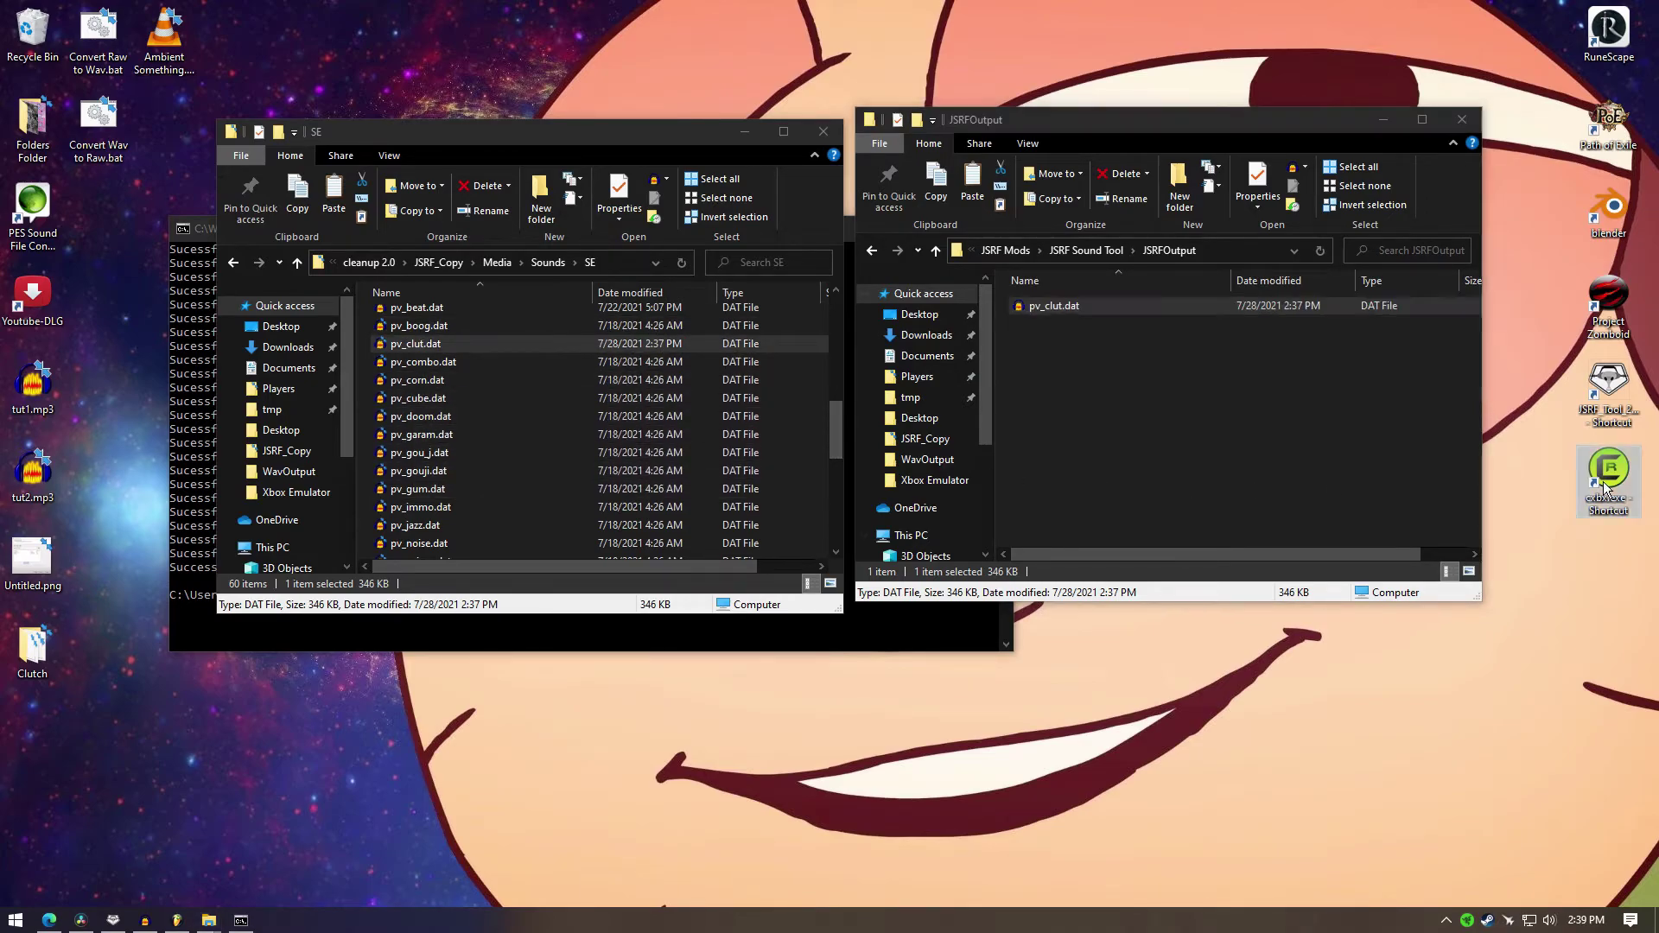
click(667, 250)
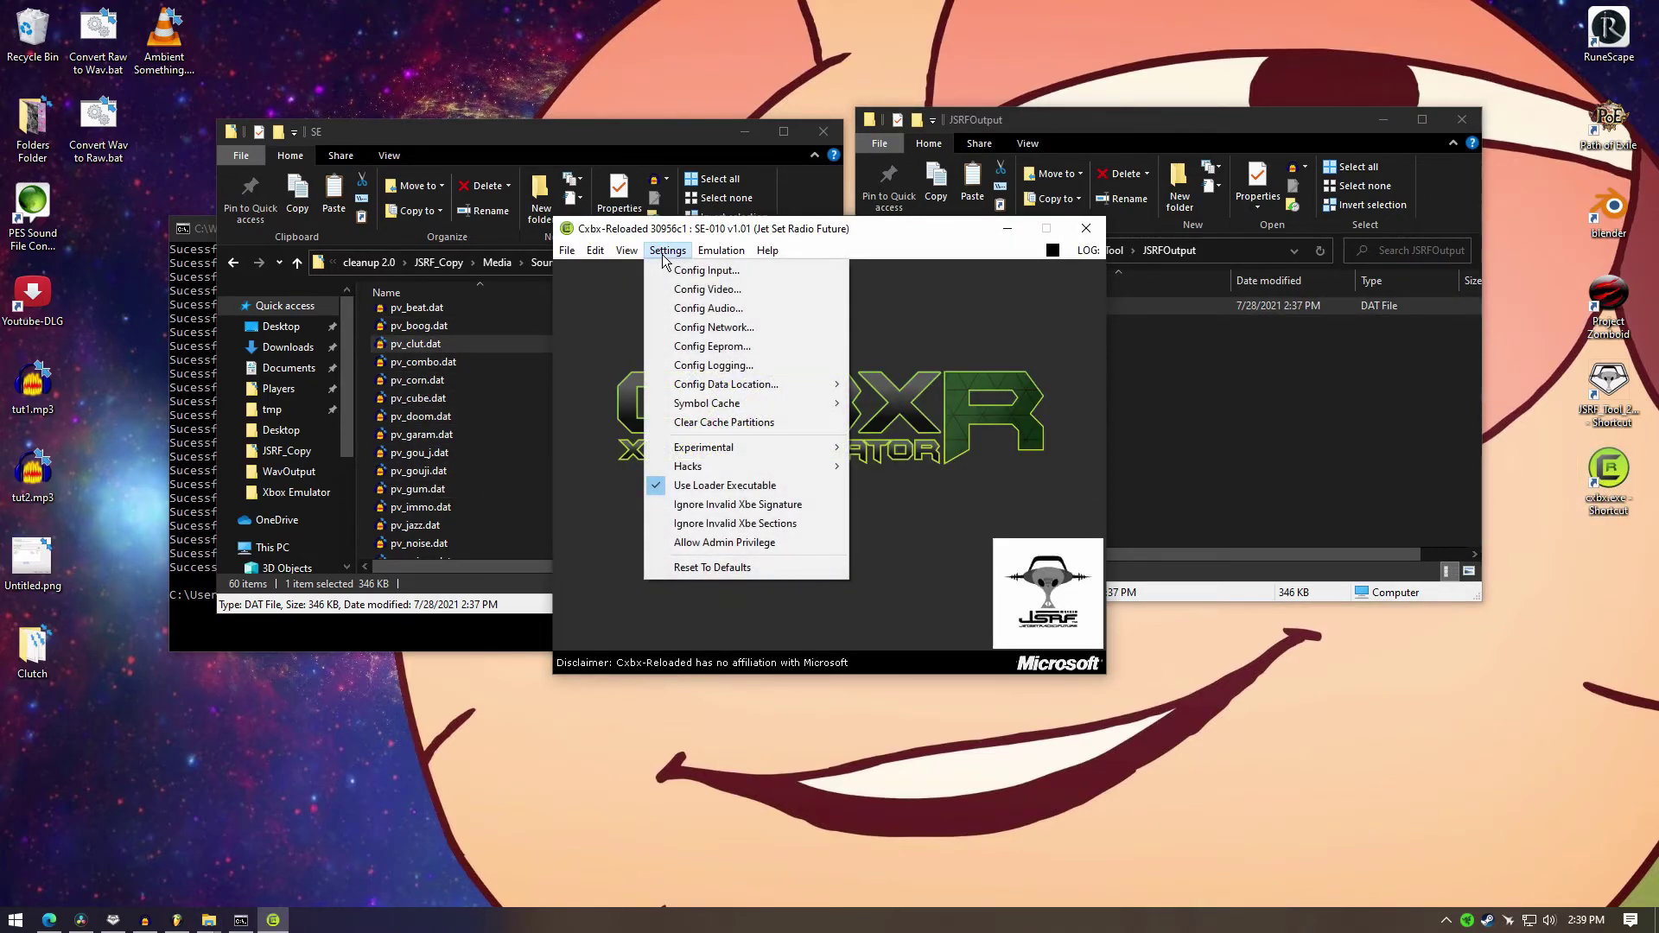
click(754, 425)
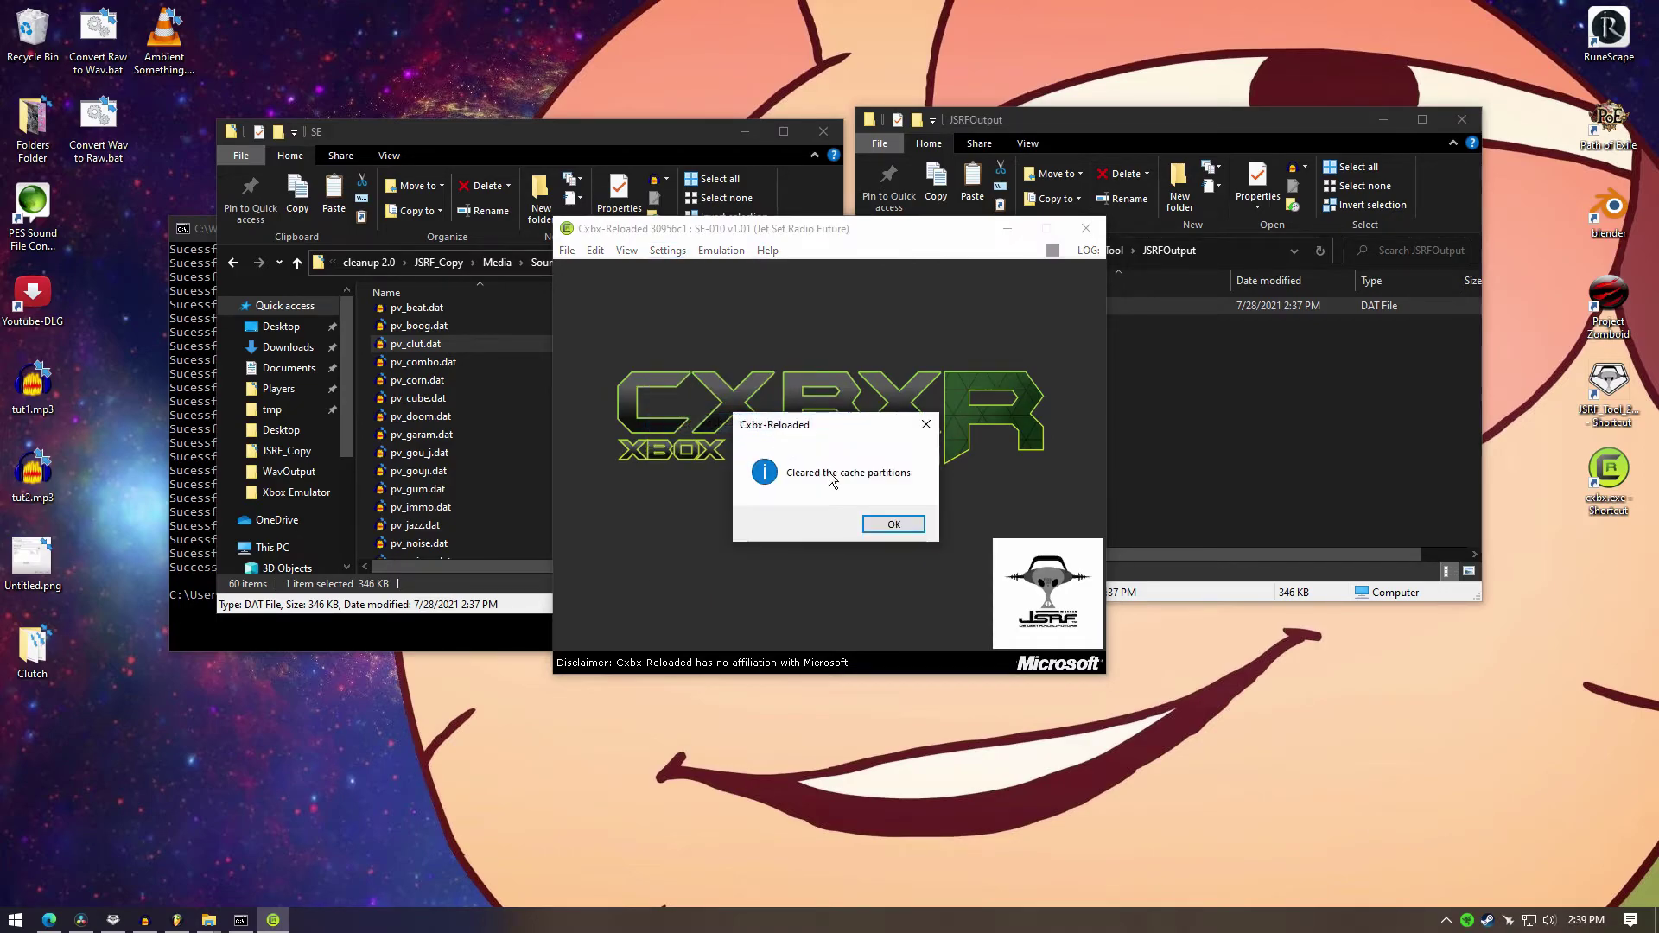
click(911, 532)
Step: Start emulating Jet Set Radio Future and enter VS Mode from the title menu
click(721, 250)
click(761, 275)
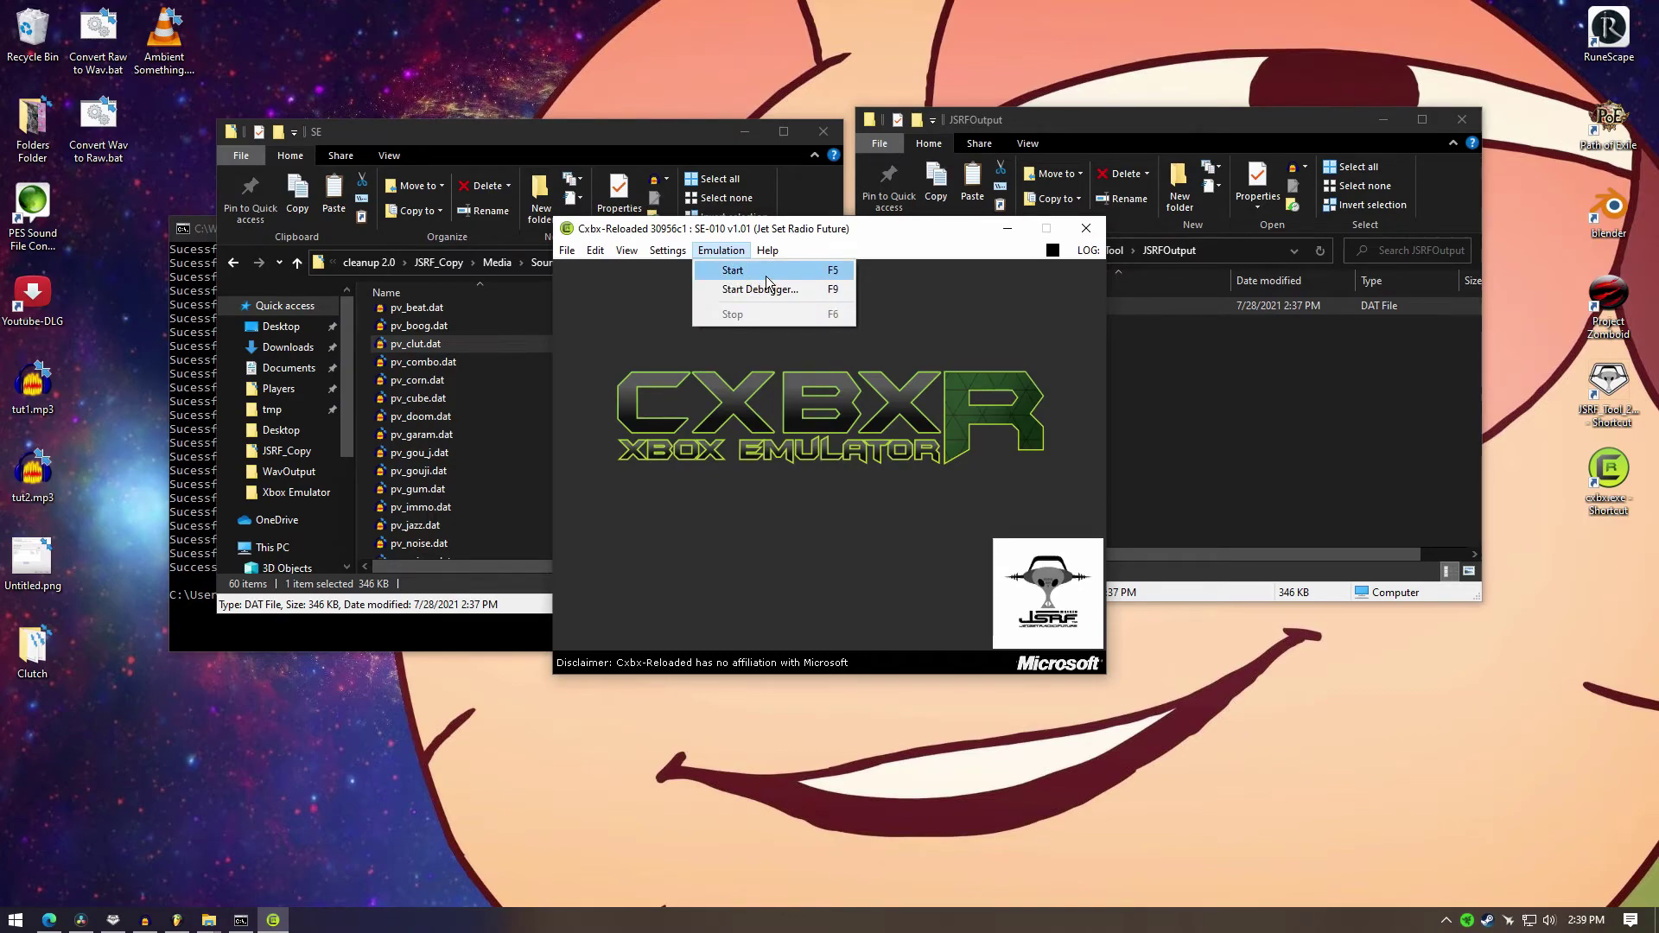
click(766, 275)
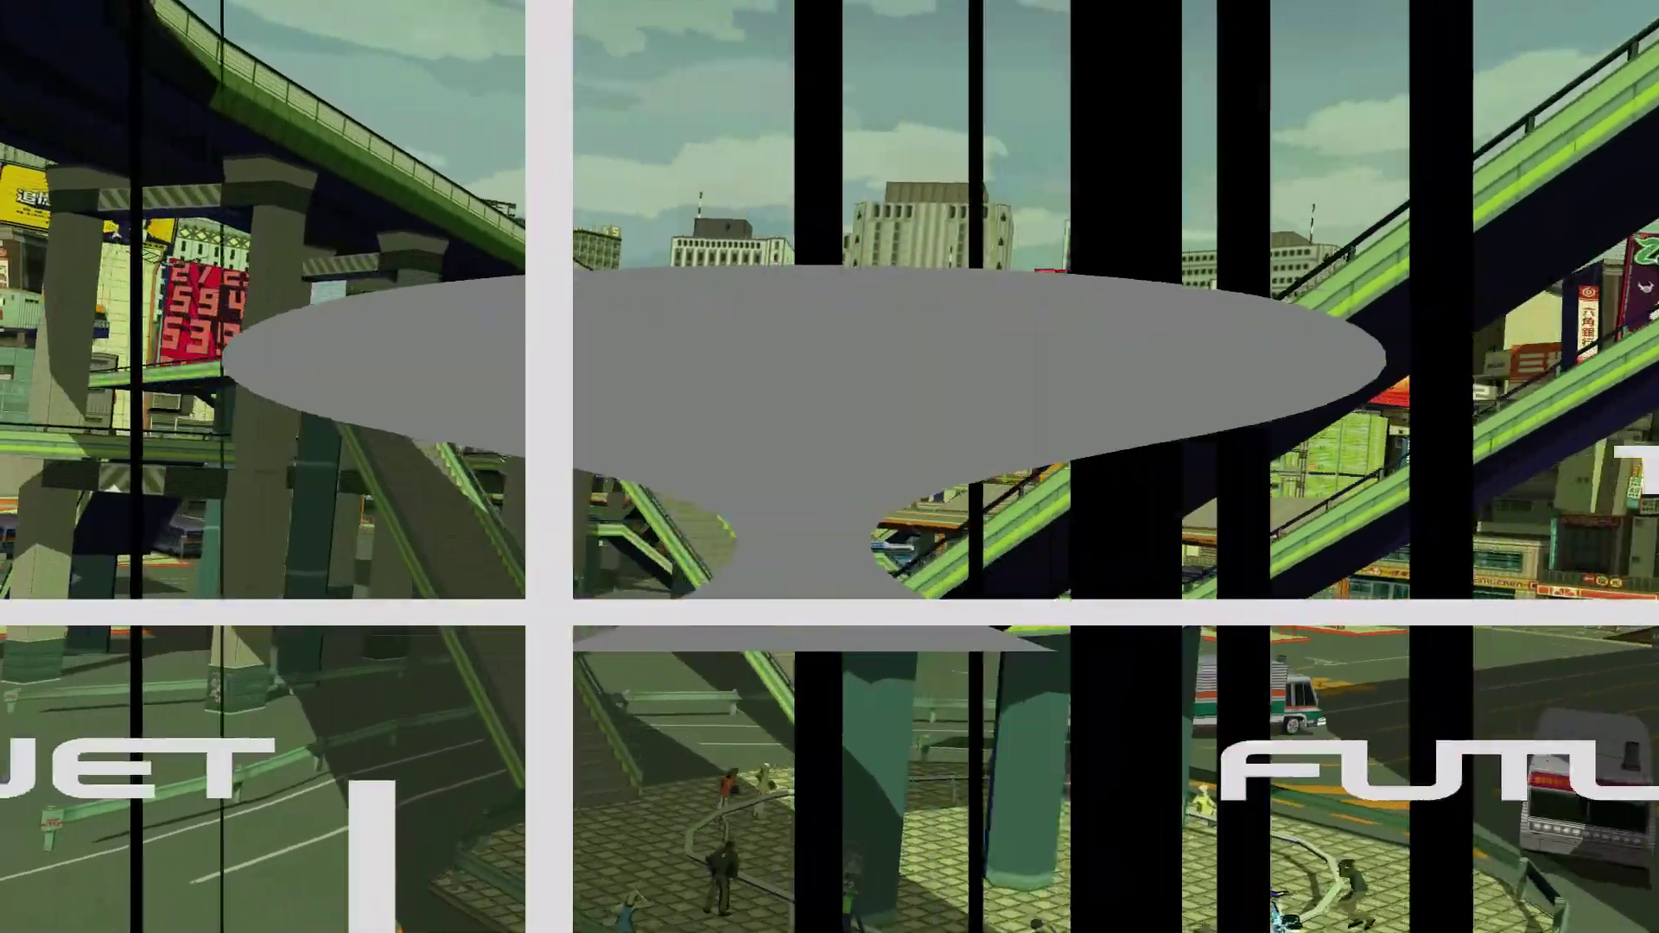
key(Return)
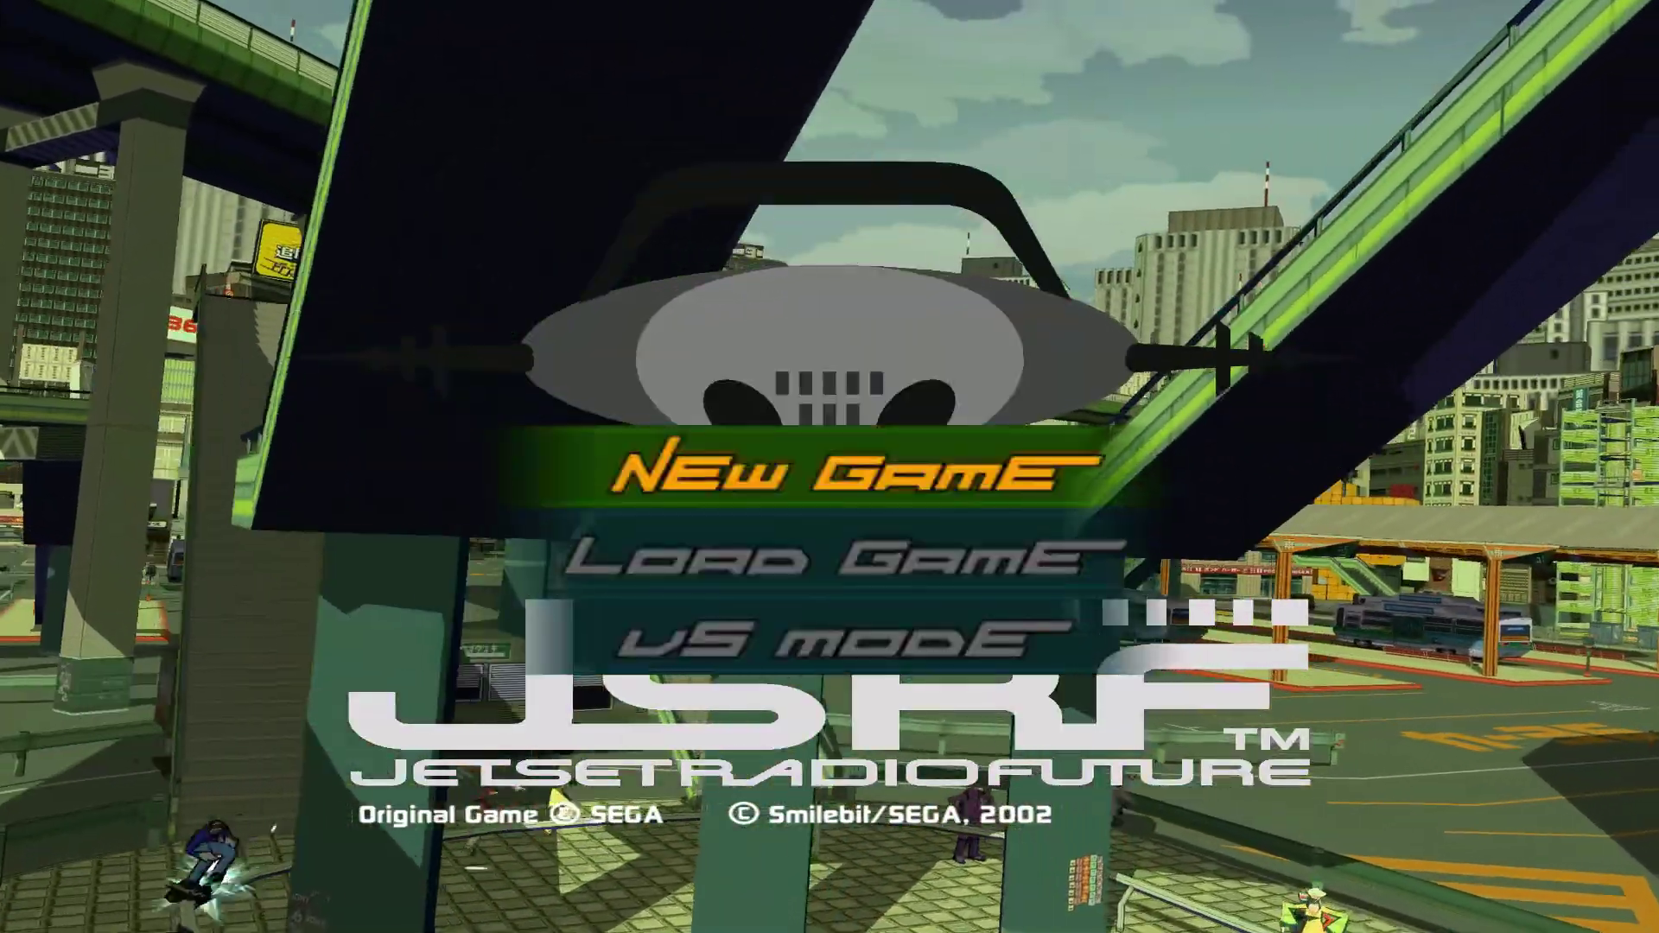
key(Down)
key(Down)
key(Return)
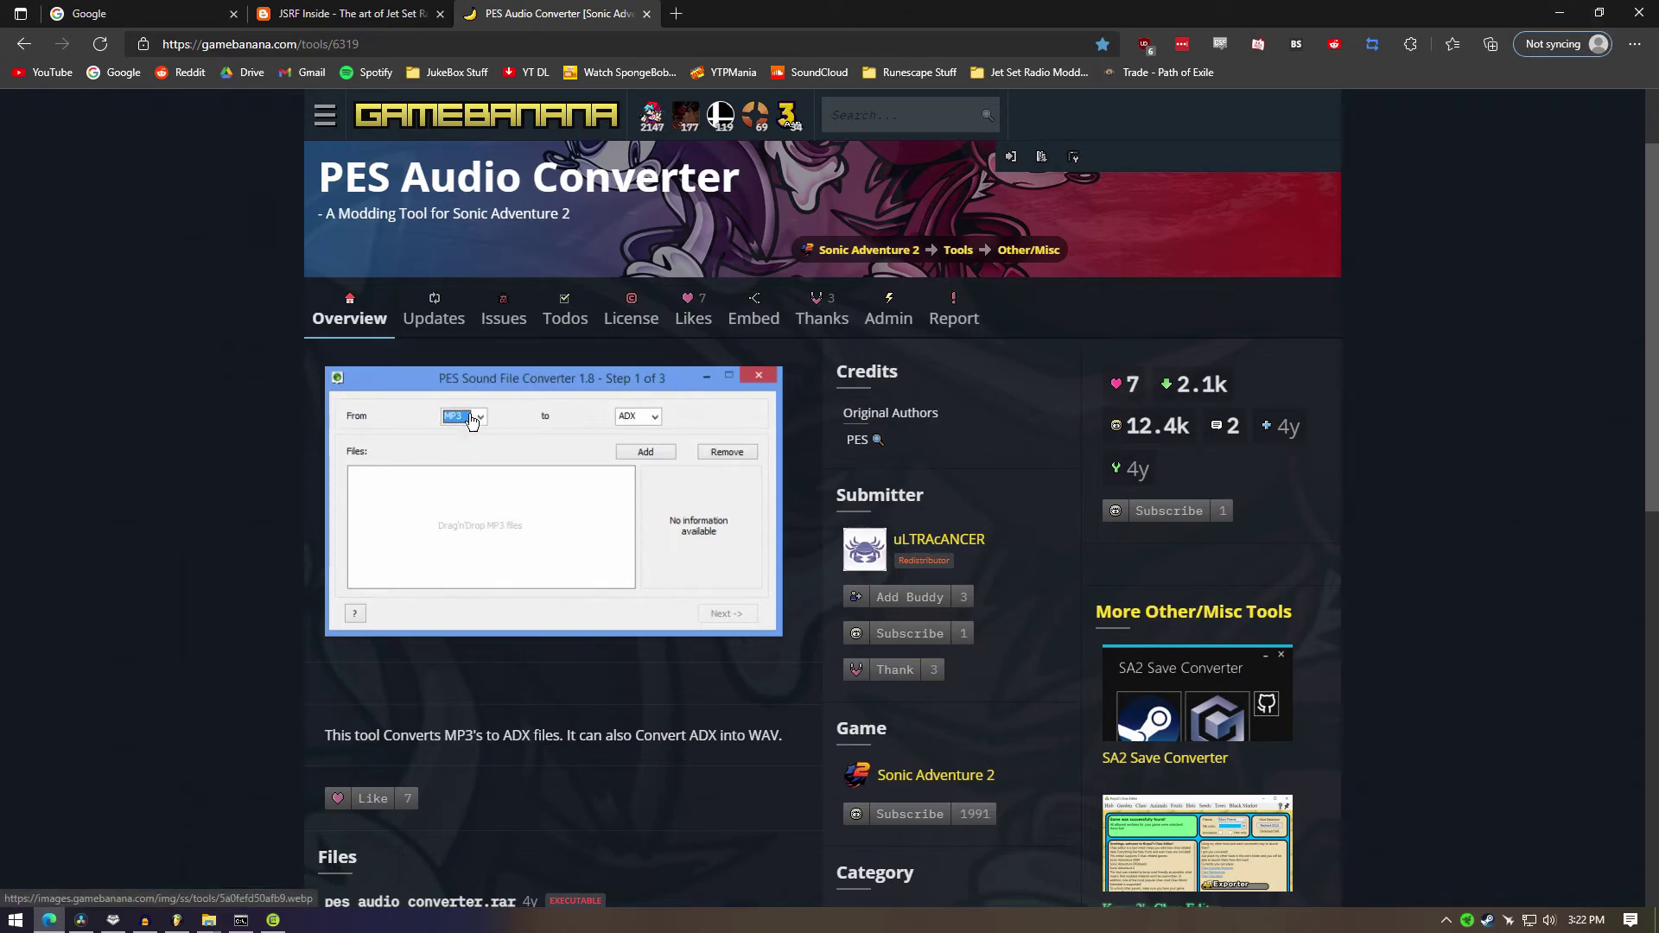
Step: Examine the PES Audio Converter page on GameBanana, including its pes_audio_converter.rar download, and minimize the browser
scroll(275, 501, down, 6)
scroll(275, 501, up, 5)
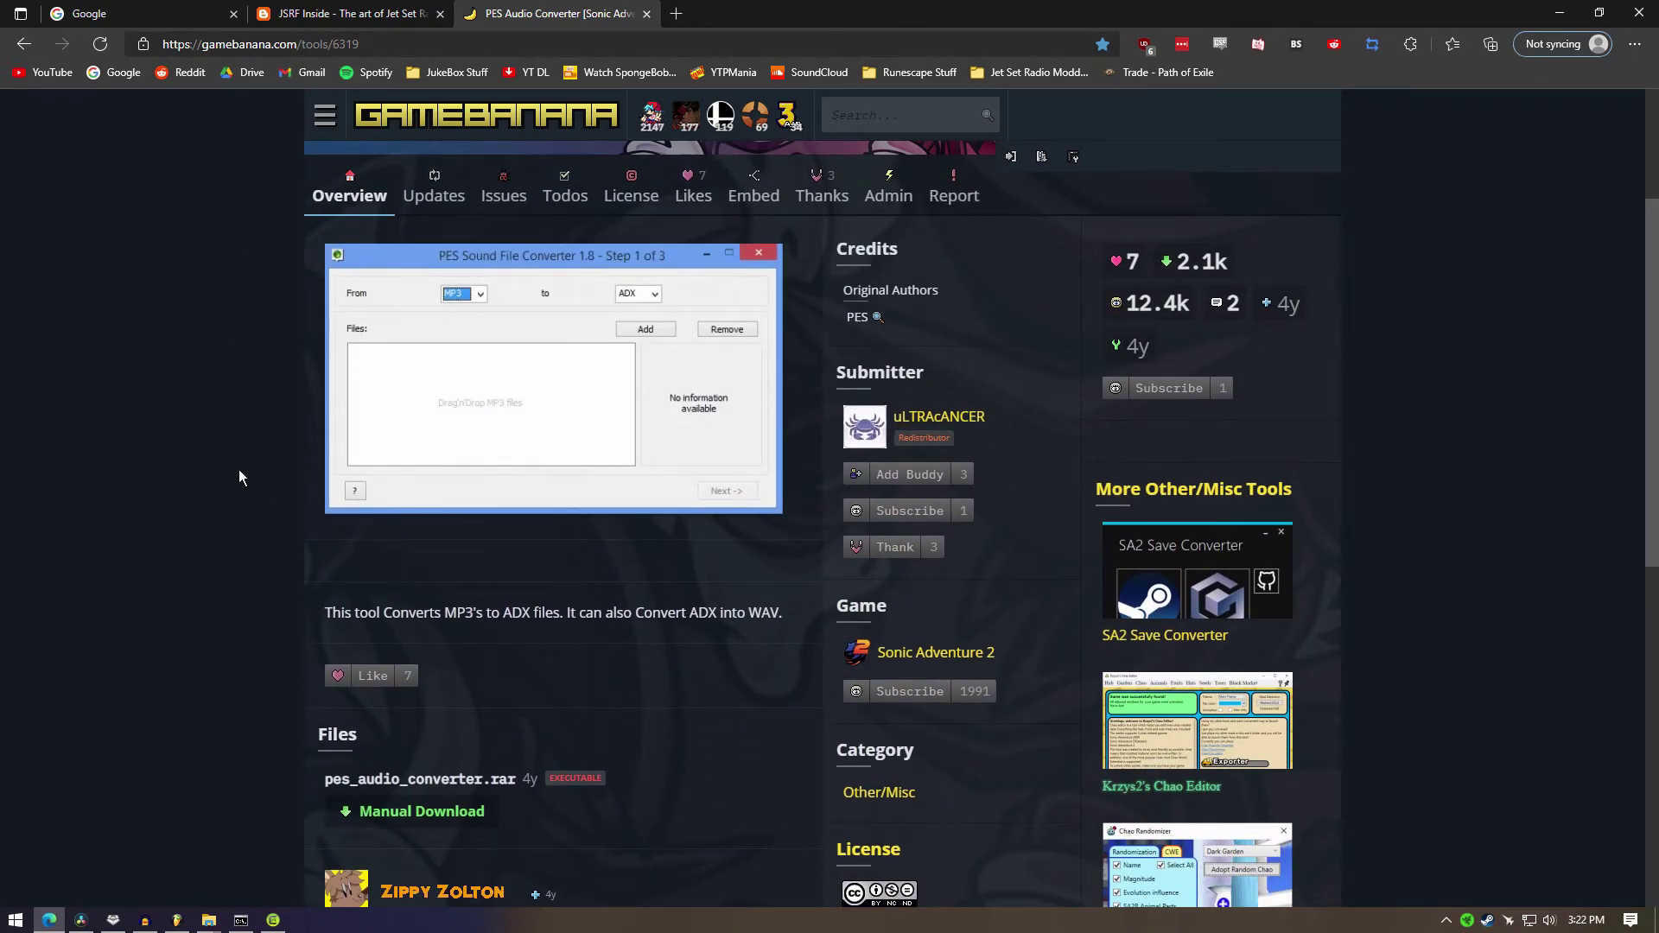
scroll(361, 623, down, 1)
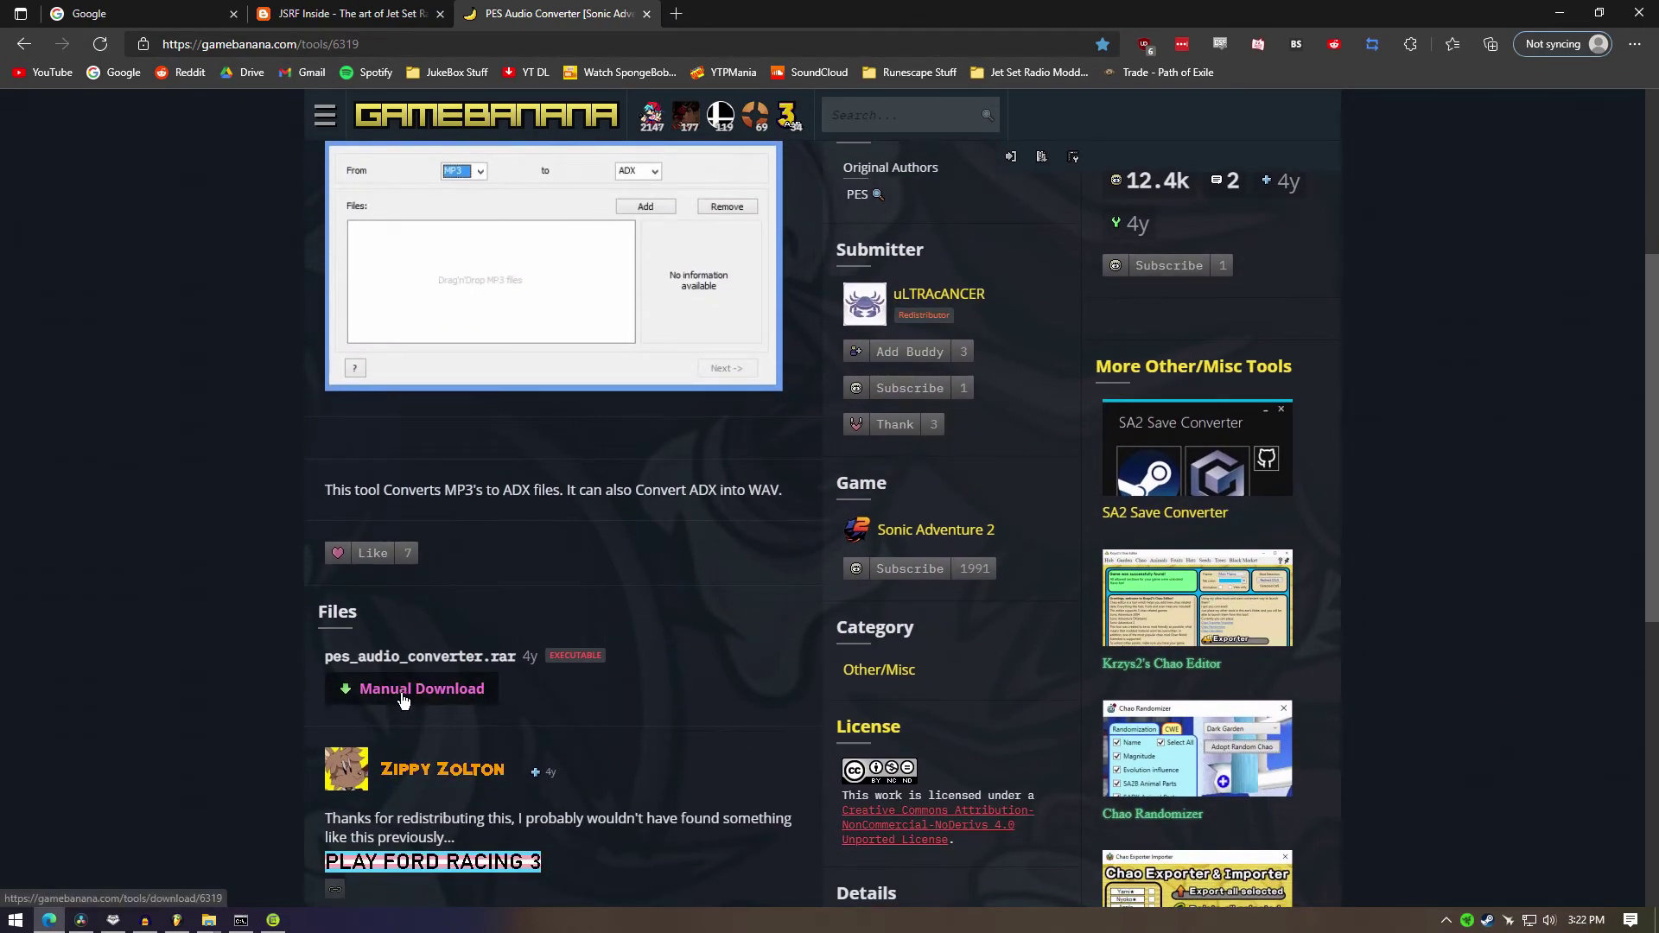
click(1560, 13)
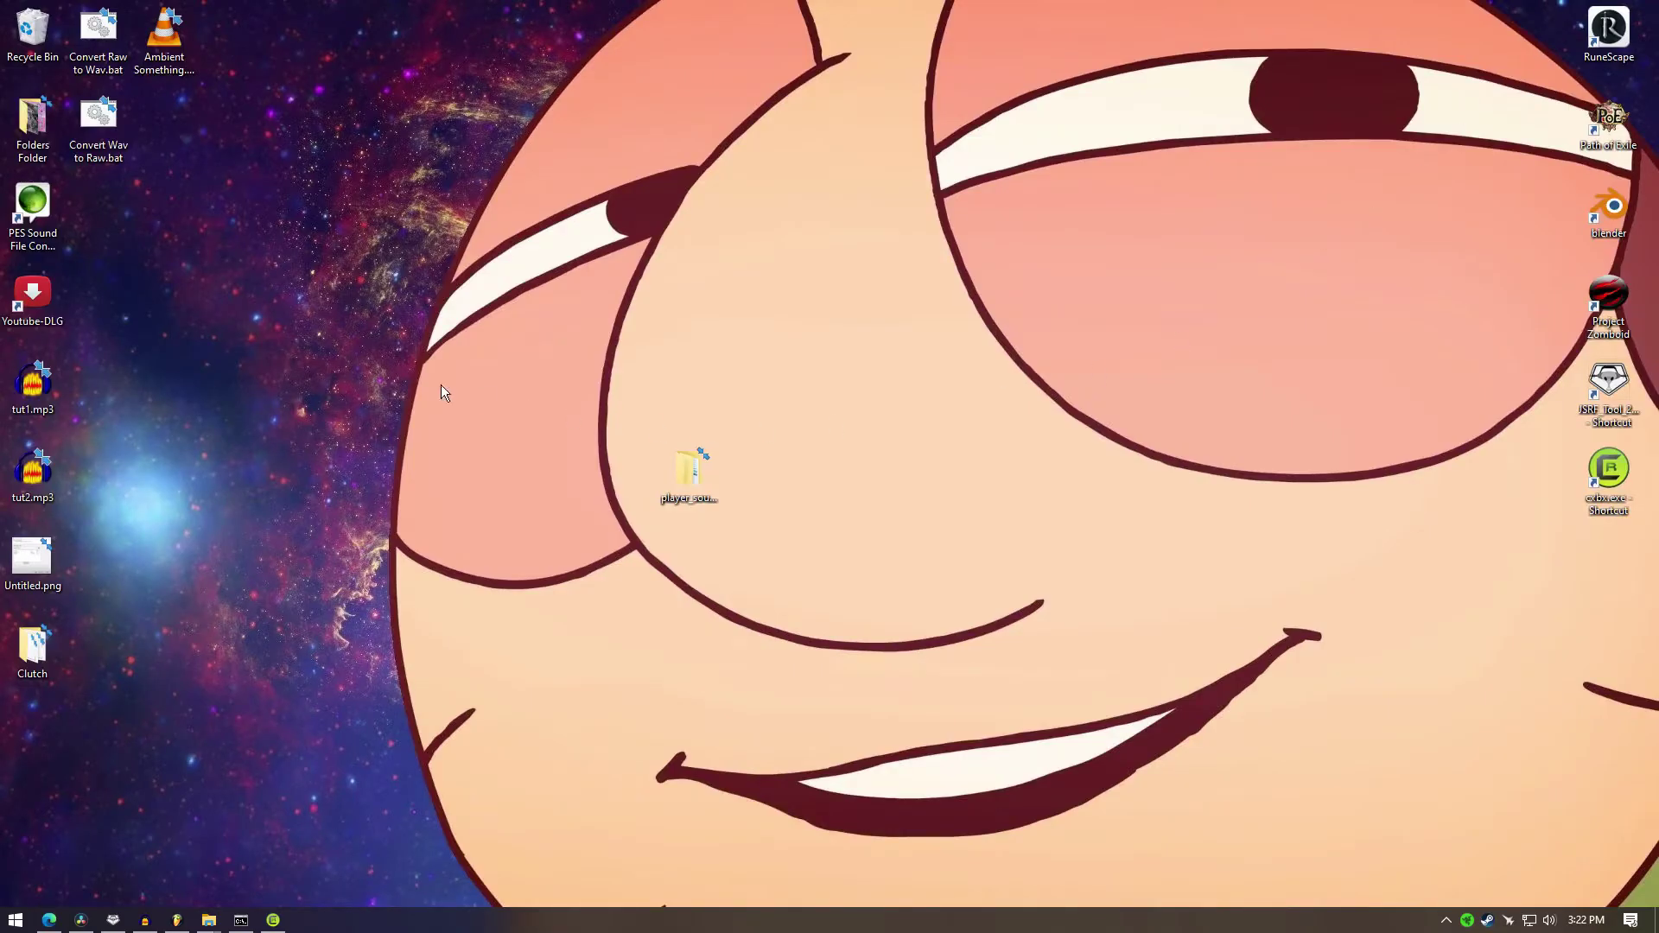
Step: Launch PES Sound File Converter and set the conversion from WAV to ADX
click(49, 242)
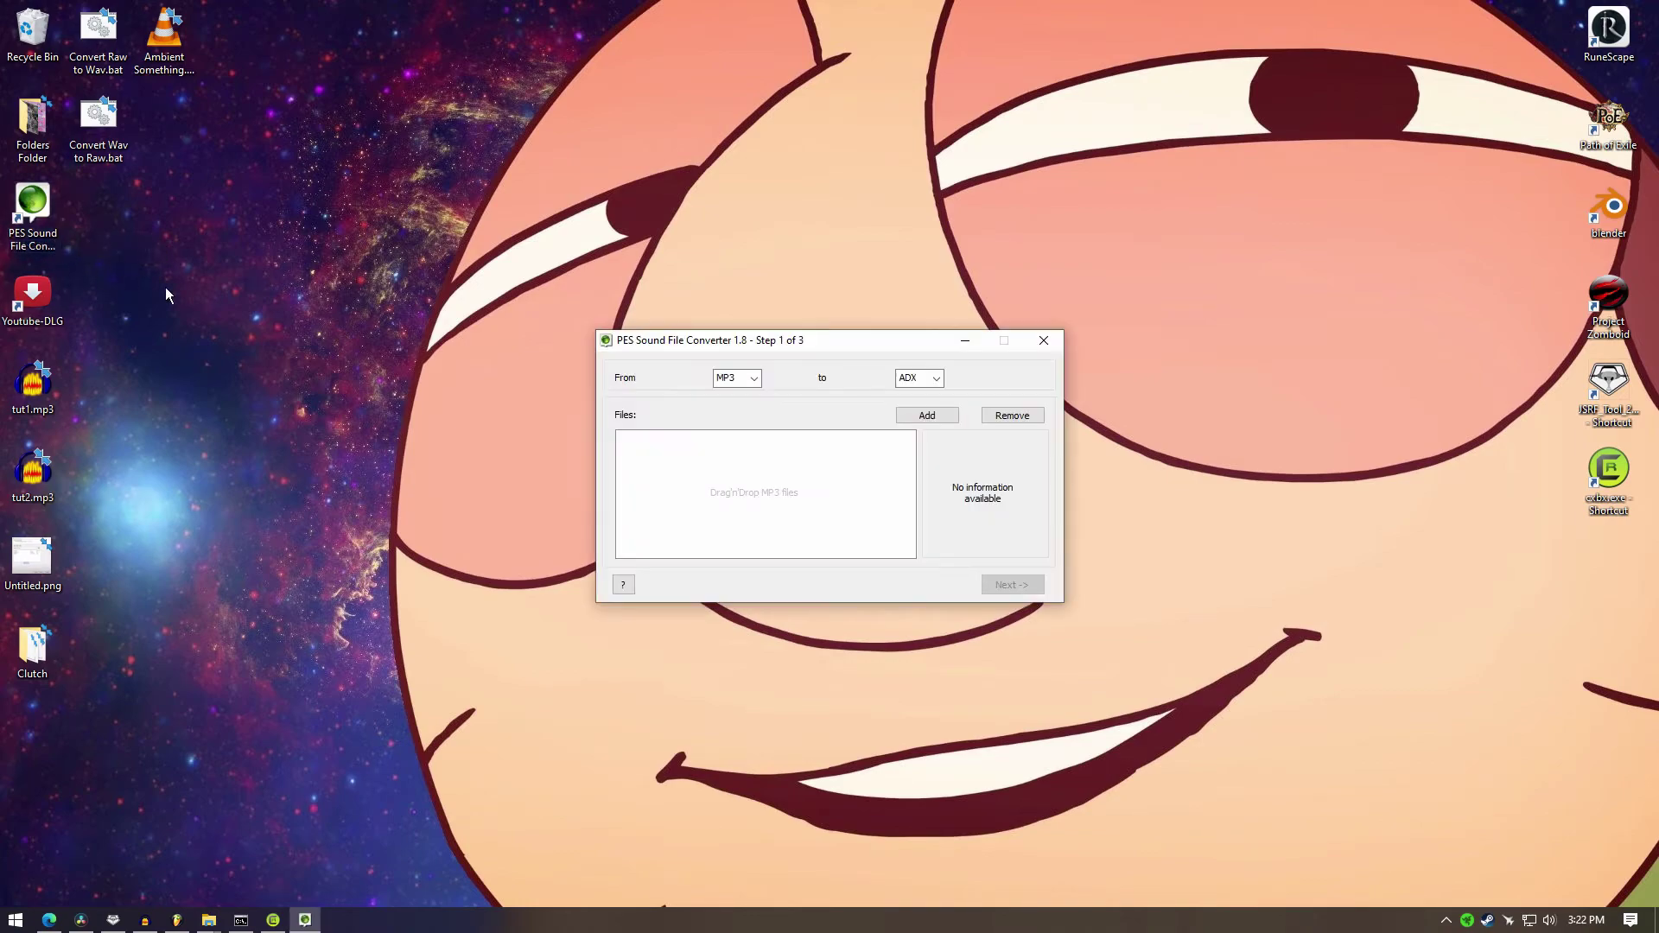
drag(815, 361, 1046, 336)
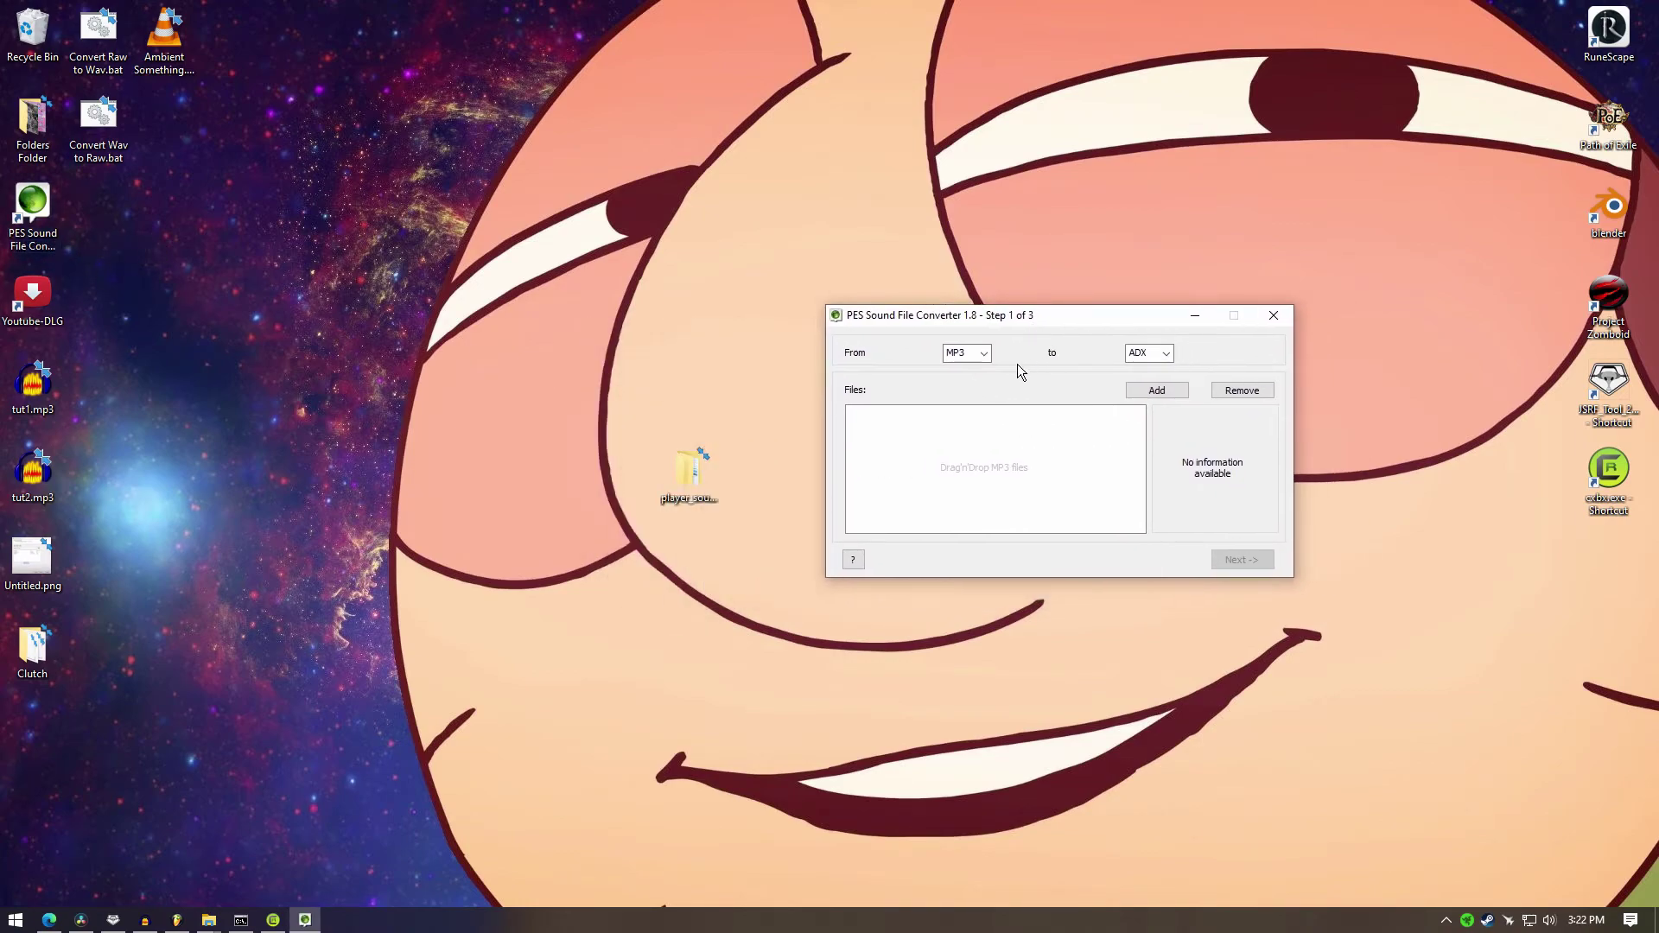
click(164, 52)
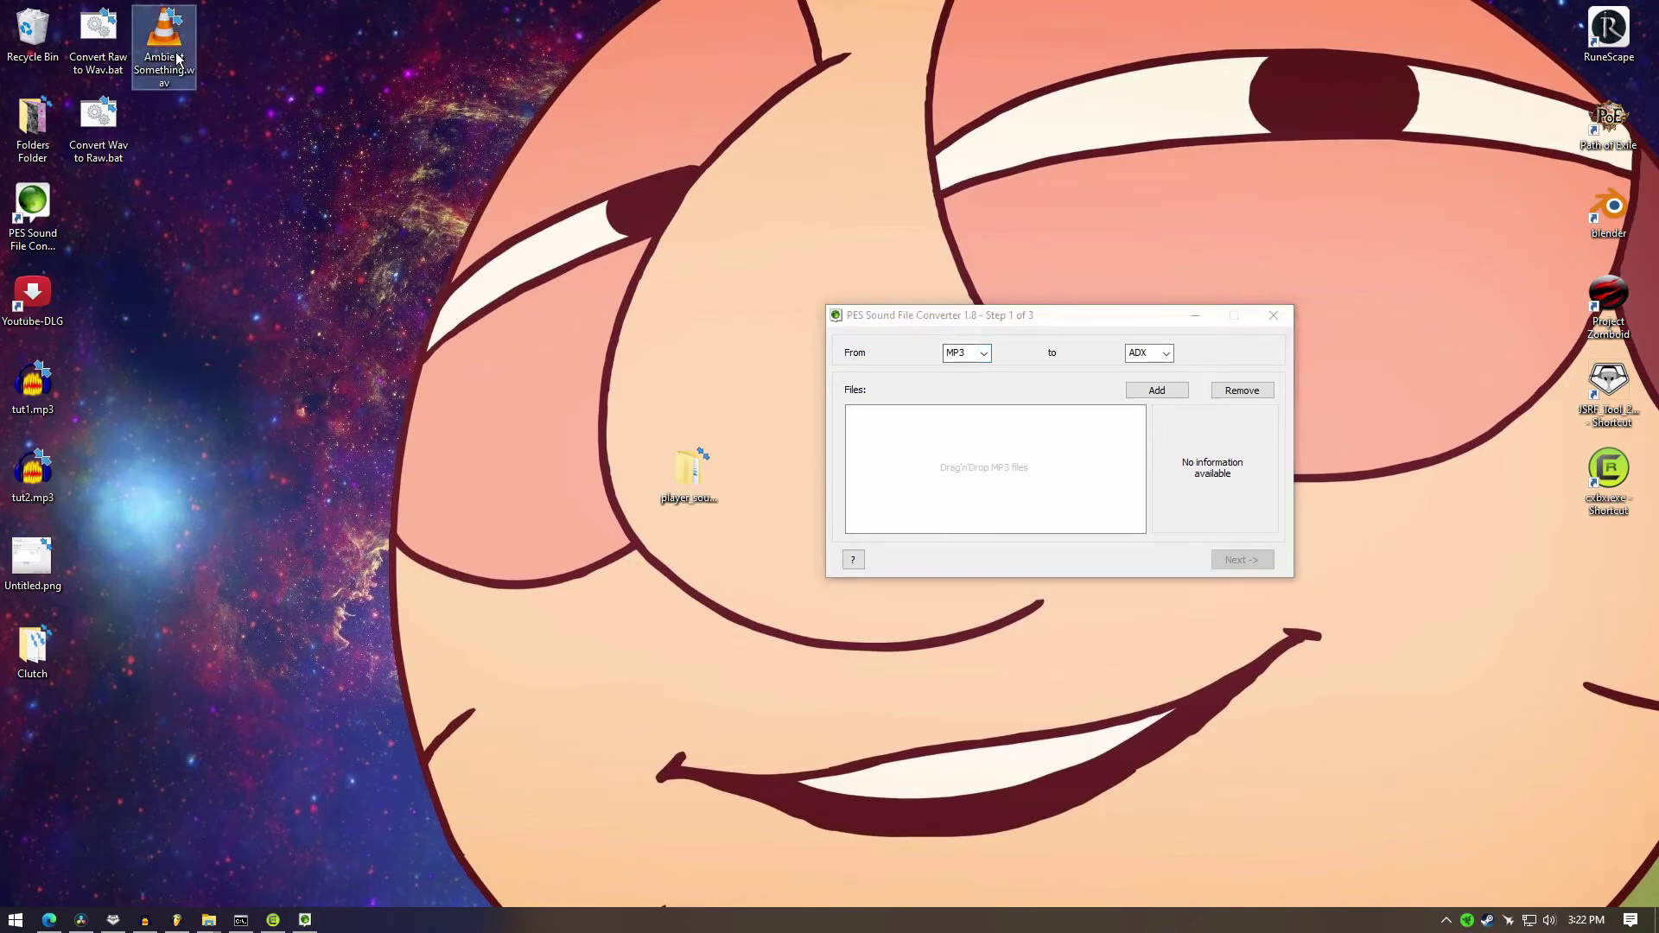
click(983, 354)
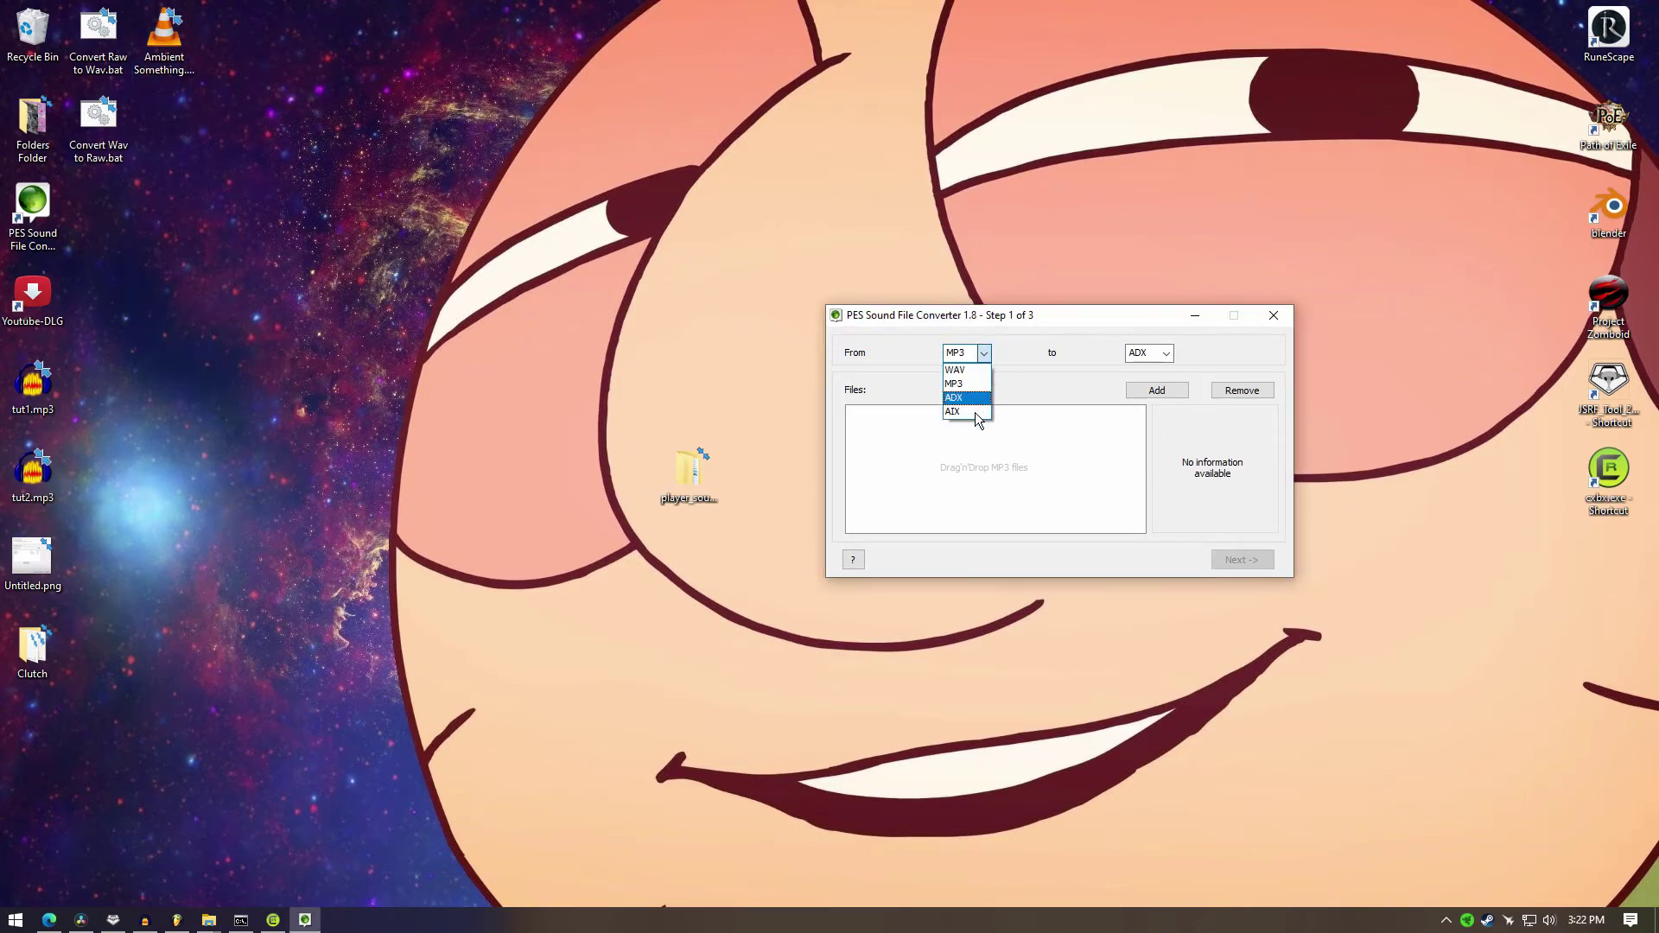
key(Up)
key(Return)
click(1166, 353)
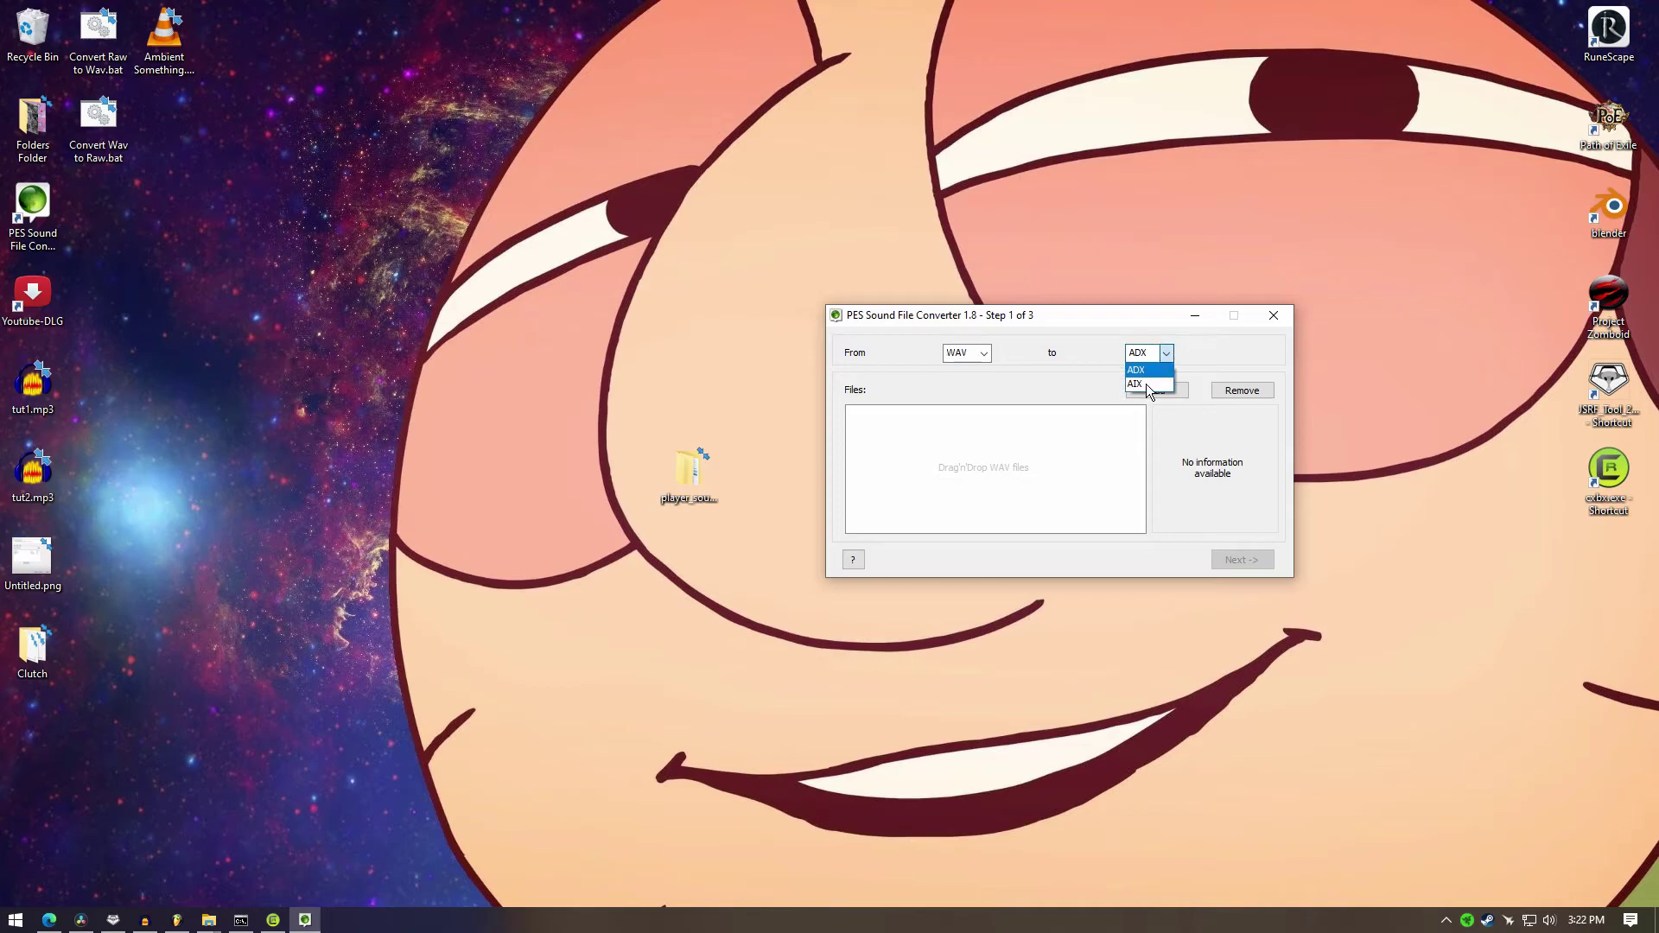
Step: Add Ambient Something.wav from the Desktop to the converter's file list
click(1155, 392)
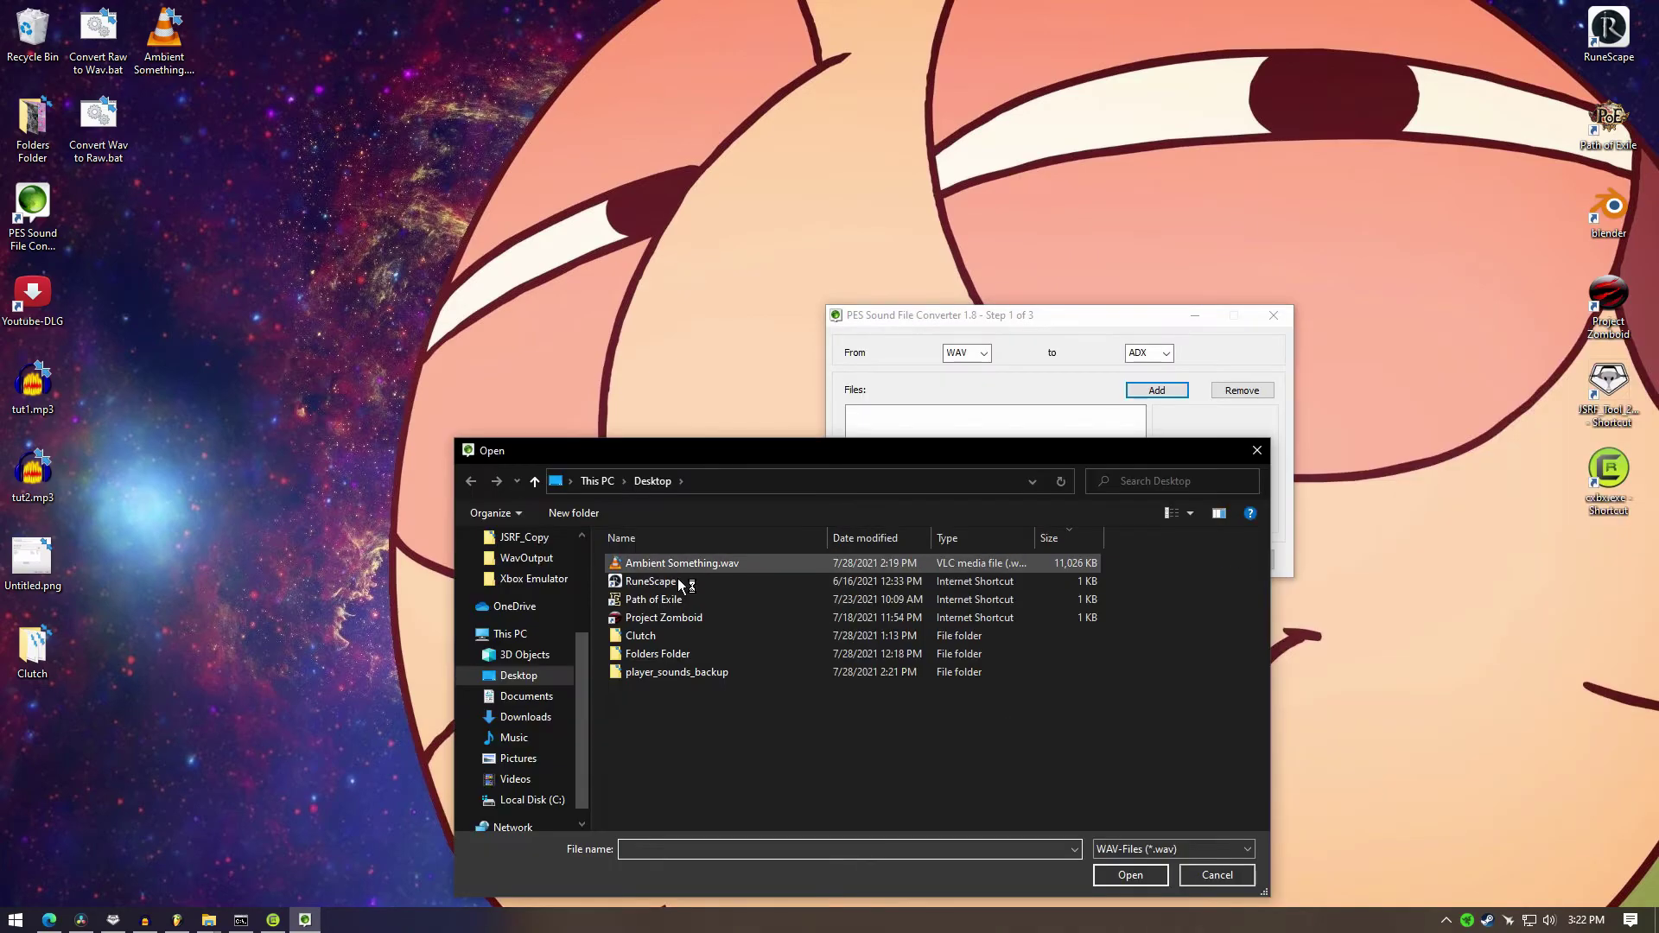
click(691, 541)
click(1132, 874)
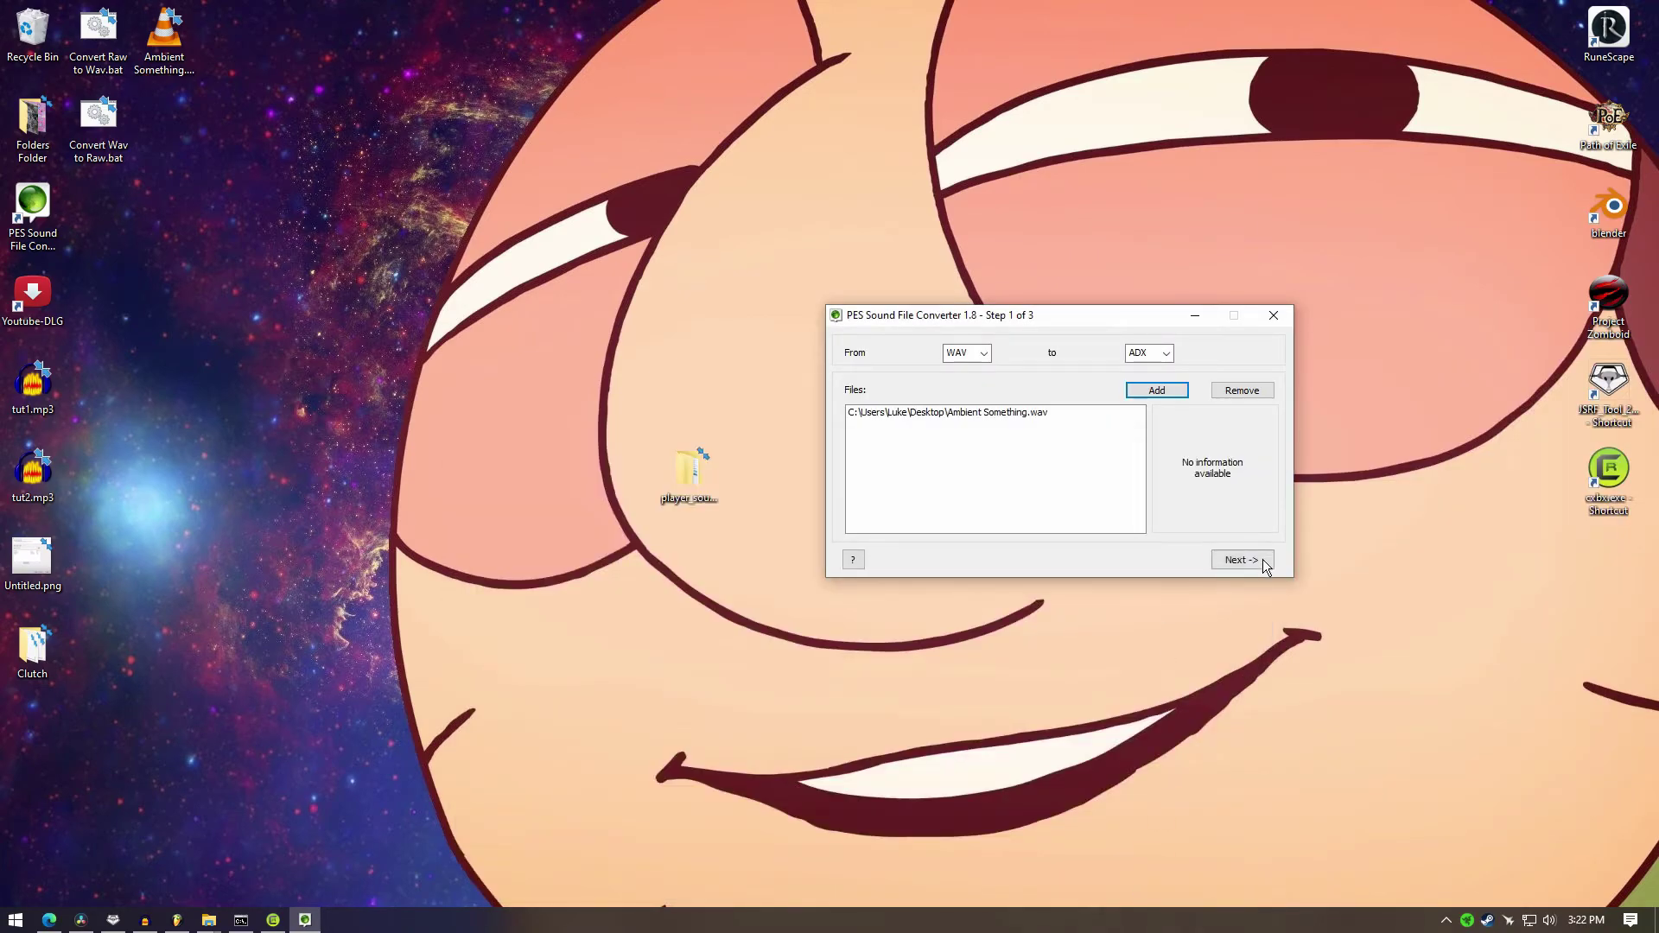
Step: Convert the WAV to ADX using the source directory as destination, and set the resulting file apart on the desktop
click(1265, 566)
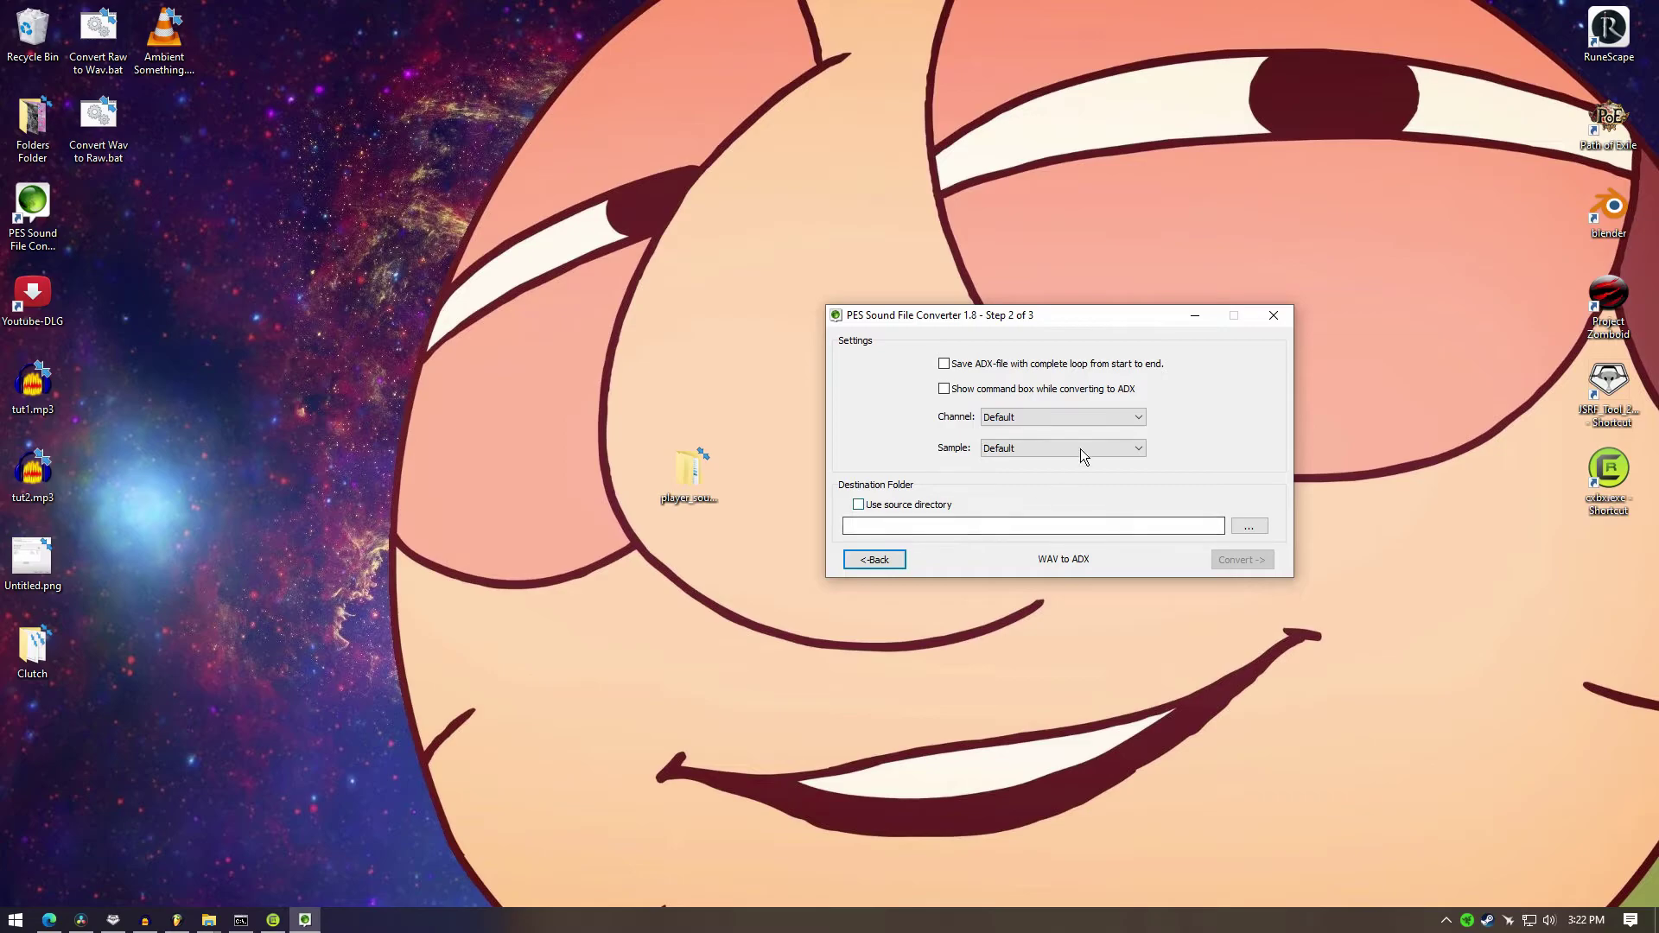
click(882, 508)
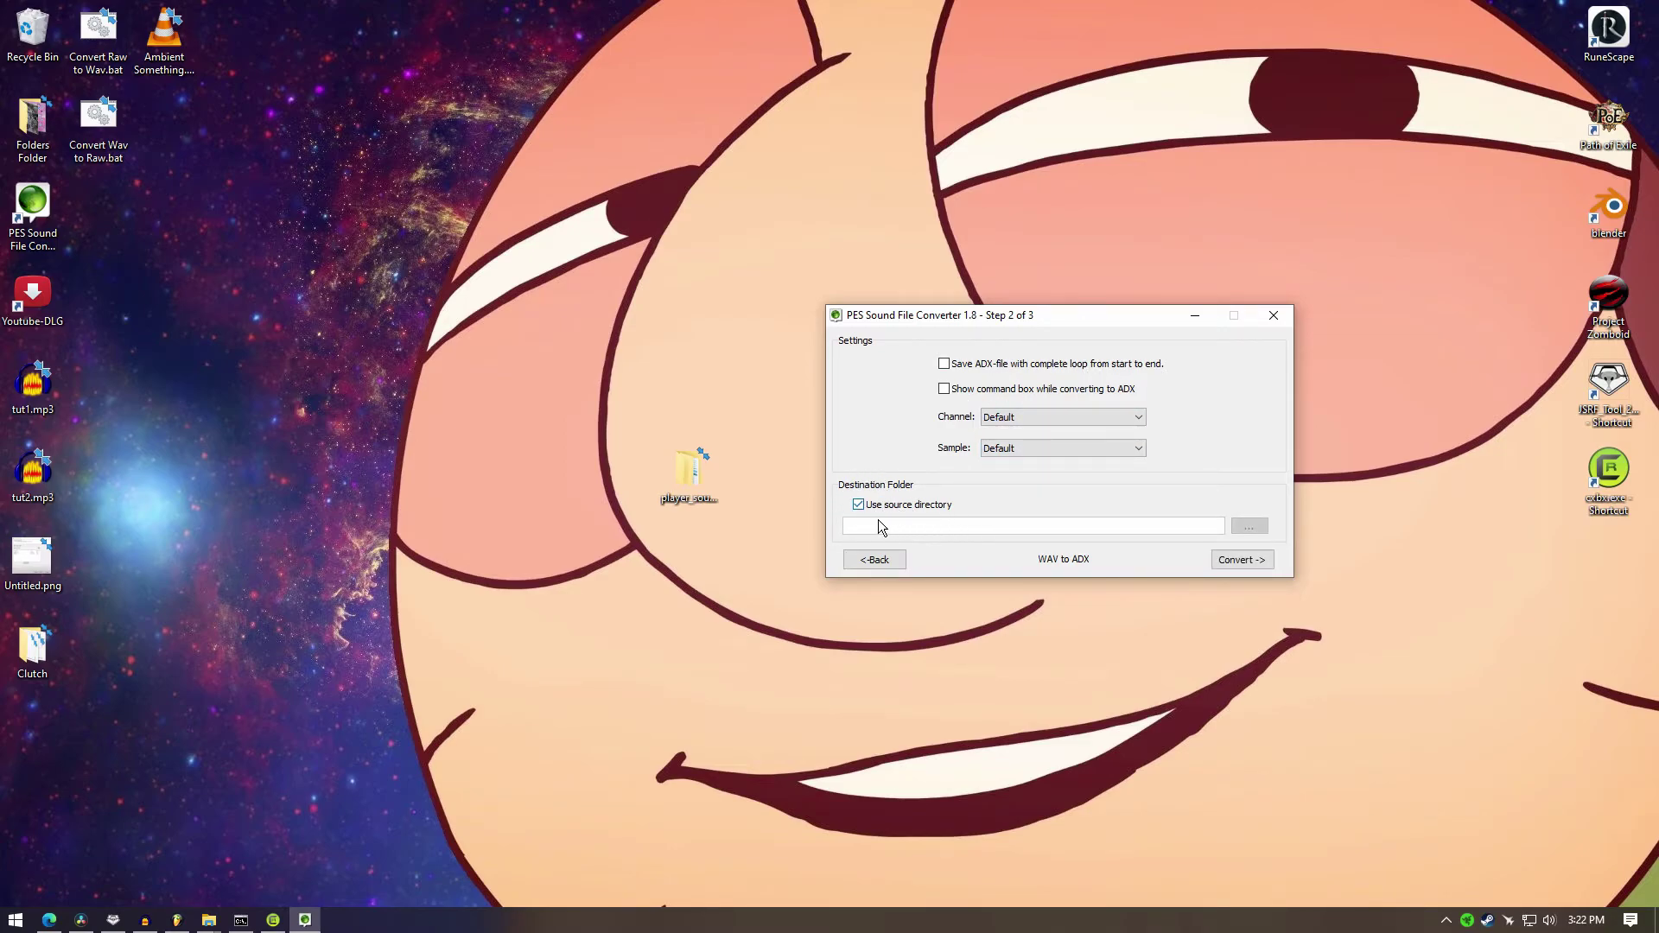
click(1234, 561)
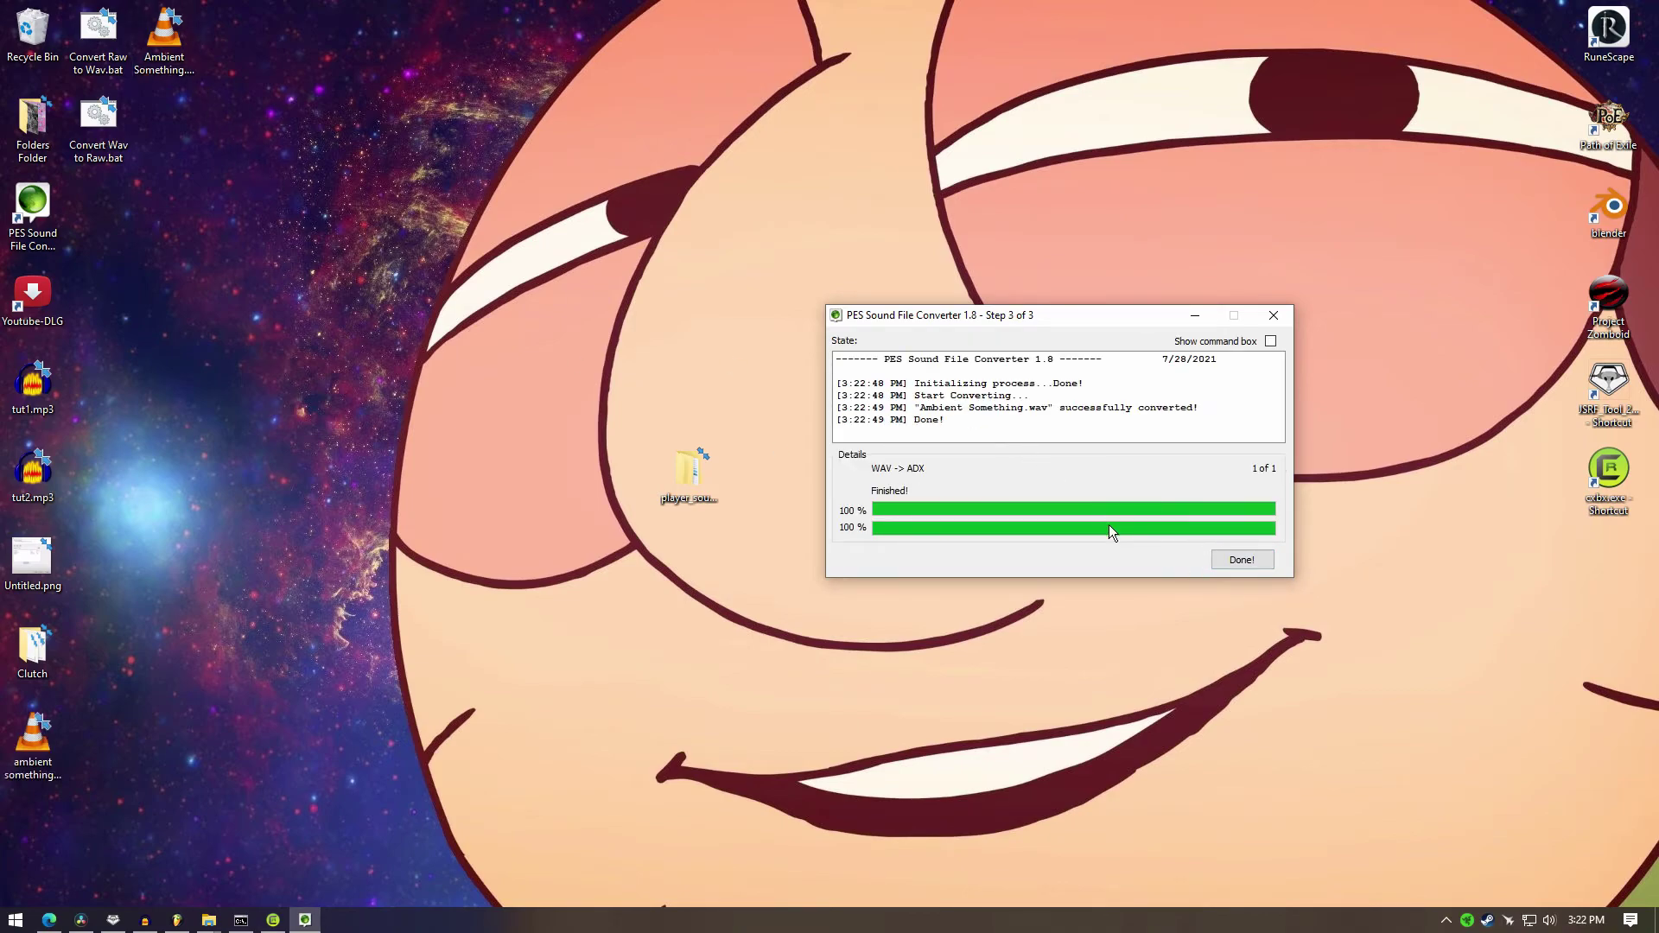
click(1274, 314)
drag(33, 738, 348, 144)
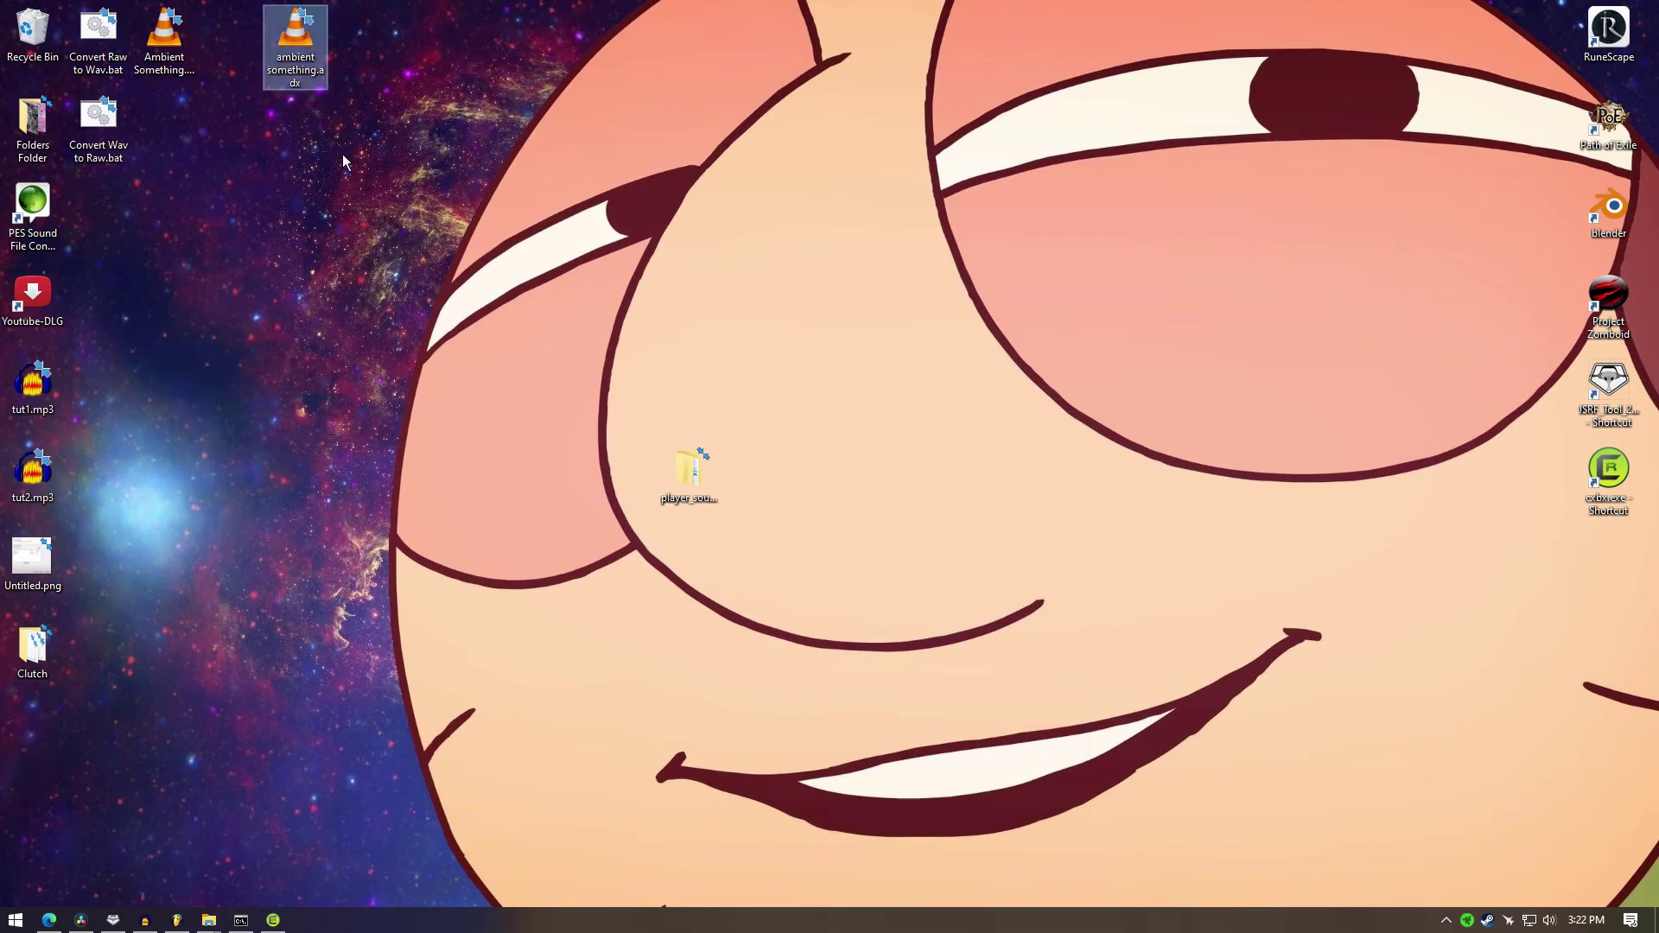
click(348, 226)
Step: Open the BGM music folder under Folders Folder > cleanup 2.0 > JSRF_Copy > Media > Z_ADX
double_click(33, 121)
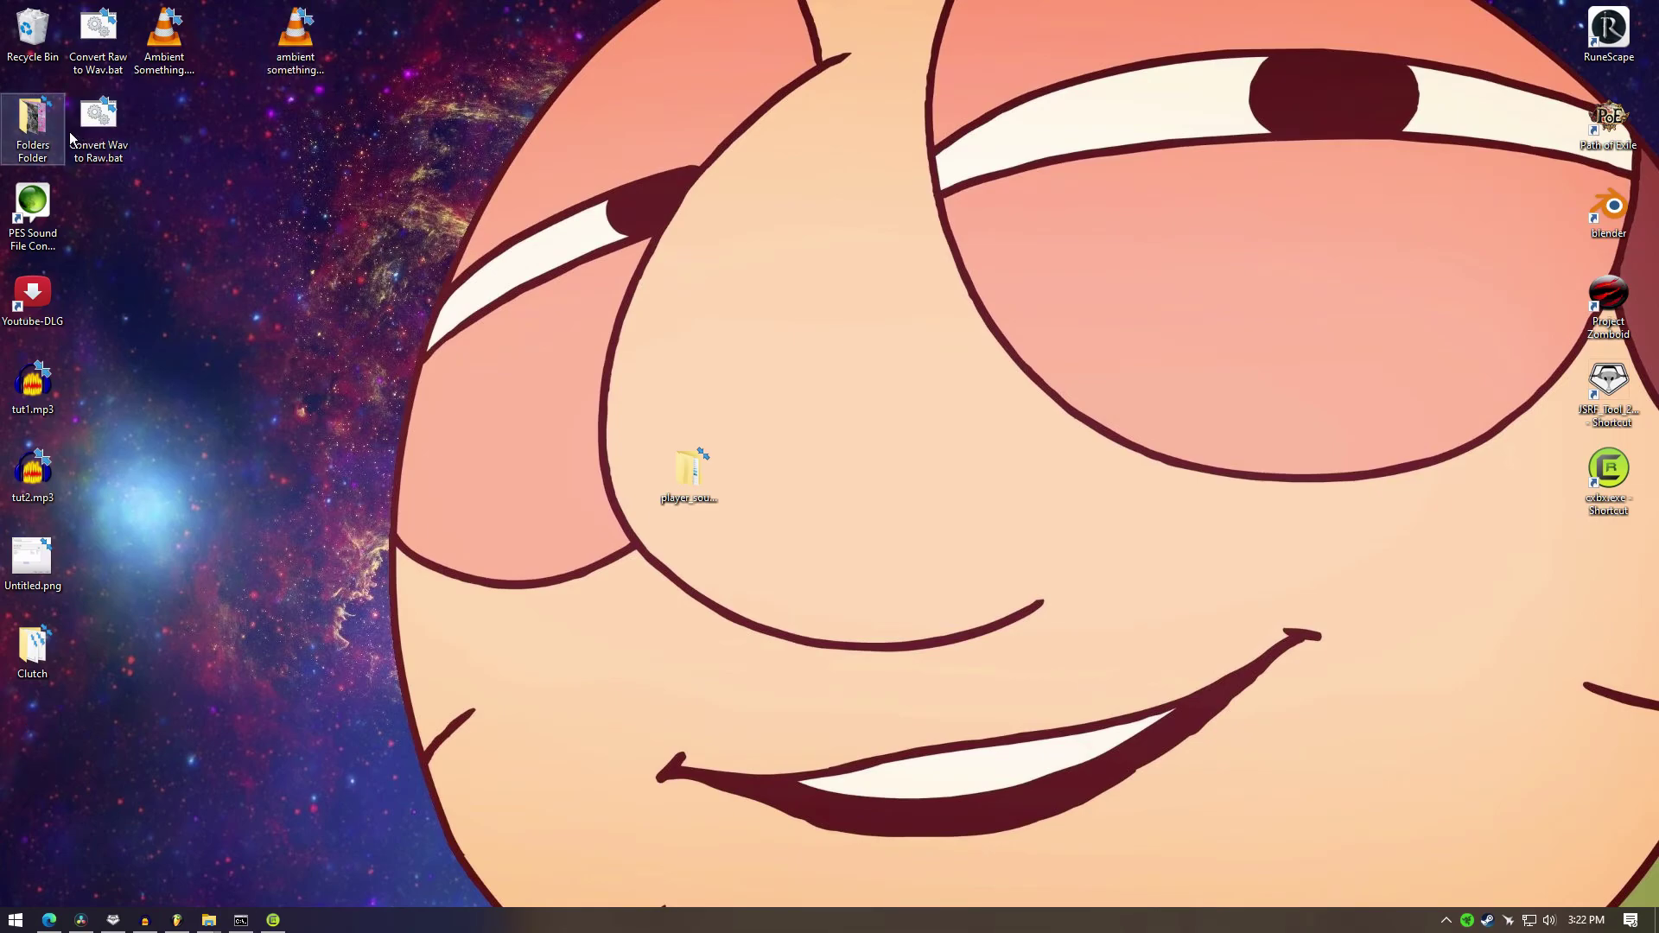
double_click(1080, 363)
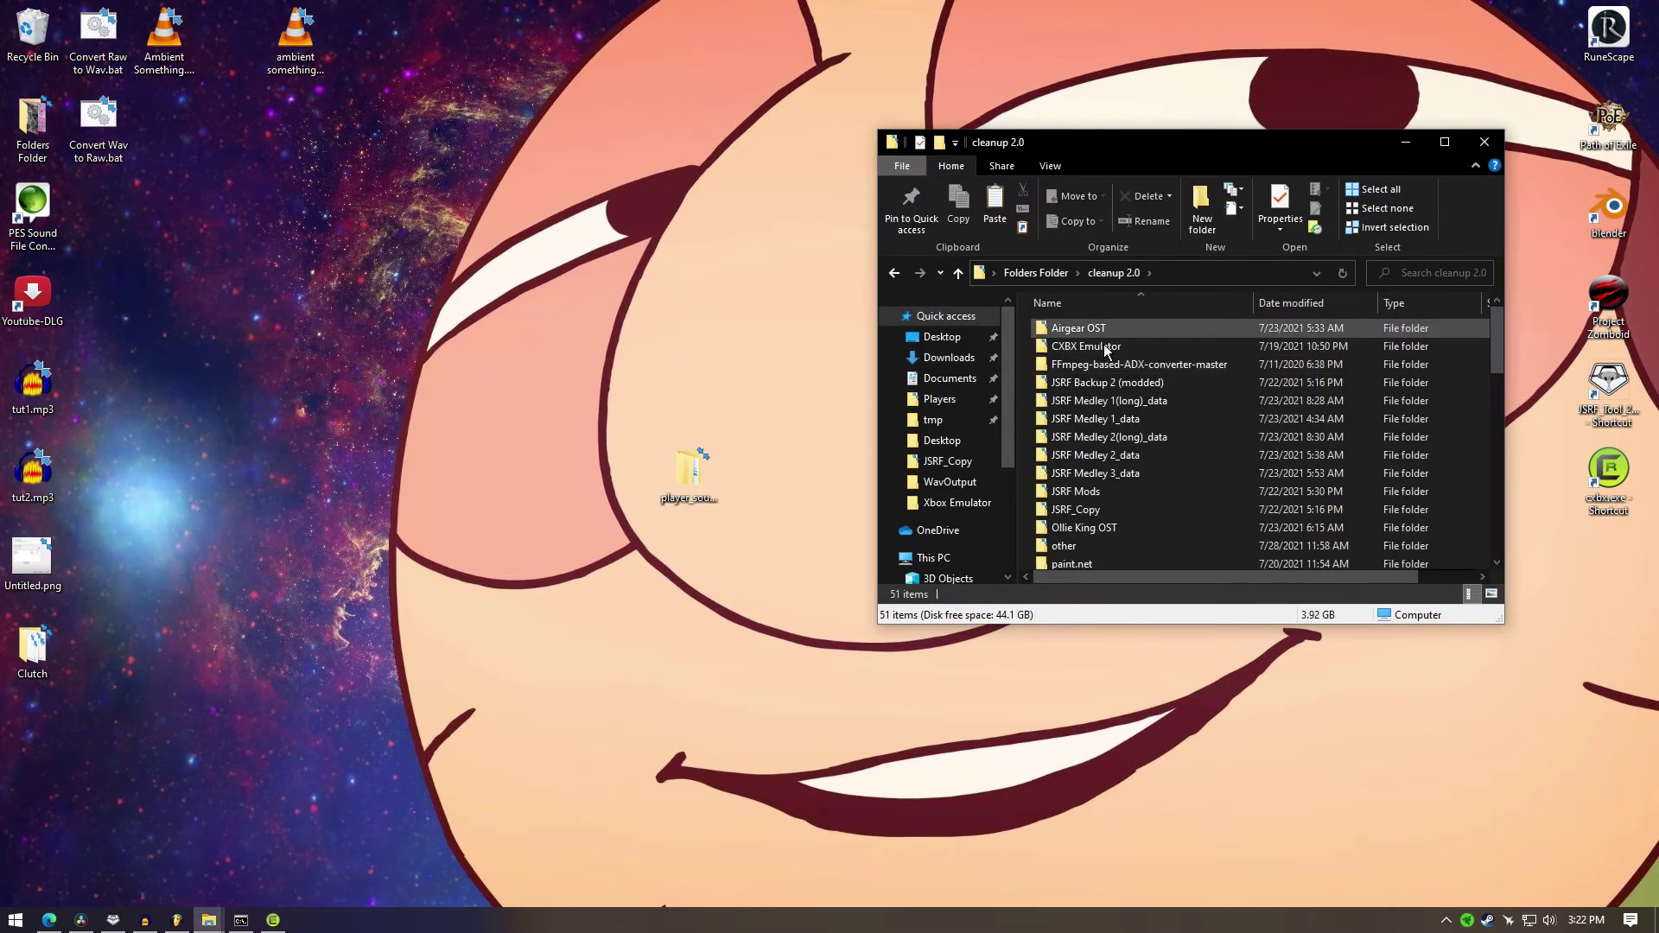
scroll(1123, 553, down, 1)
scroll(1123, 544, up, 1)
click(1109, 497)
double_click(1107, 504)
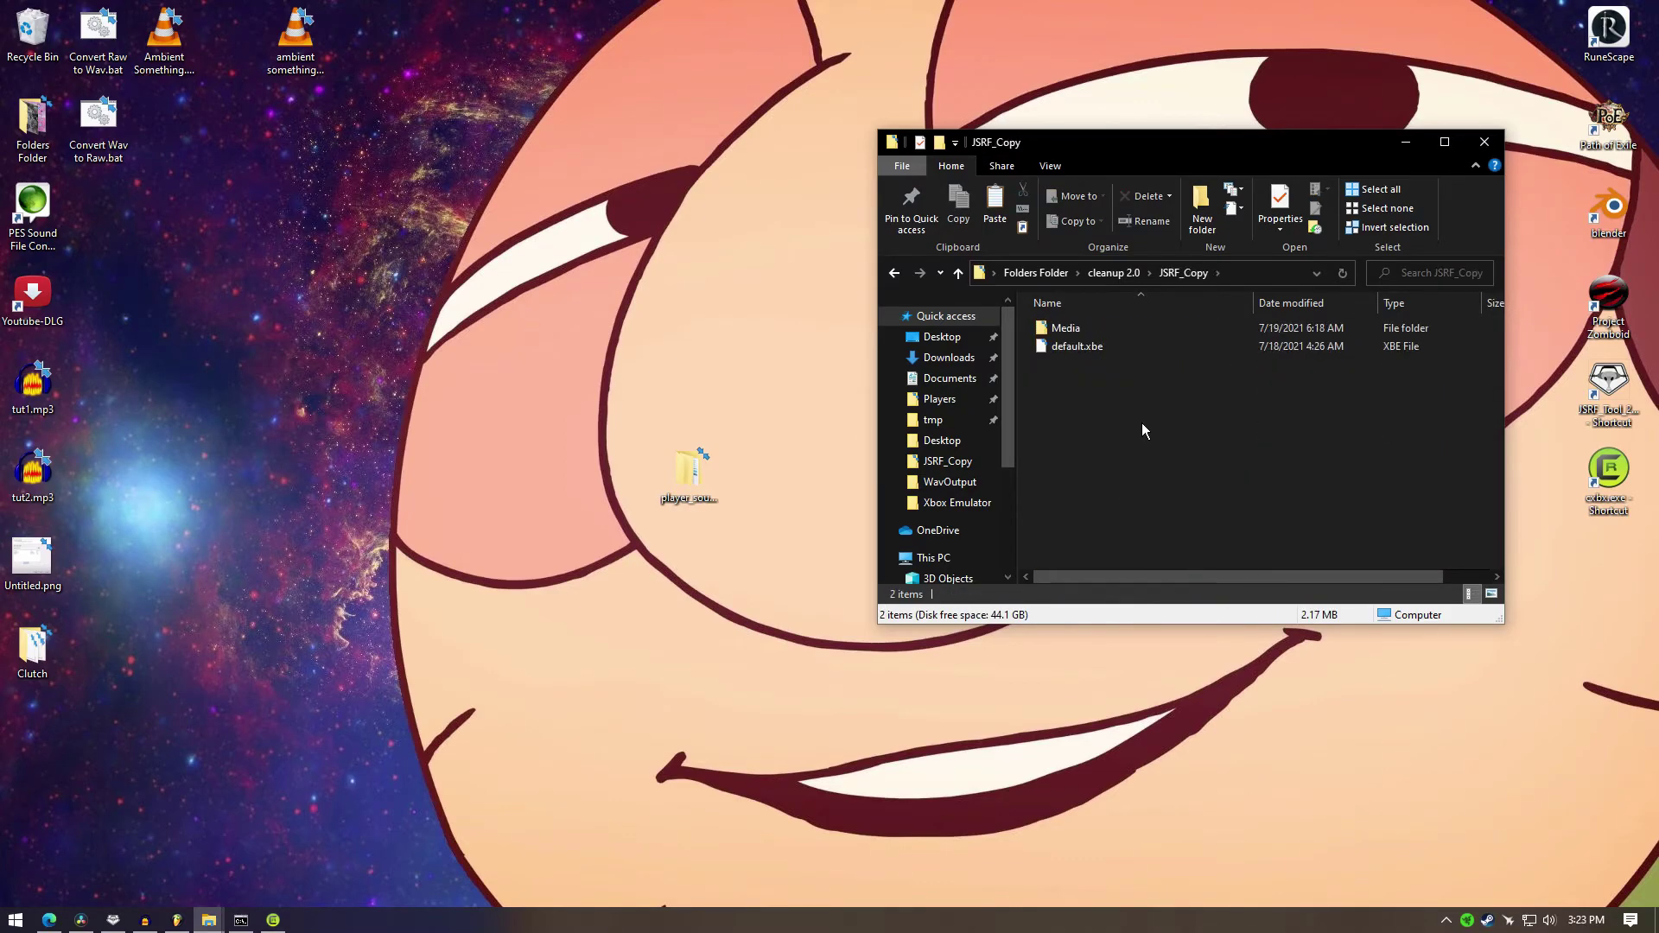
double_click(1095, 333)
scroll(1099, 518, down, 2)
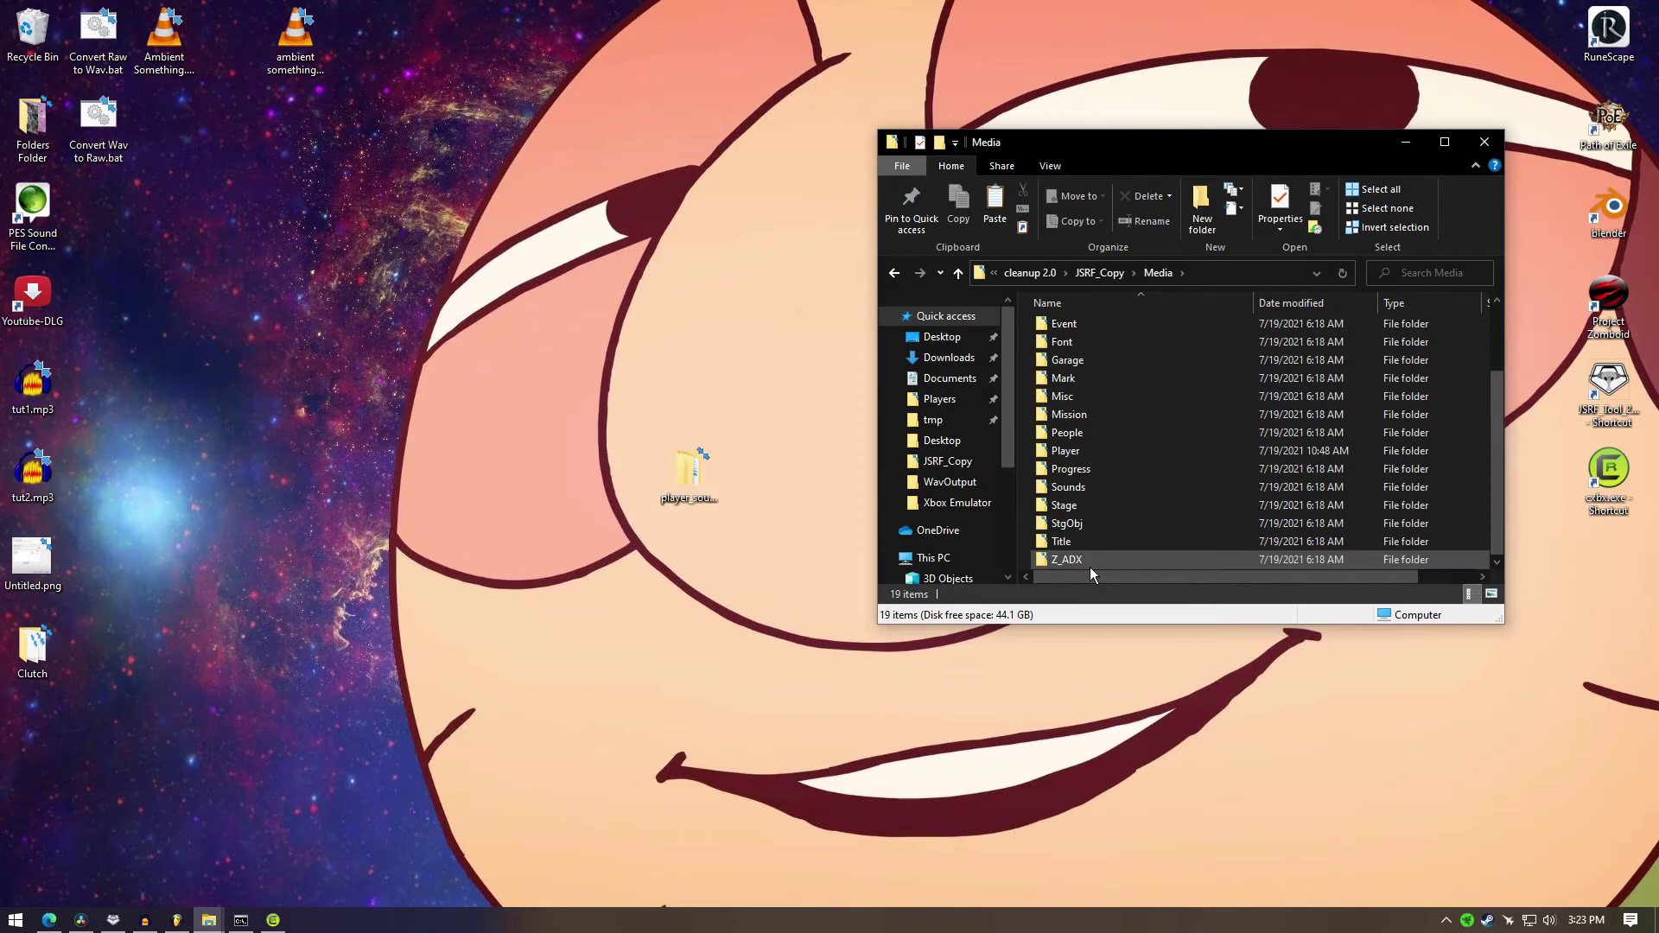
double_click(1090, 566)
double_click(1093, 333)
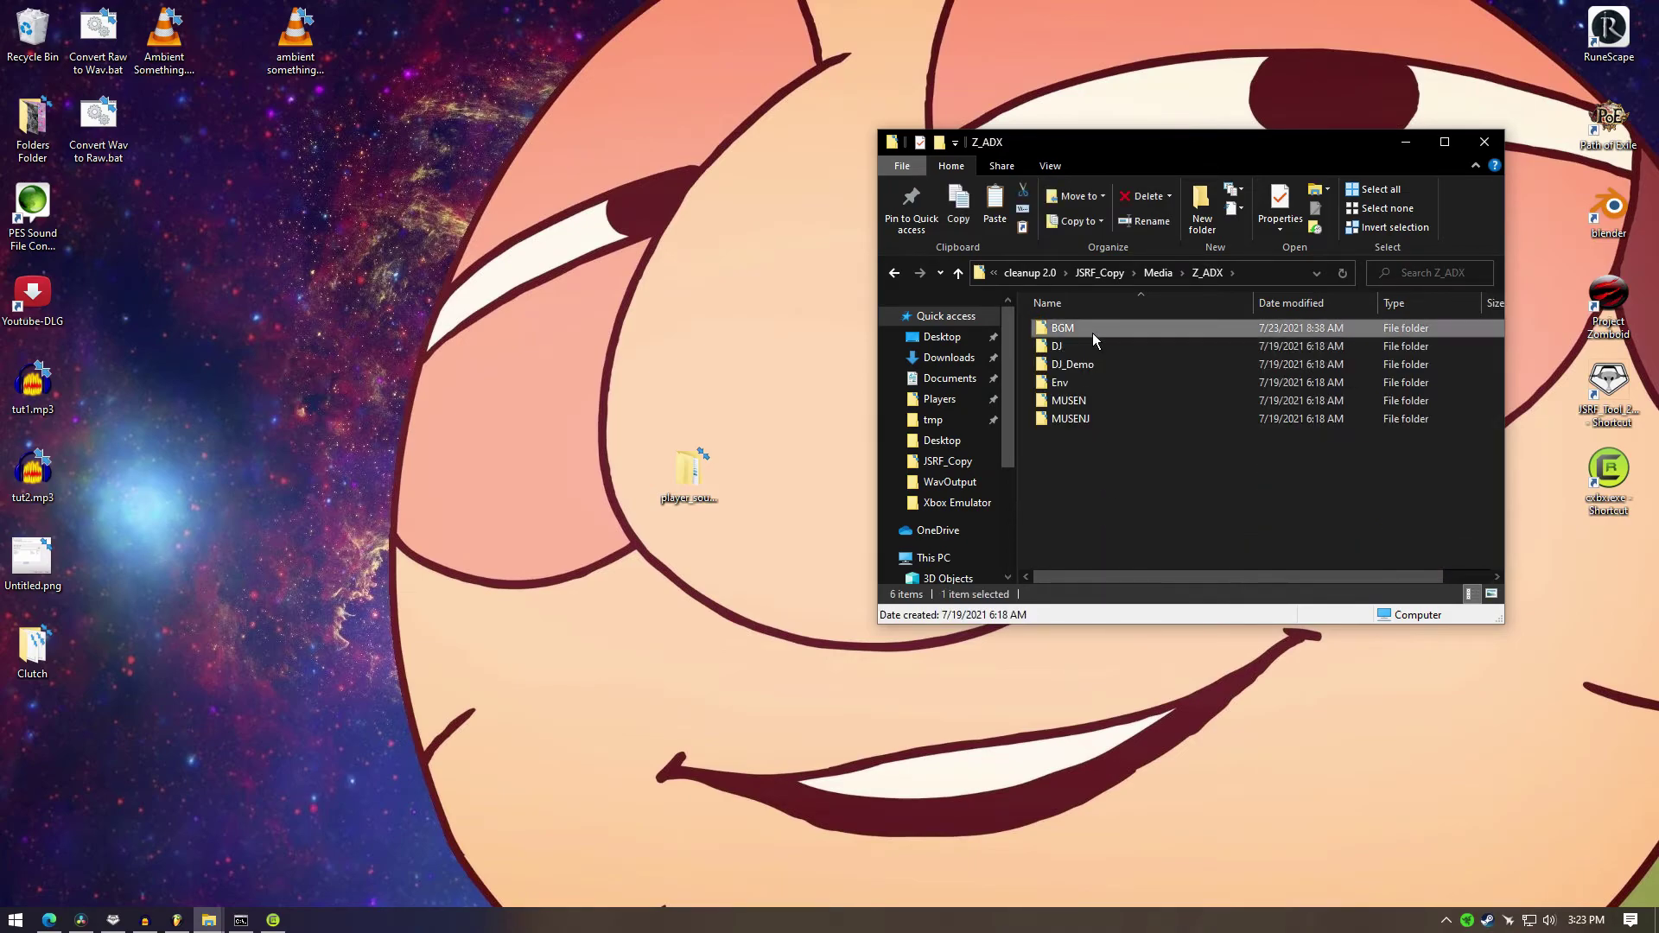
Step: Examine the game's ADX music files in the BGM folder, including the s_set tracks
drag(1502, 368, 1474, 339)
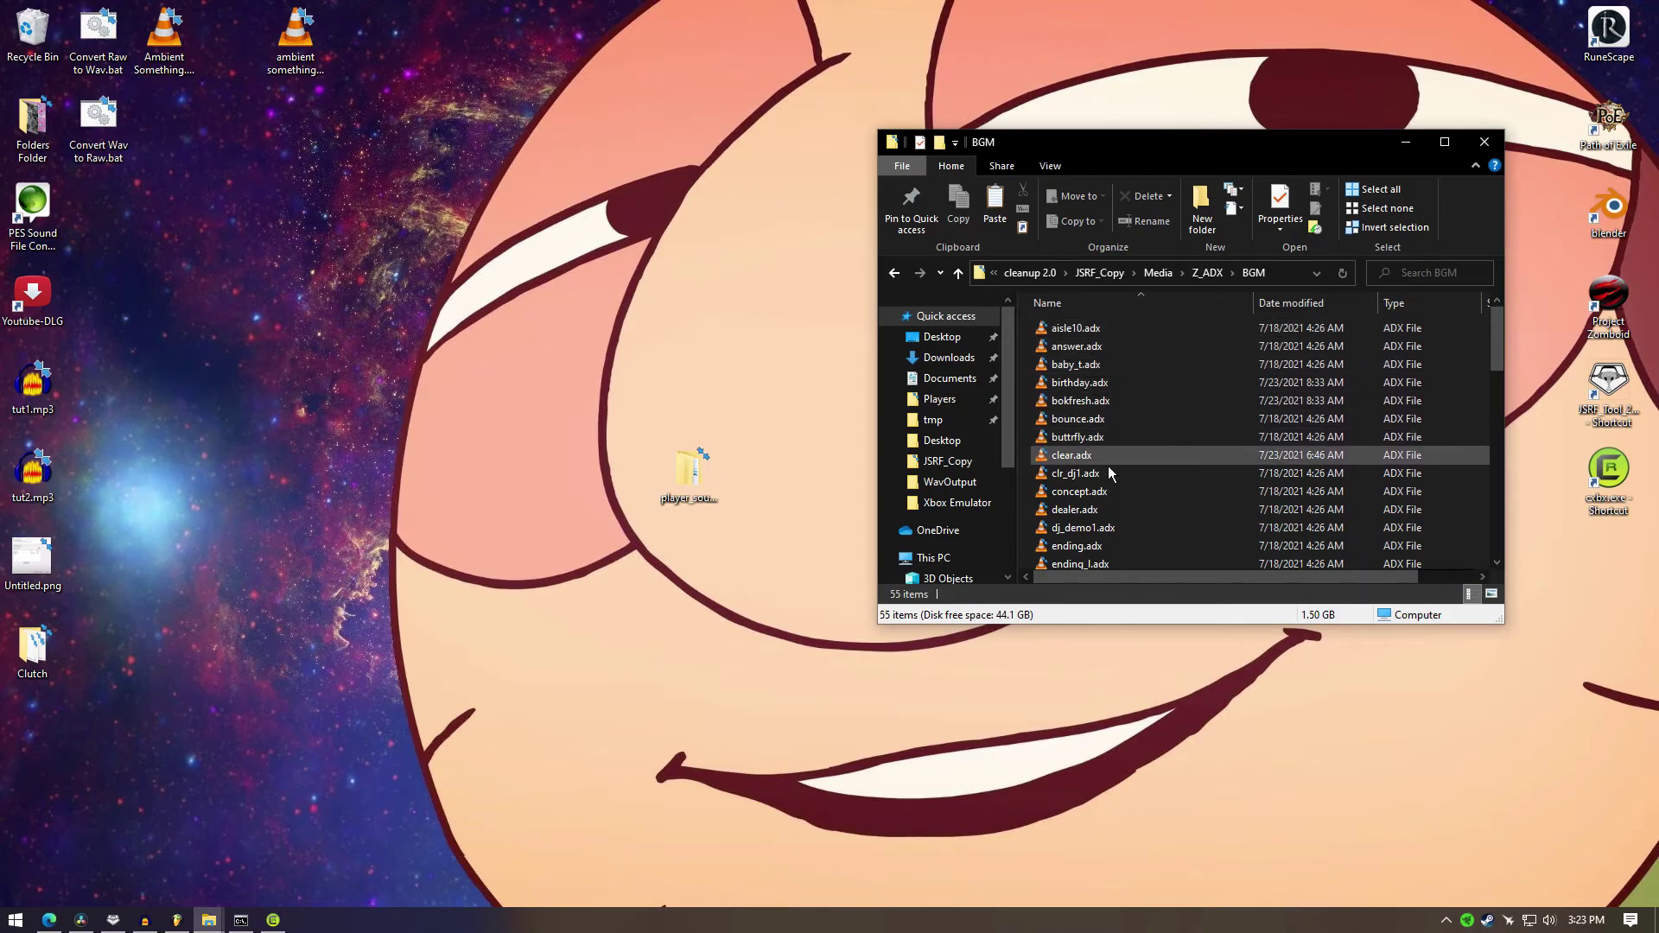
drag(1497, 363, 1512, 455)
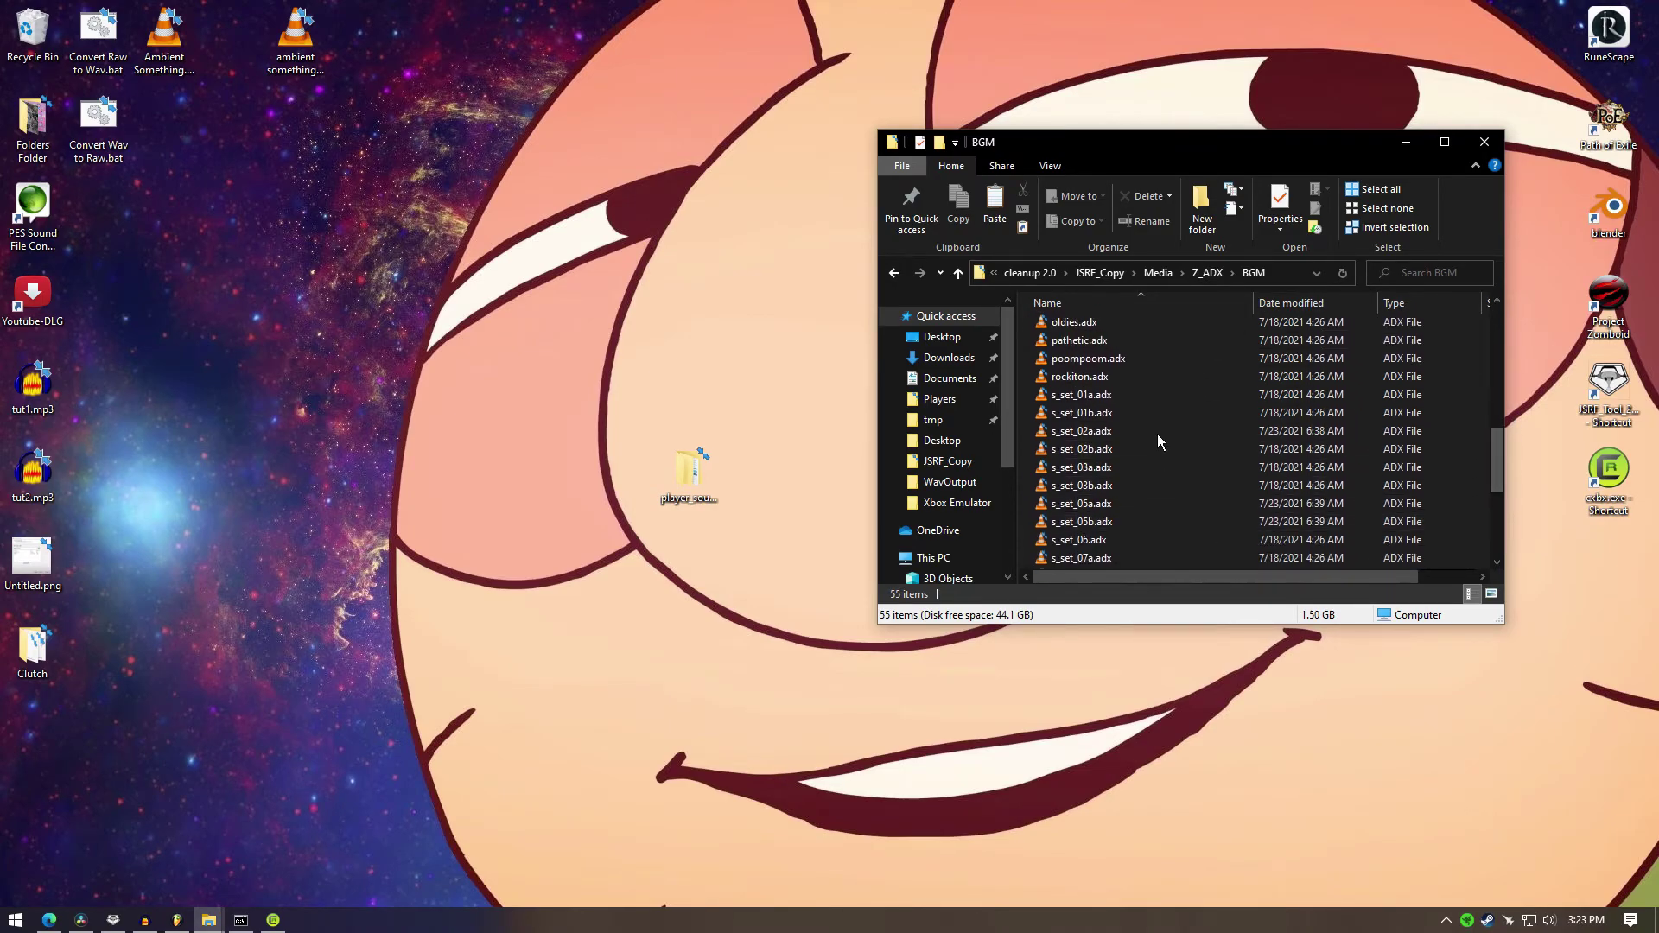
scroll(1150, 432, up, 10)
drag(1023, 330, 1228, 521)
drag(1501, 367, 1502, 506)
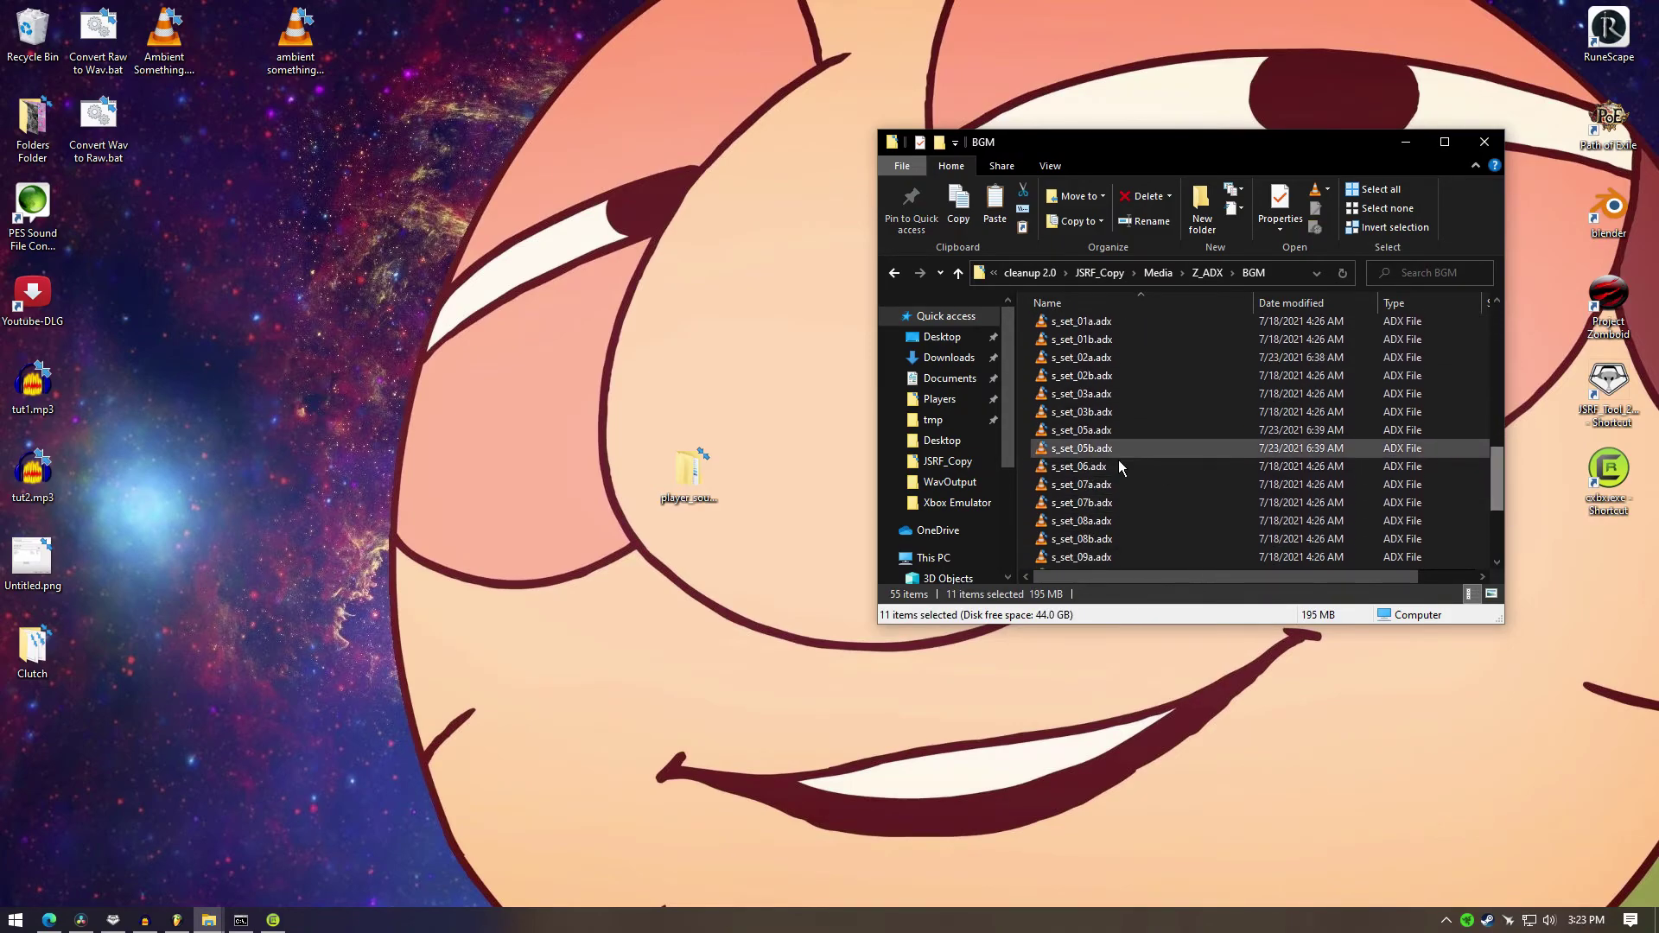
click(1123, 464)
click(1134, 521)
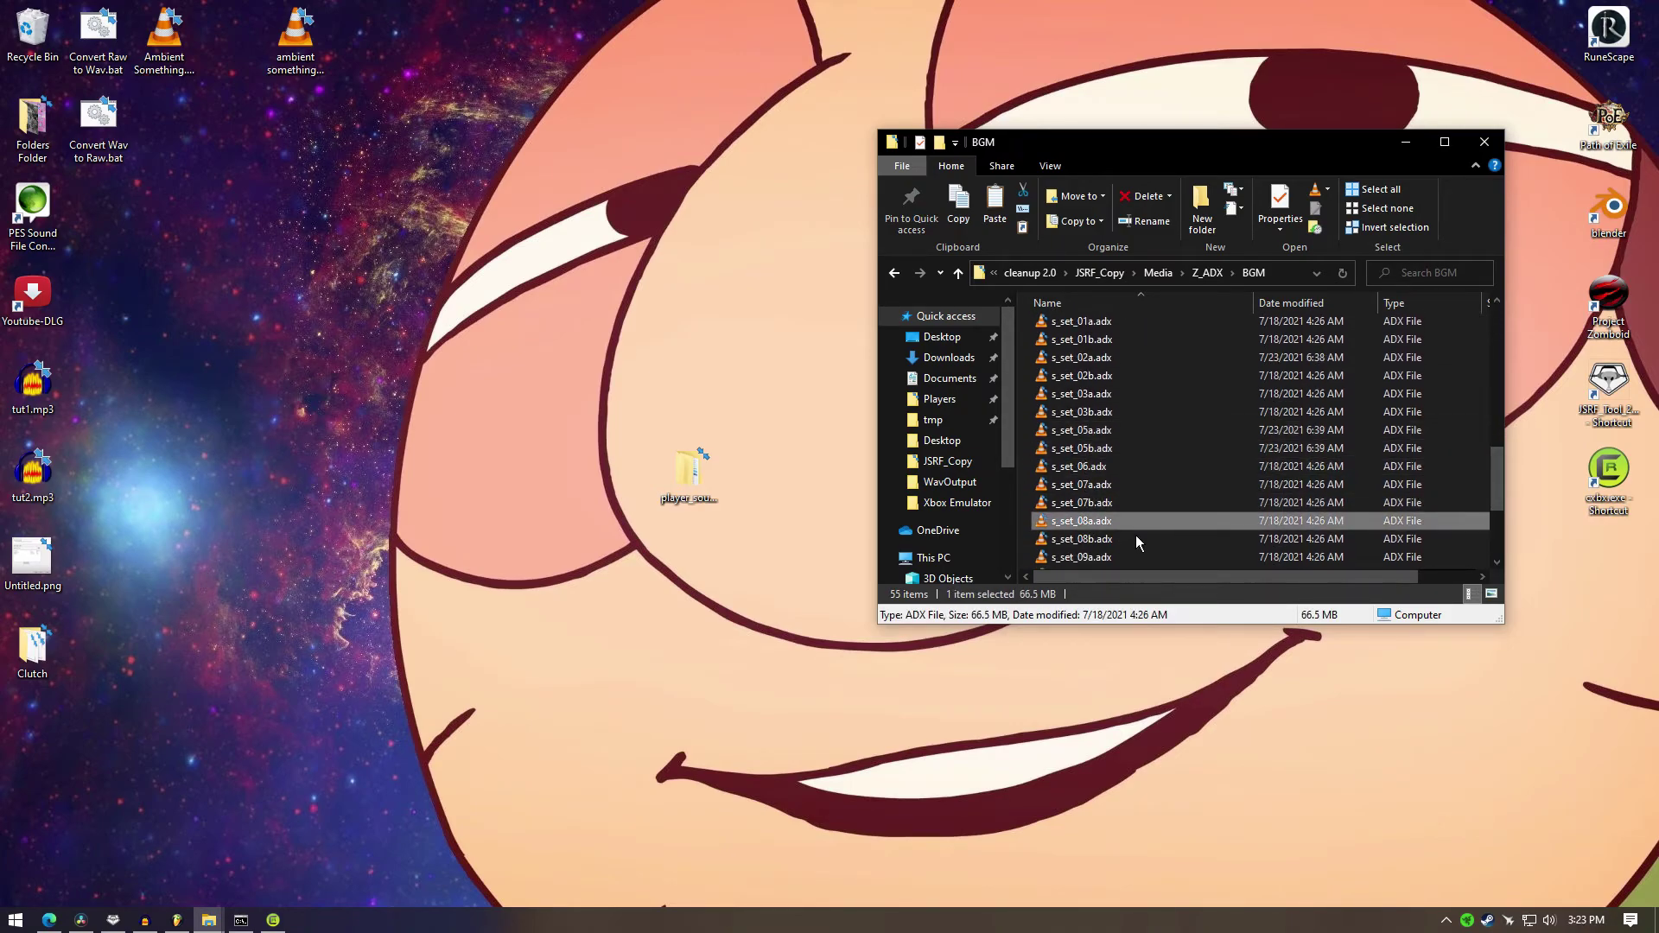
scroll(1117, 516, up, 4)
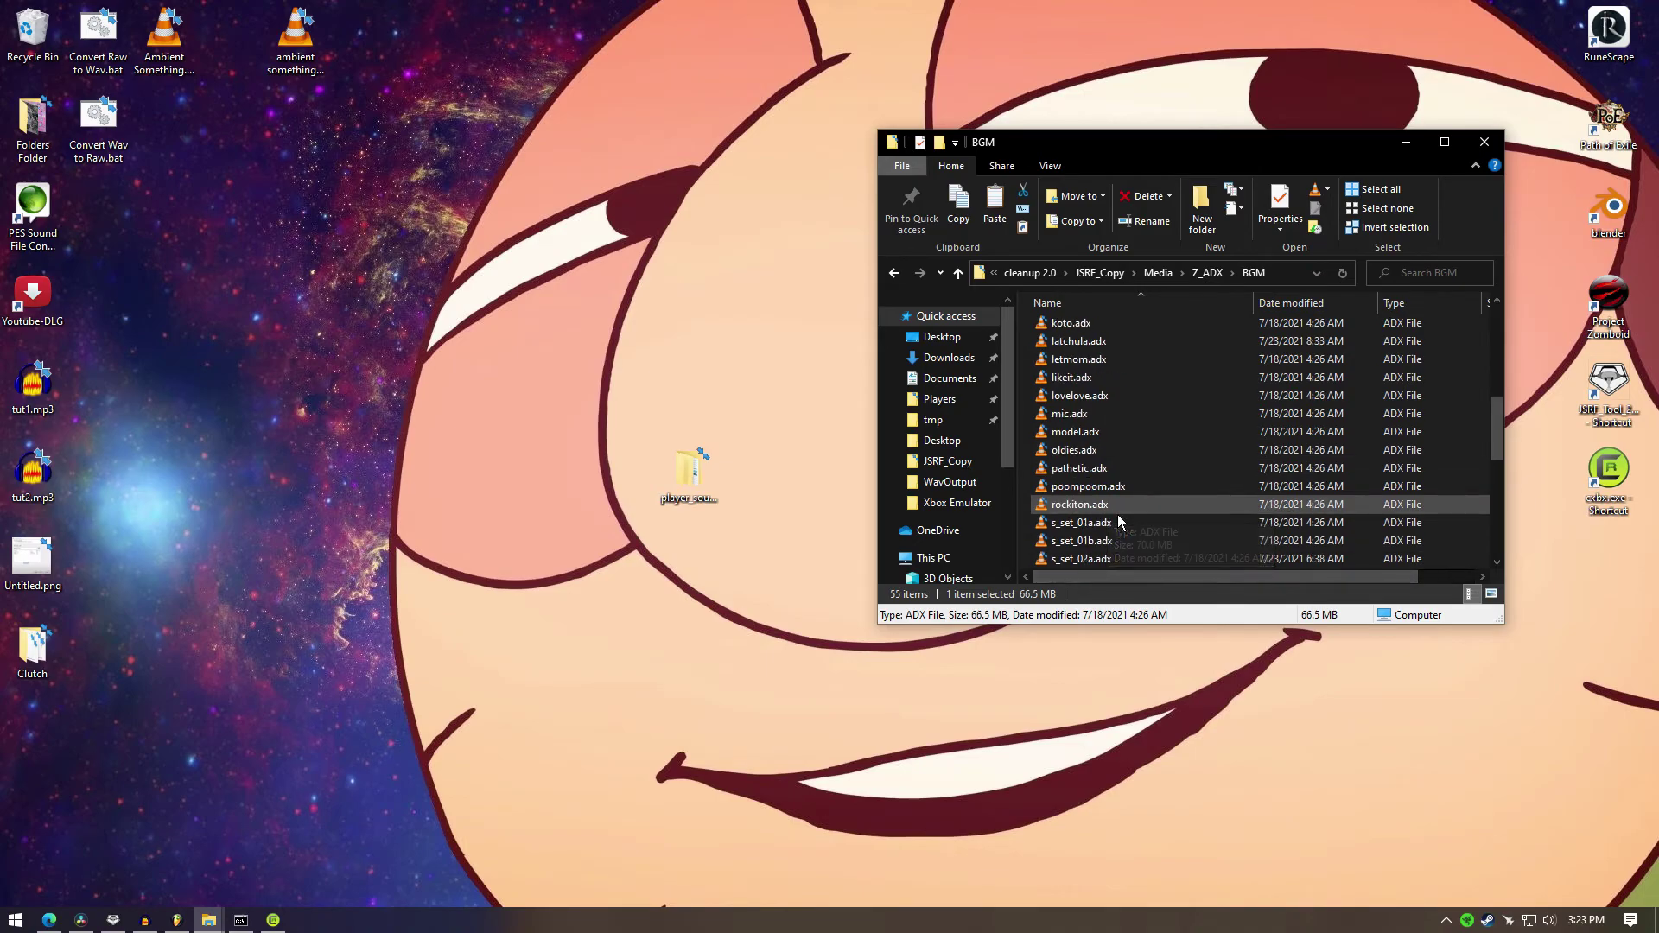
scroll(1118, 515, up, 7)
Step: Rename ambient something.adx as aisle10.adx and move it into the BGM folder, replacing the existing file
click(1101, 330)
drag(1089, 158, 960, 159)
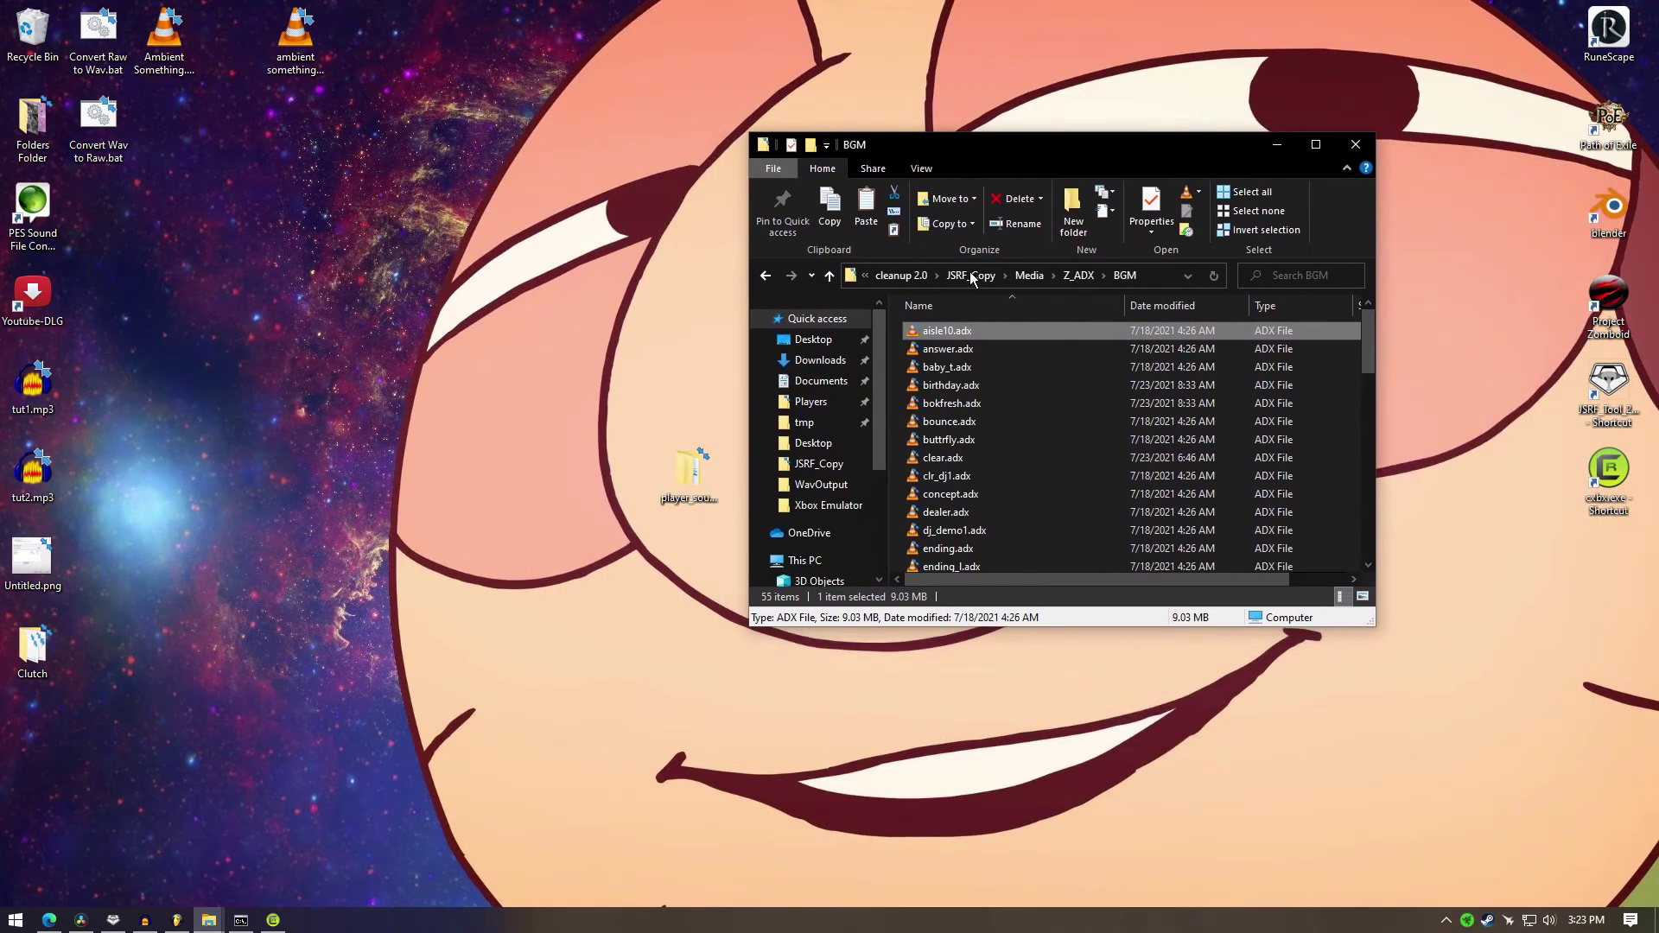
drag(295, 37, 606, 332)
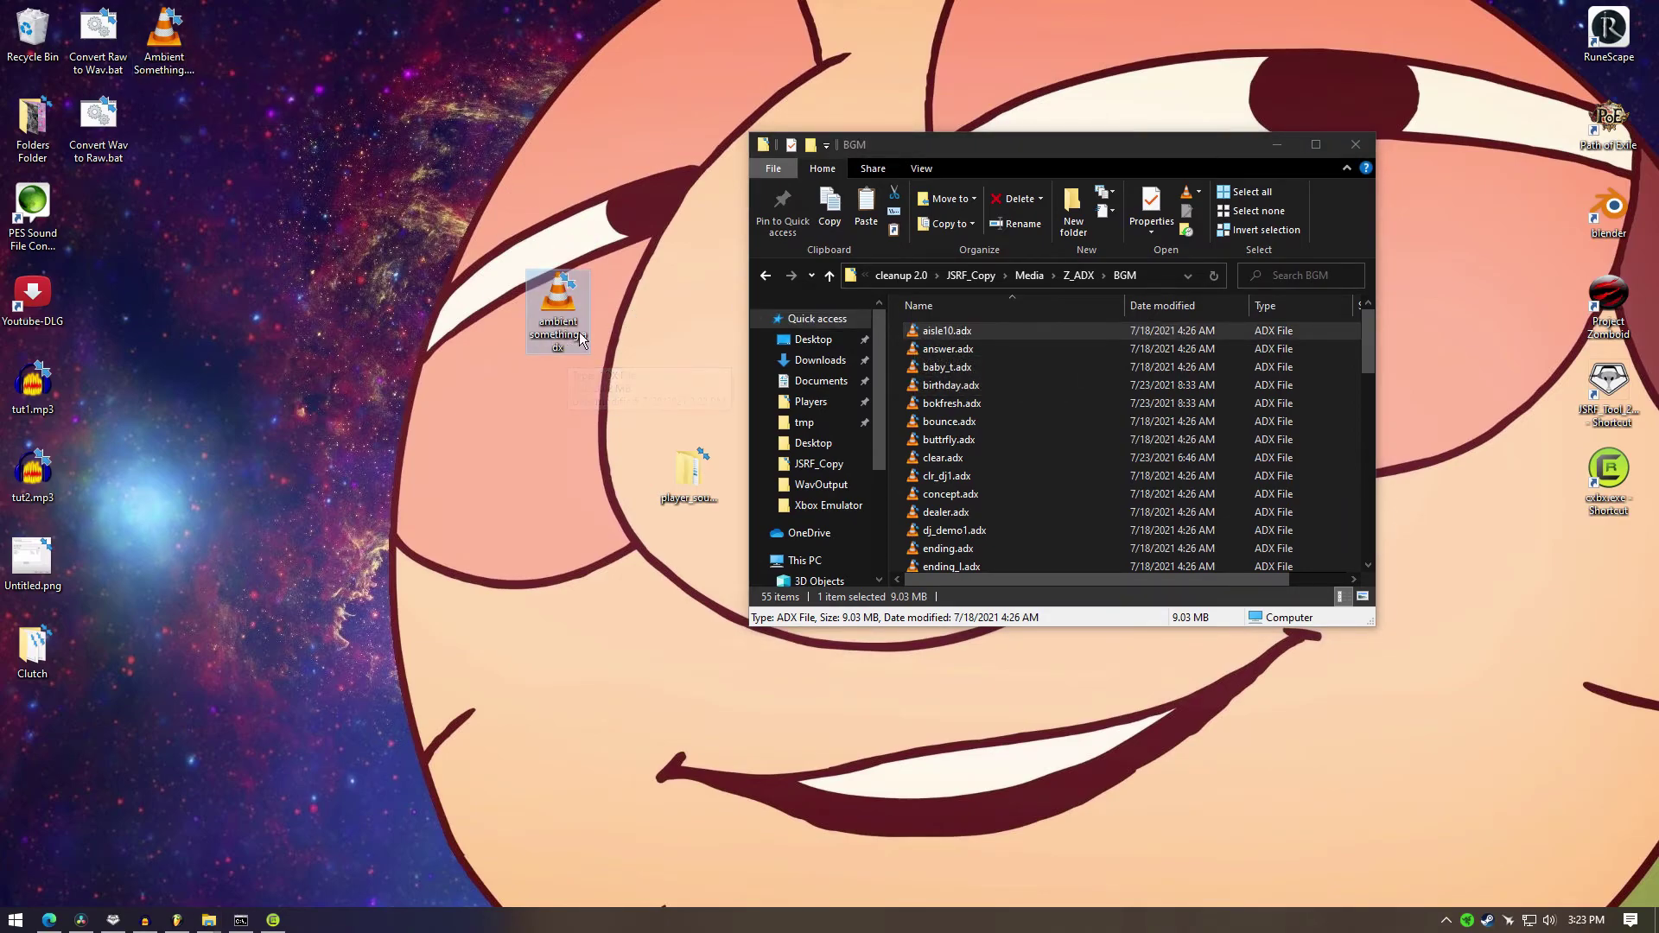
right_click(571, 304)
click(671, 674)
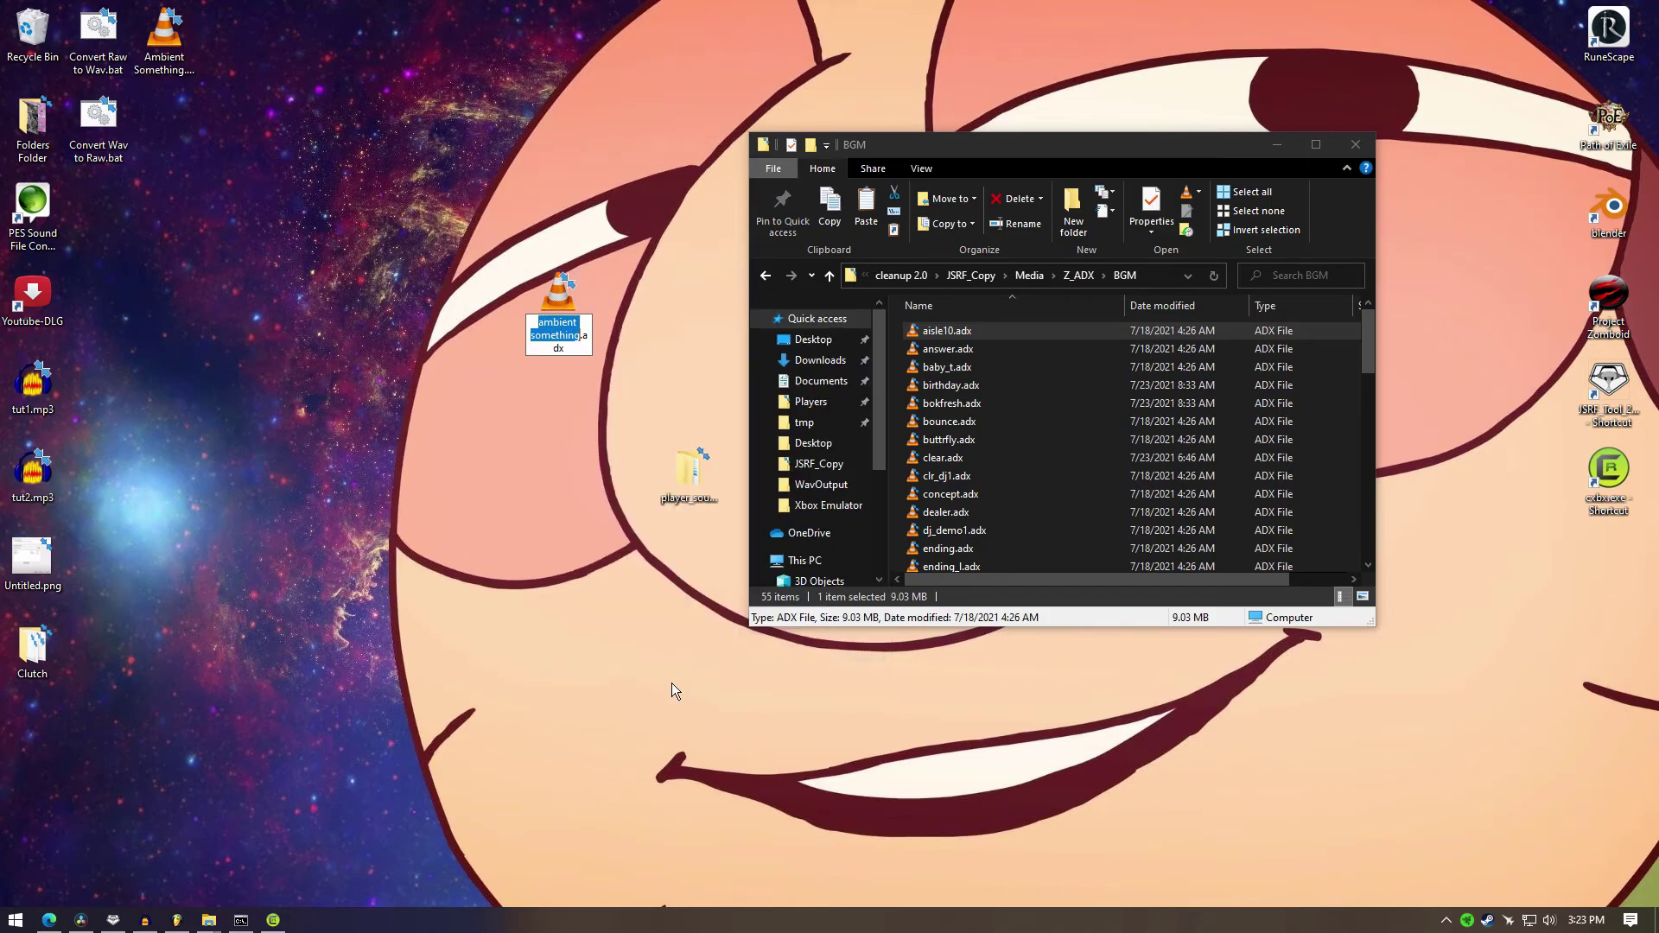
text(aisle10)
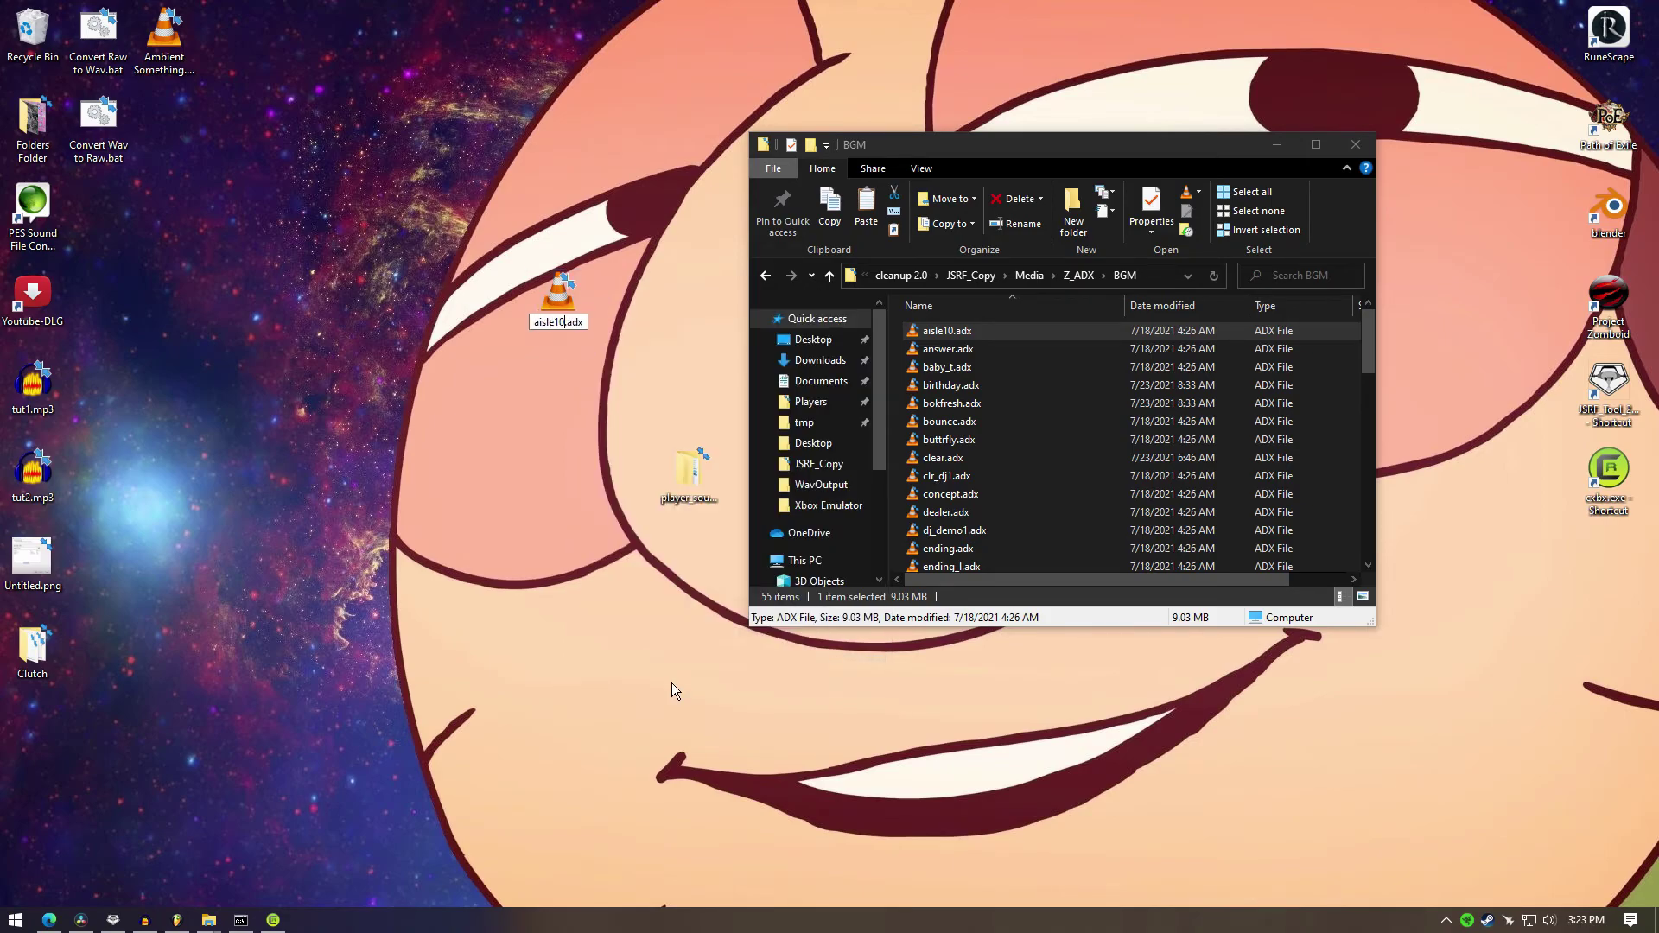
key(Return)
drag(574, 297, 1081, 301)
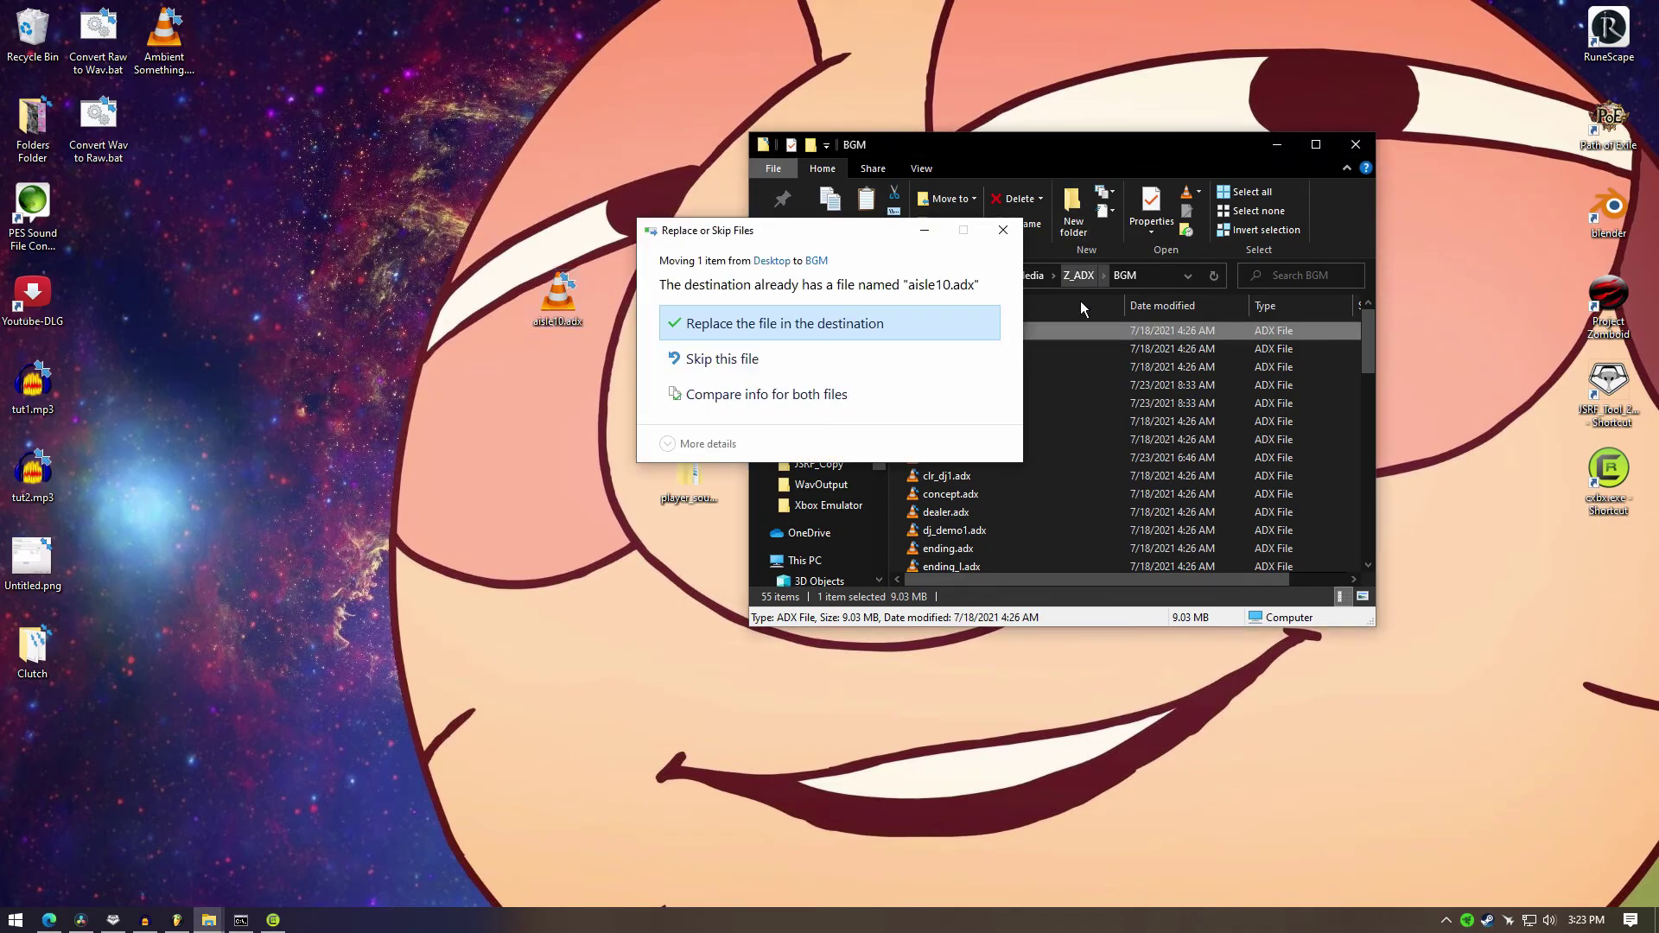
click(822, 333)
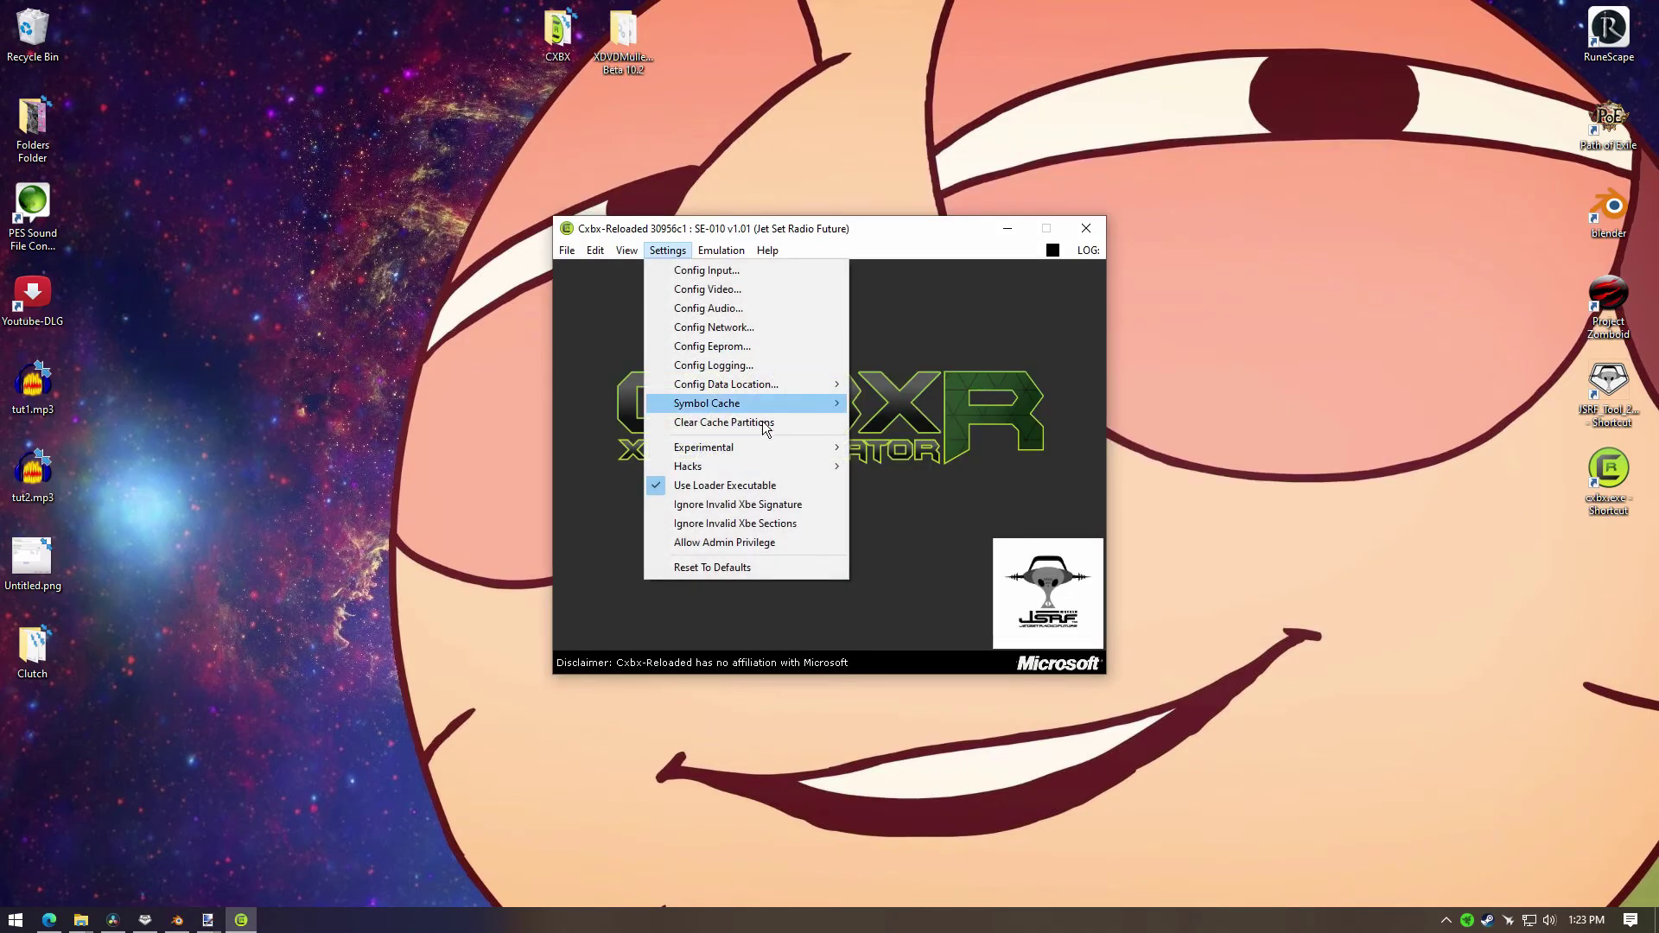
Step: Clear the cache partitions in the Cxbx-Reloaded emulator
click(691, 423)
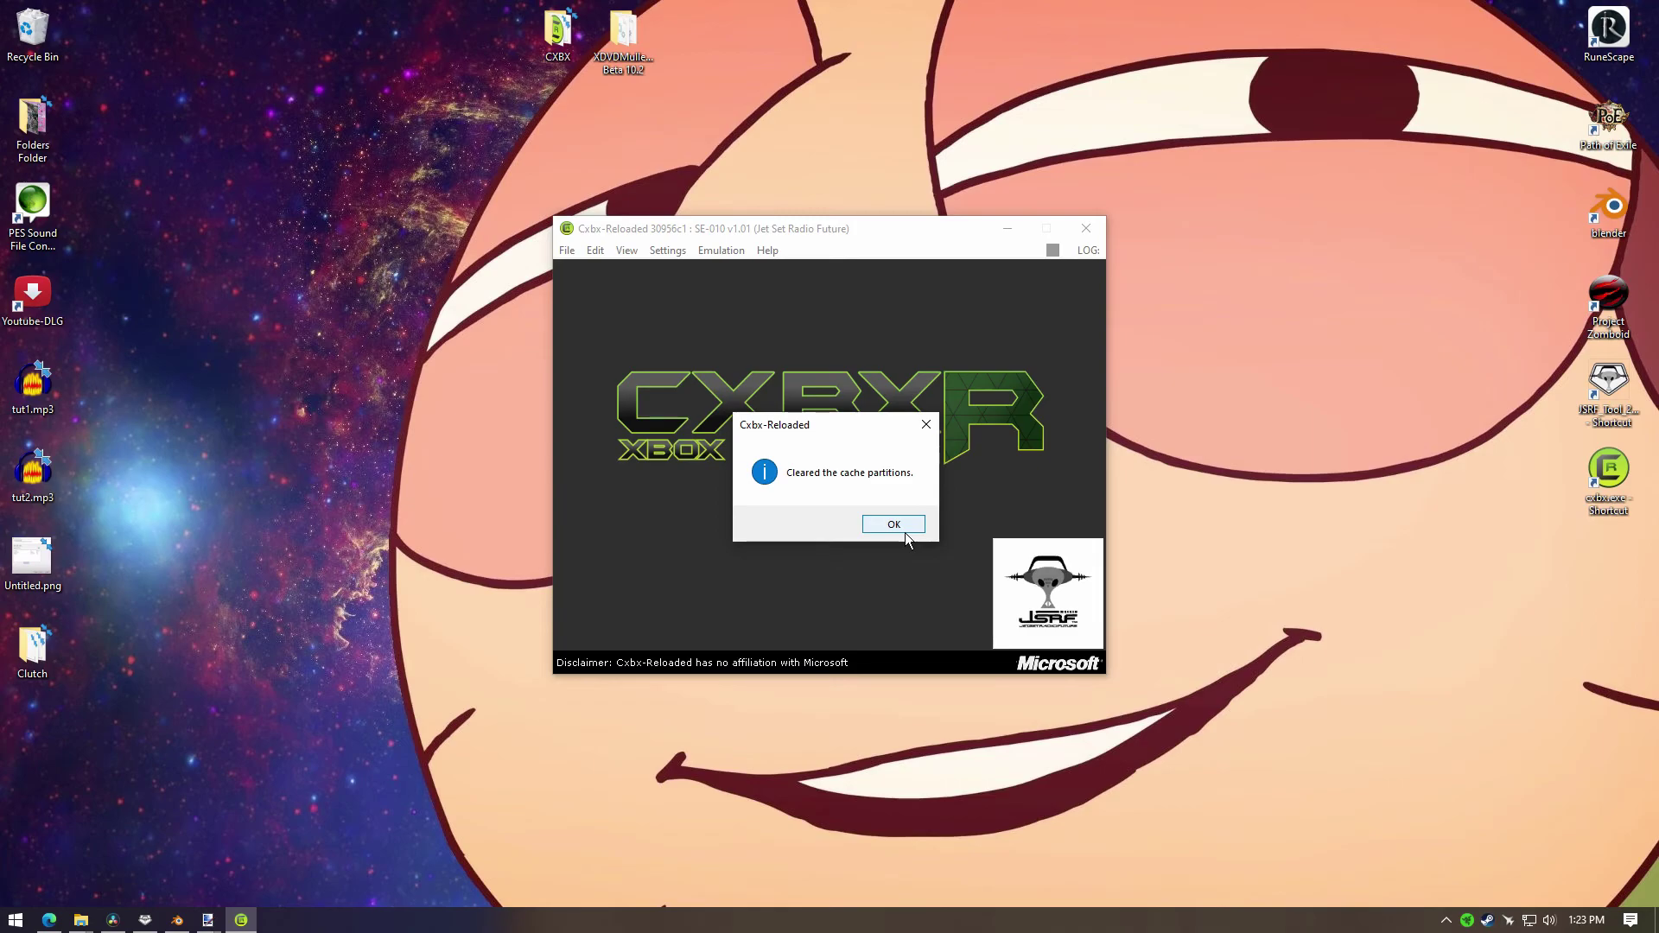
click(905, 532)
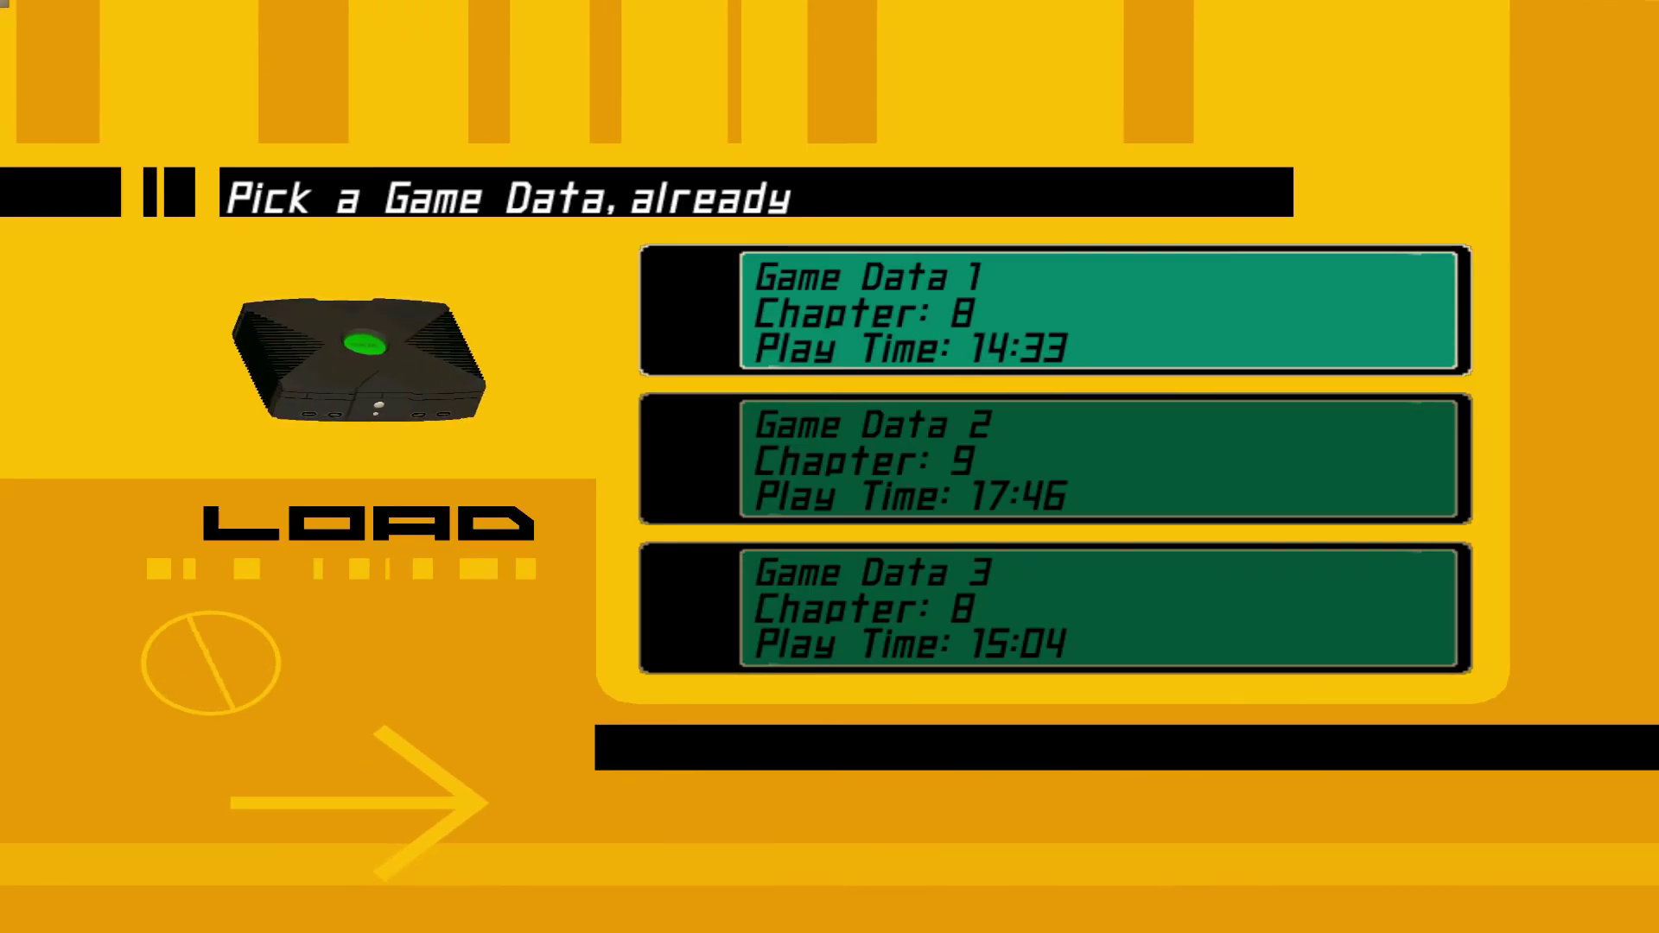
Step: Load a saved game in Jet Set Radio Future and enter play with Yoyo as the character
key(Down)
key(Return)
key(Return)
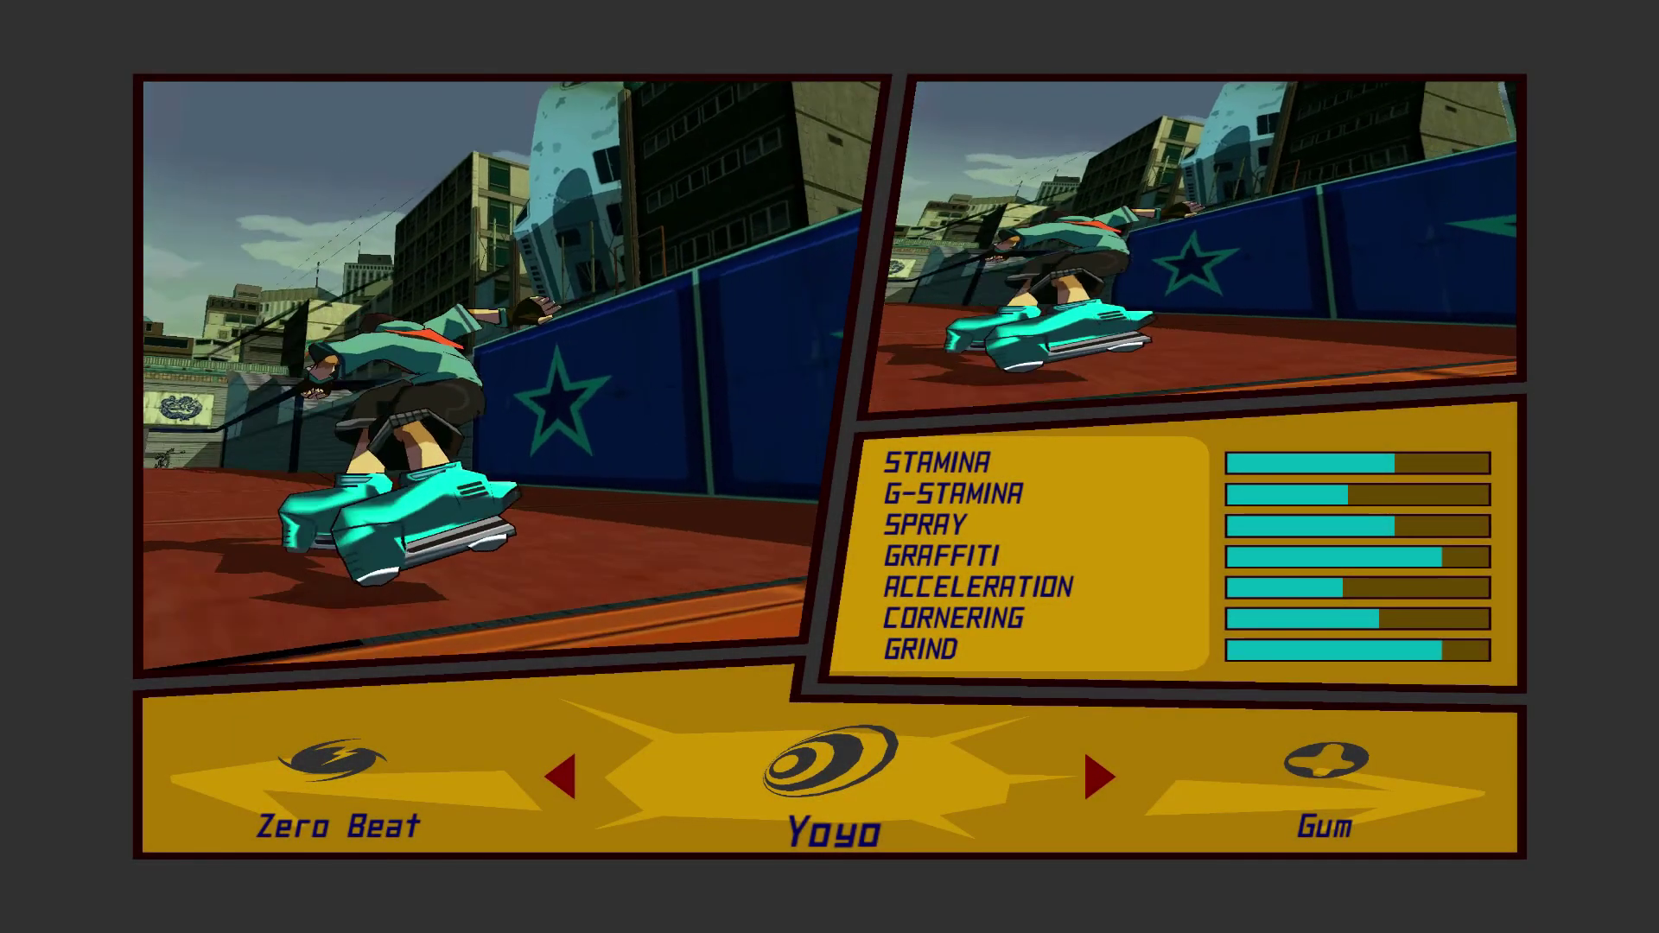
key(Return)
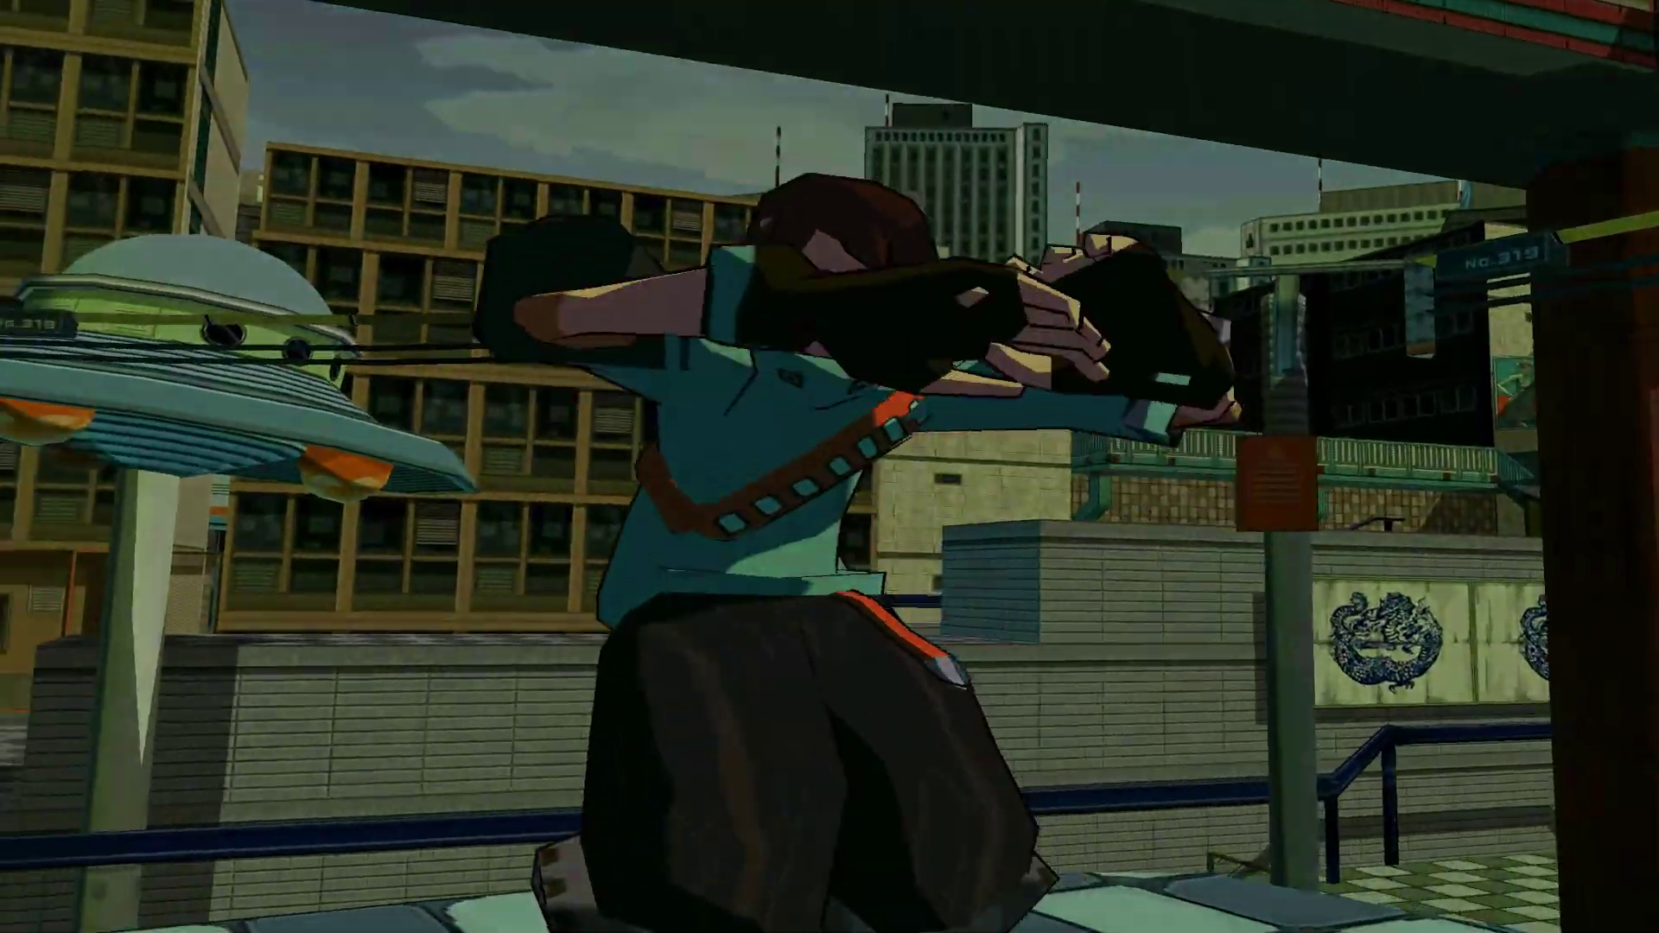